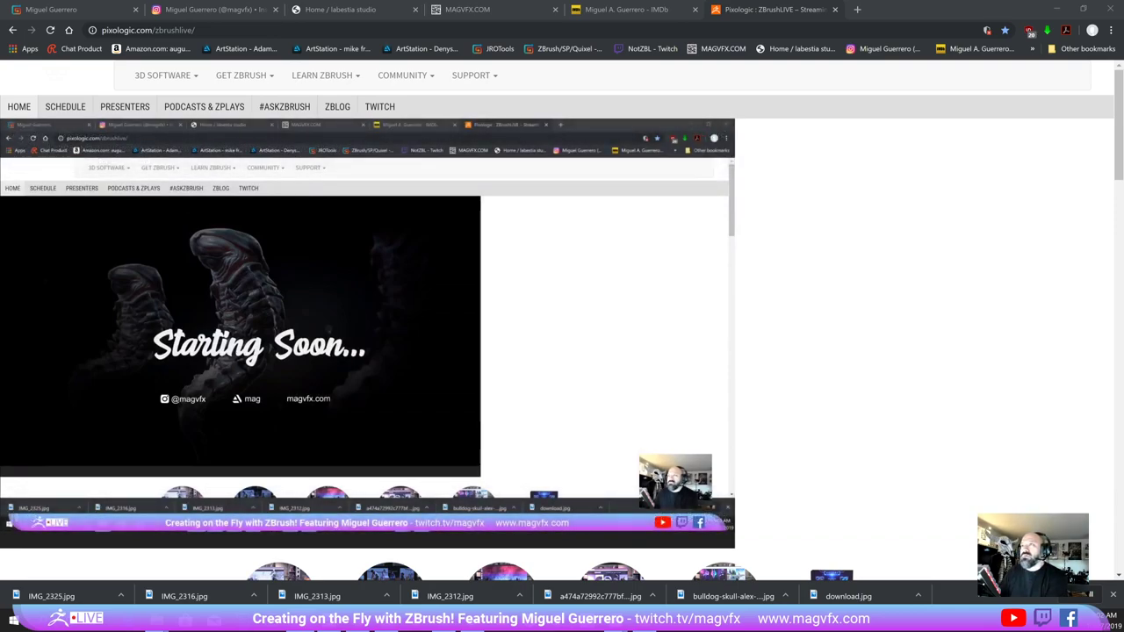
# Open the chuck liddell duralast project on MAGVFX.COM and look through its fighter and rhino images down to the project gallery
pyautogui.moveTo(11, 456)
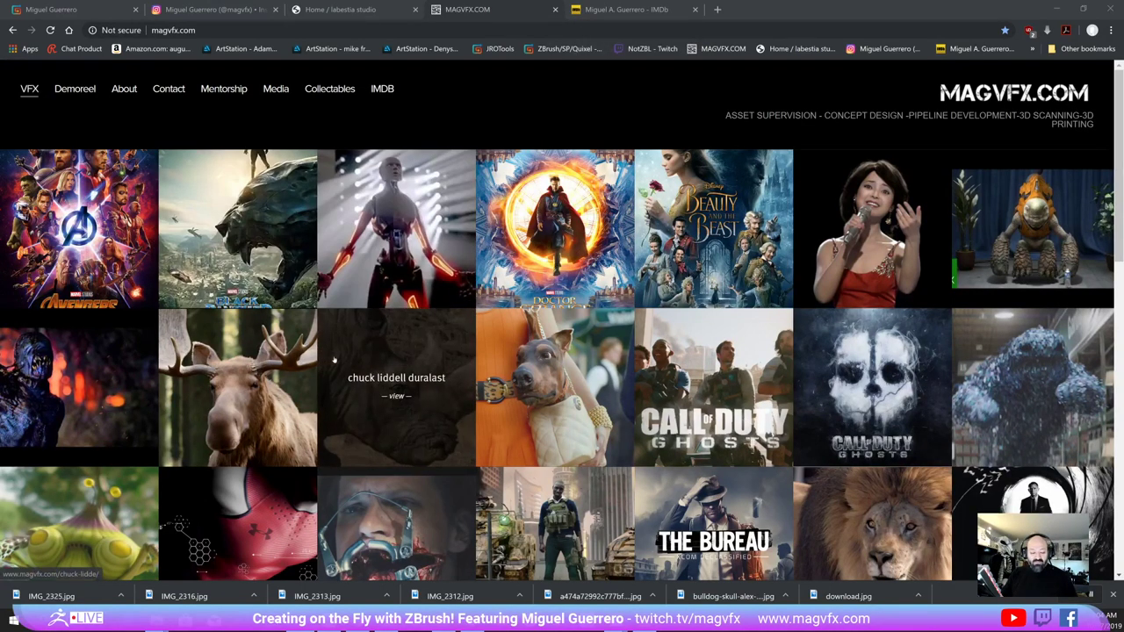
pyautogui.click(357, 375)
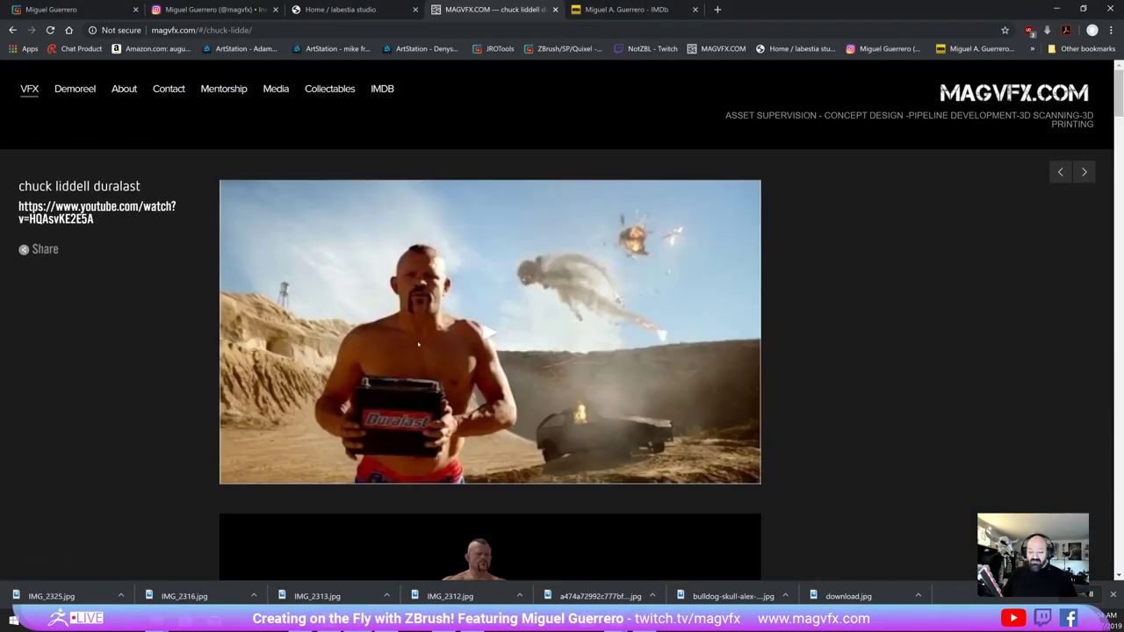
pyautogui.scroll(-4, 503, 379)
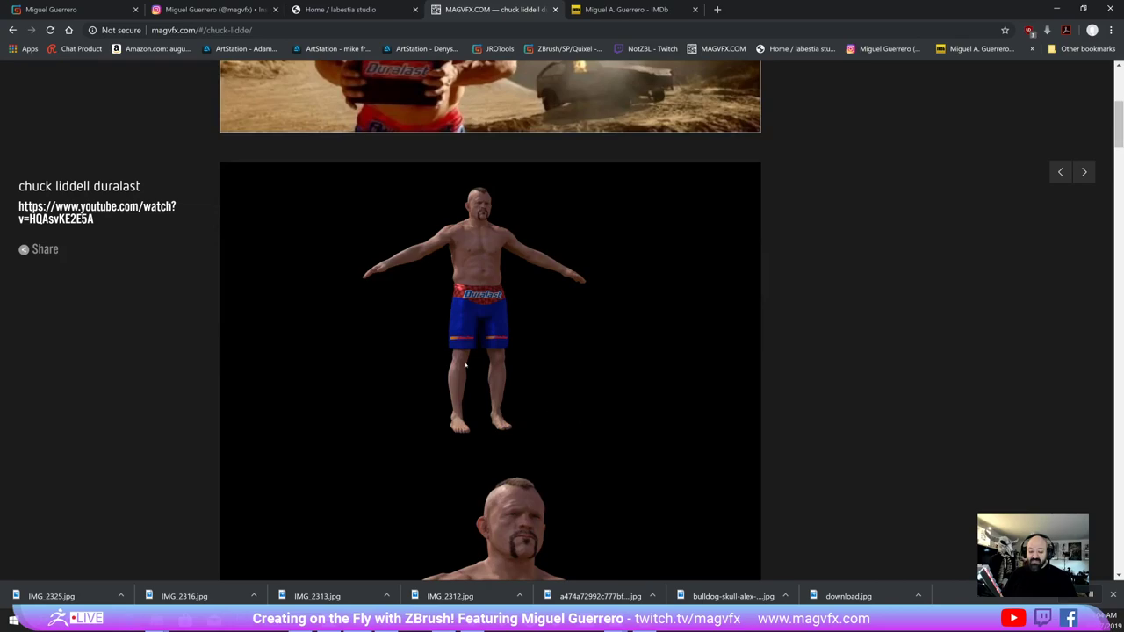
pyautogui.scroll(-6, 465, 366)
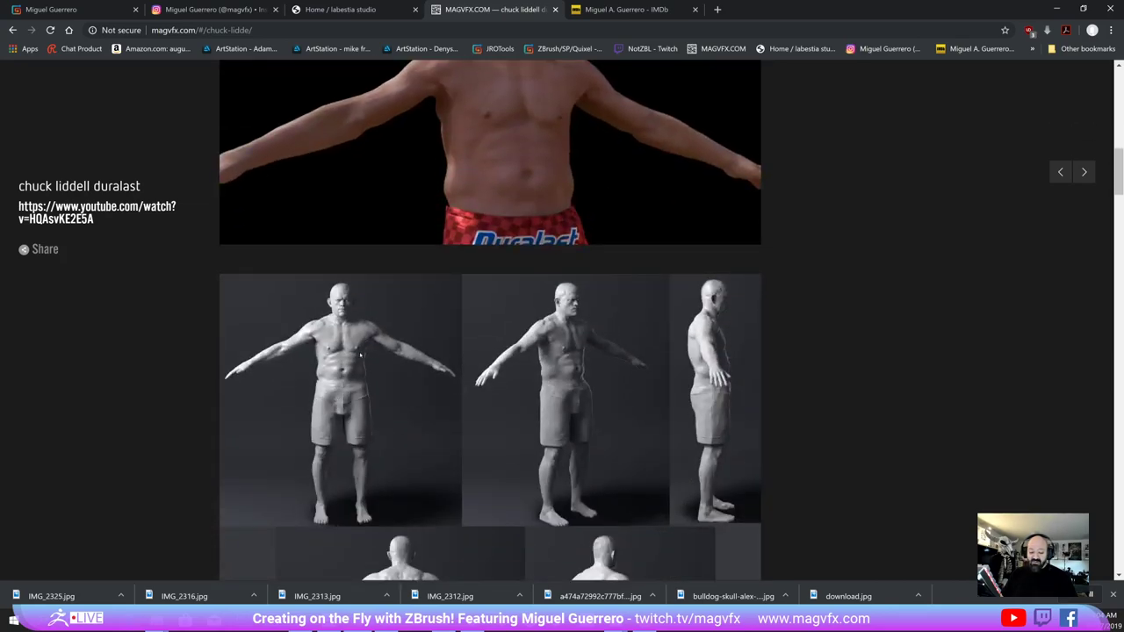
pyautogui.scroll(-7, 360, 354)
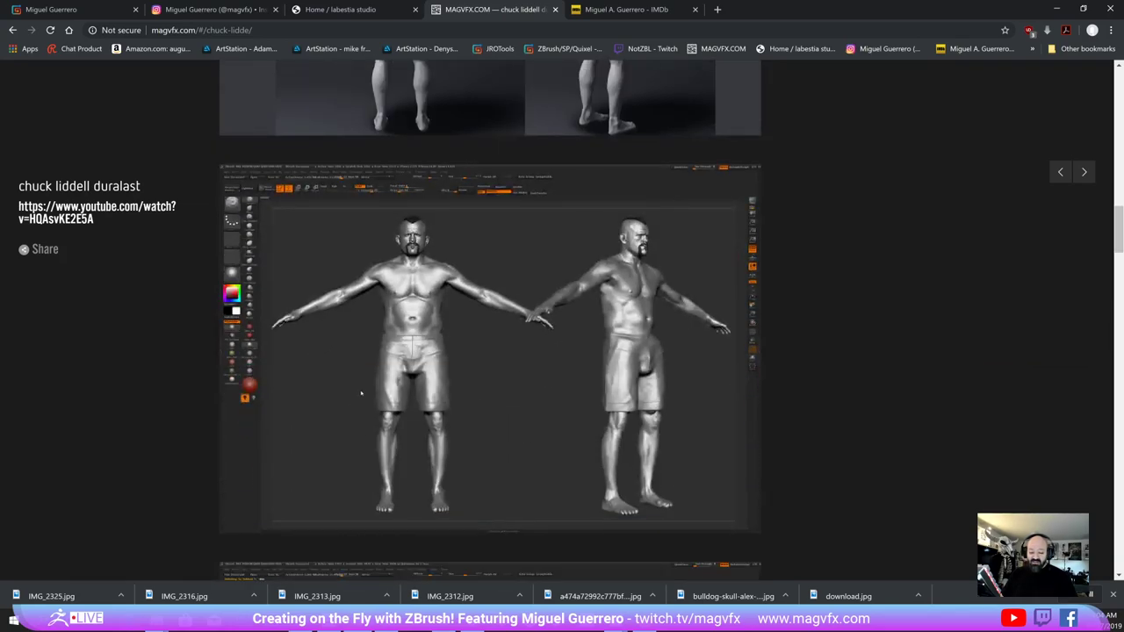
pyautogui.scroll(-10, 360, 394)
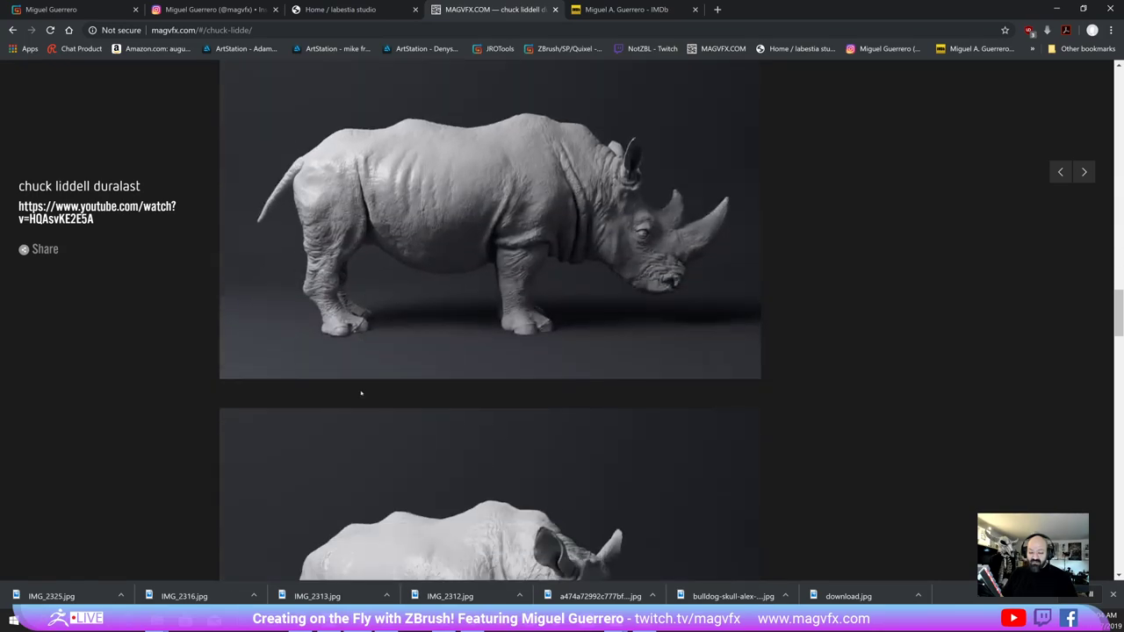
pyautogui.scroll(-4, 361, 393)
pyautogui.scroll(-10, 360, 394)
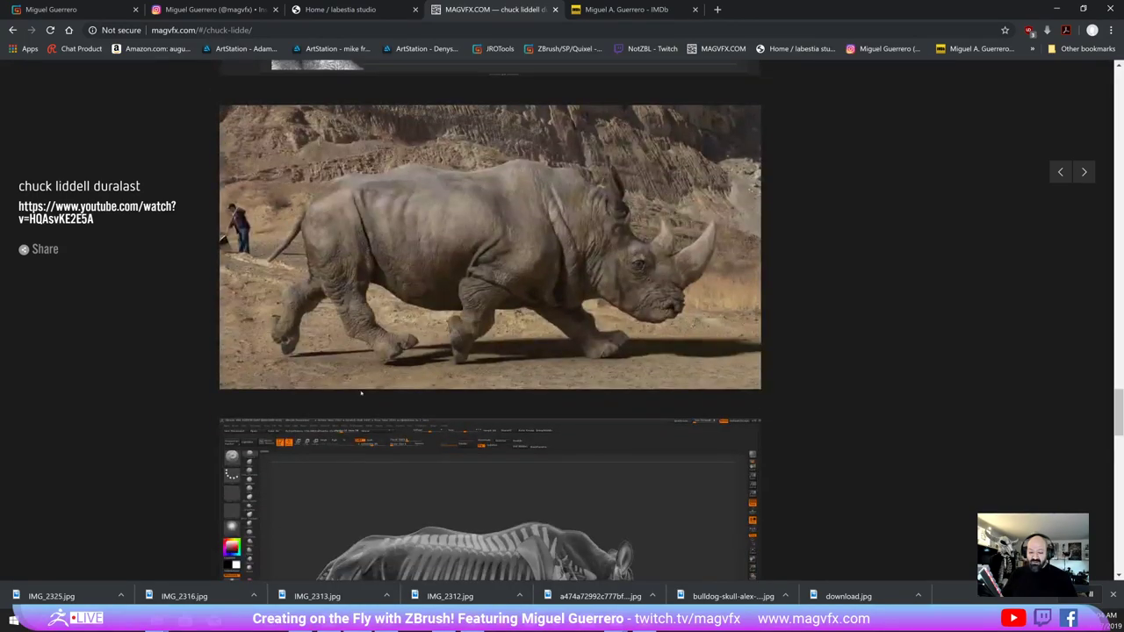
pyautogui.scroll(-2, 360, 394)
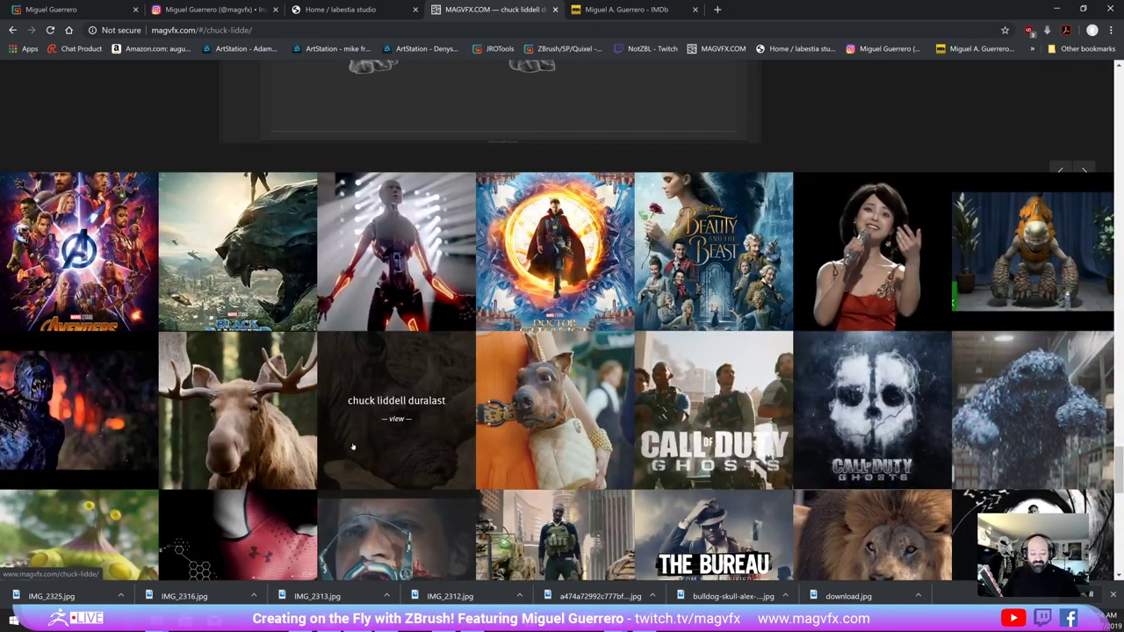
pyautogui.scroll(-1, 349, 393)
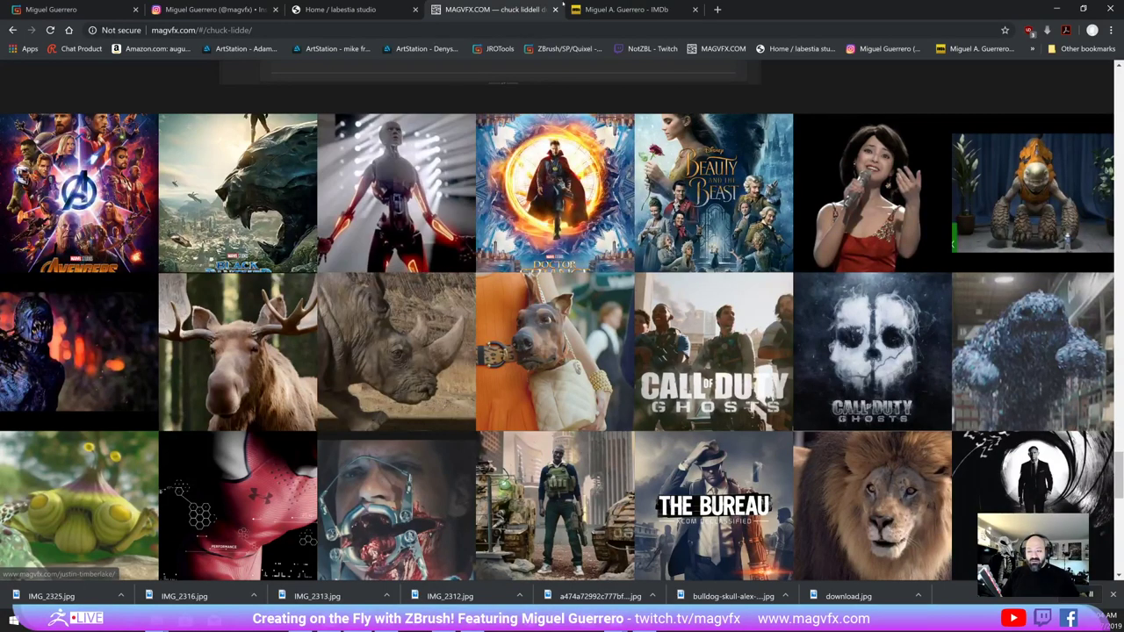
# Look over the visual effects filmography on the IMDb page and the sculpture products on the La Bestia Studio shop page
pyautogui.click(610, 10)
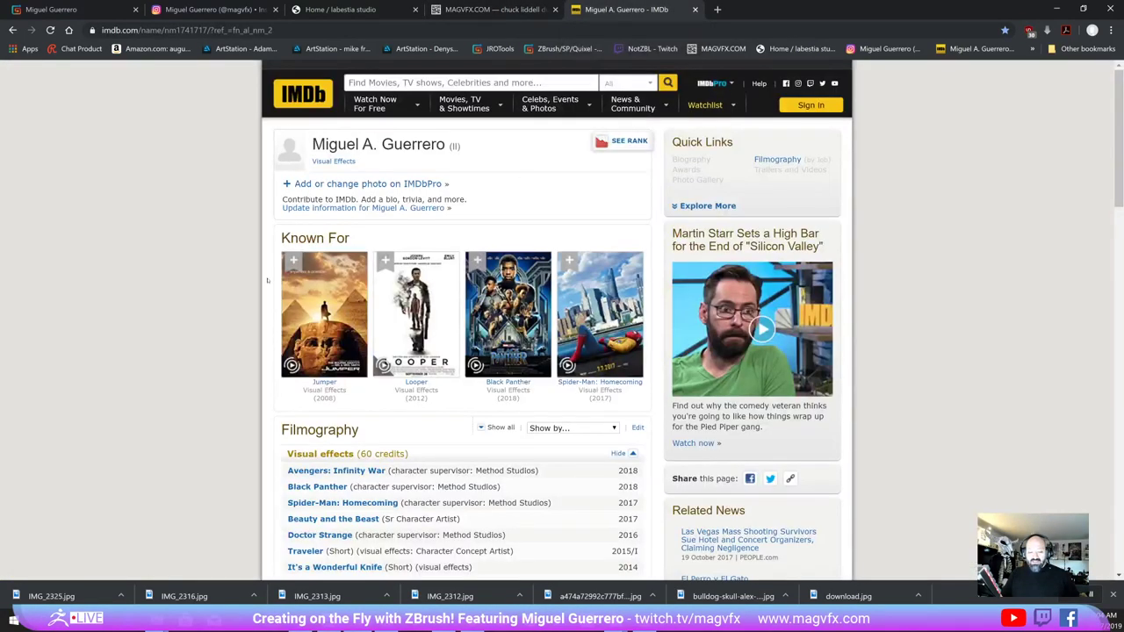
pyautogui.scroll(-2, 198, 233)
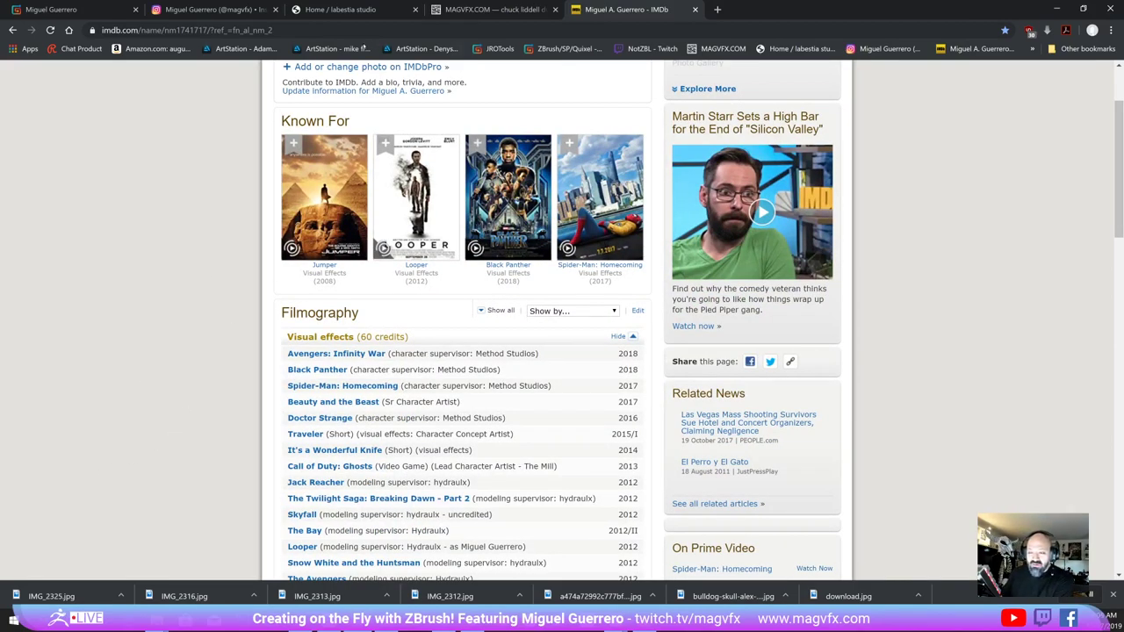
pyautogui.click(341, 10)
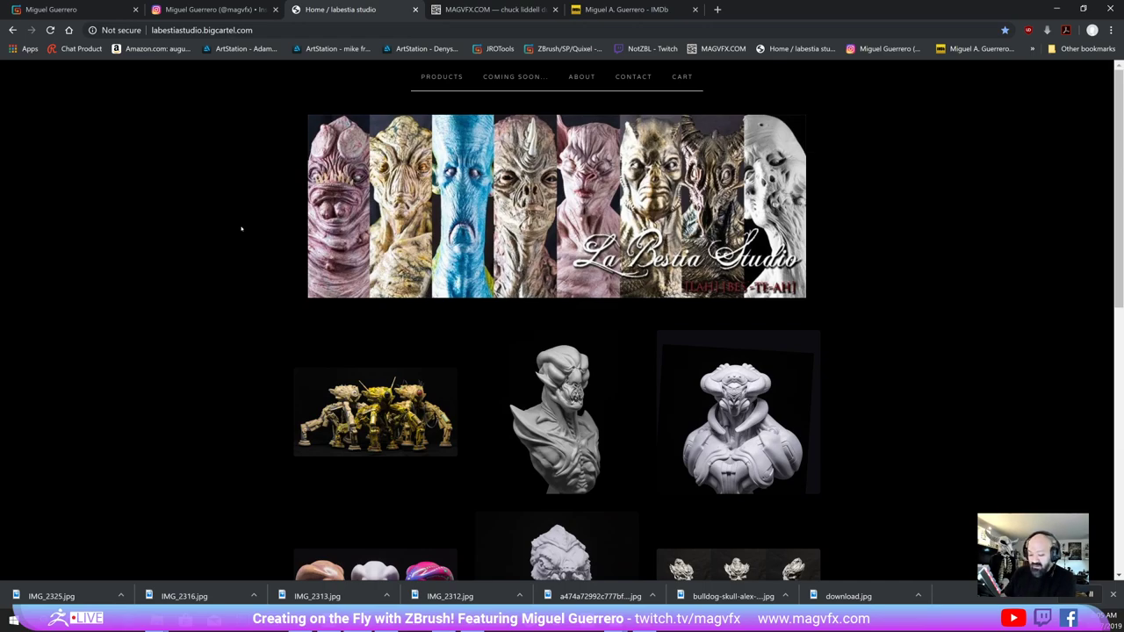
pyautogui.scroll(-3, 235, 233)
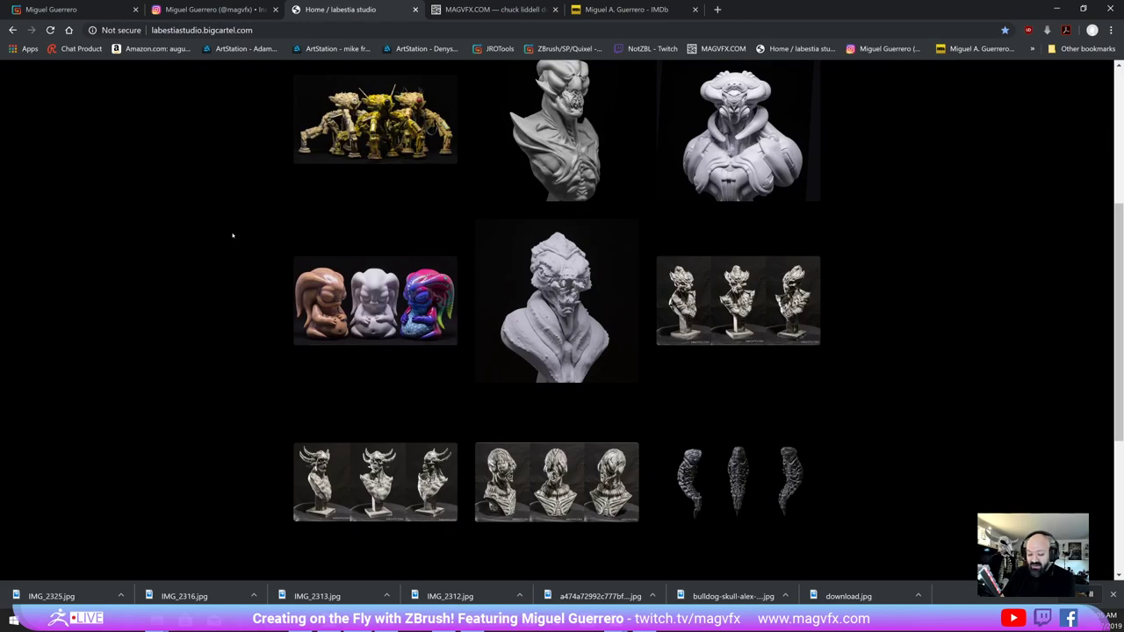
pyautogui.scroll(-3, 233, 235)
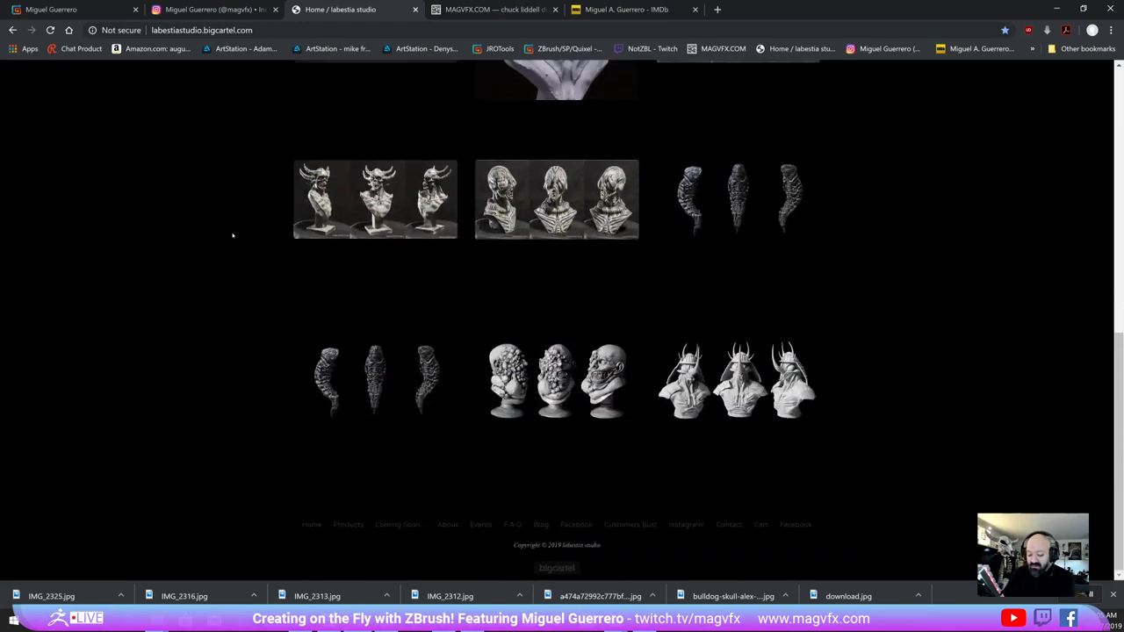
pyautogui.scroll(6, 233, 235)
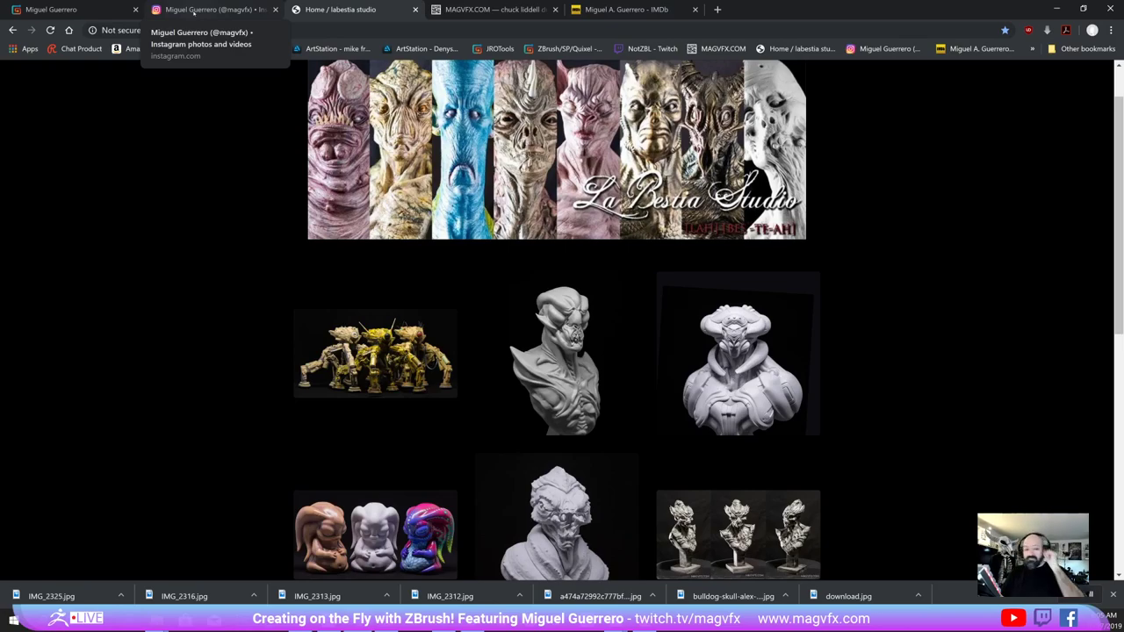
# Browse the posts of sculpts, 3D prints and horned skull masks on the artist's Instagram profile, ending back at its start
pyautogui.click(193, 11)
pyautogui.scroll(2, 201, 301)
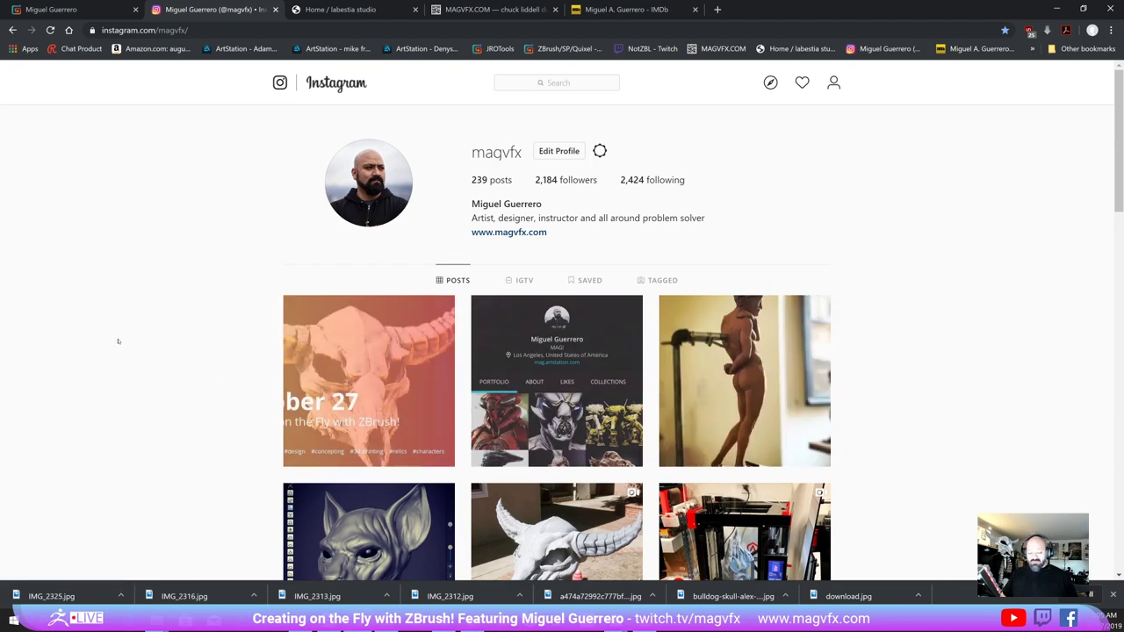
pyautogui.scroll(-2, 120, 339)
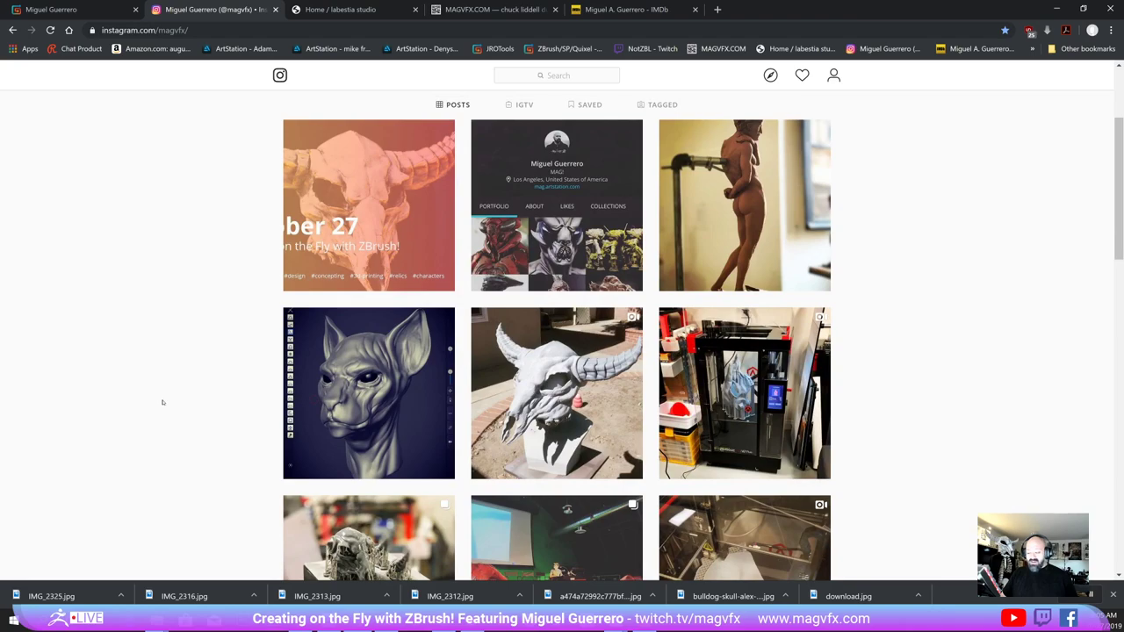
pyautogui.scroll(-1, 162, 403)
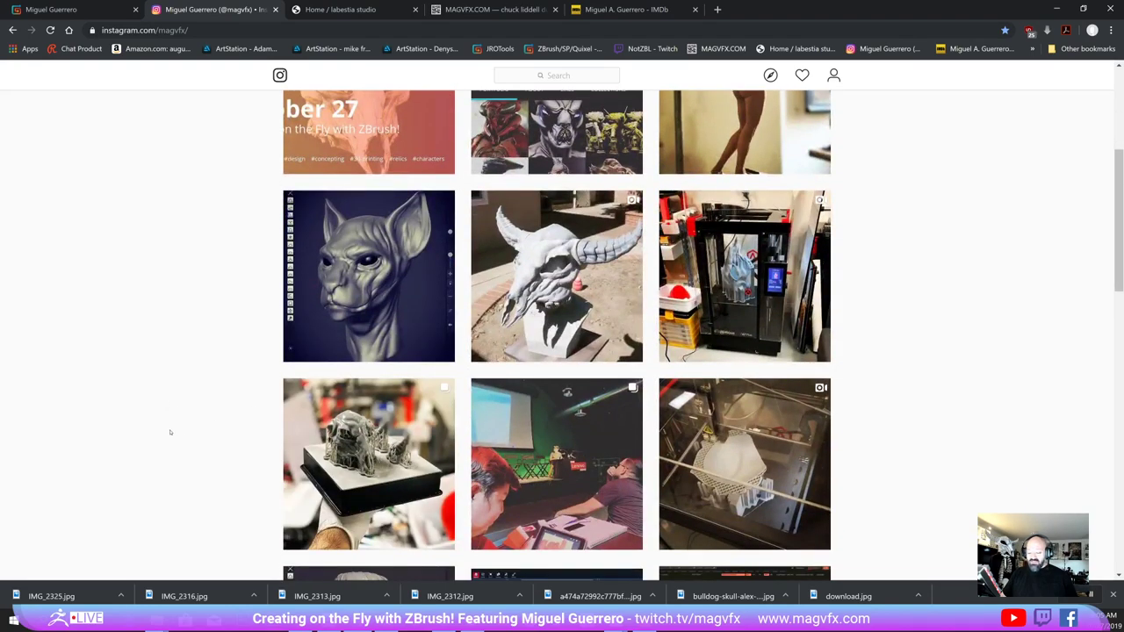
pyautogui.scroll(-1, 171, 432)
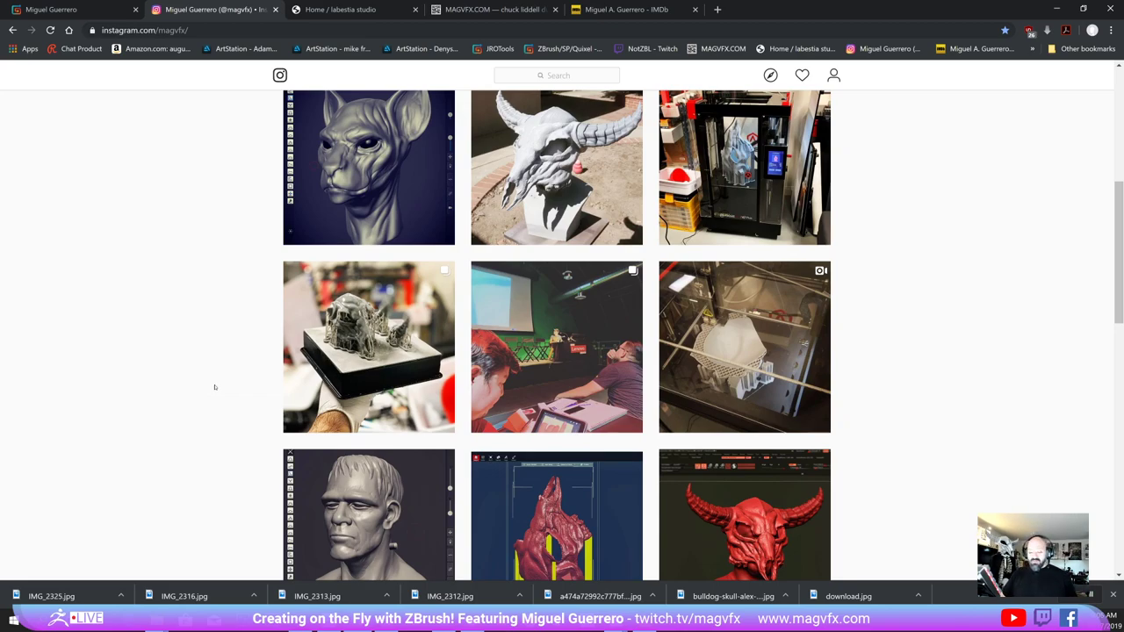
pyautogui.scroll(-3, 212, 386)
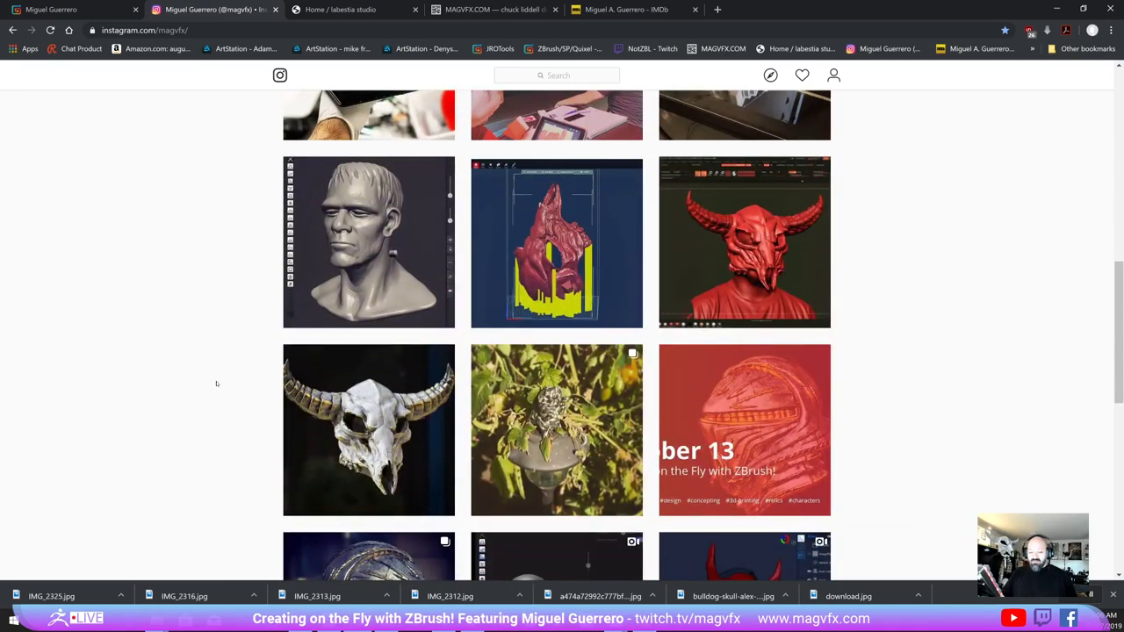
pyautogui.scroll(-1, 216, 383)
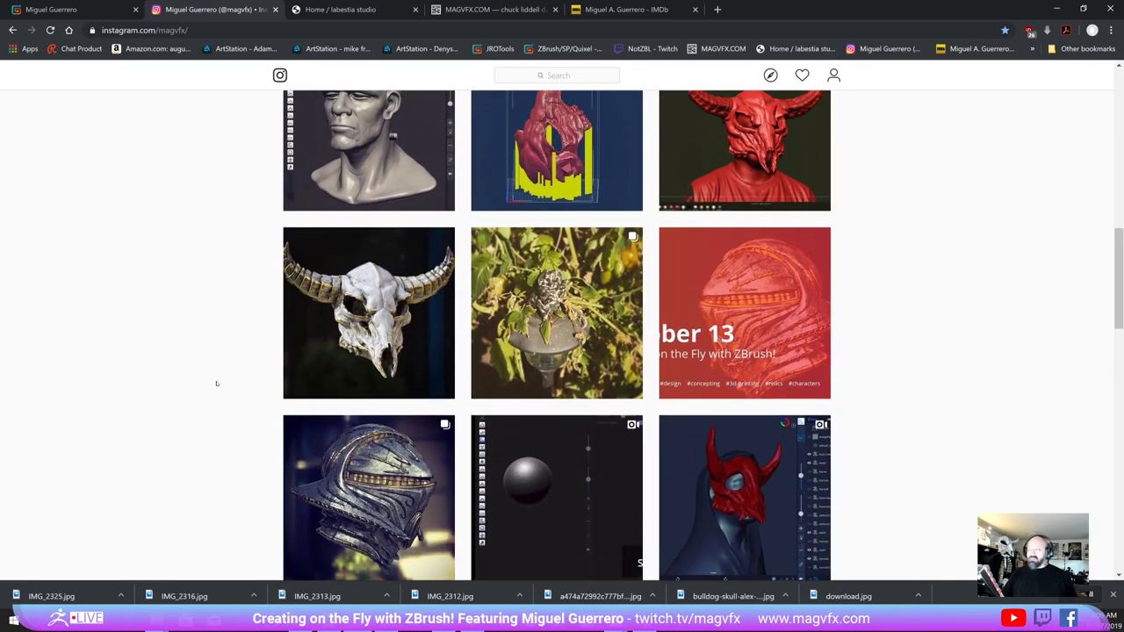
pyautogui.scroll(-2, 216, 383)
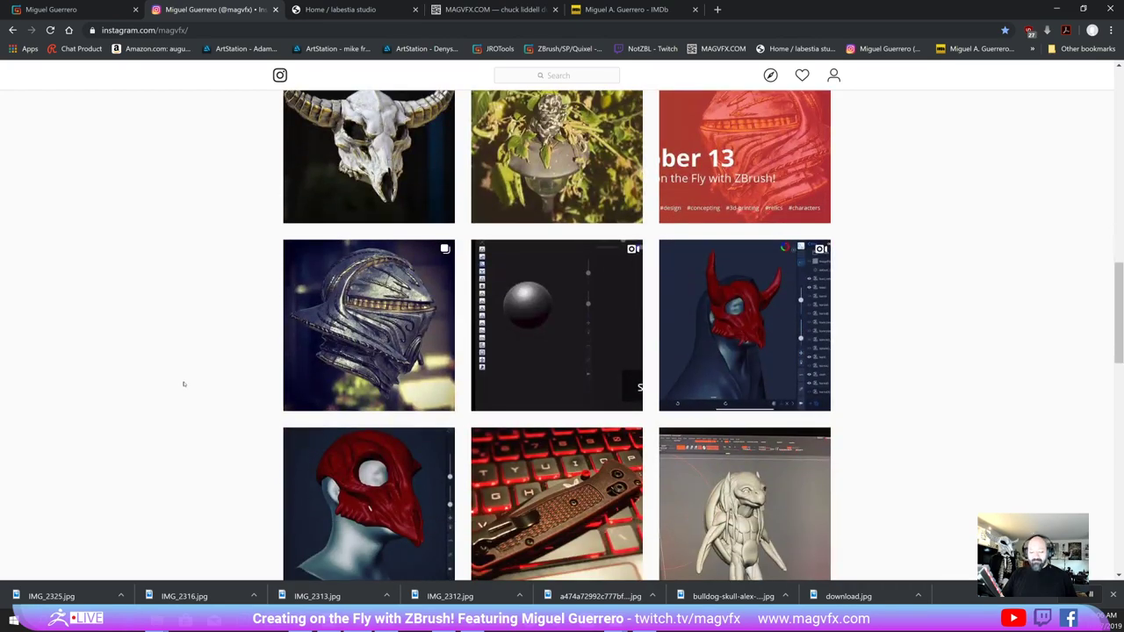
pyautogui.scroll(10, 183, 384)
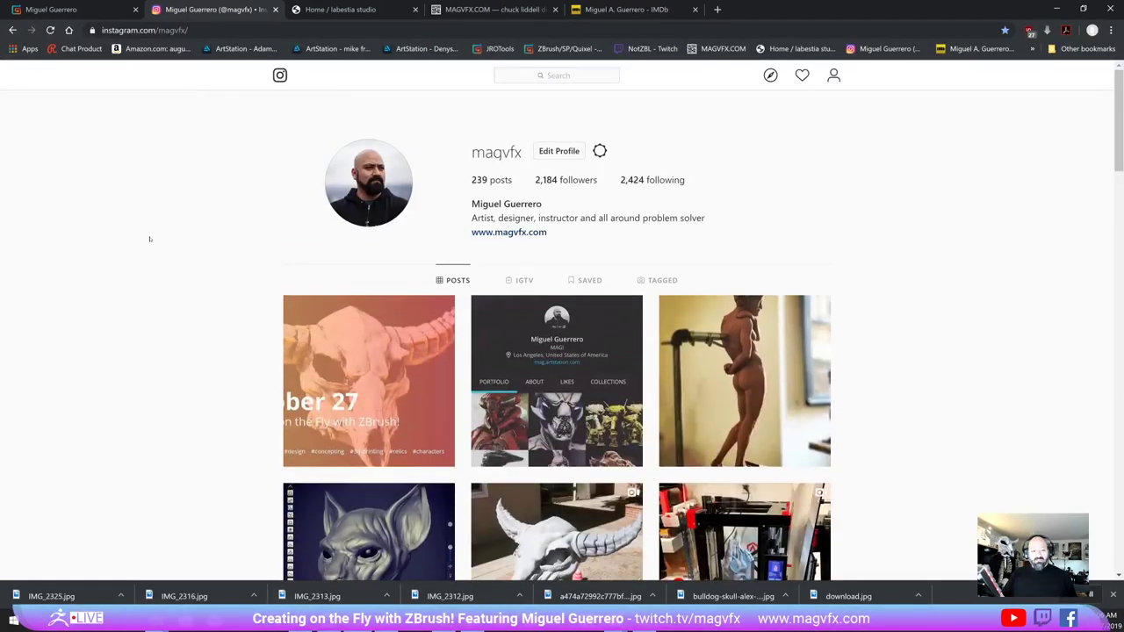
# Copy the address gumroad.com/mag from the artist's Gumroad store page
pyautogui.click(80, 10)
pyautogui.rightClick(160, 30)
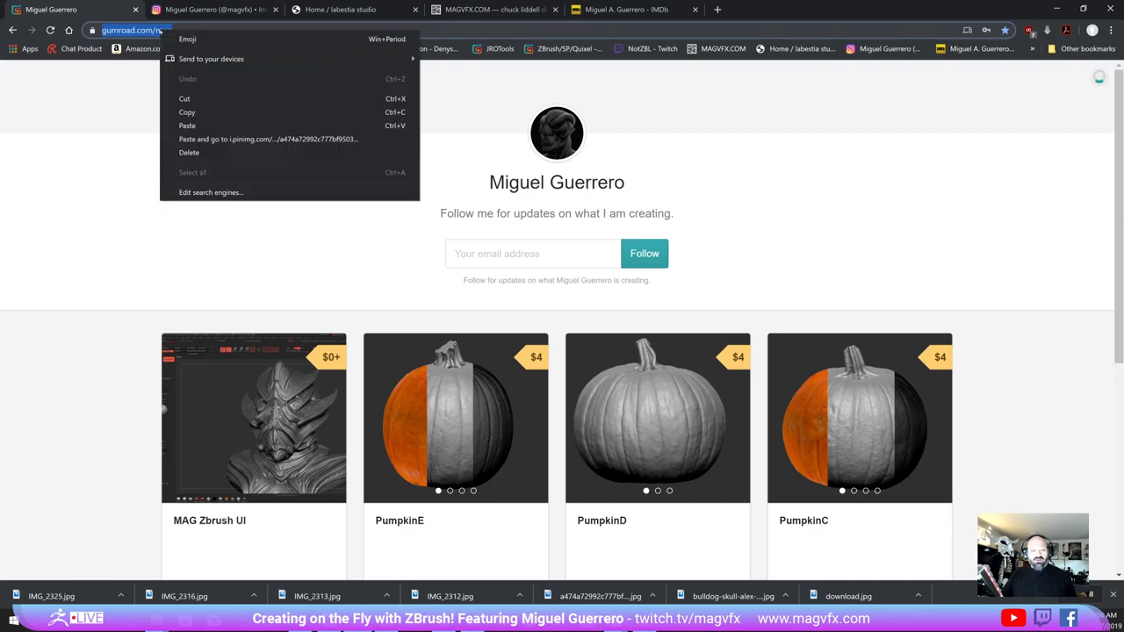
pyautogui.click(200, 113)
pyautogui.scroll(-2, 173, 286)
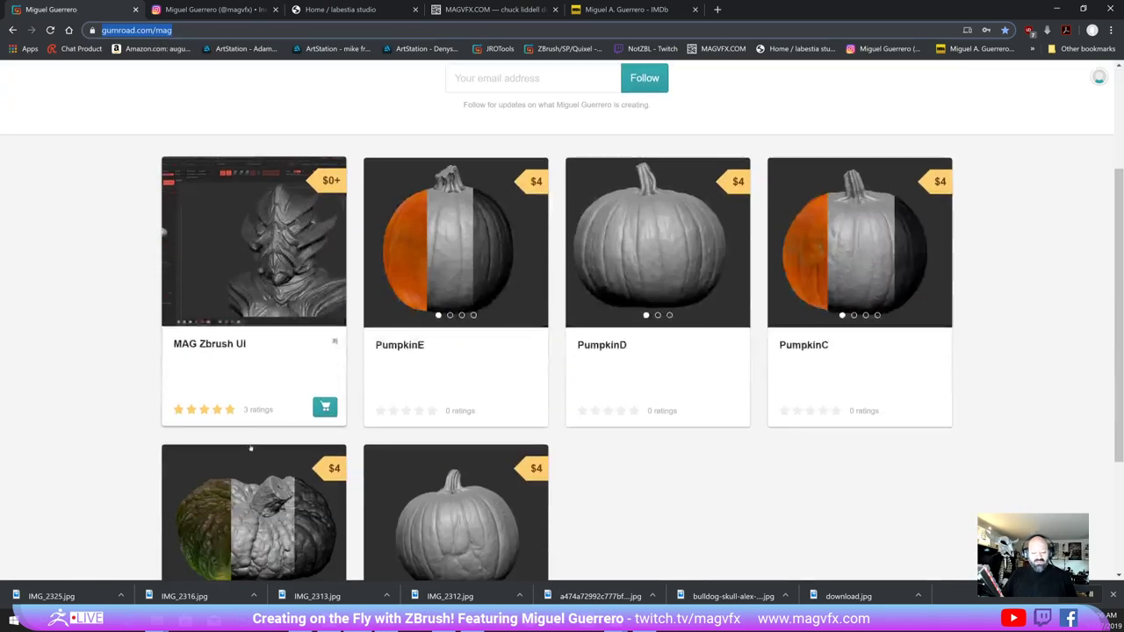
pyautogui.scroll(1, 117, 319)
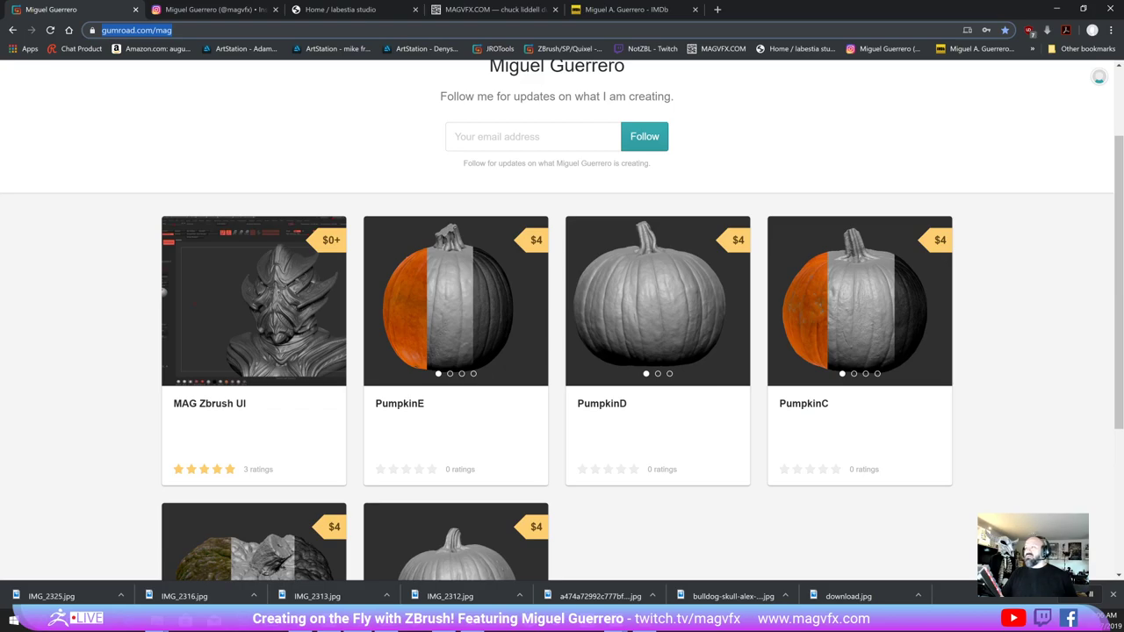
pyautogui.hotkey('alt', 'Tab')
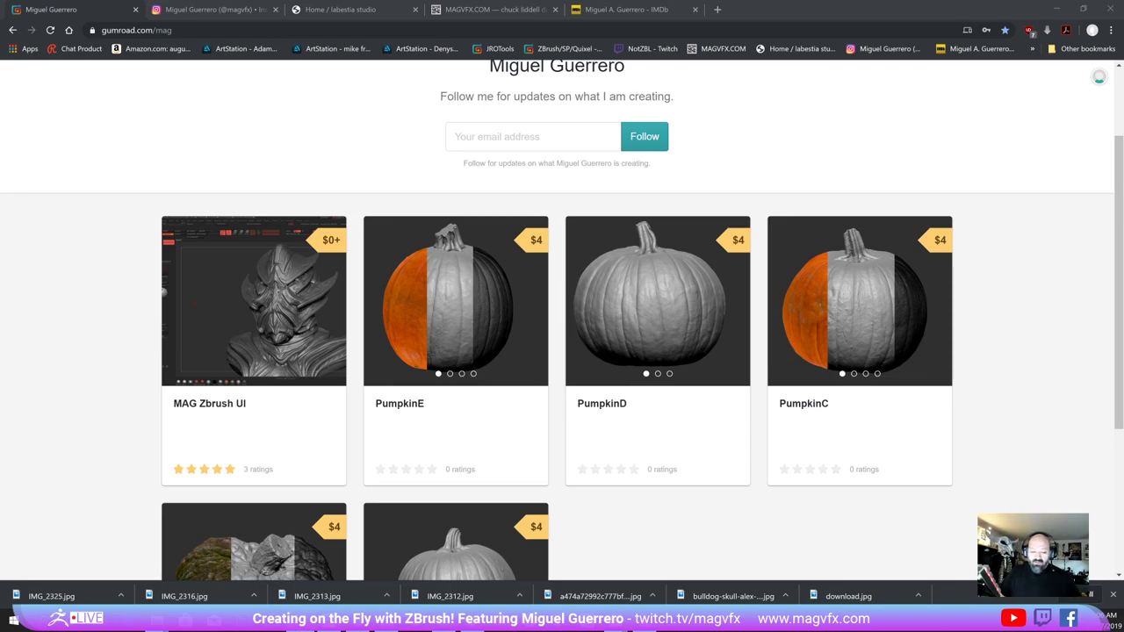
# Examine the MAG Zbrush UI and the pumpkin models offered on the Gumroad store page
pyautogui.scroll(-2, 527, 290)
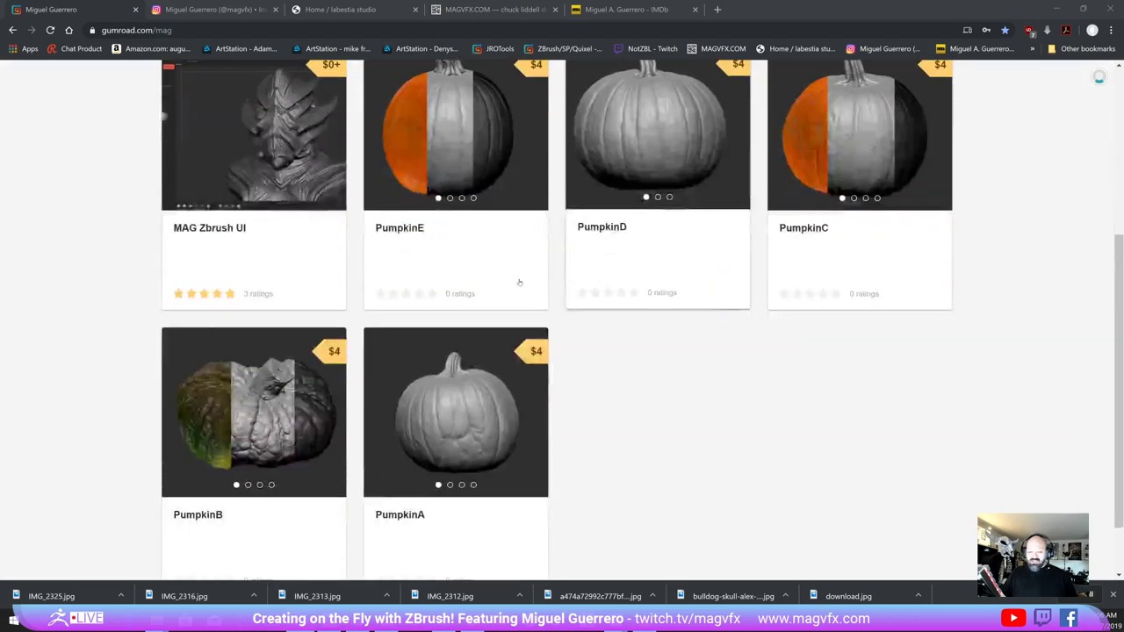
pyautogui.scroll(1, 527, 289)
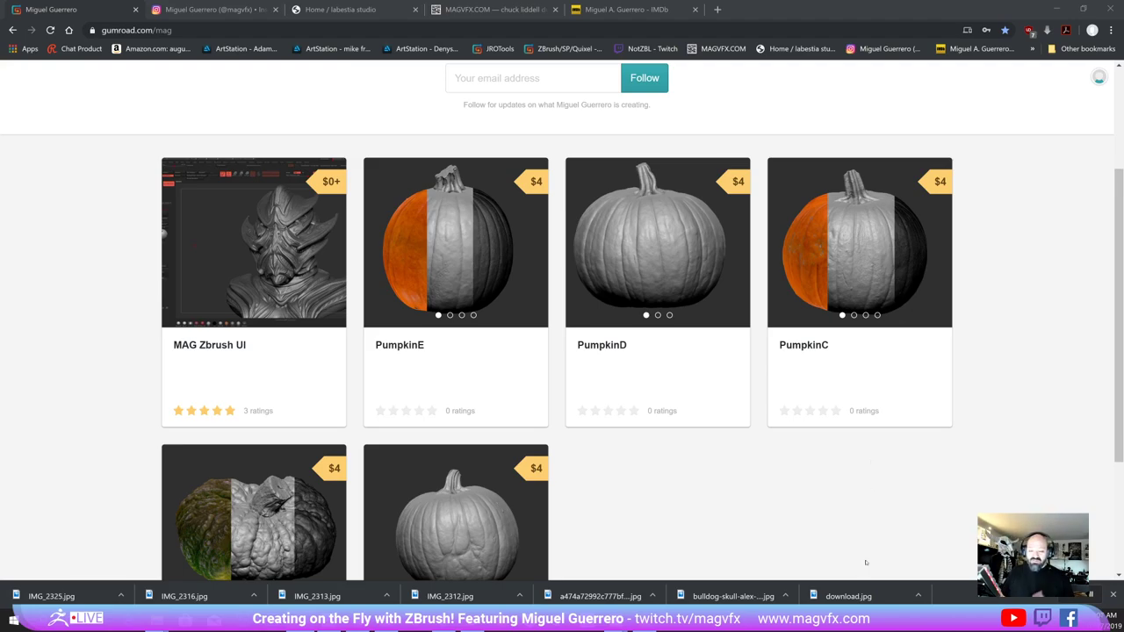
pyautogui.scroll(-2, 727, 406)
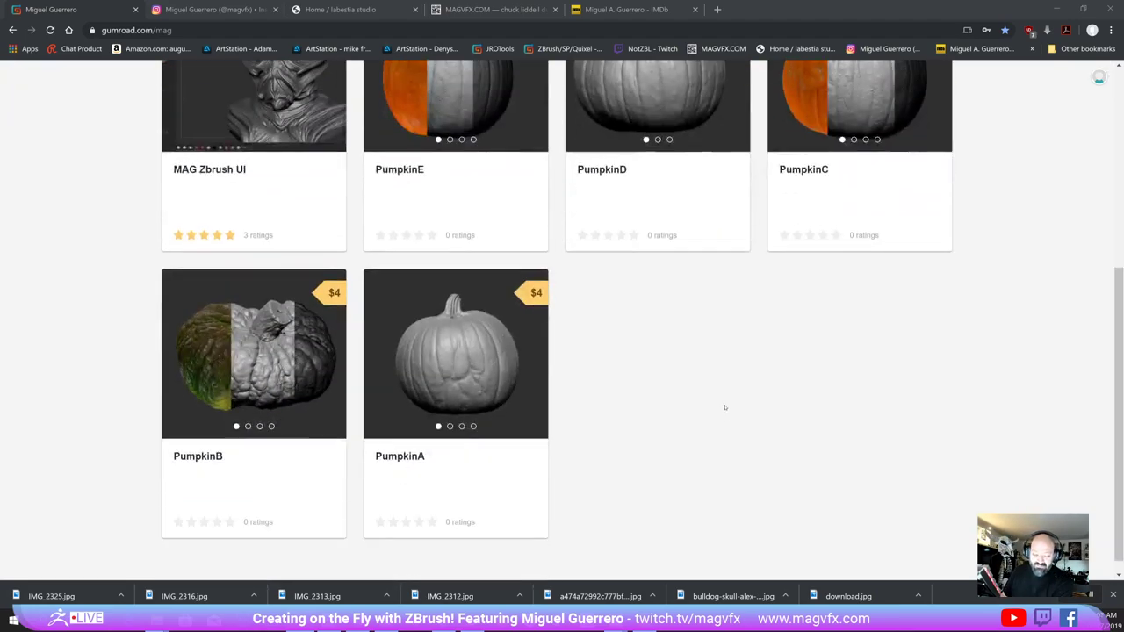
pyautogui.scroll(1, 725, 407)
pyautogui.scroll(2, 724, 407)
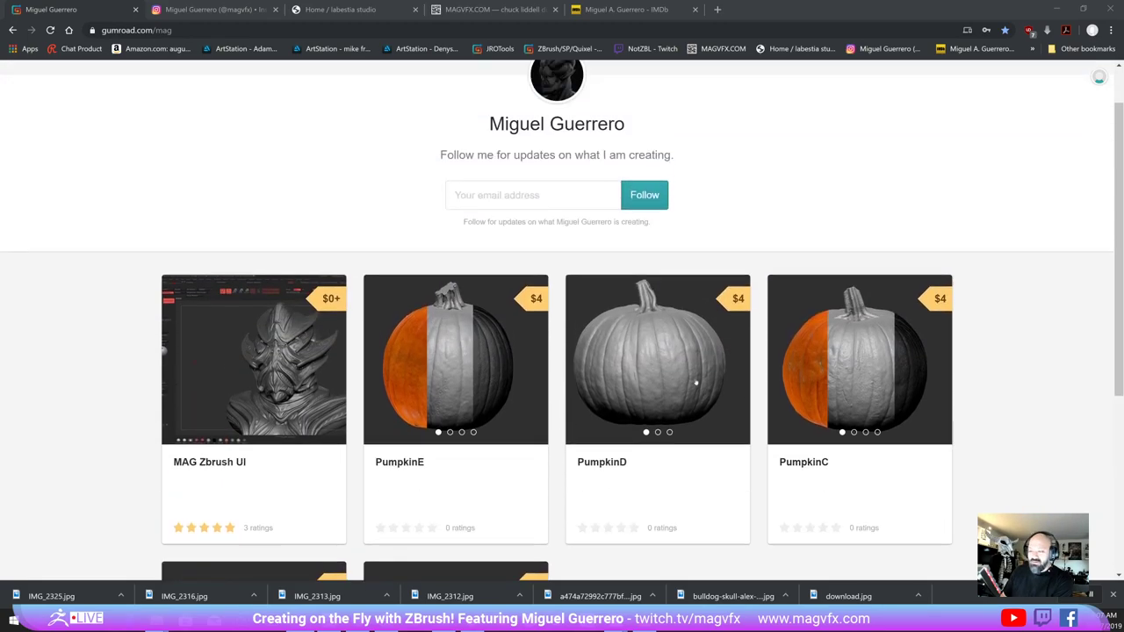
# Switch to ZBrush and hide the floor grid beneath the bust wearing the horned skull mask
pyautogui.click(1058, 9)
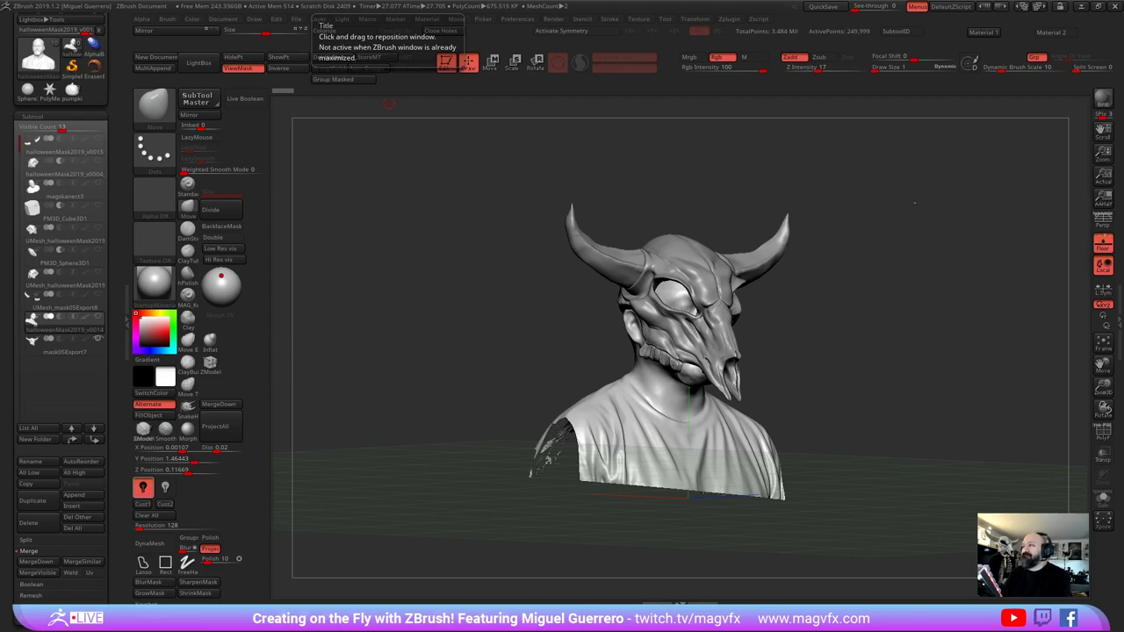
pyautogui.moveTo(904, 211); pyautogui.dragTo(834, 241)
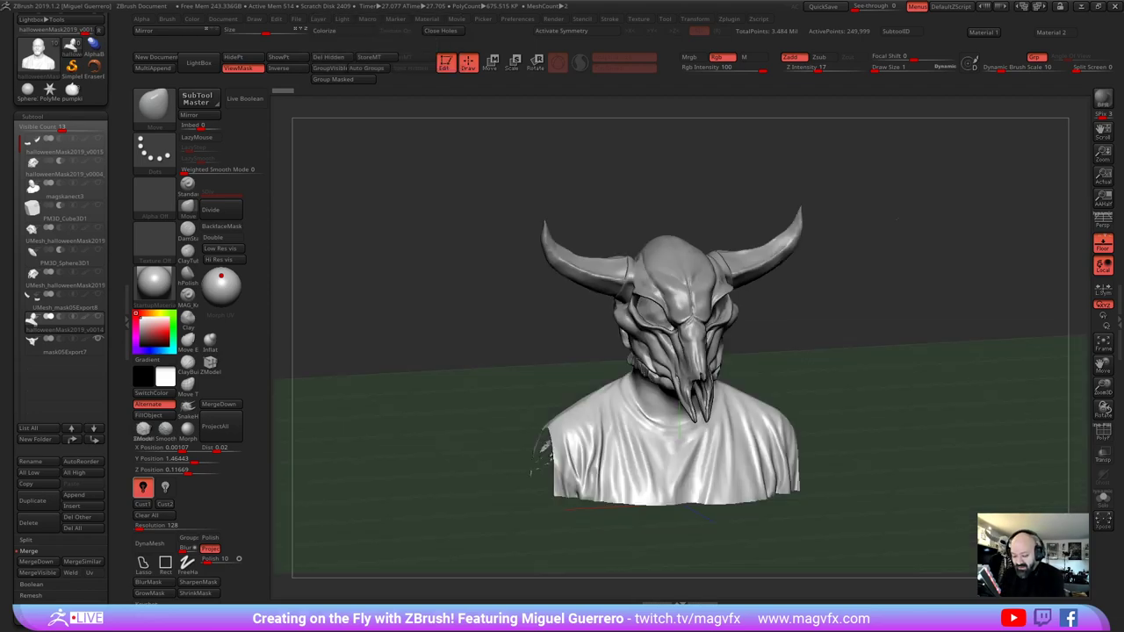
pyautogui.moveTo(898, 219); pyautogui.dragTo(913, 182)
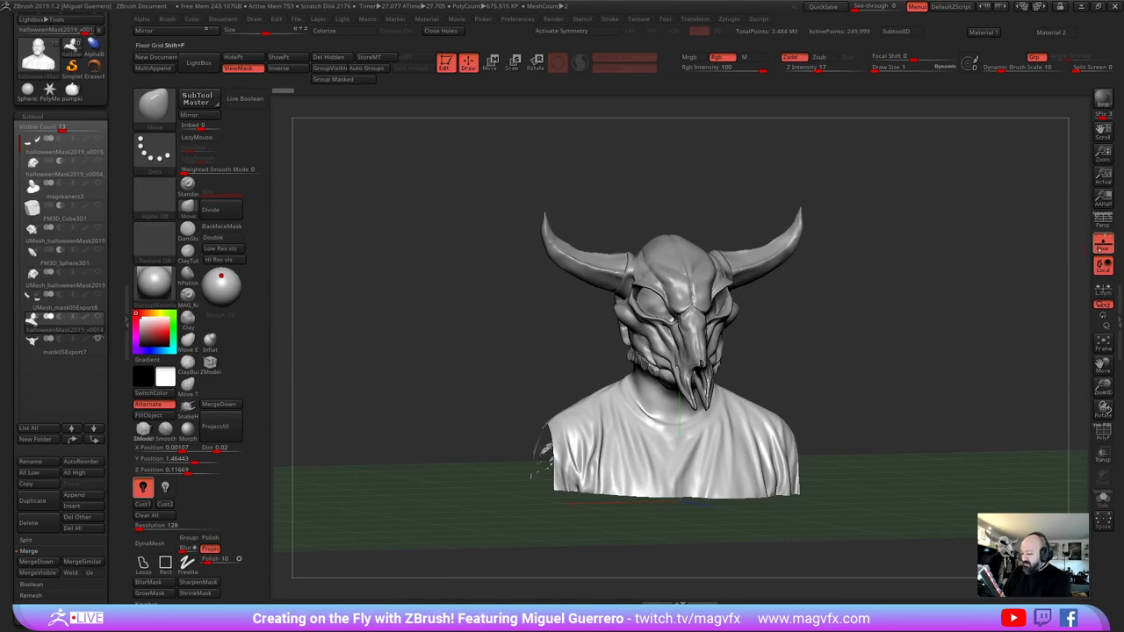
pyautogui.click(1103, 243)
pyautogui.moveTo(893, 281); pyautogui.dragTo(914, 283)
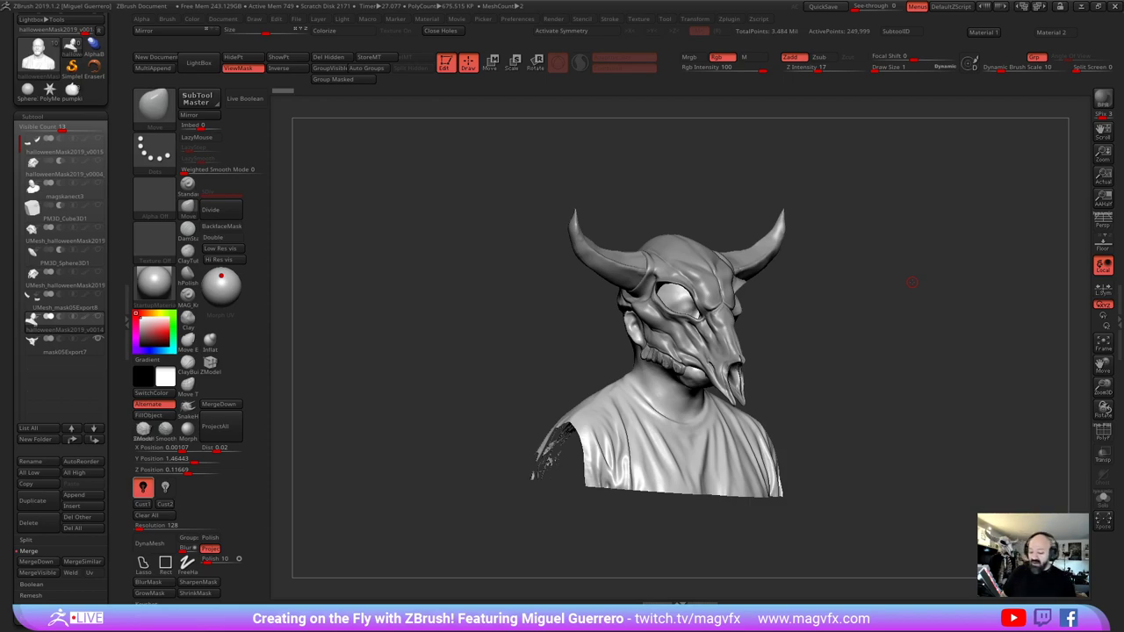
# Show the detailed skull mask and the detailed ridged horns (UMesh_mask05Export8) on the bust
pyautogui.moveTo(440, 347); pyautogui.dragTo(415, 367)
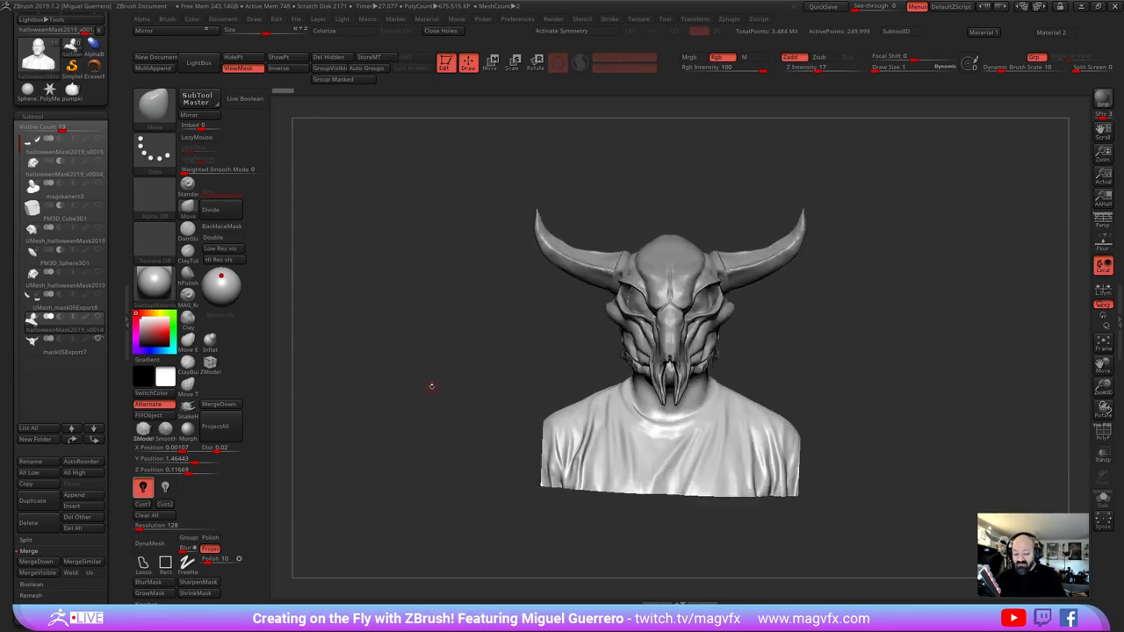
pyautogui.moveTo(427, 381); pyautogui.dragTo(448, 381)
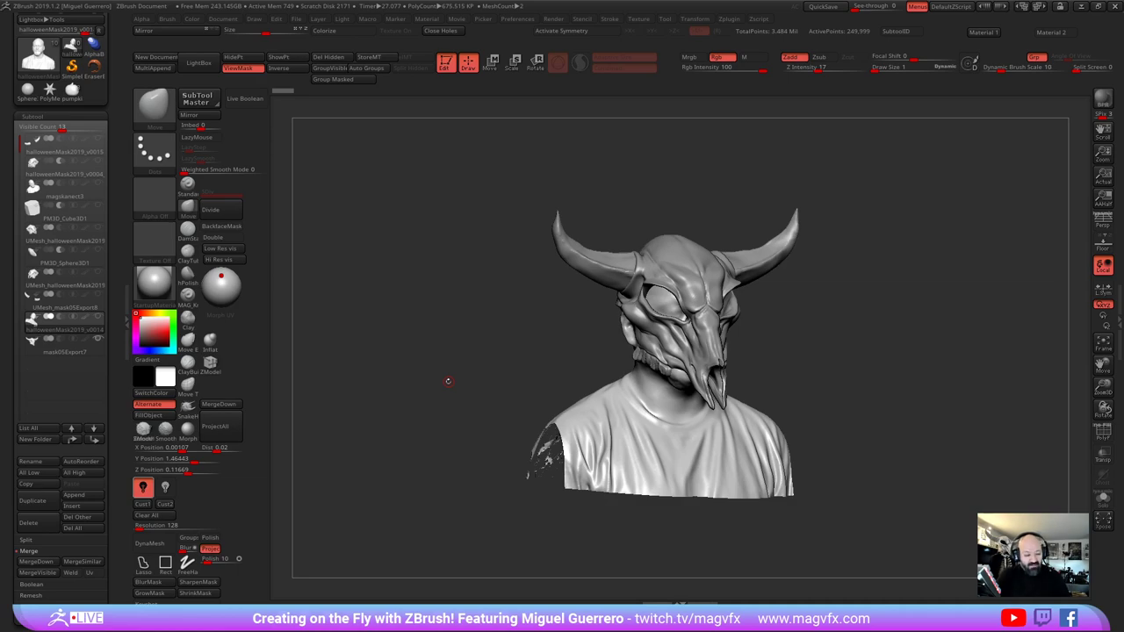
pyautogui.moveTo(41, 352)
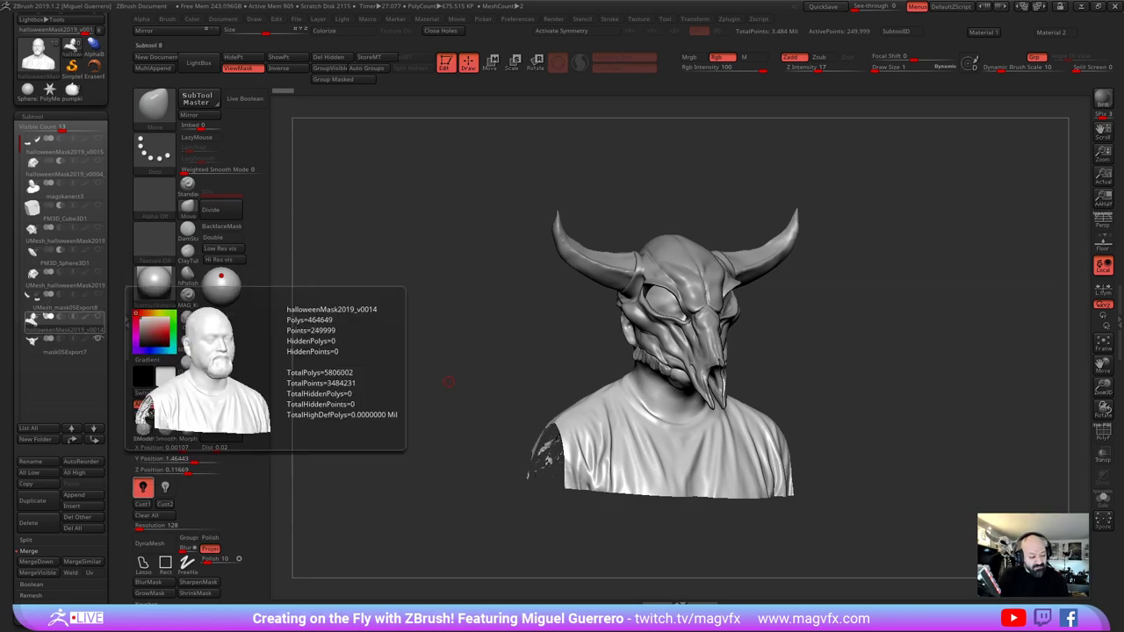
pyautogui.moveTo(37, 302)
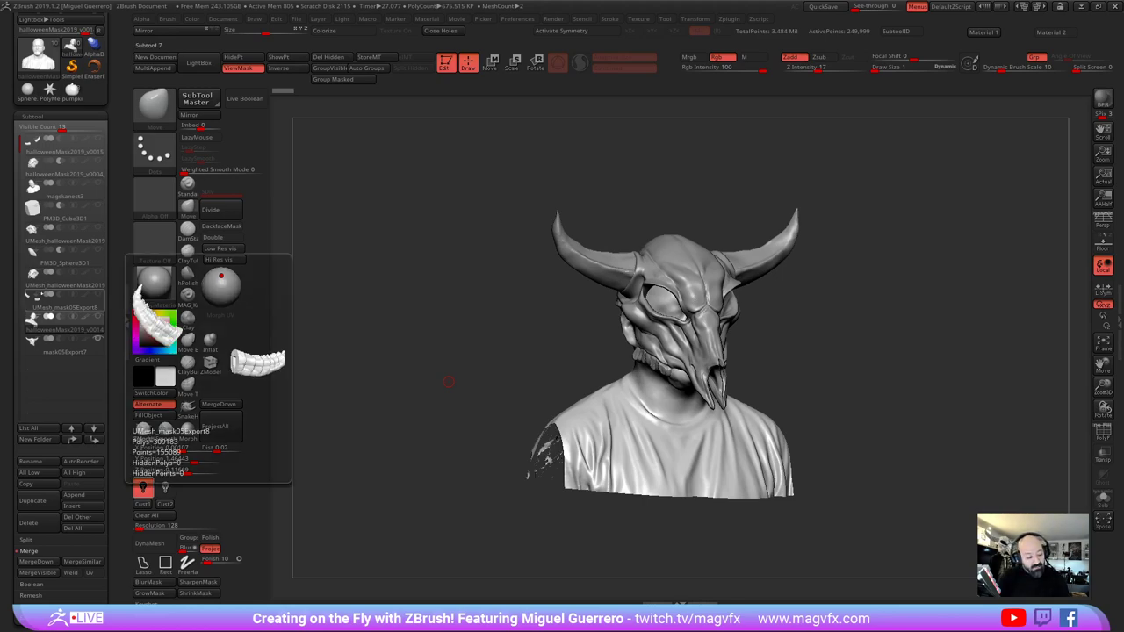
pyautogui.click(30, 321)
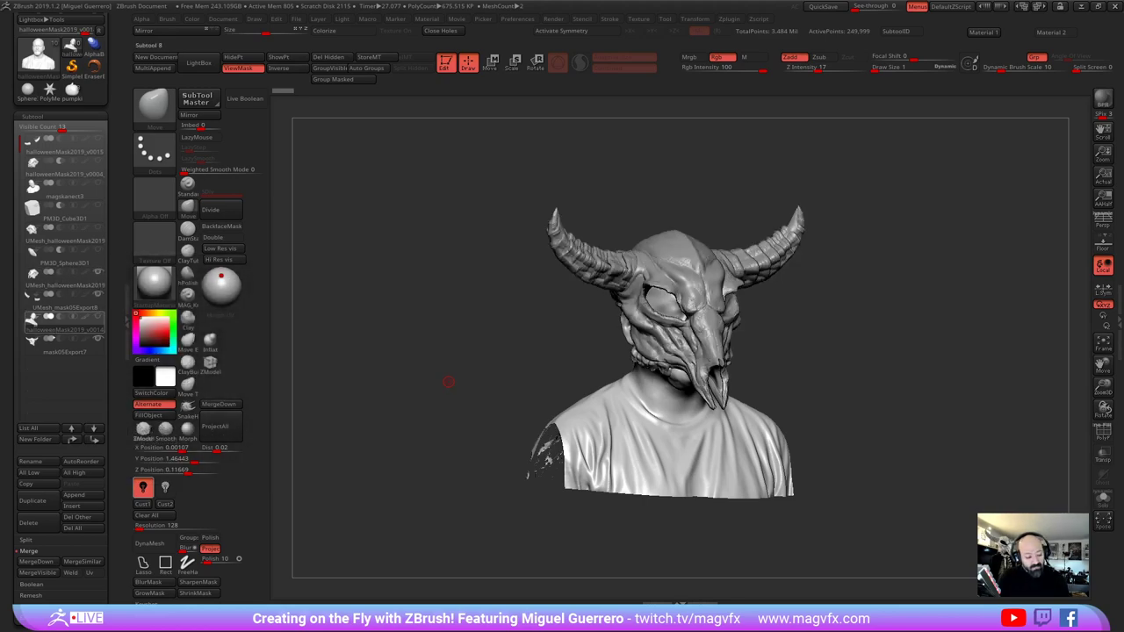
# Hide the smooth mask05Export7 skull and examine the detailed mask on the bust from the front and both sides
pyautogui.keyDown('shift'); pyautogui.moveTo(448, 381); pyautogui.dragTo(393, 357); pyautogui.keyUp('shift')
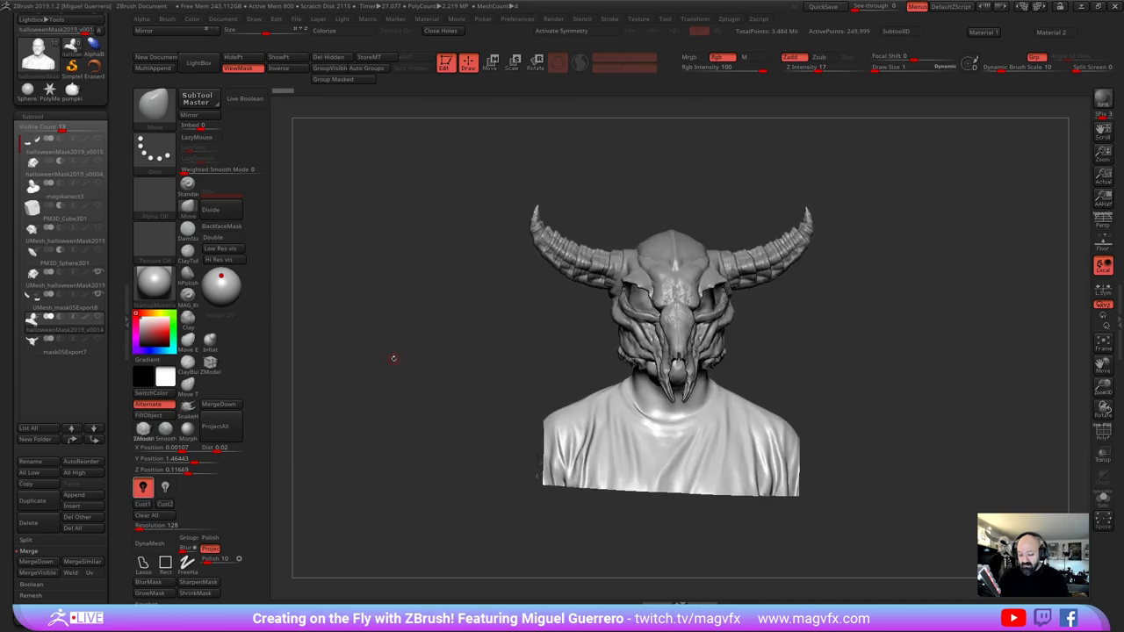
pyautogui.moveTo(422, 329)
pyautogui.keyDown('alt'); pyautogui.mouseDown(button='right')
pyautogui.moveTo(425, 349)
pyautogui.moveTo(411, 354)
pyautogui.moveTo(518, 360)
pyautogui.mouseUp(button='right'); pyautogui.keyUp('alt')
pyautogui.moveTo(519, 360)
pyautogui.keyDown('ctrl'); pyautogui.mouseDown(button='right')
pyautogui.moveTo(587, 384)
pyautogui.moveTo(508, 378)
pyautogui.mouseUp(button='right'); pyautogui.keyUp('ctrl')
pyautogui.keyDown('alt'); pyautogui.moveTo(469, 371); pyautogui.dragTo(381, 440); pyautogui.keyUp('alt')
pyautogui.hotkey('ctrl', '1')
pyautogui.hotkey('ctrl', '2')
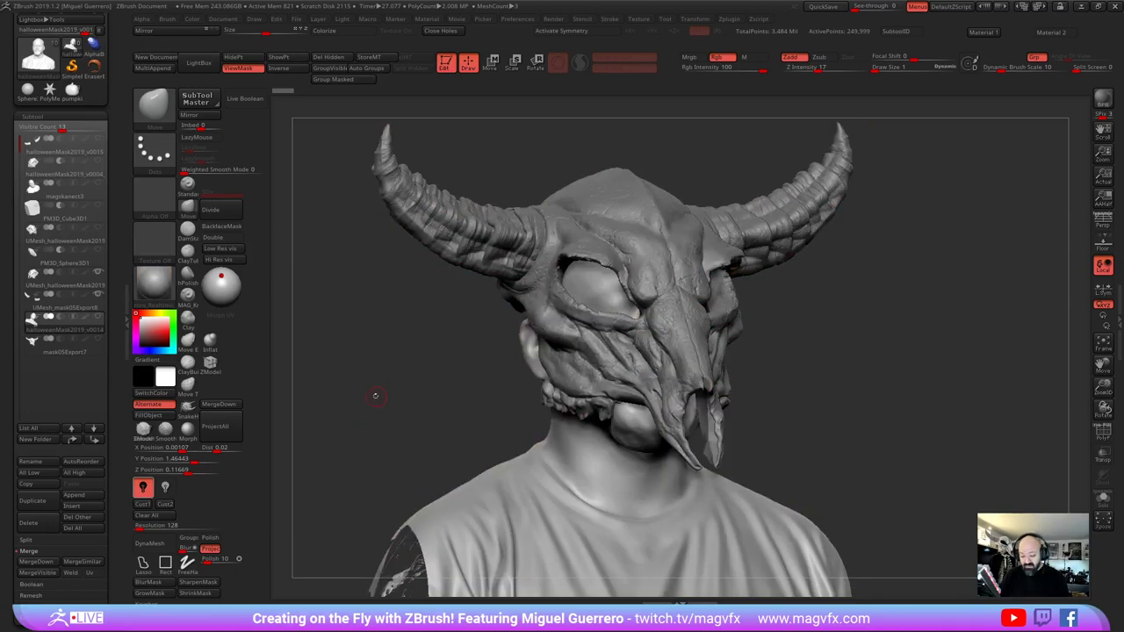
pyautogui.moveTo(377, 394)
pyautogui.mouseDown()
pyautogui.moveTo(381, 411)
pyautogui.moveTo(389, 401)
pyautogui.mouseUp()
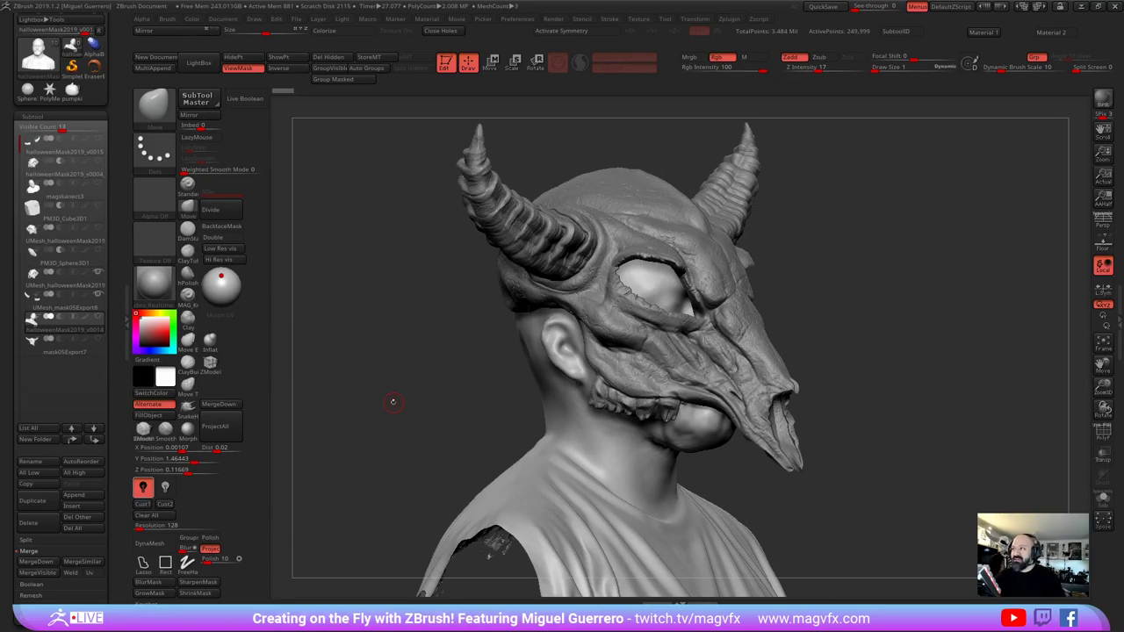
pyautogui.moveTo(417, 382)
pyautogui.mouseDown()
pyautogui.moveTo(395, 389)
pyautogui.moveTo(371, 374)
pyautogui.moveTo(445, 371)
pyautogui.moveTo(404, 372)
pyautogui.moveTo(413, 379)
pyautogui.mouseUp()
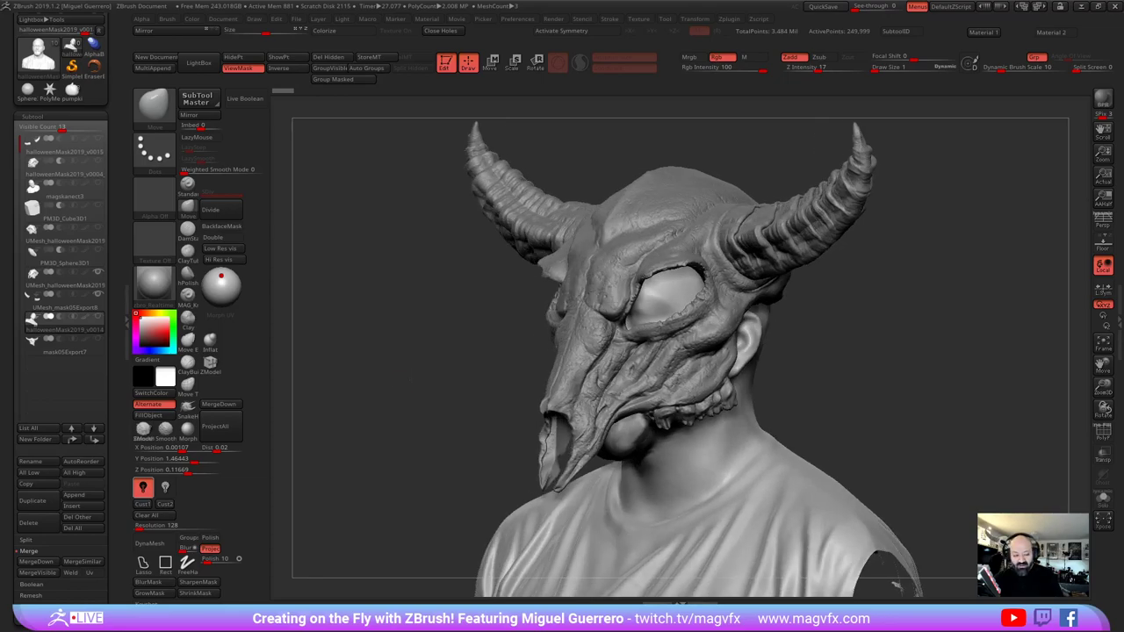
# Isolate the smooth mask05Export7 skull by hiding the bust, the detailed mask and the detailed horns
pyautogui.click(35, 344)
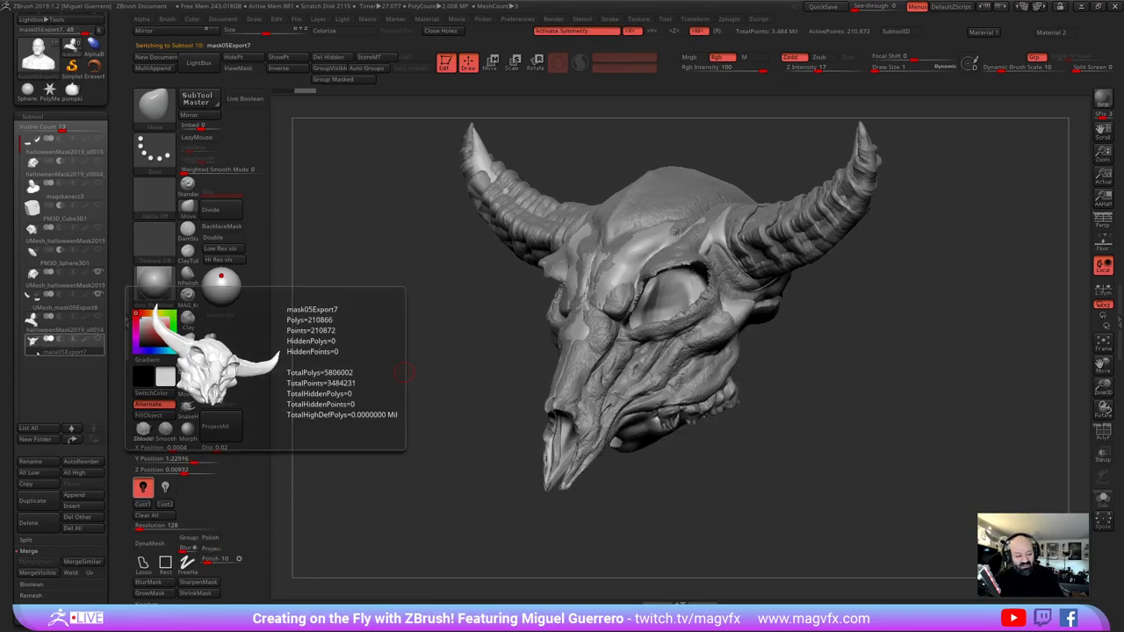
pyautogui.click(98, 295)
pyautogui.click(98, 273)
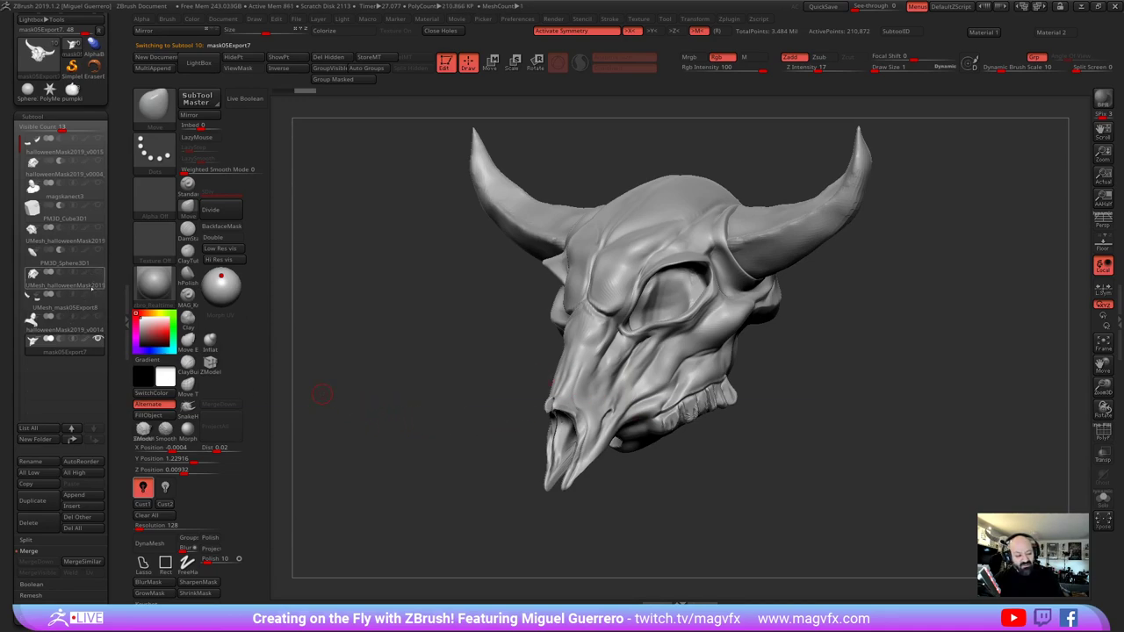
# Display the detailed skull mask with its ridged horns in place of the smooth skull and examine its surface from several angles
pyautogui.click(62, 285)
pyautogui.click(98, 338)
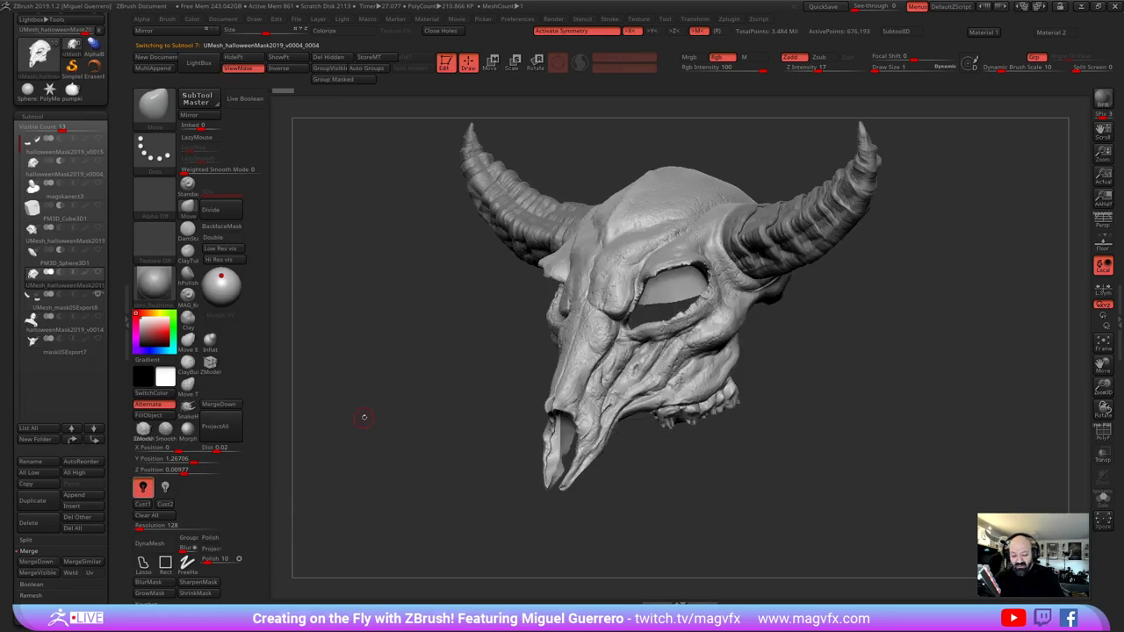
pyautogui.moveTo(363, 417); pyautogui.dragTo(406, 414)
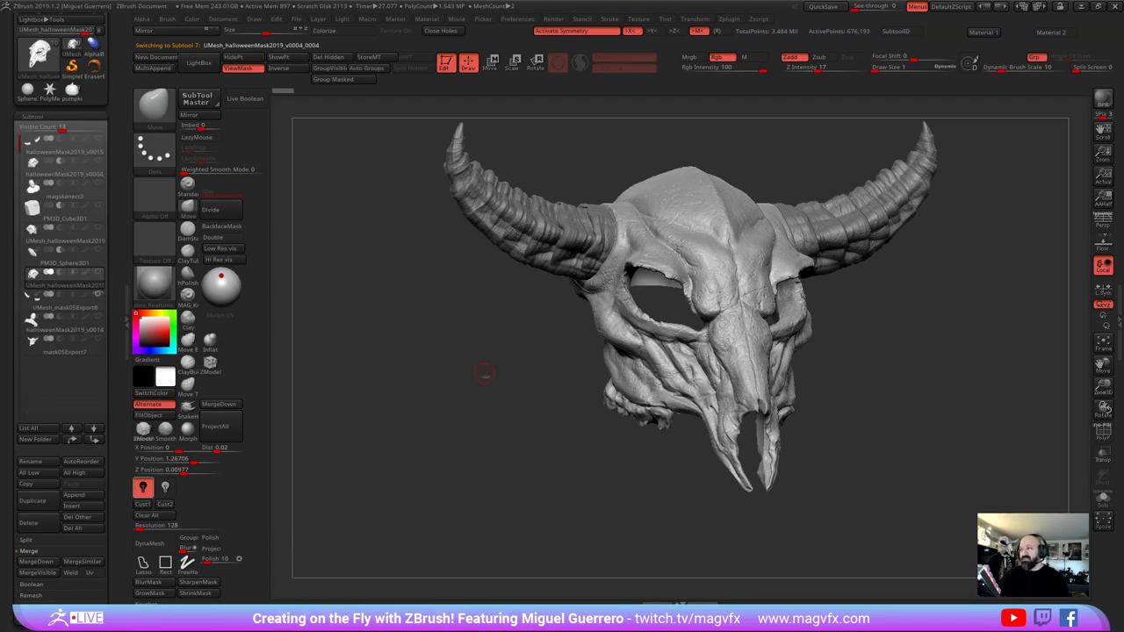
pyautogui.keyDown('ctrl'); pyautogui.moveTo(486, 367); pyautogui.dragTo(481, 451, button='right'); pyautogui.keyUp('ctrl')
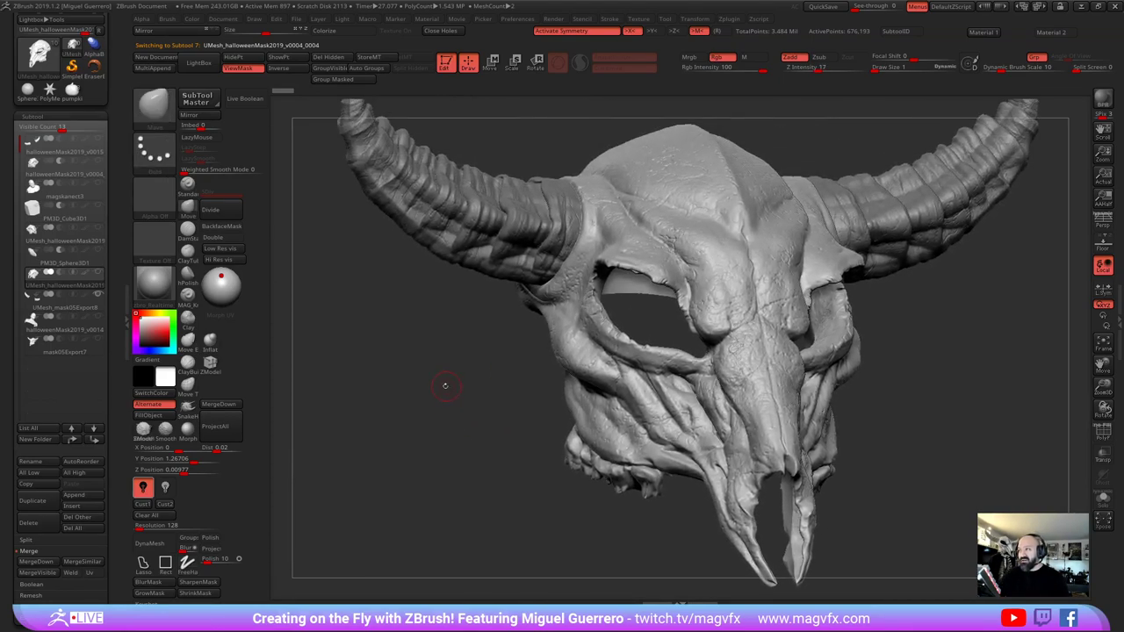
pyautogui.keyDown('shift'); pyautogui.moveTo(446, 385); pyautogui.dragTo(427, 387, button='right'); pyautogui.keyUp('shift')
pyautogui.moveTo(425, 399); pyautogui.dragTo(428, 361)
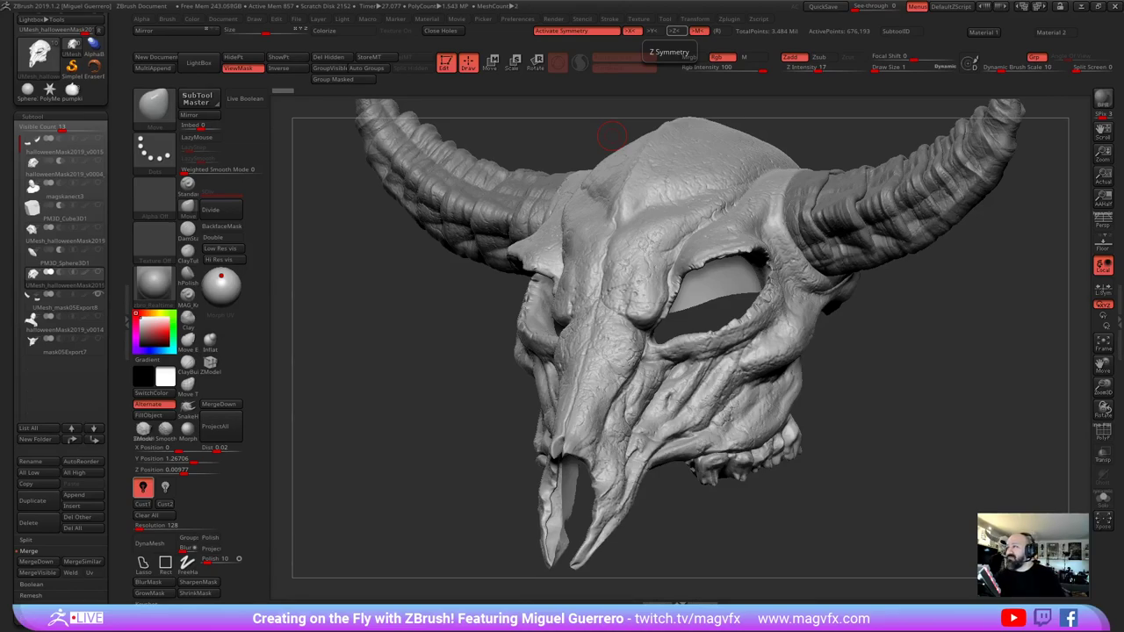
pyautogui.moveTo(417, 379)
pyautogui.mouseDown()
pyautogui.moveTo(422, 367)
pyautogui.moveTo(562, 328)
pyautogui.mouseUp()
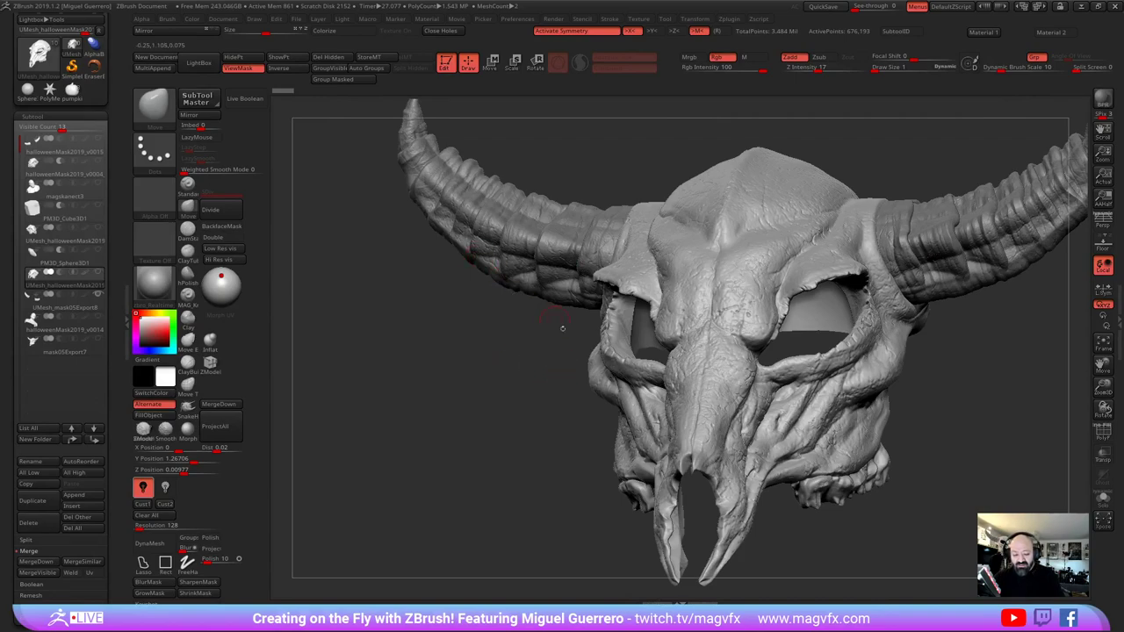
pyautogui.moveTo(444, 380); pyautogui.dragTo(546, 373)
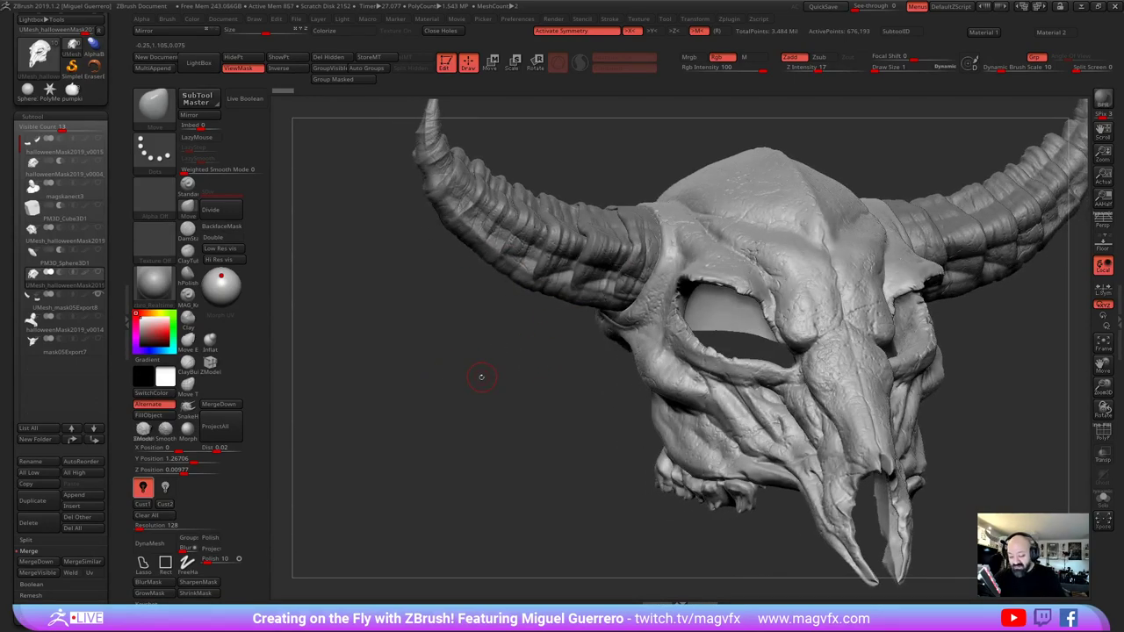
pyautogui.keyDown('alt'); pyautogui.moveTo(481, 377); pyautogui.dragTo(553, 370); pyautogui.keyUp('alt')
pyautogui.moveTo(468, 367); pyautogui.dragTo(391, 338)
pyautogui.keyDown('alt'); pyautogui.moveTo(380, 286); pyautogui.dragTo(502, 295, button='right'); pyautogui.keyUp('alt')
# Select the detailed horns, keep the skull mask visible and move the horns upward off the skull with the transpose line
pyautogui.keyDown('alt'); pyautogui.click(523, 297); pyautogui.keyUp('alt')
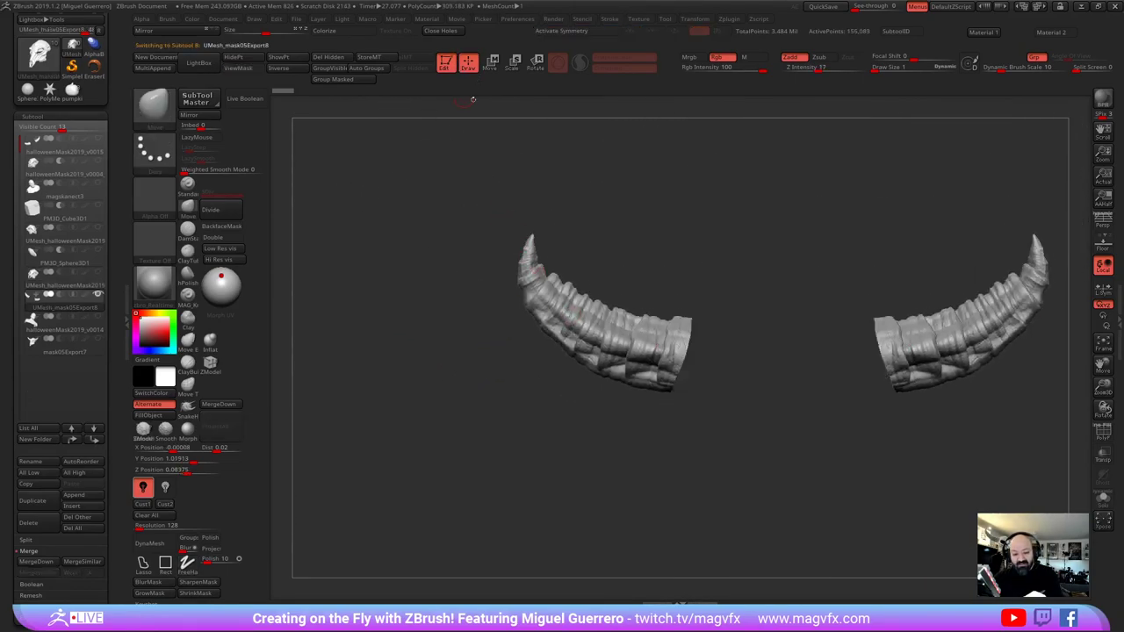
pyautogui.click(98, 272)
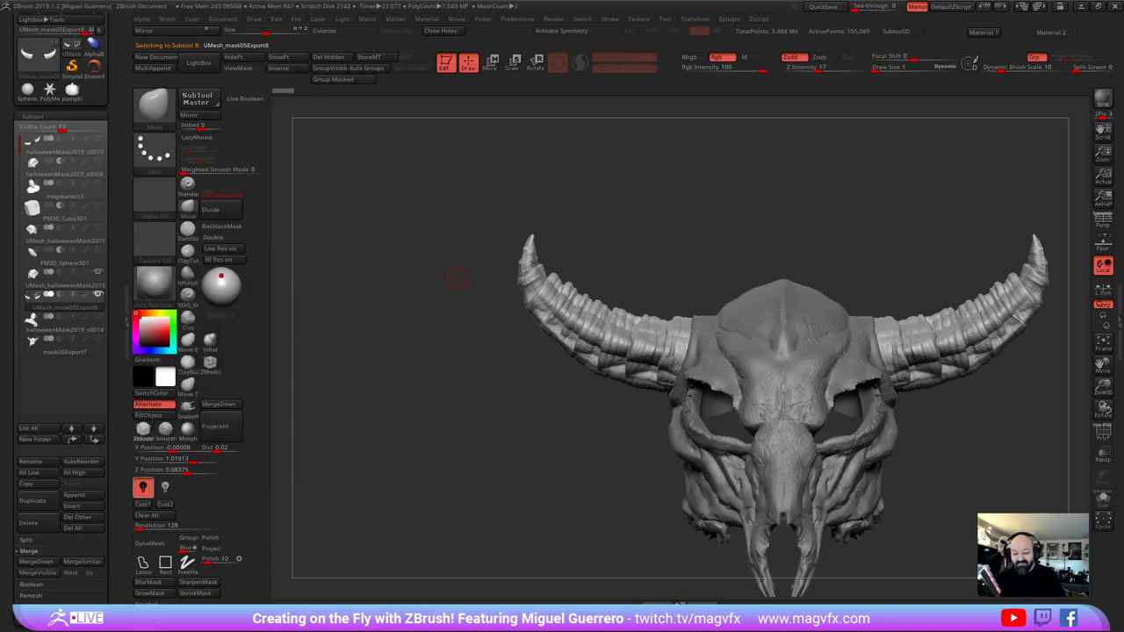
pyautogui.keyDown('alt'); pyautogui.moveTo(460, 255); pyautogui.dragTo(421, 221); pyautogui.keyUp('alt')
pyautogui.press('w')
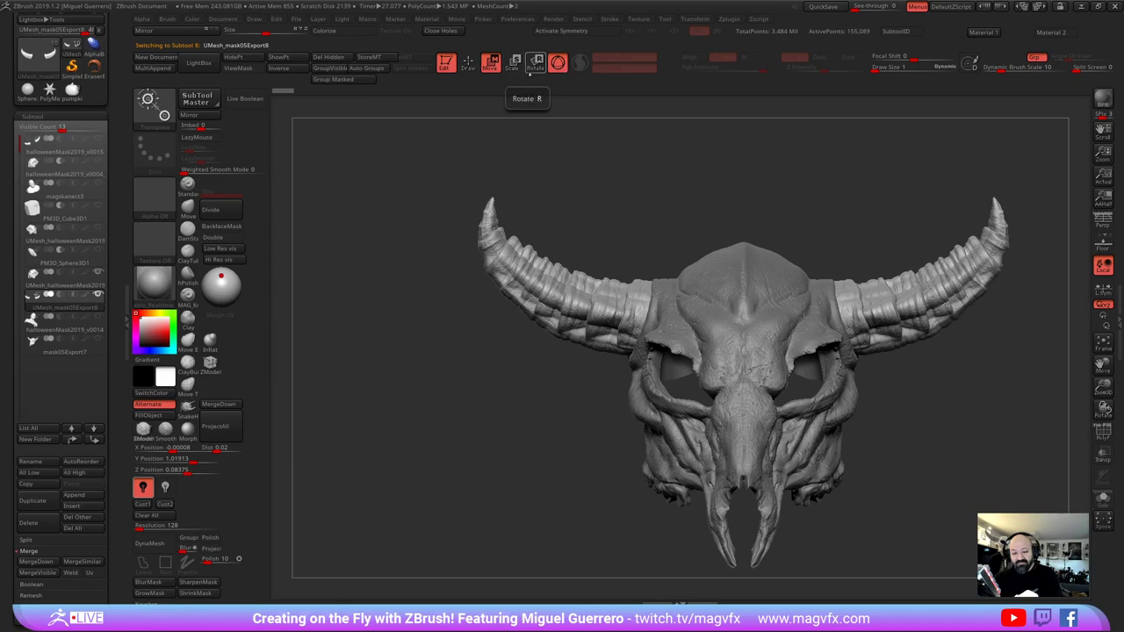
pyautogui.hotkey('ctrl', 's')
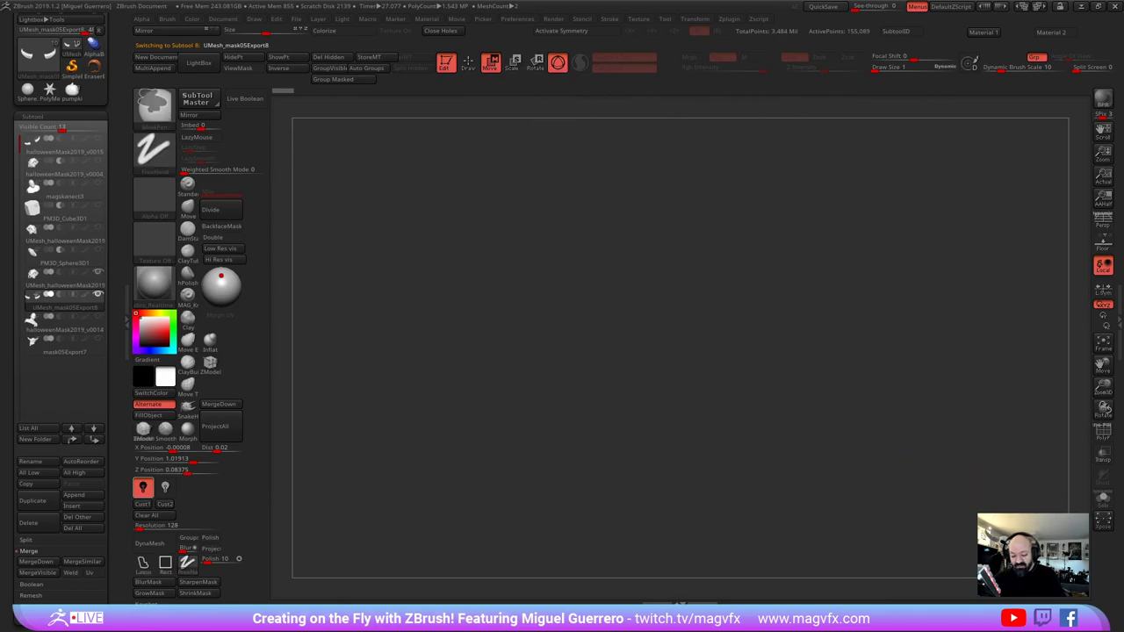
pyautogui.press('f')
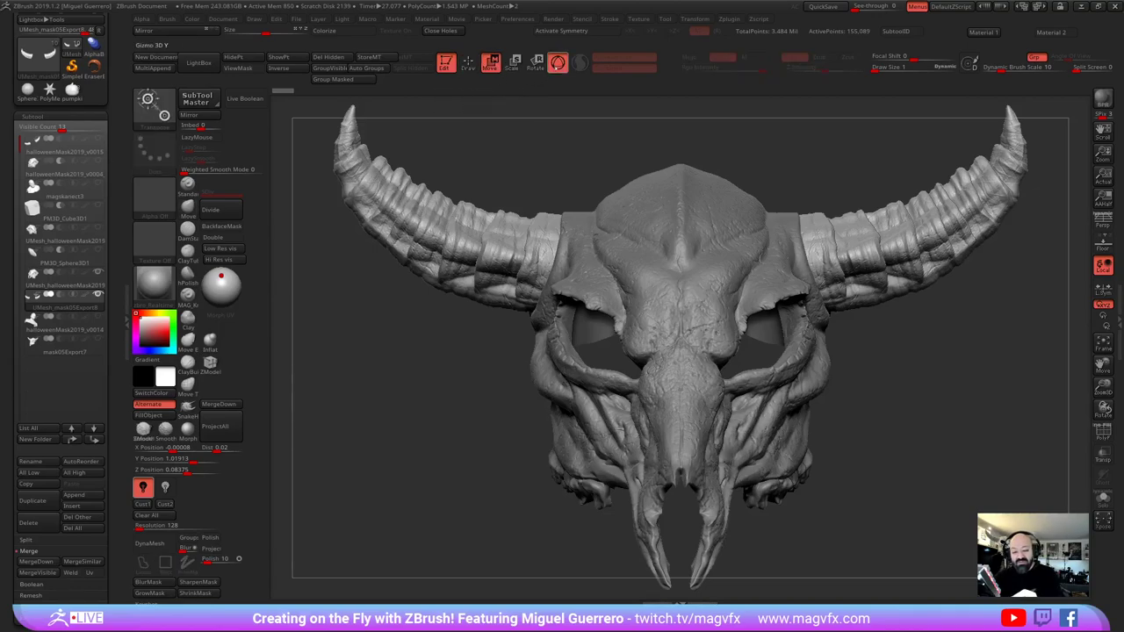
pyautogui.click(558, 62)
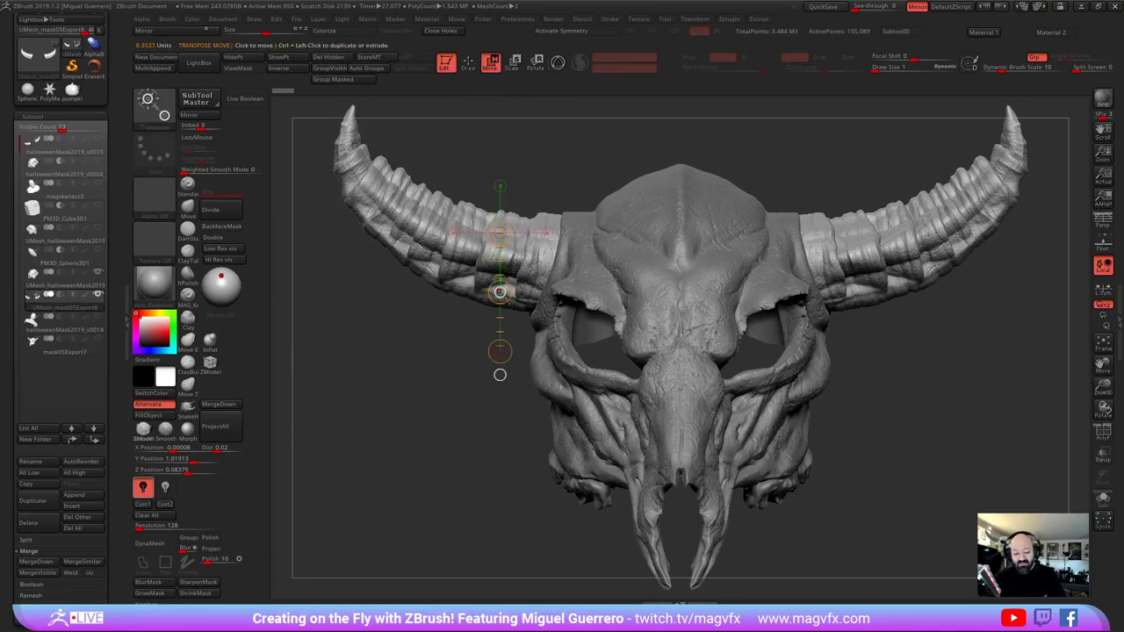
pyautogui.moveTo(500, 291)
pyautogui.mouseDown()
pyautogui.moveTo(496, 186)
pyautogui.moveTo(499, 312)
pyautogui.mouseUp()
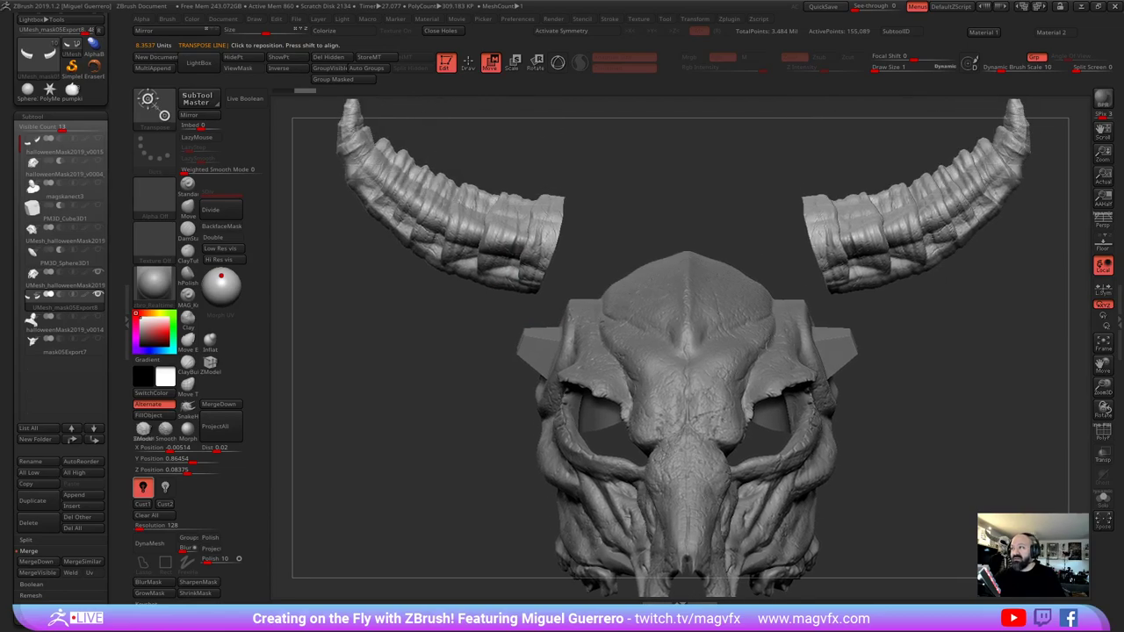
pyautogui.keyDown('ctrl'); pyautogui.moveTo(503, 317); pyautogui.dragTo(500, 263, button='right'); pyautogui.keyUp('ctrl')
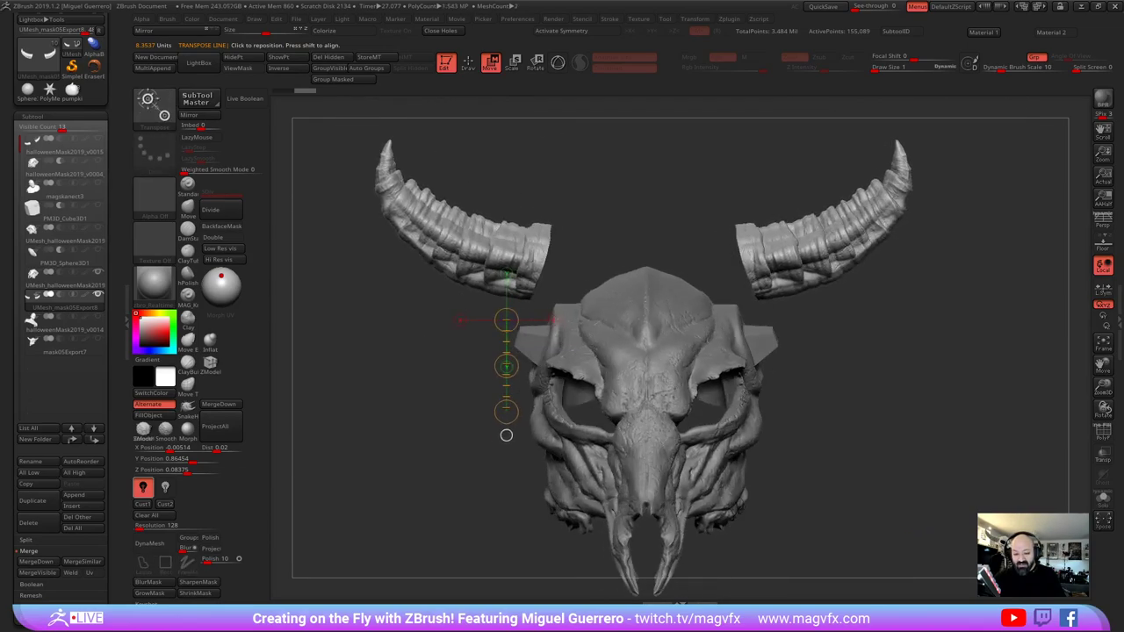
# Centre the Gizmo 3D on the detailed horns, try lowering them toward the skull and undo that move
pyautogui.click(558, 63)
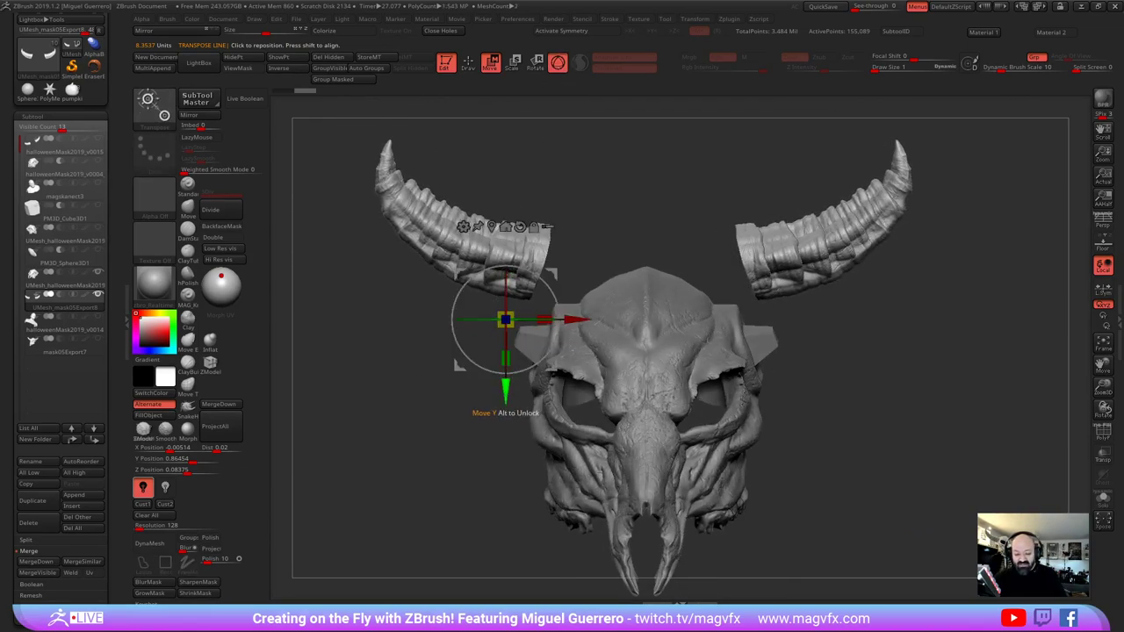
pyautogui.click(491, 227)
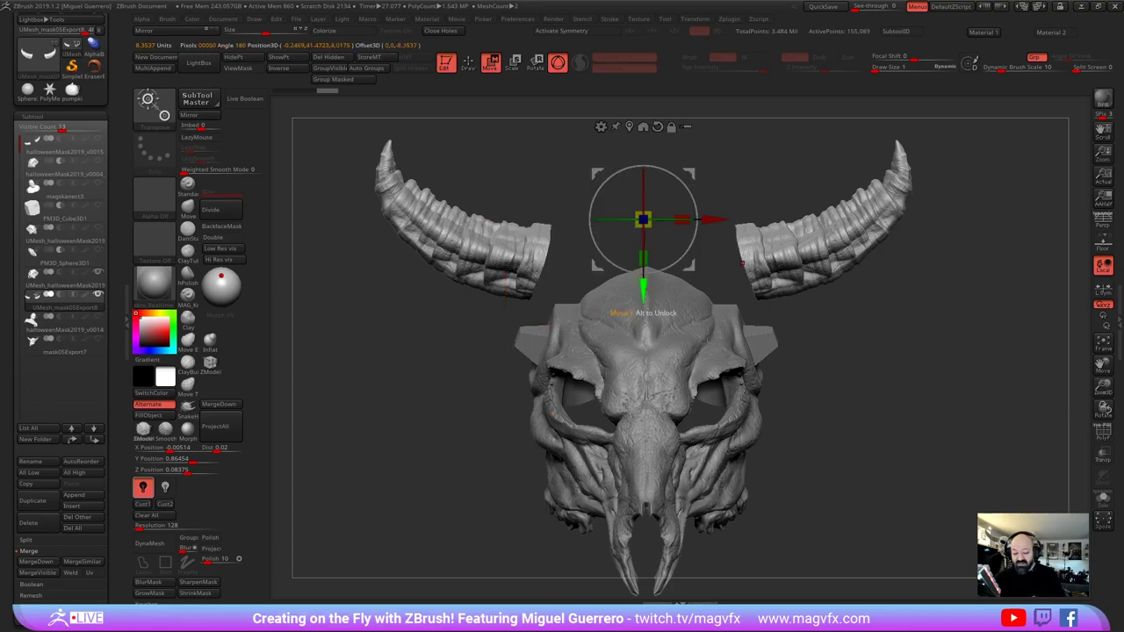
pyautogui.moveTo(642, 262); pyautogui.dragTo(644, 290)
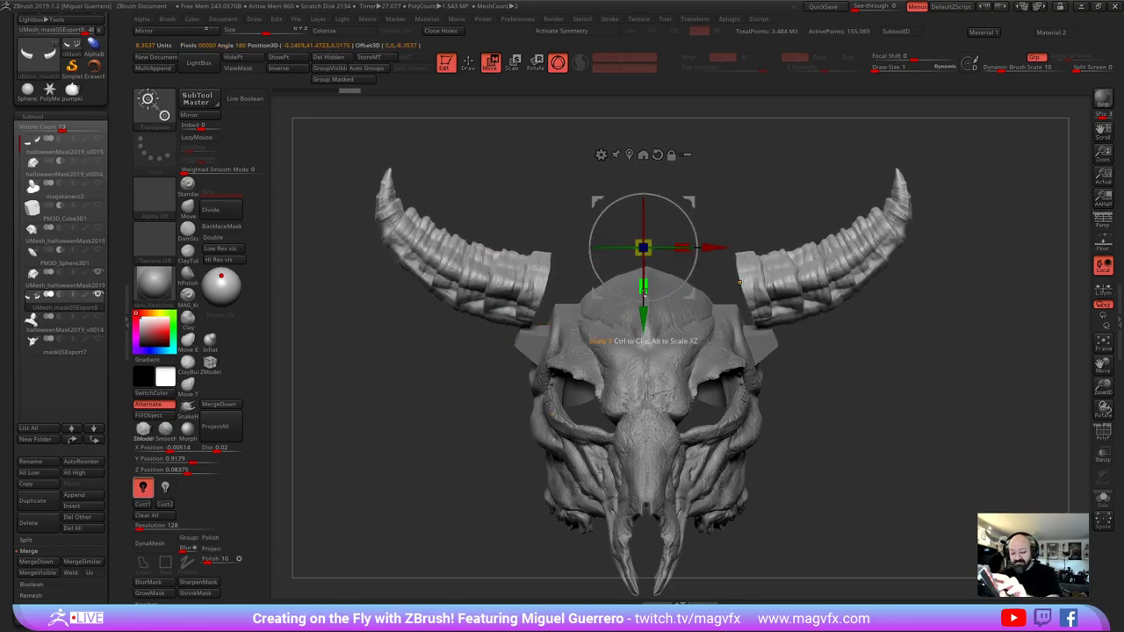
pyautogui.hotkey('ctrl', 'z')
# Examine the pegs on the skull and the matching sockets in the separated horns from the front and side
pyautogui.moveTo(498, 273)
pyautogui.keyDown('ctrl'); pyautogui.mouseDown(button='right')
pyautogui.moveTo(498, 132)
pyautogui.moveTo(504, 333)
pyautogui.moveTo(579, 338)
pyautogui.mouseUp(button='right'); pyautogui.keyUp('ctrl')
pyautogui.moveTo(479, 370); pyautogui.dragTo(338, 345, button='right')
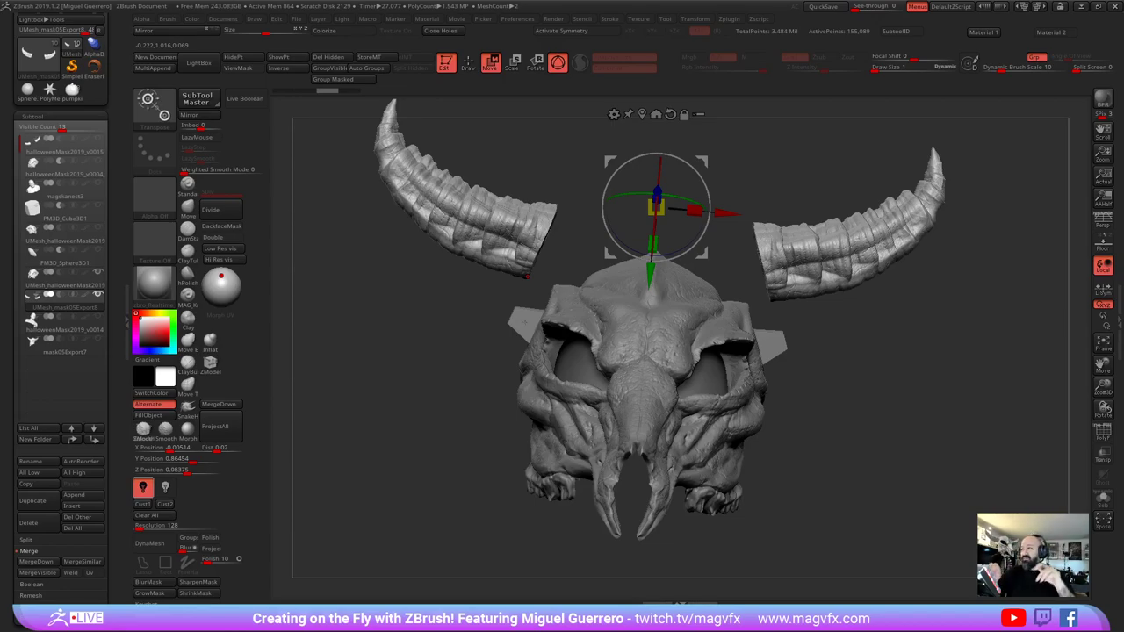
pyautogui.moveTo(338, 386)
pyautogui.mouseDown()
pyautogui.moveTo(408, 405)
pyautogui.moveTo(478, 392)
pyautogui.moveTo(456, 397)
pyautogui.mouseUp()
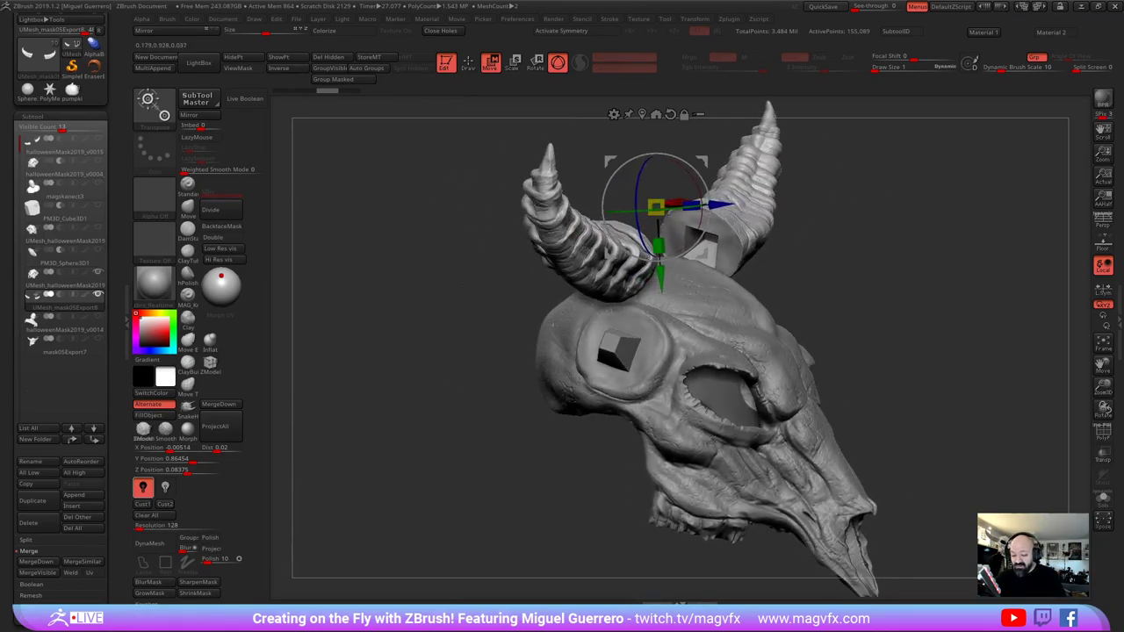
pyautogui.moveTo(488, 347); pyautogui.dragTo(379, 281)
pyautogui.moveTo(654, 268); pyautogui.dragTo(782, 280)
pyautogui.moveTo(590, 167)
pyautogui.mouseDown()
pyautogui.moveTo(555, 170)
pyautogui.moveTo(723, 167)
pyautogui.mouseUp()
pyautogui.moveTo(778, 281)
pyautogui.mouseDown()
pyautogui.moveTo(792, 279)
pyautogui.moveTo(654, 283)
pyautogui.mouseUp()
pyautogui.moveTo(437, 377)
pyautogui.mouseDown()
pyautogui.moveTo(356, 382)
pyautogui.moveTo(329, 361)
pyautogui.moveTo(417, 414)
pyautogui.moveTo(418, 372)
pyautogui.mouseUp()
pyautogui.moveTo(418, 372); pyautogui.dragTo(499, 307, button='right')
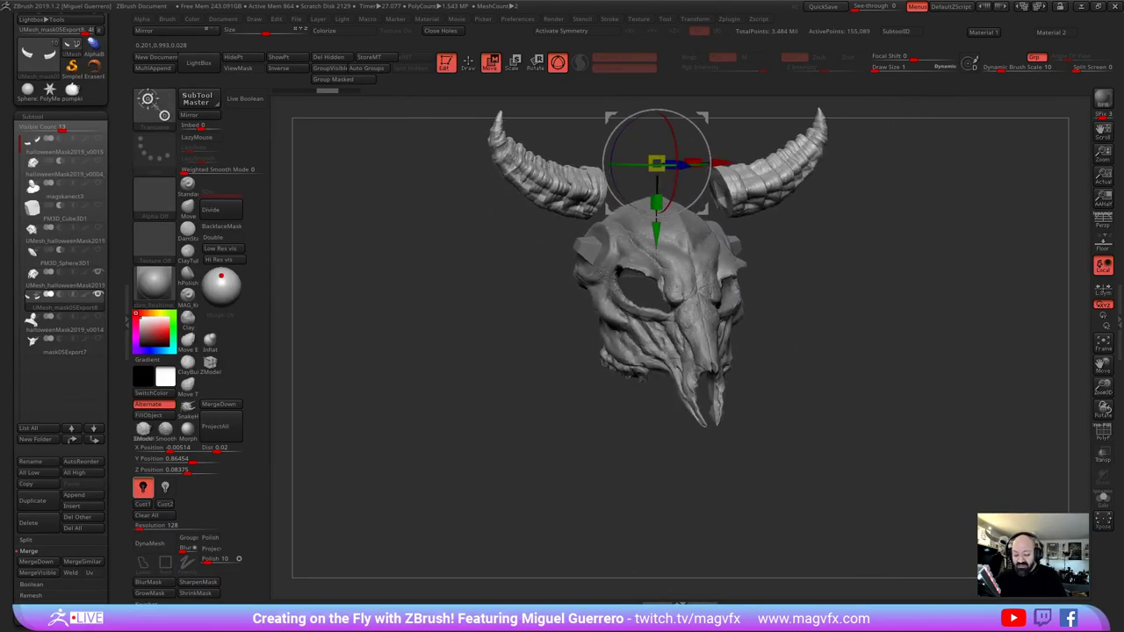
pyautogui.keyDown('alt'); pyautogui.moveTo(589, 216); pyautogui.dragTo(577, 262, button='right'); pyautogui.keyUp('alt')
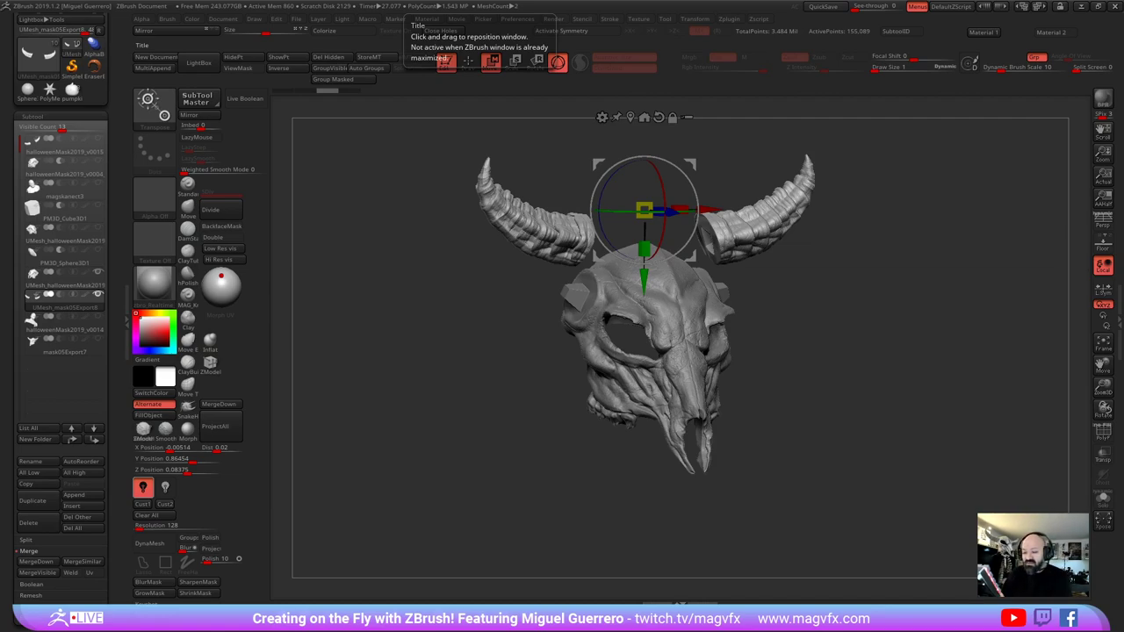
# Switch to Photos and view IMG_2312.jpg and IMG_2313.jpg of the skull mask in the 3D printer
pyautogui.moveTo(655, 2); pyautogui.dragTo(583, 102)
pyautogui.doubleClick(585, 102)
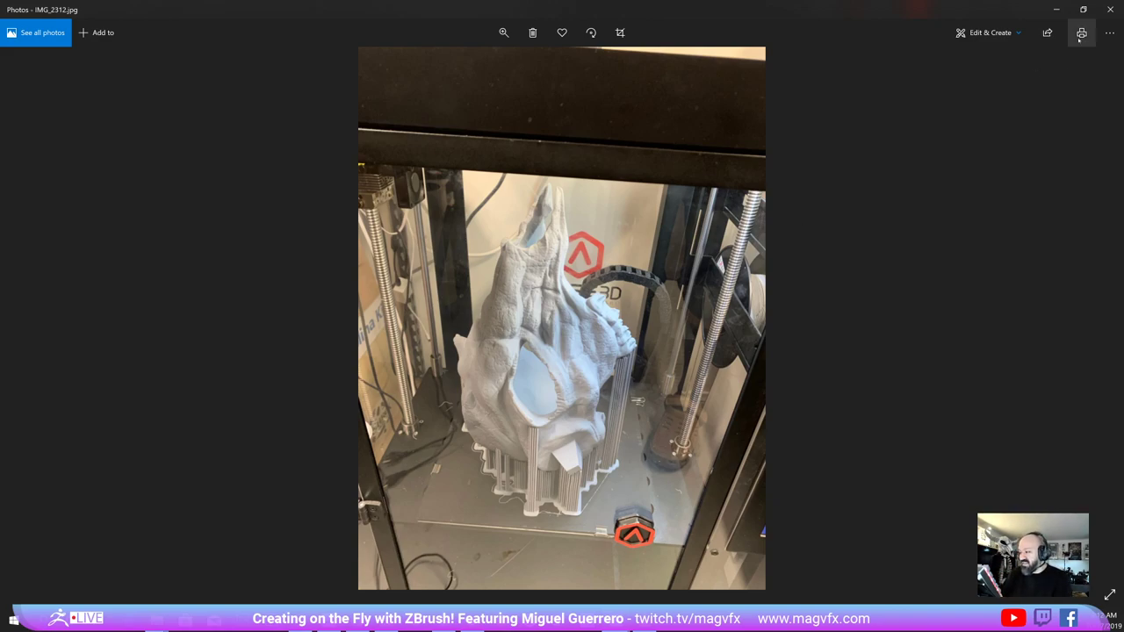
pyautogui.click(1109, 10)
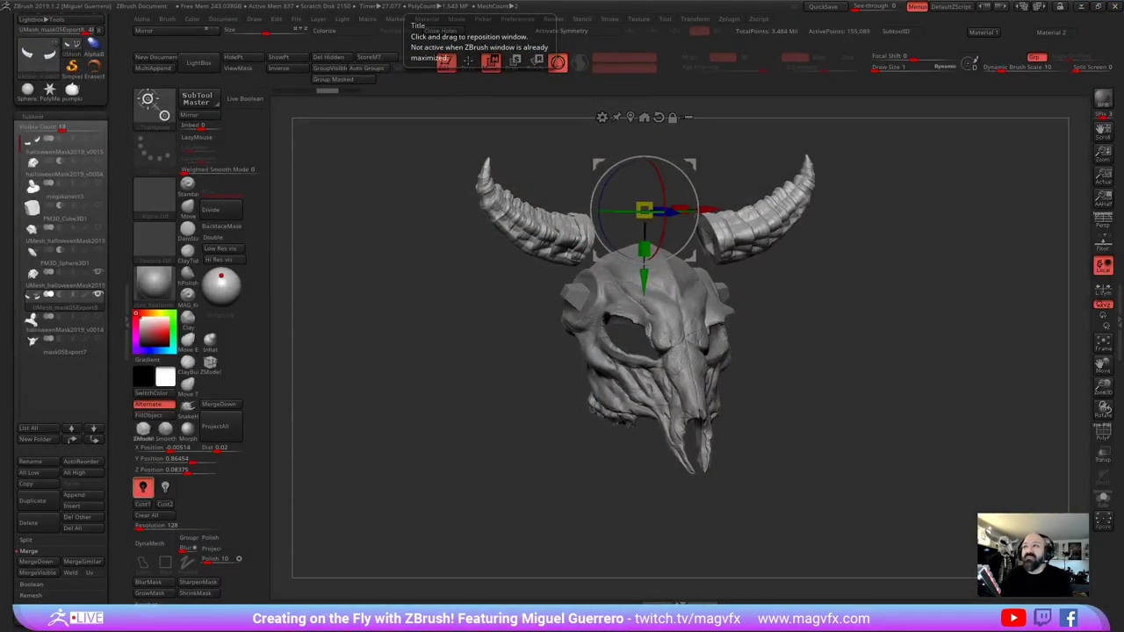
pyautogui.hotkey('alt', 'Tab')
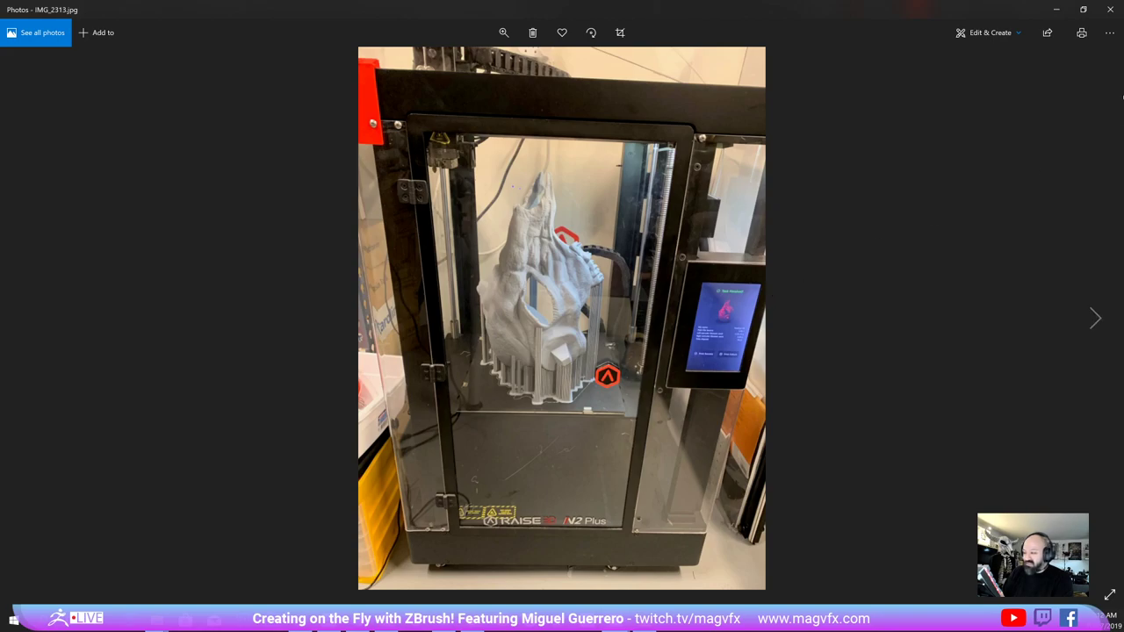
# View IMG_2316.jpg of the printed skull with its supports and IMG_2325.jpg of the mask being worn in Photos
pyautogui.click(1110, 9)
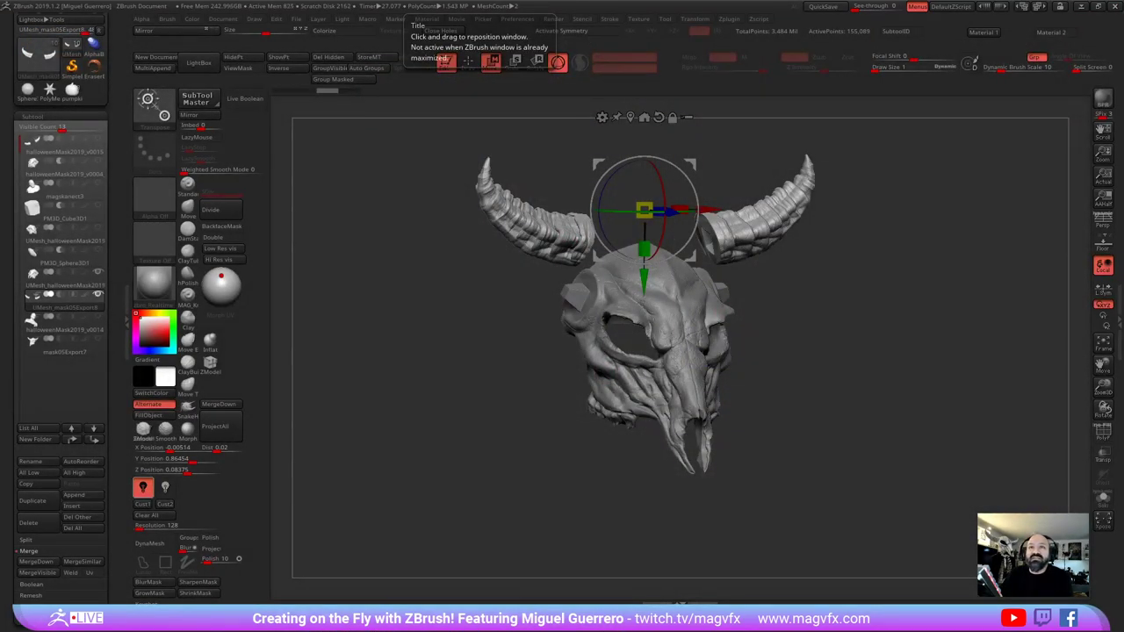
pyautogui.hotkey('alt', 'Tab')
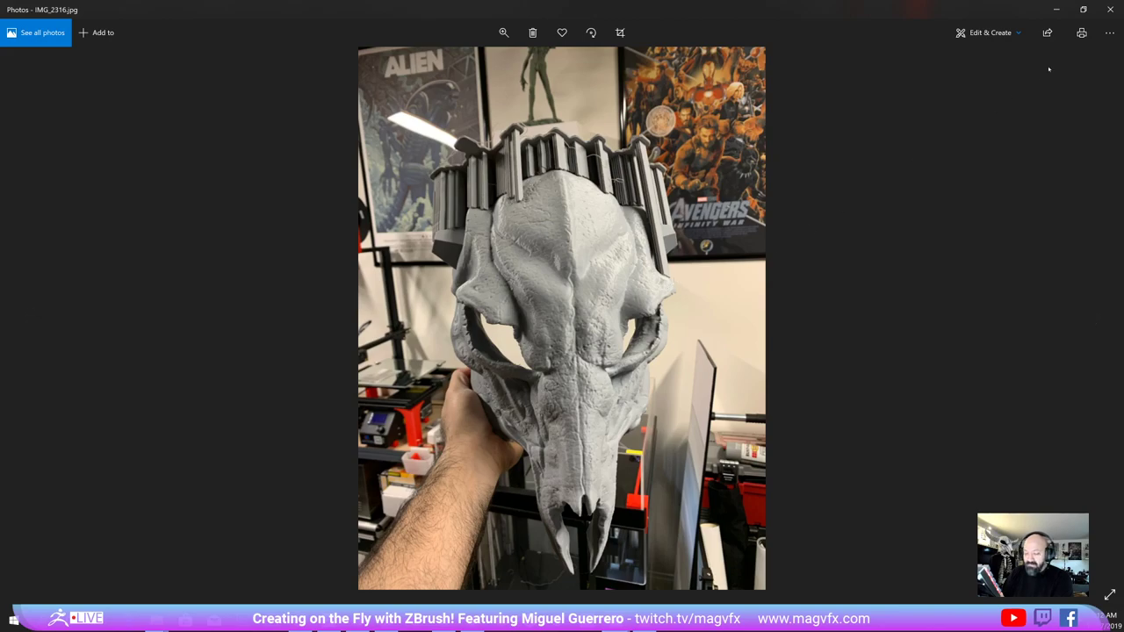
pyautogui.click(1109, 10)
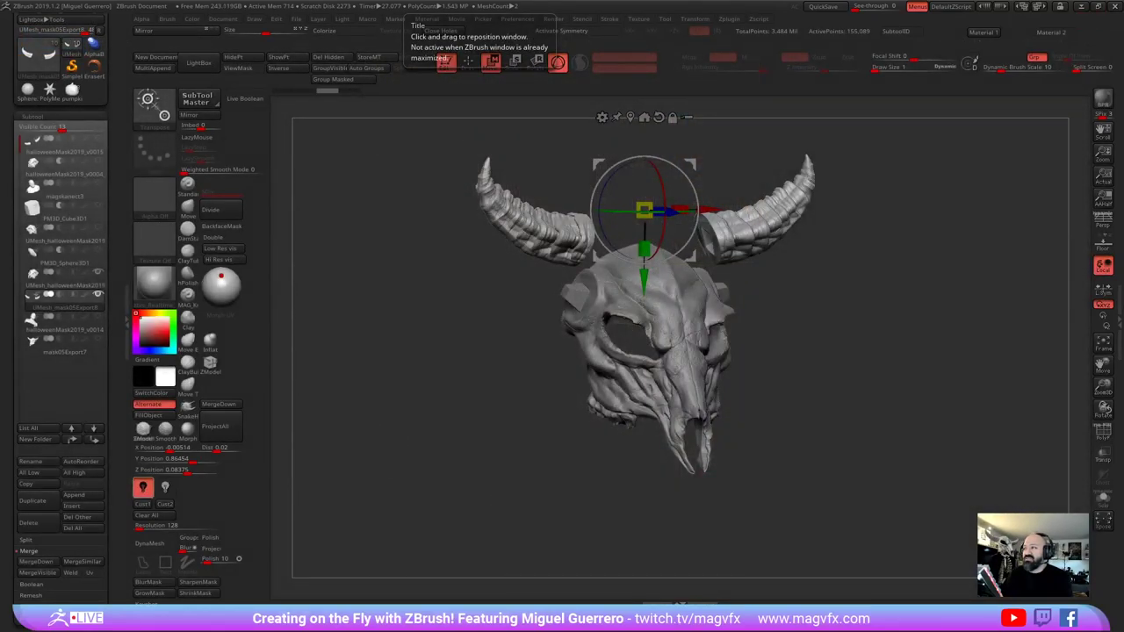
pyautogui.hotkey('alt', 'Tab')
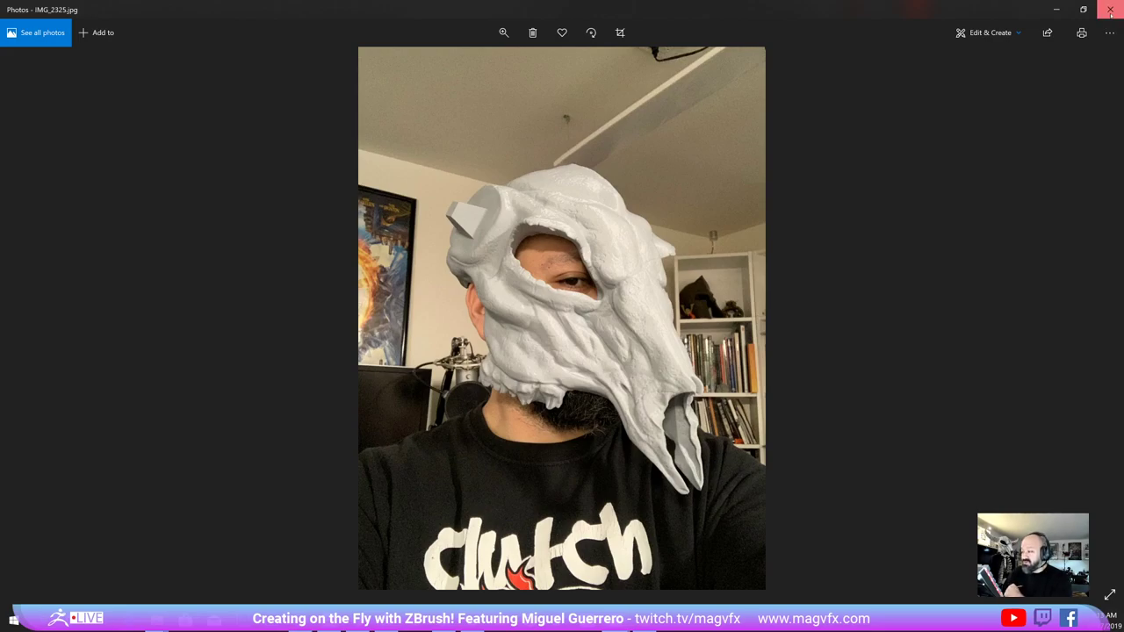
pyautogui.click(1110, 10)
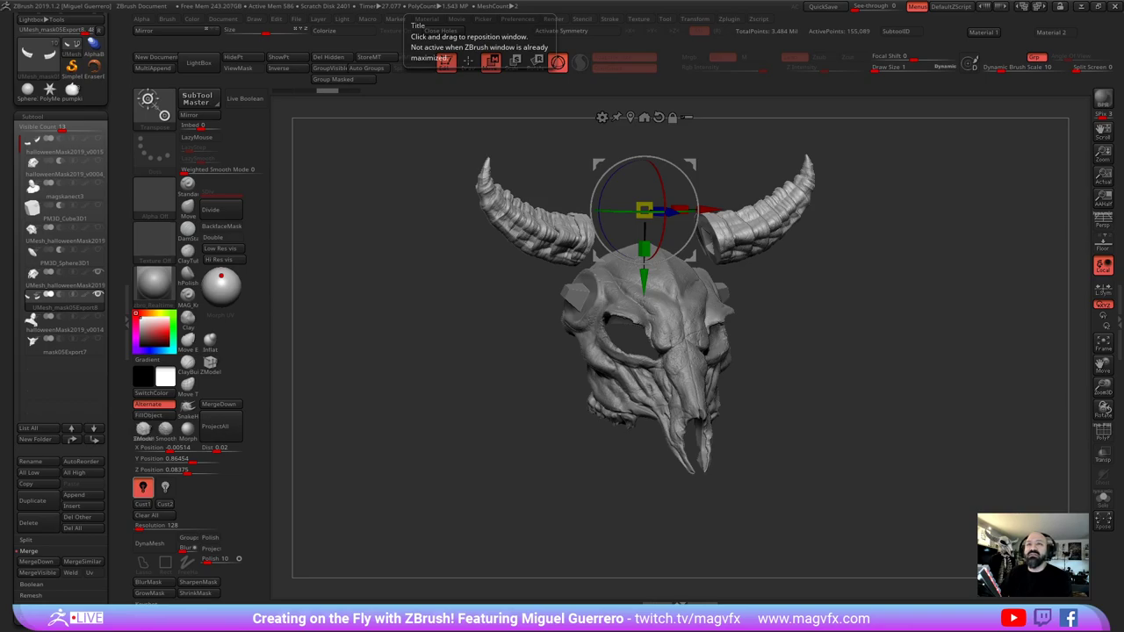
# View the painting stages in IMG_2402.jpg and IMG_2409.jpg and the finished horned mask in v10.jpg, and return to ZBrush
pyautogui.hotkey('alt', 'Tab')
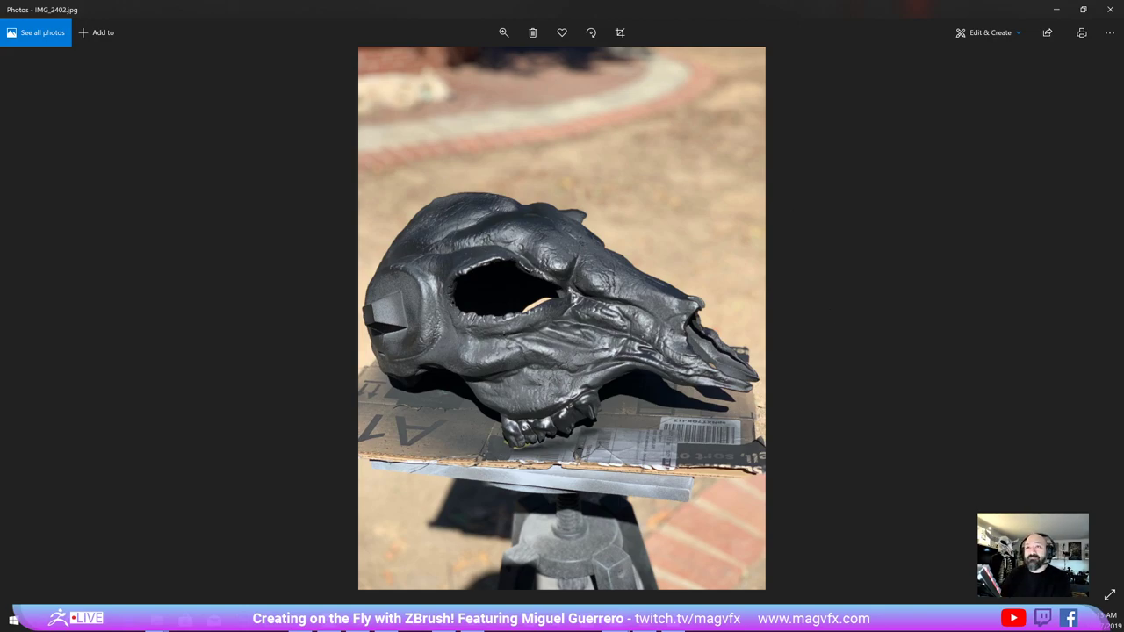
pyautogui.click(1110, 9)
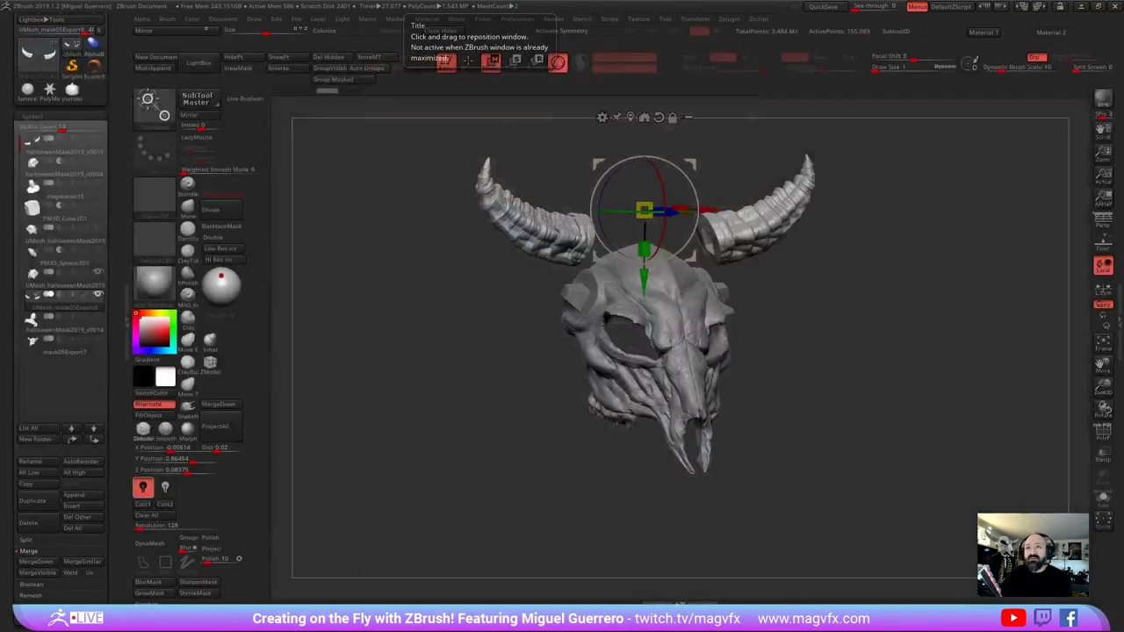
pyautogui.hotkey('alt', 'Tab')
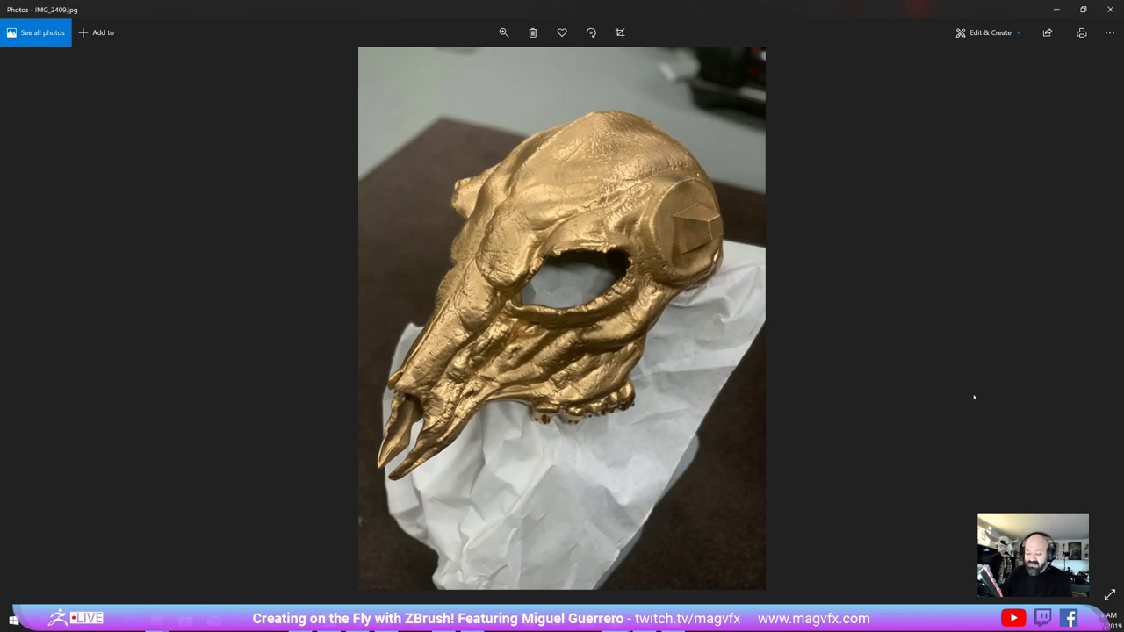
pyautogui.click(1111, 9)
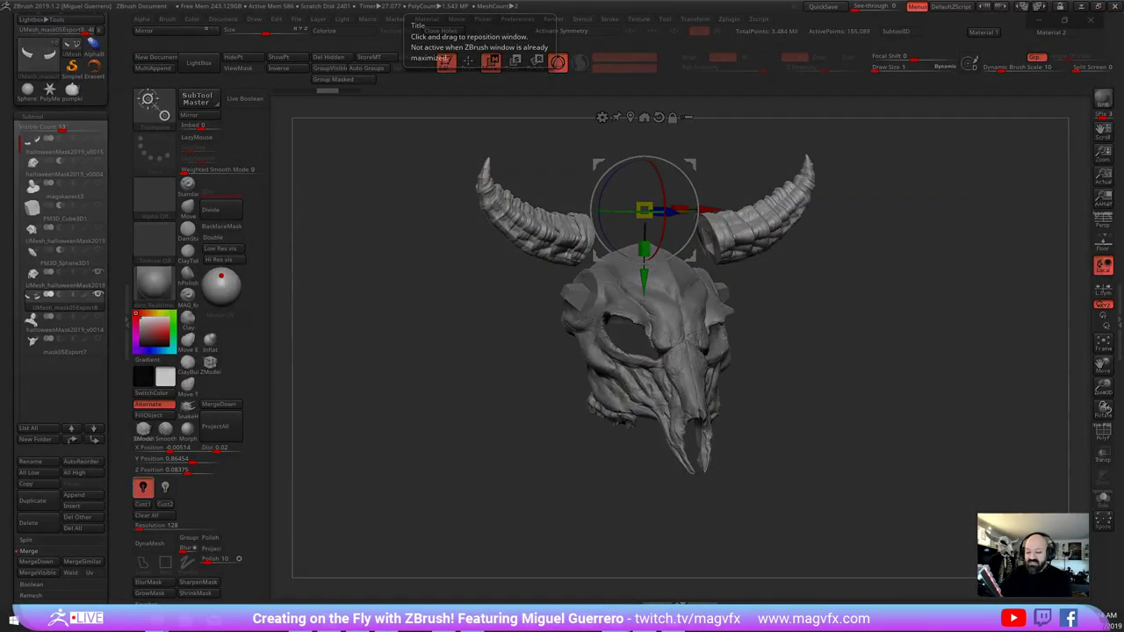
pyautogui.hotkey('alt', 'Tab')
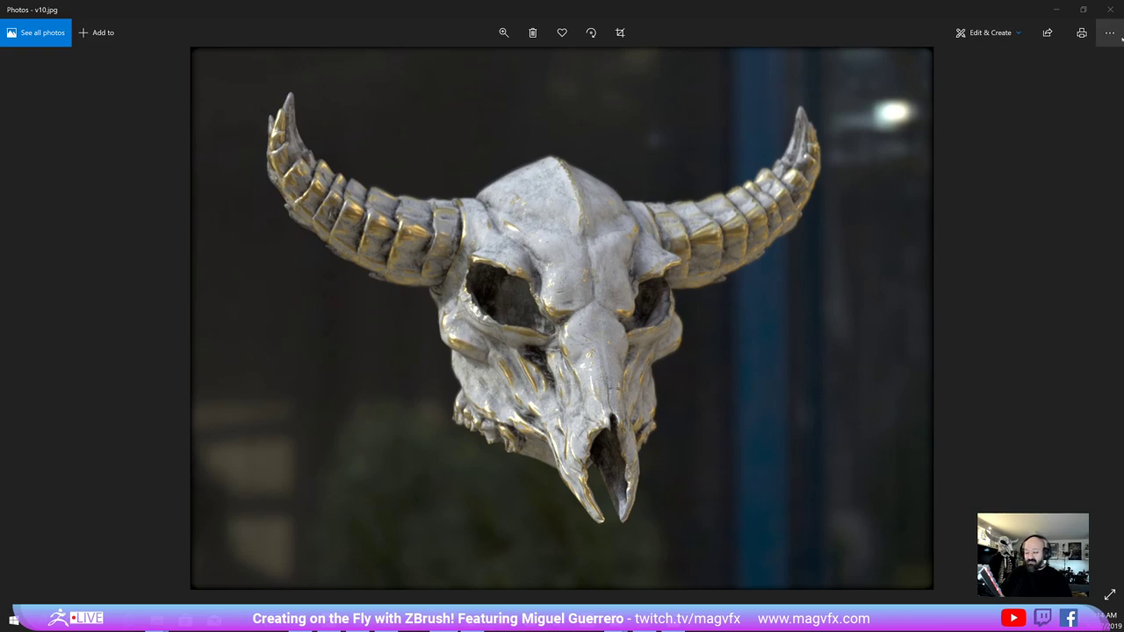
pyautogui.click(1110, 10)
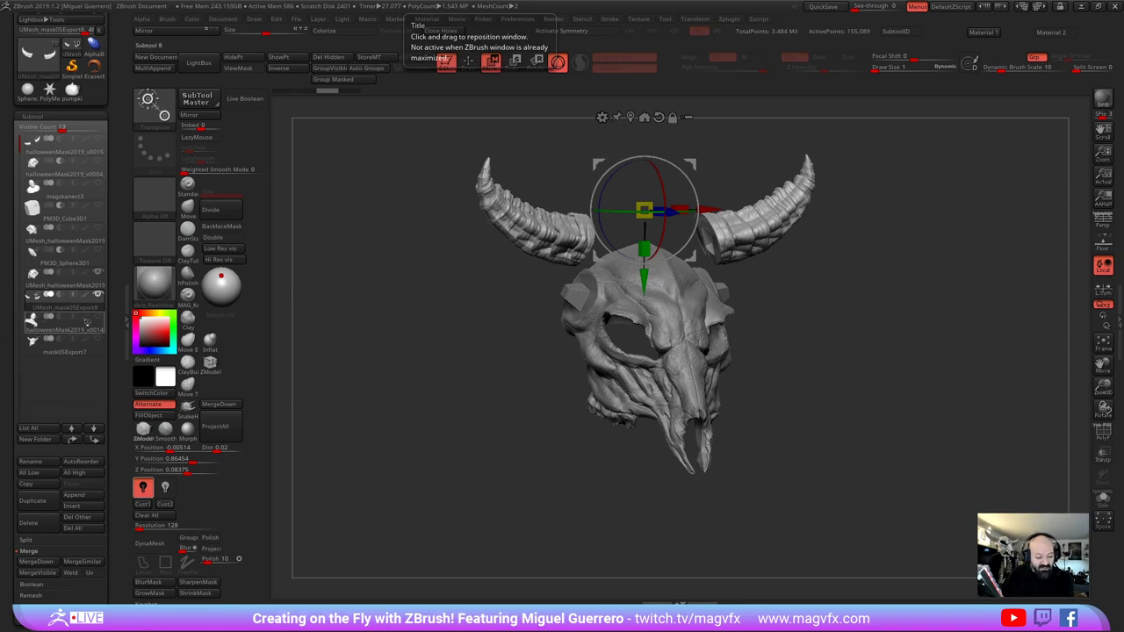
# Select the bust subtool halloweenMask2019_v0014, isolate it briefly with Solo and view it together with the skull mask and horns
pyautogui.click(87, 323)
pyautogui.moveTo(338, 355); pyautogui.dragTo(457, 358)
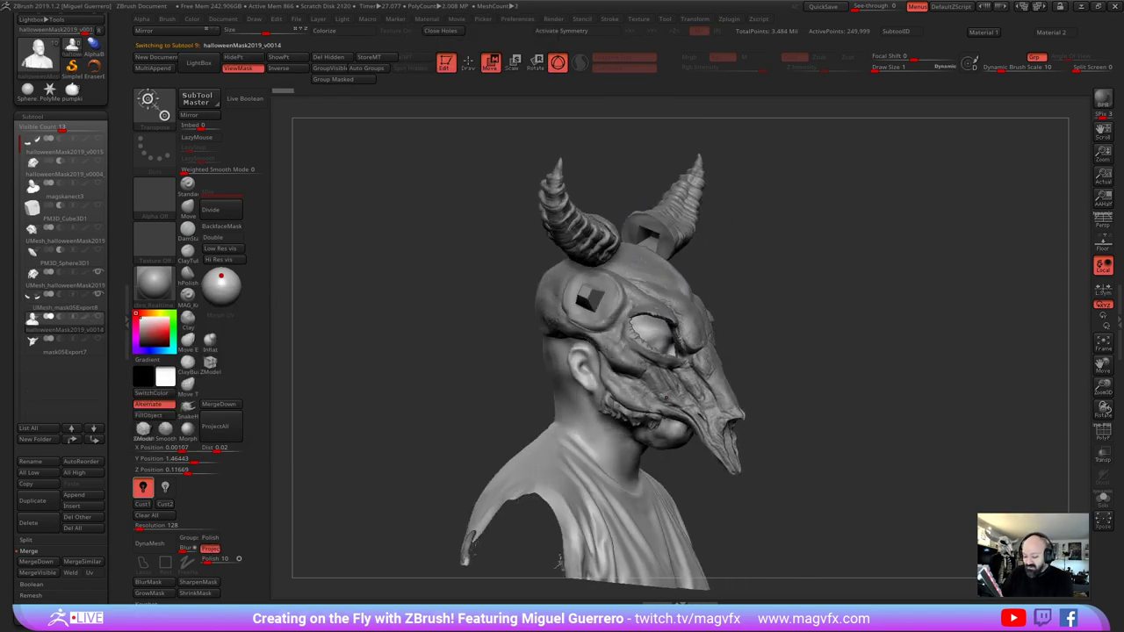
pyautogui.click(1108, 501)
pyautogui.moveTo(1080, 548); pyautogui.dragTo(981, 551)
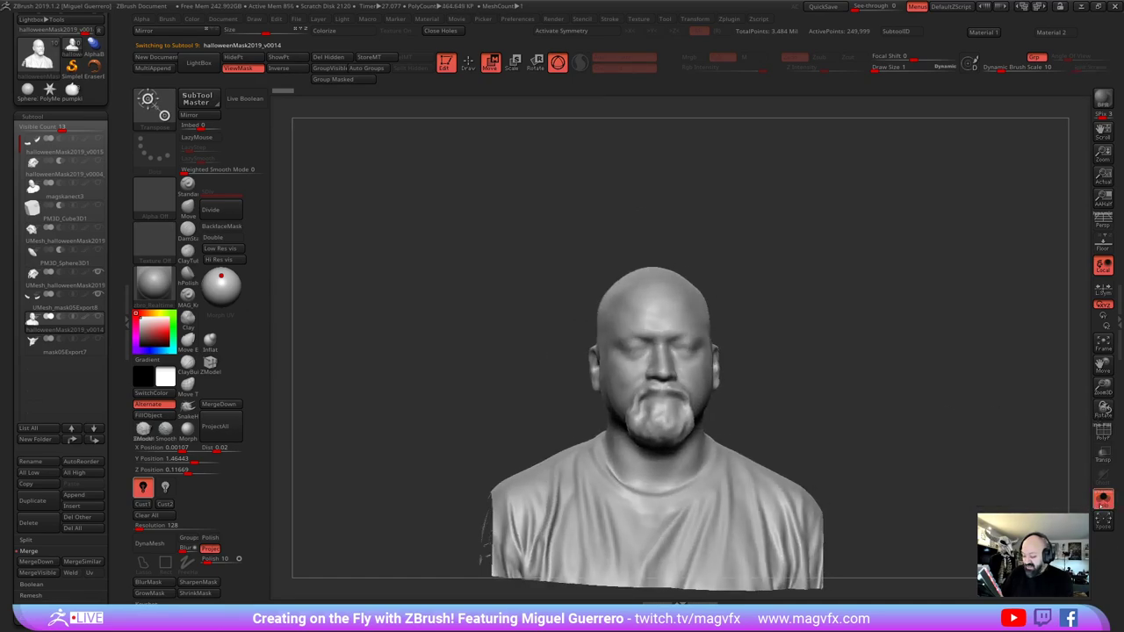
pyautogui.click(1102, 504)
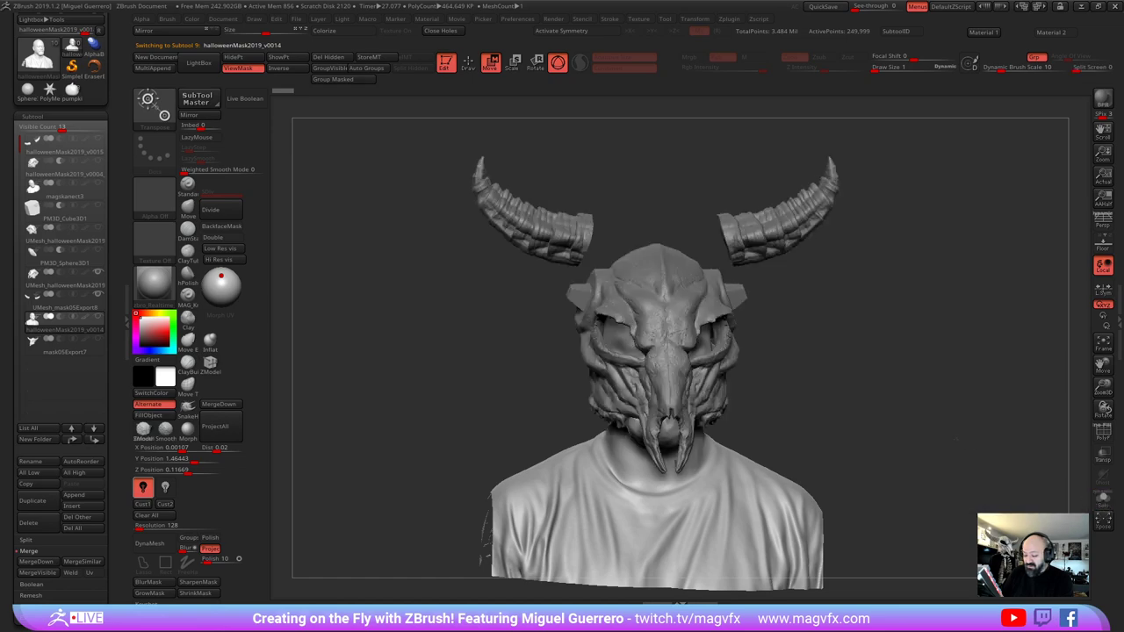
pyautogui.moveTo(918, 432); pyautogui.dragTo(968, 435)
# Show the magskanect3 scan and hide the skull mask and horns, leaving the overlapping busts facing front
pyautogui.click(81, 276)
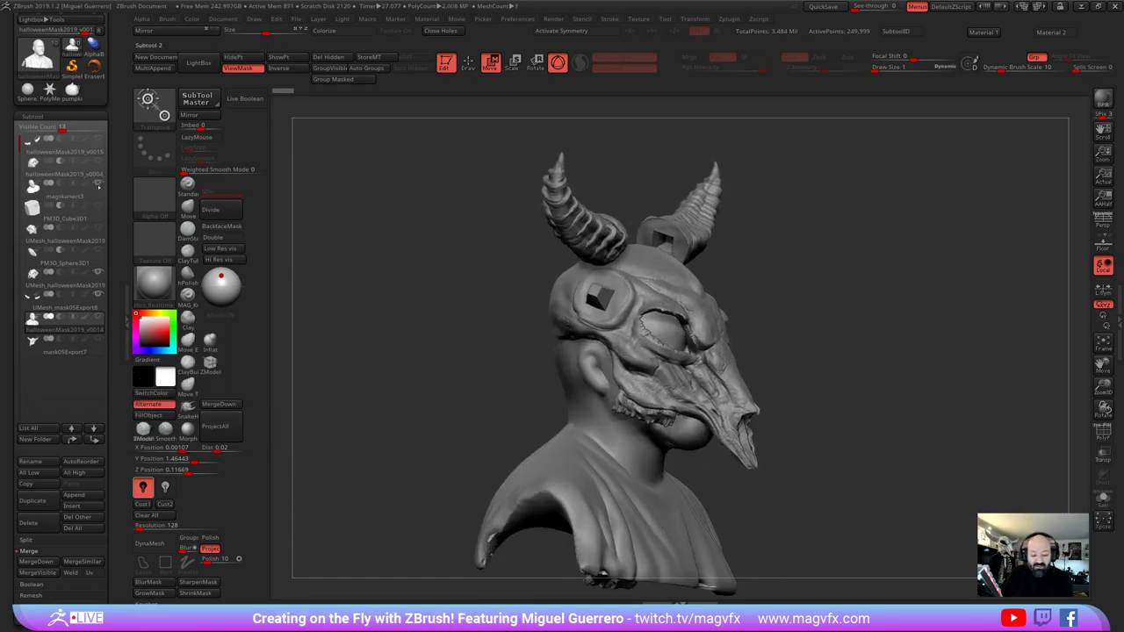
pyautogui.click(98, 273)
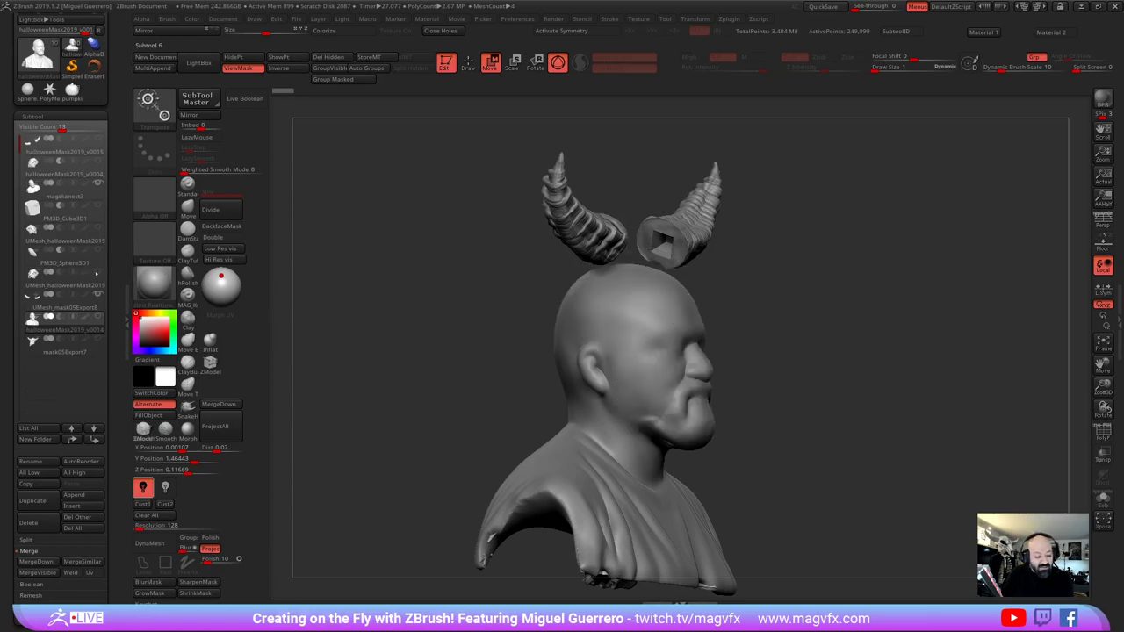
pyautogui.click(99, 295)
pyautogui.moveTo(516, 307); pyautogui.dragTo(428, 305)
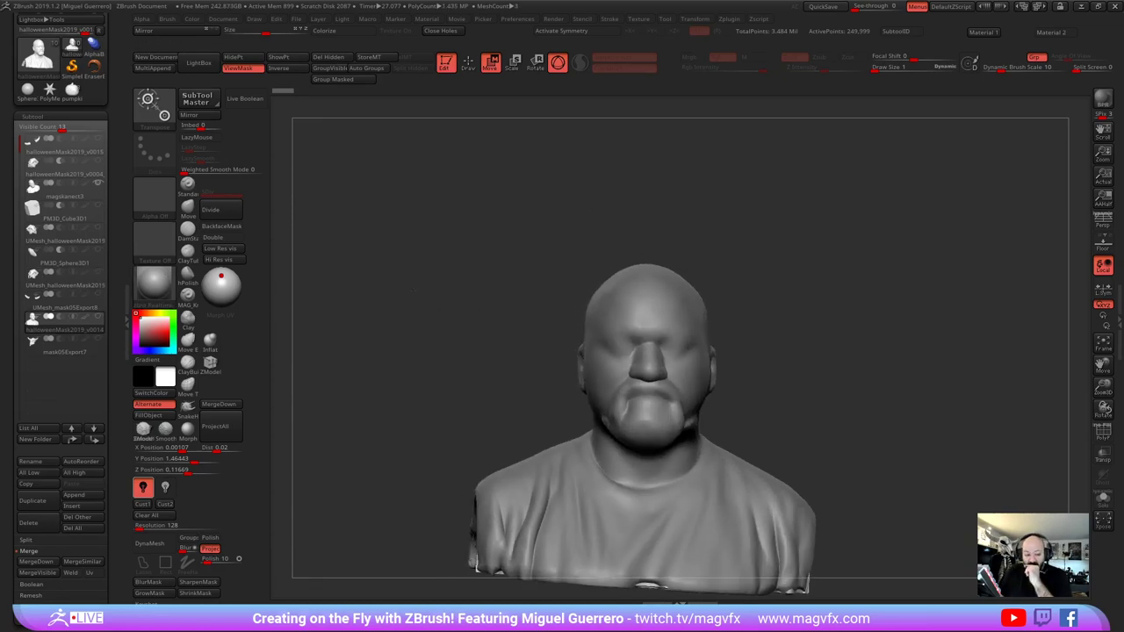
# Toggle the visibility of the magskanect3 scan to compare it with the cleaned-up bust
pyautogui.click(98, 183)
pyautogui.click(99, 183)
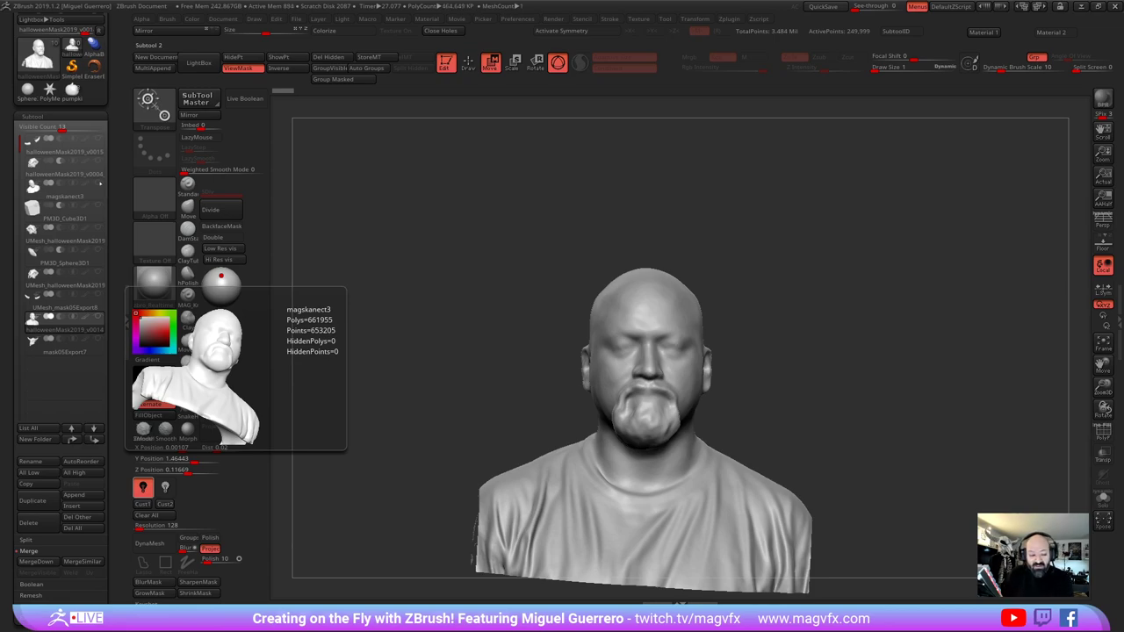
pyautogui.click(100, 183)
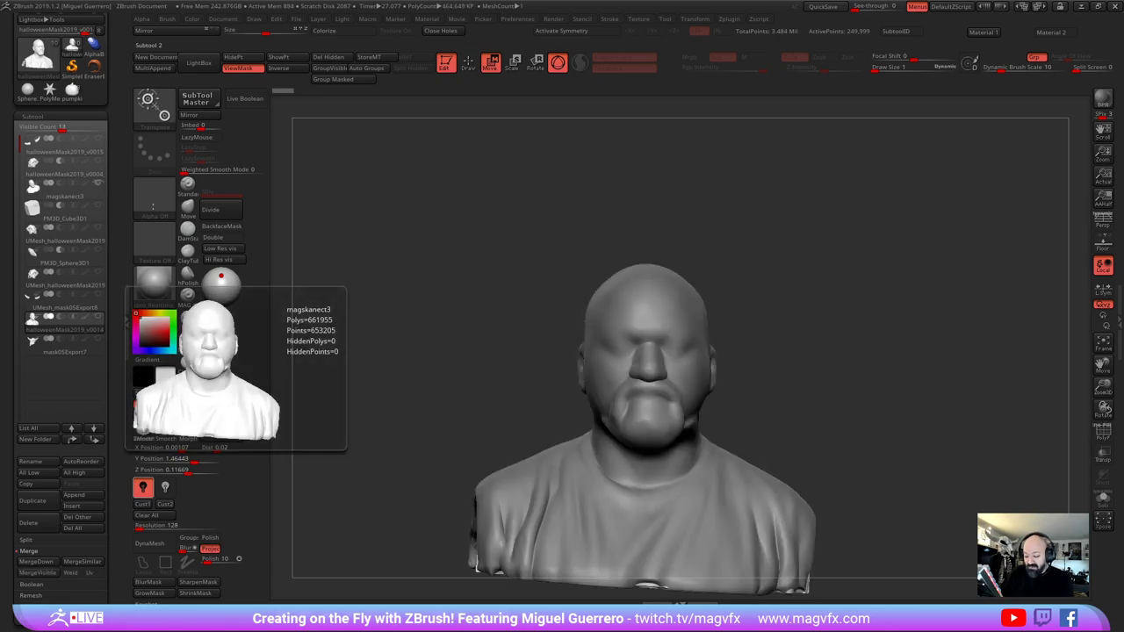
# Turn on transparency and apply the red MAG_RS material, comparing the overlapping busts from the side and front
pyautogui.moveTo(332, 255); pyautogui.dragTo(422, 258)
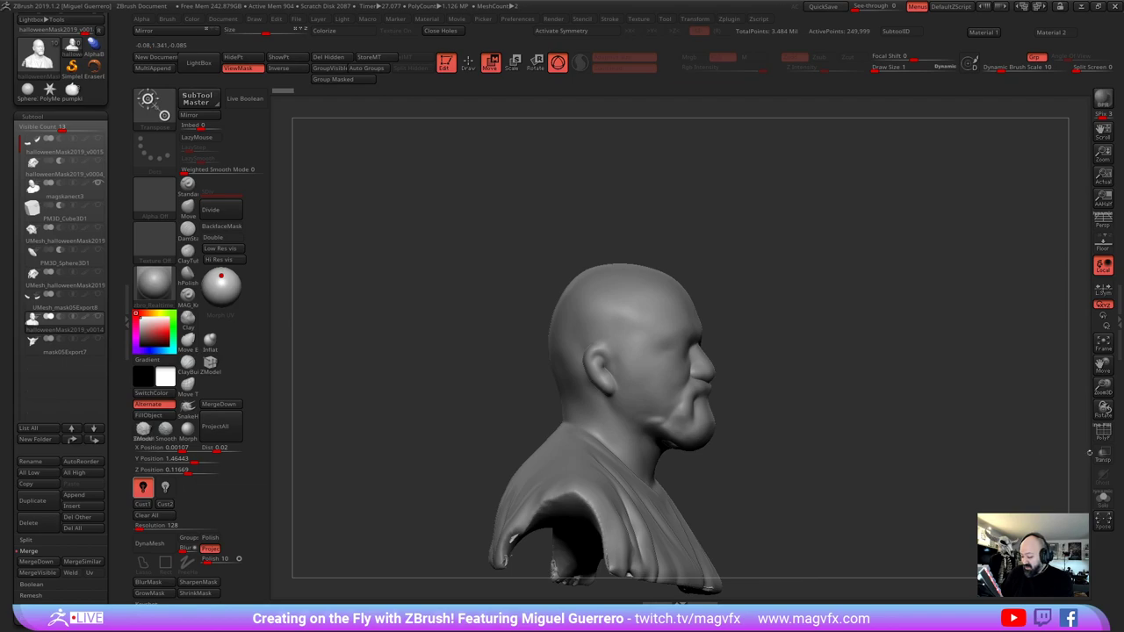
pyautogui.click(1103, 454)
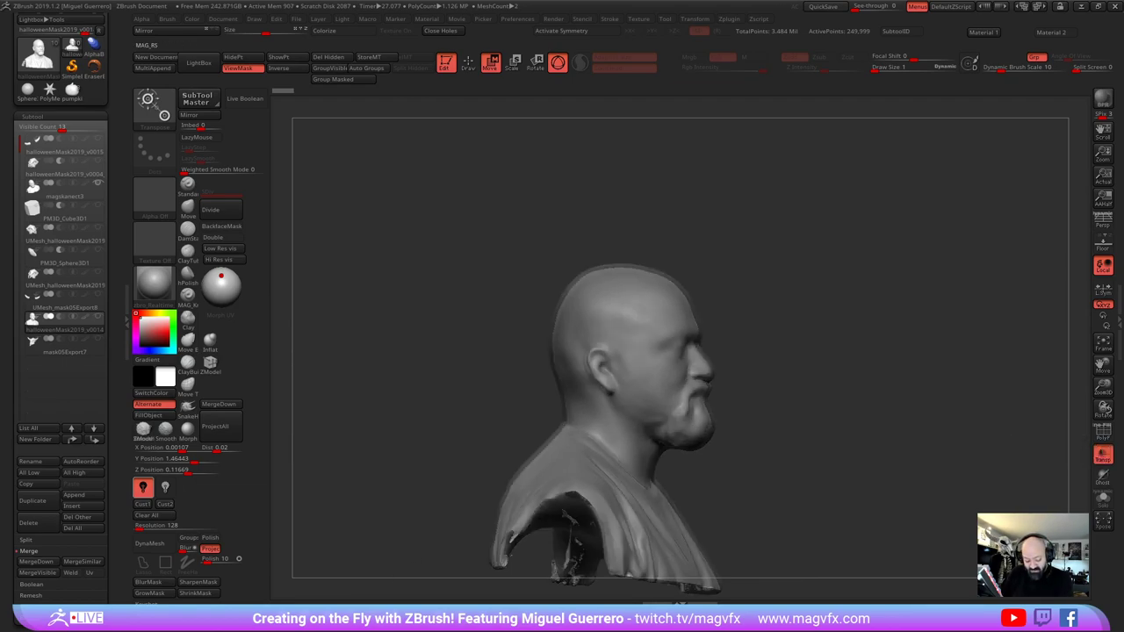
pyautogui.moveTo(781, 442)
pyautogui.mouseDown()
pyautogui.moveTo(800, 442)
pyautogui.moveTo(787, 443)
pyautogui.mouseUp()
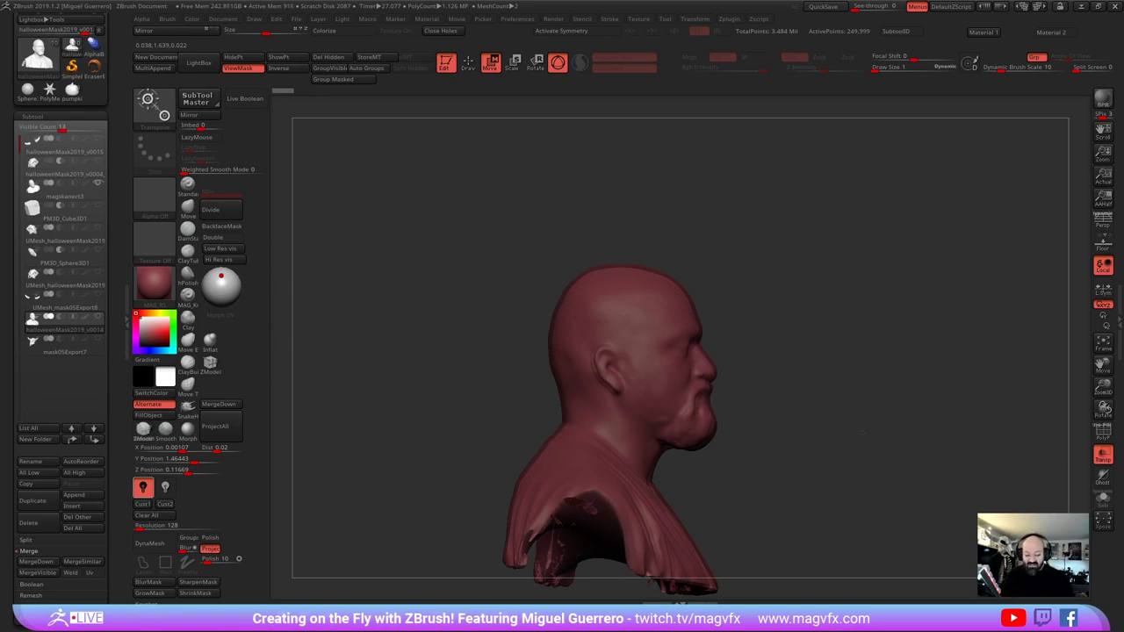
pyautogui.moveTo(853, 401); pyautogui.dragTo(736, 402)
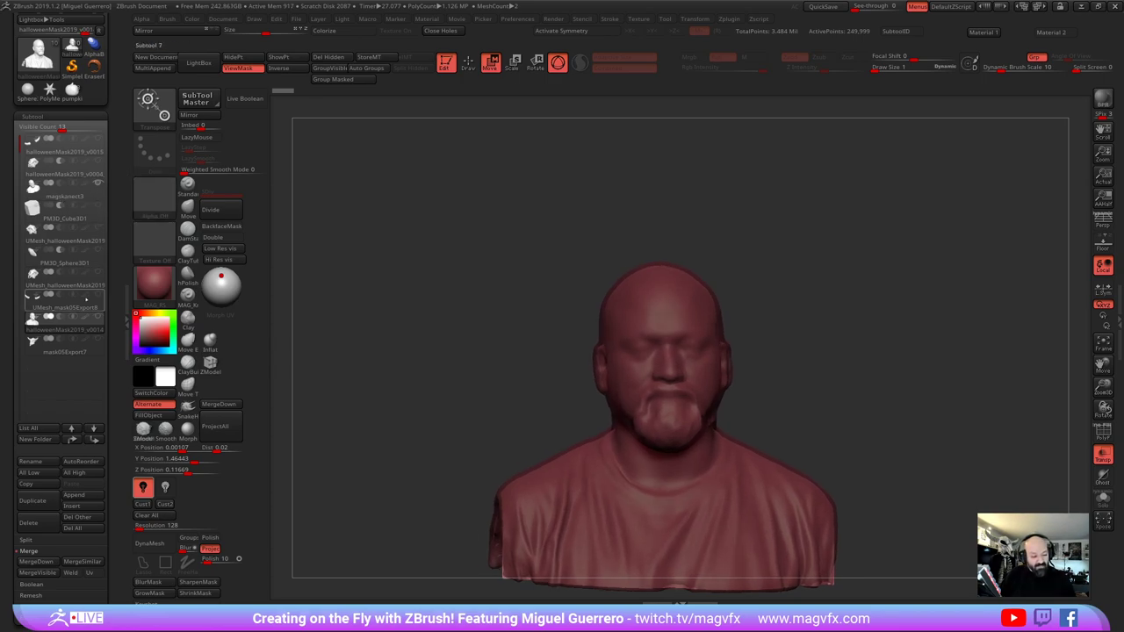
# Switch to the pumpkin scan tool with pumpkinAScan2 active and frame the whole pumpkin
pyautogui.scroll(2, 111, 188)
pyautogui.scroll(1, 112, 188)
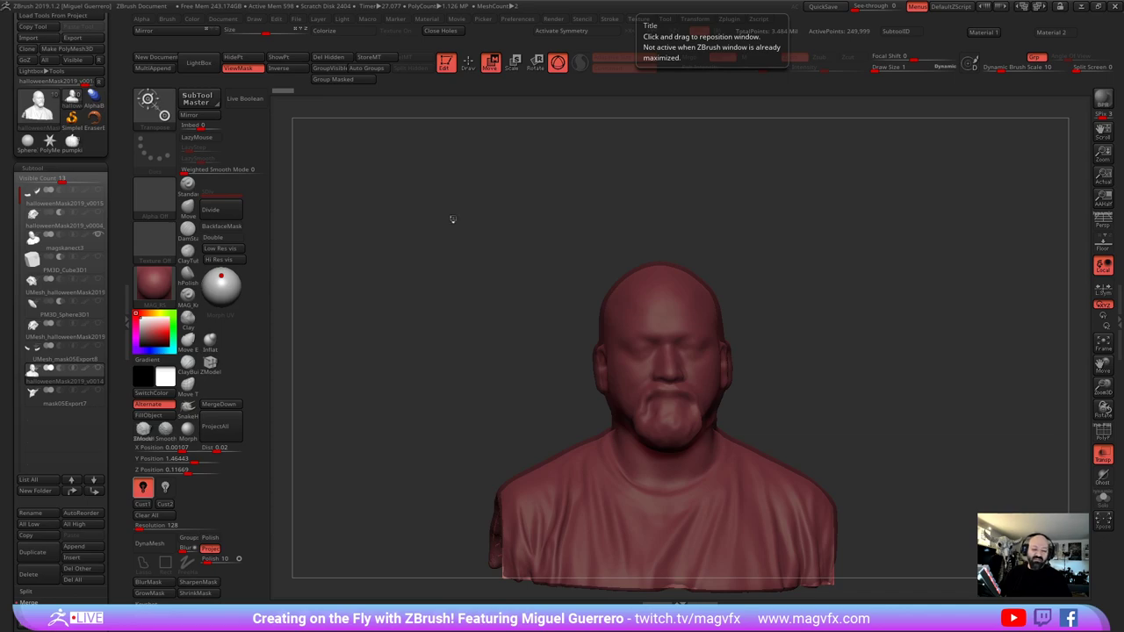
pyautogui.click(72, 141)
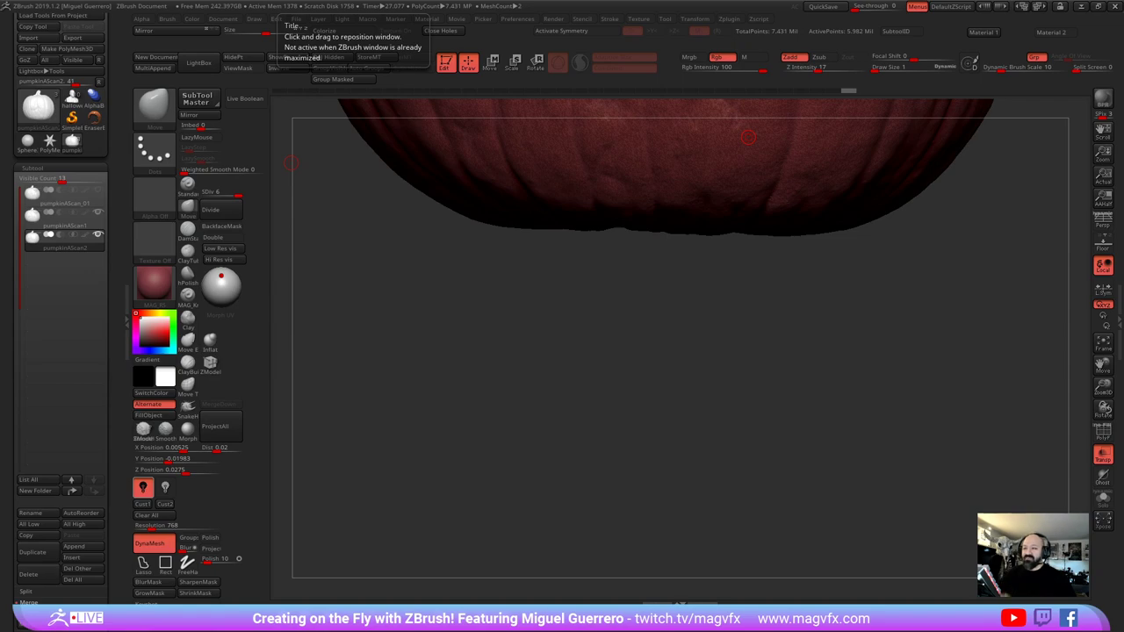
pyautogui.press('f')
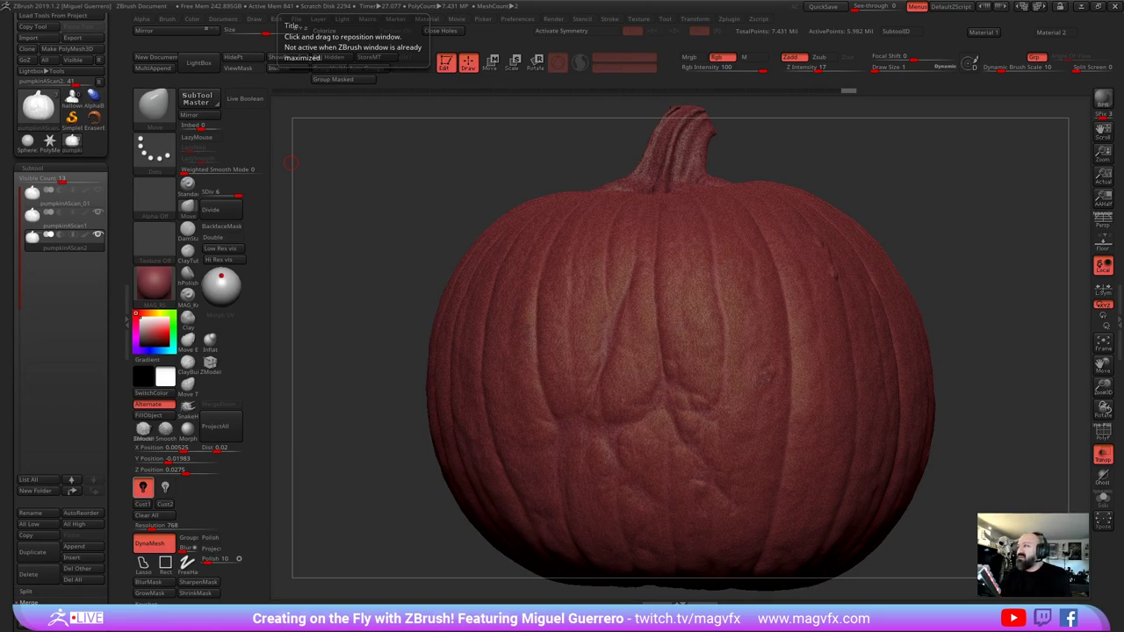
# View the Amazon page for the replacement helmet foam pads in the browser, and return to the pumpkin in ZBrush
pyautogui.hotkey('alt', 'Tab')
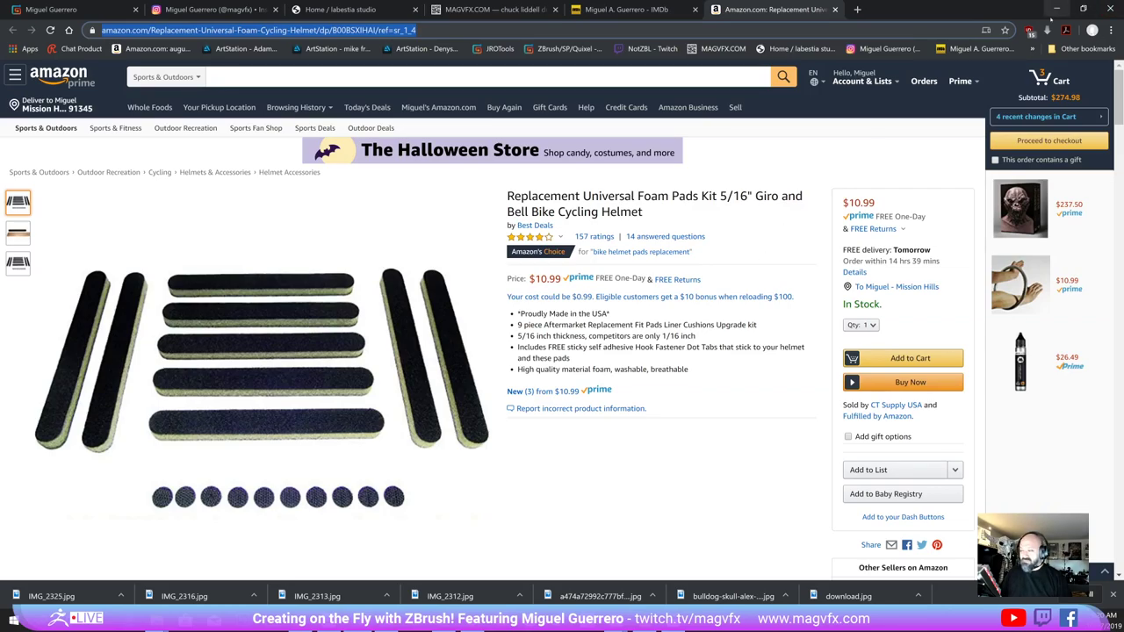
pyautogui.click(1056, 9)
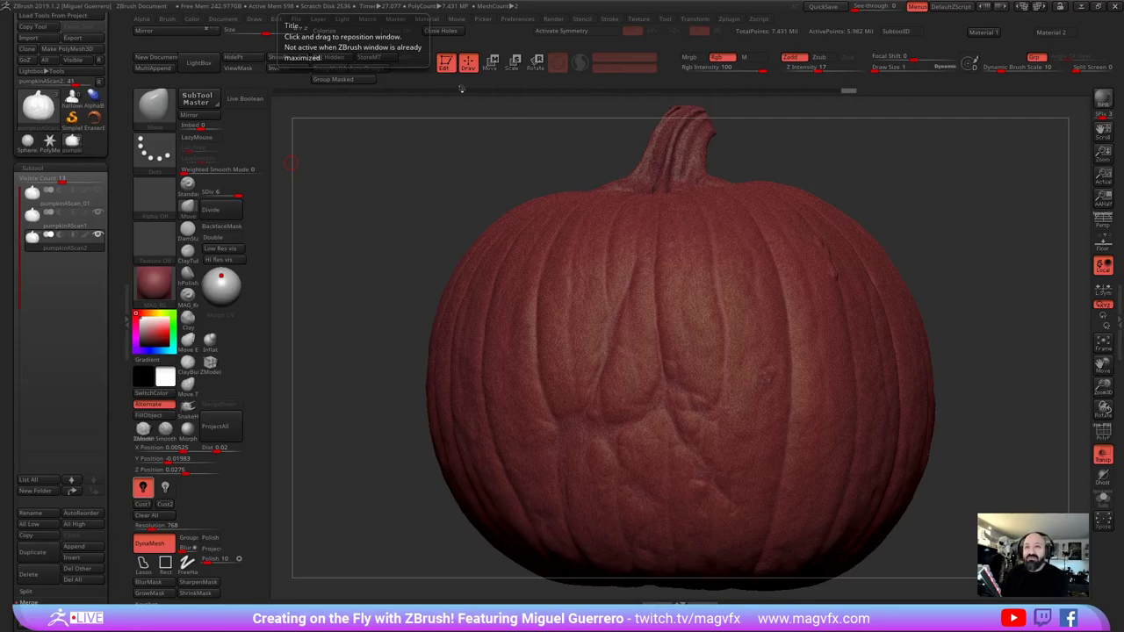
pyautogui.moveTo(290, 163); pyautogui.dragTo(315, 164)
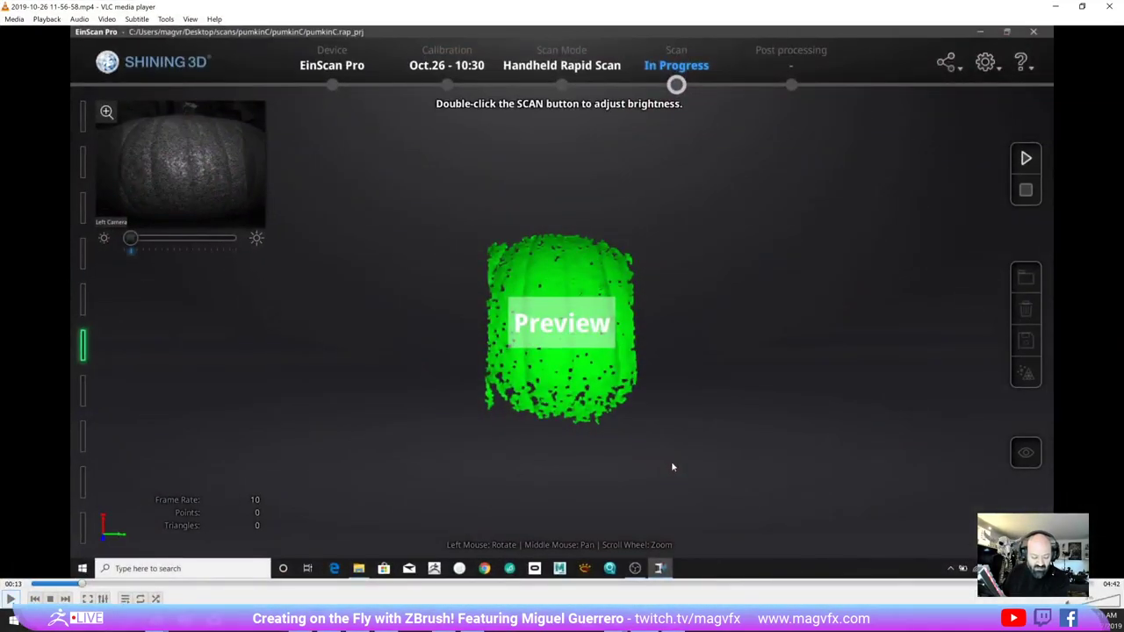
# Play the EinScan Pro pumpkin scanning recording in VLC at increased speed, and close the player when it ends
pyautogui.press('space')
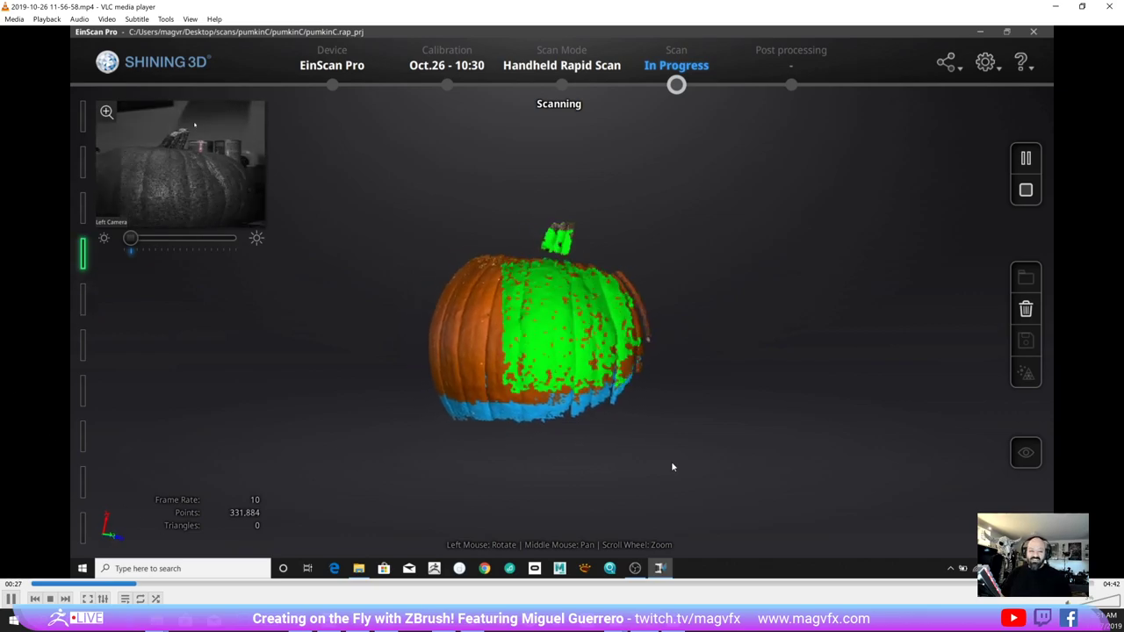
pyautogui.press(']')
pyautogui.press(']')
pyautogui.press(']')
pyautogui.press(']')
pyautogui.press(']')
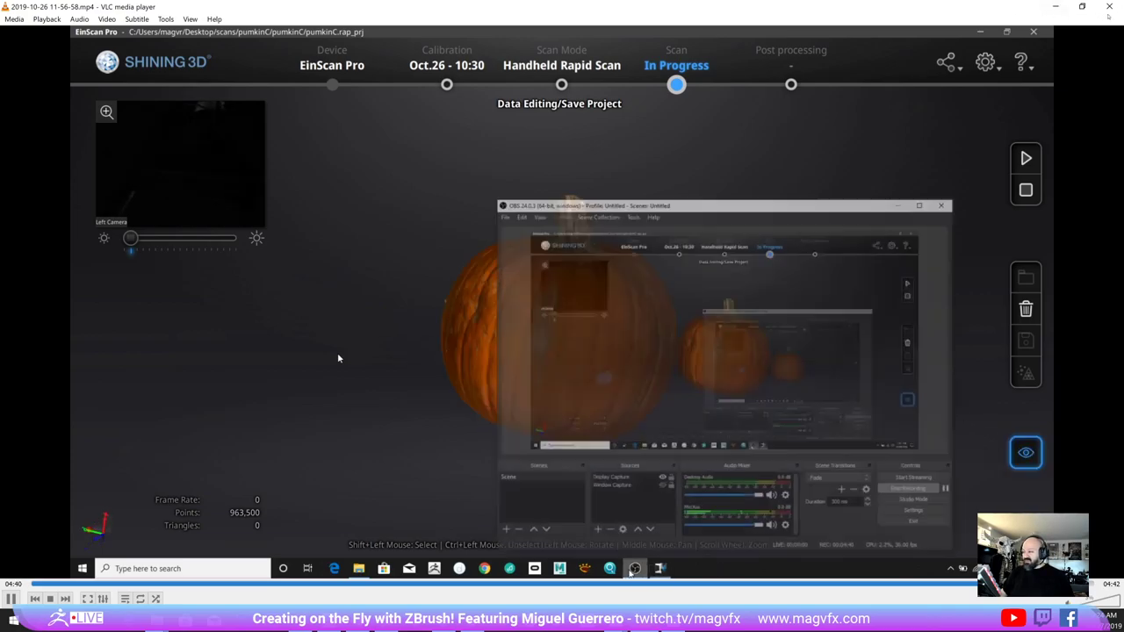
pyautogui.click(1108, 11)
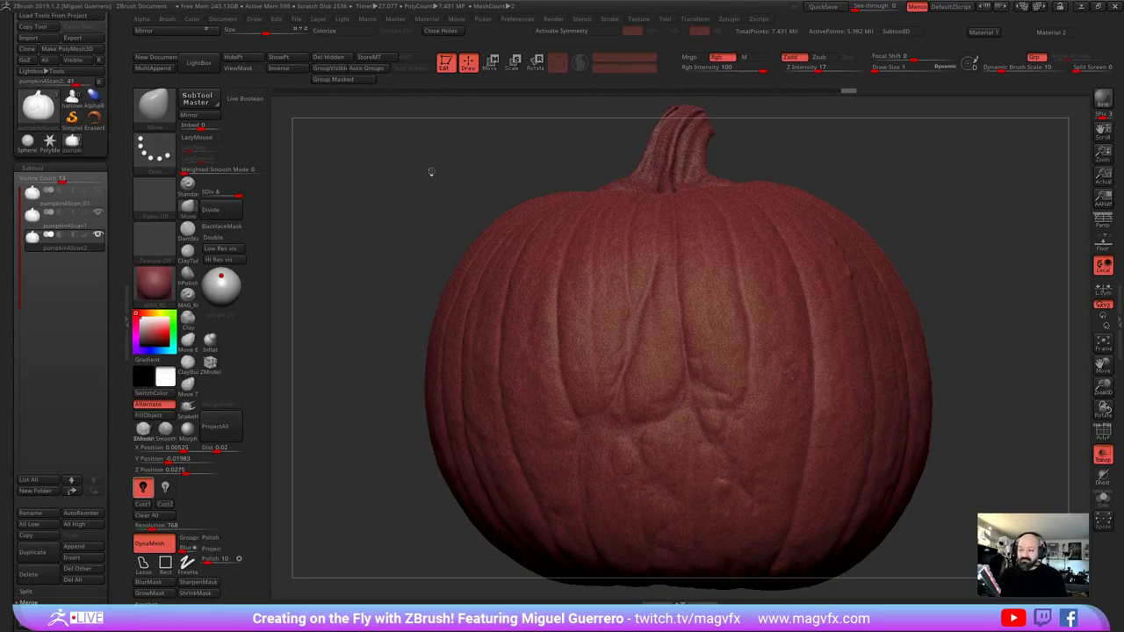
# Show the original pumpkin scan pumpkinAScan_01, hide pumpkinAScan1 and make the original scan the active subtool
pyautogui.keyDown('alt'); pyautogui.moveTo(448, 295); pyautogui.dragTo(443, 247, button='right'); pyautogui.keyUp('alt')
pyautogui.keyDown('ctrl'); pyautogui.moveTo(418, 338); pyautogui.dragTo(415, 264, button='right'); pyautogui.keyUp('ctrl')
pyautogui.keyDown('alt'); pyautogui.moveTo(414, 264); pyautogui.dragTo(443, 293, button='right'); pyautogui.keyUp('alt')
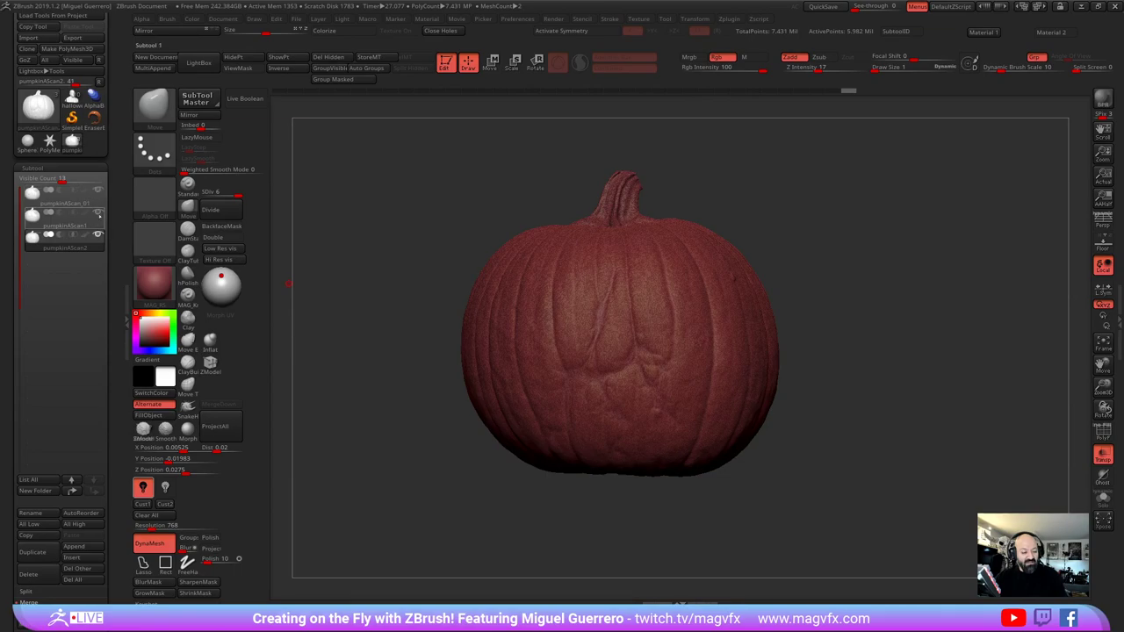
pyautogui.moveTo(95, 193)
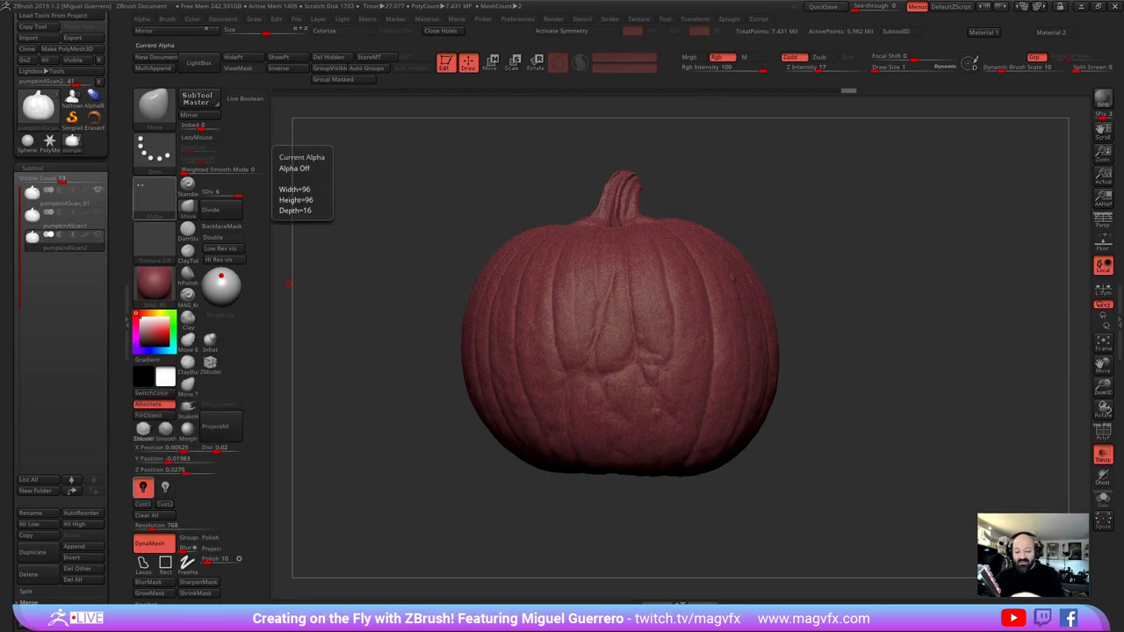
pyautogui.click(44, 201)
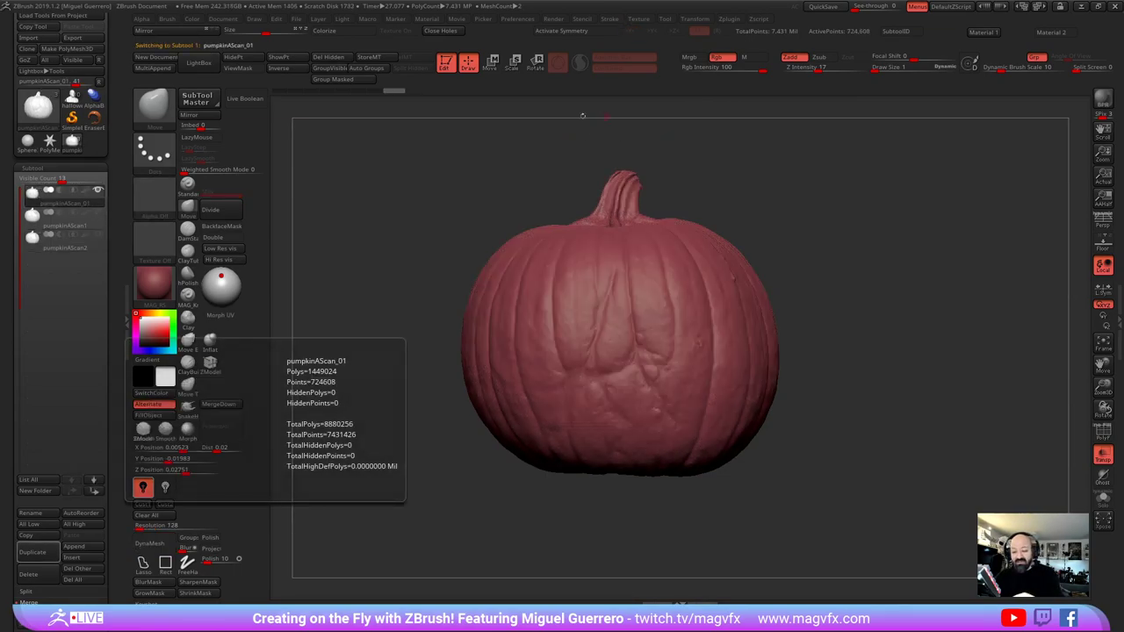
# Step pumpkinAScan_01 back to its initial star mesh in the undo history, show the floor grid, and advance to the imported, unaligned scan
pyautogui.click(280, 92)
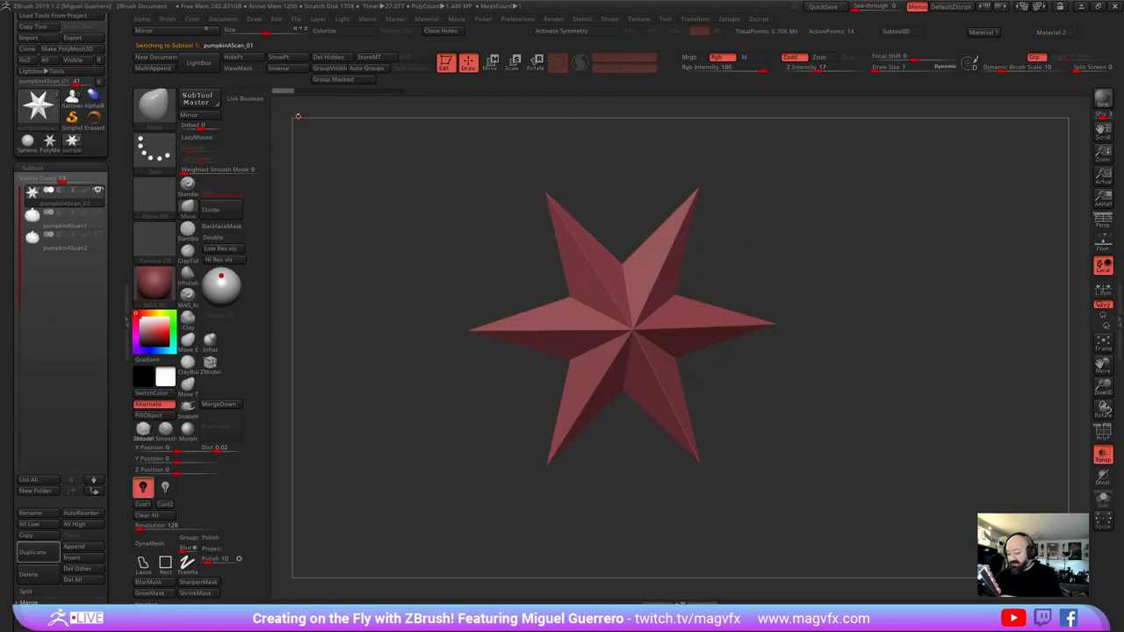
pyautogui.click(1103, 243)
pyautogui.keyDown('ctrl'); pyautogui.moveTo(465, 303); pyautogui.dragTo(356, 243, button='right'); pyautogui.keyUp('ctrl')
pyautogui.click(304, 91)
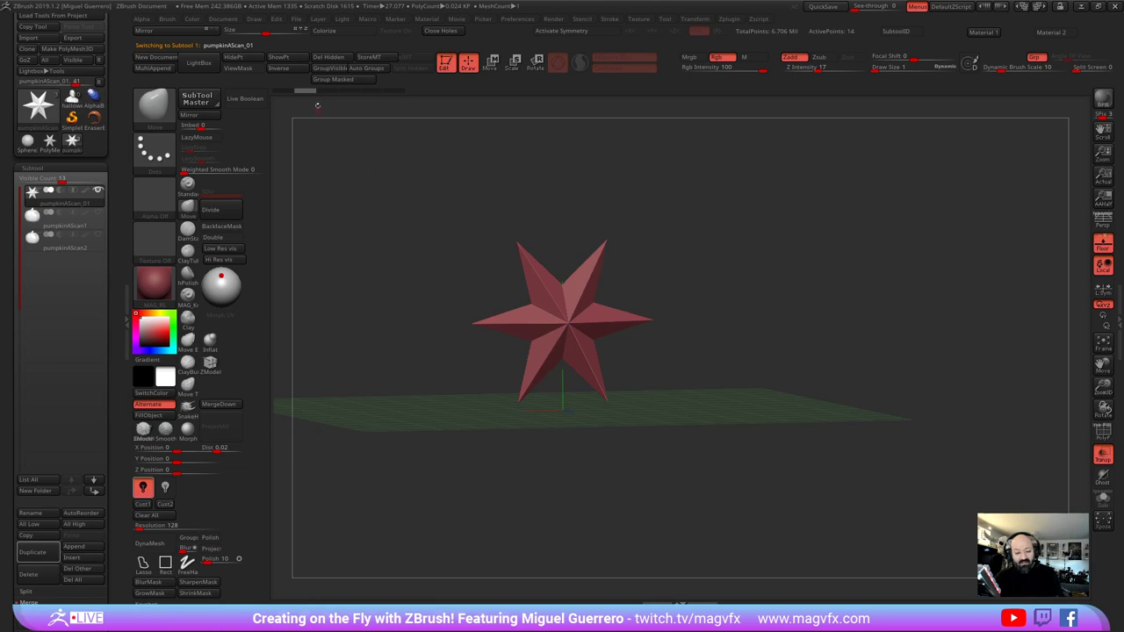
pyautogui.click(325, 91)
pyautogui.moveTo(401, 245); pyautogui.dragTo(371, 235, button='right')
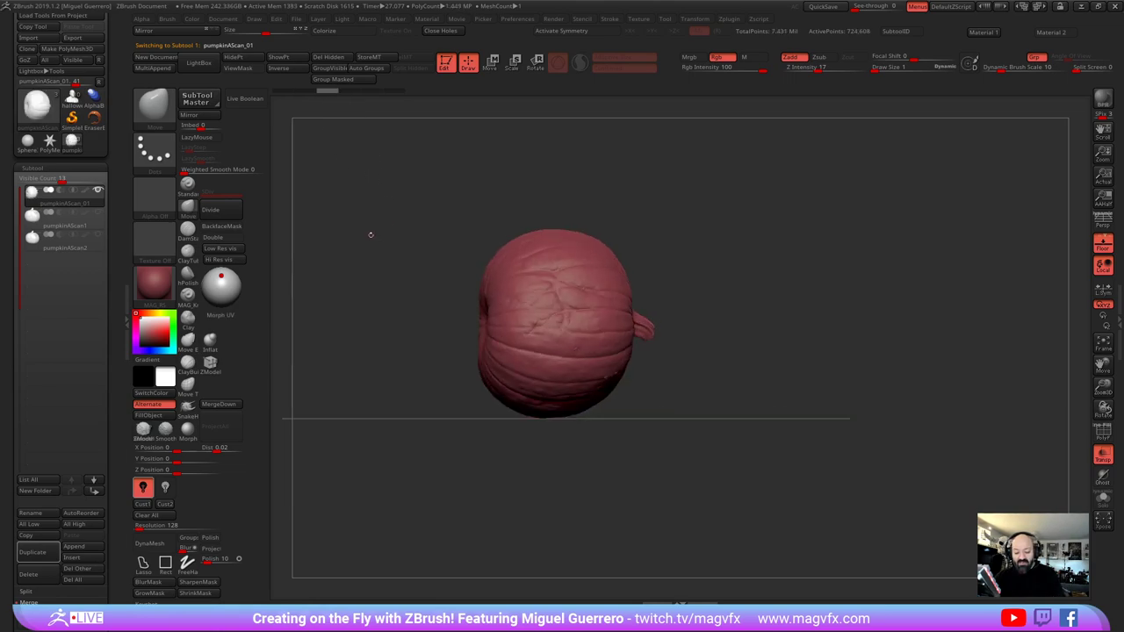
pyautogui.keyDown('alt'); pyautogui.moveTo(395, 303); pyautogui.dragTo(511, 313, button='right'); pyautogui.keyUp('alt')
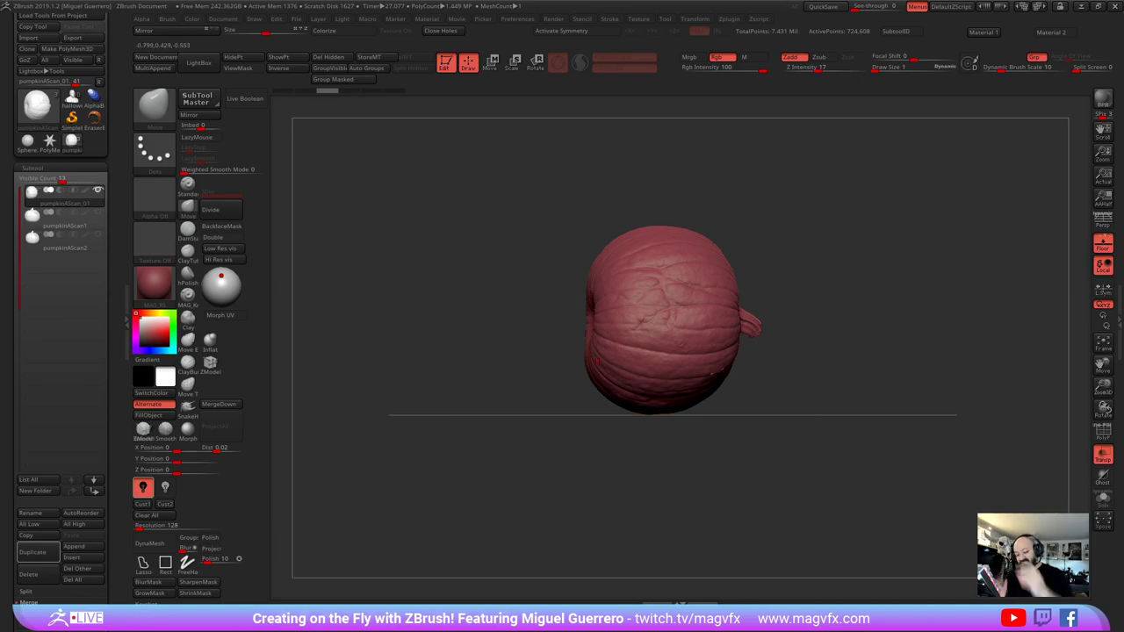
pyautogui.moveTo(448, 292)
pyautogui.mouseDown()
pyautogui.moveTo(382, 313)
pyautogui.moveTo(433, 298)
pyautogui.mouseUp()
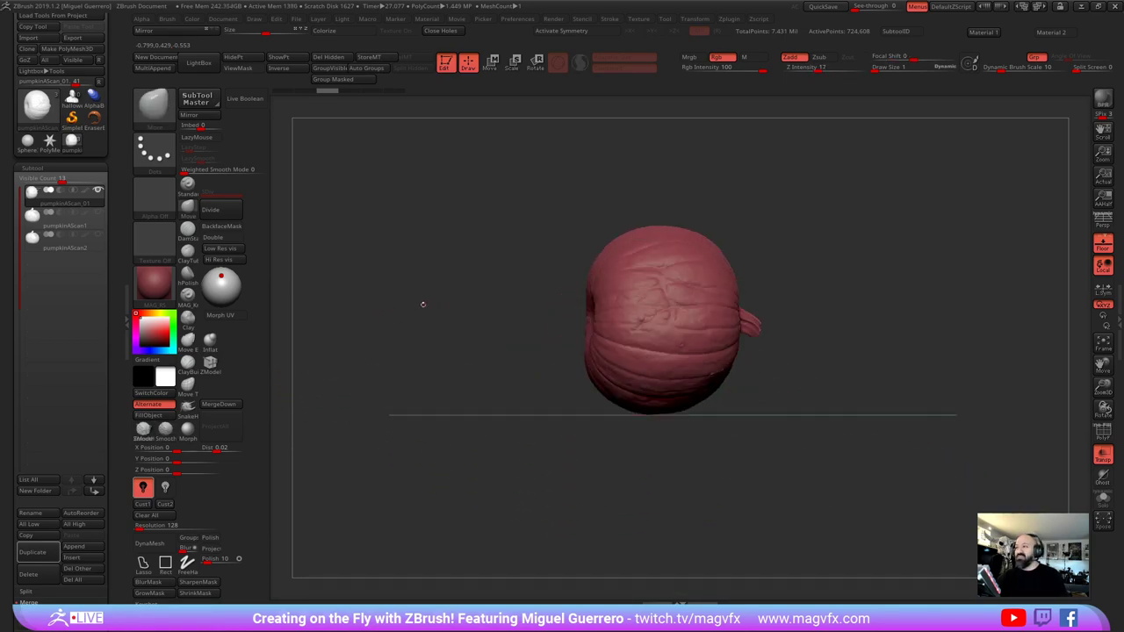
# Step through the remaining alignment states in pumpkinAScan_01's undo history, comparing them from the side, and return to the latest state
pyautogui.click(343, 92)
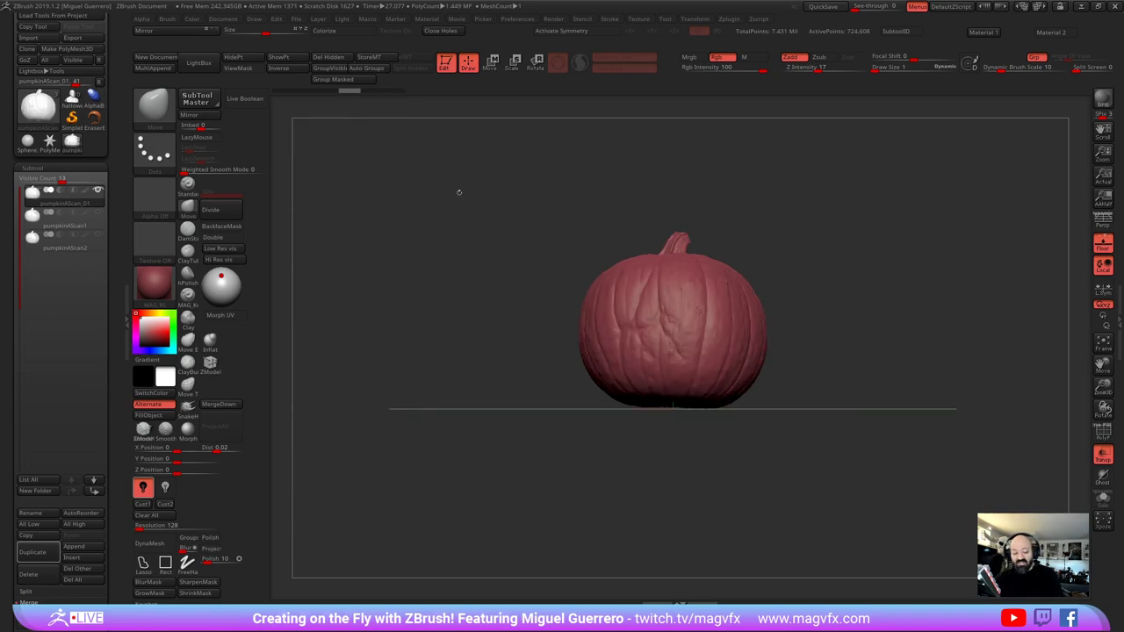
pyautogui.hotkey('ctrl', 'shift', 'z')
pyautogui.keyDown('shift'); pyautogui.moveTo(396, 165); pyautogui.dragTo(443, 167); pyautogui.keyUp('shift')
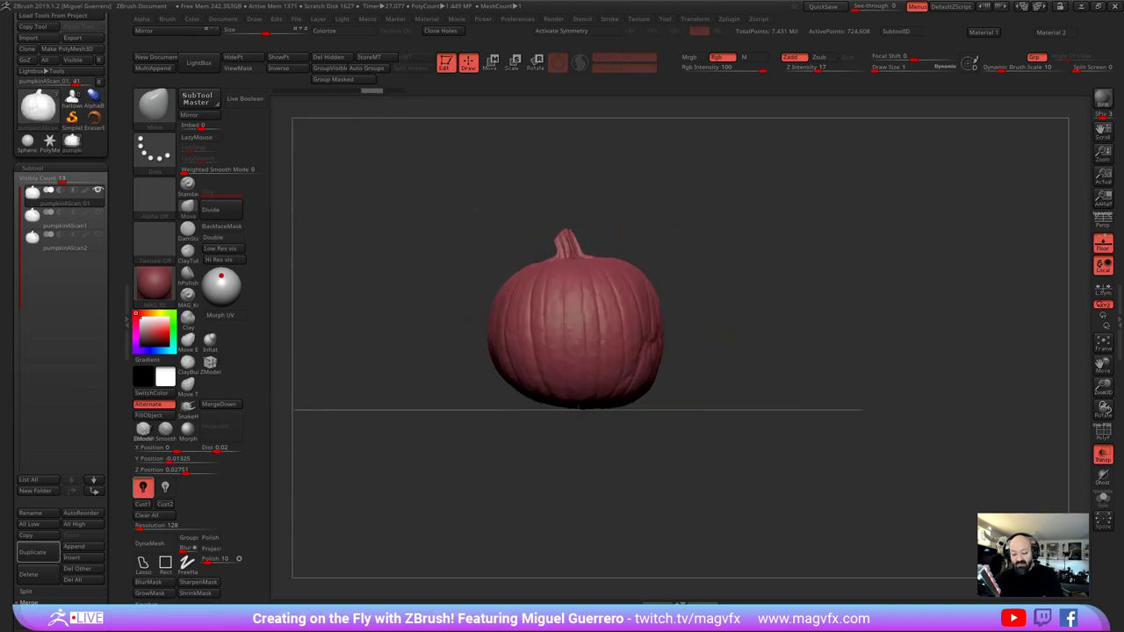
pyautogui.click(354, 92)
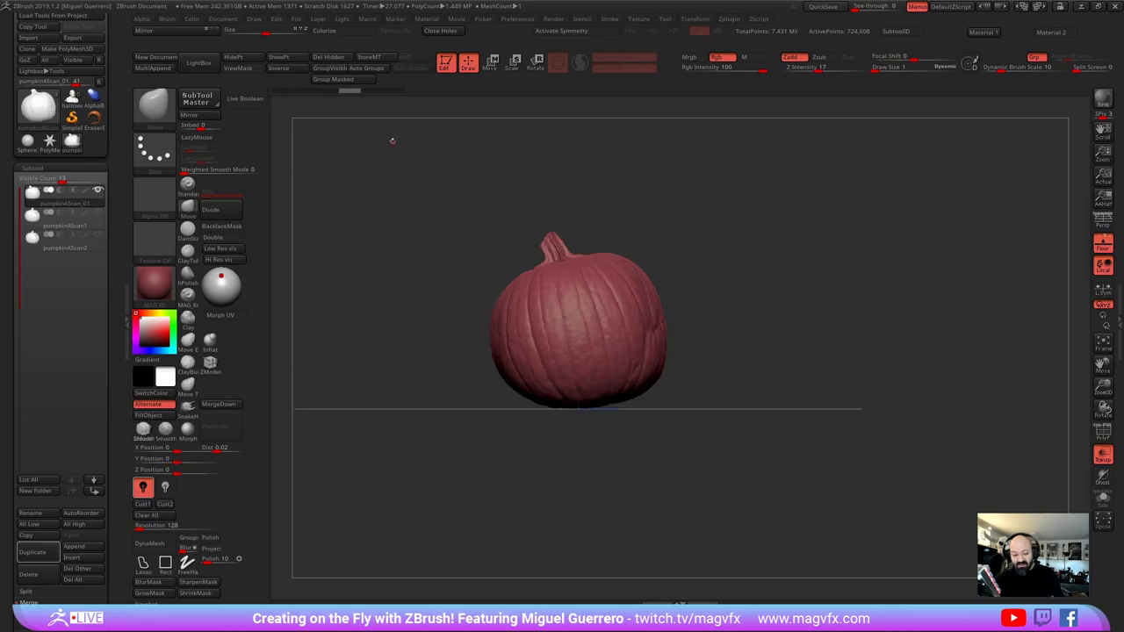
pyautogui.click(371, 92)
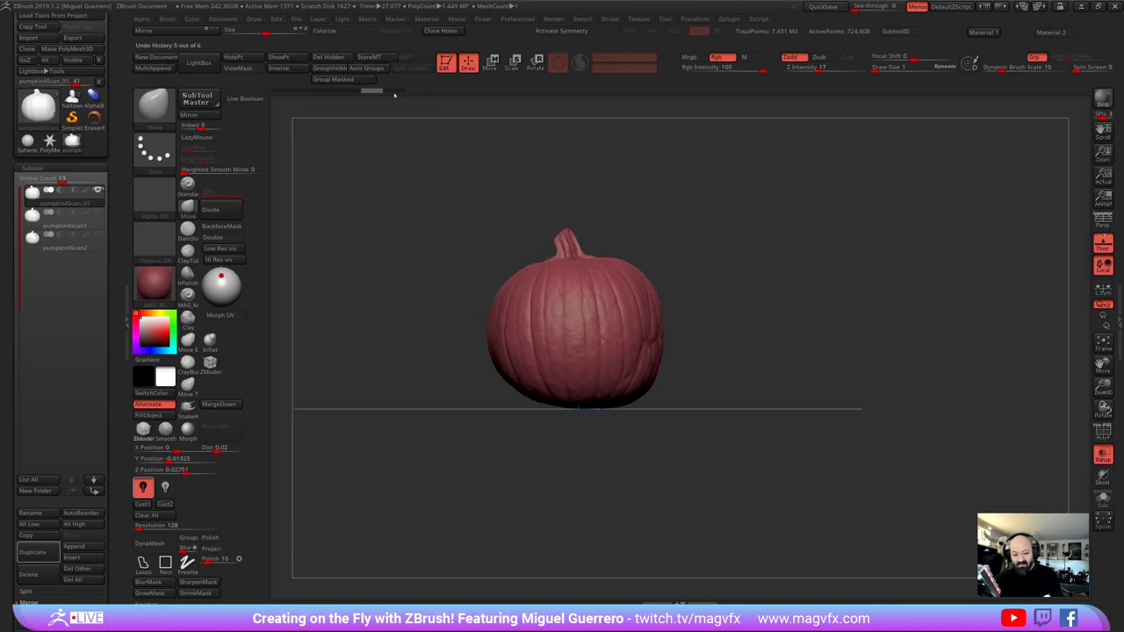
pyautogui.click(393, 91)
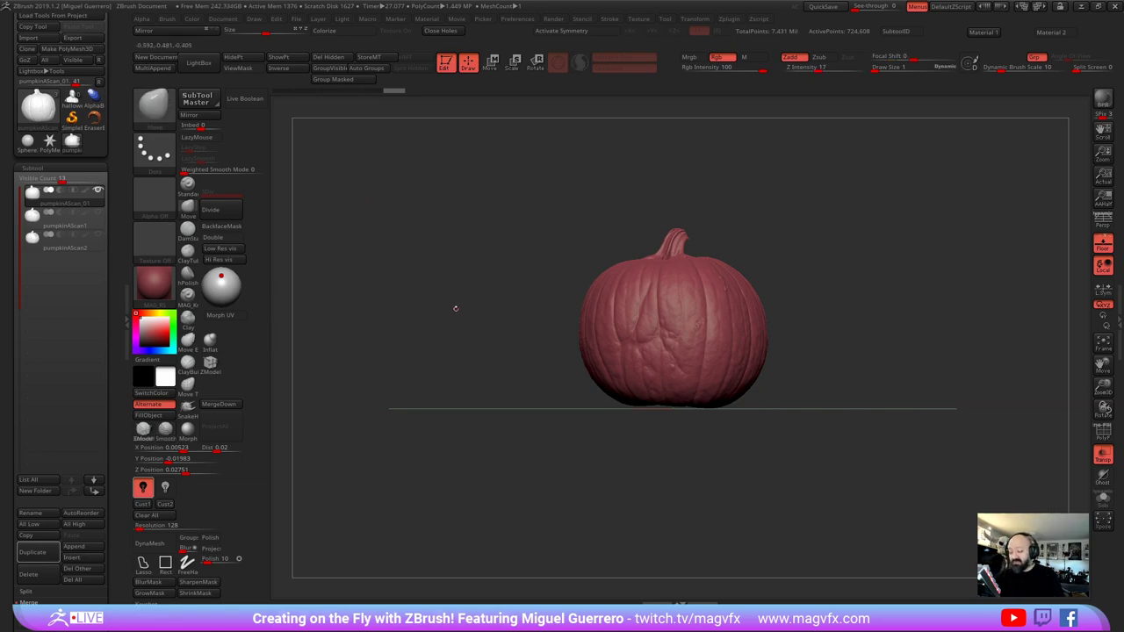
pyautogui.keyDown('alt'); pyautogui.moveTo(455, 307); pyautogui.dragTo(482, 337); pyautogui.keyUp('alt')
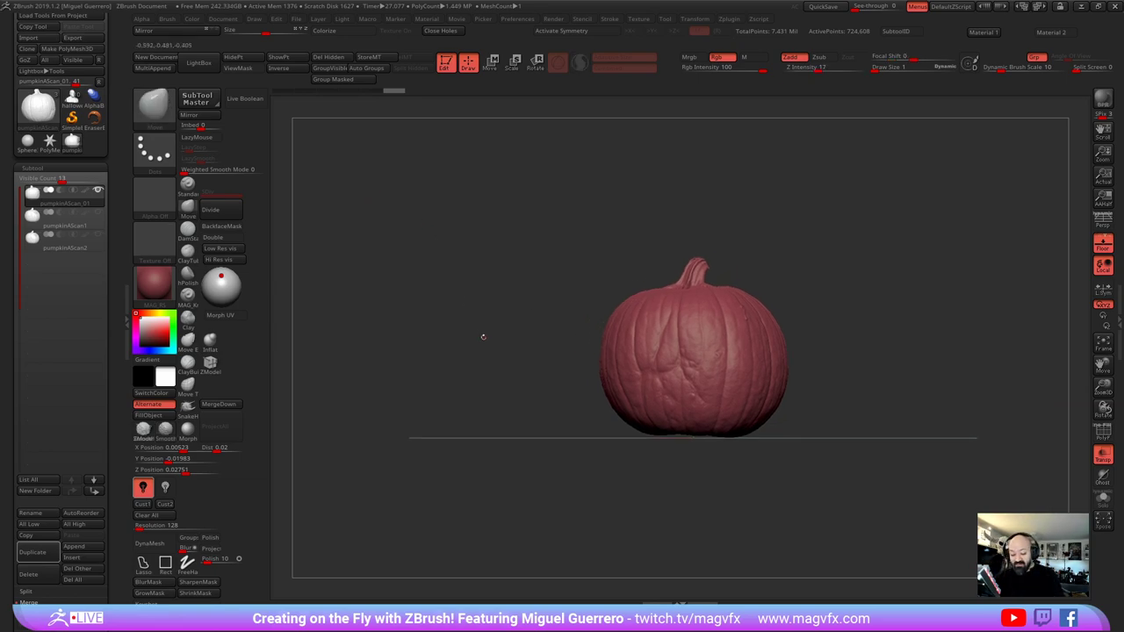
# Make the textured pumpkinAScan1 the active subtool, frame it closer and switch its material to BasicMaterial
pyautogui.click(46, 224)
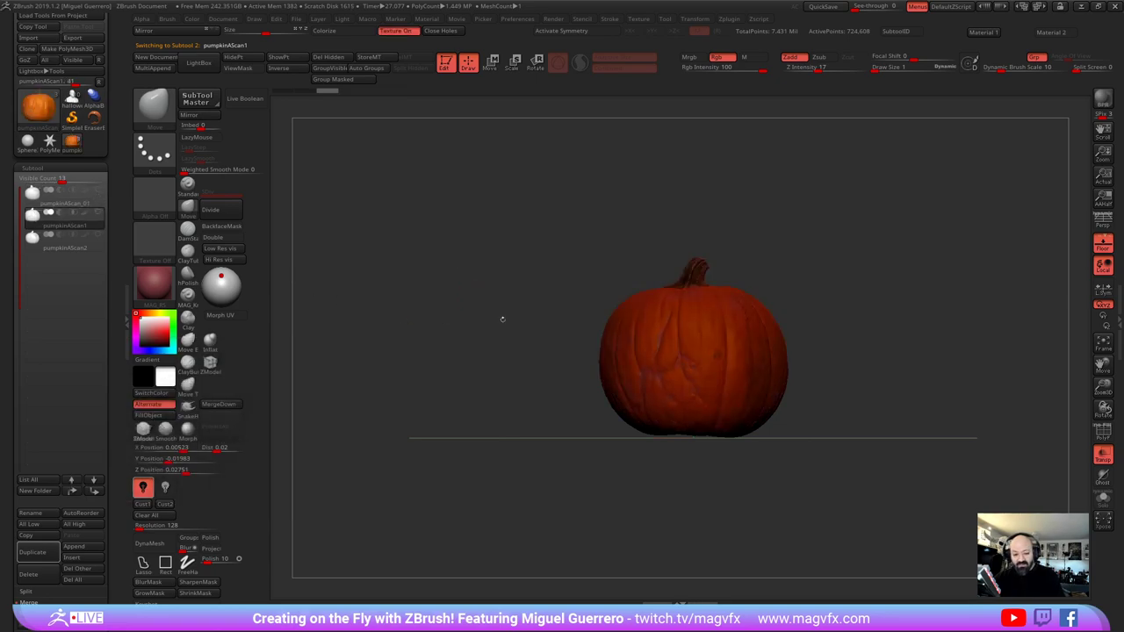
pyautogui.keyDown('alt'); pyautogui.moveTo(503, 319); pyautogui.dragTo(412, 278); pyautogui.keyUp('alt')
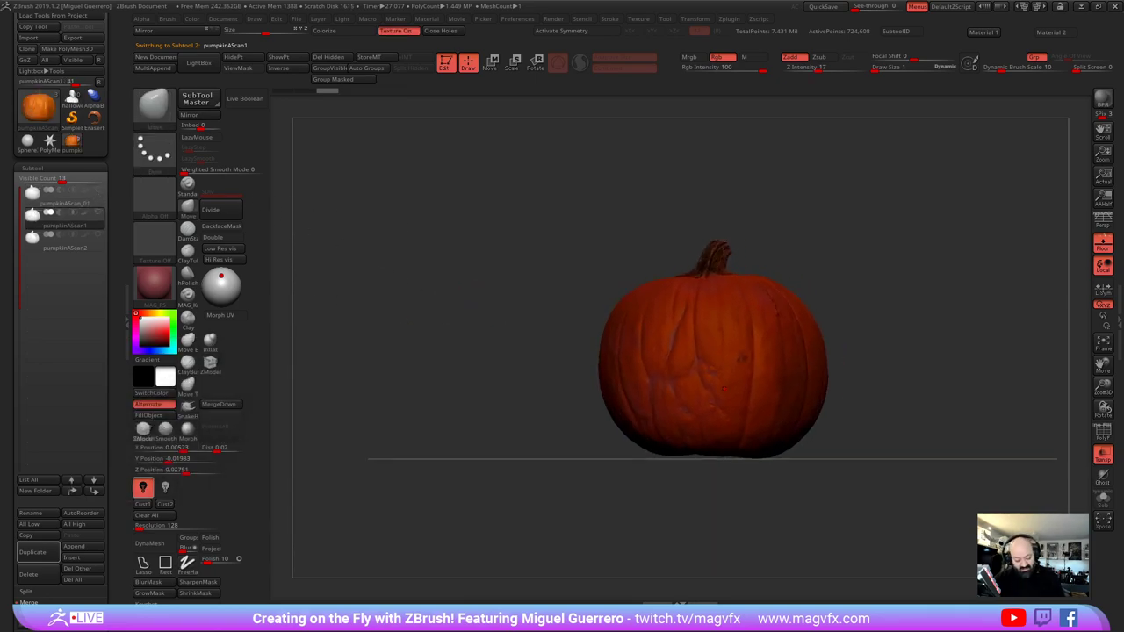
pyautogui.press('1')
pyautogui.keyDown('ctrl'); pyautogui.moveTo(551, 356); pyautogui.dragTo(501, 345, button='right'); pyautogui.keyUp('ctrl')
pyautogui.click(638, 18)
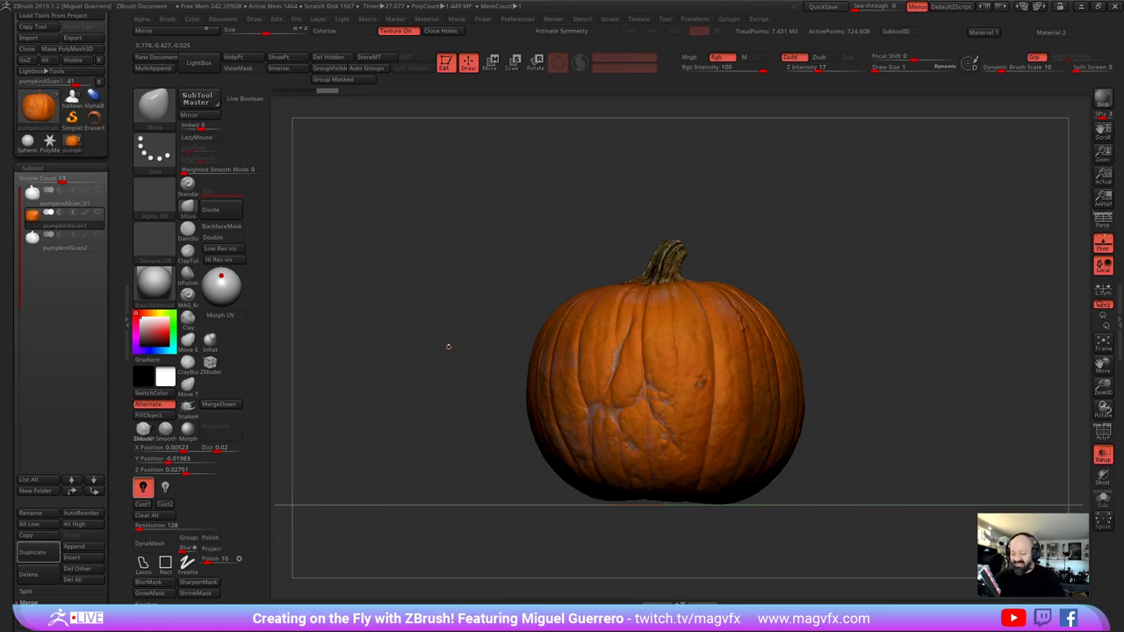
pyautogui.moveTo(423, 383)
pyautogui.mouseDown()
pyautogui.moveTo(439, 384)
pyautogui.moveTo(421, 384)
pyautogui.mouseUp()
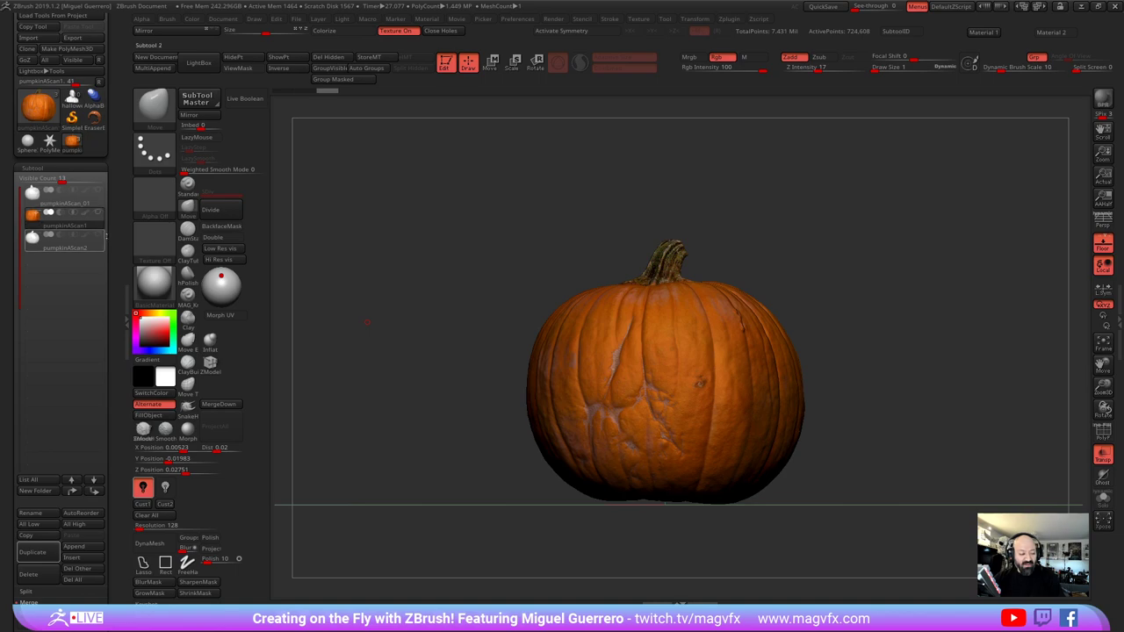
# Make pumpkinAScan2 visible and active, lower it to subdivision level 1 and display its wireframe with PolyFrame
pyautogui.click(97, 238)
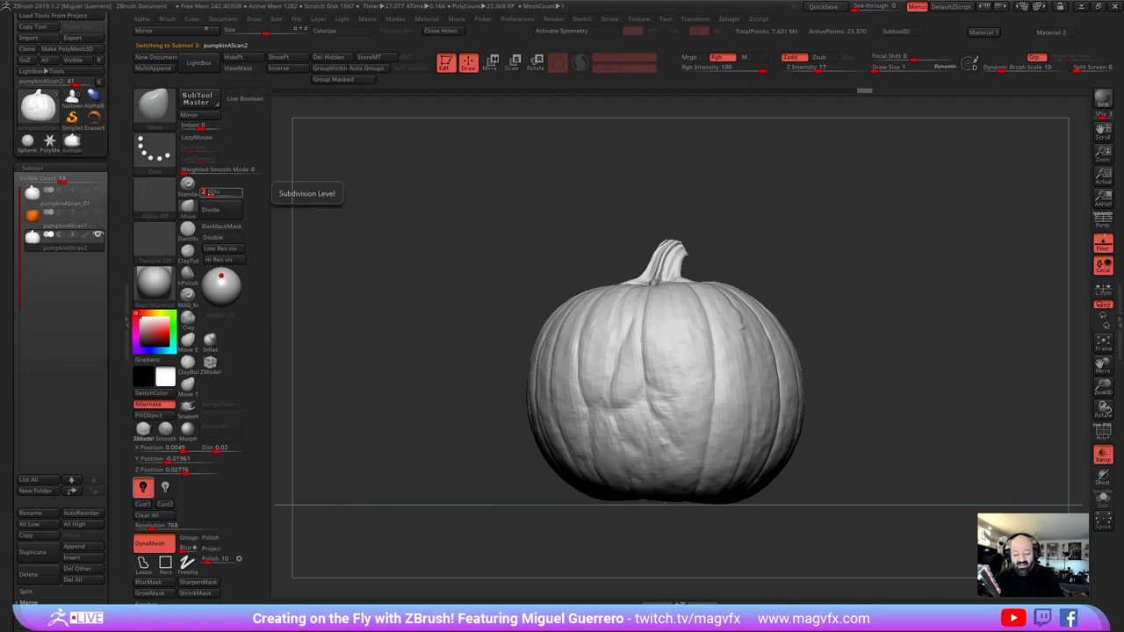
pyautogui.click(208, 191)
pyautogui.click(1103, 431)
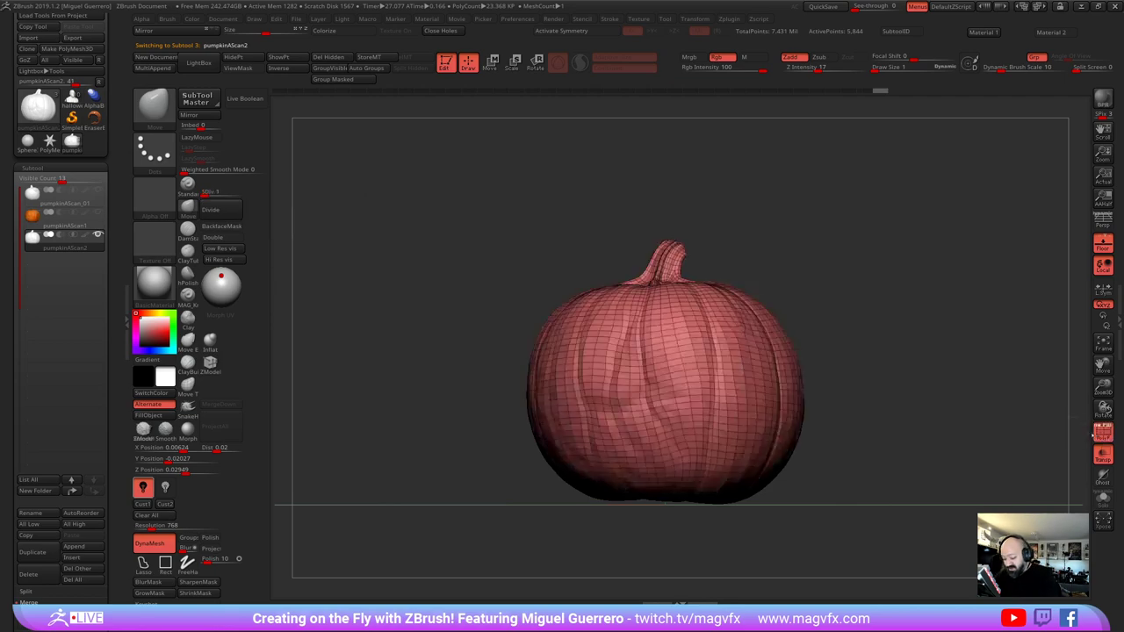
pyautogui.keyDown('ctrl'); pyautogui.moveTo(517, 354); pyautogui.dragTo(483, 352, button='right'); pyautogui.keyUp('ctrl')
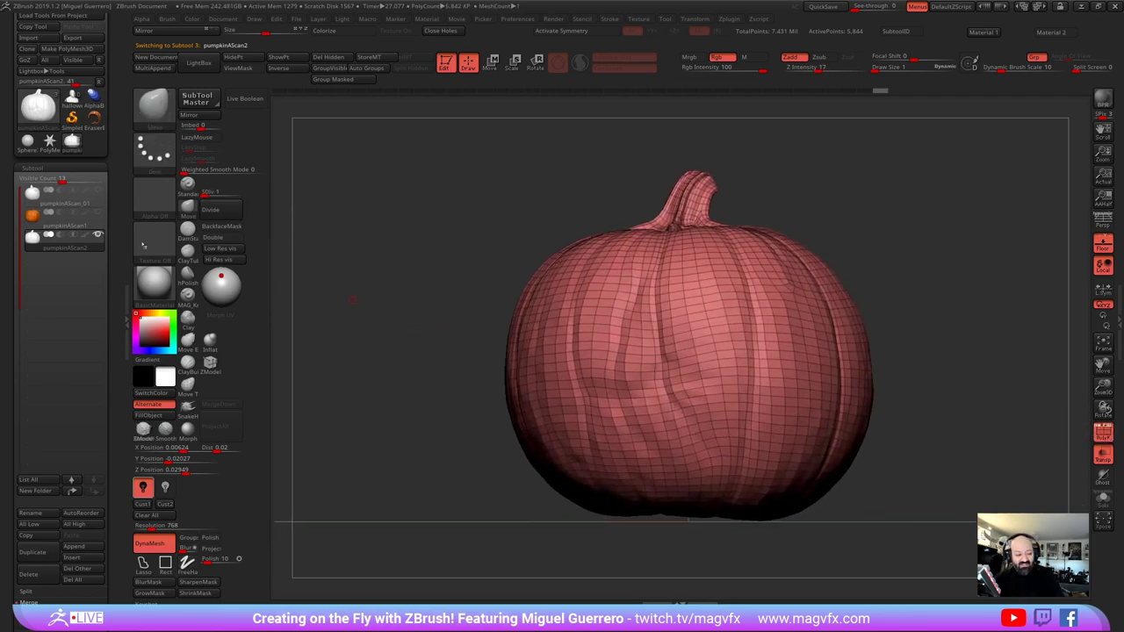
# Activate pumpkinAScan1, isolate it with Solo to examine the dense scan wireframe up close, and turn Solo off
pyautogui.click(41, 225)
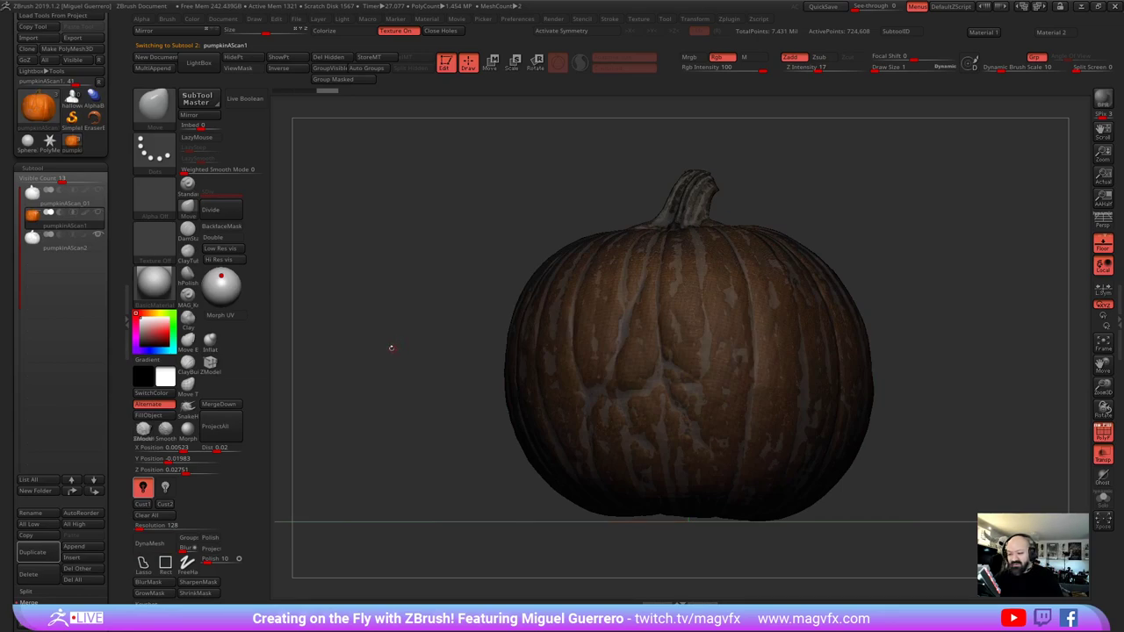
pyautogui.moveTo(389, 348); pyautogui.dragTo(398, 372)
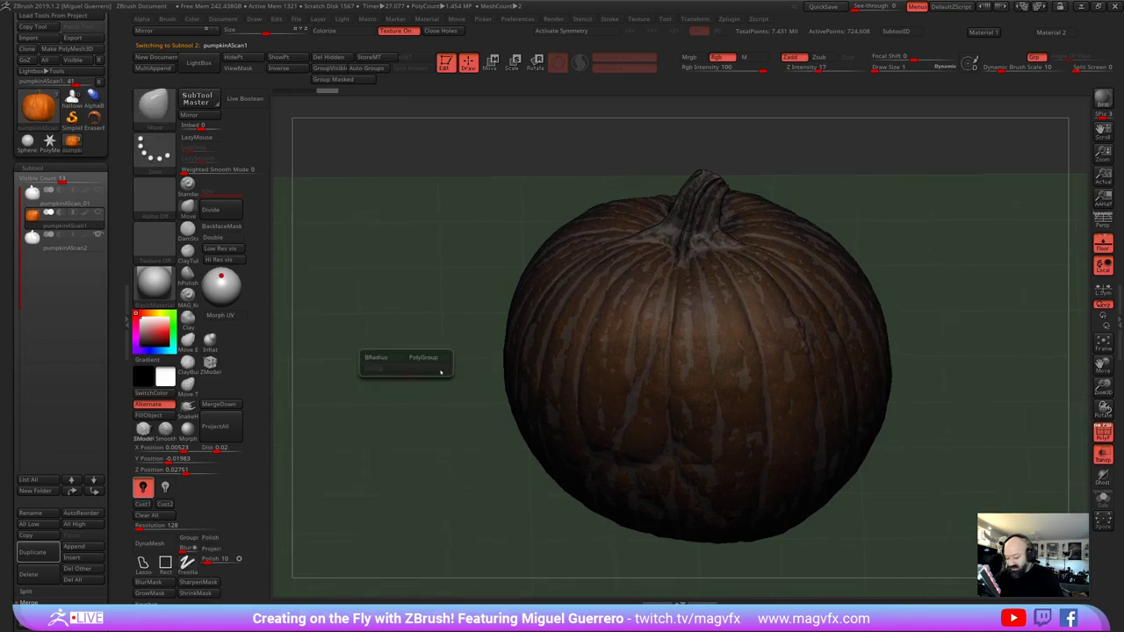
pyautogui.click(1102, 498)
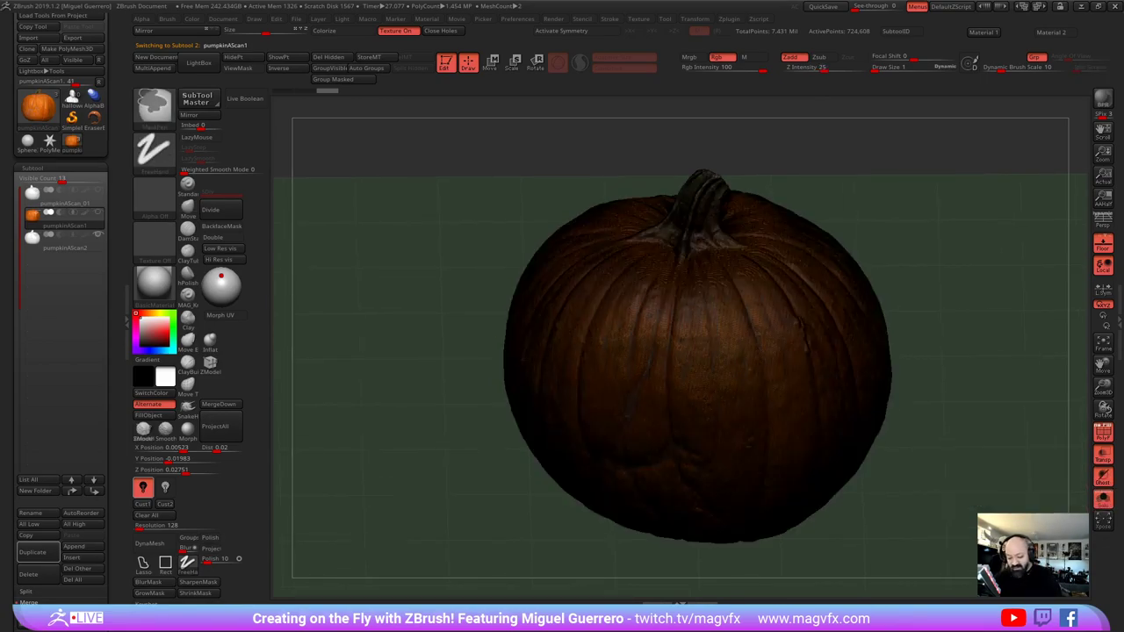
pyautogui.keyDown('ctrl'); pyautogui.moveTo(527, 334); pyautogui.dragTo(545, 412, button='right'); pyautogui.keyUp('ctrl')
pyautogui.keyDown('ctrl'); pyautogui.moveTo(713, 386); pyautogui.dragTo(720, 435, button='right'); pyautogui.keyUp('ctrl')
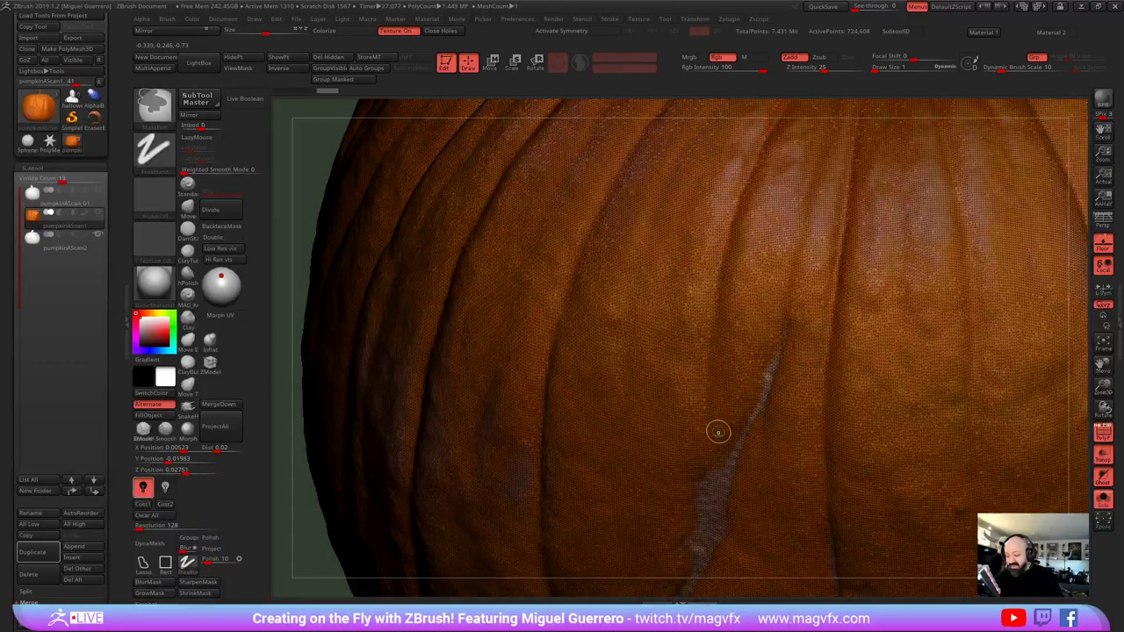
pyautogui.scroll(-2, 718, 432)
pyautogui.moveTo(535, 308)
pyautogui.keyDown('ctrl'); pyautogui.mouseDown(button='right')
pyautogui.moveTo(557, 311)
pyautogui.moveTo(515, 306)
pyautogui.mouseUp(button='right'); pyautogui.keyUp('ctrl')
pyautogui.click(1104, 503)
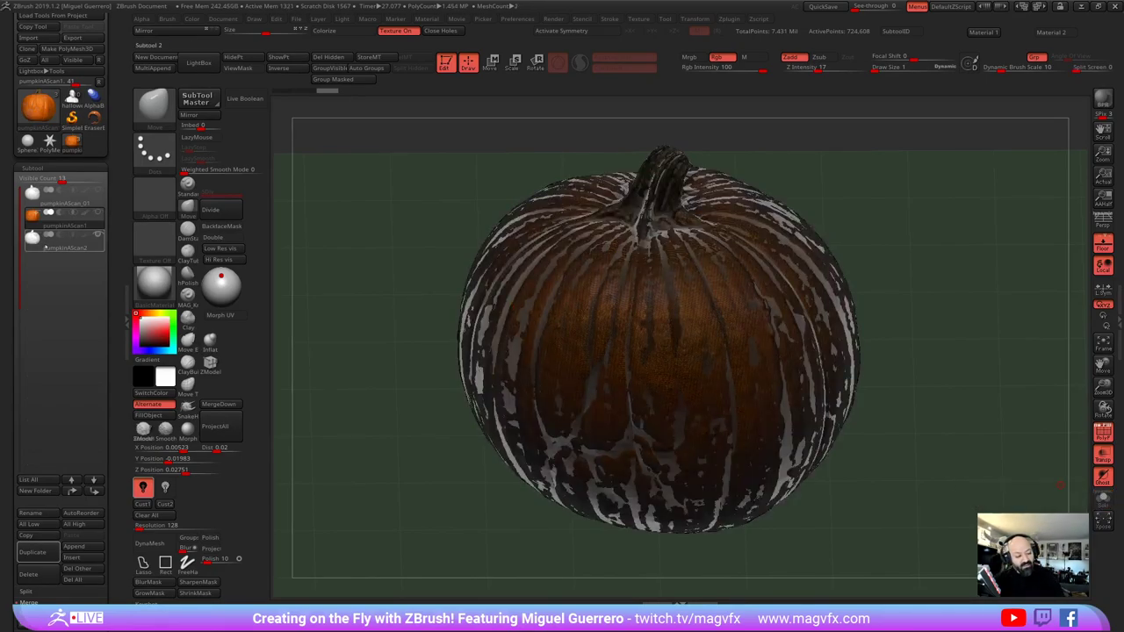
# Make pumpkinAScan2 active again, hide the floor grid and examine its low-resolution topology from several angles
pyautogui.click(67, 242)
pyautogui.keyDown('ctrl'); pyautogui.moveTo(479, 358); pyautogui.dragTo(396, 312, button='right'); pyautogui.keyUp('ctrl')
pyautogui.moveTo(395, 312); pyautogui.dragTo(501, 173)
pyautogui.click(1103, 244)
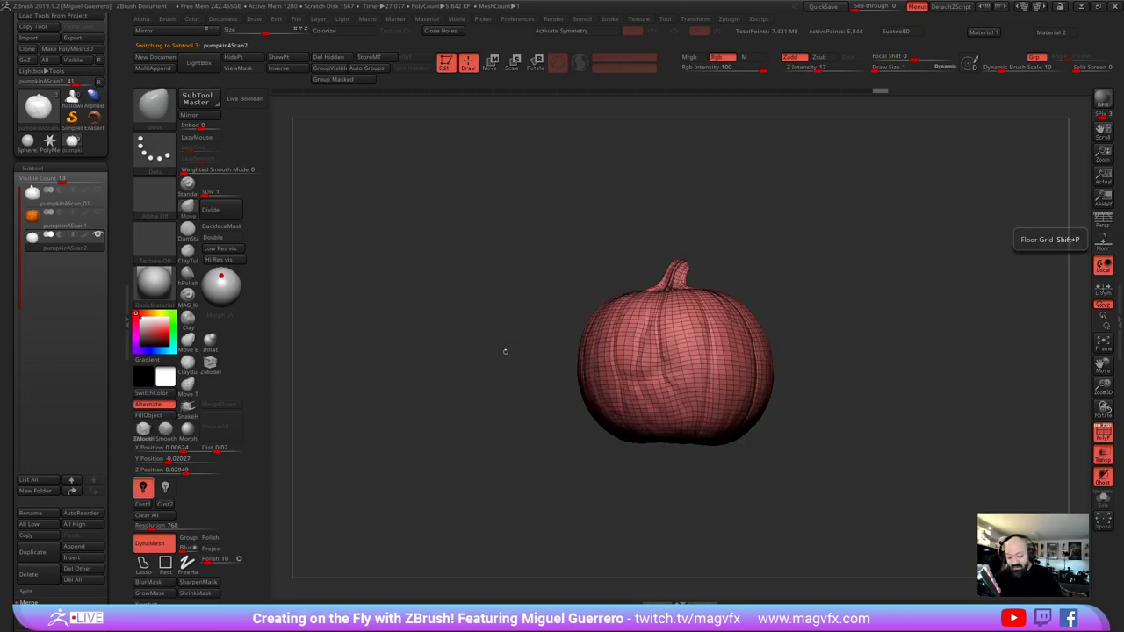
pyautogui.keyDown('ctrl'); pyautogui.moveTo(504, 351); pyautogui.dragTo(557, 395, button='right'); pyautogui.keyUp('ctrl')
pyautogui.moveTo(556, 395); pyautogui.dragTo(463, 363, button='right')
pyautogui.moveTo(462, 362); pyautogui.dragTo(456, 381)
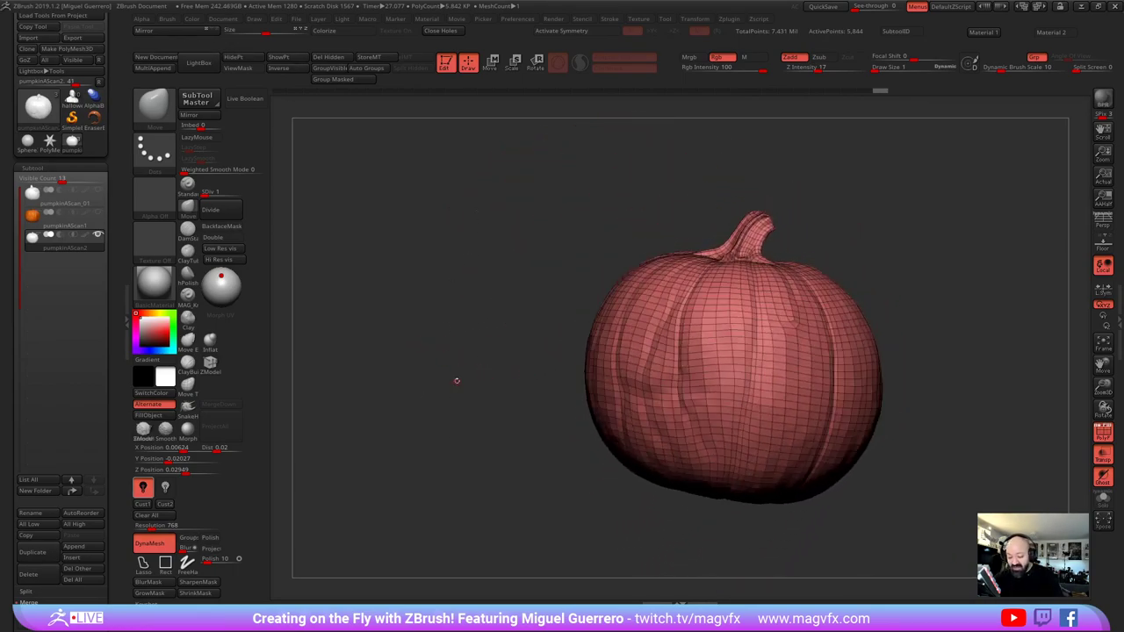
pyautogui.moveTo(487, 332); pyautogui.dragTo(439, 346)
pyautogui.moveTo(825, 327); pyautogui.dragTo(868, 311)
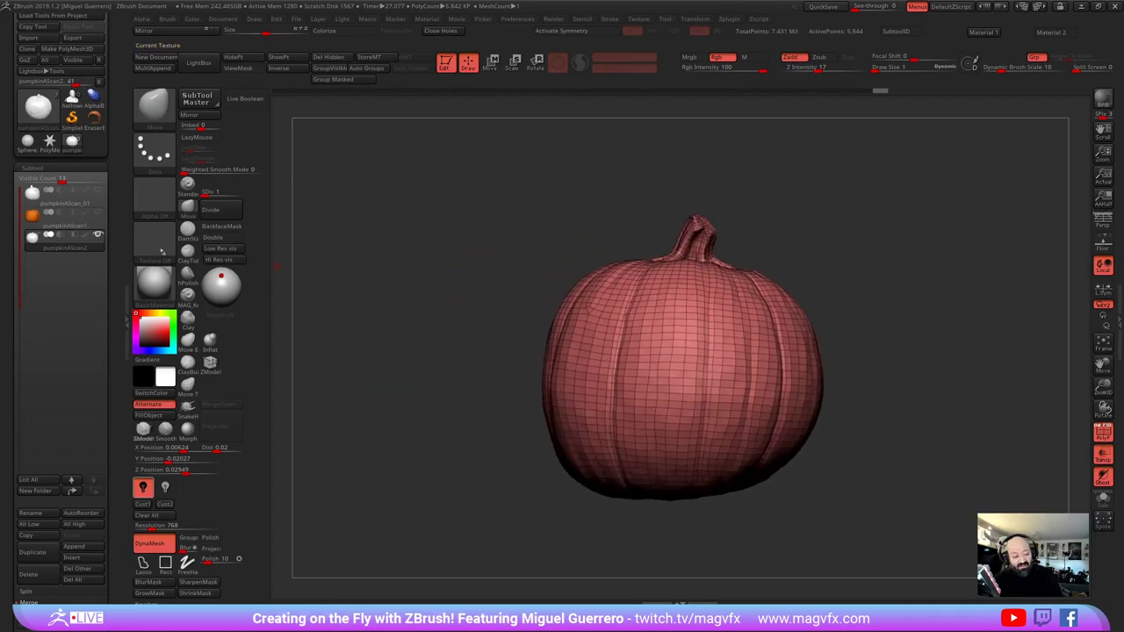
# Show pumpkinAScan1 together with pumpkinAScan2 and raise pumpkinAScan2 through its subdivision levels to level 6
pyautogui.click(97, 212)
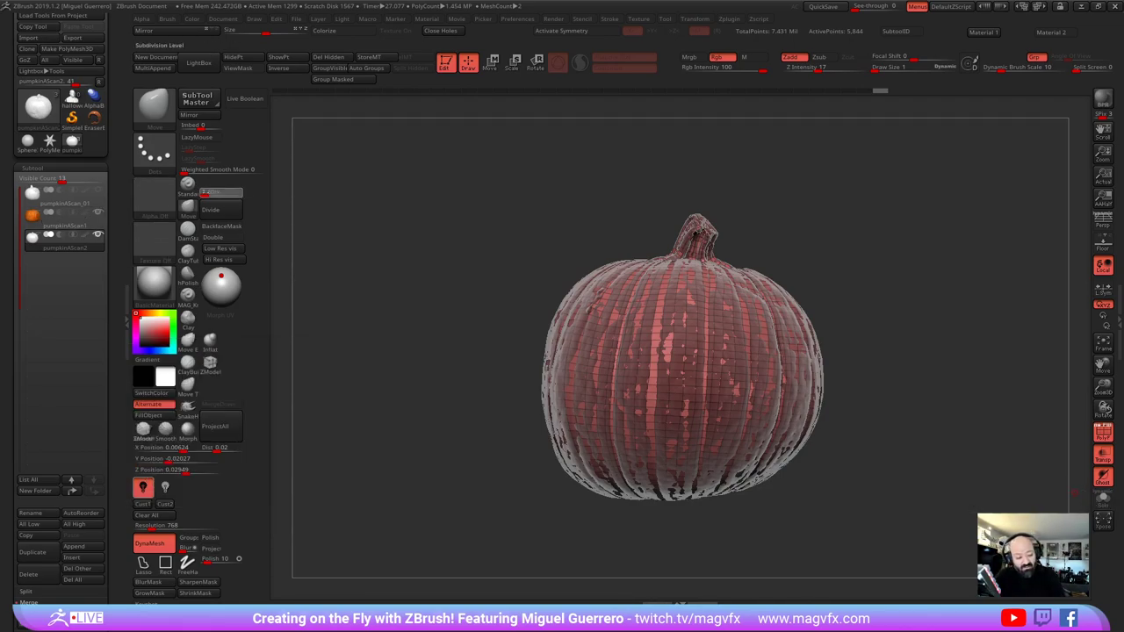
pyautogui.moveTo(207, 192); pyautogui.dragTo(212, 193)
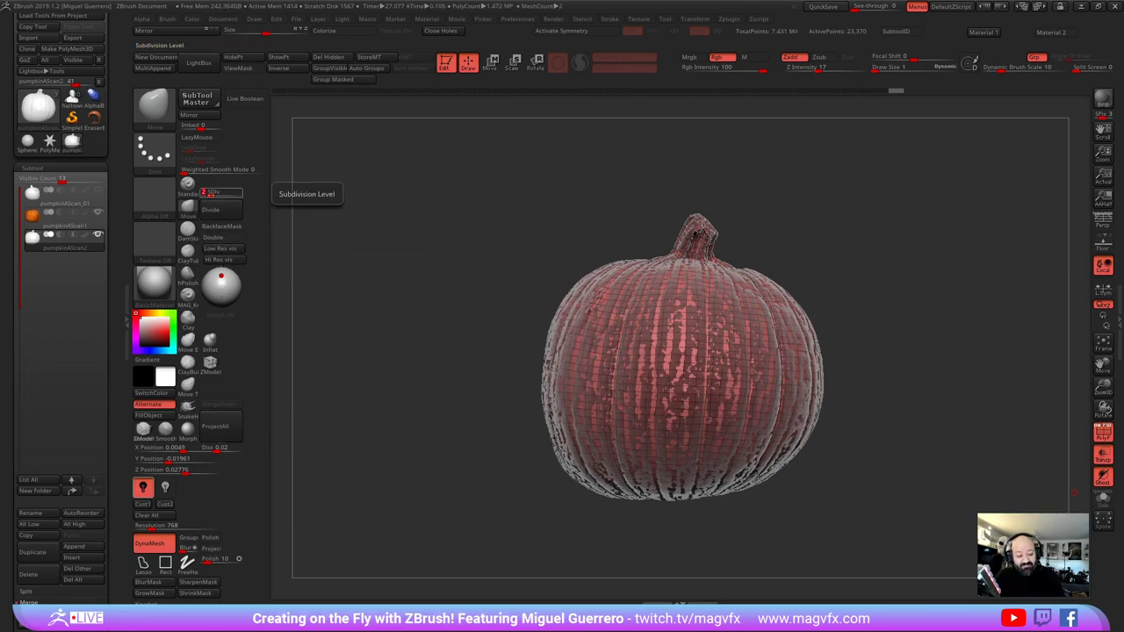
pyautogui.click(219, 194)
pyautogui.click(225, 194)
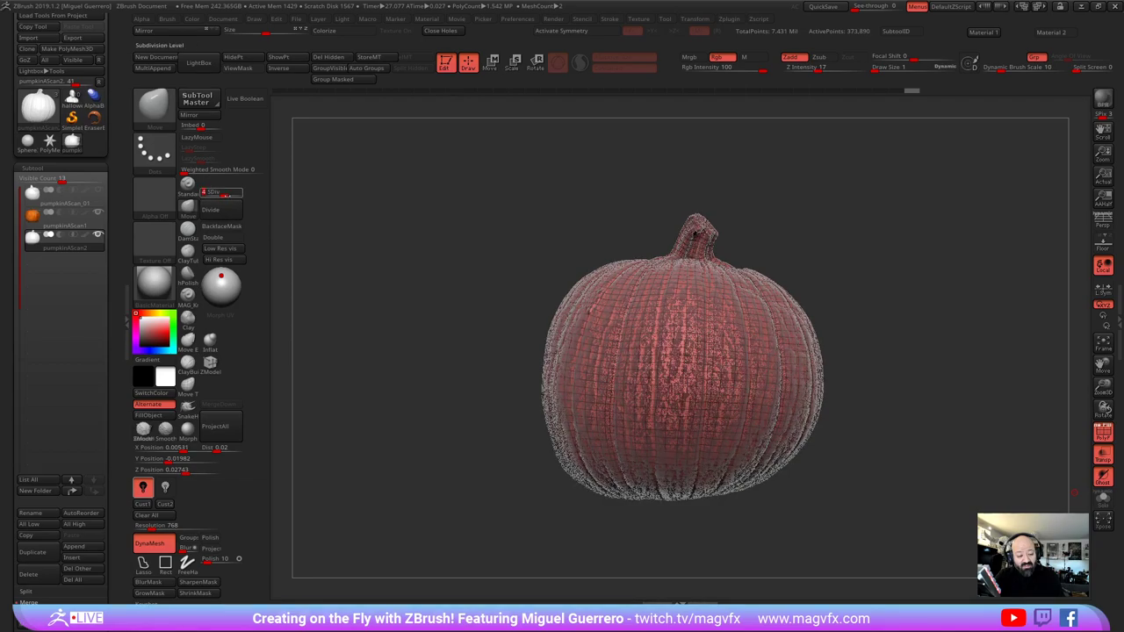
pyautogui.moveTo(227, 195); pyautogui.dragTo(274, 233)
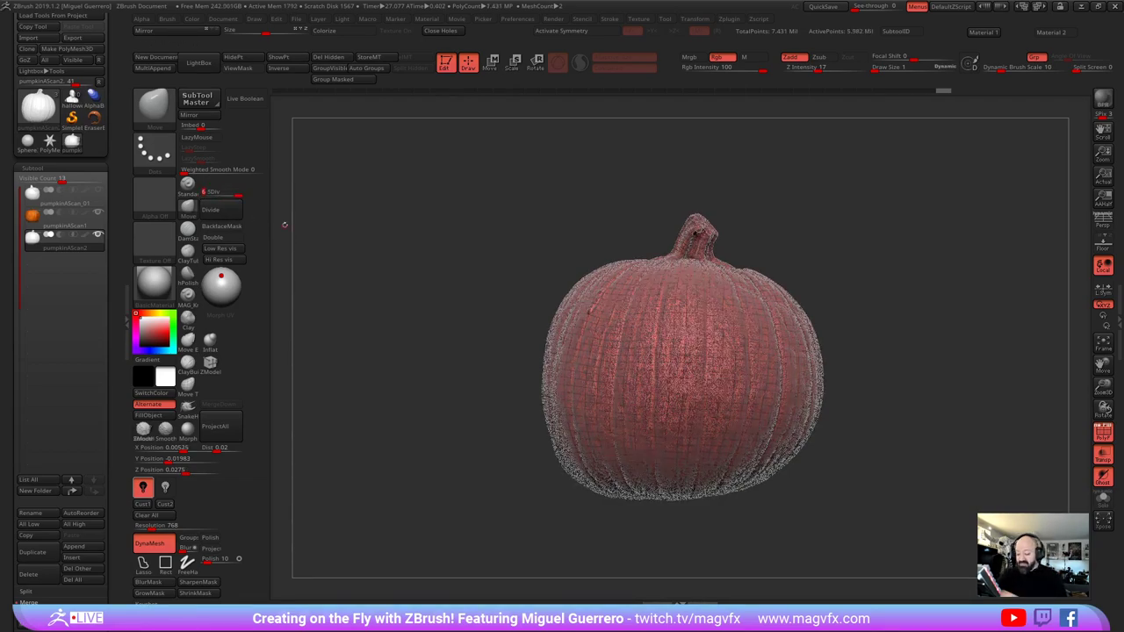
# Turn off Ghost, PolyFrame and Transparency, frame the pumpkin, and inspect the overlap of the textured scan and the subdivided mesh
pyautogui.click(1103, 475)
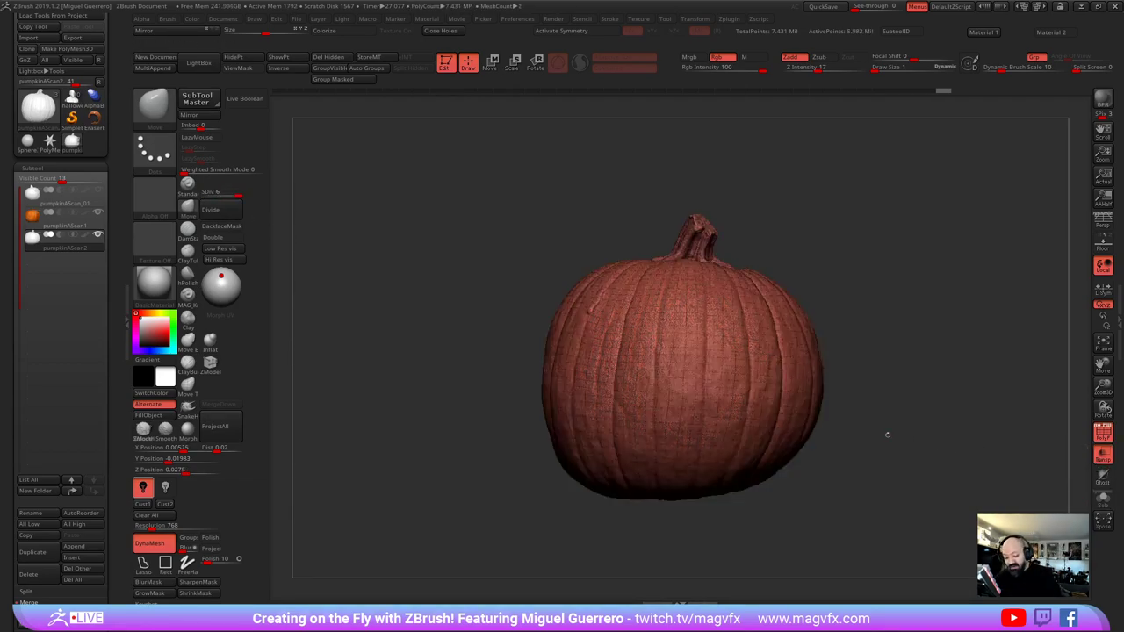
pyautogui.press('f')
pyautogui.click(1103, 432)
pyautogui.click(1103, 454)
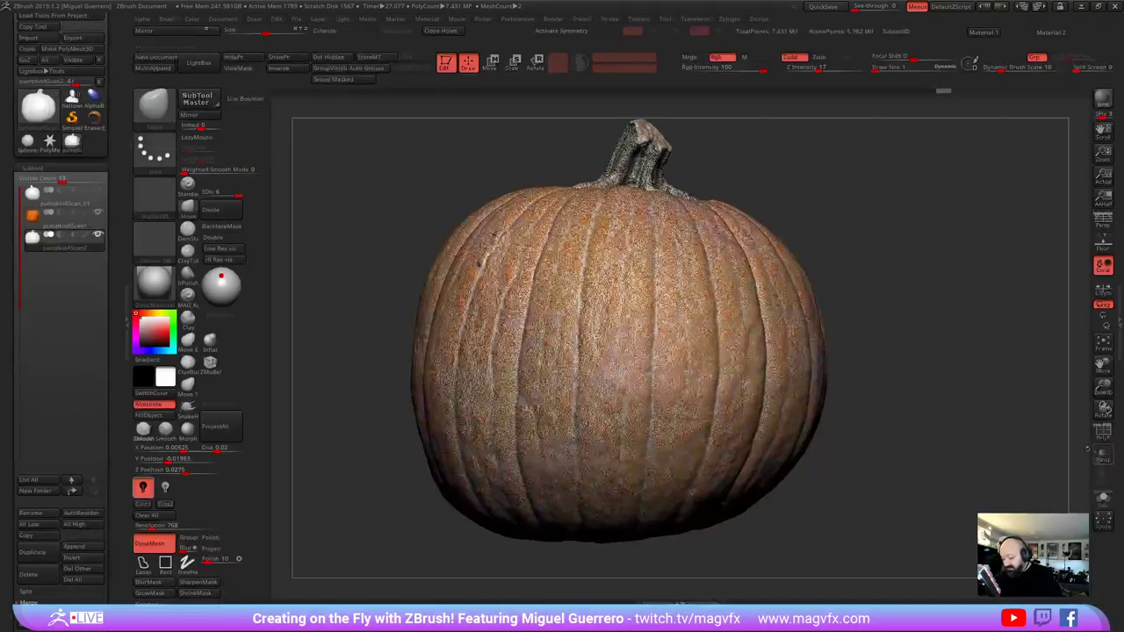
pyautogui.keyDown('ctrl'); pyautogui.moveTo(614, 299); pyautogui.dragTo(614, 353, button='right'); pyautogui.keyUp('ctrl')
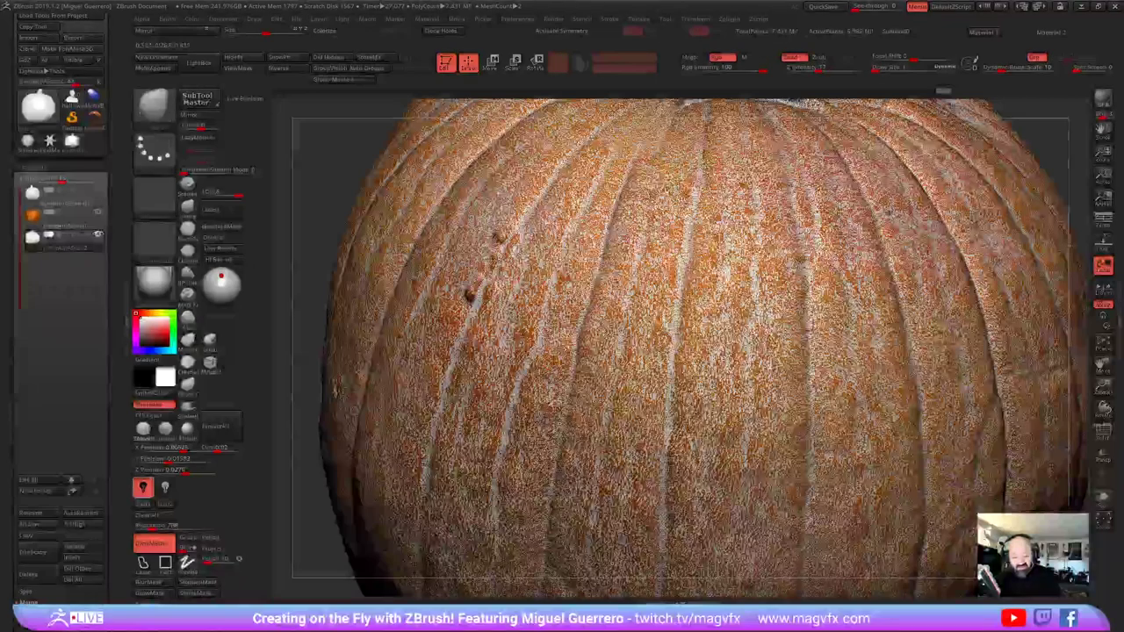
pyautogui.keyDown('ctrl'); pyautogui.moveTo(483, 342); pyautogui.dragTo(502, 289, button='right'); pyautogui.keyUp('ctrl')
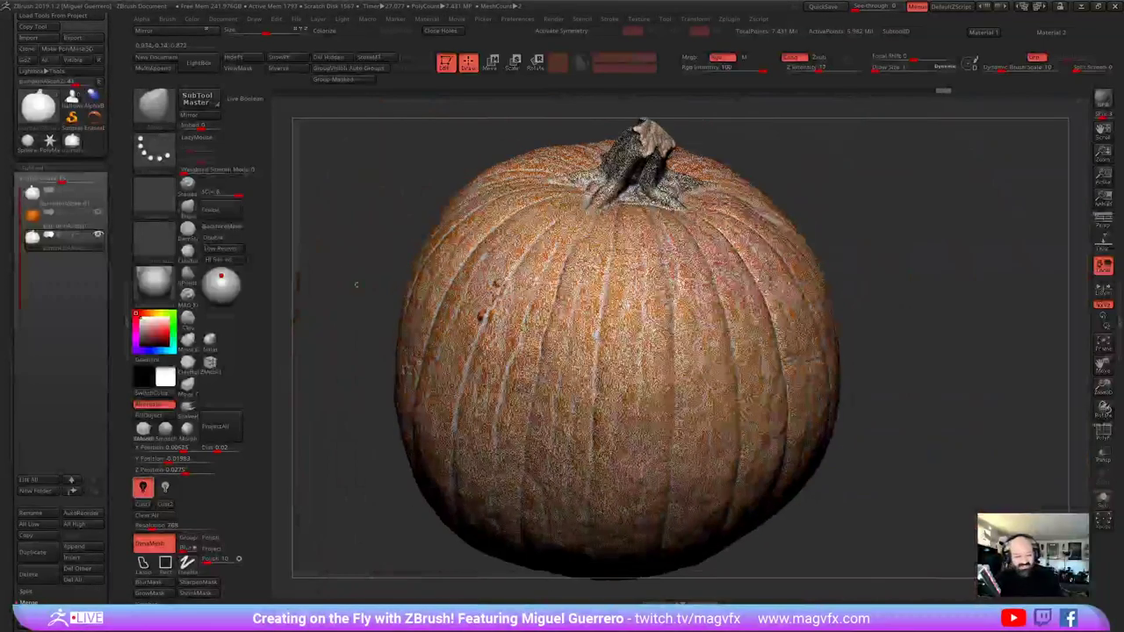
pyautogui.moveTo(652, 302); pyautogui.dragTo(659, 300, button='right')
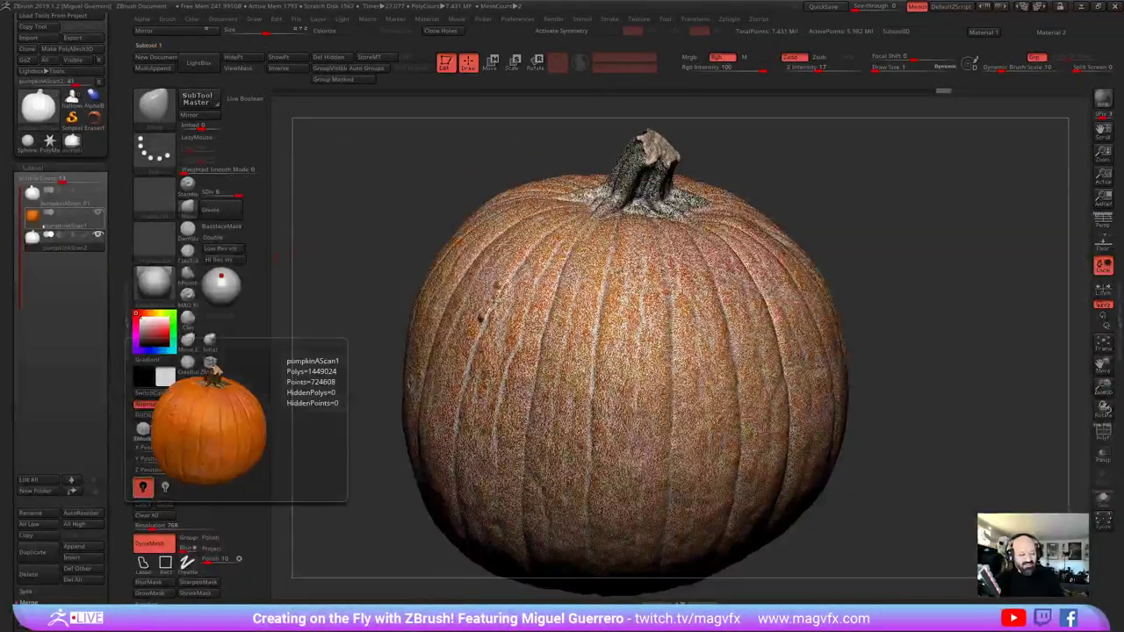
# Activate pumpkinAScan1, turn off its texture, and isolate it with Solo
pyautogui.click(66, 220)
pyautogui.click(392, 30)
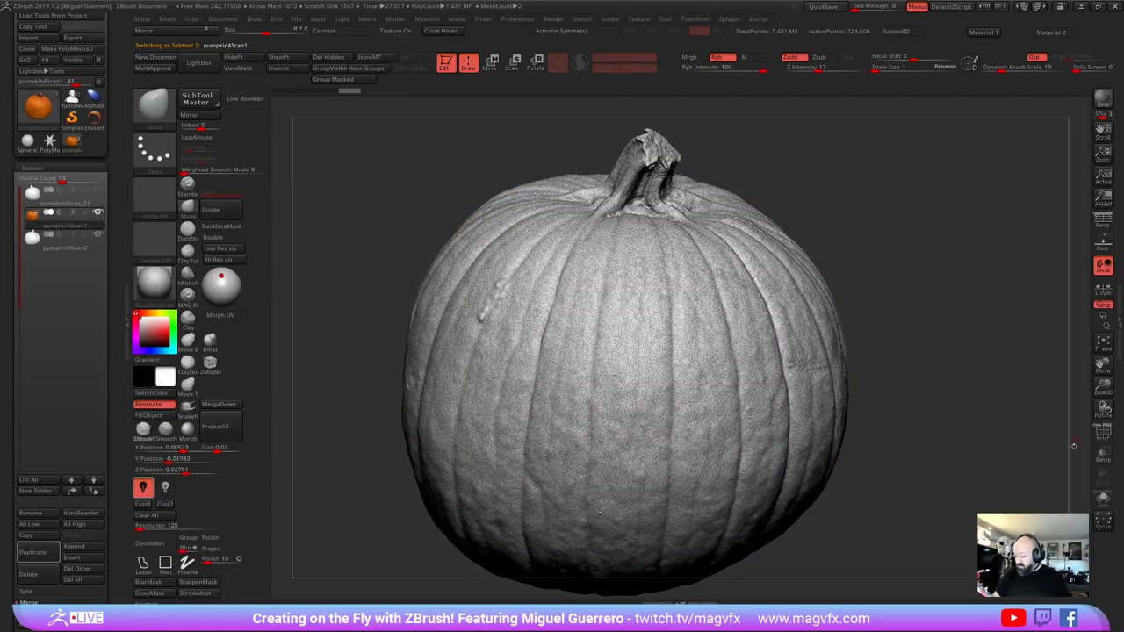
pyautogui.click(1103, 498)
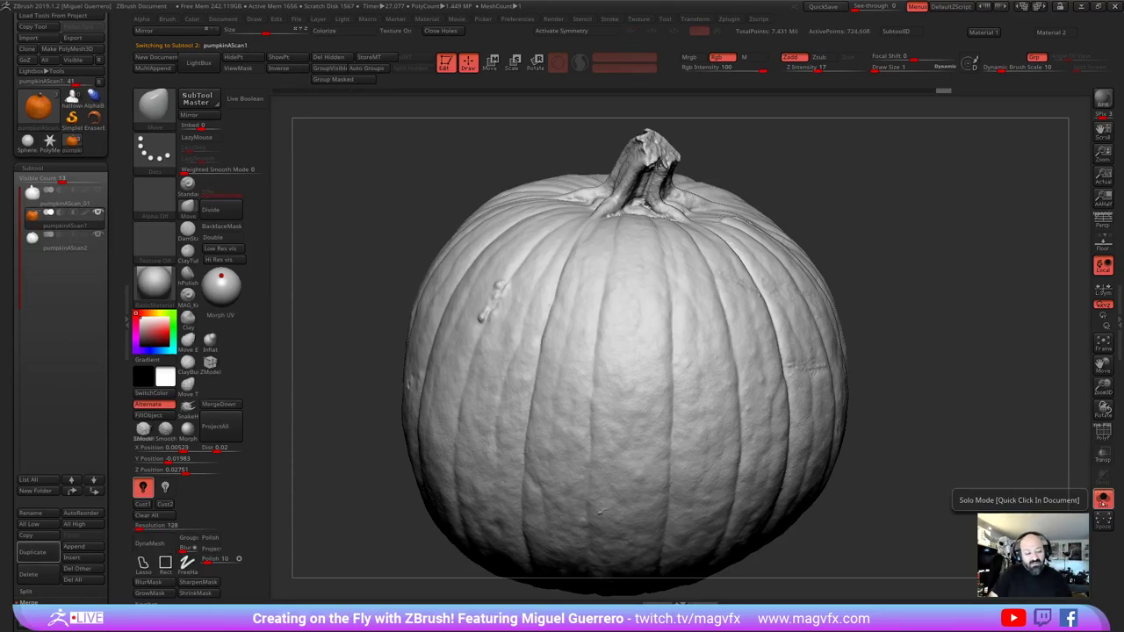
# Alternate between pumpkinAScan1 and pumpkinAScan2 in Solo to compare their surface detail, finishing on pumpkinAScan2
pyautogui.press('Down')
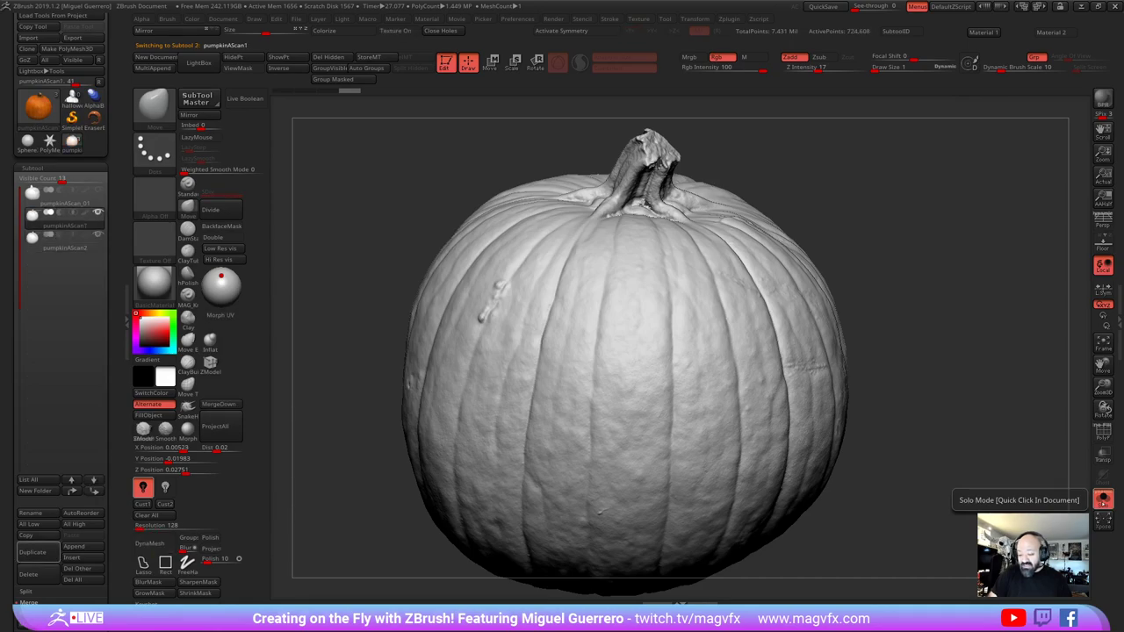
pyautogui.press('Down')
pyautogui.press('Up')
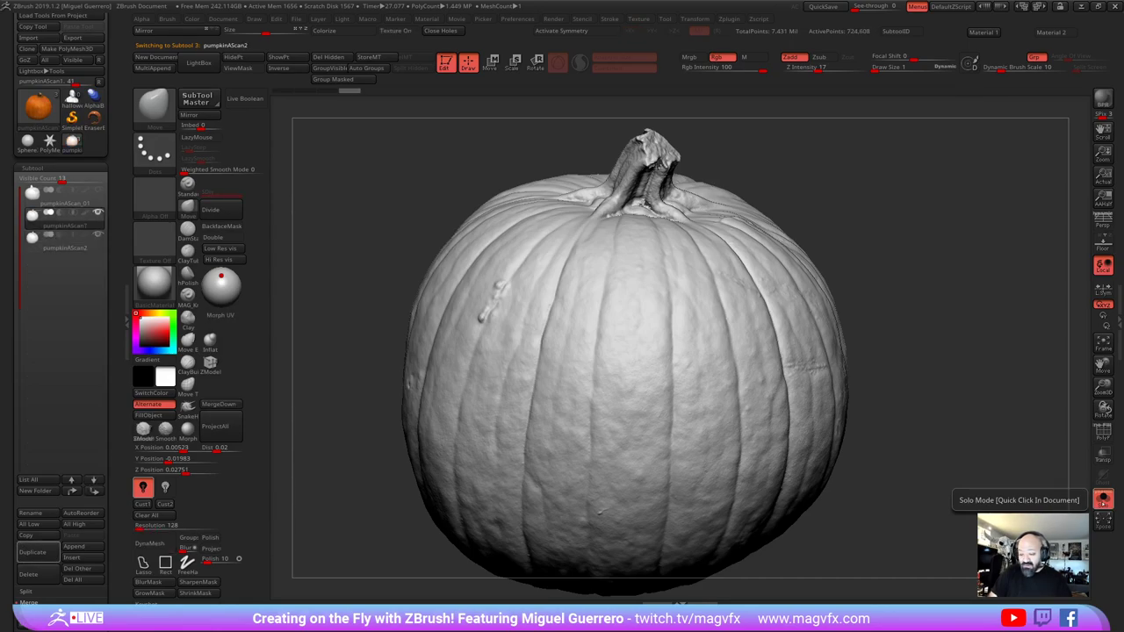
pyautogui.press('Down')
pyautogui.press('Up')
pyautogui.press('Down')
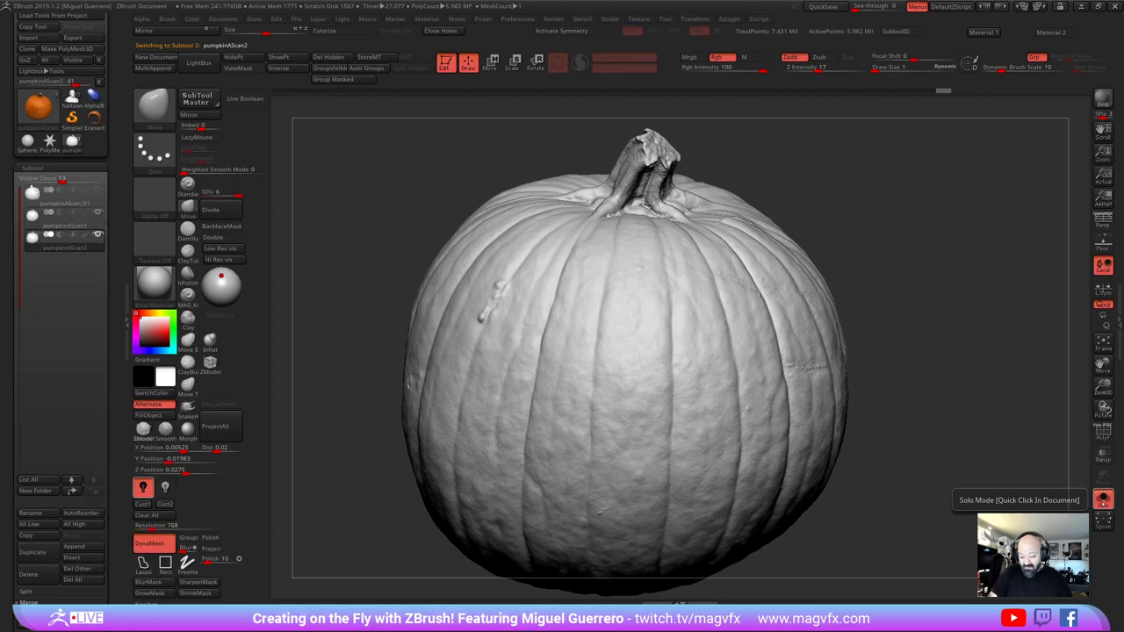
pyautogui.press('Up')
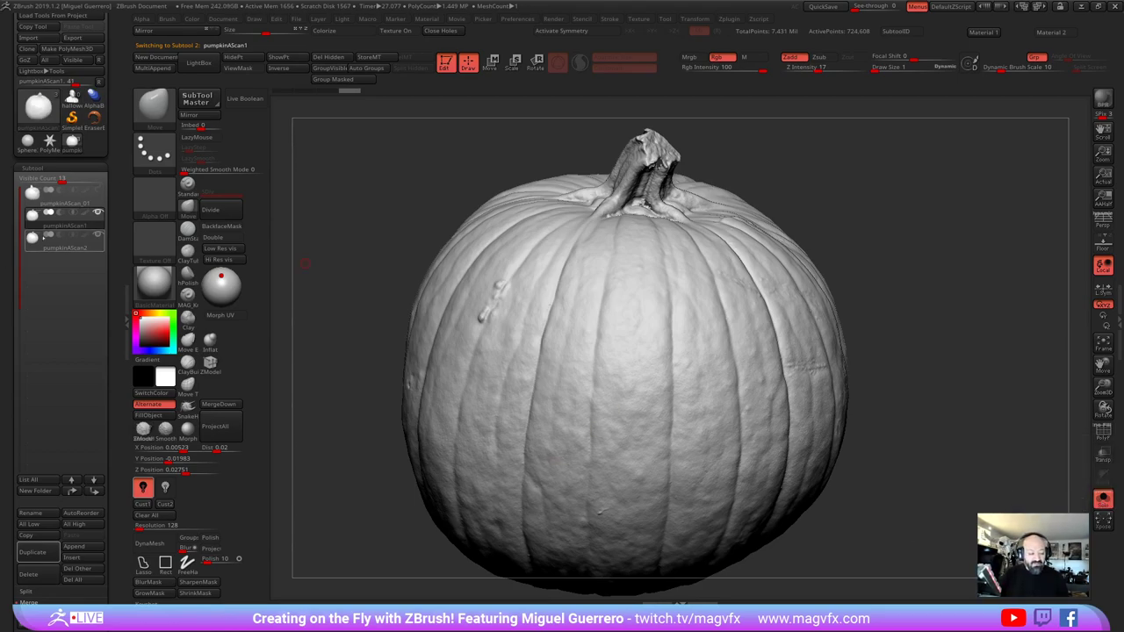
pyautogui.click(80, 240)
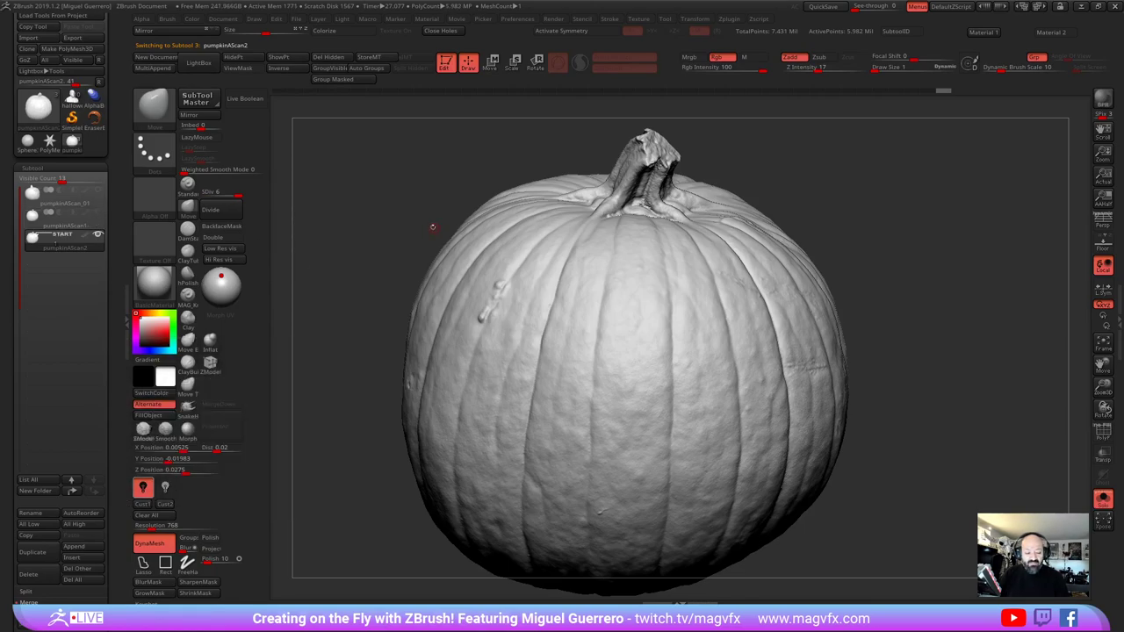
# Examine the whole pumpkinAScan2 mesh, including the dented and wrinkled side of its surface
pyautogui.moveTo(426, 224)
pyautogui.keyDown('alt'); pyautogui.mouseDown(button='right')
pyautogui.moveTo(474, 214)
pyautogui.moveTo(451, 195)
pyautogui.moveTo(484, 212)
pyautogui.mouseUp(button='right'); pyautogui.keyUp('alt')
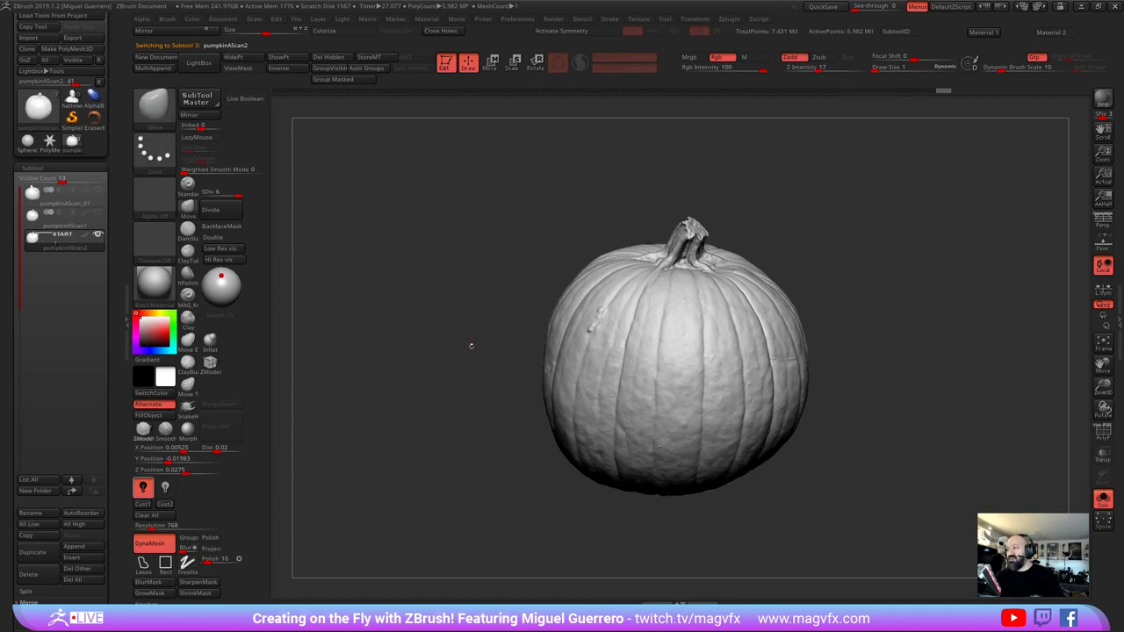
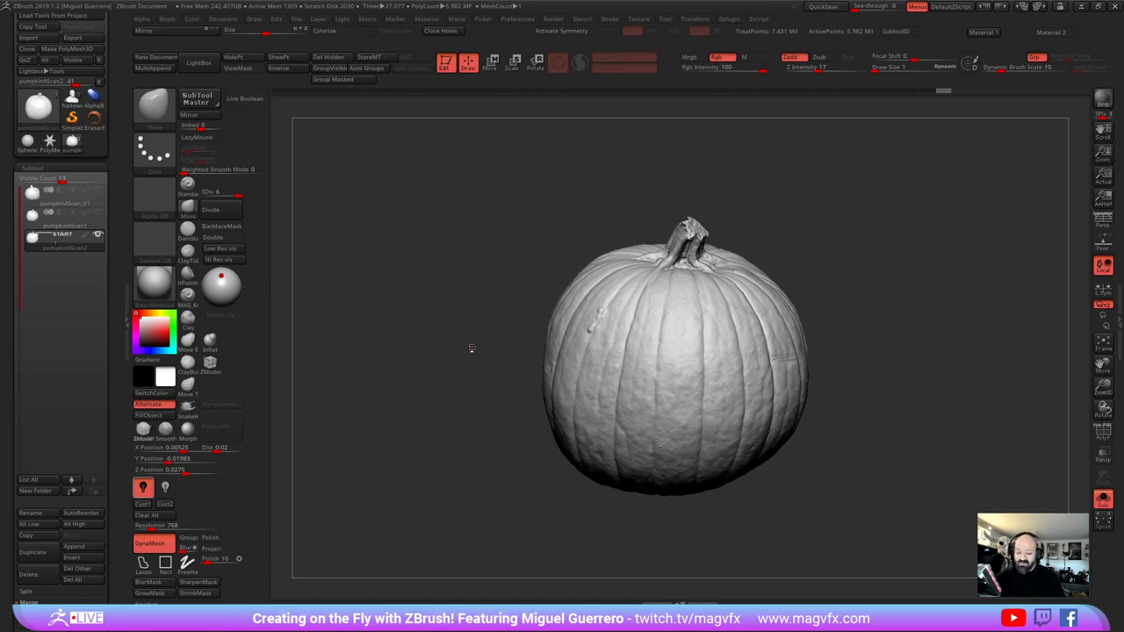
pyautogui.moveTo(471, 348); pyautogui.dragTo(454, 291)
pyautogui.moveTo(418, 360); pyautogui.dragTo(460, 367)
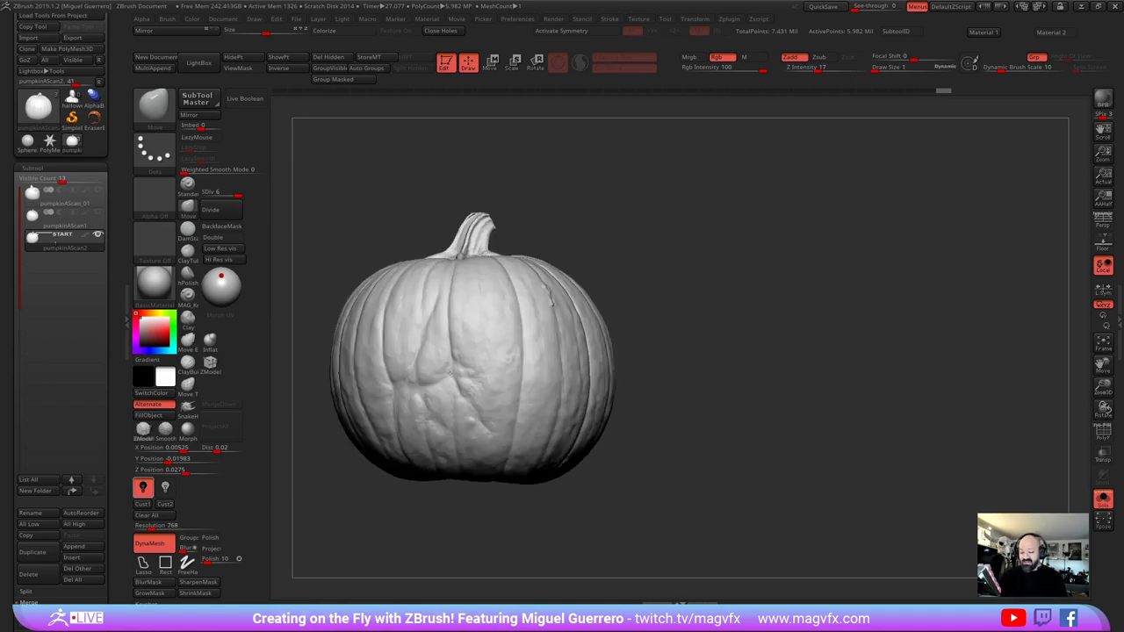
pyautogui.keyDown('alt'); pyautogui.moveTo(373, 287); pyautogui.dragTo(598, 379); pyautogui.keyUp('alt')
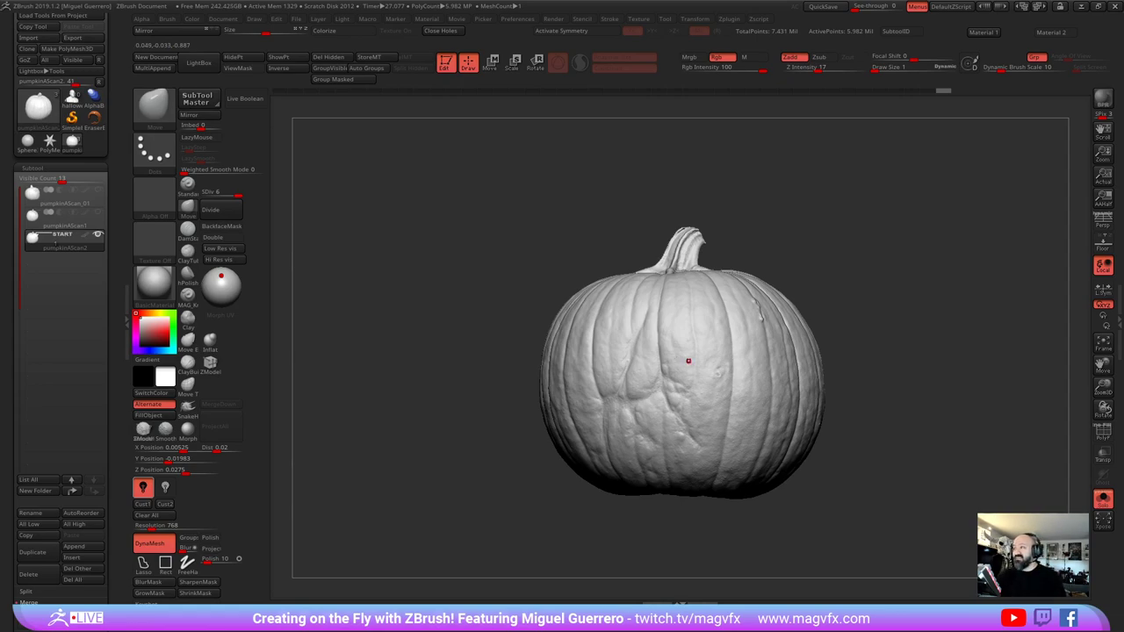
pyautogui.moveTo(479, 346); pyautogui.dragTo(474, 319)
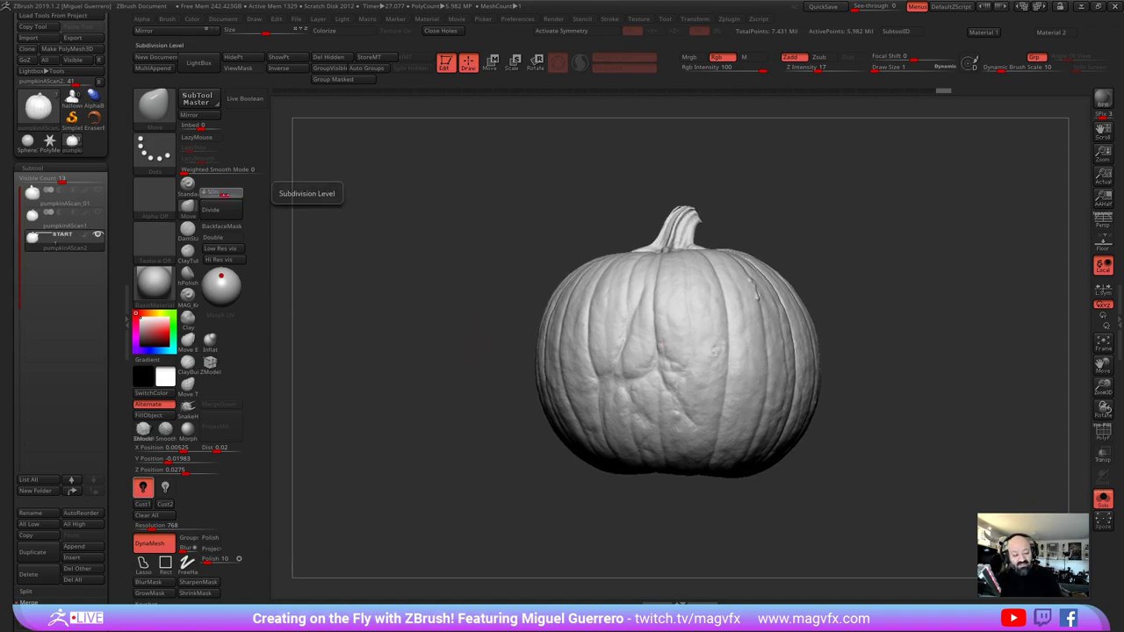
# Lower pumpkinAScan2 to subdivision level 3 and save the tool as pumpkinAScan_02
pyautogui.moveTo(219, 200); pyautogui.dragTo(203, 200)
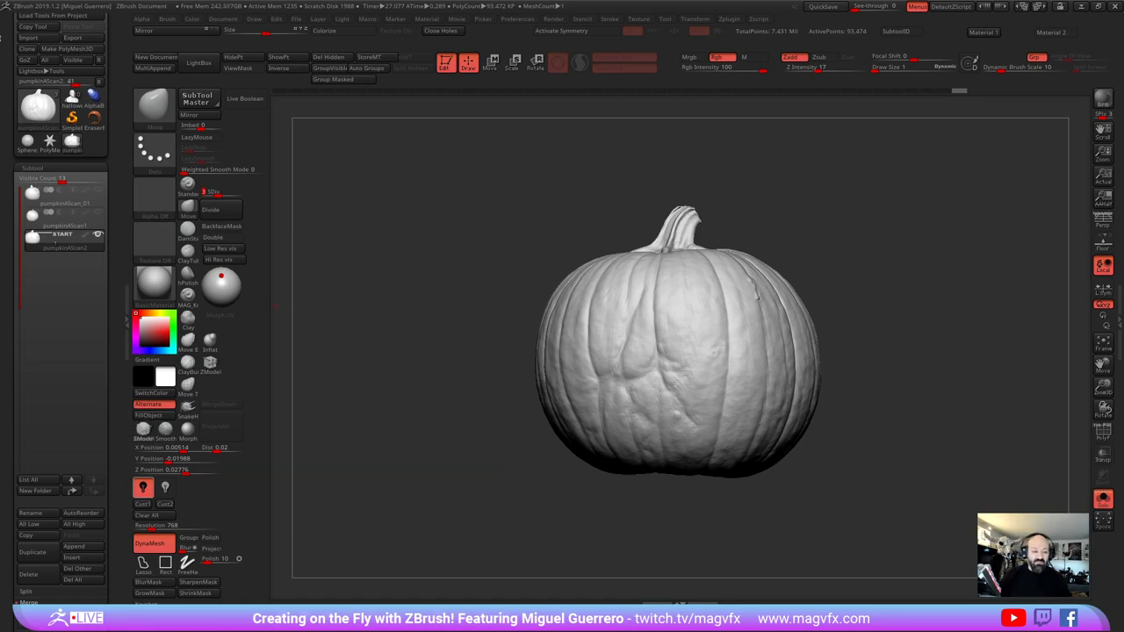
pyautogui.moveTo(109, 57); pyautogui.dragTo(109, 90)
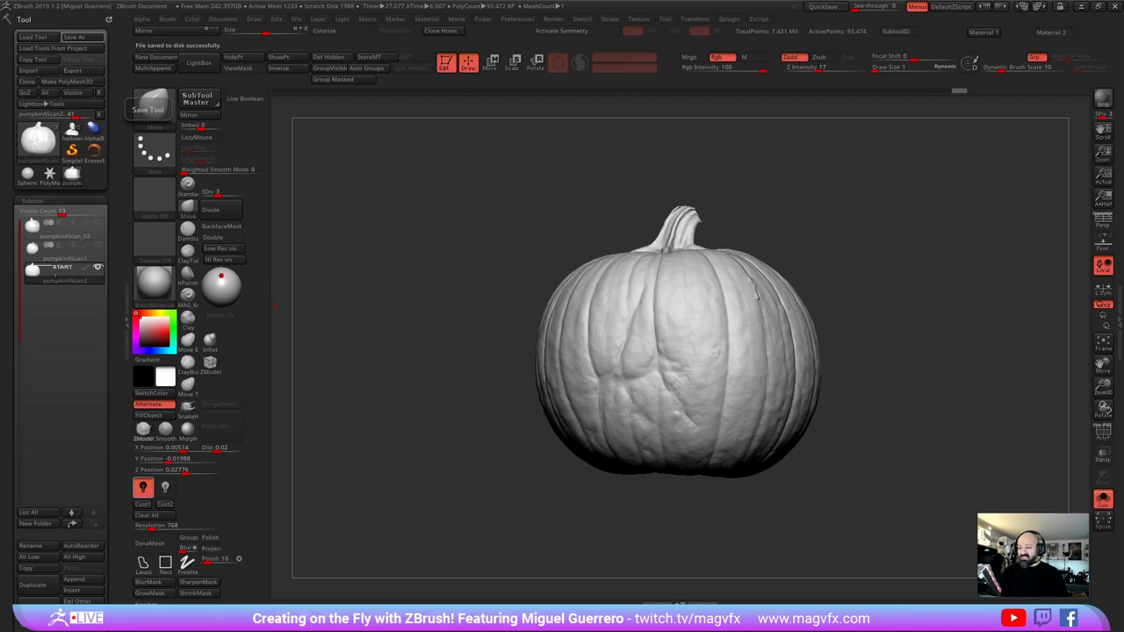
pyautogui.moveTo(369, 308)
pyautogui.mouseDown()
pyautogui.moveTo(453, 308)
pyautogui.moveTo(438, 309)
pyautogui.mouseUp()
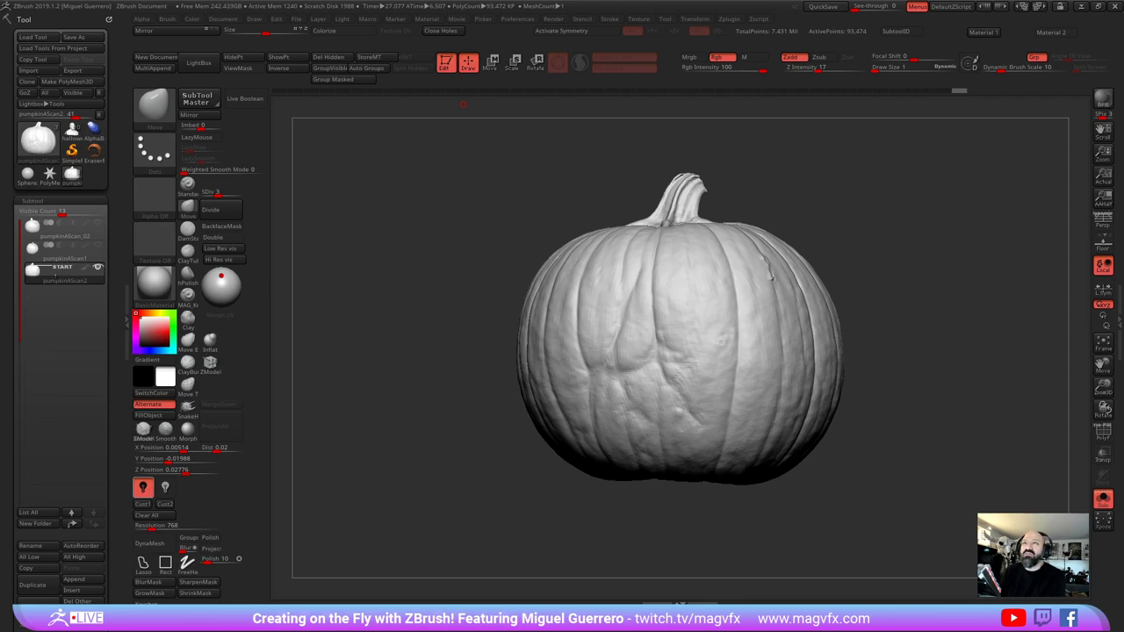
# Switch to the pumpkin and skull reference board, enlarge its window over most of the viewport, and frame the images
pyautogui.moveTo(546, 0); pyautogui.dragTo(427, 134, button='right')
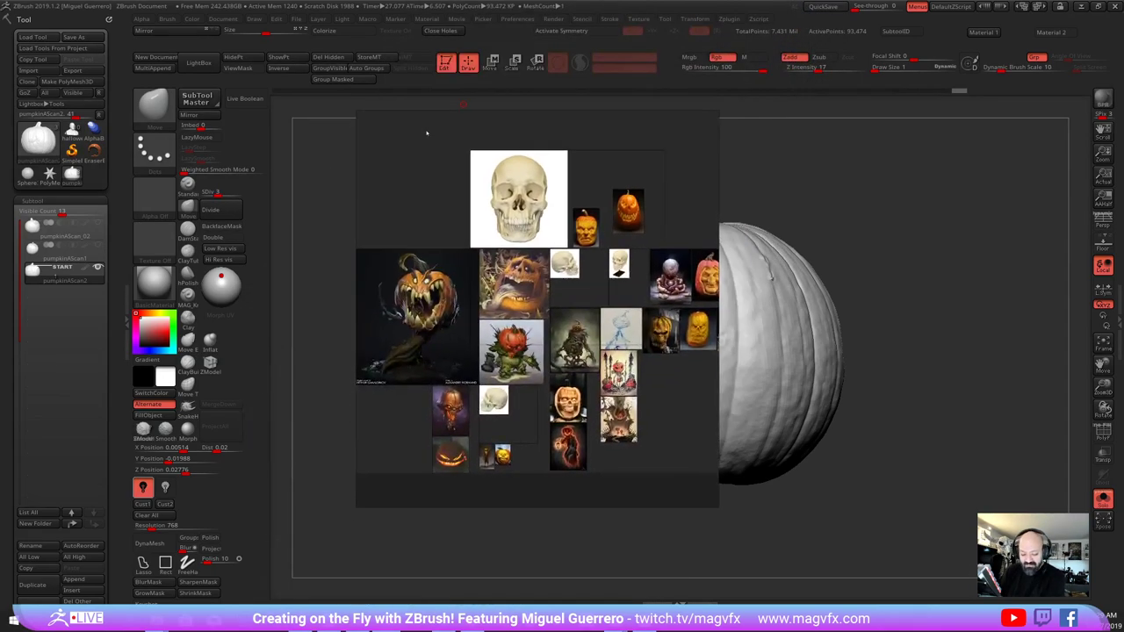
pyautogui.moveTo(718, 181); pyautogui.dragTo(1082, 181)
pyautogui.moveTo(717, 226); pyautogui.dragTo(842, 267, button='middle')
pyautogui.scroll(2, 831, 263)
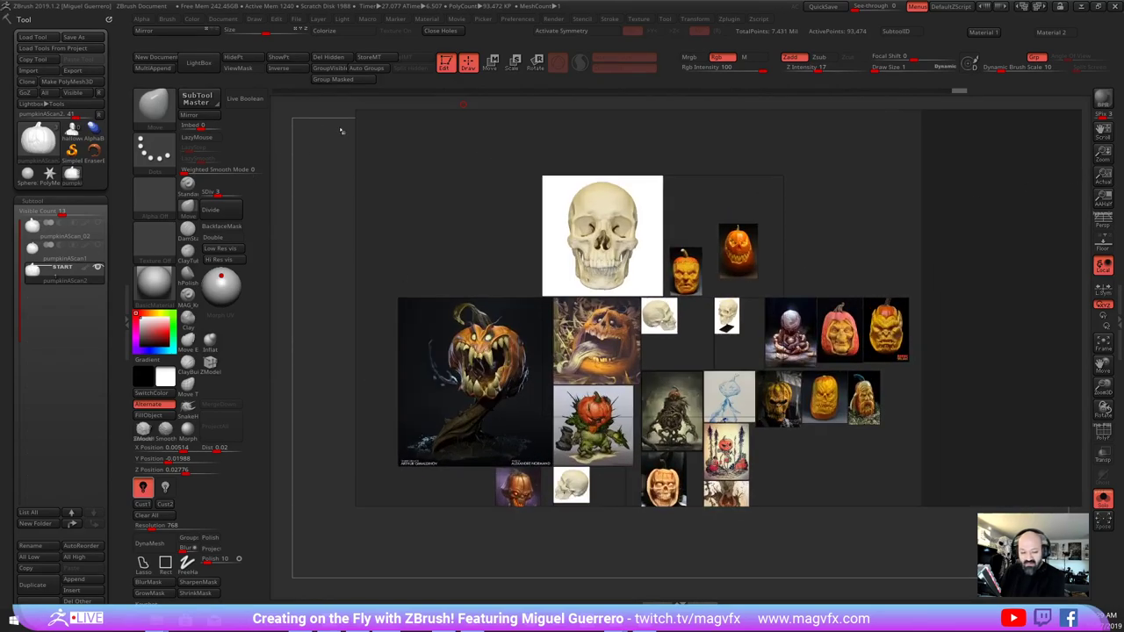
pyautogui.moveTo(356, 111); pyautogui.dragTo(84, 12)
pyautogui.moveTo(351, 237); pyautogui.dragTo(528, 223, button='middle')
pyautogui.scroll(3, 456, 310)
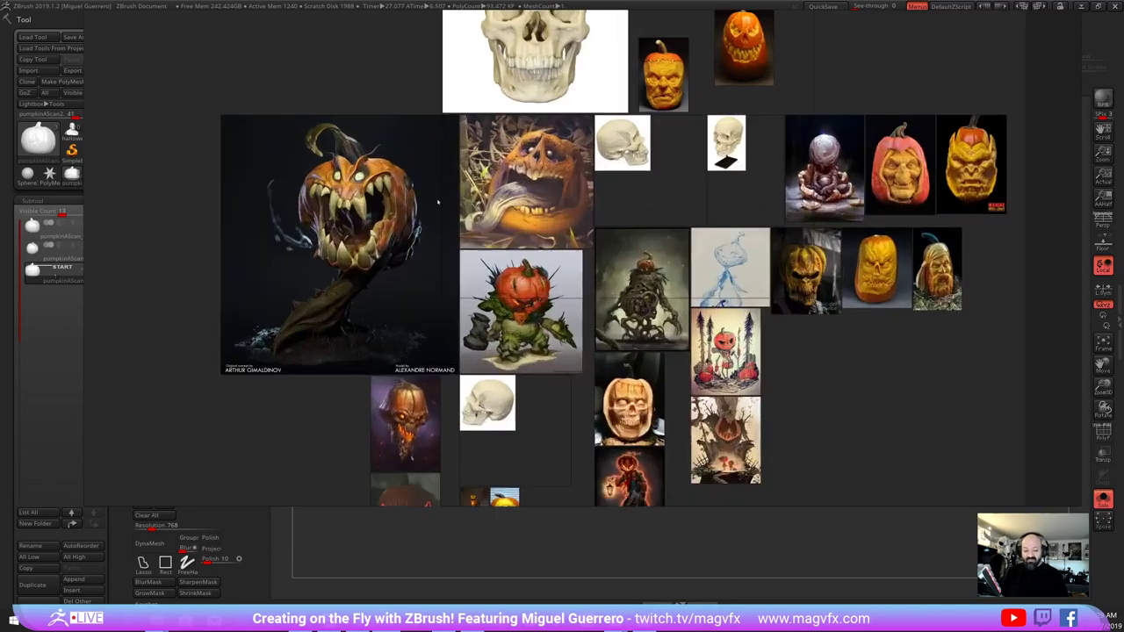
# Examine the pumpkin-headed creature concepts on the reference board, including the root monster and the green hammer-wielding character
pyautogui.moveTo(381, 206); pyautogui.dragTo(369, 181, button='middle')
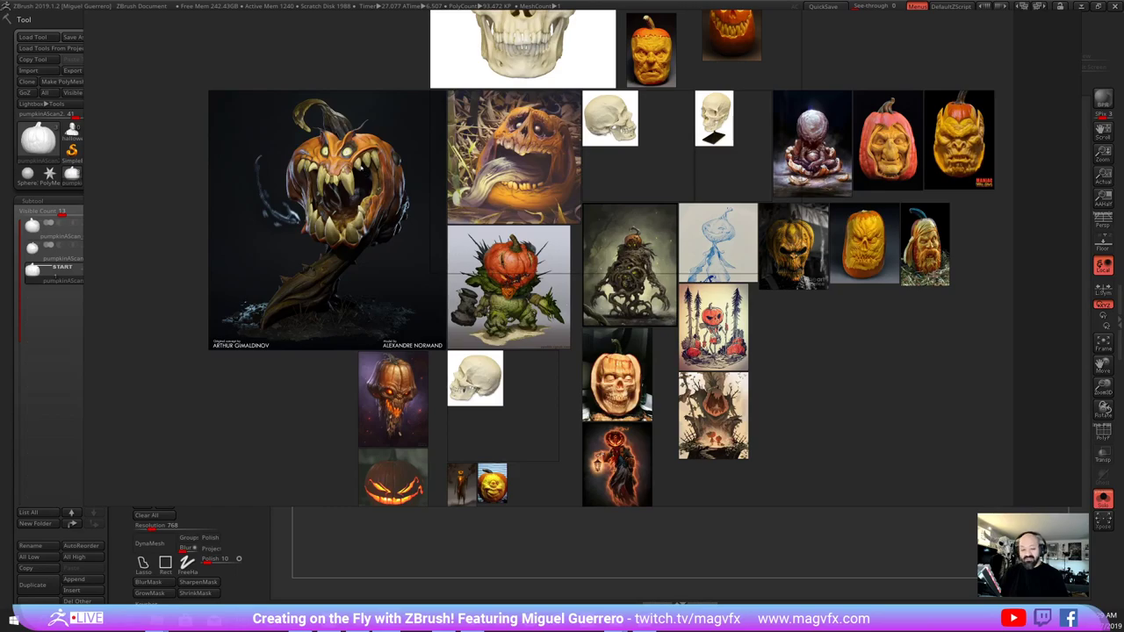
pyautogui.moveTo(364, 177); pyautogui.dragTo(315, 202, button='middle')
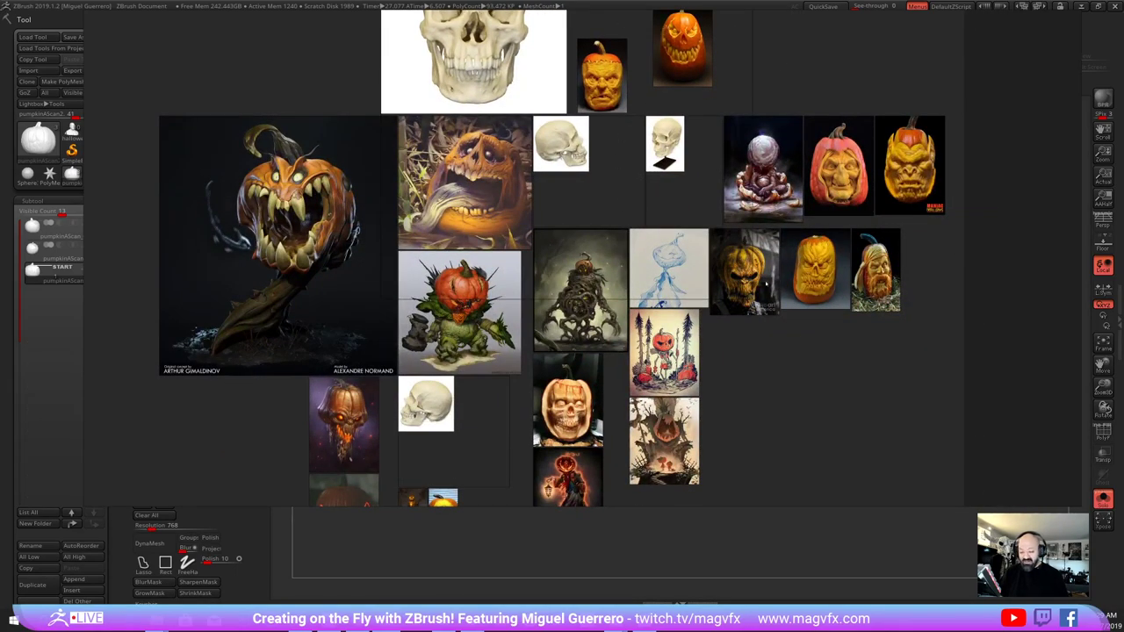
pyautogui.scroll(3, 684, 270)
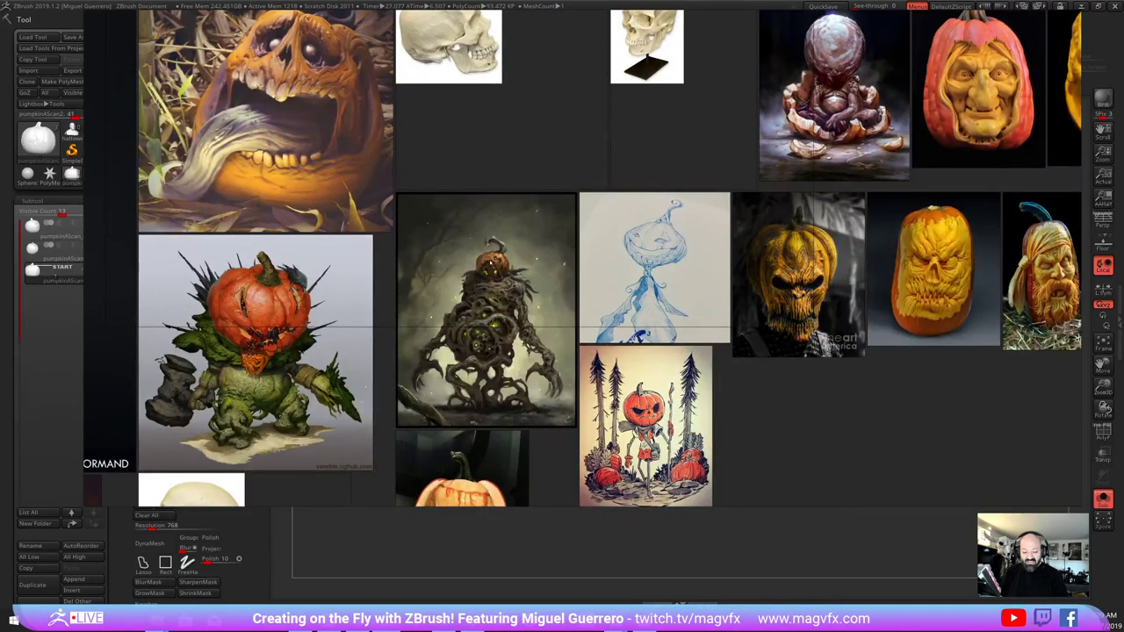
pyautogui.scroll(4, 478, 255)
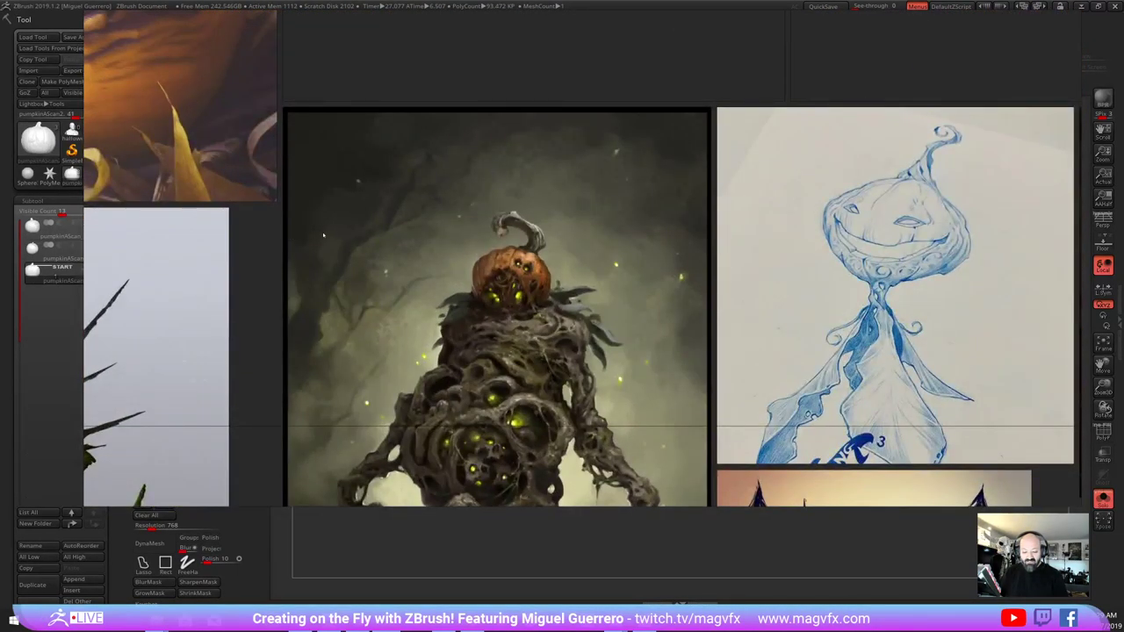
pyautogui.moveTo(323, 236); pyautogui.dragTo(365, 207, button='middle')
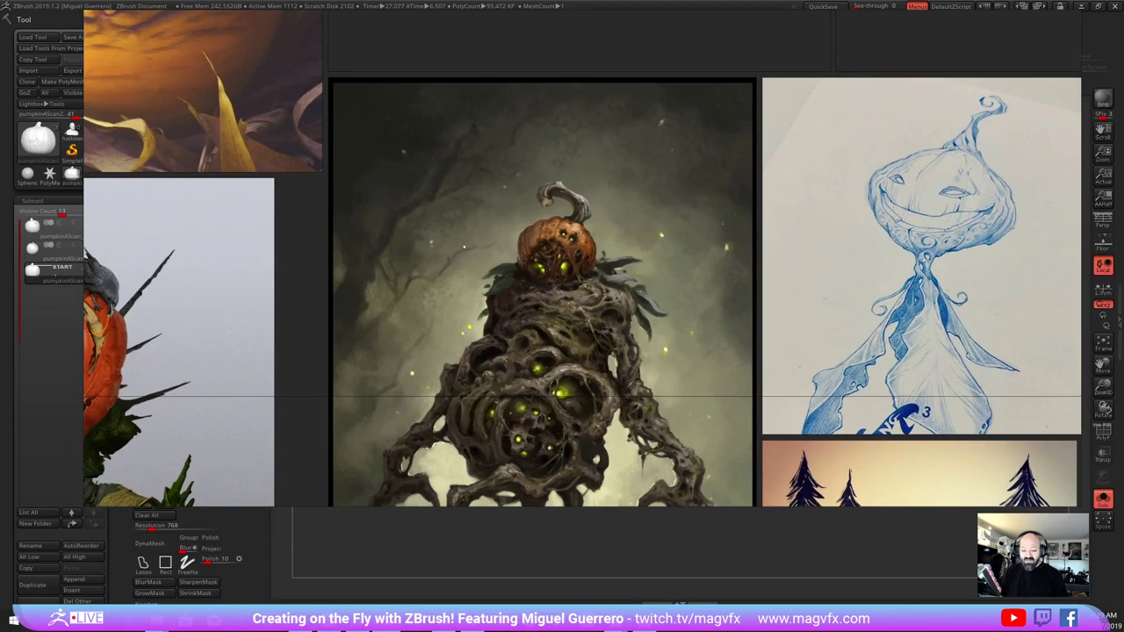
pyautogui.moveTo(464, 247); pyautogui.dragTo(811, 160, button='middle')
pyautogui.moveTo(299, 263); pyautogui.dragTo(349, 184, button='middle')
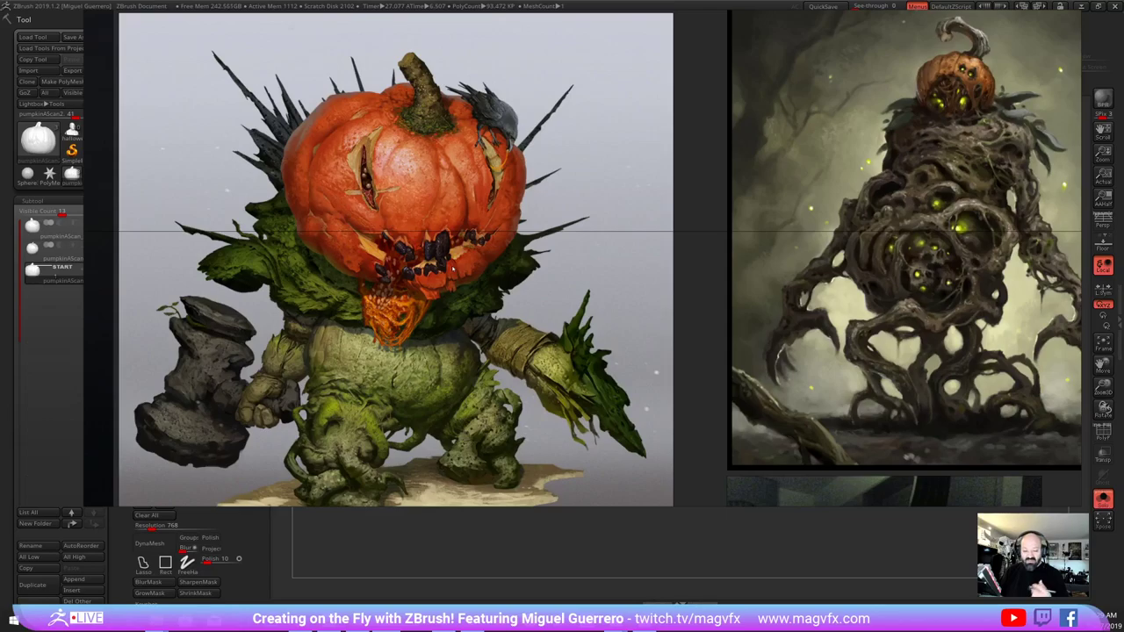
# Review the skull-carved pumpkin and glowing jack-o'-lantern references, and move the dark pumpkin-headed figure image away from the one-eyed pumpkin
pyautogui.scroll(-4, 431, 83)
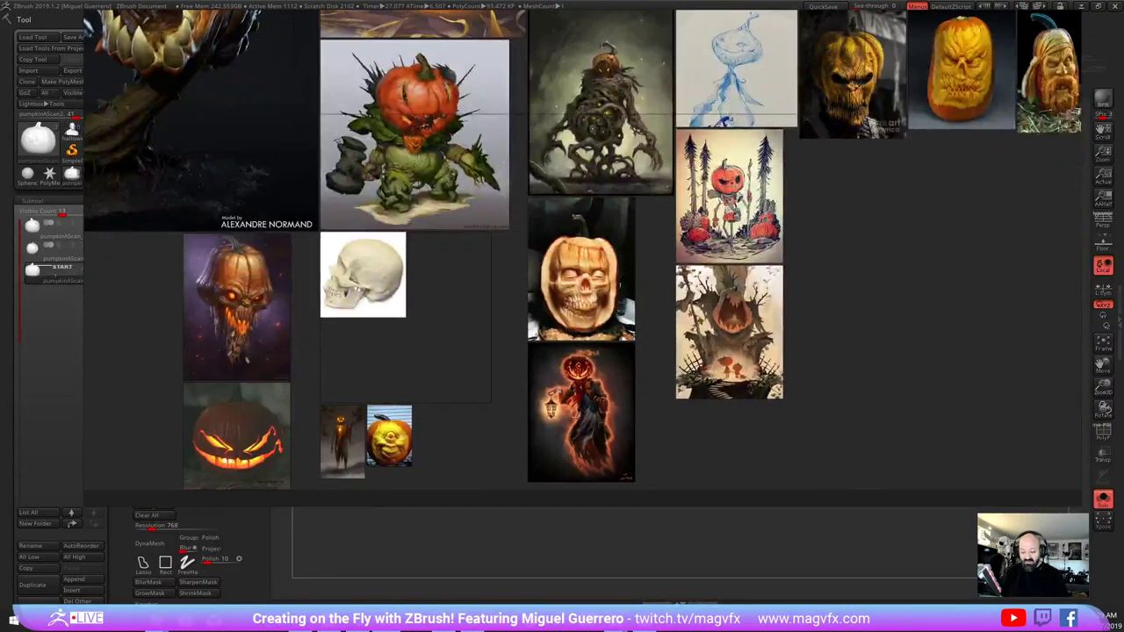
pyautogui.scroll(2, 611, 374)
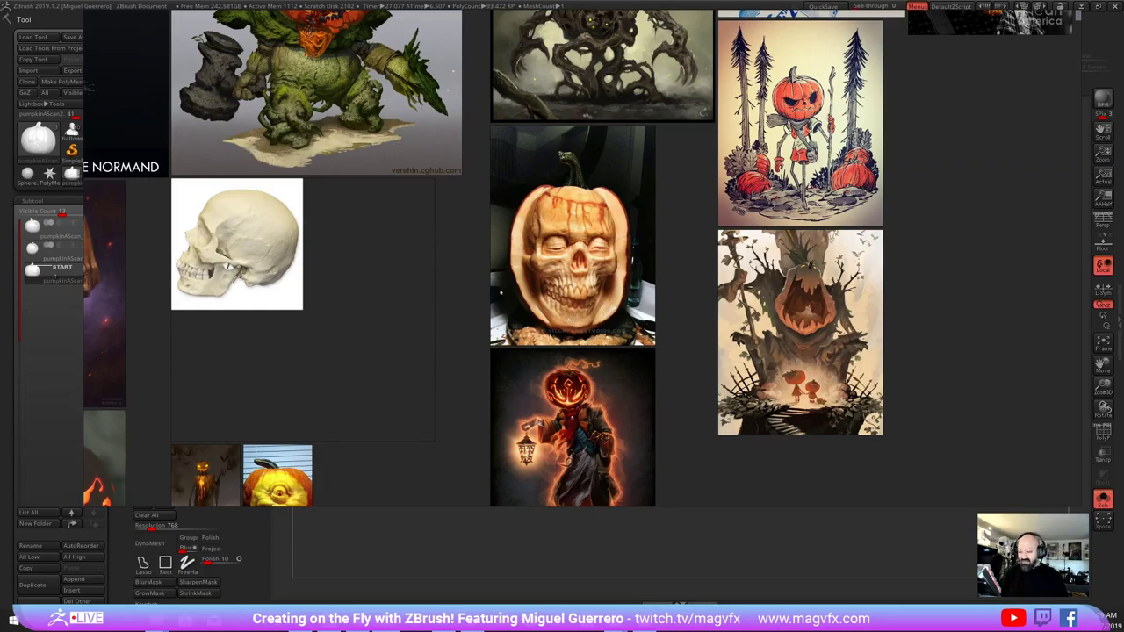
pyautogui.moveTo(552, 169); pyautogui.dragTo(609, 31, button='middle')
pyautogui.moveTo(394, 193); pyautogui.dragTo(667, 51, button='middle')
pyautogui.scroll(5, 629, 173)
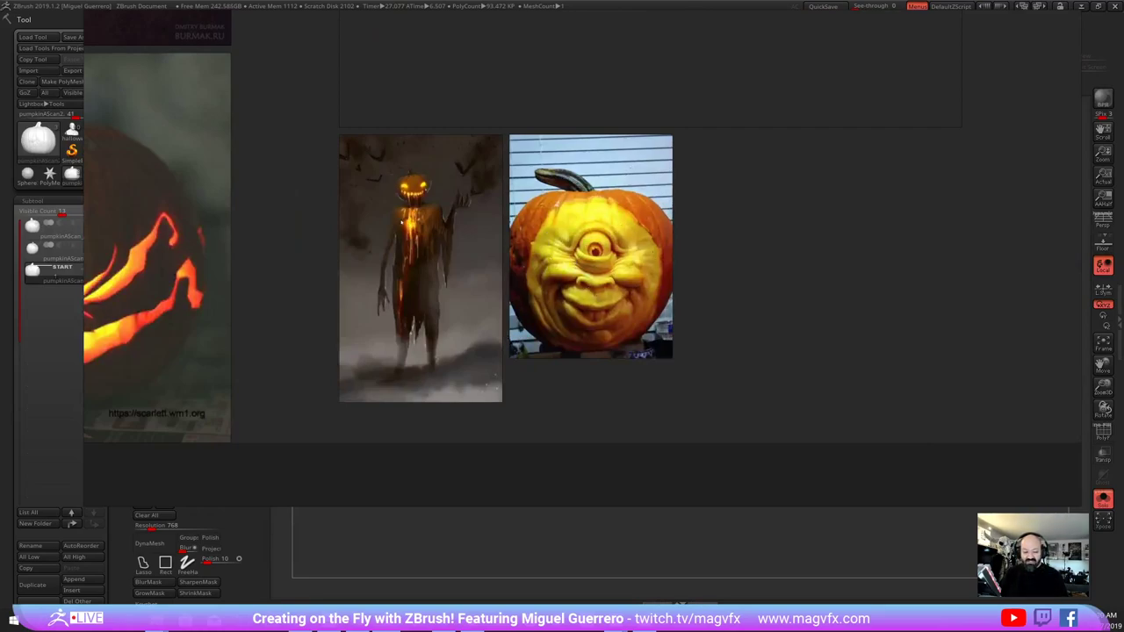
pyautogui.moveTo(351, 231)
pyautogui.mouseDown()
pyautogui.moveTo(594, 235)
pyautogui.moveTo(295, 228)
pyautogui.moveTo(339, 215)
pyautogui.mouseUp()
pyautogui.moveTo(286, 196); pyautogui.dragTo(604, 206, button='middle')
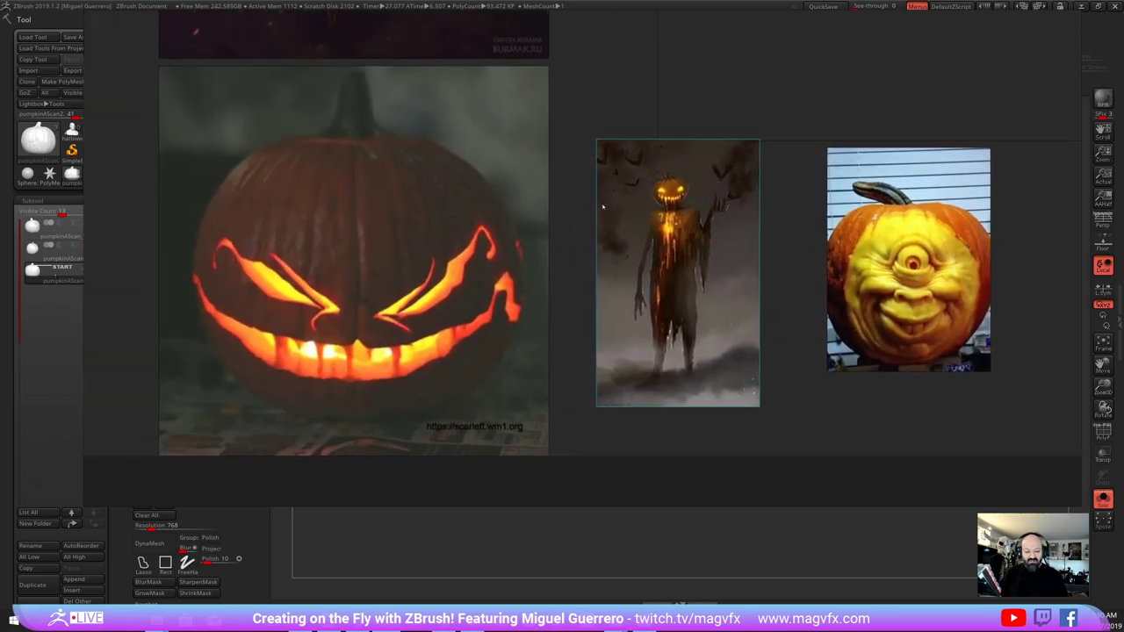
# Examine the purple skull-faced pumpkin painting and the large fanged pumpkin model on the reference board
pyautogui.scroll(-4, 605, 209)
pyautogui.moveTo(643, 98); pyautogui.dragTo(507, 219, button='middle')
pyautogui.moveTo(295, 119); pyautogui.dragTo(471, 256, button='middle')
pyautogui.scroll(2, 471, 257)
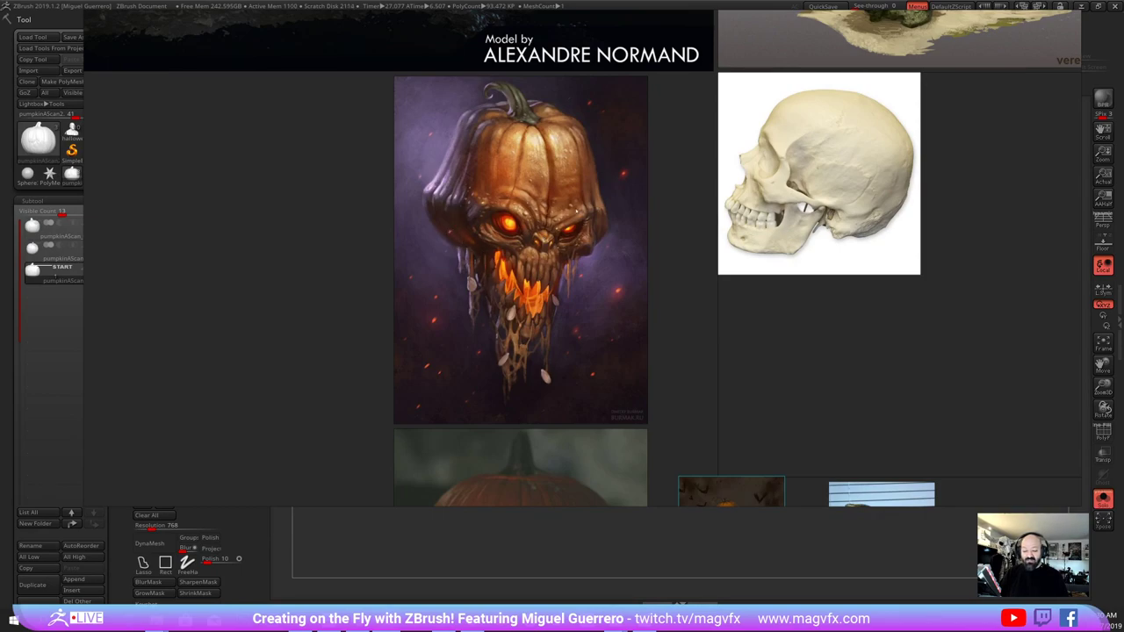
pyautogui.scroll(-4, 576, 211)
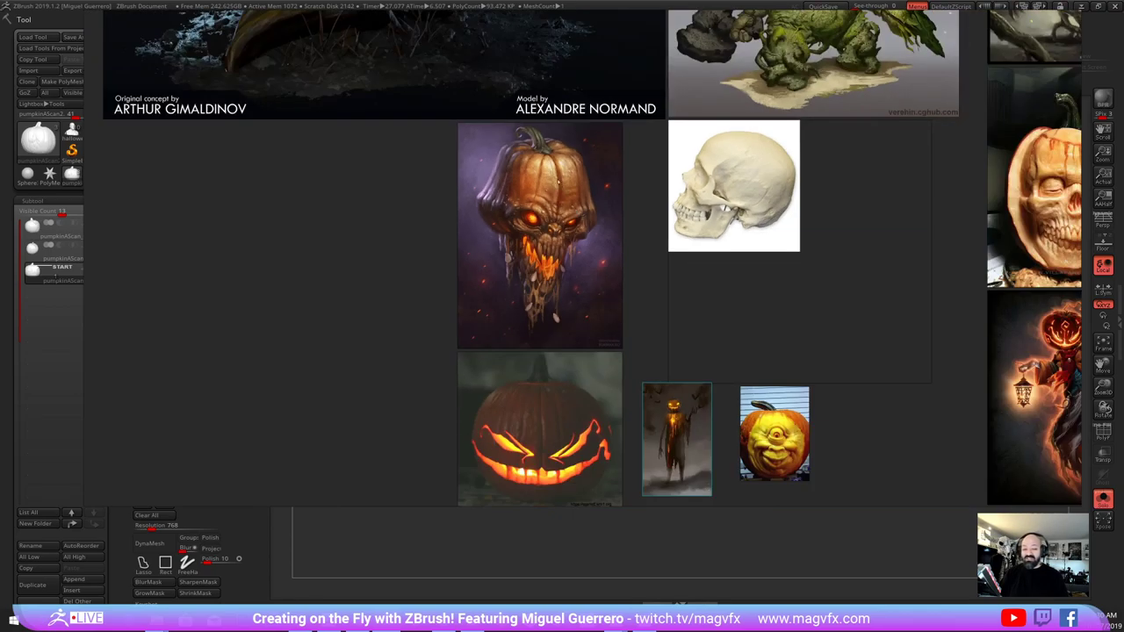
pyautogui.moveTo(509, 133); pyautogui.dragTo(446, 436, button='middle')
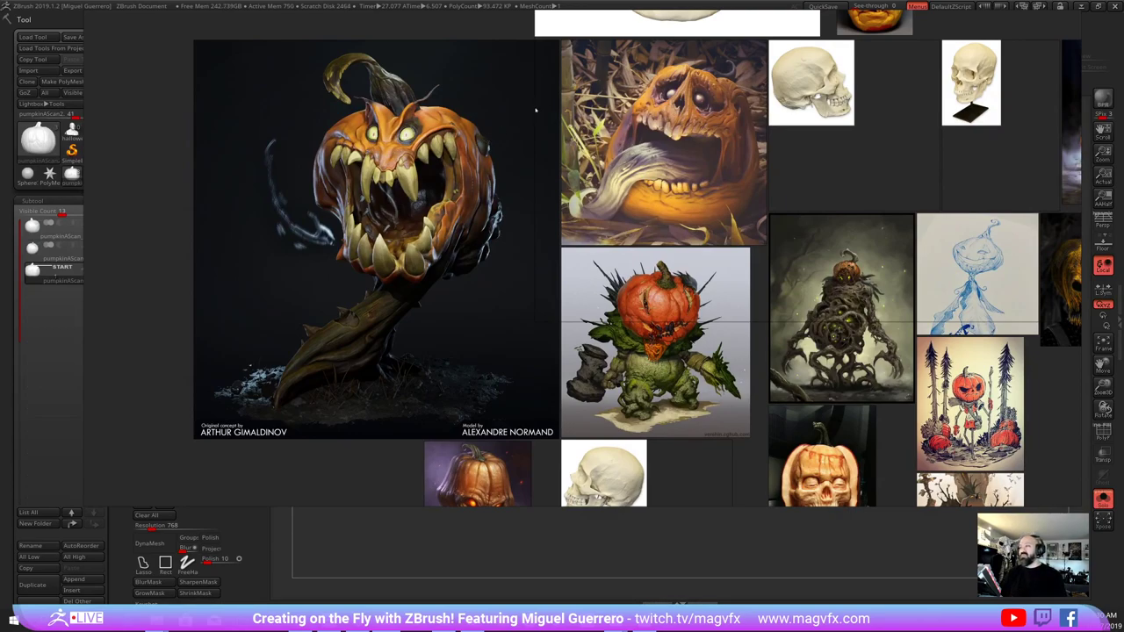
# Review the reference board's seated pumpkin-shell figure and the carved pumpkin face photos beside it
pyautogui.moveTo(537, 108); pyautogui.dragTo(479, 100, button='middle')
pyautogui.scroll(-3, 479, 99)
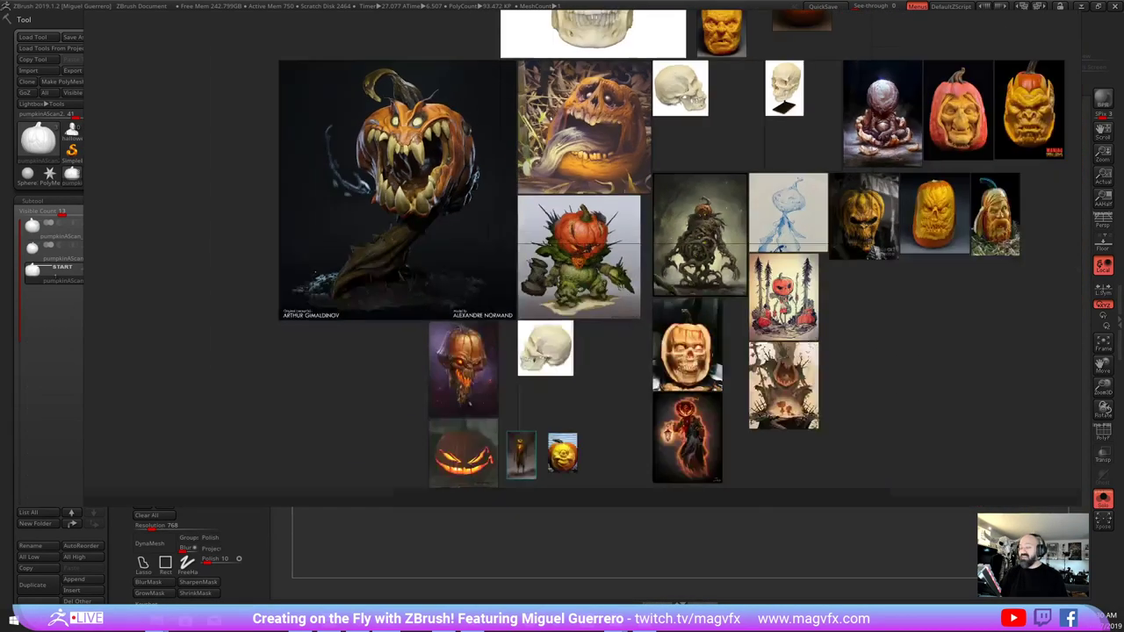
pyautogui.moveTo(553, 208); pyautogui.dragTo(378, 238, button='middle')
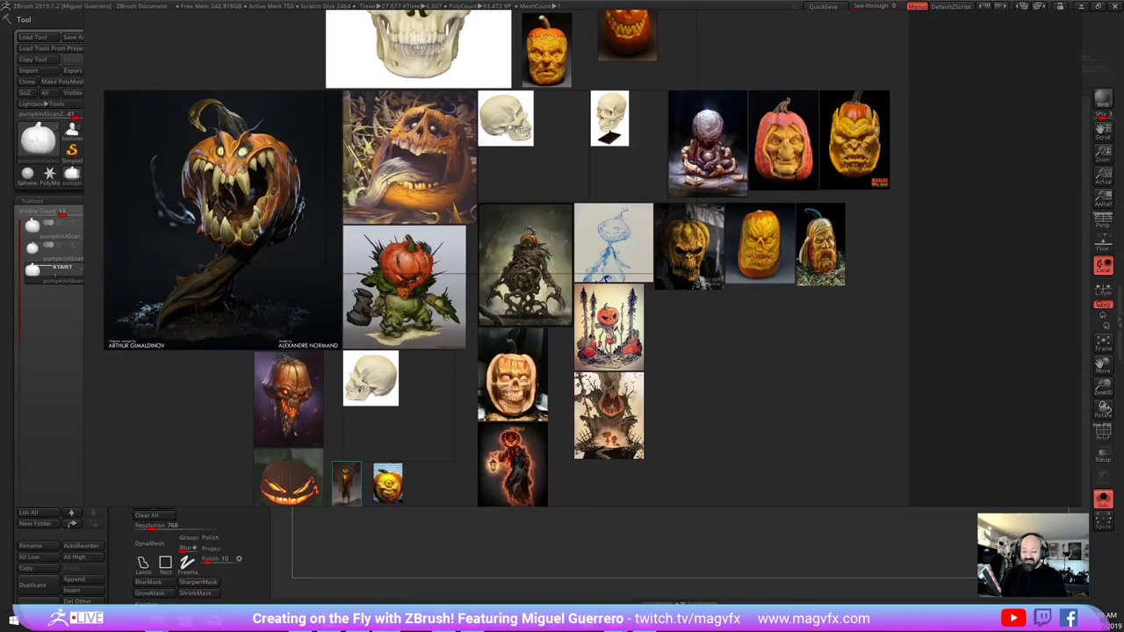
pyautogui.scroll(5, 712, 126)
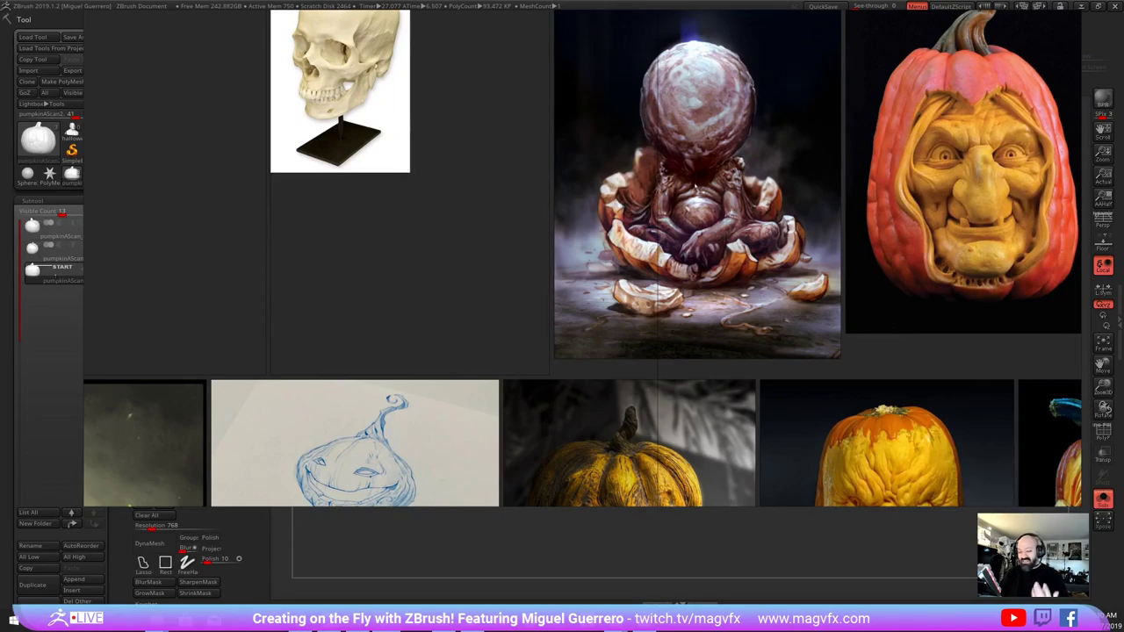
pyautogui.scroll(-4, 694, 201)
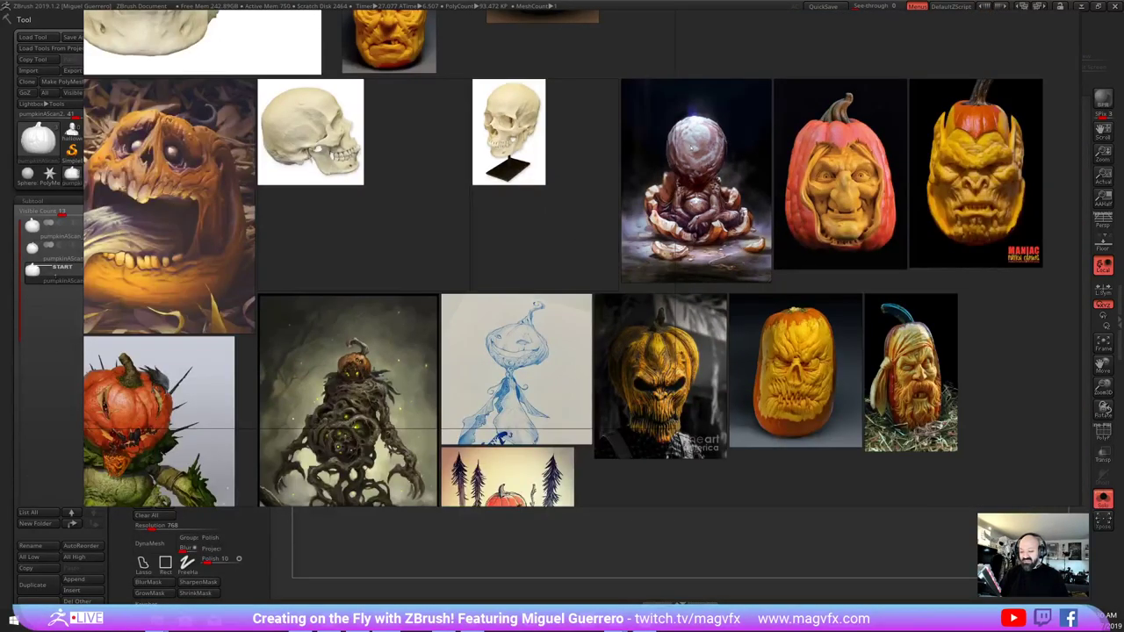
# Examine the blue pumpkin-figure sketch and the dark skull-faced pumpkin mask, and look over the whole reference board
pyautogui.moveTo(525, 349); pyautogui.dragTo(596, 283, button='middle')
pyautogui.scroll(3, 595, 283)
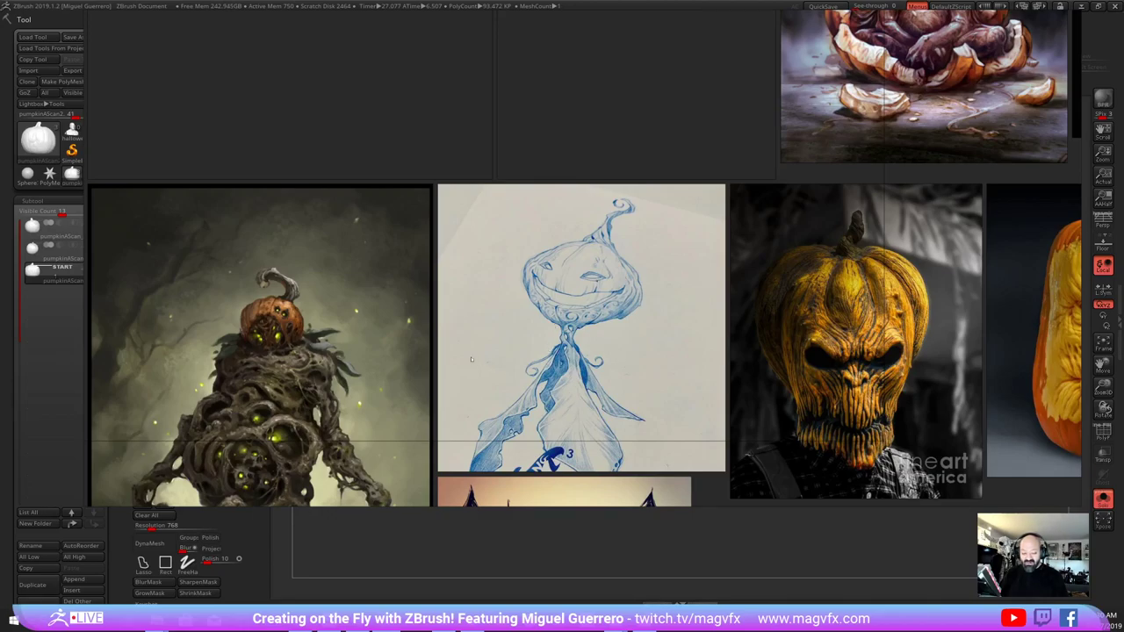
pyautogui.scroll(-2, 471, 359)
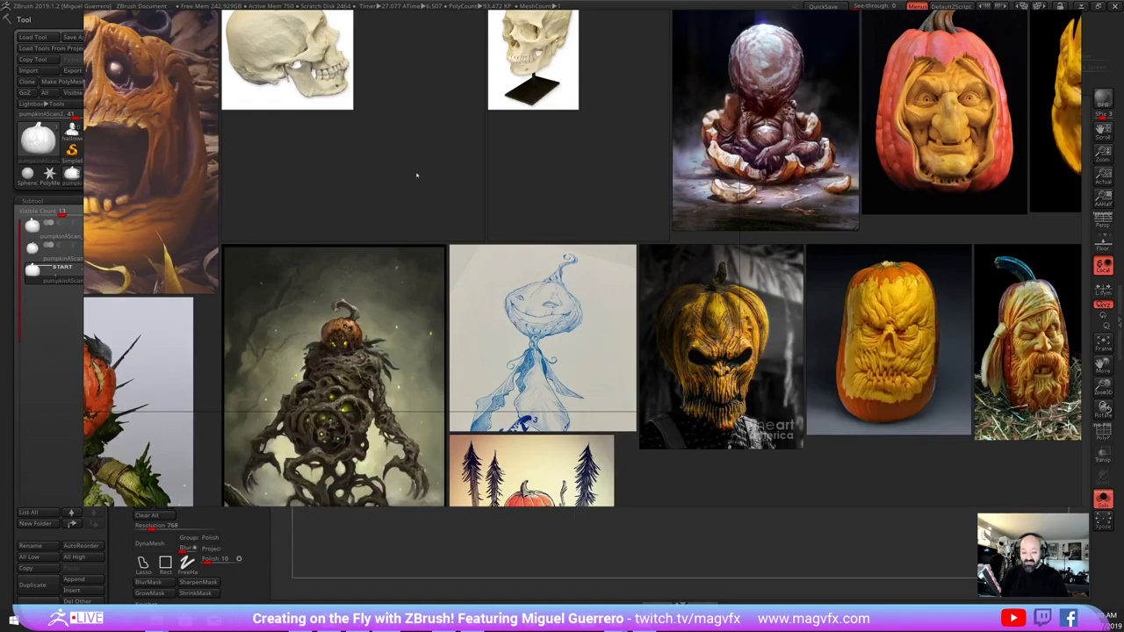
pyautogui.scroll(-3, 417, 176)
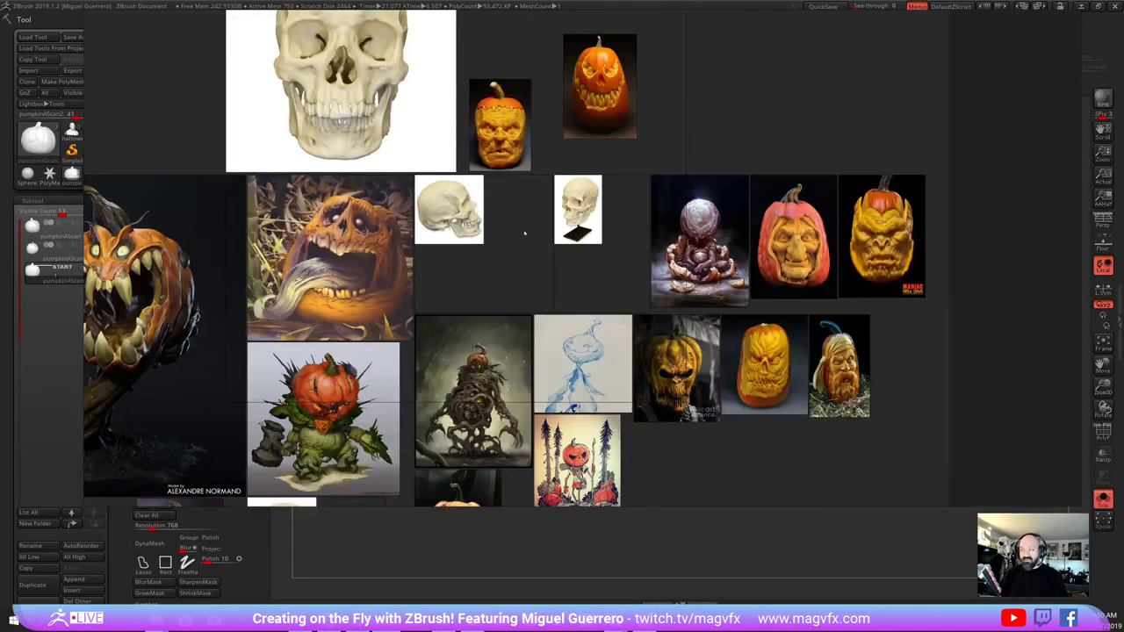
pyautogui.scroll(-2, 524, 232)
pyautogui.moveTo(552, 285); pyautogui.dragTo(559, 159, button='middle')
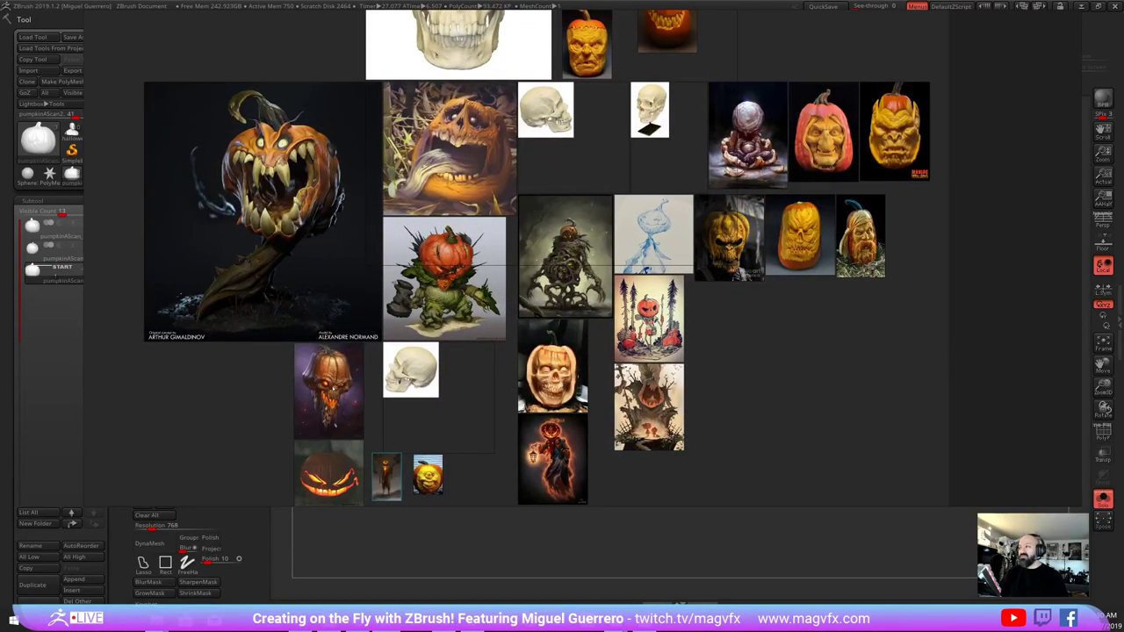
pyautogui.scroll(-2, 525, 396)
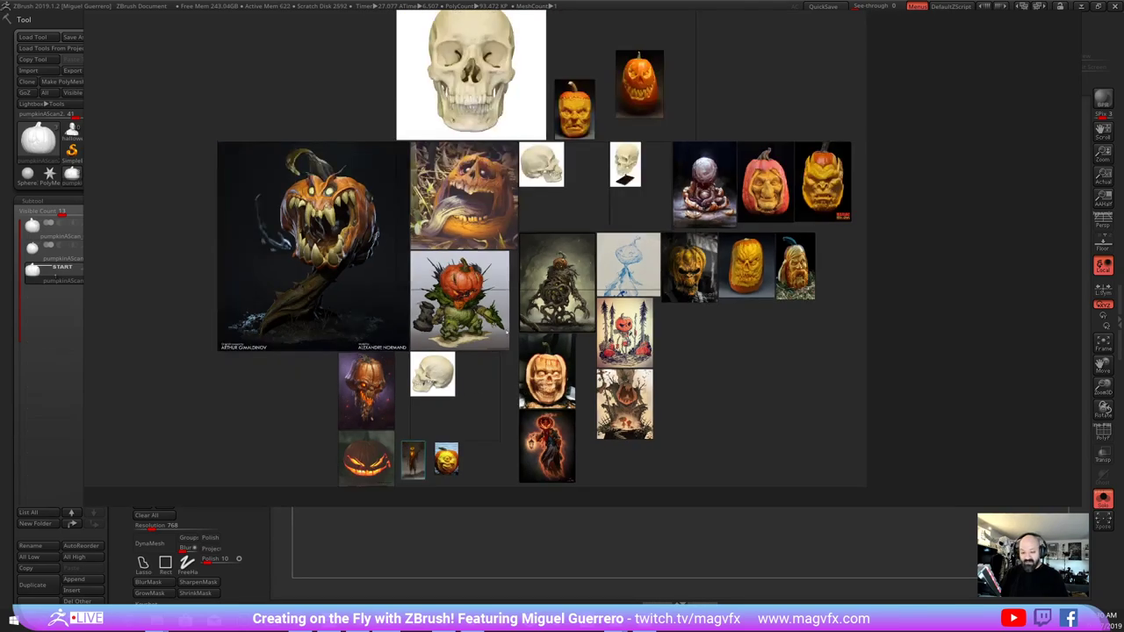
pyautogui.moveTo(507, 331); pyautogui.dragTo(513, 349, button='middle')
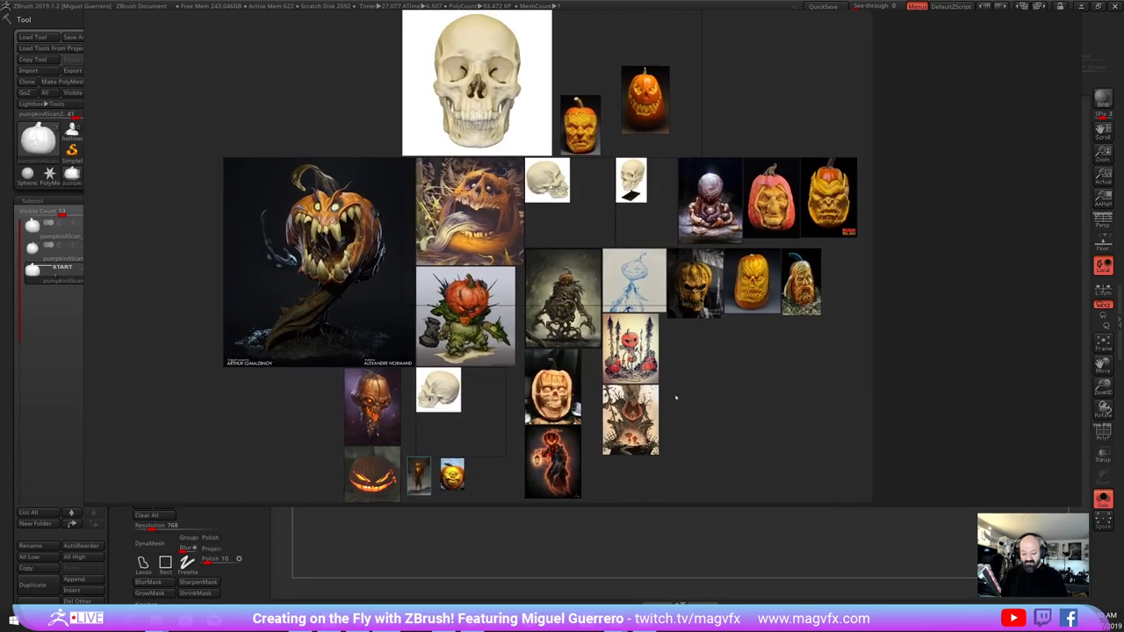
# Examine the glowing lantern-bearing pumpkin figure and the gaping tree-pumpkin painting, including the red pumpkin-headed character above it
pyautogui.scroll(8, 558, 459)
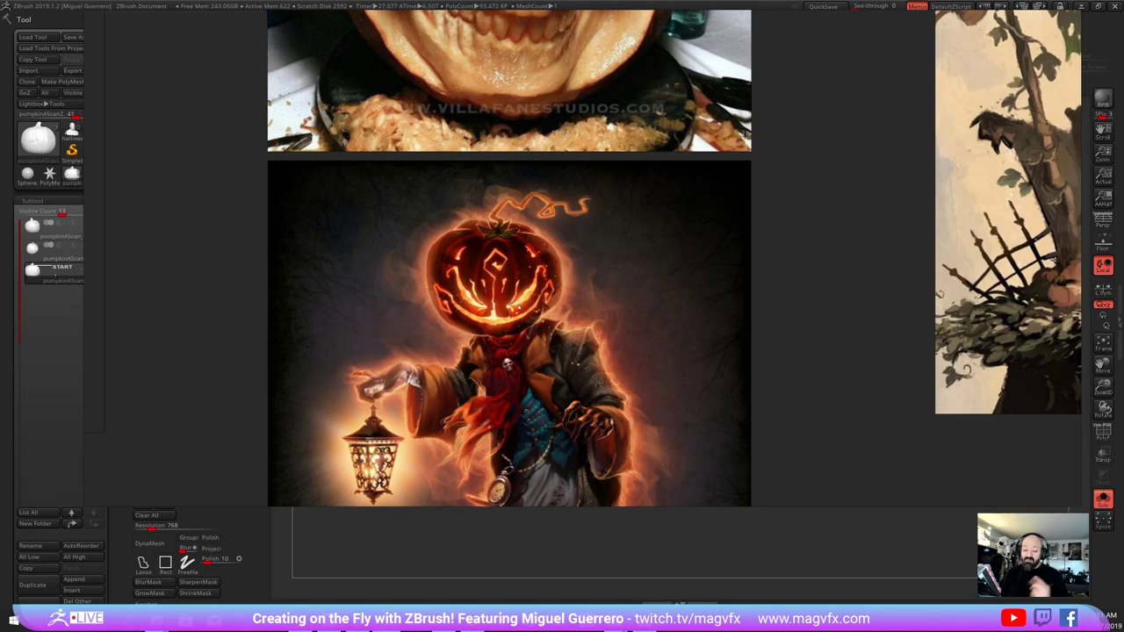
pyautogui.scroll(-5, 518, 307)
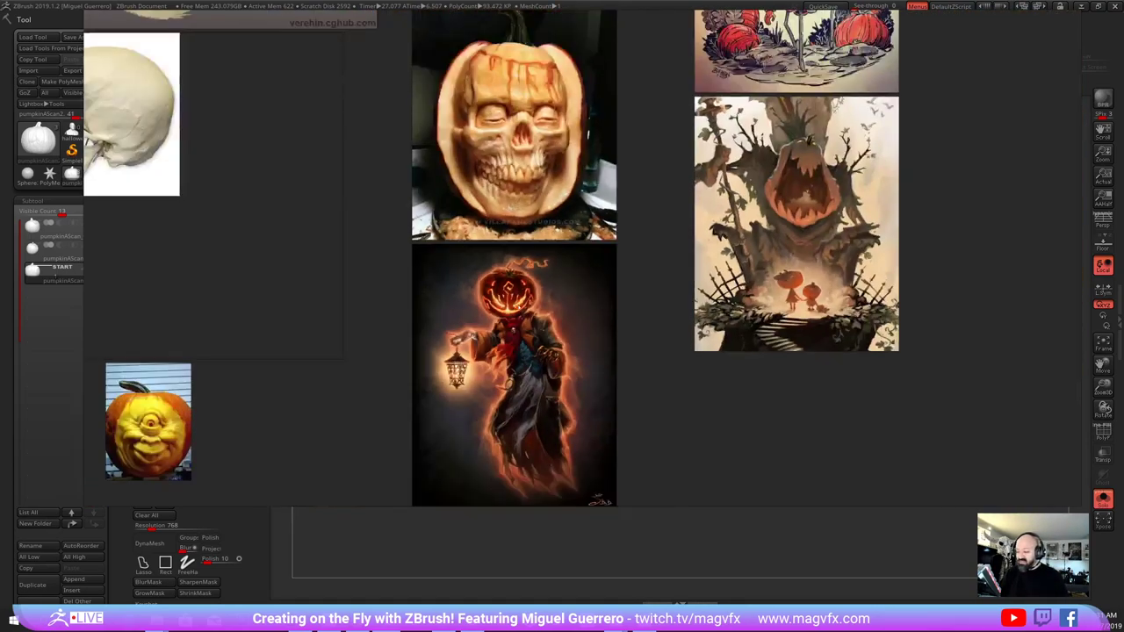
pyautogui.moveTo(769, 180); pyautogui.dragTo(528, 258, button='middle')
pyautogui.scroll(3, 517, 217)
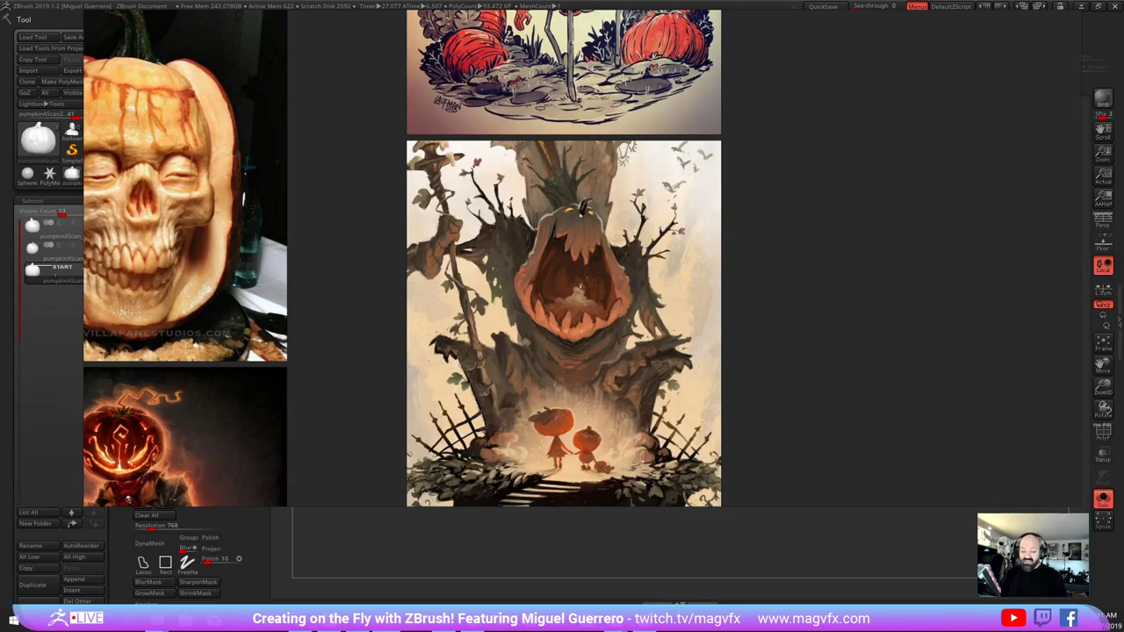
pyautogui.moveTo(580, 181)
pyautogui.mouseDown(button='middle')
pyautogui.moveTo(604, 253)
pyautogui.moveTo(611, 345)
pyautogui.mouseUp(button='middle')
pyautogui.moveTo(567, 153)
pyautogui.mouseDown(button='middle')
pyautogui.moveTo(569, 290)
pyautogui.moveTo(501, 416)
pyautogui.mouseUp(button='middle')
pyautogui.scroll(-4, 568, 275)
pyautogui.moveTo(730, 259); pyautogui.dragTo(603, 300, button='middle')
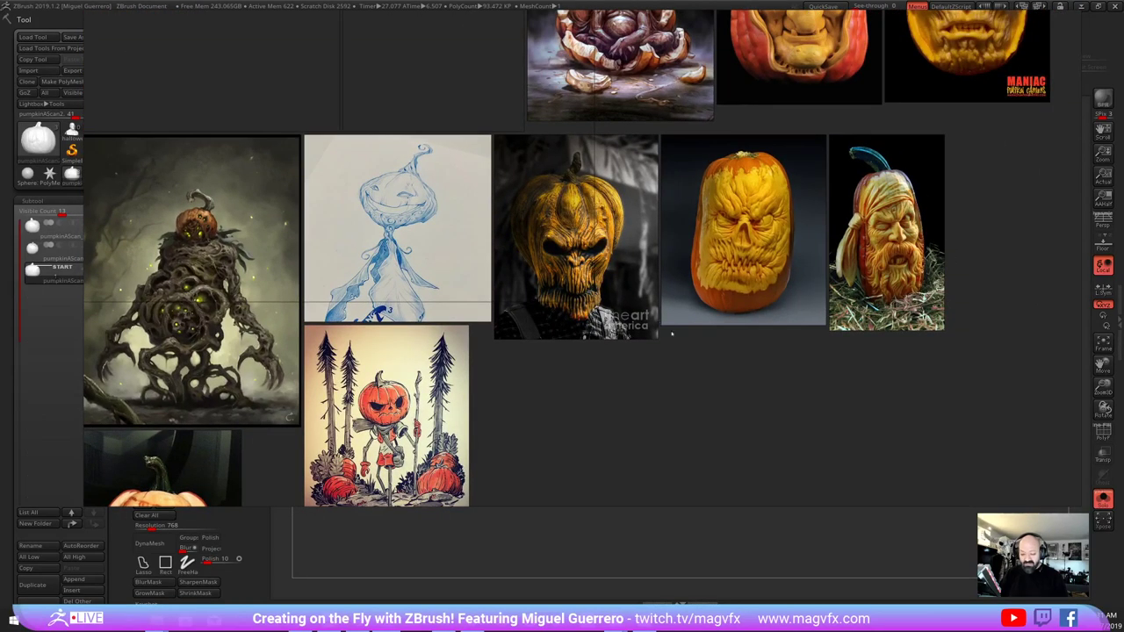
# Review the carved pumpkin faces and the skull photos, comparing them across the full reference board
pyautogui.scroll(-2, 778, 363)
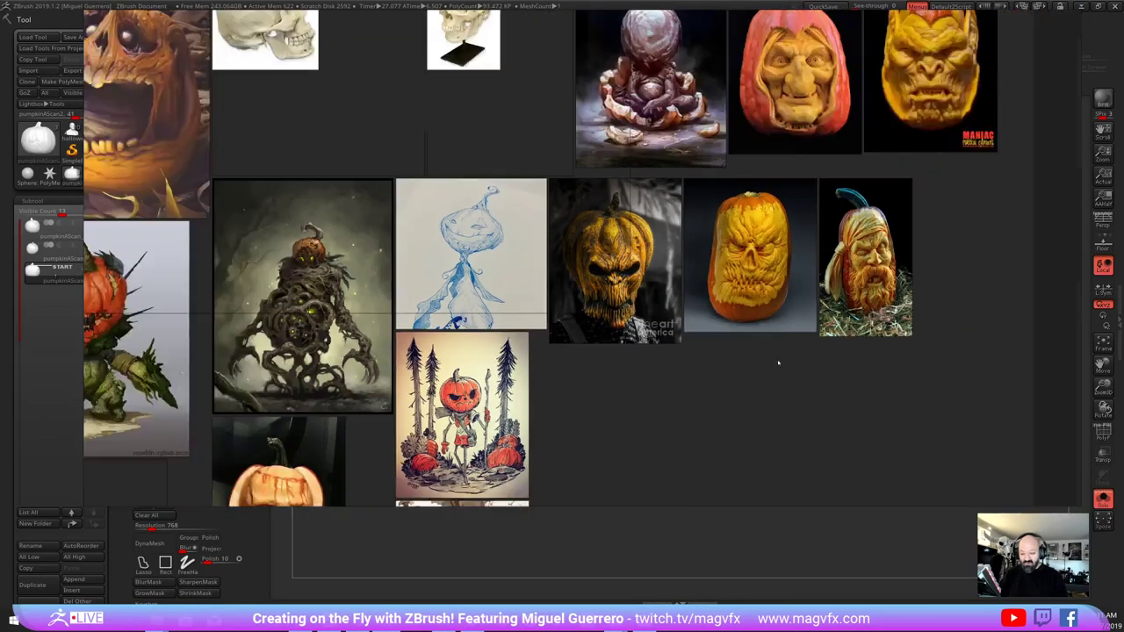
pyautogui.moveTo(724, 243); pyautogui.dragTo(676, 356, button='middle')
pyautogui.moveTo(468, 202); pyautogui.dragTo(562, 338, button='middle')
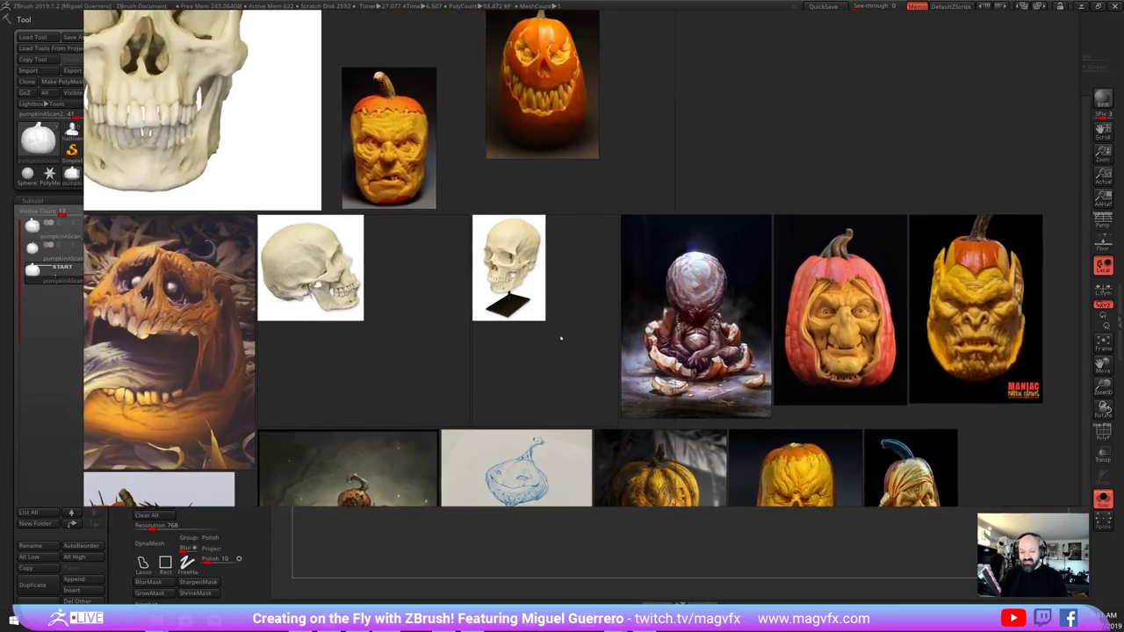
pyautogui.scroll(-2, 508, 269)
pyautogui.moveTo(460, 273); pyautogui.dragTo(574, 244, button='middle')
pyautogui.scroll(-2, 553, 233)
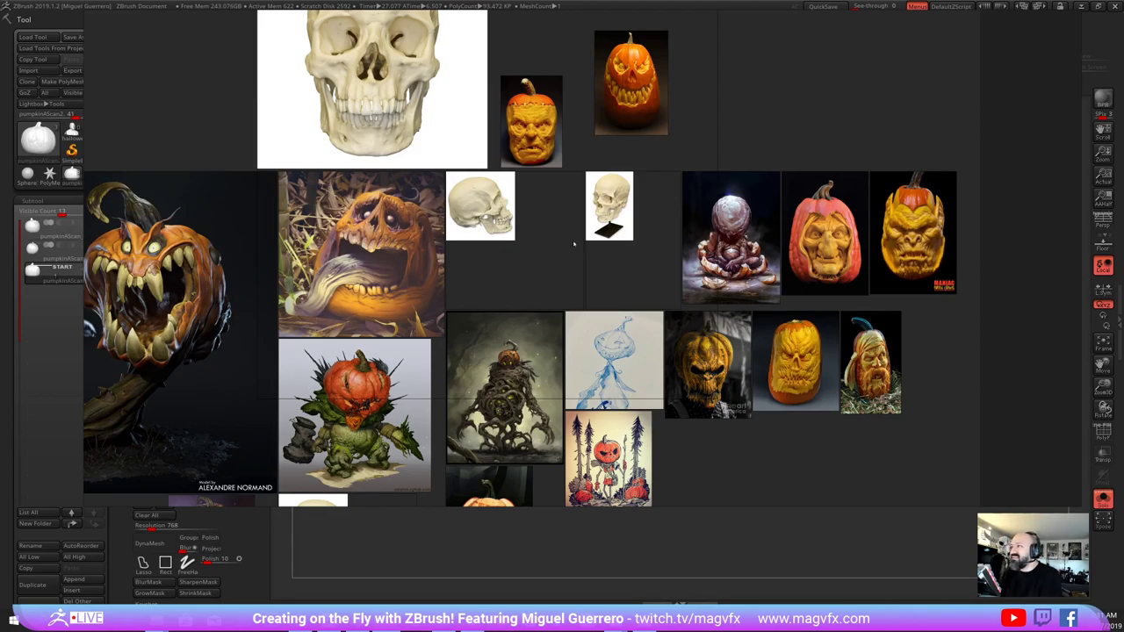
pyautogui.scroll(-4, 573, 244)
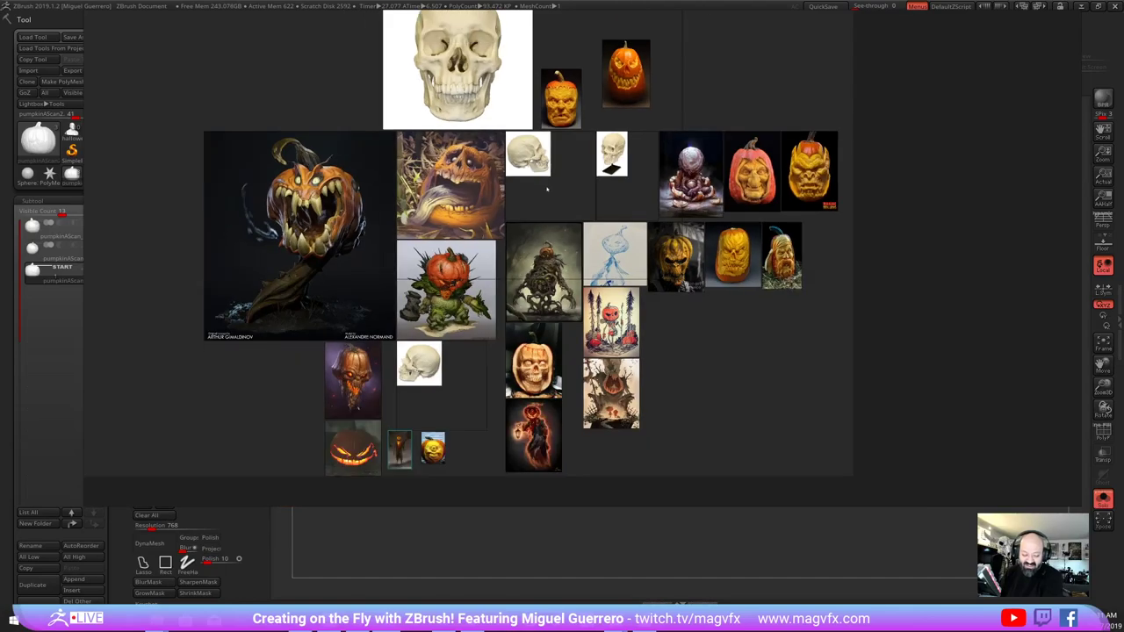
pyautogui.moveTo(549, 210); pyautogui.dragTo(558, 269, button='middle')
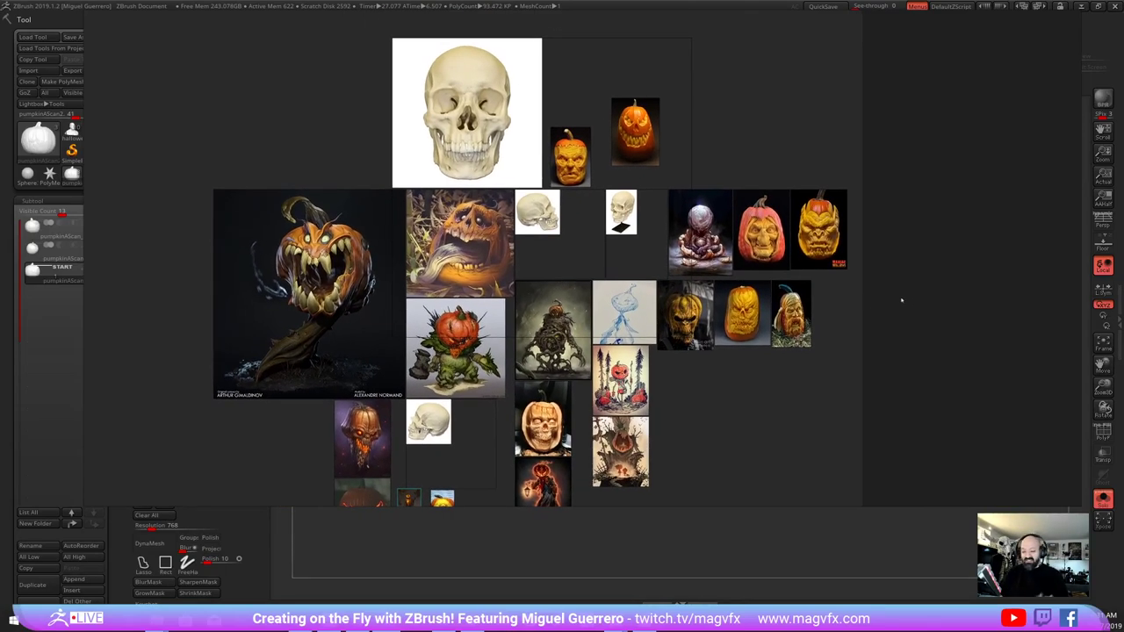
# Move the reference board out of the way to uncover the pumpkin scan in ZBrush
pyautogui.moveTo(903, 278); pyautogui.dragTo(918, 306, button='right')
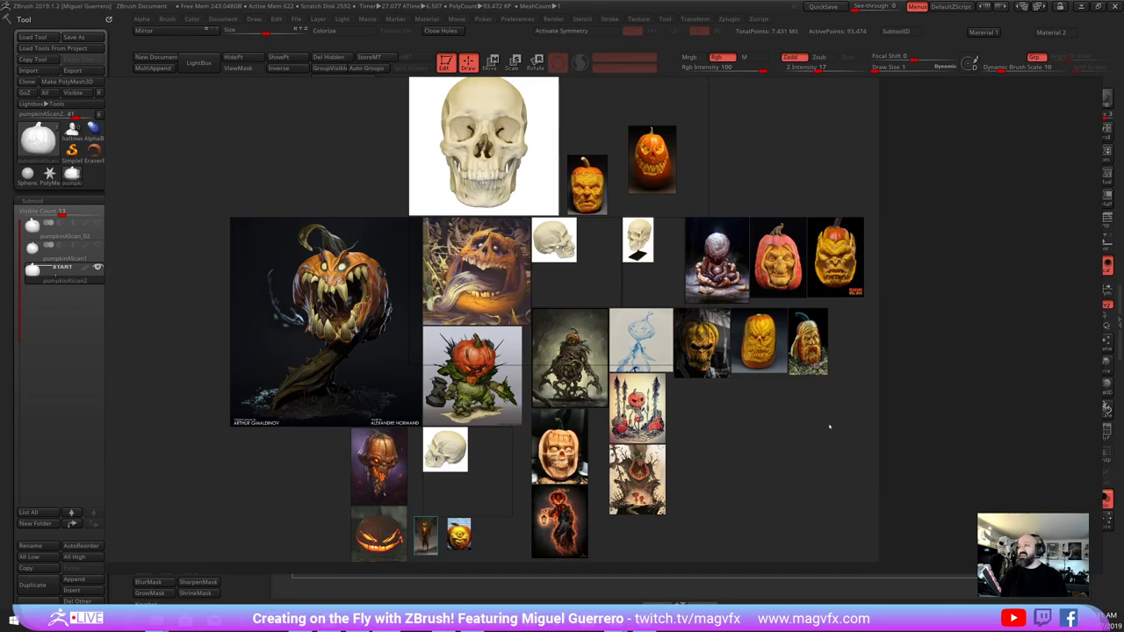
pyautogui.moveTo(829, 427); pyautogui.dragTo(1123, 0, button='right')
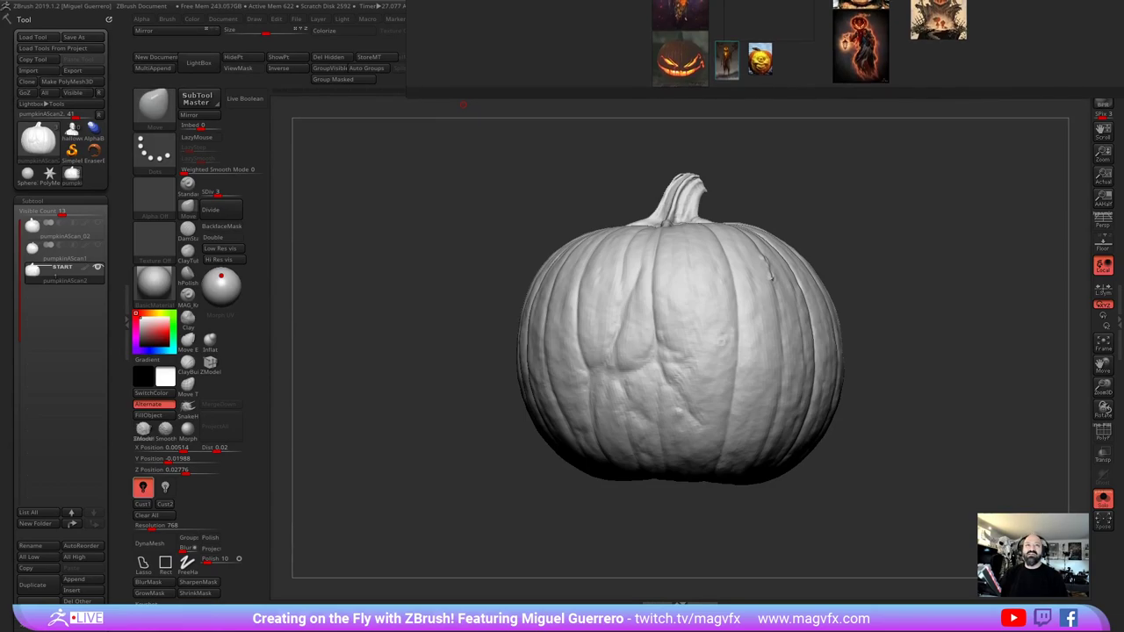
pyautogui.moveTo(966, 35); pyautogui.dragTo(984, 0, button='right')
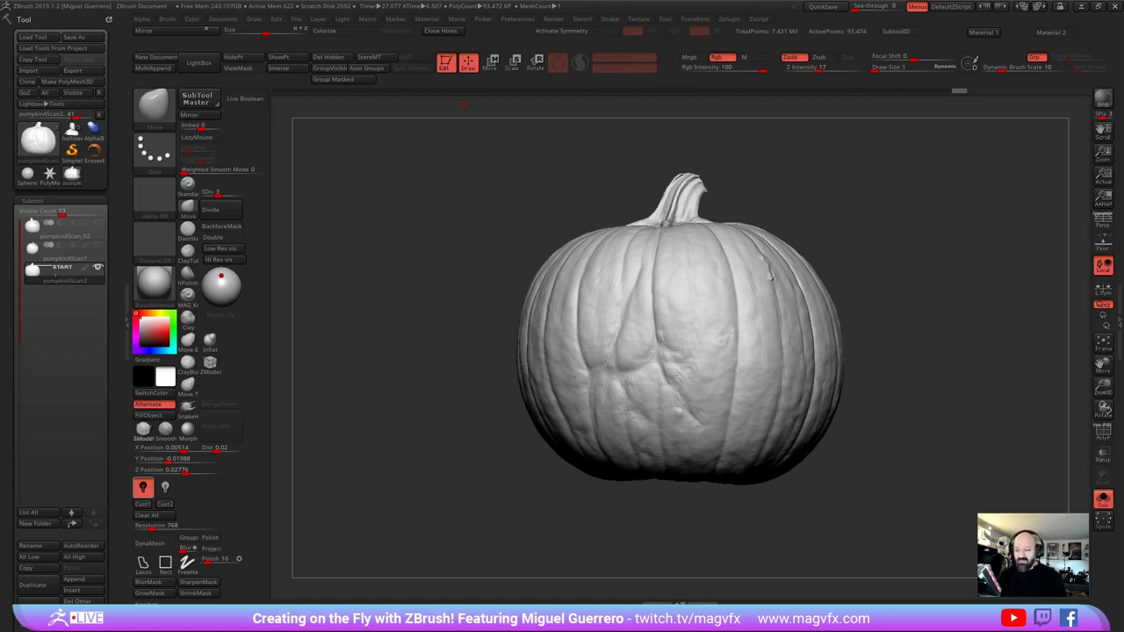
# Append a Sphere3D as a new subtool to the pumpkin scan
pyautogui.moveTo(412, 355)
pyautogui.mouseDown()
pyautogui.moveTo(450, 354)
pyautogui.moveTo(432, 354)
pyautogui.mouseUp()
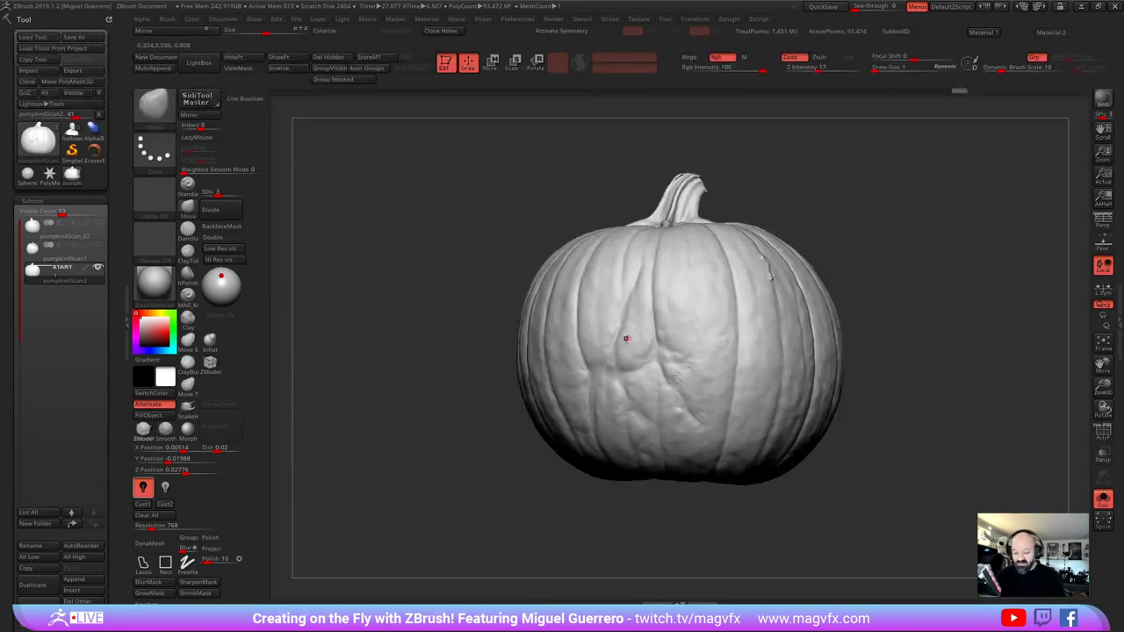
pyautogui.moveTo(383, 326); pyautogui.dragTo(405, 324)
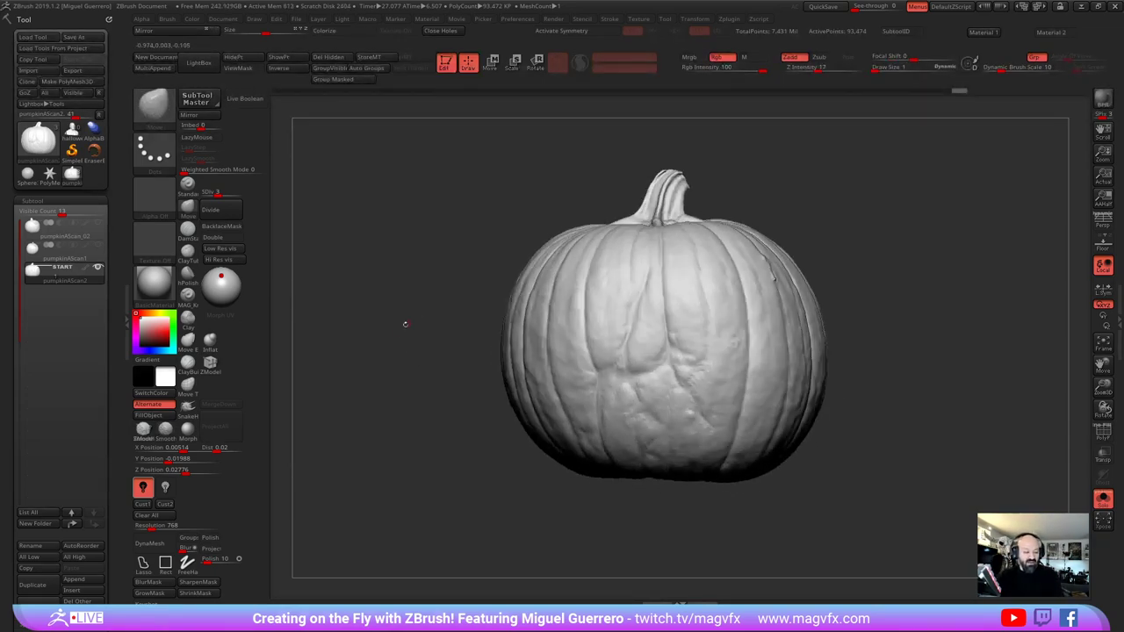
pyautogui.click(74, 579)
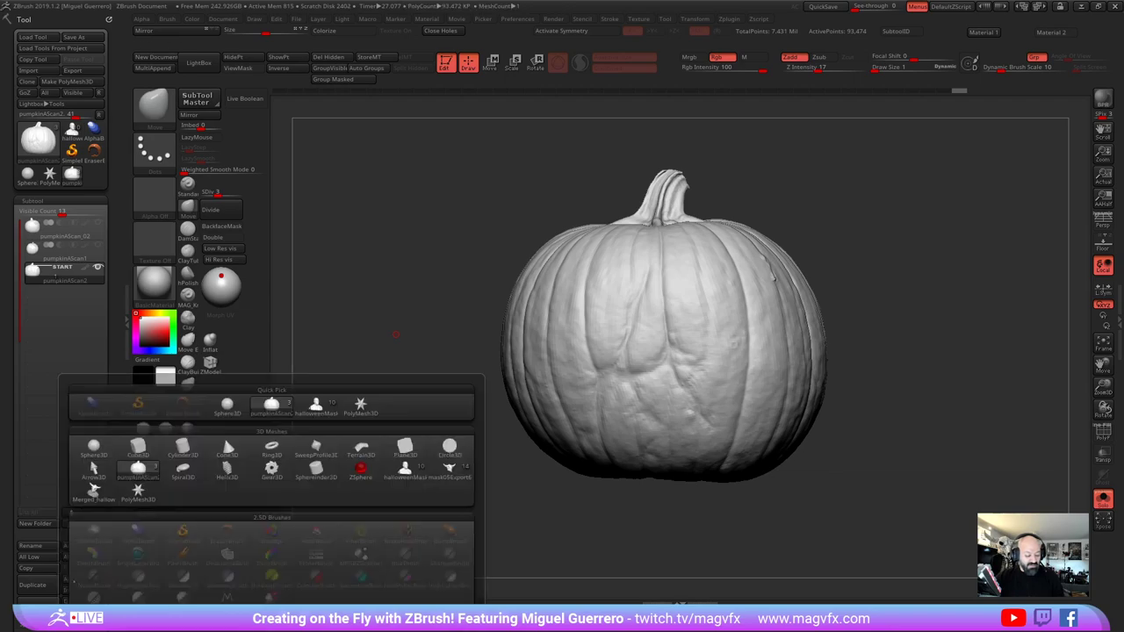
pyautogui.click(94, 448)
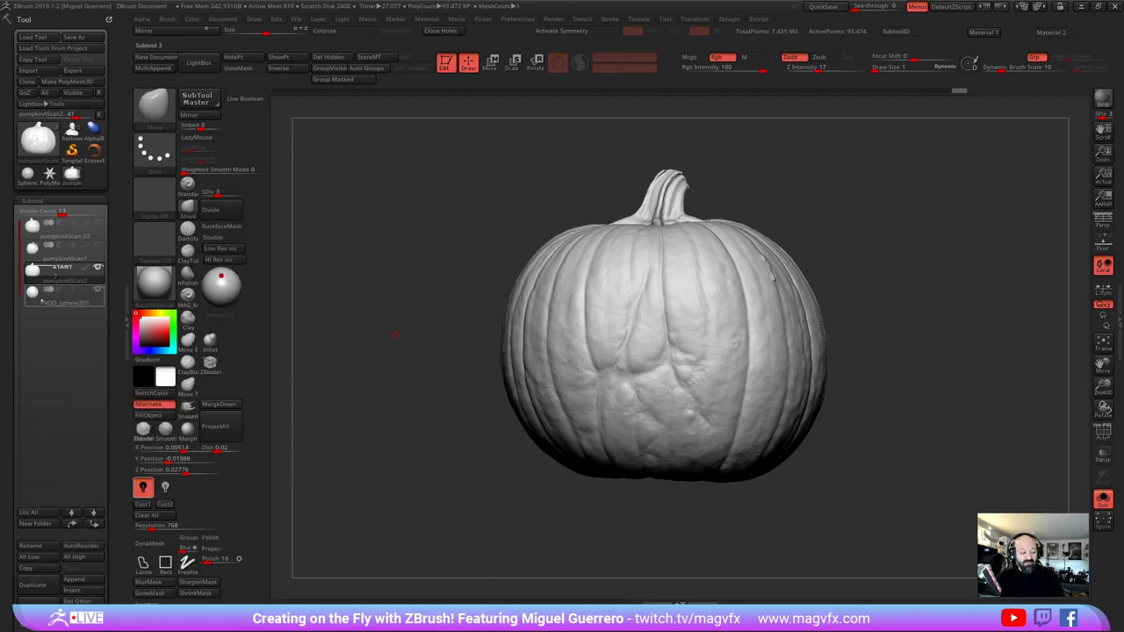
# Make the new sphere the active subtool and turn off Solo mode to show it together with the pumpkin
pyautogui.press('w')
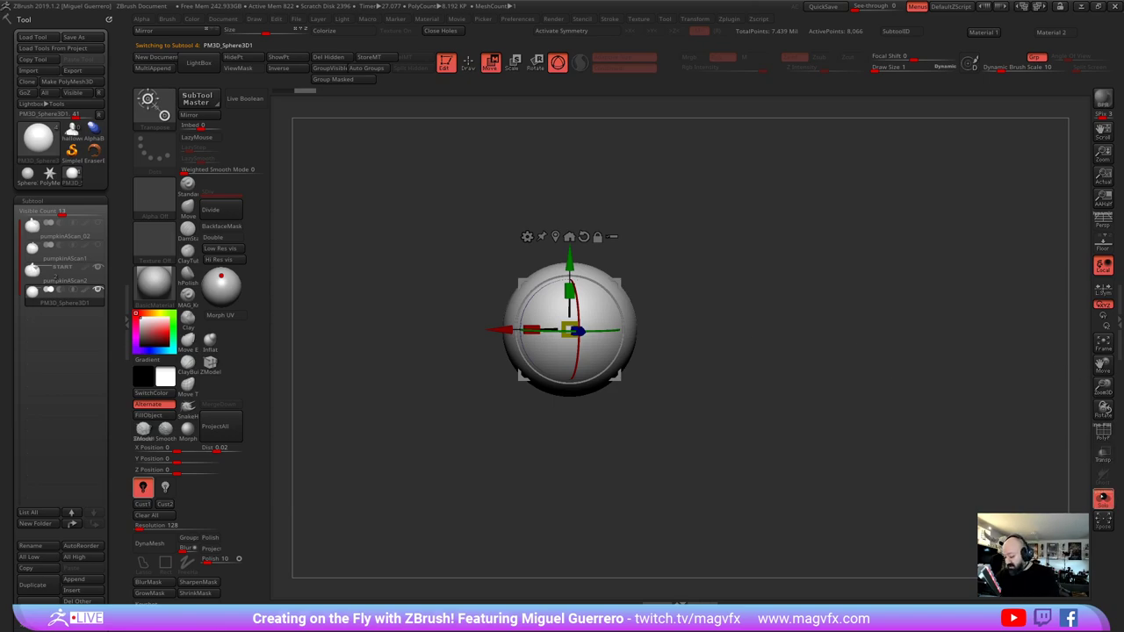
pyautogui.click(1103, 498)
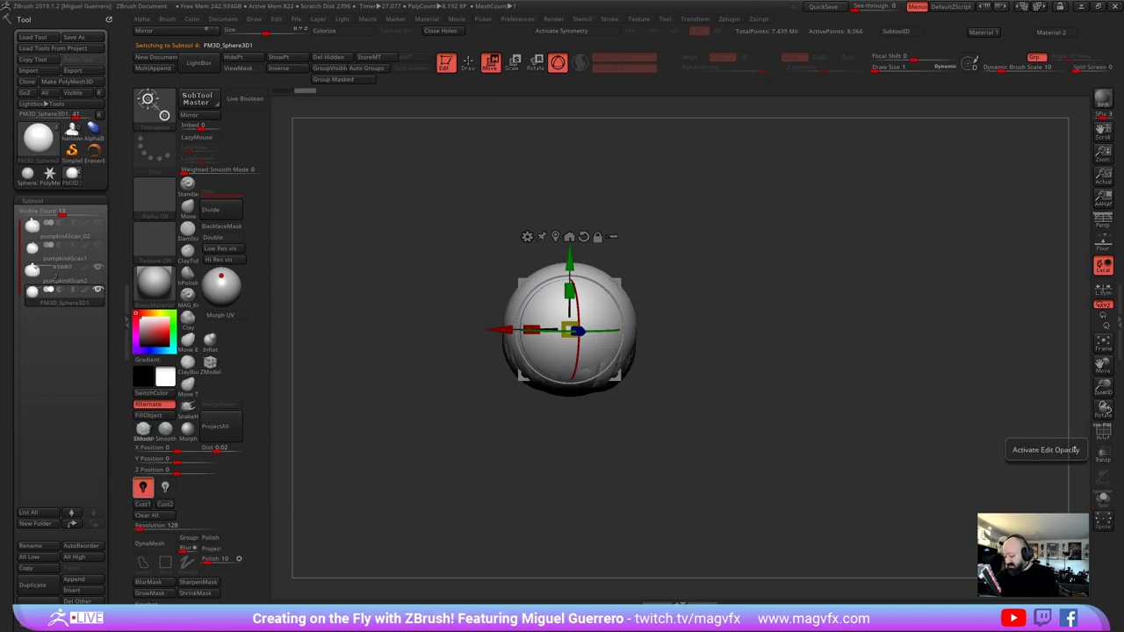
pyautogui.press('f')
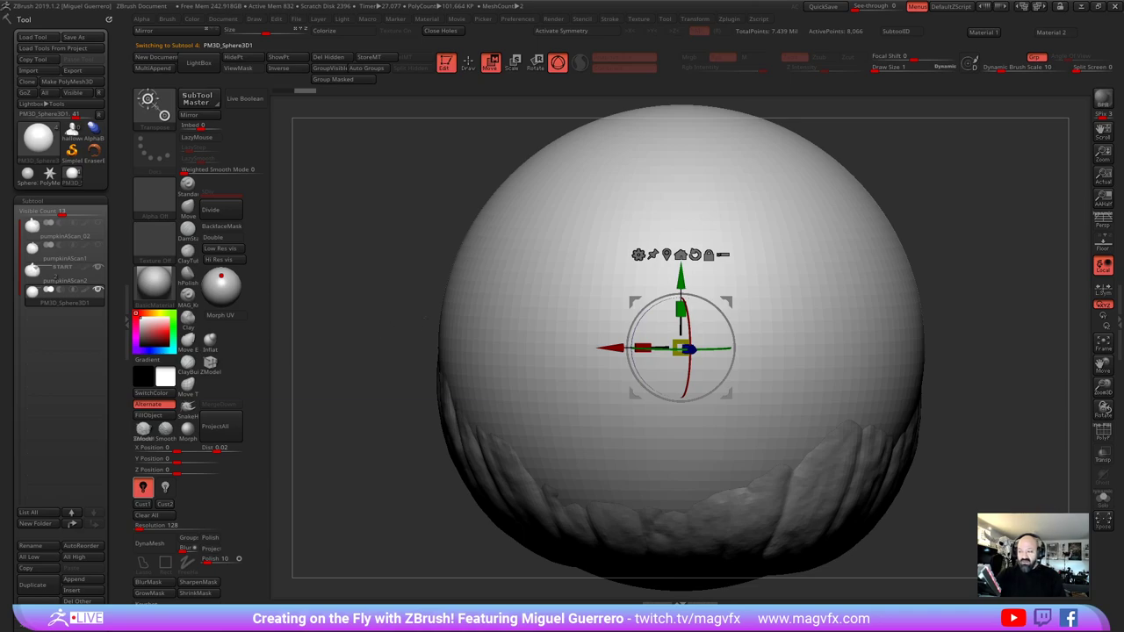
pyautogui.keyDown('ctrl'); pyautogui.moveTo(526, 369); pyautogui.dragTo(527, 308, button='right'); pyautogui.keyUp('ctrl')
pyautogui.keyDown('ctrl'); pyautogui.moveTo(527, 369); pyautogui.dragTo(527, 307, button='right'); pyautogui.keyUp('ctrl')
pyautogui.press('q')
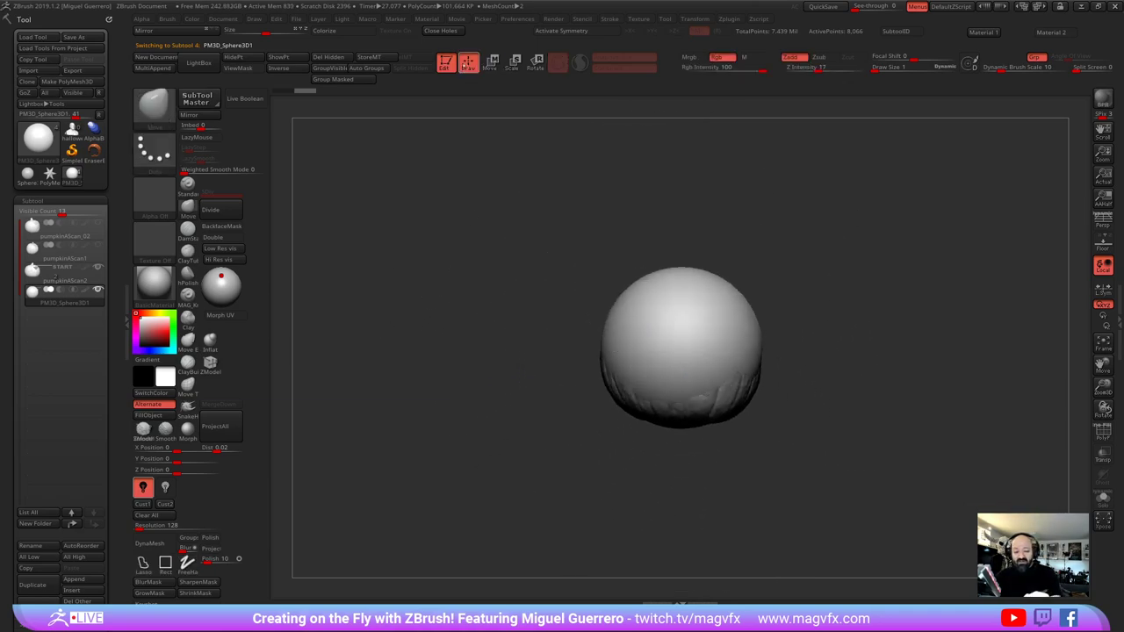
# Move and shrink the sphere to sit inside the pumpkin, at about X -0.10 and Y 0.15, with X symmetry enabled
pyautogui.click(490, 61)
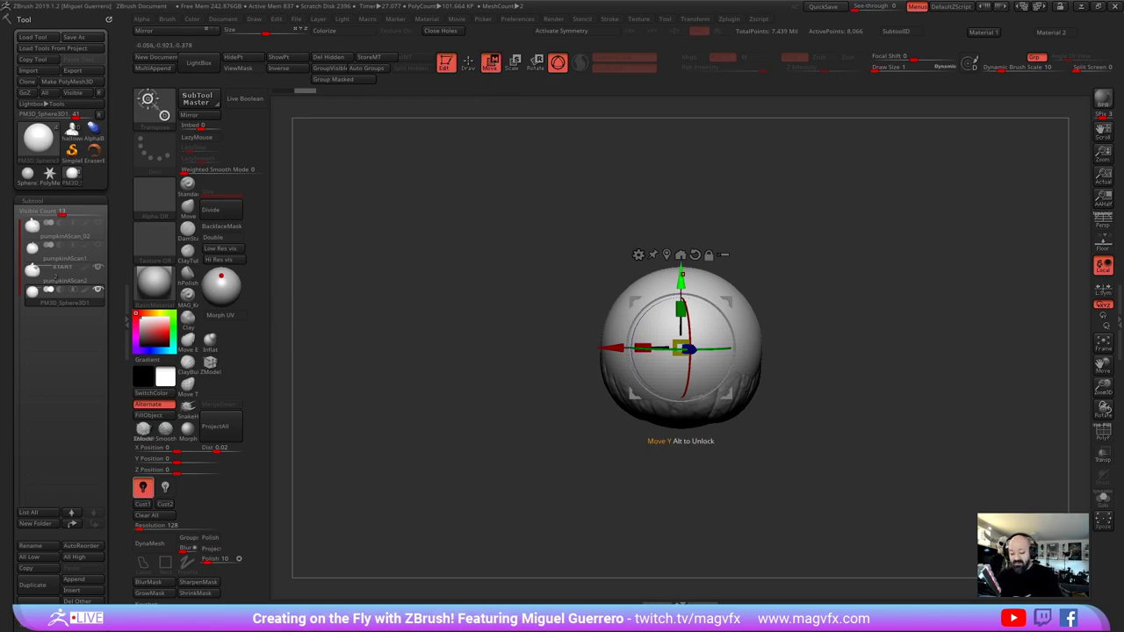
pyautogui.moveTo(681, 267); pyautogui.dragTo(680, 279)
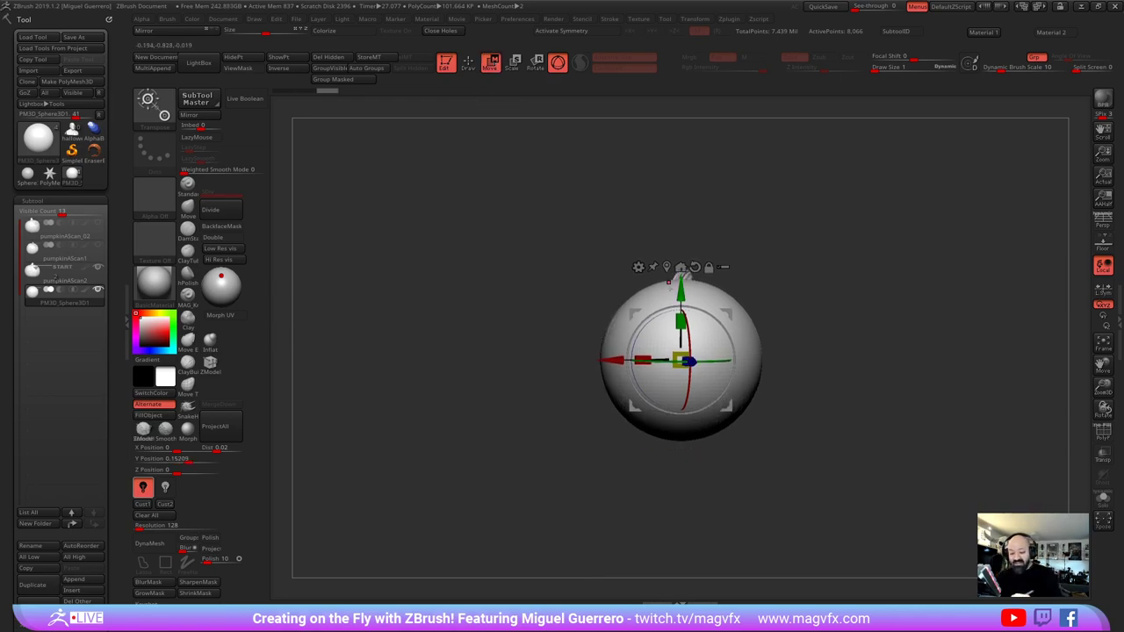
pyautogui.moveTo(682, 360); pyautogui.dragTo(678, 362)
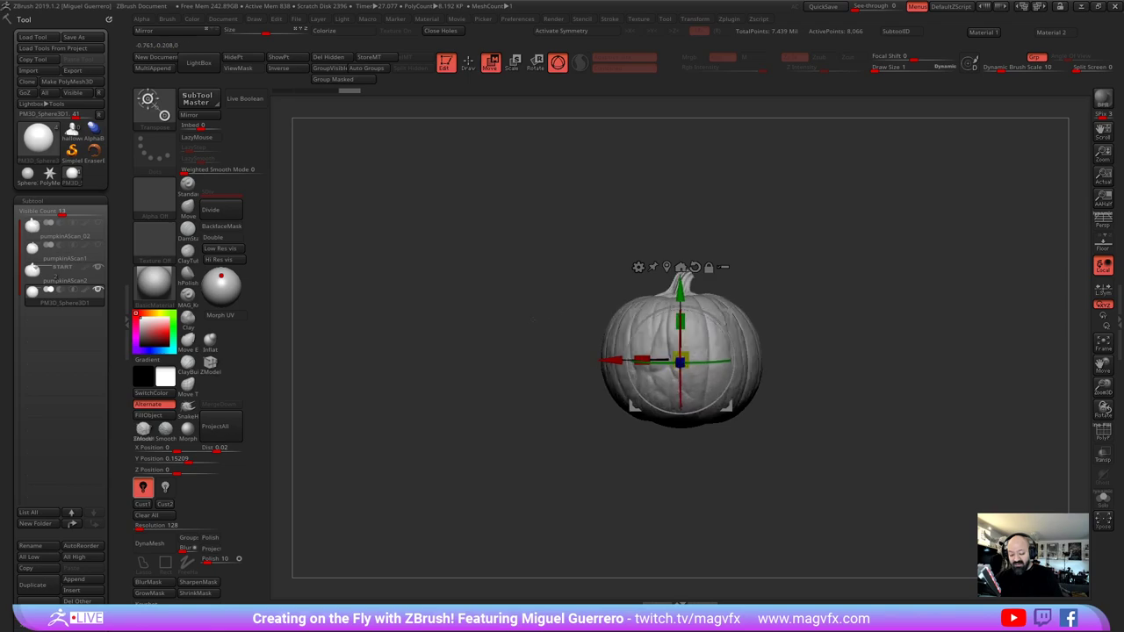
pyautogui.moveTo(608, 360); pyautogui.dragTo(597, 358)
pyautogui.press('x')
pyautogui.press('q')
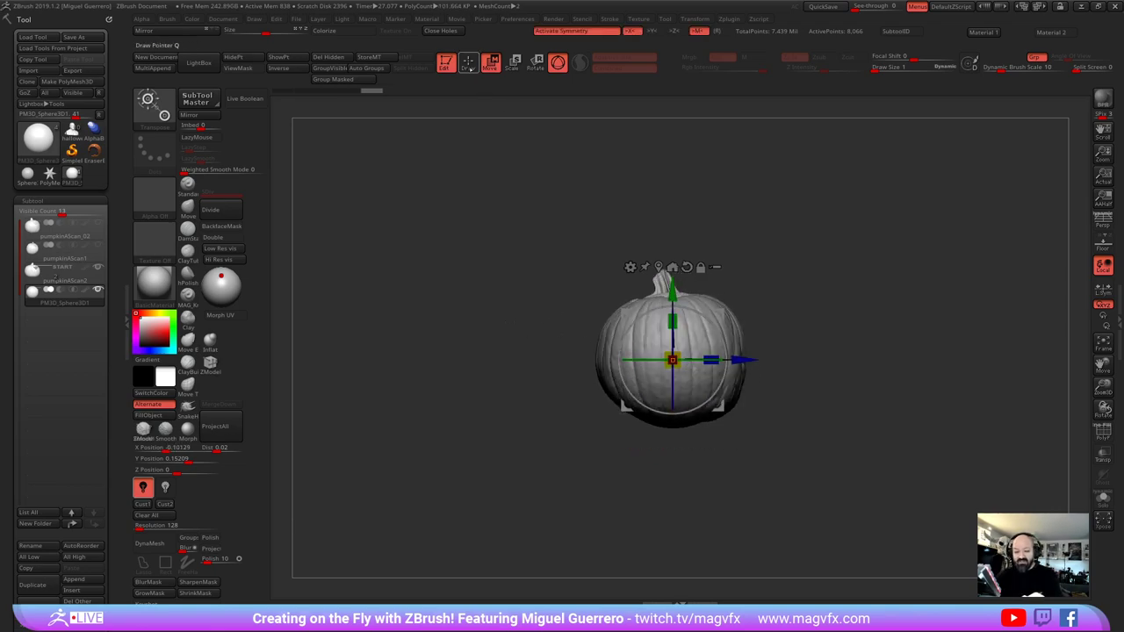
# Check the sphere in isolation and with the pumpkin shown, examining how it fits behind the dented front surface
pyautogui.click(1103, 498)
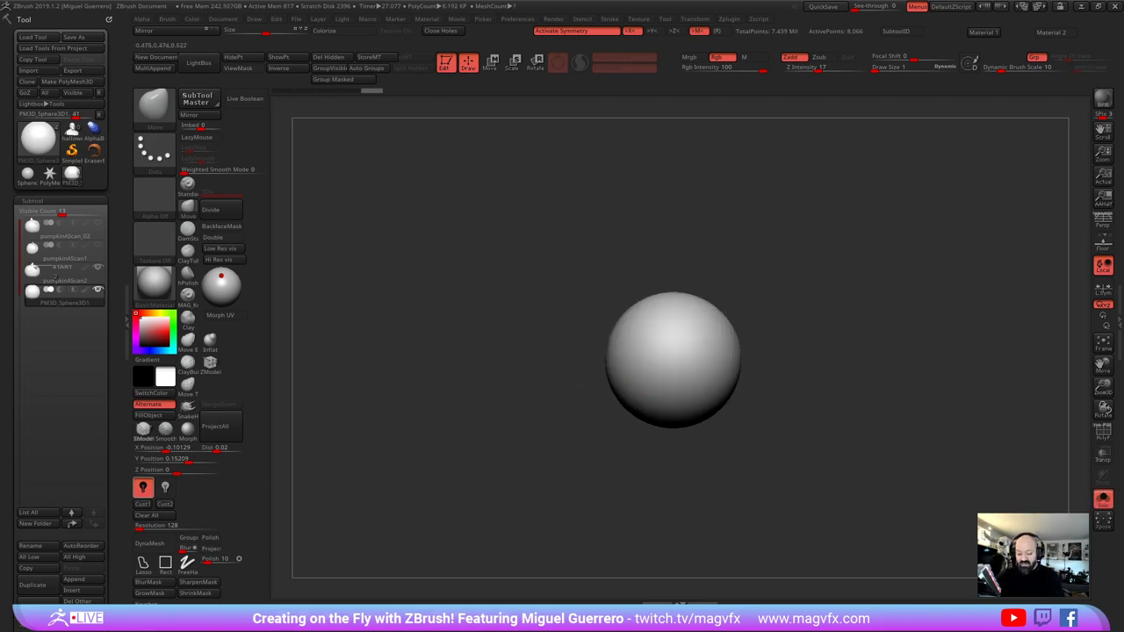
pyautogui.click(1102, 498)
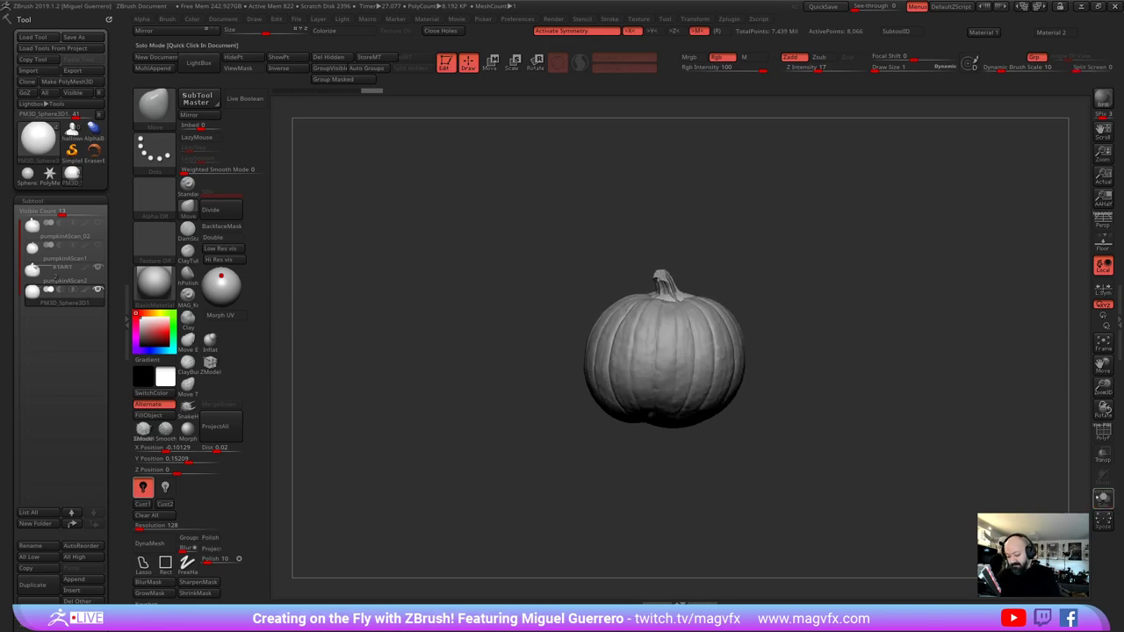
pyautogui.moveTo(541, 380); pyautogui.dragTo(548, 362, button='right')
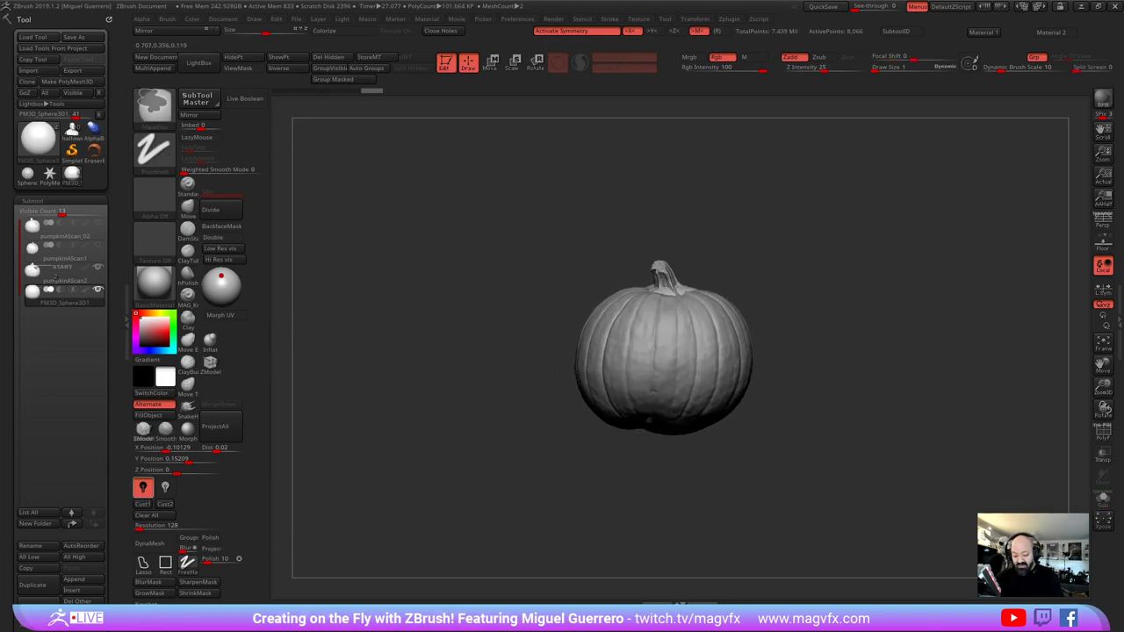
pyautogui.rightClick(549, 362)
pyautogui.moveTo(509, 319); pyautogui.dragTo(656, 366)
pyautogui.moveTo(650, 365); pyautogui.dragTo(657, 307, button='right')
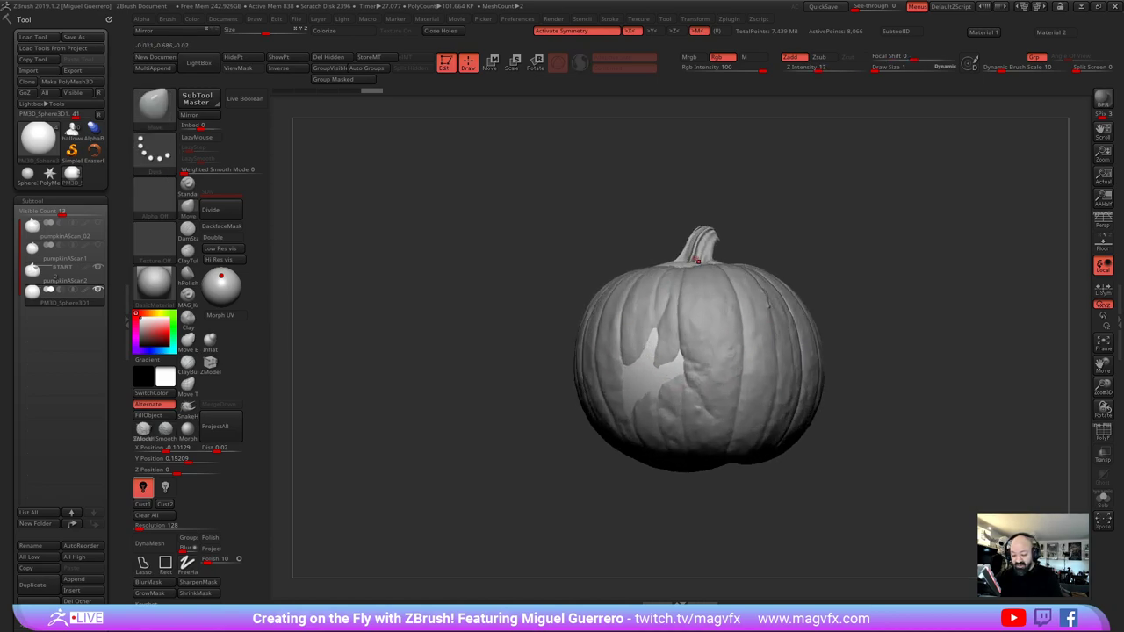
pyautogui.keyDown('alt'); pyautogui.moveTo(560, 341); pyautogui.dragTo(547, 318); pyautogui.keyUp('alt')
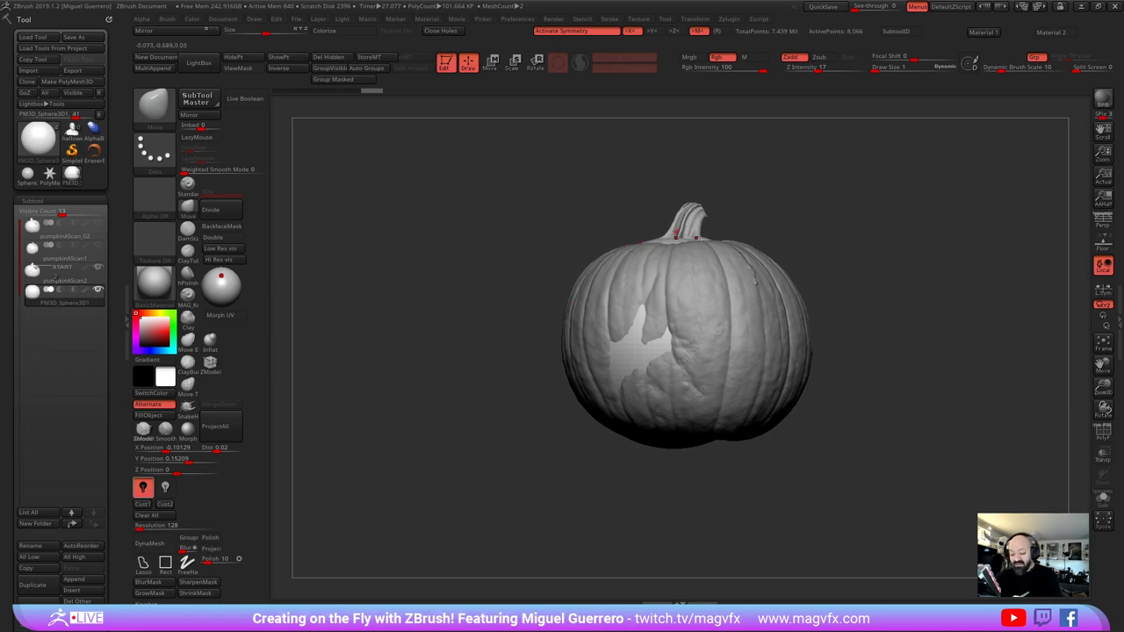
# Activate the pumpkinAScan2 subtool, lasso-mask the stem and invert the mask so only the stem stays editable
pyautogui.keyDown('alt'); pyautogui.click(674, 232); pyautogui.keyUp('alt')
pyautogui.keyDown('alt'); pyautogui.moveTo(575, 214); pyautogui.dragTo(520, 253, button='right'); pyautogui.keyUp('alt')
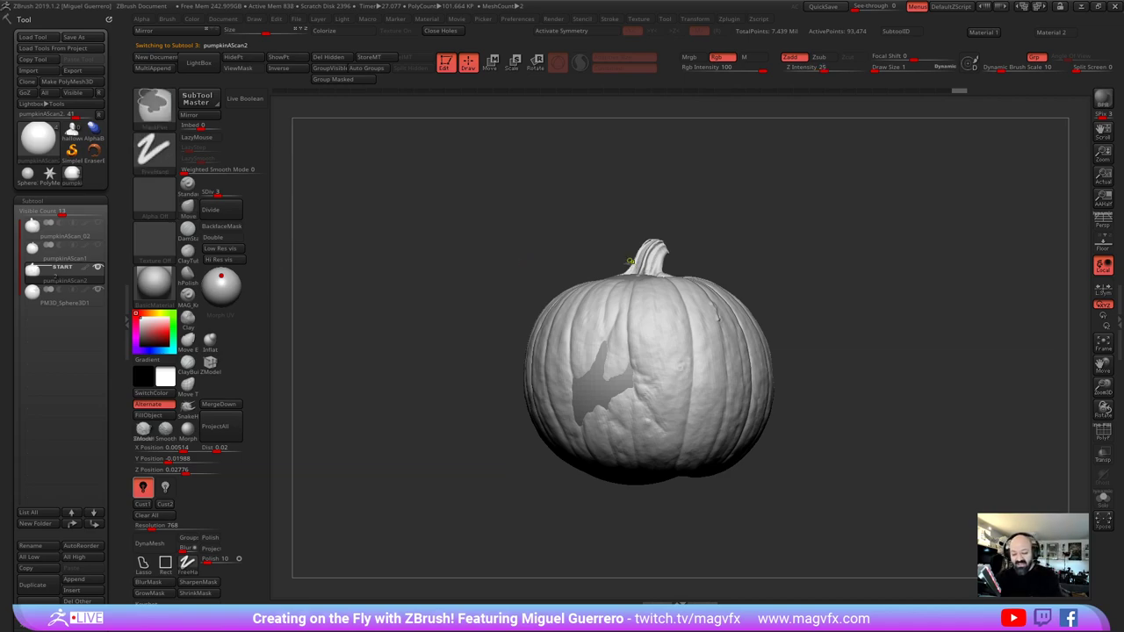
pyautogui.keyDown('ctrl'); pyautogui.moveTo(626, 263); pyautogui.dragTo(682, 226); pyautogui.keyUp('ctrl')
pyautogui.keyDown('ctrl'); pyautogui.moveTo(430, 315); pyautogui.dragTo(411, 340); pyautogui.keyUp('ctrl')
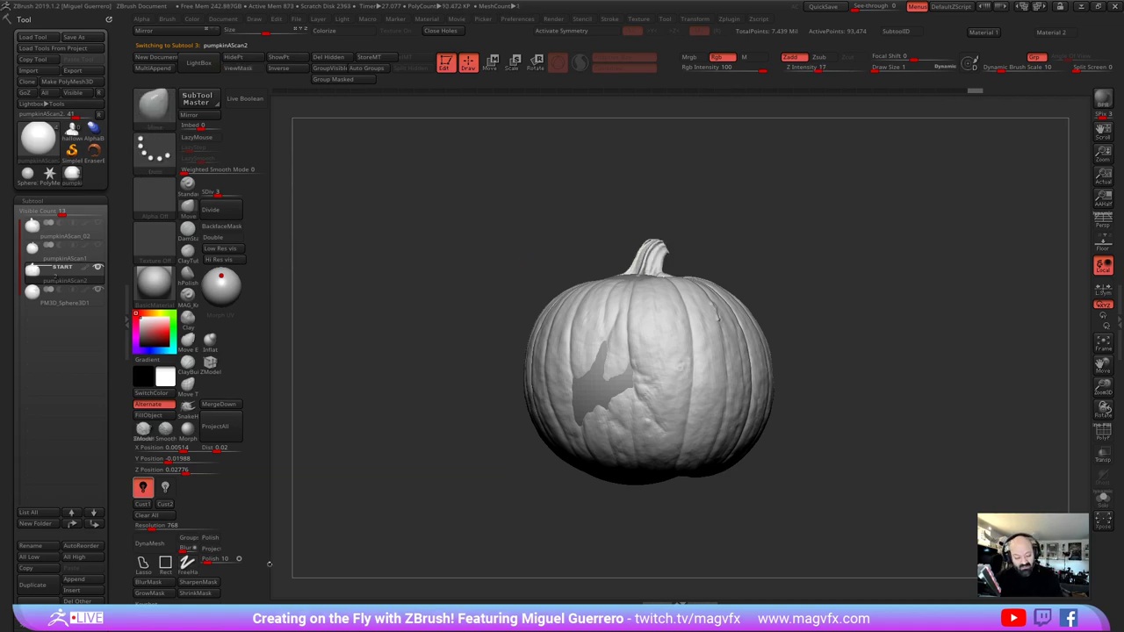
pyautogui.keyDown('ctrl'); pyautogui.click(143, 563); pyautogui.keyUp('ctrl')
pyautogui.moveTo(627, 256)
pyautogui.keyDown('ctrl'); pyautogui.mouseDown()
pyautogui.moveTo(656, 263)
pyautogui.moveTo(628, 215)
pyautogui.mouseUp(); pyautogui.keyUp('ctrl')
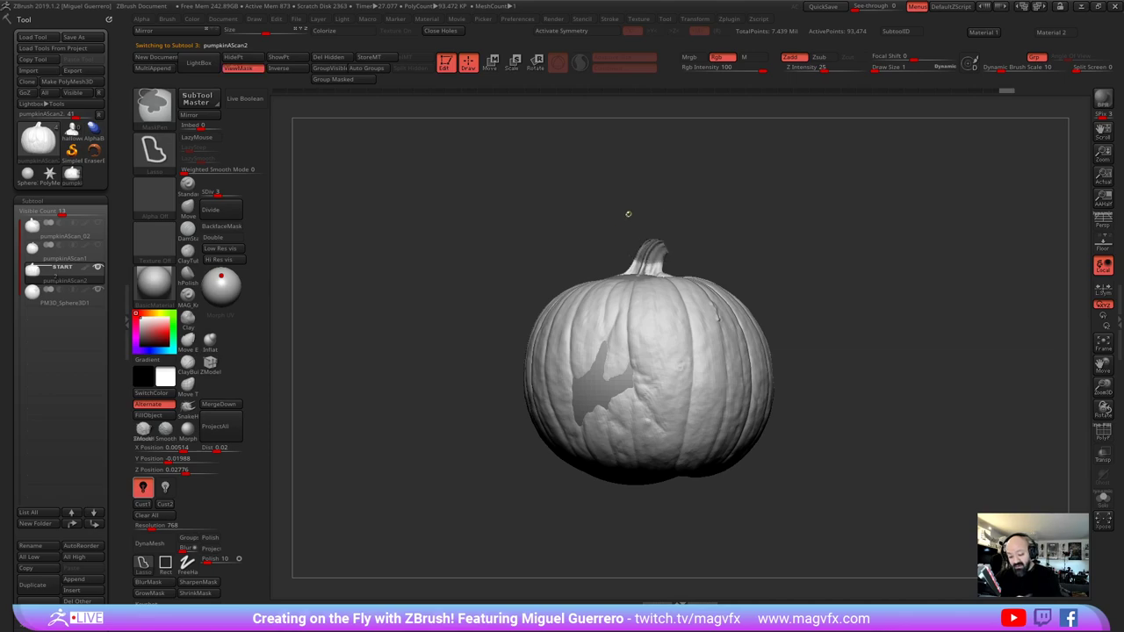
pyautogui.keyDown('ctrl'); pyautogui.click(527, 259); pyautogui.keyUp('ctrl')
pyautogui.keyDown('alt'); pyautogui.moveTo(526, 258); pyautogui.dragTo(515, 279); pyautogui.keyUp('alt')
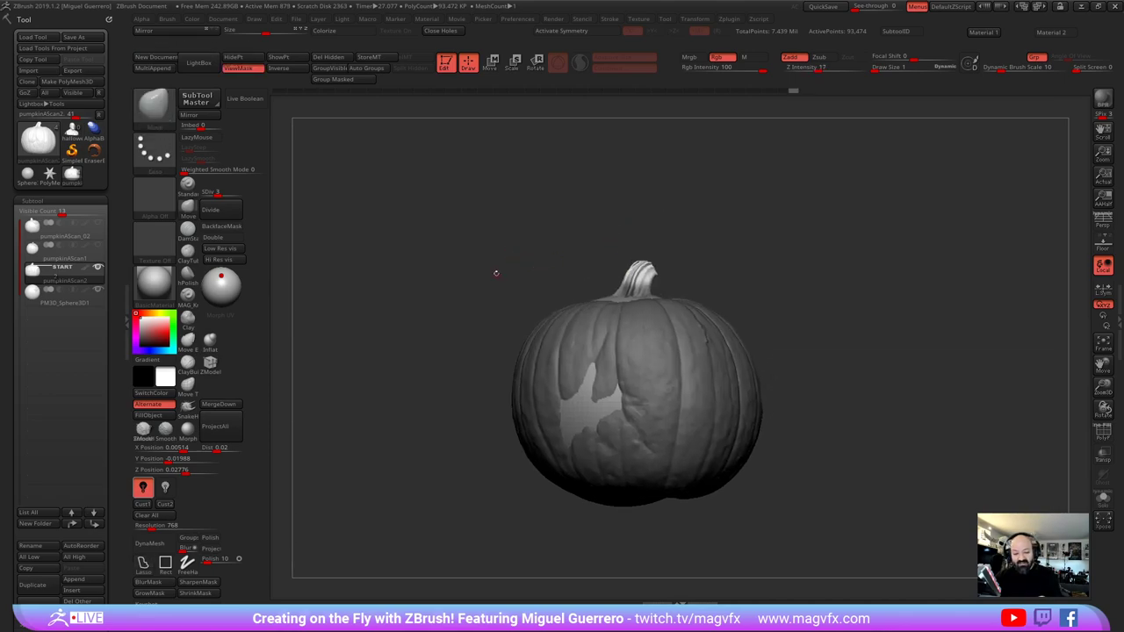
# Soften the mask edge and pull the unmasked stem upward with the Move brush at draw sizes 22 and 14
pyautogui.click(156, 109)
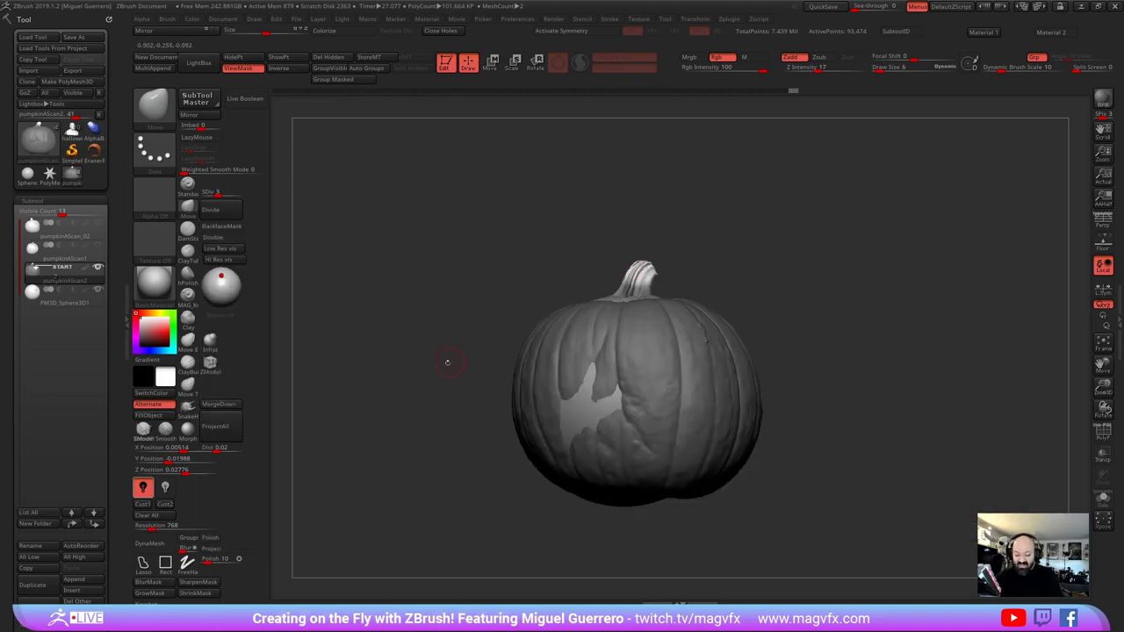
pyautogui.press('p')
pyautogui.press('p')
pyautogui.press('p')
pyautogui.press('p')
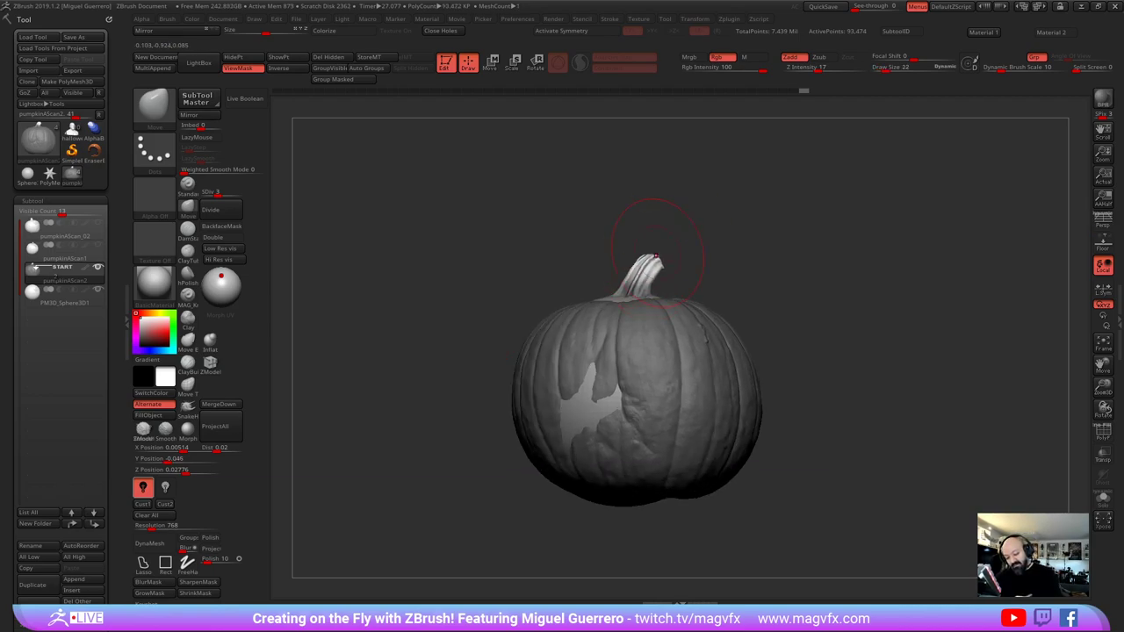
pyautogui.press('[')
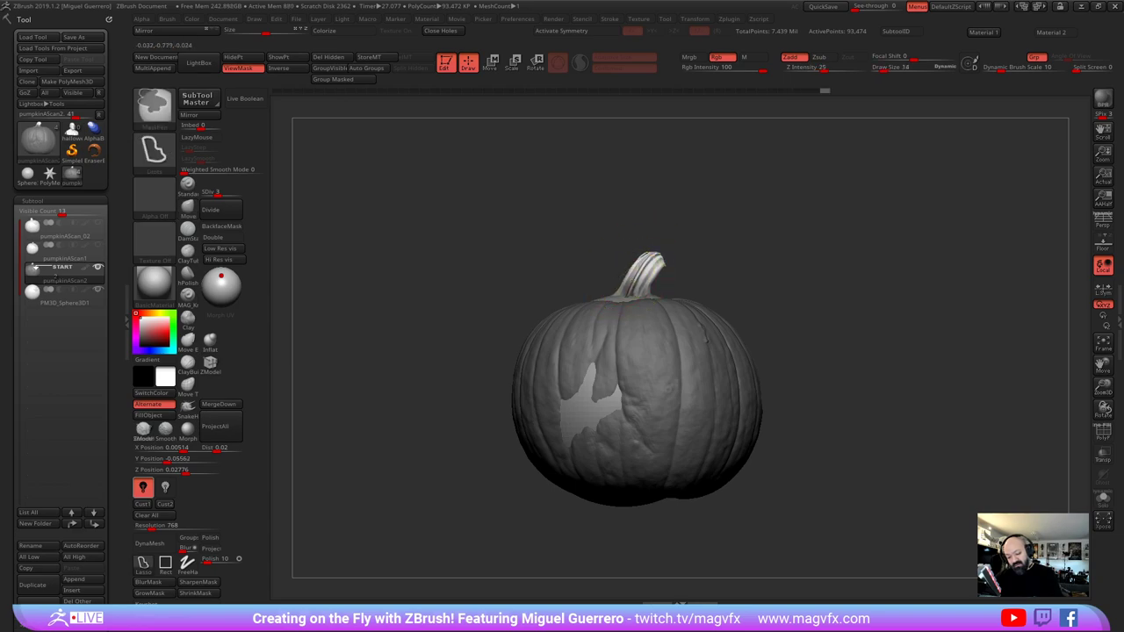
pyautogui.keyDown('ctrl'); pyautogui.click(634, 285); pyautogui.keyUp('ctrl')
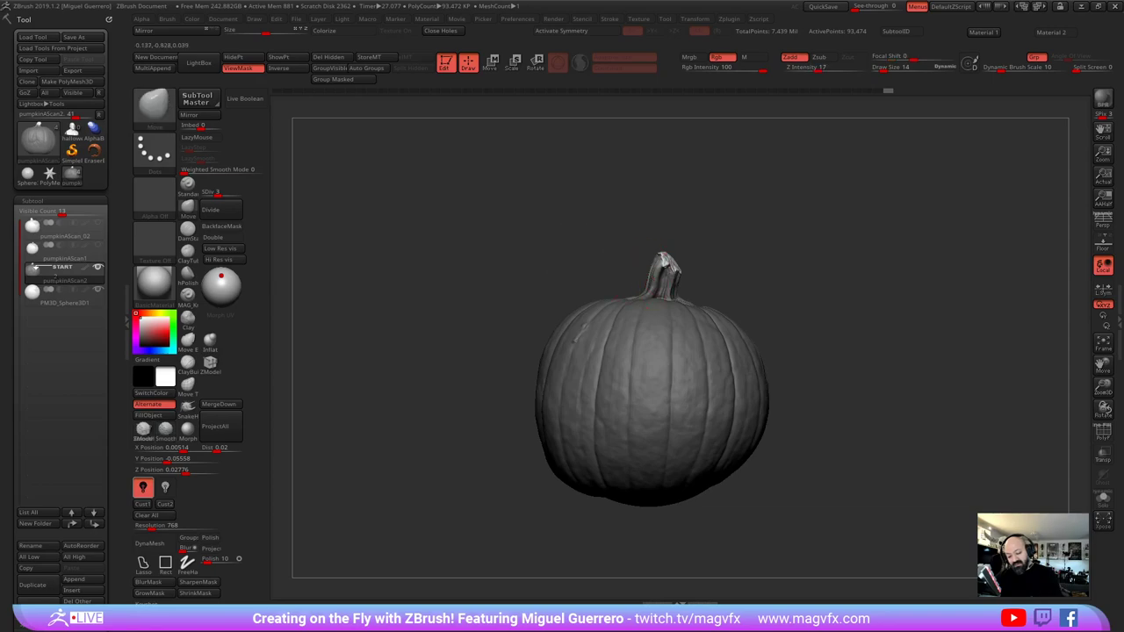
pyautogui.moveTo(665, 266); pyautogui.dragTo(681, 245)
pyautogui.moveTo(571, 255)
pyautogui.mouseDown()
pyautogui.moveTo(652, 261)
pyautogui.moveTo(673, 246)
pyautogui.mouseUp()
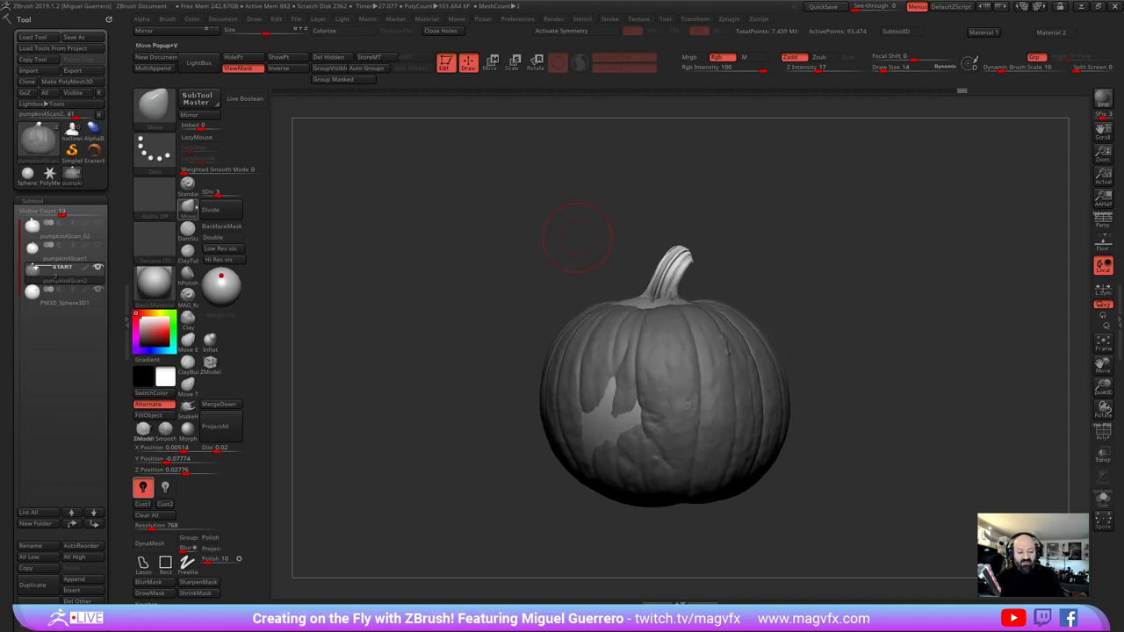
# Place the transform gizmo at the stem's tip and nudge the stem slightly outward along its length, undoing an overlong stretch
pyautogui.moveTo(489, 205); pyautogui.dragTo(456, 196, button='right')
pyautogui.click(489, 61)
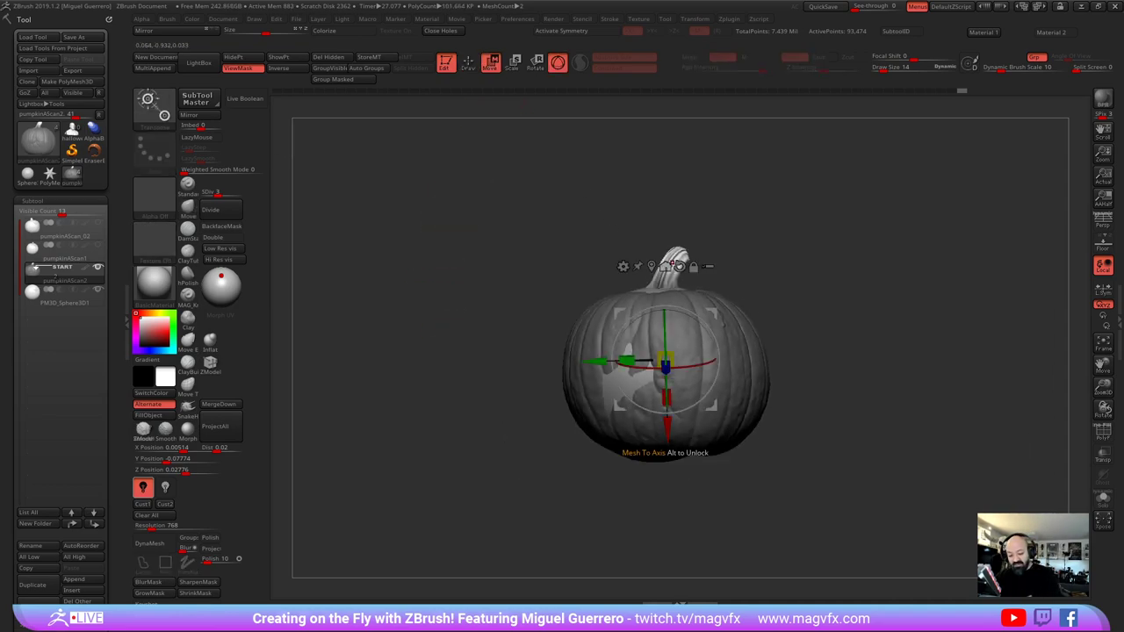
pyautogui.click(679, 252)
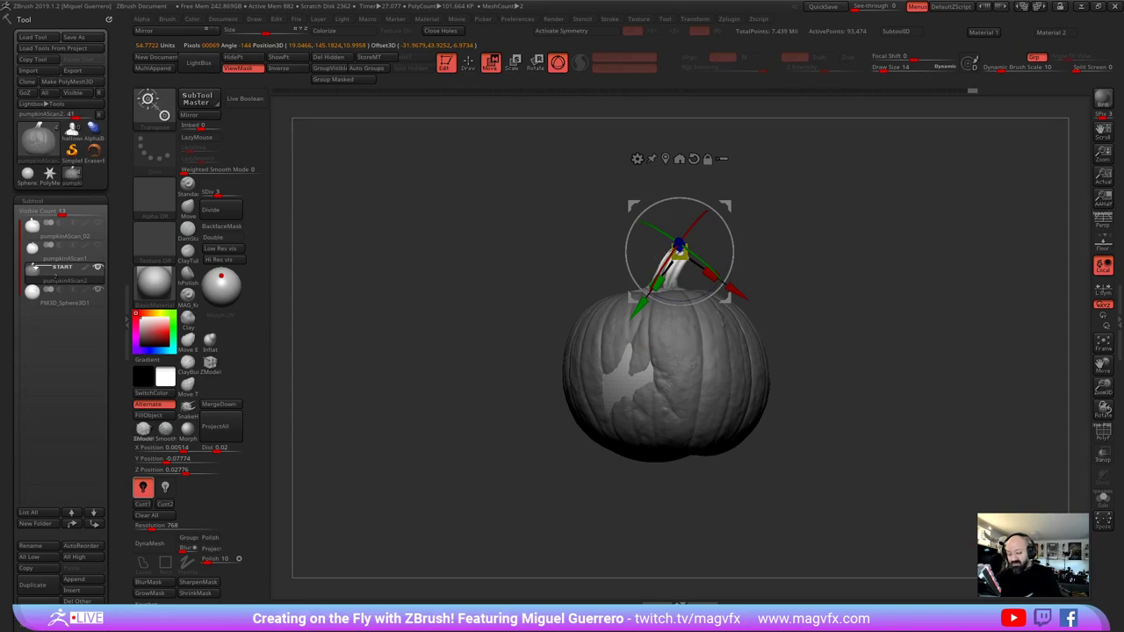
pyautogui.moveTo(680, 253); pyautogui.dragTo(698, 242)
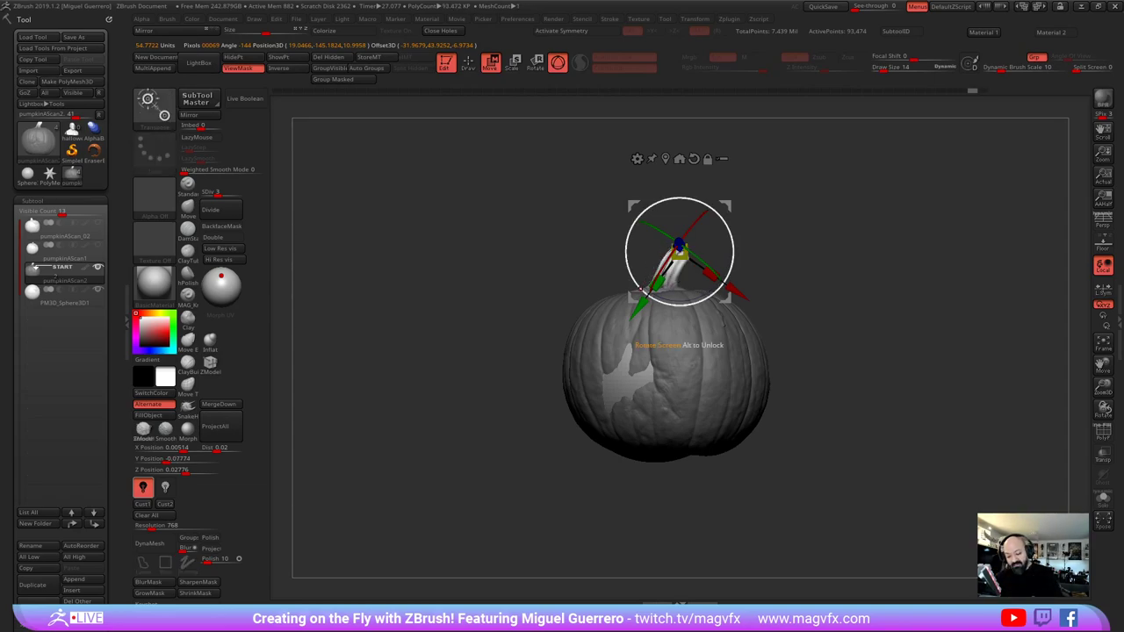
pyautogui.moveTo(640, 301); pyautogui.dragTo(681, 246)
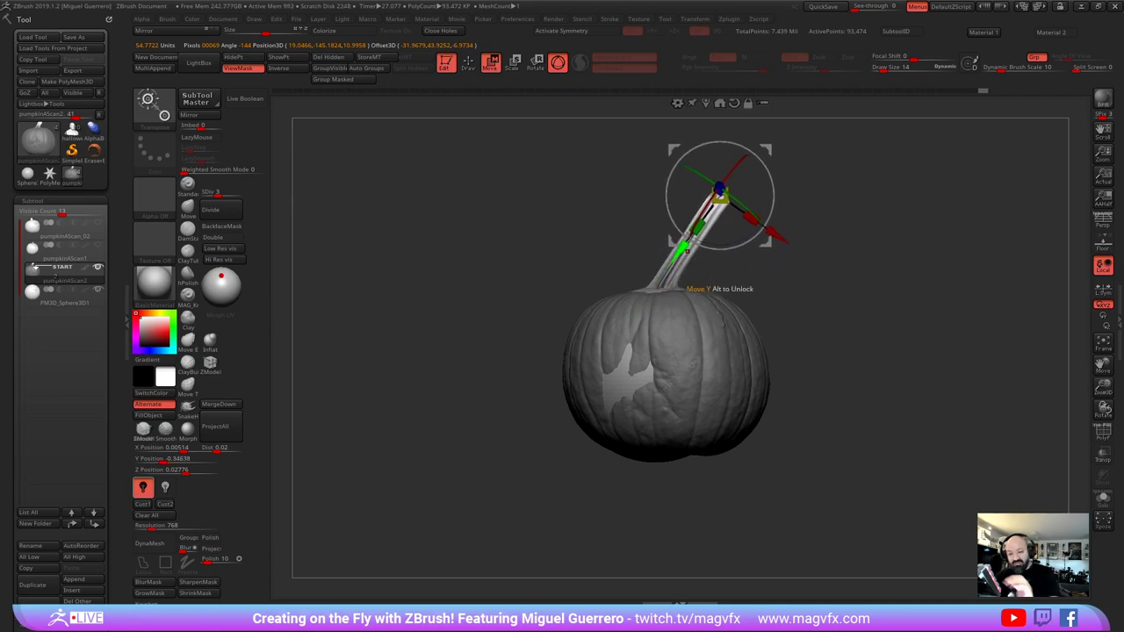
pyautogui.hotkey('ctrl', 'z')
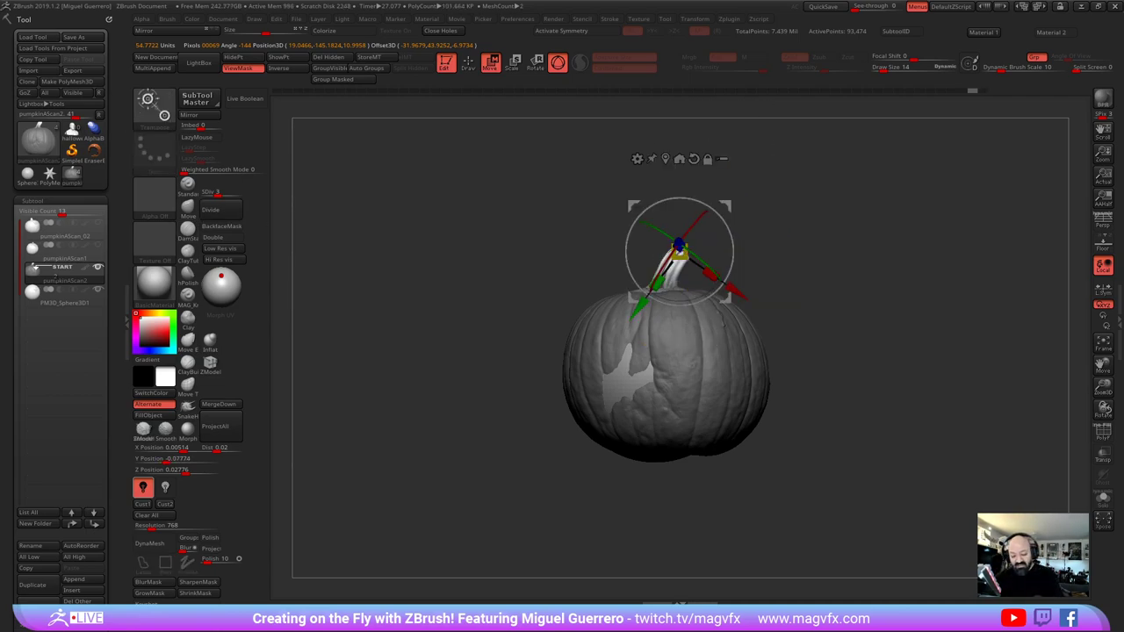
pyautogui.moveTo(641, 302); pyautogui.dragTo(644, 299)
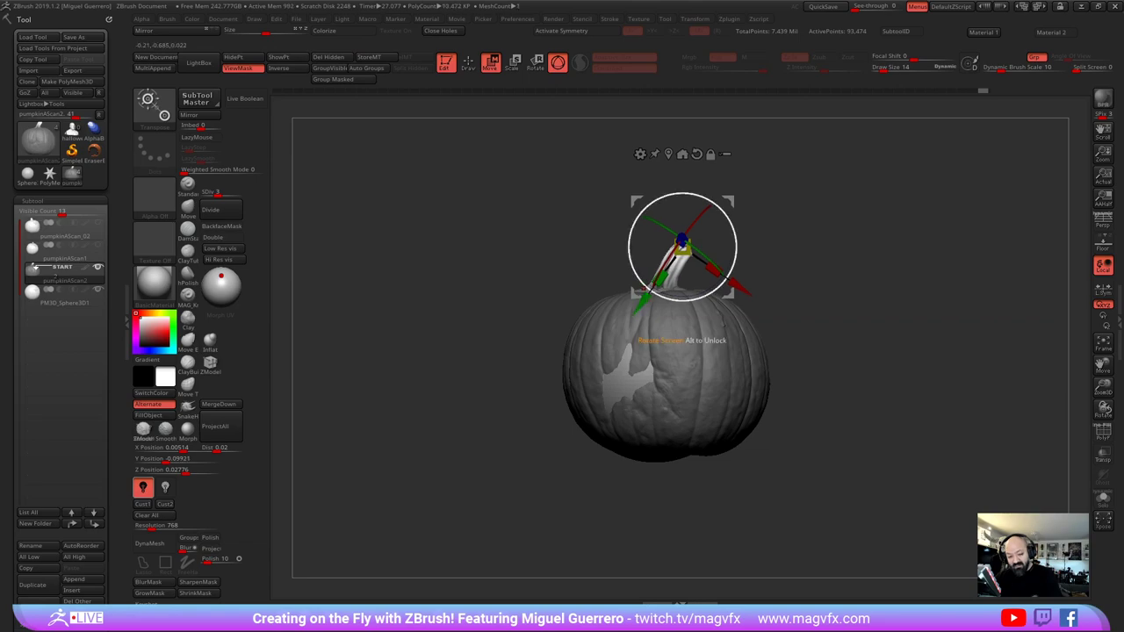
# Return to the Move brush, clear the mask from the pumpkin and reduce the draw size to 10
pyautogui.press('q')
pyautogui.press('b')
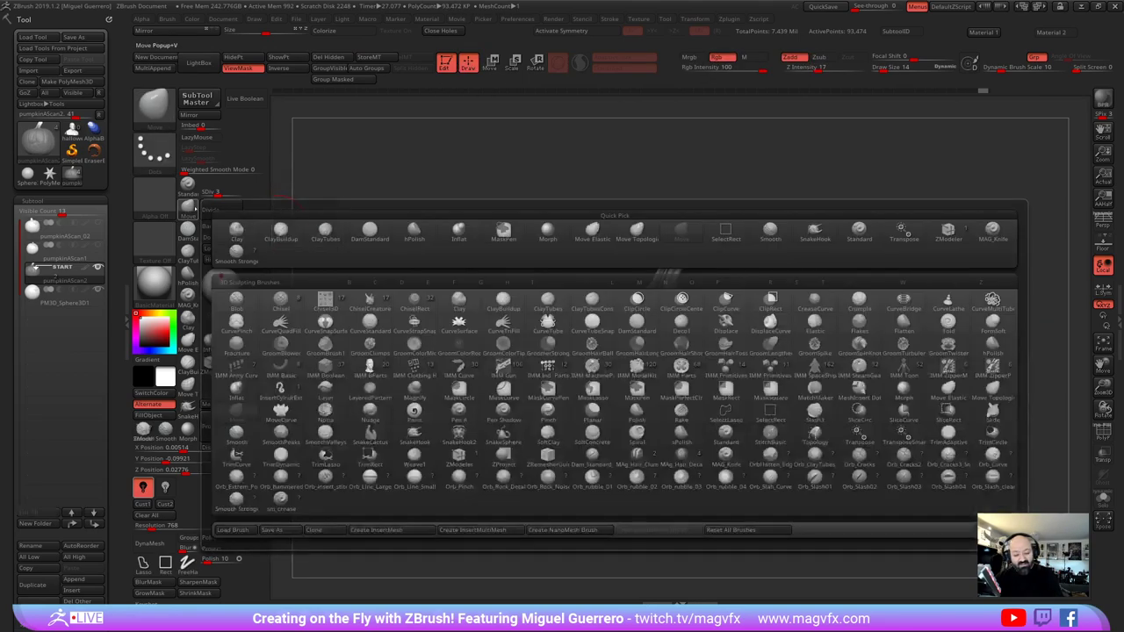
pyautogui.press('m')
pyautogui.press('v')
pyautogui.keyDown('ctrl'); pyautogui.moveTo(615, 248); pyautogui.dragTo(634, 275); pyautogui.keyUp('ctrl')
pyautogui.press('[')
pyautogui.press('[')
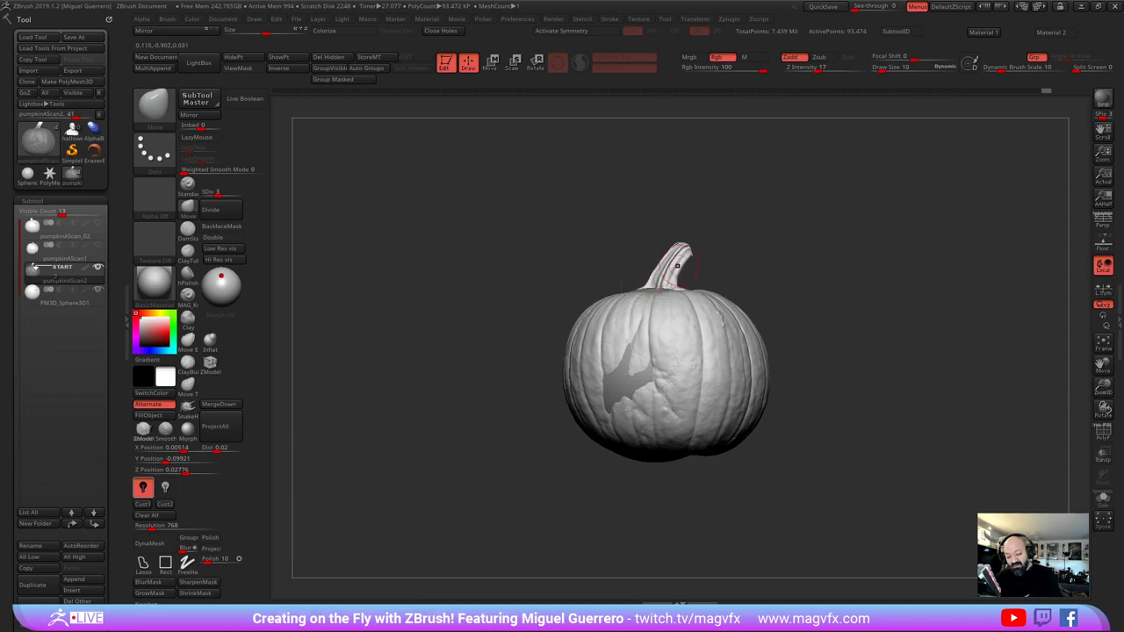
# Reshape the stem's base and curved tip from several sides with the Move brush at draw sizes 14 and 18
pyautogui.moveTo(634, 238); pyautogui.dragTo(551, 247)
pyautogui.moveTo(632, 254); pyautogui.dragTo(648, 268, button='right')
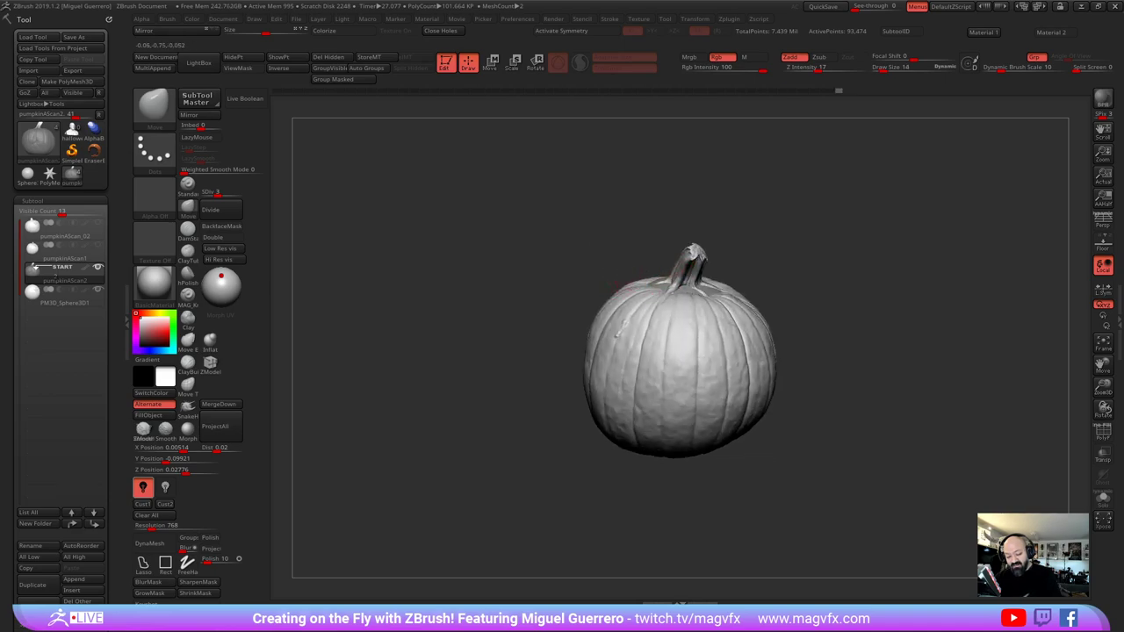
pyautogui.moveTo(681, 277); pyautogui.dragTo(702, 289, button='right')
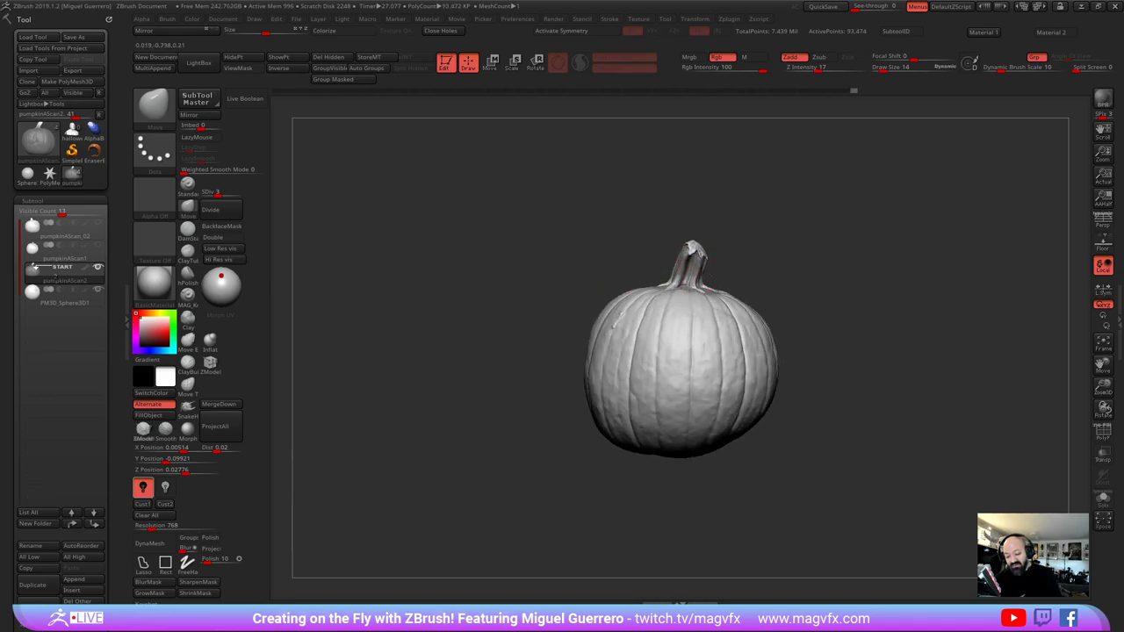
pyautogui.moveTo(702, 279)
pyautogui.mouseDown()
pyautogui.moveTo(686, 274)
pyautogui.moveTo(699, 253)
pyautogui.mouseUp()
pyautogui.moveTo(698, 256); pyautogui.dragTo(662, 249, button='right')
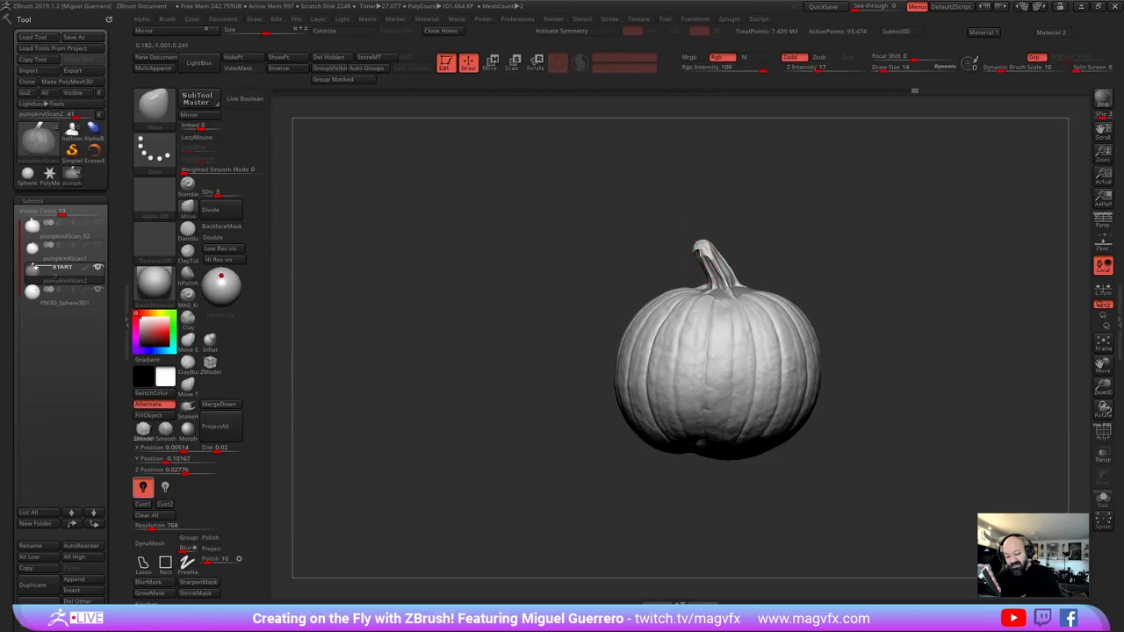
pyautogui.moveTo(703, 252); pyautogui.dragTo(730, 268)
pyautogui.press(']')
pyautogui.moveTo(698, 277); pyautogui.dragTo(480, 278, button='right')
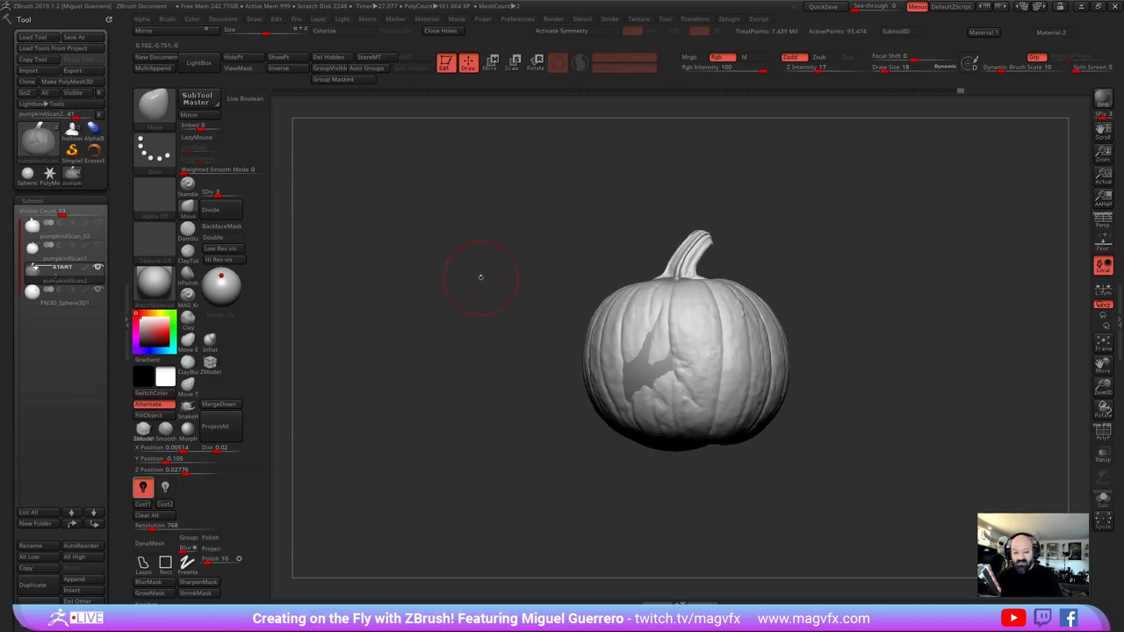
# Compare the reshaped stem with earlier undo history states and return to the latest state
pyautogui.click(885, 91)
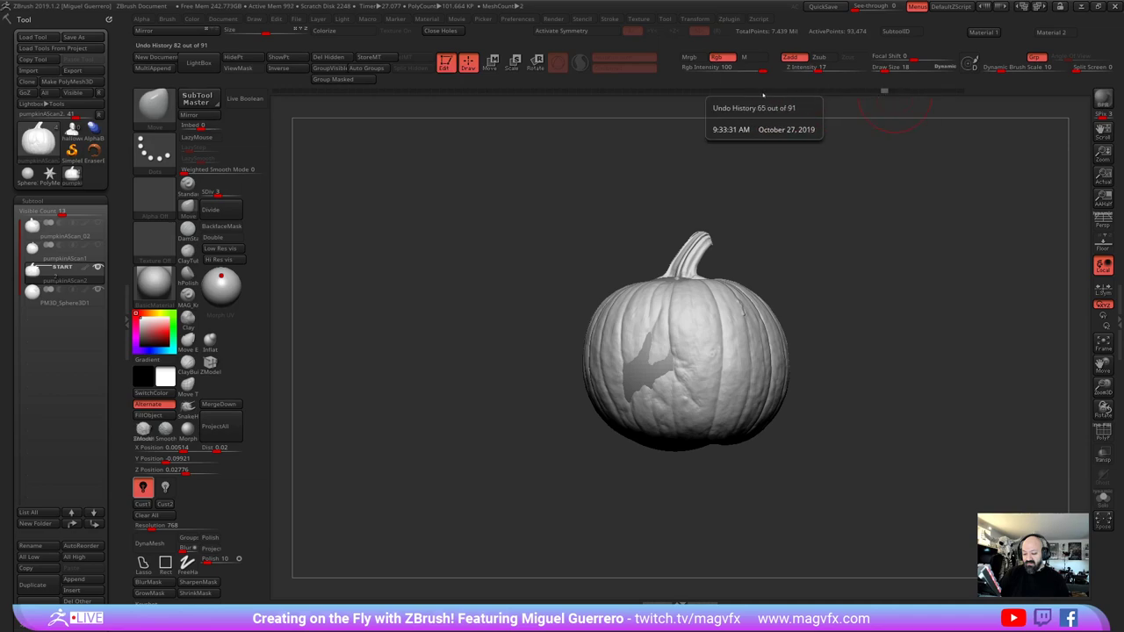
pyautogui.hotkey('ctrl', 'z')
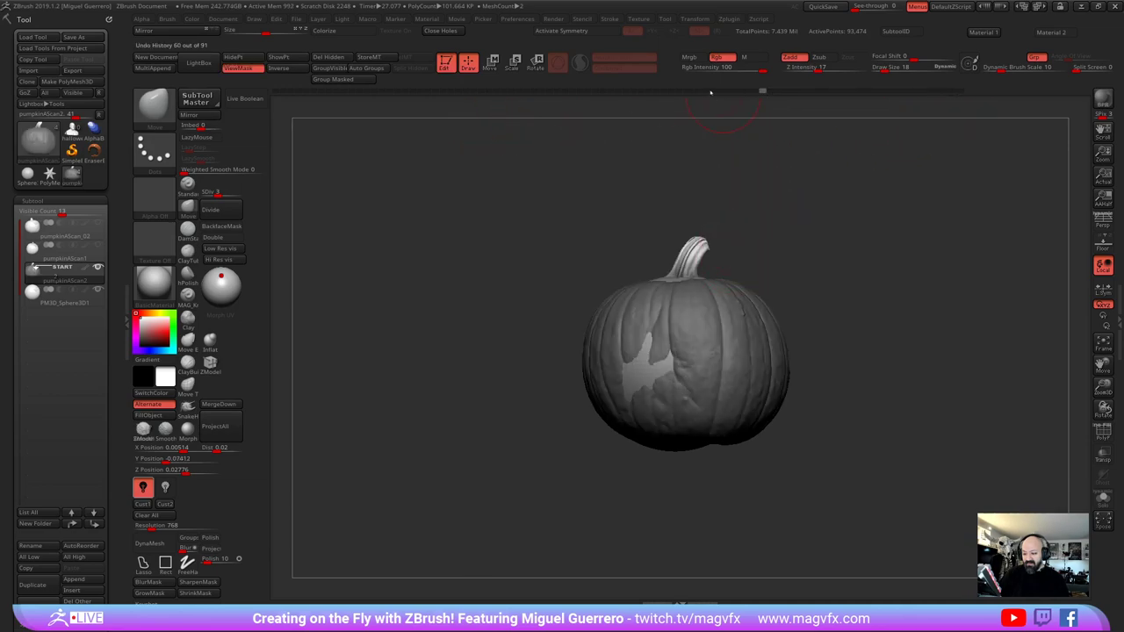
pyautogui.click(632, 91)
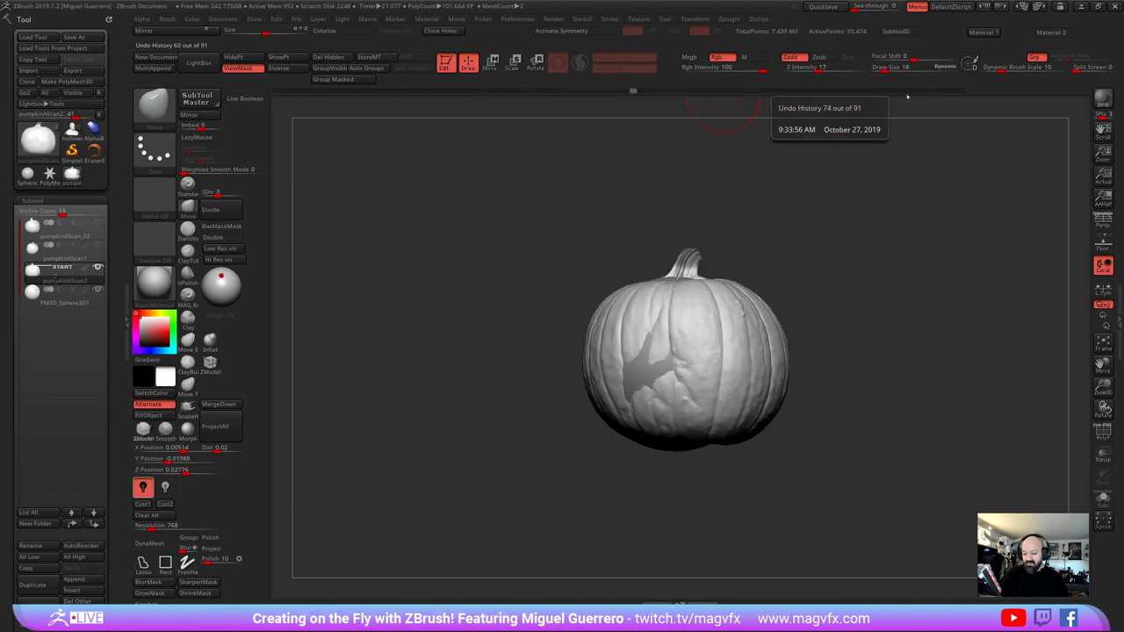
pyautogui.click(961, 91)
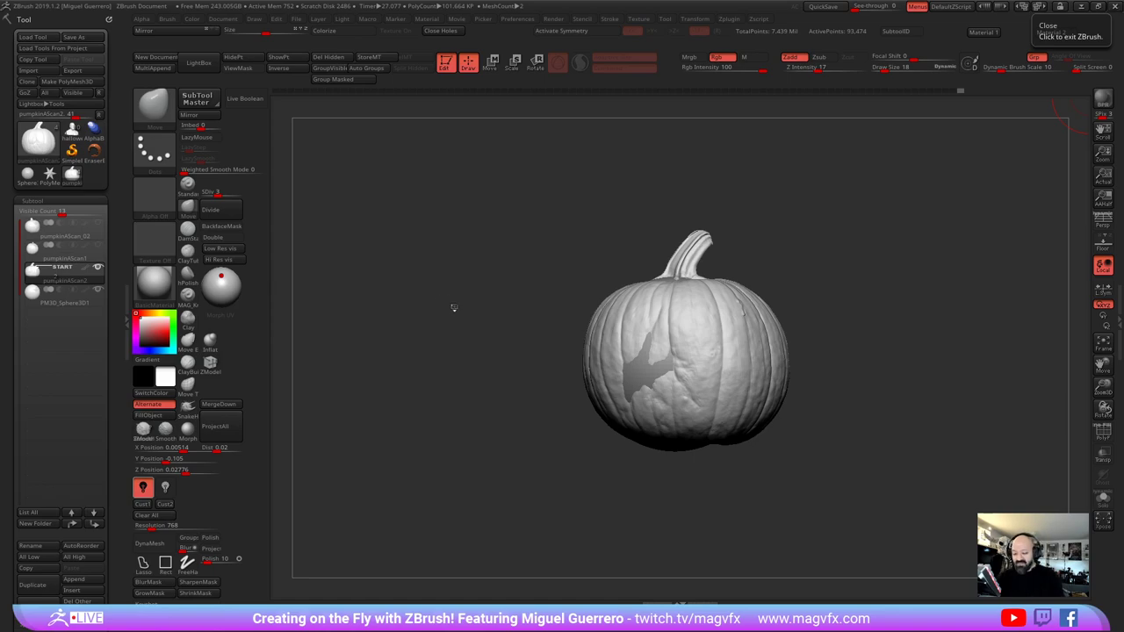
pyautogui.moveTo(454, 308); pyautogui.dragTo(500, 289)
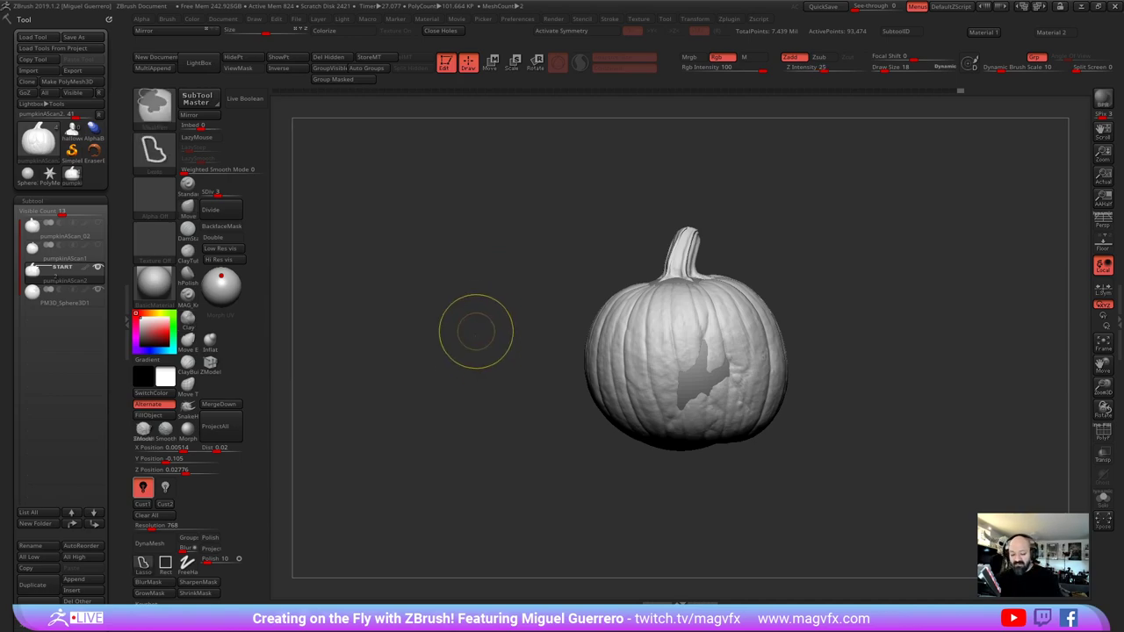
pyautogui.moveTo(476, 331)
pyautogui.keyDown('ctrl'); pyautogui.mouseDown(button='right')
pyautogui.moveTo(448, 339)
pyautogui.moveTo(468, 346)
pyautogui.moveTo(456, 340)
pyautogui.mouseUp(button='right'); pyautogui.keyUp('ctrl')
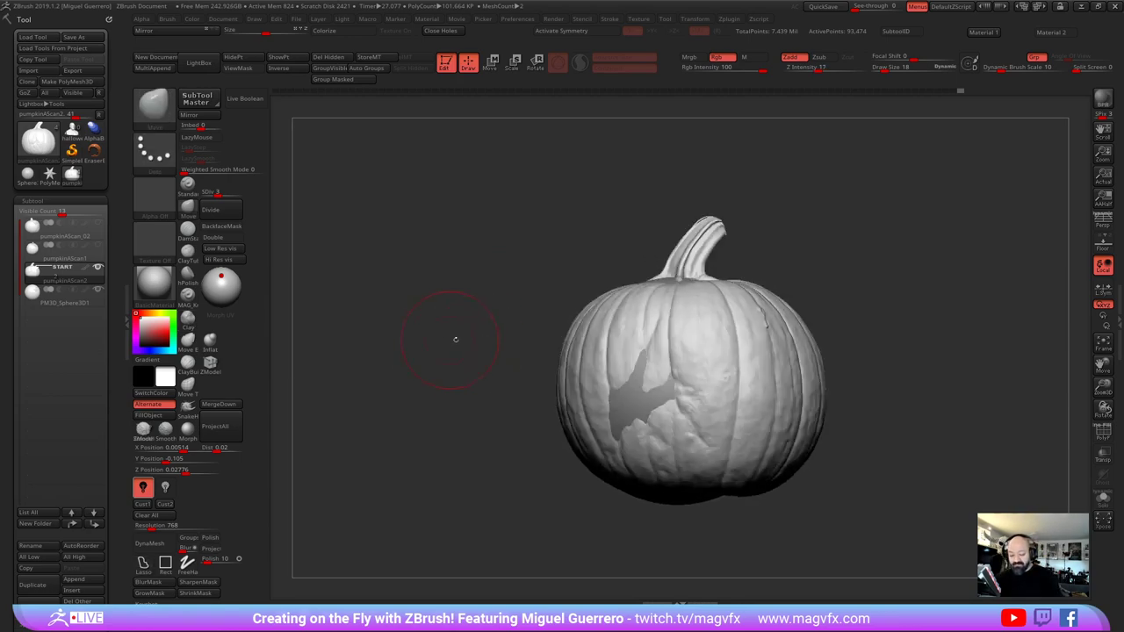
pyautogui.keyDown('alt'); pyautogui.moveTo(505, 354); pyautogui.dragTo(448, 330); pyautogui.keyUp('alt')
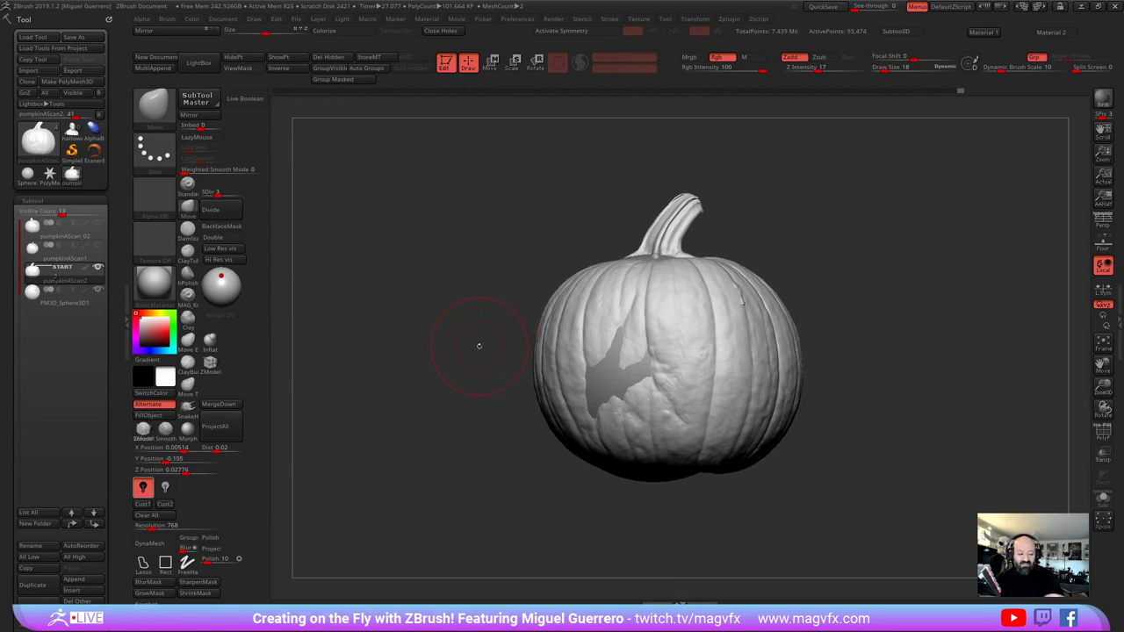
pyautogui.moveTo(307, 602)
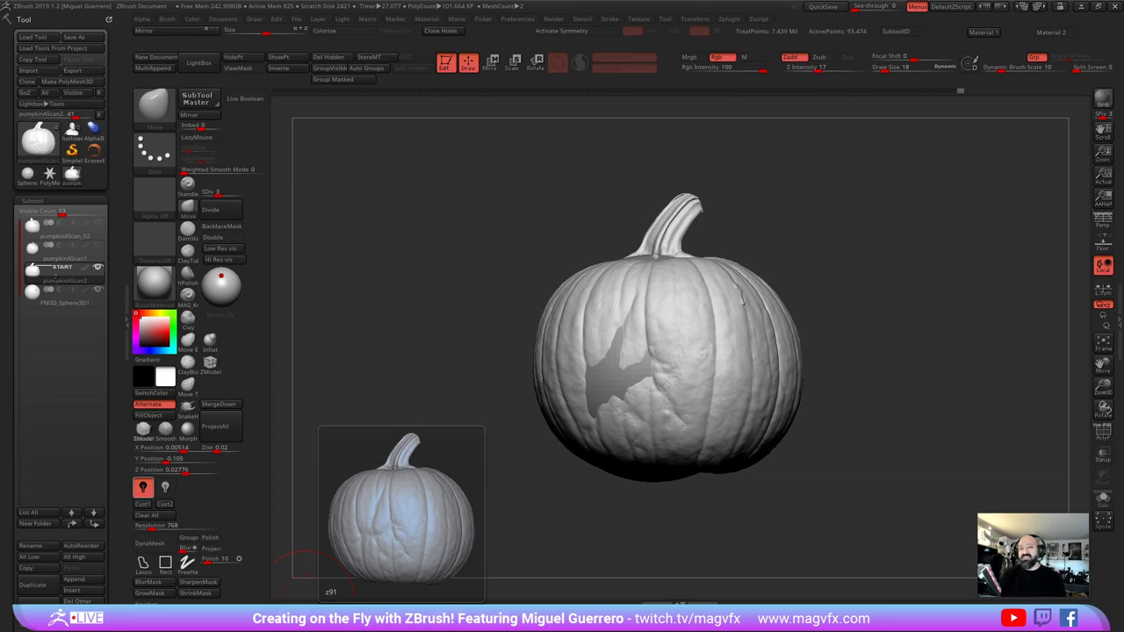
pyautogui.keyDown('alt'); pyautogui.moveTo(509, 307); pyautogui.dragTo(526, 308); pyautogui.keyUp('alt')
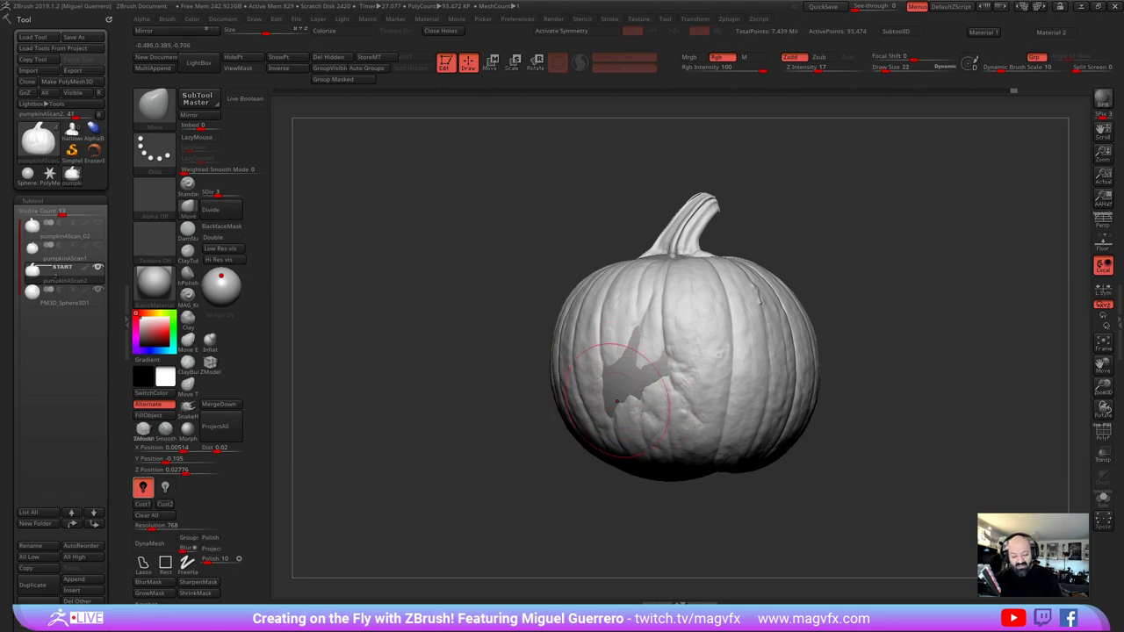
# Mask the lower front of the pumpkin from the side and invert the mask to leave that area editable
pyautogui.press('ctrl')
pyautogui.moveTo(624, 417); pyautogui.dragTo(469, 387, button='right')
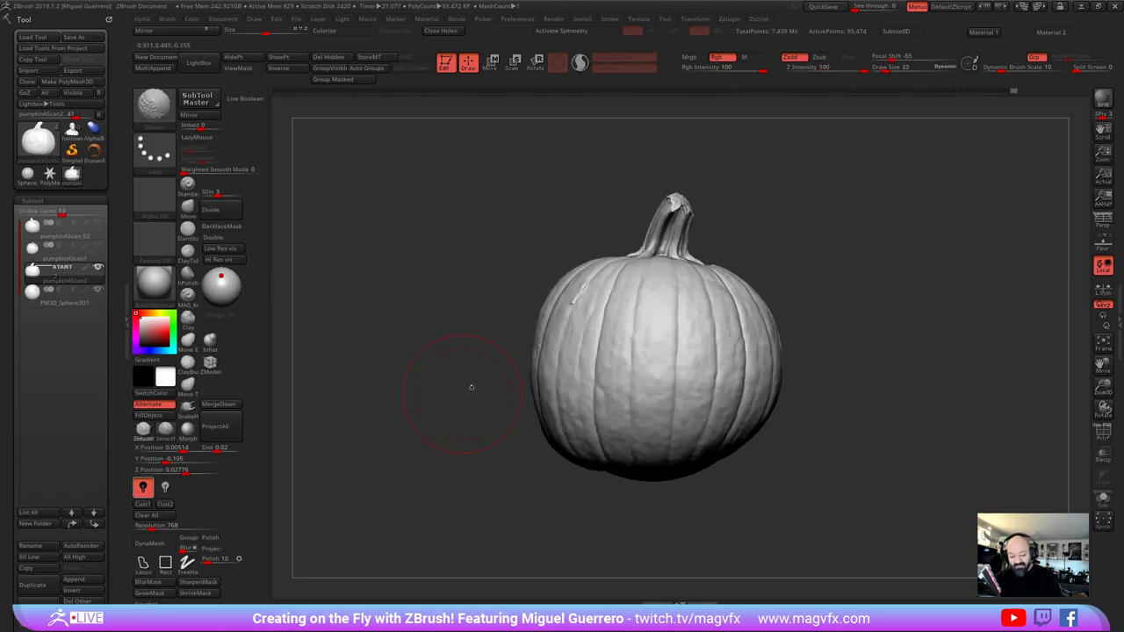
pyautogui.moveTo(508, 370)
pyautogui.keyDown('ctrl'); pyautogui.mouseDown()
pyautogui.moveTo(606, 402)
pyautogui.moveTo(503, 479)
pyautogui.moveTo(503, 456)
pyautogui.mouseUp(); pyautogui.keyUp('ctrl')
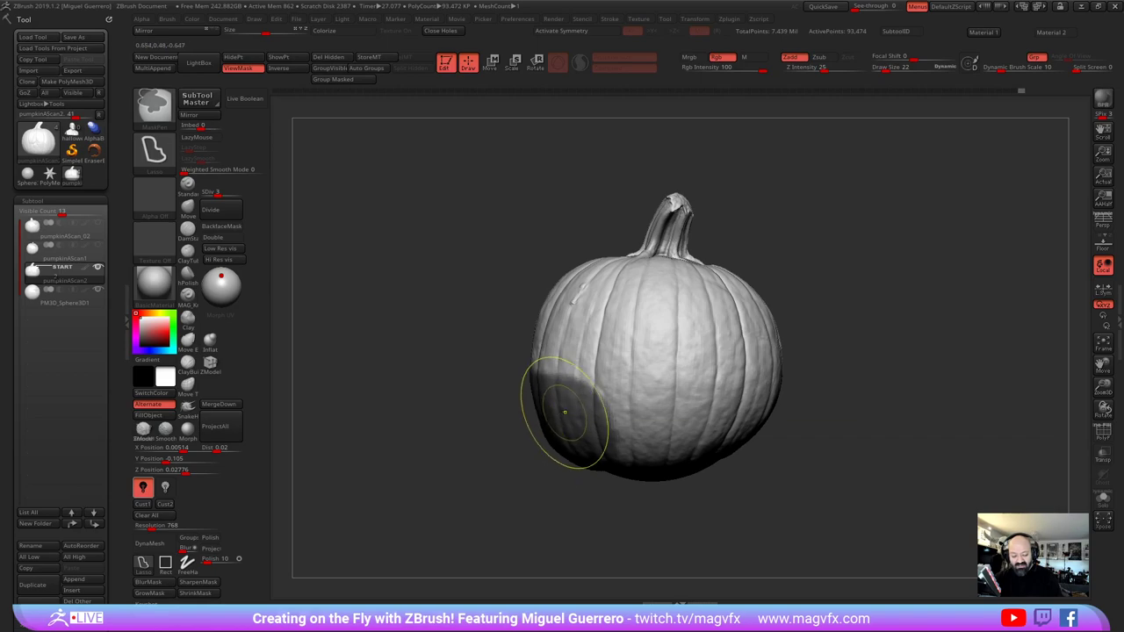
pyautogui.keyDown('ctrl'); pyautogui.click(489, 371); pyautogui.keyUp('ctrl')
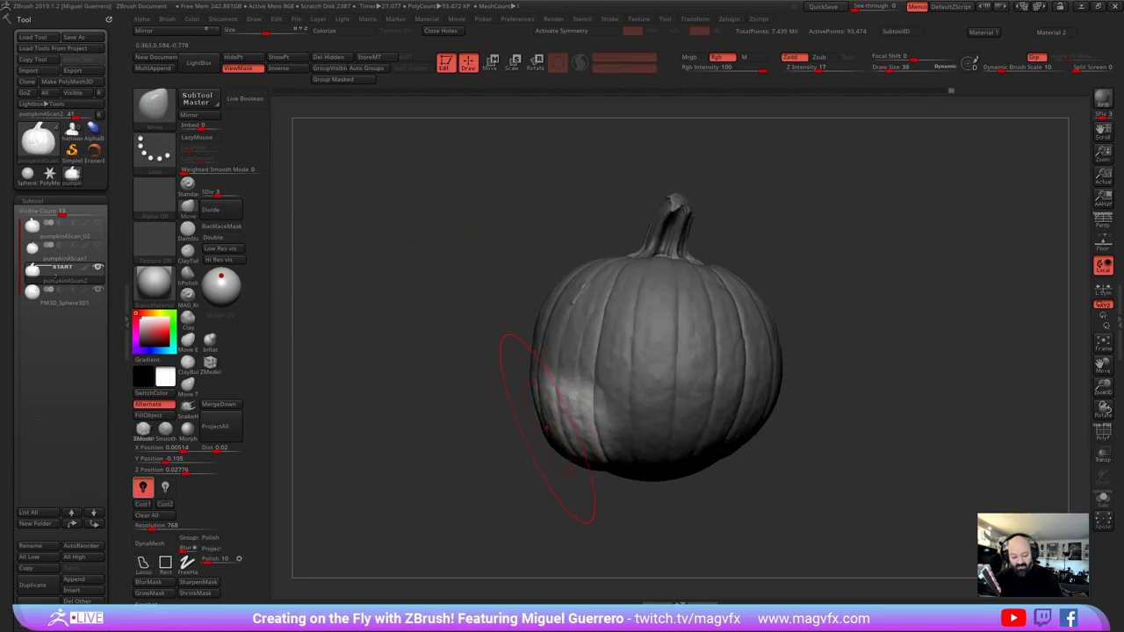
# Reshape the unmasked lower front of the pumpkin from several sides with the Move brush at draw size 38, and clear the mask
pyautogui.moveTo(546, 428); pyautogui.dragTo(524, 434)
pyautogui.moveTo(484, 426); pyautogui.dragTo(634, 420, button='right')
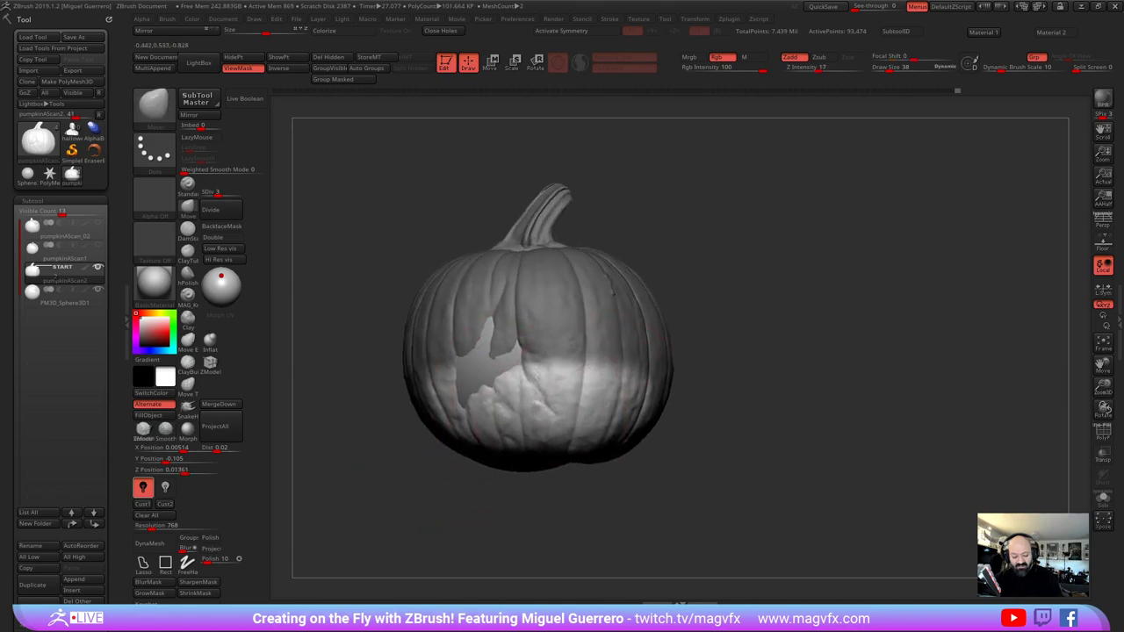
pyautogui.moveTo(562, 430)
pyautogui.mouseDown()
pyautogui.moveTo(457, 409)
pyautogui.moveTo(475, 474)
pyautogui.mouseUp()
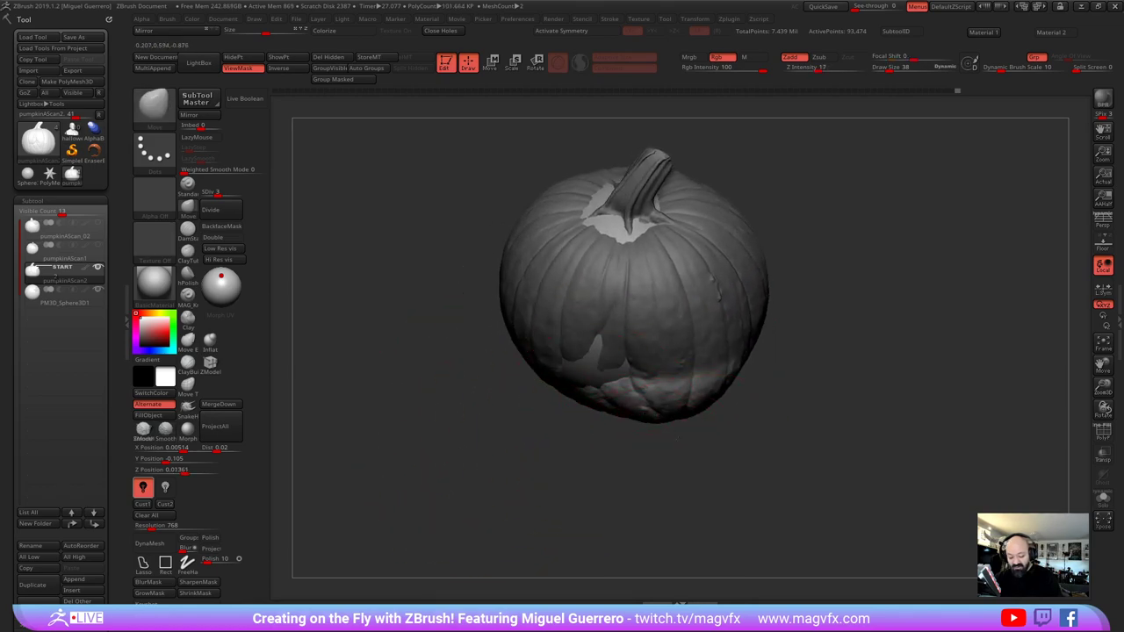
pyautogui.moveTo(663, 394); pyautogui.dragTo(674, 409)
pyautogui.moveTo(790, 461)
pyautogui.mouseDown()
pyautogui.moveTo(773, 413)
pyautogui.moveTo(701, 413)
pyautogui.moveTo(700, 431)
pyautogui.moveTo(692, 423)
pyautogui.mouseUp()
pyautogui.moveTo(519, 425); pyautogui.dragTo(606, 421)
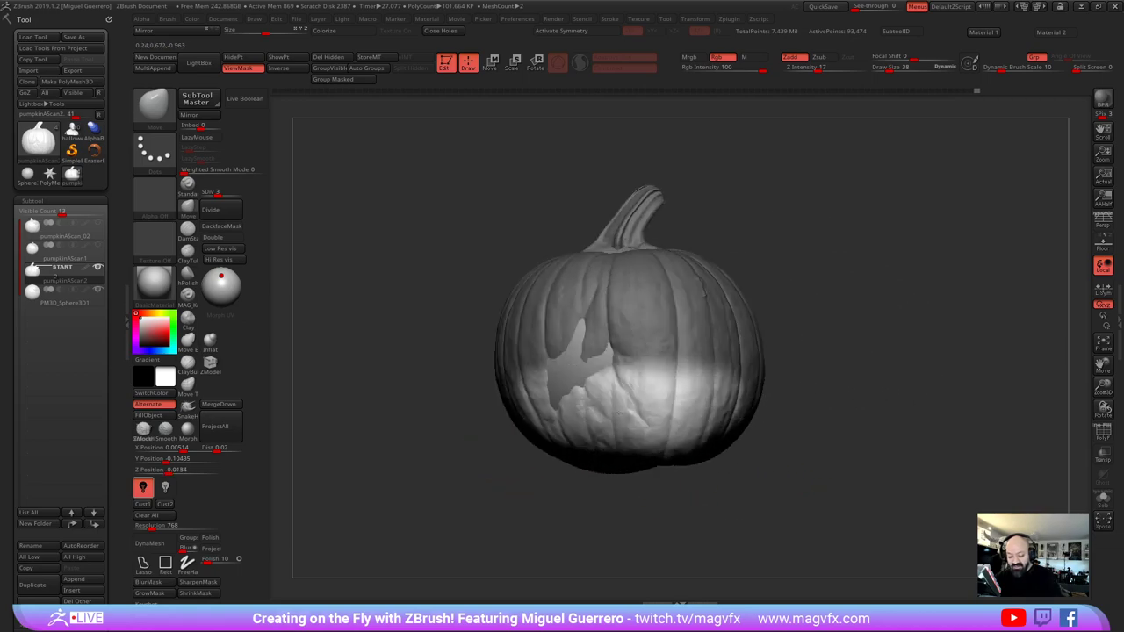
pyautogui.moveTo(571, 387); pyautogui.dragTo(488, 338)
# Try to move the upper edge of the front hole with the Move brush at draw size 14, and undo the stroke
pyautogui.press('[')
pyautogui.press('[')
pyautogui.press('[')
pyautogui.moveTo(641, 332); pyautogui.dragTo(634, 335)
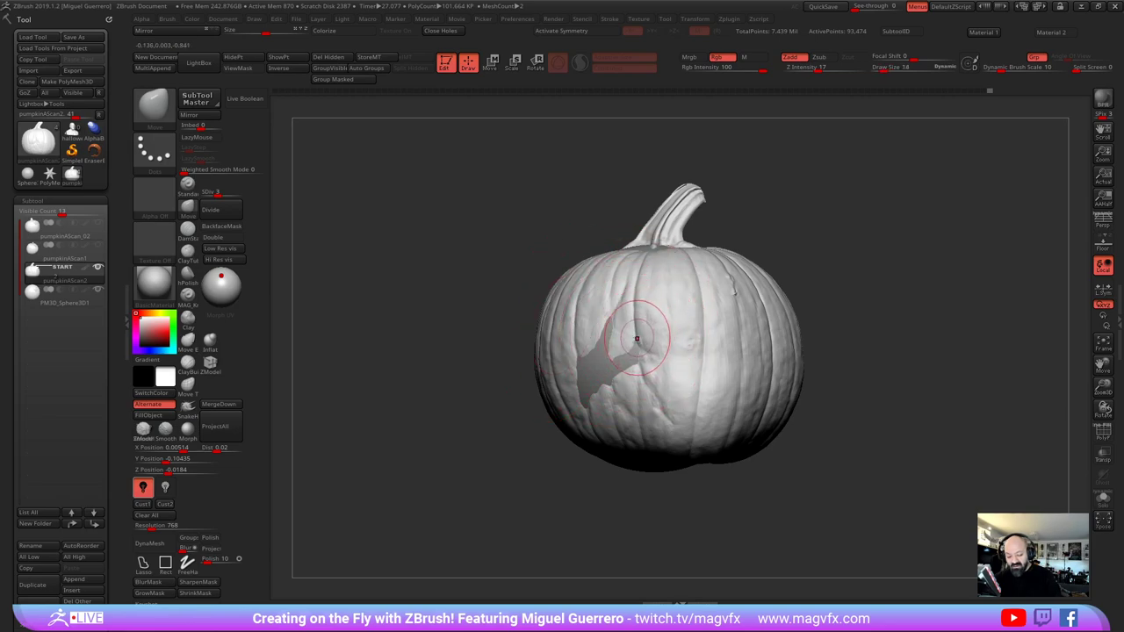
pyautogui.hotkey('ctrl', 'z')
# Mask two round eye areas at draw size 14 and a smaller nose area at draw size 7, and invert the mask
pyautogui.keyDown('ctrl'); pyautogui.moveTo(367, 449); pyautogui.dragTo(422, 495); pyautogui.keyUp('ctrl')
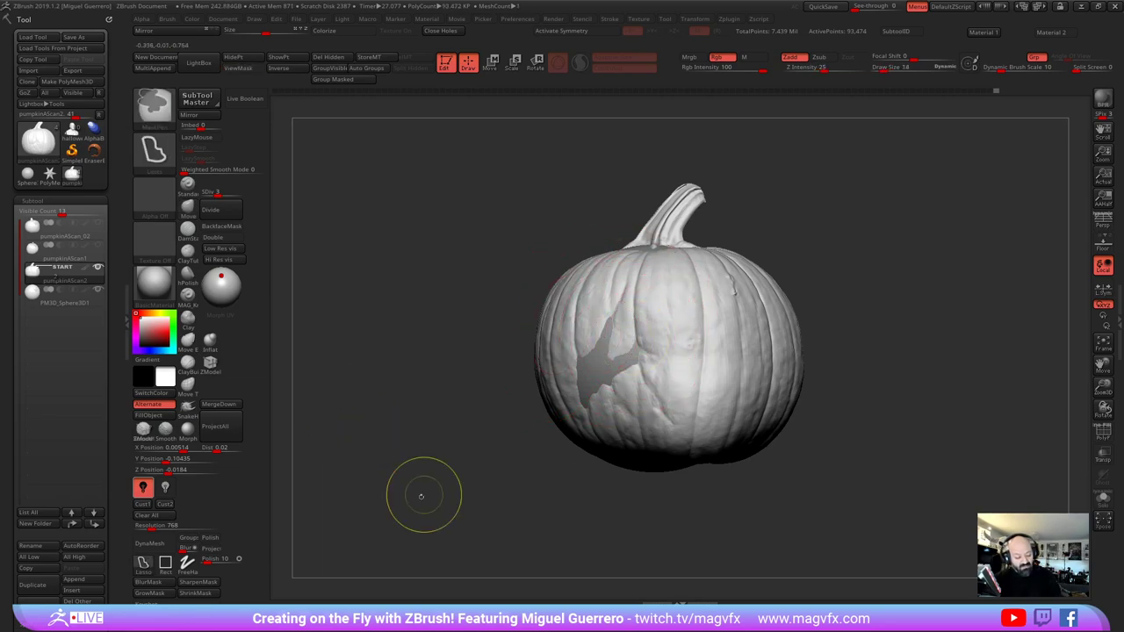
pyautogui.keyDown('ctrl'); pyautogui.moveTo(625, 337); pyautogui.dragTo(622, 332); pyautogui.keyUp('ctrl')
pyautogui.keyDown('ctrl'); pyautogui.moveTo(724, 334); pyautogui.dragTo(739, 337); pyautogui.keyUp('ctrl')
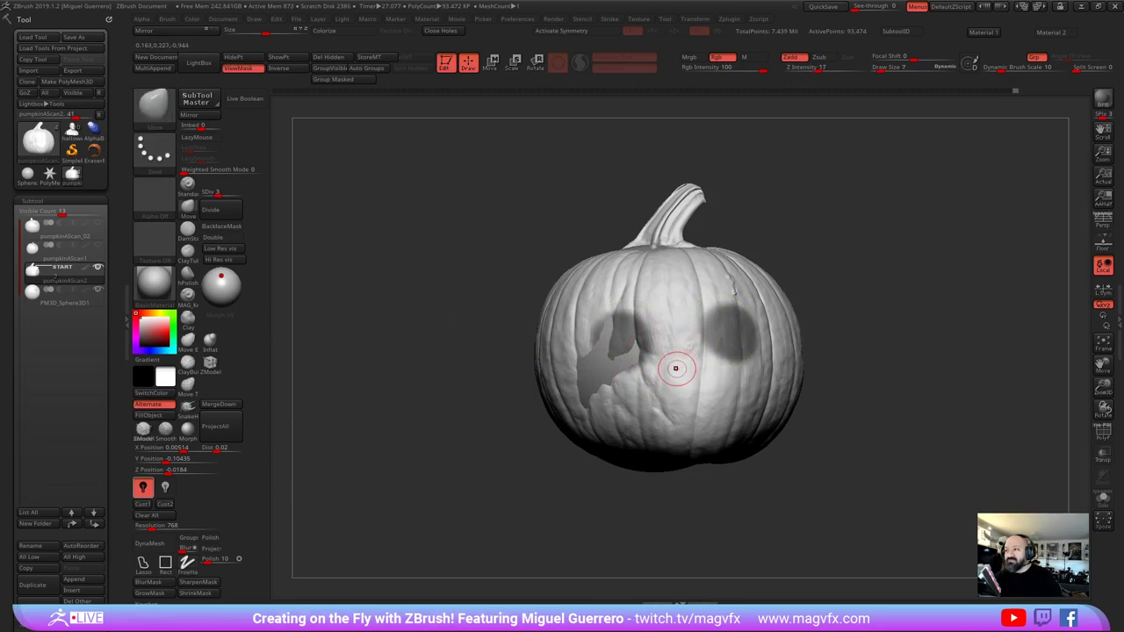
pyautogui.press('ctrl')
pyautogui.keyDown('ctrl'); pyautogui.moveTo(676, 376); pyautogui.dragTo(681, 379); pyautogui.keyUp('ctrl')
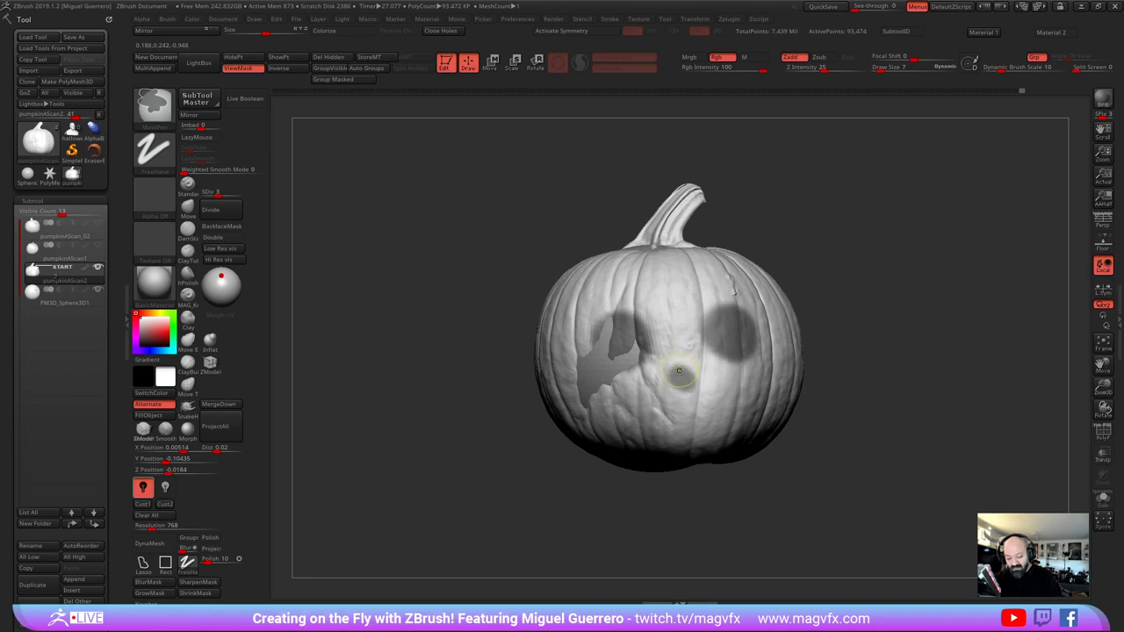
pyautogui.moveTo(428, 354)
pyautogui.mouseDown()
pyautogui.moveTo(468, 369)
pyautogui.moveTo(442, 371)
pyautogui.moveTo(437, 322)
pyautogui.mouseUp()
pyautogui.press('ctrl')
pyautogui.keyDown('ctrl'); pyautogui.click(474, 365); pyautogui.keyUp('ctrl')
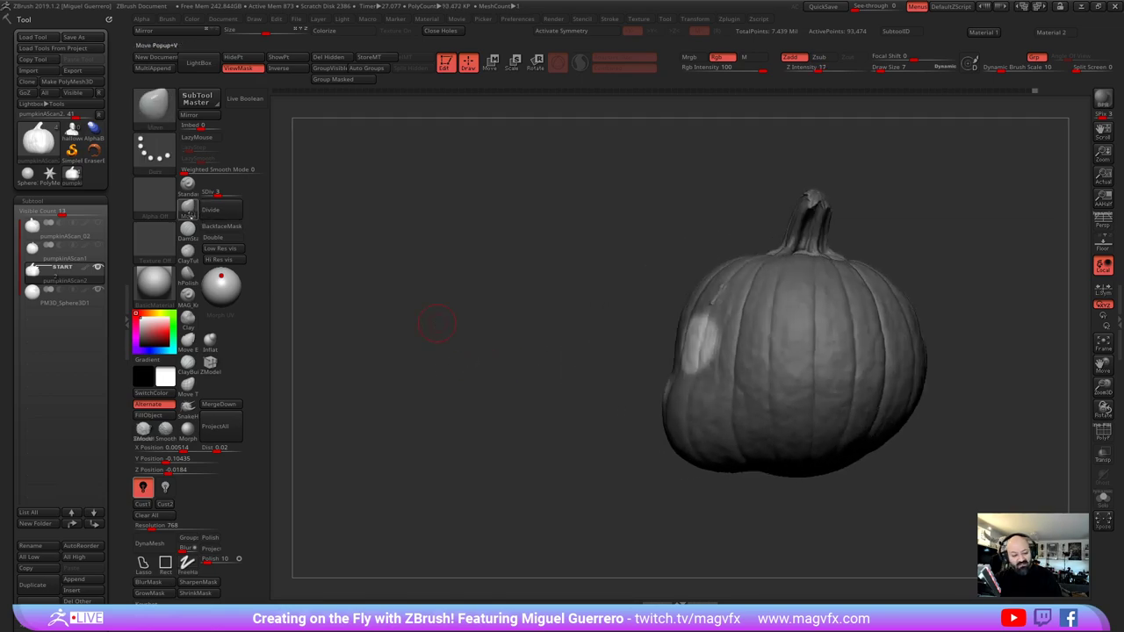
# Push the unmasked eye areas of the pumpkin inward with the Move brush at draw size 18, and clear the mask
pyautogui.click(191, 214)
pyautogui.moveTo(699, 345); pyautogui.dragTo(690, 346)
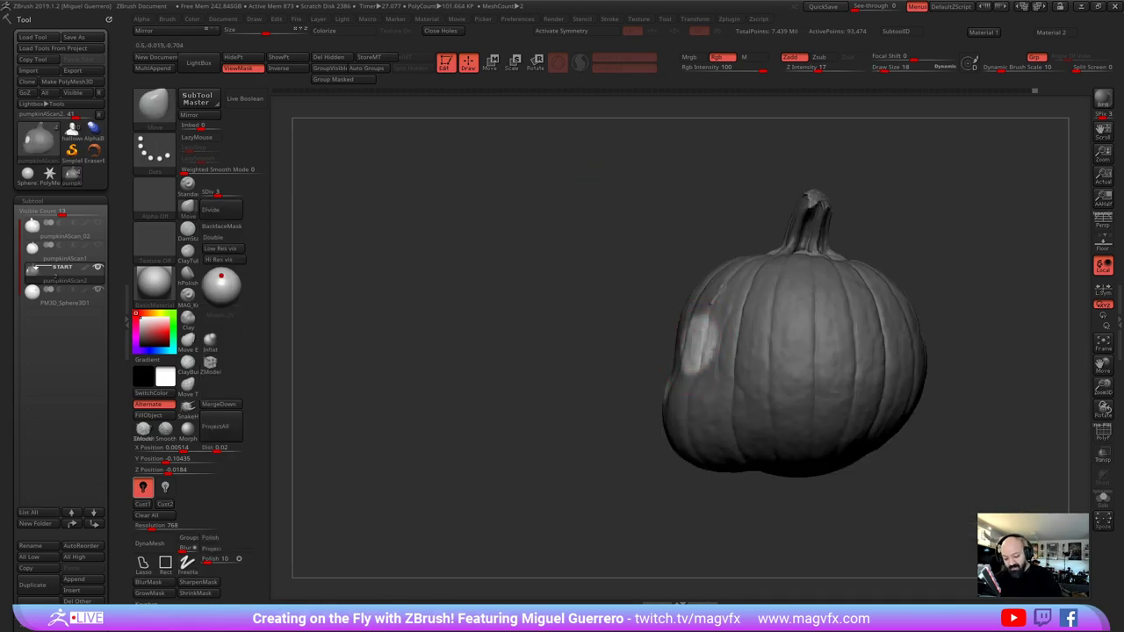
pyautogui.moveTo(580, 337)
pyautogui.mouseDown()
pyautogui.moveTo(599, 327)
pyautogui.moveTo(576, 350)
pyautogui.moveTo(580, 331)
pyautogui.mouseUp()
pyautogui.press('x')
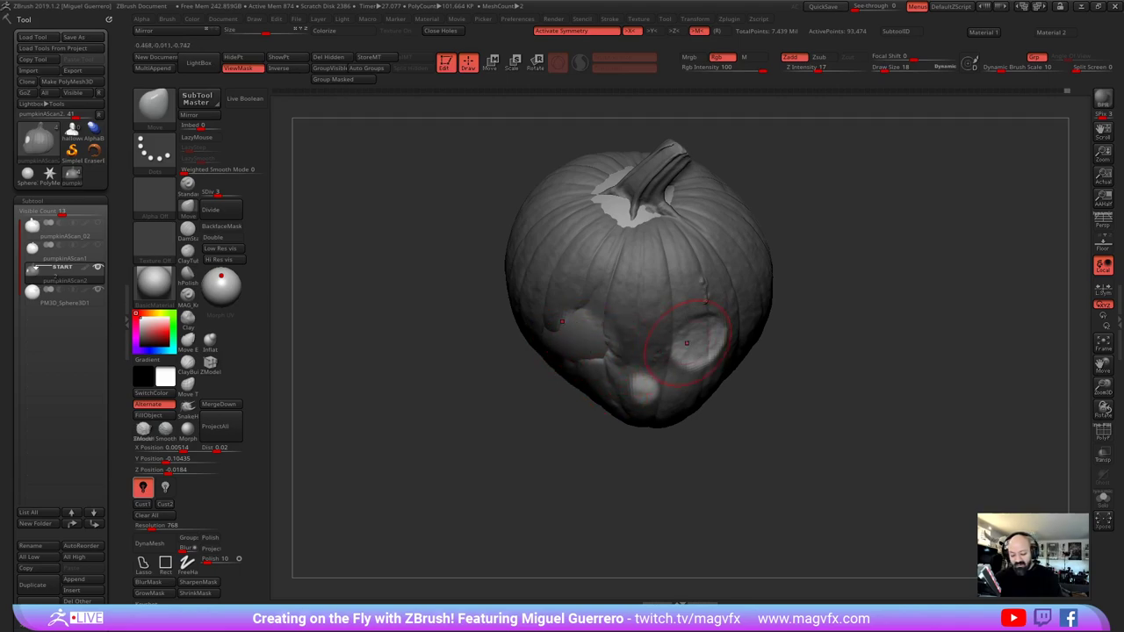
pyautogui.press('x')
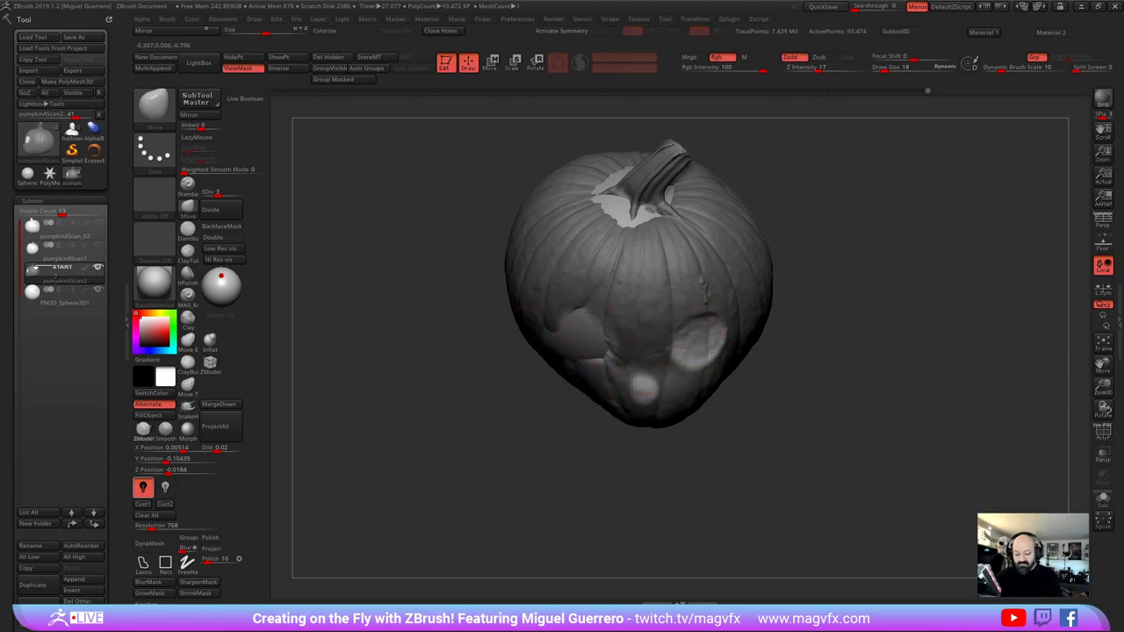
pyautogui.moveTo(537, 470)
pyautogui.mouseDown(button='right')
pyautogui.moveTo(536, 404)
pyautogui.moveTo(567, 383)
pyautogui.mouseUp(button='right')
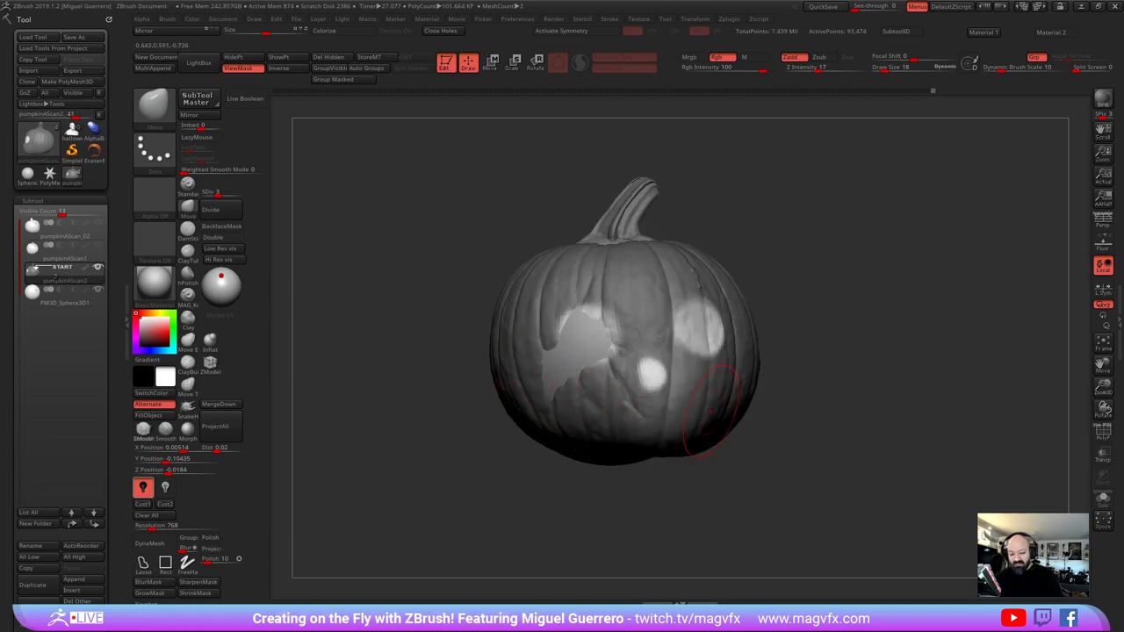
pyautogui.press('w')
pyautogui.press('q')
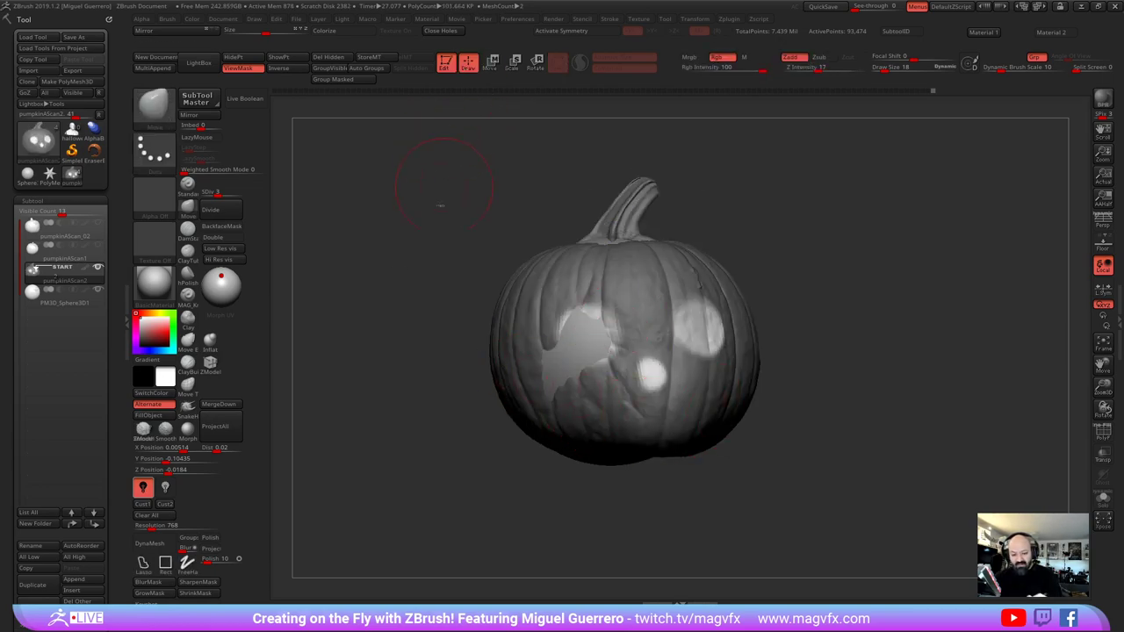
pyautogui.keyDown('ctrl'); pyautogui.moveTo(422, 254); pyautogui.dragTo(497, 291); pyautogui.keyUp('ctrl')
# Isolate the inner sphere, mask its lower front from the side with a rectangle, invert the mask and soften its border
pyautogui.keyDown('alt'); pyautogui.click(625, 316); pyautogui.keyUp('alt')
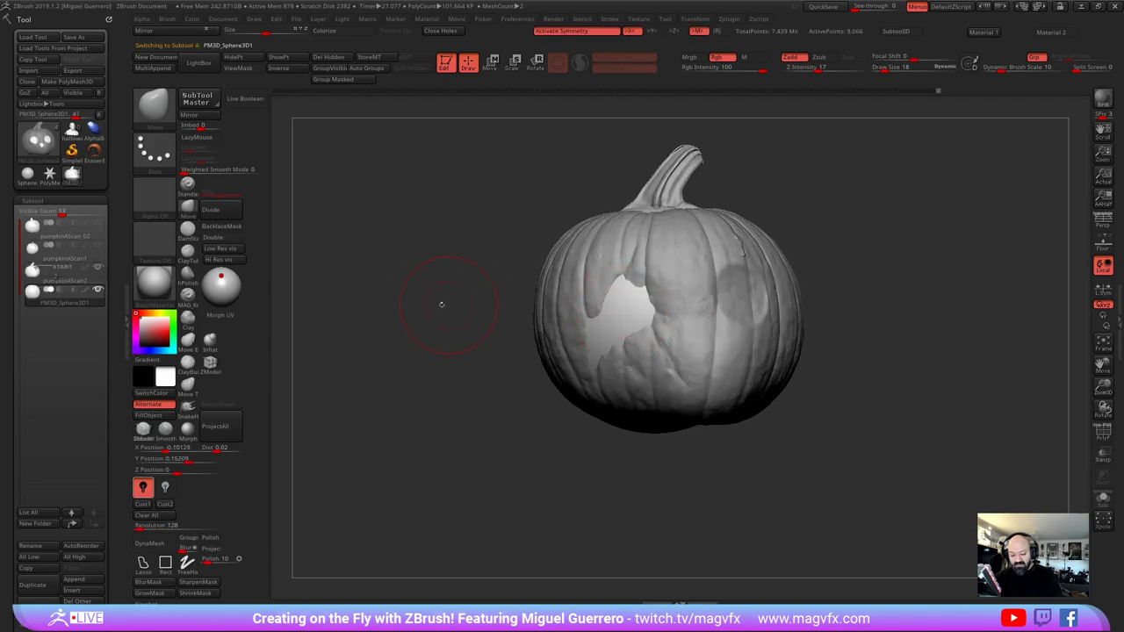
pyautogui.moveTo(495, 284); pyautogui.dragTo(401, 312)
pyautogui.moveTo(395, 291); pyautogui.dragTo(420, 303, button='right')
pyautogui.click(1099, 502)
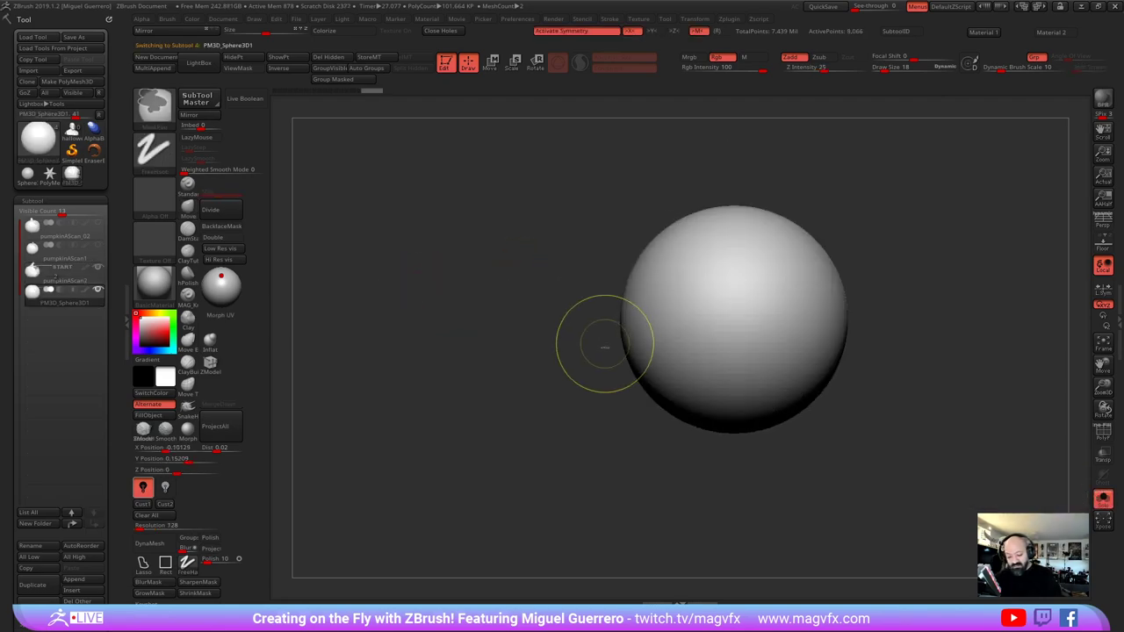
pyautogui.keyDown('ctrl'); pyautogui.moveTo(603, 345); pyautogui.dragTo(727, 479); pyautogui.keyUp('ctrl')
pyautogui.keyDown('ctrl'); pyautogui.click(562, 341); pyautogui.keyUp('ctrl')
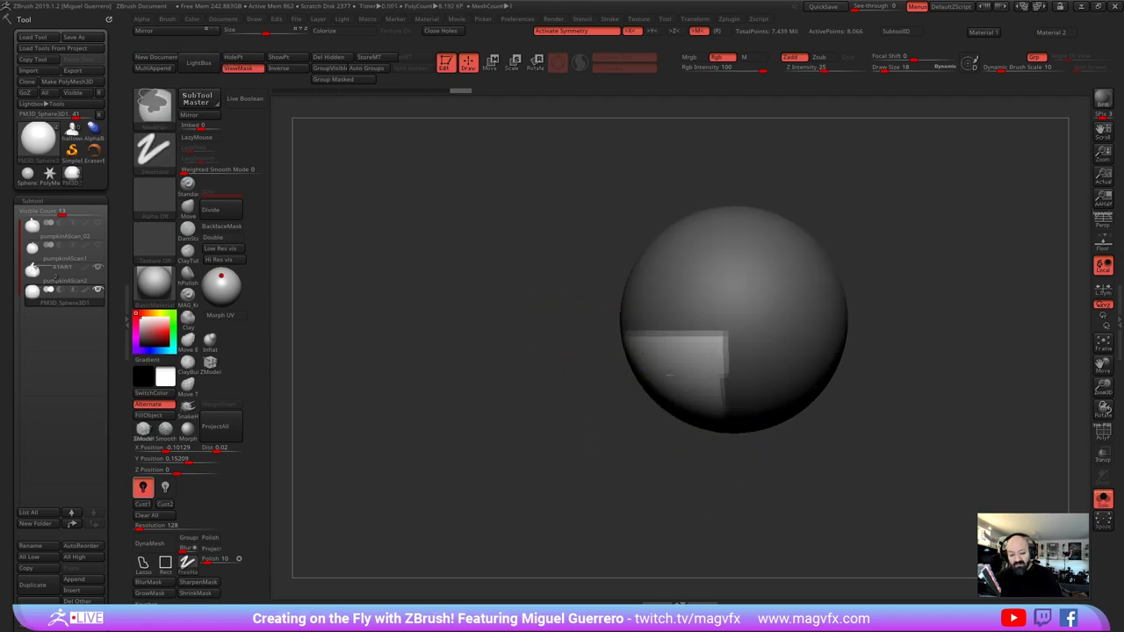
pyautogui.keyDown('ctrl'); pyautogui.click(665, 352); pyautogui.keyUp('ctrl')
# Move the unmasked lower front of the sphere forward and downward with the transform gizmo, and clear the mask
pyautogui.click(491, 62)
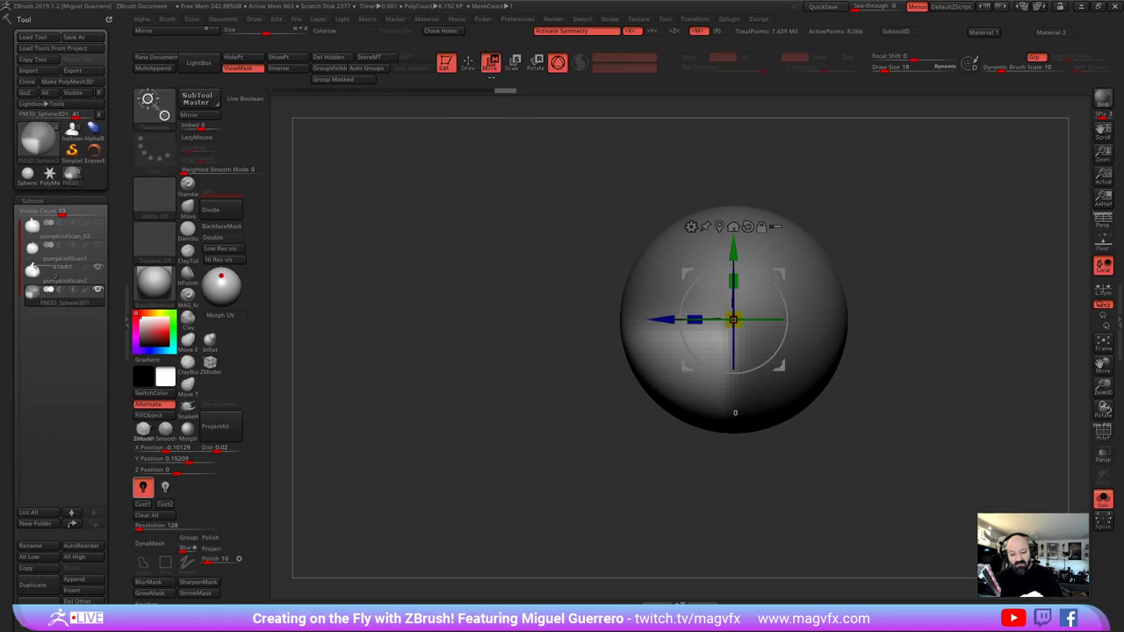
pyautogui.moveTo(662, 320); pyautogui.dragTo(630, 320)
pyautogui.moveTo(701, 250); pyautogui.dragTo(702, 263)
pyautogui.moveTo(631, 332); pyautogui.dragTo(621, 332)
pyautogui.click(468, 61)
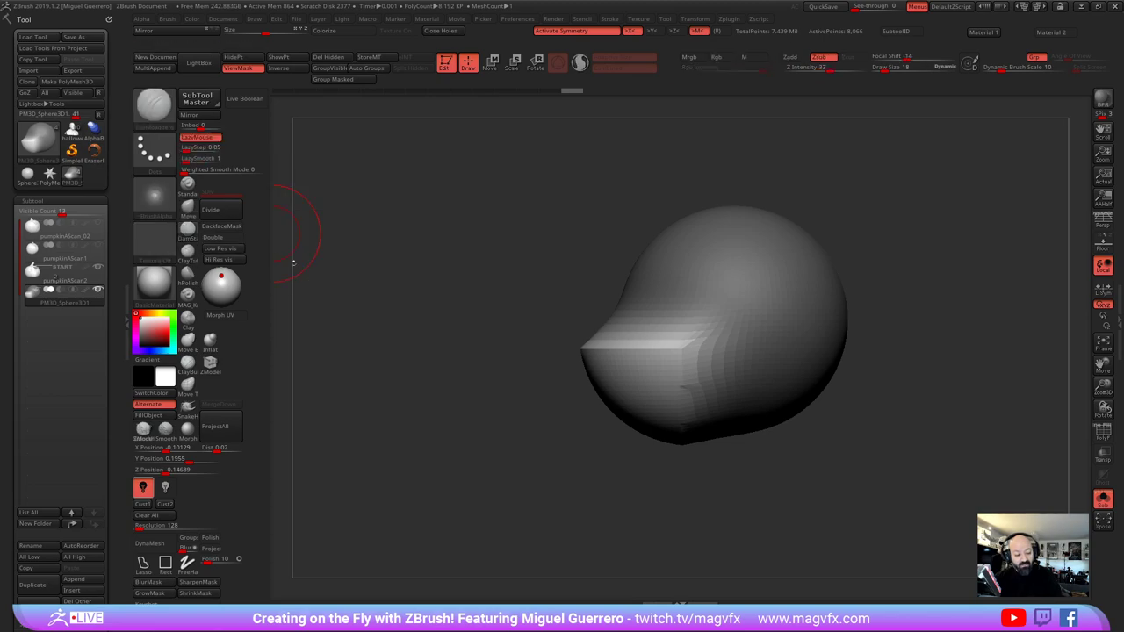
pyautogui.hotkey('ctrl', 'z')
pyautogui.hotkey('ctrl', 'z')
pyautogui.hotkey('ctrl', 'z')
pyautogui.hotkey('ctrl', 'shift', 'z')
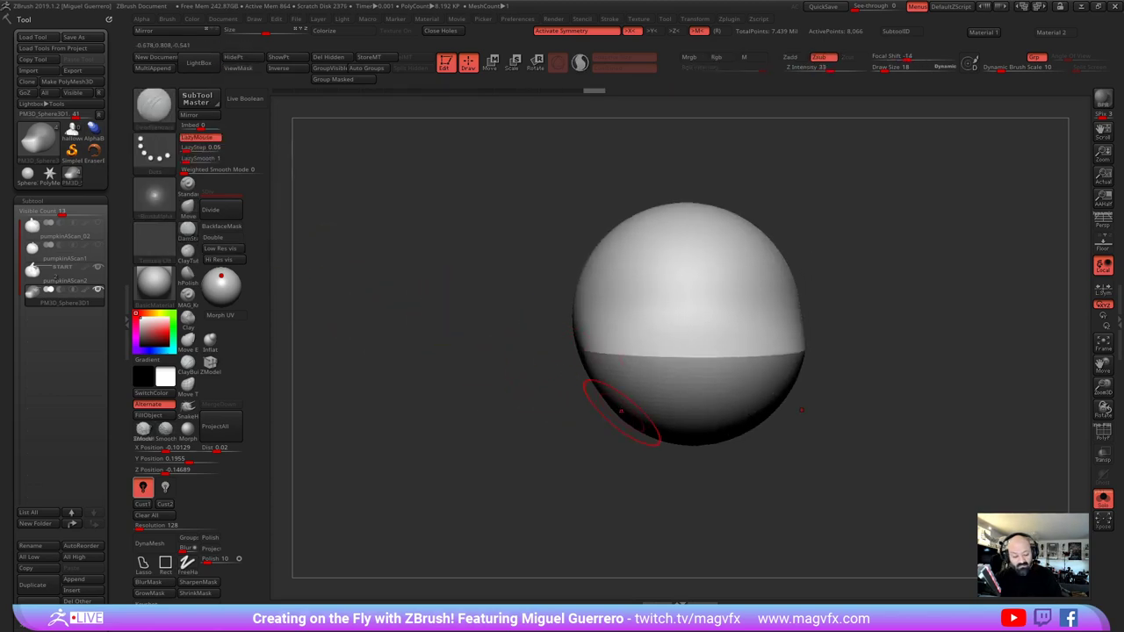
# Remesh the sphere with DynaMesh at resolution 128, smooth the front crease and show the pumpkin around it again
pyautogui.click(151, 545)
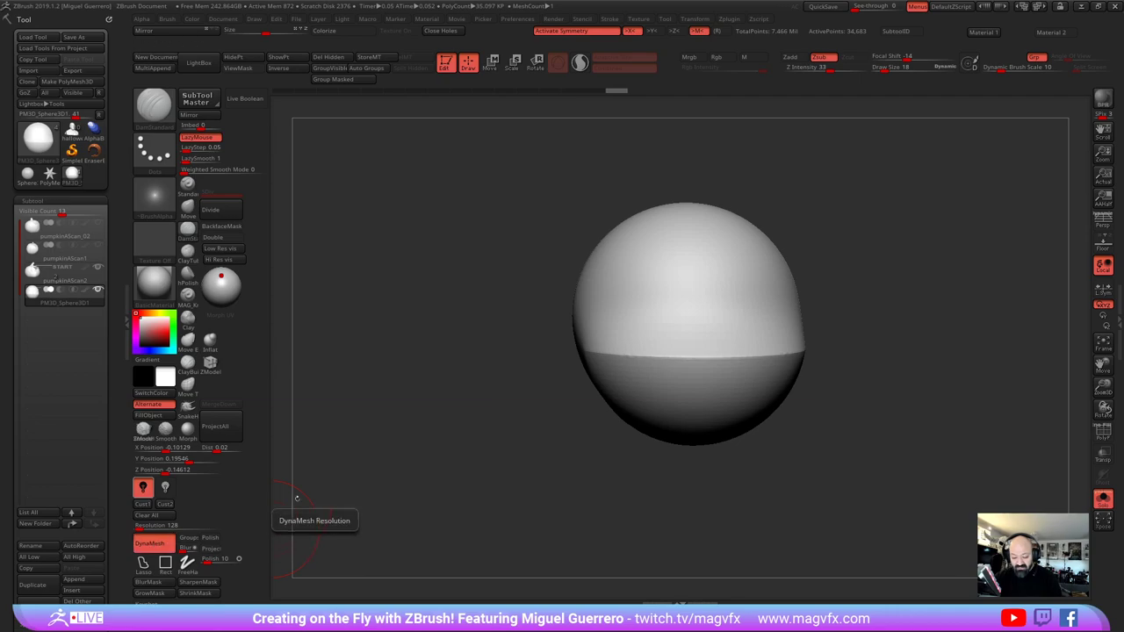
pyautogui.keyDown('shift'); pyautogui.moveTo(675, 353); pyautogui.dragTo(683, 353); pyautogui.keyUp('shift')
pyautogui.keyDown('shift'); pyautogui.moveTo(581, 344); pyautogui.dragTo(571, 345); pyautogui.keyUp('shift')
pyautogui.moveTo(562, 347)
pyautogui.mouseDown()
pyautogui.moveTo(501, 351)
pyautogui.moveTo(532, 359)
pyautogui.moveTo(518, 441)
pyautogui.mouseUp()
pyautogui.click(1097, 500)
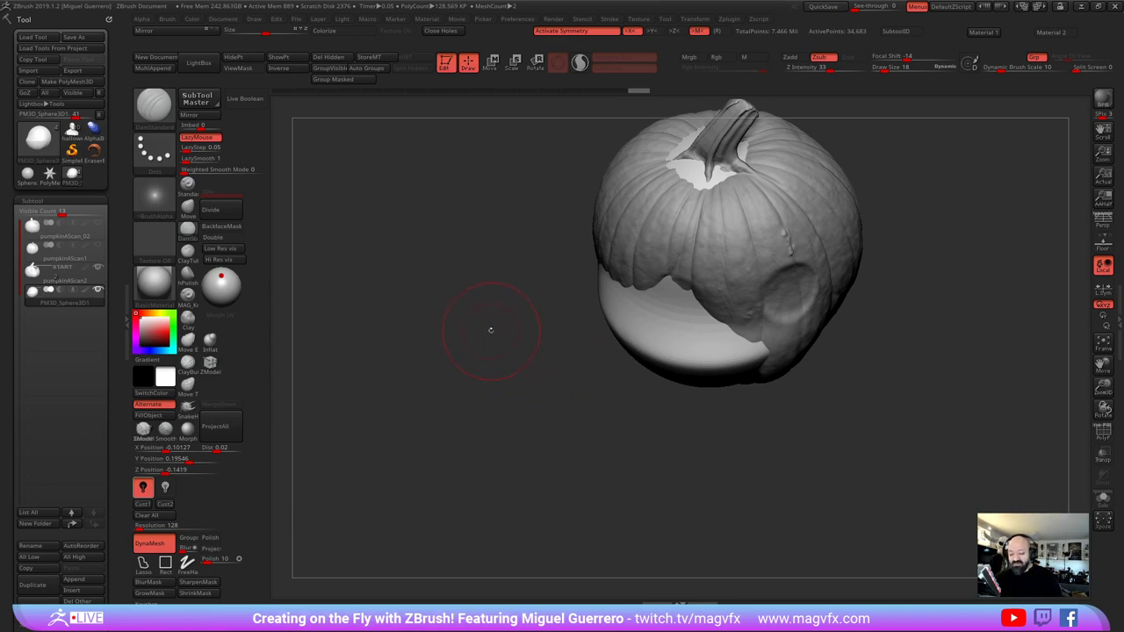
# Carve a small nose at the sphere's front crease with the DamStandard brush at draw size 7
pyautogui.moveTo(491, 329); pyautogui.dragTo(492, 303)
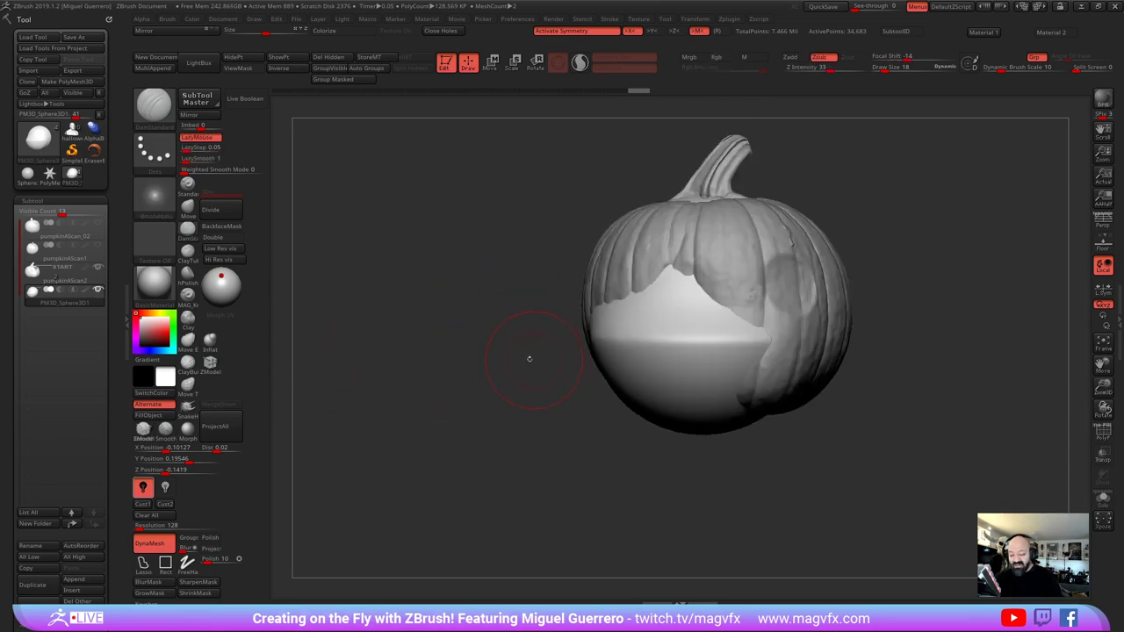
pyautogui.keyDown('alt'); pyautogui.click(616, 263); pyautogui.keyUp('alt')
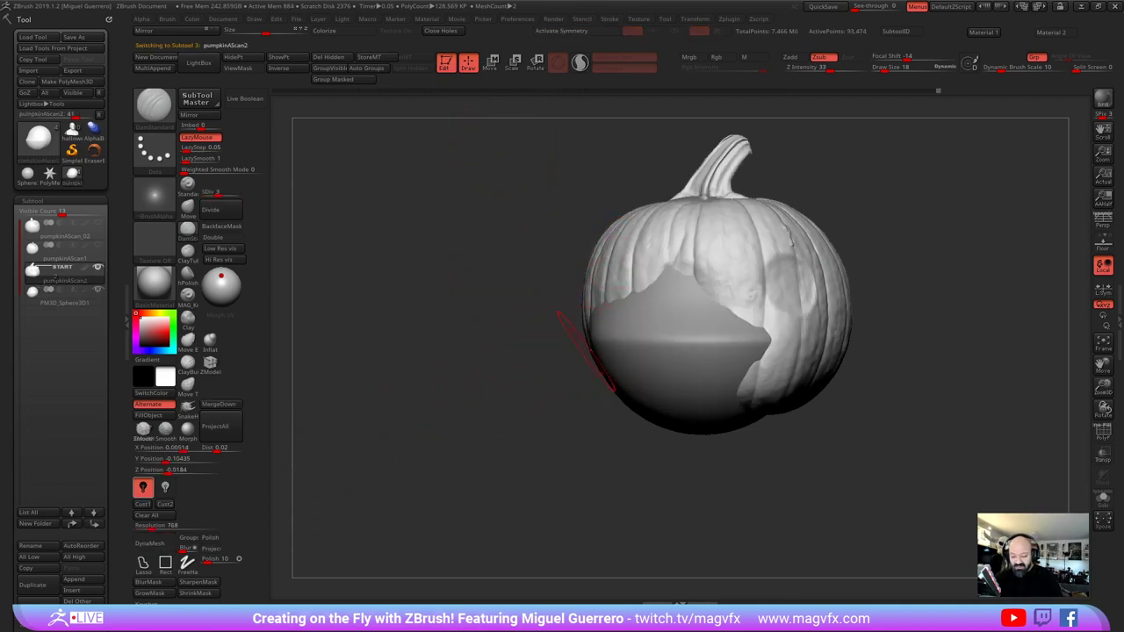
pyautogui.keyDown('alt'); pyautogui.click(659, 360); pyautogui.keyUp('alt')
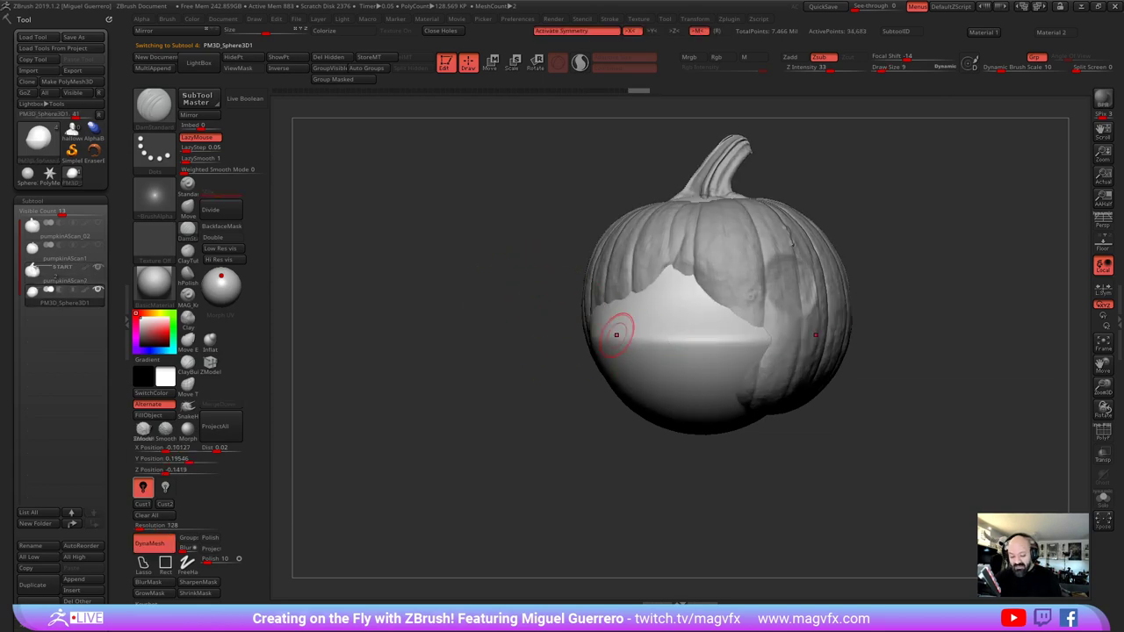
pyautogui.click(490, 65)
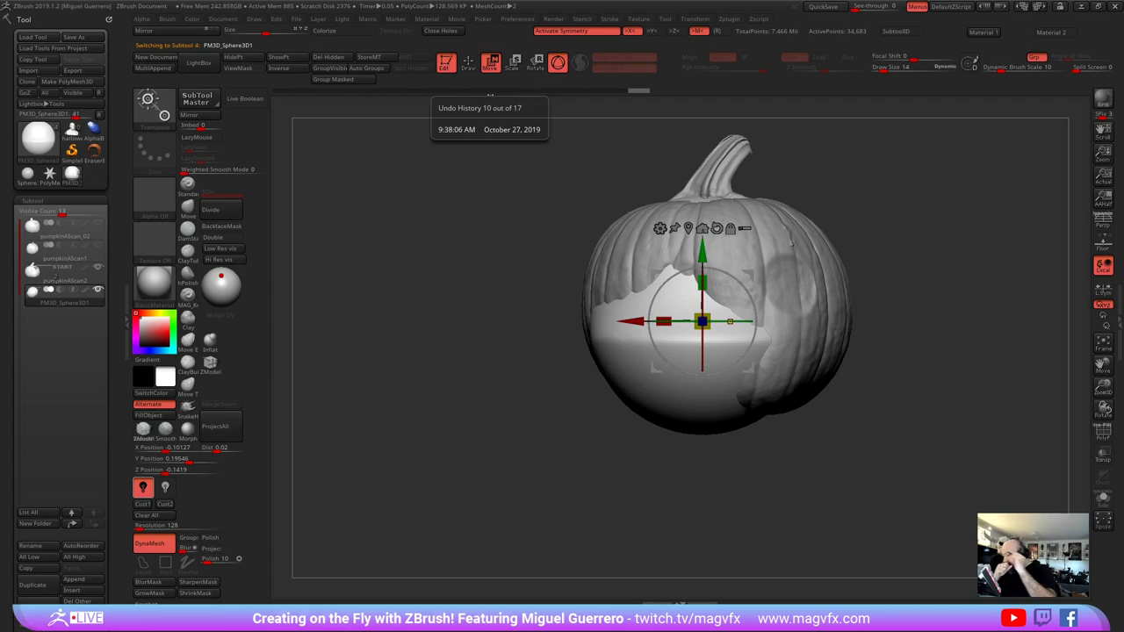
pyautogui.press('q')
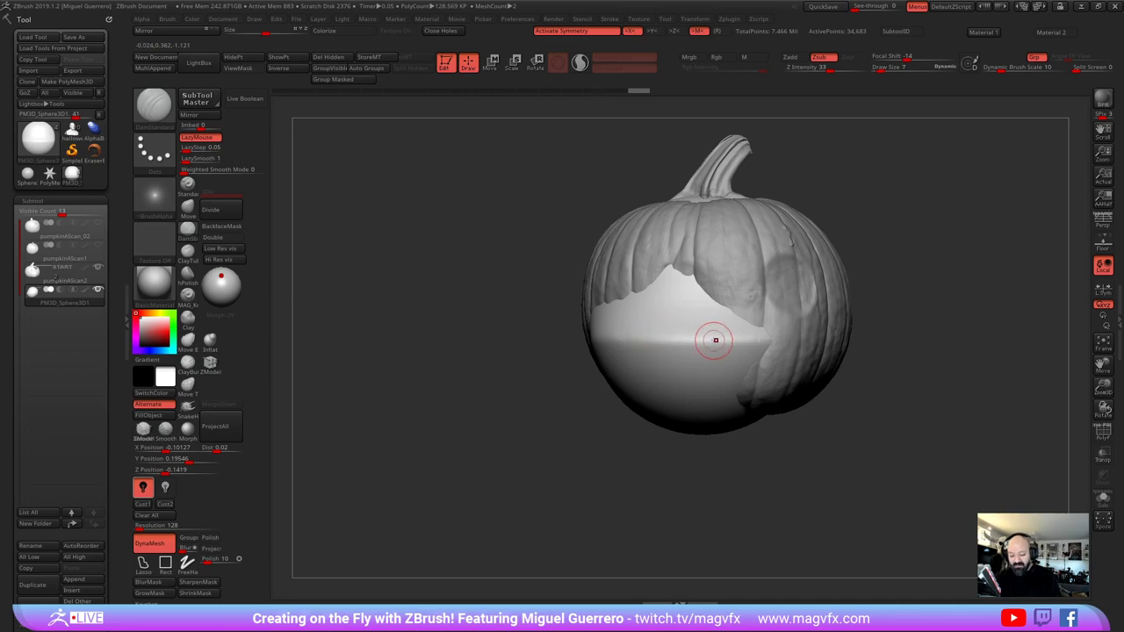
pyautogui.click(188, 239)
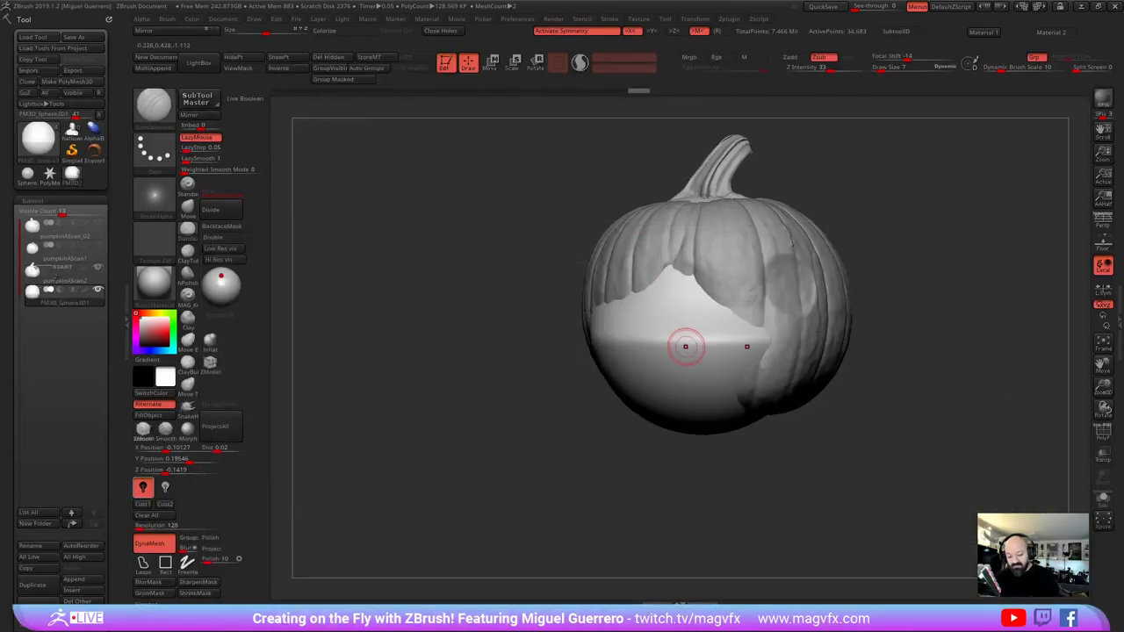
pyautogui.moveTo(694, 343); pyautogui.dragTo(700, 353)
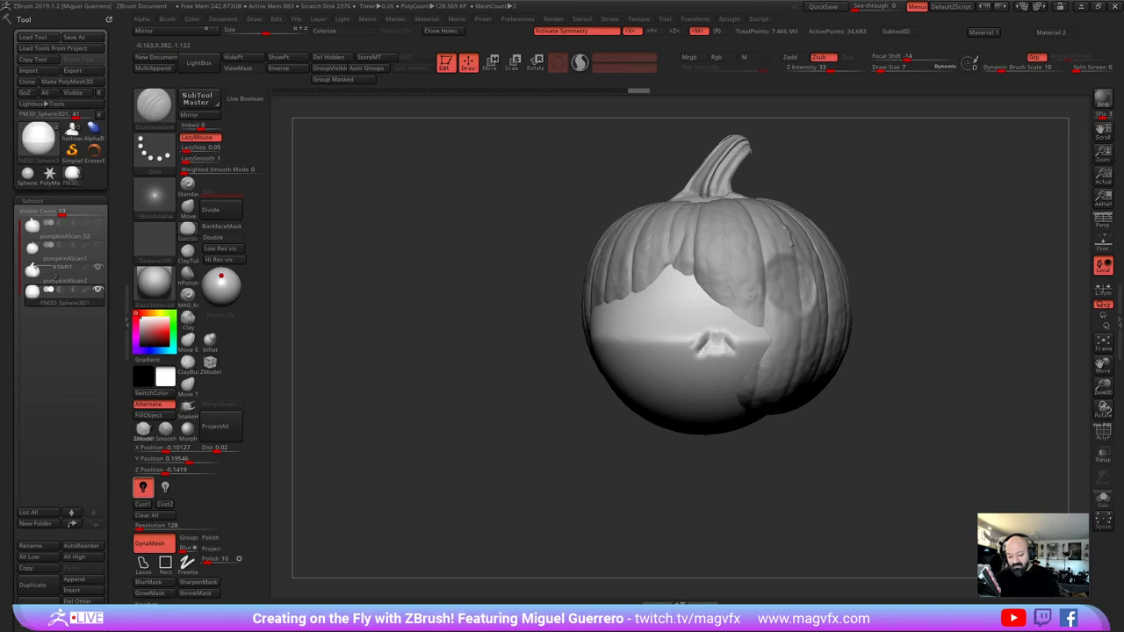
# Isolate the sphere and carve a wide mouth line and an eye socket with the DamStandard brush at draw size 9
pyautogui.click(1103, 497)
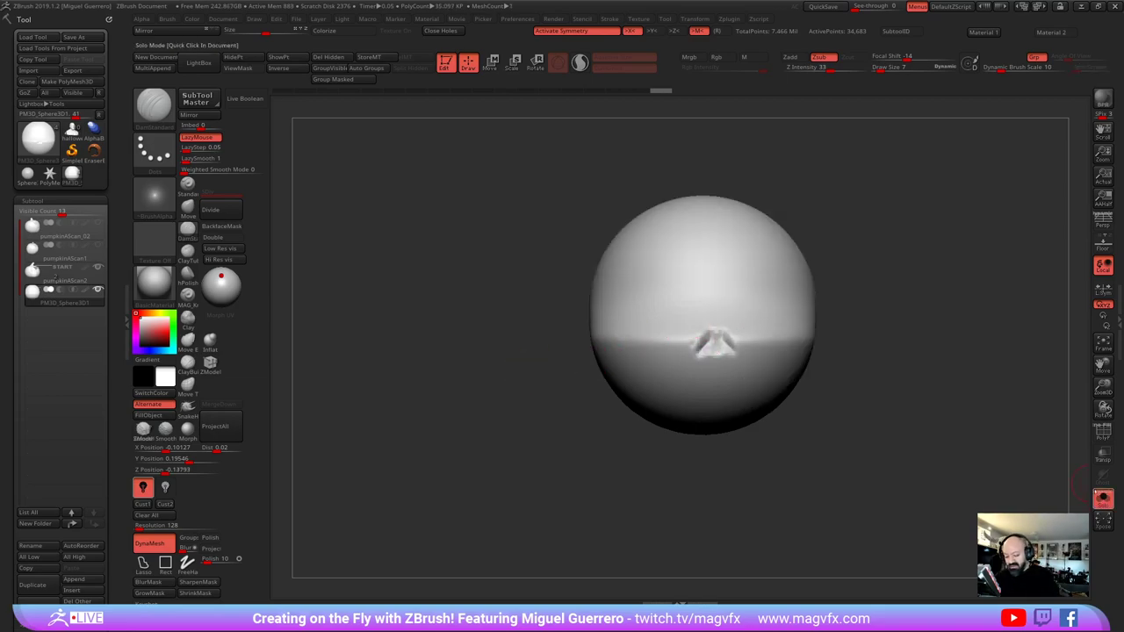
pyautogui.moveTo(544, 366)
pyautogui.mouseDown()
pyautogui.moveTo(693, 351)
pyautogui.moveTo(687, 367)
pyautogui.moveTo(703, 385)
pyautogui.moveTo(806, 395)
pyautogui.mouseUp()
pyautogui.moveTo(614, 403); pyautogui.dragTo(567, 416)
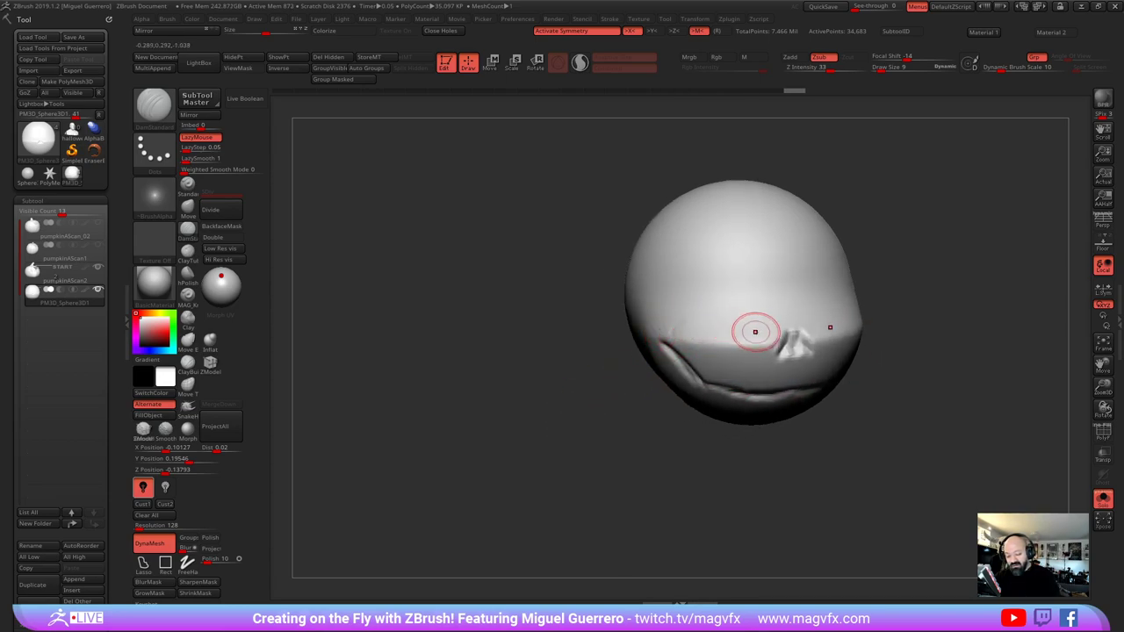
pyautogui.moveTo(728, 276)
pyautogui.mouseDown()
pyautogui.moveTo(710, 281)
pyautogui.moveTo(708, 303)
pyautogui.moveTo(722, 296)
pyautogui.mouseUp()
pyautogui.moveTo(580, 373); pyautogui.dragTo(634, 377)
pyautogui.moveTo(735, 436)
pyautogui.mouseDown()
pyautogui.moveTo(653, 427)
pyautogui.moveTo(651, 418)
pyautogui.mouseUp()
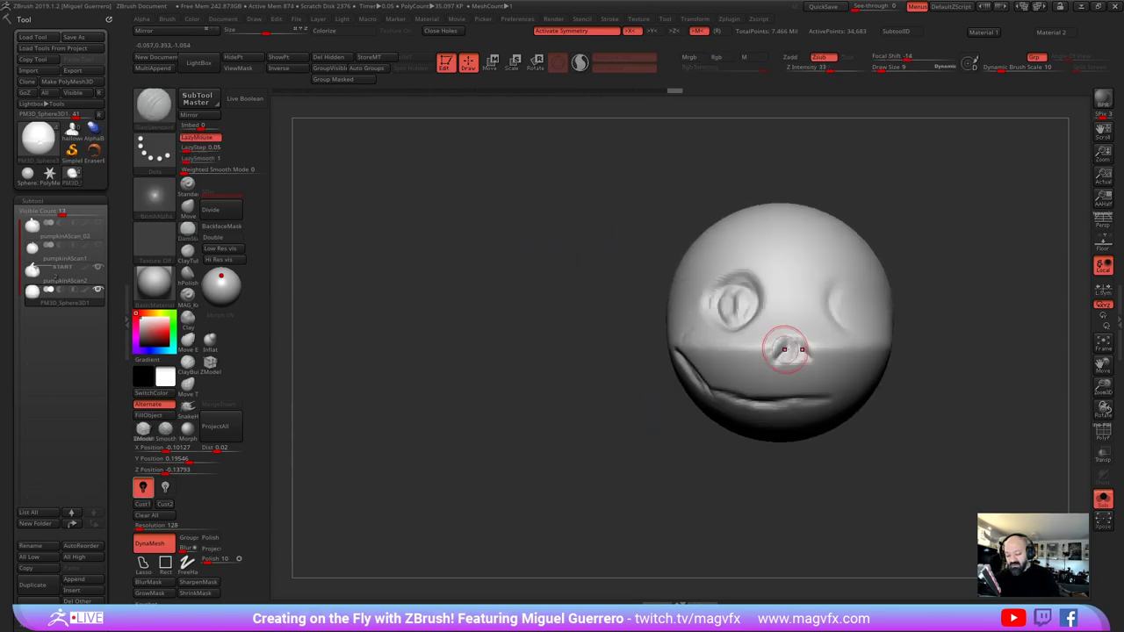
# Refine the nose from both sides and carve the second eye socket on the sphere
pyautogui.moveTo(786, 348); pyautogui.dragTo(770, 340)
pyautogui.moveTo(586, 297)
pyautogui.keyDown('alt'); pyautogui.mouseDown()
pyautogui.moveTo(489, 296)
pyautogui.moveTo(456, 336)
pyautogui.mouseUp(); pyautogui.keyUp('alt')
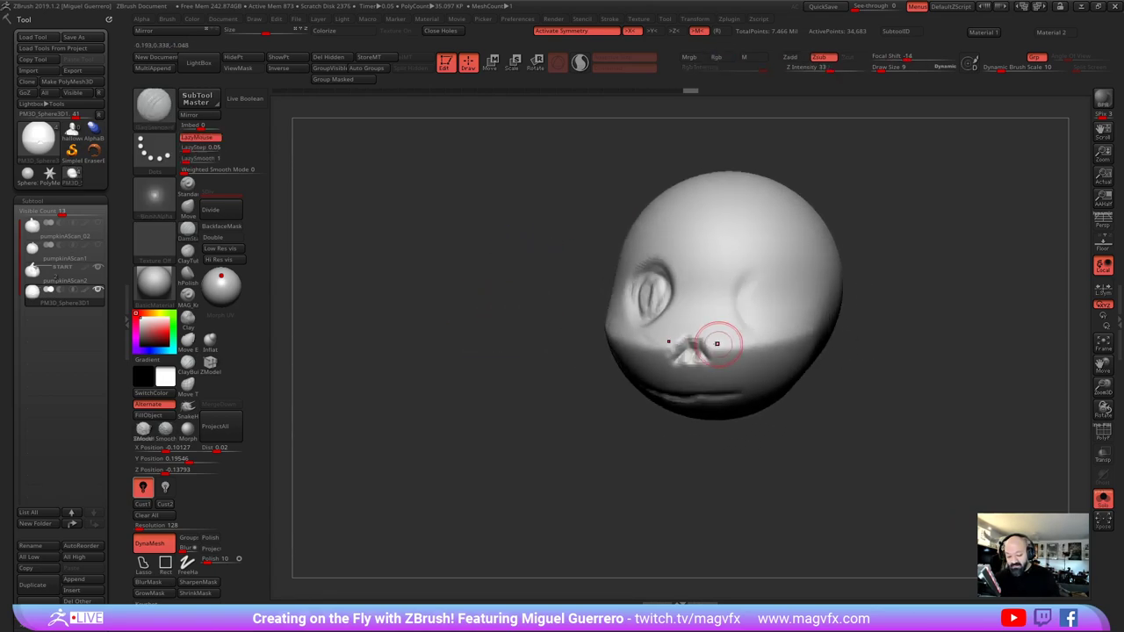
pyautogui.moveTo(702, 345); pyautogui.dragTo(695, 356)
pyautogui.moveTo(567, 394); pyautogui.dragTo(592, 367)
pyautogui.moveTo(730, 297)
pyautogui.mouseDown()
pyautogui.moveTo(732, 311)
pyautogui.moveTo(765, 317)
pyautogui.moveTo(756, 290)
pyautogui.moveTo(746, 315)
pyautogui.mouseUp()
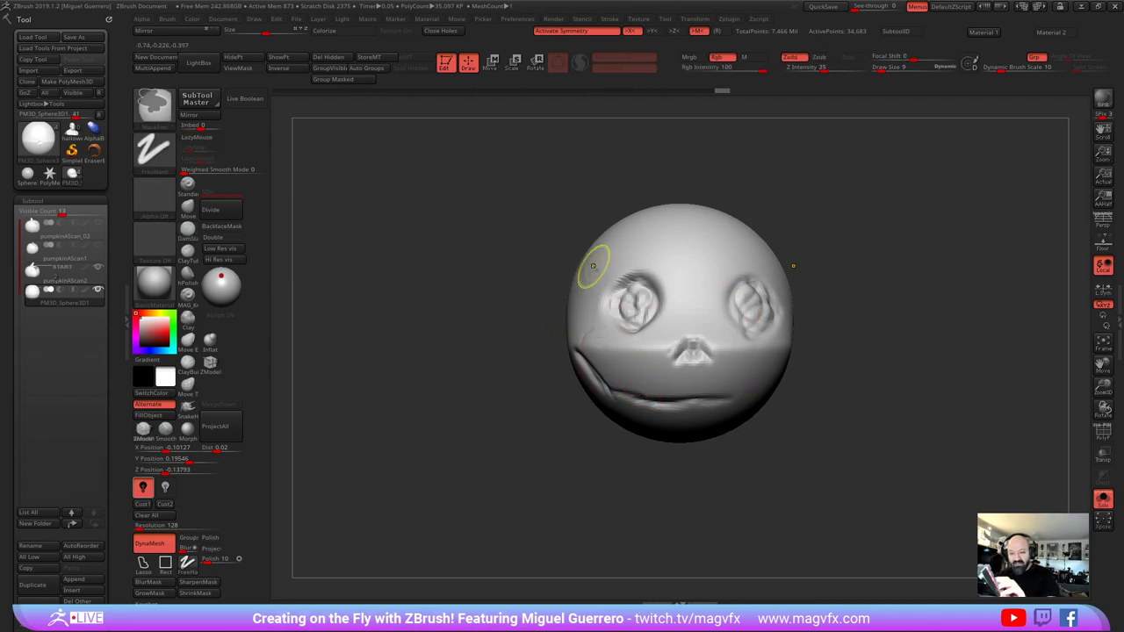
# Undo the sphere's face carving, DynaMesh remesh and lower-front move, back to the softened mask stage
pyautogui.hotkey('ctrl', 'z')
pyautogui.hotkey('ctrl', 'z')
pyautogui.hotkey('ctrl', 'z')
pyautogui.hotkey('ctrl', 'z')
pyautogui.hotkey('ctrl', 'z')
pyautogui.hotkey('ctrl', 'z')
pyautogui.hotkey('ctrl', 'z')
pyautogui.hotkey('ctrl', 'z')
pyautogui.hotkey('ctrl', 'z')
pyautogui.hotkey('ctrl', 'z')
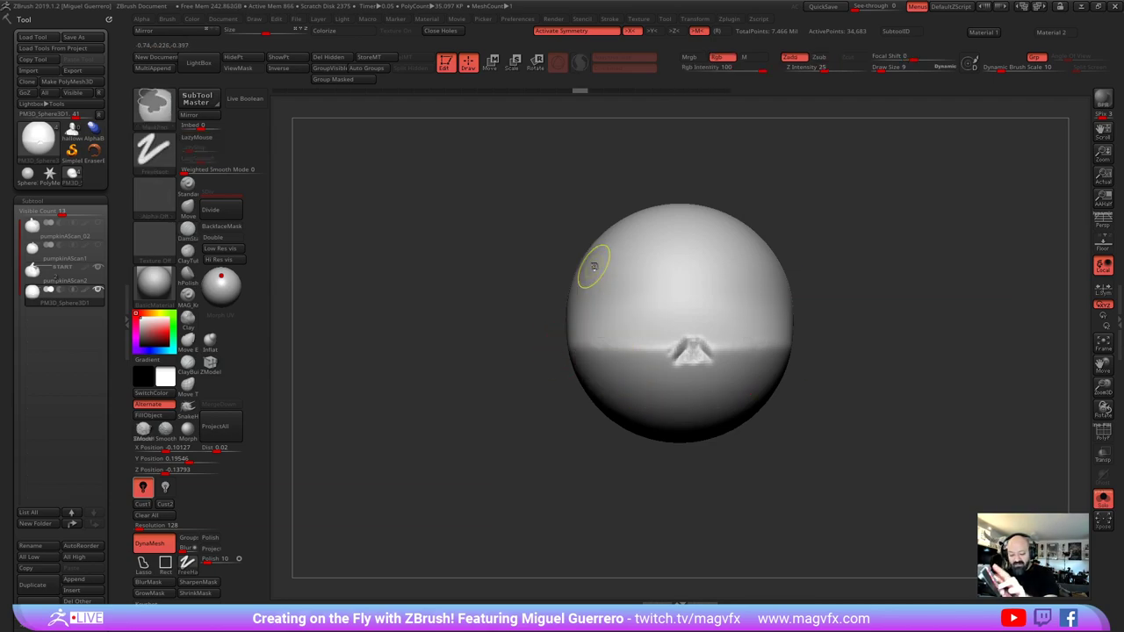
pyautogui.hotkey('ctrl', 'z')
pyautogui.hotkey('ctrl', 'z')
pyautogui.hotkey('ctrl', 'z')
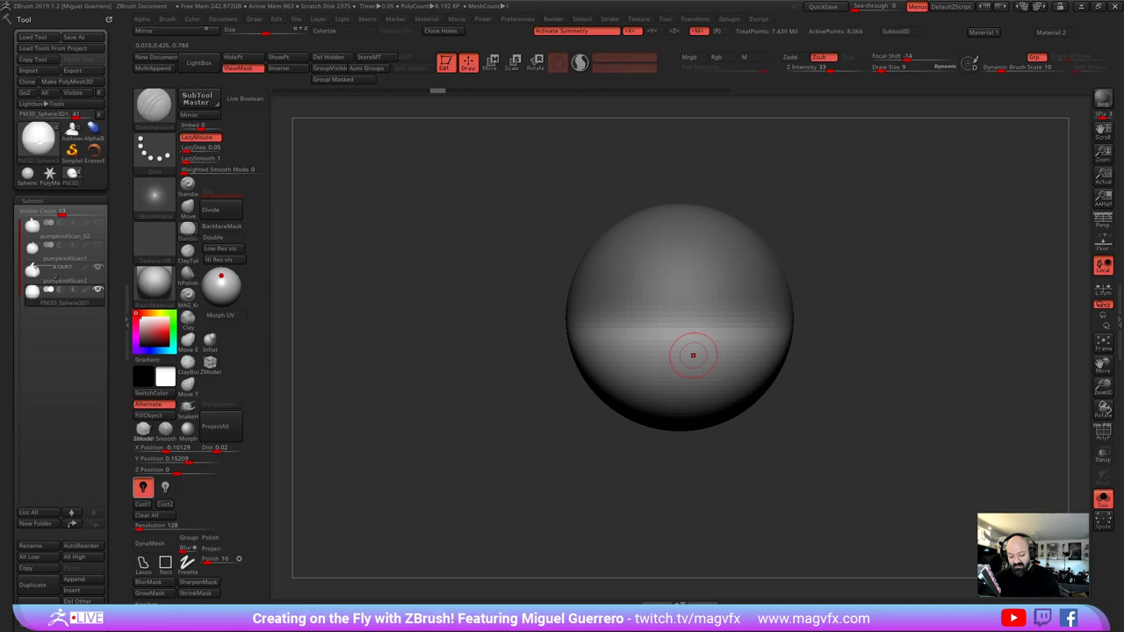
# Restore the carved face on the sphere from the undo history and extend the mouth line around its other side
pyautogui.keyDown('alt'); pyautogui.moveTo(469, 218); pyautogui.dragTo(465, 244); pyautogui.keyUp('alt')
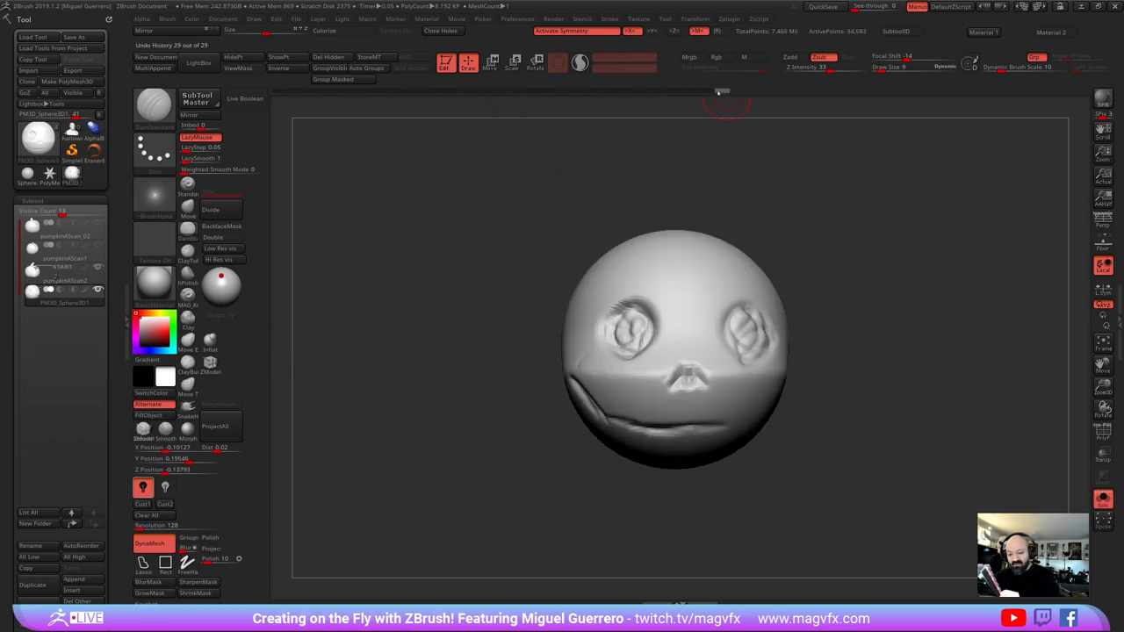
pyautogui.moveTo(634, 335); pyautogui.dragTo(631, 316)
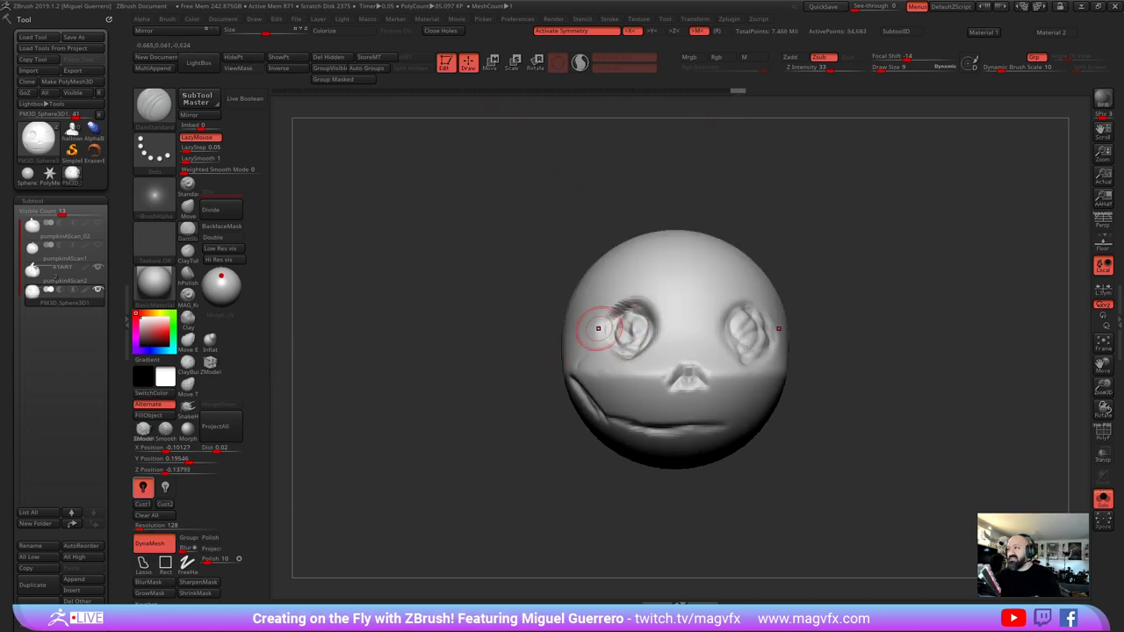
pyautogui.keyDown('alt'); pyautogui.moveTo(522, 329); pyautogui.dragTo(509, 309, button='right'); pyautogui.keyUp('alt')
pyautogui.moveTo(515, 426); pyautogui.dragTo(456, 423)
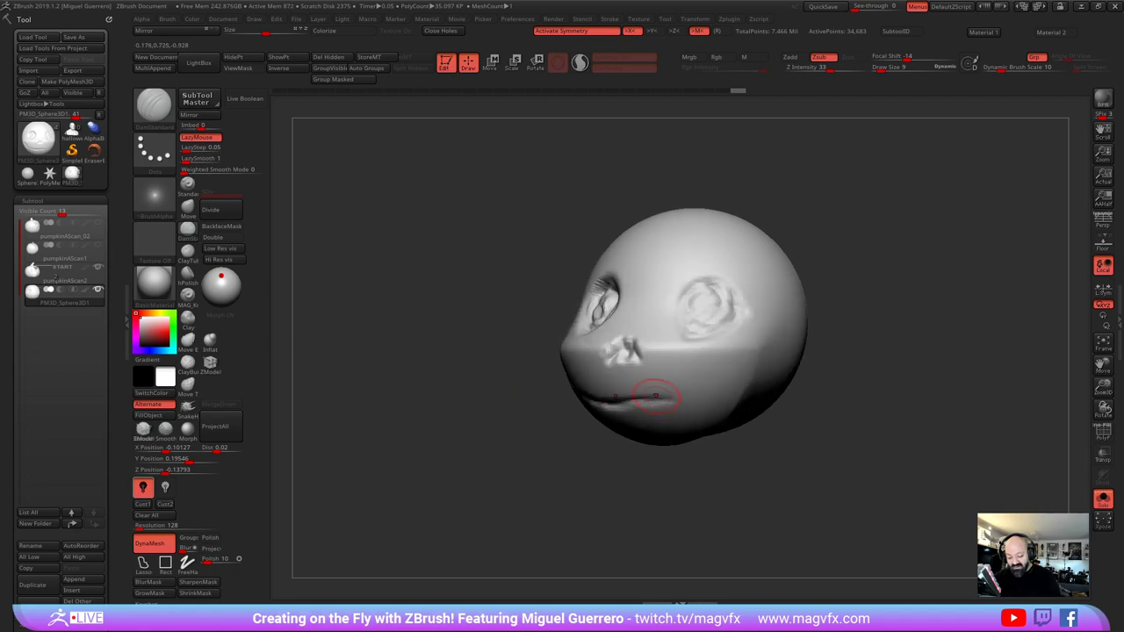
pyautogui.moveTo(708, 390)
pyautogui.mouseDown()
pyautogui.moveTo(627, 404)
pyautogui.moveTo(720, 391)
pyautogui.mouseUp()
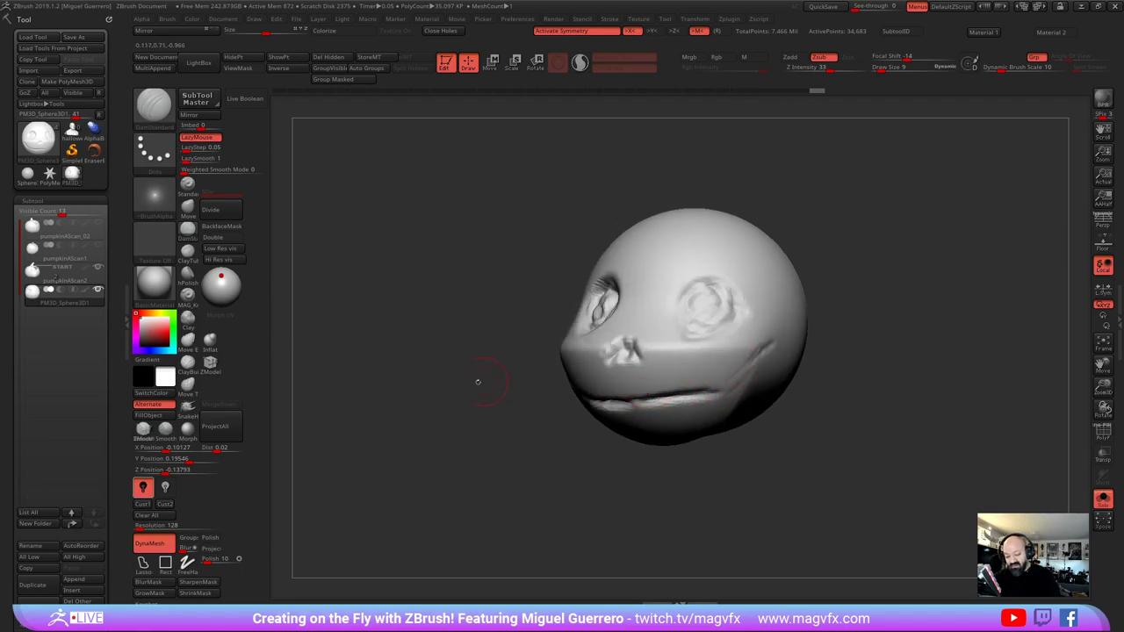
pyautogui.moveTo(478, 382); pyautogui.dragTo(601, 392)
pyautogui.moveTo(481, 369); pyautogui.dragTo(542, 347)
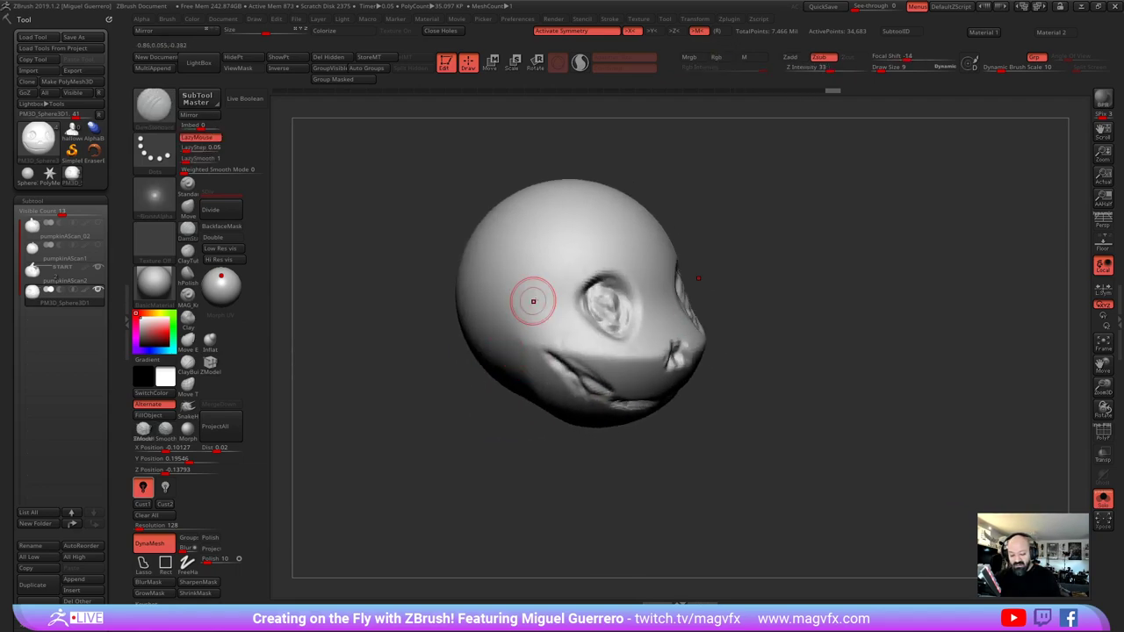
# Carve brow creases above the eye socket and deepen the nose on the sphere with the DamStandard brush
pyautogui.moveTo(584, 309); pyautogui.dragTo(614, 283)
pyautogui.moveTo(792, 314)
pyautogui.mouseDown()
pyautogui.moveTo(716, 314)
pyautogui.moveTo(735, 276)
pyautogui.moveTo(739, 308)
pyautogui.moveTo(720, 301)
pyautogui.moveTo(726, 290)
pyautogui.mouseUp()
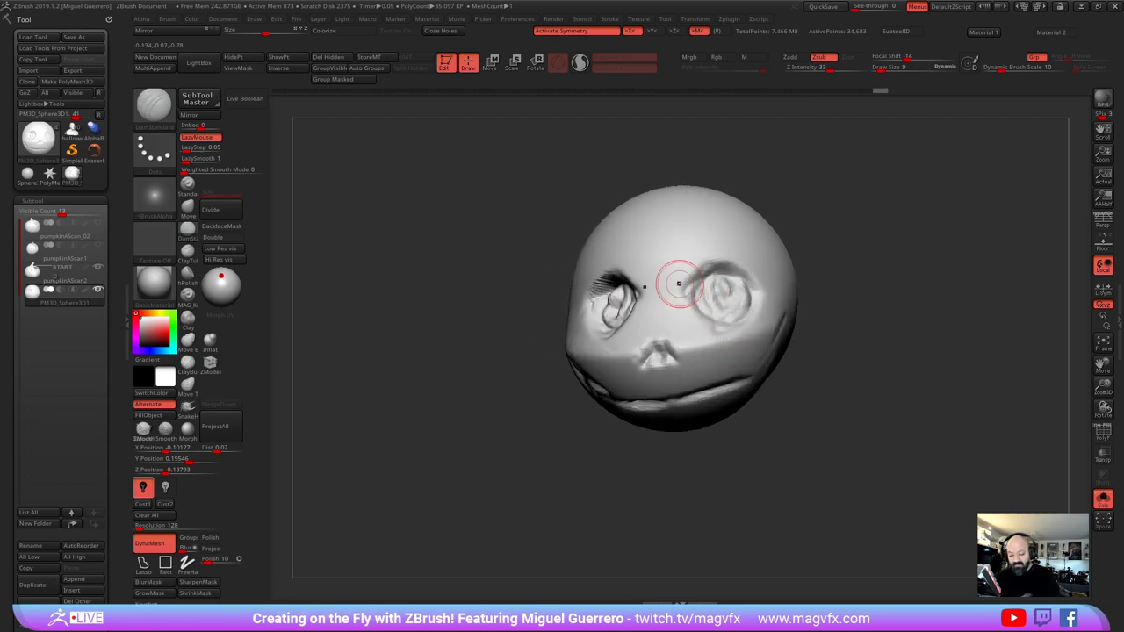
pyautogui.moveTo(653, 346)
pyautogui.mouseDown()
pyautogui.moveTo(646, 360)
pyautogui.moveTo(664, 361)
pyautogui.mouseUp()
pyautogui.moveTo(456, 340); pyautogui.dragTo(515, 337)
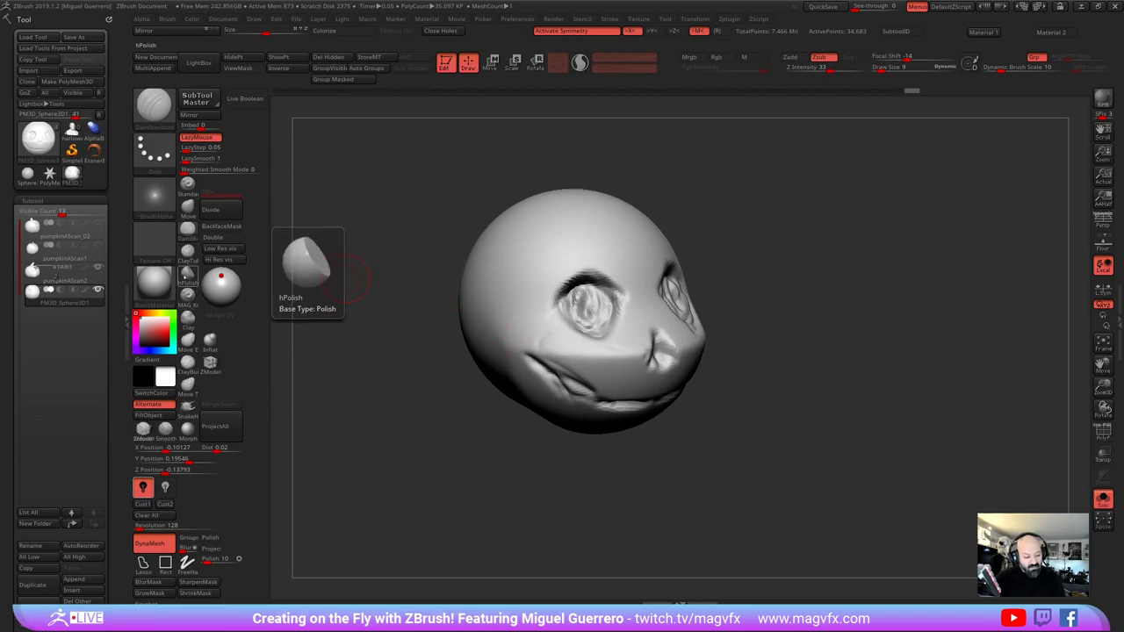
pyautogui.moveTo(392, 358); pyautogui.dragTo(337, 365)
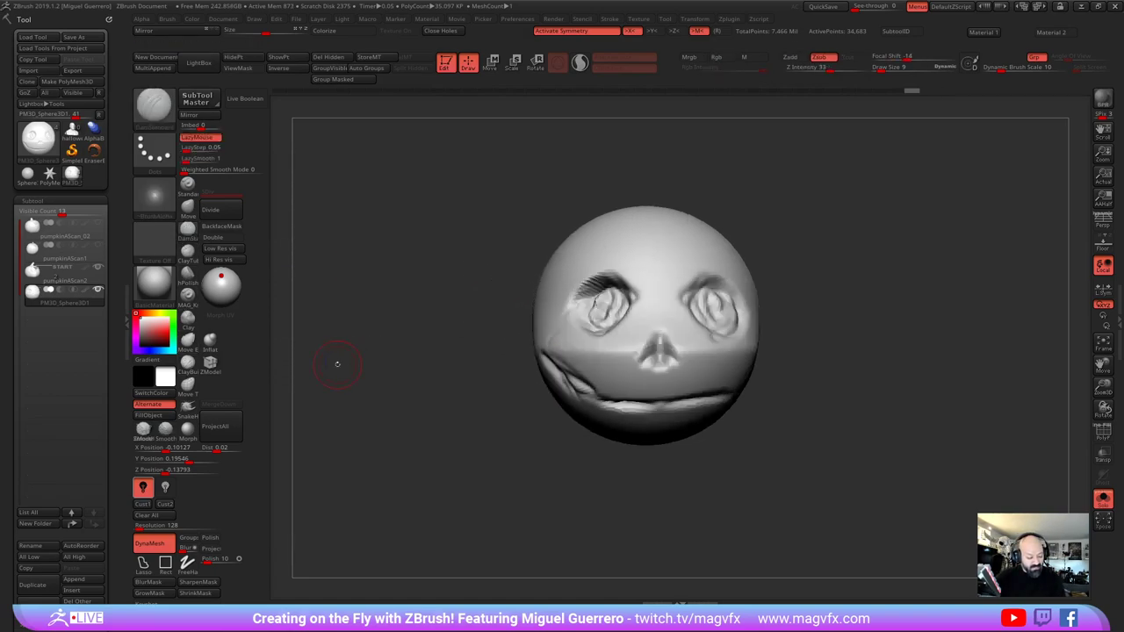
# Try to make the carved face symmetrical with the Smart ReSym and ReSym deformations
pyautogui.moveTo(18, 569); pyautogui.dragTo(21, 307)
pyautogui.click(30, 456)
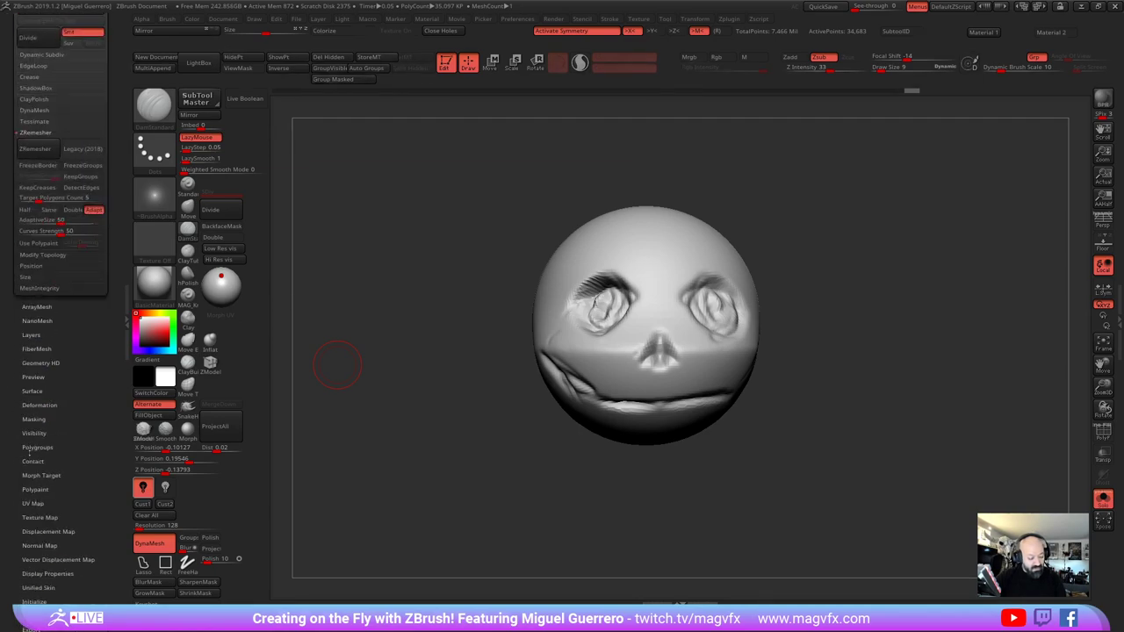
pyautogui.click(35, 406)
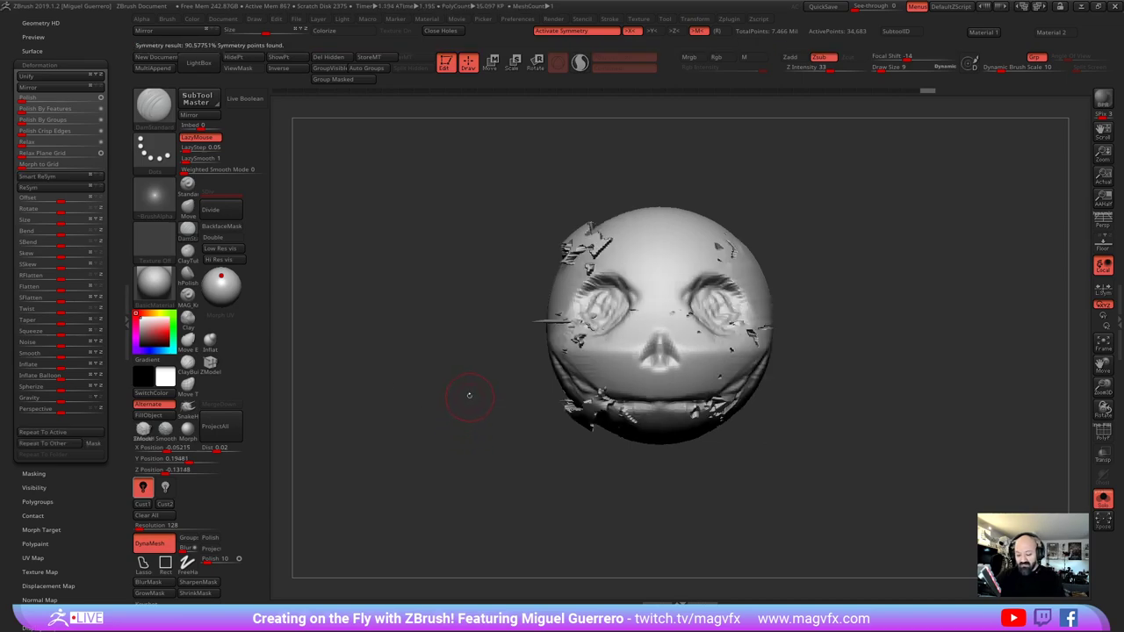
pyautogui.hotkey('ctrl', 'z')
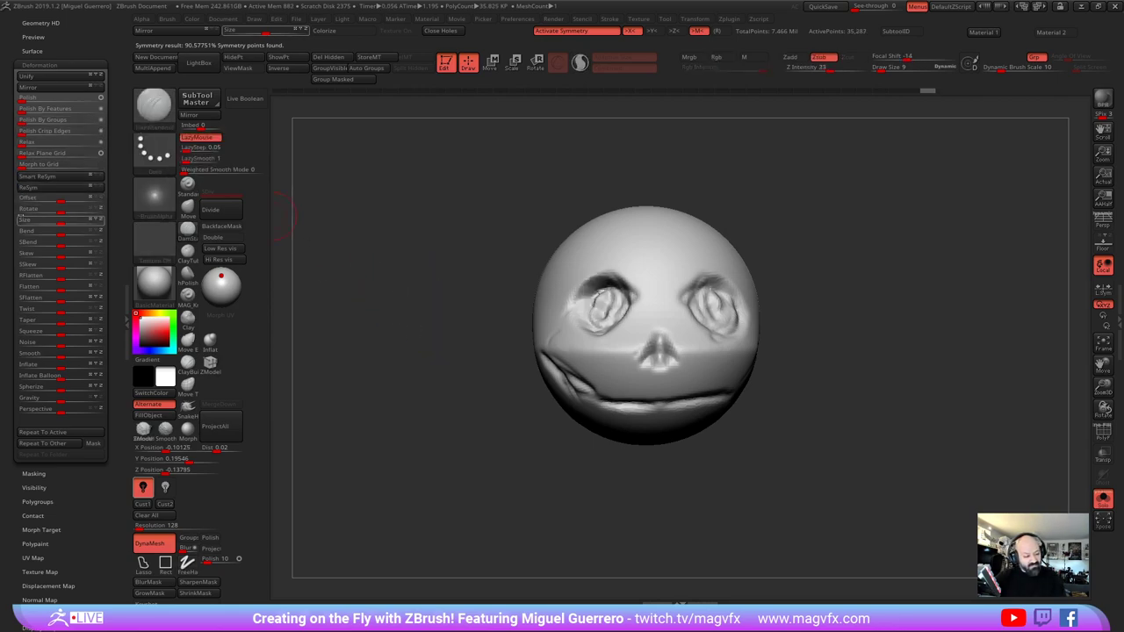
pyautogui.click(27, 187)
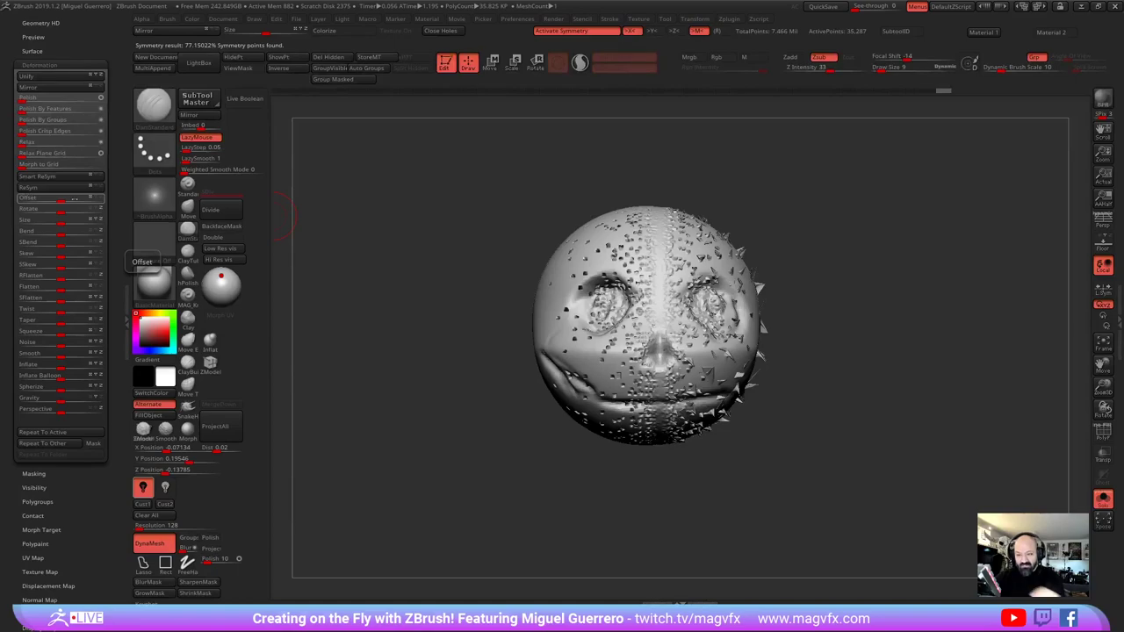
pyautogui.hotkey('ctrl', 'z')
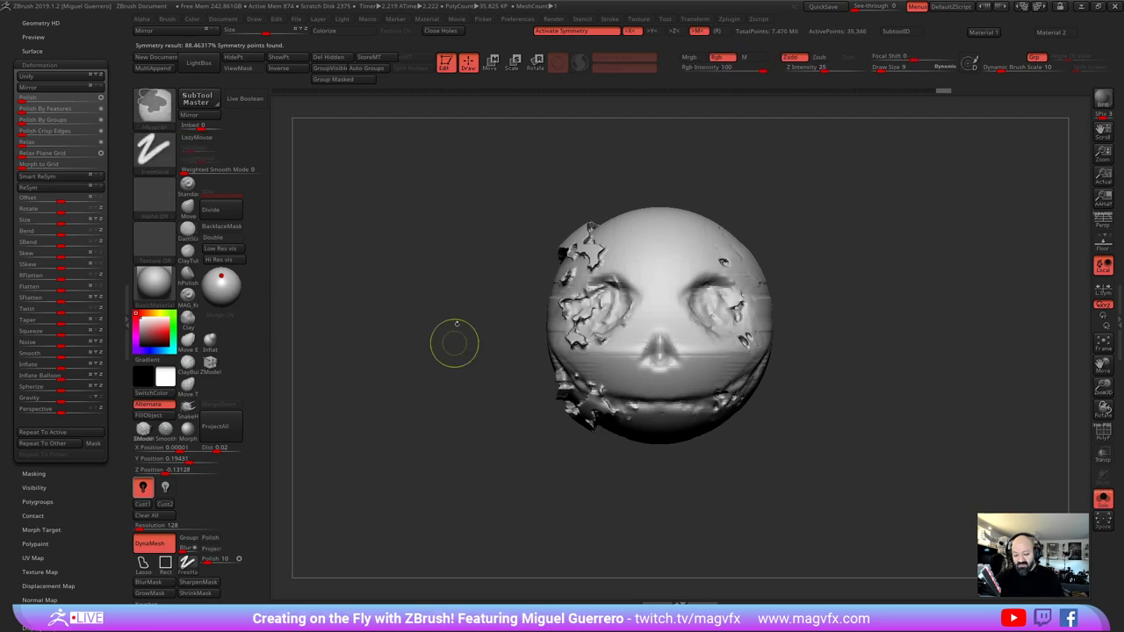
pyautogui.moveTo(454, 342)
pyautogui.mouseDown()
pyautogui.moveTo(456, 400)
pyautogui.moveTo(446, 384)
pyautogui.mouseUp()
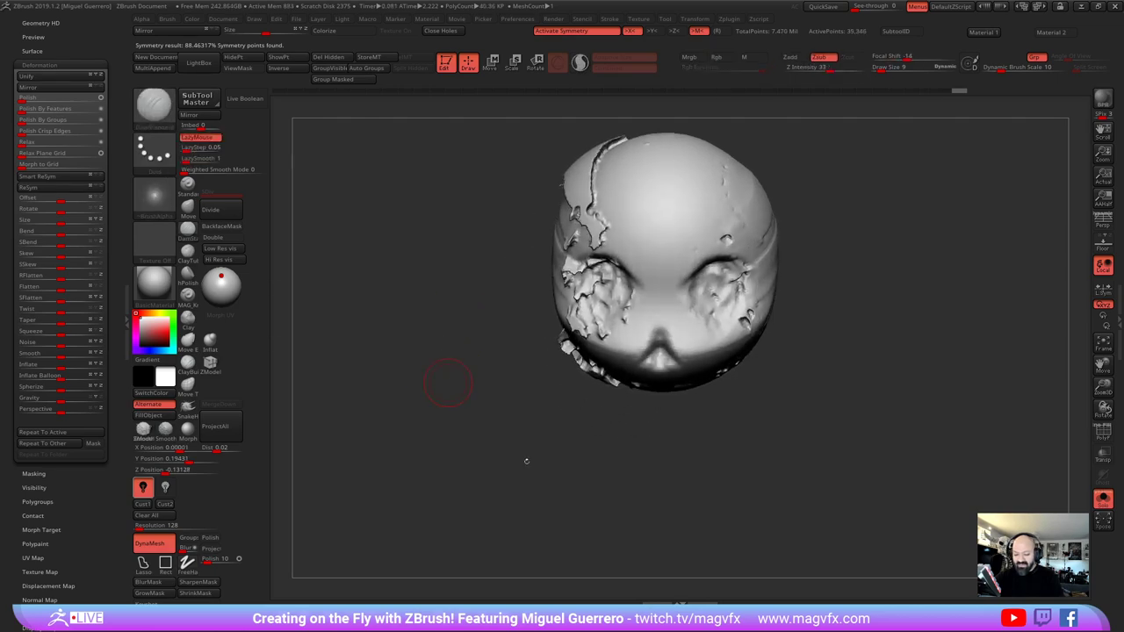
pyautogui.keyDown('shift'); pyautogui.moveTo(527, 461); pyautogui.dragTo(478, 389); pyautogui.keyUp('shift')
# Leave Solo mode, append a new Sphere3D subtool and hide the carved sphere
pyautogui.click(1106, 503)
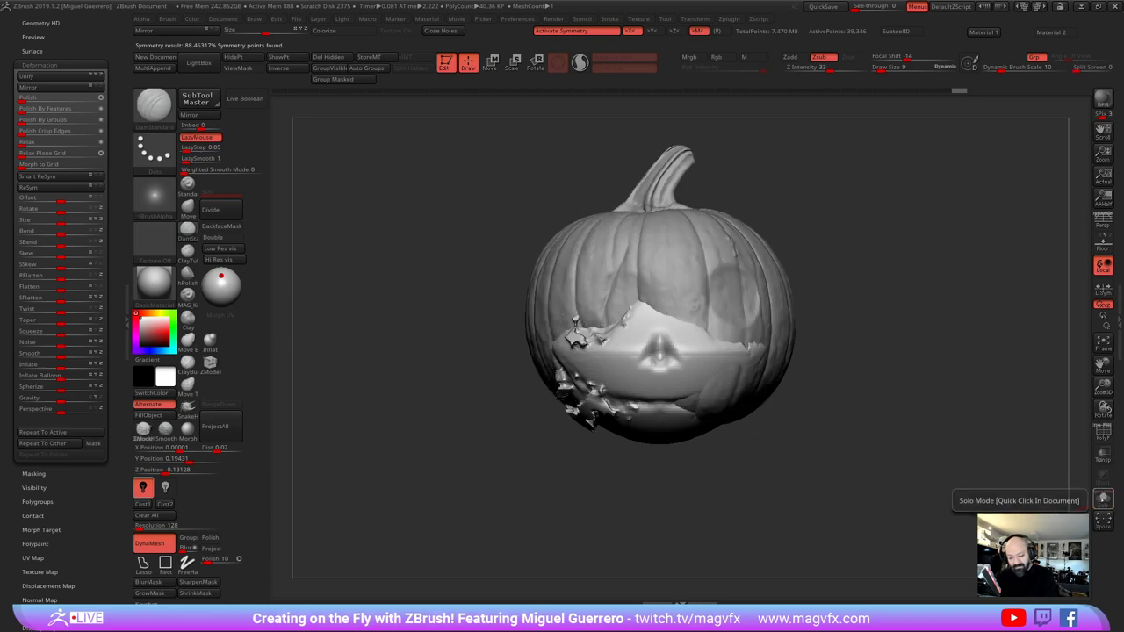
pyautogui.keyDown('alt'); pyautogui.moveTo(491, 492); pyautogui.dragTo(446, 464); pyautogui.keyUp('alt')
pyautogui.moveTo(104, 505); pyautogui.dragTo(105, 556)
pyautogui.click(32, 116)
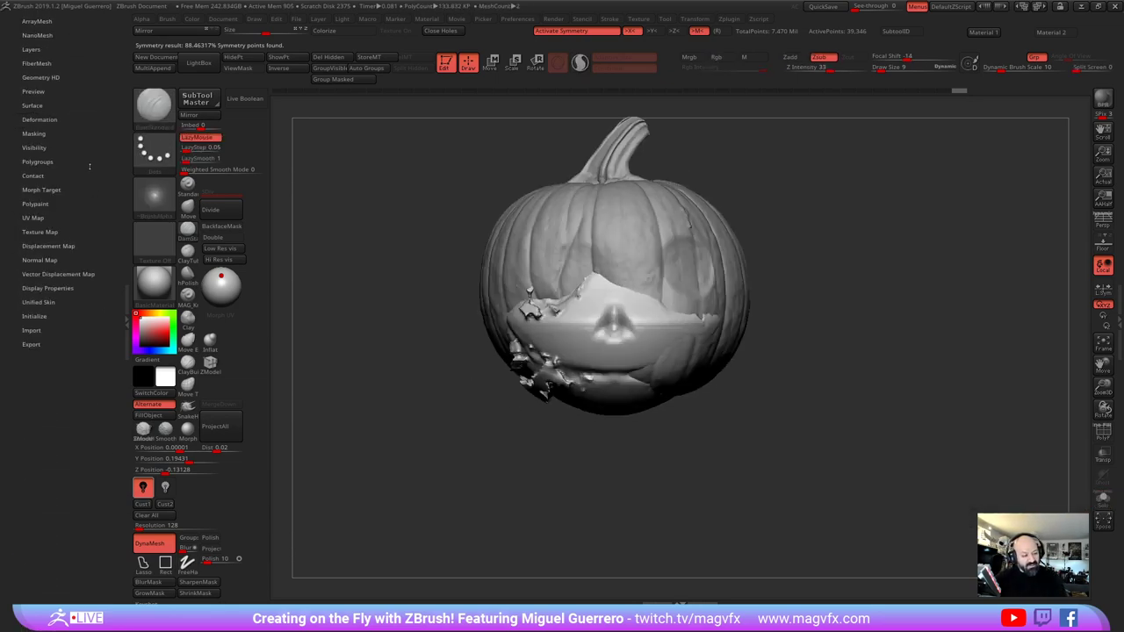
pyautogui.scroll(10, 72, 243)
pyautogui.click(32, 201)
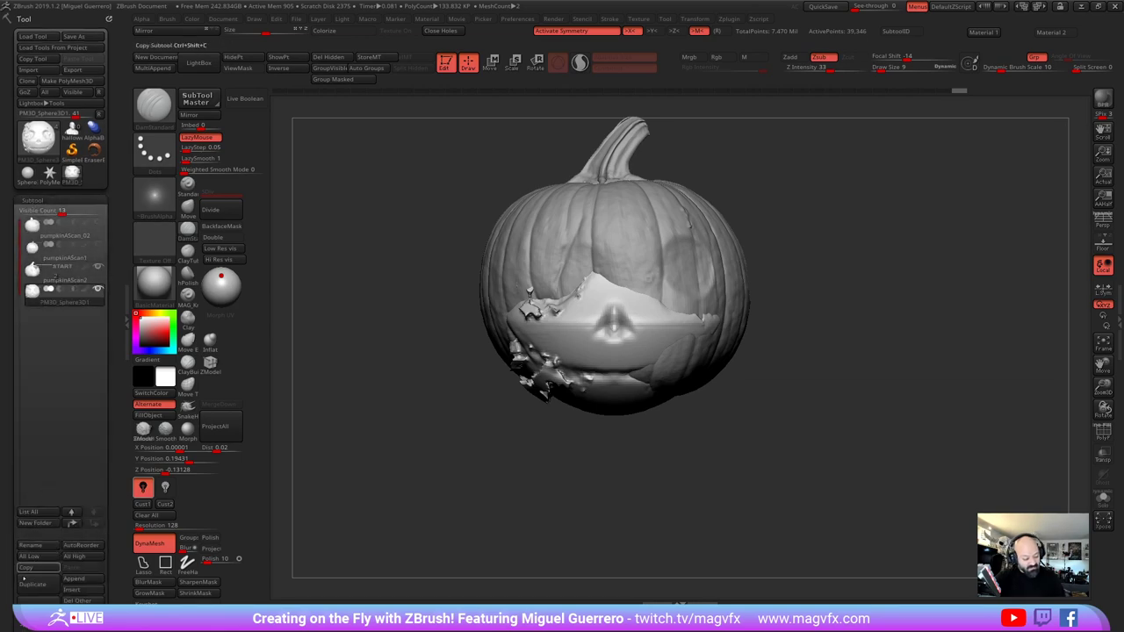
pyautogui.click(74, 579)
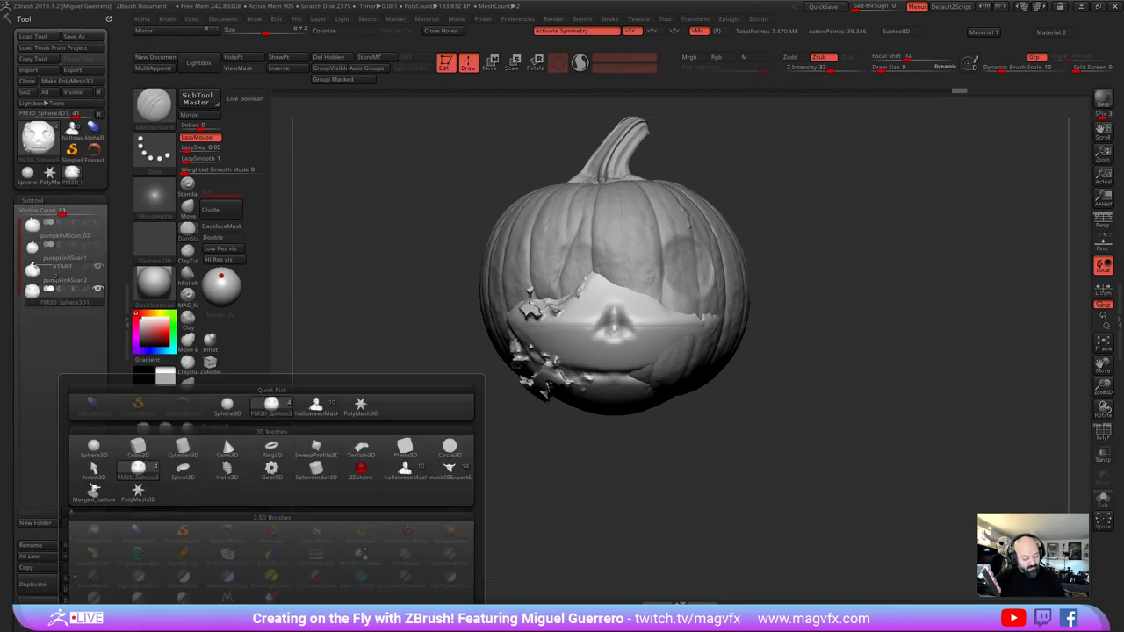
pyautogui.click(223, 436)
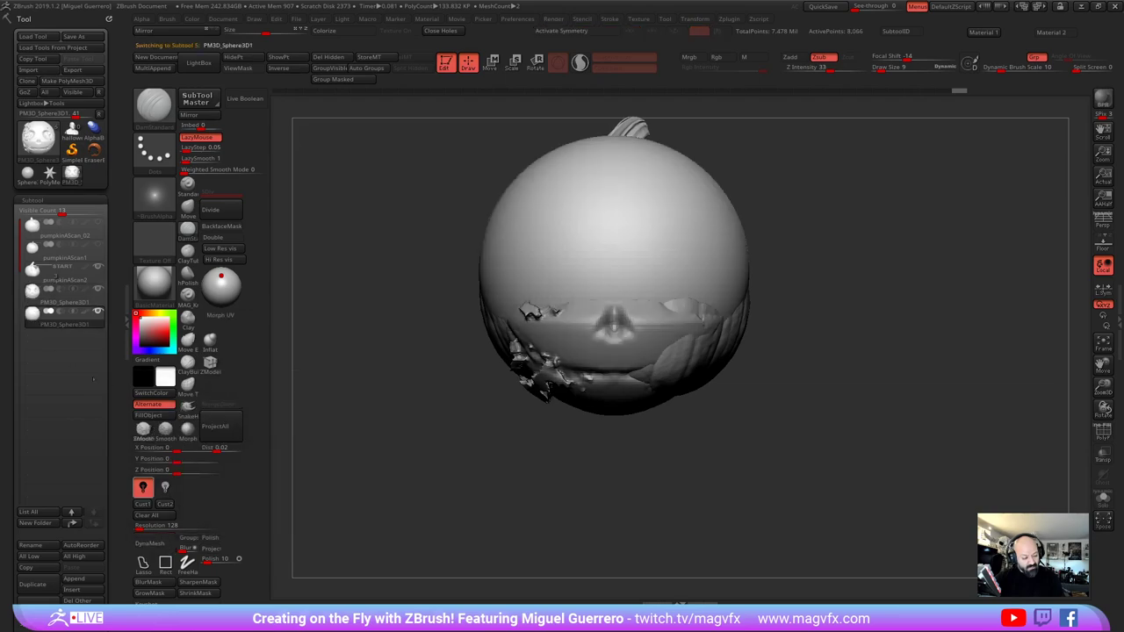
pyautogui.click(49, 298)
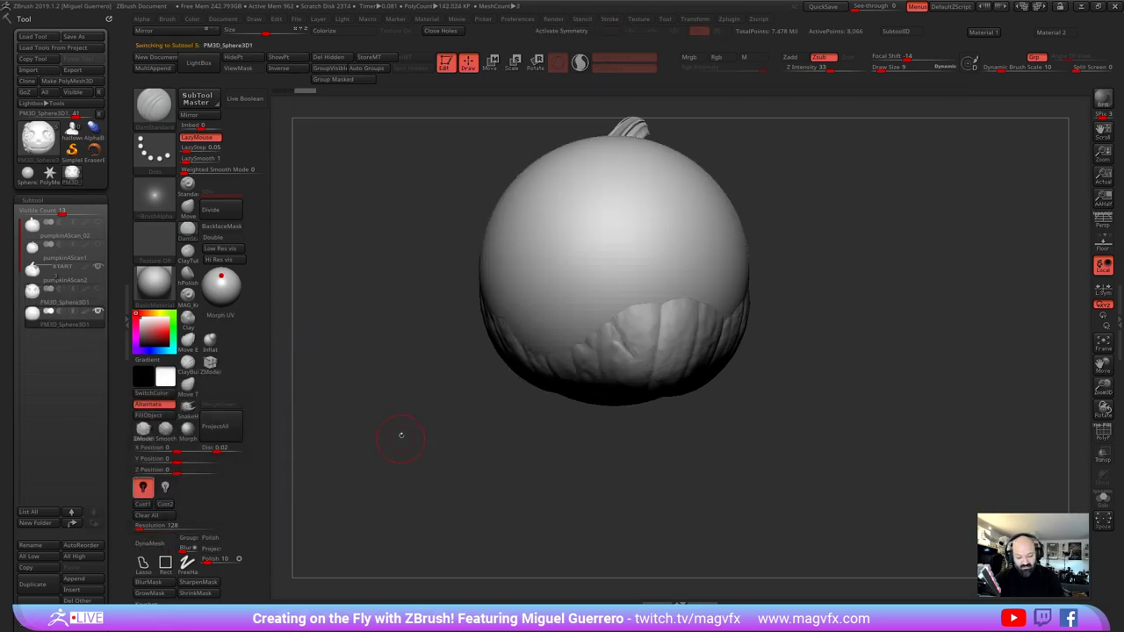
# With X symmetry on, lower and slightly shrink the new sphere inside the pumpkin and DynaMesh it at resolution 128
pyautogui.keyDown('ctrl'); pyautogui.moveTo(402, 435); pyautogui.dragTo(501, 367, button='right'); pyautogui.keyUp('ctrl')
pyautogui.rightClick(499, 364)
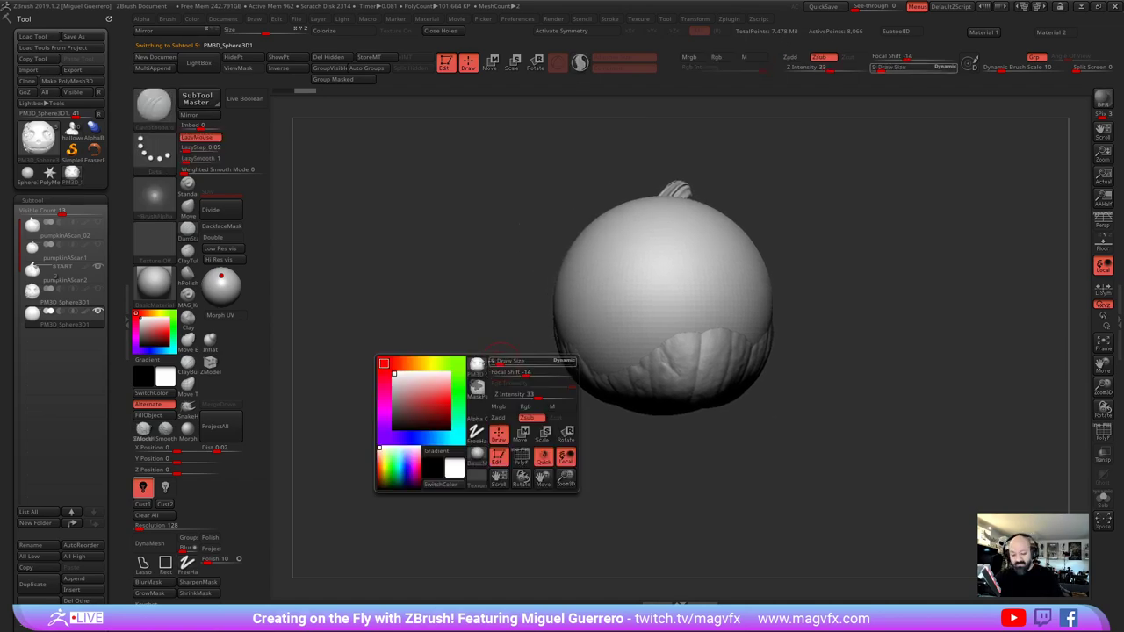
pyautogui.press('x')
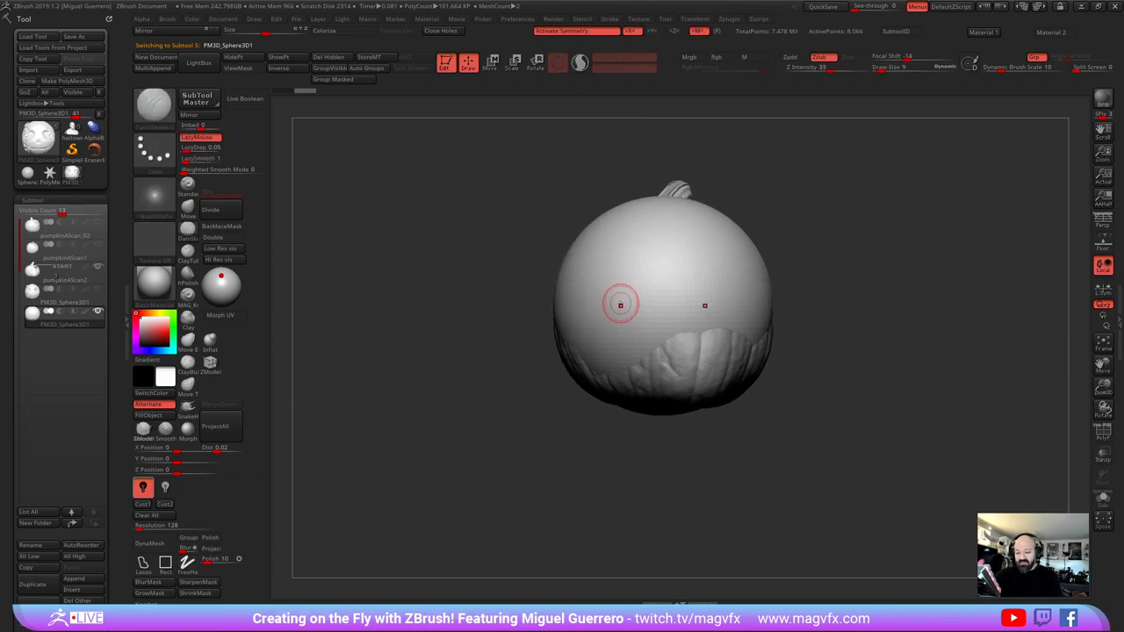
pyautogui.click(490, 64)
pyautogui.moveTo(662, 268)
pyautogui.mouseDown()
pyautogui.moveTo(660, 330)
pyautogui.moveTo(662, 261)
pyautogui.mouseUp()
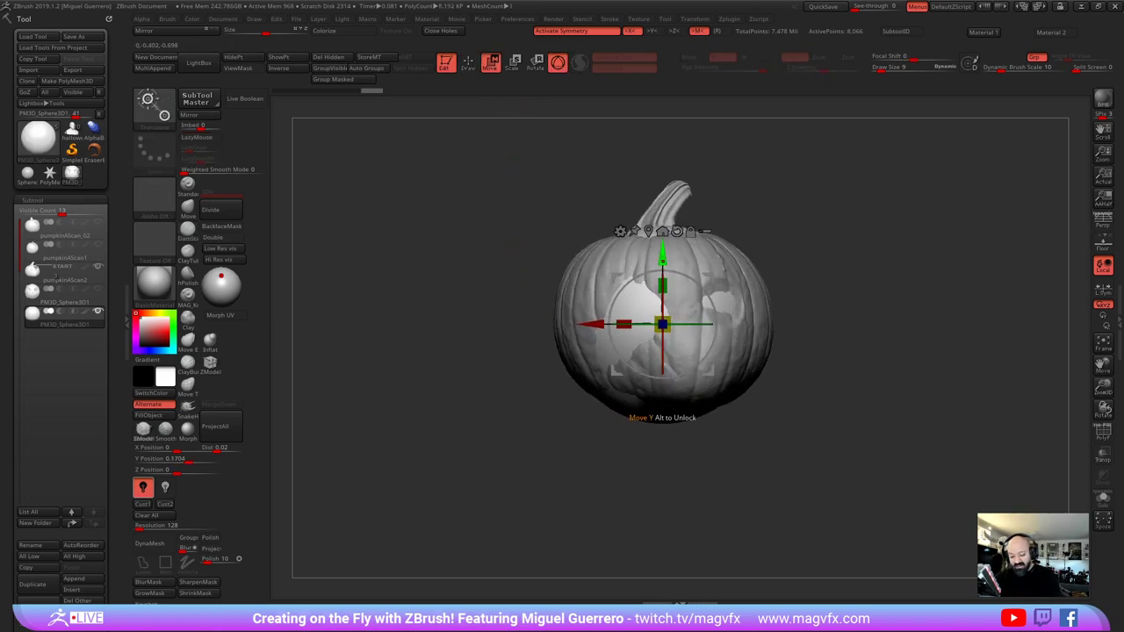
pyautogui.click(151, 542)
pyautogui.press('q')
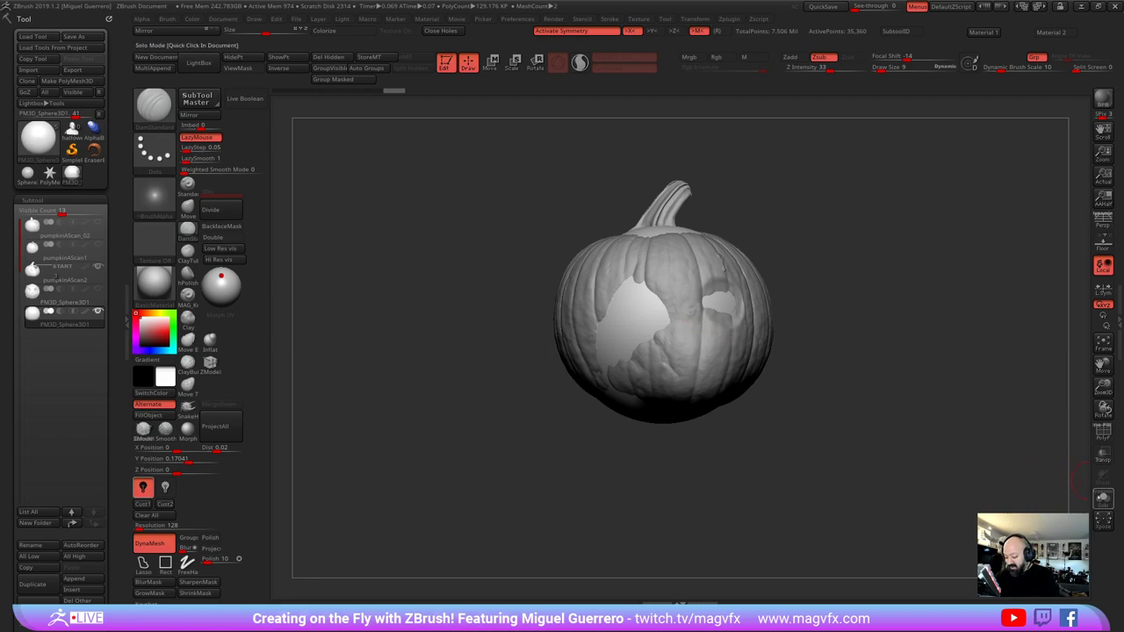
# Isolate the new sphere and carve mirrored eye sockets, a nose and a wide mouth line with DamStandard at draw size 9
pyautogui.click(1103, 498)
pyautogui.moveTo(615, 296)
pyautogui.mouseDown()
pyautogui.moveTo(625, 307)
pyautogui.moveTo(604, 302)
pyautogui.moveTo(626, 307)
pyautogui.moveTo(620, 330)
pyautogui.moveTo(609, 316)
pyautogui.mouseUp()
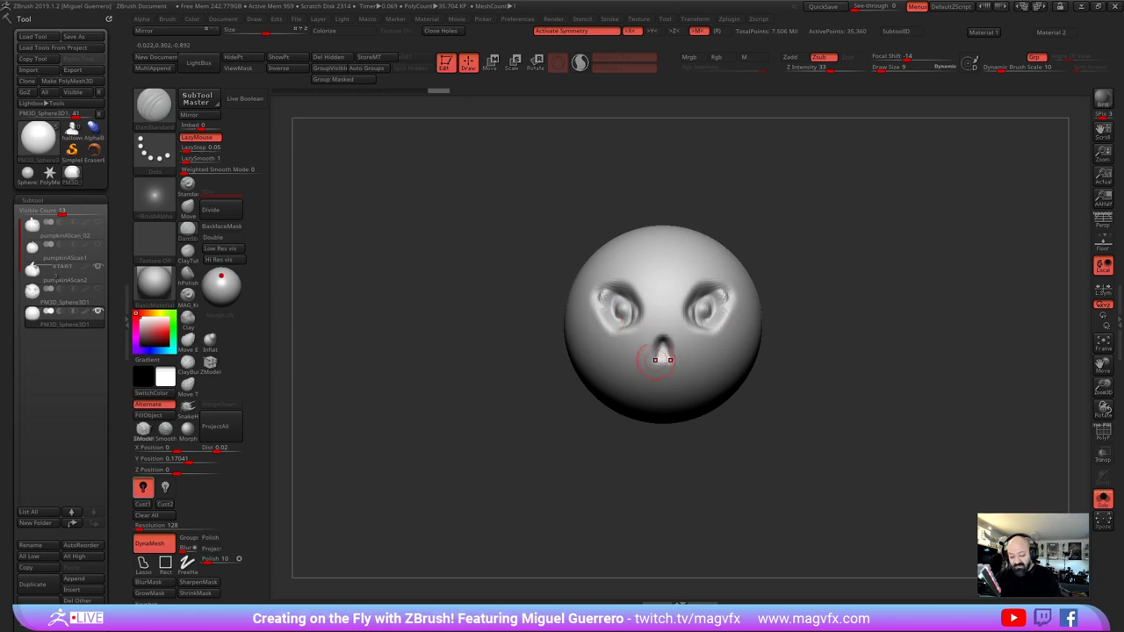
pyautogui.moveTo(578, 349); pyautogui.dragTo(613, 395)
pyautogui.moveTo(505, 422); pyautogui.dragTo(608, 418)
pyautogui.moveTo(536, 339); pyautogui.dragTo(599, 365)
pyautogui.moveTo(636, 430); pyautogui.dragTo(673, 405)
pyautogui.moveTo(674, 470)
pyautogui.mouseDown()
pyautogui.moveTo(627, 468)
pyautogui.moveTo(624, 446)
pyautogui.mouseUp()
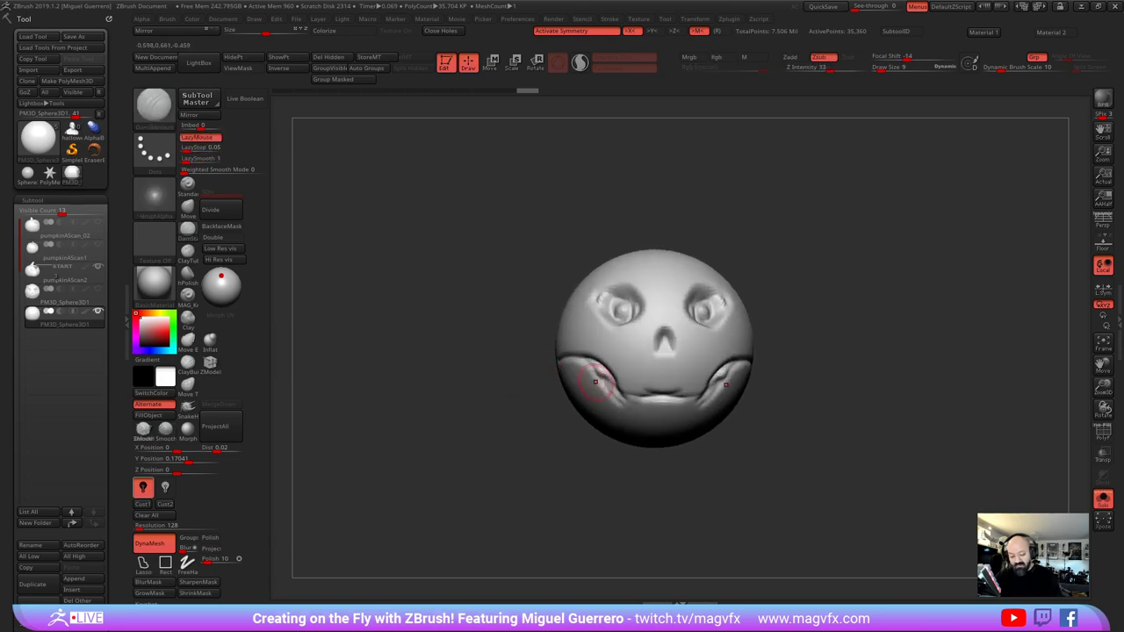
# Mask the jaw area below the mouth line on both sides and invert the mask
pyautogui.moveTo(432, 378)
pyautogui.mouseDown()
pyautogui.moveTo(576, 372)
pyautogui.moveTo(641, 411)
pyautogui.mouseUp()
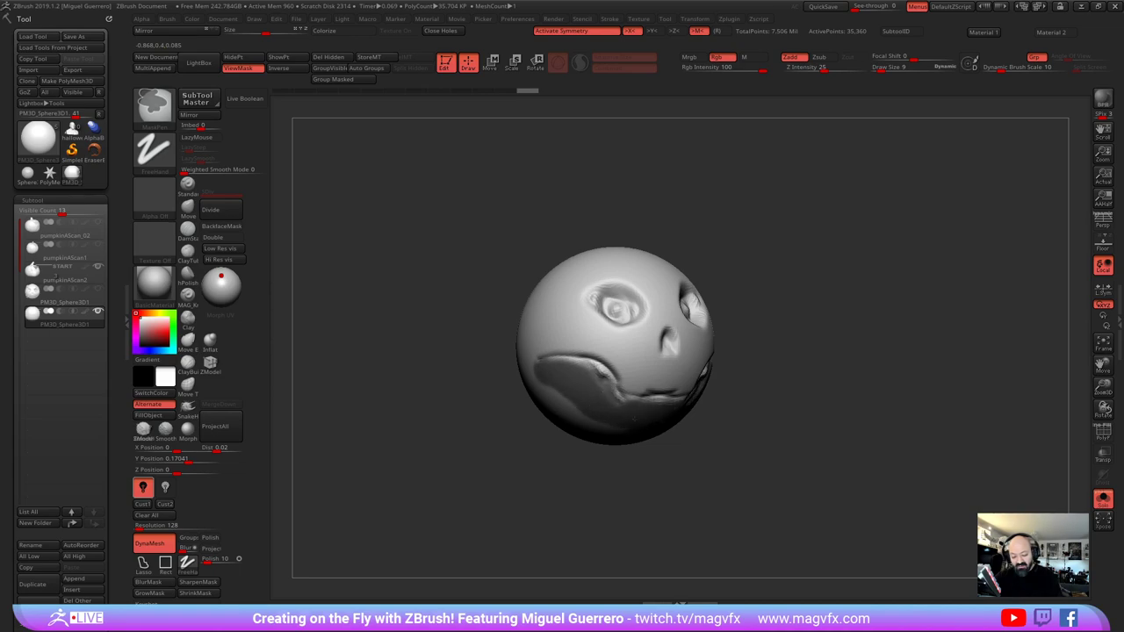
pyautogui.moveTo(426, 371); pyautogui.dragTo(627, 387)
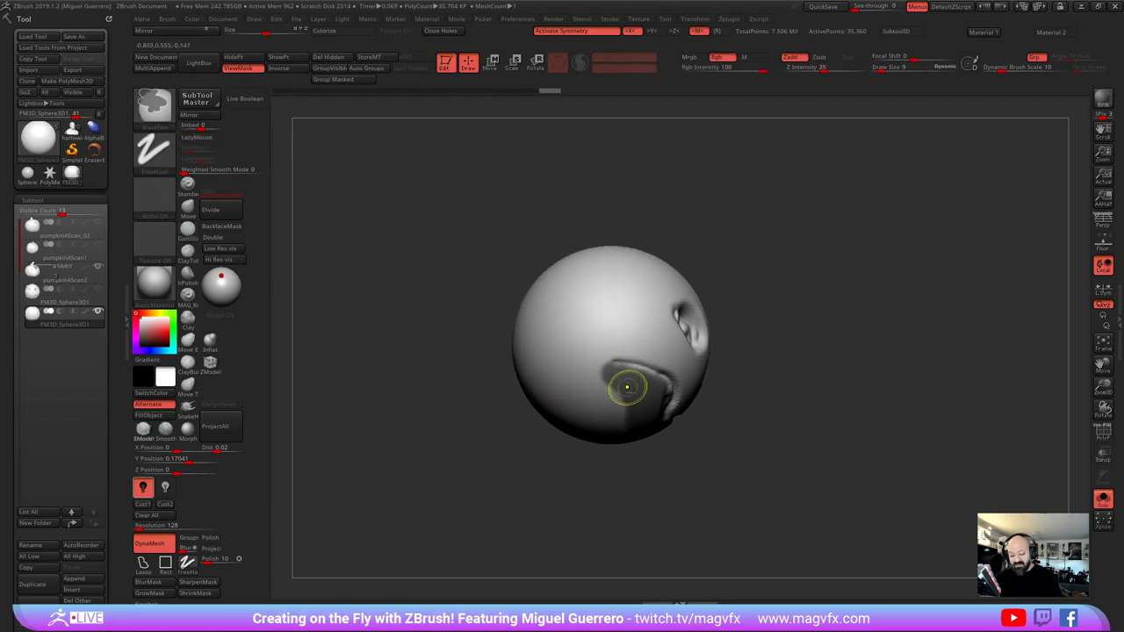
pyautogui.keyDown('ctrl'); pyautogui.click(427, 379); pyautogui.keyUp('ctrl')
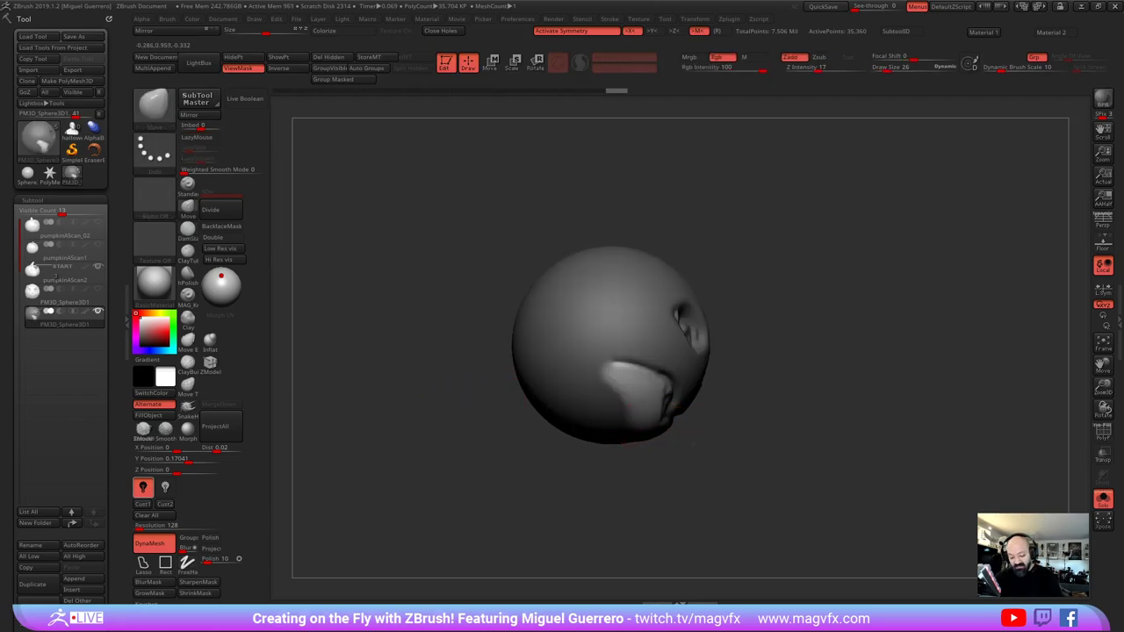
# Pull the unmasked jaw down and forward with the Move brush at draw size 26 and clear the mask
pyautogui.moveTo(652, 403); pyautogui.dragTo(660, 396)
pyautogui.moveTo(762, 411)
pyautogui.mouseDown()
pyautogui.moveTo(652, 427)
pyautogui.moveTo(646, 439)
pyautogui.mouseUp()
pyautogui.moveTo(665, 405); pyautogui.dragTo(655, 395)
pyautogui.moveTo(706, 451); pyautogui.dragTo(698, 466)
pyautogui.moveTo(558, 431); pyautogui.dragTo(594, 475)
pyautogui.moveTo(681, 458)
pyautogui.mouseDown()
pyautogui.moveTo(725, 515)
pyautogui.moveTo(660, 488)
pyautogui.mouseUp()
pyautogui.moveTo(689, 432); pyautogui.dragTo(722, 466)
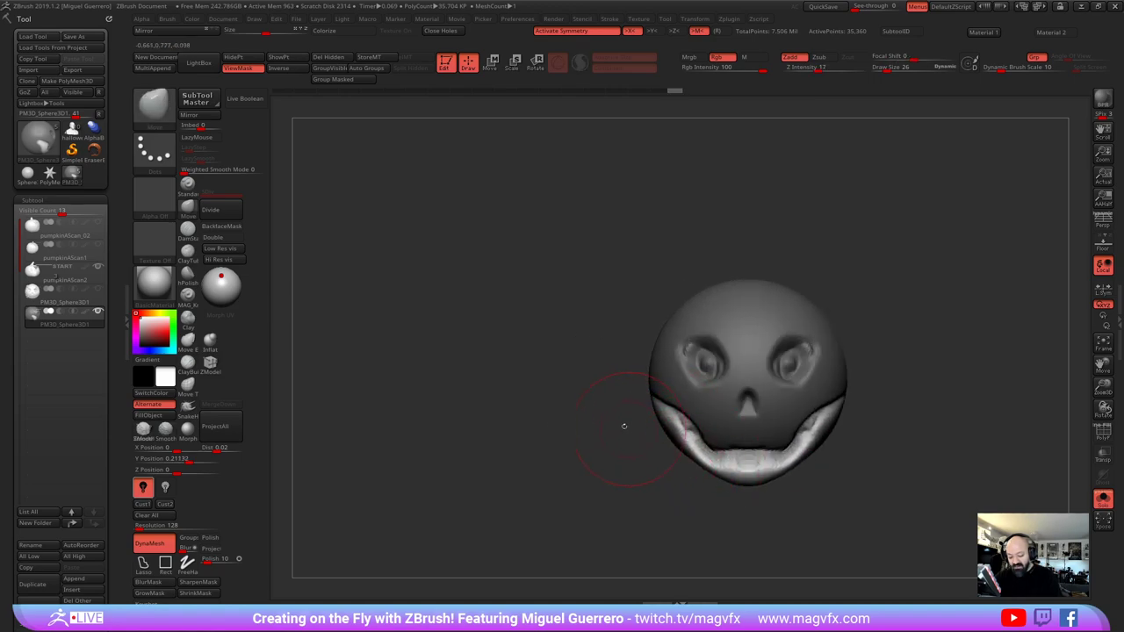
pyautogui.moveTo(608, 435)
pyautogui.keyDown('ctrl'); pyautogui.mouseDown()
pyautogui.moveTo(688, 428)
pyautogui.moveTo(701, 443)
pyautogui.moveTo(698, 414)
pyautogui.mouseUp(); pyautogui.keyUp('ctrl')
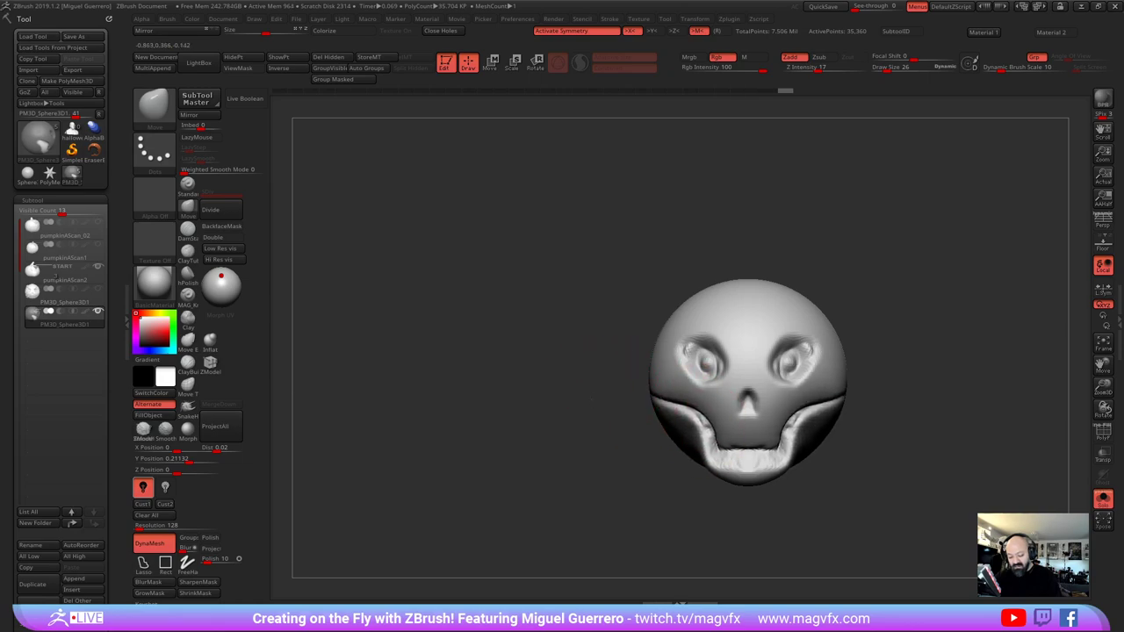
# Mask the eye sockets, invert the mask, smooth the sockets and push them inward with the Move brush at draw size 18
pyautogui.moveTo(583, 420); pyautogui.dragTo(651, 400)
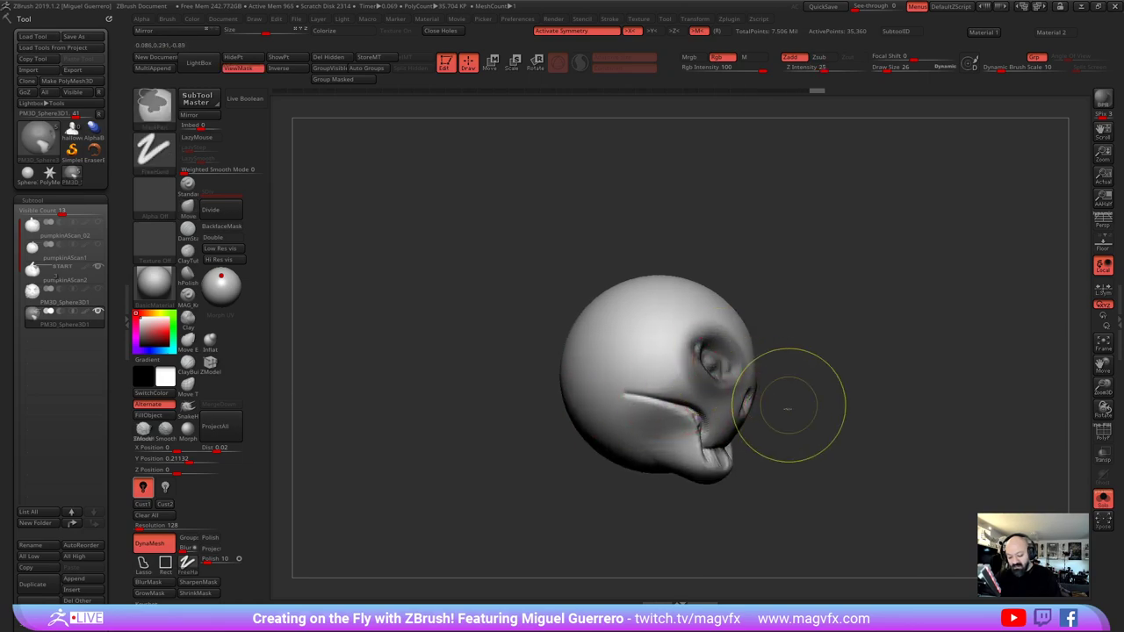
pyautogui.moveTo(803, 401); pyautogui.dragTo(593, 413)
pyautogui.moveTo(708, 361)
pyautogui.mouseDown()
pyautogui.moveTo(730, 375)
pyautogui.moveTo(692, 353)
pyautogui.moveTo(689, 374)
pyautogui.moveTo(721, 346)
pyautogui.mouseUp()
pyautogui.keyDown('ctrl'); pyautogui.click(555, 414); pyautogui.keyUp('ctrl')
pyautogui.moveTo(554, 413); pyautogui.dragTo(565, 379)
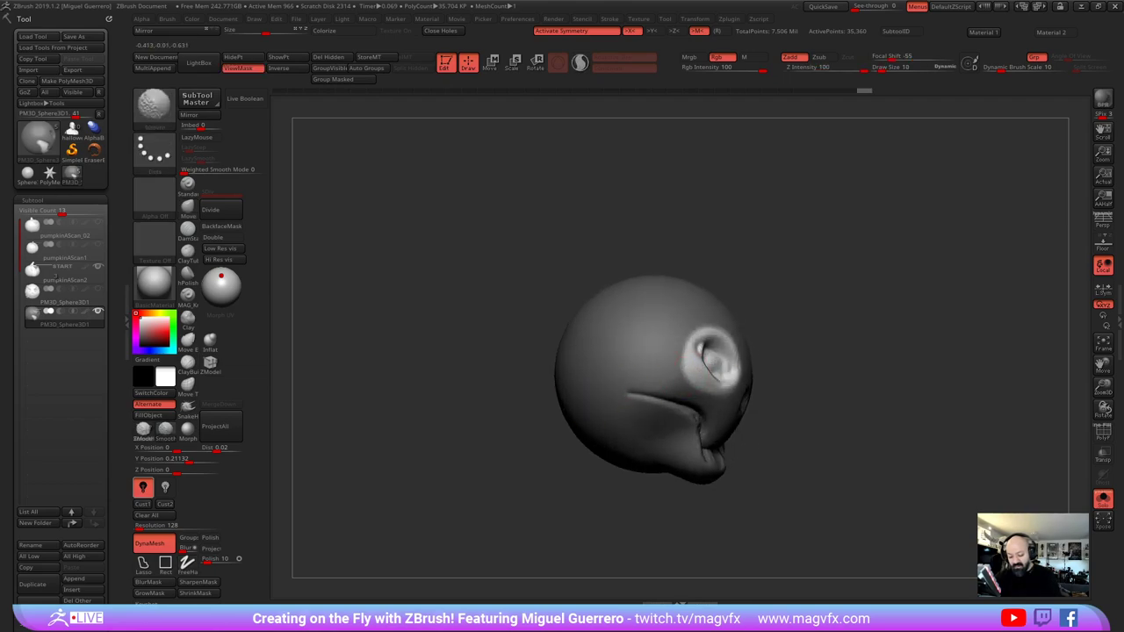
pyautogui.click(187, 208)
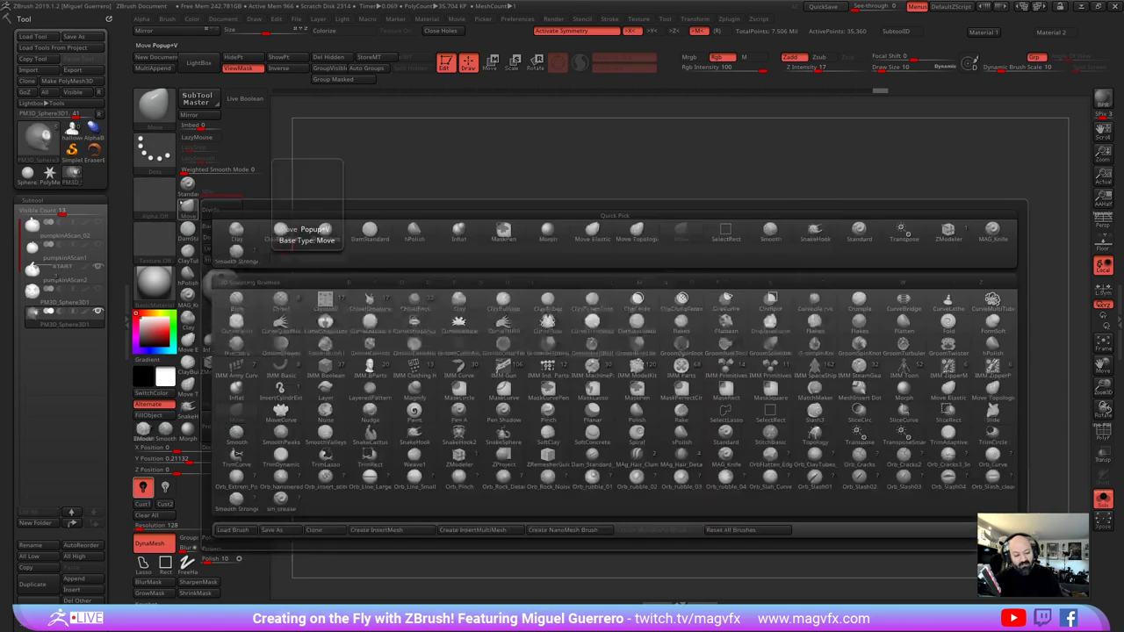
pyautogui.moveTo(709, 360); pyautogui.dragTo(716, 364)
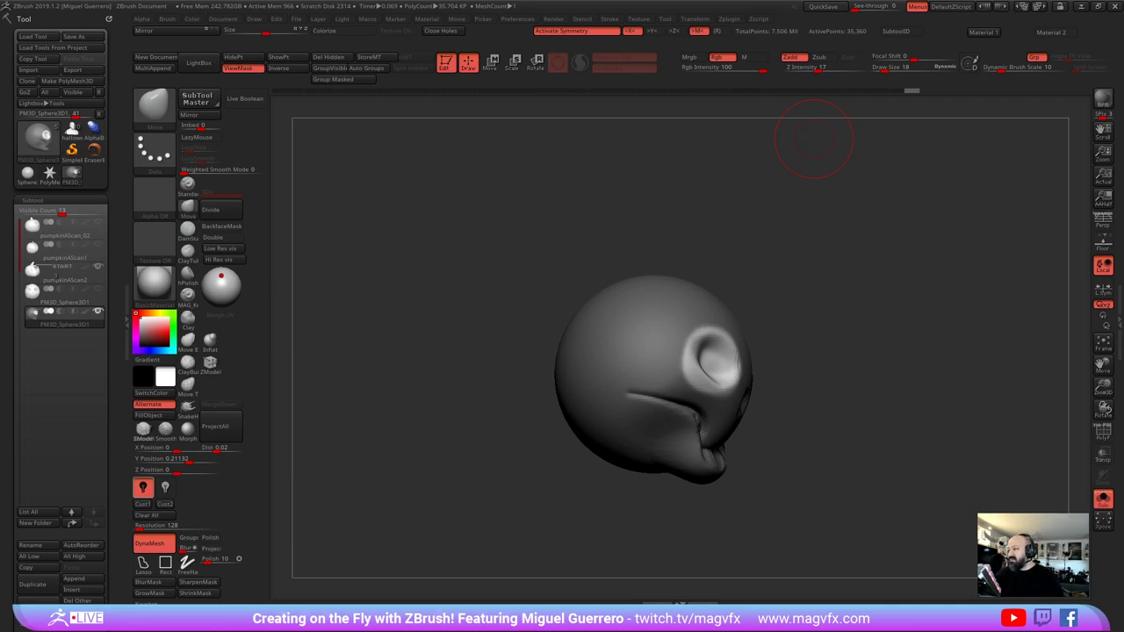
# Clear the mask around the eye sockets and remesh the head with DynaMesh at resolution 128
pyautogui.moveTo(443, 351)
pyautogui.mouseDown()
pyautogui.moveTo(426, 325)
pyautogui.moveTo(437, 316)
pyautogui.moveTo(494, 346)
pyautogui.moveTo(589, 369)
pyautogui.mouseUp()
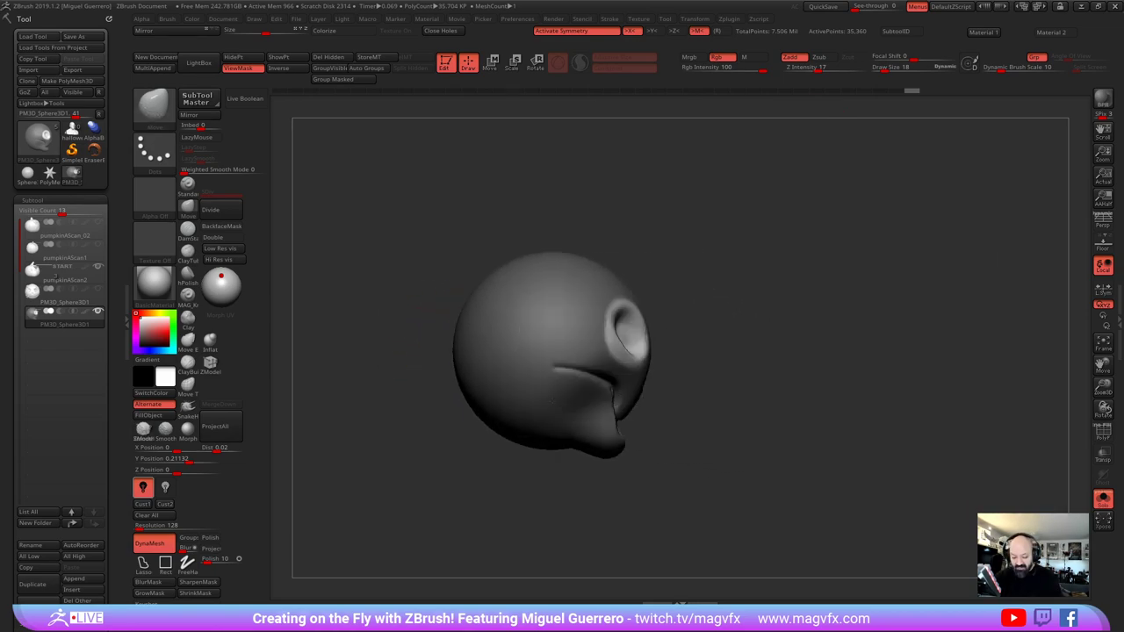
pyautogui.keyDown('ctrl'); pyautogui.click(572, 475); pyautogui.keyUp('ctrl')
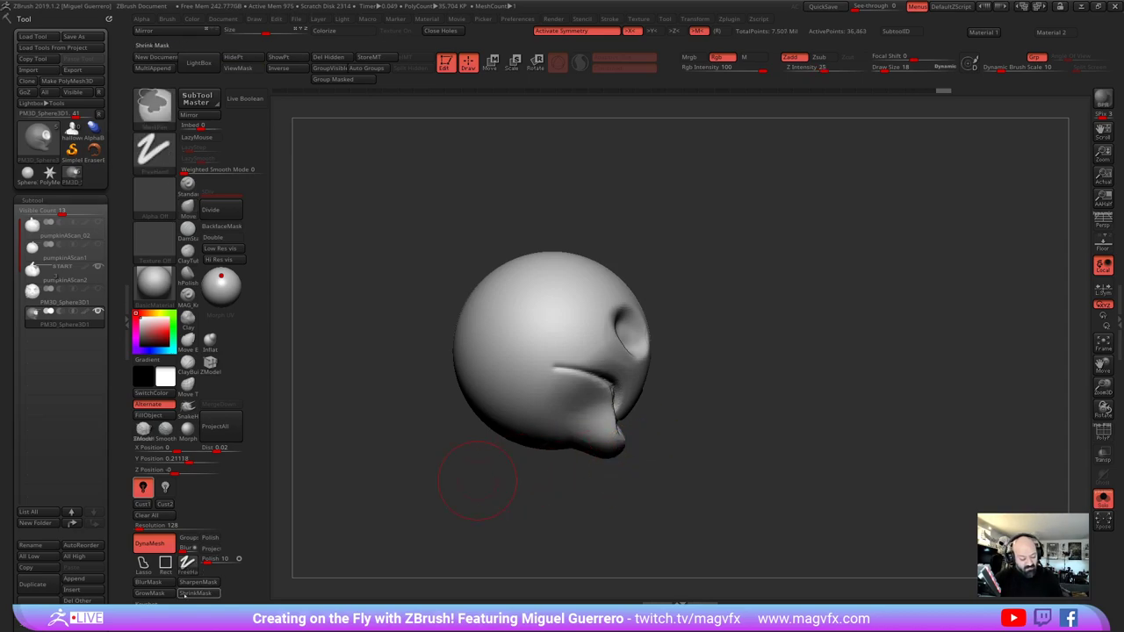
pyautogui.moveTo(382, 502); pyautogui.dragTo(533, 405)
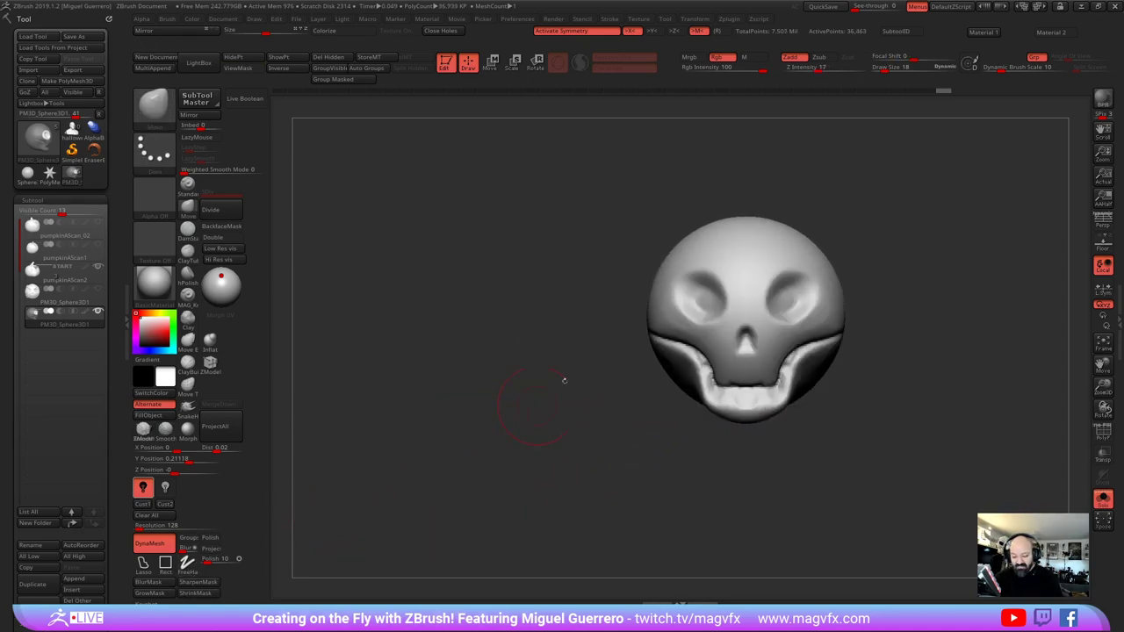
# Build up mirrored cheekbone ridges, jaw sides, chin and upper lip with the ClayTubes brush at draw size 9
pyautogui.moveTo(655, 325); pyautogui.dragTo(512, 388)
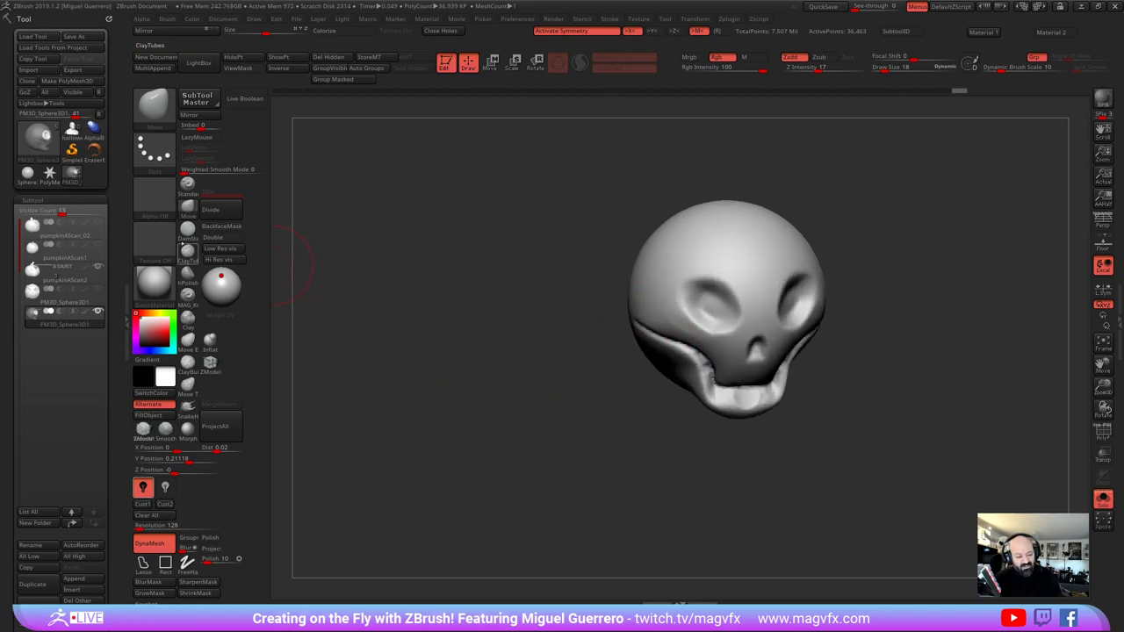
pyautogui.click(188, 339)
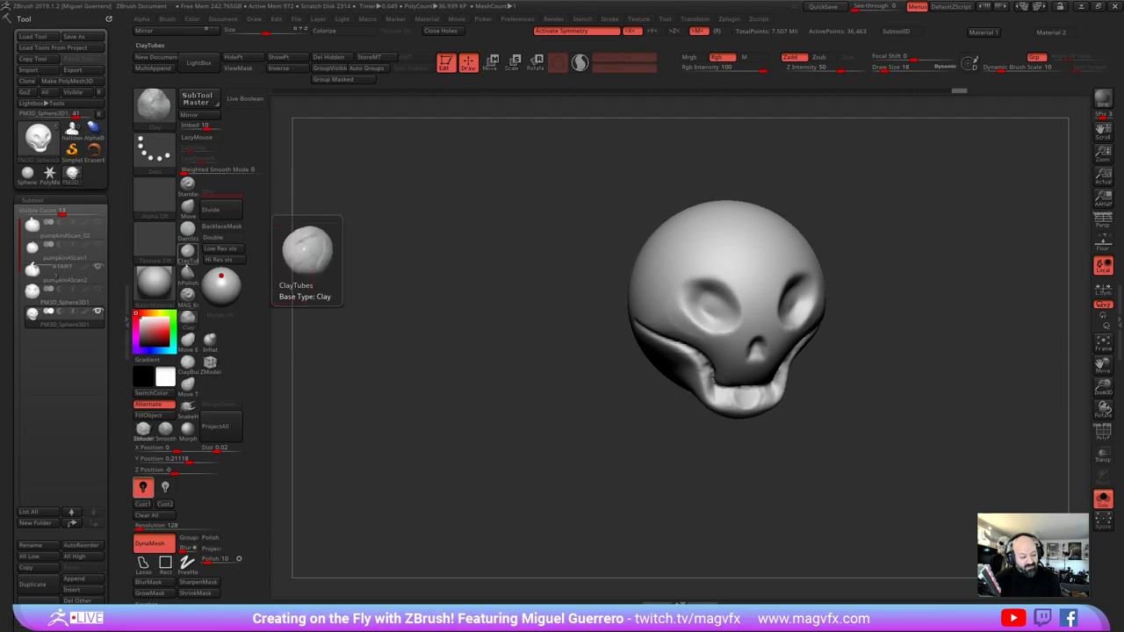
pyautogui.click(187, 252)
pyautogui.moveTo(466, 309); pyautogui.dragTo(542, 326)
pyautogui.press('[')
pyautogui.press('[')
pyautogui.moveTo(644, 304)
pyautogui.mouseDown()
pyautogui.moveTo(688, 326)
pyautogui.moveTo(648, 320)
pyautogui.moveTo(641, 311)
pyautogui.moveTo(707, 338)
pyautogui.mouseUp()
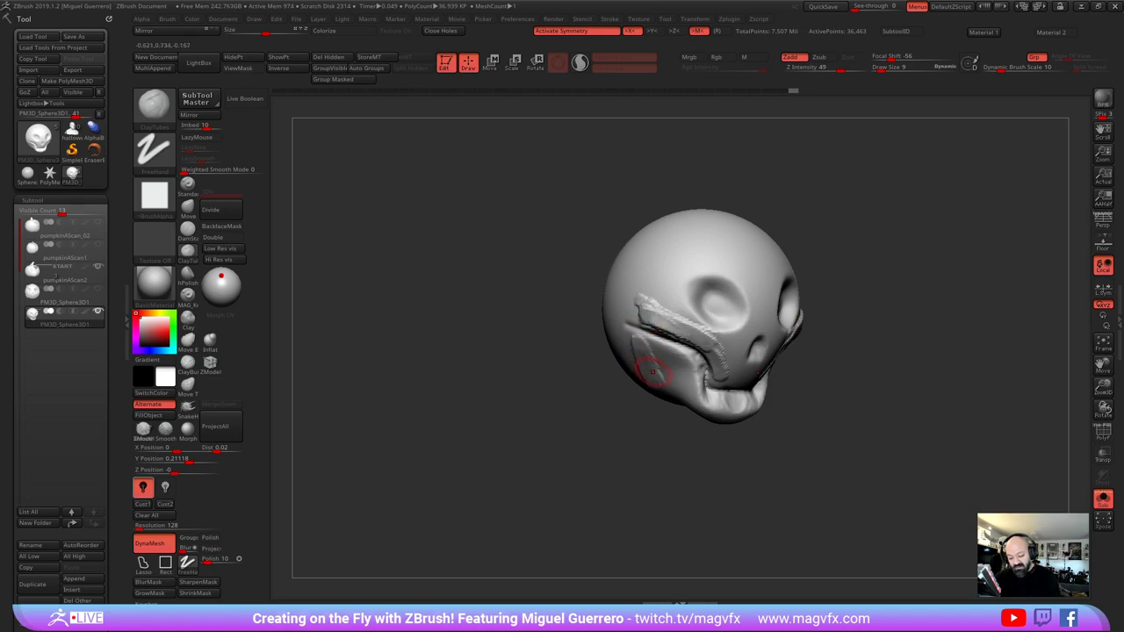
pyautogui.moveTo(652, 372); pyautogui.dragTo(730, 418)
pyautogui.moveTo(590, 431); pyautogui.dragTo(634, 425)
pyautogui.moveTo(675, 370)
pyautogui.mouseDown()
pyautogui.moveTo(702, 407)
pyautogui.moveTo(649, 379)
pyautogui.moveTo(700, 404)
pyautogui.mouseUp()
pyautogui.moveTo(781, 396); pyautogui.dragTo(712, 380)
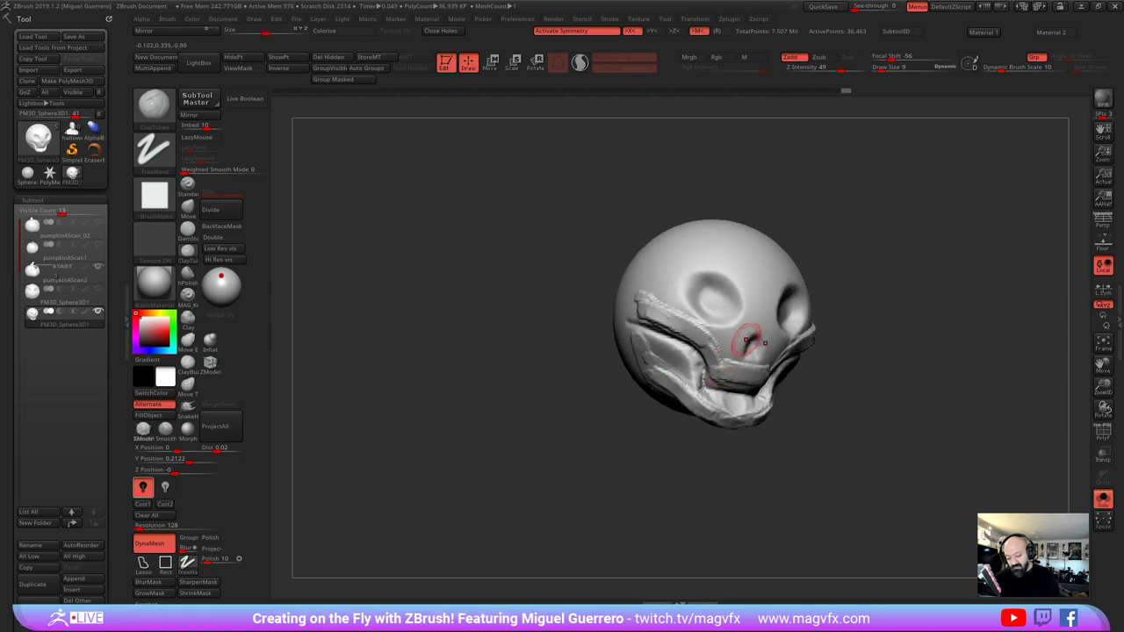
# Add mirrored ClayTubes ridges around the eye sockets and beside the nose, extending them back over the temples
pyautogui.moveTo(761, 321)
pyautogui.mouseDown()
pyautogui.moveTo(752, 334)
pyautogui.moveTo(695, 268)
pyautogui.moveTo(672, 276)
pyautogui.mouseUp()
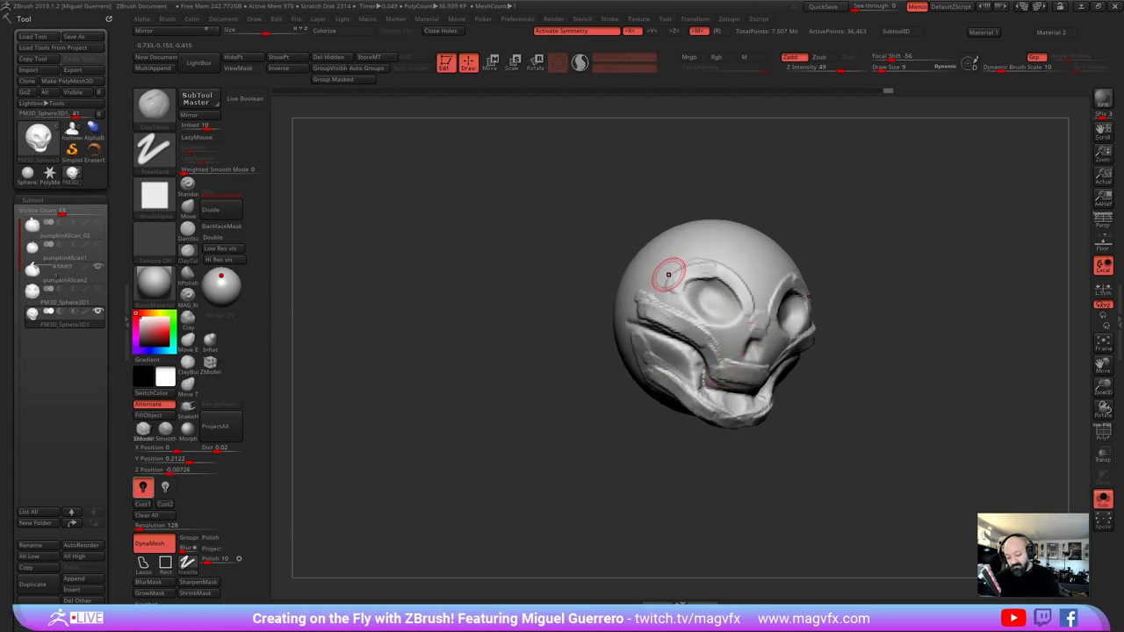
pyautogui.moveTo(588, 245); pyautogui.dragTo(659, 269, button='right')
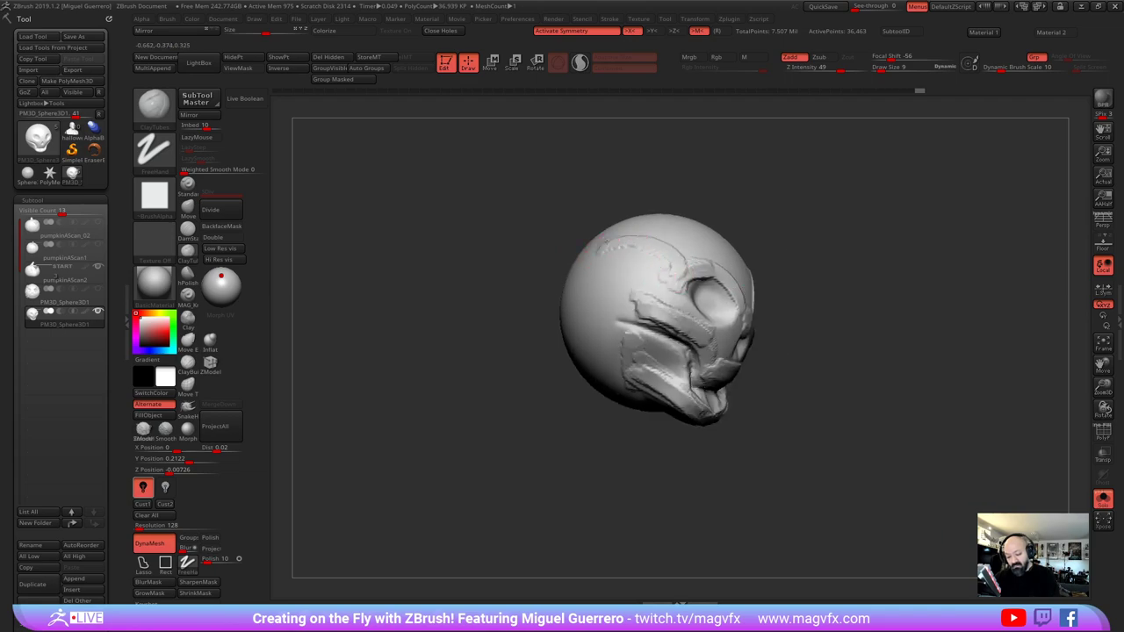
pyautogui.moveTo(651, 236); pyautogui.dragTo(685, 260)
pyautogui.keyDown('alt'); pyautogui.moveTo(535, 208); pyautogui.dragTo(533, 242); pyautogui.keyUp('alt')
pyautogui.moveTo(484, 273); pyautogui.dragTo(482, 281)
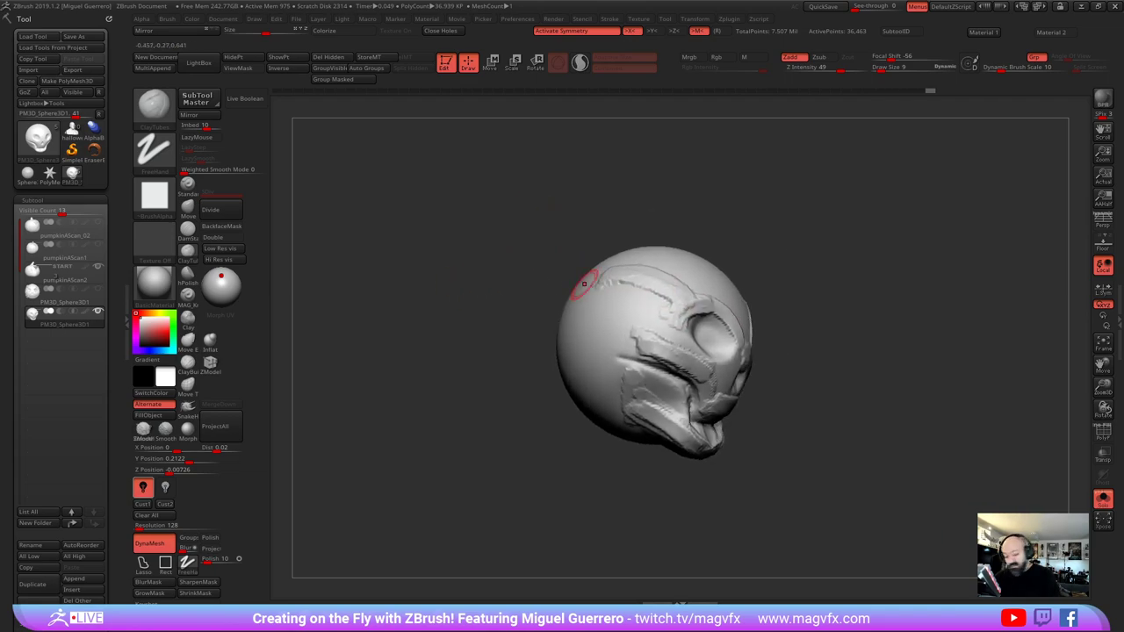
pyautogui.moveTo(602, 290)
pyautogui.mouseDown()
pyautogui.moveTo(661, 288)
pyautogui.moveTo(678, 300)
pyautogui.mouseUp()
pyautogui.moveTo(521, 283); pyautogui.dragTo(448, 279)
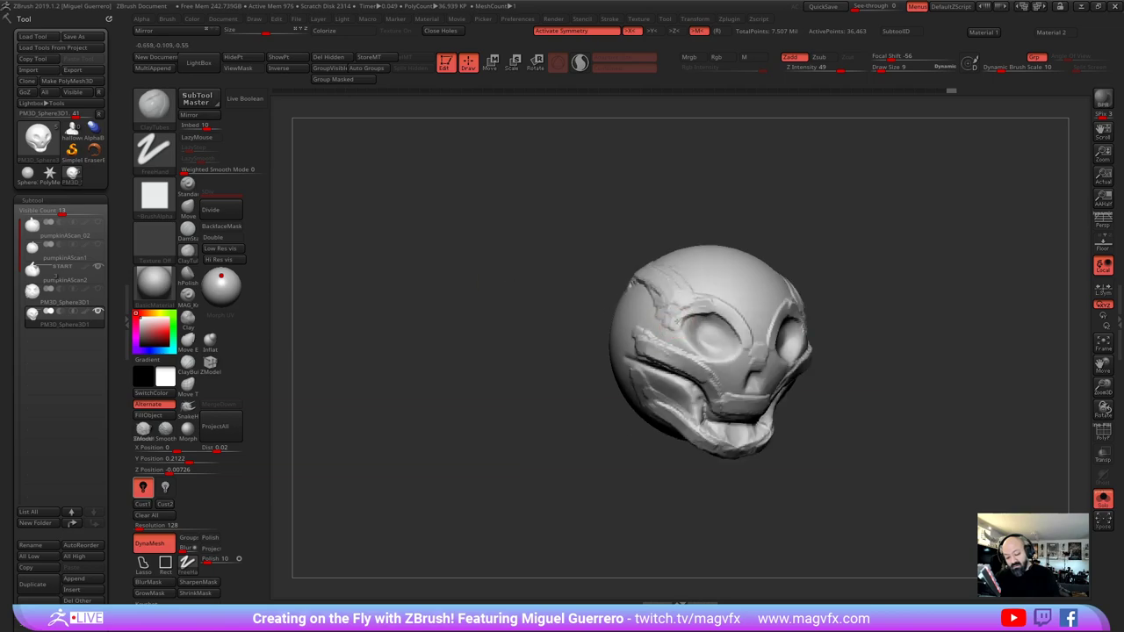
pyautogui.moveTo(676, 314); pyautogui.dragTo(682, 344)
pyautogui.moveTo(492, 274); pyautogui.dragTo(385, 267)
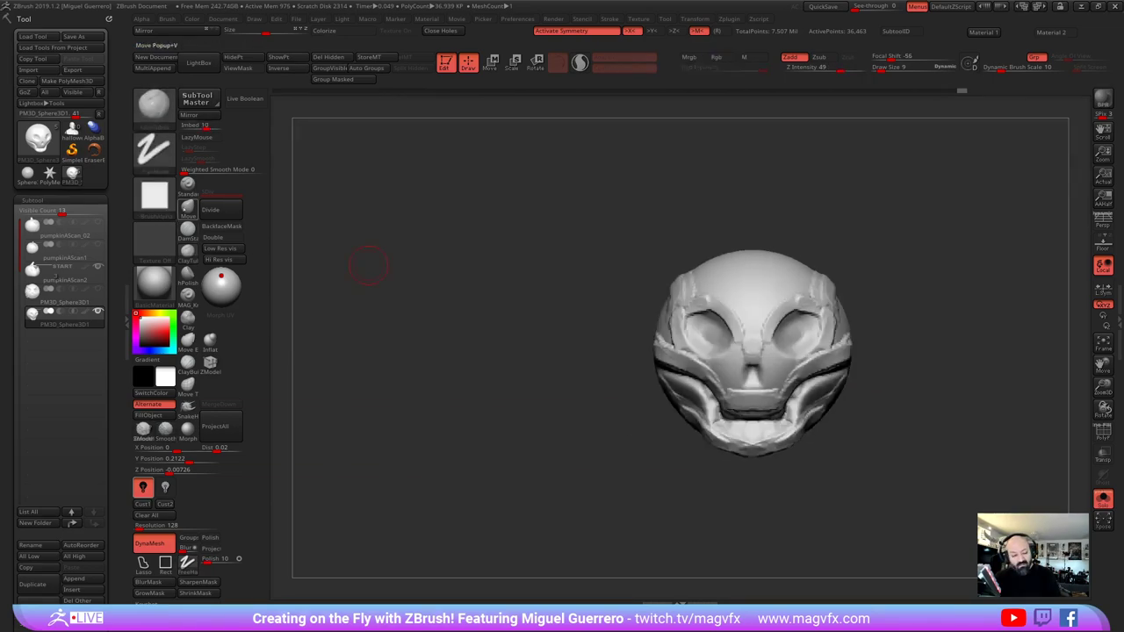
# Switch to the Move brush for reshaping the skull from a three-quarter view
pyautogui.click(188, 209)
pyautogui.moveTo(545, 293); pyautogui.dragTo(474, 297)
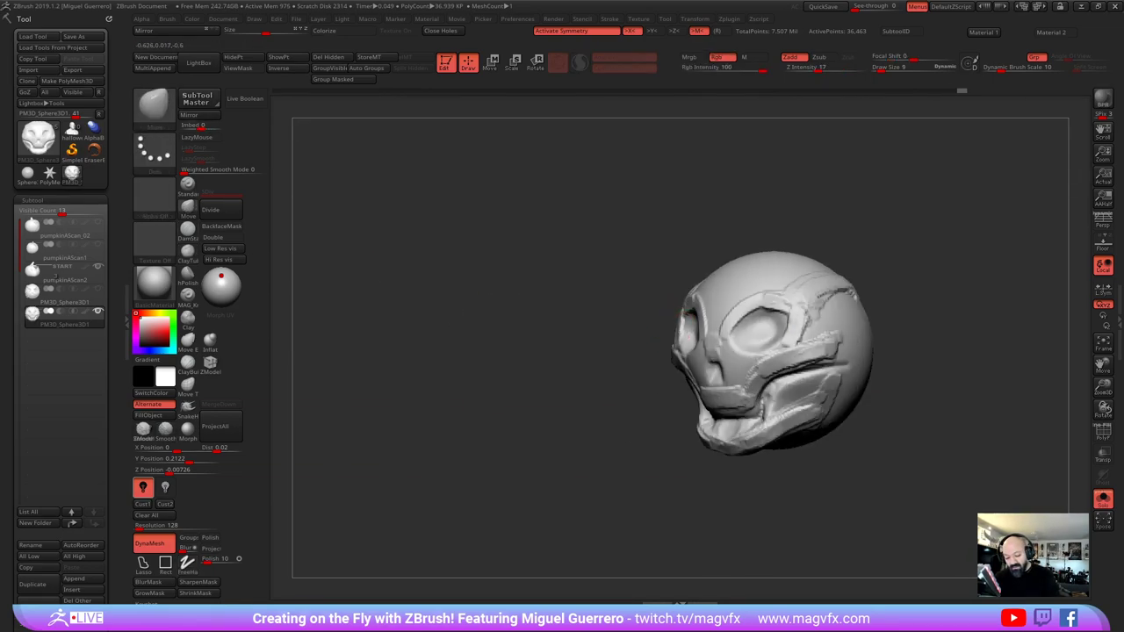
# Pull the skull's brow and nose profile forward with the Move brush, using symmetry
pyautogui.press(']')
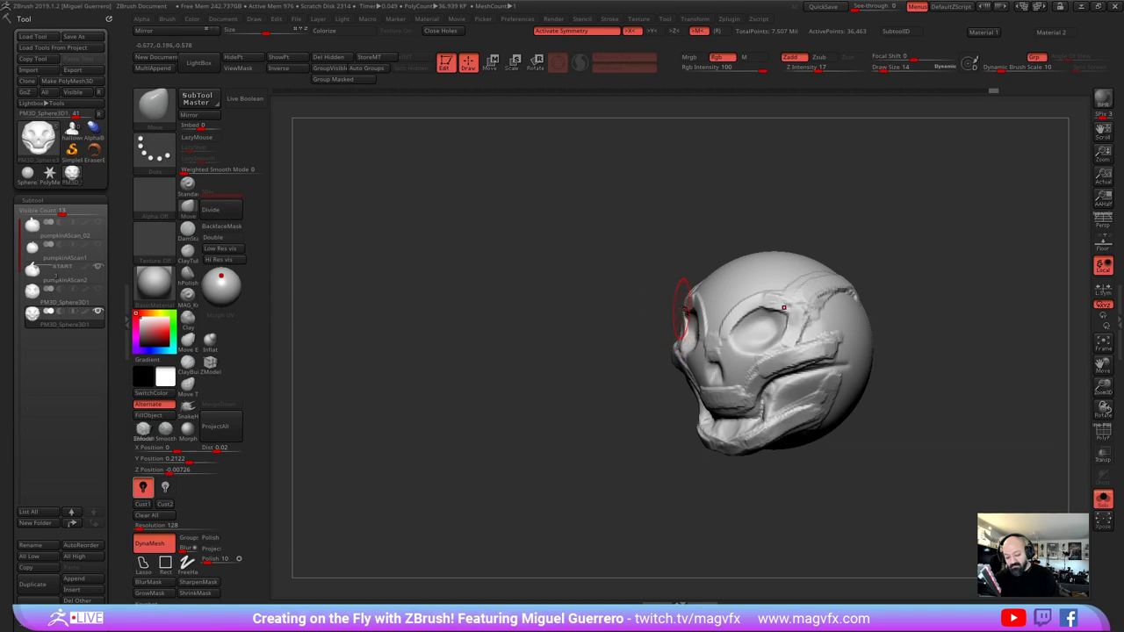
pyautogui.moveTo(679, 316); pyautogui.dragTo(622, 377, button='right')
pyautogui.moveTo(685, 309)
pyautogui.mouseDown()
pyautogui.moveTo(659, 325)
pyautogui.moveTo(676, 348)
pyautogui.moveTo(678, 307)
pyautogui.mouseUp()
pyautogui.moveTo(661, 372); pyautogui.dragTo(684, 336, button='right')
pyautogui.moveTo(589, 356); pyautogui.dragTo(646, 384, button='right')
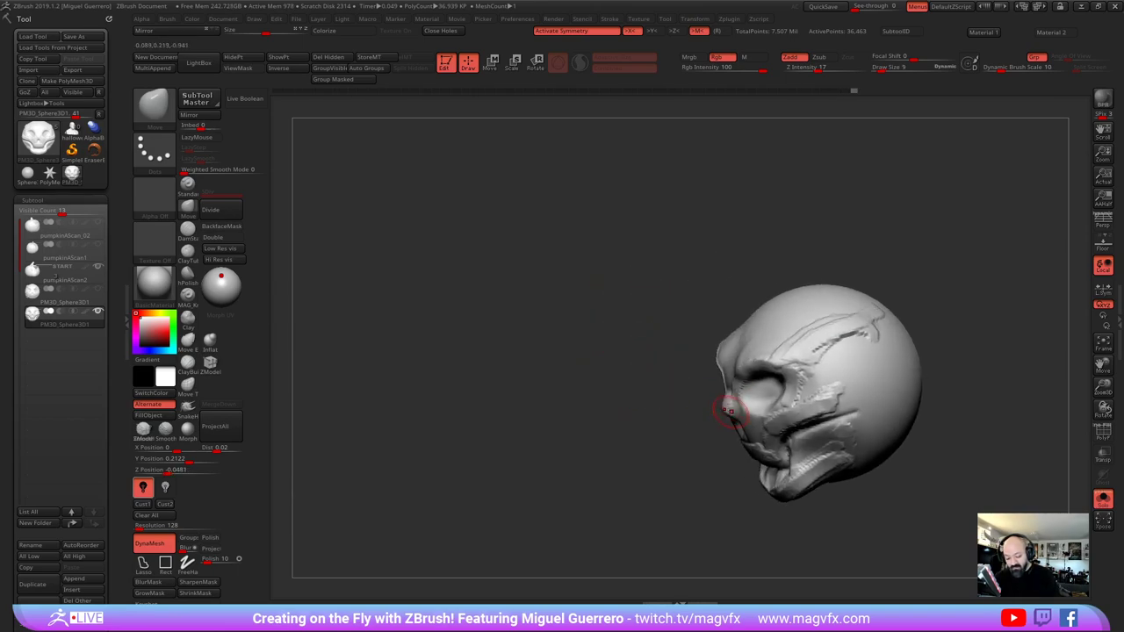
# Pull the upper muzzle and the tip of the lower jaw forward with the Move brush at draw size 22
pyautogui.moveTo(693, 446); pyautogui.dragTo(724, 434, button='right')
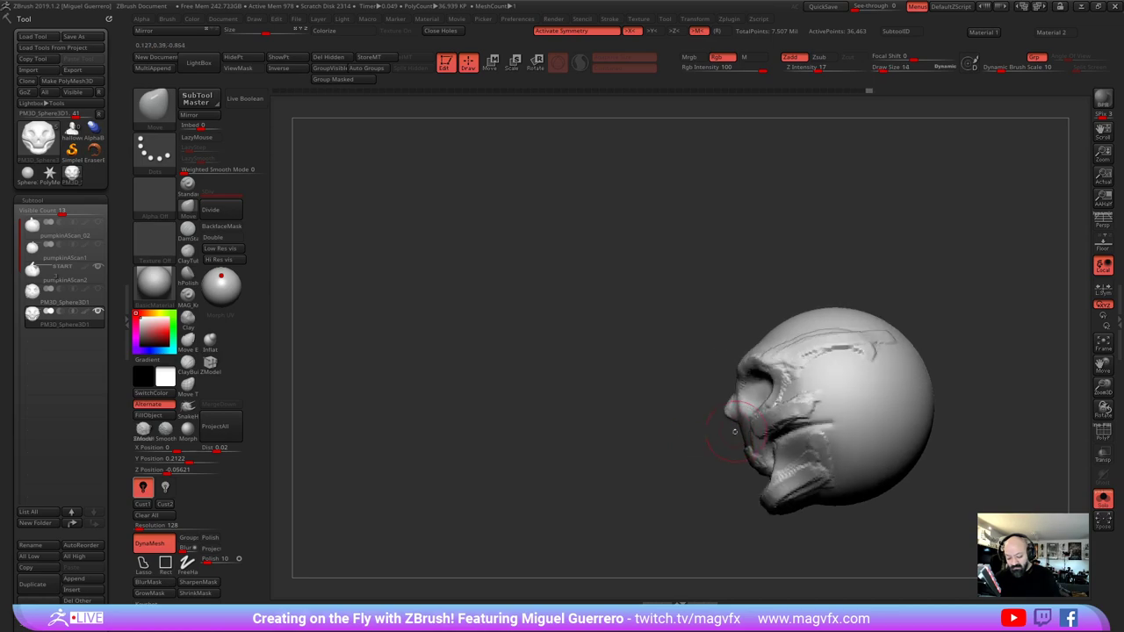
pyautogui.moveTo(742, 456); pyautogui.dragTo(773, 461, button='right')
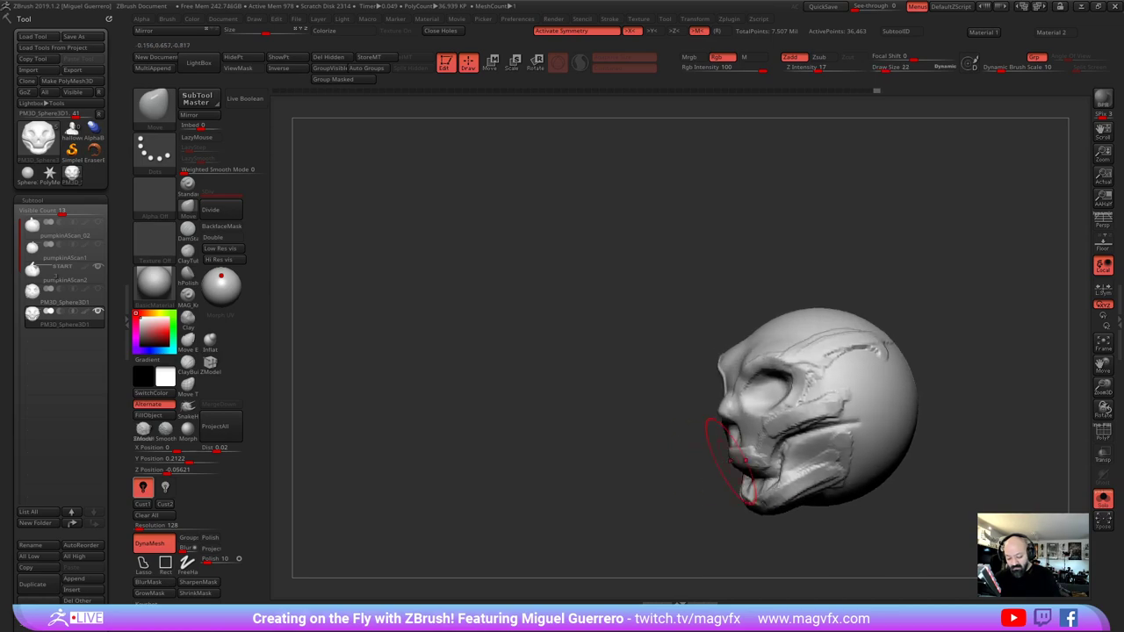
pyautogui.moveTo(748, 455); pyautogui.dragTo(740, 451)
pyautogui.moveTo(754, 457); pyautogui.dragTo(727, 453, button='right')
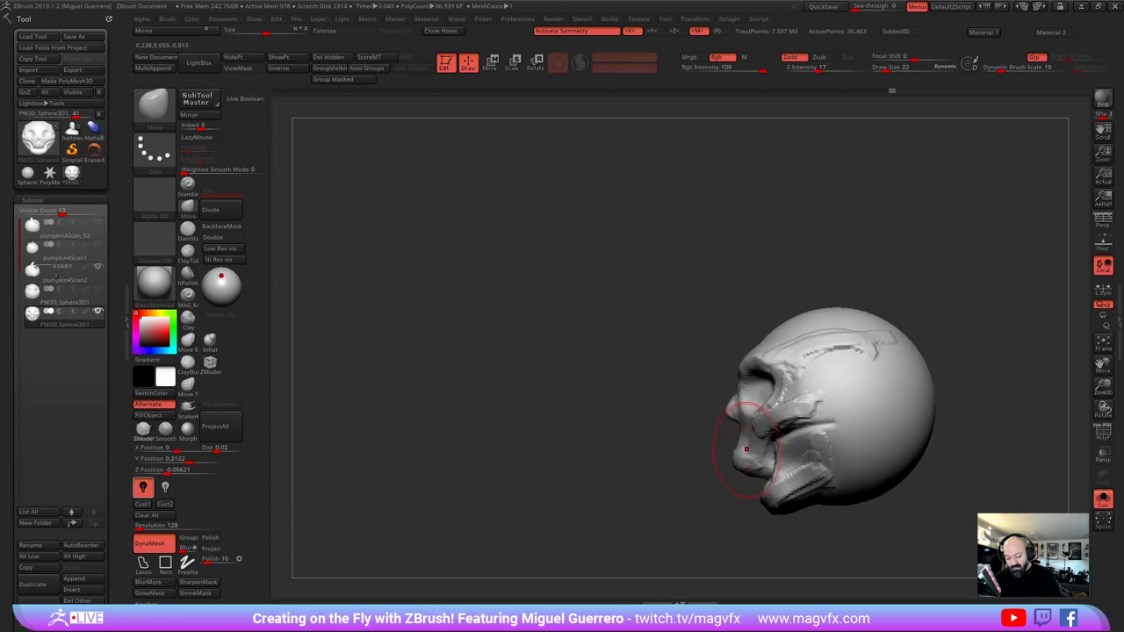
pyautogui.moveTo(744, 449); pyautogui.dragTo(739, 456)
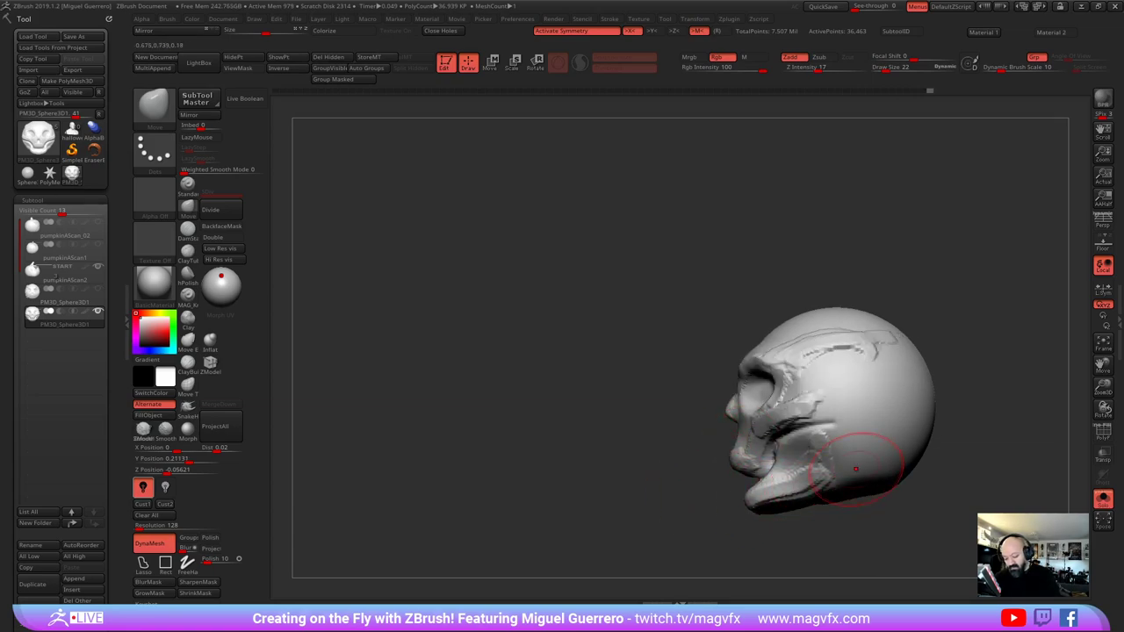
# Push up the underside of the skull's back and raise the top of the cranium with a larger Move brush
pyautogui.moveTo(893, 473); pyautogui.dragTo(884, 484, button='right')
pyautogui.moveTo(883, 484); pyautogui.dragTo(882, 464)
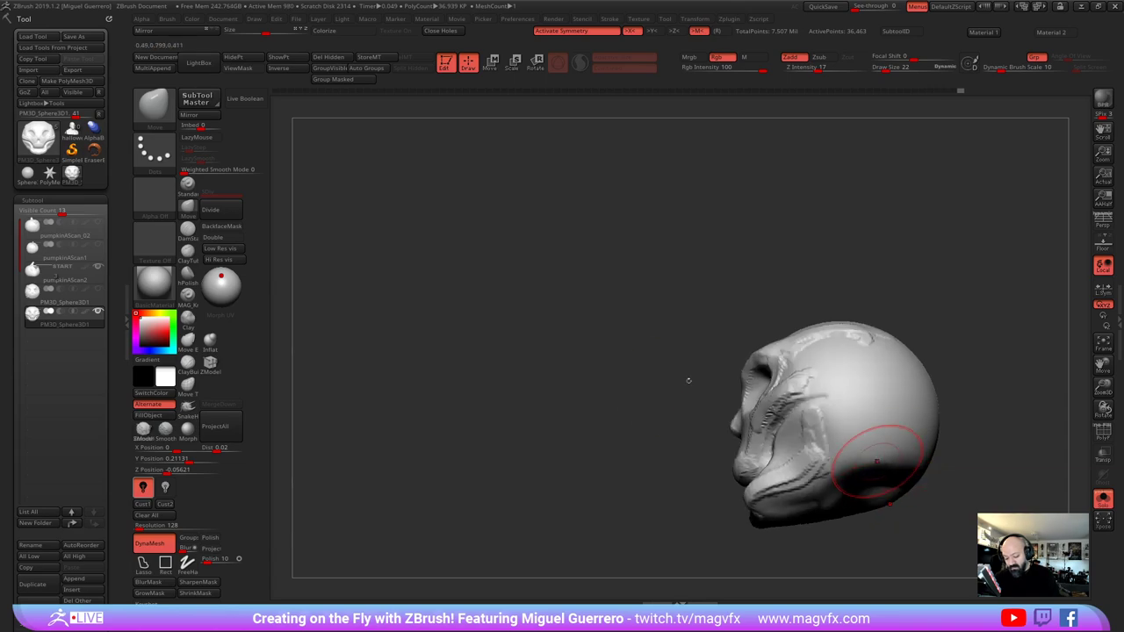
pyautogui.moveTo(687, 381)
pyautogui.mouseDown()
pyautogui.moveTo(655, 406)
pyautogui.moveTo(475, 376)
pyautogui.mouseUp()
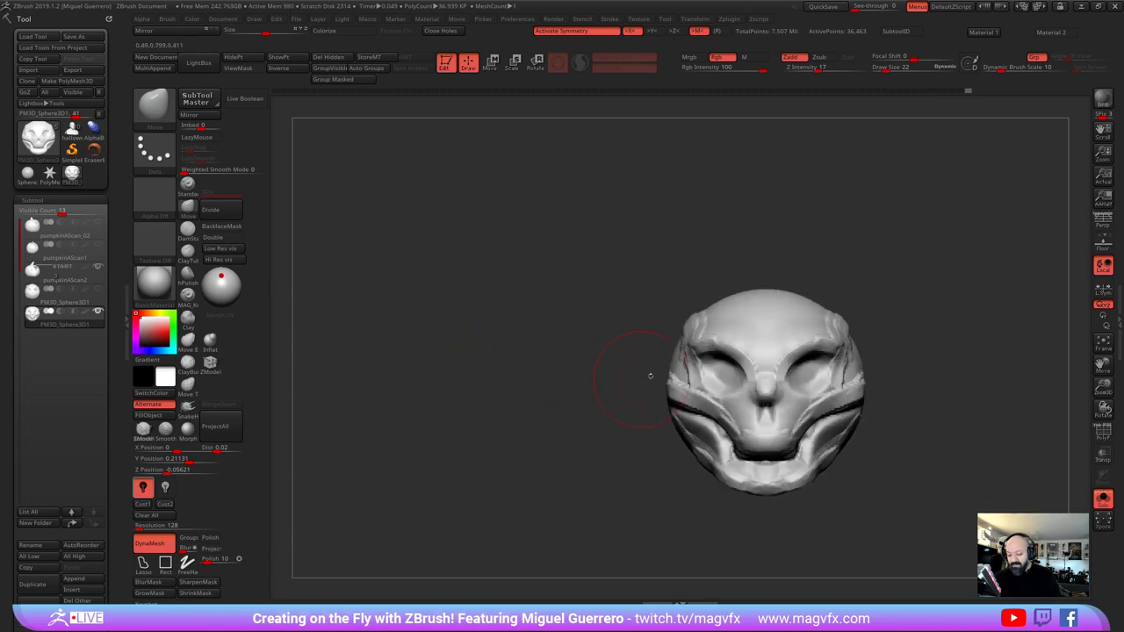
pyautogui.press(']')
pyautogui.press(']')
pyautogui.moveTo(727, 299)
pyautogui.mouseDown()
pyautogui.moveTo(725, 279)
pyautogui.moveTo(759, 285)
pyautogui.moveTo(762, 329)
pyautogui.mouseUp()
pyautogui.press('[')
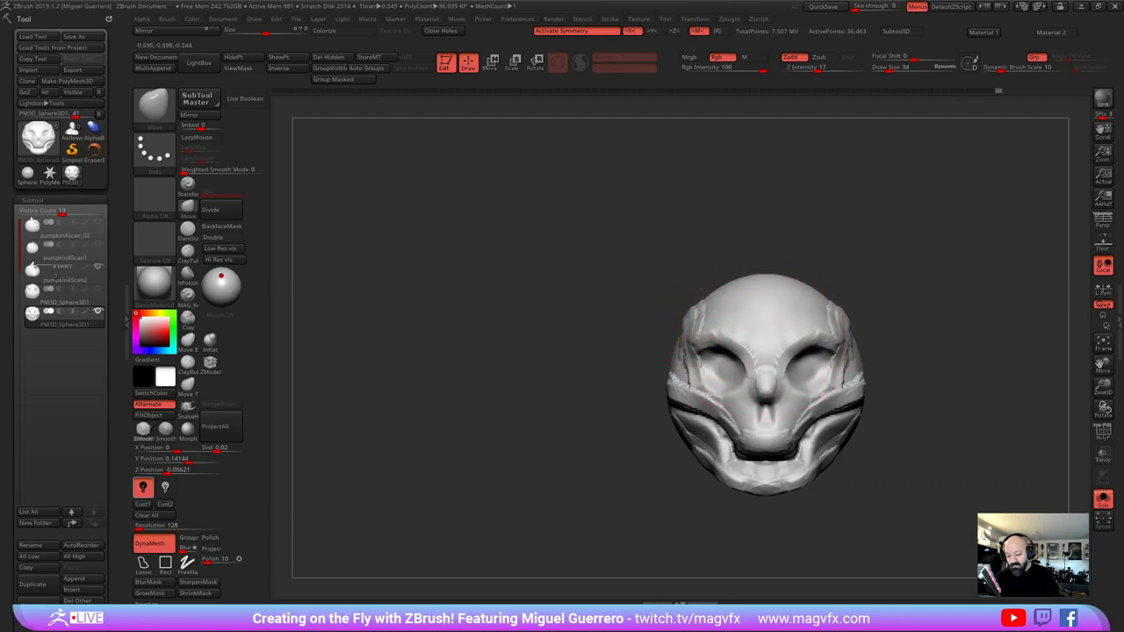
# Pull the back of the cranium outward and push the skull's base inward behind the jaw, using draw sizes 42 and 34
pyautogui.moveTo(554, 296)
pyautogui.keyDown('shift'); pyautogui.mouseDown()
pyautogui.moveTo(501, 294)
pyautogui.moveTo(550, 329)
pyautogui.moveTo(534, 261)
pyautogui.mouseUp(); pyautogui.keyUp('shift')
pyautogui.press(']')
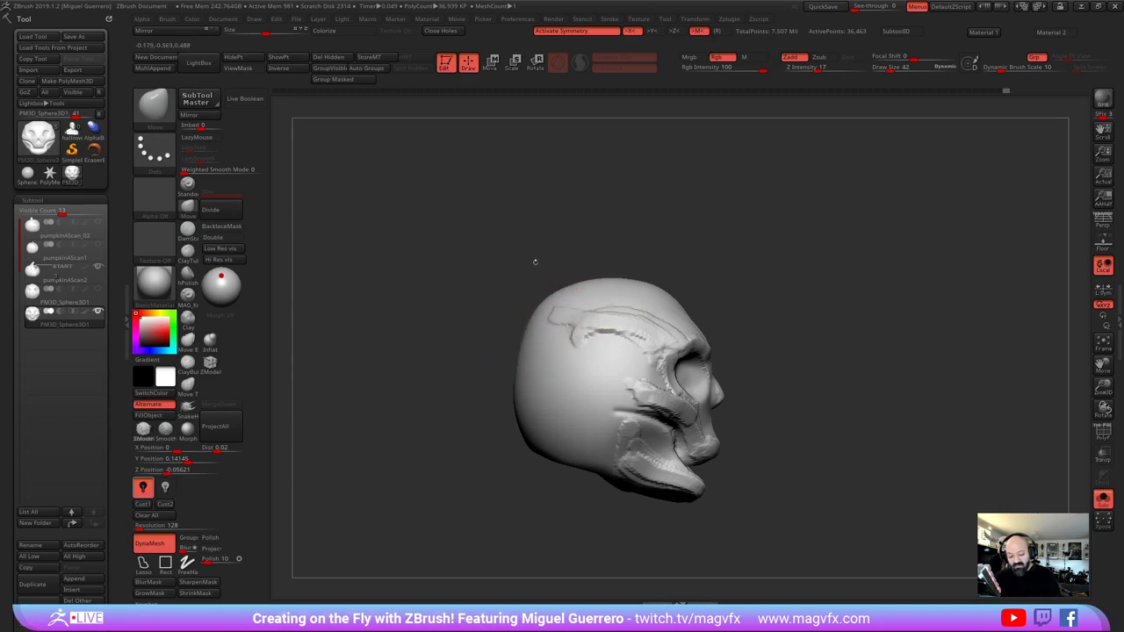
pyautogui.moveTo(534, 328); pyautogui.dragTo(509, 313)
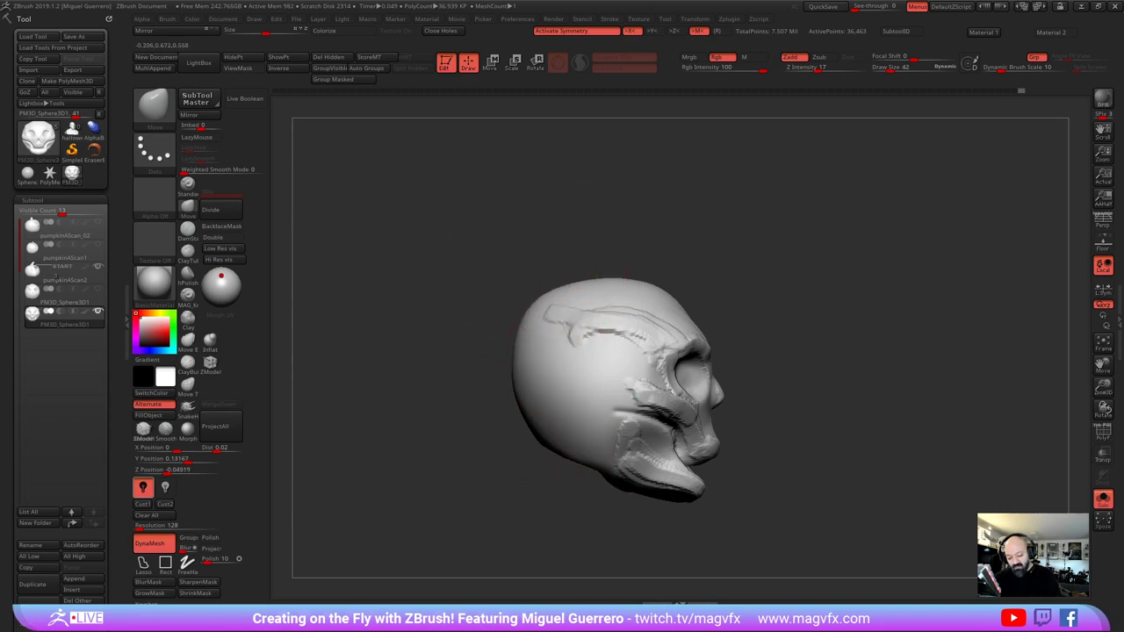
pyautogui.press('[')
pyautogui.moveTo(576, 444); pyautogui.dragTo(581, 431)
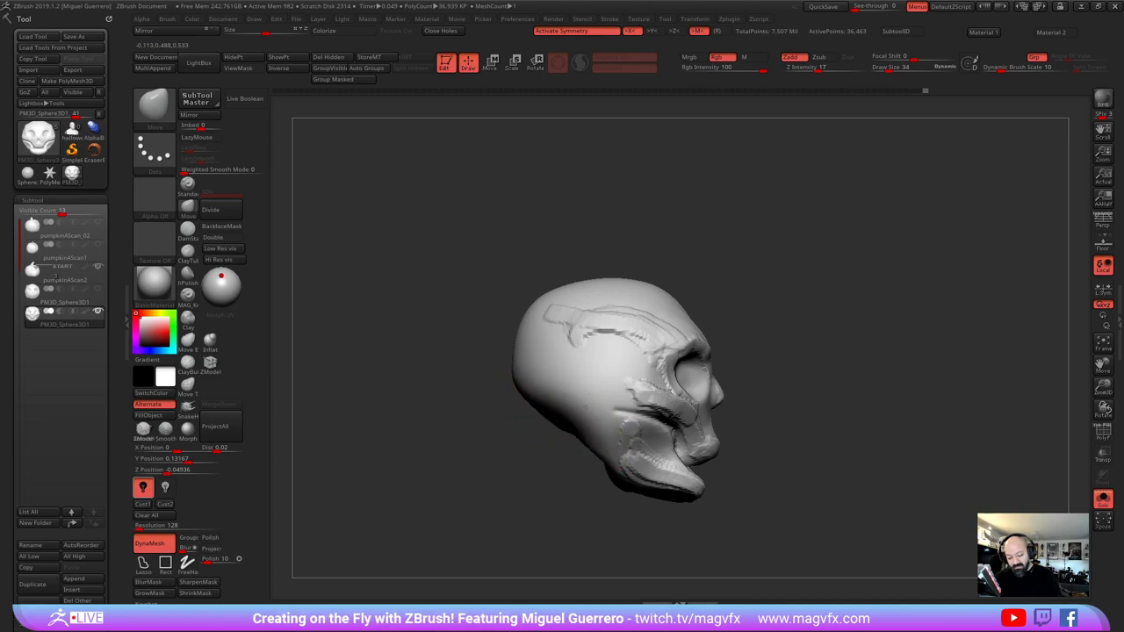
pyautogui.moveTo(562, 413)
pyautogui.mouseDown(button='right')
pyautogui.moveTo(580, 400)
pyautogui.moveTo(556, 409)
pyautogui.mouseUp(button='right')
pyautogui.moveTo(589, 409); pyautogui.dragTo(598, 398)
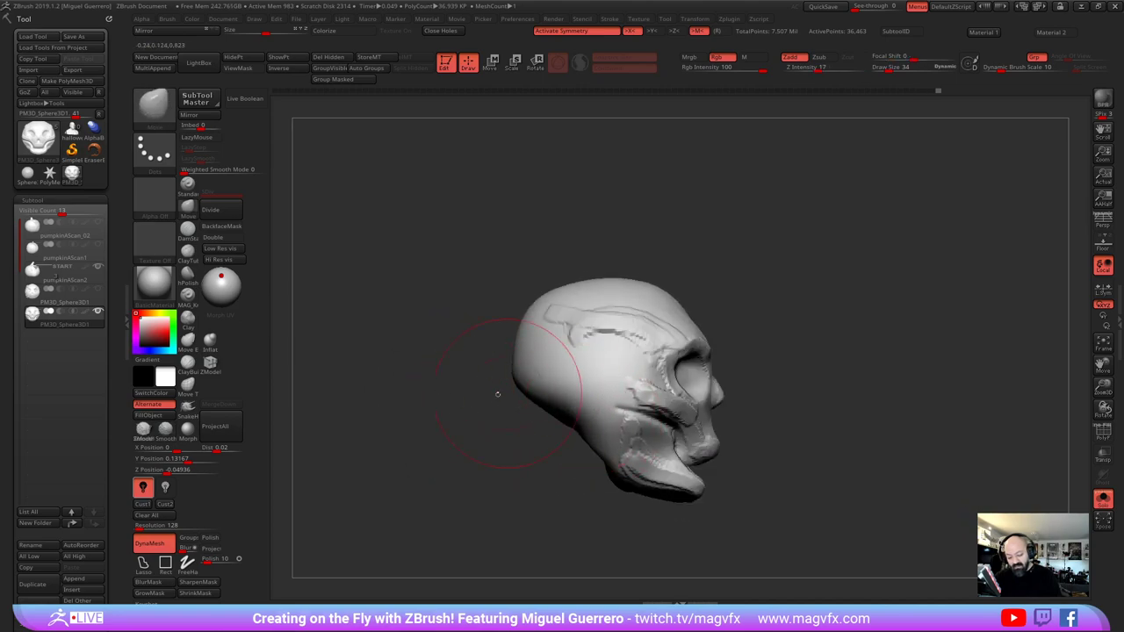
# Narrow the sides of the cranium symmetrically with the Move brush at draw size 42
pyautogui.moveTo(497, 392)
pyautogui.keyDown('shift'); pyautogui.mouseDown()
pyautogui.moveTo(479, 401)
pyautogui.moveTo(483, 416)
pyautogui.moveTo(558, 395)
pyautogui.moveTo(555, 384)
pyautogui.moveTo(604, 391)
pyautogui.mouseUp(); pyautogui.keyUp('shift')
pyautogui.moveTo(504, 378); pyautogui.dragTo(507, 457)
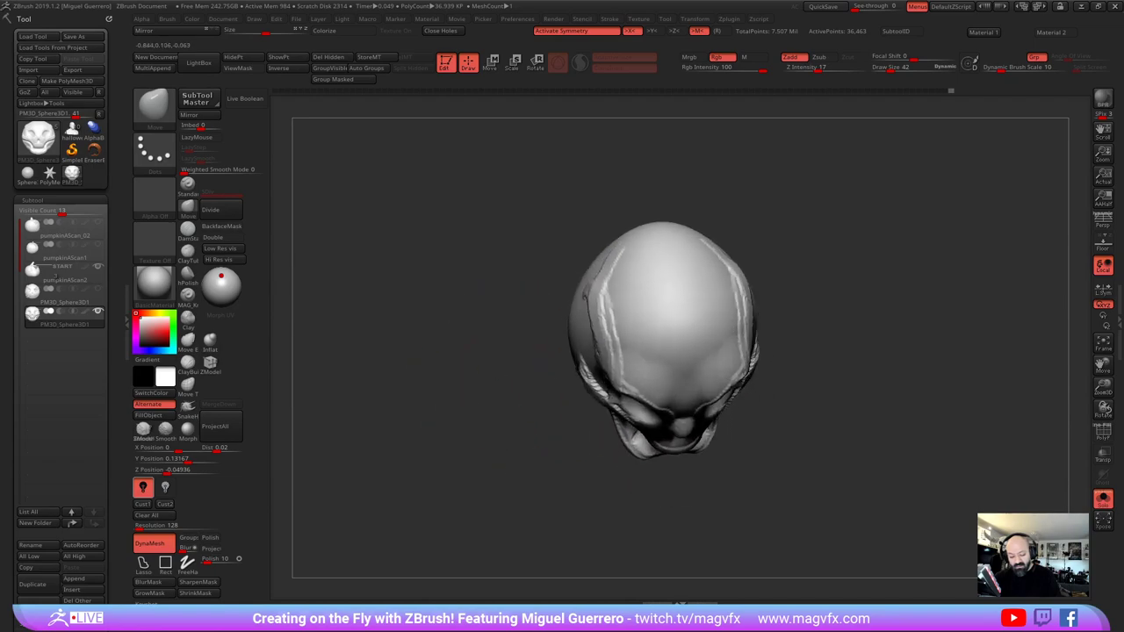
pyautogui.moveTo(585, 286); pyautogui.dragTo(596, 289)
pyautogui.keyDown('shift'); pyautogui.moveTo(504, 303); pyautogui.dragTo(502, 284); pyautogui.keyUp('shift')
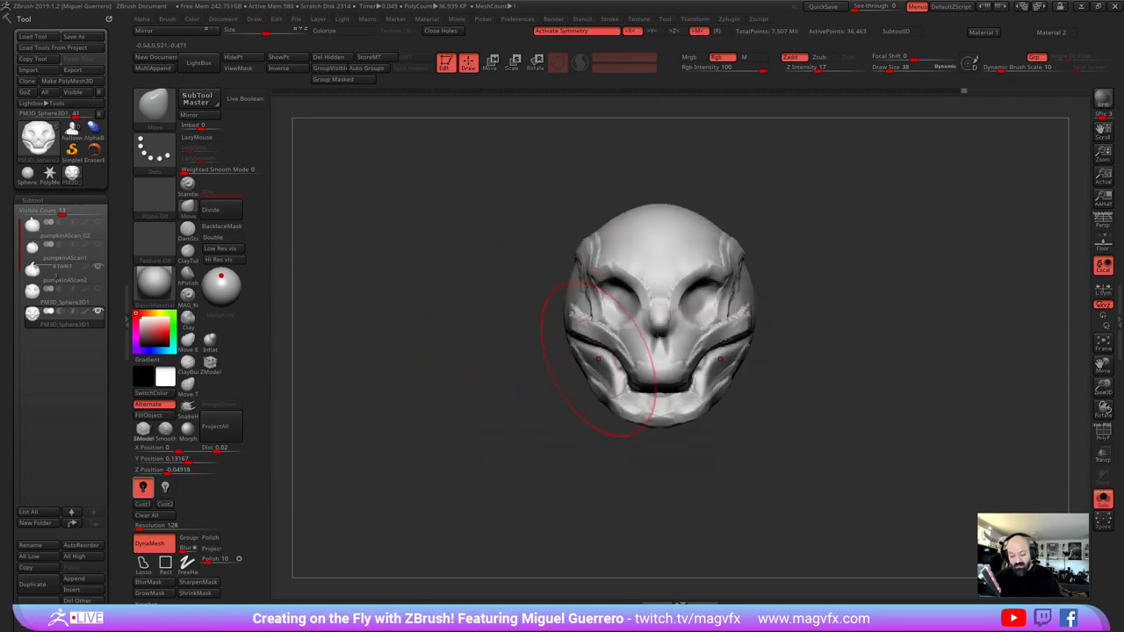
# Refine the muzzle, mouth corner and nose profile with smaller Move brush sizes
pyautogui.press('[')
pyautogui.press('[')
pyautogui.press('[')
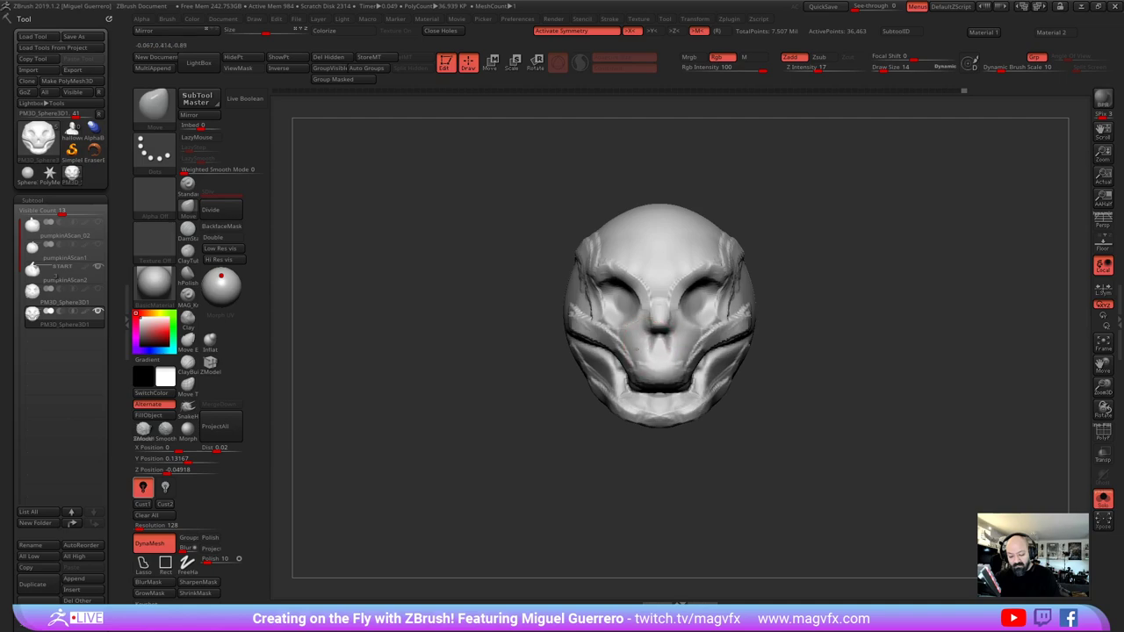
pyautogui.moveTo(649, 349); pyautogui.dragTo(638, 359, button='right')
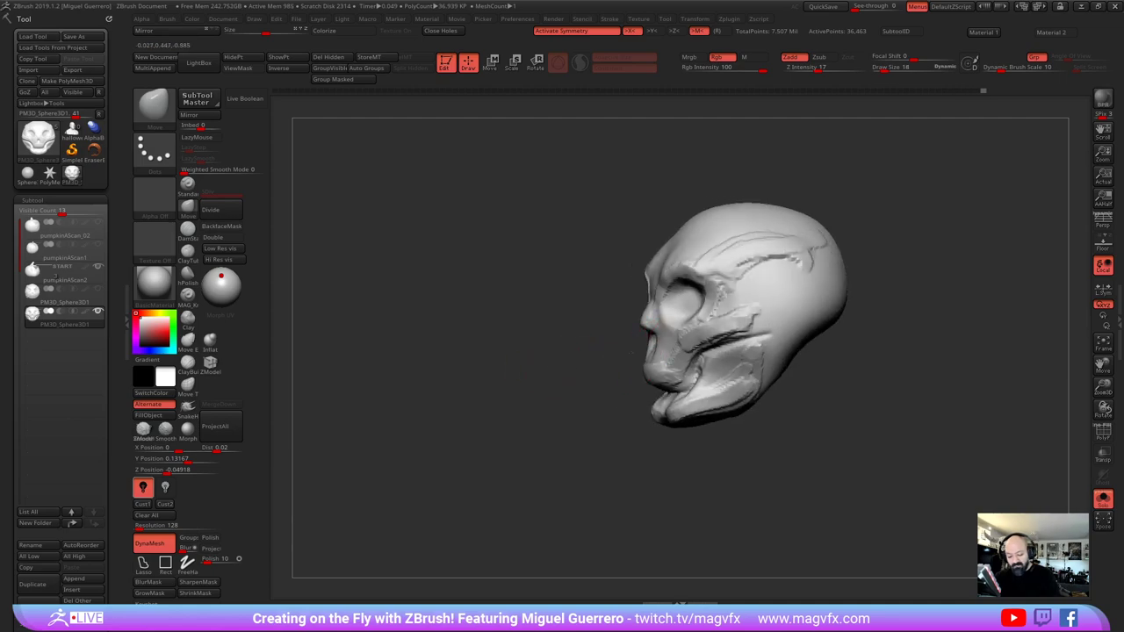
pyautogui.moveTo(615, 416)
pyautogui.mouseDown(button='right')
pyautogui.moveTo(638, 420)
pyautogui.moveTo(674, 398)
pyautogui.mouseUp(button='right')
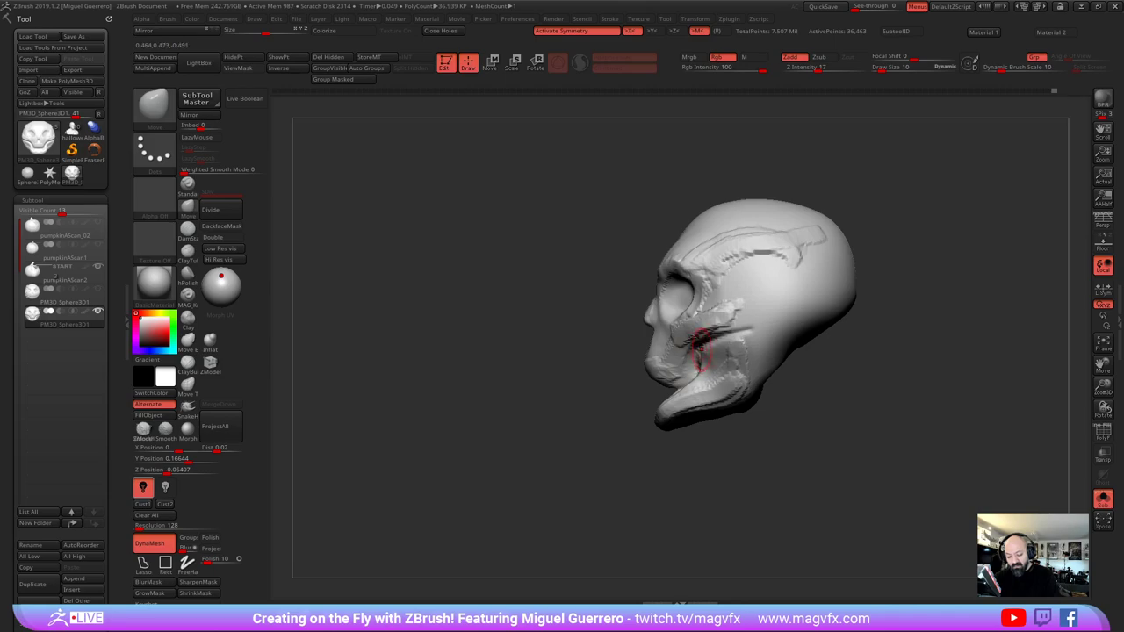
pyautogui.moveTo(692, 339)
pyautogui.mouseDown()
pyautogui.moveTo(747, 326)
pyautogui.moveTo(715, 333)
pyautogui.mouseUp()
pyautogui.moveTo(622, 349); pyautogui.dragTo(604, 346)
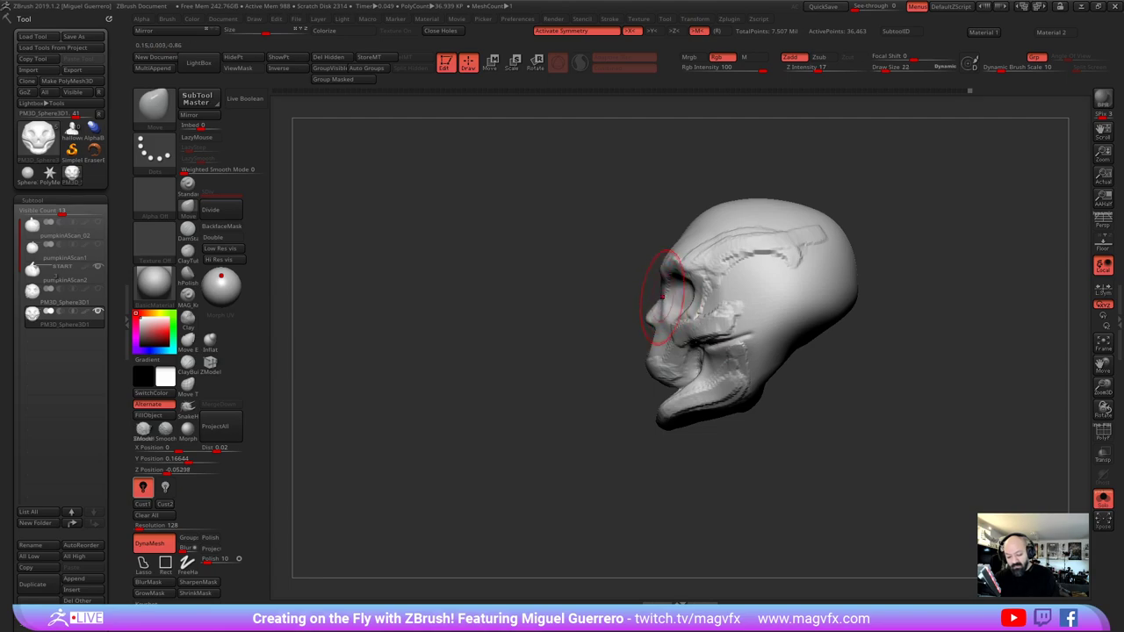
pyautogui.moveTo(658, 323); pyautogui.dragTo(652, 324)
# Reshape the outer rim of the eye socket with the Move brush at draw size 10
pyautogui.press('space')
pyautogui.moveTo(620, 378); pyautogui.dragTo(652, 389)
pyautogui.moveTo(544, 342); pyautogui.dragTo(654, 343)
pyautogui.press('[')
pyautogui.press('[')
pyautogui.moveTo(706, 298); pyautogui.dragTo(697, 297)
pyautogui.moveTo(696, 297)
pyautogui.mouseDown(button='right')
pyautogui.moveTo(772, 318)
pyautogui.moveTo(719, 298)
pyautogui.moveTo(691, 272)
pyautogui.moveTo(663, 288)
pyautogui.moveTo(651, 254)
pyautogui.mouseUp(button='right')
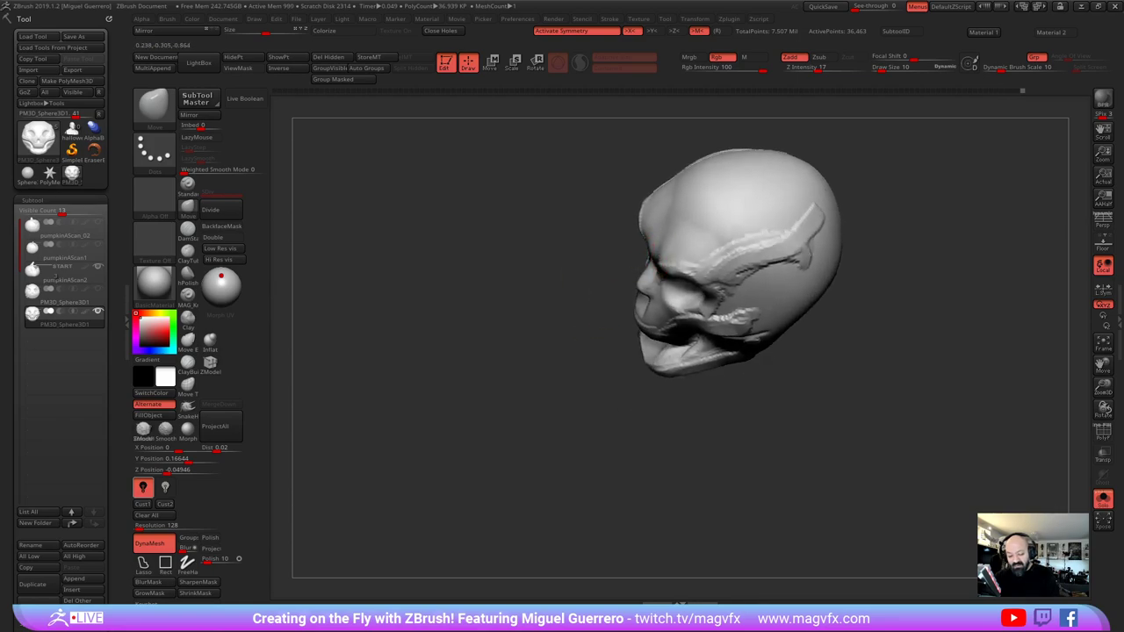
# With the pumpkin shown again, scale the skull down uniformly and move it forward out of the pumpkin's front
pyautogui.click(1102, 499)
pyautogui.keyDown('shift'); pyautogui.moveTo(459, 372); pyautogui.dragTo(531, 348, button='right'); pyautogui.keyUp('shift')
pyautogui.click(490, 62)
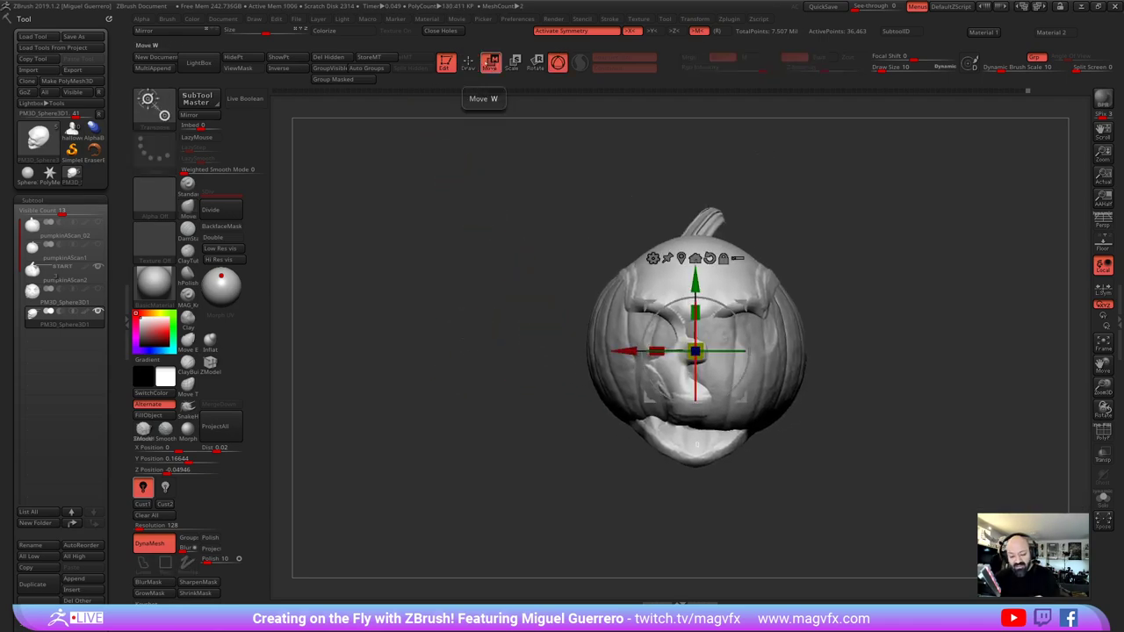
pyautogui.moveTo(695, 353); pyautogui.dragTo(672, 365)
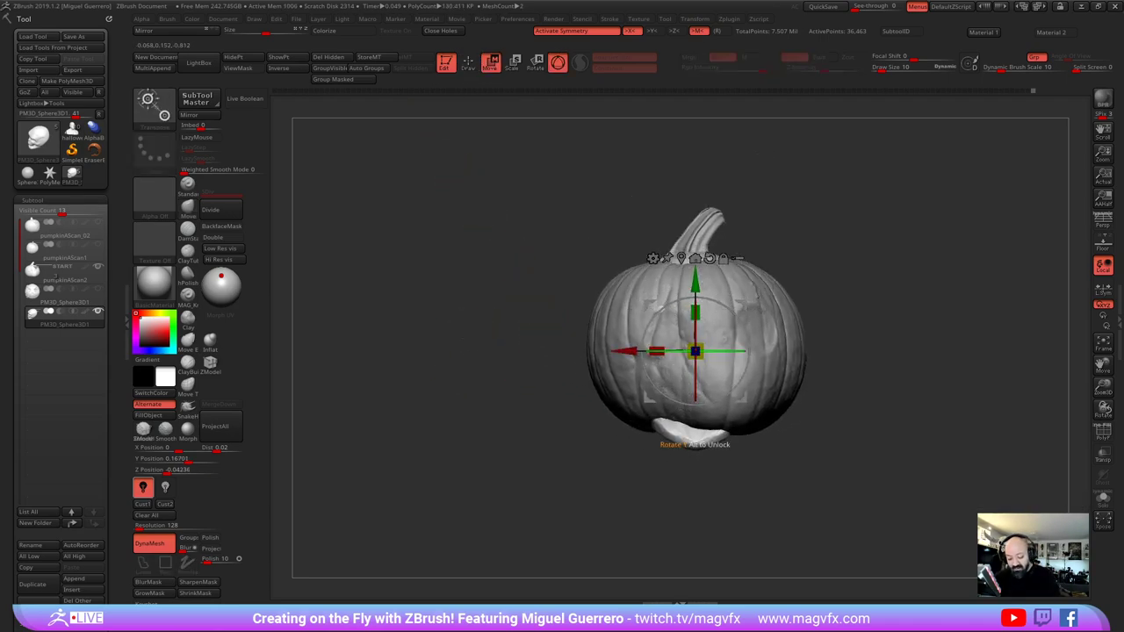
pyautogui.moveTo(671, 365); pyautogui.dragTo(571, 363, button='right')
pyautogui.moveTo(657, 351); pyautogui.dragTo(635, 351)
# Push the skull's upper forehead back into the pumpkin with the Move brush
pyautogui.press('q')
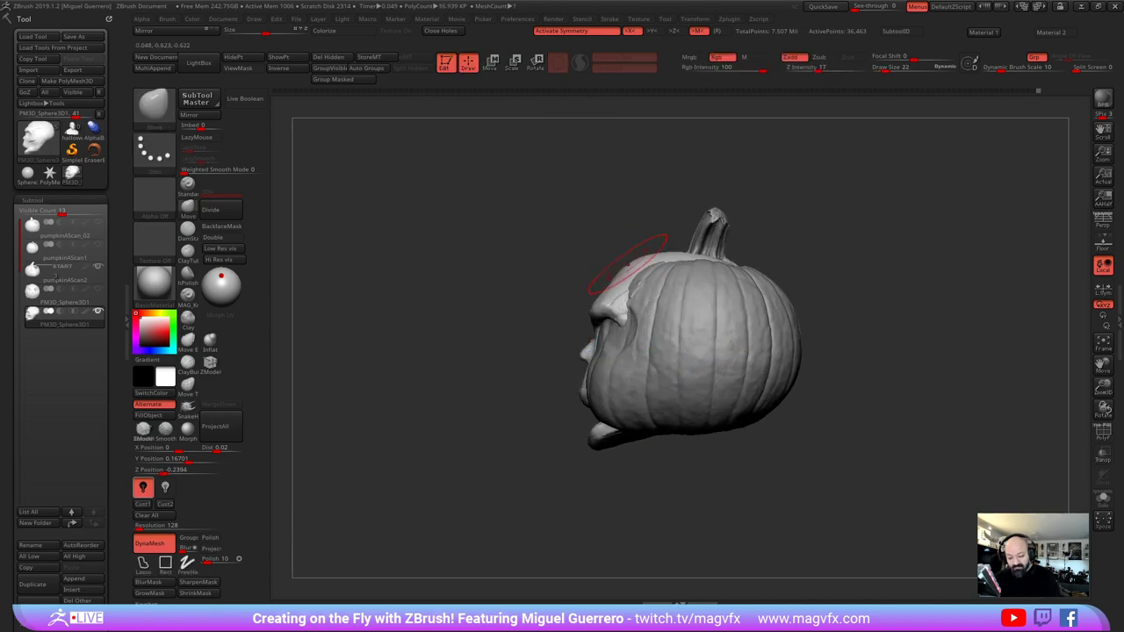
pyautogui.moveTo(634, 265)
pyautogui.mouseDown()
pyautogui.moveTo(654, 276)
pyautogui.moveTo(692, 266)
pyautogui.mouseUp()
pyautogui.moveTo(499, 260)
pyautogui.keyDown('shift'); pyautogui.mouseDown()
pyautogui.moveTo(554, 259)
pyautogui.moveTo(586, 221)
pyautogui.mouseUp(); pyautogui.keyUp('shift')
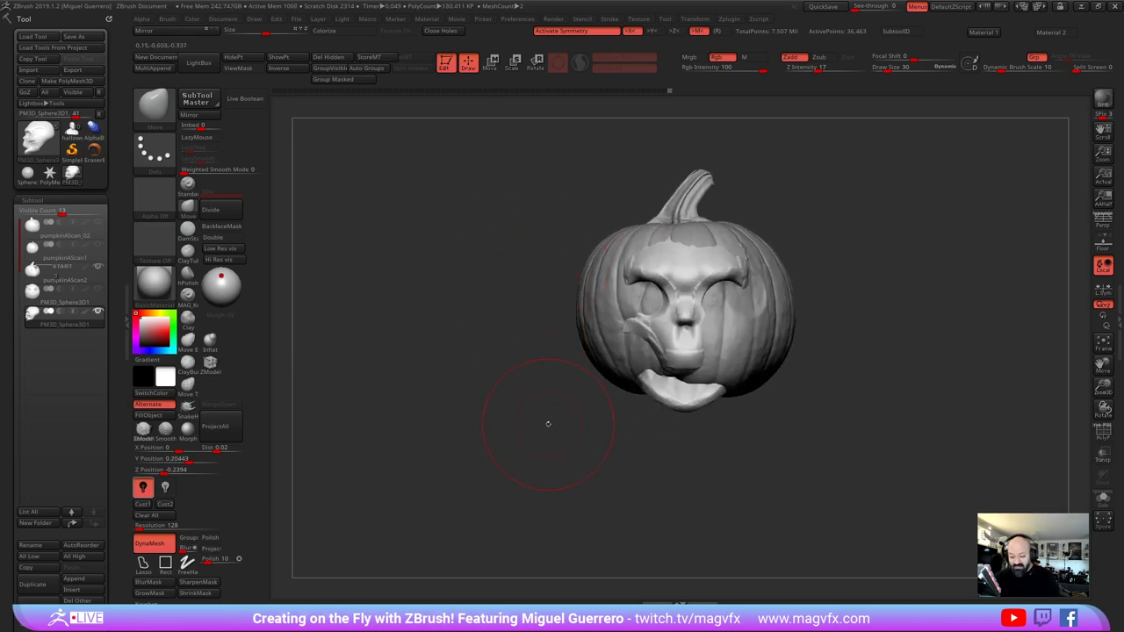
pyautogui.keyDown('alt'); pyautogui.moveTo(539, 409); pyautogui.dragTo(491, 470); pyautogui.keyUp('alt')
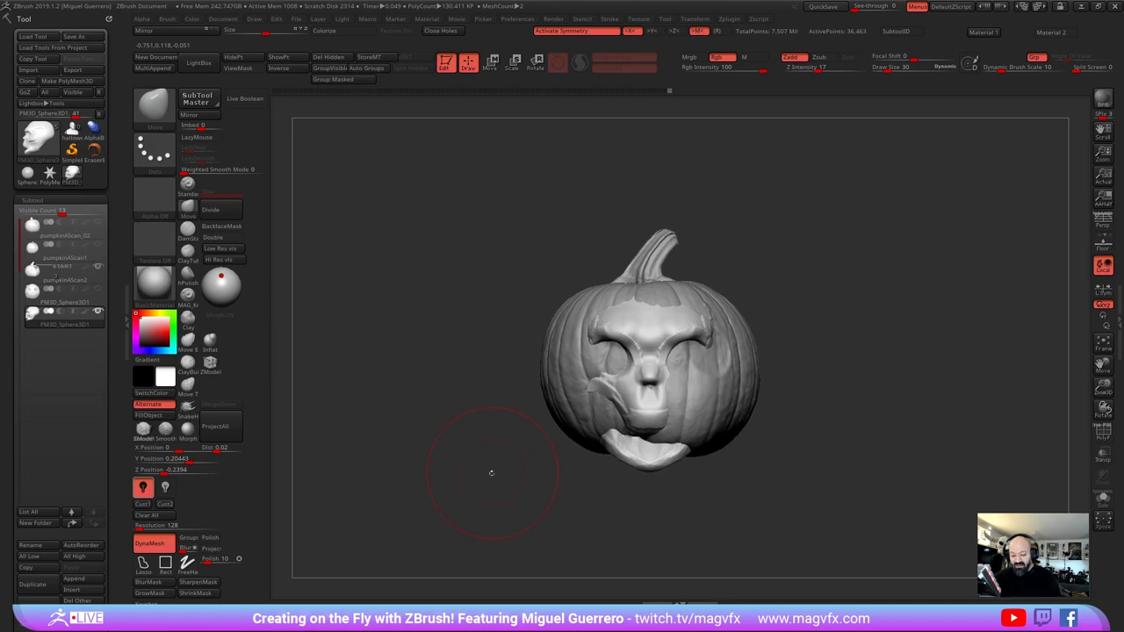
# Select the skull subtool and move it slightly further forward along Z, out of the pumpkin
pyautogui.keyDown('alt'); pyautogui.click(586, 405); pyautogui.keyUp('alt')
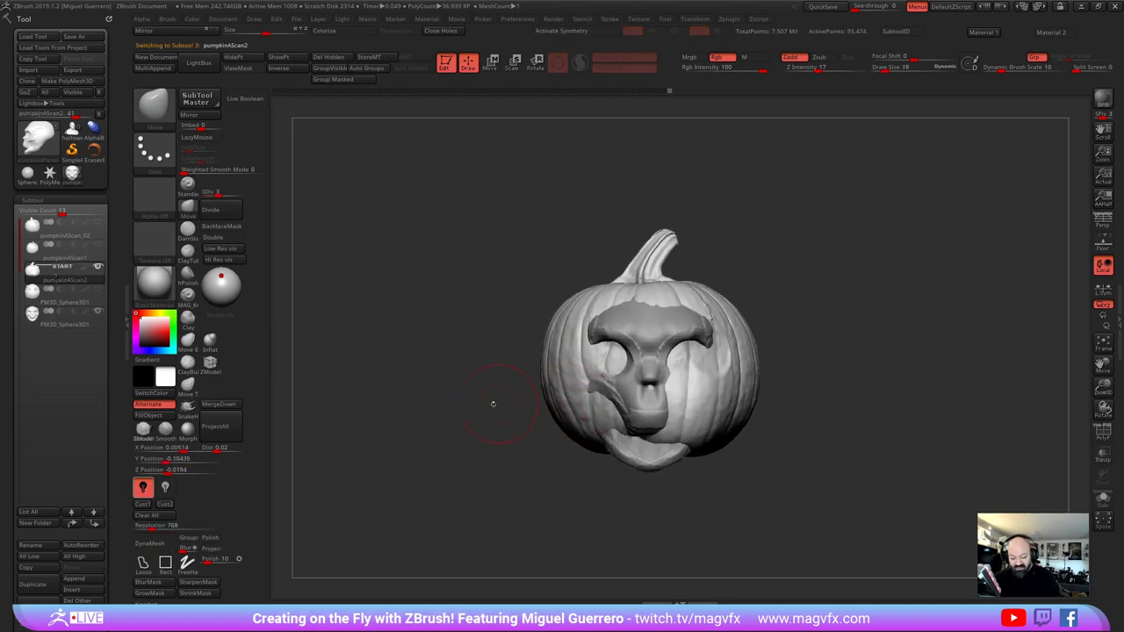
pyautogui.keyDown('shift'); pyautogui.moveTo(491, 404); pyautogui.dragTo(445, 393); pyautogui.keyUp('shift')
pyautogui.keyDown('alt'); pyautogui.click(551, 336); pyautogui.keyUp('alt')
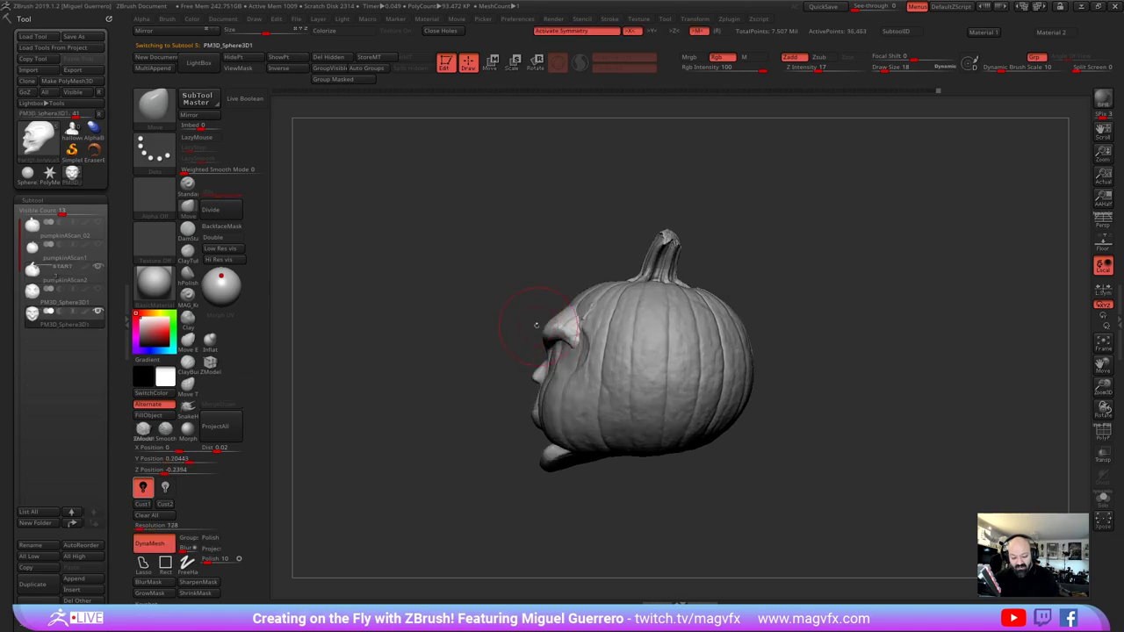
pyautogui.keyDown('shift'); pyautogui.moveTo(513, 263); pyautogui.dragTo(489, 209); pyautogui.keyUp('shift')
pyautogui.press('w')
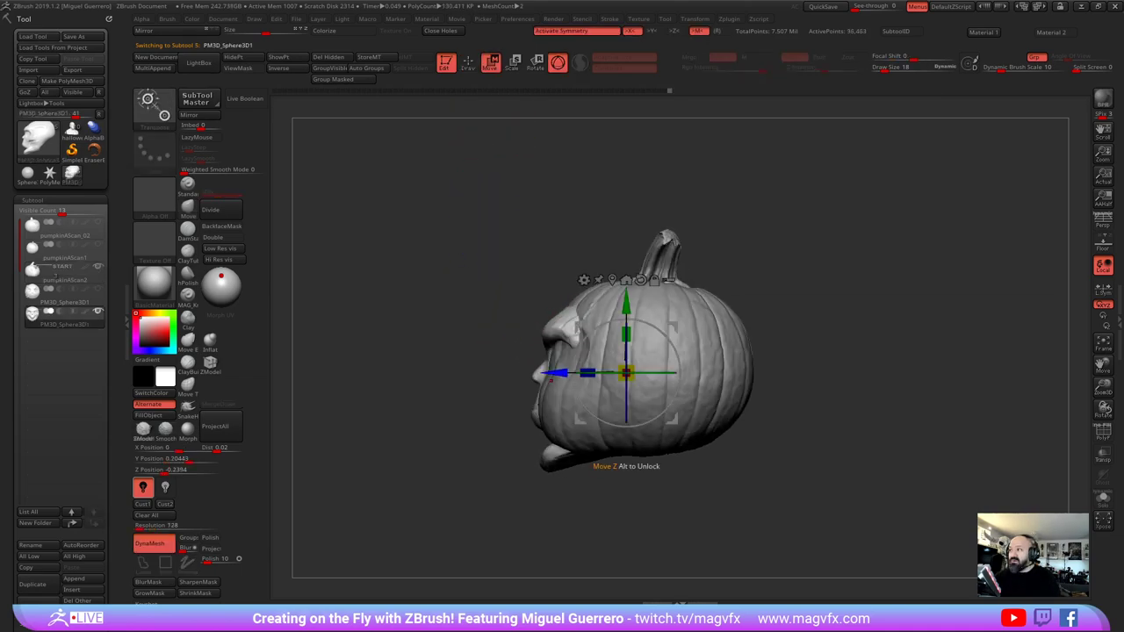
pyautogui.moveTo(553, 373); pyautogui.dragTo(546, 373)
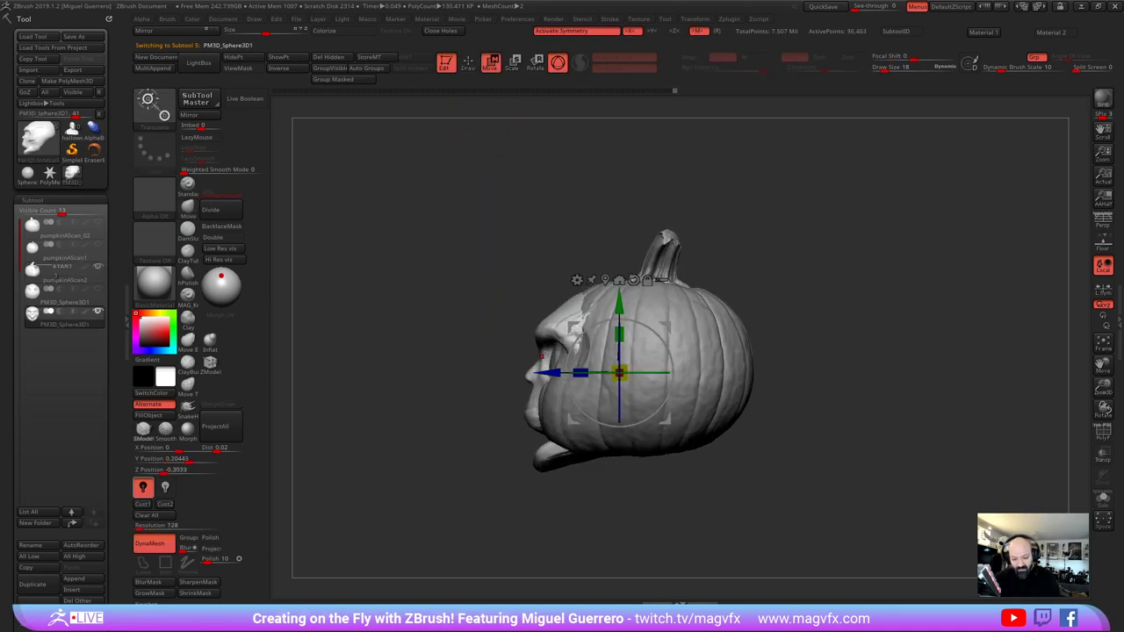
# Select the pumpkin subtool and lower its subdivision level to 2
pyautogui.click(467, 65)
pyautogui.keyDown('shift'); pyautogui.moveTo(457, 263); pyautogui.dragTo(503, 281); pyautogui.keyUp('shift')
pyautogui.keyDown('alt'); pyautogui.click(529, 360); pyautogui.keyUp('alt')
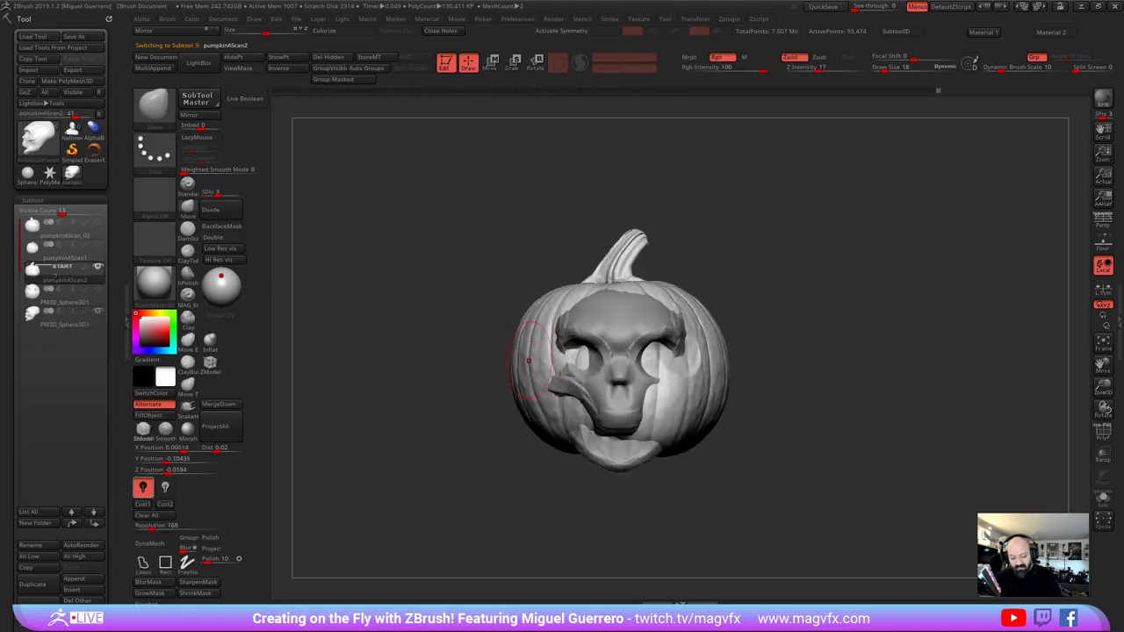
pyautogui.moveTo(216, 193); pyautogui.dragTo(211, 193)
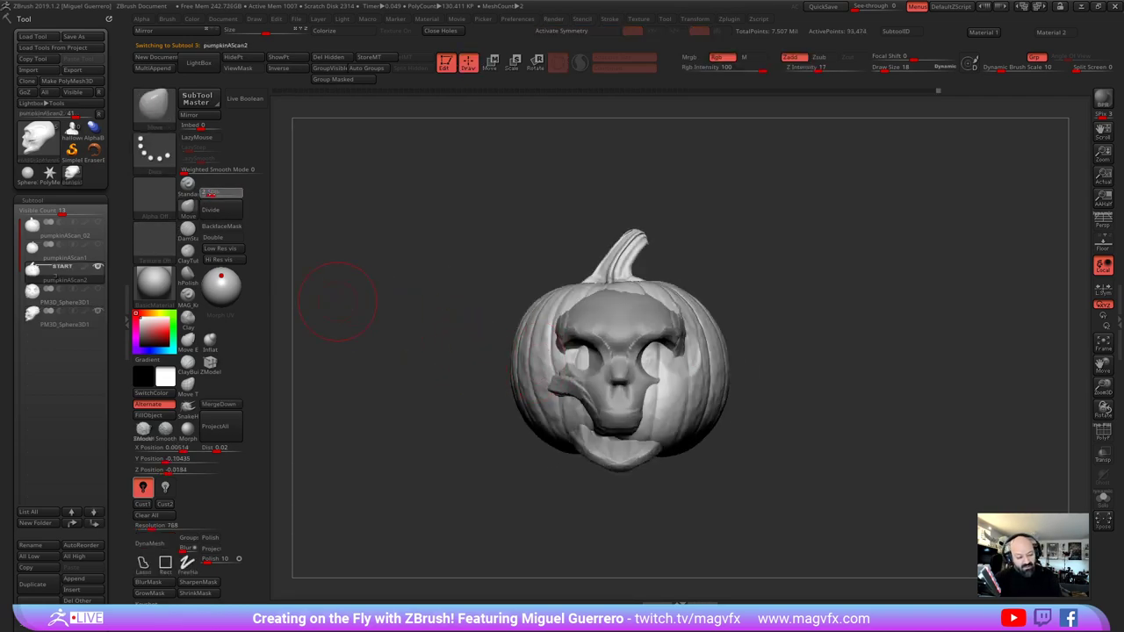
pyautogui.hotkey('ctrl', 'd')
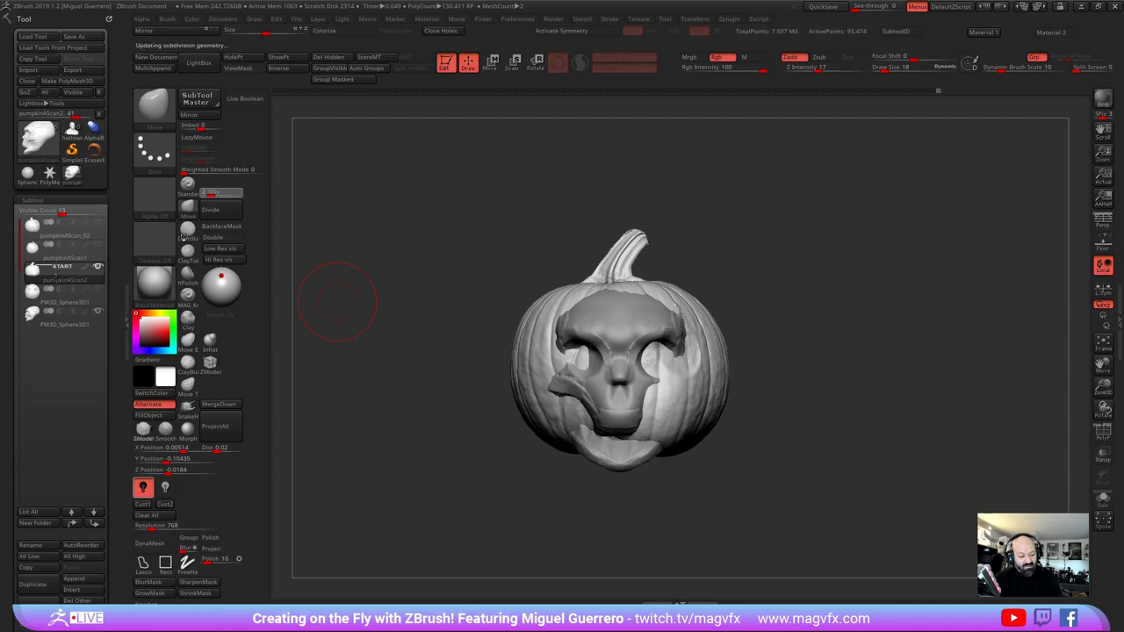
# Carve the pumpkin's surface back inside both eye sockets with the DamStandard brush at draw size 10
pyautogui.click(187, 230)
pyautogui.click(184, 233)
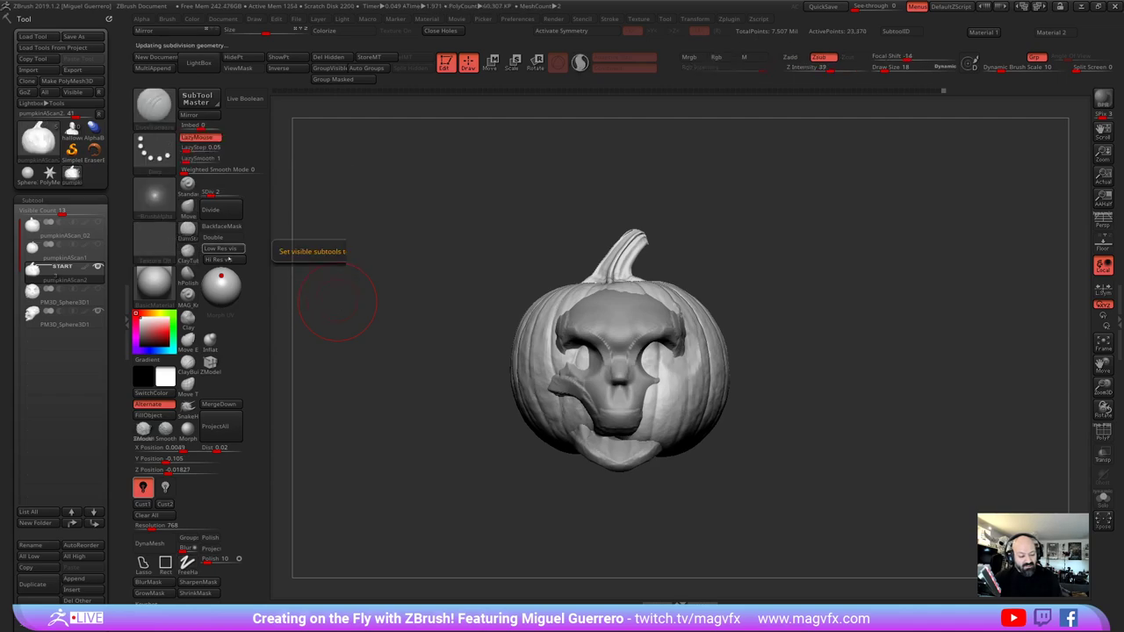
pyautogui.keyDown('shift'); pyautogui.moveTo(578, 357); pyautogui.dragTo(579, 356); pyautogui.keyUp('shift')
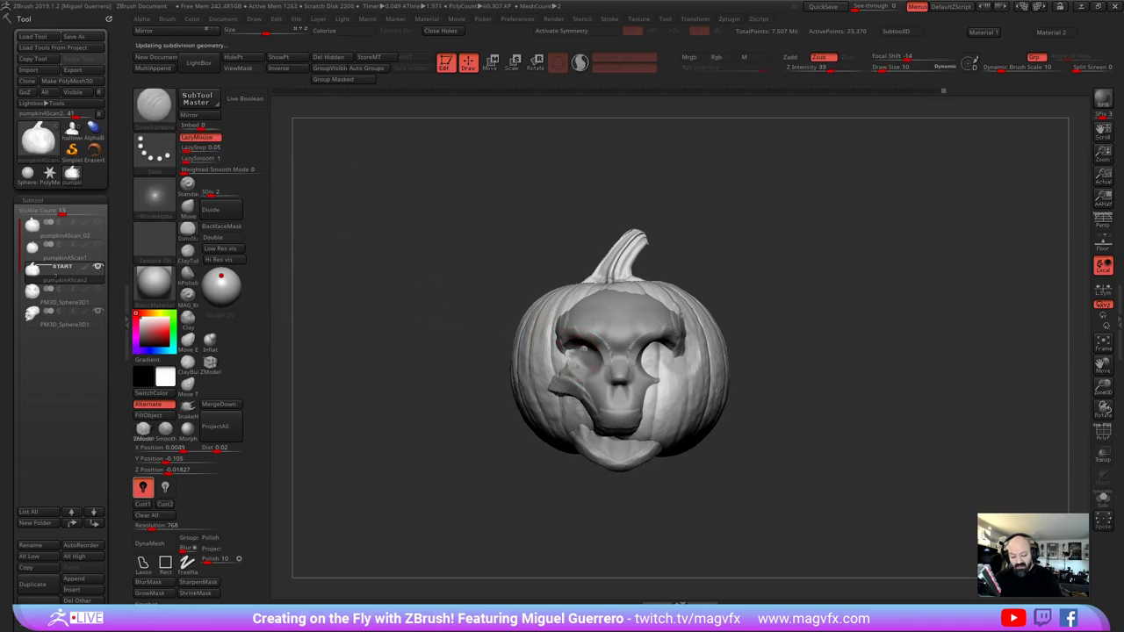
pyautogui.moveTo(648, 355); pyautogui.dragTo(660, 355)
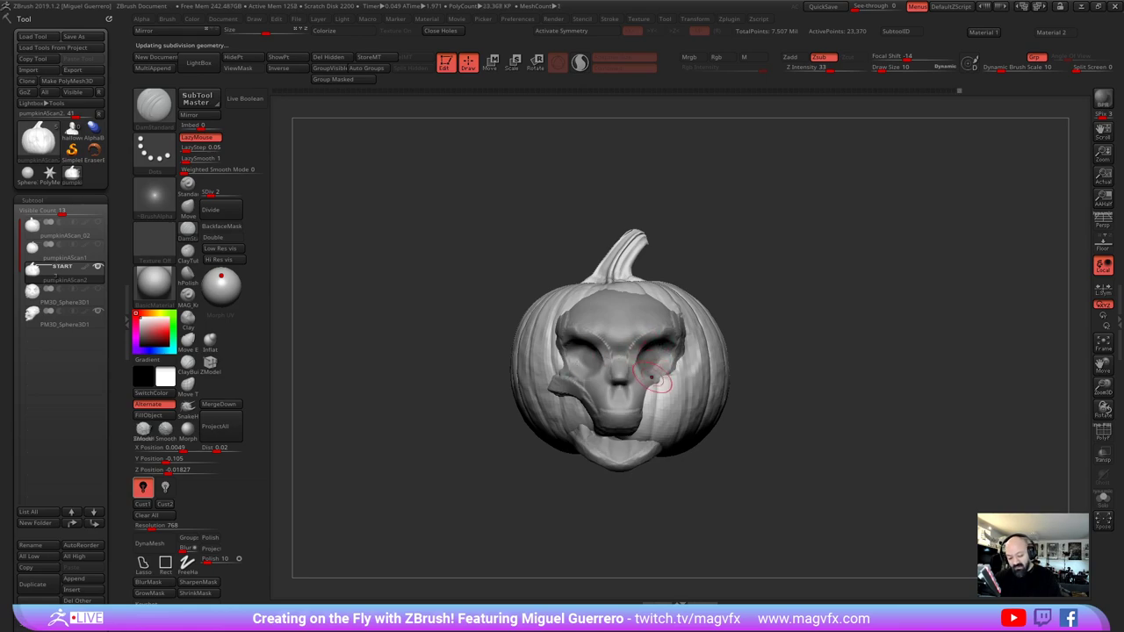
# Carve the pumpkin's surface back along both sides of the skull's jaw and cheeks with the DamStandard brush at draw size 10
pyautogui.moveTo(460, 379)
pyautogui.mouseDown()
pyautogui.moveTo(431, 381)
pyautogui.moveTo(456, 356)
pyautogui.moveTo(439, 358)
pyautogui.mouseUp()
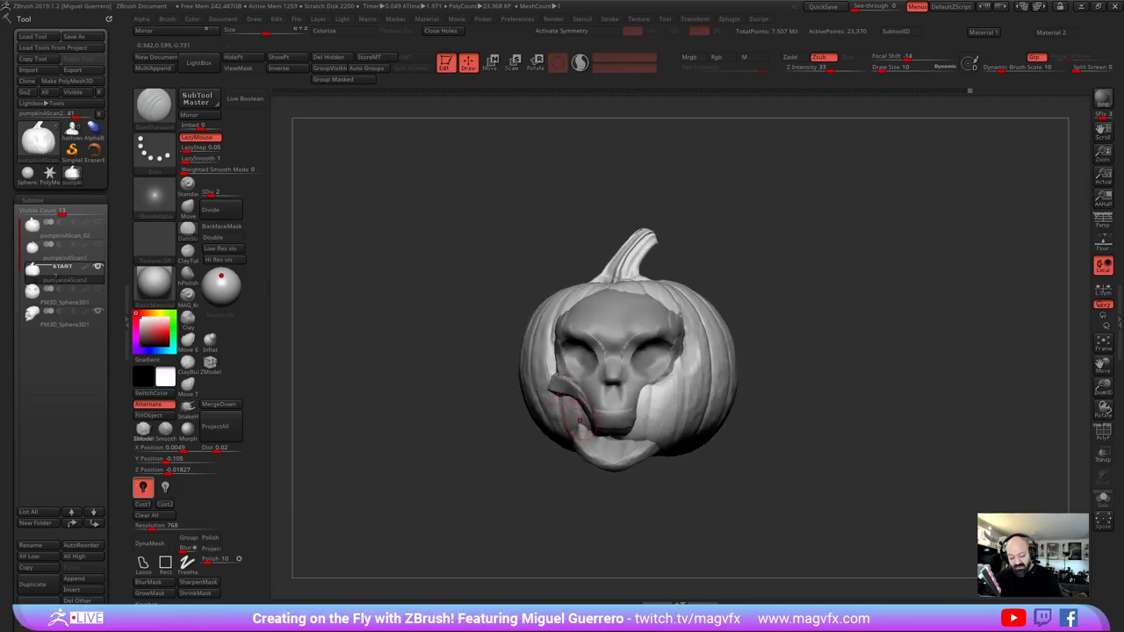
pyautogui.moveTo(563, 399)
pyautogui.mouseDown()
pyautogui.moveTo(576, 425)
pyautogui.moveTo(565, 402)
pyautogui.mouseUp()
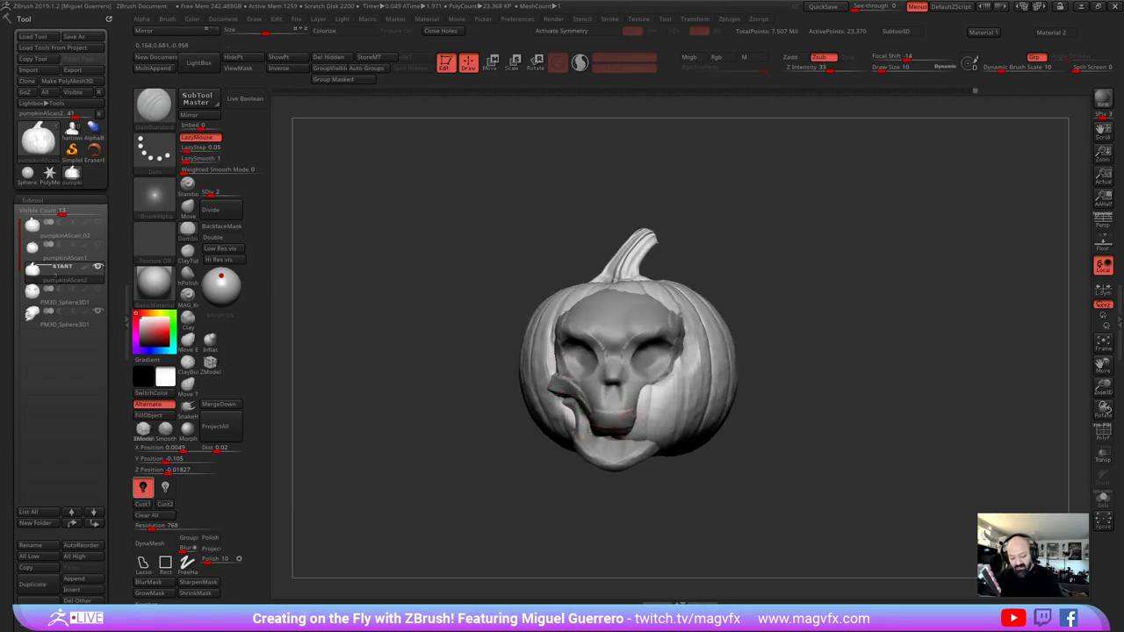
pyautogui.moveTo(651, 390)
pyautogui.mouseDown()
pyautogui.moveTo(637, 430)
pyautogui.moveTo(655, 397)
pyautogui.mouseUp()
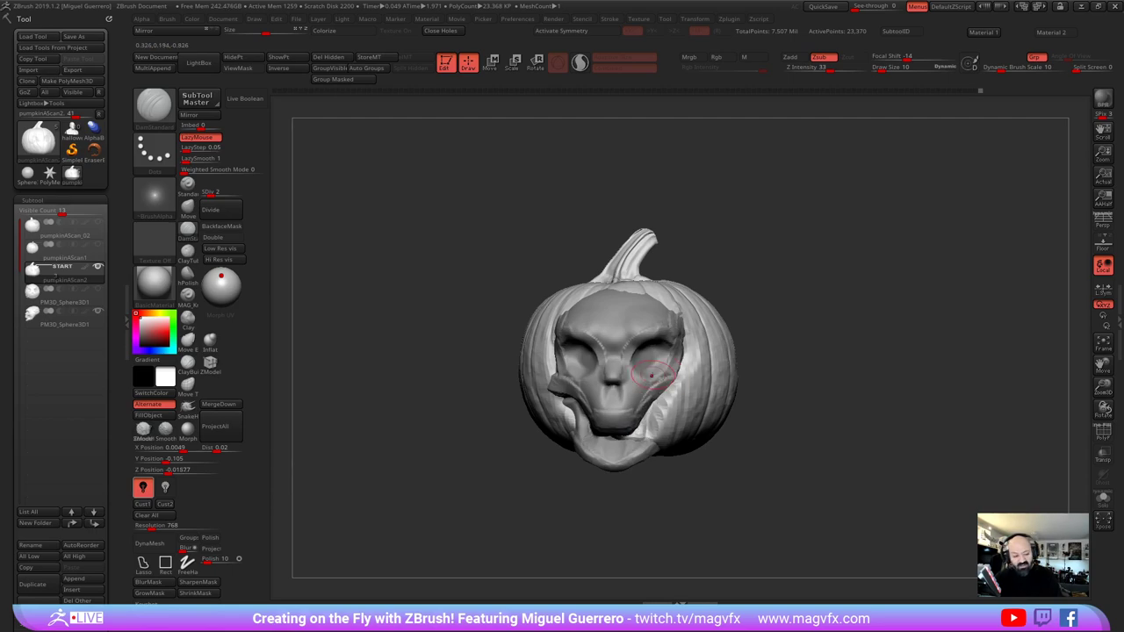
pyautogui.keyDown('alt'); pyautogui.moveTo(474, 402); pyautogui.dragTo(523, 402); pyautogui.keyUp('alt')
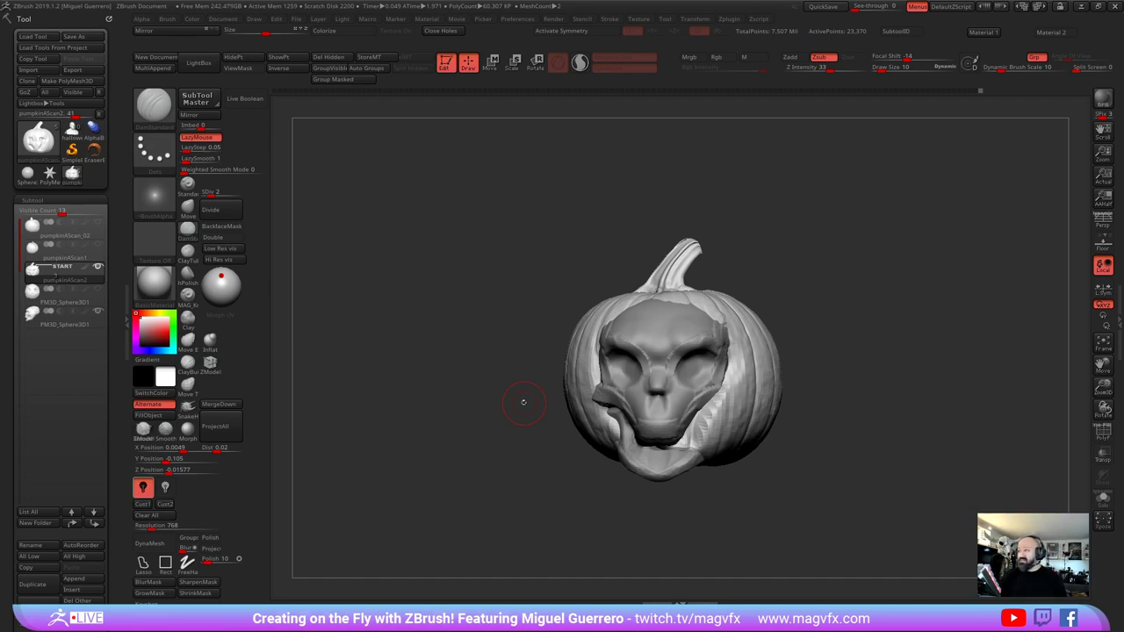
pyautogui.moveTo(456, 384)
pyautogui.mouseDown()
pyautogui.moveTo(441, 382)
pyautogui.moveTo(660, 394)
pyautogui.mouseUp()
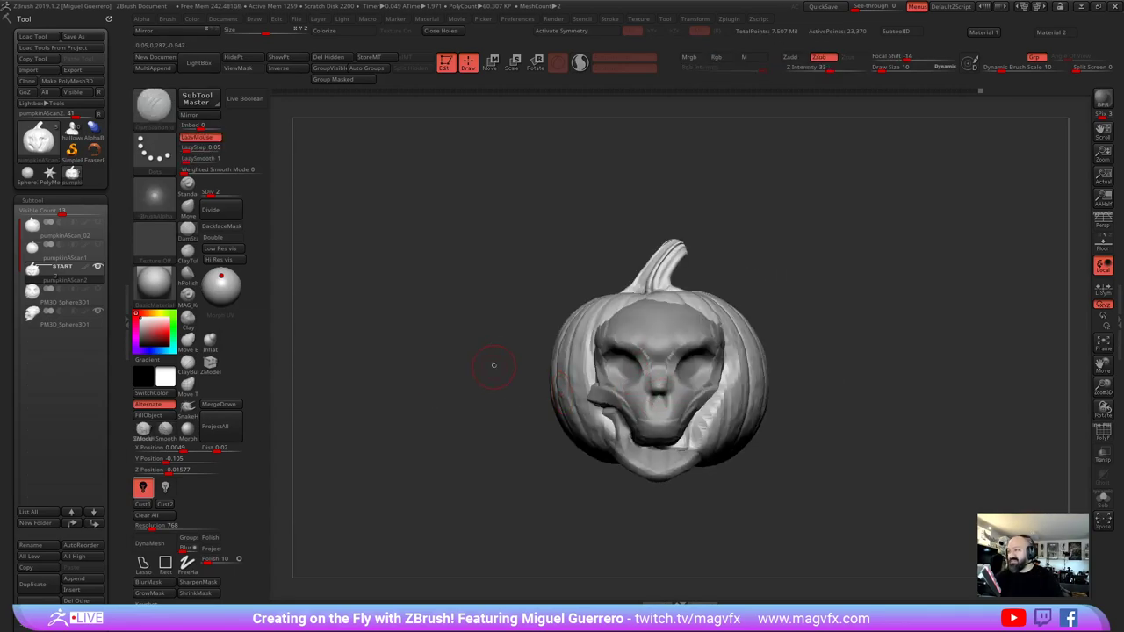
# Select the skull subtool and carve the nose cavity deeper with the DamStandard brush at draw size 8
pyautogui.keyDown('alt'); pyautogui.moveTo(495, 364); pyautogui.dragTo(535, 356); pyautogui.keyUp('alt')
pyautogui.keyDown('ctrl'); pyautogui.moveTo(576, 367); pyautogui.dragTo(581, 406, button='right'); pyautogui.keyUp('ctrl')
pyautogui.keyDown('alt'); pyautogui.click(681, 381); pyautogui.keyUp('alt')
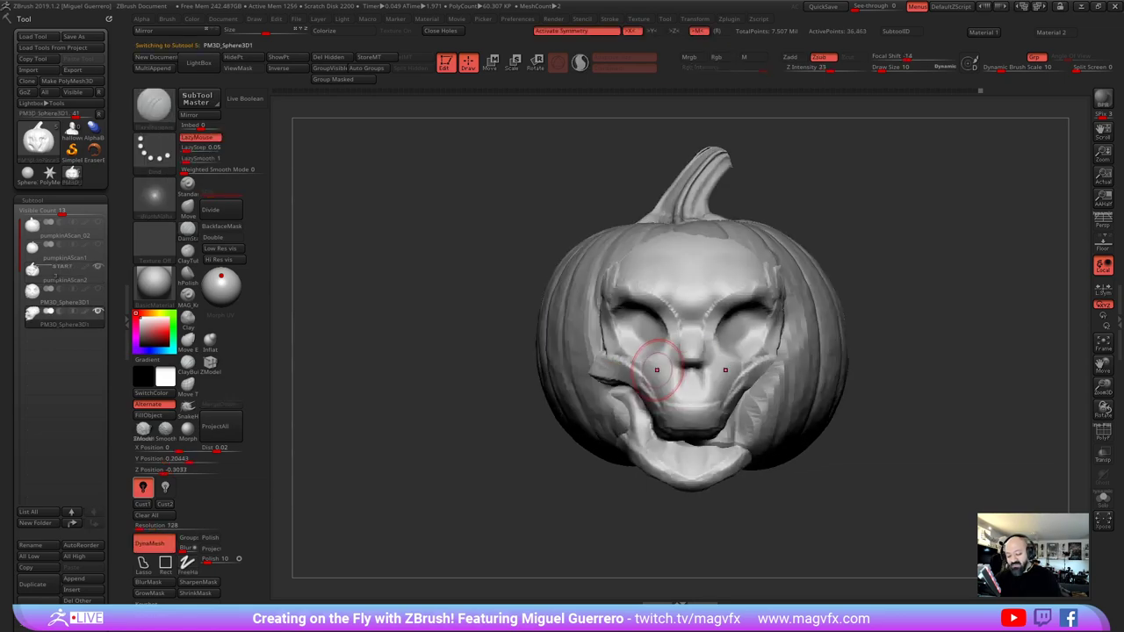
pyautogui.press('[')
pyautogui.press('[')
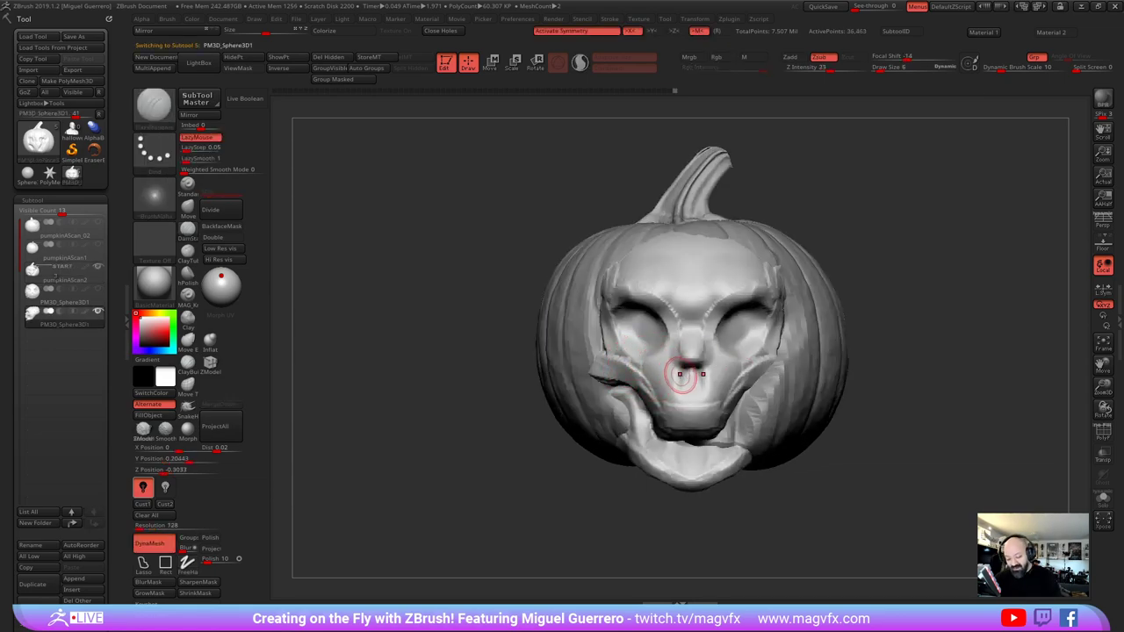
pyautogui.moveTo(682, 378)
pyautogui.mouseDown()
pyautogui.moveTo(690, 362)
pyautogui.moveTo(692, 381)
pyautogui.mouseUp()
pyautogui.moveTo(590, 387)
pyautogui.mouseDown(button='right')
pyautogui.moveTo(509, 375)
pyautogui.moveTo(584, 395)
pyautogui.moveTo(574, 392)
pyautogui.mouseUp(button='right')
# Pull the skull's lower jaw forward and adjust its forehead profile in side view with the Move brush
pyautogui.click(188, 208)
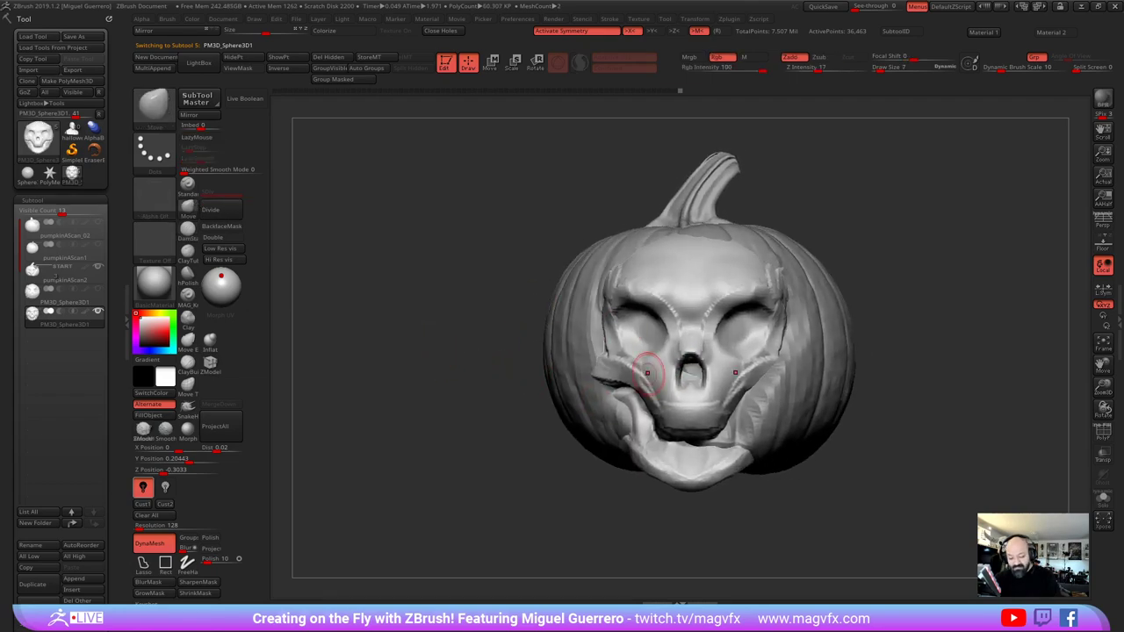
pyautogui.press(']')
pyautogui.moveTo(645, 405)
pyautogui.mouseDown()
pyautogui.moveTo(637, 420)
pyautogui.moveTo(560, 440)
pyautogui.mouseUp()
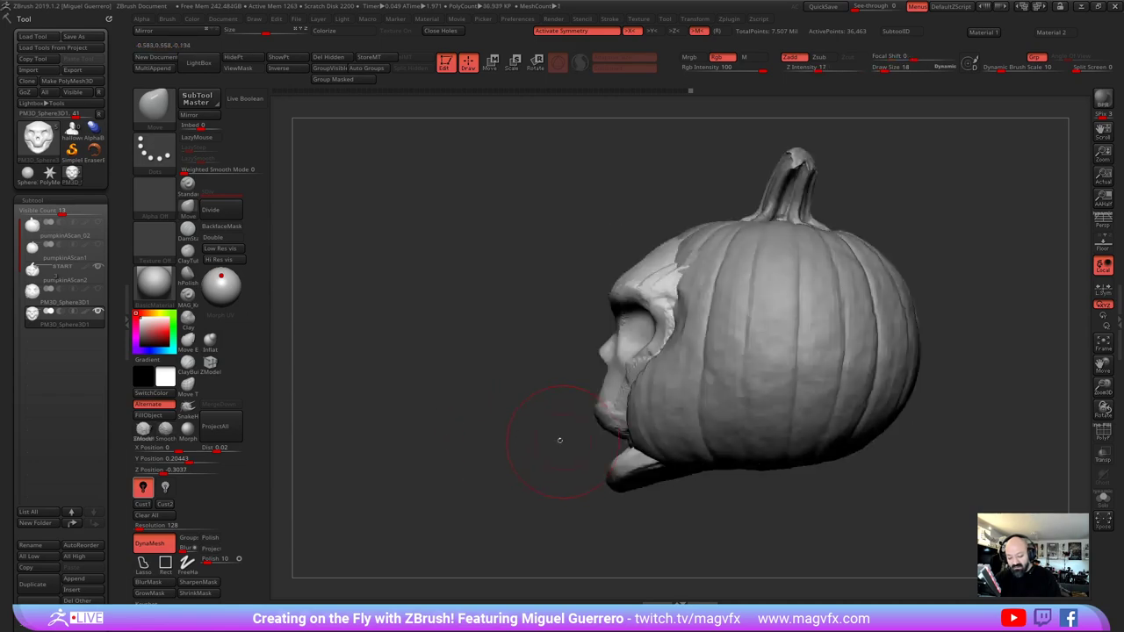
pyautogui.moveTo(611, 485)
pyautogui.mouseDown()
pyautogui.moveTo(586, 476)
pyautogui.moveTo(634, 465)
pyautogui.moveTo(618, 466)
pyautogui.mouseUp()
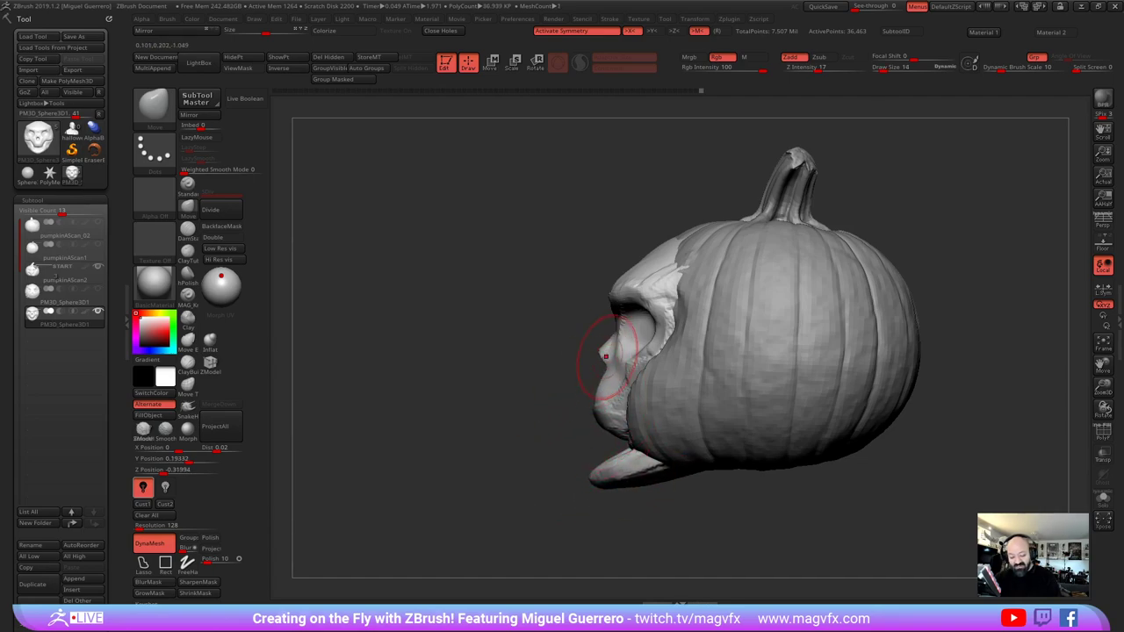
pyautogui.moveTo(627, 271); pyautogui.dragTo(680, 232)
# Select the pumpkin subtool and reshape its edge around the skull's forehead from both sides with the Move brush at draw size 26
pyautogui.press(']')
pyautogui.keyDown('alt'); pyautogui.click(729, 302); pyautogui.keyUp('alt')
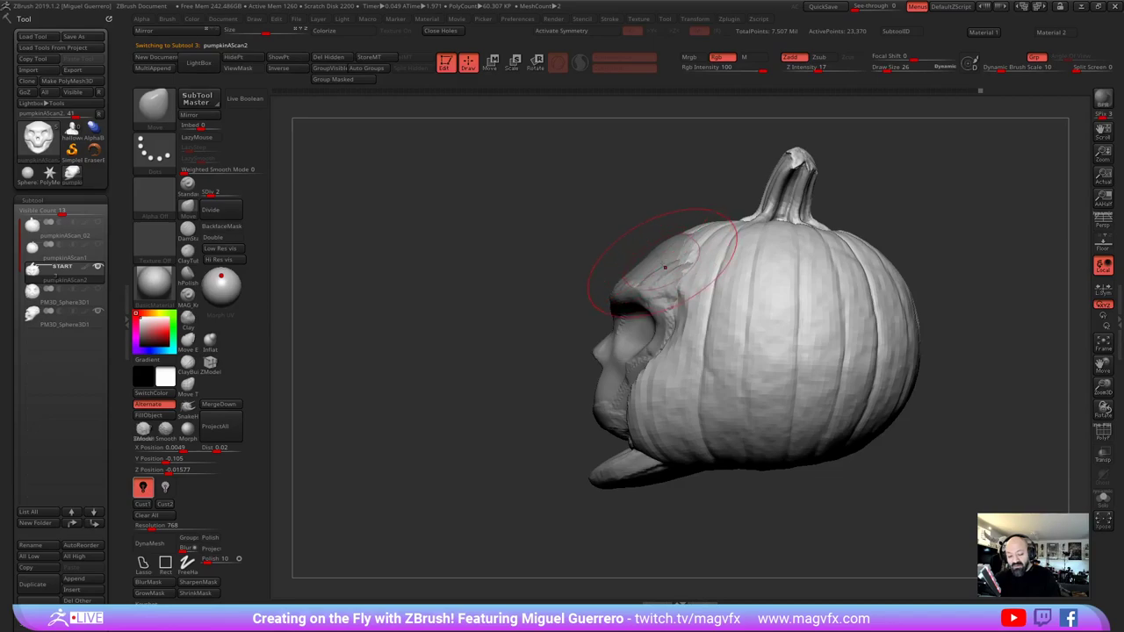
pyautogui.moveTo(690, 273); pyautogui.dragTo(678, 247)
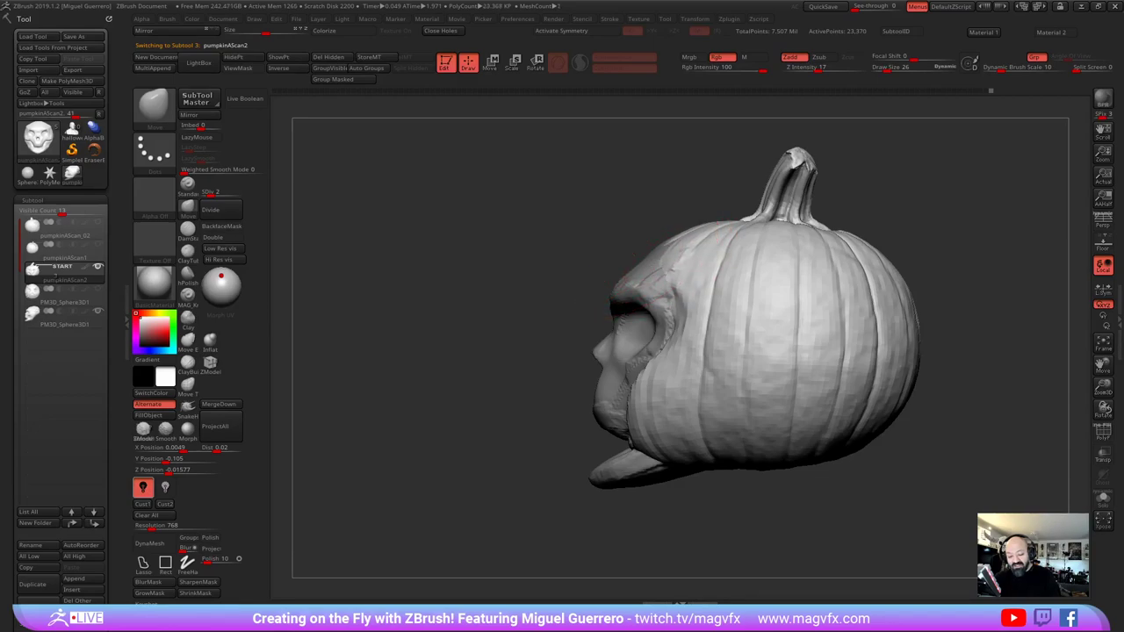
pyautogui.moveTo(369, 250); pyautogui.dragTo(527, 248)
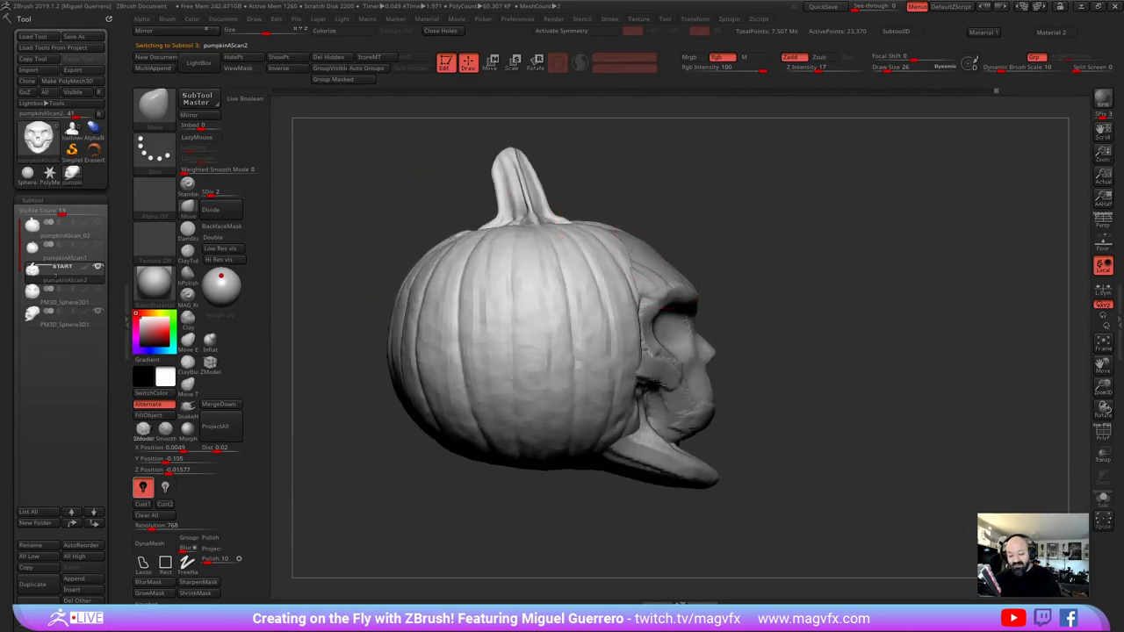
pyautogui.moveTo(641, 233); pyautogui.dragTo(634, 245)
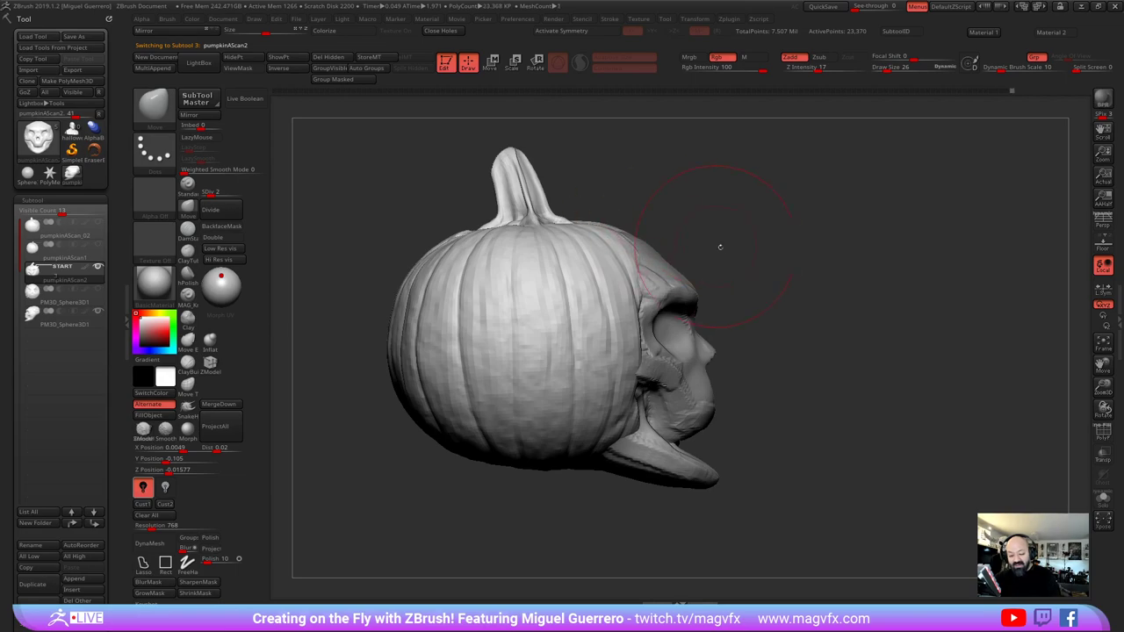
pyautogui.keyDown('shift'); pyautogui.moveTo(722, 247); pyautogui.dragTo(705, 266); pyautogui.keyUp('shift')
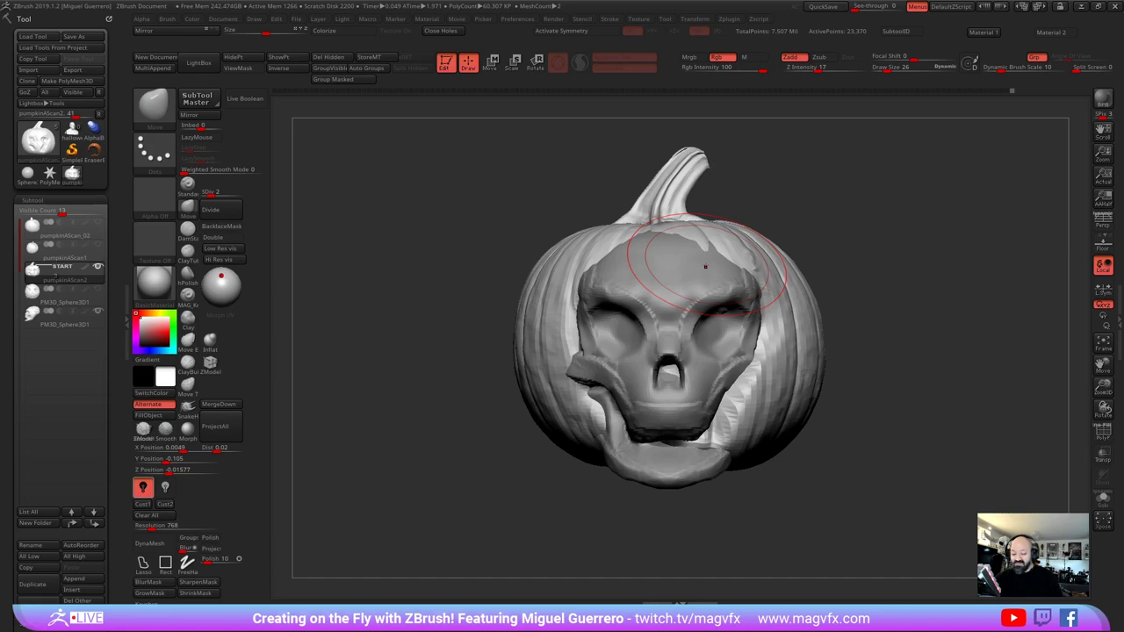
# Mask the upper half of the pumpkin with a rectangular mask and invert the mask to protect the lower half
pyautogui.keyDown('ctrl'); pyautogui.moveTo(513, 398); pyautogui.dragTo(502, 388, button='right'); pyautogui.keyUp('ctrl')
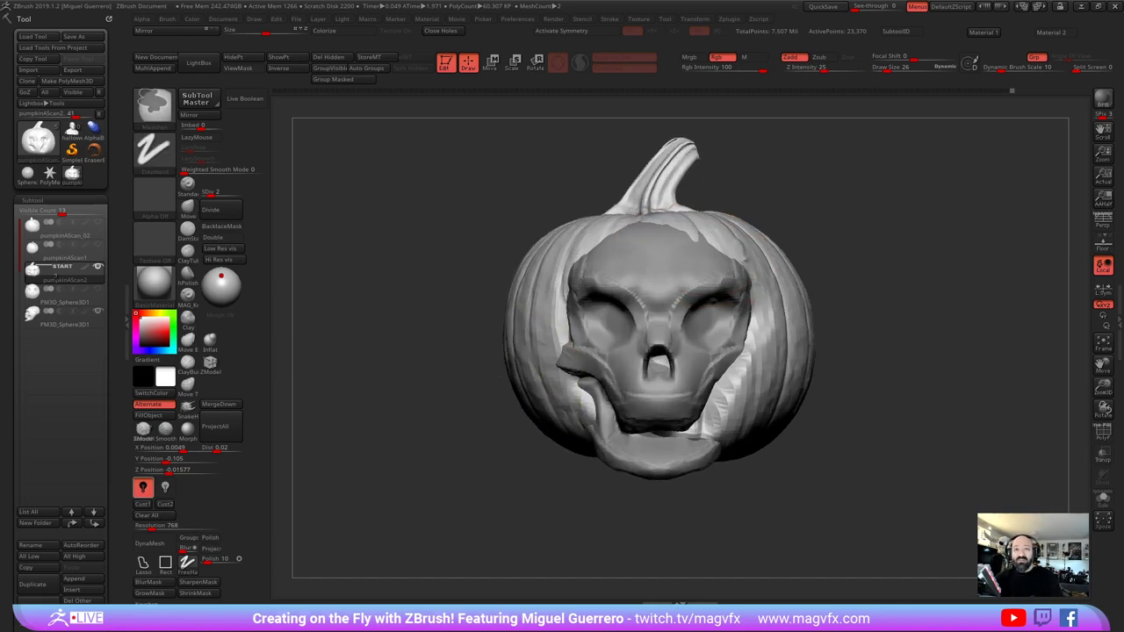
pyautogui.press('b')
pyautogui.press('m')
pyautogui.press('v')
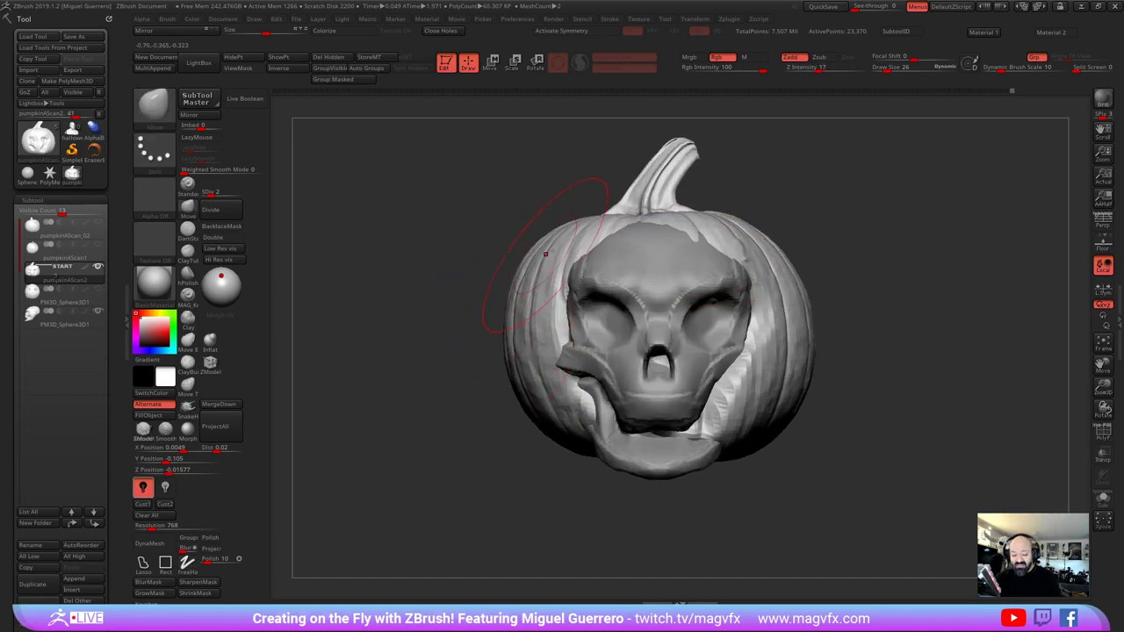
pyautogui.moveTo(483, 349)
pyautogui.keyDown('ctrl'); pyautogui.mouseDown()
pyautogui.moveTo(922, 307)
pyautogui.moveTo(931, 101)
pyautogui.mouseUp(); pyautogui.keyUp('ctrl')
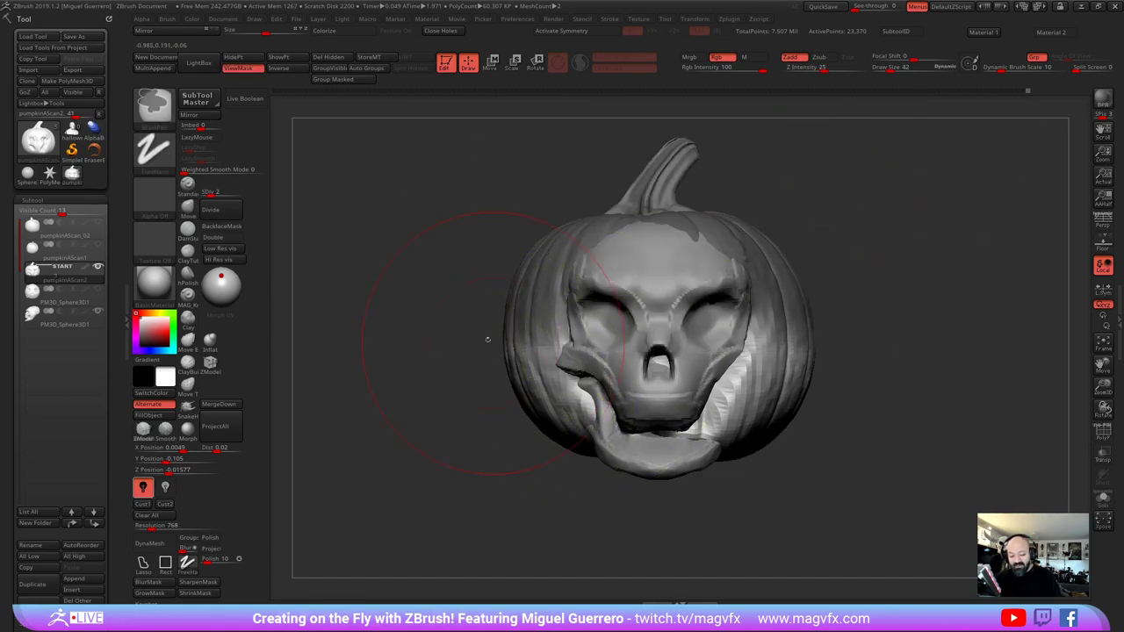
pyautogui.keyDown('ctrl'); pyautogui.click(434, 309); pyautogui.keyUp('ctrl')
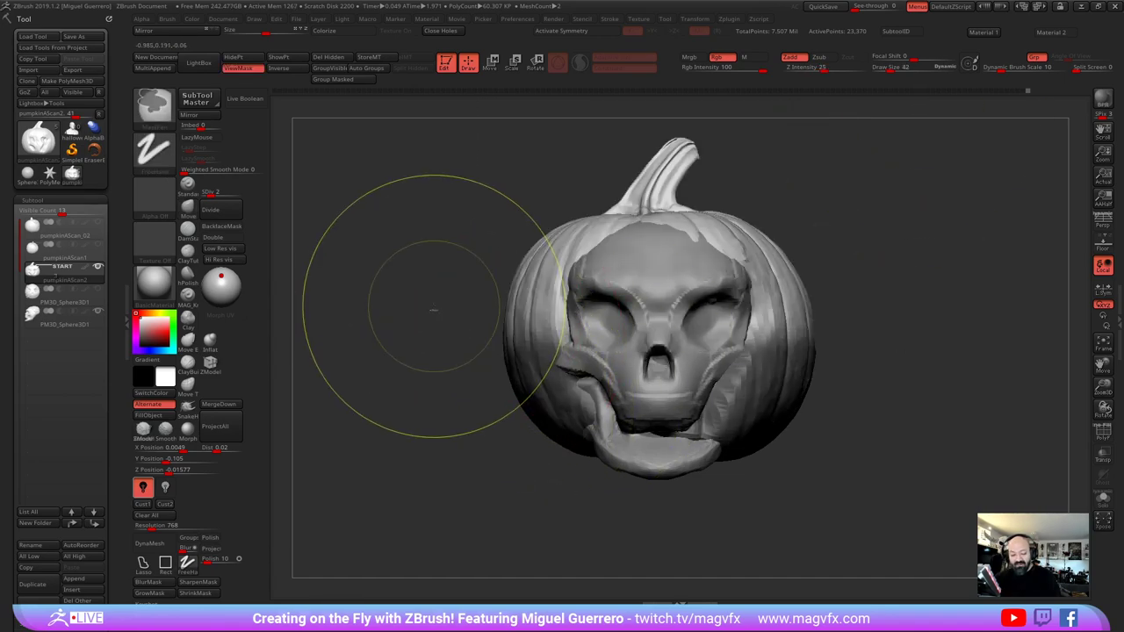
# Move the unmasked top of the pumpkin slightly upward along Y with the gizmo, and return to Draw mode
pyautogui.click(490, 61)
pyautogui.keyDown('alt'); pyautogui.moveTo(518, 136); pyautogui.dragTo(524, 189); pyautogui.keyUp('alt')
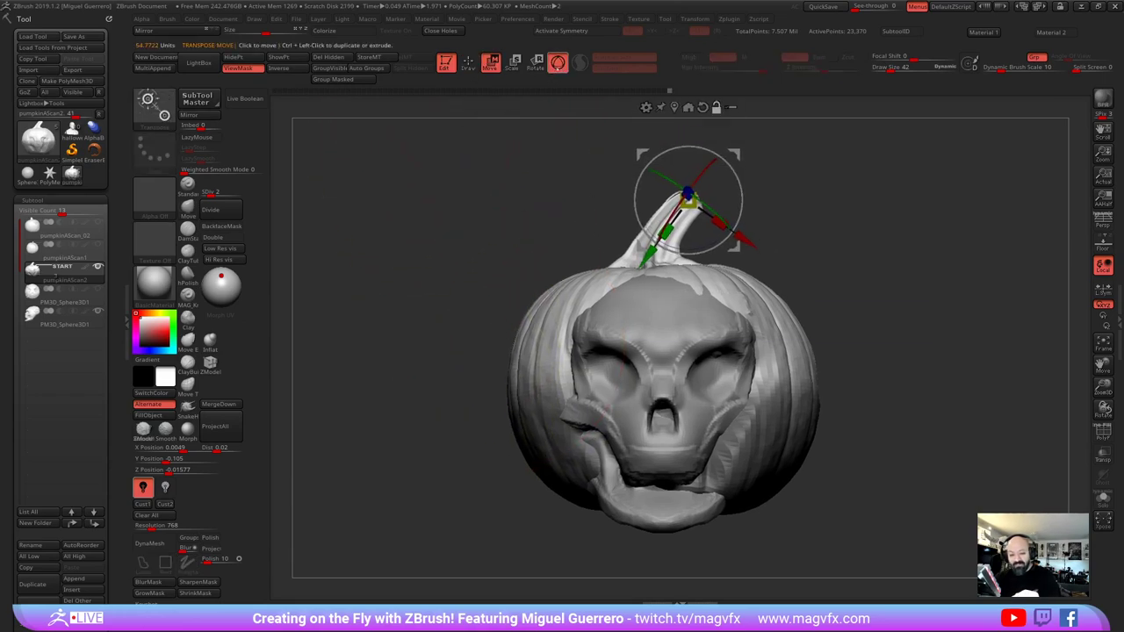
pyautogui.click(558, 63)
pyautogui.moveTo(665, 321); pyautogui.dragTo(665, 237)
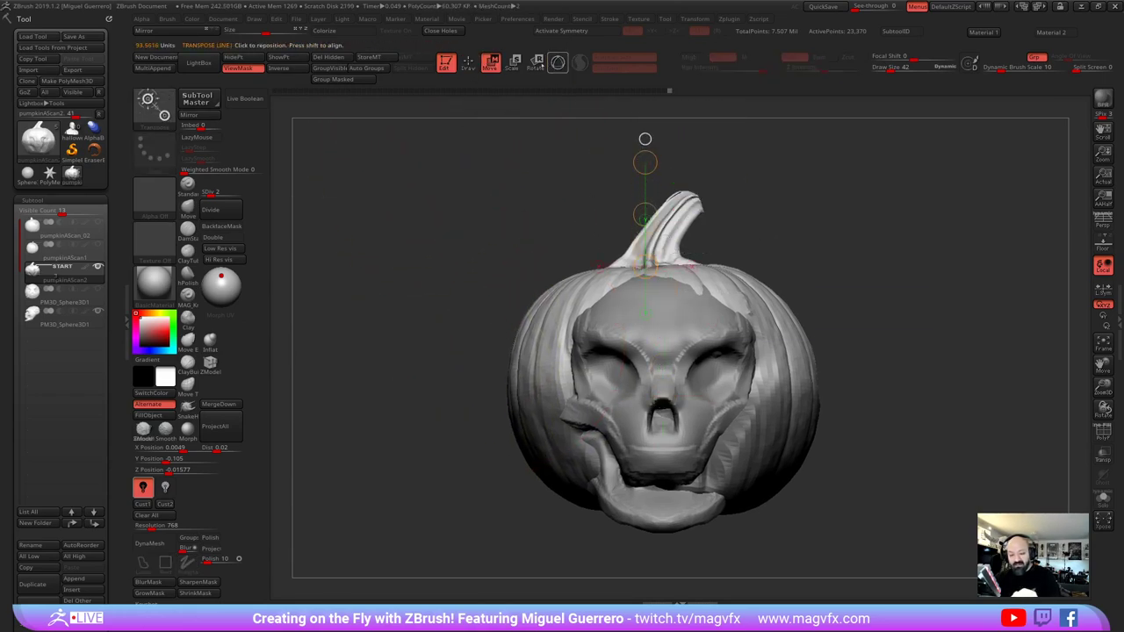
pyautogui.press('y')
pyautogui.click(664, 322)
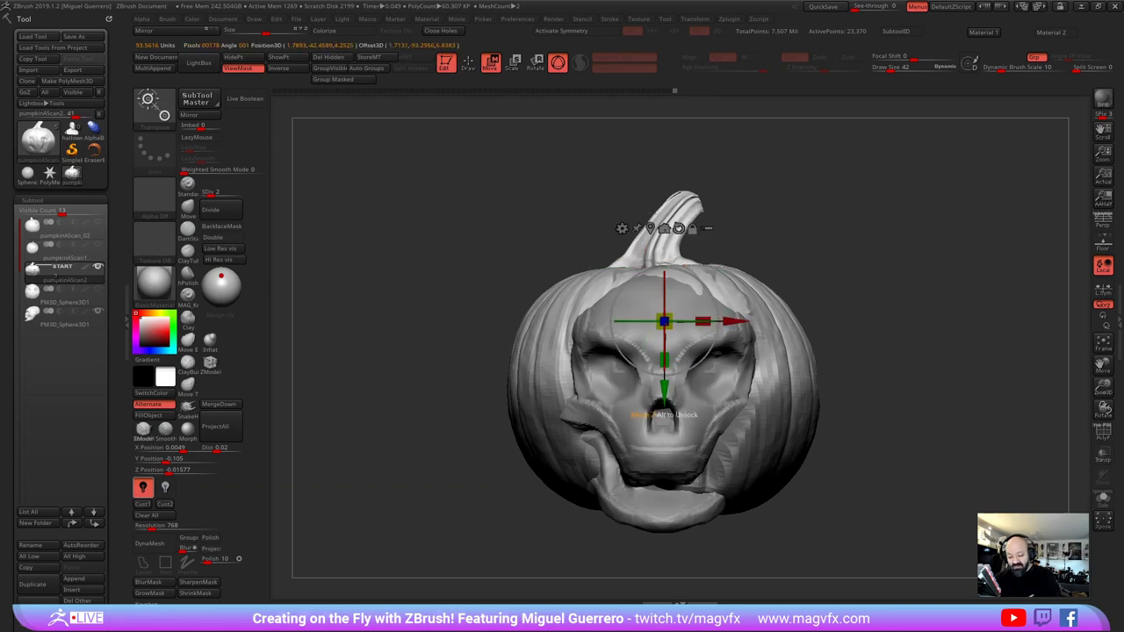
pyautogui.moveTo(664, 392); pyautogui.dragTo(664, 382)
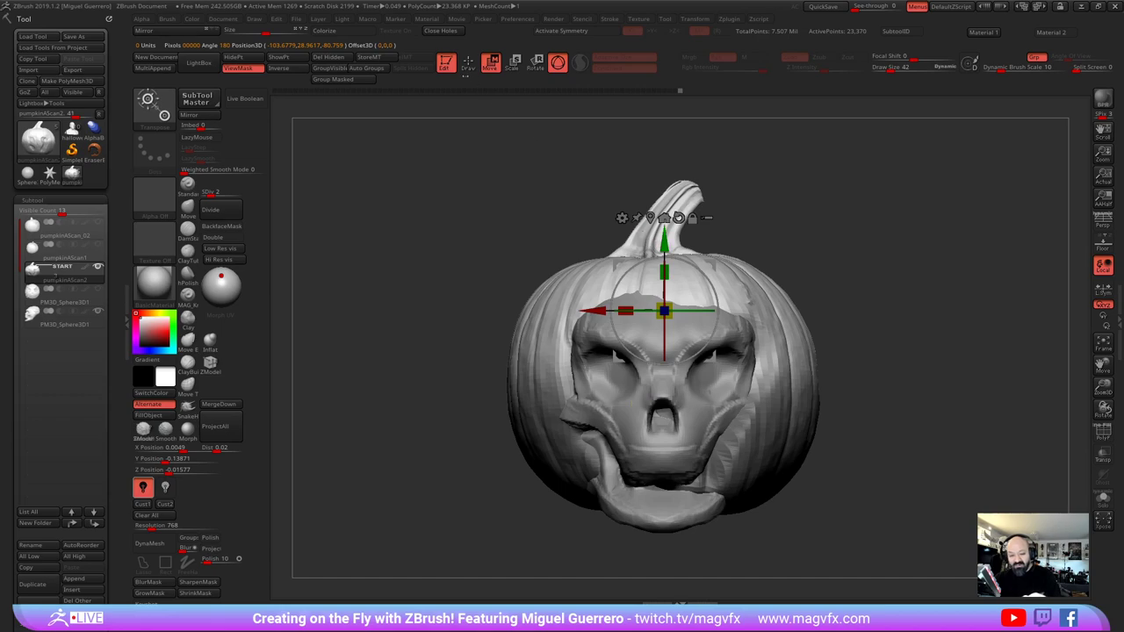
pyautogui.click(468, 64)
pyautogui.moveTo(454, 293)
pyautogui.keyDown('ctrl'); pyautogui.mouseDown(button='right')
pyautogui.moveTo(452, 350)
pyautogui.moveTo(459, 313)
pyautogui.mouseUp(button='right'); pyautogui.keyUp('ctrl')
pyautogui.moveTo(458, 312); pyautogui.dragTo(423, 328, button='right')
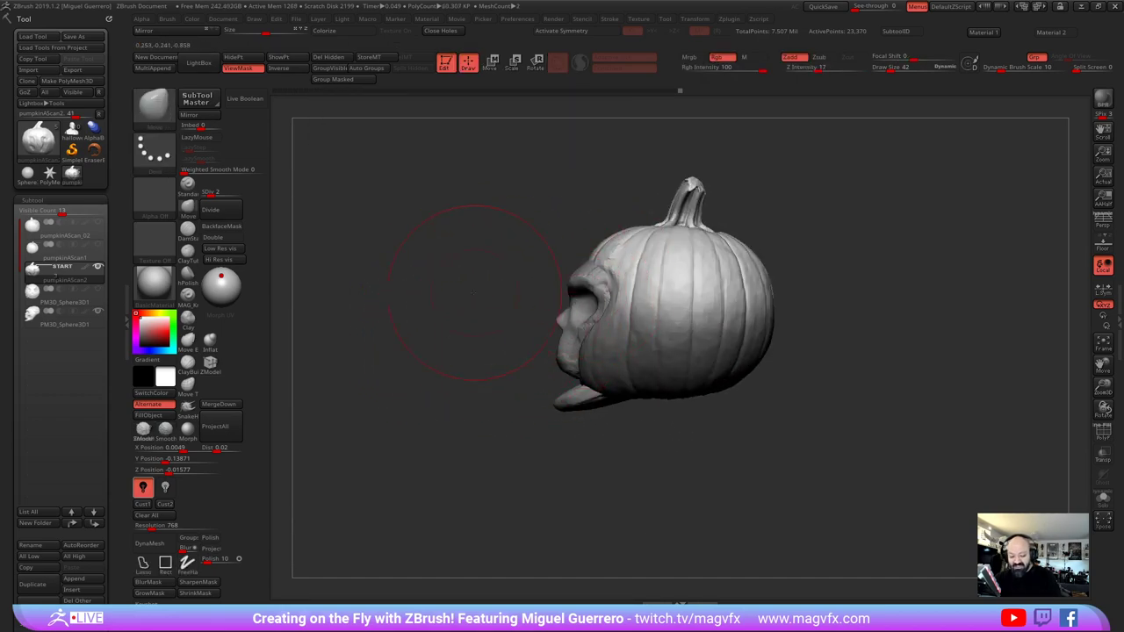
pyautogui.moveTo(469, 296); pyautogui.dragTo(518, 294, button='right')
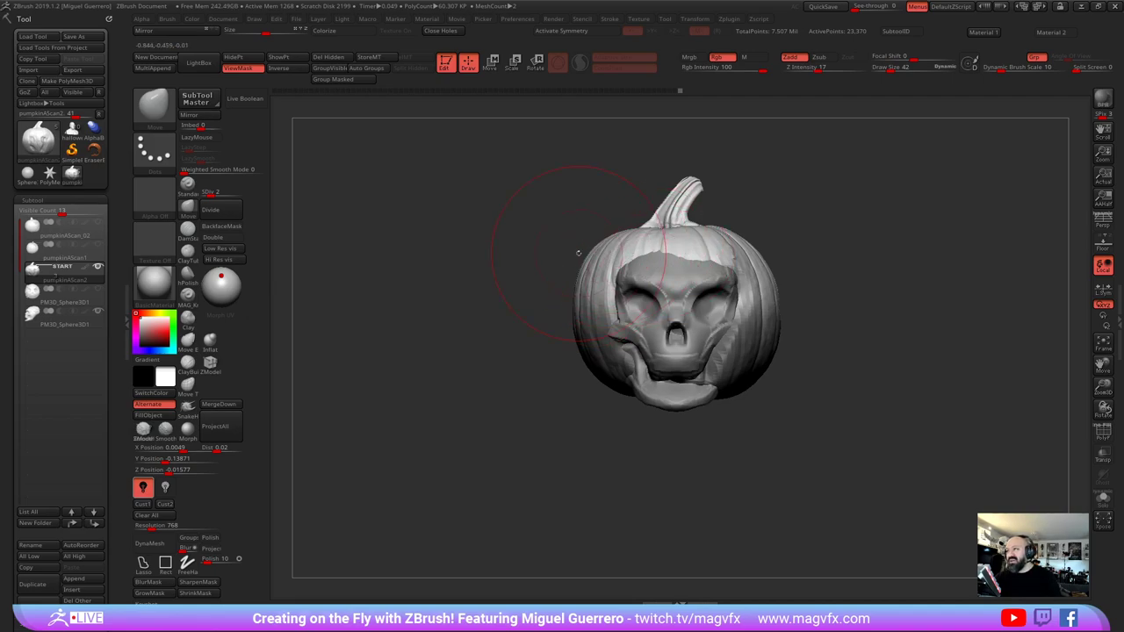
pyautogui.press('b')
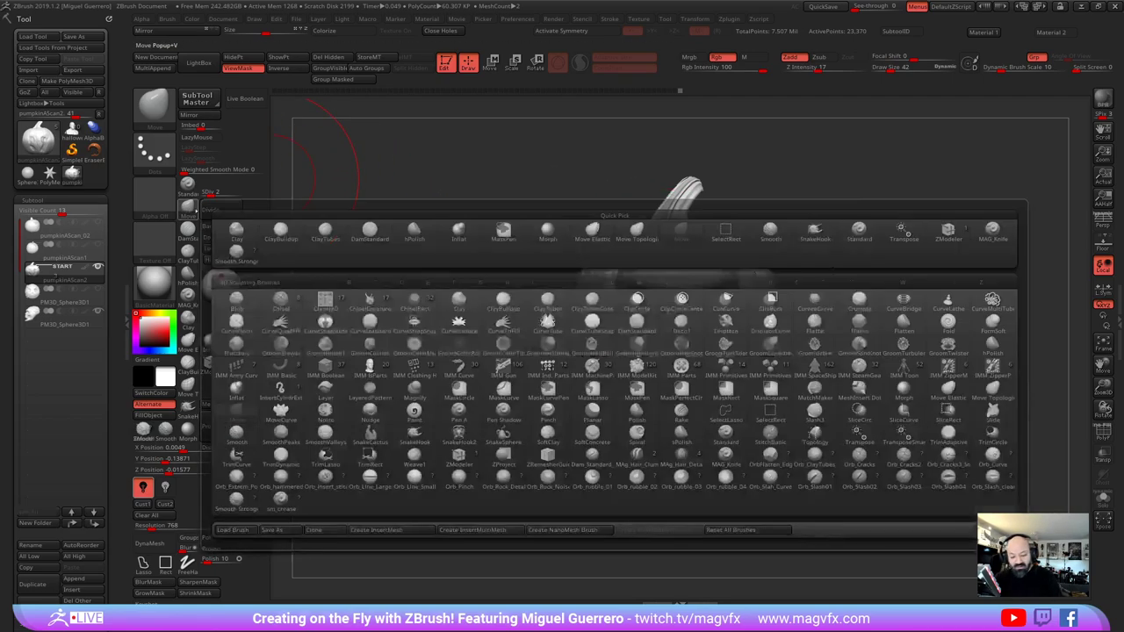
pyautogui.press('m')
pyautogui.press('v')
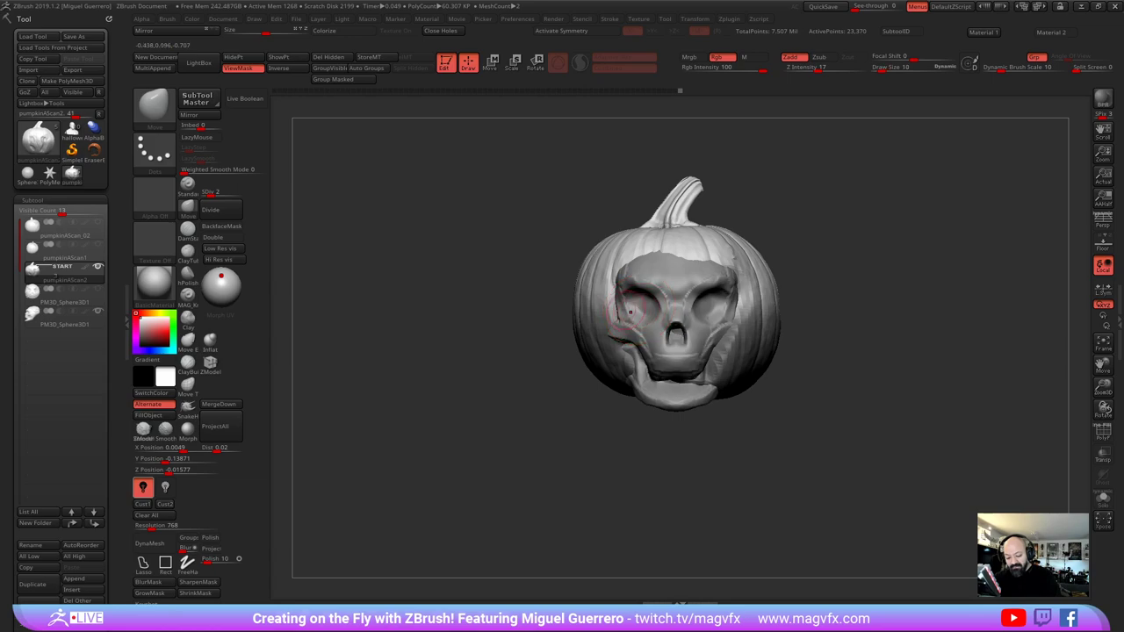
pyautogui.moveTo(630, 311); pyautogui.dragTo(533, 298)
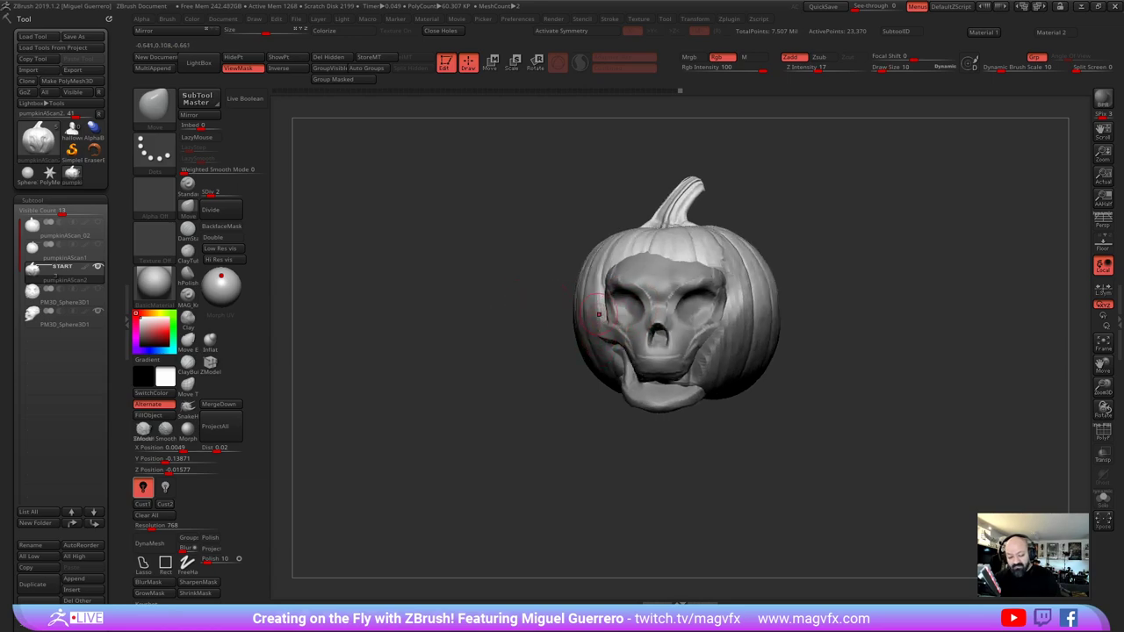
# Select the skull subtool and carve both eye sockets deeper with the DamStandard brush at draw size 9
pyautogui.keyDown('alt'); pyautogui.click(640, 327); pyautogui.keyUp('alt')
pyautogui.moveTo(547, 295); pyautogui.dragTo(605, 303)
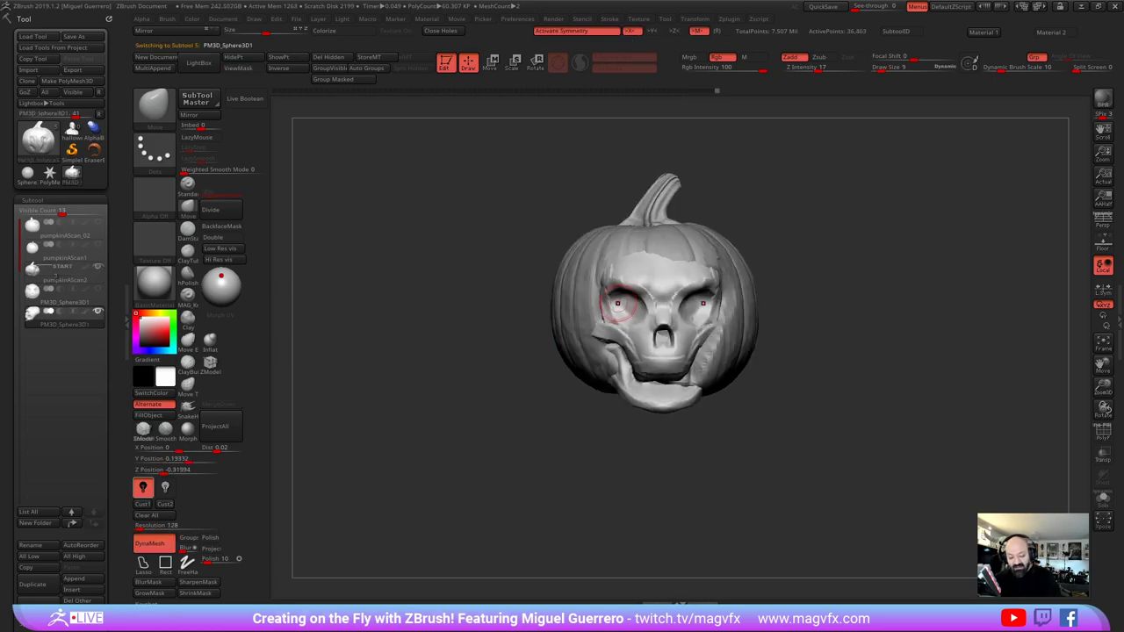
pyautogui.click(188, 252)
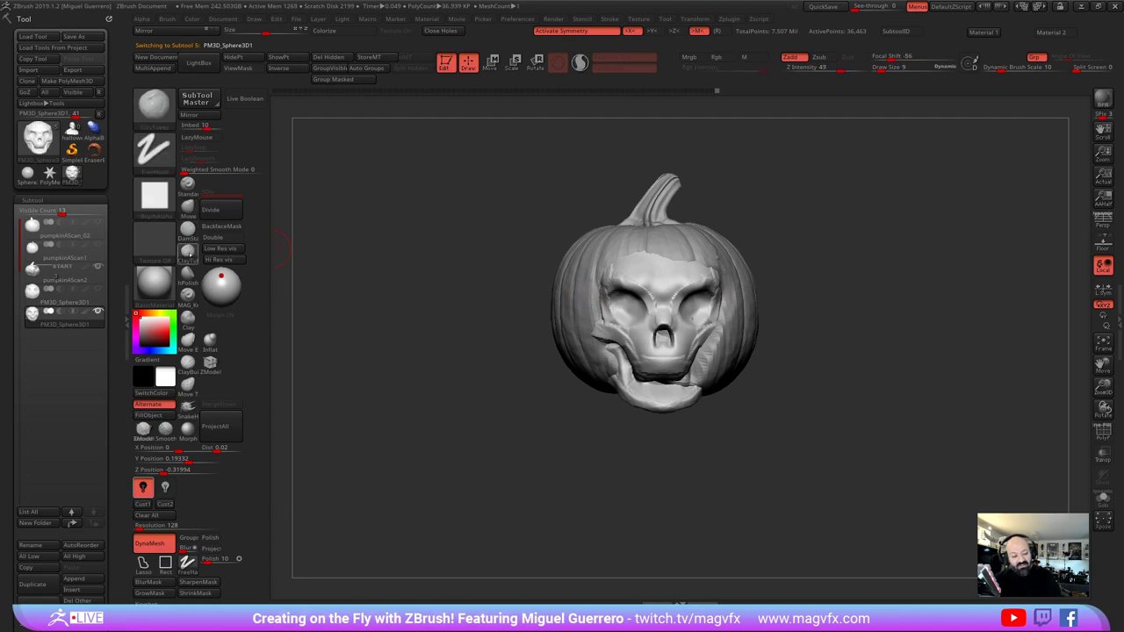
pyautogui.click(188, 231)
pyautogui.moveTo(630, 303); pyautogui.dragTo(619, 302)
pyautogui.moveTo(631, 303); pyautogui.dragTo(590, 309, button='right')
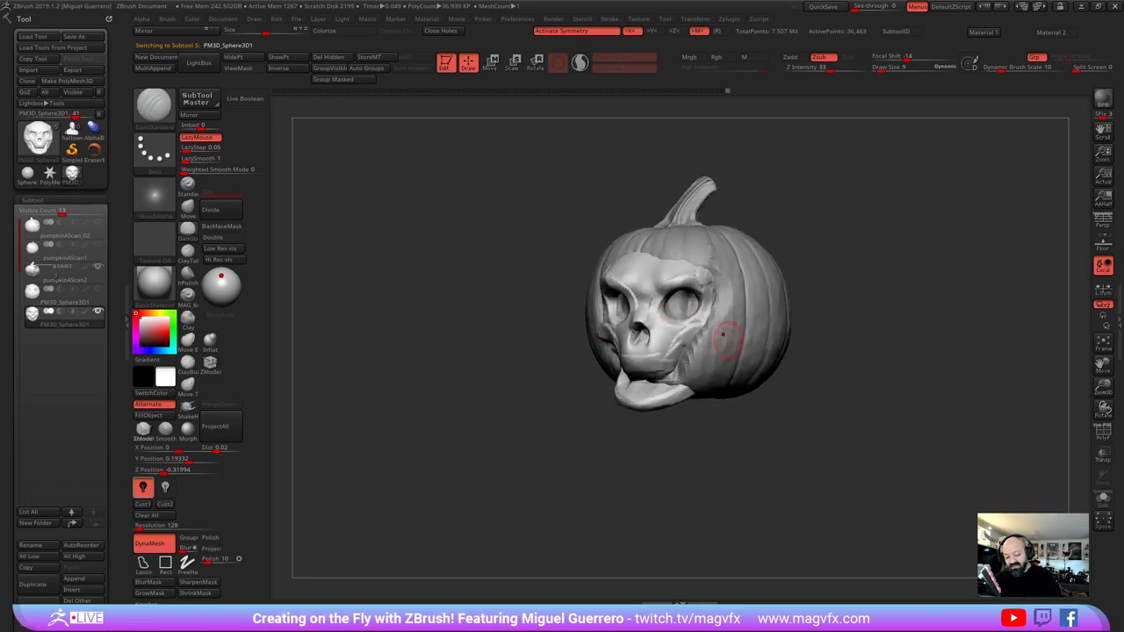
# Select the pumpkin subtool and rework its surface inside the eye sockets with smoothing and DamStandard strokes at draw size 9
pyautogui.keyDown('alt'); pyautogui.click(683, 310); pyautogui.keyUp('alt')
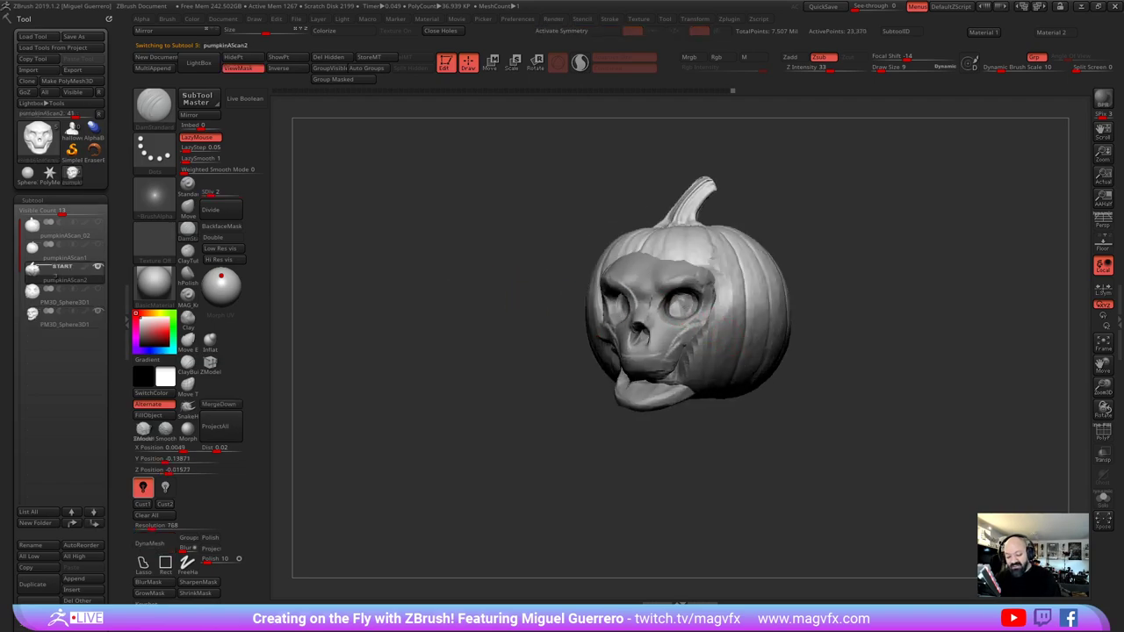
pyautogui.moveTo(490, 288); pyautogui.dragTo(527, 299)
pyautogui.moveTo(665, 303)
pyautogui.keyDown('shift'); pyautogui.mouseDown()
pyautogui.moveTo(678, 314)
pyautogui.moveTo(620, 305)
pyautogui.mouseUp(); pyautogui.keyUp('shift')
pyautogui.moveTo(524, 299); pyautogui.dragTo(483, 294)
pyautogui.moveTo(669, 302); pyautogui.dragTo(675, 306)
pyautogui.moveTo(476, 307); pyautogui.dragTo(507, 313)
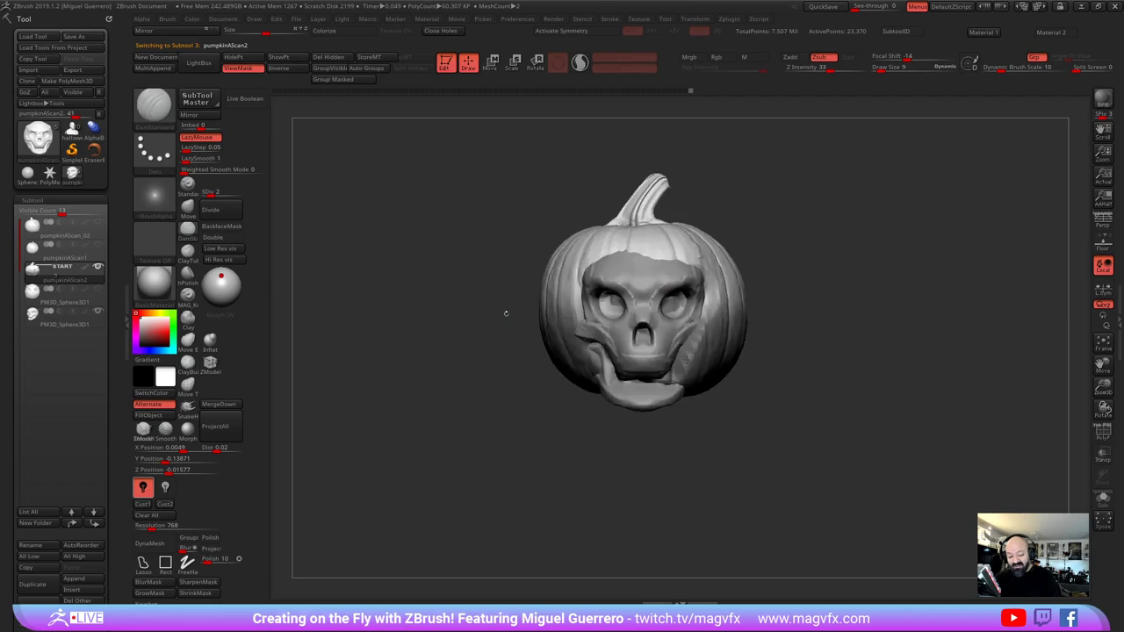
pyautogui.moveTo(439, 351); pyautogui.dragTo(497, 371)
pyautogui.keyDown('ctrl'); pyautogui.moveTo(497, 371); pyautogui.dragTo(487, 379, button='right'); pyautogui.keyUp('ctrl')
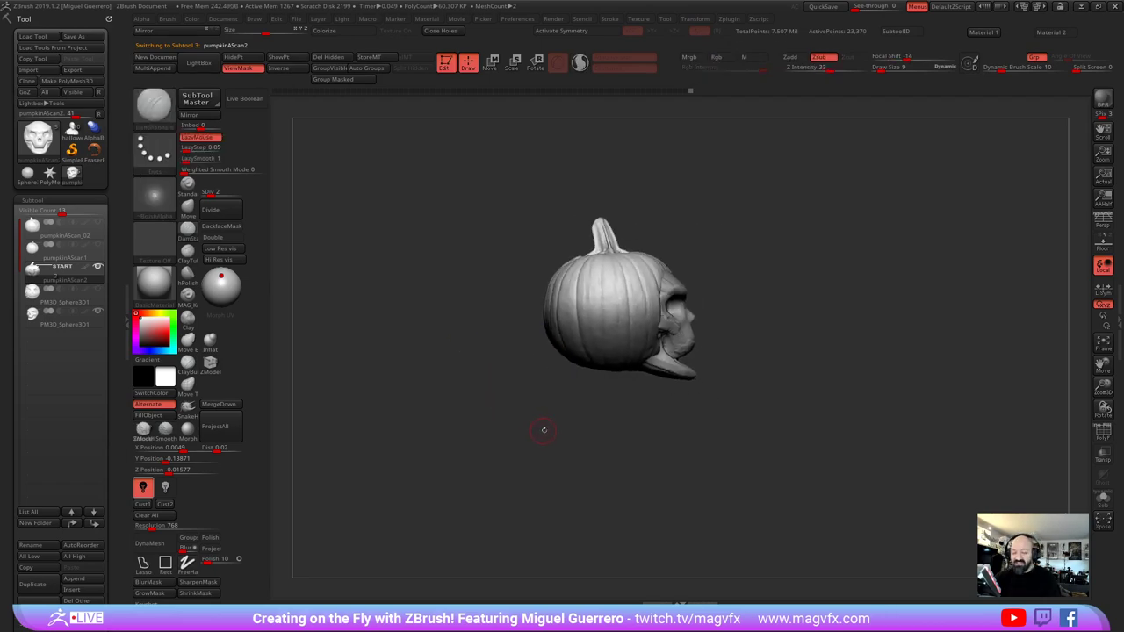
pyautogui.keyDown('ctrl'); pyautogui.moveTo(545, 429); pyautogui.dragTo(614, 452, button='right'); pyautogui.keyUp('ctrl')
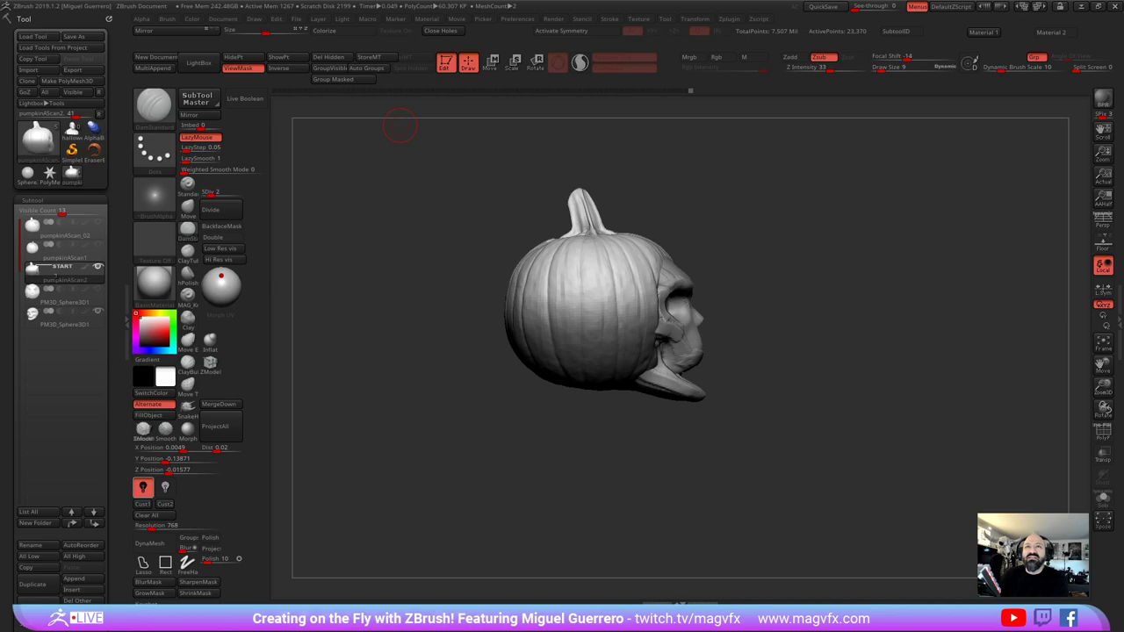
# Examine the bulldog skull reference image in Photos and return to ZBrush
pyautogui.hotkey('alt', 'Tab')
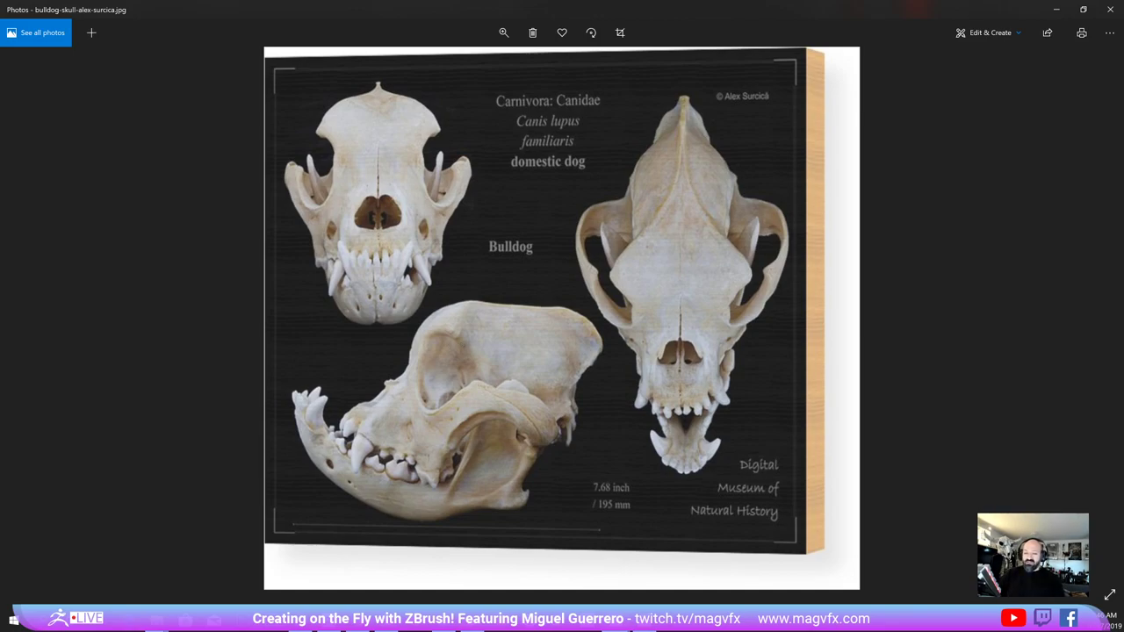
pyautogui.moveTo(570, 26); pyautogui.dragTo(640, 66)
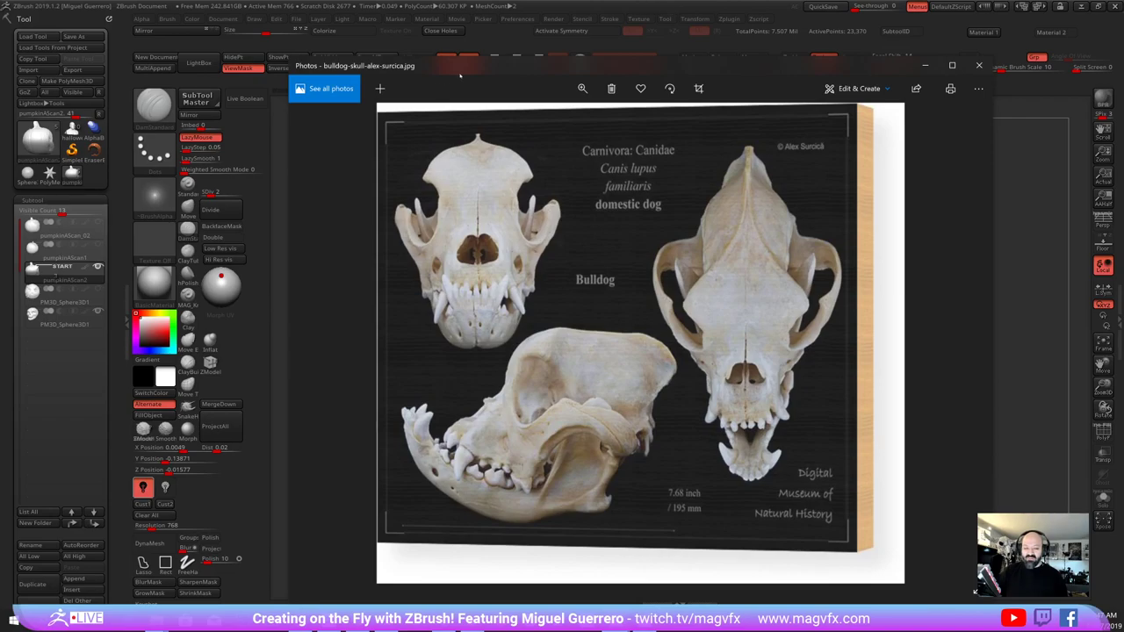
pyautogui.moveTo(463, 73); pyautogui.dragTo(463, 0)
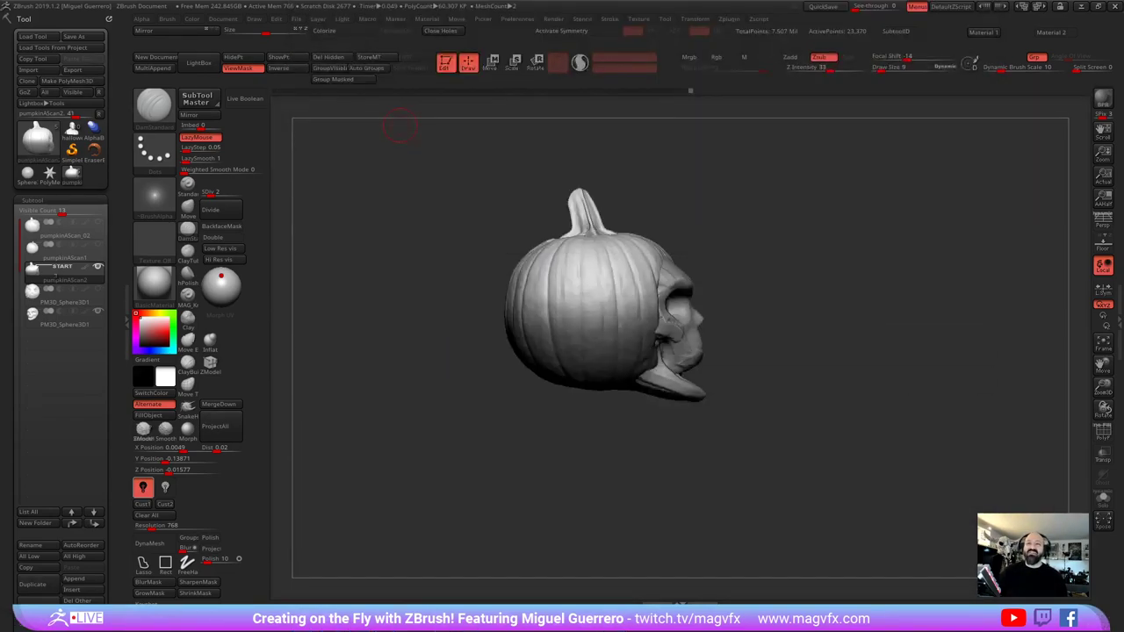
# Select the skull subtool and isolate it in Solo mode, seen from its side
pyautogui.moveTo(456, 398); pyautogui.dragTo(369, 420)
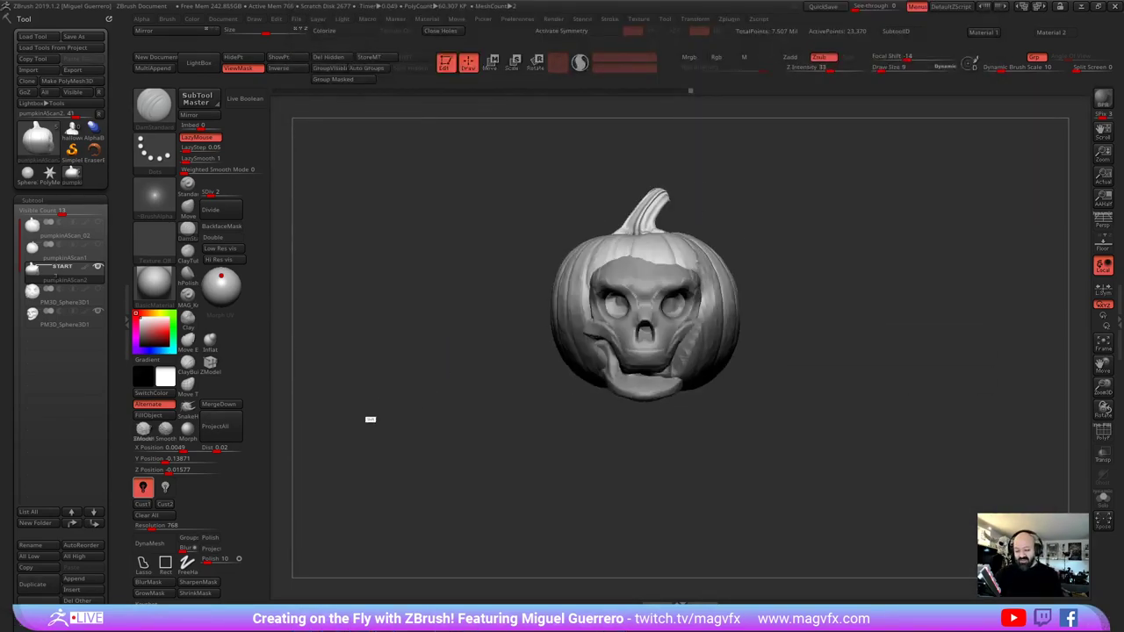
pyautogui.keyDown('alt'); pyautogui.moveTo(483, 377); pyautogui.dragTo(513, 384); pyautogui.keyUp('alt')
pyautogui.moveTo(484, 379); pyautogui.dragTo(395, 380, button='right')
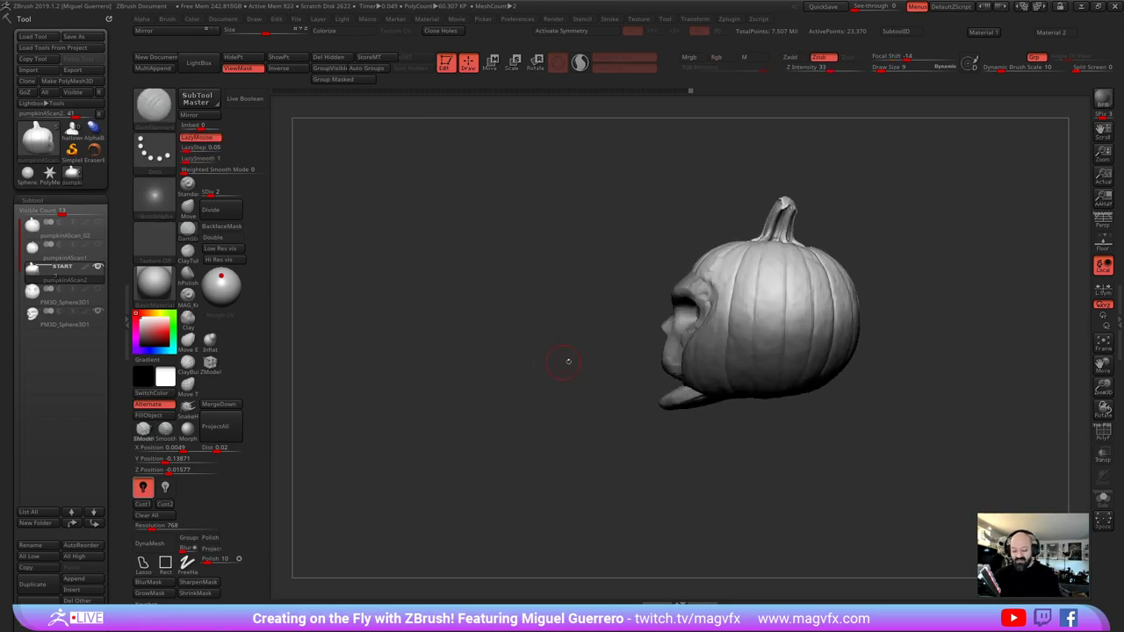
pyautogui.moveTo(625, 392)
pyautogui.keyDown('alt'); pyautogui.mouseDown(button='right')
pyautogui.moveTo(560, 365)
pyautogui.moveTo(575, 395)
pyautogui.mouseUp(button='right'); pyautogui.keyUp('alt')
pyautogui.press('1')
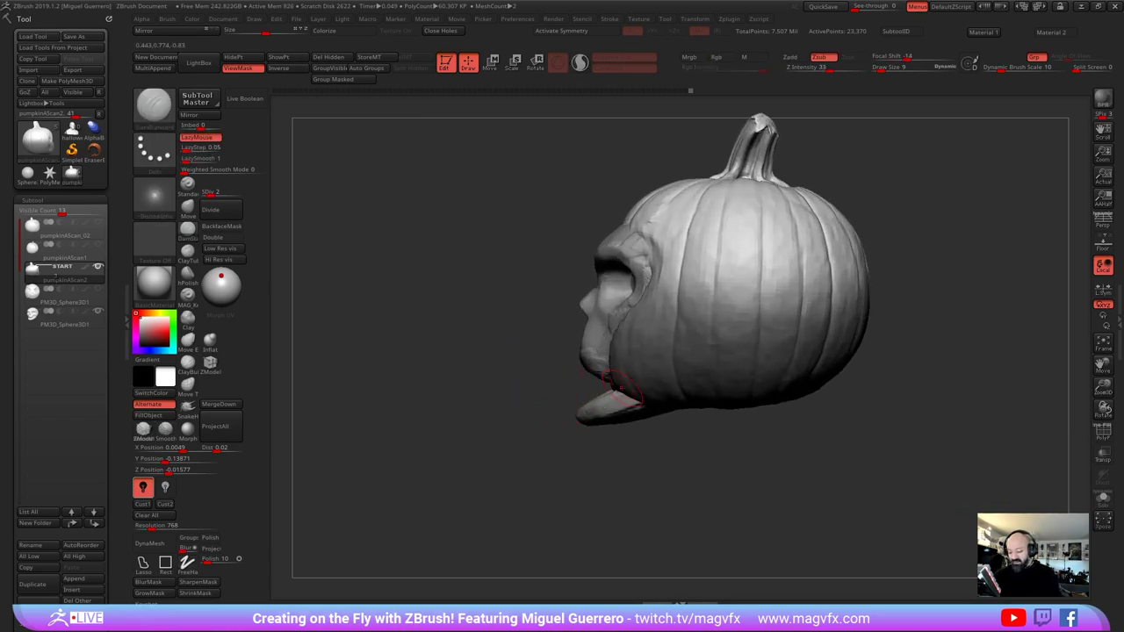
pyautogui.keyDown('alt'); pyautogui.click(598, 342); pyautogui.keyUp('alt')
pyautogui.click(1103, 498)
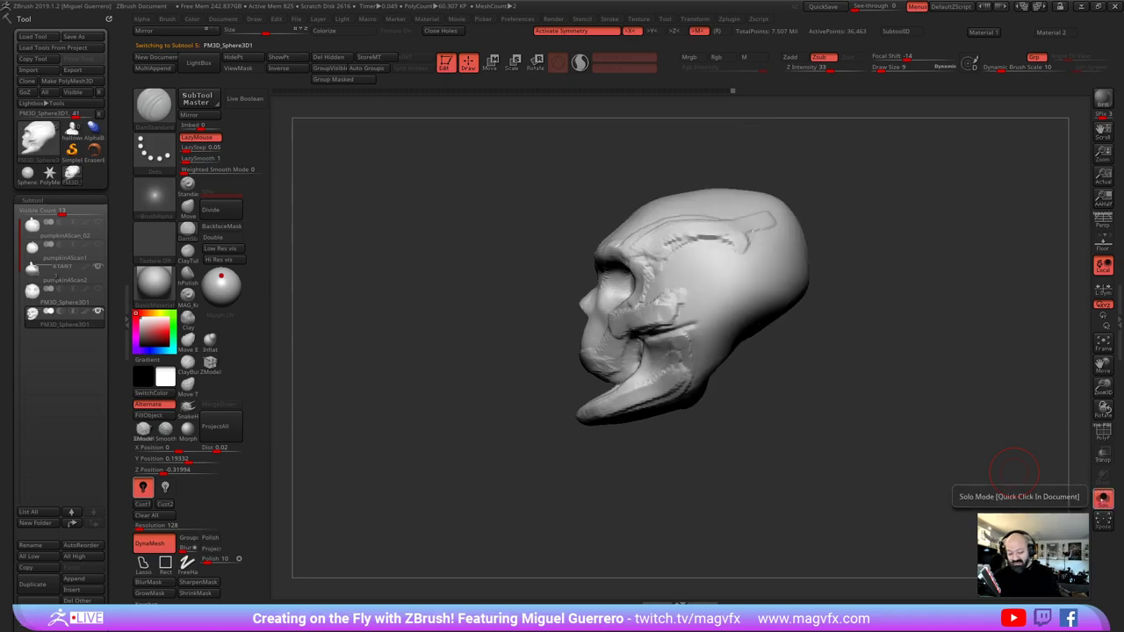
pyautogui.press('1')
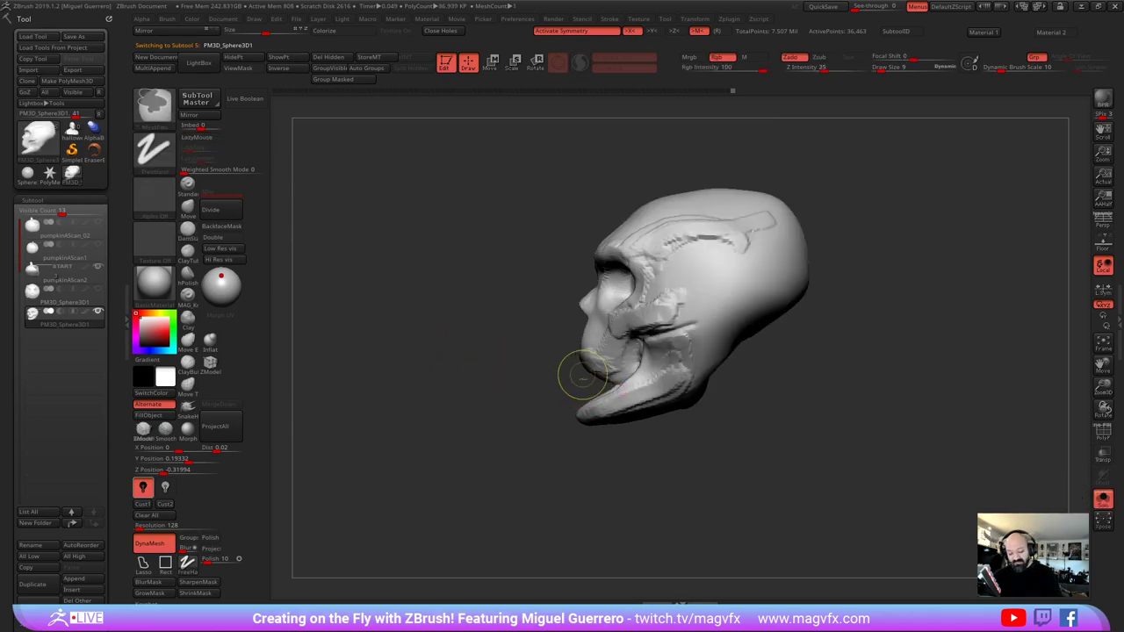
pyautogui.keyDown('ctrl'); pyautogui.moveTo(582, 376); pyautogui.dragTo(611, 382); pyautogui.keyUp('ctrl')
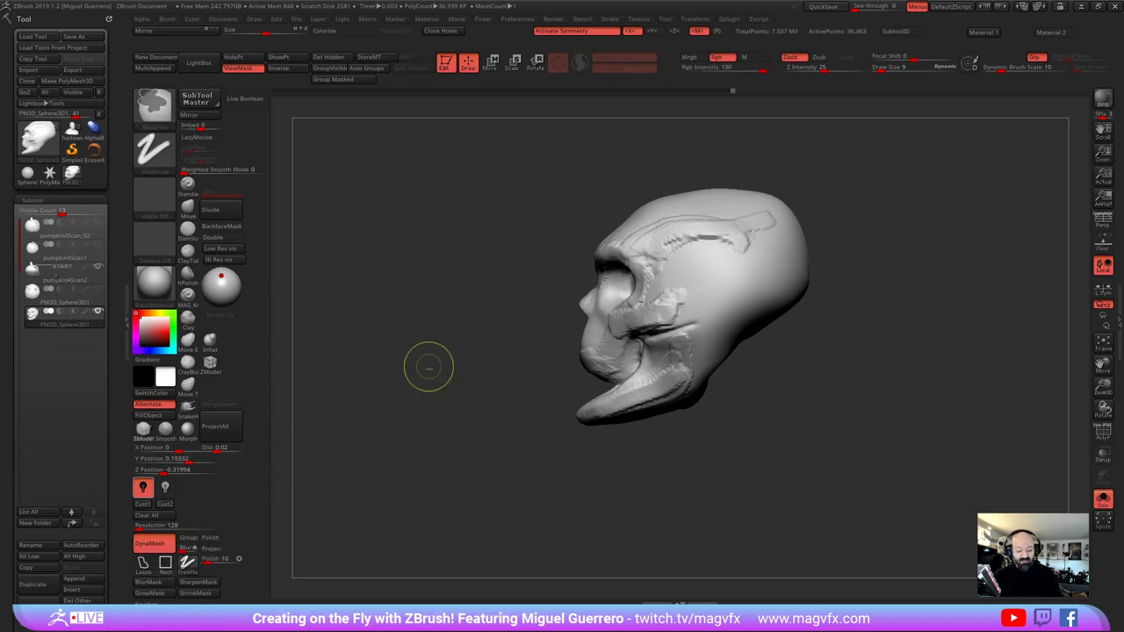
pyautogui.keyDown('ctrl'); pyautogui.moveTo(429, 366); pyautogui.dragTo(456, 401); pyautogui.keyUp('ctrl')
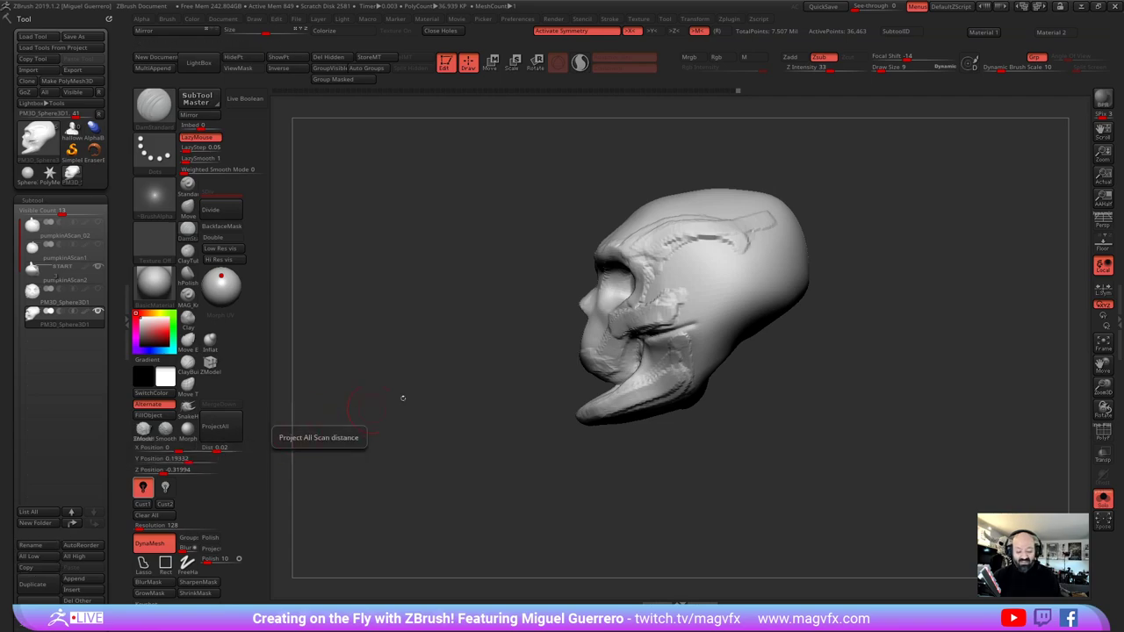
pyautogui.press('b')
pyautogui.press('c')
pyautogui.press('b')
pyautogui.press('b')
pyautogui.press('s')
pyautogui.press('t')
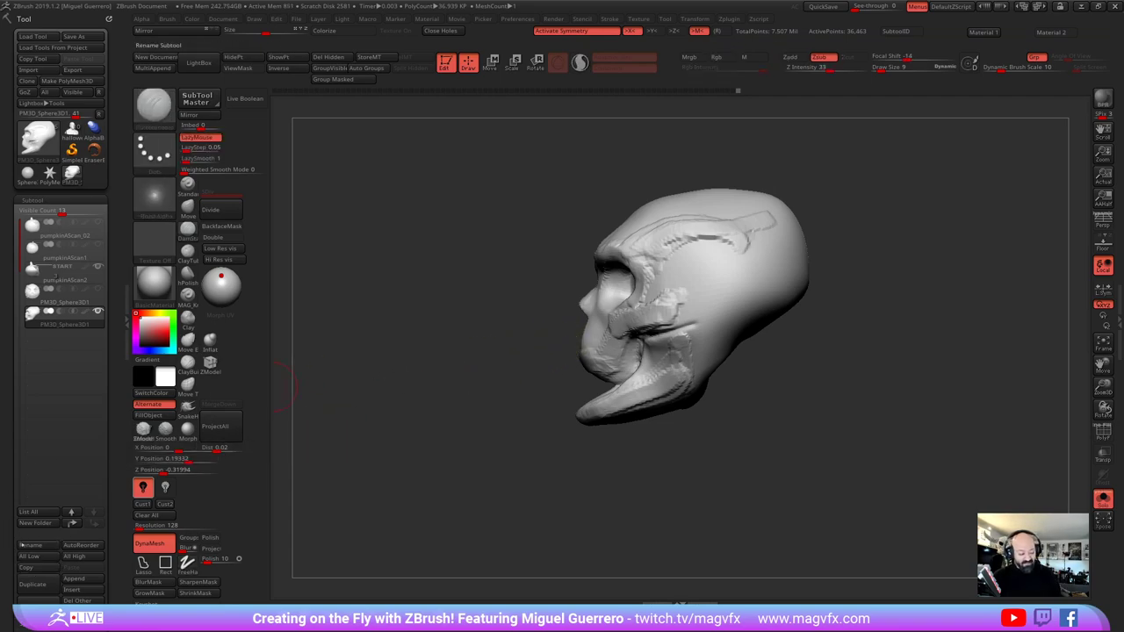
# Duplicate the skull subtool and lasso-mask the cranium and upper jaw of the copy, excluding the lower jaw
pyautogui.click(32, 585)
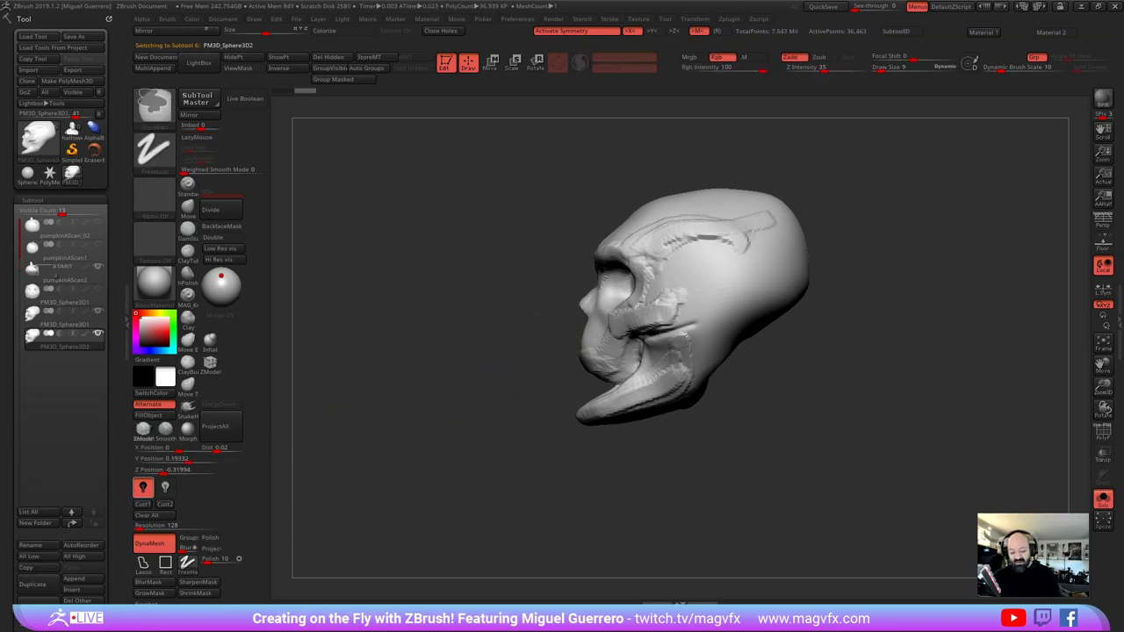
pyautogui.keyDown('ctrl'); pyautogui.click(143, 564); pyautogui.keyUp('ctrl')
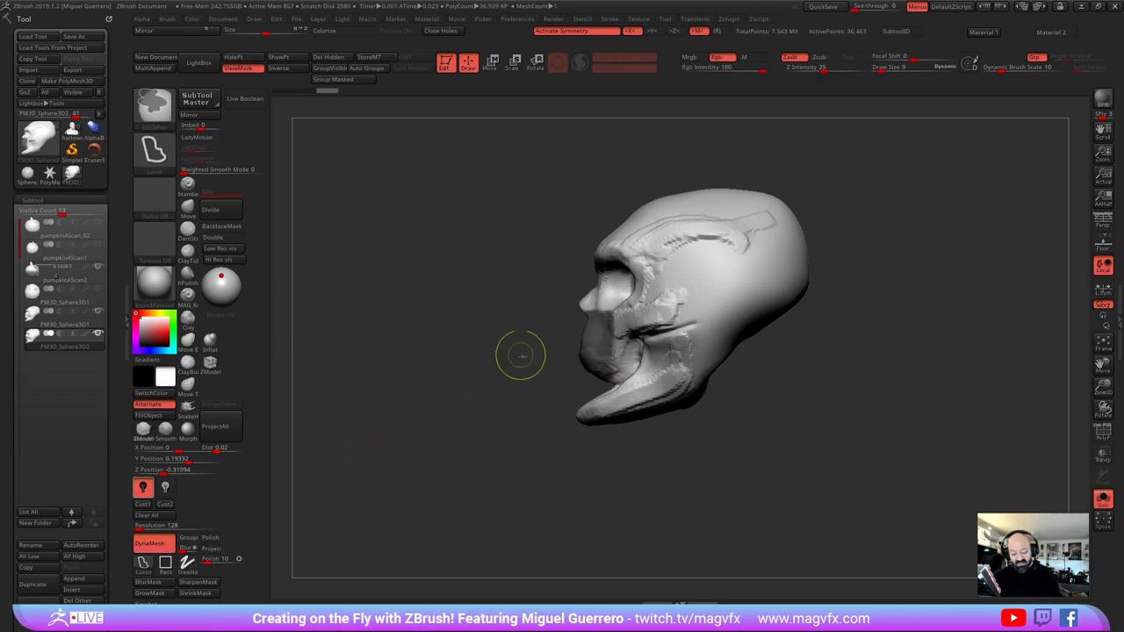
pyautogui.moveTo(520, 356)
pyautogui.keyDown('ctrl'); pyautogui.mouseDown()
pyautogui.moveTo(552, 356)
pyautogui.moveTo(604, 387)
pyautogui.moveTo(642, 348)
pyautogui.moveTo(639, 332)
pyautogui.moveTo(828, 328)
pyautogui.moveTo(511, 212)
pyautogui.moveTo(509, 223)
pyautogui.mouseUp(); pyautogui.keyUp('ctrl')
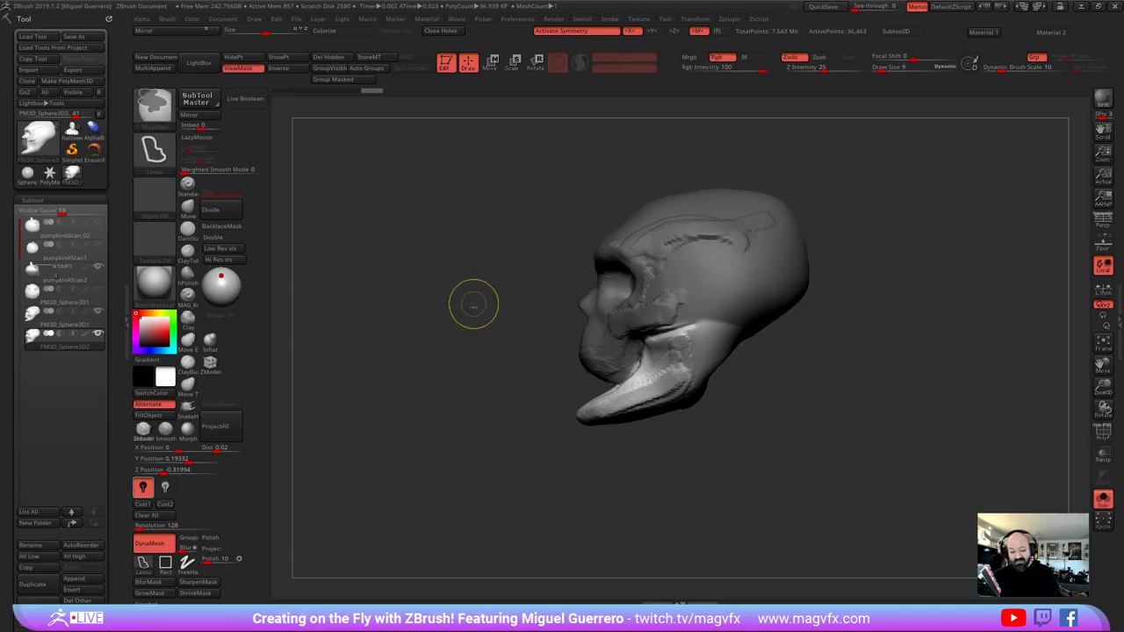
# Hide and delete the unmasked lower jaw from the skull copy, and re-DynaMesh the remaining cranium at resolution 128
pyautogui.click(248, 58)
pyautogui.click(329, 56)
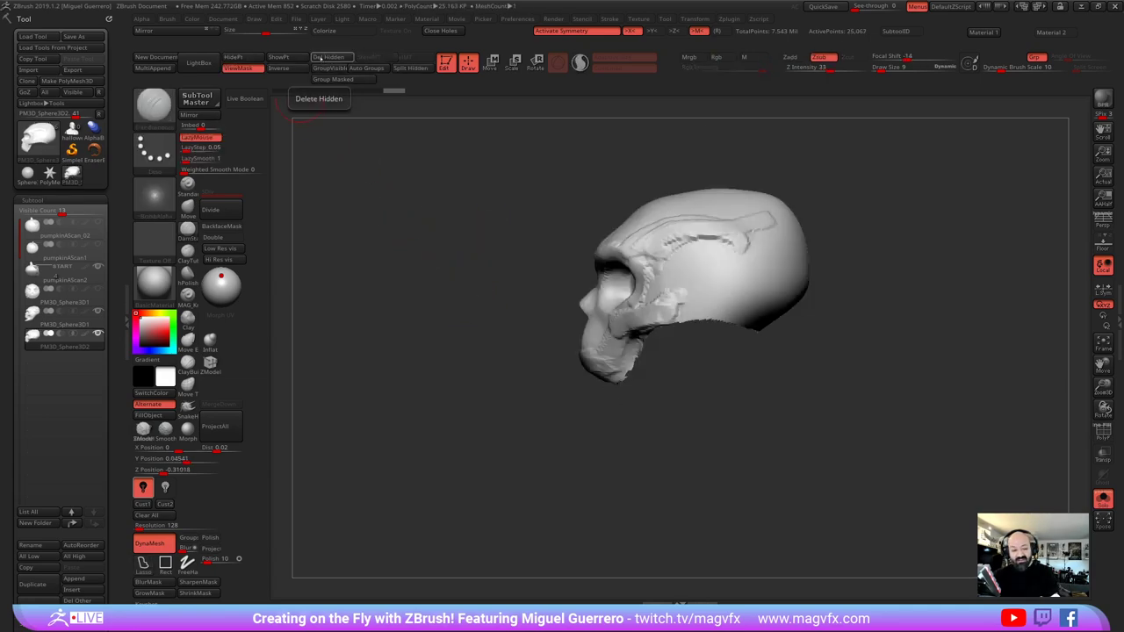
pyautogui.moveTo(447, 353)
pyautogui.mouseDown()
pyautogui.moveTo(431, 339)
pyautogui.moveTo(449, 353)
pyautogui.mouseUp()
pyautogui.keyDown('shift'); pyautogui.moveTo(427, 396); pyautogui.dragTo(418, 430); pyautogui.keyUp('shift')
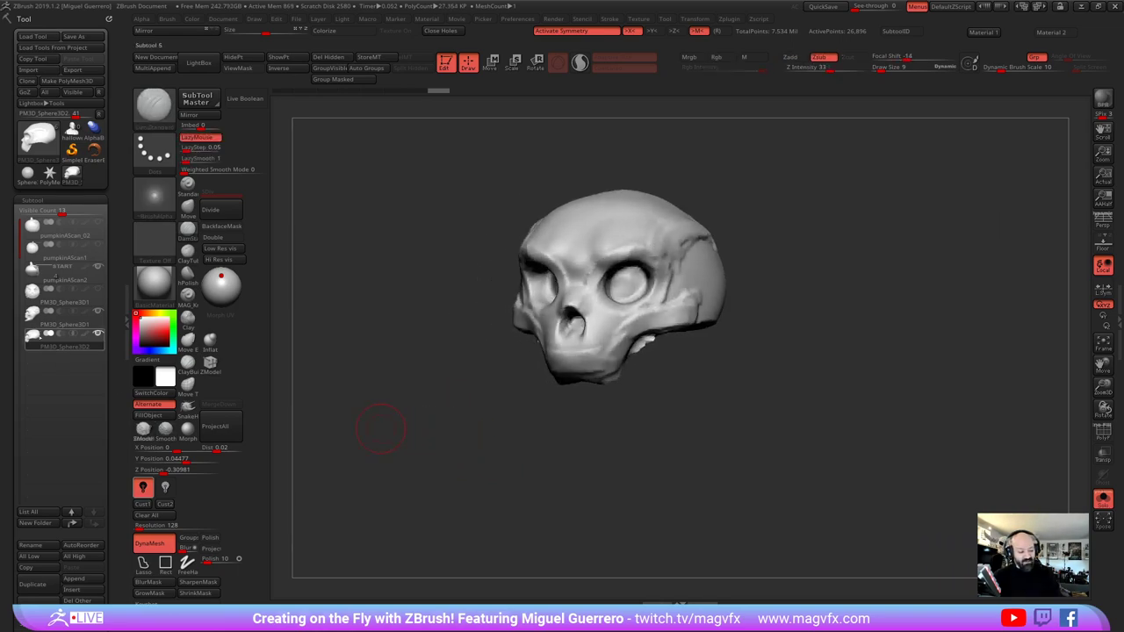
# Select the original skull subtool, lasso-mask its cranium and upper jaw, and delete that part to keep only the lower jaw
pyautogui.click(65, 318)
pyautogui.moveTo(345, 376); pyautogui.dragTo(285, 378)
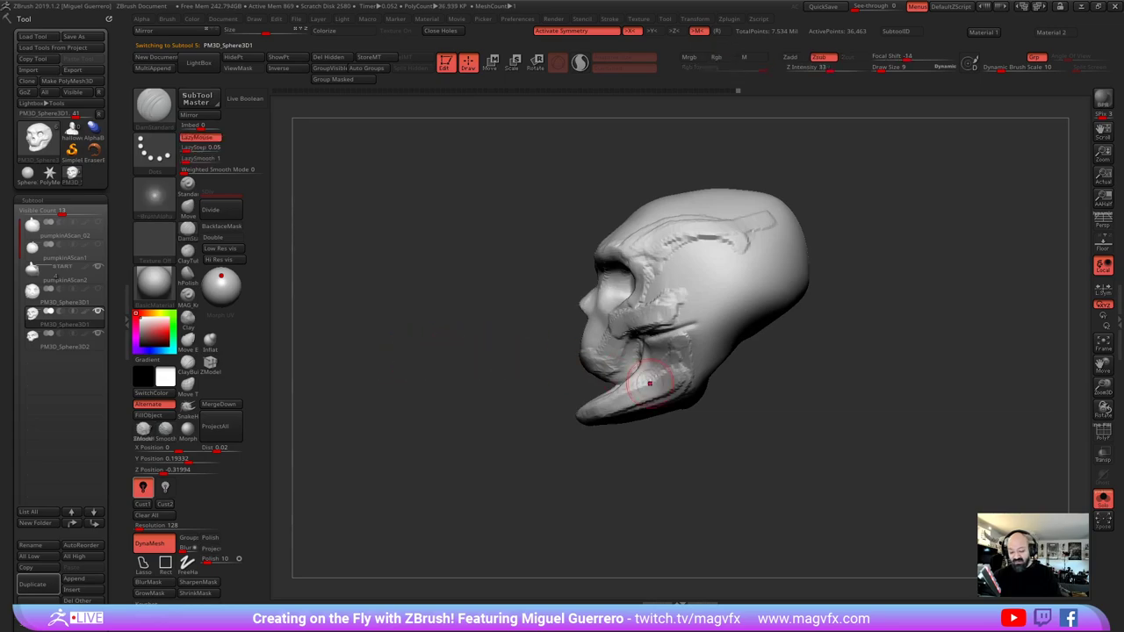
pyautogui.moveTo(556, 353)
pyautogui.keyDown('ctrl'); pyautogui.mouseDown()
pyautogui.moveTo(613, 384)
pyautogui.moveTo(648, 337)
pyautogui.moveTo(745, 332)
pyautogui.moveTo(511, 134)
pyautogui.moveTo(454, 283)
pyautogui.mouseUp(); pyautogui.keyUp('ctrl')
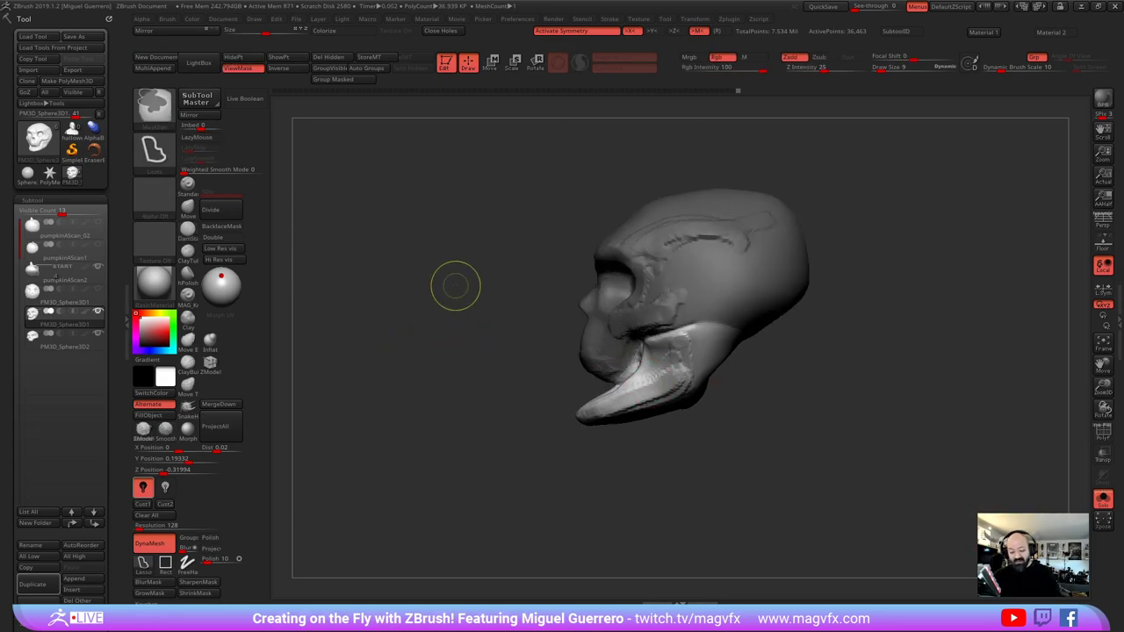
pyautogui.click(227, 58)
pyautogui.click(330, 58)
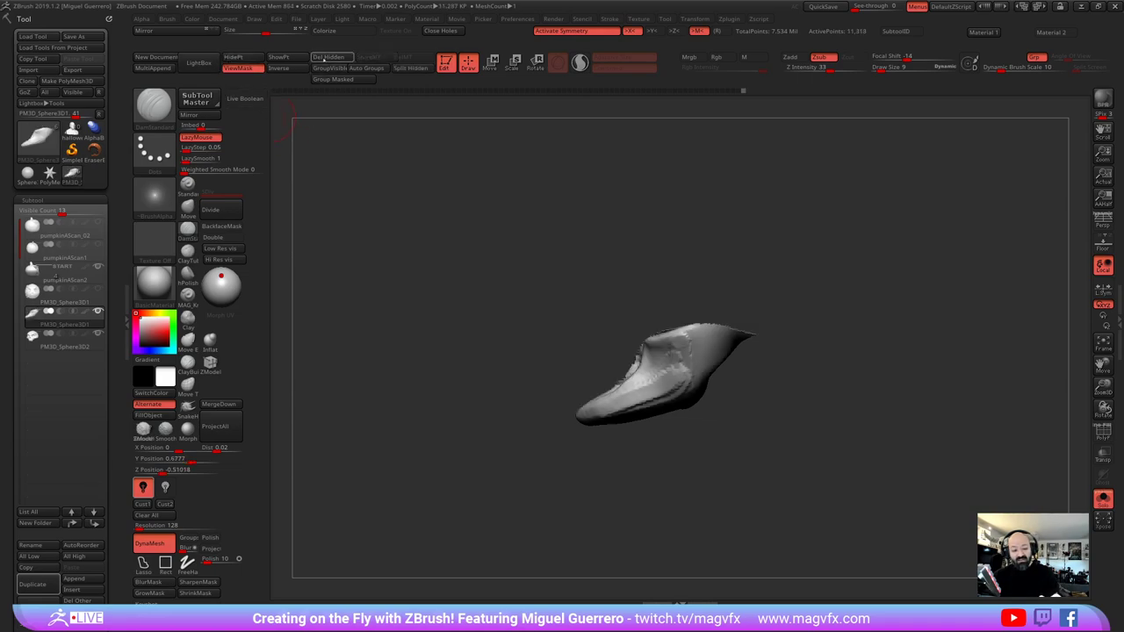
# Re-DynaMesh the separated lower jaw at resolution 128 to close its cut surface
pyautogui.moveTo(469, 381); pyautogui.dragTo(575, 405)
pyautogui.keyDown('ctrl'); pyautogui.moveTo(410, 376); pyautogui.dragTo(453, 445); pyautogui.keyUp('ctrl')
pyautogui.moveTo(414, 409); pyautogui.dragTo(423, 448)
pyautogui.moveTo(422, 386); pyautogui.dragTo(527, 421)
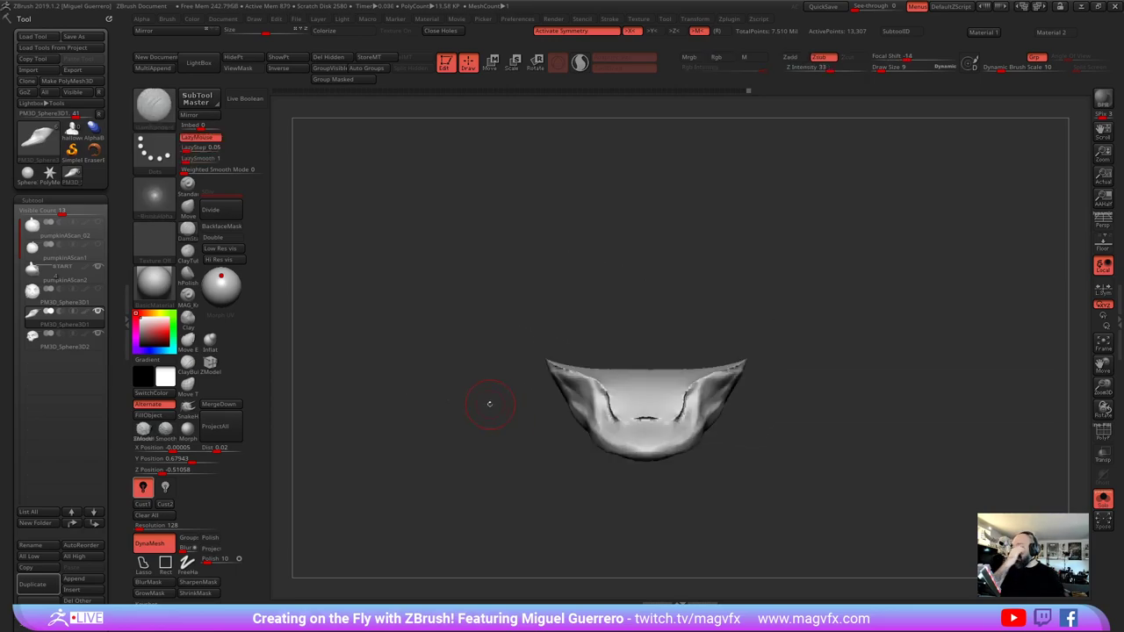
# Leave Solo mode and pick the Move brush for the jaw subtool, with the pumpkin seen from the side
pyautogui.click(1103, 499)
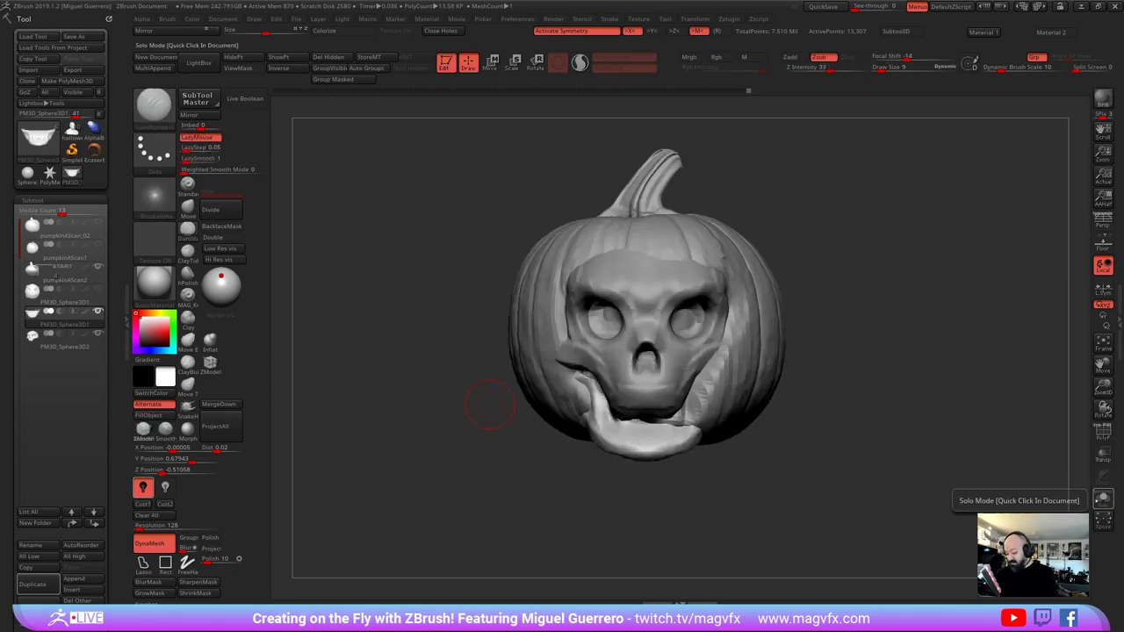
pyautogui.moveTo(472, 401); pyautogui.dragTo(444, 393)
pyautogui.moveTo(667, 408); pyautogui.dragTo(409, 381)
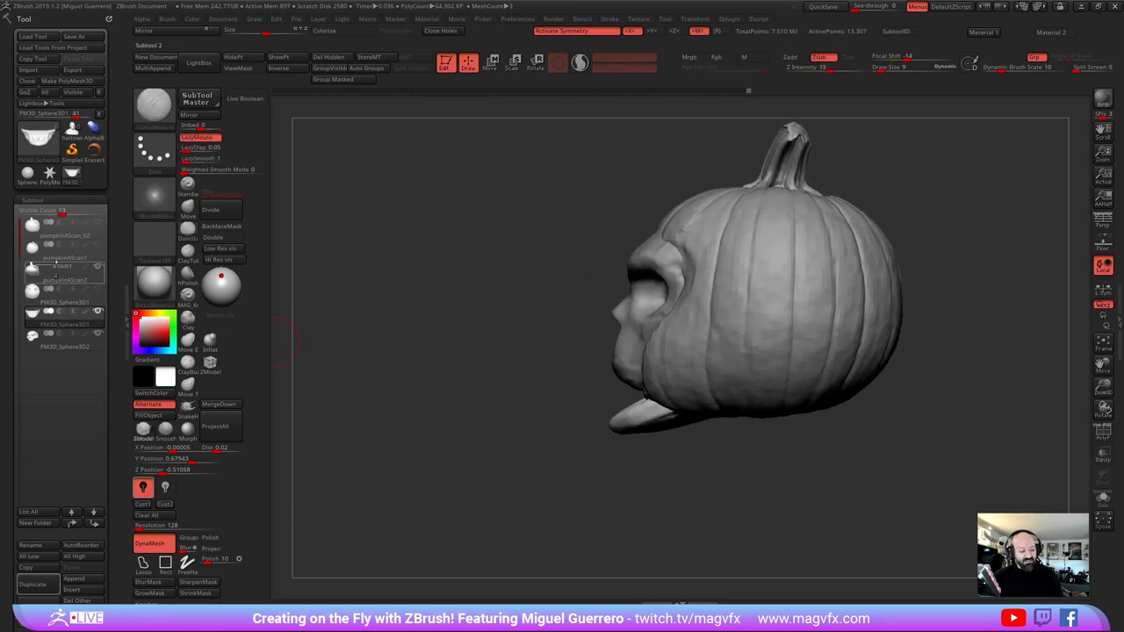
pyautogui.click(187, 207)
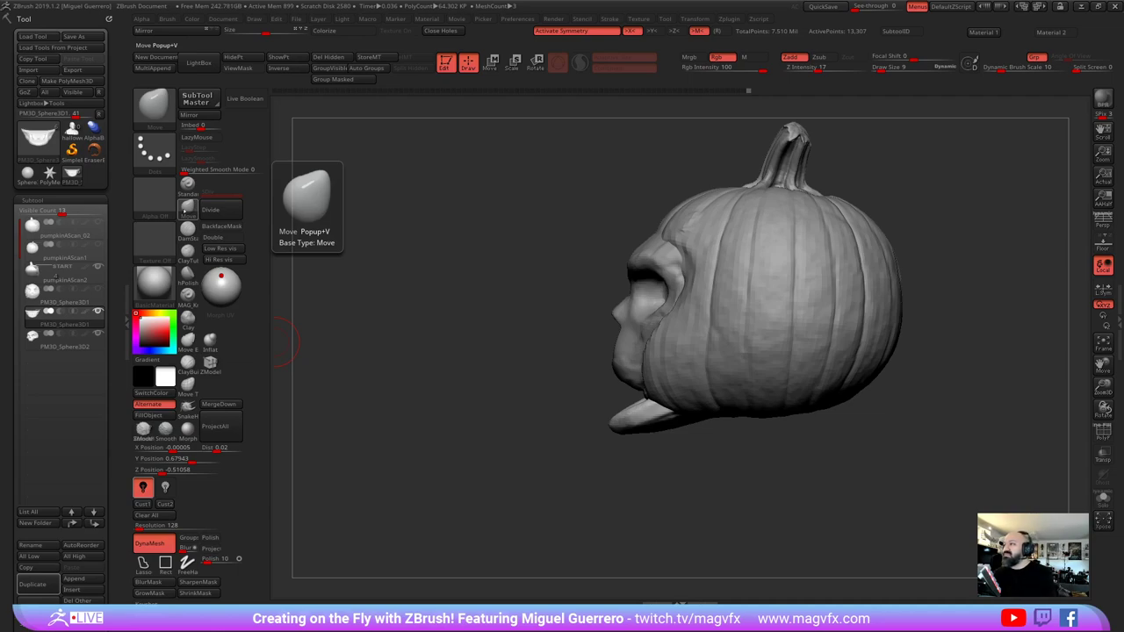
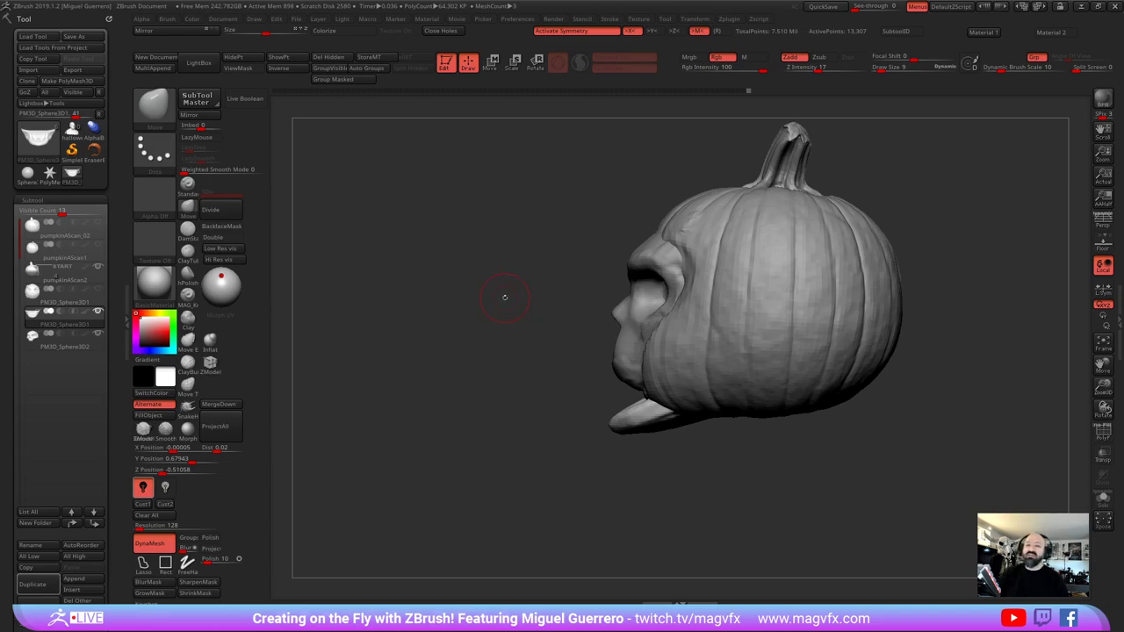
# Switch to the browser and examine the human and animal skull replicas on the boneclones.com home page for anatomy reference
pyautogui.hotkey('alt', 'Tab')
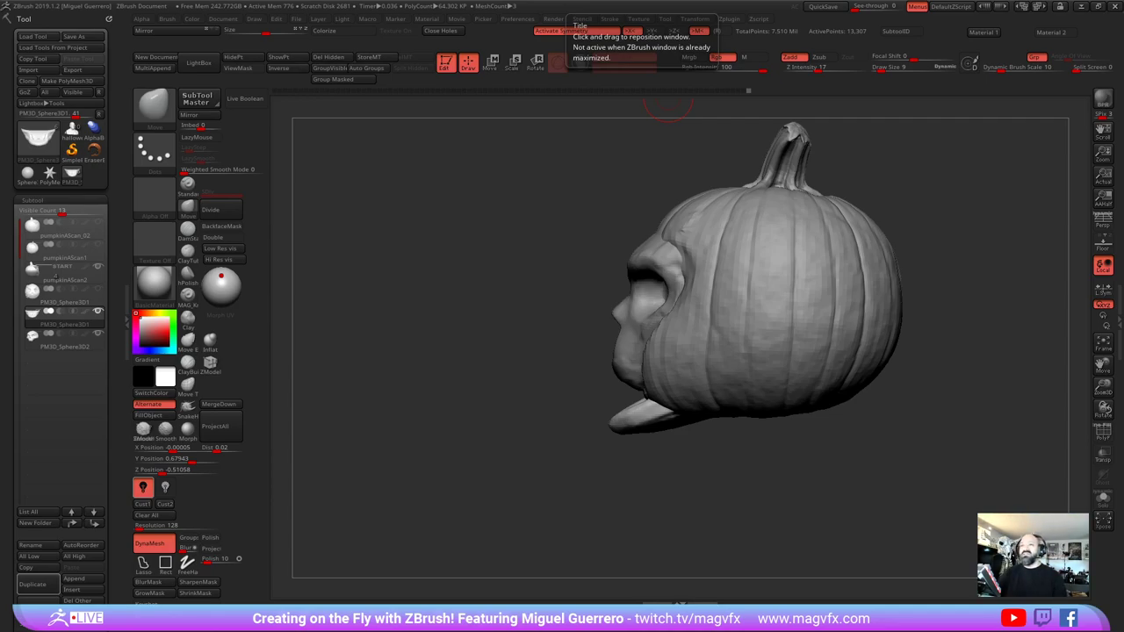
pyautogui.moveTo(891, 0); pyautogui.dragTo(986, 34)
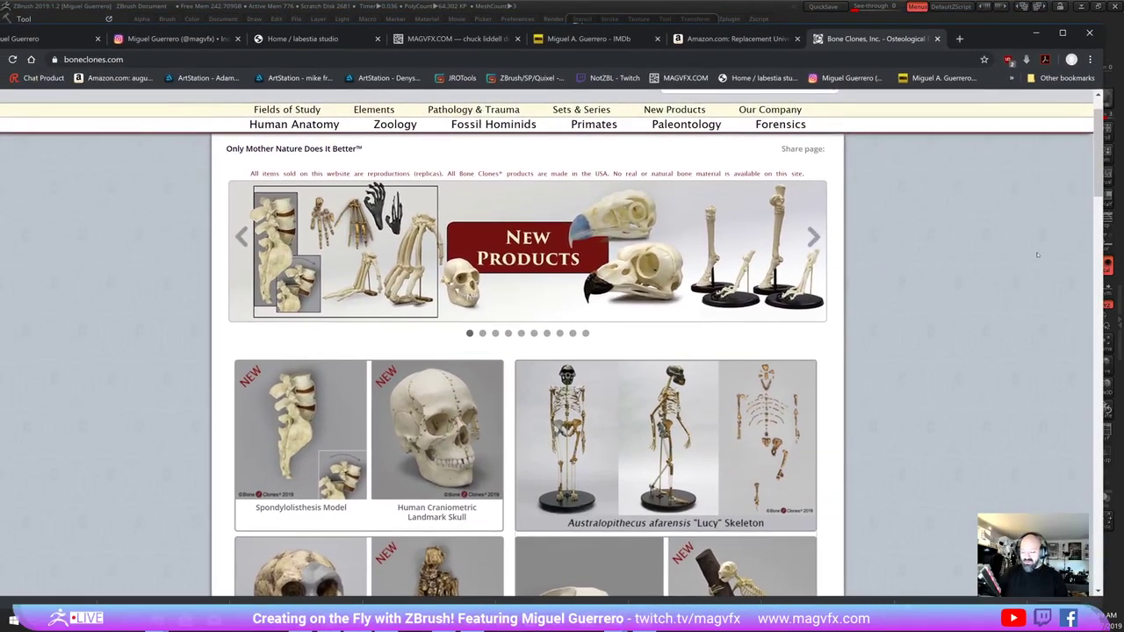
pyautogui.scroll(-2, 1029, 261)
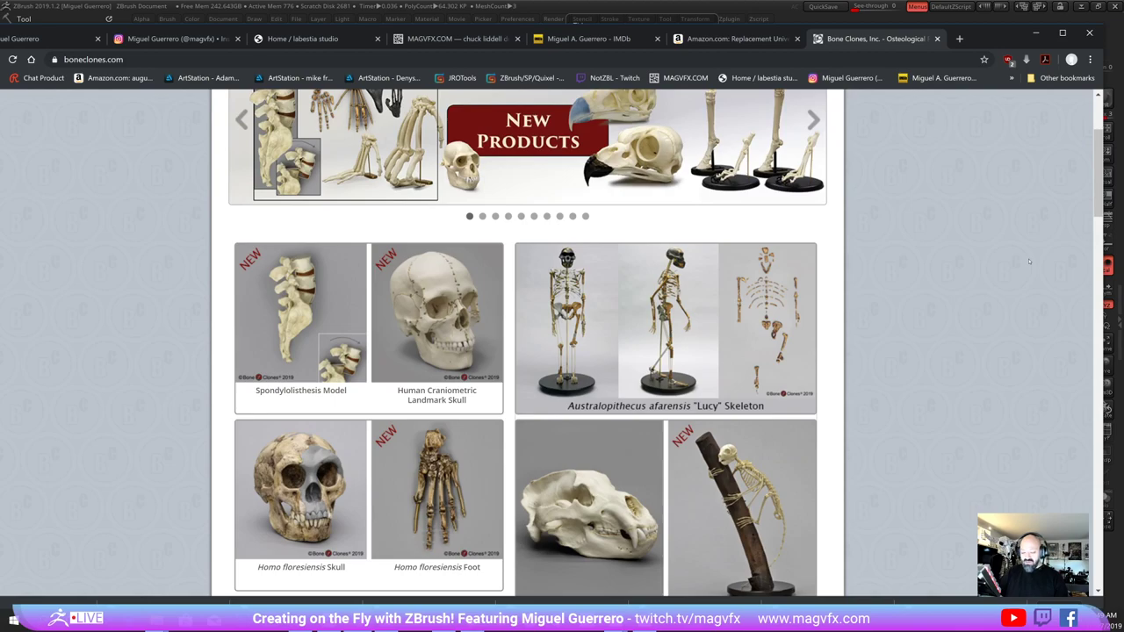
pyautogui.scroll(-6, 1029, 261)
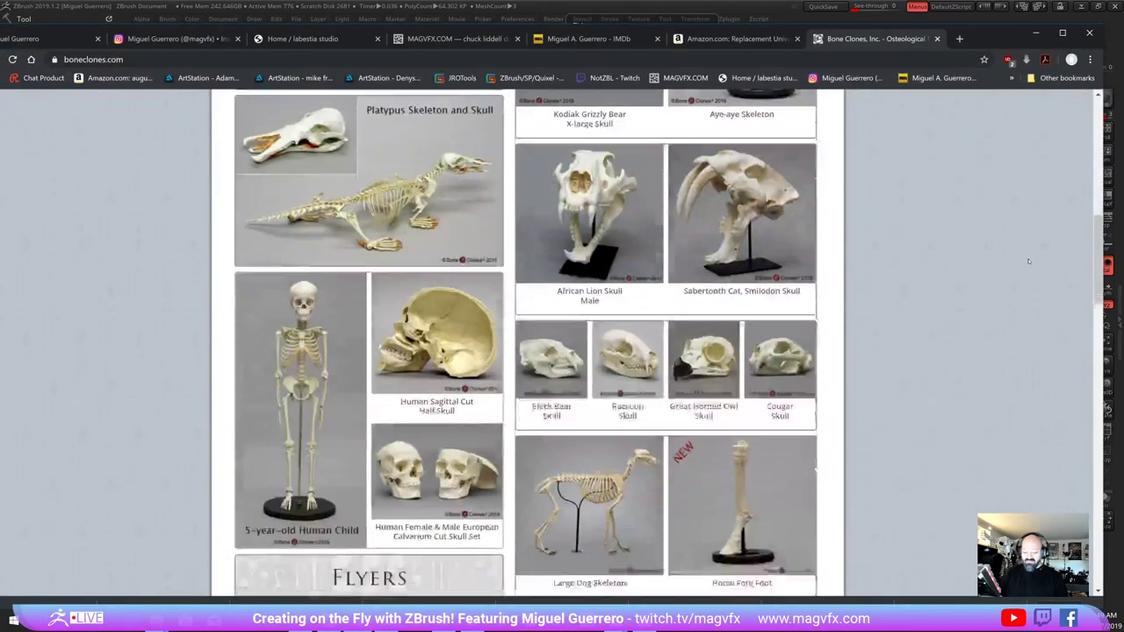
pyautogui.scroll(-1, 1029, 261)
pyautogui.scroll(2, 1029, 261)
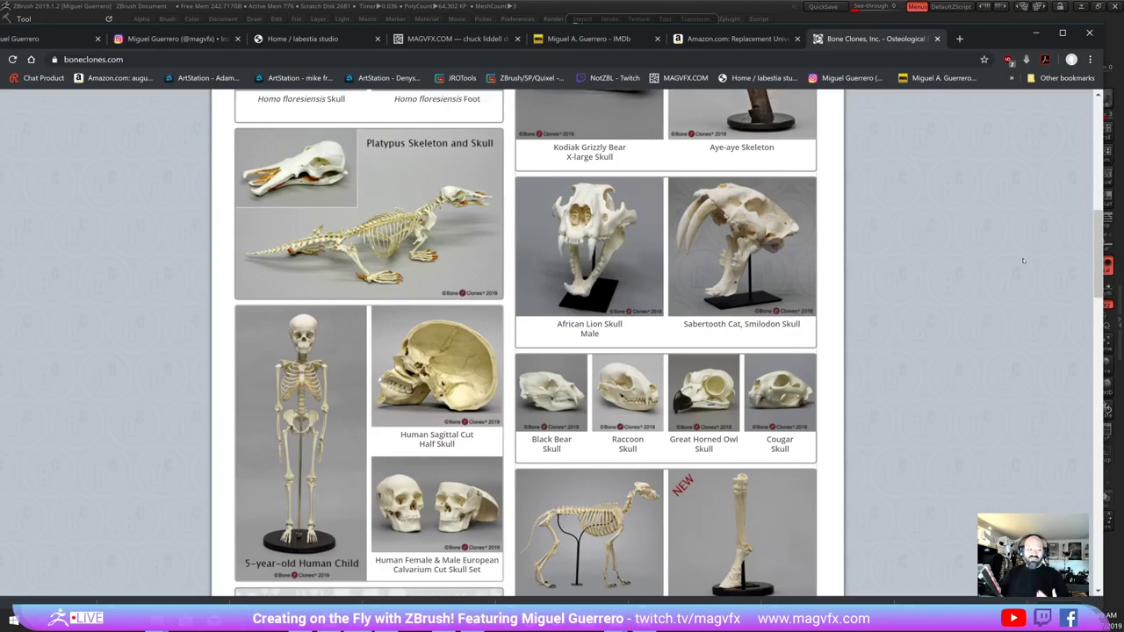
pyautogui.scroll(5, 433, 195)
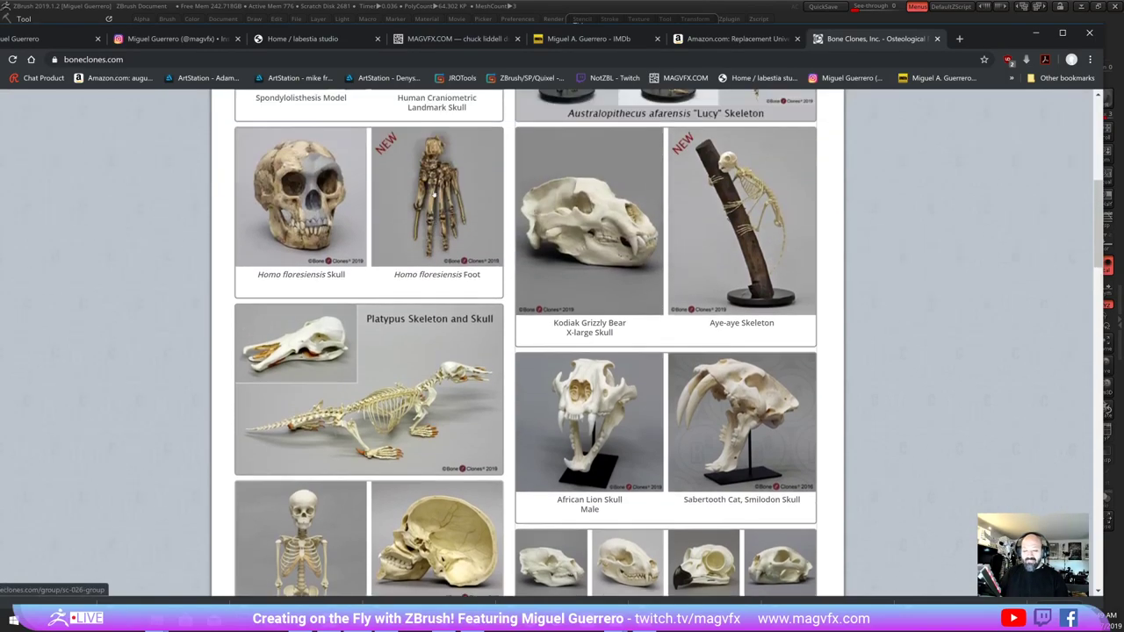
pyautogui.scroll(3, 433, 195)
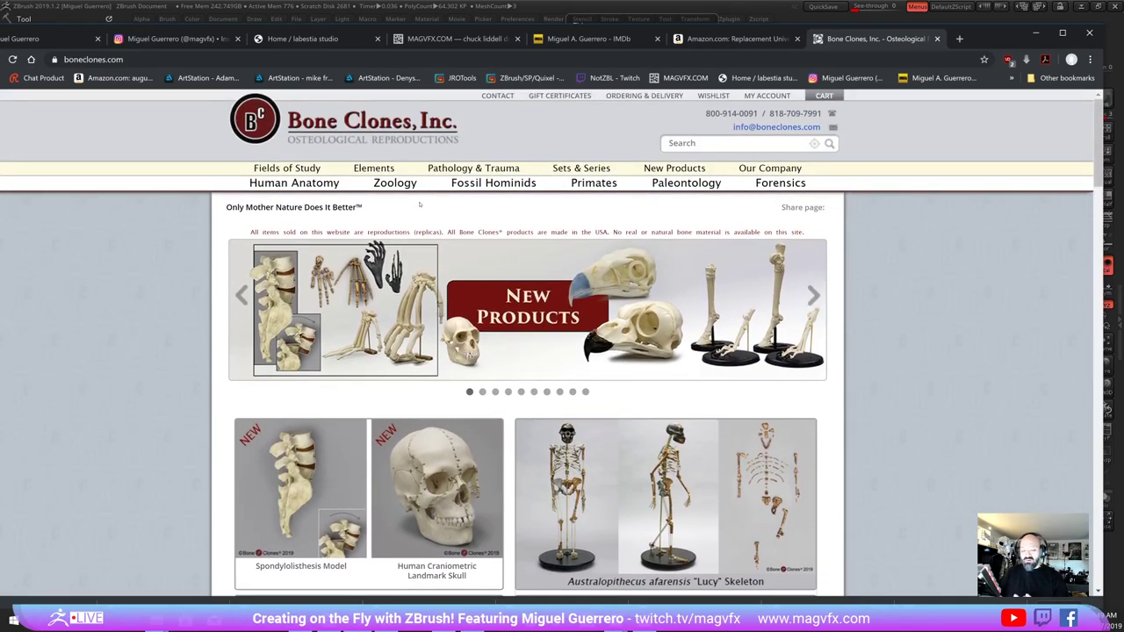
pyautogui.scroll(-1, 419, 205)
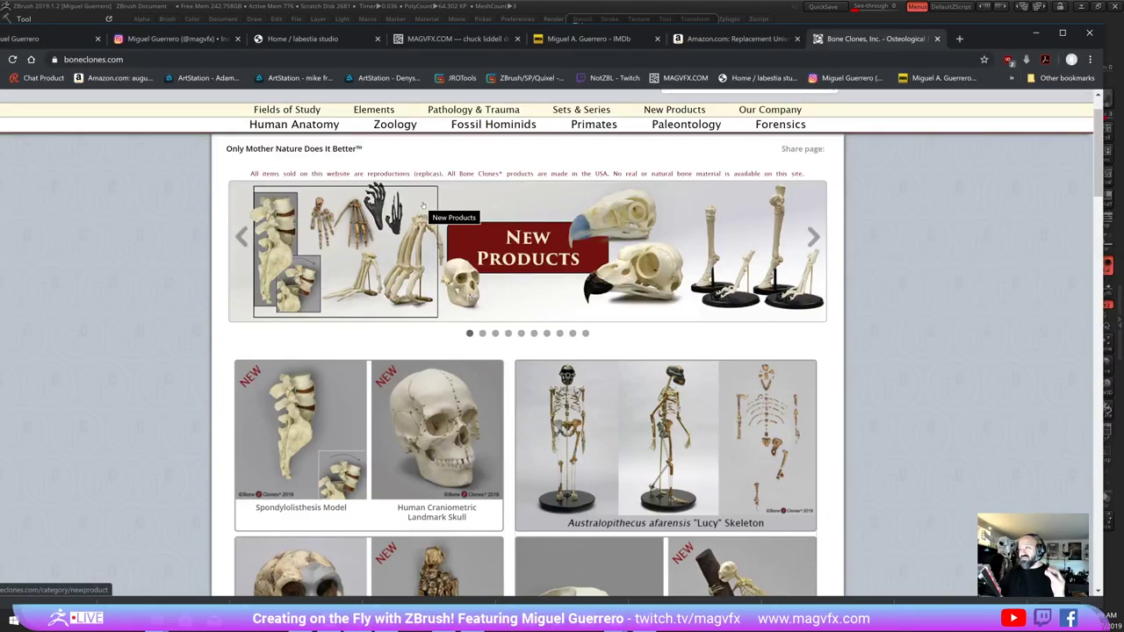
pyautogui.scroll(-3, 422, 206)
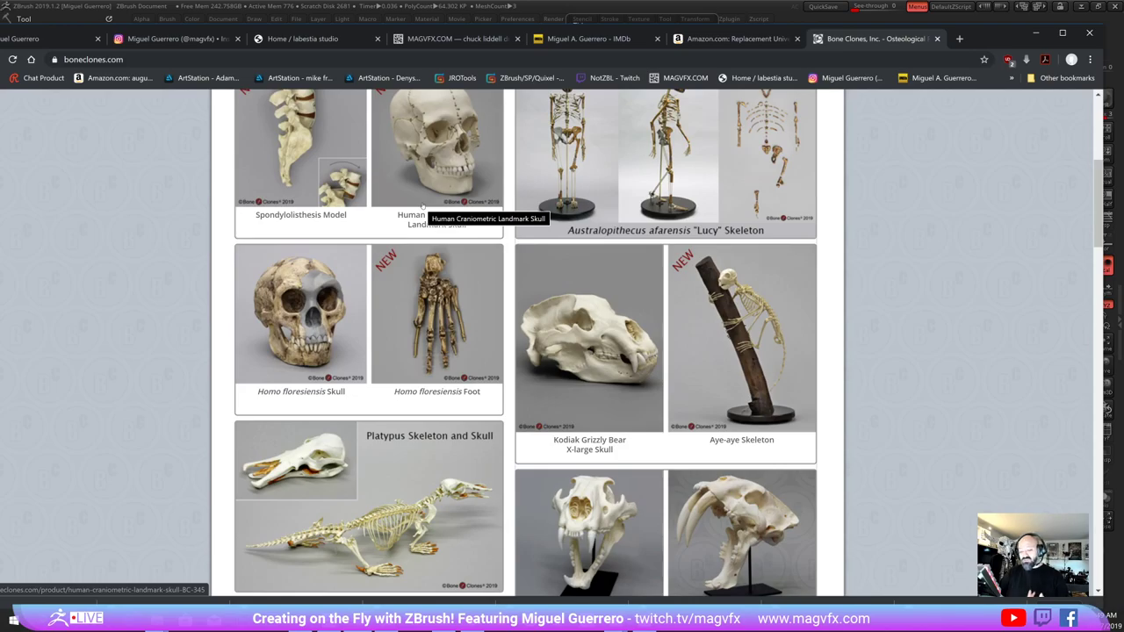
pyautogui.scroll(-4, 422, 206)
pyautogui.scroll(-6, 422, 206)
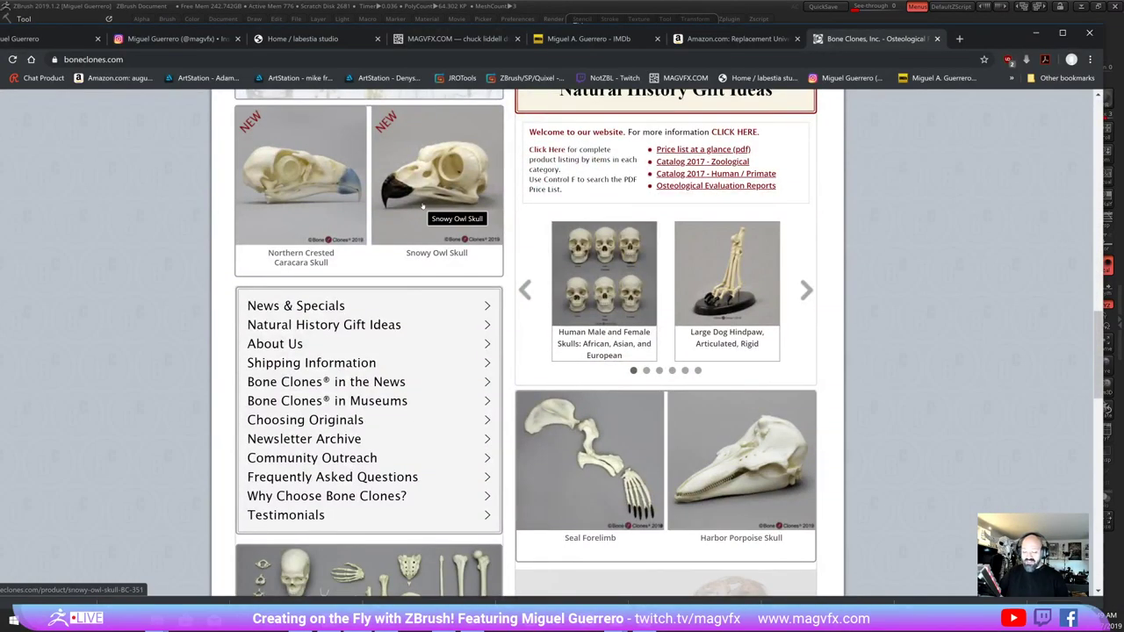
pyautogui.scroll(-3, 422, 205)
pyautogui.scroll(-5, 423, 205)
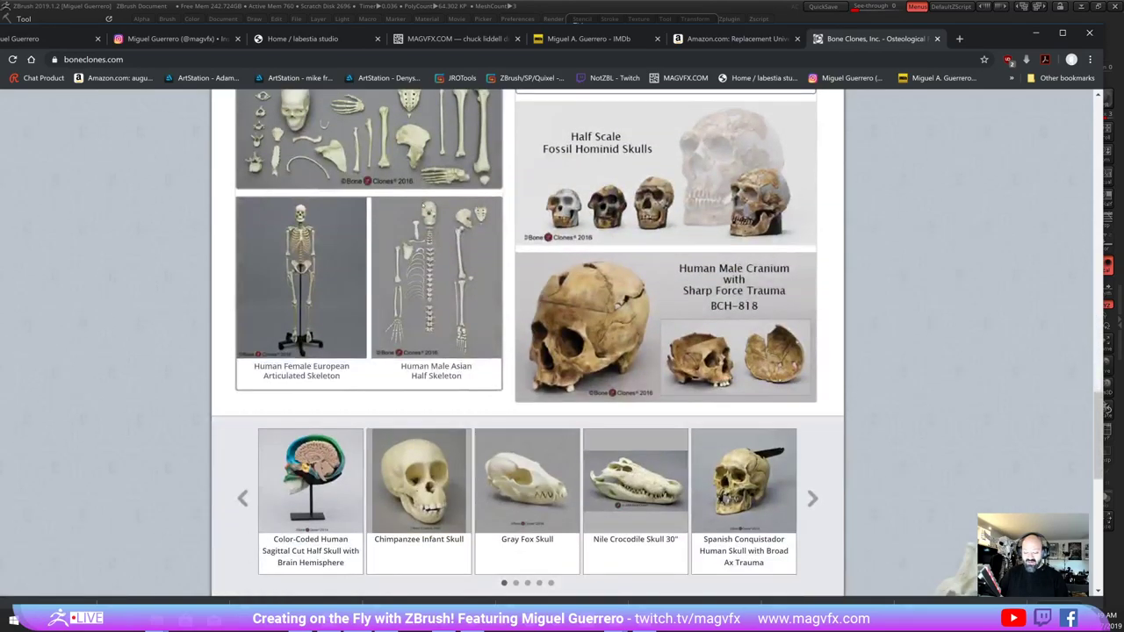
# Return to ZBrush from the skull reference page and pull the jaw's chin forward and up using the Move brush at draw size 26
pyautogui.scroll(-3, 422, 206)
pyautogui.scroll(1, 422, 206)
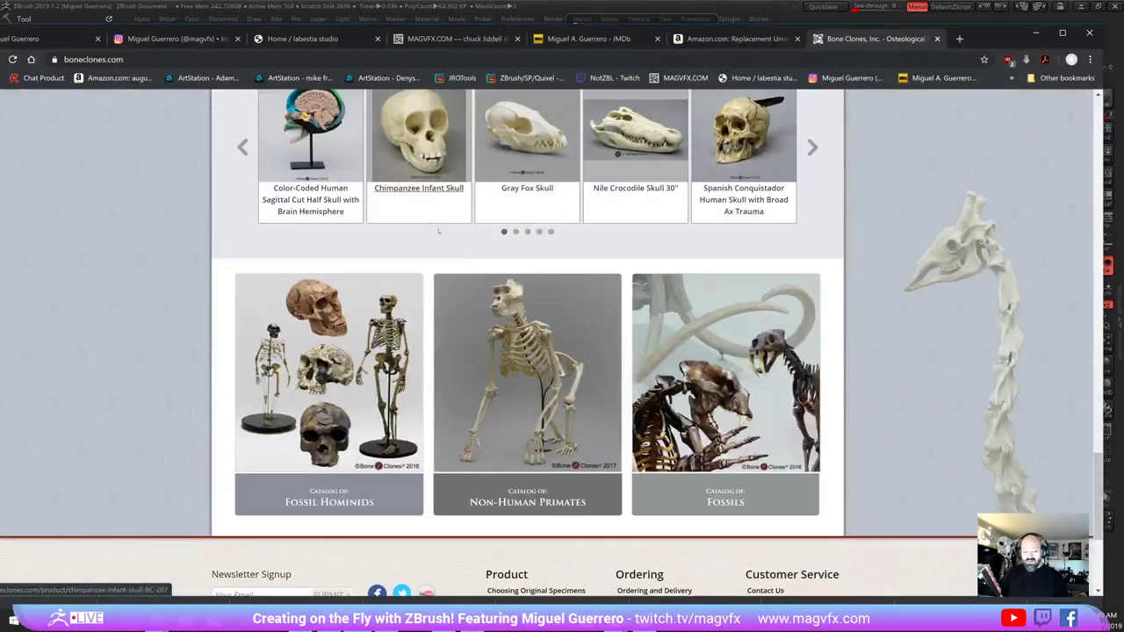
pyautogui.click(1035, 33)
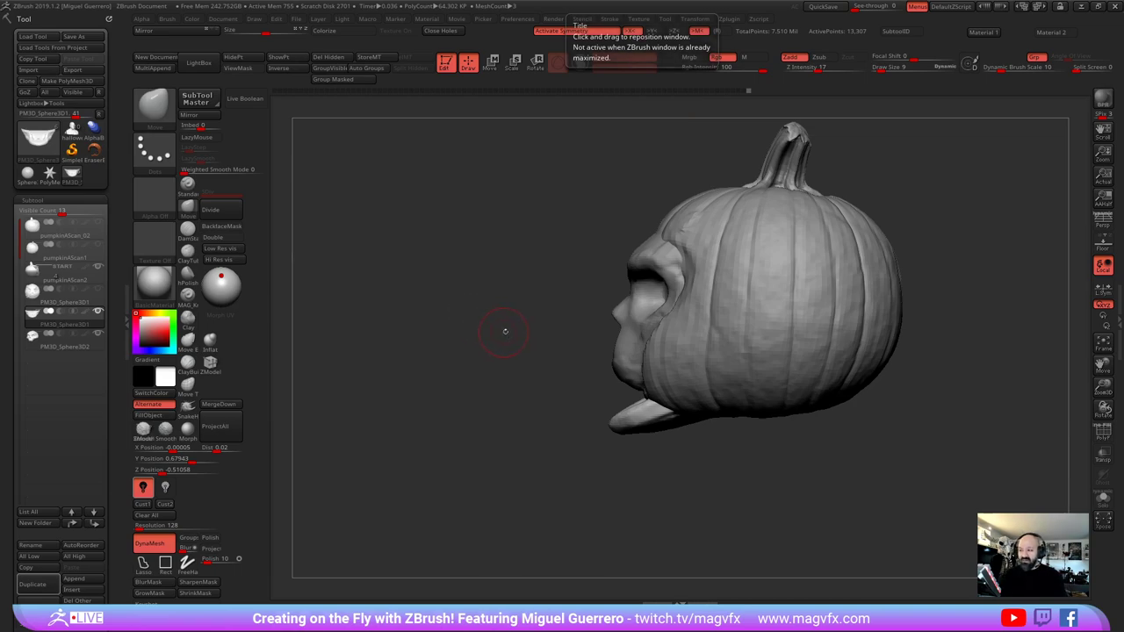
pyautogui.press(']')
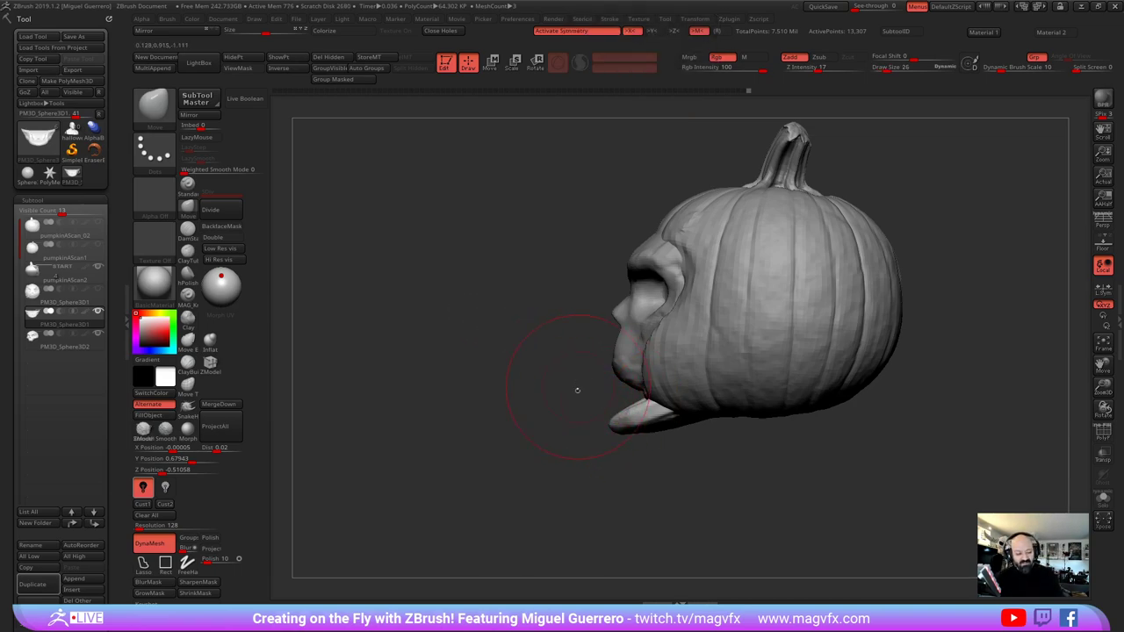
pyautogui.moveTo(617, 420)
pyautogui.mouseDown()
pyautogui.moveTo(586, 401)
pyautogui.moveTo(634, 396)
pyautogui.mouseUp()
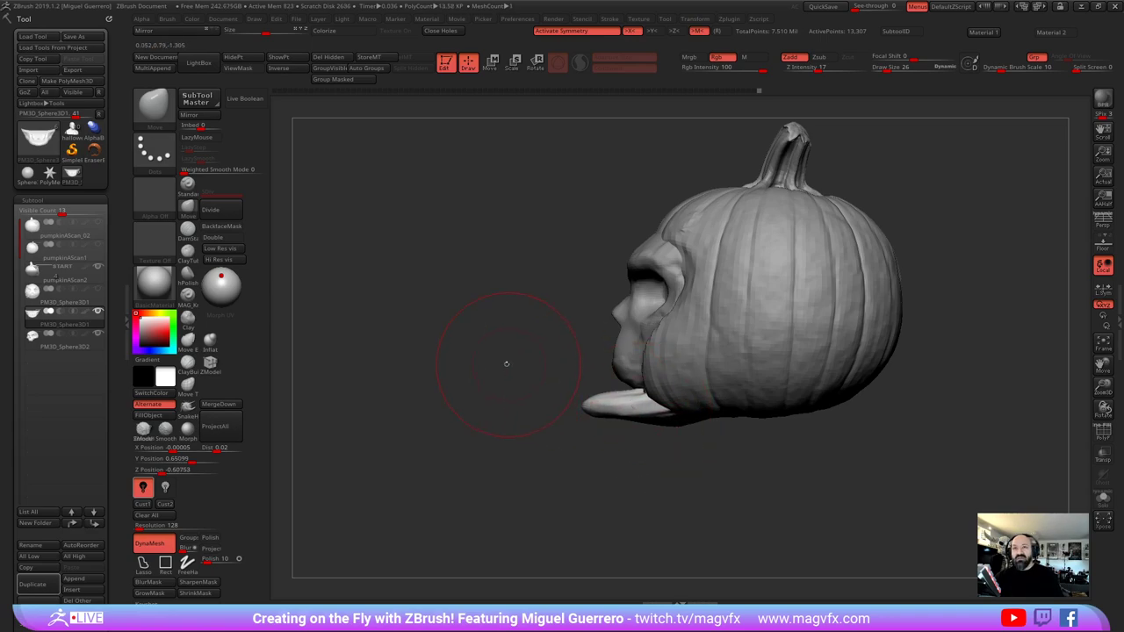
# Isolate the lower jaw in Solo mode and use the Move brush to lengthen its chin, curve it upward and adjust the rear top edge
pyautogui.moveTo(507, 363); pyautogui.dragTo(589, 359)
pyautogui.hotkey('alt', 's')
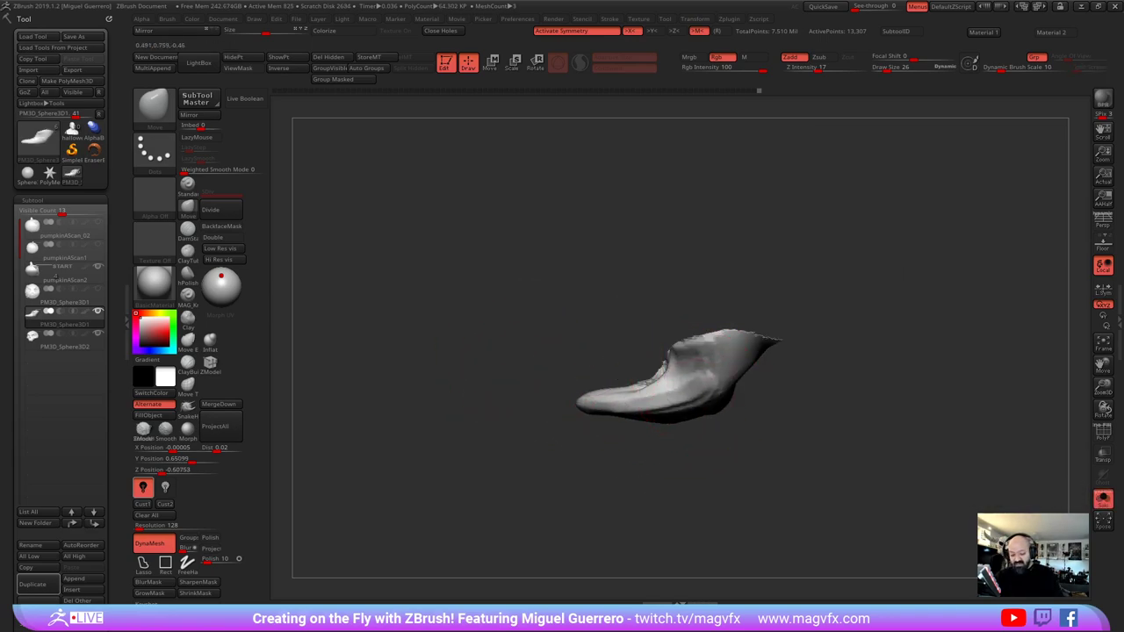
pyautogui.press(']')
pyautogui.press(']')
pyautogui.moveTo(581, 401); pyautogui.dragTo(562, 386)
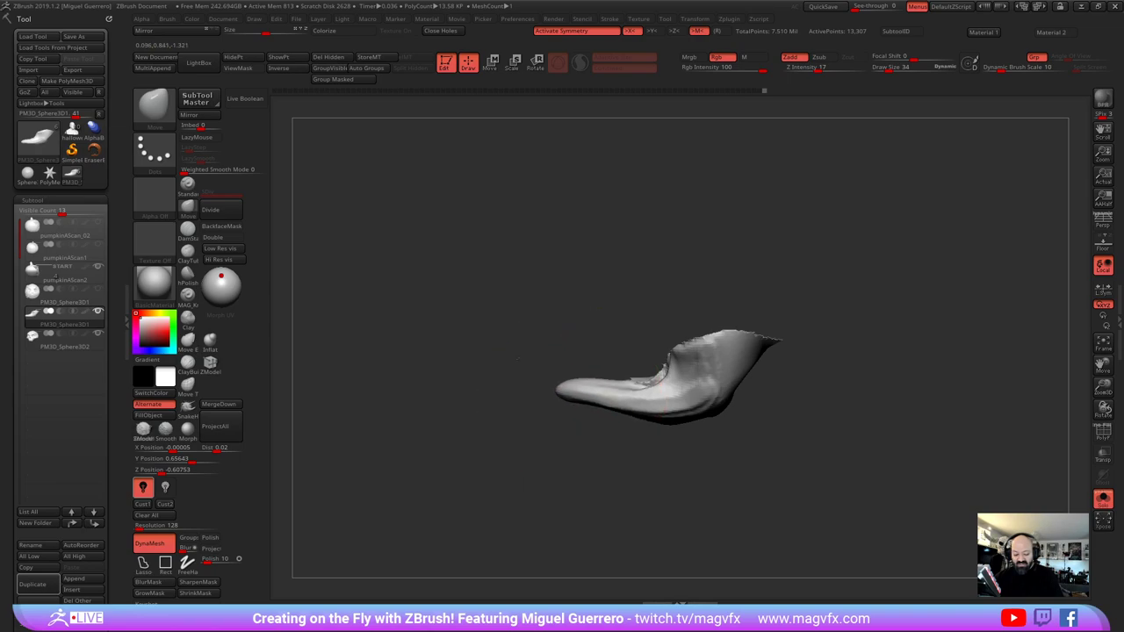
pyautogui.moveTo(540, 379)
pyautogui.mouseDown(button='right')
pyautogui.moveTo(588, 389)
pyautogui.moveTo(536, 382)
pyautogui.mouseUp(button='right')
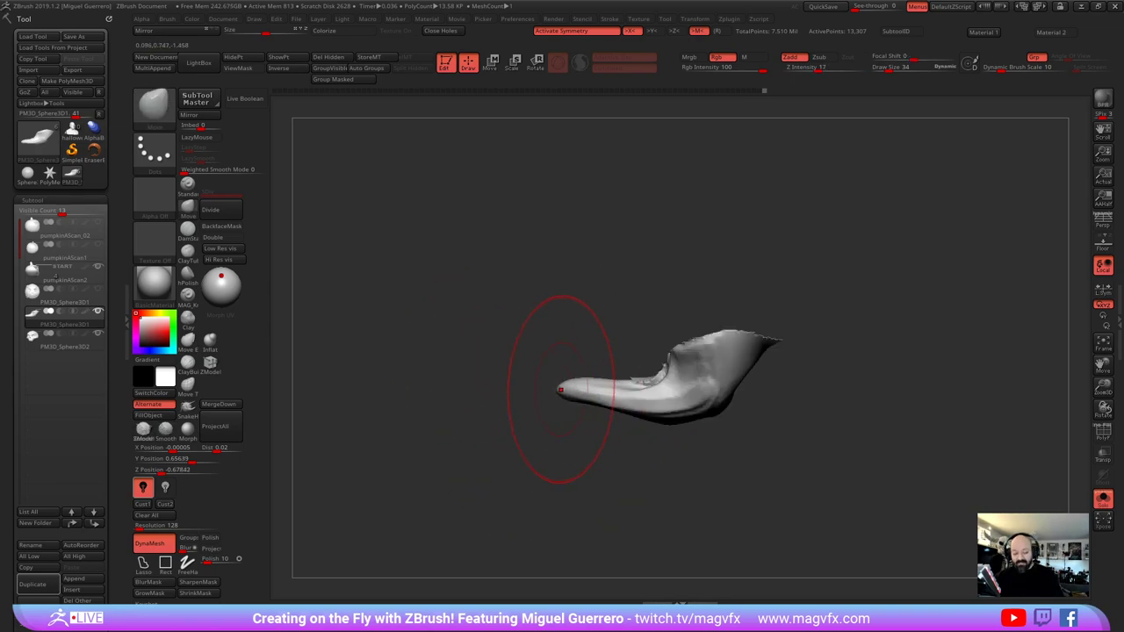
pyautogui.moveTo(560, 389)
pyautogui.mouseDown()
pyautogui.moveTo(558, 376)
pyautogui.moveTo(611, 392)
pyautogui.moveTo(565, 379)
pyautogui.moveTo(568, 361)
pyautogui.moveTo(602, 396)
pyautogui.moveTo(635, 406)
pyautogui.moveTo(647, 398)
pyautogui.mouseUp()
pyautogui.press('[')
pyautogui.press('[')
pyautogui.moveTo(677, 356); pyautogui.dragTo(738, 322)
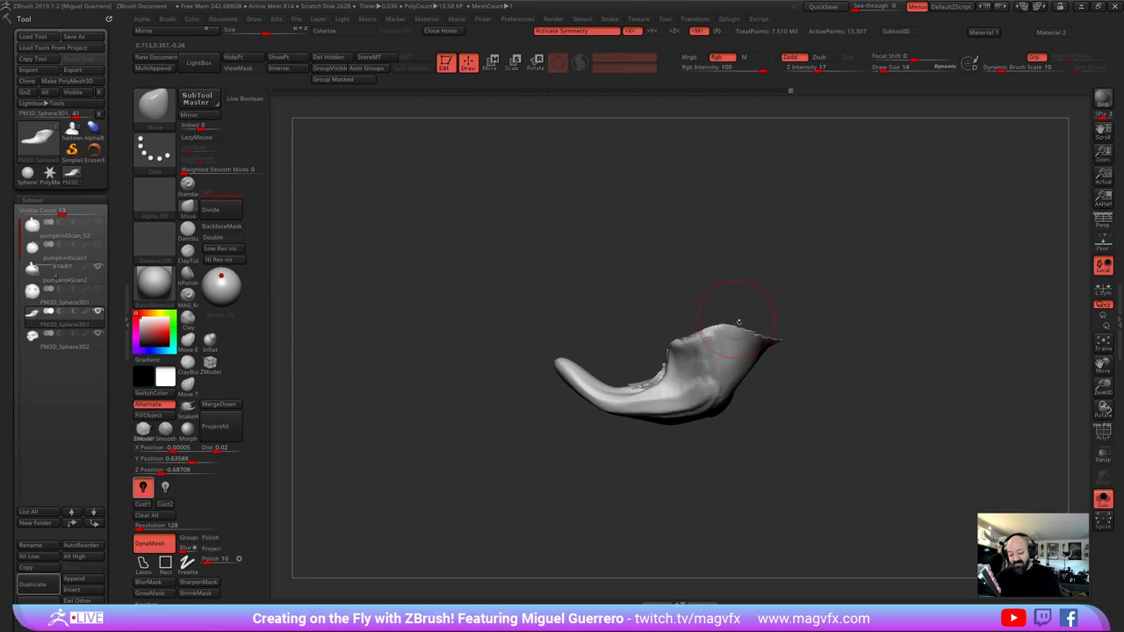
# Show the pumpkin again and reshape the jaw with the Move brush, widening its rear corners from below and refining its chin from above
pyautogui.click(1103, 498)
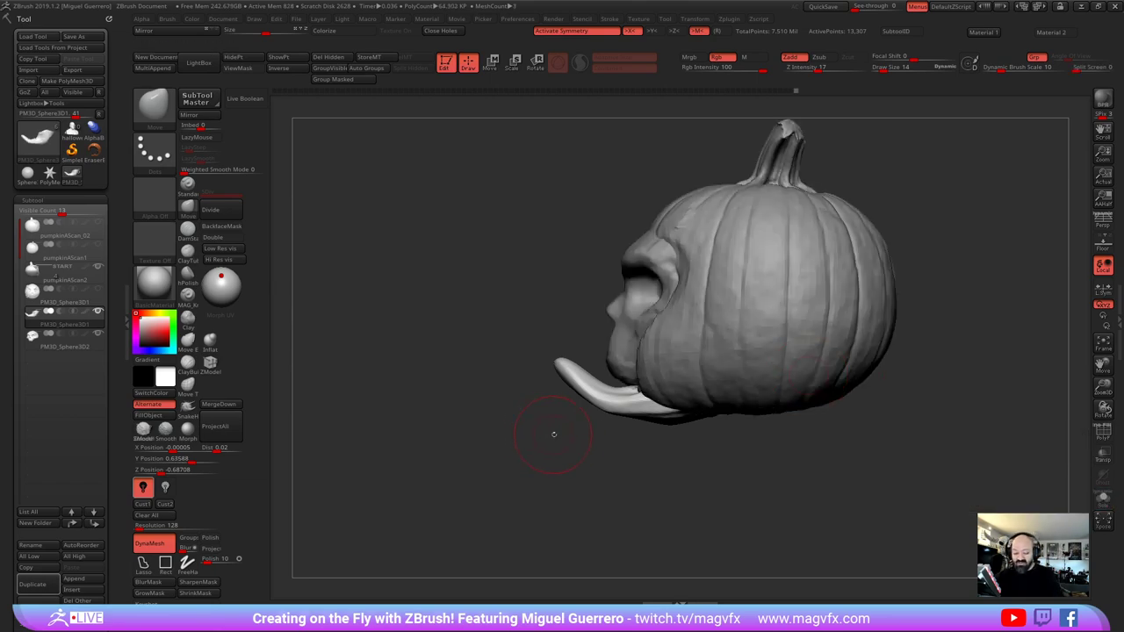
pyautogui.moveTo(538, 439)
pyautogui.mouseDown()
pyautogui.moveTo(459, 451)
pyautogui.moveTo(467, 386)
pyautogui.mouseUp()
pyautogui.press(']')
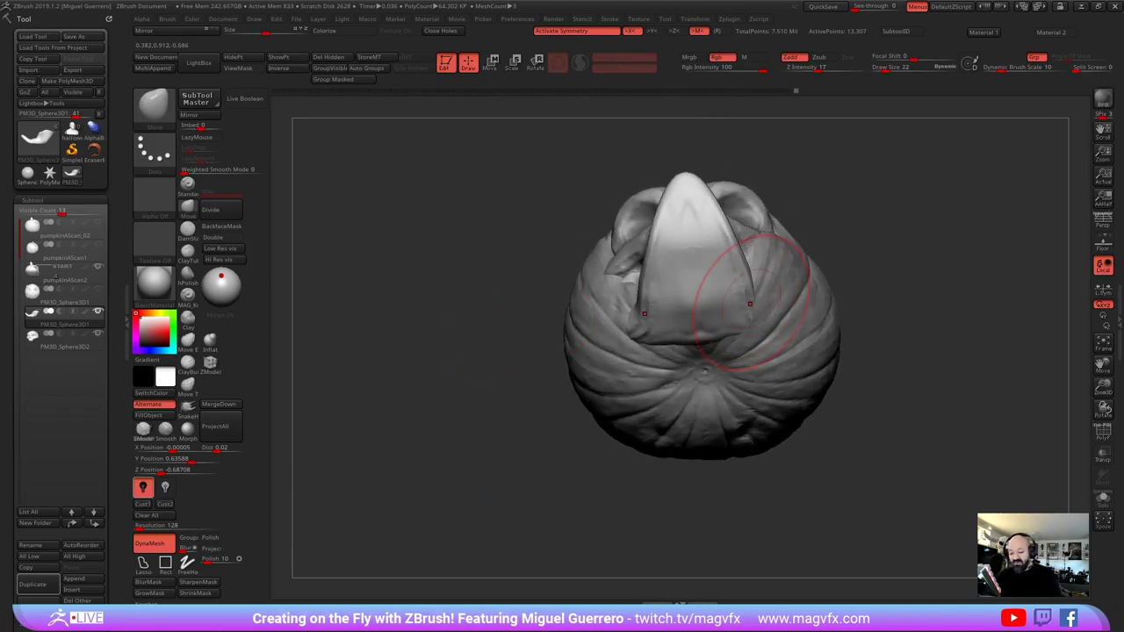
pyautogui.moveTo(758, 301)
pyautogui.mouseDown()
pyautogui.moveTo(798, 290)
pyautogui.moveTo(747, 275)
pyautogui.moveTo(771, 312)
pyautogui.mouseUp()
pyautogui.press('[')
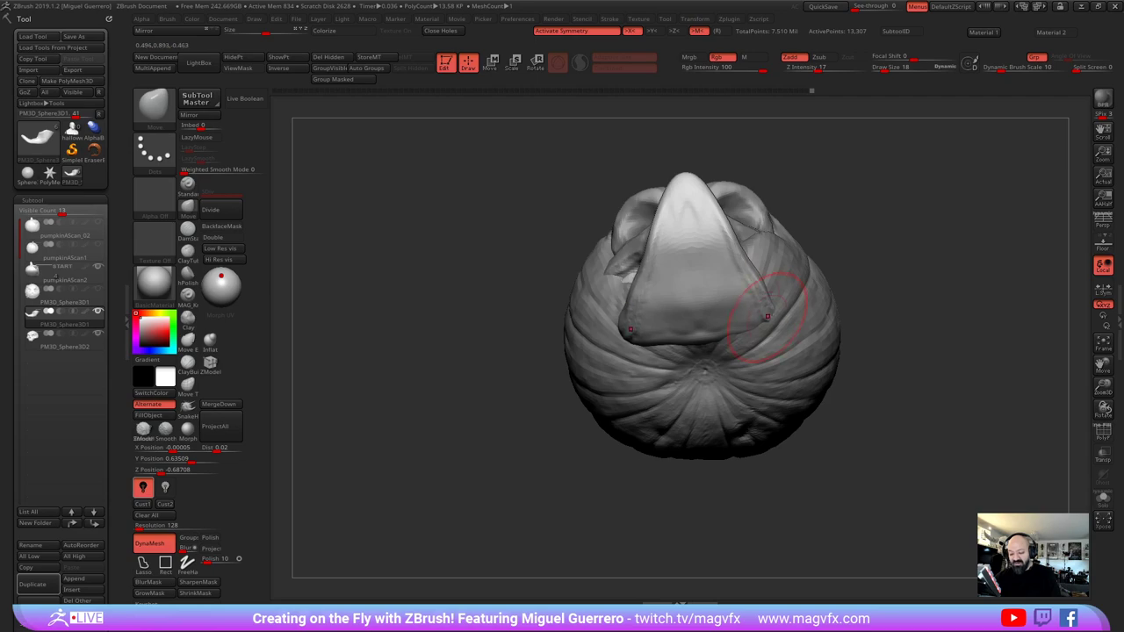
pyautogui.moveTo(472, 252)
pyautogui.mouseDown()
pyautogui.moveTo(468, 378)
pyautogui.moveTo(514, 320)
pyautogui.moveTo(481, 342)
pyautogui.moveTo(492, 439)
pyautogui.mouseUp()
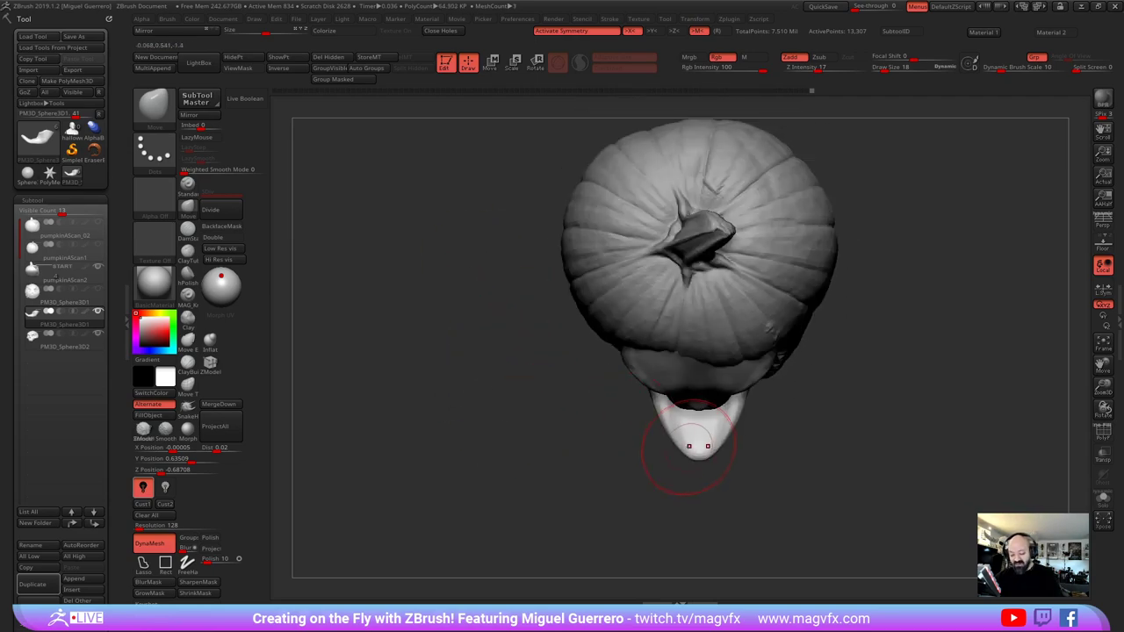
pyautogui.moveTo(675, 444); pyautogui.dragTo(663, 416)
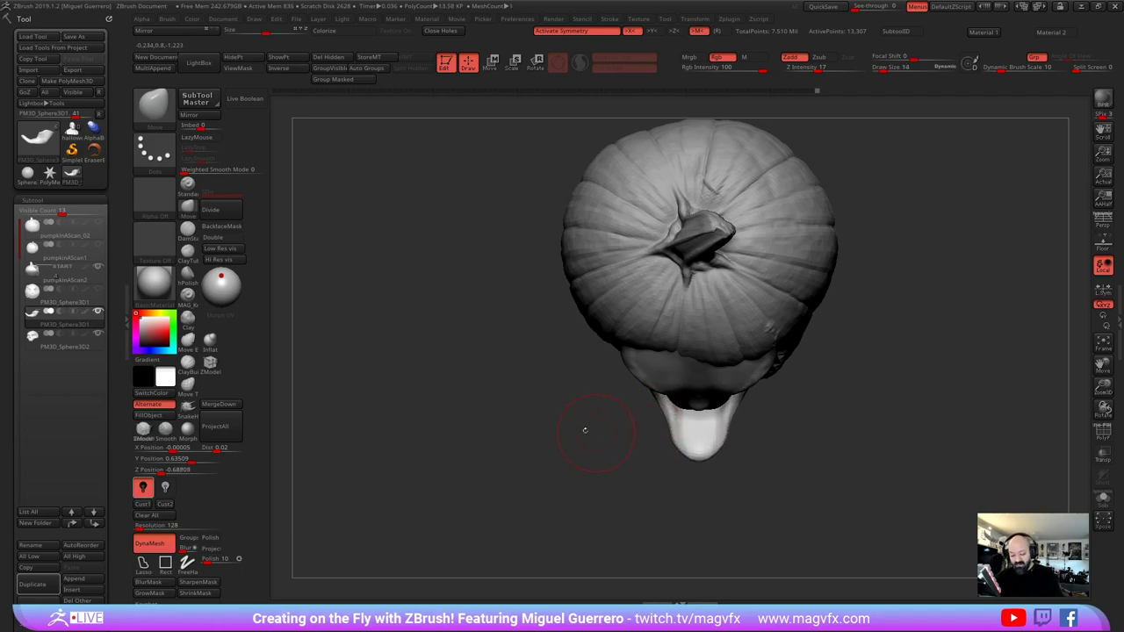
# Select the pumpkinAScan2 subtool and carve back the pumpkin's surface beside the jaw and cheekbones on both sides with the DamStandard brush
pyautogui.moveTo(585, 431)
pyautogui.mouseDown()
pyautogui.moveTo(548, 366)
pyautogui.moveTo(570, 355)
pyautogui.moveTo(493, 353)
pyautogui.moveTo(488, 318)
pyautogui.moveTo(455, 371)
pyautogui.moveTo(546, 355)
pyautogui.moveTo(626, 362)
pyautogui.mouseUp()
pyautogui.keyDown('alt'); pyautogui.click(795, 399); pyautogui.keyUp('alt')
pyautogui.click(187, 233)
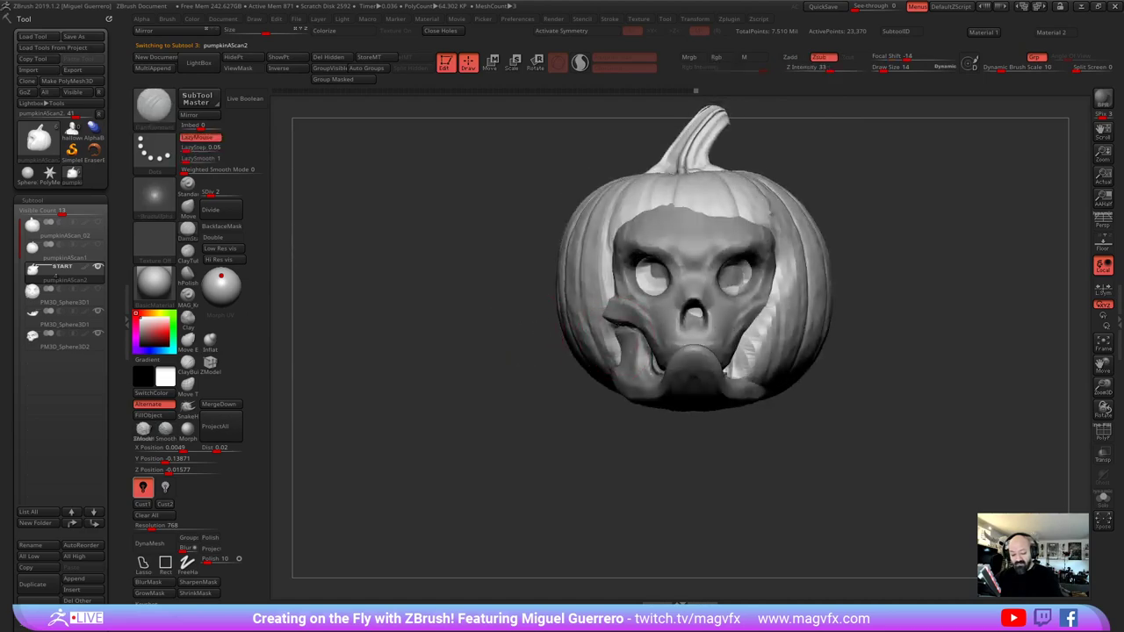
pyautogui.moveTo(606, 321); pyautogui.dragTo(615, 364)
pyautogui.moveTo(758, 339)
pyautogui.mouseDown()
pyautogui.moveTo(731, 376)
pyautogui.moveTo(756, 378)
pyautogui.mouseUp()
pyautogui.moveTo(775, 434); pyautogui.dragTo(720, 413)
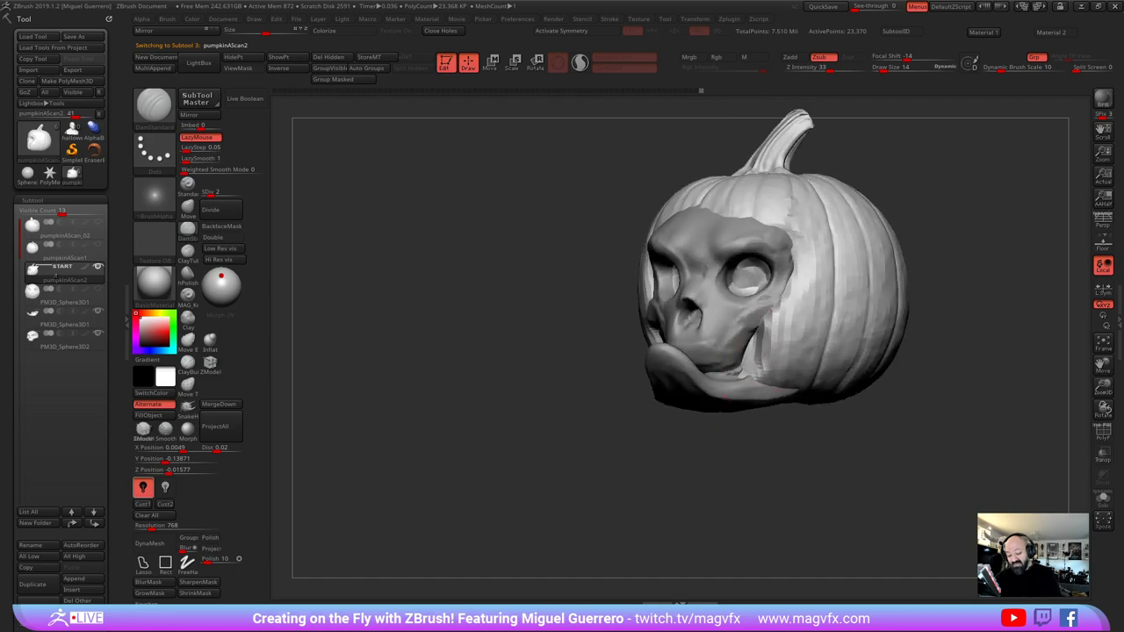
pyautogui.moveTo(783, 315); pyautogui.dragTo(766, 380)
pyautogui.moveTo(505, 378); pyautogui.dragTo(564, 367)
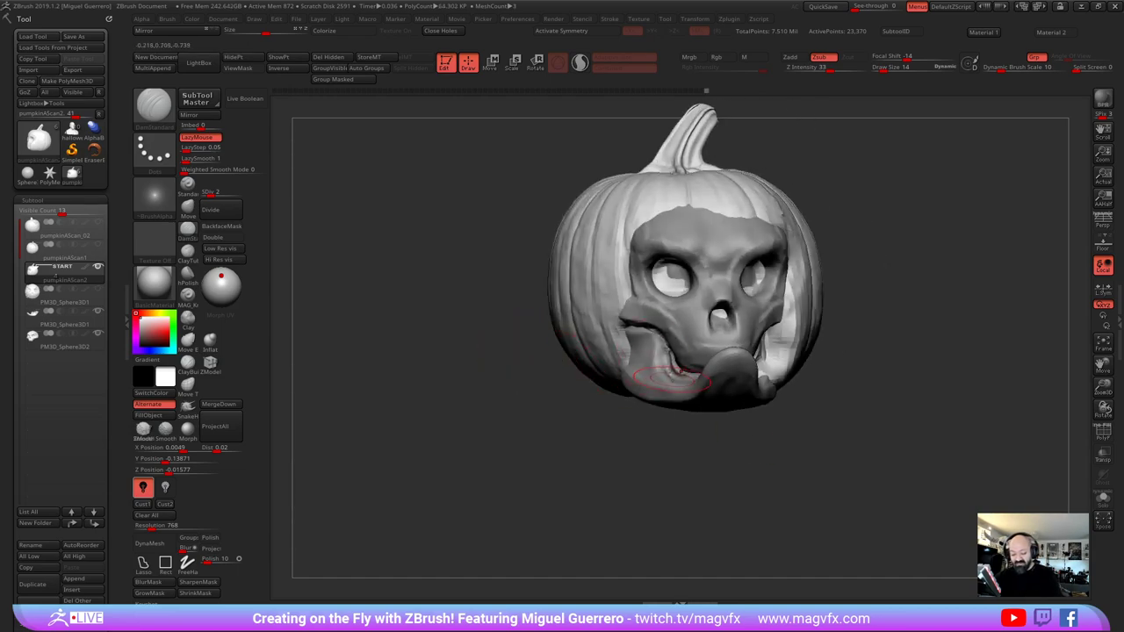
pyautogui.moveTo(746, 430); pyautogui.dragTo(669, 425)
pyautogui.moveTo(734, 377)
pyautogui.mouseDown()
pyautogui.moveTo(764, 279)
pyautogui.moveTo(750, 369)
pyautogui.moveTo(775, 279)
pyautogui.mouseUp()
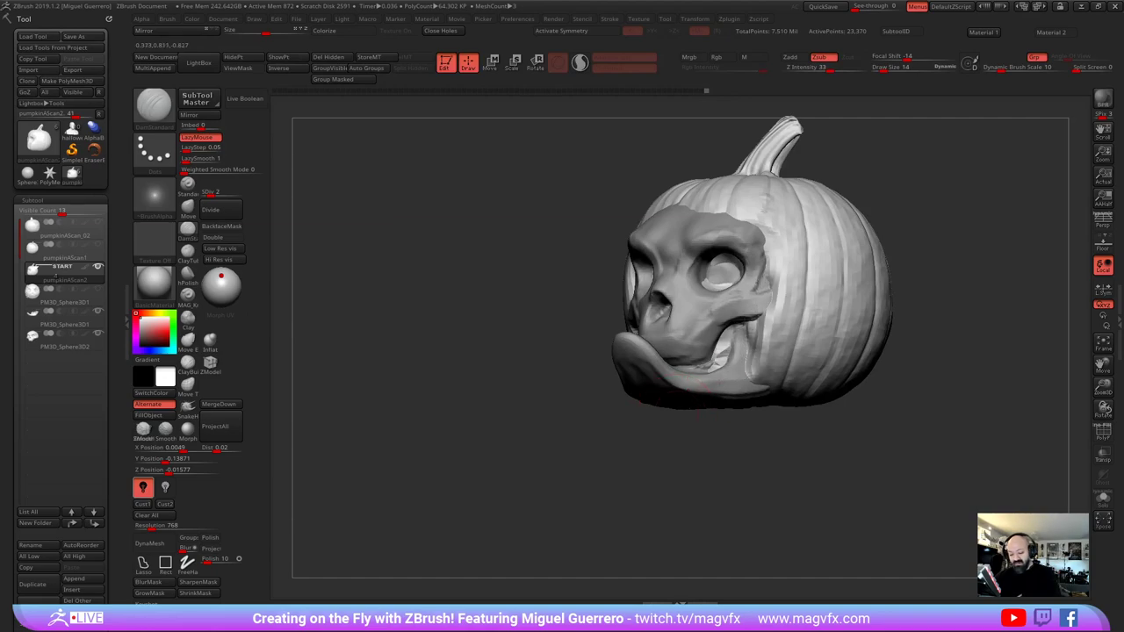
pyautogui.moveTo(752, 409); pyautogui.dragTo(681, 352)
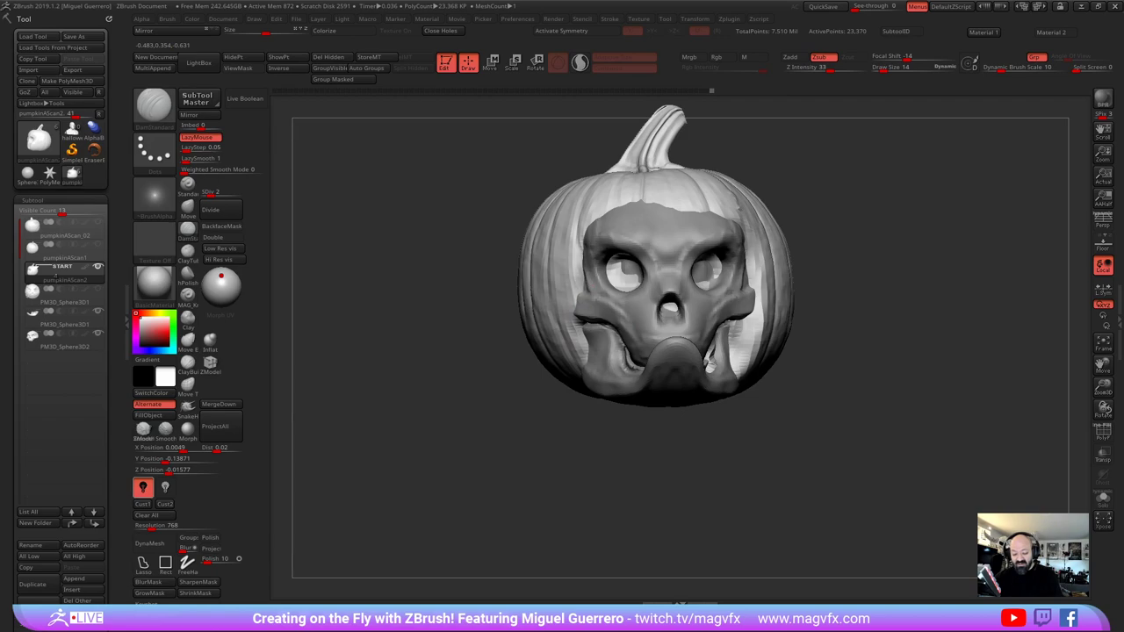
# Carve the pumpkin's edge around the skull's brow, temples and cheekbone with the DamStandard brush
pyautogui.moveTo(581, 297)
pyautogui.mouseDown()
pyautogui.moveTo(575, 247)
pyautogui.moveTo(618, 206)
pyautogui.moveTo(718, 209)
pyautogui.mouseUp()
pyautogui.moveTo(554, 171); pyautogui.dragTo(472, 190)
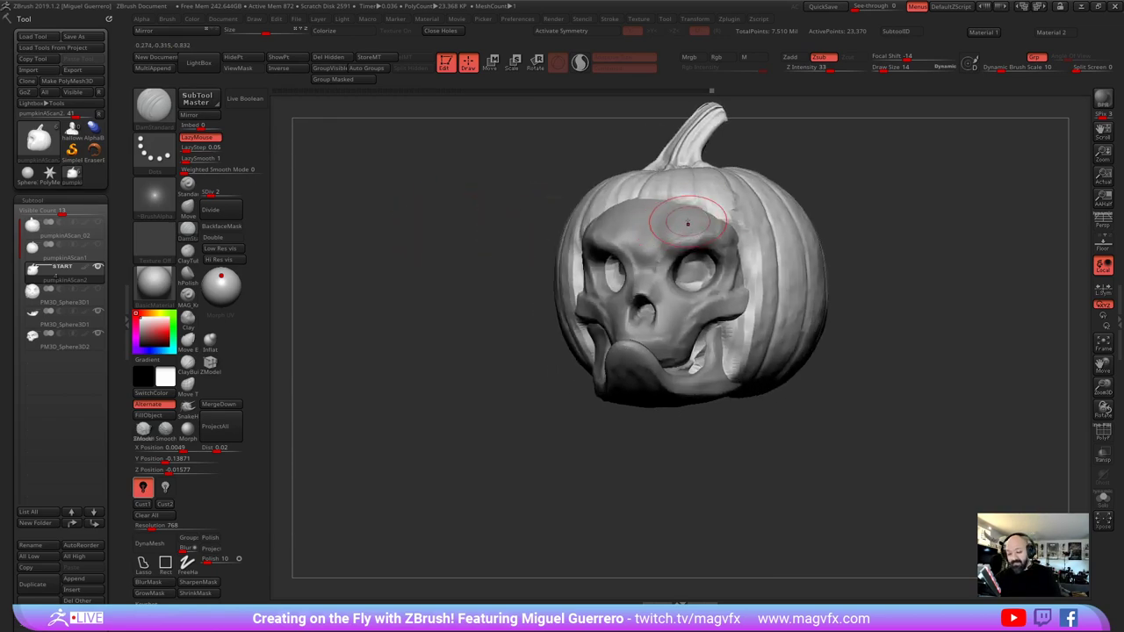
pyautogui.moveTo(439, 231); pyautogui.dragTo(503, 313)
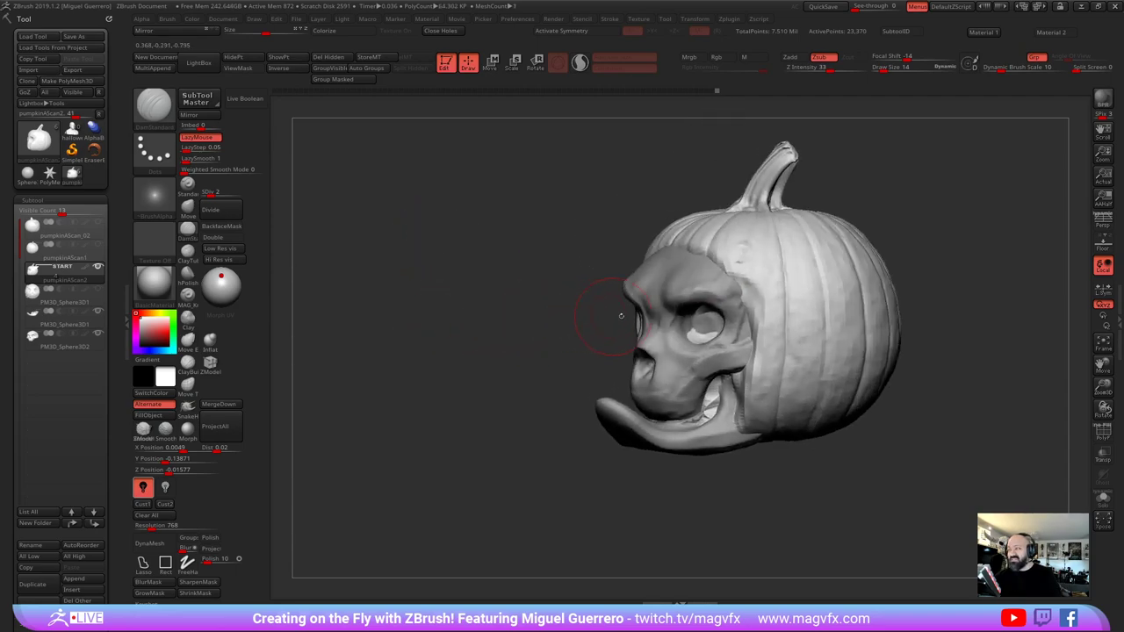
pyautogui.moveTo(695, 274)
pyautogui.mouseDown()
pyautogui.moveTo(715, 285)
pyautogui.moveTo(742, 367)
pyautogui.mouseUp()
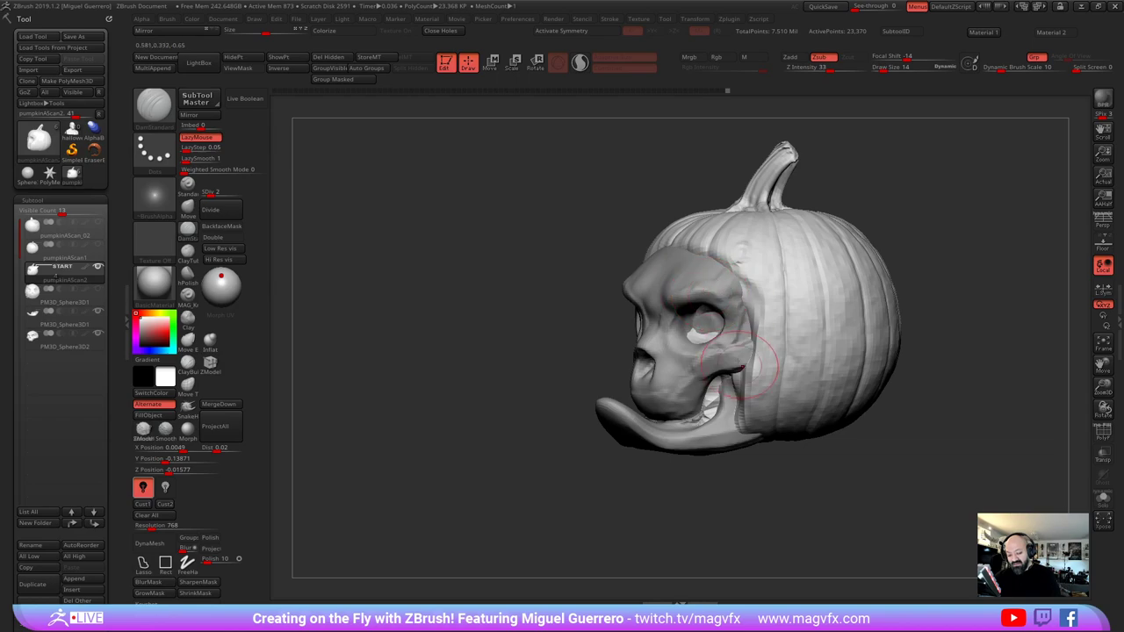
# Switch to the Move brush and adjust the pumpkin's edge behind the cheekbone and jaw hinge from both side views at draw size 14
pyautogui.keyDown('shift'); pyautogui.moveTo(501, 339); pyautogui.dragTo(452, 386); pyautogui.keyUp('shift')
pyautogui.keyDown('alt'); pyautogui.click(704, 380); pyautogui.keyUp('alt')
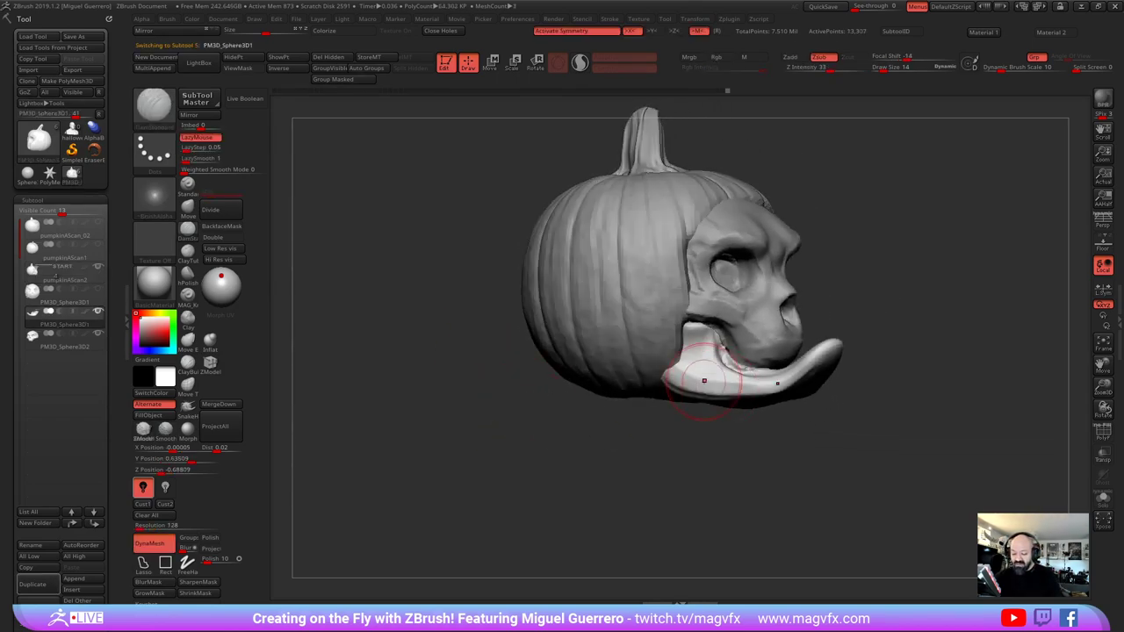
pyautogui.moveTo(501, 414)
pyautogui.mouseDown()
pyautogui.moveTo(478, 419)
pyautogui.moveTo(477, 401)
pyautogui.moveTo(434, 385)
pyautogui.mouseUp()
pyautogui.click(186, 209)
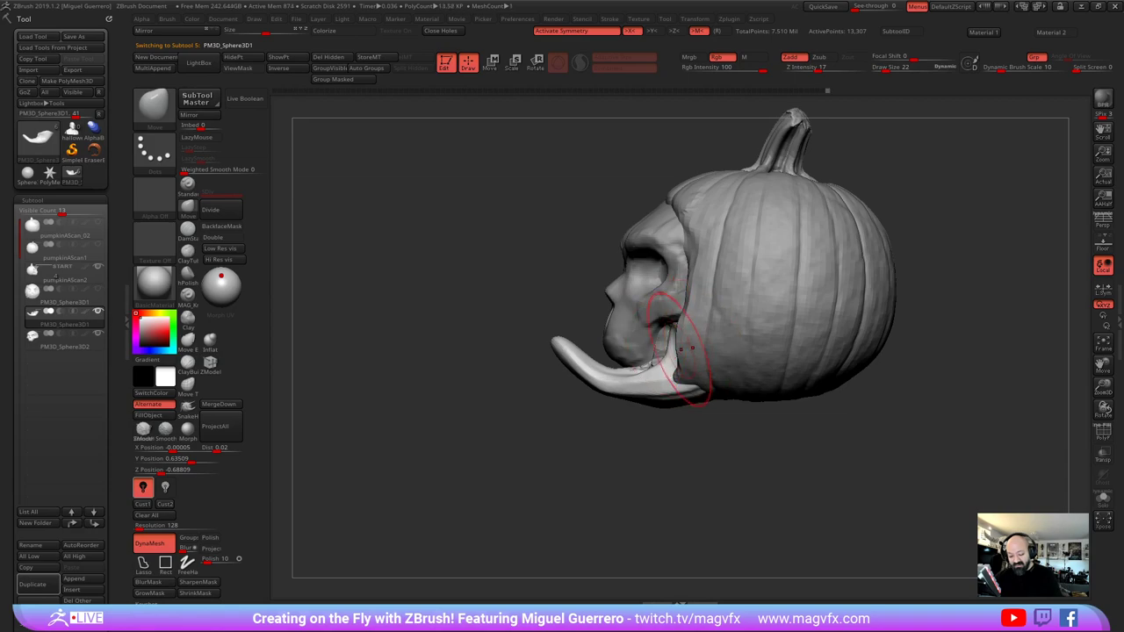
pyautogui.keyDown('alt'); pyautogui.click(677, 335); pyautogui.keyUp('alt')
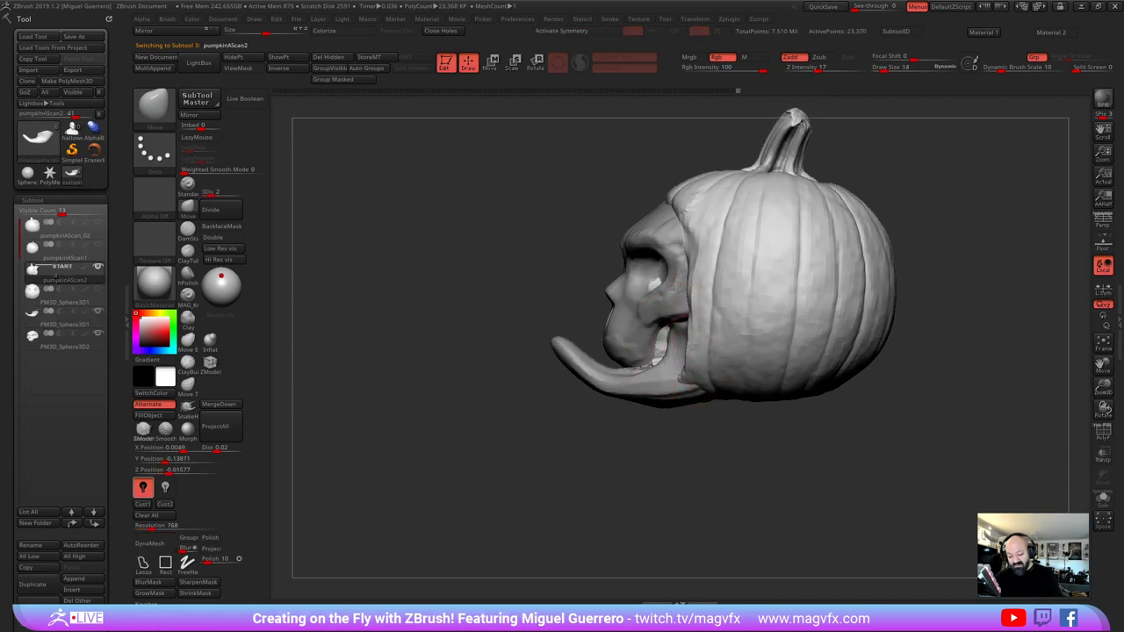
pyautogui.moveTo(439, 343); pyautogui.dragTo(620, 326)
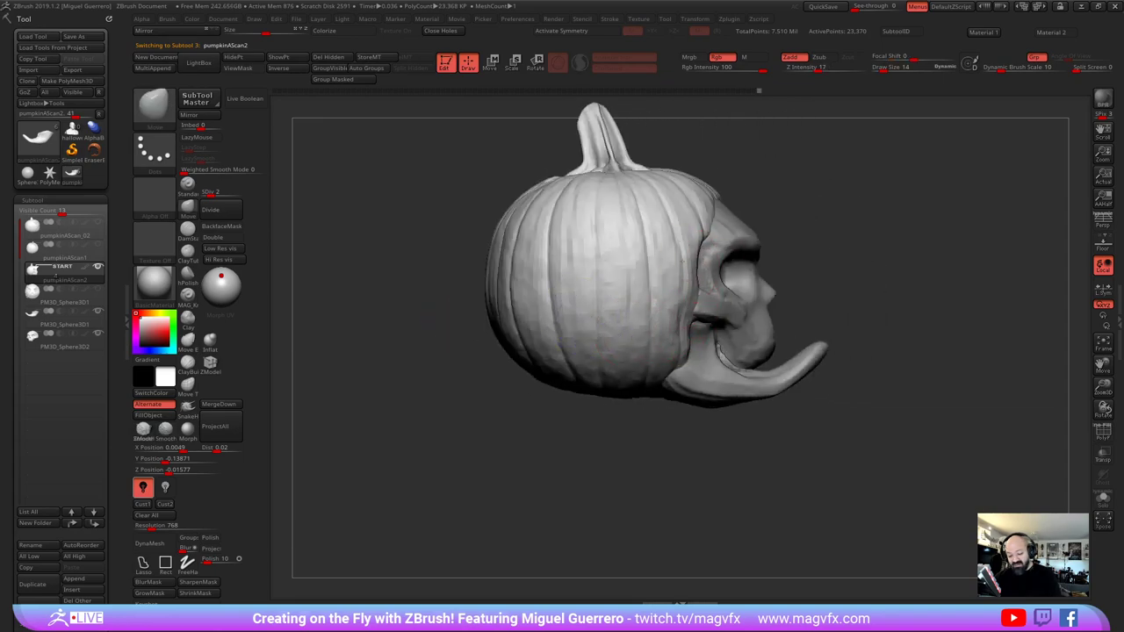
pyautogui.moveTo(878, 303); pyautogui.dragTo(707, 303)
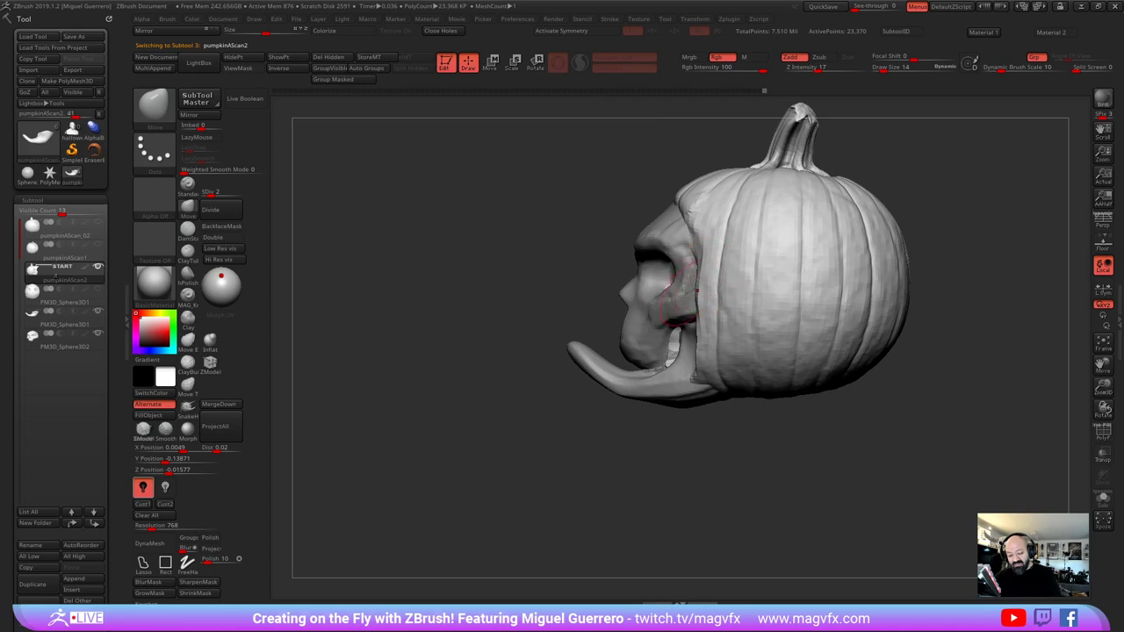
# Select the lower jaw and reshape its underside, rear corner and chin profile with the Move brush
pyautogui.keyDown('alt'); pyautogui.click(671, 392); pyautogui.keyUp('alt')
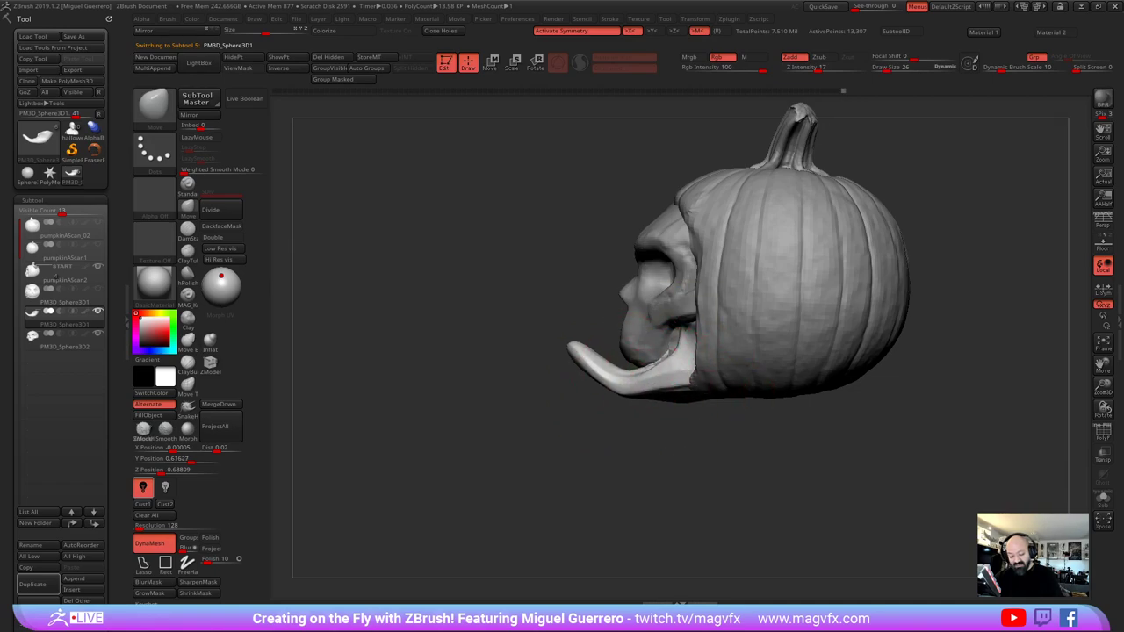
pyautogui.moveTo(623, 391); pyautogui.dragTo(622, 371)
pyautogui.moveTo(621, 404); pyautogui.dragTo(607, 373, button='right')
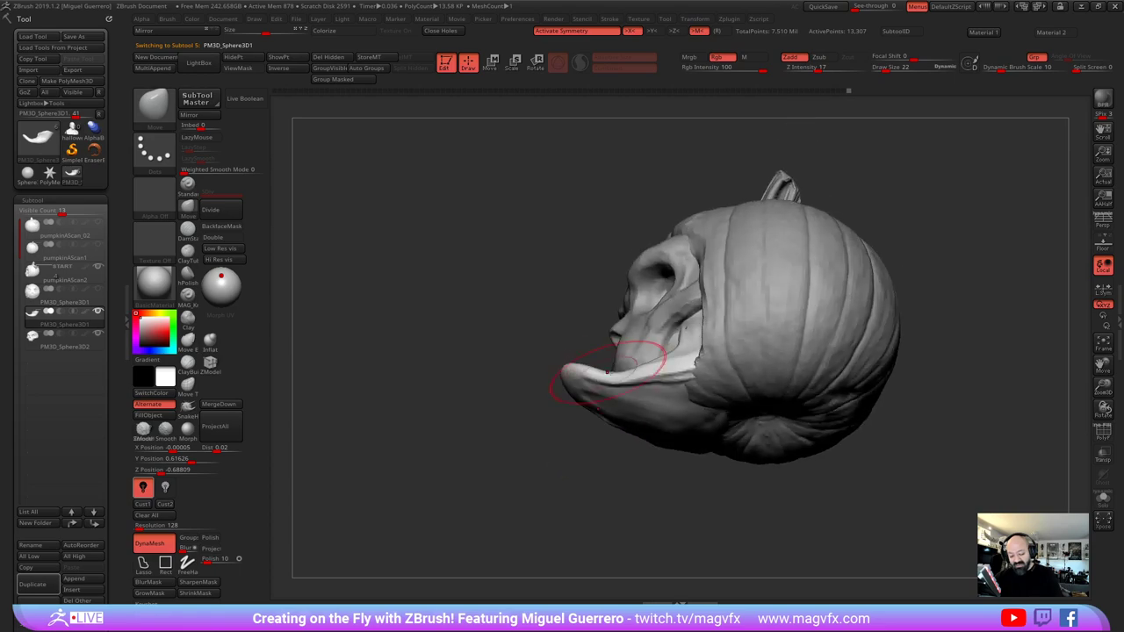
pyautogui.moveTo(524, 346)
pyautogui.keyDown('shift'); pyautogui.mouseDown()
pyautogui.moveTo(590, 377)
pyautogui.moveTo(623, 367)
pyautogui.mouseUp(); pyautogui.keyUp('shift')
pyautogui.keyDown('alt'); pyautogui.moveTo(527, 326); pyautogui.dragTo(508, 355); pyautogui.keyUp('alt')
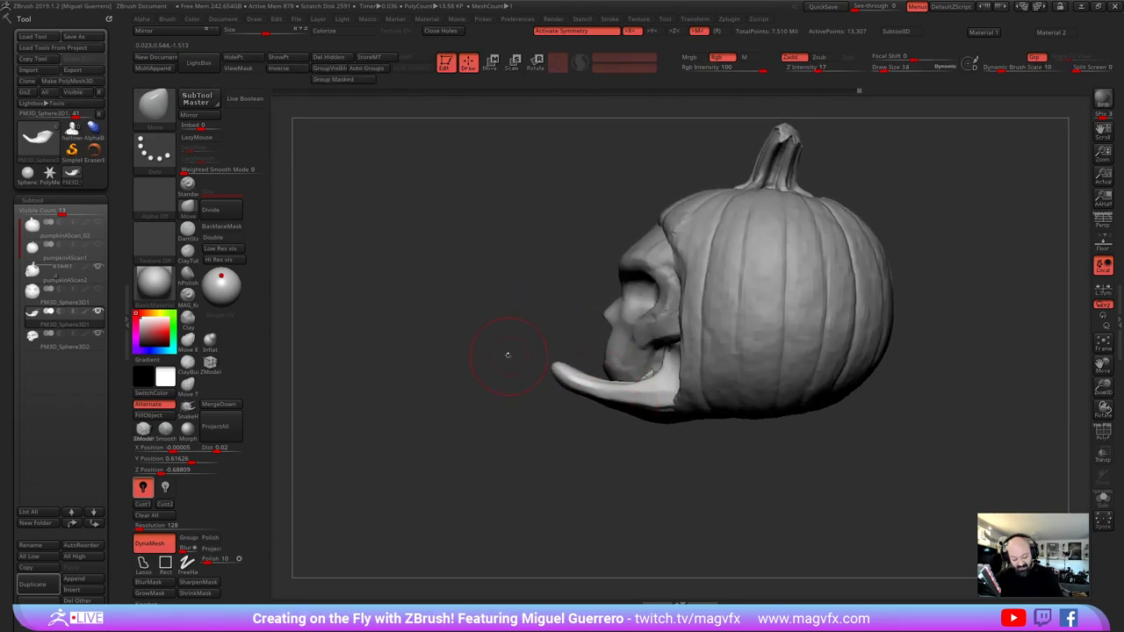
# Switch the model to the reddish-brown clay material and view the jaw from the front and below
pyautogui.press('1')
pyautogui.keyDown('alt'); pyautogui.moveTo(435, 556); pyautogui.dragTo(446, 585); pyautogui.keyUp('alt')
pyautogui.press('2')
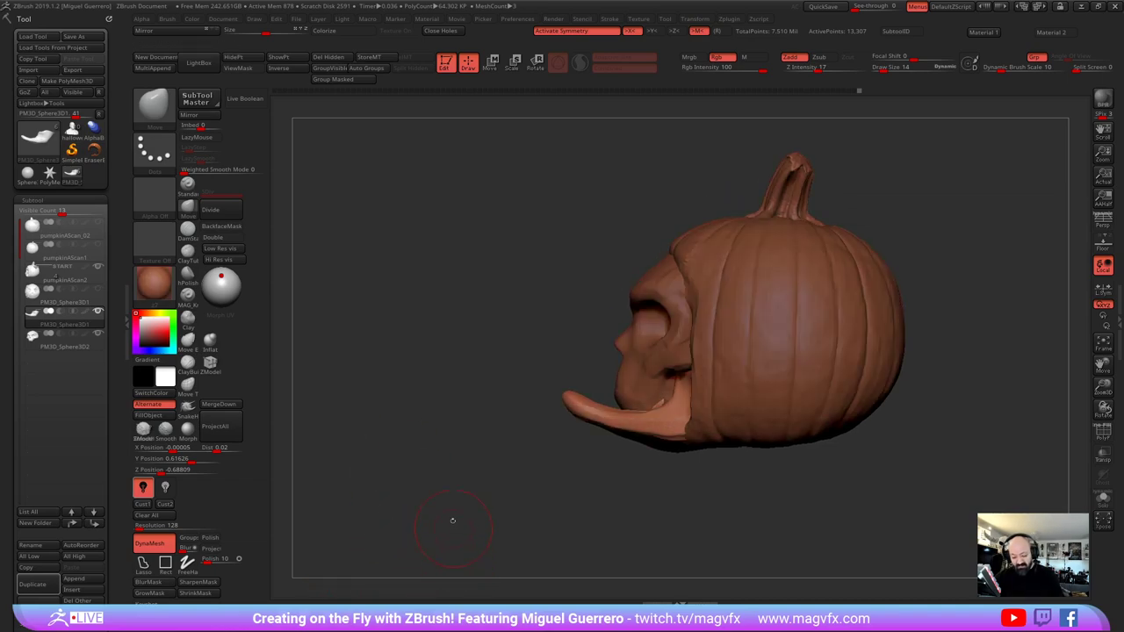
pyautogui.moveTo(452, 520)
pyautogui.mouseDown()
pyautogui.moveTo(532, 420)
pyautogui.moveTo(554, 442)
pyautogui.mouseUp()
pyautogui.moveTo(469, 427); pyautogui.dragTo(606, 427)
pyautogui.keyDown('alt'); pyautogui.moveTo(351, 419); pyautogui.dragTo(518, 386); pyautogui.keyUp('alt')
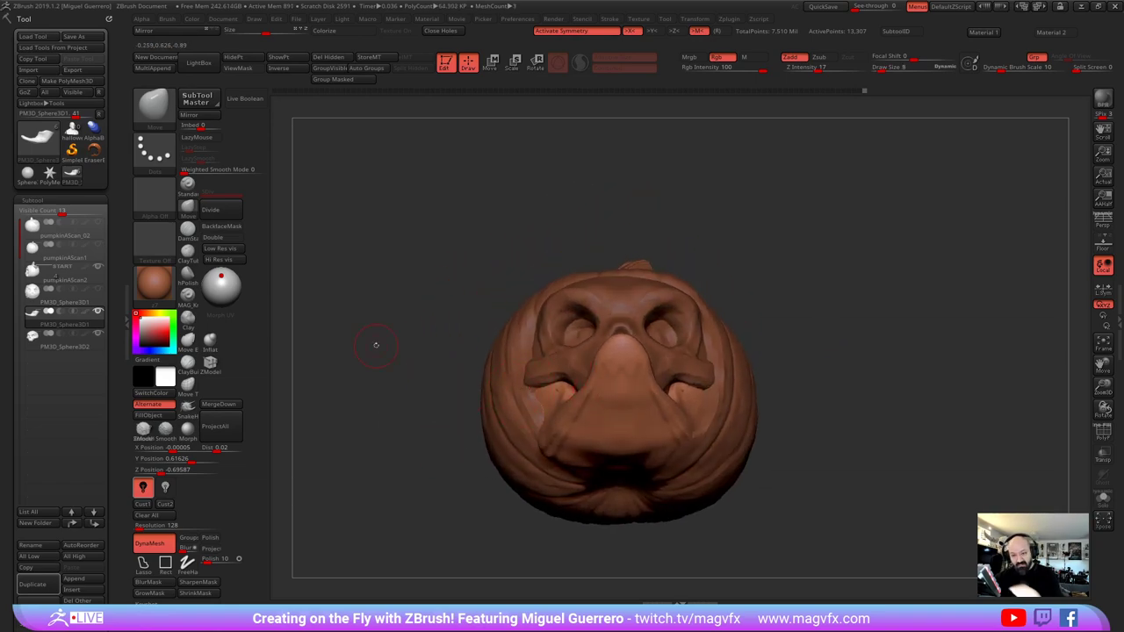
# Carve creases along the underside and lower edge of the jaw with the DamStandard brush at draw size 8
pyautogui.press('b')
pyautogui.press('d')
pyautogui.press('s')
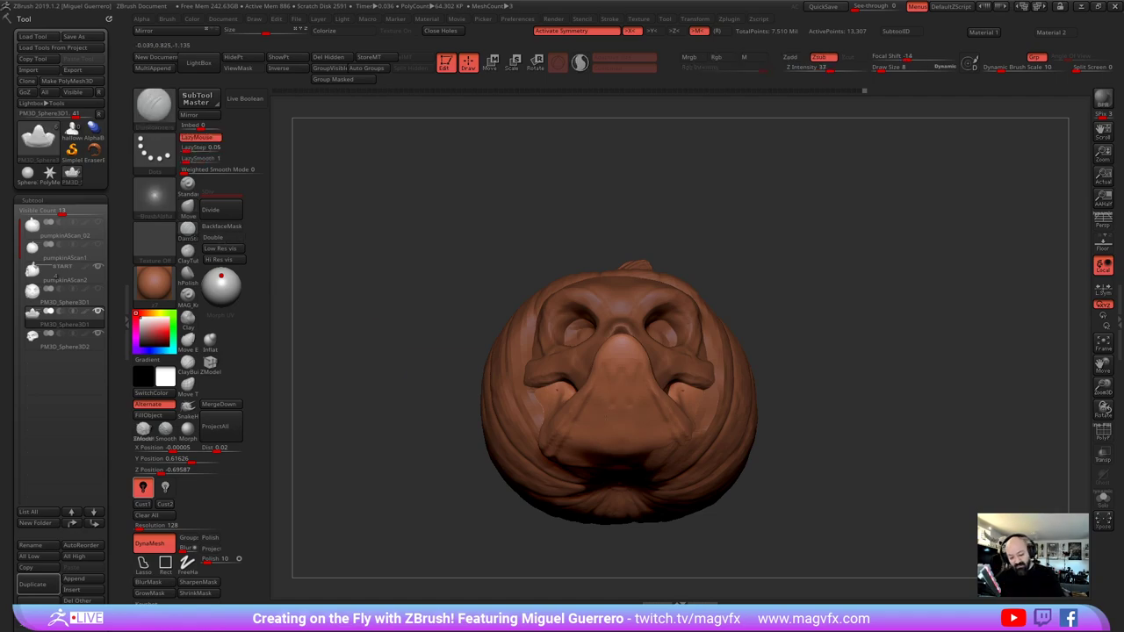
pyautogui.moveTo(606, 404); pyautogui.dragTo(581, 469)
pyautogui.moveTo(614, 387); pyautogui.dragTo(586, 473)
pyautogui.moveTo(594, 453); pyautogui.dragTo(609, 463)
pyautogui.moveTo(615, 402); pyautogui.dragTo(622, 385)
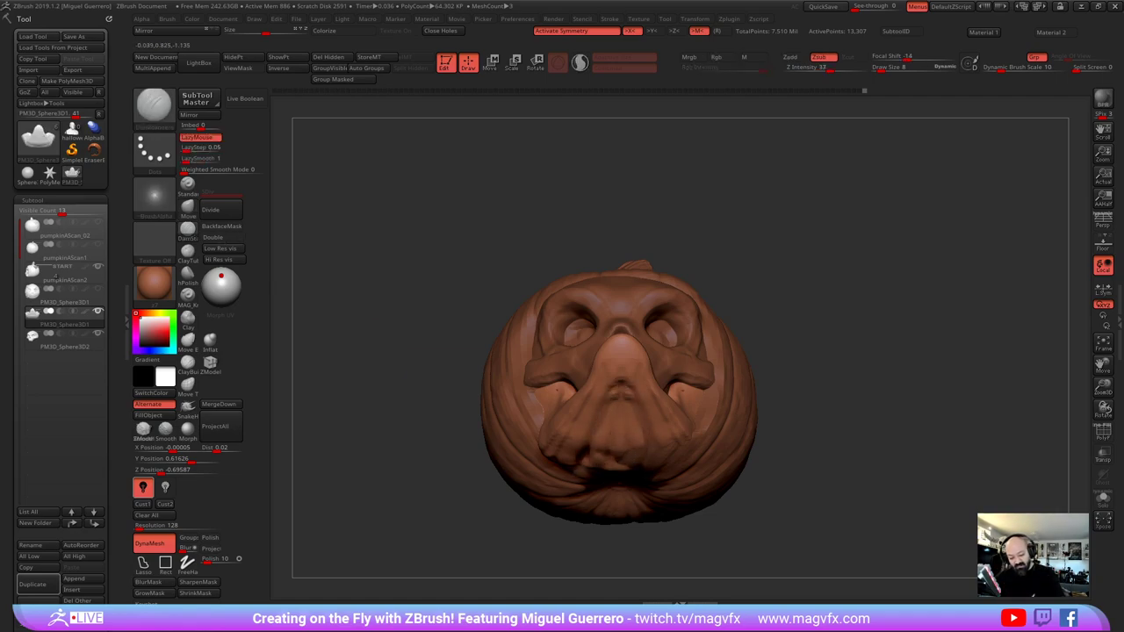
pyautogui.moveTo(457, 307)
pyautogui.mouseDown()
pyautogui.moveTo(434, 387)
pyautogui.moveTo(498, 382)
pyautogui.mouseUp()
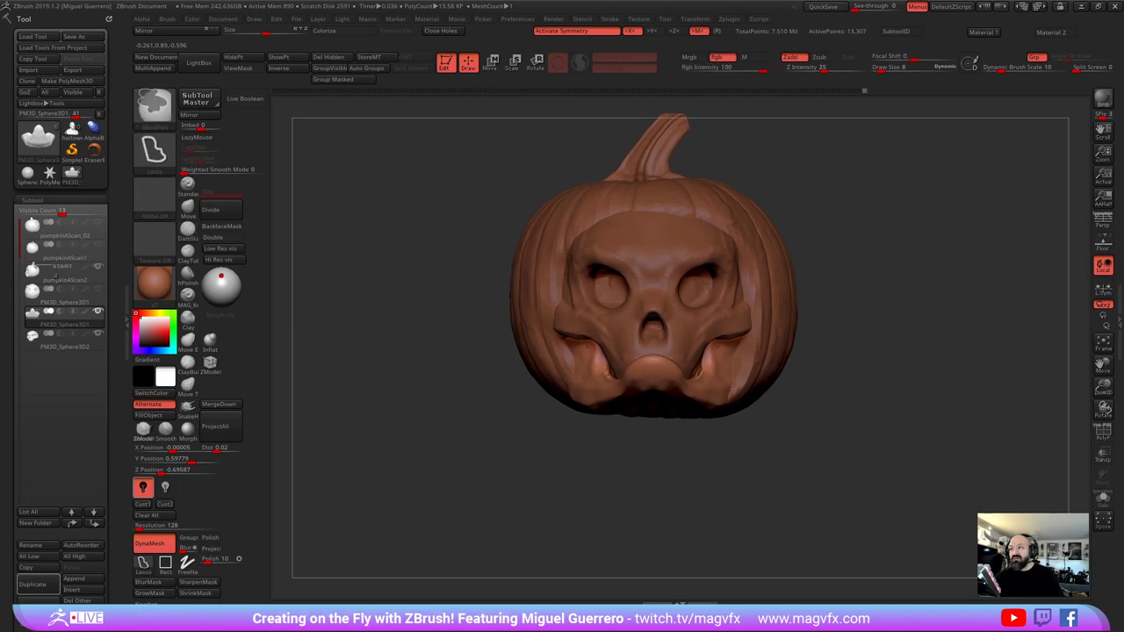
pyautogui.keyDown('ctrl'); pyautogui.moveTo(495, 382); pyautogui.dragTo(489, 357, button='right'); pyautogui.keyUp('ctrl')
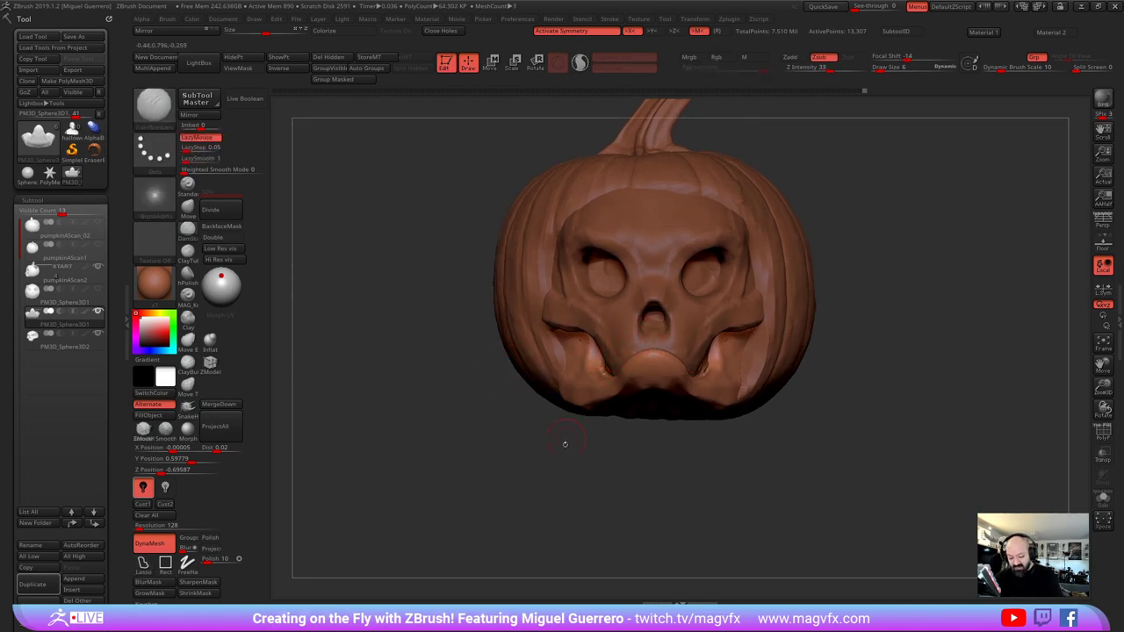
# Remesh the lower jaw with DynaMesh at resolution 312
pyautogui.moveTo(565, 445)
pyautogui.mouseDown()
pyautogui.moveTo(517, 437)
pyautogui.moveTo(546, 427)
pyautogui.mouseUp()
pyautogui.keyDown('ctrl'); pyautogui.click(622, 395); pyautogui.keyUp('ctrl')
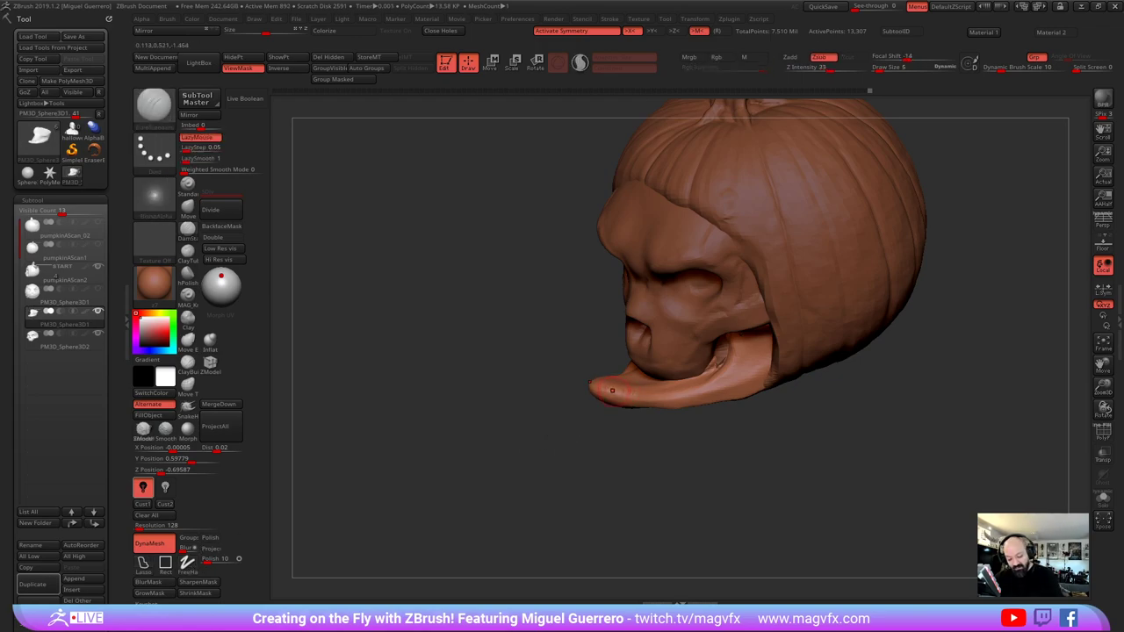
pyautogui.moveTo(497, 396); pyautogui.dragTo(519, 447)
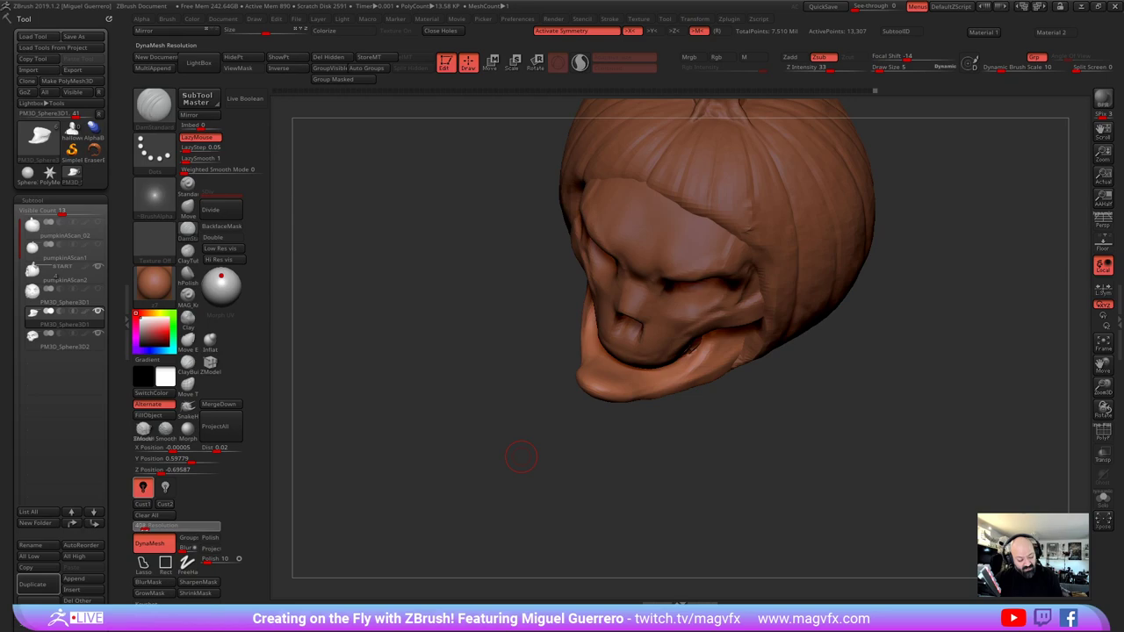
pyautogui.keyDown('ctrl'); pyautogui.moveTo(402, 430); pyautogui.dragTo(442, 479); pyautogui.keyUp('ctrl')
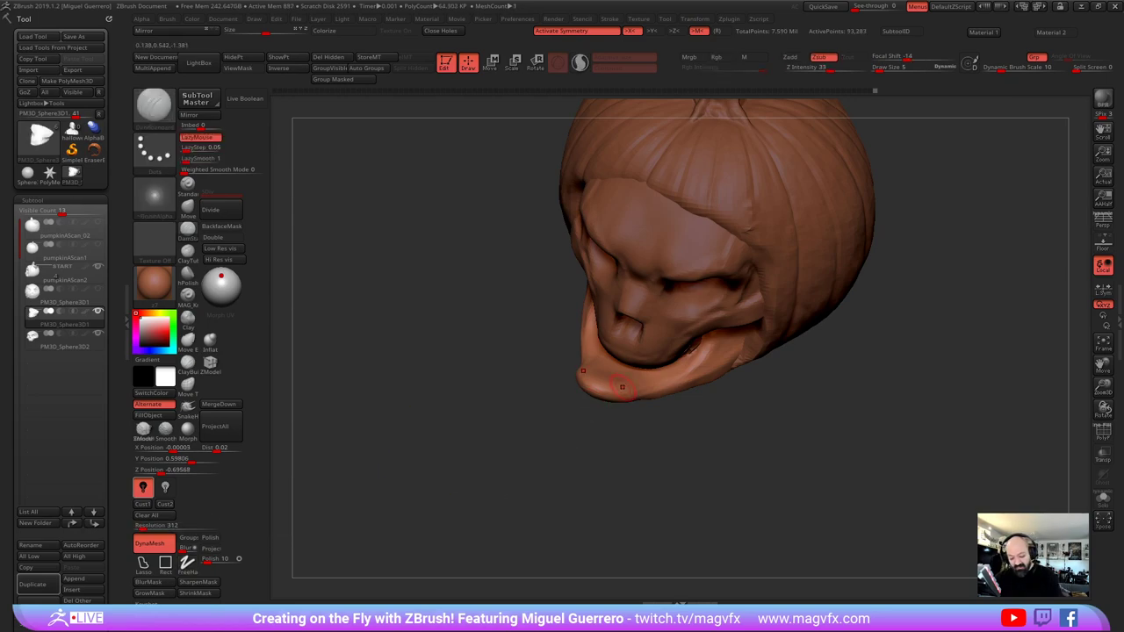
# Mask two symmetrical spots on the jaw's front edge, invert the mask, and pull the spots upward into fangs with the Move brush
pyautogui.keyDown('ctrl'); pyautogui.moveTo(621, 389); pyautogui.dragTo(617, 387); pyautogui.keyUp('ctrl')
pyautogui.moveTo(477, 377)
pyautogui.mouseDown()
pyautogui.moveTo(505, 382)
pyautogui.moveTo(389, 336)
pyautogui.mouseUp()
pyautogui.keyDown('ctrl'); pyautogui.click(472, 409); pyautogui.keyUp('ctrl')
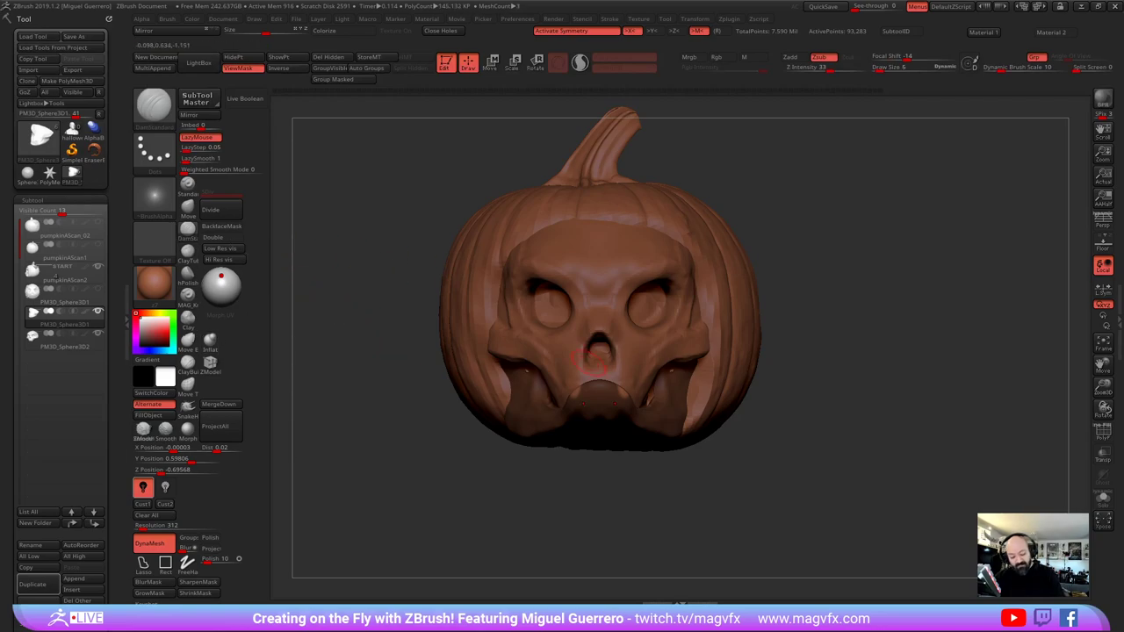
pyautogui.click(187, 205)
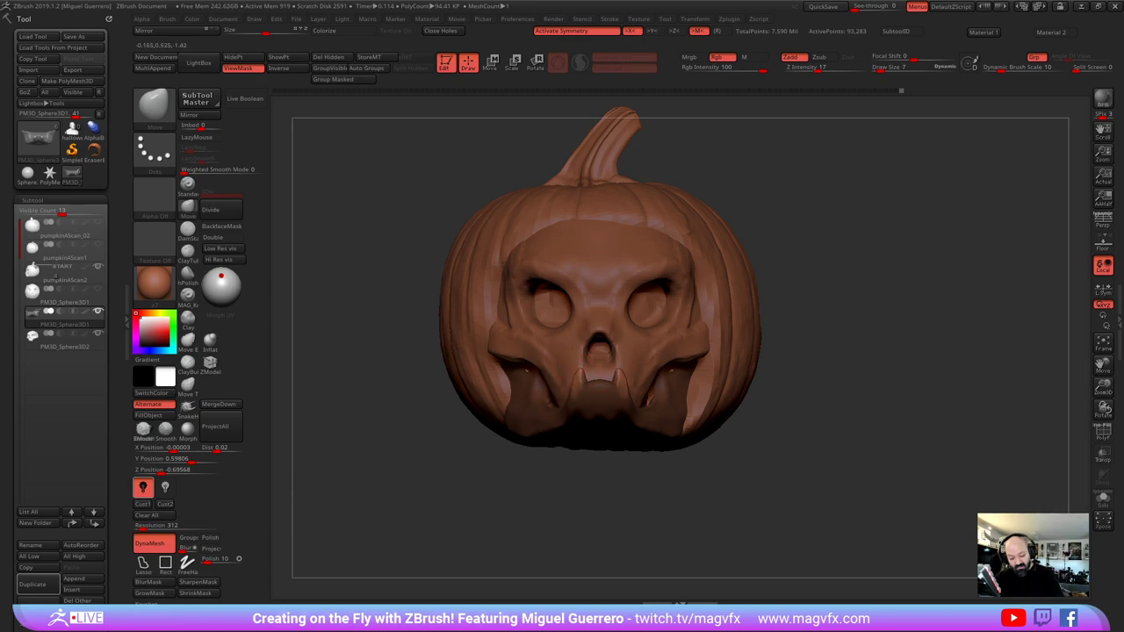
pyautogui.moveTo(555, 482); pyautogui.dragTo(474, 407)
pyautogui.moveTo(501, 355); pyautogui.dragTo(508, 362)
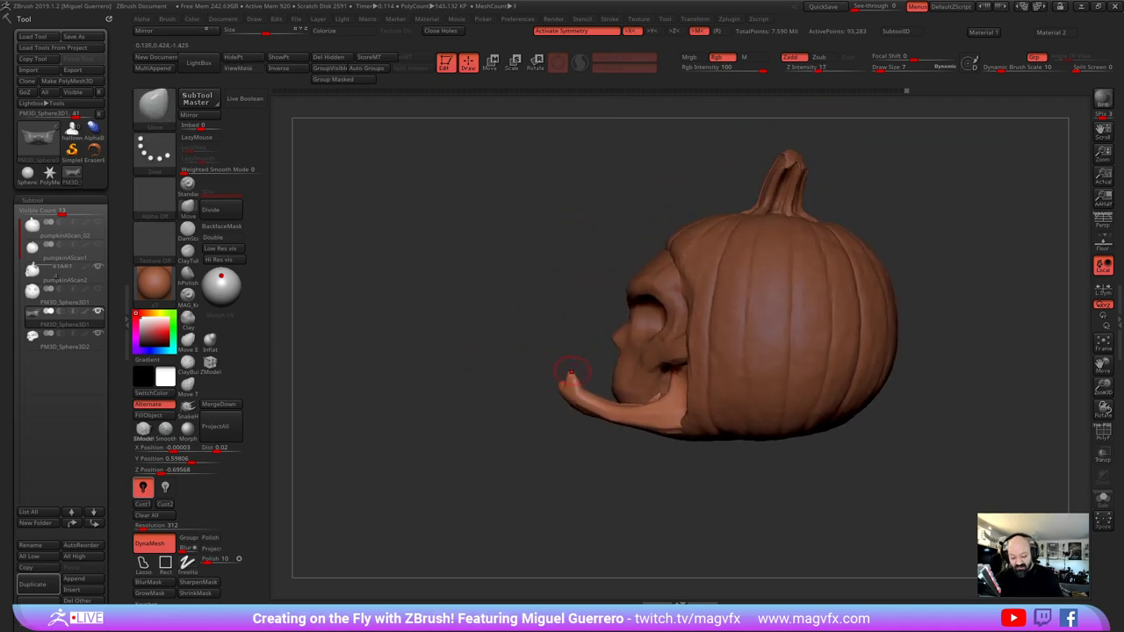
# Hide the mask display, refine the fang tips with the Move brush at draw size 7, and clear the mask
pyautogui.hotkey('ctrl', 'h')
pyautogui.hotkey('ctrl', 'z')
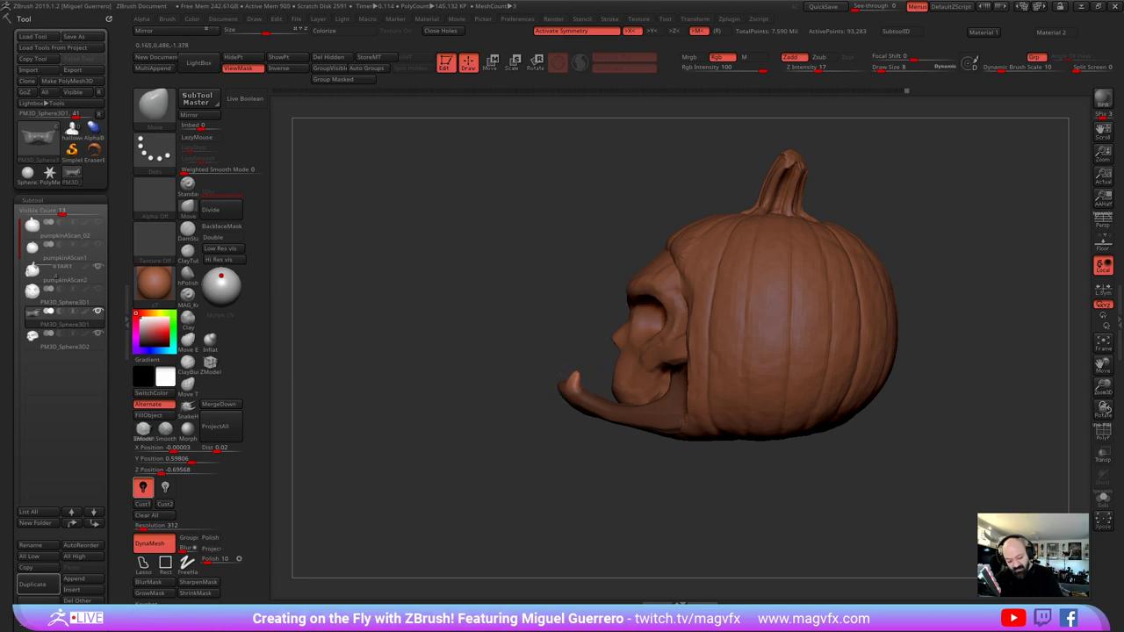
pyautogui.moveTo(575, 379); pyautogui.dragTo(576, 376)
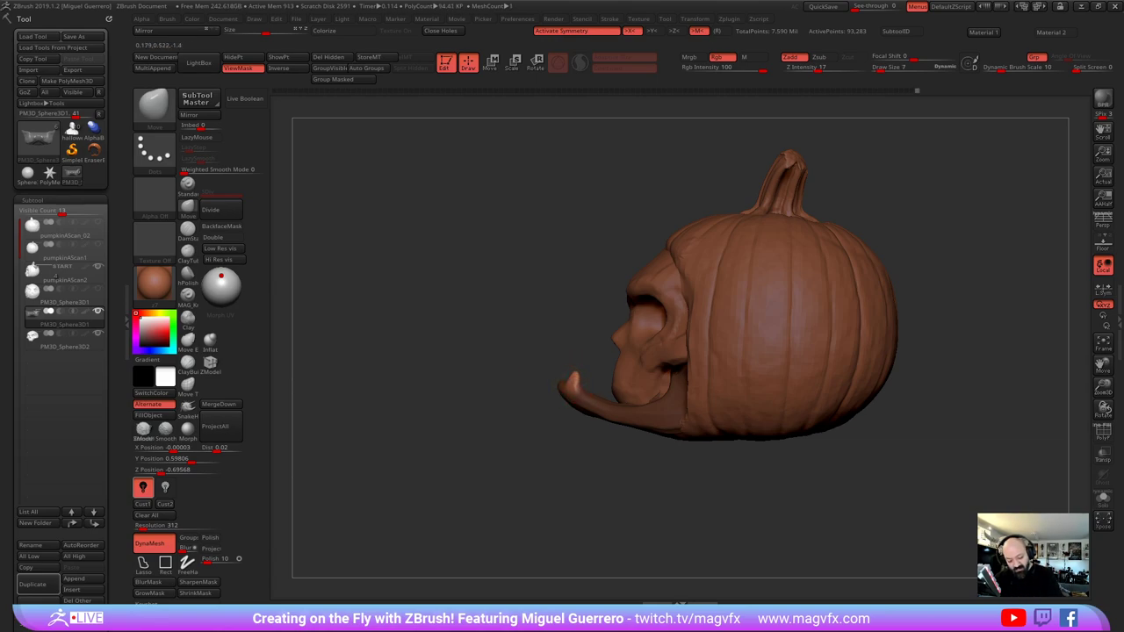
pyautogui.moveTo(575, 371); pyautogui.dragTo(576, 369)
pyautogui.moveTo(518, 379); pyautogui.dragTo(633, 380)
pyautogui.keyDown('ctrl'); pyautogui.moveTo(646, 452); pyautogui.dragTo(713, 455); pyautogui.keyUp('ctrl')
# Thicken the lower jaw's fangs with the Inflate brush at Z intensity 10 and draw size 9
pyautogui.moveTo(565, 463); pyautogui.dragTo(681, 454)
pyautogui.moveTo(580, 479)
pyautogui.mouseDown(button='right')
pyautogui.moveTo(532, 477)
pyautogui.moveTo(454, 416)
pyautogui.moveTo(494, 401)
pyautogui.mouseUp(button='right')
pyautogui.moveTo(641, 395); pyautogui.dragTo(471, 371, button='right')
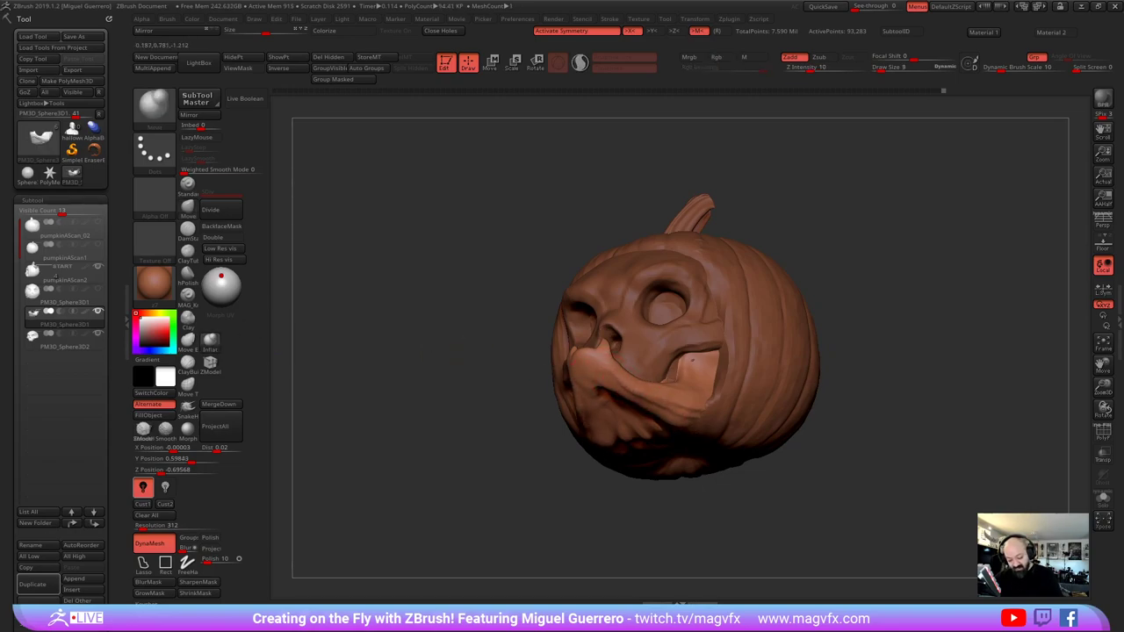
pyautogui.moveTo(369, 373); pyautogui.dragTo(510, 430)
# Select the skull and push its brow and forehead back in side view with the Move brush at draw size 30
pyautogui.keyDown('alt'); pyautogui.click(582, 362); pyautogui.keyUp('alt')
pyautogui.keyDown('alt'); pyautogui.moveTo(447, 322); pyautogui.dragTo(456, 370); pyautogui.keyUp('alt')
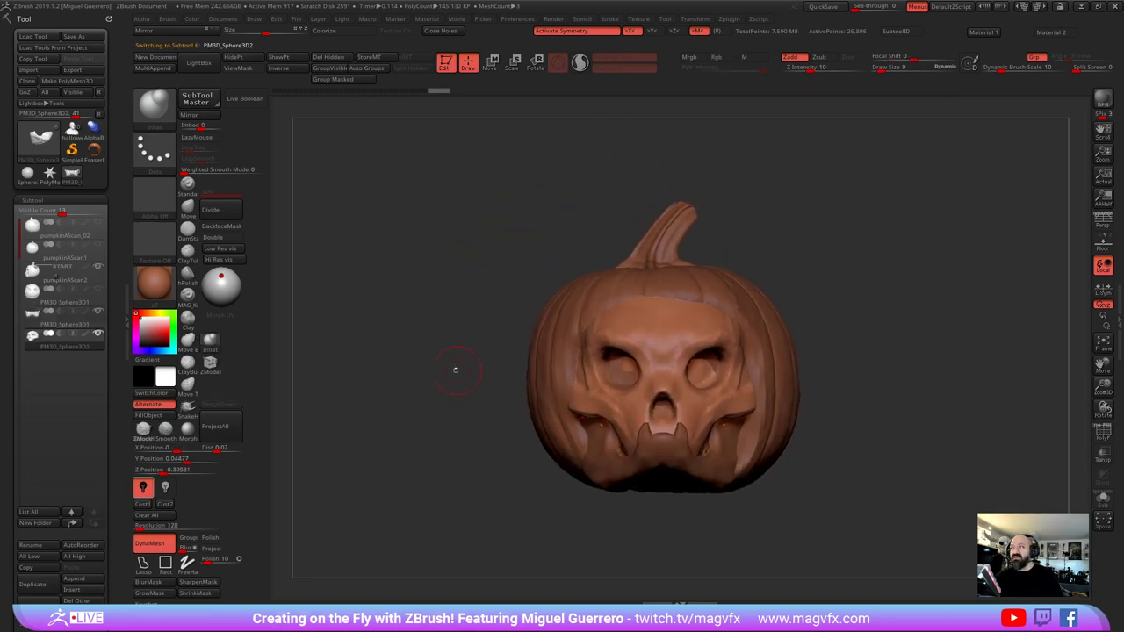
pyautogui.click(187, 229)
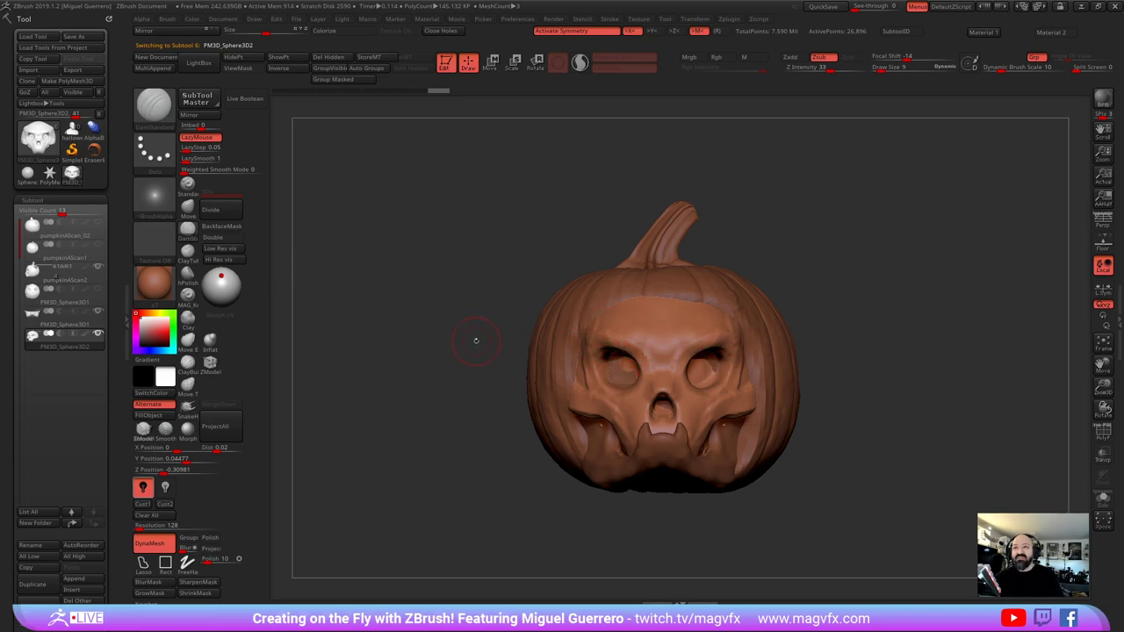
pyautogui.moveTo(475, 341); pyautogui.dragTo(429, 334, button='right')
pyautogui.moveTo(587, 332); pyautogui.dragTo(501, 318, button='right')
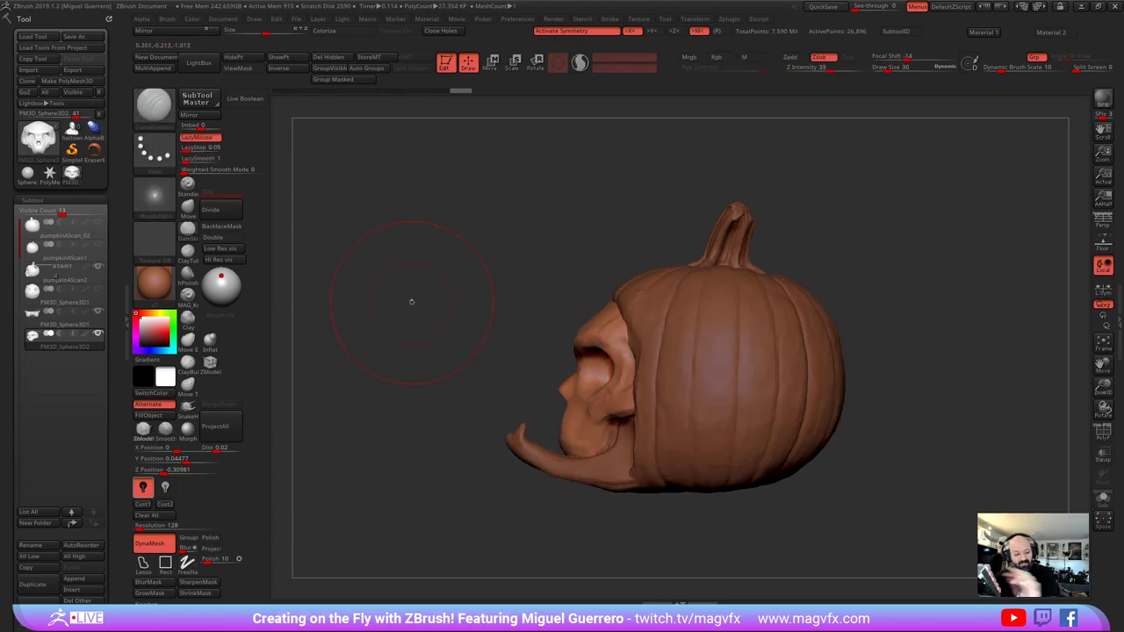
pyautogui.hotkey('ctrl', 'z')
pyautogui.press('b')
pyautogui.press('m')
pyautogui.press('v')
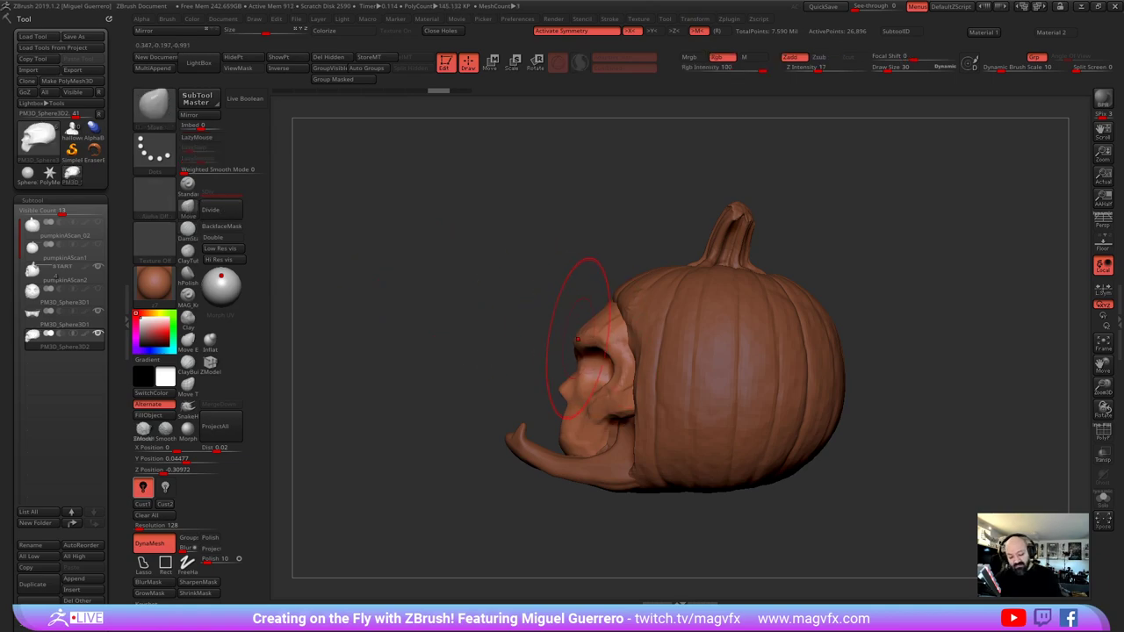
pyautogui.moveTo(578, 339); pyautogui.dragTo(604, 326)
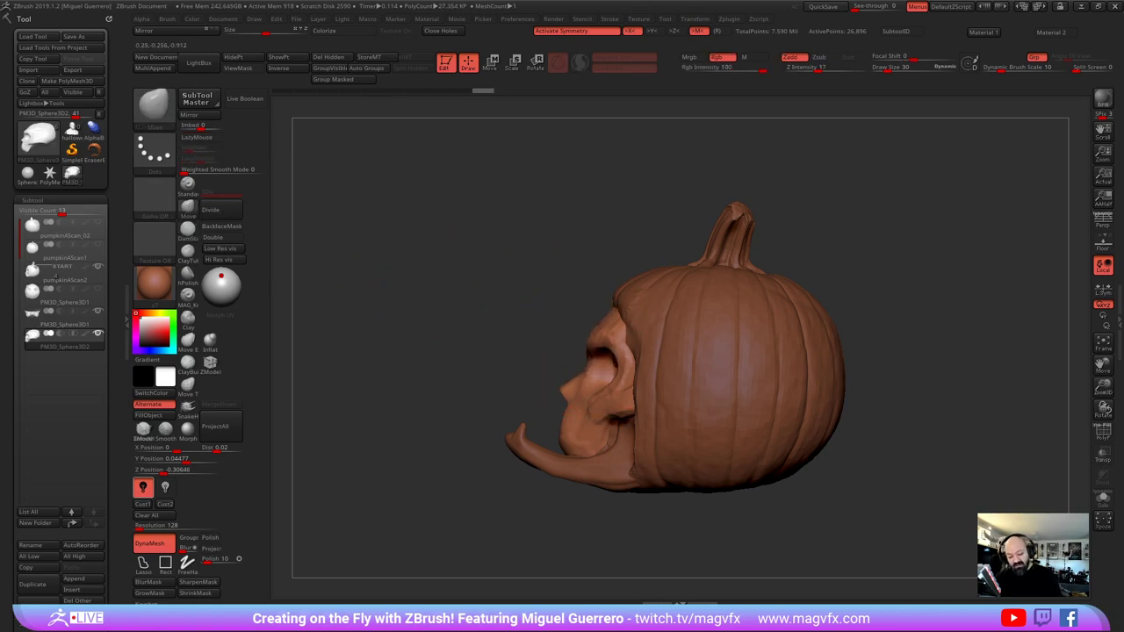
# Select the pumpkin and push its surface back behind the skull's forehead with the Move brush
pyautogui.keyDown('alt'); pyautogui.click(602, 328); pyautogui.keyUp('alt')
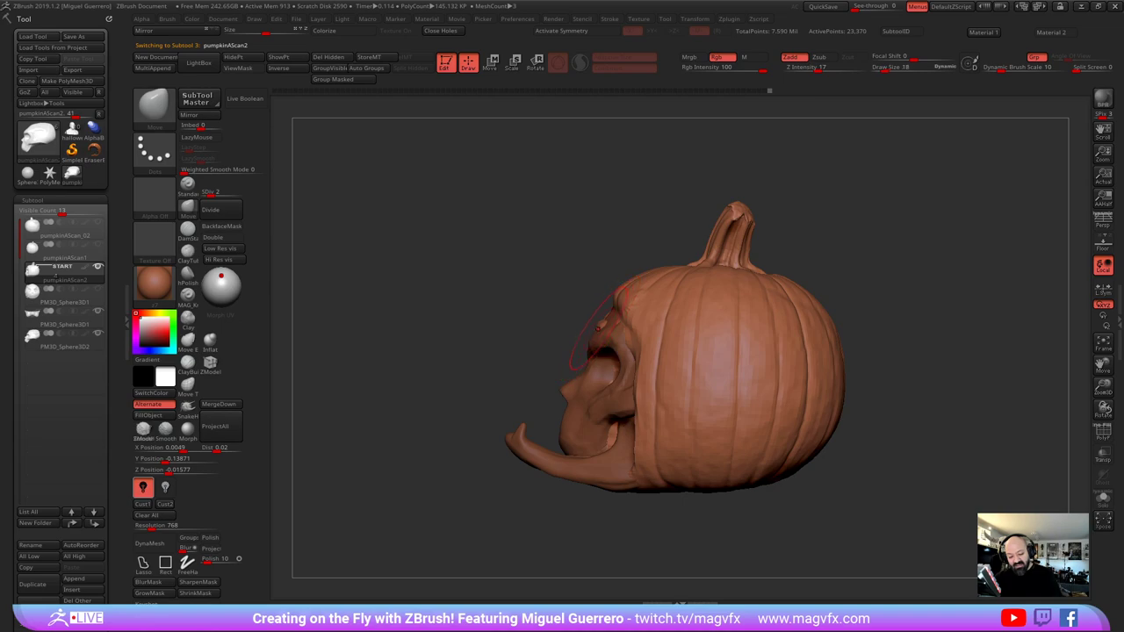
pyautogui.moveTo(609, 329); pyautogui.dragTo(618, 331)
pyautogui.moveTo(535, 309); pyautogui.dragTo(660, 313, button='right')
pyautogui.moveTo(571, 325)
pyautogui.mouseDown()
pyautogui.moveTo(568, 311)
pyautogui.moveTo(628, 319)
pyautogui.mouseUp()
pyautogui.moveTo(628, 319); pyautogui.dragTo(520, 326, button='right')
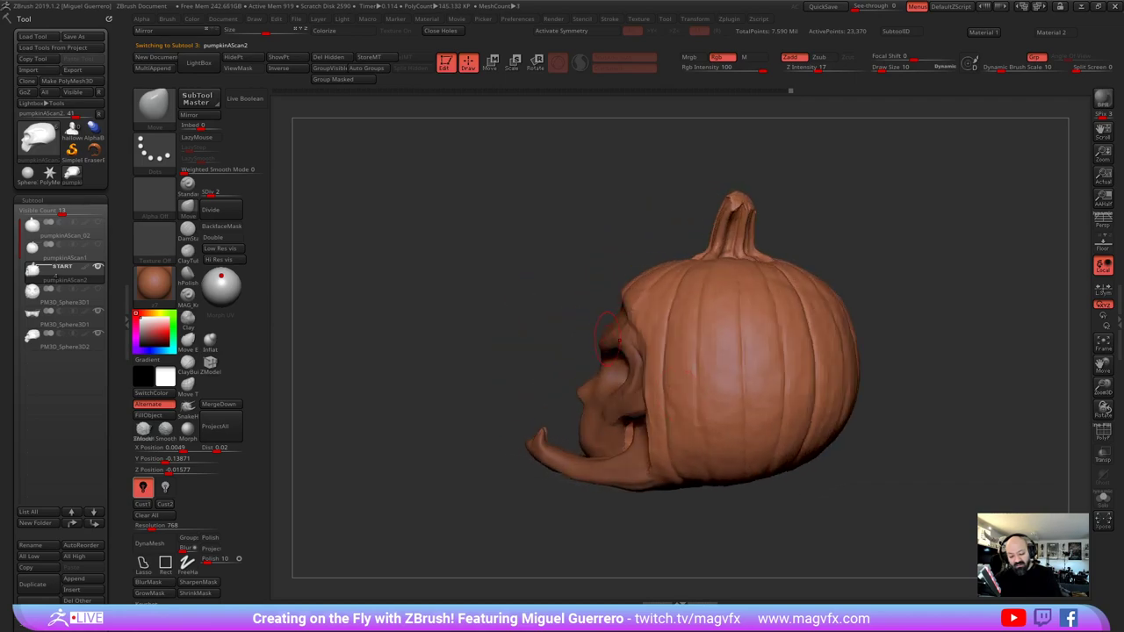
# Select the skull, reshape its upper jaw with the Move brush, and carve the jaw's lower rear edge with DamStandard at draw size 8
pyautogui.keyDown('alt'); pyautogui.click(606, 334); pyautogui.keyUp('alt')
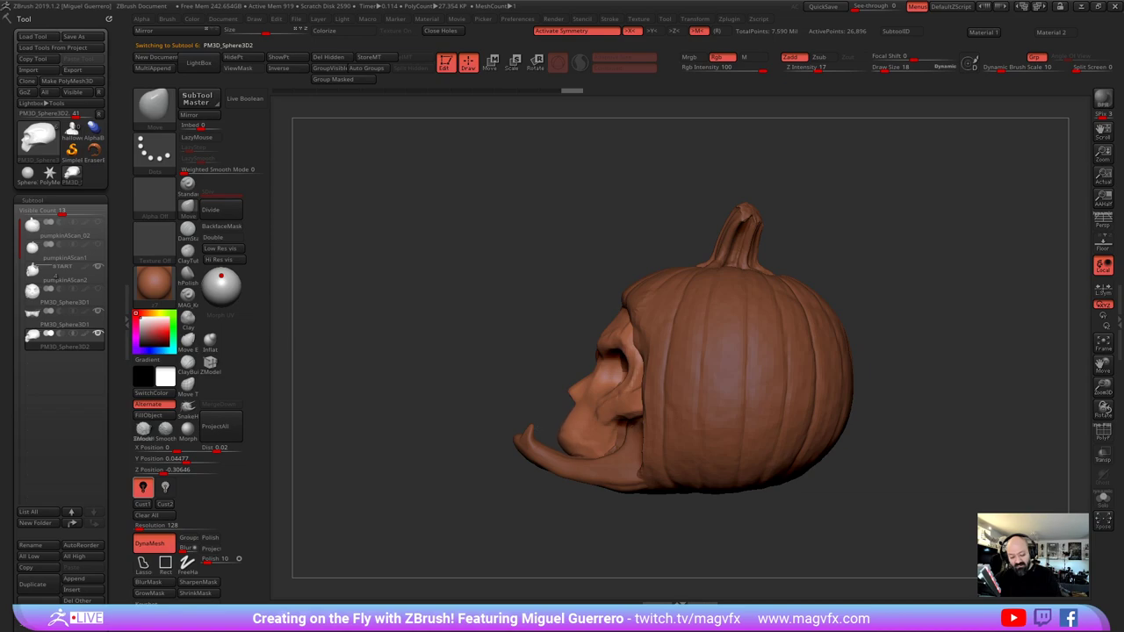
pyautogui.moveTo(601, 430); pyautogui.dragTo(603, 434)
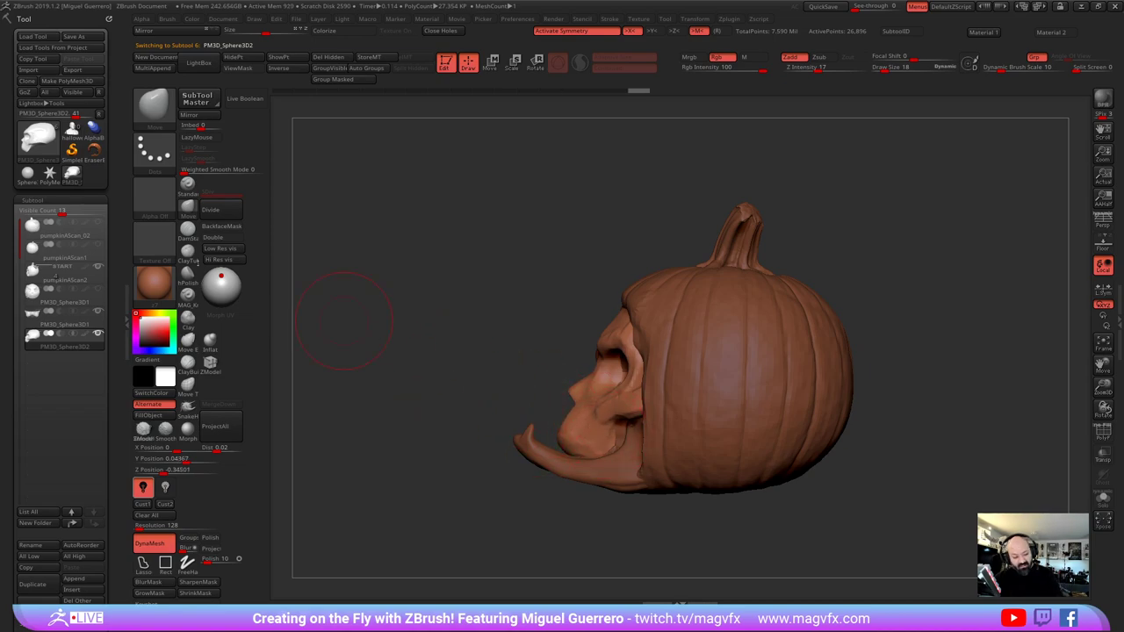
pyautogui.click(188, 230)
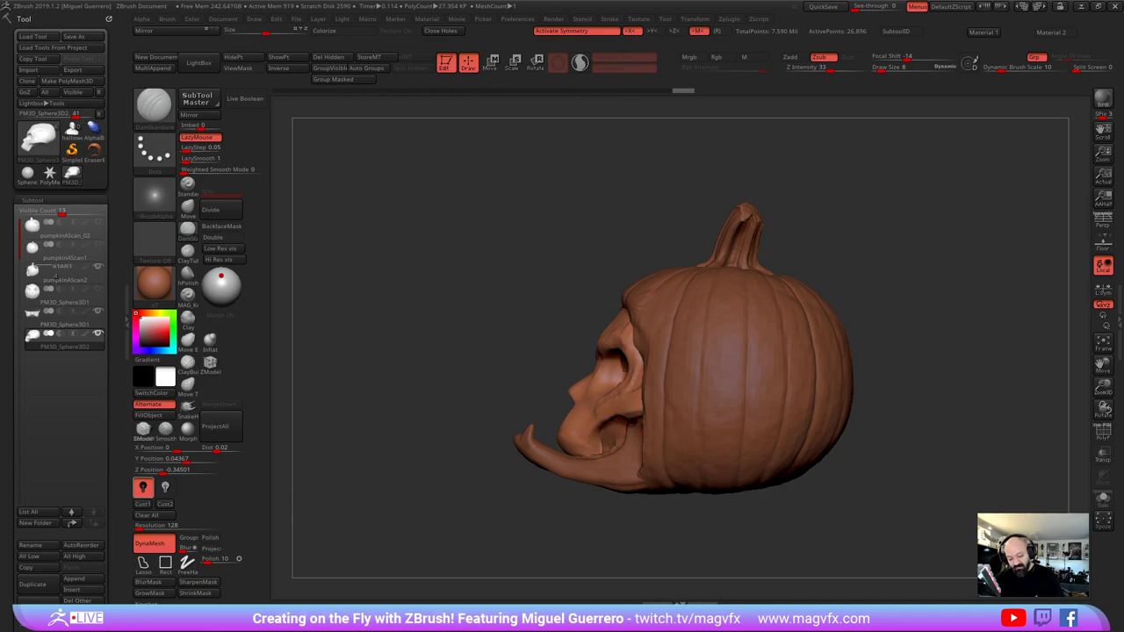
pyautogui.moveTo(603, 453); pyautogui.dragTo(613, 443)
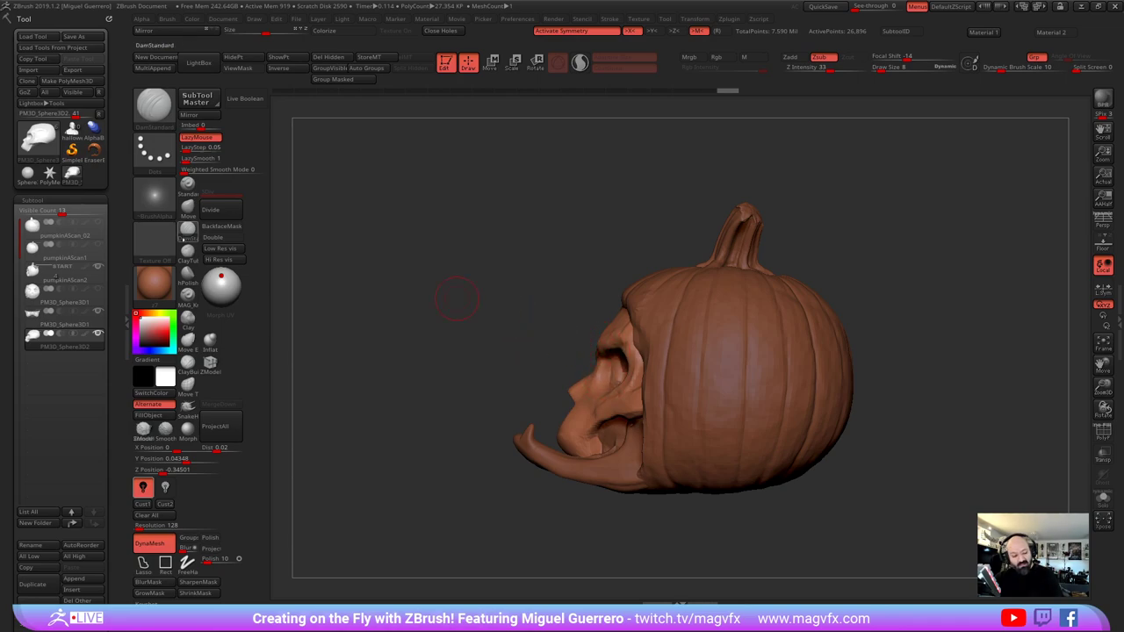
pyautogui.click(187, 229)
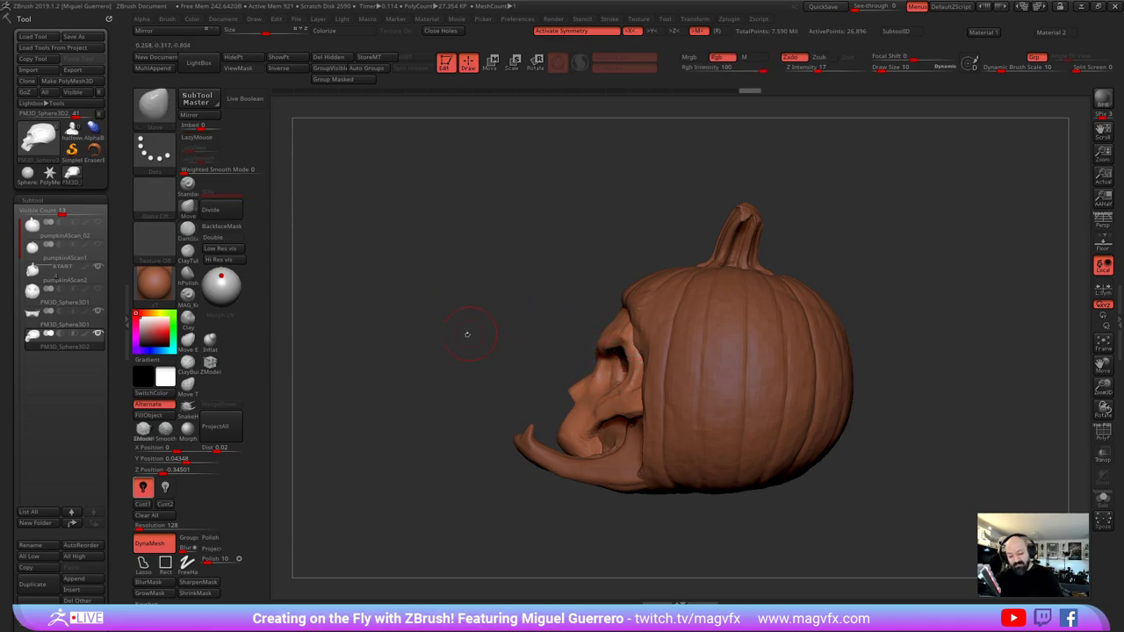
# Reshape the brow and outer eye socket edges from the front with the Move brush at draw size 9
pyautogui.moveTo(466, 333); pyautogui.dragTo(685, 314)
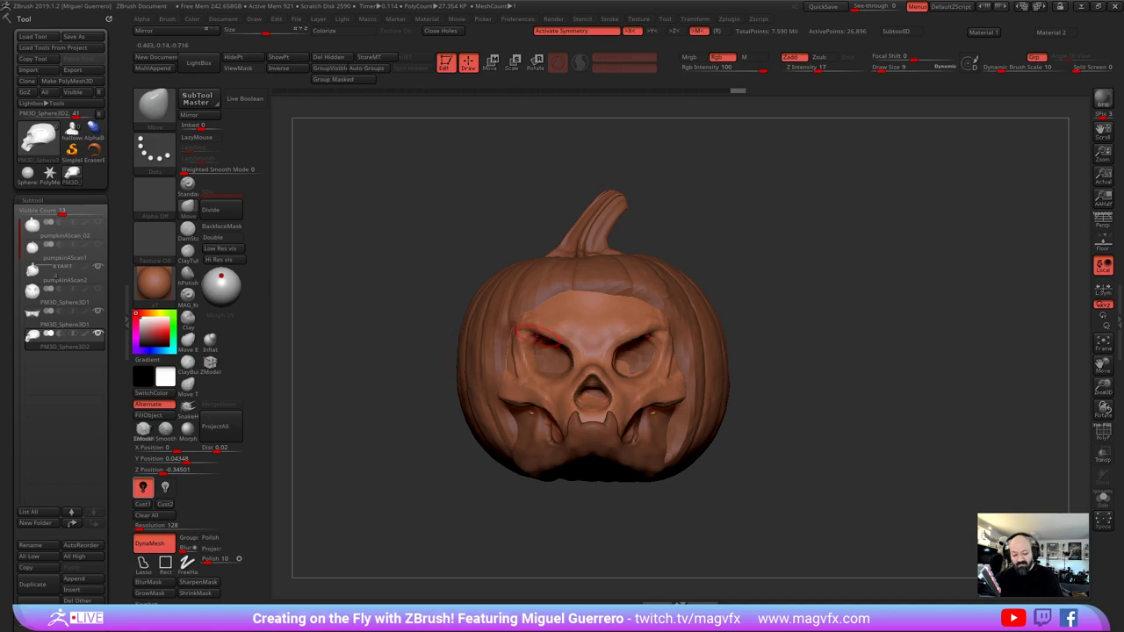
pyautogui.moveTo(529, 340); pyautogui.dragTo(523, 348)
pyautogui.moveTo(528, 355); pyautogui.dragTo(523, 357)
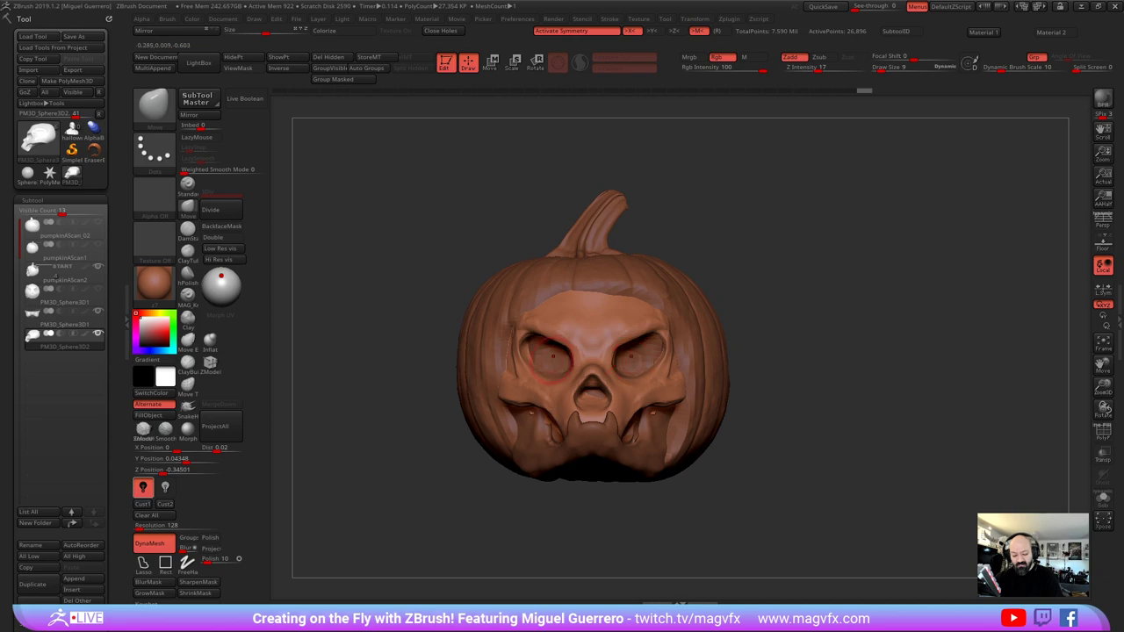
# Select the pumpkin and save the tool as pumpkinAScan_03
pyautogui.keyDown('alt'); pyautogui.click(546, 359); pyautogui.keyUp('alt')
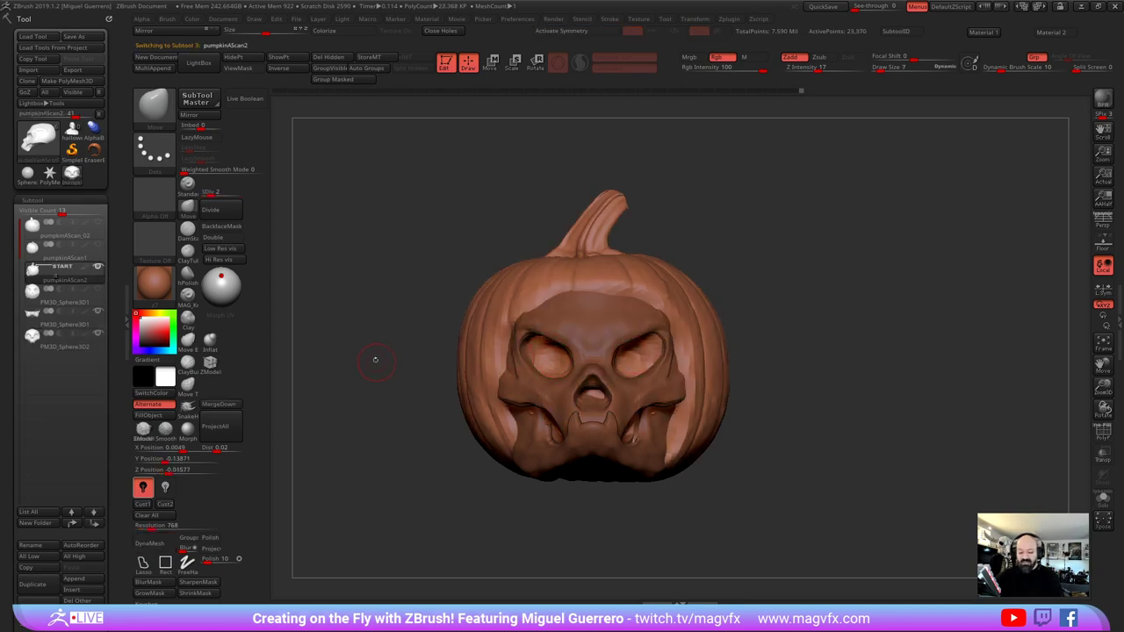
pyautogui.moveTo(375, 360); pyautogui.dragTo(404, 349)
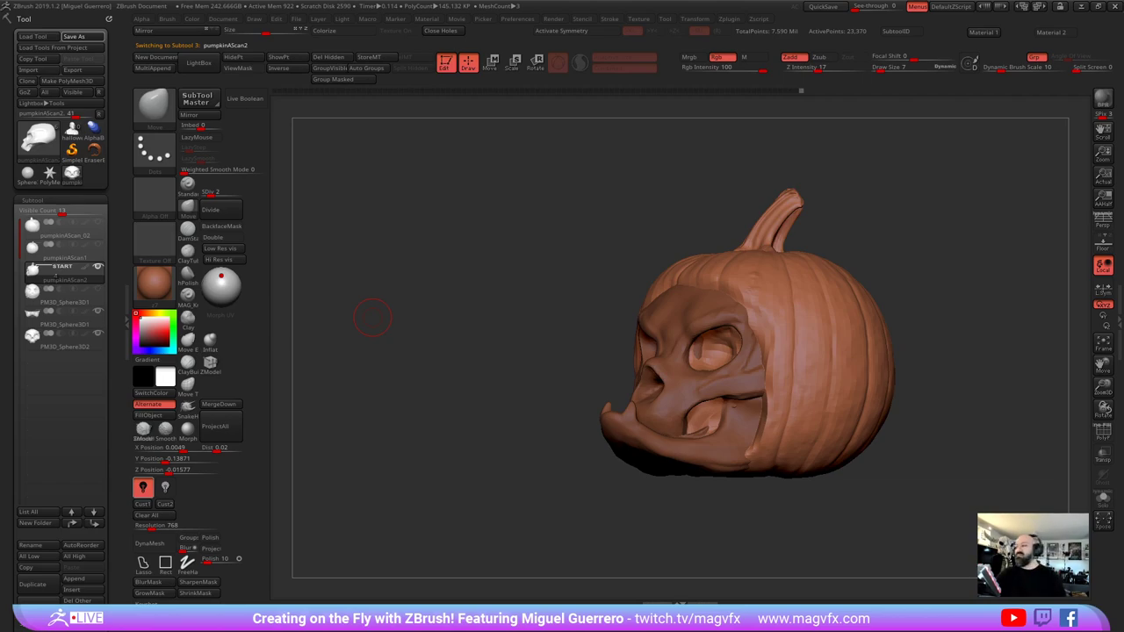
pyautogui.hotkey('ctrl', 's')
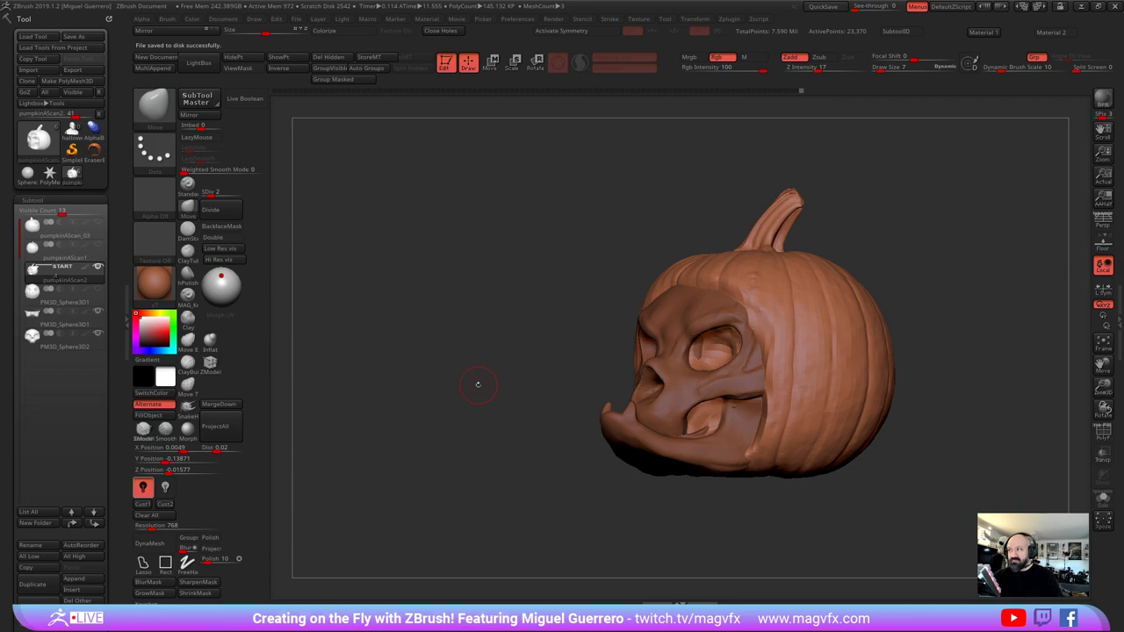
pyautogui.moveTo(497, 363); pyautogui.dragTo(372, 377)
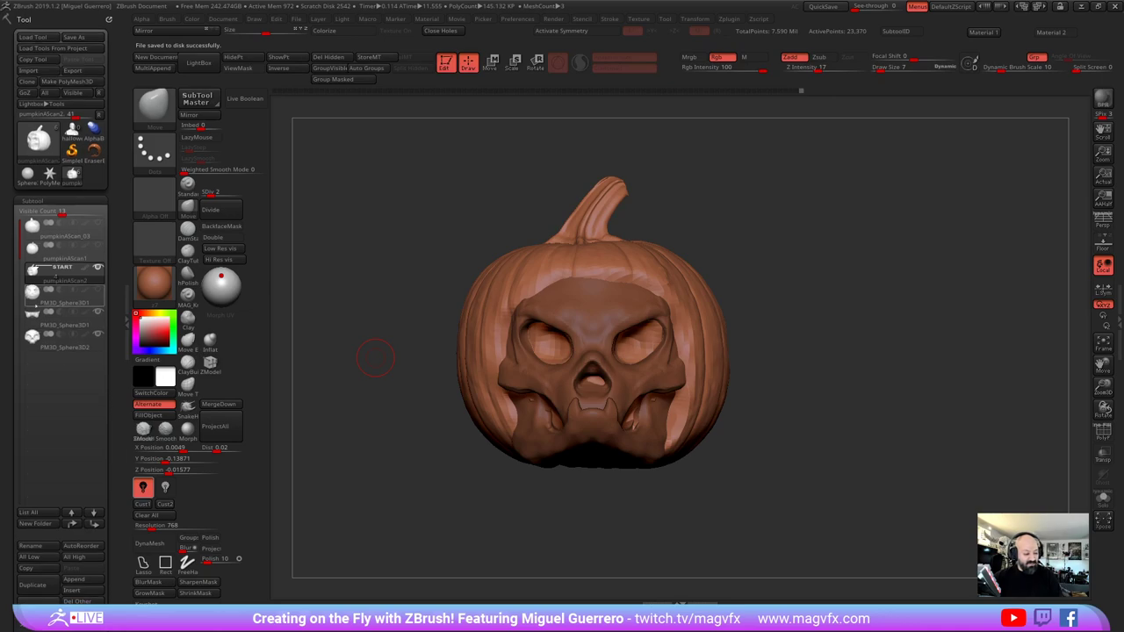
# Duplicate the pumpkin subtool, isolate the copy in Solo mode, and lower it to subdivision level 1
pyautogui.moveTo(53, 303)
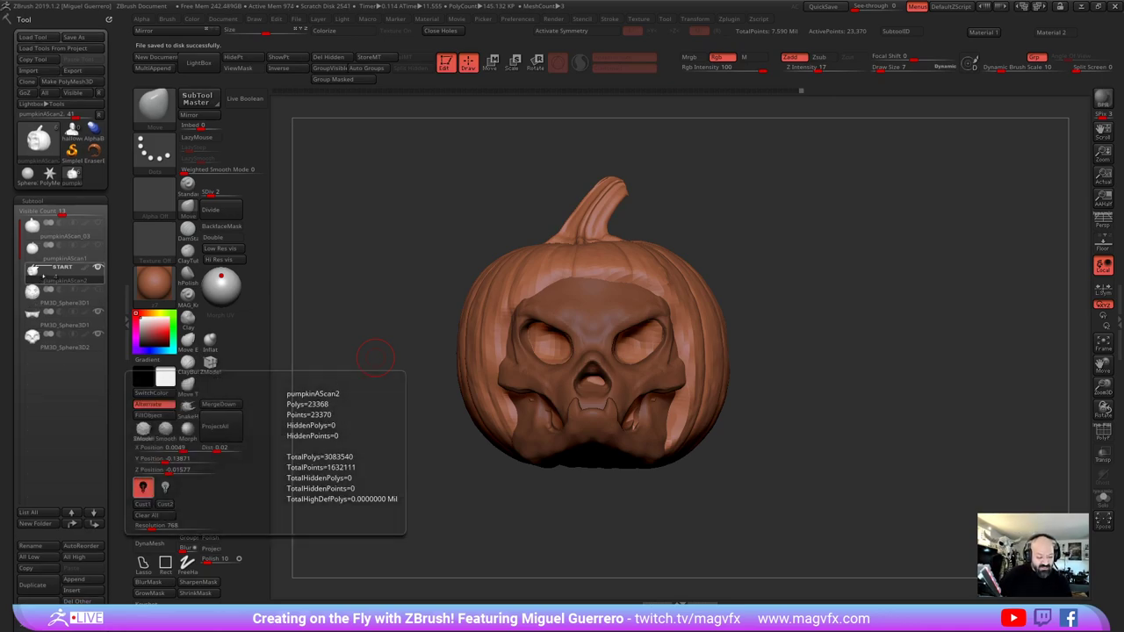
pyautogui.click(32, 585)
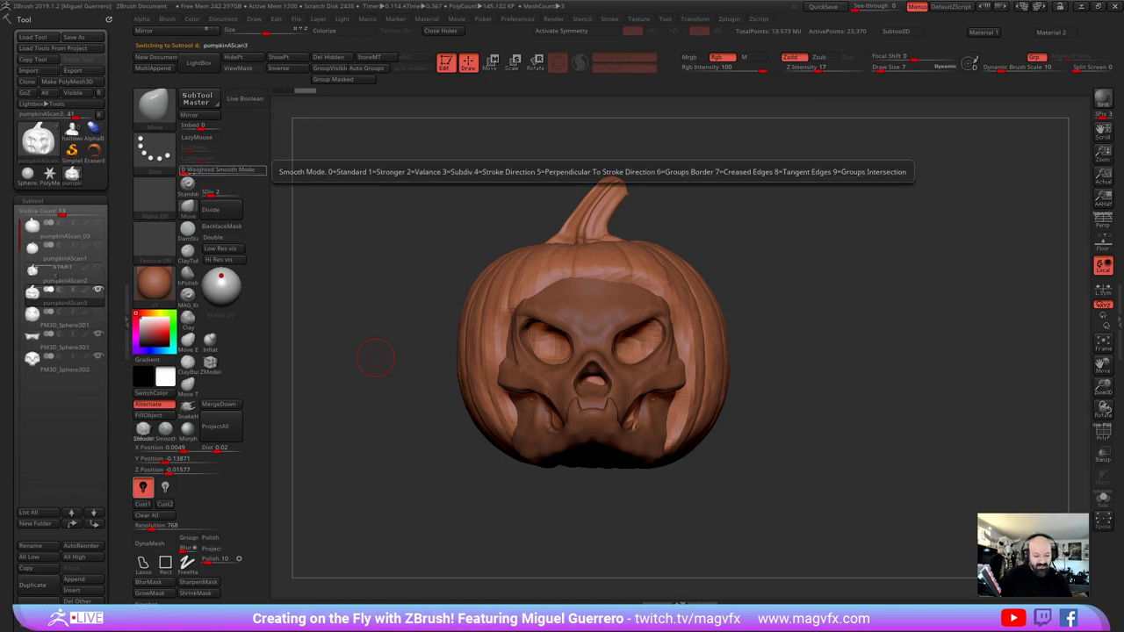
pyautogui.moveTo(115, 418); pyautogui.dragTo(115, 265)
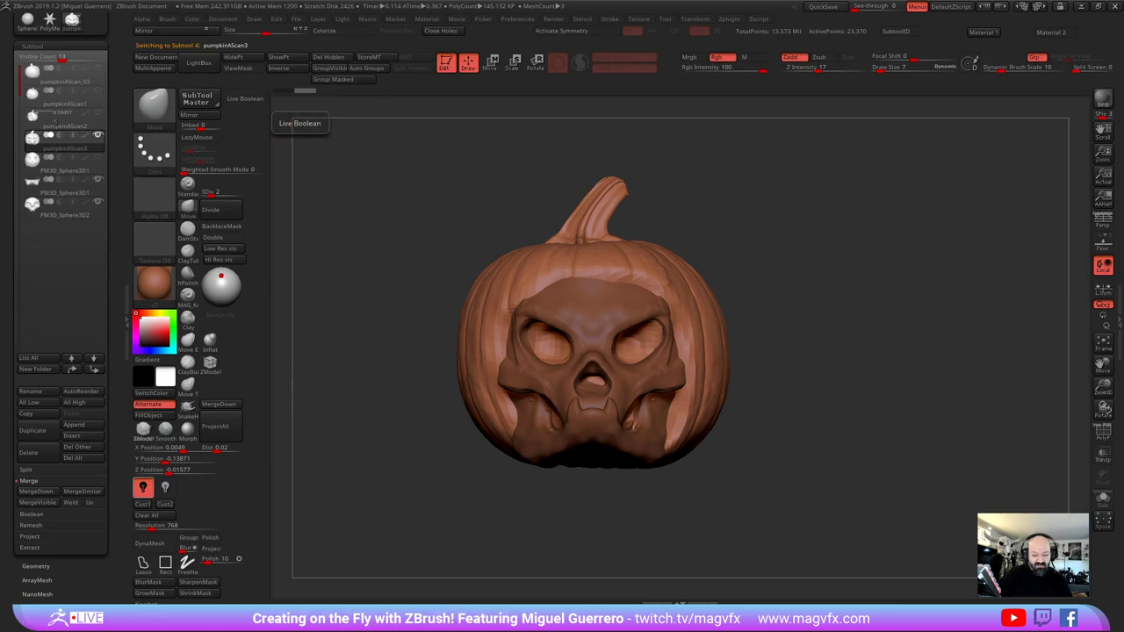
pyautogui.click(1102, 499)
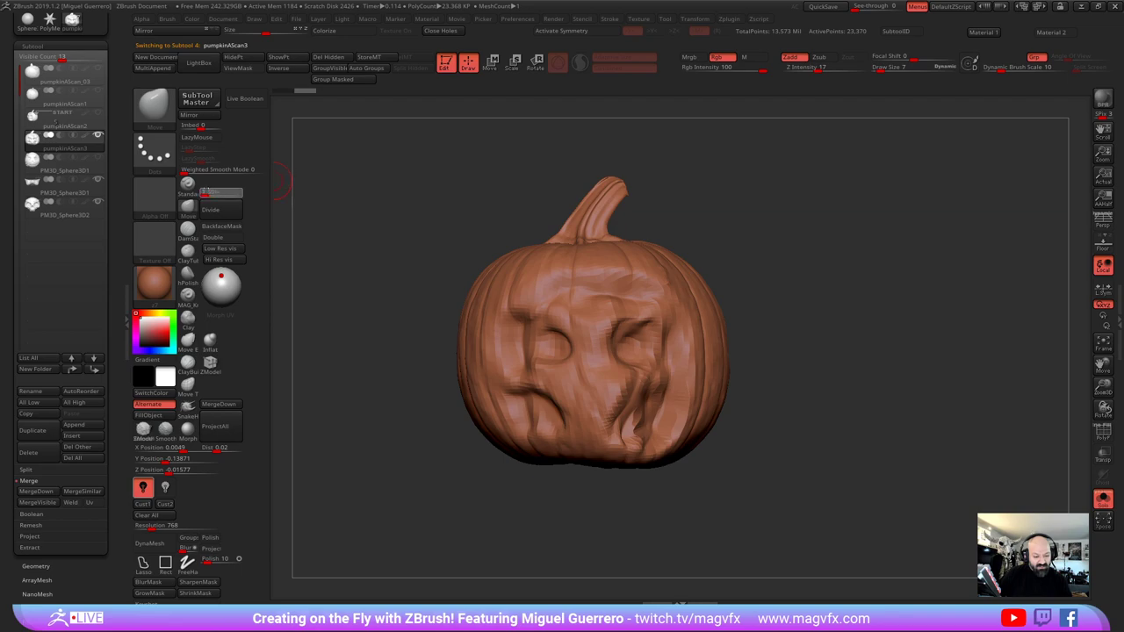
pyautogui.hotkey('ctrl', 'd')
# Shrink the duplicated pumpkin inward with a negative Inflate deformation
pyautogui.moveTo(72, 604); pyautogui.dragTo(68, 539)
pyautogui.scroll(-2, 50, 432)
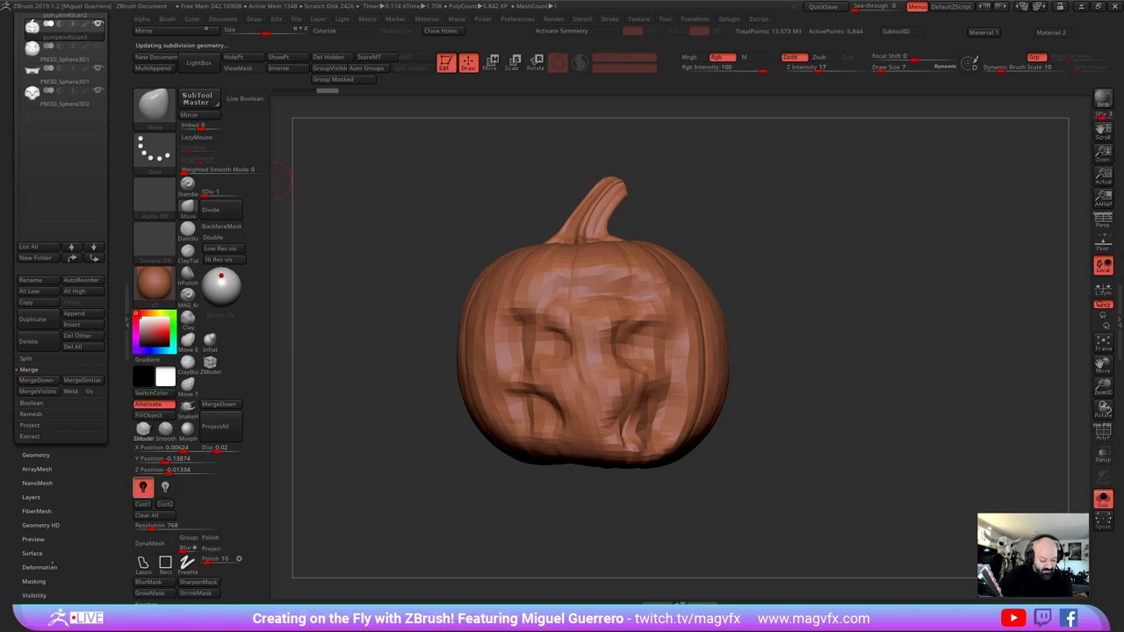
pyautogui.click(44, 567)
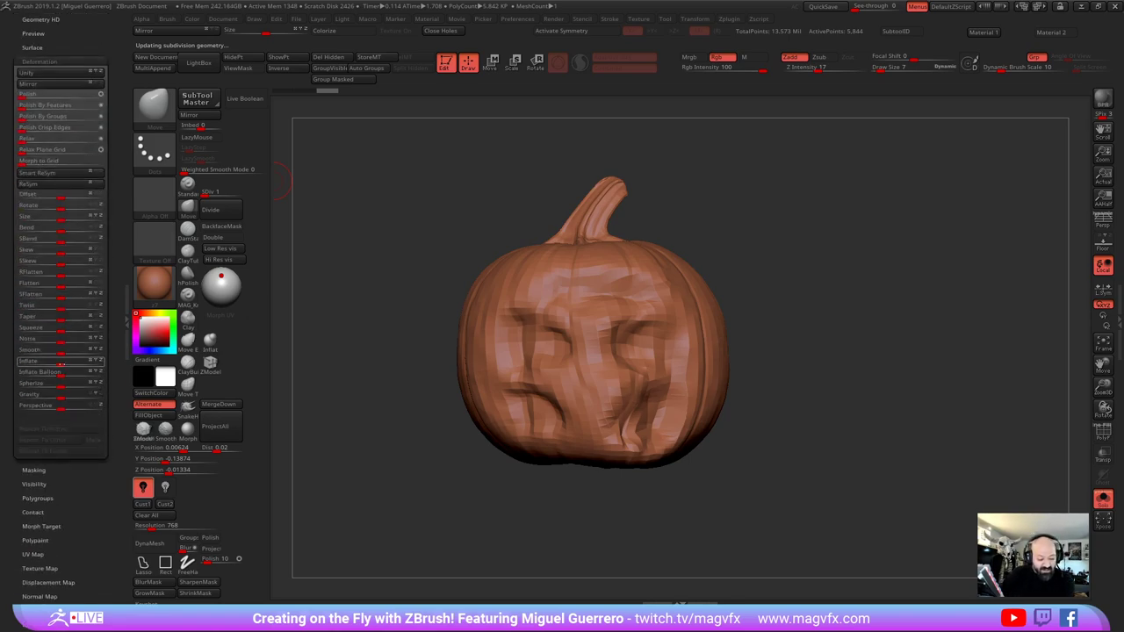
pyautogui.moveTo(60, 364); pyautogui.dragTo(46, 363)
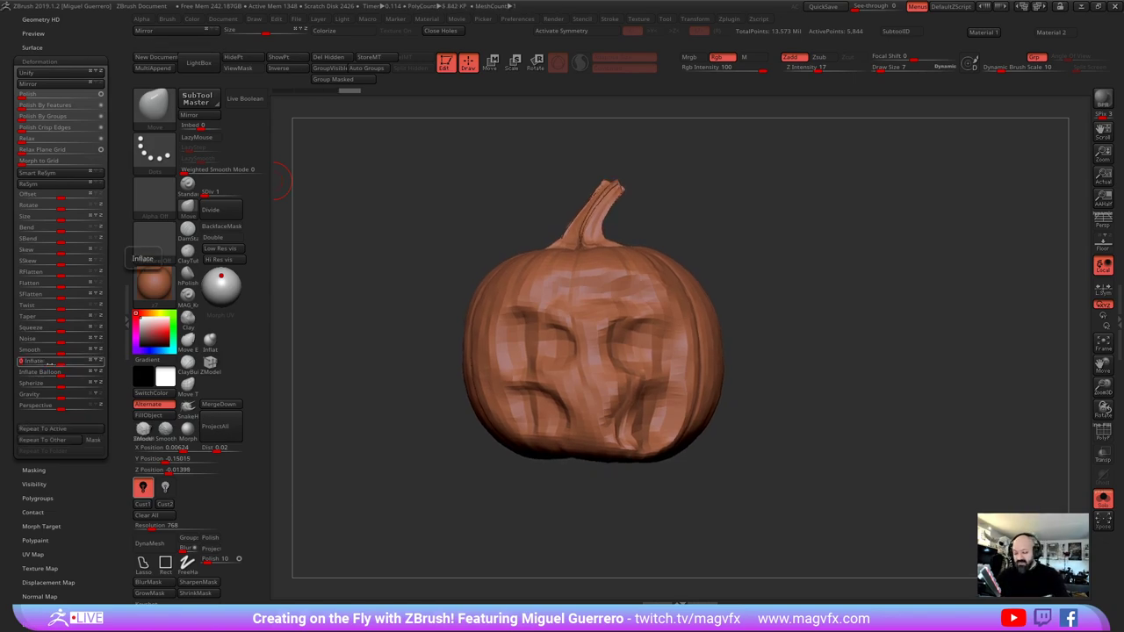
# Smooth the duplicated pumpkin's stem and the surface around its base
pyautogui.moveTo(580, 230)
pyautogui.keyDown('shift'); pyautogui.mouseDown()
pyautogui.moveTo(609, 188)
pyautogui.moveTo(452, 177)
pyautogui.mouseUp(); pyautogui.keyUp('shift')
pyautogui.moveTo(606, 230)
pyautogui.keyDown('shift'); pyautogui.mouseDown()
pyautogui.moveTo(608, 240)
pyautogui.moveTo(599, 211)
pyautogui.mouseUp(); pyautogui.keyUp('shift')
pyautogui.moveTo(703, 198); pyautogui.dragTo(489, 215)
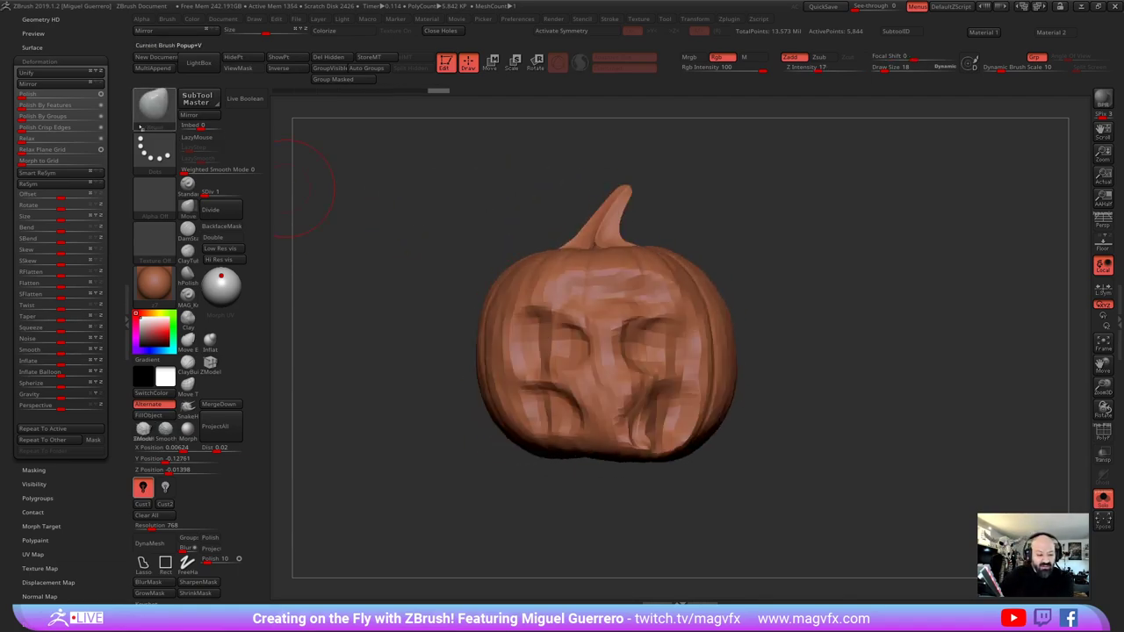
# Set the shrunken pumpkinAScan3 copy to Boolean subtraction, enable Live Boolean, and leave Solo mode
pyautogui.scroll(5, 103, 277)
pyautogui.click(32, 200)
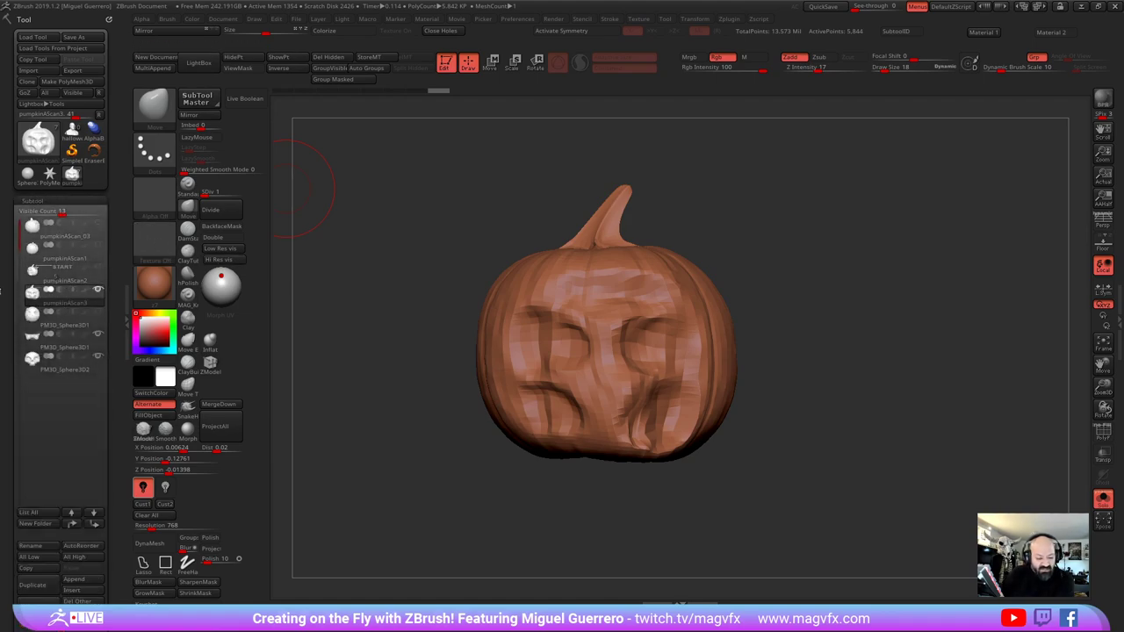
pyautogui.moveTo(60, 296)
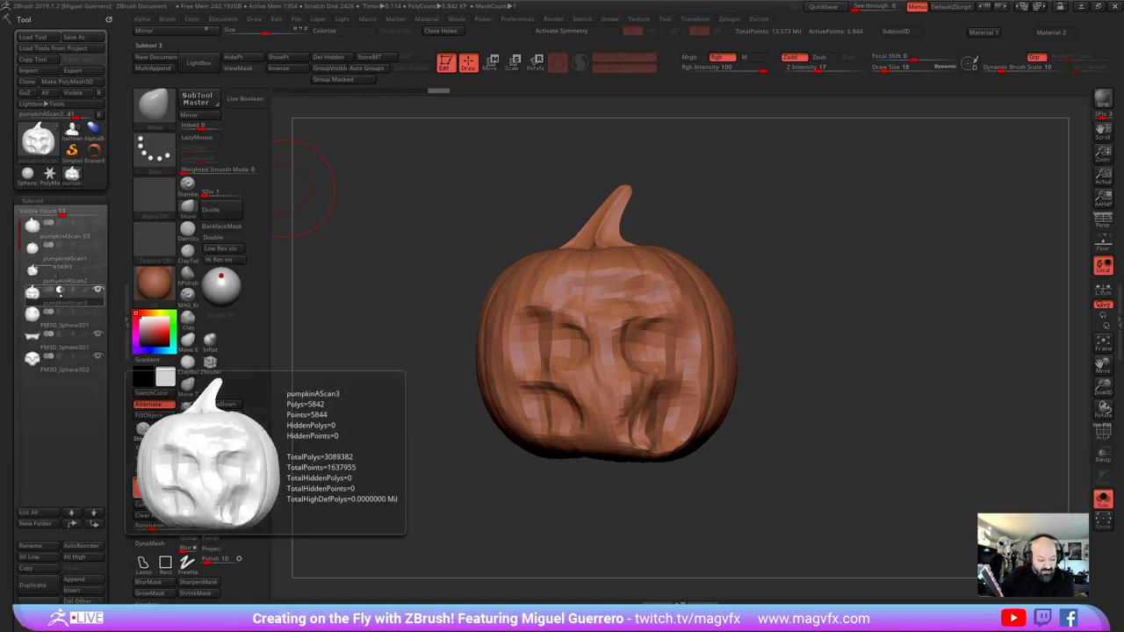
pyautogui.click(245, 98)
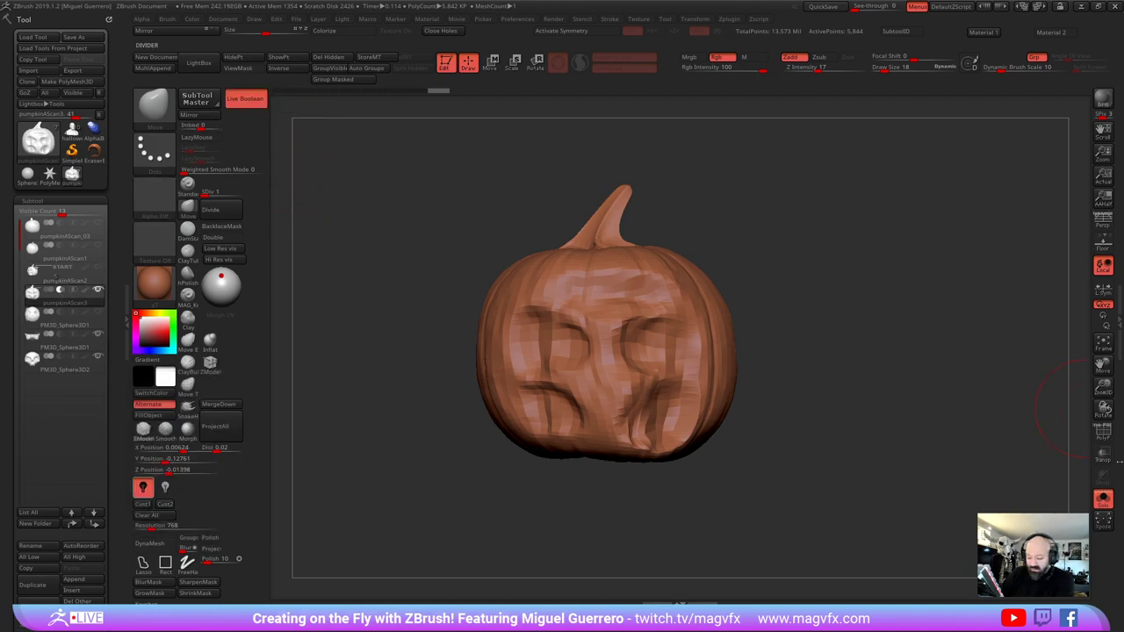
pyautogui.click(1103, 498)
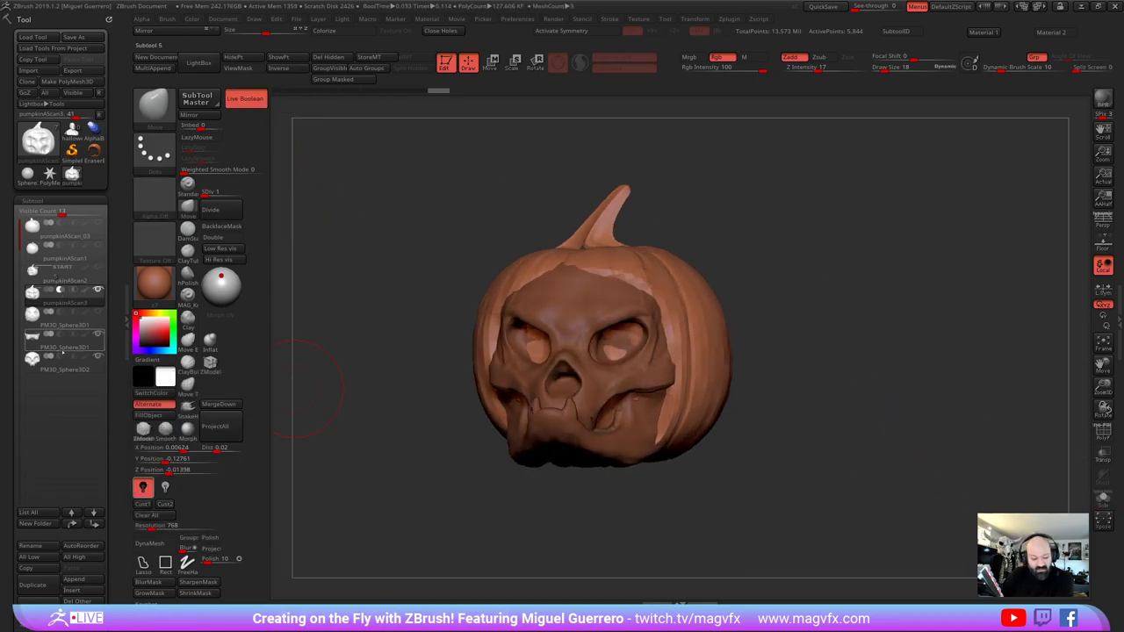
# Show the outer pumpkin, pumpkinAScan2, together with the skull and jaw, and make it the active subtool
pyautogui.click(97, 337)
pyautogui.click(98, 357)
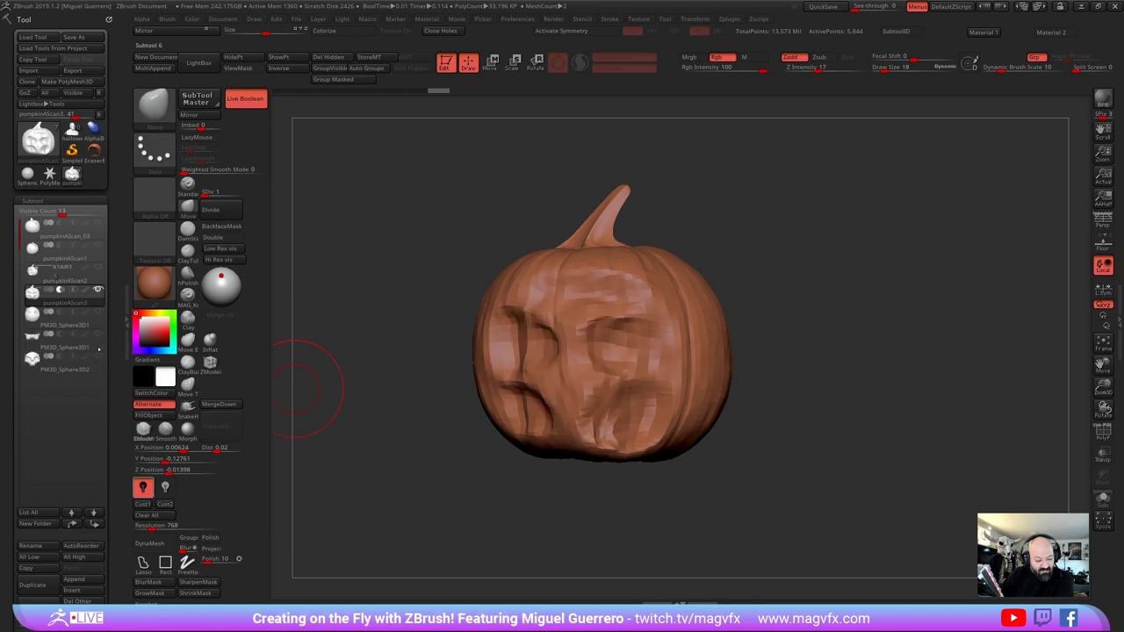
pyautogui.press('Up')
pyautogui.press('Up')
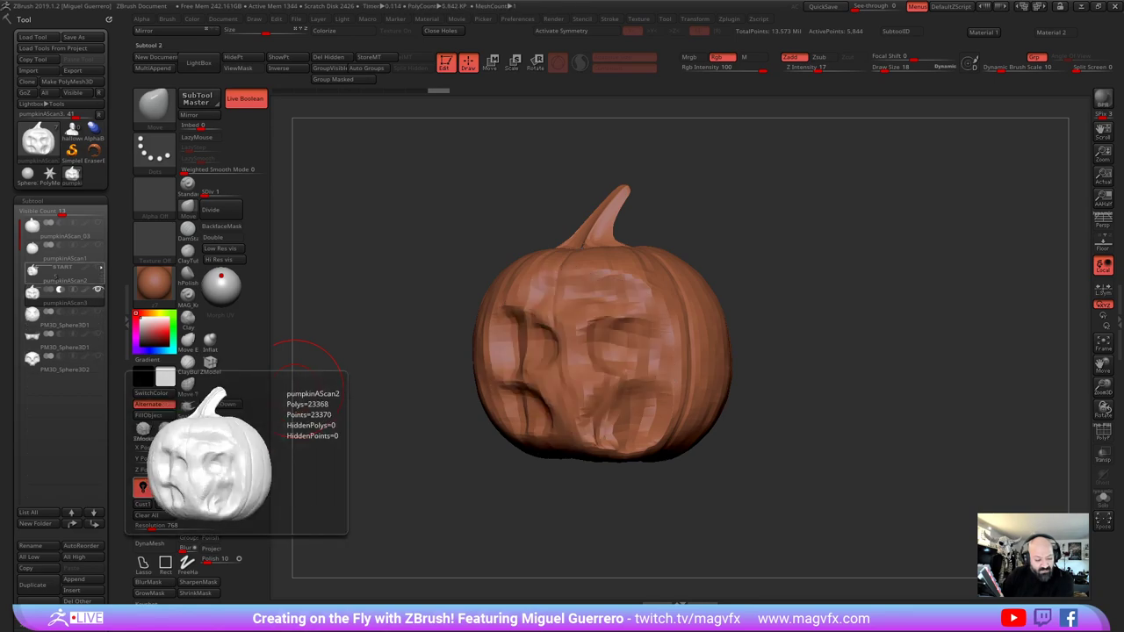
pyautogui.click(101, 266)
pyautogui.moveTo(377, 269); pyautogui.dragTo(418, 269)
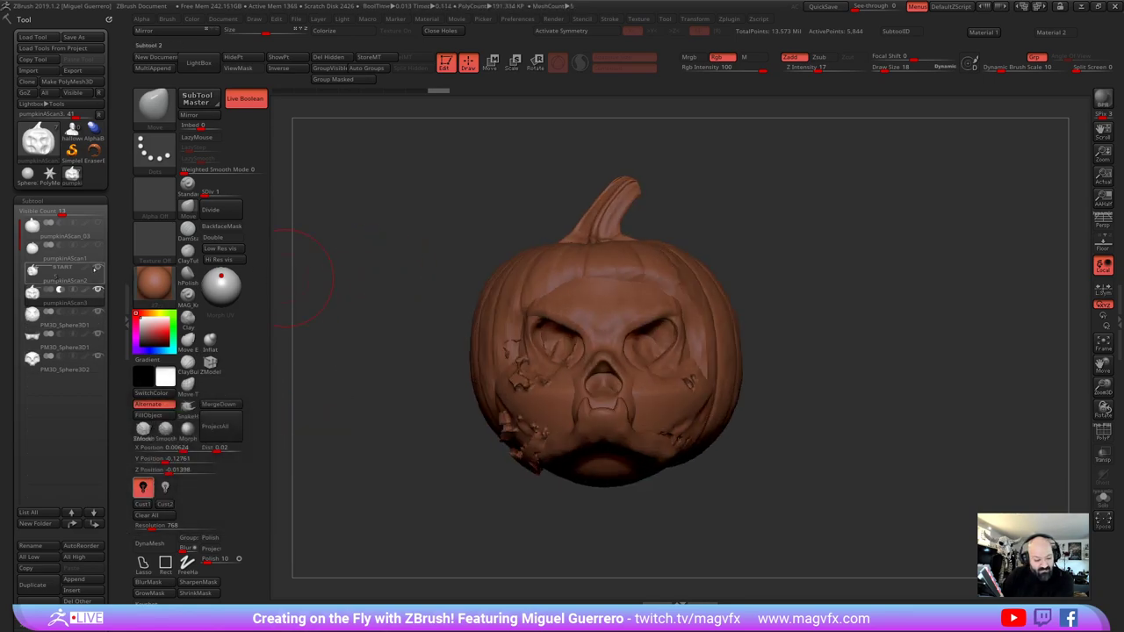
pyautogui.click(100, 314)
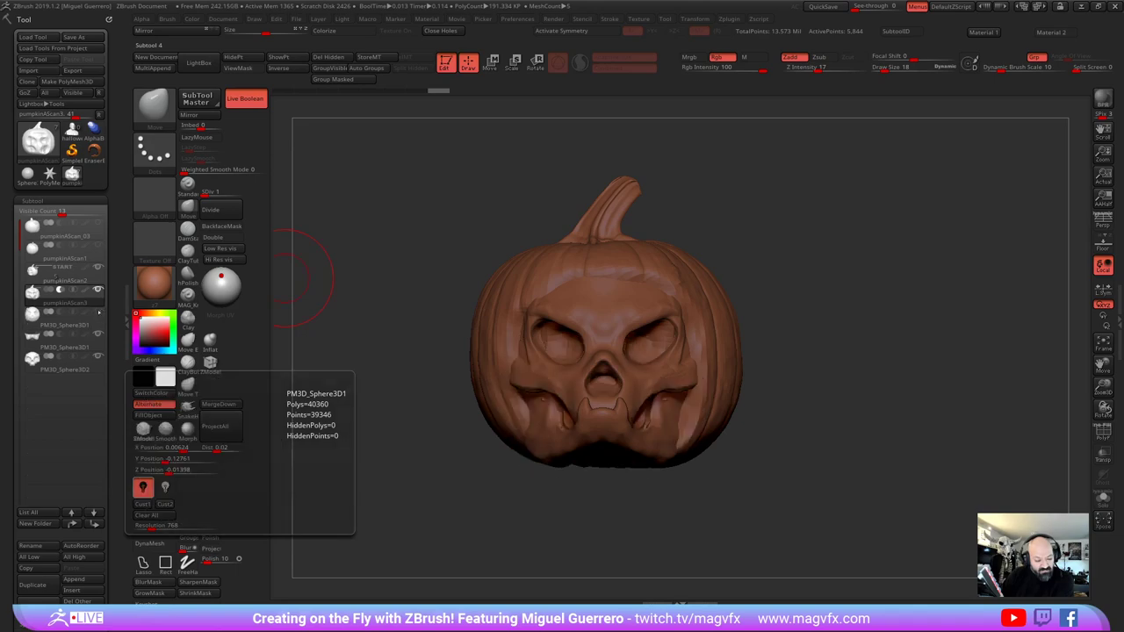
pyautogui.moveTo(375, 295); pyautogui.dragTo(337, 296)
pyautogui.press('Up')
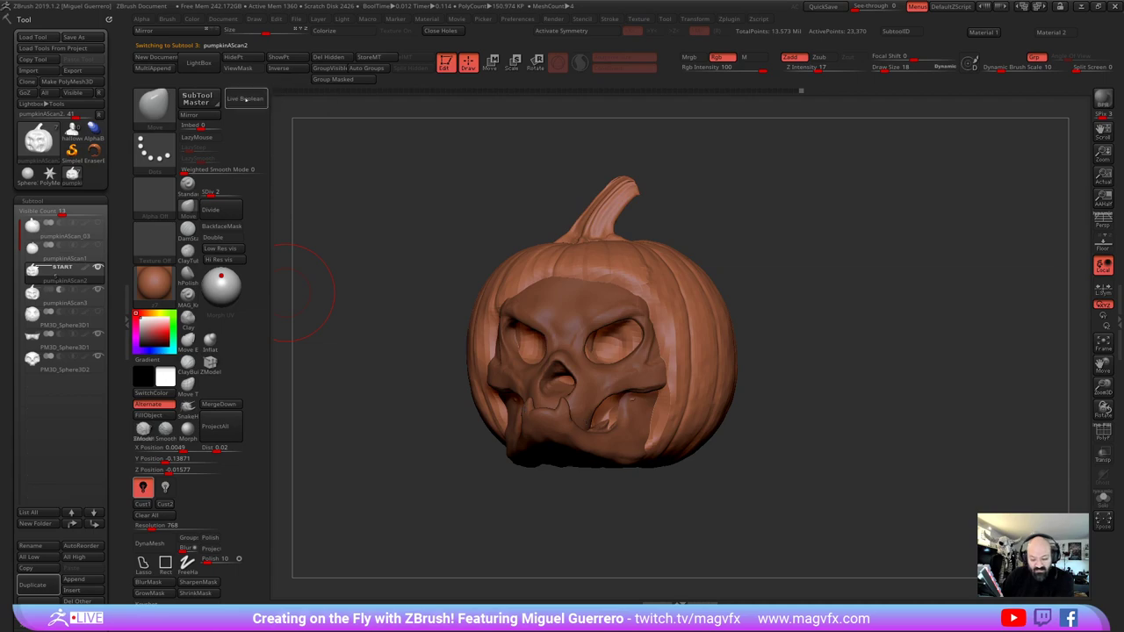
# Hide the jaw and skull subtools and preview pumpkinAScan3 subtracted from the outer pumpkin, with pumpkinAScan3 selected
pyautogui.click(100, 335)
pyautogui.click(98, 356)
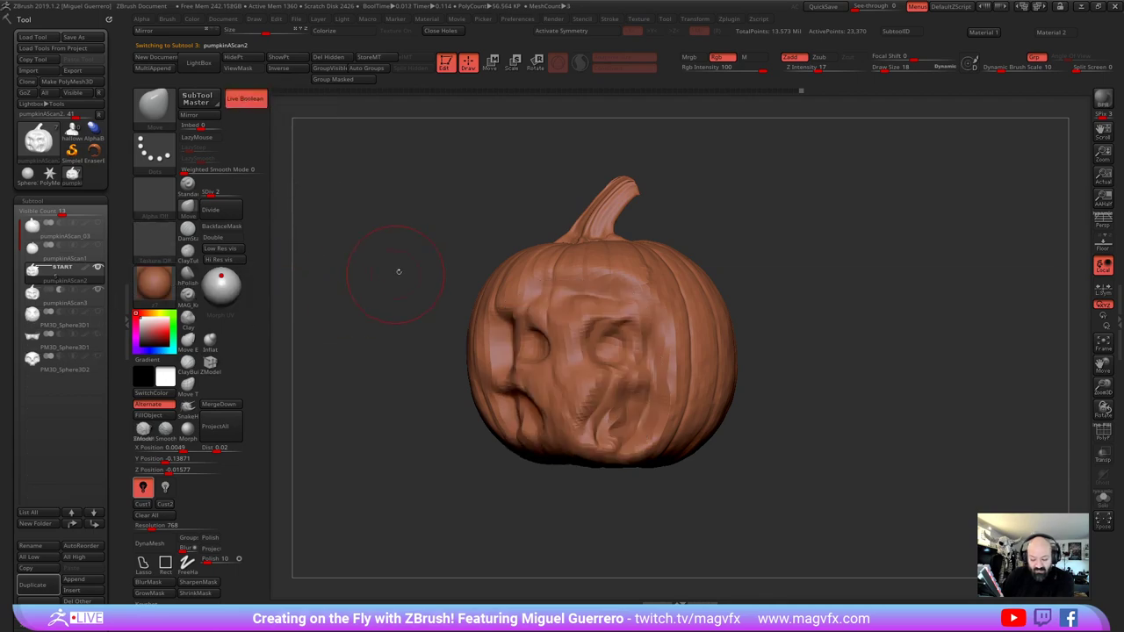
pyautogui.moveTo(399, 270); pyautogui.dragTo(428, 263)
pyautogui.moveTo(54, 274)
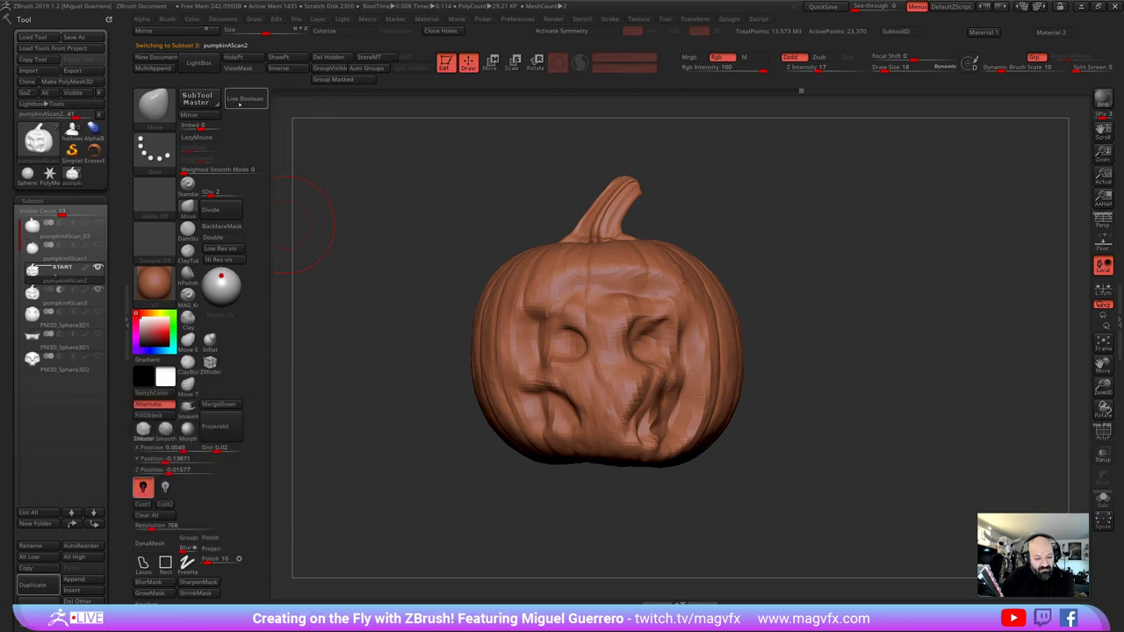
pyautogui.click(61, 292)
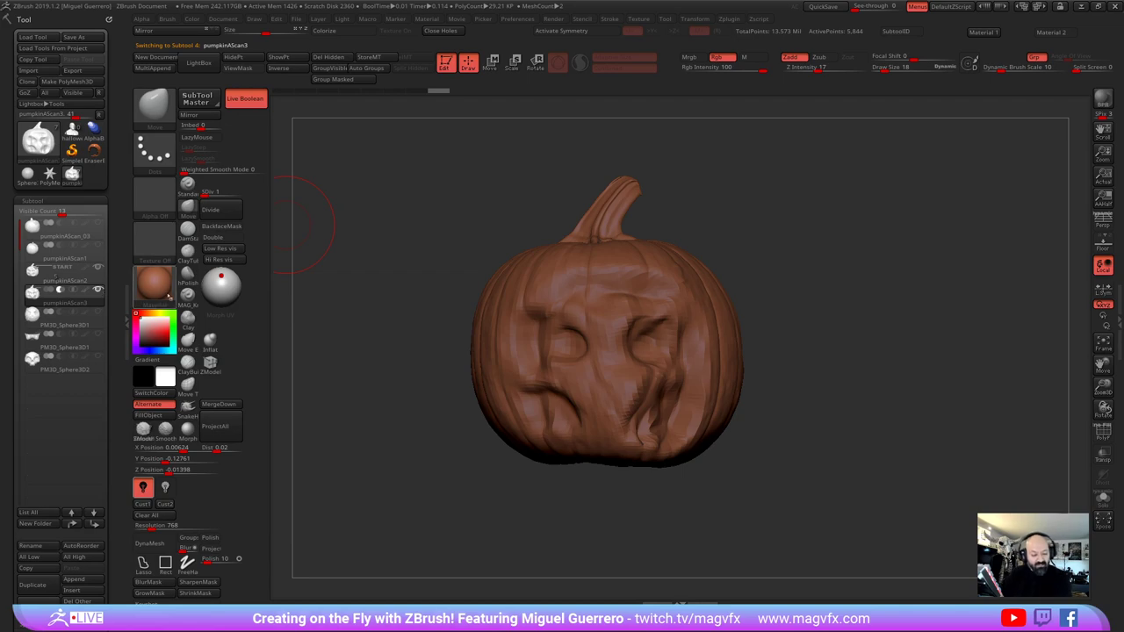
pyautogui.moveTo(409, 396)
pyautogui.mouseDown()
pyautogui.moveTo(334, 386)
pyautogui.moveTo(351, 364)
pyautogui.mouseUp()
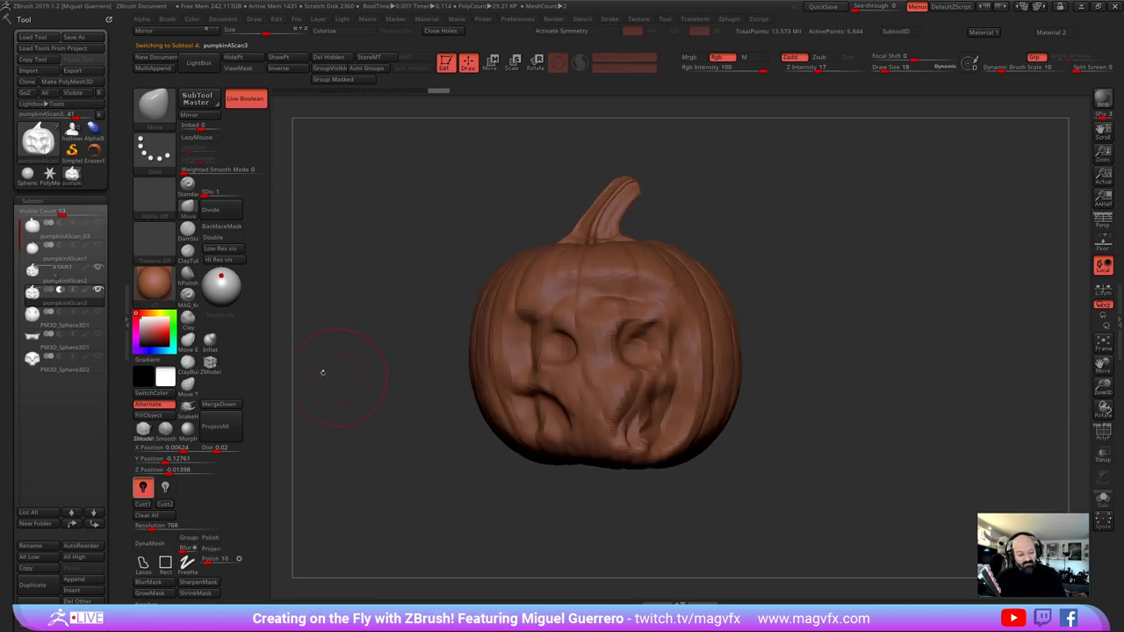
# Isolate the outer pumpkin in Solo mode, try reshaping the front of its face with the Move brush, and undo it
pyautogui.click(55, 275)
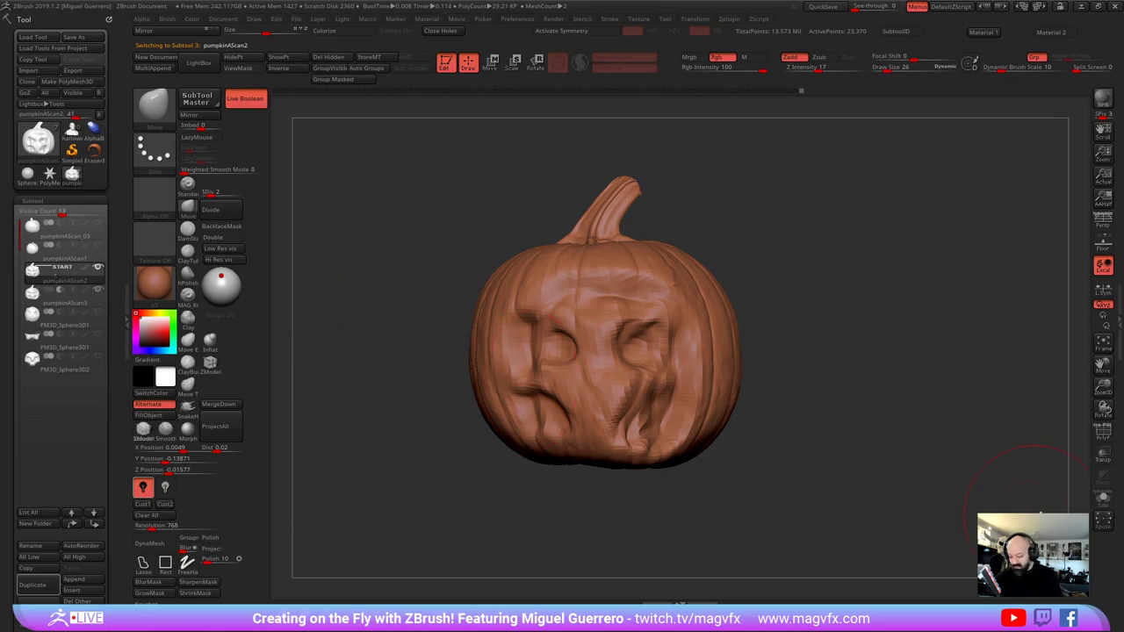
pyautogui.click(1098, 500)
pyautogui.moveTo(1023, 479); pyautogui.dragTo(986, 475)
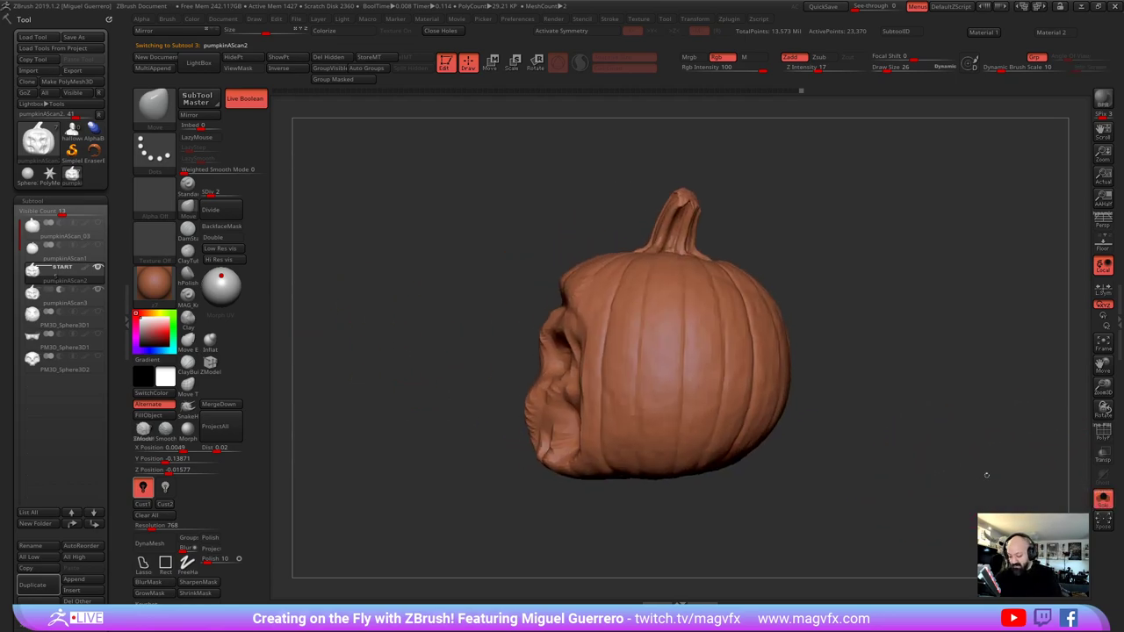
pyautogui.moveTo(542, 373); pyautogui.dragTo(504, 375)
pyautogui.moveTo(378, 347); pyautogui.dragTo(544, 341)
pyautogui.keyDown('alt'); pyautogui.moveTo(289, 290); pyautogui.dragTo(387, 282); pyautogui.keyUp('alt')
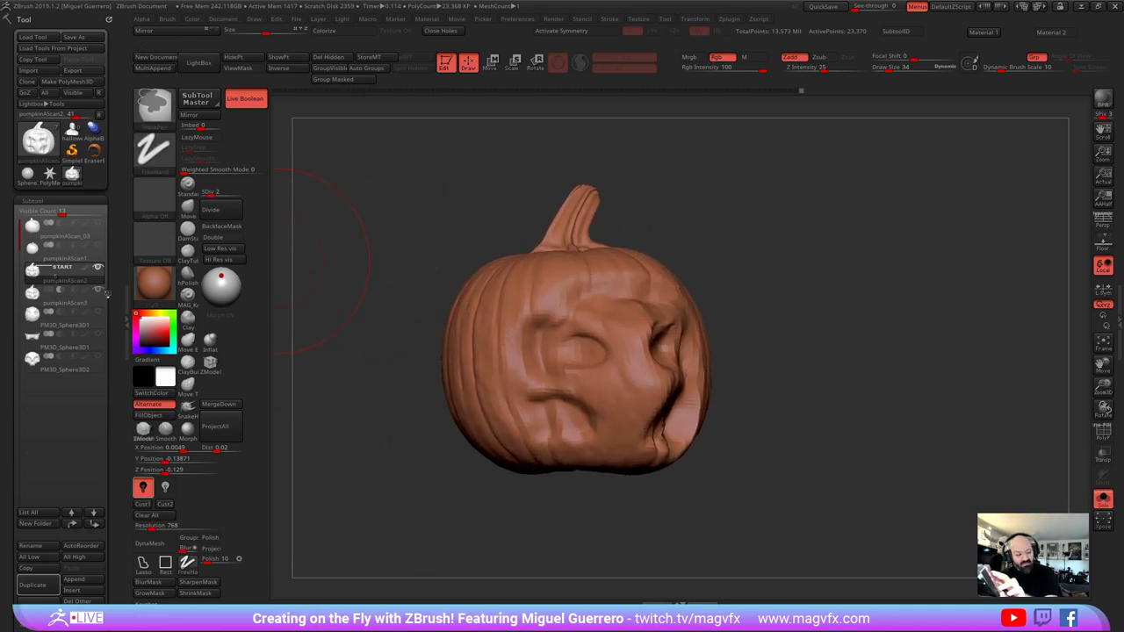
pyautogui.hotkey('ctrl', 'z')
pyautogui.moveTo(382, 312); pyautogui.dragTo(250, 300)
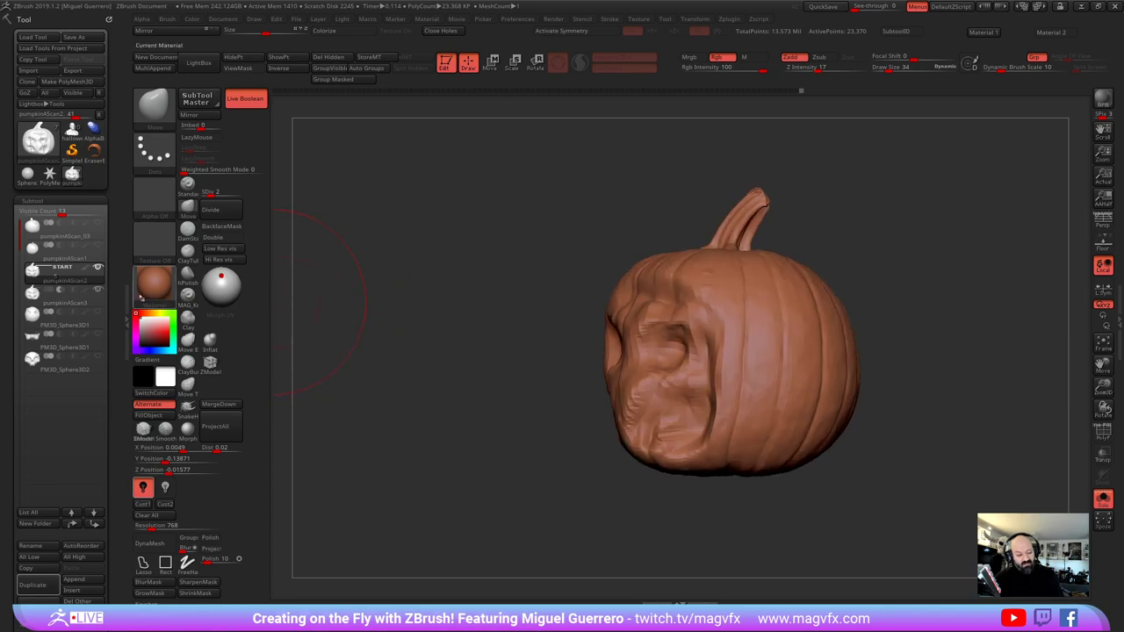
# Select the inner pumpkin, pumpkinAScan3, and pull the front of its face forward with the Move brush
pyautogui.click(66, 299)
pyautogui.moveTo(532, 362); pyautogui.dragTo(478, 367)
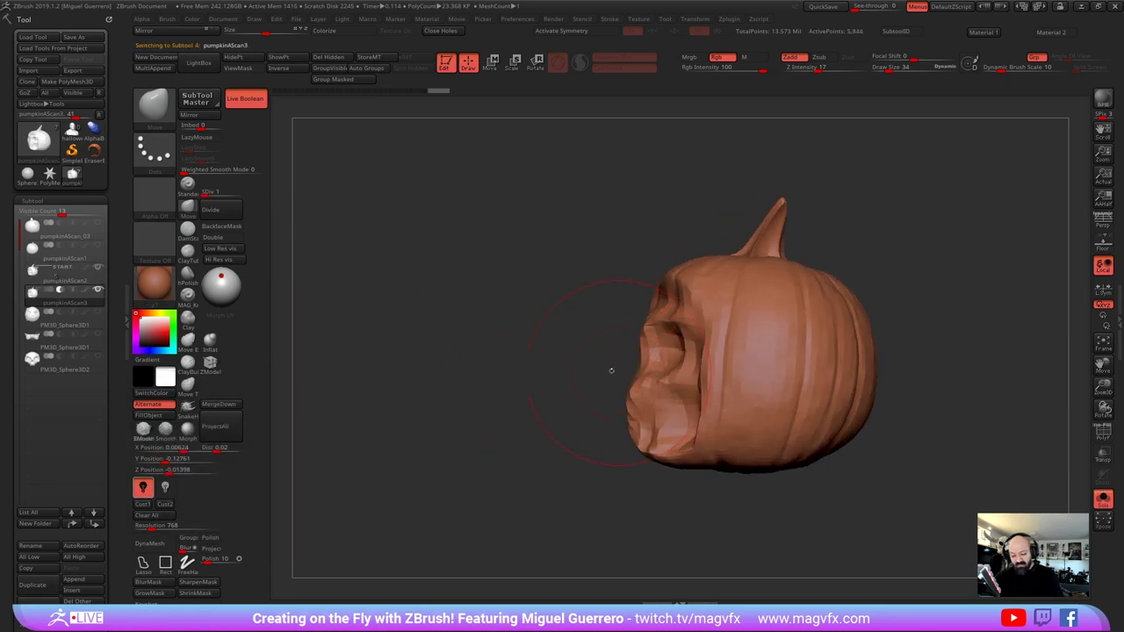
pyautogui.moveTo(642, 385); pyautogui.dragTo(603, 394)
pyautogui.moveTo(505, 351); pyautogui.dragTo(309, 321)
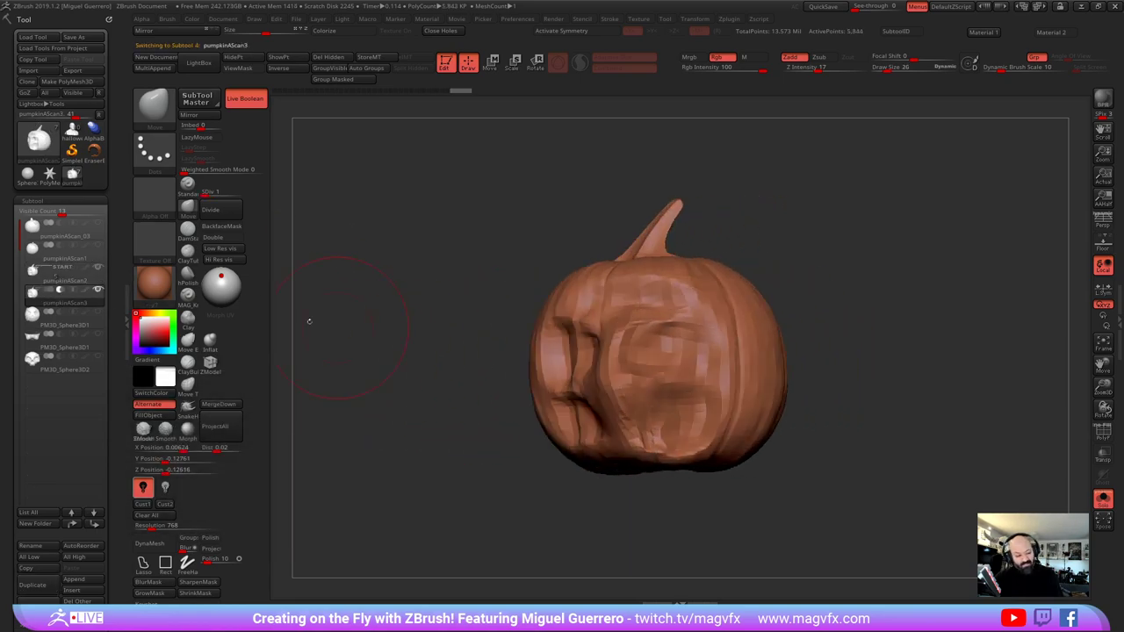
# Select the outer pumpkin, leave Solo mode, and raise it to subdivision level 3 to check the Boolean opening
pyautogui.click(57, 273)
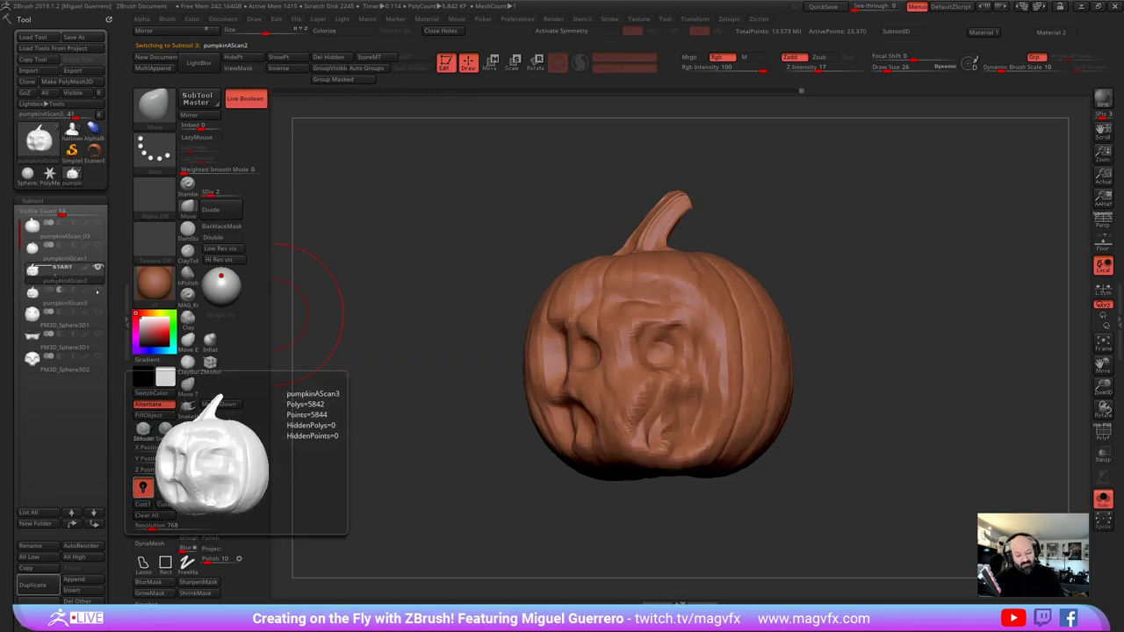
pyautogui.moveTo(332, 325)
pyautogui.mouseDown()
pyautogui.moveTo(481, 335)
pyautogui.moveTo(459, 331)
pyautogui.mouseUp()
pyautogui.keyDown('alt'); pyautogui.moveTo(515, 370); pyautogui.dragTo(468, 345); pyautogui.keyUp('alt')
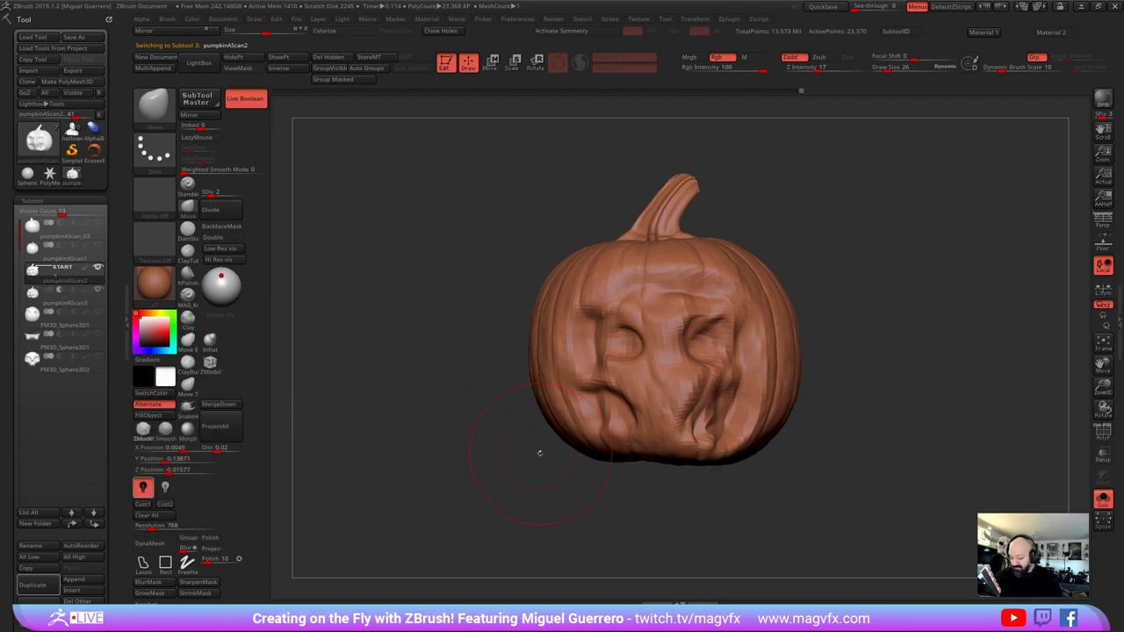
pyautogui.click(1105, 501)
pyautogui.moveTo(520, 402); pyautogui.dragTo(346, 377)
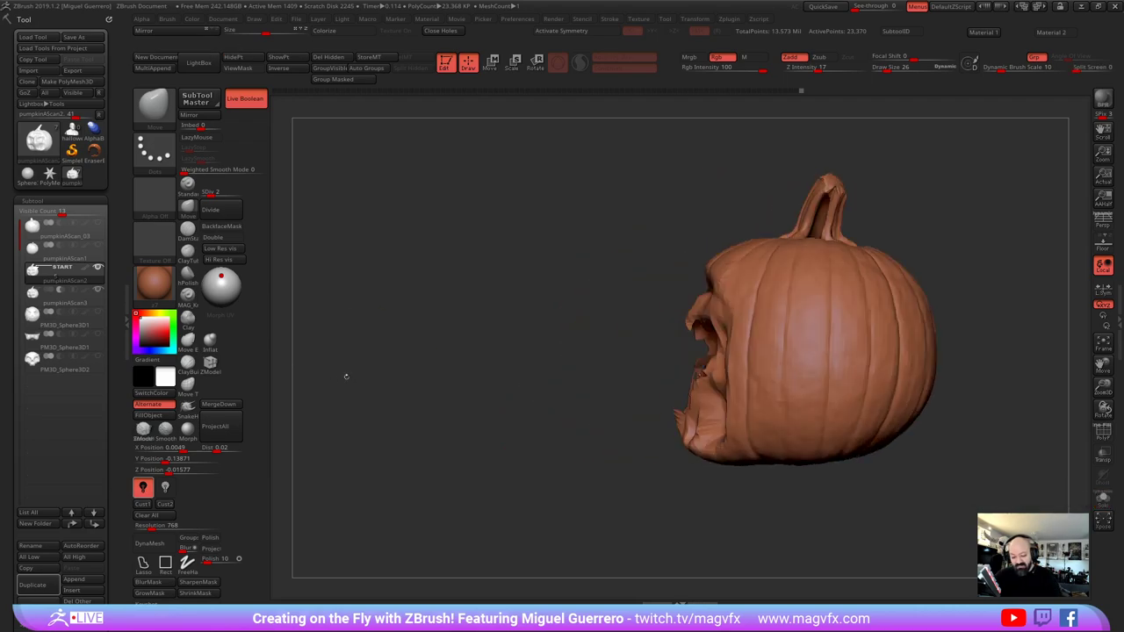
pyautogui.moveTo(513, 354); pyautogui.dragTo(471, 354)
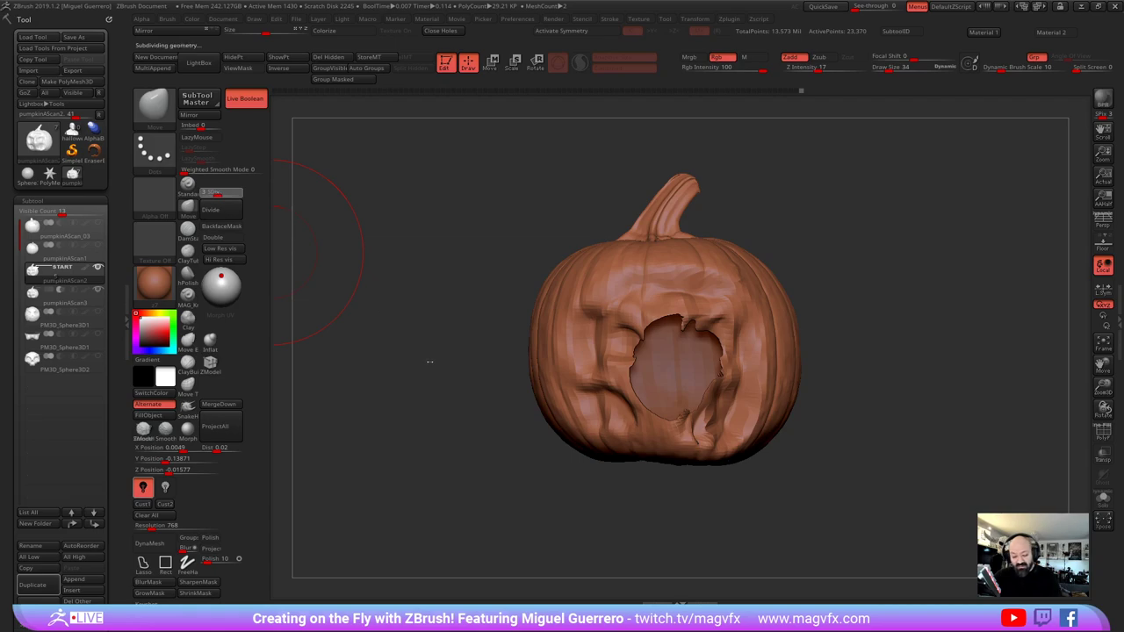
pyautogui.moveTo(445, 376); pyautogui.dragTo(361, 348)
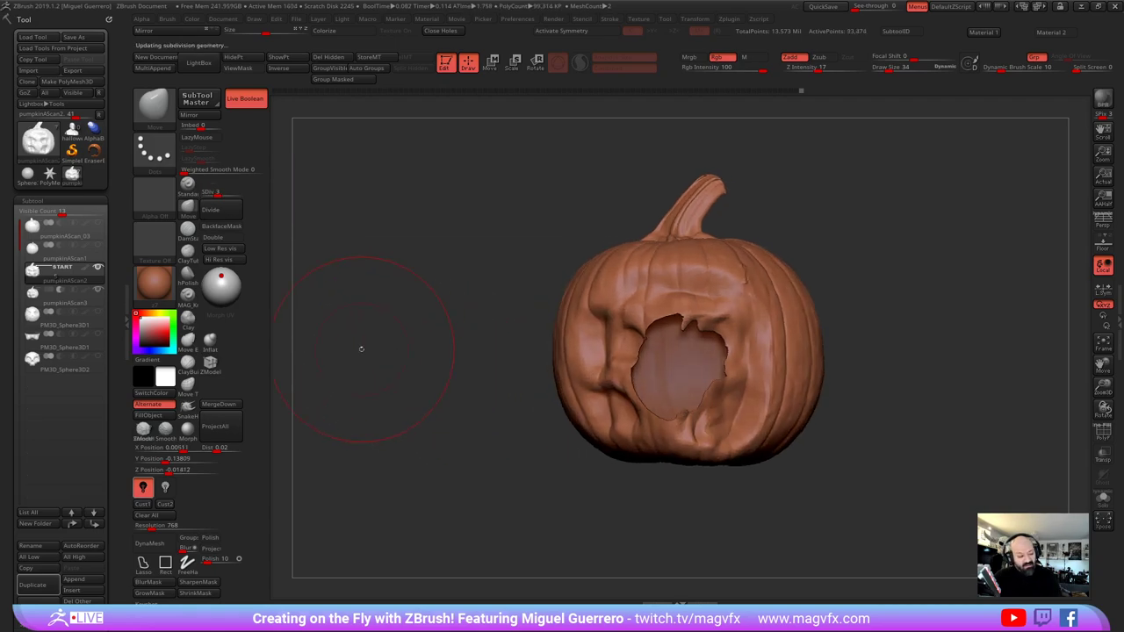
# Widen the opening in the outer pumpkin by pulling the inner pumpkin's brow and face farther forward with the Move brush
pyautogui.moveTo(469, 384); pyautogui.dragTo(577, 354)
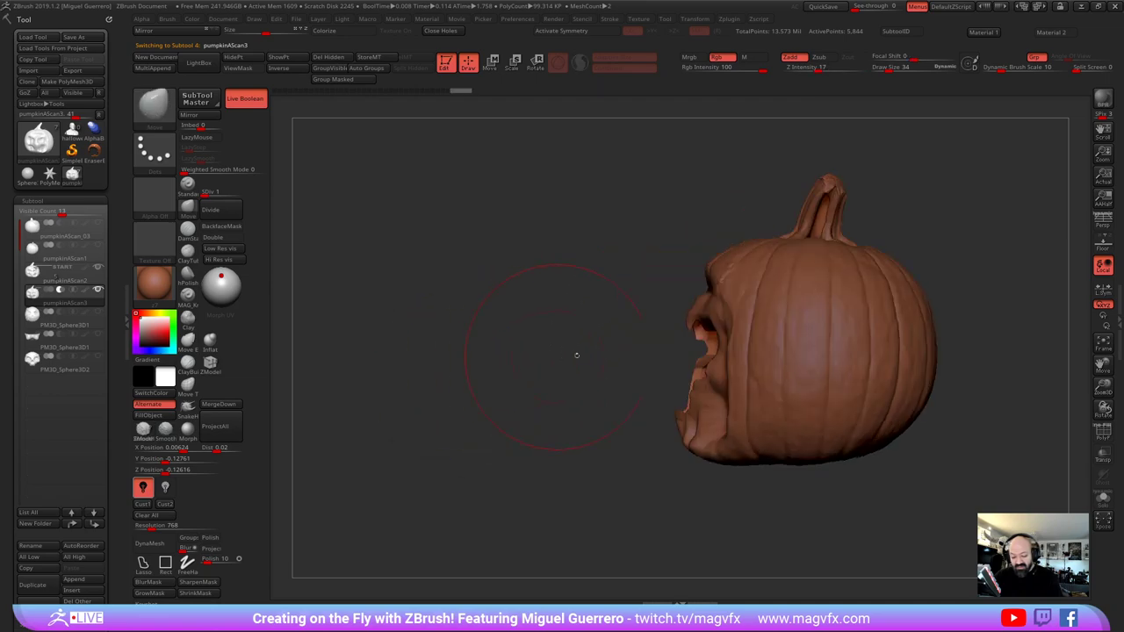
pyautogui.moveTo(704, 307); pyautogui.dragTo(699, 306)
pyautogui.moveTo(579, 353); pyautogui.dragTo(687, 377)
pyautogui.moveTo(652, 345)
pyautogui.mouseDown()
pyautogui.moveTo(680, 290)
pyautogui.moveTo(695, 295)
pyautogui.mouseUp()
pyautogui.moveTo(505, 294); pyautogui.dragTo(604, 285)
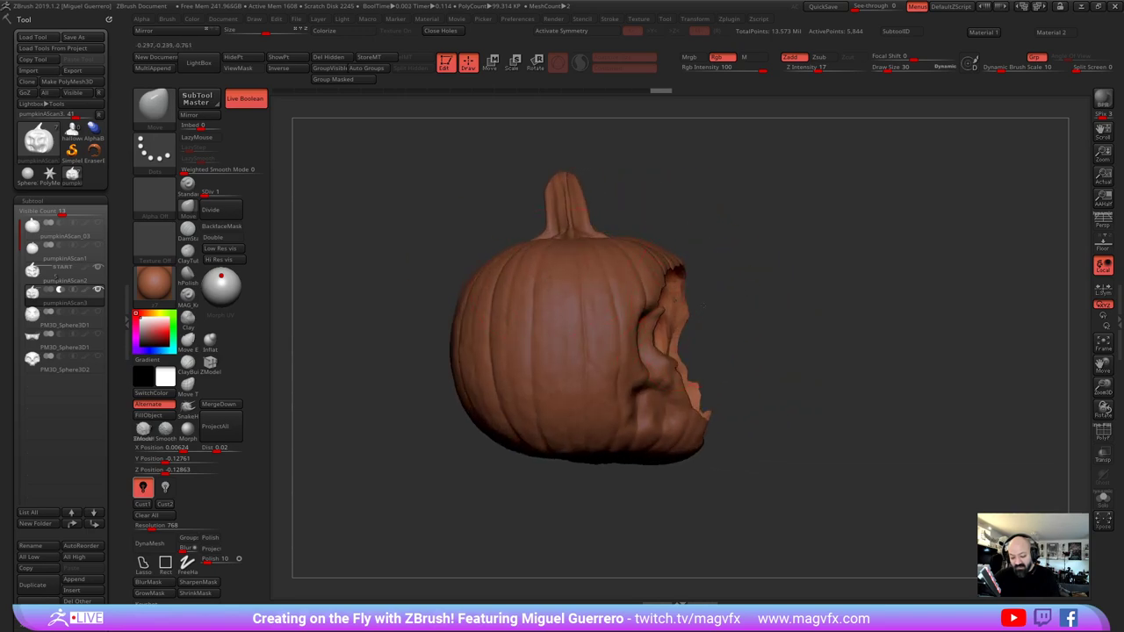
# Turn off Live Boolean and reshape the protruding face of the inner pumpkin from above with the Move brush
pyautogui.moveTo(703, 305); pyautogui.dragTo(400, 277)
pyautogui.click(246, 98)
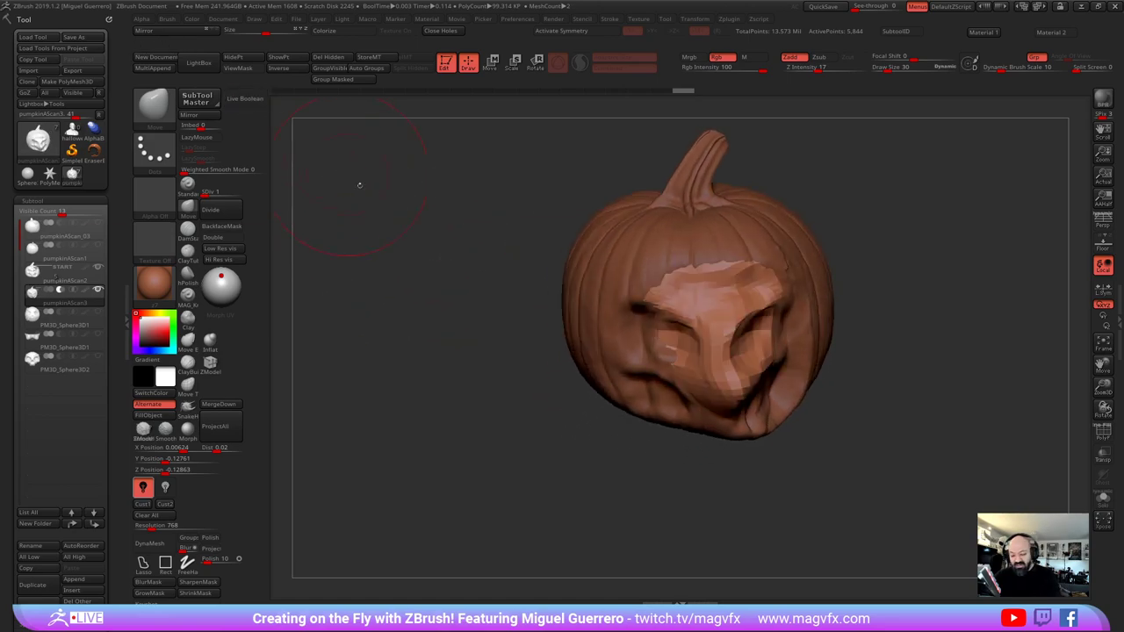
pyautogui.moveTo(360, 186); pyautogui.dragTo(369, 256)
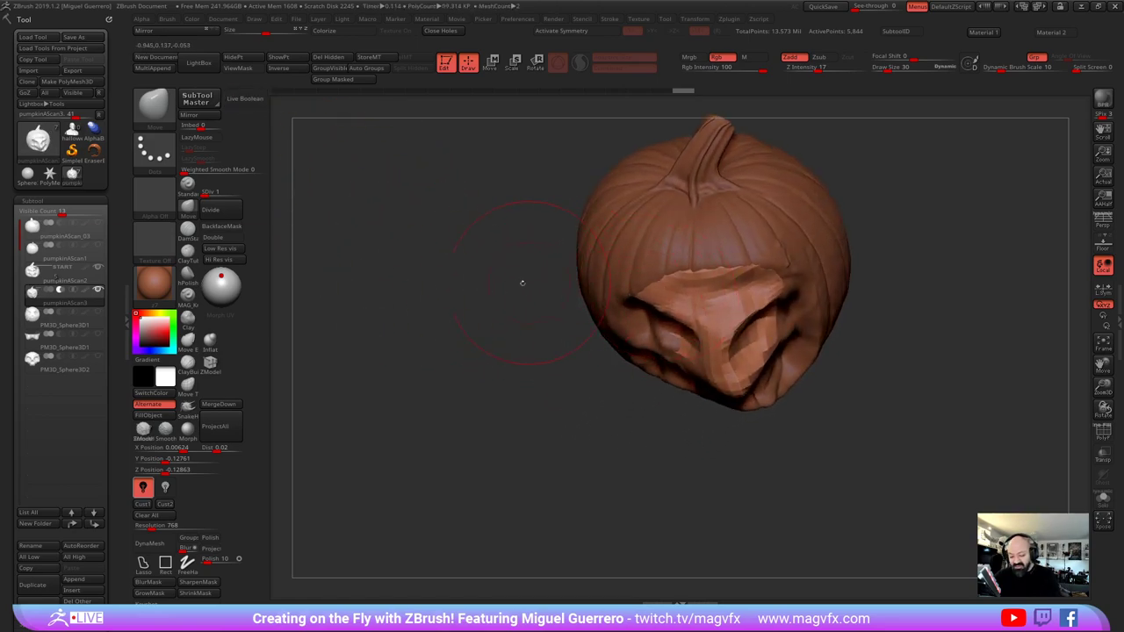
pyautogui.moveTo(521, 281); pyautogui.dragTo(527, 325, button='right')
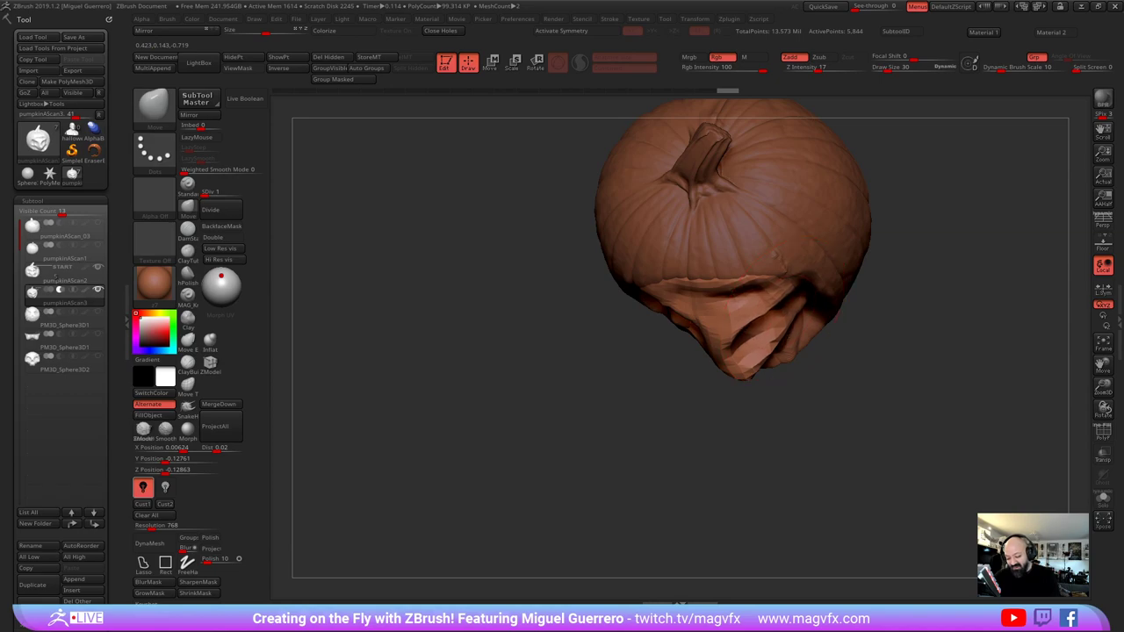
pyautogui.moveTo(786, 323); pyautogui.dragTo(769, 310)
pyautogui.moveTo(620, 352)
pyautogui.mouseDown()
pyautogui.moveTo(689, 343)
pyautogui.moveTo(709, 314)
pyautogui.moveTo(683, 320)
pyautogui.mouseUp()
pyautogui.moveTo(518, 290); pyautogui.dragTo(481, 286)
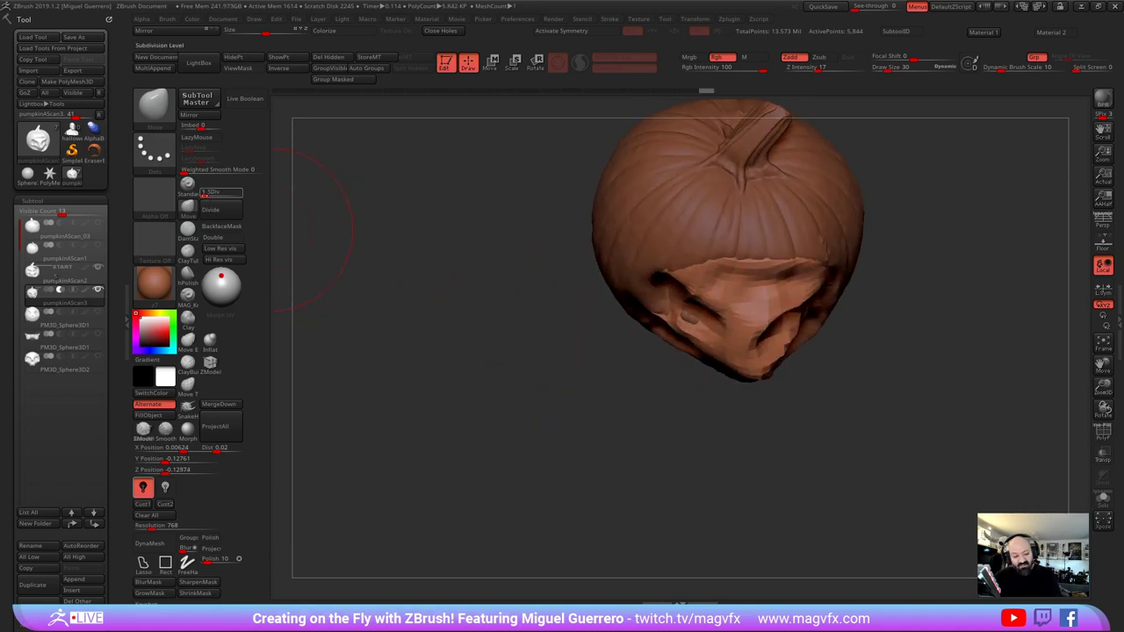
# Raise the inner pumpkin to subdivision level 2 and check its face against the outer shell from several angles
pyautogui.hotkey('ctrl', 'd')
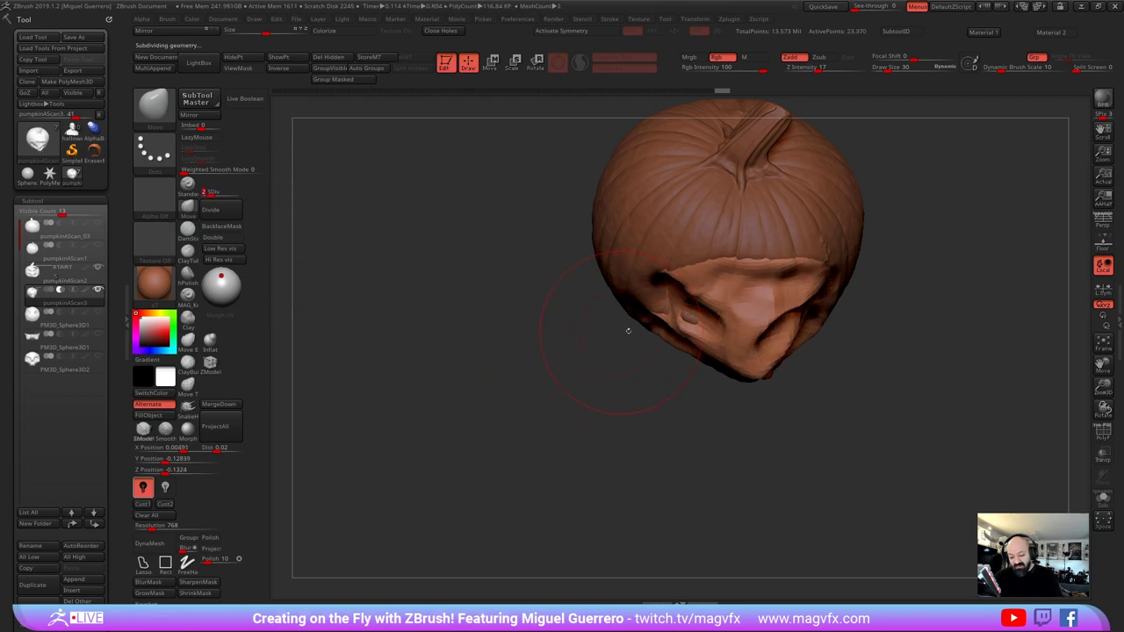
pyautogui.moveTo(689, 322); pyautogui.dragTo(550, 305, button='right')
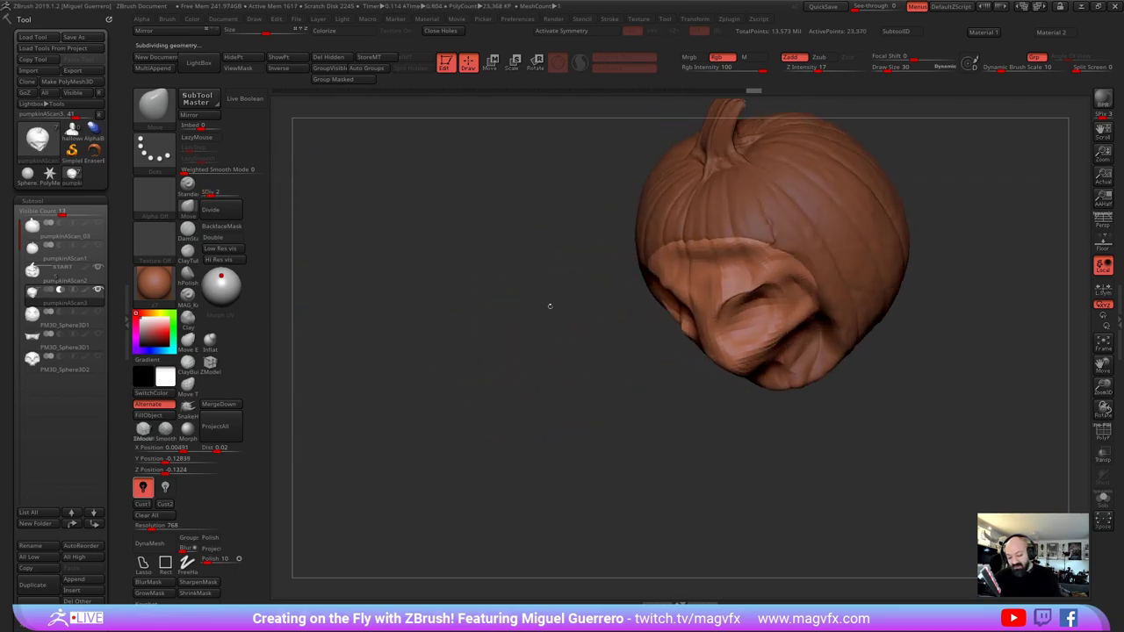
pyautogui.moveTo(525, 446); pyautogui.dragTo(586, 389, button='right')
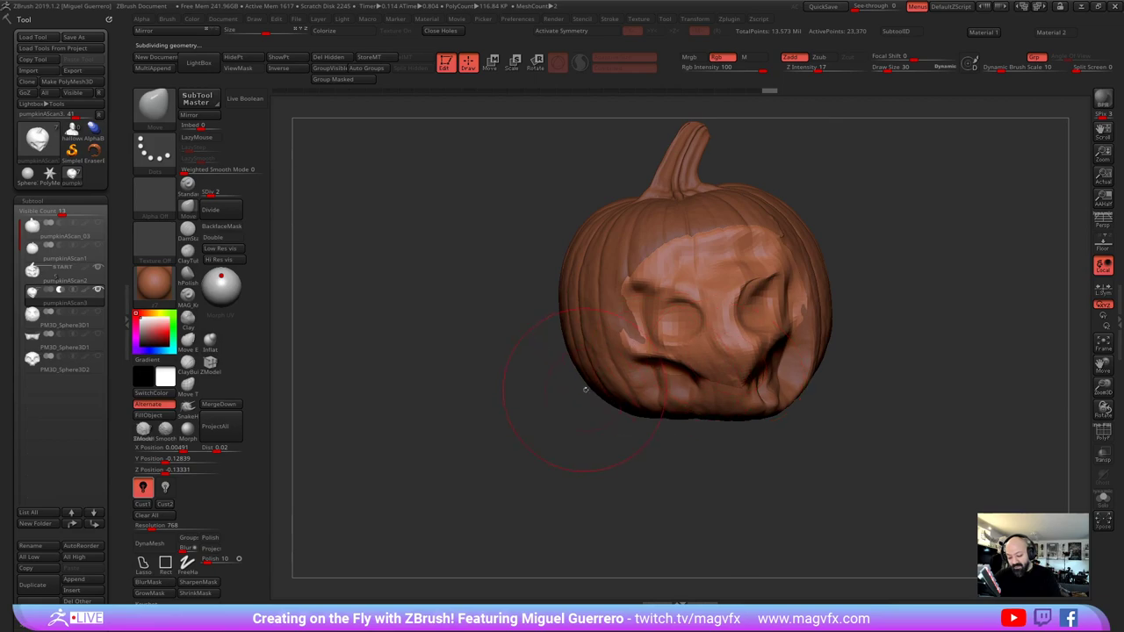
pyautogui.moveTo(683, 395); pyautogui.dragTo(729, 391, button='right')
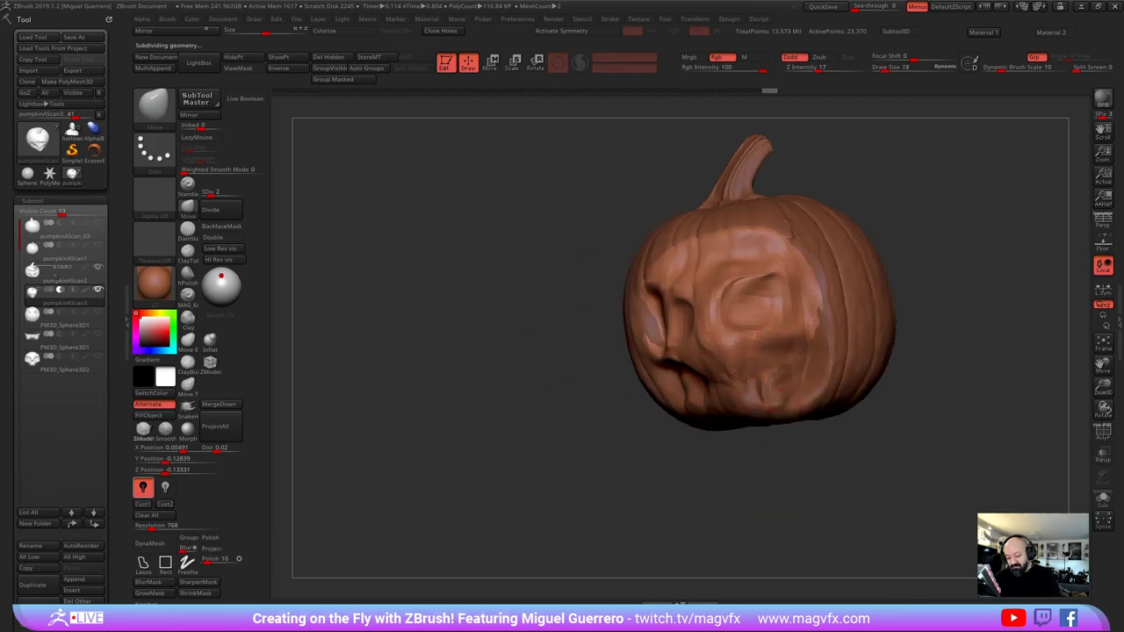
pyautogui.moveTo(792, 370); pyautogui.dragTo(734, 383, button='right')
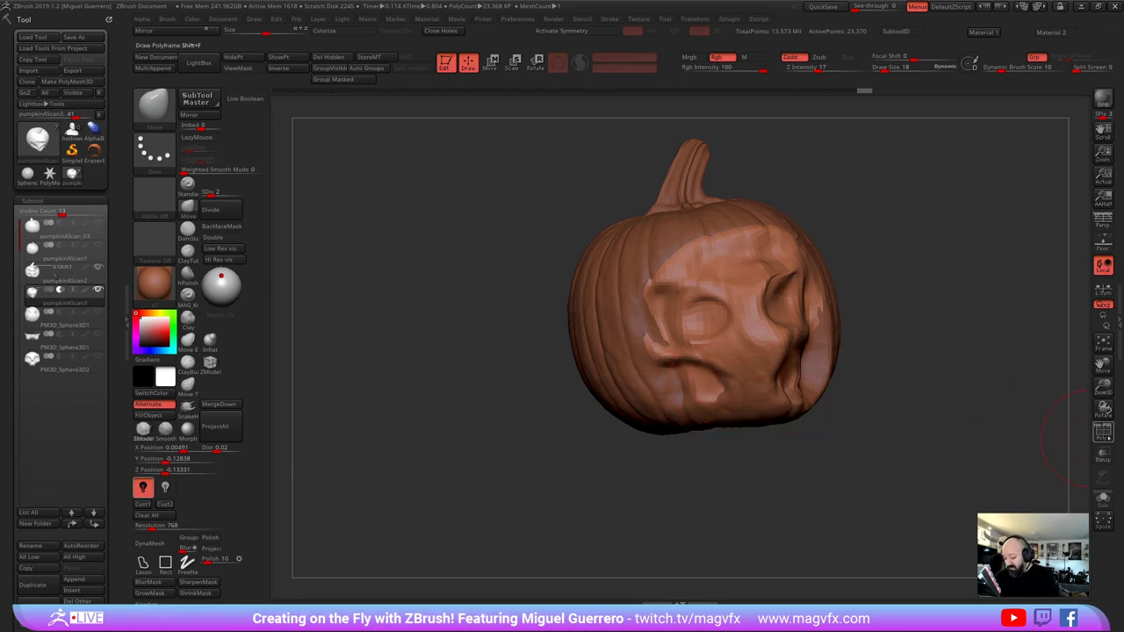
# Check the inner pumpkin's polyframe, turn it off again, and enable Live Boolean to inspect the opening in the outer pumpkin
pyautogui.hotkey('shift', 'f')
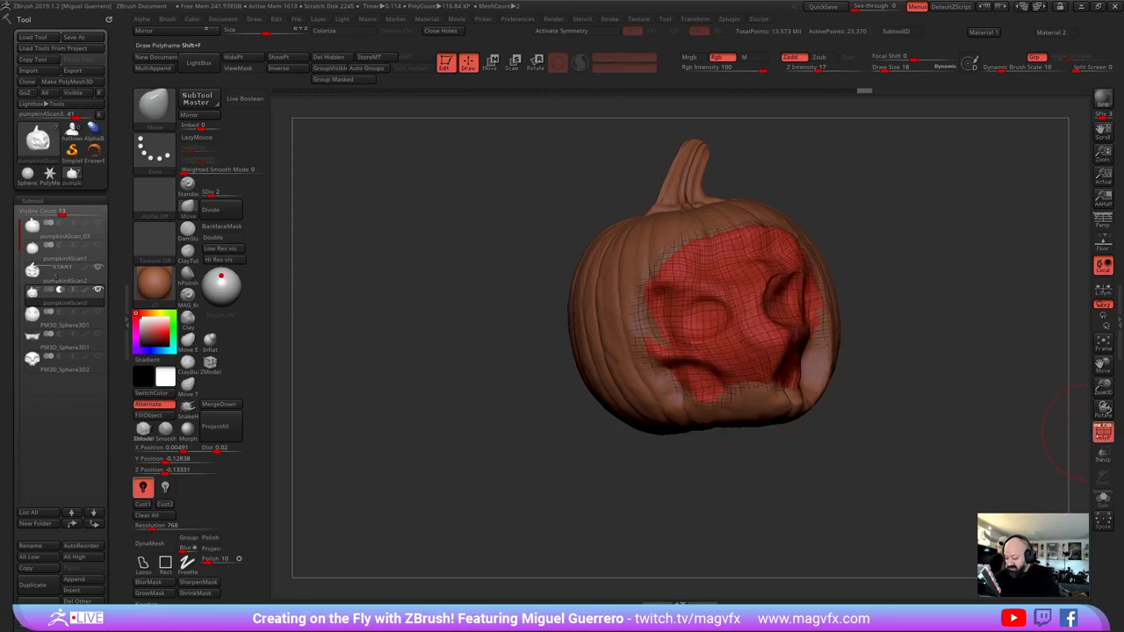
pyautogui.click(1103, 432)
pyautogui.moveTo(983, 443); pyautogui.dragTo(923, 467, button='right')
pyautogui.click(245, 97)
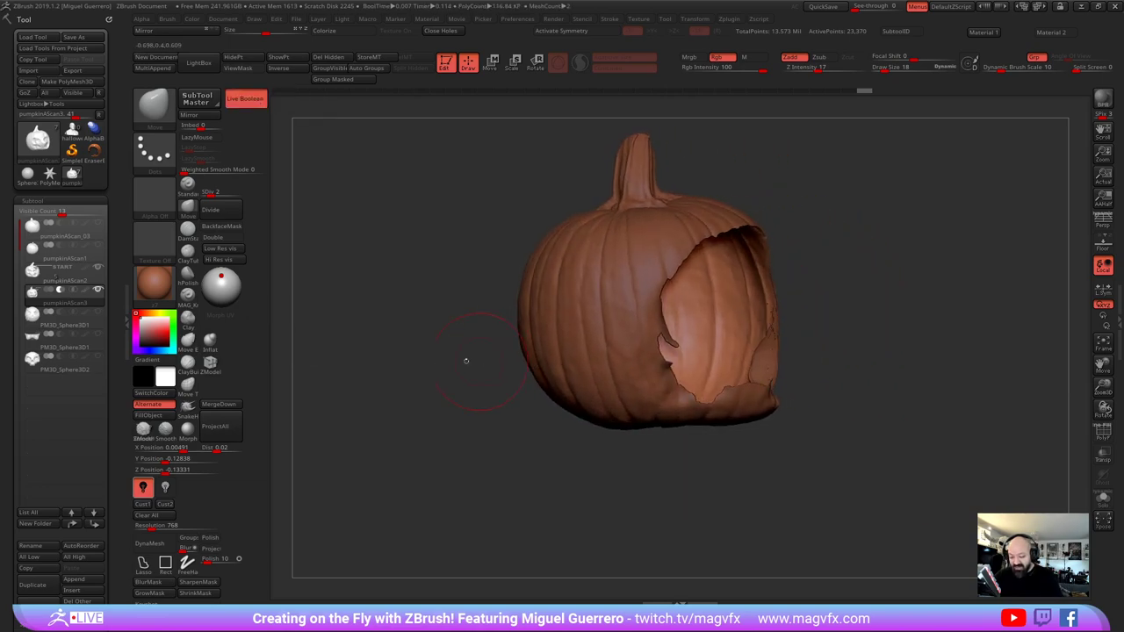
pyautogui.moveTo(465, 359); pyautogui.dragTo(399, 370)
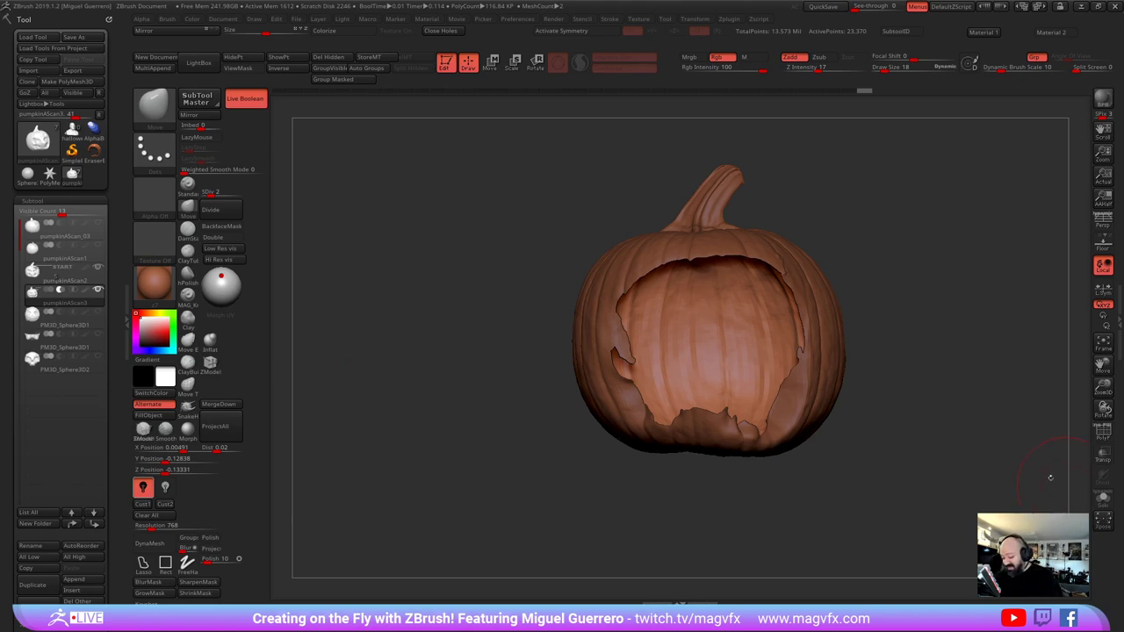
# Show the jaw and skull subtools inside the hollowed pumpkin and check how they fit the opening from several angles
pyautogui.click(98, 335)
pyautogui.click(97, 356)
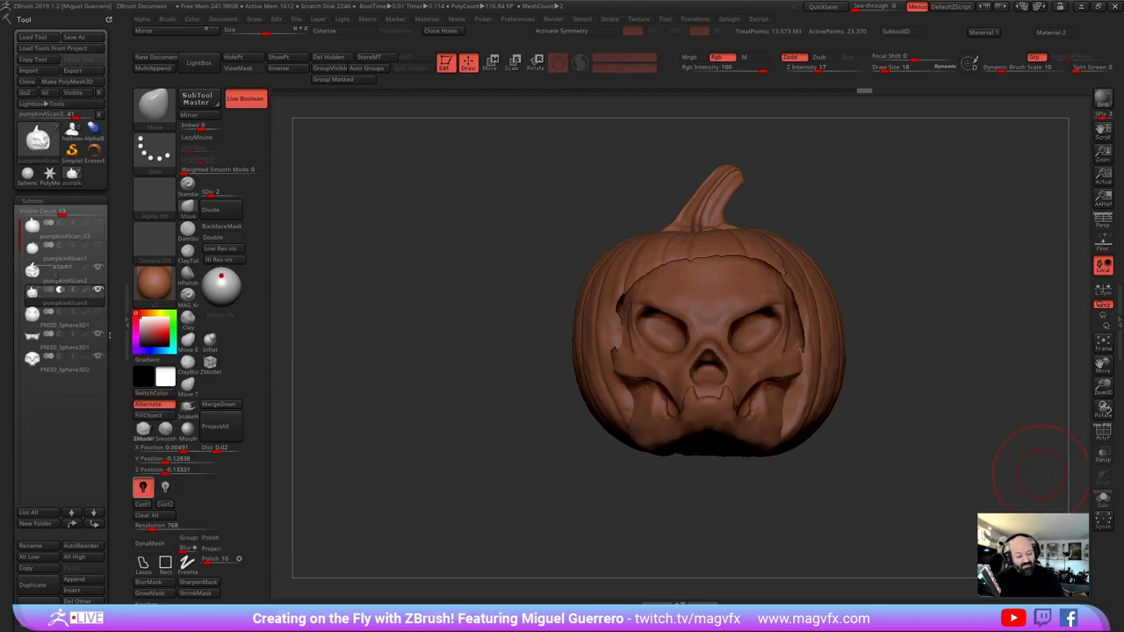
pyautogui.moveTo(1034, 463); pyautogui.dragTo(952, 462)
pyautogui.moveTo(518, 395); pyautogui.dragTo(483, 403)
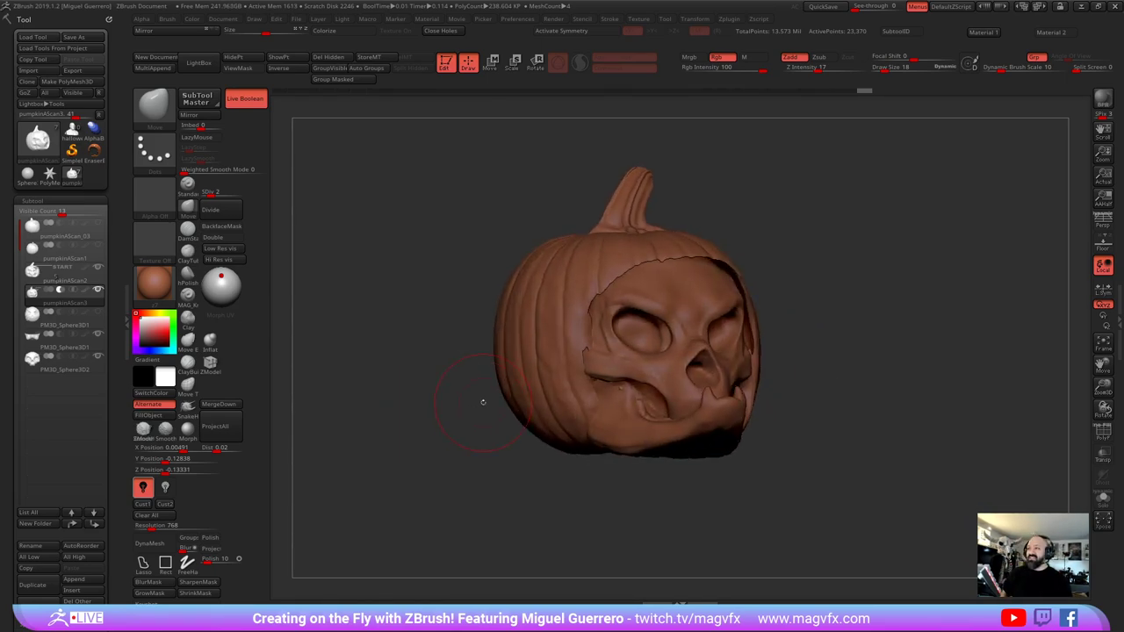
pyautogui.moveTo(436, 385); pyautogui.dragTo(462, 344)
# Select the skull and pull its cheekbones outward with the Move brush so they wrap around the outside of the pumpkin
pyautogui.keyDown('alt'); pyautogui.click(732, 375); pyautogui.keyUp('alt')
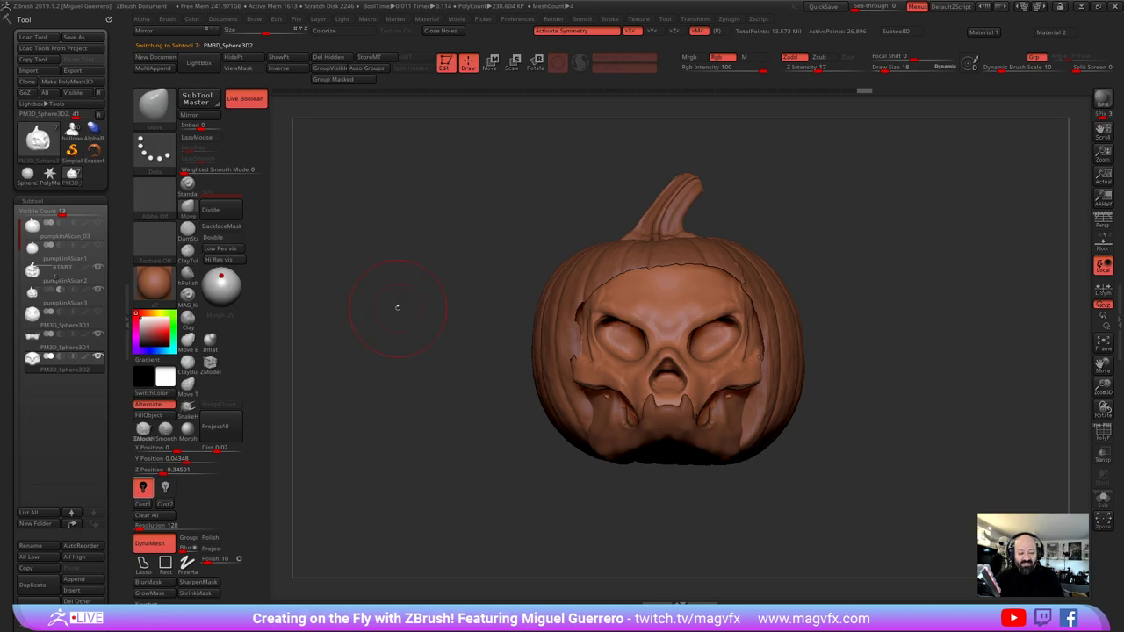
pyautogui.moveTo(432, 304); pyautogui.dragTo(498, 360)
pyautogui.moveTo(571, 339)
pyautogui.mouseDown()
pyautogui.moveTo(527, 333)
pyautogui.moveTo(530, 319)
pyautogui.mouseUp()
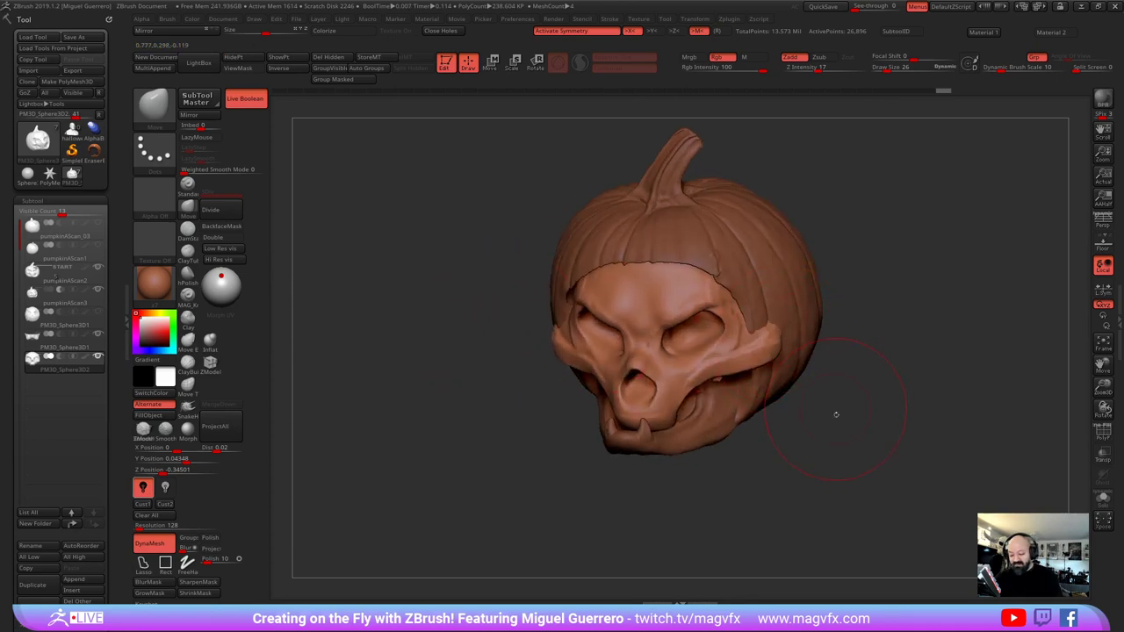
pyautogui.moveTo(835, 413); pyautogui.dragTo(807, 386)
pyautogui.moveTo(771, 335)
pyautogui.mouseDown()
pyautogui.moveTo(808, 329)
pyautogui.moveTo(797, 319)
pyautogui.mouseUp()
pyautogui.moveTo(836, 400); pyautogui.dragTo(810, 385)
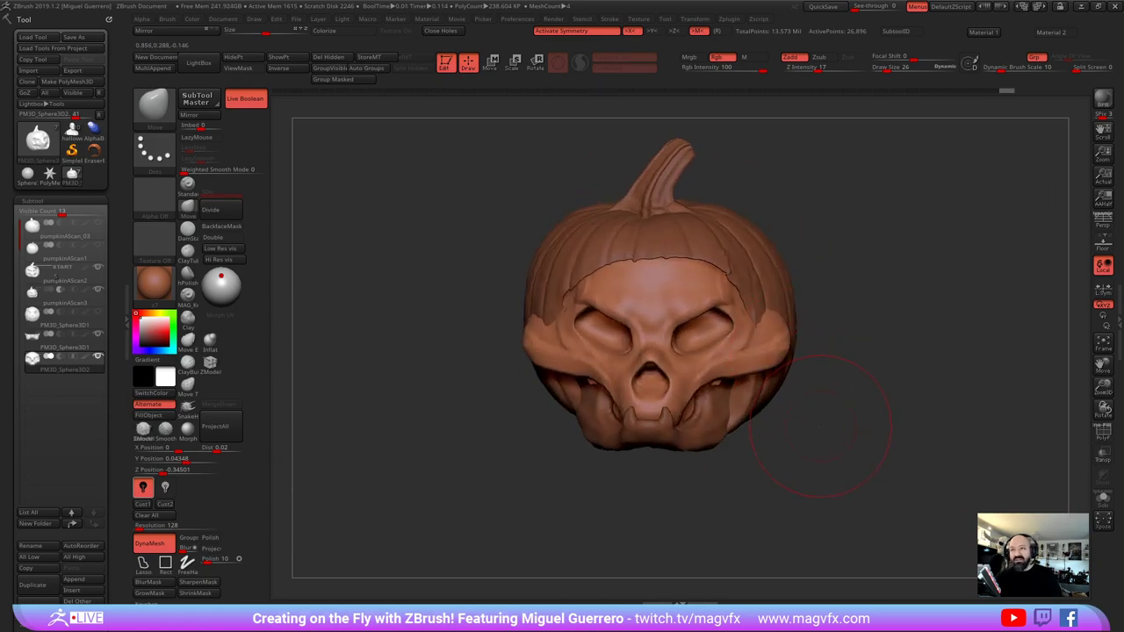
pyautogui.moveTo(828, 427)
pyautogui.mouseDown()
pyautogui.moveTo(777, 335)
pyautogui.moveTo(788, 285)
pyautogui.moveTo(788, 310)
pyautogui.moveTo(829, 389)
pyautogui.moveTo(808, 359)
pyautogui.moveTo(843, 347)
pyautogui.moveTo(909, 360)
pyautogui.mouseUp()
# Refine the rear ends of the skull's cheekbones with the DamStandard brush at draw size 10
pyautogui.click(188, 230)
pyautogui.moveTo(432, 352); pyautogui.dragTo(512, 366)
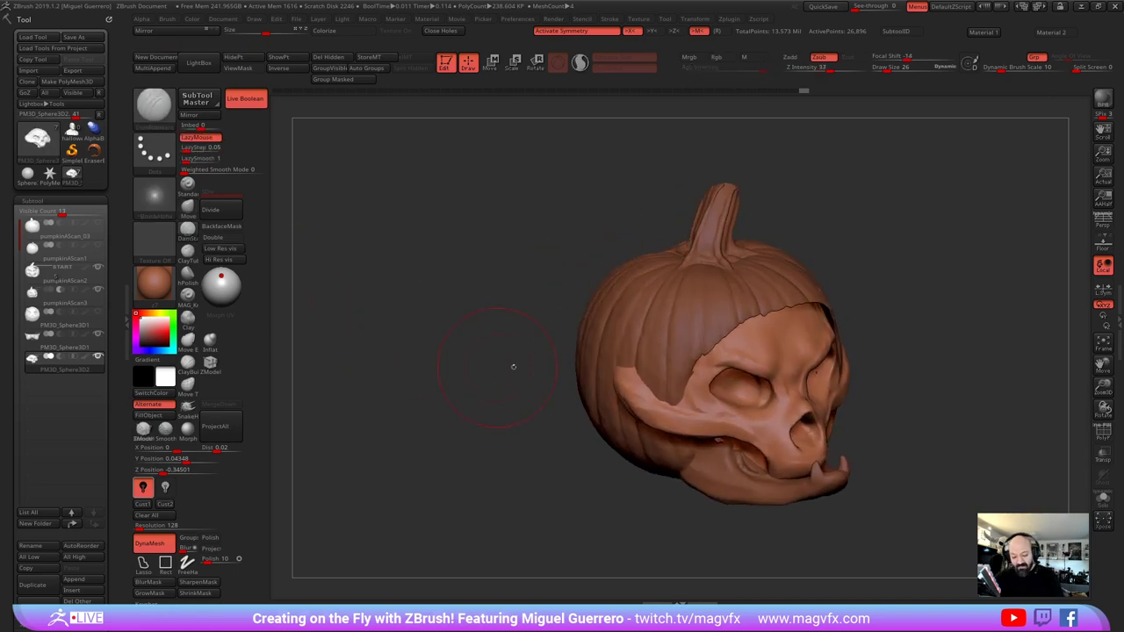
pyautogui.moveTo(536, 421); pyautogui.dragTo(532, 483)
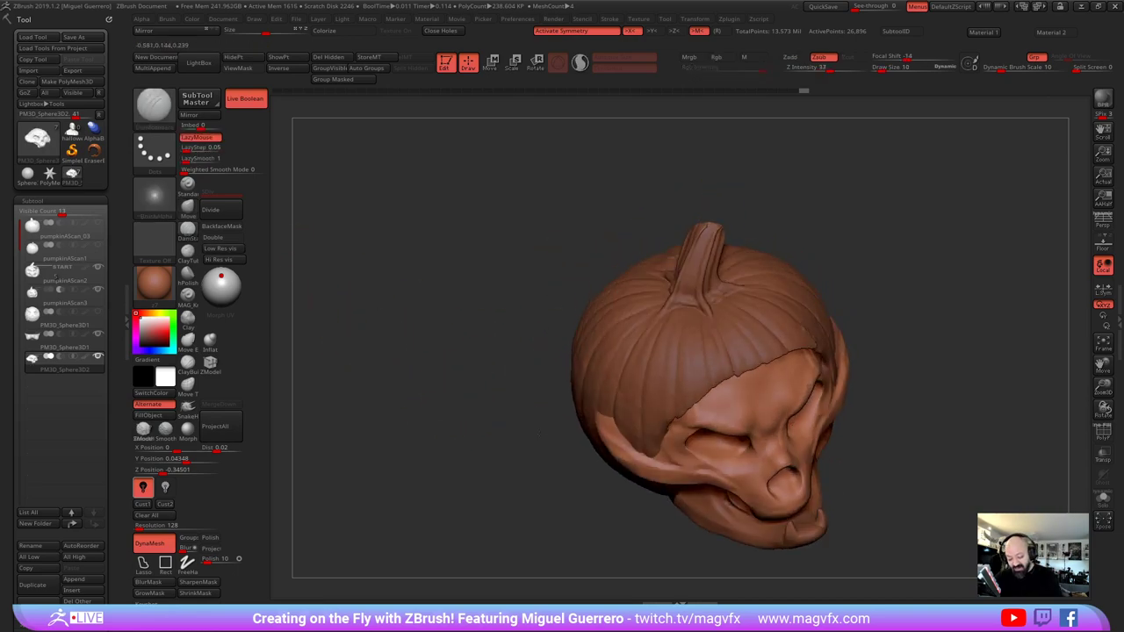
pyautogui.moveTo(634, 447); pyautogui.dragTo(606, 418)
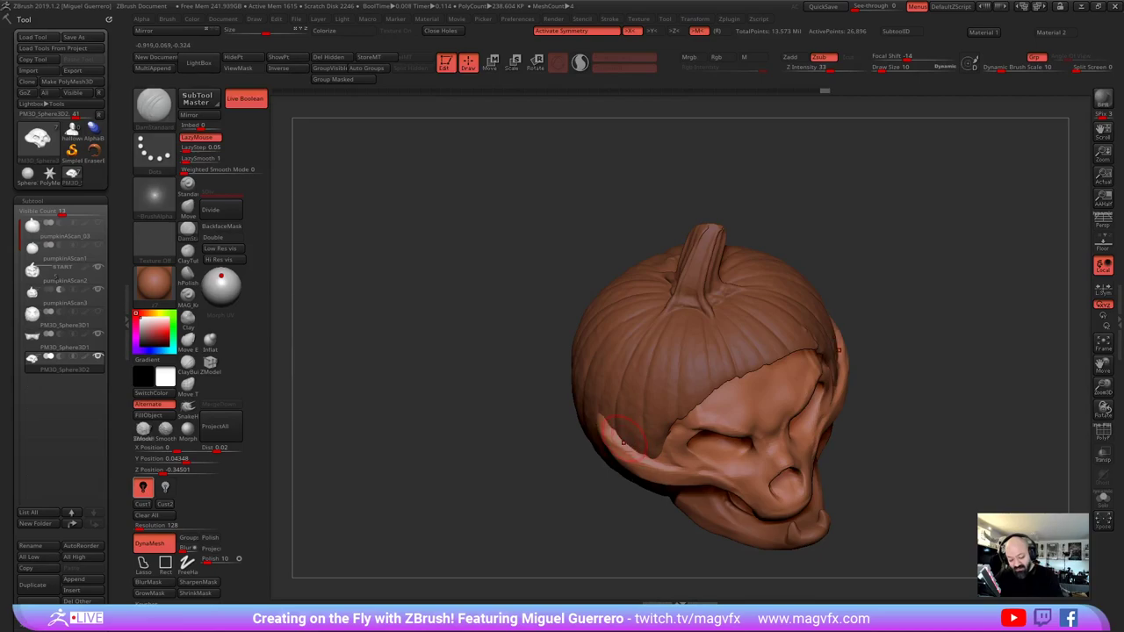
pyautogui.moveTo(623, 439)
pyautogui.mouseDown(button='right')
pyautogui.moveTo(464, 396)
pyautogui.moveTo(437, 402)
pyautogui.mouseUp(button='right')
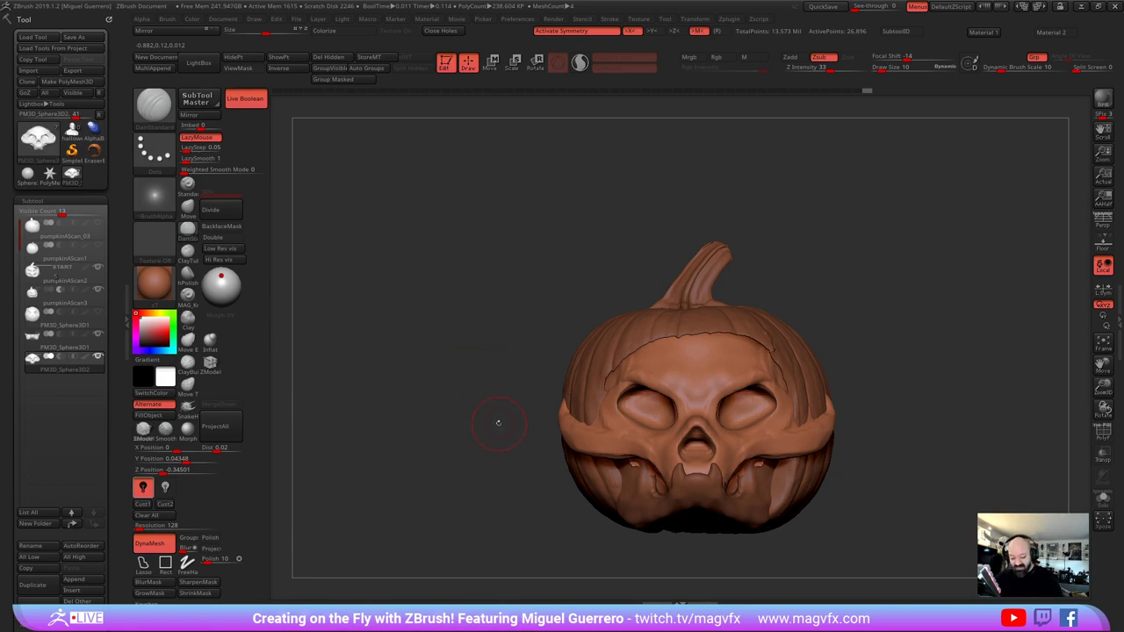
pyautogui.moveTo(437, 401); pyautogui.dragTo(434, 359, button='right')
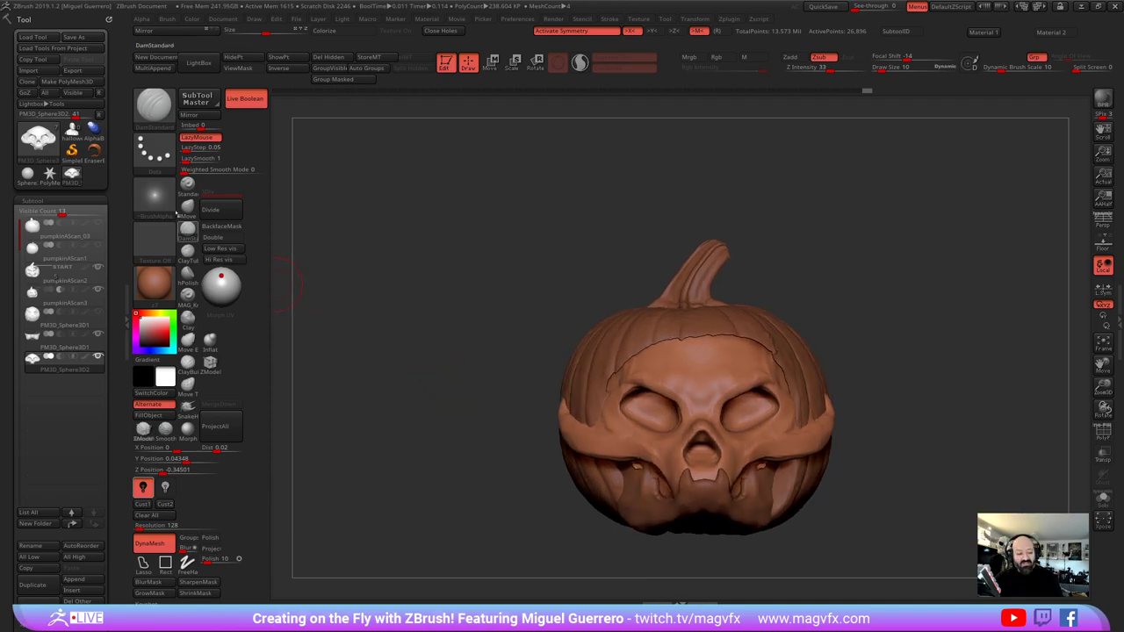
# Reshape the skull's brow and upper eye socket edges with the Move brush to sharpen the angry expression
pyautogui.click(187, 208)
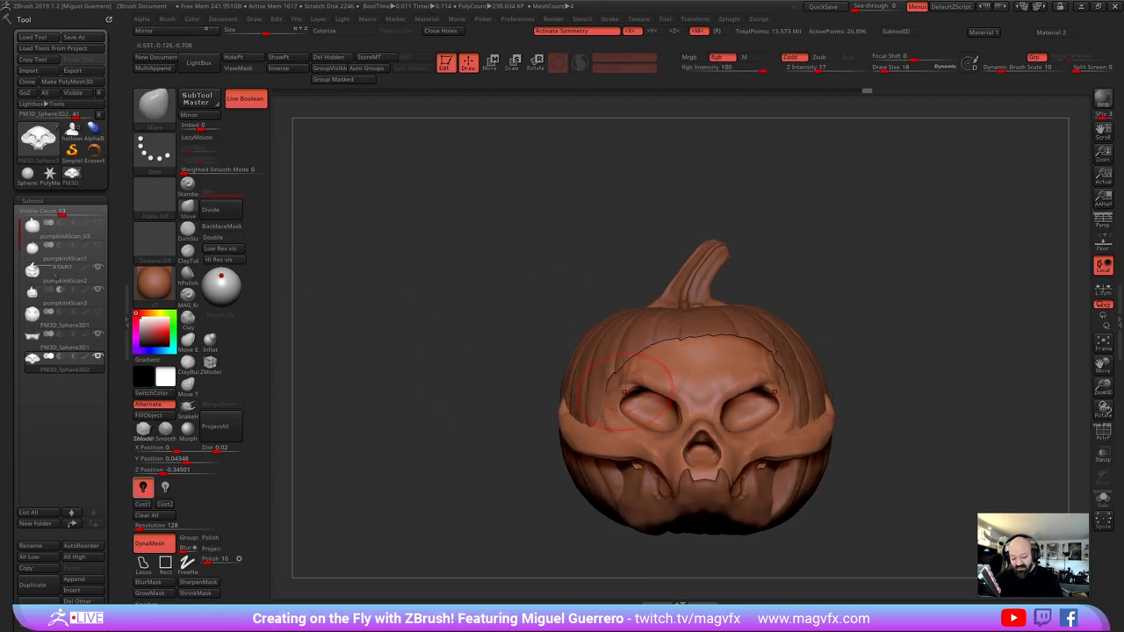
pyautogui.moveTo(625, 398)
pyautogui.mouseDown()
pyautogui.moveTo(620, 388)
pyautogui.moveTo(635, 381)
pyautogui.moveTo(651, 386)
pyautogui.mouseUp()
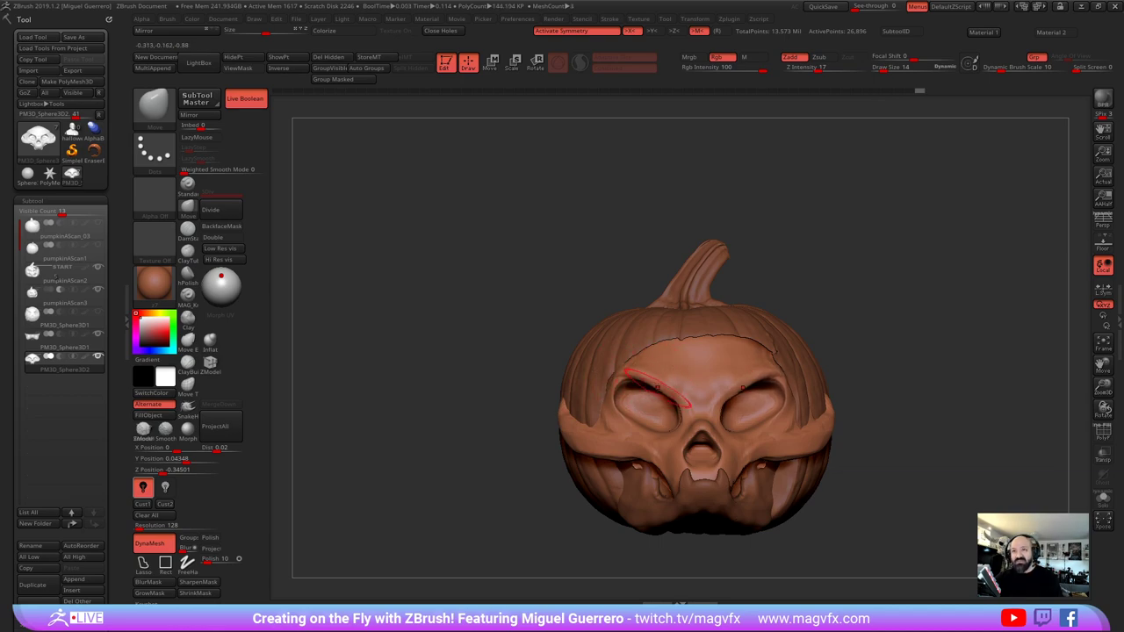
pyautogui.moveTo(517, 329); pyautogui.dragTo(501, 352)
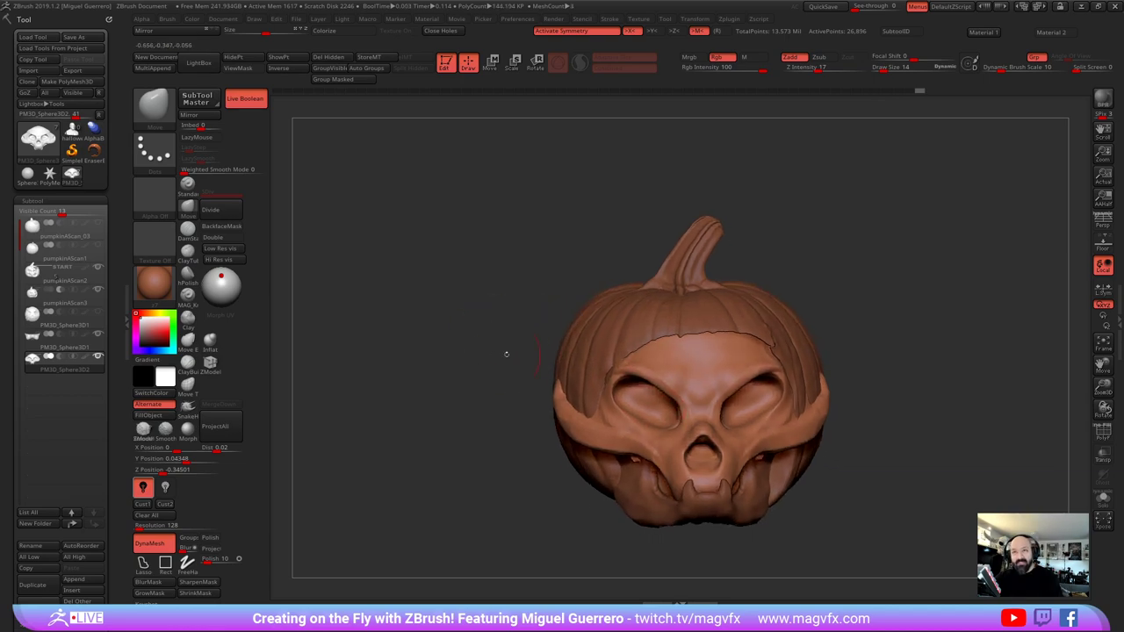
pyautogui.moveTo(665, 393); pyautogui.dragTo(668, 401)
pyautogui.moveTo(472, 331); pyautogui.dragTo(530, 398)
pyautogui.moveTo(667, 393); pyautogui.dragTo(650, 385)
pyautogui.moveTo(567, 413)
pyautogui.keyDown('shift'); pyautogui.mouseDown()
pyautogui.moveTo(492, 389)
pyautogui.moveTo(479, 359)
pyautogui.moveTo(535, 405)
pyautogui.moveTo(488, 385)
pyautogui.mouseUp(); pyautogui.keyUp('shift')
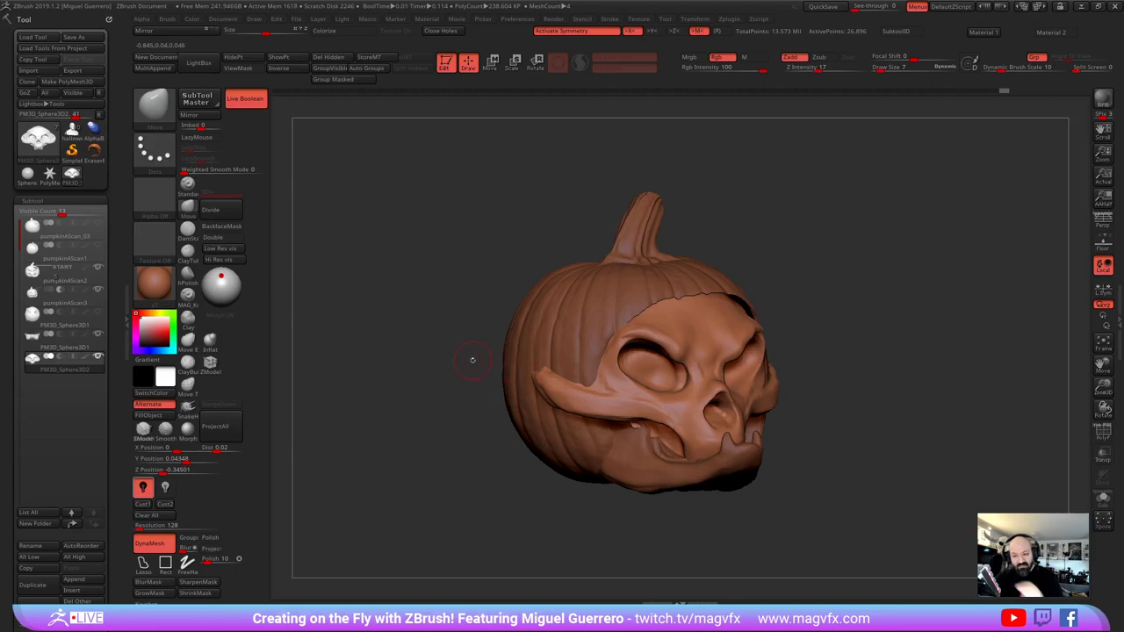
# Carve a notch into the tip of the skull's cheekbone with the DamStandard brush at draw size 7
pyautogui.hotkey('ctrl', 'z')
pyautogui.press('b')
pyautogui.press('d')
pyautogui.press('s')
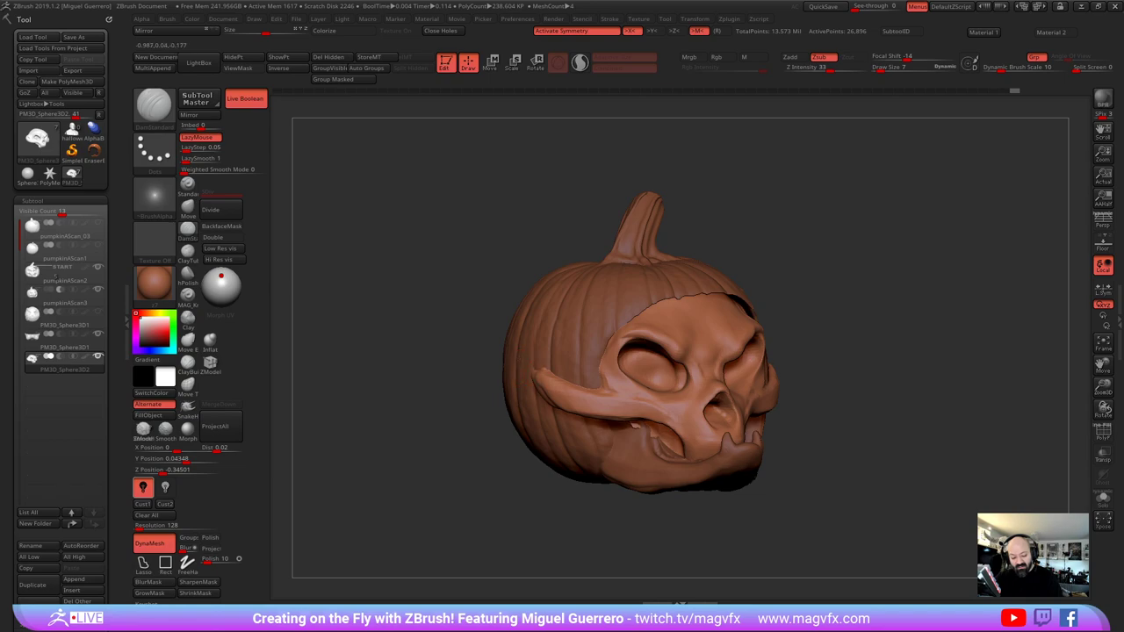
pyautogui.moveTo(539, 377); pyautogui.dragTo(562, 408)
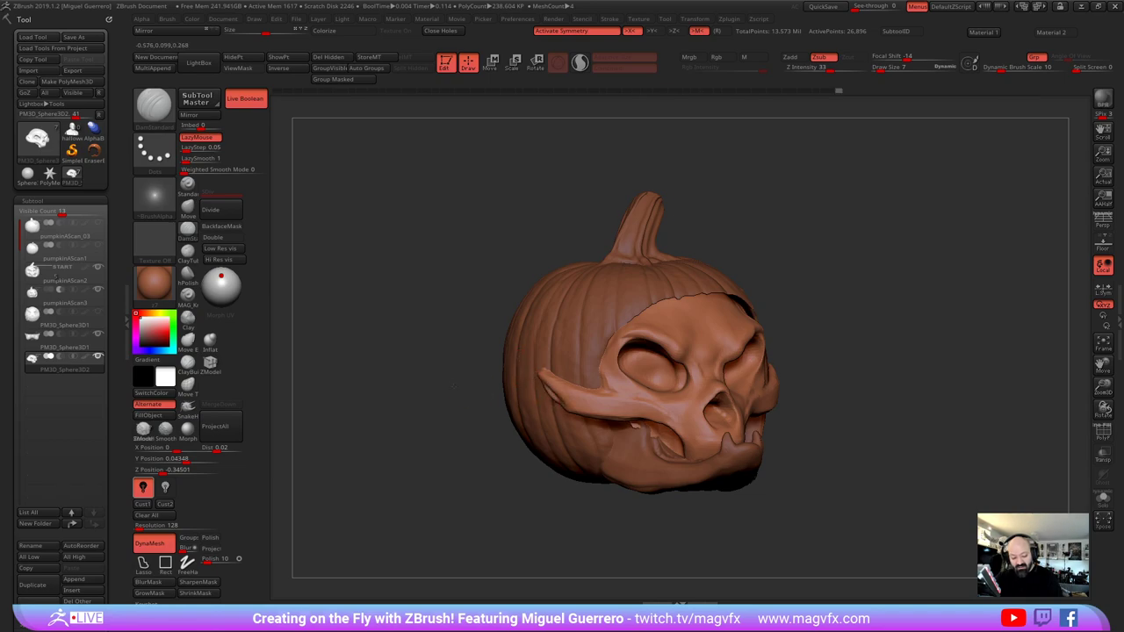
pyautogui.moveTo(465, 430)
pyautogui.mouseDown()
pyautogui.moveTo(467, 386)
pyautogui.moveTo(427, 394)
pyautogui.moveTo(447, 375)
pyautogui.mouseUp()
# Select the inner pumpkin and push the opening's upper edge back above the skull's forehead with the Move brush
pyautogui.keyDown('alt'); pyautogui.click(559, 309); pyautogui.keyUp('alt')
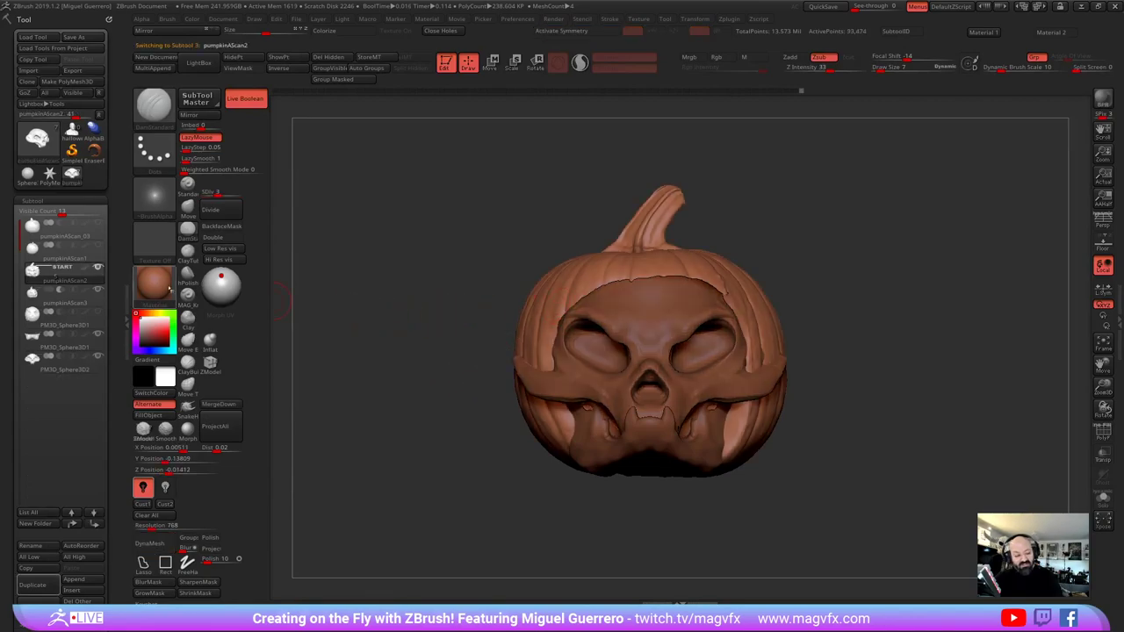
pyautogui.click(45, 304)
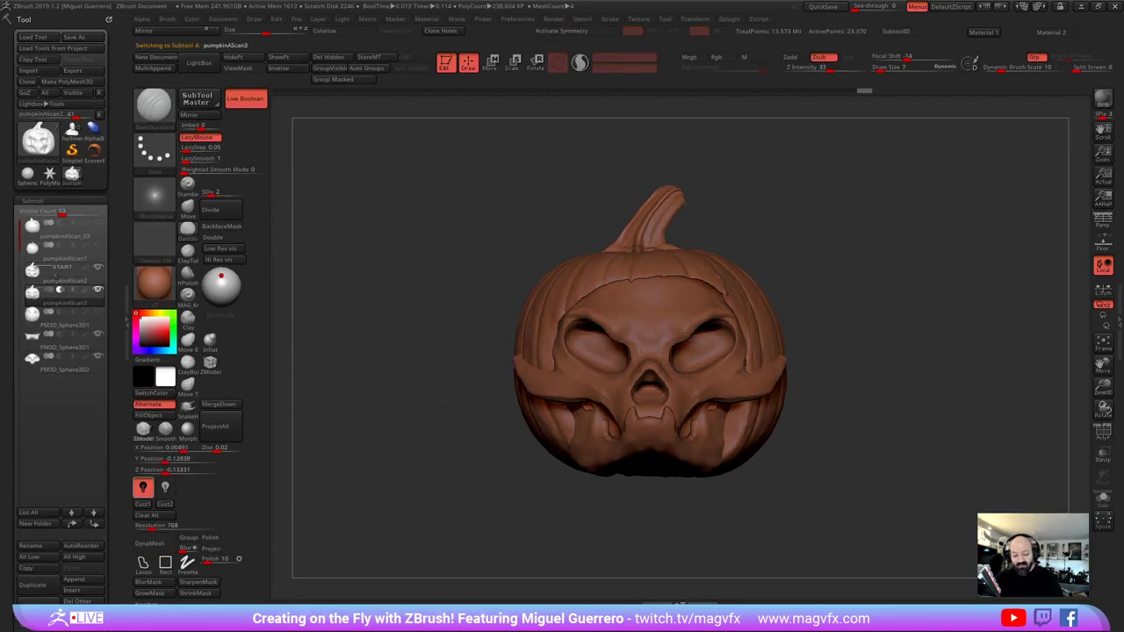
pyautogui.moveTo(404, 390); pyautogui.dragTo(447, 388)
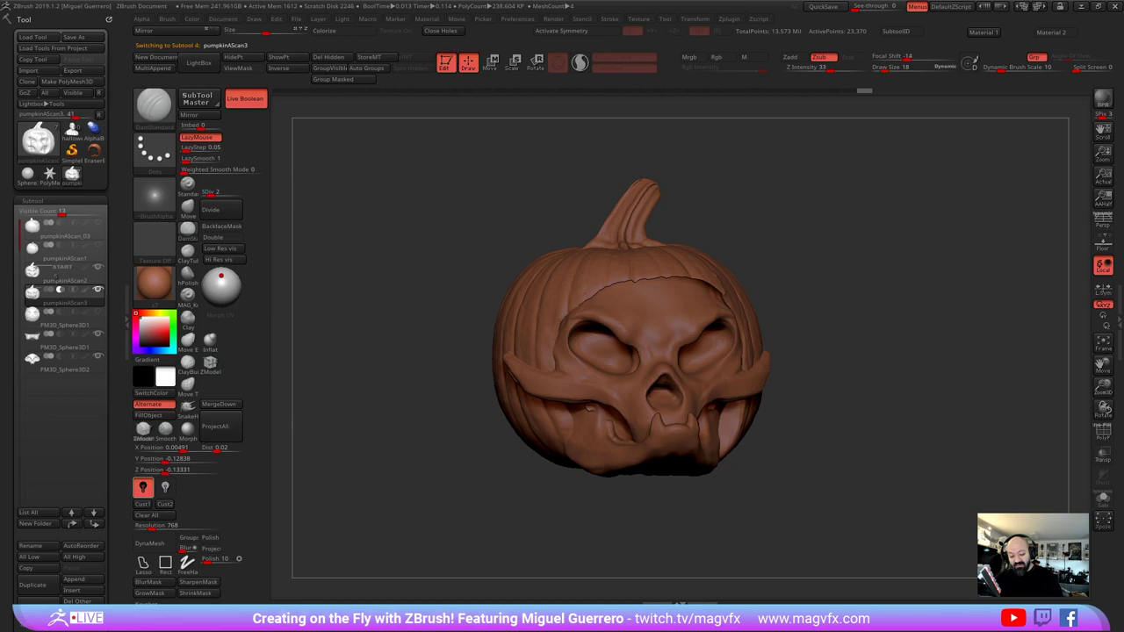
pyautogui.moveTo(601, 289)
pyautogui.mouseDown()
pyautogui.moveTo(590, 297)
pyautogui.moveTo(588, 286)
pyautogui.mouseUp()
pyautogui.click(188, 207)
pyautogui.moveTo(404, 352); pyautogui.dragTo(536, 351)
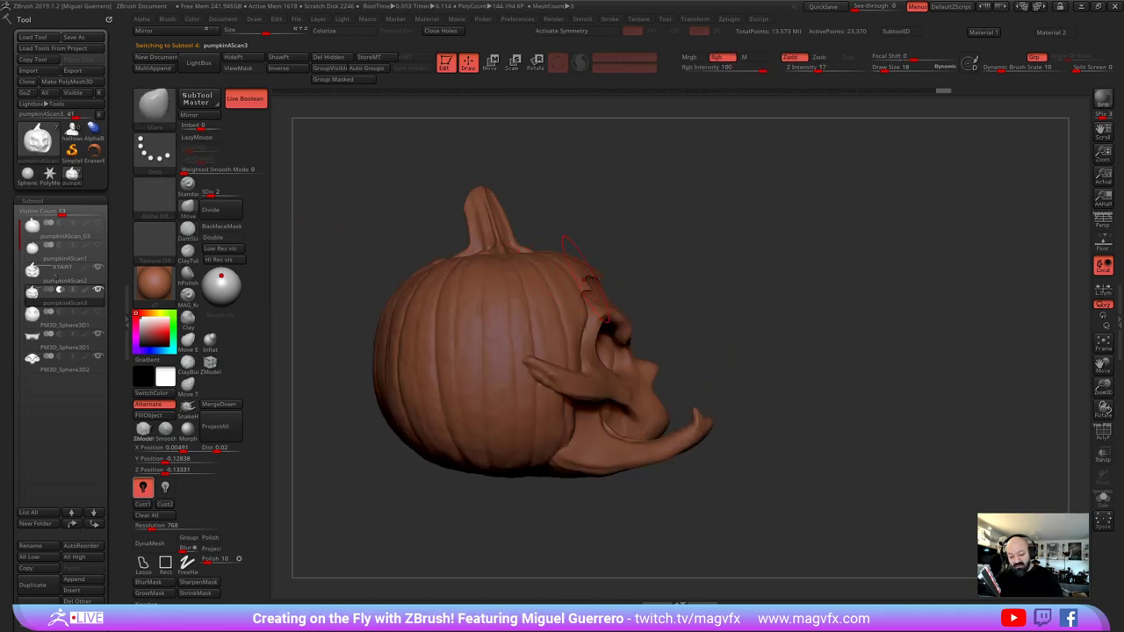
pyautogui.moveTo(825, 386); pyautogui.dragTo(702, 474)
pyautogui.moveTo(569, 279)
pyautogui.mouseDown()
pyautogui.moveTo(619, 286)
pyautogui.moveTo(593, 289)
pyautogui.moveTo(588, 270)
pyautogui.moveTo(613, 269)
pyautogui.mouseUp()
pyautogui.moveTo(523, 284); pyautogui.dragTo(527, 277)
pyautogui.moveTo(541, 286); pyautogui.dragTo(542, 273)
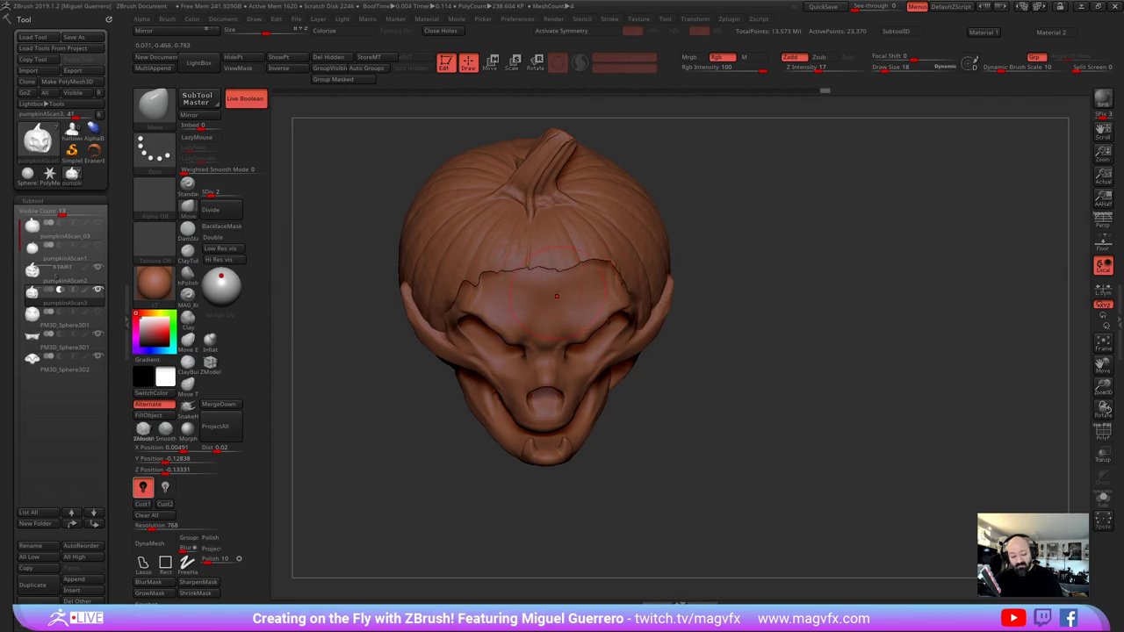
# Adjust and smooth the inner pumpkin along the forehead to widen the gap around the skull
pyautogui.moveTo(370, 297); pyautogui.dragTo(365, 236)
pyautogui.moveTo(433, 285); pyautogui.dragTo(527, 288)
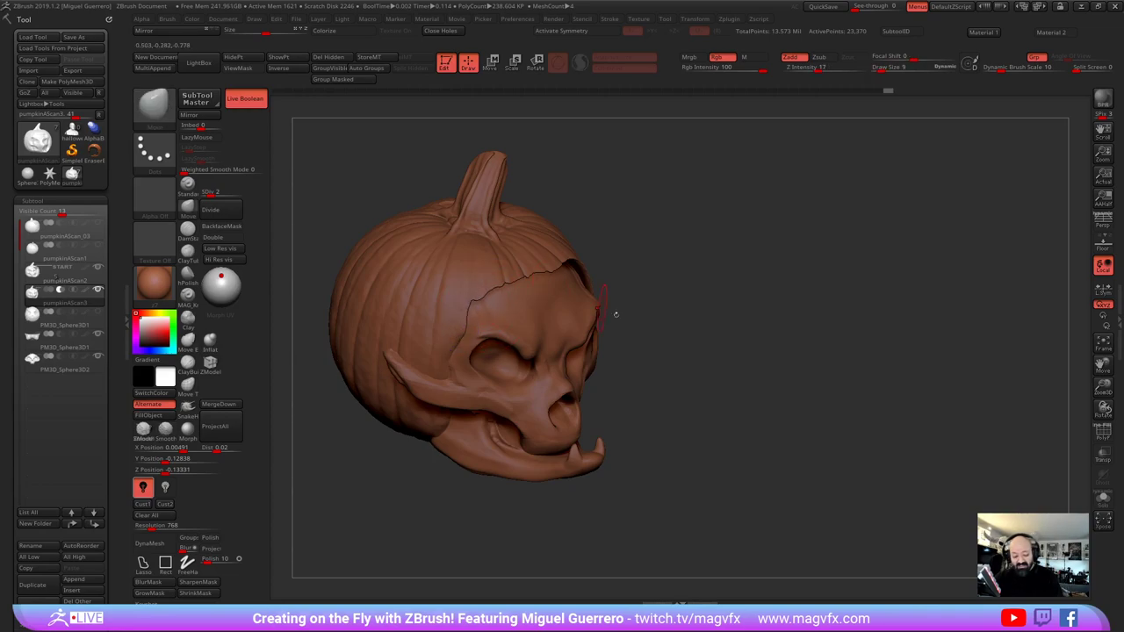
pyautogui.moveTo(614, 314); pyautogui.dragTo(497, 276)
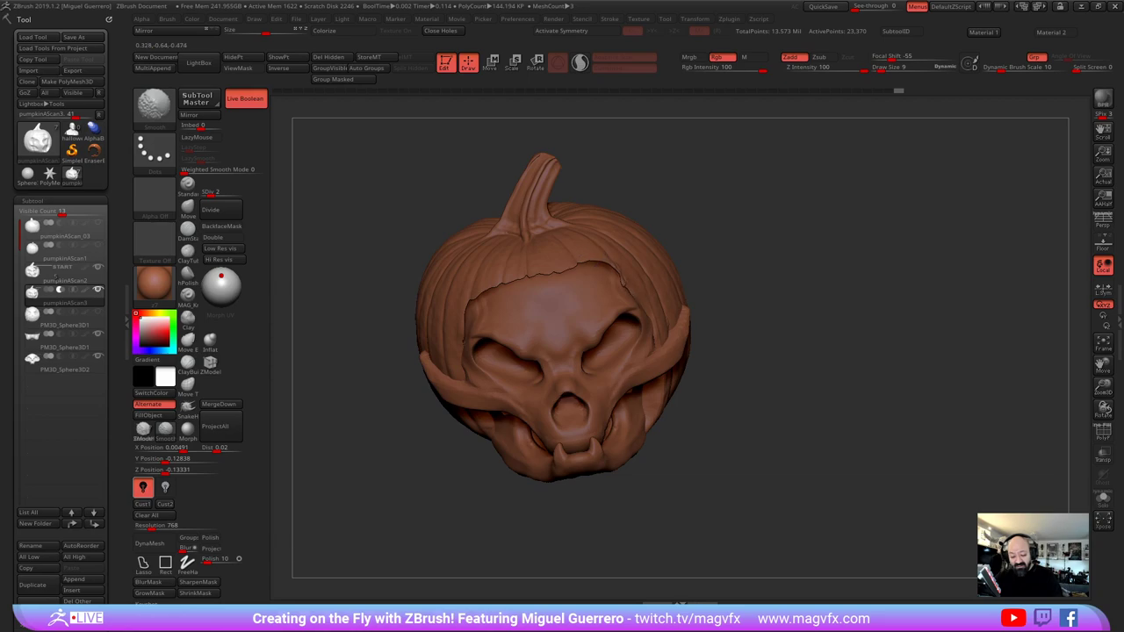
pyautogui.keyDown('shift'); pyautogui.moveTo(615, 278); pyautogui.dragTo(576, 220, button='right'); pyautogui.keyUp('shift')
pyautogui.keyDown('alt'); pyautogui.moveTo(471, 382); pyautogui.dragTo(565, 391, button='right'); pyautogui.keyUp('alt')
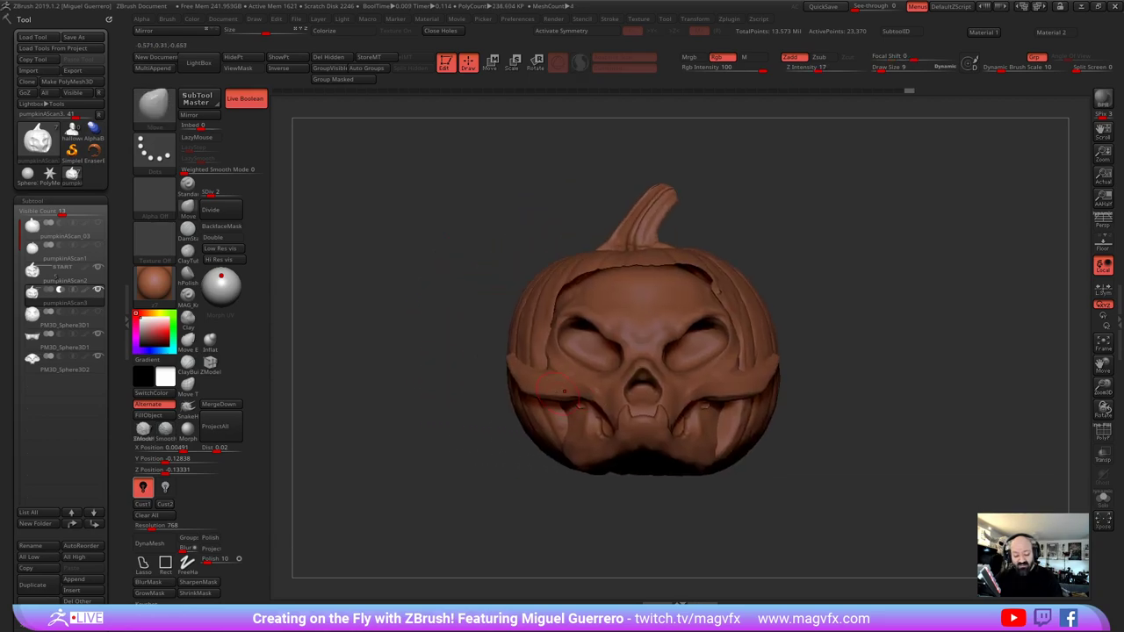
# Select the skull and pull its forehead up and back toward the opening's rim with the Move brush at draw size 22
pyautogui.keyDown('alt'); pyautogui.click(630, 352); pyautogui.keyUp('alt')
pyautogui.moveTo(614, 349); pyautogui.dragTo(408, 322, button='right')
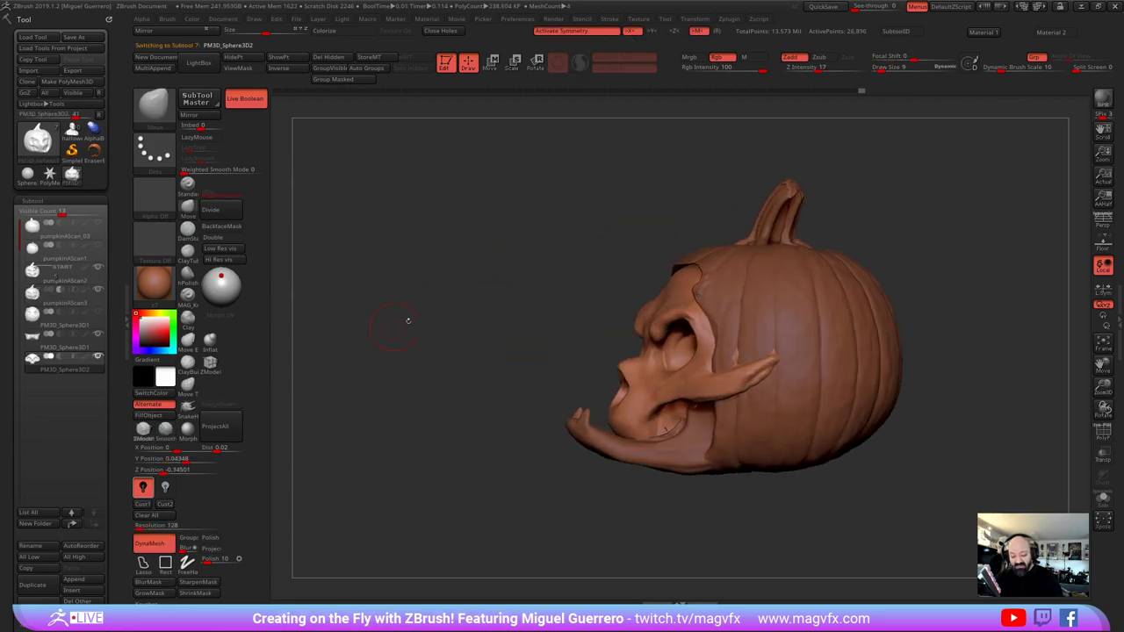
pyautogui.press('b')
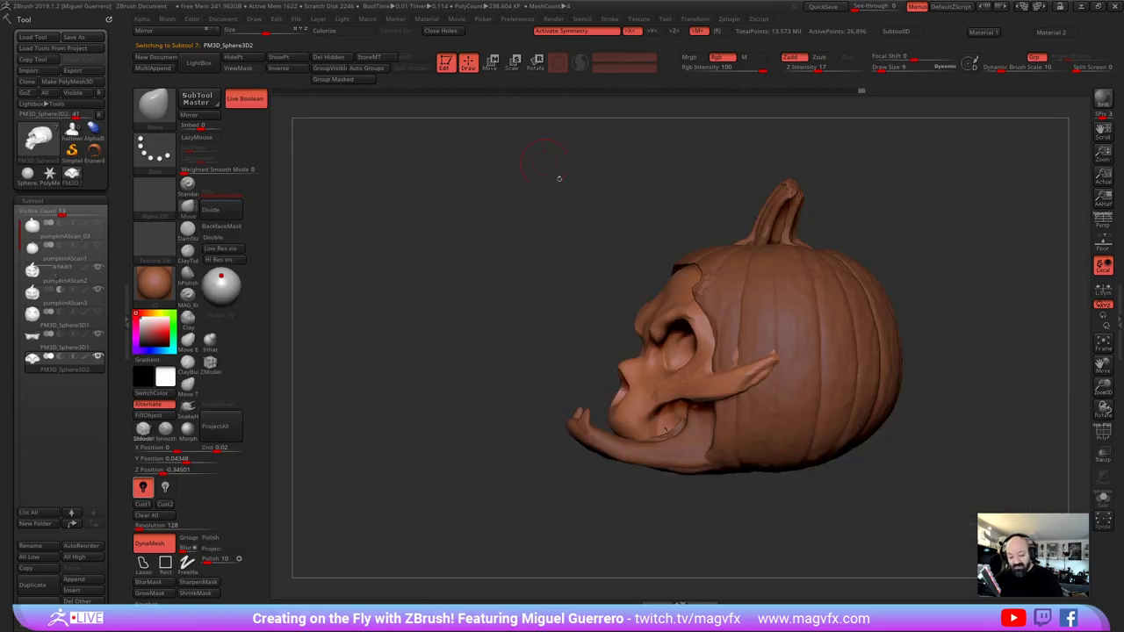
pyautogui.moveTo(682, 275); pyautogui.dragTo(674, 260)
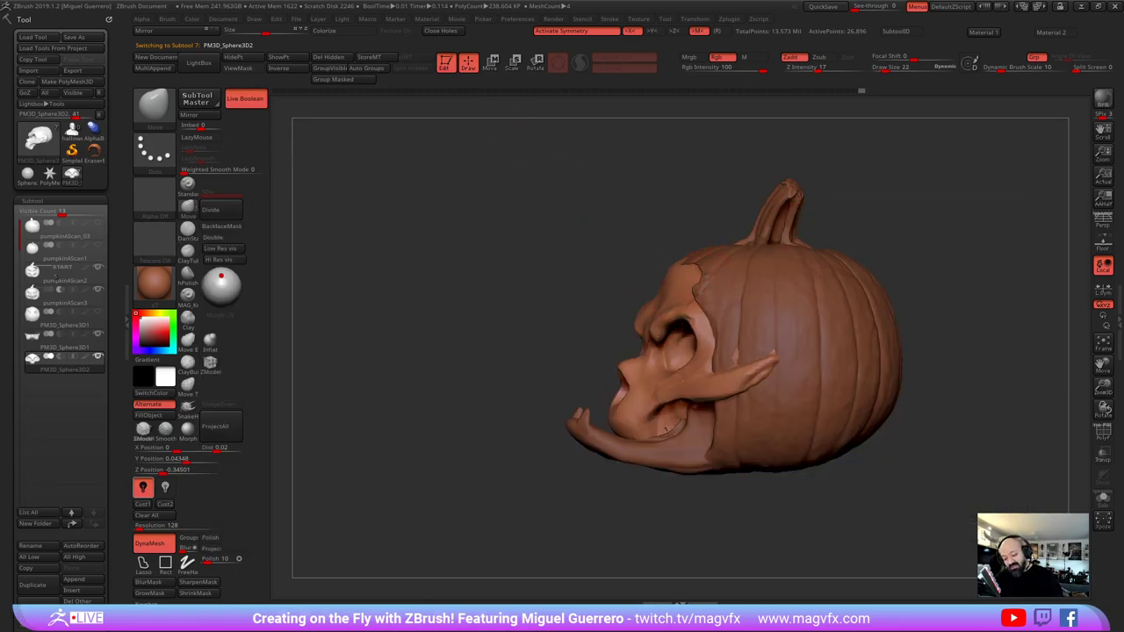
pyautogui.moveTo(666, 430); pyautogui.dragTo(847, 428, button='right')
pyautogui.moveTo(699, 275)
pyautogui.mouseDown()
pyautogui.moveTo(700, 260)
pyautogui.moveTo(647, 258)
pyautogui.mouseUp()
pyautogui.moveTo(757, 428); pyautogui.dragTo(619, 430, button='right')
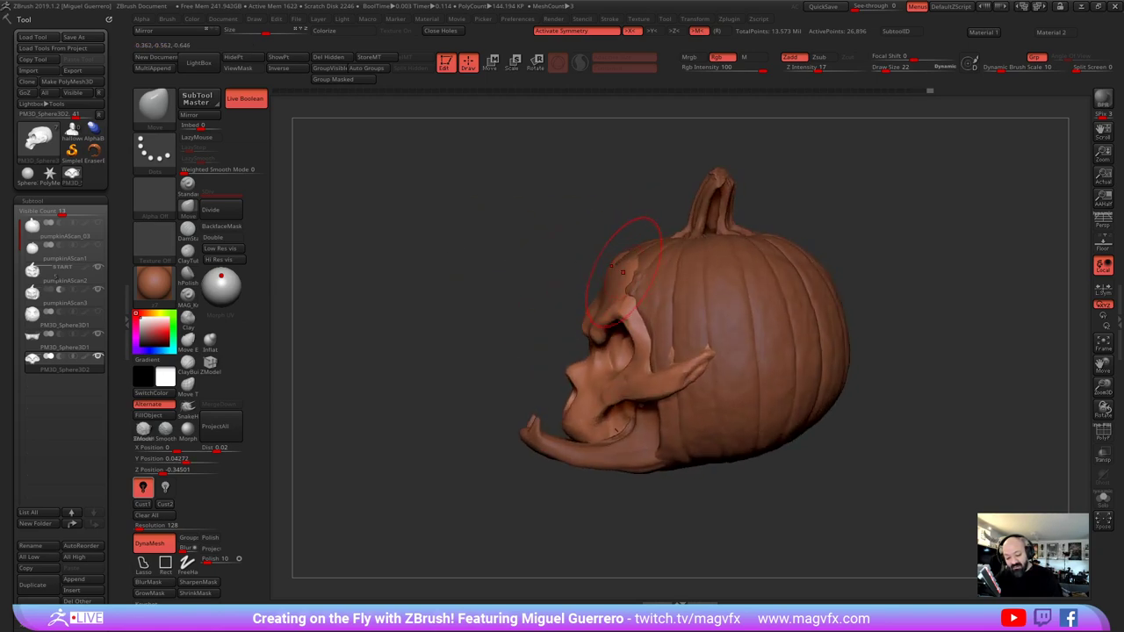
# Refine the sides of the skull's forehead over the opening's rim with the Move brush at draw size 14
pyautogui.press('[')
pyautogui.moveTo(527, 404); pyautogui.dragTo(747, 386, button='right')
pyautogui.moveTo(597, 269); pyautogui.dragTo(608, 264)
pyautogui.moveTo(753, 296); pyautogui.dragTo(716, 284, button='right')
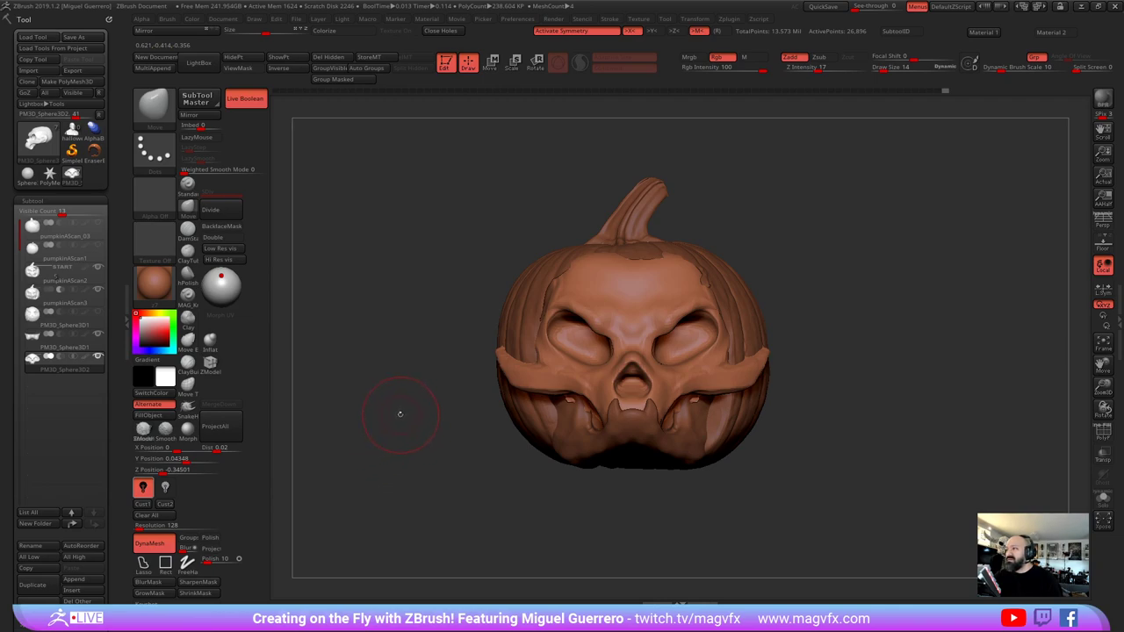
pyautogui.moveTo(391, 393)
pyautogui.mouseDown(button='right')
pyautogui.moveTo(451, 394)
pyautogui.moveTo(381, 412)
pyautogui.moveTo(372, 346)
pyautogui.mouseUp(button='right')
pyautogui.moveTo(434, 389)
pyautogui.mouseDown(button='right')
pyautogui.moveTo(449, 391)
pyautogui.moveTo(415, 404)
pyautogui.mouseUp(button='right')
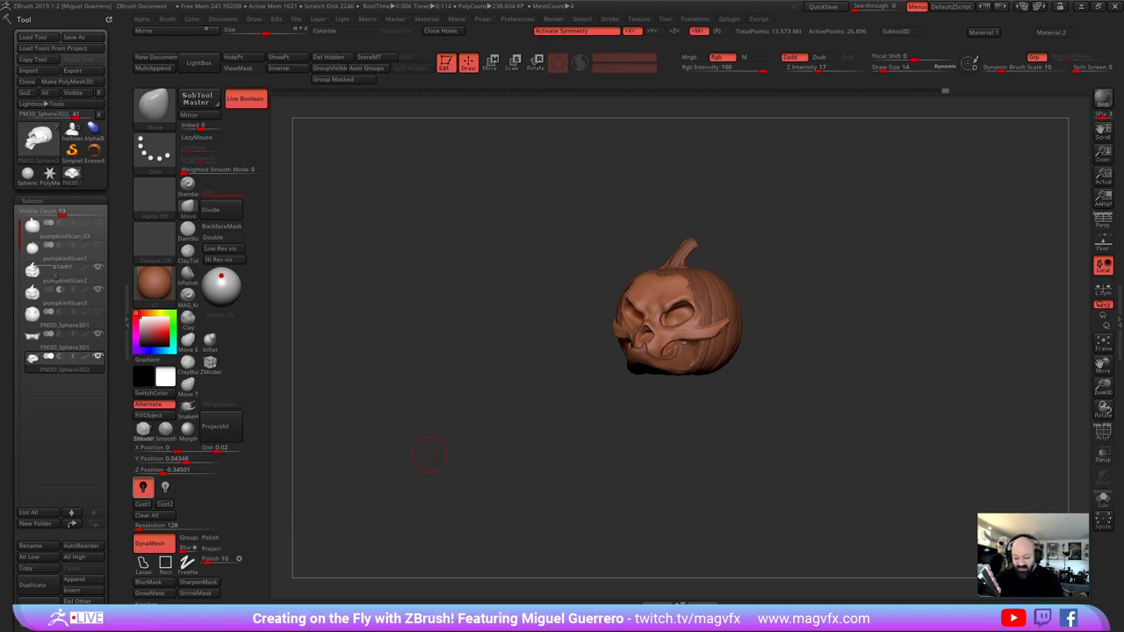
# Append a sphere as a new subtool inside the pumpkin head, select it, and switch the display to a red material
pyautogui.click(74, 580)
pyautogui.click(95, 446)
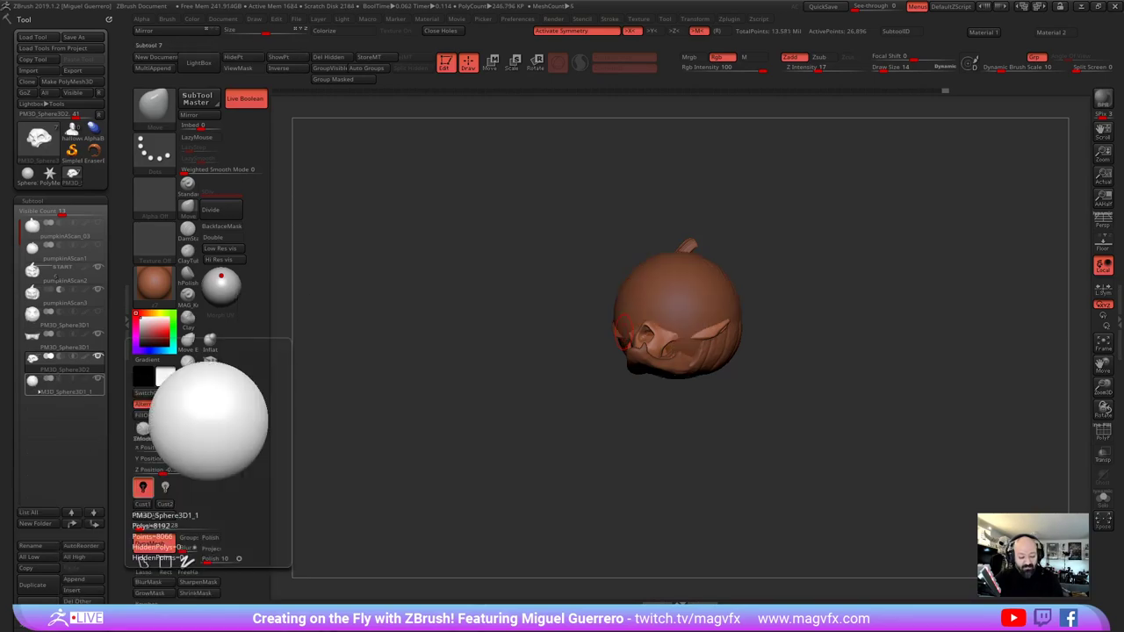
pyautogui.click(74, 387)
pyautogui.click(492, 64)
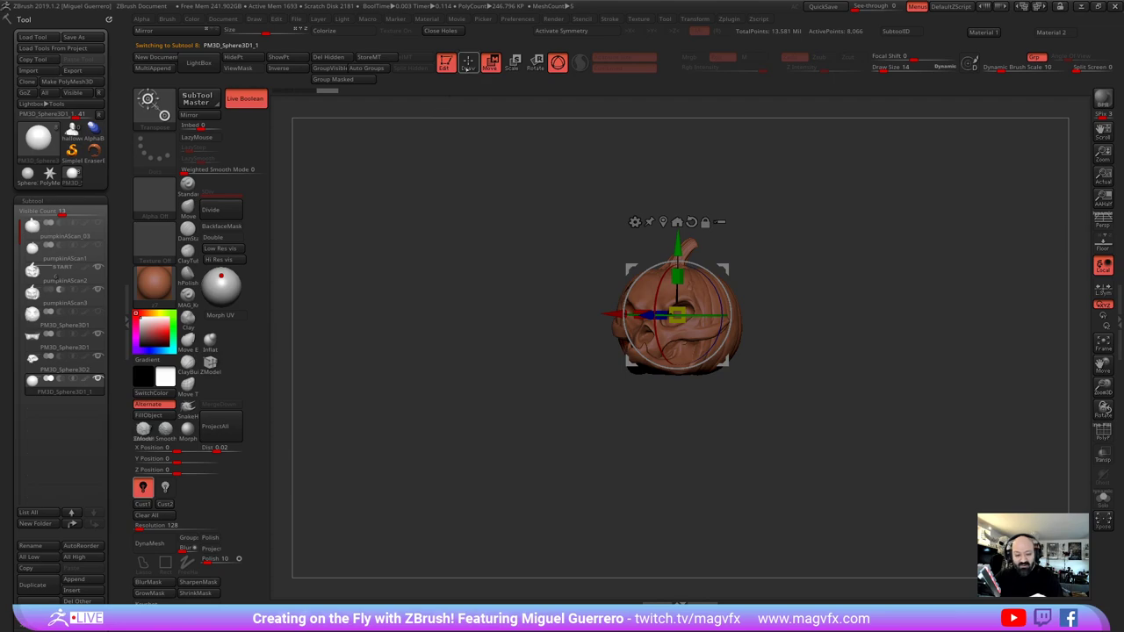
pyautogui.click(468, 62)
pyautogui.click(64, 367)
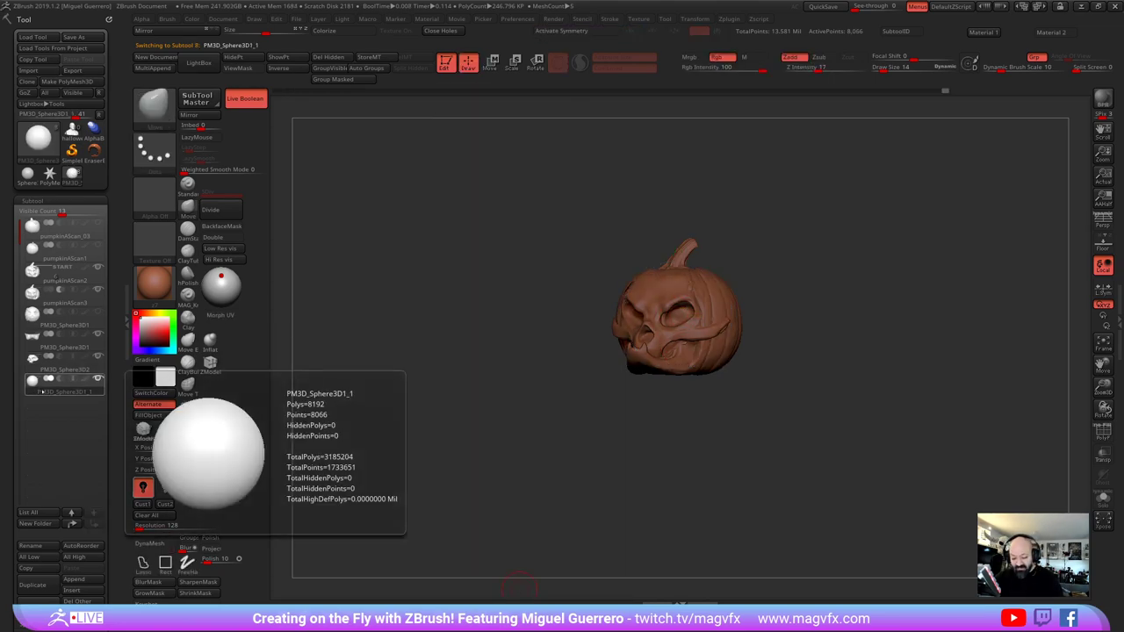
pyautogui.click(288, 616)
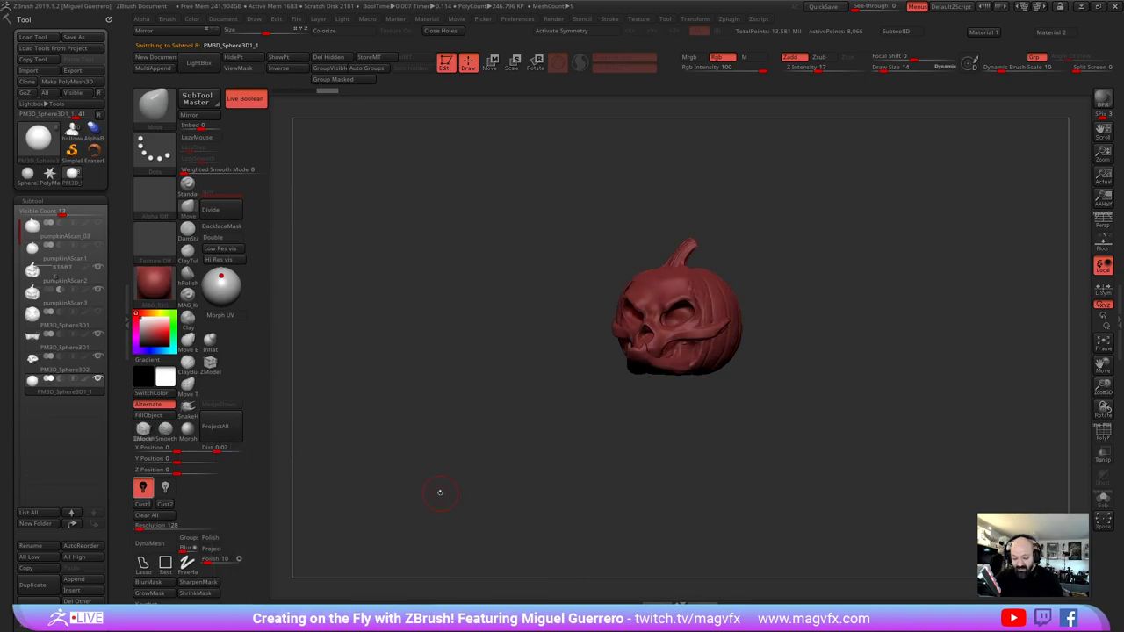
# Select the skull and examine its eye sockets around the inserted sphere from the front and side
pyautogui.moveTo(440, 492)
pyautogui.mouseDown()
pyautogui.moveTo(409, 495)
pyautogui.moveTo(512, 487)
pyautogui.moveTo(420, 444)
pyautogui.moveTo(400, 447)
pyautogui.moveTo(437, 448)
pyautogui.mouseUp()
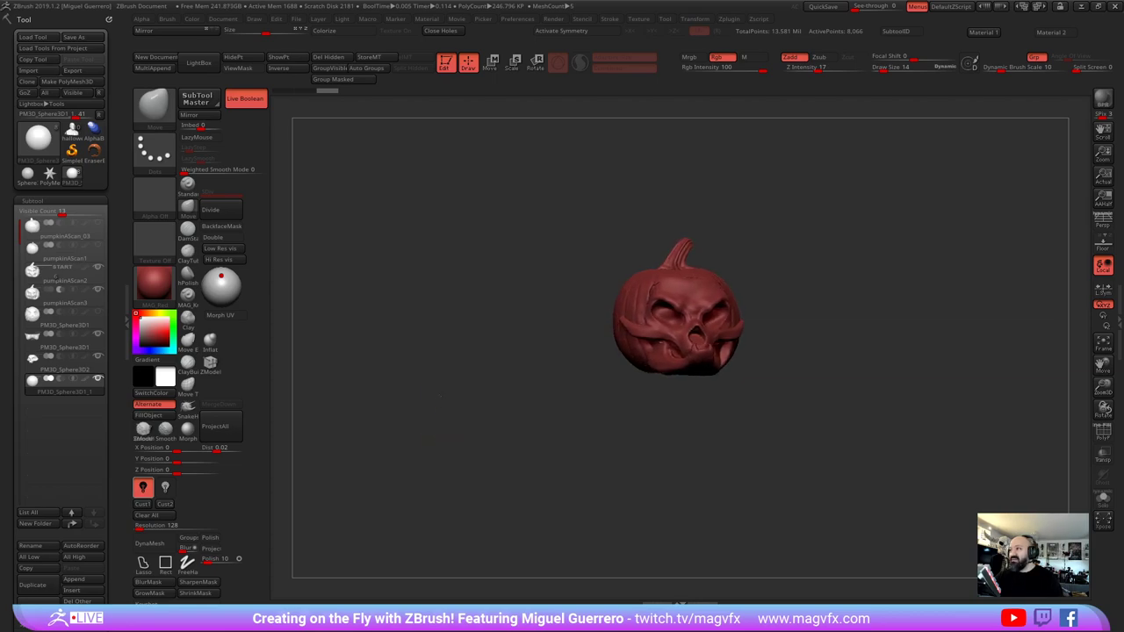
pyautogui.keyDown('alt'); pyautogui.moveTo(441, 395); pyautogui.dragTo(430, 424); pyautogui.keyUp('alt')
pyautogui.keyDown('ctrl'); pyautogui.moveTo(429, 424); pyautogui.dragTo(459, 447, button='right'); pyautogui.keyUp('ctrl')
pyautogui.moveTo(459, 447)
pyautogui.mouseDown()
pyautogui.moveTo(426, 409)
pyautogui.moveTo(464, 427)
pyautogui.moveTo(351, 369)
pyautogui.mouseUp()
pyautogui.moveTo(467, 176); pyautogui.dragTo(379, 189)
pyautogui.keyDown('alt'); pyautogui.click(648, 358); pyautogui.keyUp('alt')
pyautogui.moveTo(492, 365); pyautogui.dragTo(562, 367)
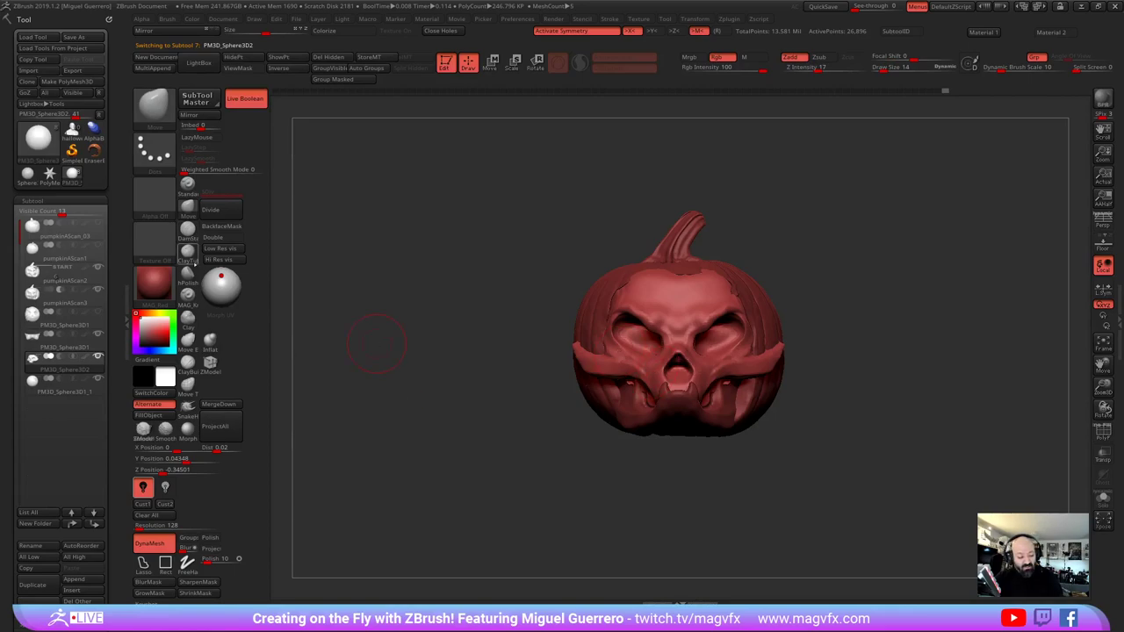
pyautogui.click(188, 231)
pyautogui.moveTo(538, 335); pyautogui.dragTo(460, 337)
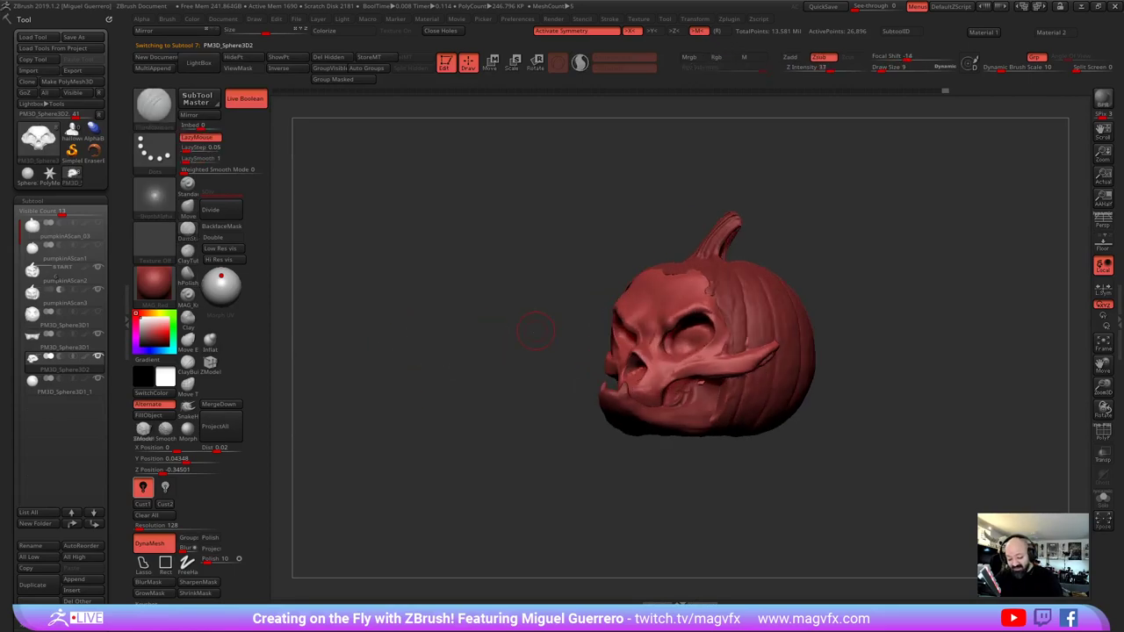
pyautogui.moveTo(545, 287); pyautogui.dragTo(520, 289)
pyautogui.moveTo(512, 290); pyautogui.dragTo(474, 293)
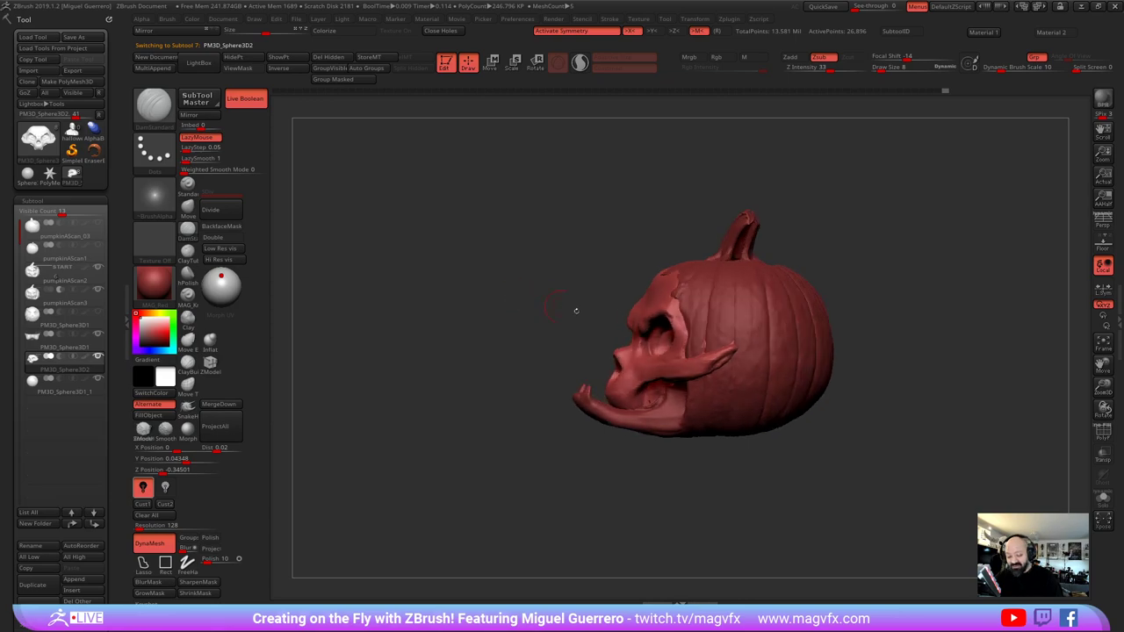
pyautogui.moveTo(560, 313); pyautogui.dragTo(619, 322)
# Mask the insides of both eye sockets at draw size 4 and invert the mask so only the sockets stay editable
pyautogui.moveTo(681, 337)
pyautogui.keyDown('ctrl'); pyautogui.mouseDown()
pyautogui.moveTo(700, 352)
pyautogui.moveTo(706, 338)
pyautogui.mouseUp(); pyautogui.keyUp('ctrl')
pyautogui.moveTo(518, 307); pyautogui.dragTo(584, 316)
pyautogui.moveTo(699, 336)
pyautogui.keyDown('ctrl'); pyautogui.mouseDown()
pyautogui.moveTo(716, 350)
pyautogui.moveTo(688, 344)
pyautogui.mouseUp(); pyautogui.keyUp('ctrl')
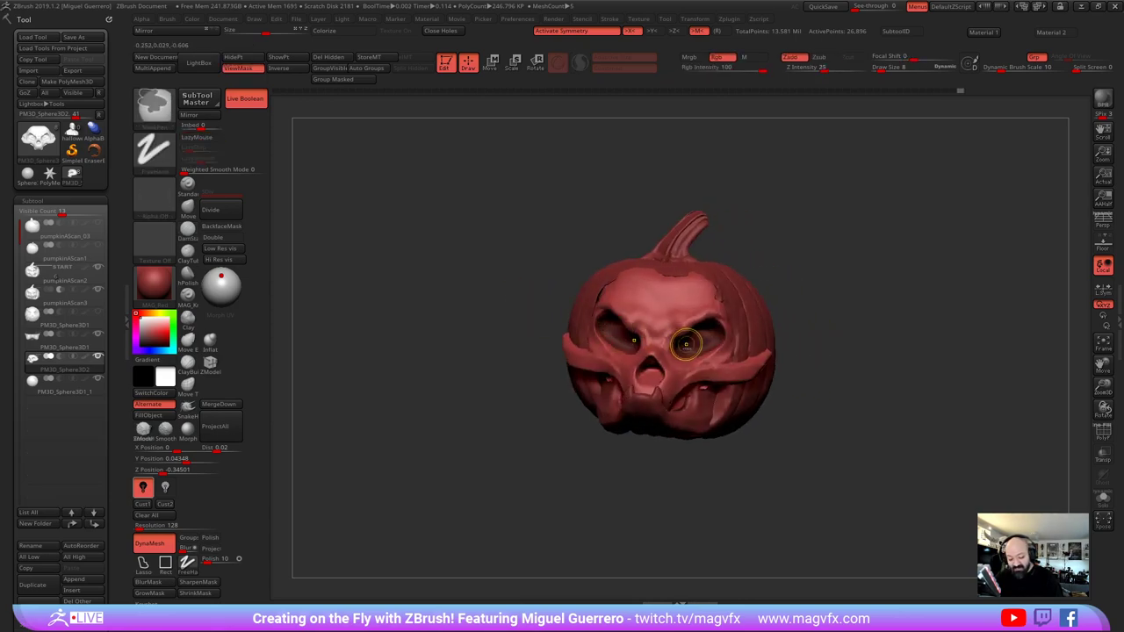
pyautogui.keyDown('ctrl'); pyautogui.moveTo(529, 360); pyautogui.dragTo(558, 354); pyautogui.keyUp('ctrl')
pyautogui.moveTo(654, 354); pyautogui.dragTo(650, 360)
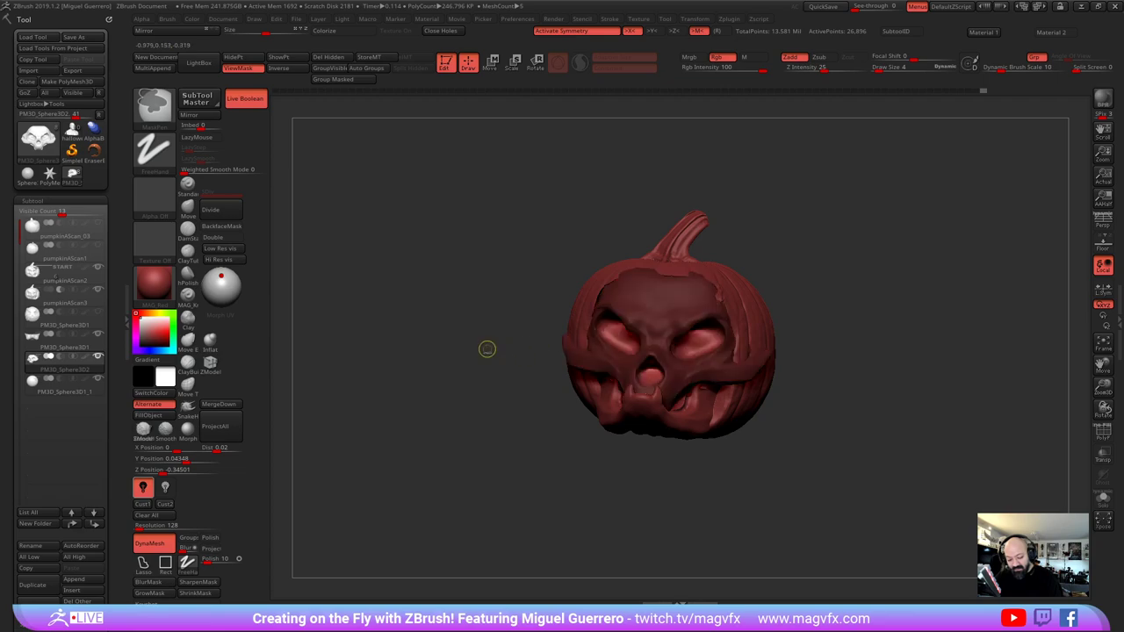
# Push the unmasked eye sockets deeper into the skull with the Move gizmo in side view, and clear the mask
pyautogui.keyDown('shift'); pyautogui.moveTo(487, 348); pyautogui.dragTo(364, 299); pyautogui.keyUp('shift')
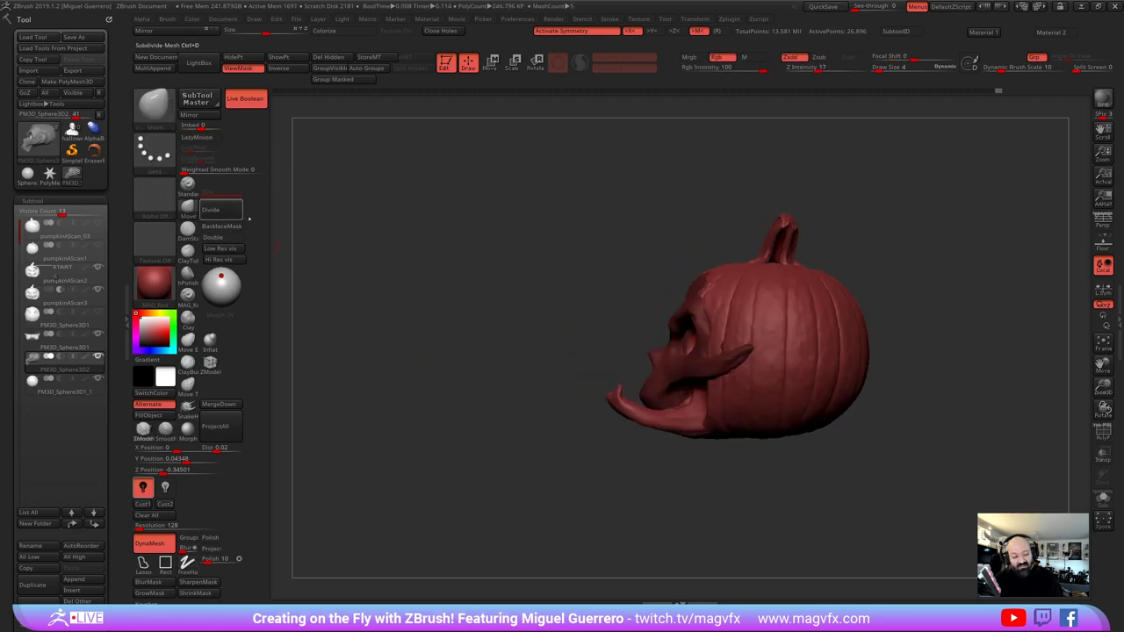
pyautogui.press('w')
pyautogui.keyDown('alt'); pyautogui.moveTo(669, 358); pyautogui.dragTo(698, 358); pyautogui.keyUp('alt')
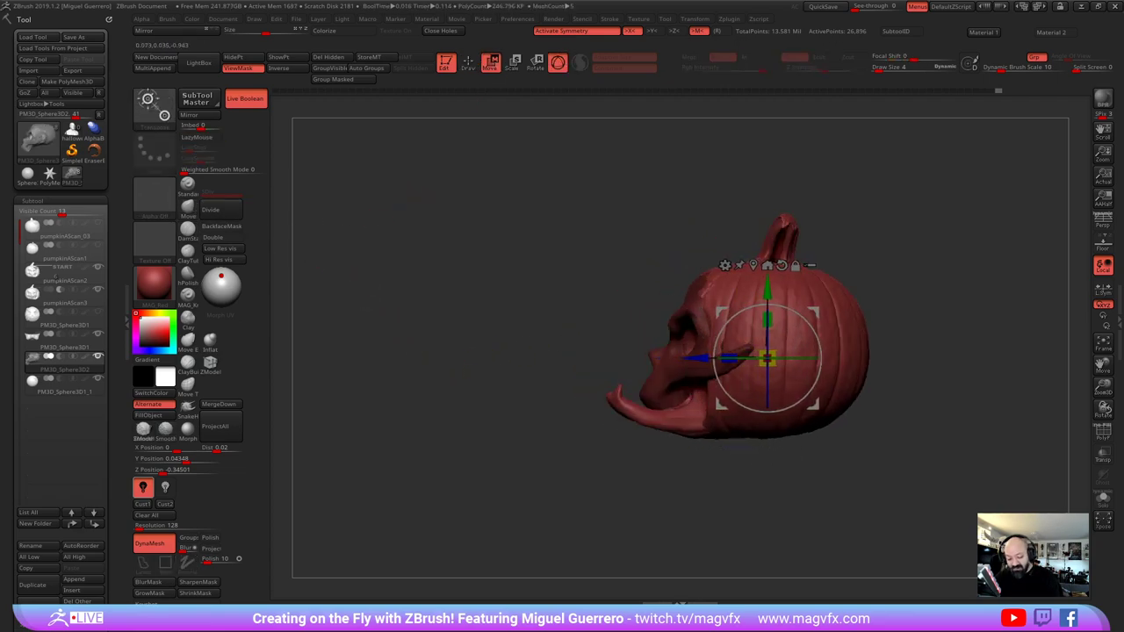
pyautogui.moveTo(461, 327)
pyautogui.mouseDown()
pyautogui.moveTo(566, 315)
pyautogui.moveTo(479, 305)
pyautogui.moveTo(467, 313)
pyautogui.moveTo(490, 317)
pyautogui.mouseUp()
pyautogui.press('q')
pyautogui.keyDown('ctrl'); pyautogui.moveTo(412, 349); pyautogui.dragTo(457, 387); pyautogui.keyUp('ctrl')
# Select the inserted sphere behind the eye sockets and hide it
pyautogui.keyDown('ctrl'); pyautogui.moveTo(458, 387); pyautogui.dragTo(462, 441, button='right'); pyautogui.keyUp('ctrl')
pyautogui.keyDown('alt'); pyautogui.click(647, 338); pyautogui.keyUp('alt')
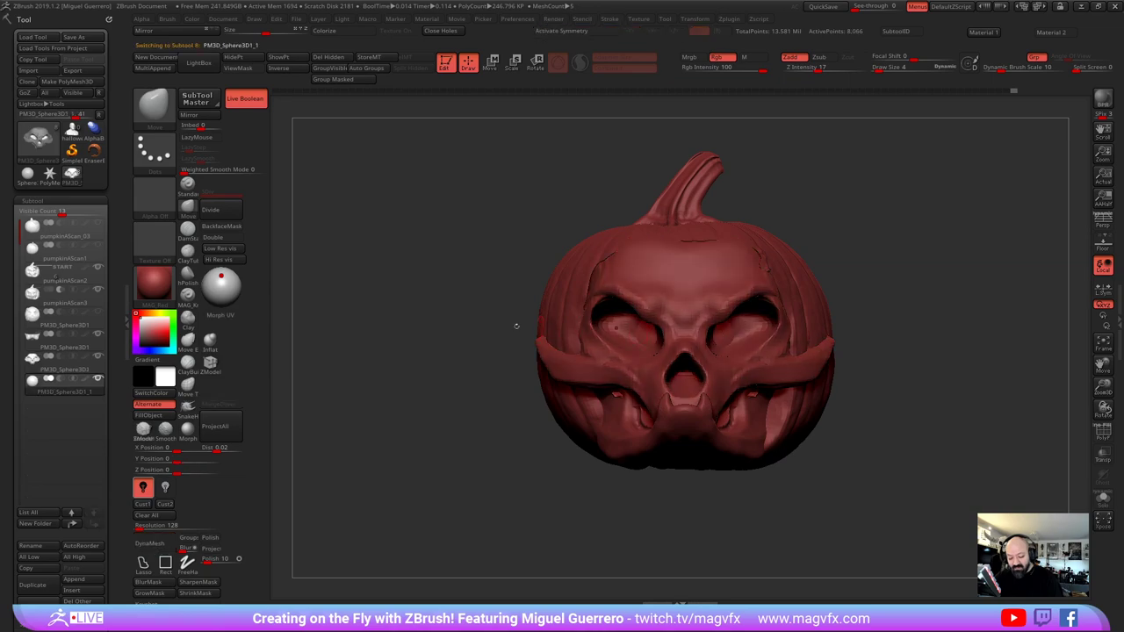
pyautogui.moveTo(515, 324); pyautogui.dragTo(348, 312)
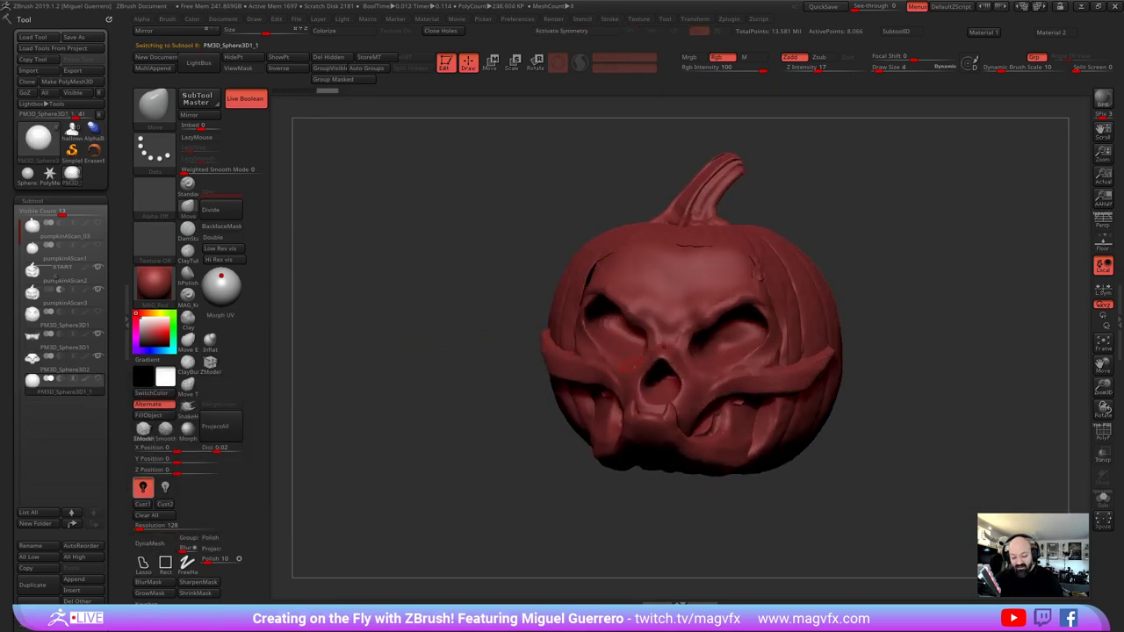
# Select the skull and remesh it with DynaMesh at resolution 432
pyautogui.keyDown('alt'); pyautogui.click(633, 364); pyautogui.keyUp('alt')
pyautogui.moveTo(502, 334); pyautogui.dragTo(471, 326)
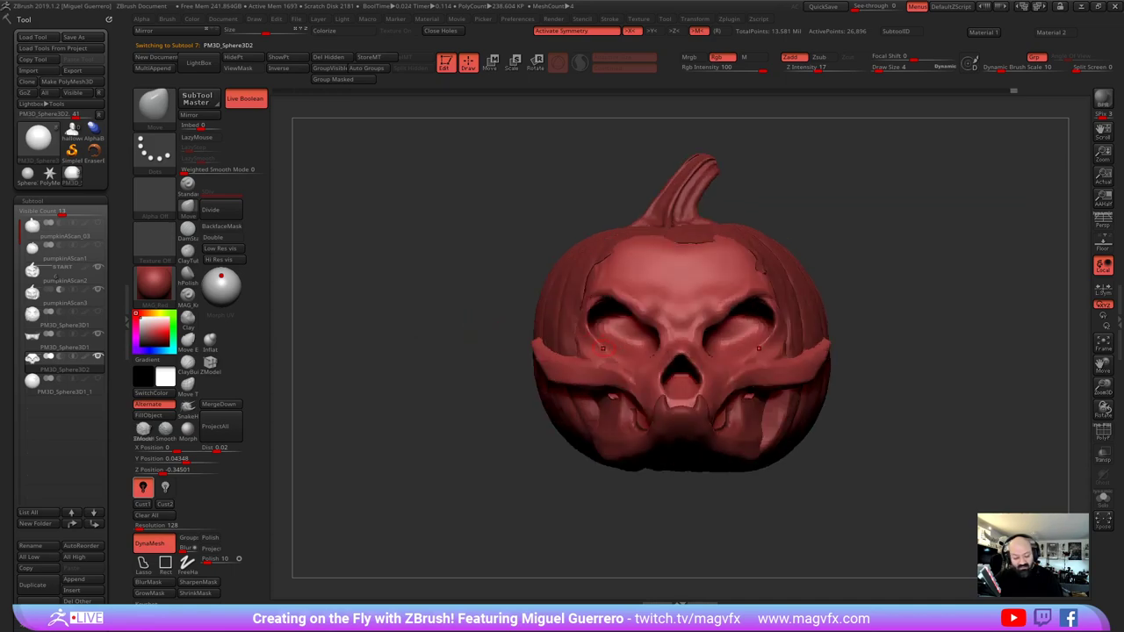
pyautogui.moveTo(140, 528); pyautogui.dragTo(145, 528)
pyautogui.keyDown('ctrl'); pyautogui.moveTo(401, 449); pyautogui.dragTo(431, 490); pyautogui.keyUp('ctrl')
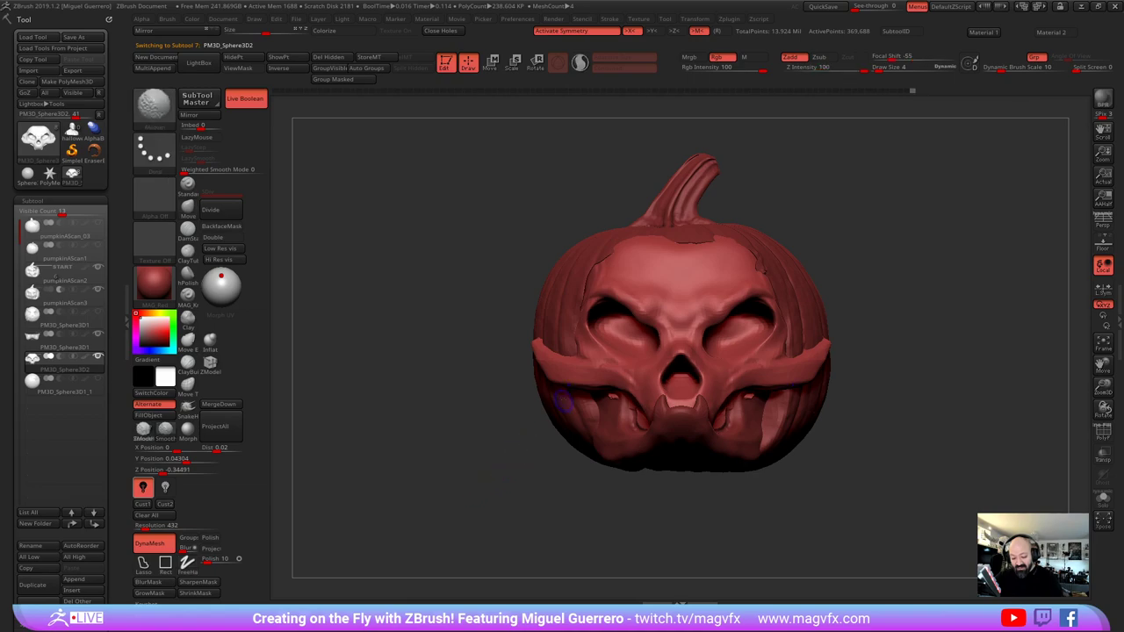
# Carve wrinkles between the brows and above the nose with the Dam Standard brush at draw sizes 2 and 3
pyautogui.moveTo(431, 322)
pyautogui.mouseDown()
pyautogui.moveTo(474, 364)
pyautogui.moveTo(455, 349)
pyautogui.moveTo(413, 357)
pyautogui.moveTo(418, 409)
pyautogui.mouseUp()
pyautogui.click(187, 230)
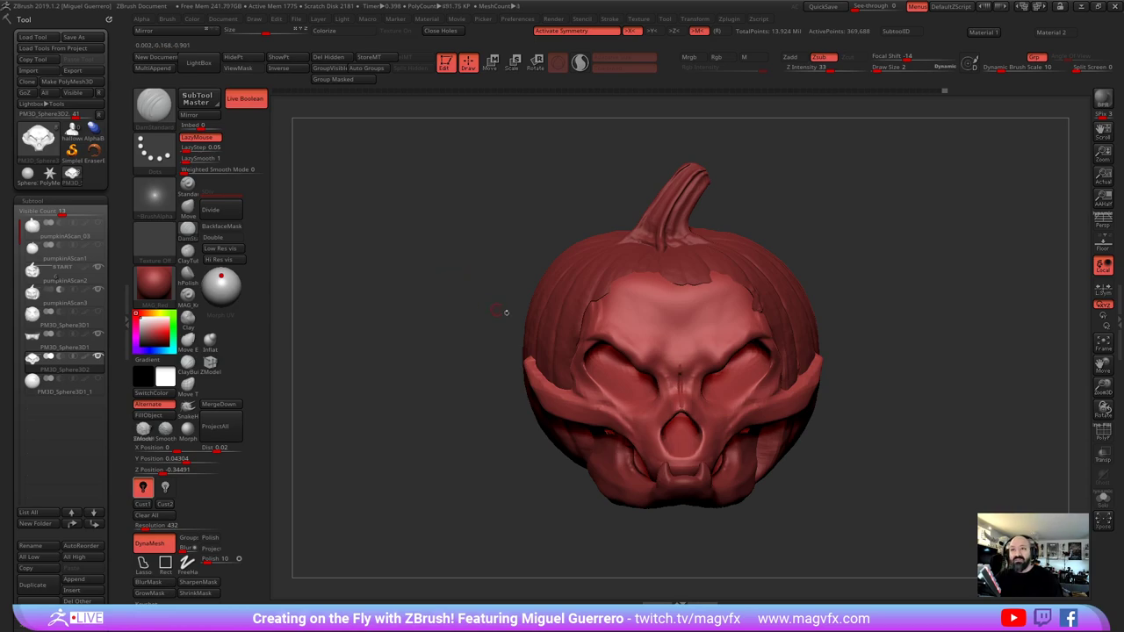
pyautogui.moveTo(425, 302); pyautogui.dragTo(400, 316)
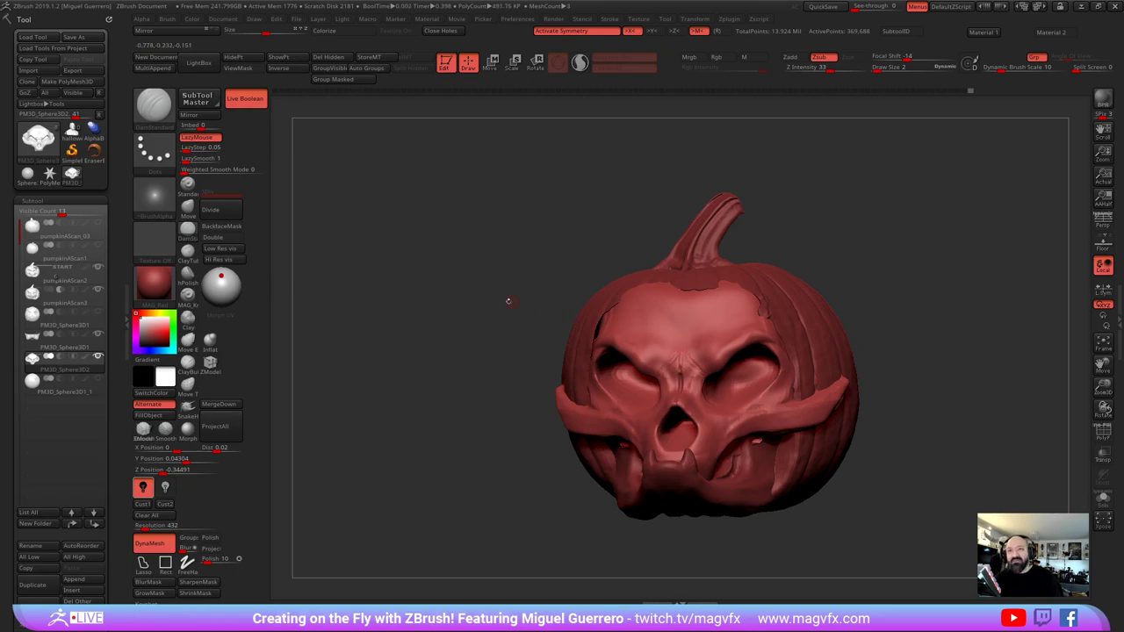
pyautogui.moveTo(467, 332); pyautogui.dragTo(440, 341)
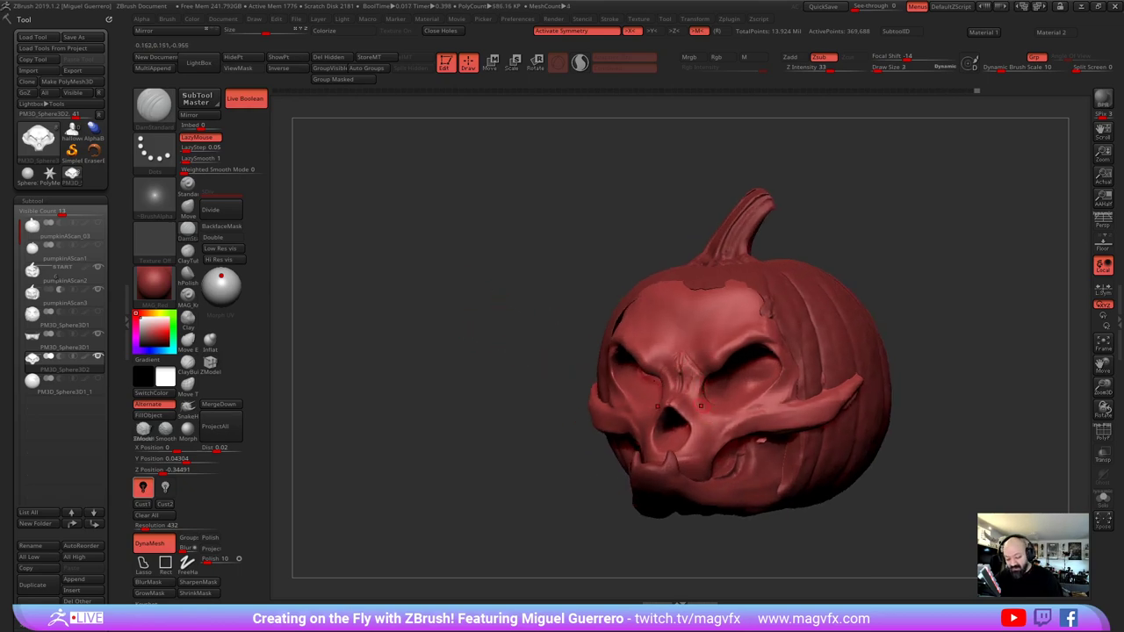
pyautogui.moveTo(521, 364); pyautogui.dragTo(502, 391)
# Mask everything except the lower eye socket rims, thicken them with the Inflate brush, and clear the mask
pyautogui.click(210, 341)
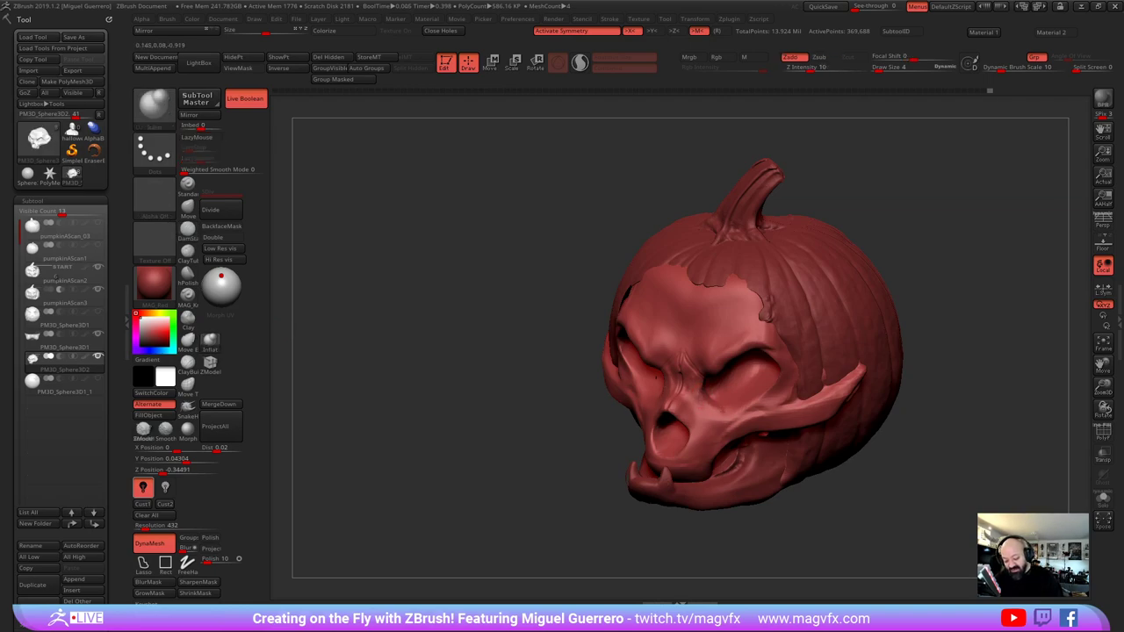
pyautogui.moveTo(696, 392)
pyautogui.keyDown('ctrl'); pyautogui.mouseDown()
pyautogui.moveTo(739, 412)
pyautogui.moveTo(795, 369)
pyautogui.mouseUp(); pyautogui.keyUp('ctrl')
pyautogui.keyDown('ctrl'); pyautogui.click(475, 408); pyautogui.keyUp('ctrl')
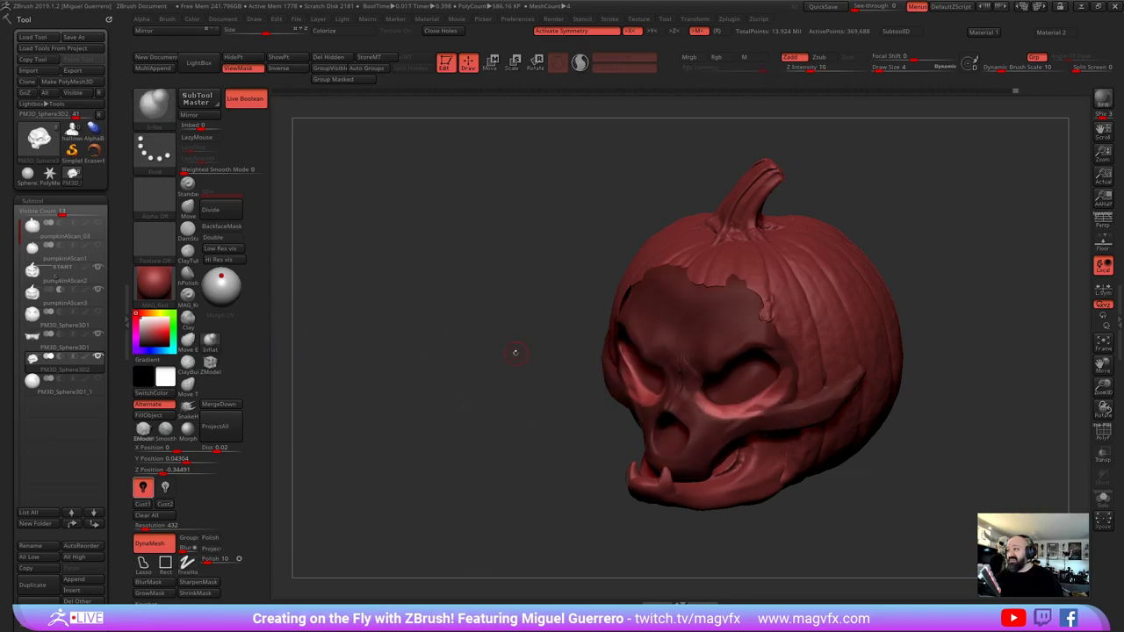
pyautogui.moveTo(461, 435); pyautogui.dragTo(536, 439)
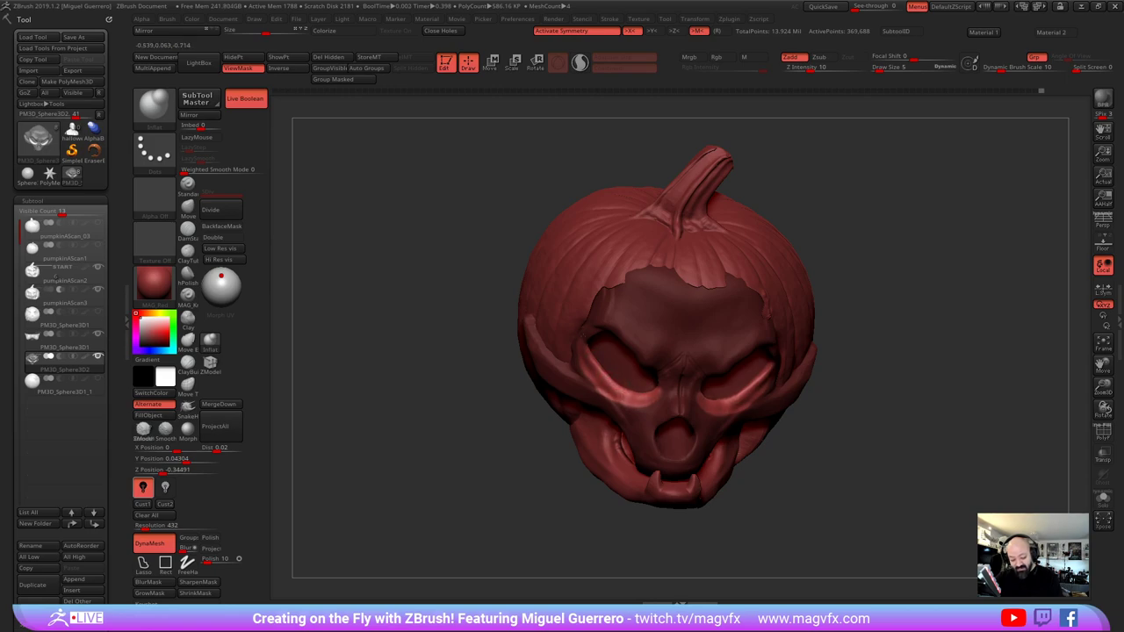
pyautogui.moveTo(470, 421)
pyautogui.mouseDown()
pyautogui.moveTo(437, 392)
pyautogui.moveTo(444, 406)
pyautogui.moveTo(410, 418)
pyautogui.moveTo(533, 393)
pyautogui.mouseUp()
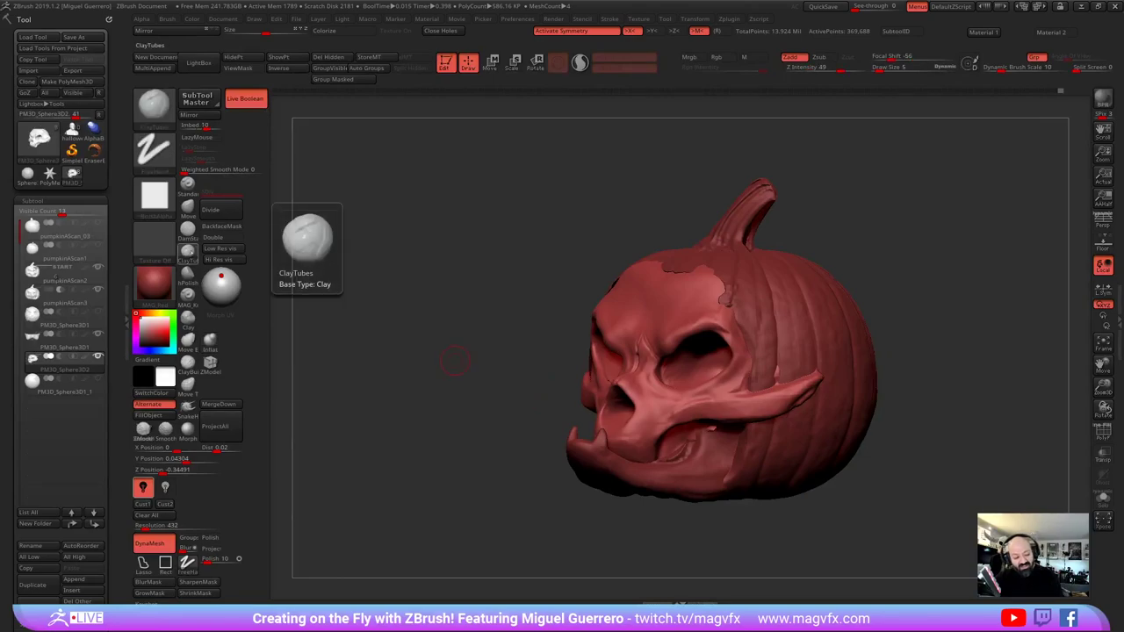
# Reshape the outer edge of the eye socket in profile with the Move brush at draw size 8
pyautogui.click(189, 231)
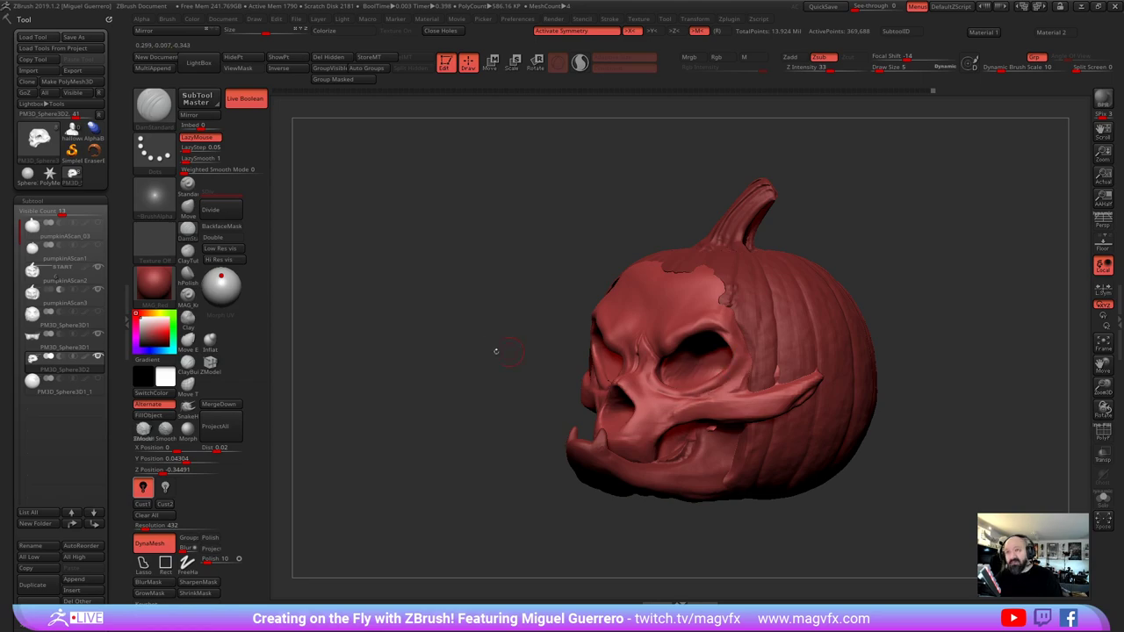
pyautogui.moveTo(496, 352); pyautogui.dragTo(458, 356)
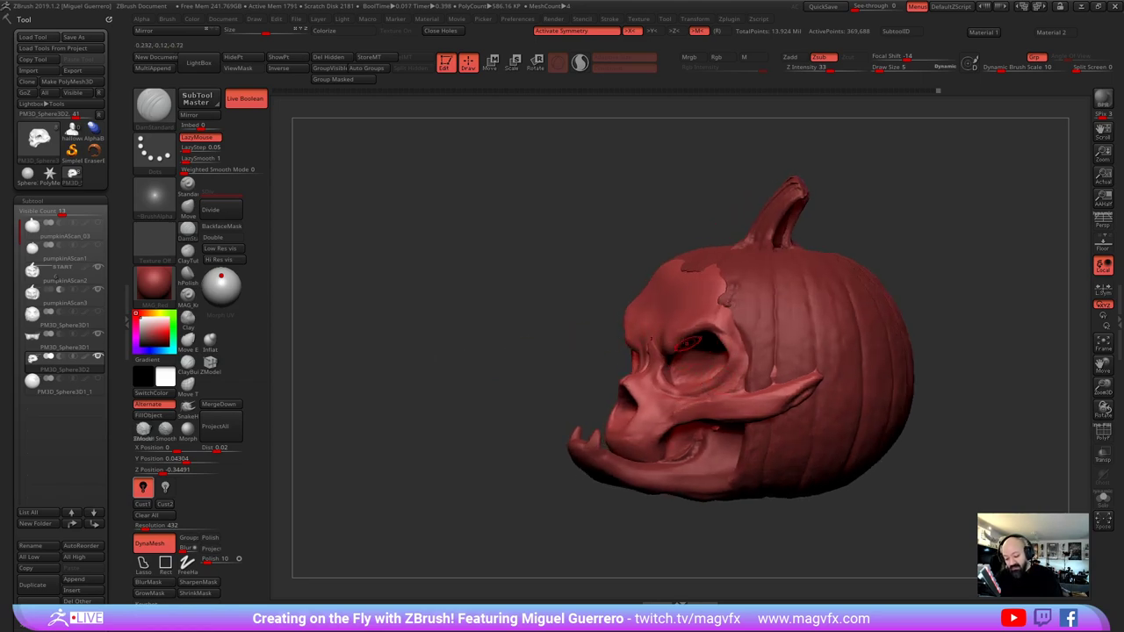
pyautogui.moveTo(492, 263); pyautogui.dragTo(409, 258)
pyautogui.press('b')
pyautogui.press('m')
pyautogui.press('v')
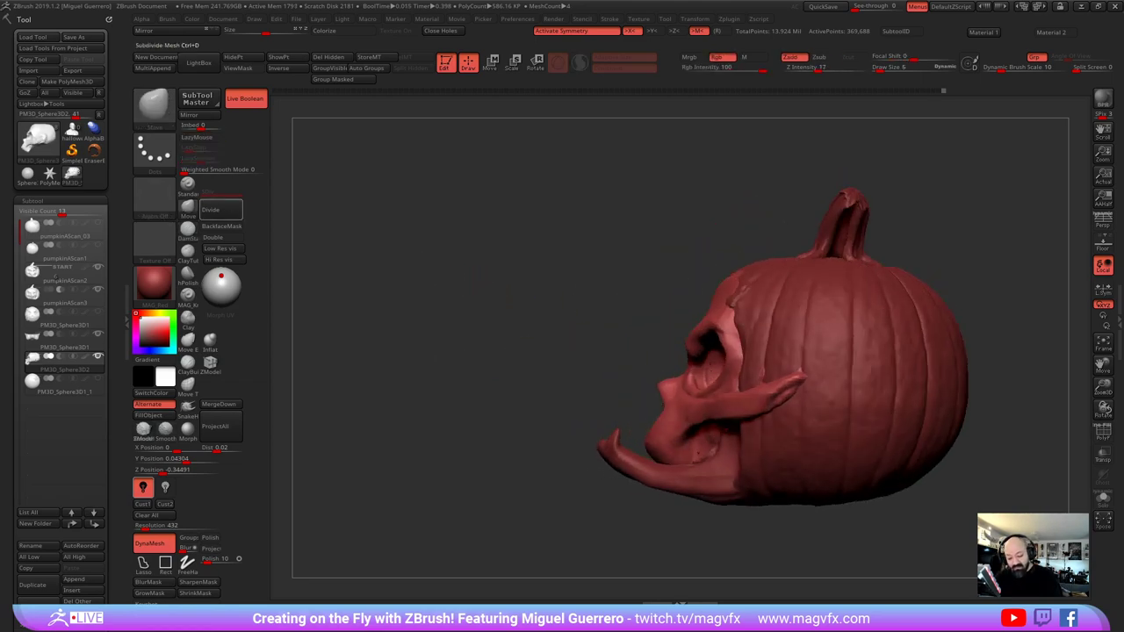
pyautogui.moveTo(726, 350); pyautogui.dragTo(732, 348)
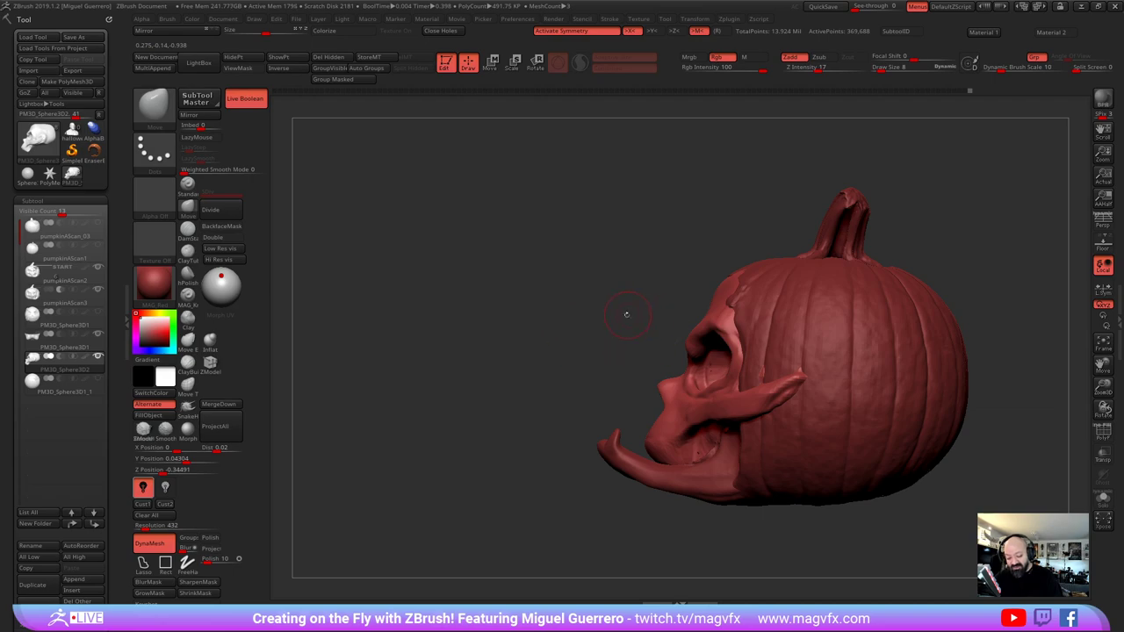
# Adjust the sides of the forehead and brow from above with the Move brush at draw sizes 10 and 14
pyautogui.moveTo(626, 315); pyautogui.dragTo(676, 358)
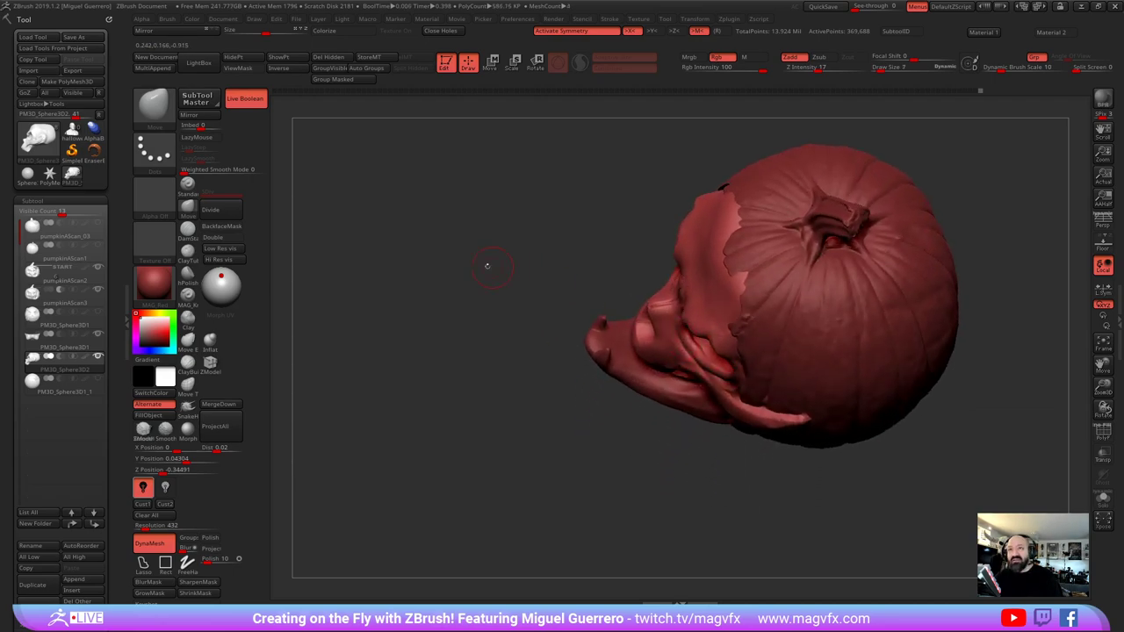
pyautogui.moveTo(486, 265)
pyautogui.mouseDown()
pyautogui.moveTo(427, 401)
pyautogui.moveTo(467, 413)
pyautogui.moveTo(488, 337)
pyautogui.mouseUp()
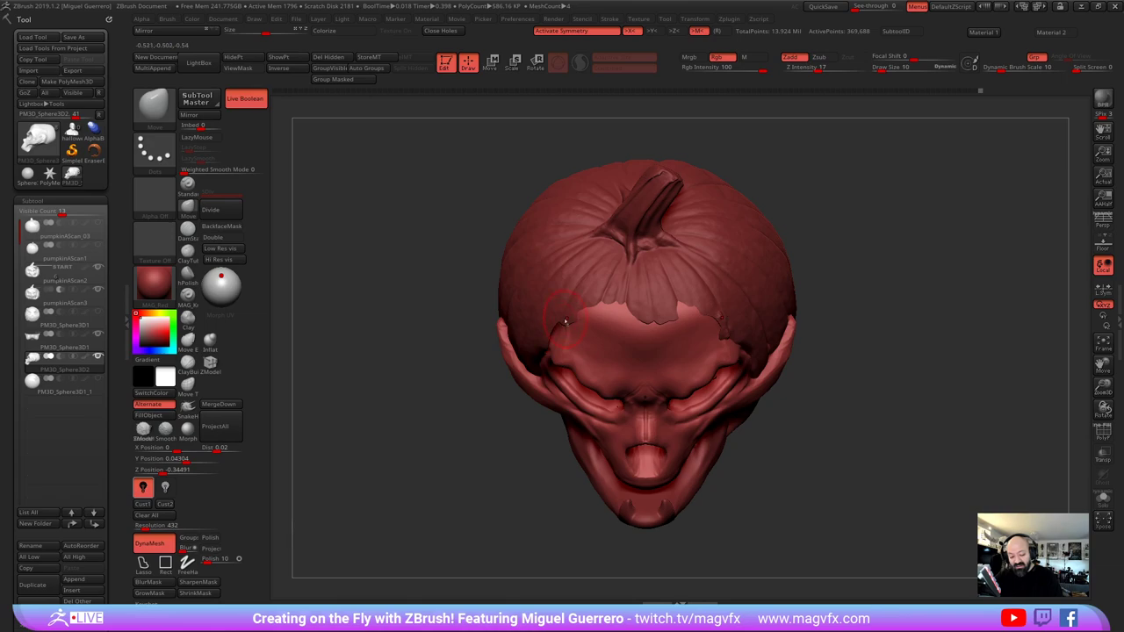
pyautogui.moveTo(578, 312); pyautogui.dragTo(600, 320)
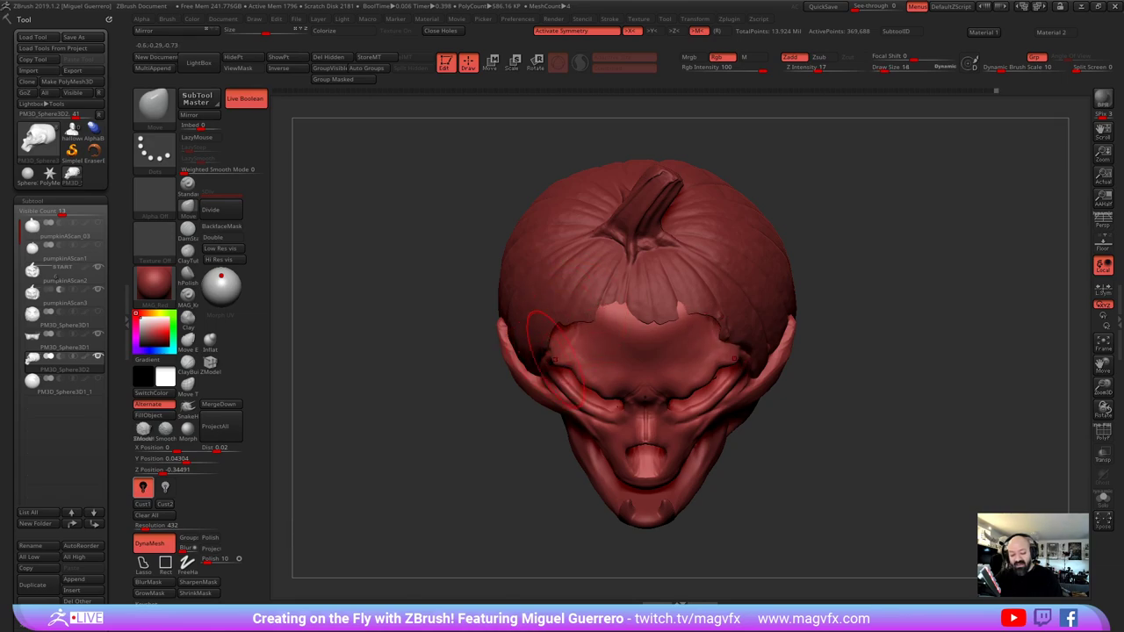
pyautogui.press('[')
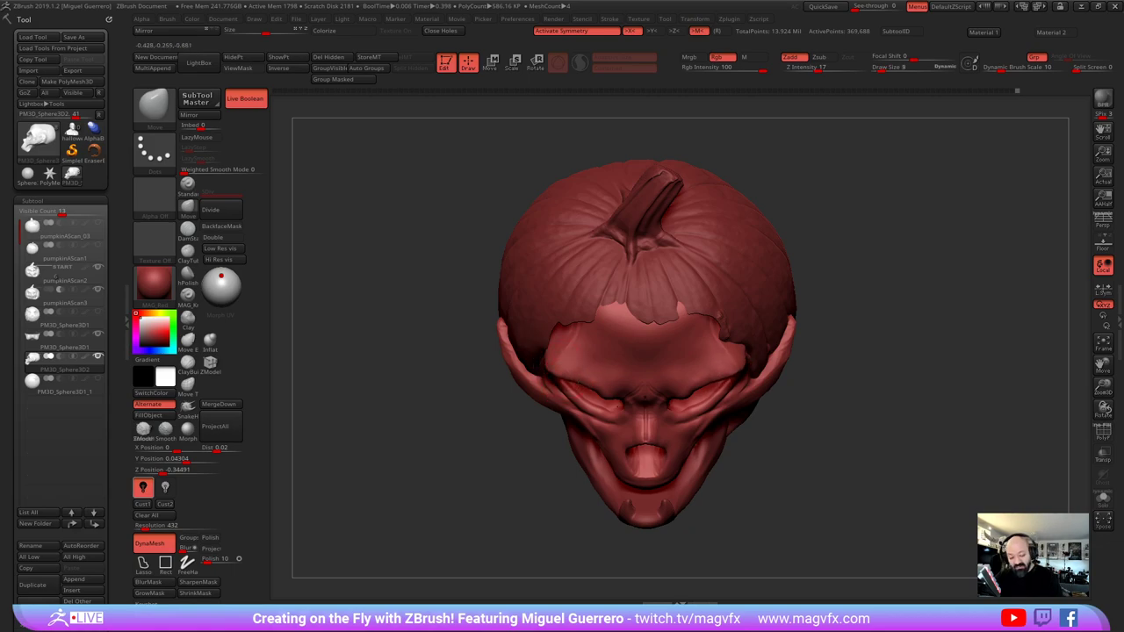
# Adjust the curve of the cheekbones beside the eyes with the Move brush at draw size 14
pyautogui.moveTo(501, 404); pyautogui.dragTo(498, 410)
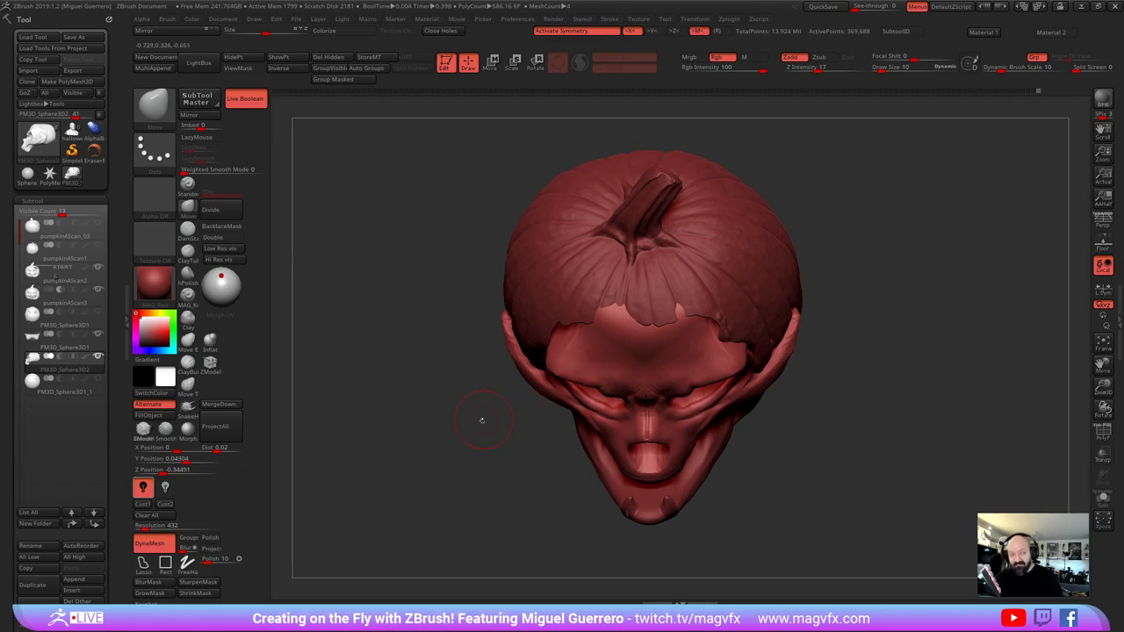
pyautogui.moveTo(482, 419); pyautogui.dragTo(453, 423)
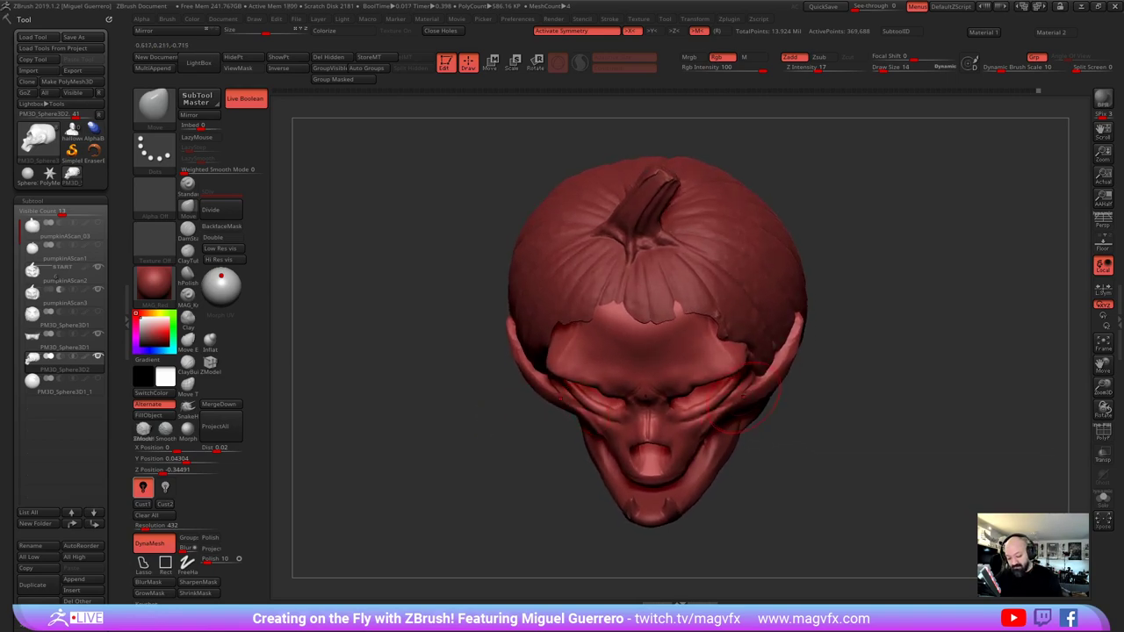
pyautogui.moveTo(785, 443); pyautogui.dragTo(757, 388)
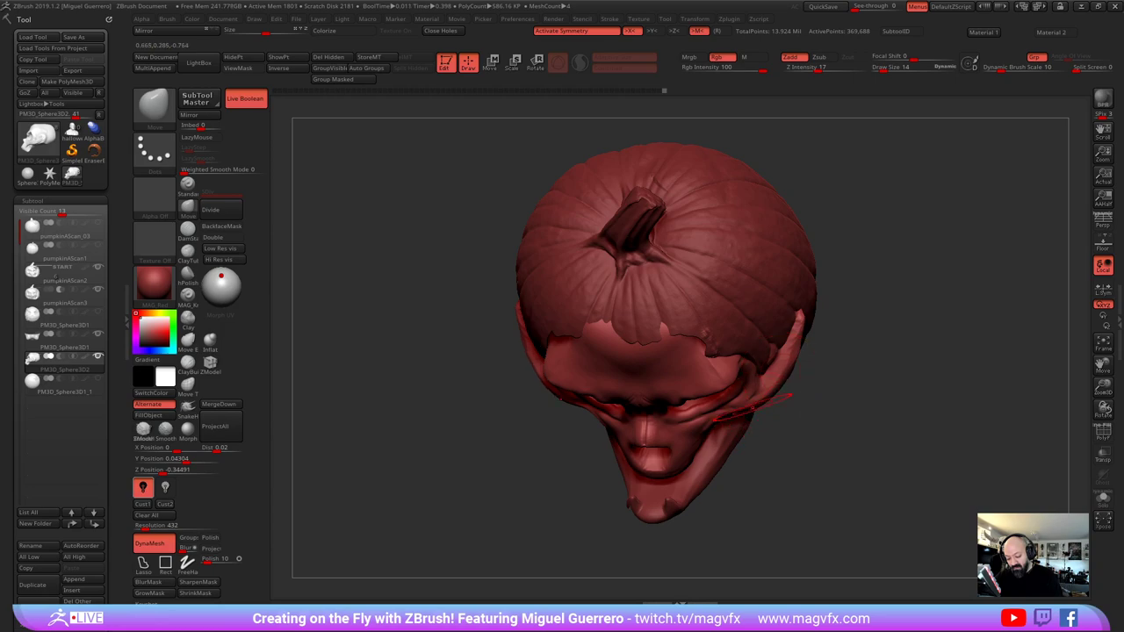
pyautogui.moveTo(776, 422); pyautogui.dragTo(778, 467)
# Isolate the skull and flatten the underside of the upper jaw with the hPolish brush at draw size 14
pyautogui.moveTo(529, 424)
pyautogui.mouseDown()
pyautogui.moveTo(565, 399)
pyautogui.moveTo(497, 370)
pyautogui.moveTo(443, 294)
pyautogui.moveTo(436, 318)
pyautogui.moveTo(518, 386)
pyautogui.moveTo(494, 339)
pyautogui.mouseUp()
pyautogui.moveTo(565, 353); pyautogui.dragTo(303, 315)
pyautogui.click(1103, 499)
pyautogui.click(188, 276)
pyautogui.moveTo(511, 409); pyautogui.dragTo(534, 372)
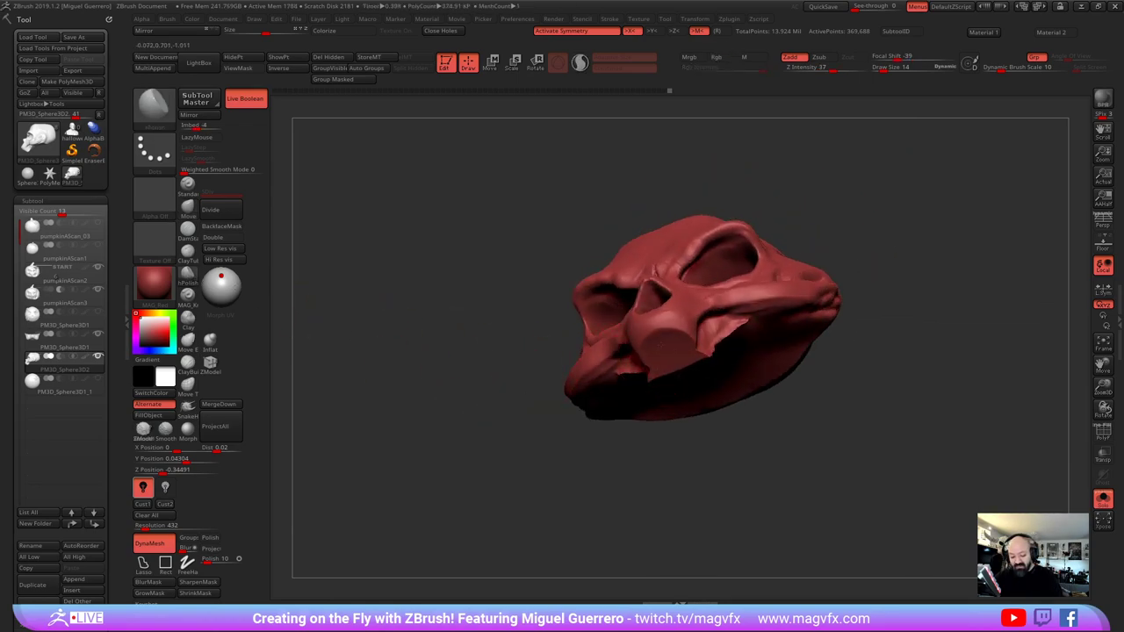
pyautogui.moveTo(499, 322); pyautogui.dragTo(495, 392)
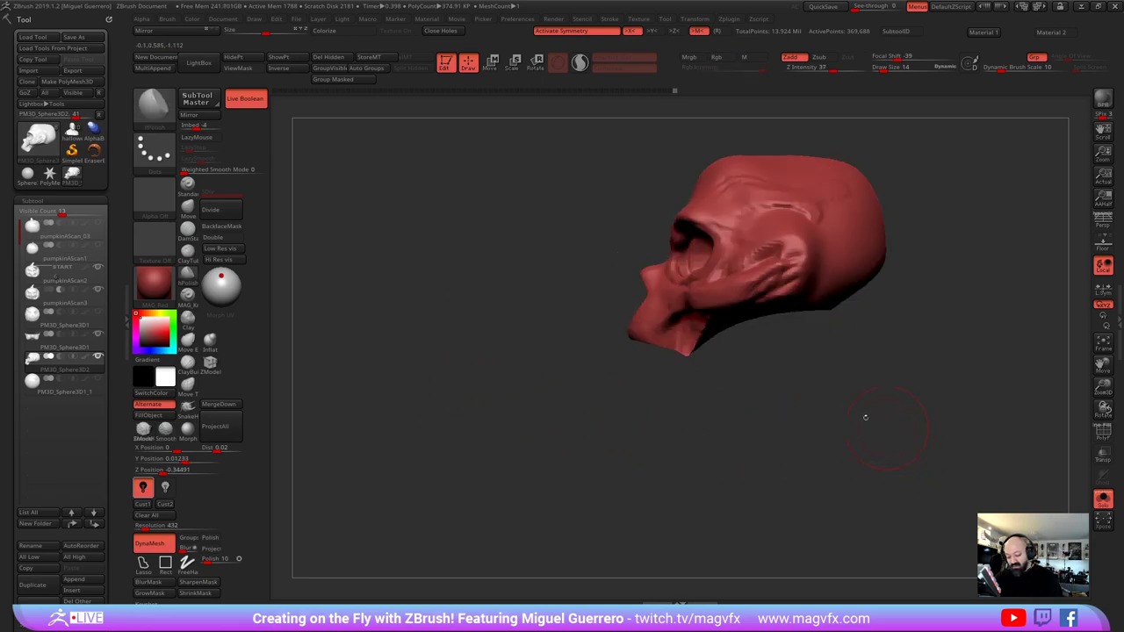
pyautogui.moveTo(866, 417); pyautogui.dragTo(906, 307)
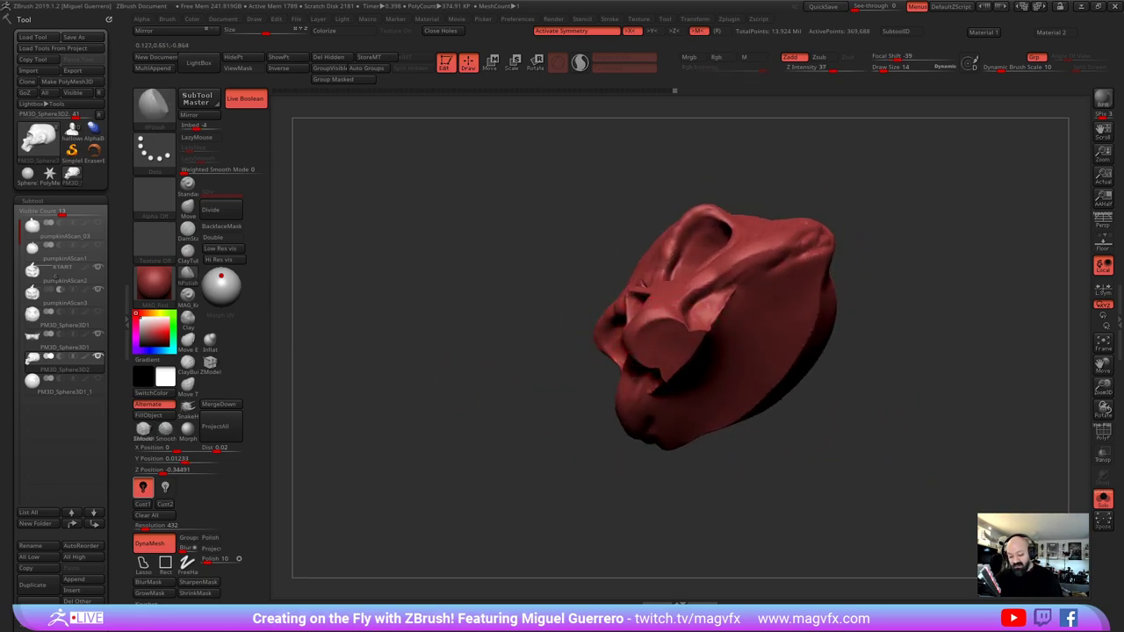
pyautogui.moveTo(465, 316); pyautogui.dragTo(458, 389)
pyautogui.keyDown('alt'); pyautogui.moveTo(458, 389); pyautogui.dragTo(454, 429, button='right'); pyautogui.keyUp('alt')
pyautogui.keyDown('ctrl'); pyautogui.moveTo(510, 376); pyautogui.dragTo(501, 362, button='right'); pyautogui.keyUp('ctrl')
pyautogui.moveTo(501, 363); pyautogui.dragTo(513, 402)
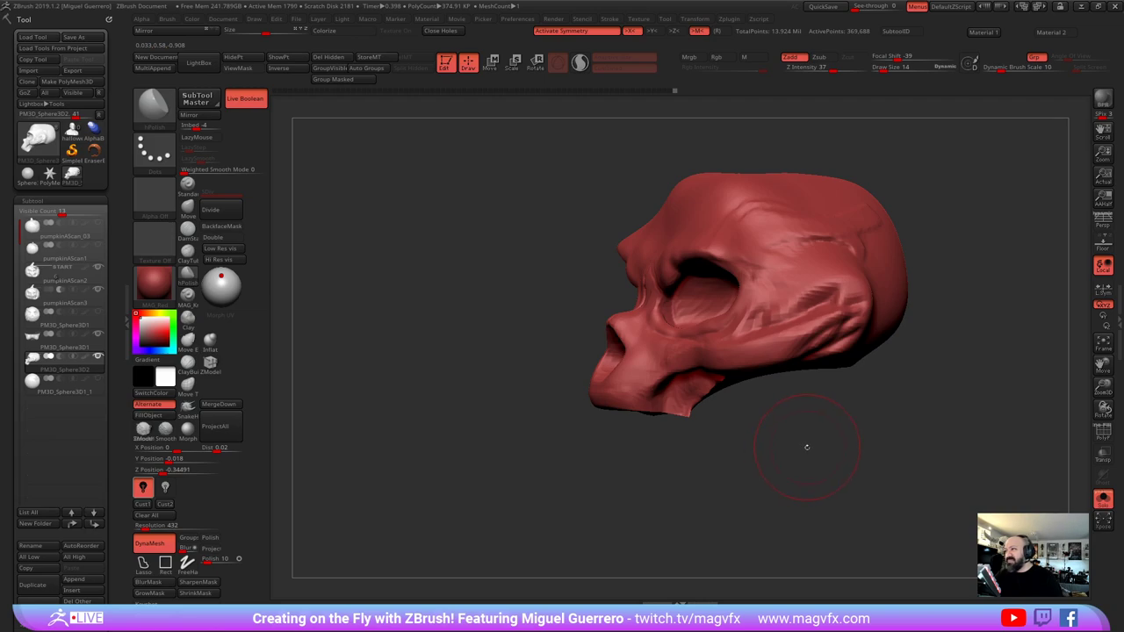
pyautogui.click(1102, 498)
# Reshape the front edge of the upper jaw in profile with the Move brush at draw size 18
pyautogui.moveTo(1010, 492)
pyautogui.mouseDown()
pyautogui.moveTo(1058, 488)
pyautogui.moveTo(1010, 490)
pyautogui.mouseUp()
pyautogui.moveTo(380, 316); pyautogui.dragTo(321, 319)
pyautogui.click(188, 208)
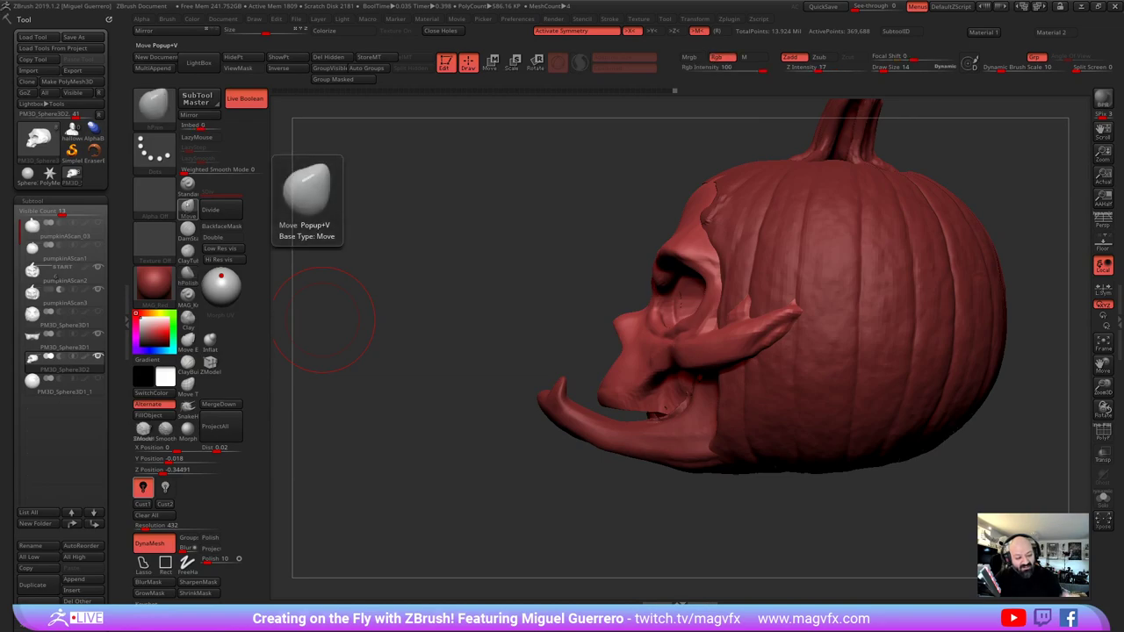
pyautogui.press(']')
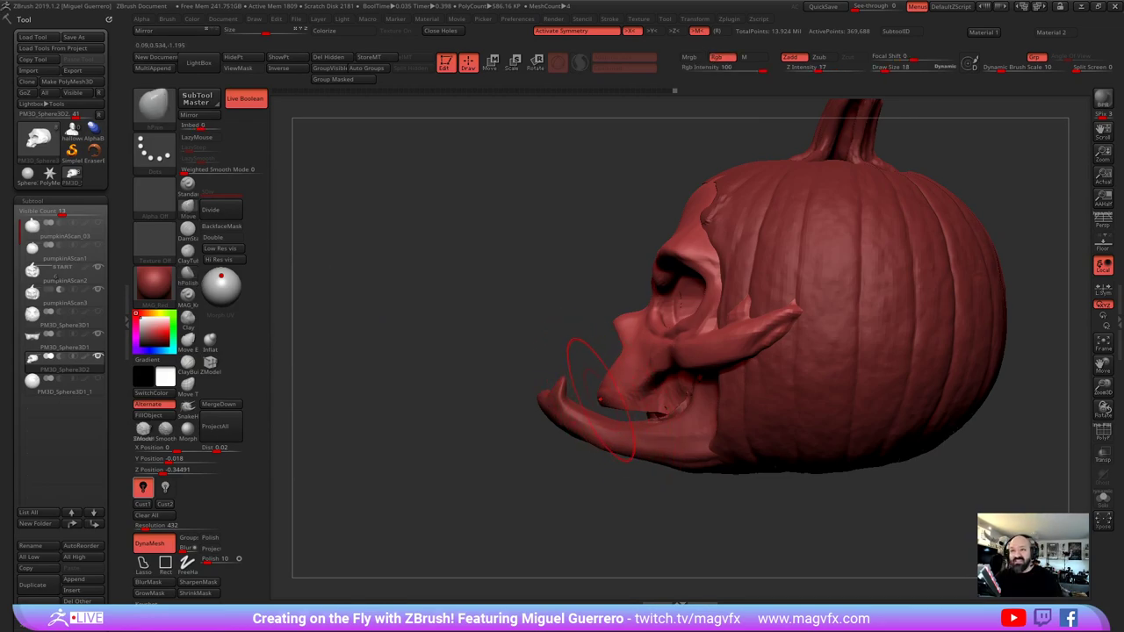
pyautogui.moveTo(601, 402)
pyautogui.mouseDown()
pyautogui.moveTo(608, 384)
pyautogui.moveTo(631, 391)
pyautogui.mouseUp()
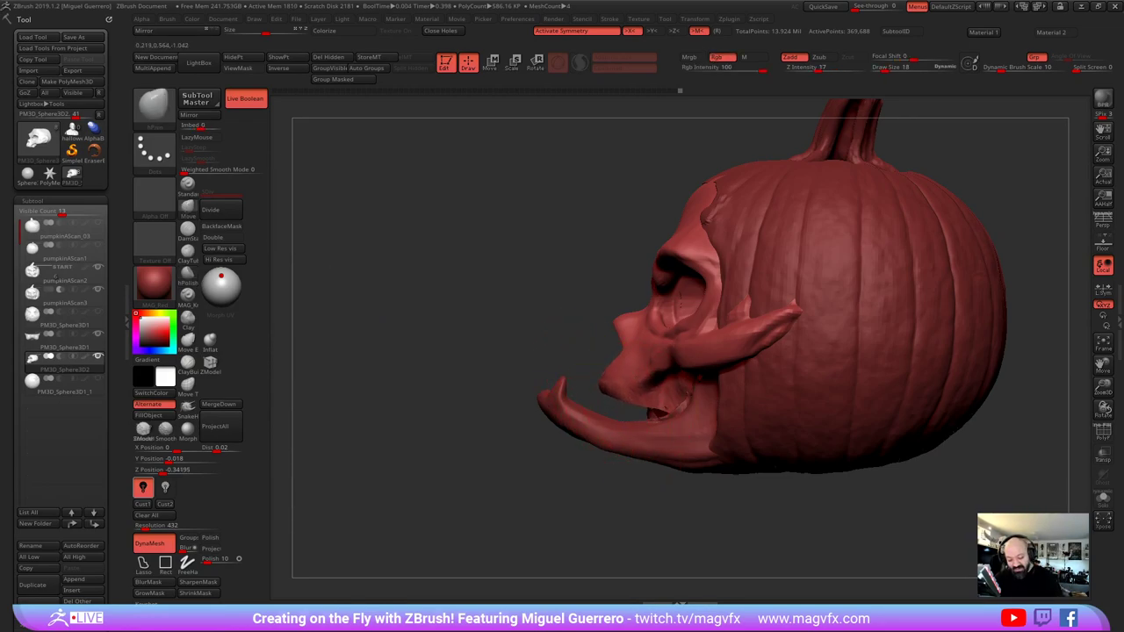
pyautogui.keyDown('shift'); pyautogui.moveTo(443, 363); pyautogui.dragTo(516, 371); pyautogui.keyUp('shift')
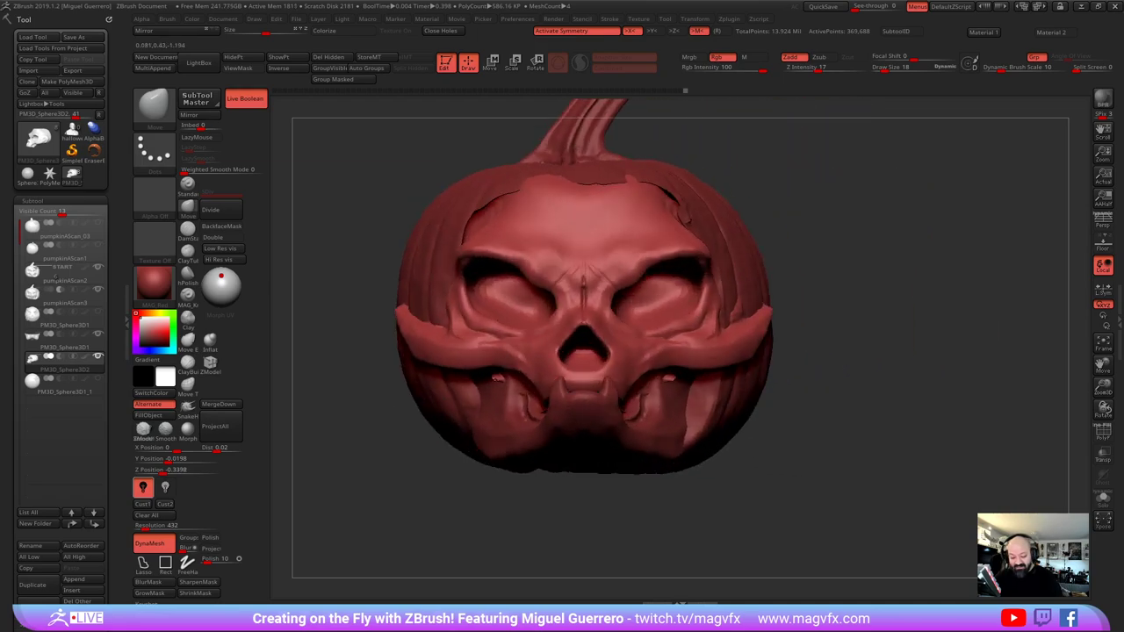
pyautogui.moveTo(339, 414)
pyautogui.keyDown('alt'); pyautogui.mouseDown()
pyautogui.moveTo(436, 415)
pyautogui.moveTo(365, 414)
pyautogui.moveTo(433, 432)
pyautogui.moveTo(389, 415)
pyautogui.mouseUp(); pyautogui.keyUp('alt')
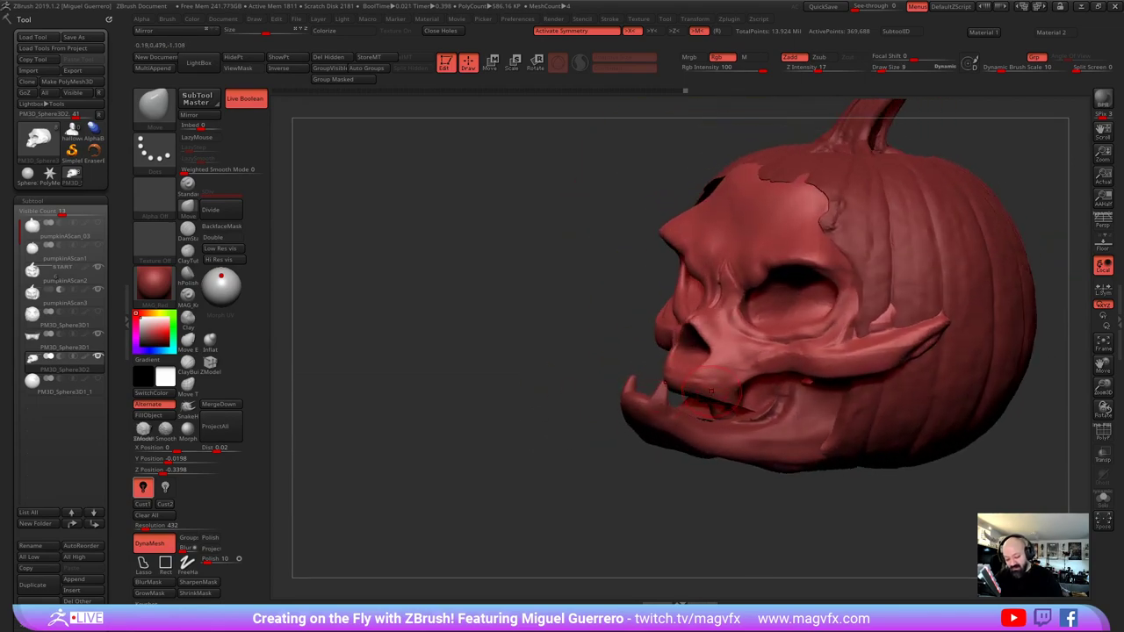
# Mask everything except the rim of the upper jaw, thicken the rim with the Inflate brush at draw size 4, and clear the mask
pyautogui.moveTo(706, 388)
pyautogui.keyDown('ctrl'); pyautogui.mouseDown()
pyautogui.moveTo(729, 395)
pyautogui.moveTo(683, 379)
pyautogui.mouseUp(); pyautogui.keyUp('ctrl')
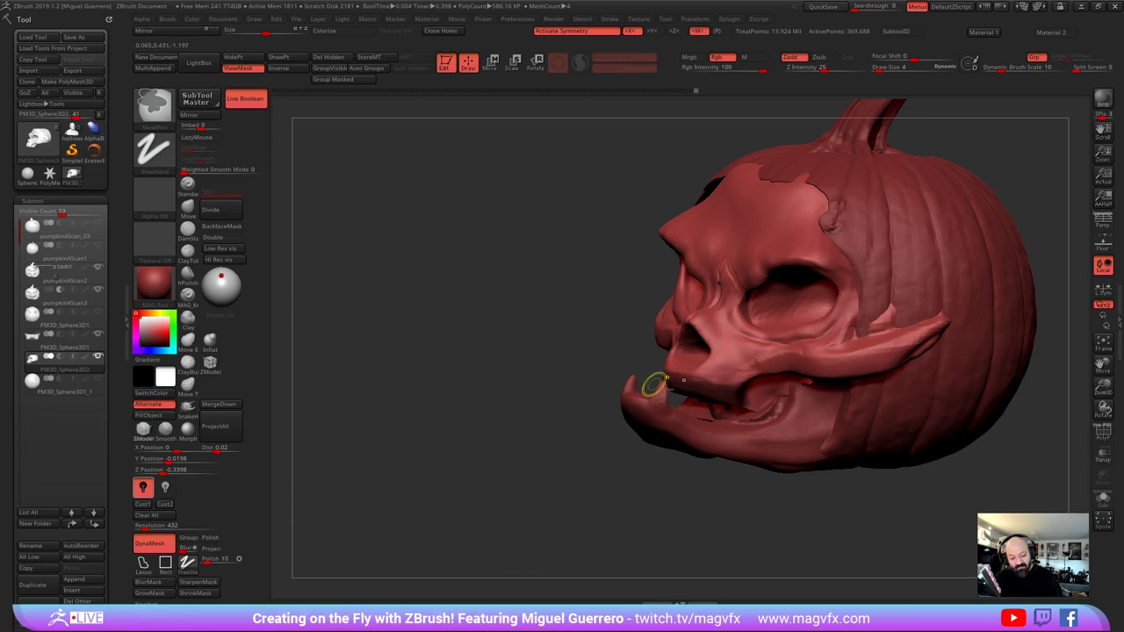
pyautogui.keyDown('ctrl'); pyautogui.click(582, 367); pyautogui.keyUp('ctrl')
pyautogui.moveTo(582, 367); pyautogui.dragTo(542, 362)
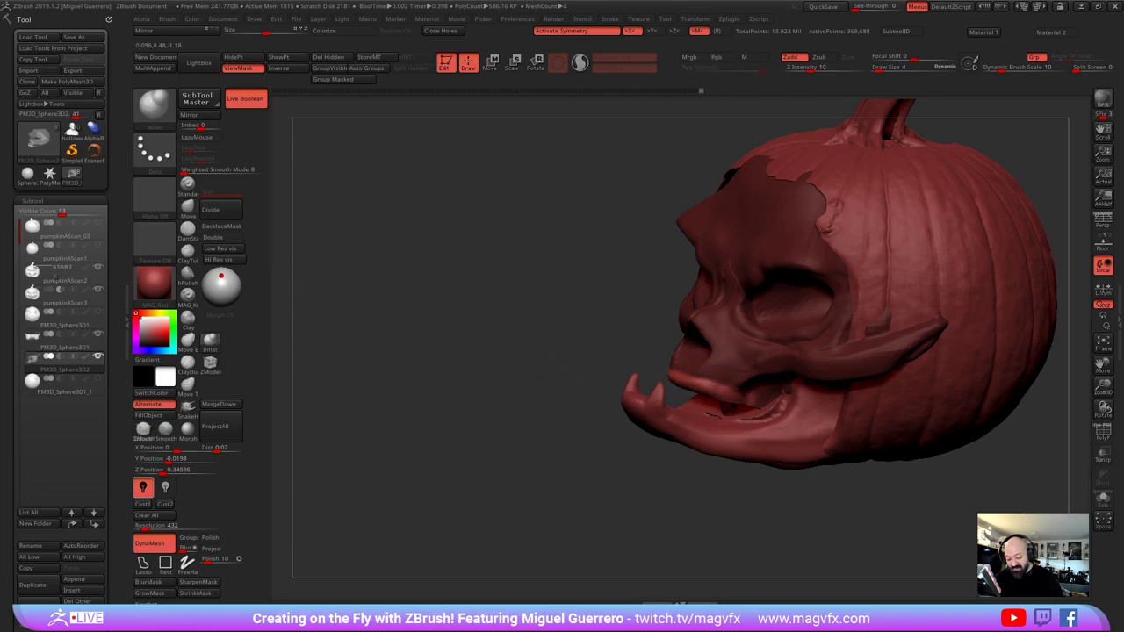
pyautogui.moveTo(509, 400); pyautogui.dragTo(658, 386)
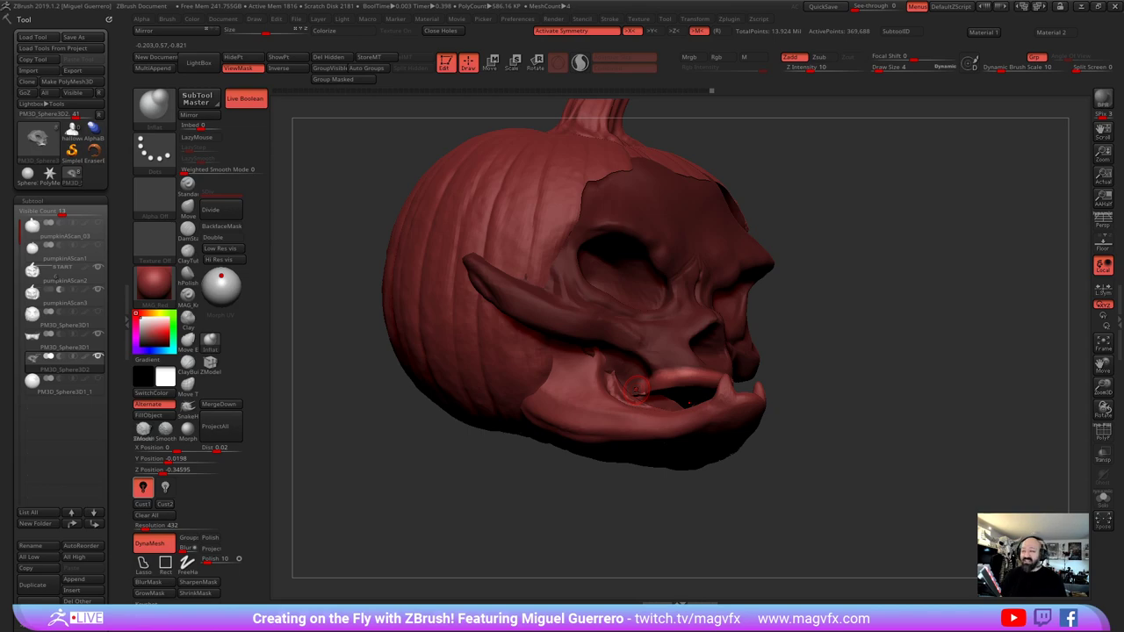
pyautogui.moveTo(746, 491); pyautogui.dragTo(421, 470)
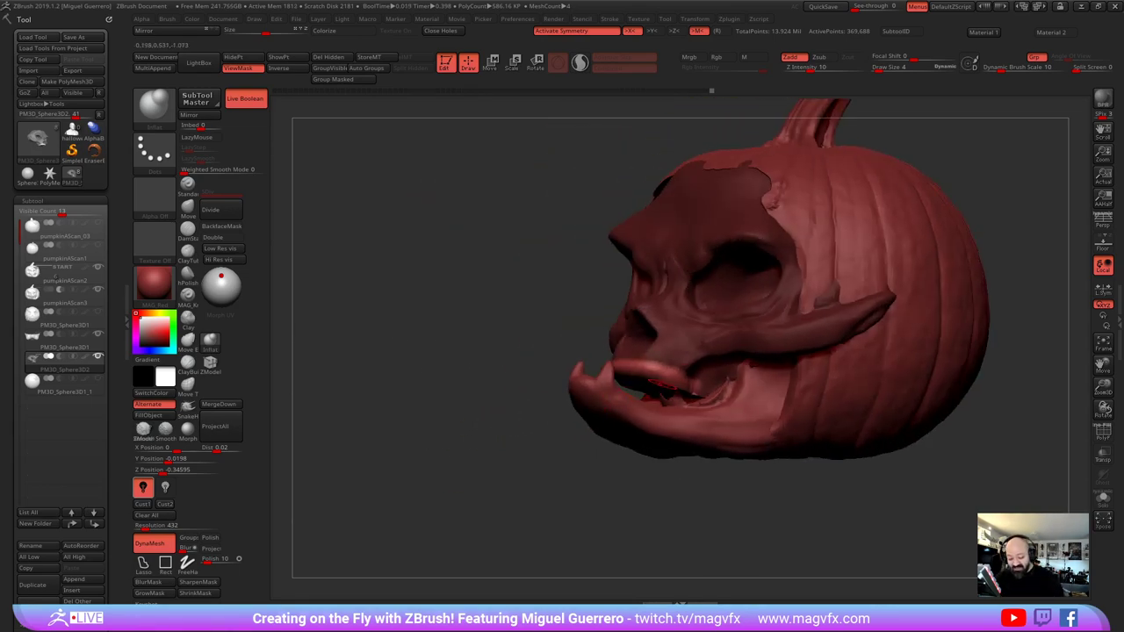
pyautogui.moveTo(477, 392); pyautogui.dragTo(634, 412)
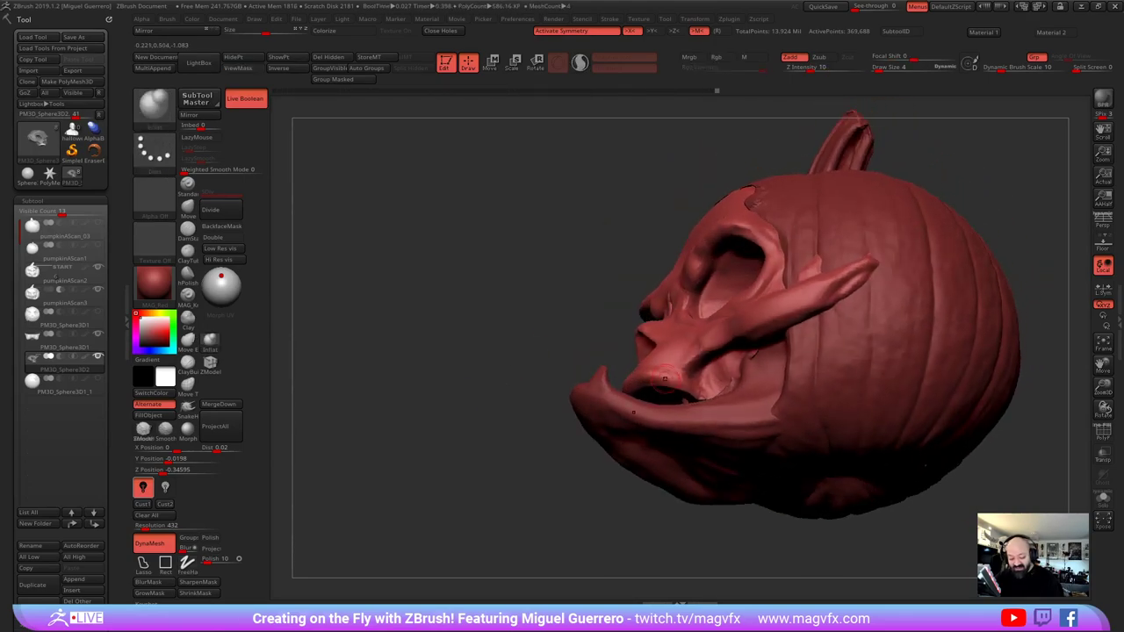
# Mask all but small fang spots on the upper jaw and pull fangs downward from them with the Move brush
pyautogui.press('ctrl')
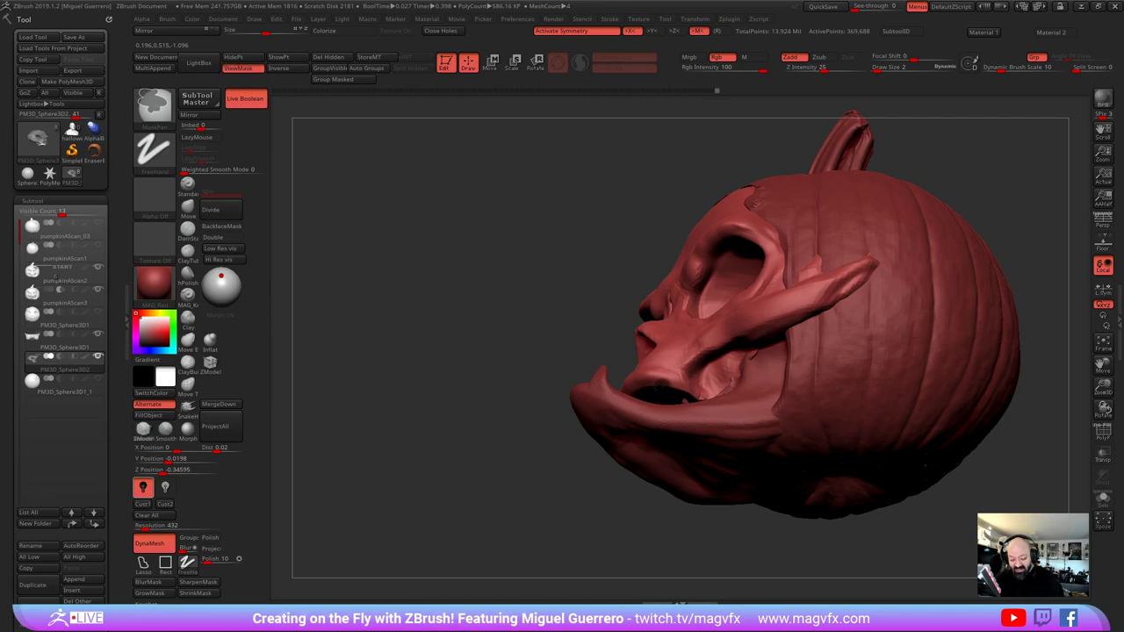
pyautogui.moveTo(527, 413); pyautogui.dragTo(413, 400)
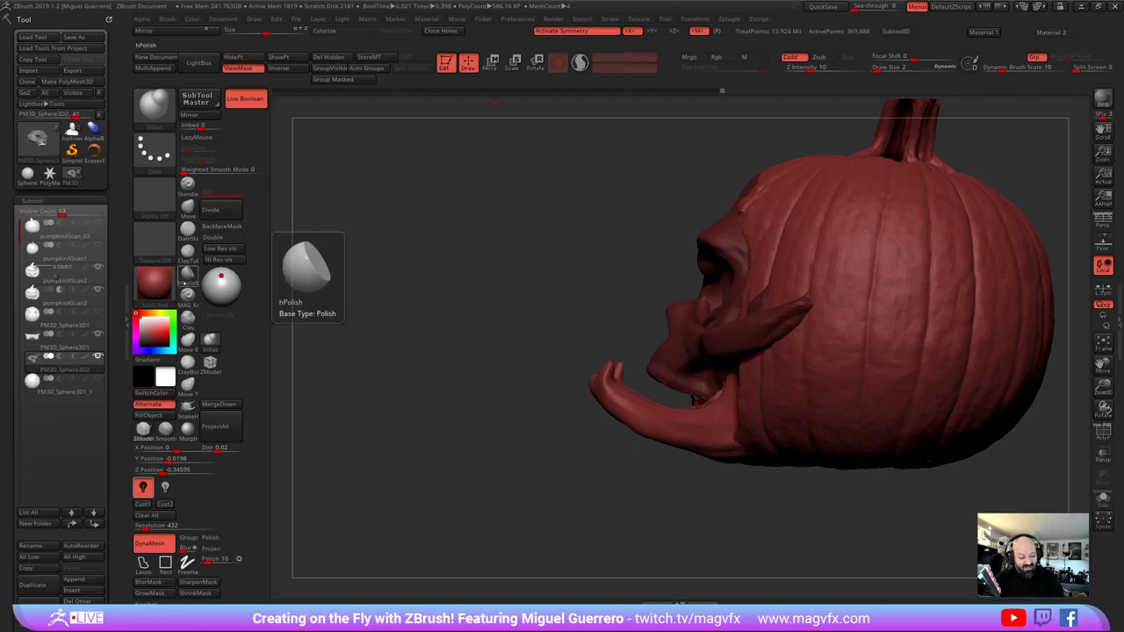
pyautogui.click(188, 207)
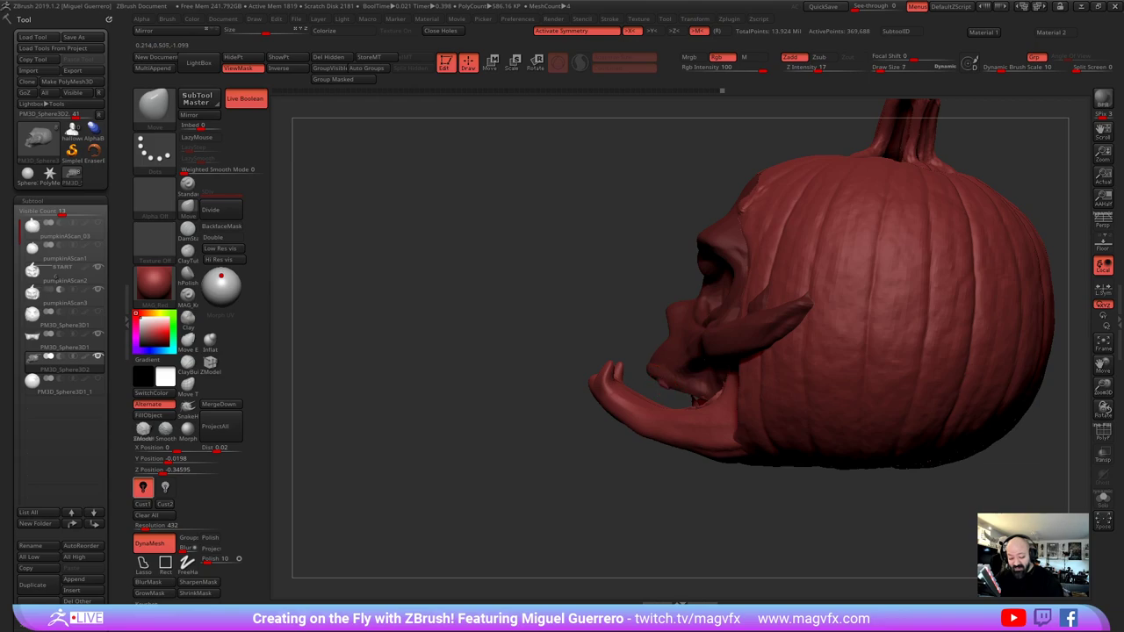
pyautogui.moveTo(663, 384)
pyautogui.mouseDown()
pyautogui.moveTo(678, 401)
pyautogui.moveTo(665, 402)
pyautogui.mouseUp()
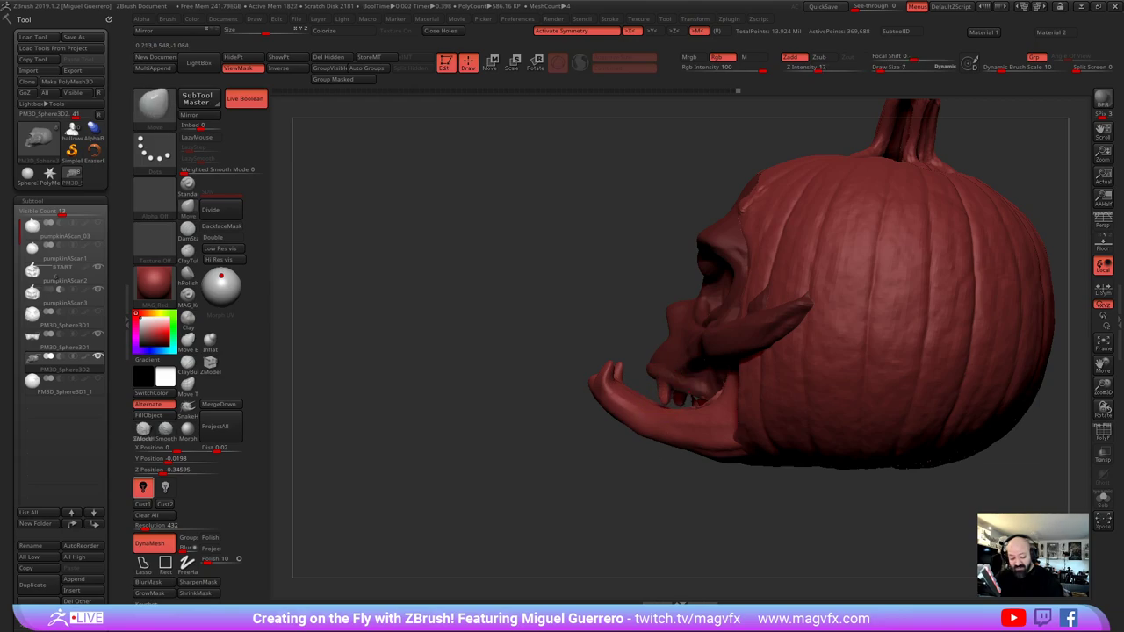
pyautogui.press('shift')
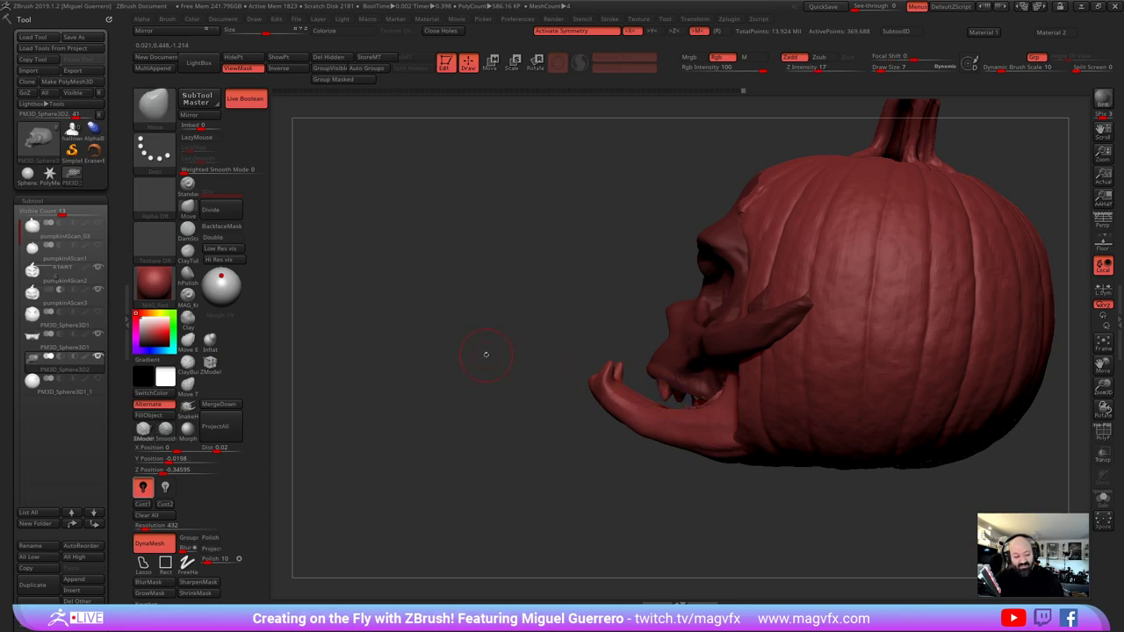
pyautogui.moveTo(400, 294); pyautogui.dragTo(424, 318)
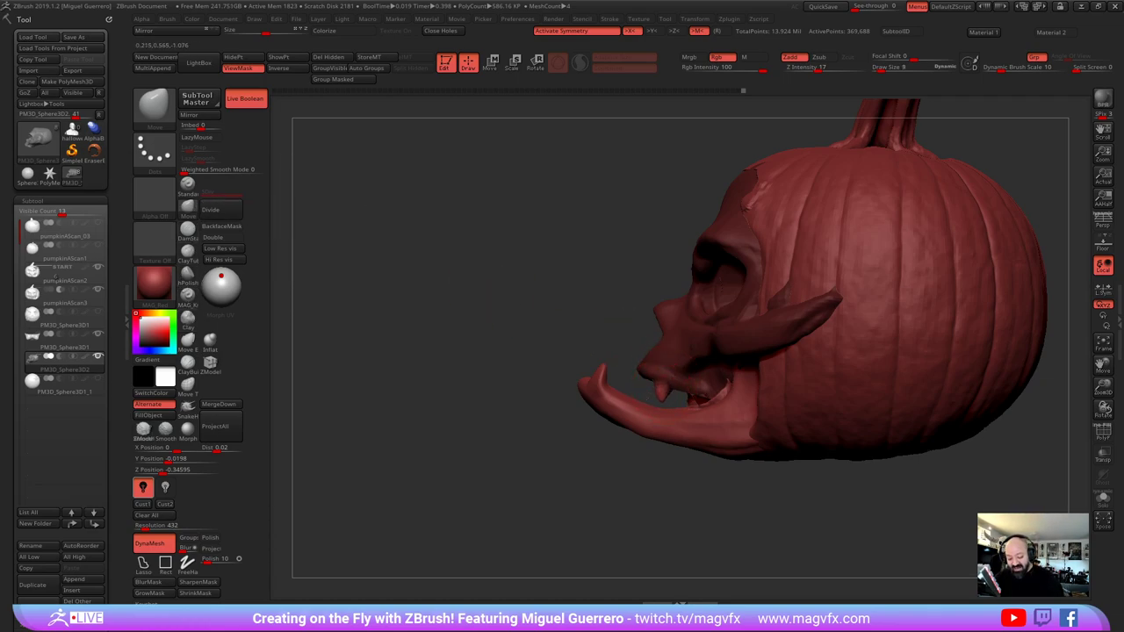
pyautogui.moveTo(664, 395); pyautogui.dragTo(660, 391)
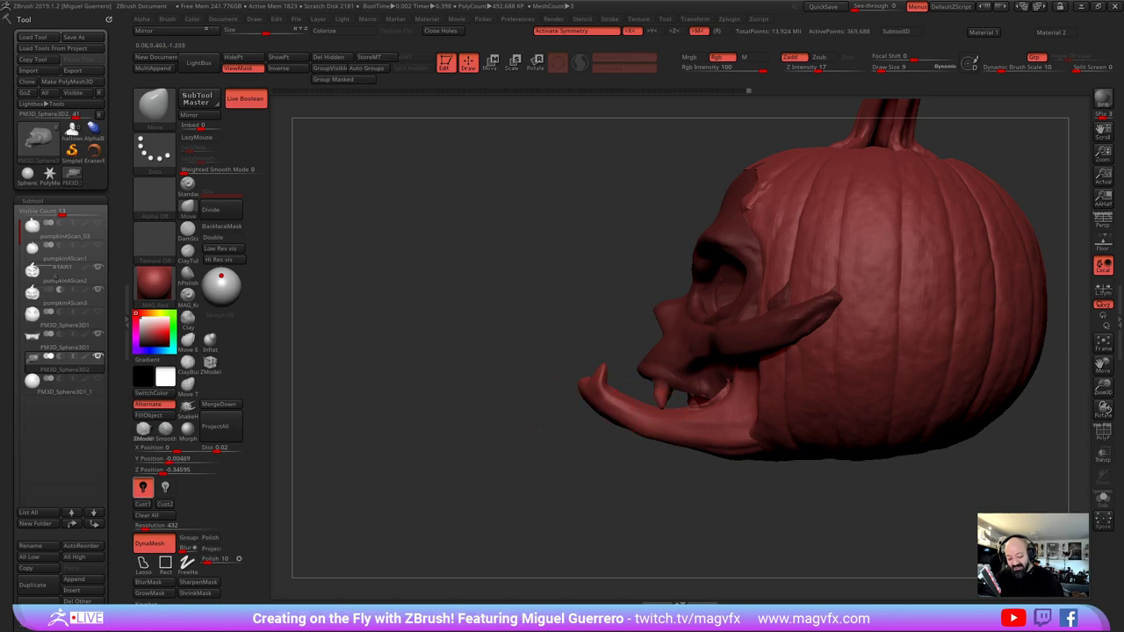
# Clear the mask and adjust the upper fangs' shape from the front with the Move brush at draw size 9
pyautogui.moveTo(538, 430); pyautogui.dragTo(694, 439)
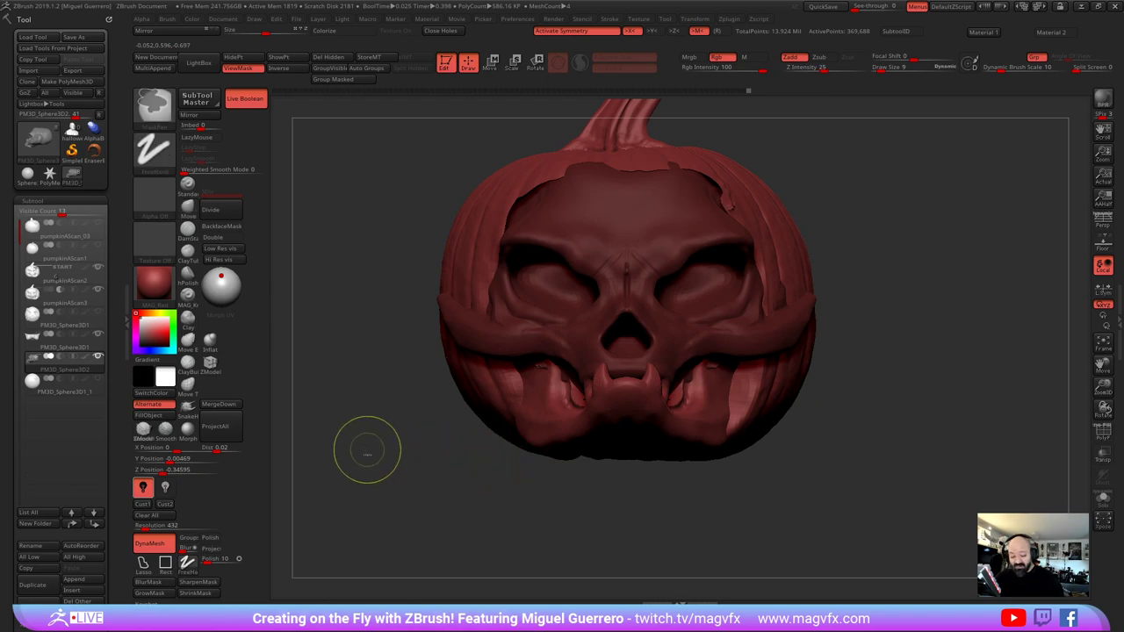
pyautogui.moveTo(386, 464); pyautogui.dragTo(562, 435)
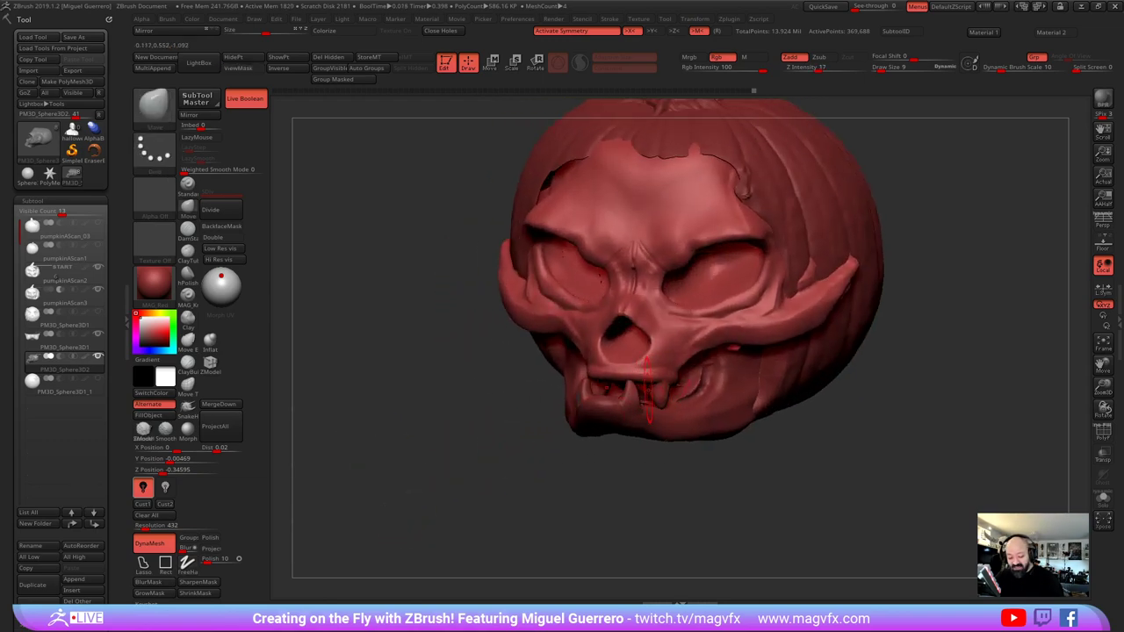
pyautogui.moveTo(650, 395); pyautogui.dragTo(656, 397)
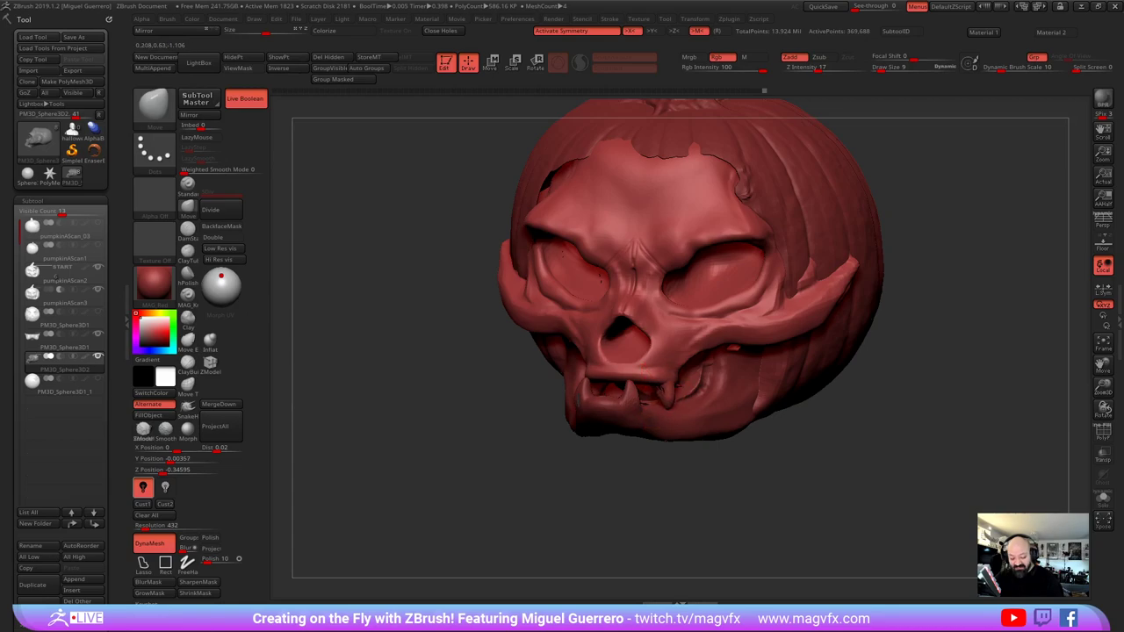
pyautogui.moveTo(725, 461)
pyautogui.mouseDown()
pyautogui.moveTo(658, 468)
pyautogui.moveTo(661, 509)
pyautogui.mouseUp()
pyautogui.moveTo(670, 400); pyautogui.dragTo(669, 392)
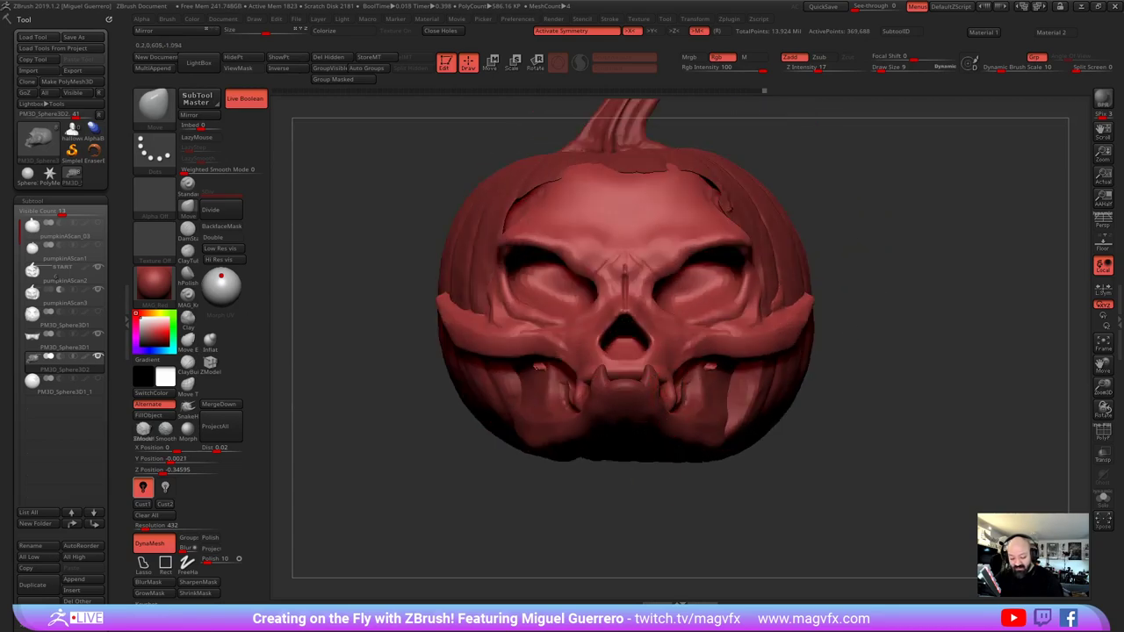
# Inspect the skull's wireframe around the upper fangs and remesh the skull with DynaMesh at resolution 432
pyautogui.moveTo(694, 501)
pyautogui.mouseDown()
pyautogui.moveTo(655, 494)
pyautogui.moveTo(630, 470)
pyautogui.mouseUp()
pyautogui.keyDown('ctrl'); pyautogui.moveTo(630, 469); pyautogui.dragTo(645, 505, button='right'); pyautogui.keyUp('ctrl')
pyautogui.click(1103, 432)
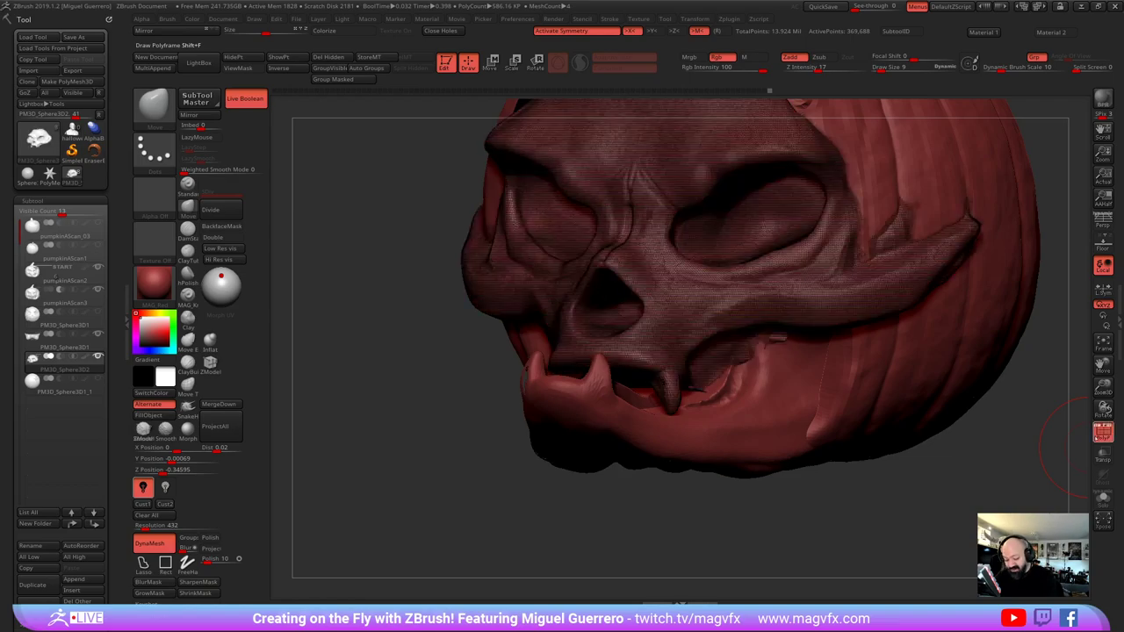
pyautogui.keyDown('ctrl'); pyautogui.moveTo(596, 421); pyautogui.dragTo(658, 491, button='right'); pyautogui.keyUp('ctrl')
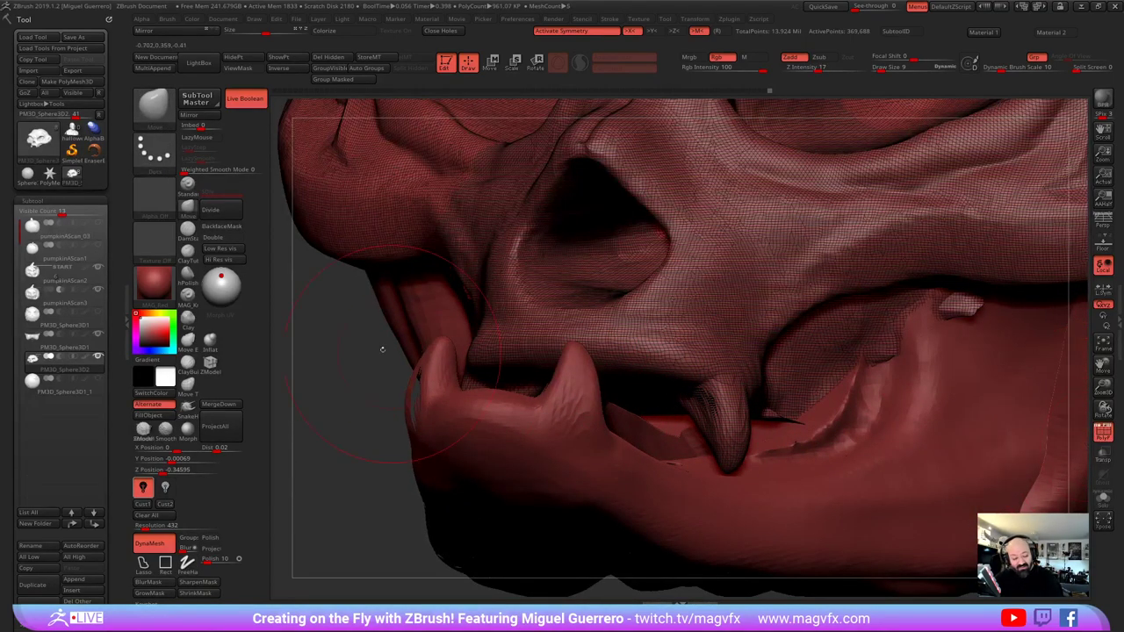
pyautogui.click(246, 99)
pyautogui.click(246, 98)
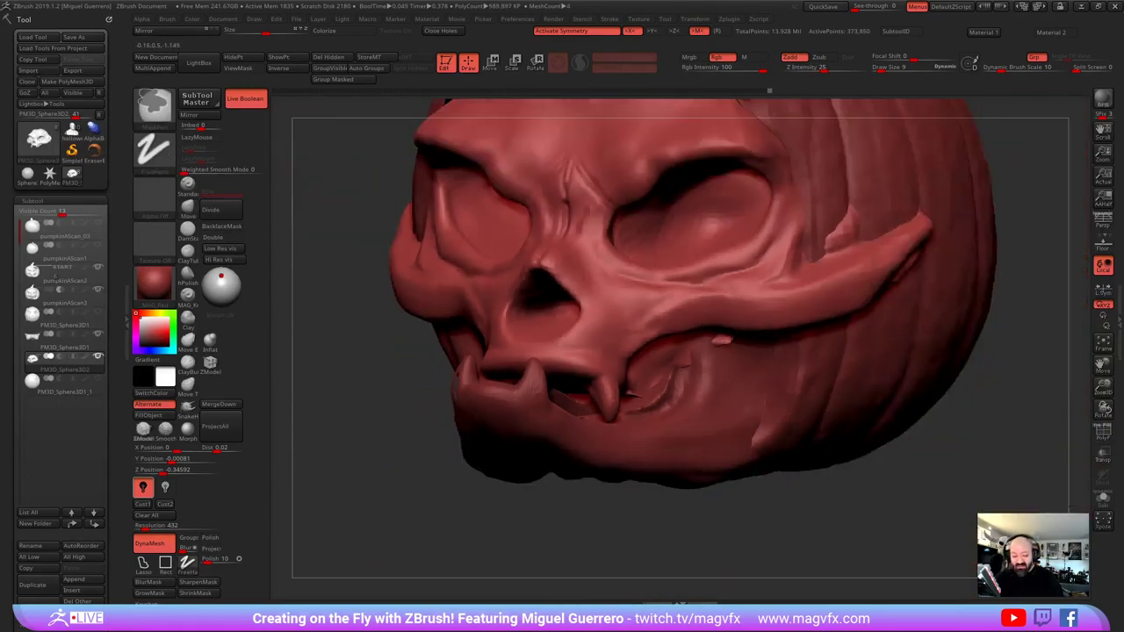
# Reshape the length and curve of the upper fangs in profile with the Move brush, starting at draw size 9
pyautogui.moveTo(413, 439)
pyautogui.keyDown('ctrl'); pyautogui.mouseDown(button='right')
pyautogui.moveTo(413, 377)
pyautogui.moveTo(450, 375)
pyautogui.mouseUp(button='right'); pyautogui.keyUp('ctrl')
pyautogui.keyDown('alt'); pyautogui.moveTo(450, 376); pyautogui.dragTo(596, 378, button='right'); pyautogui.keyUp('alt')
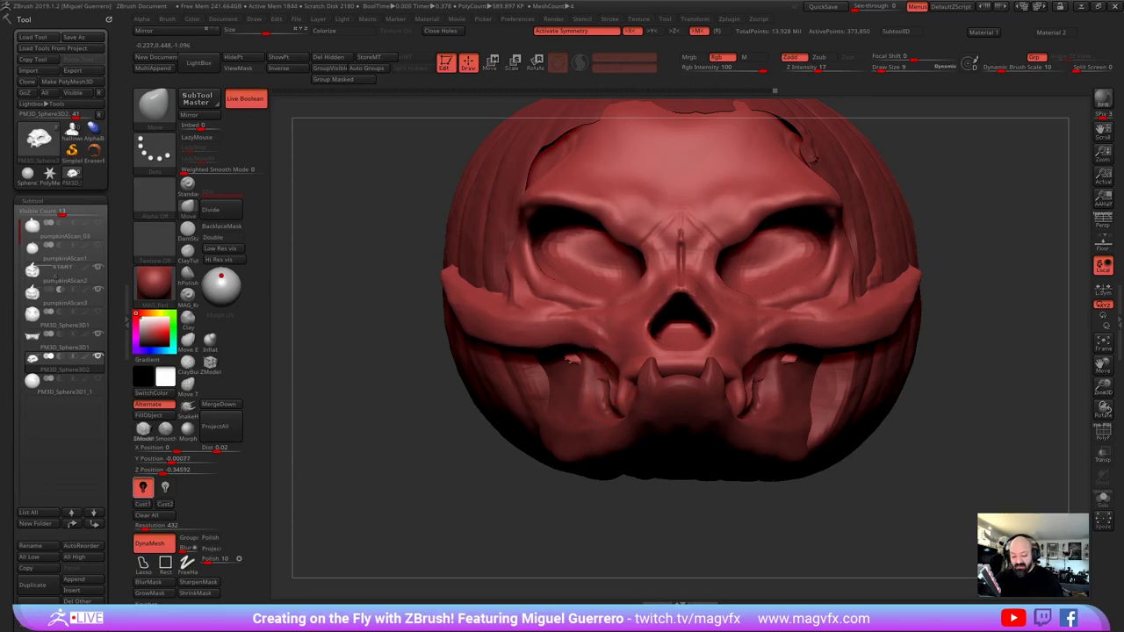
pyautogui.moveTo(465, 401); pyautogui.dragTo(329, 404)
pyautogui.moveTo(413, 419); pyautogui.dragTo(466, 432)
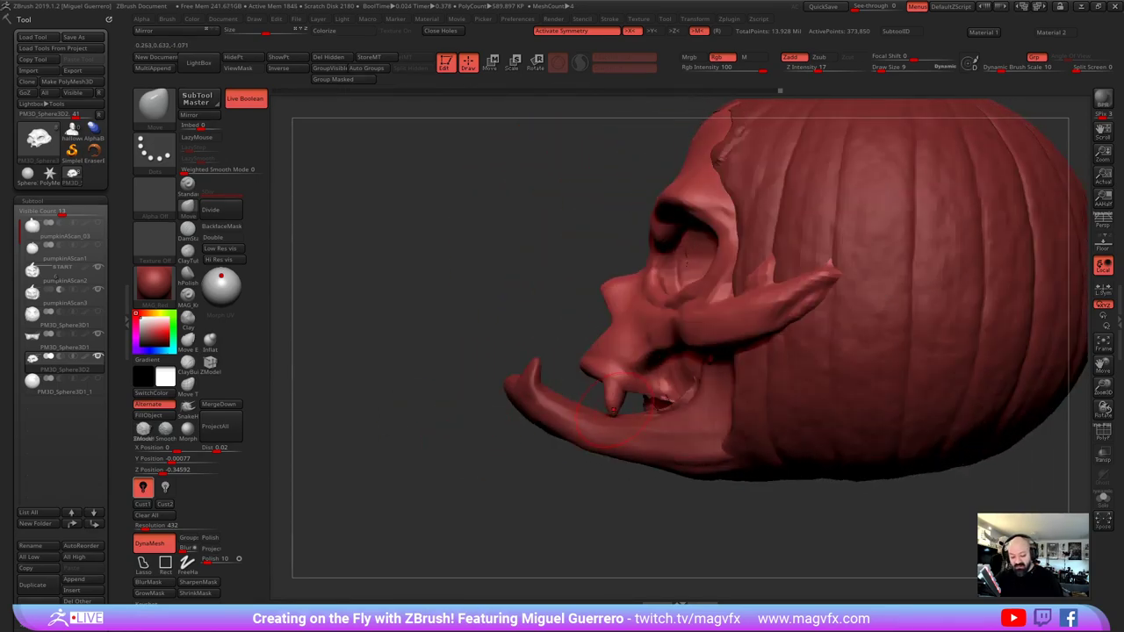
pyautogui.moveTo(613, 411)
pyautogui.mouseDown()
pyautogui.moveTo(629, 414)
pyautogui.moveTo(617, 402)
pyautogui.mouseUp()
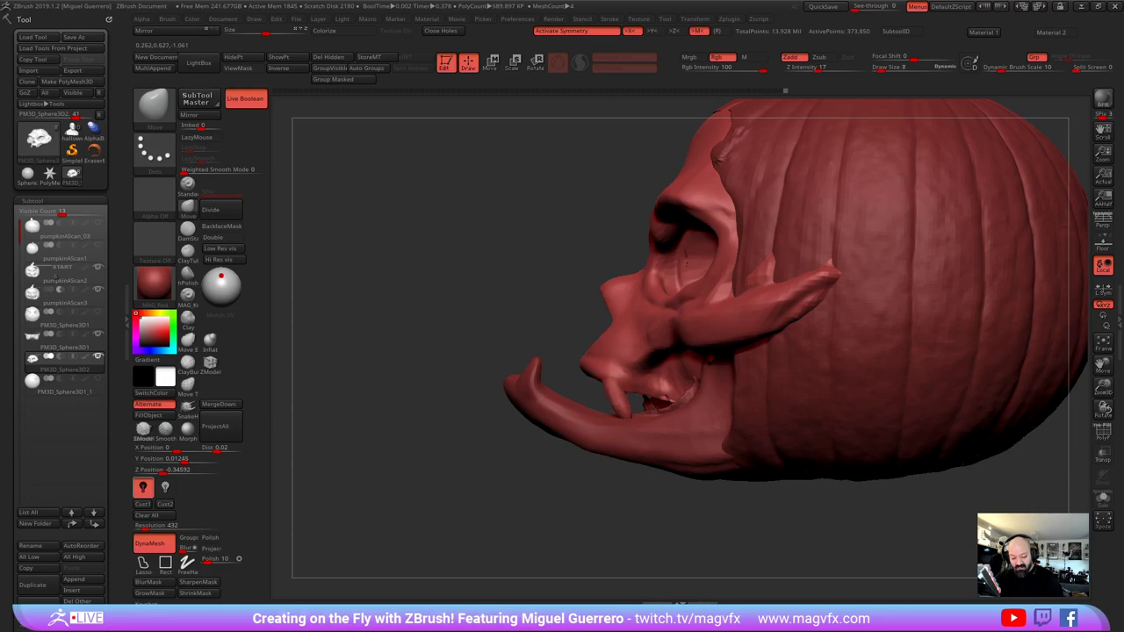
pyautogui.moveTo(559, 483); pyautogui.dragTo(604, 477)
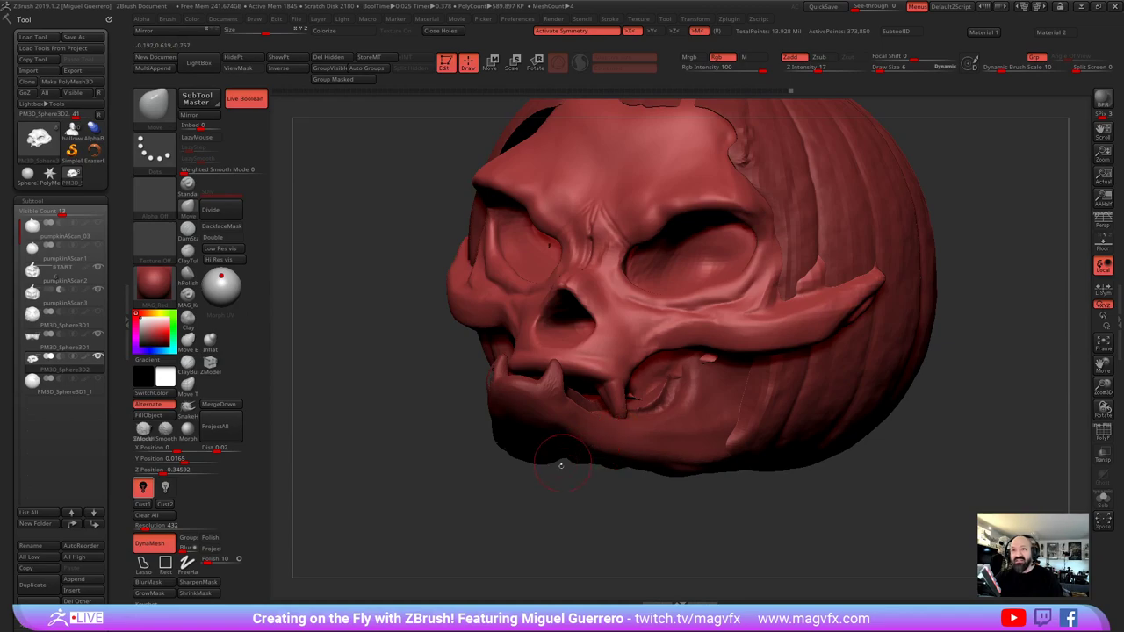
# Make the lower jaw the active subtool and frame the model in profile
pyautogui.keyDown('alt'); pyautogui.click(558, 439); pyautogui.keyUp('alt')
pyautogui.rightClick(546, 439)
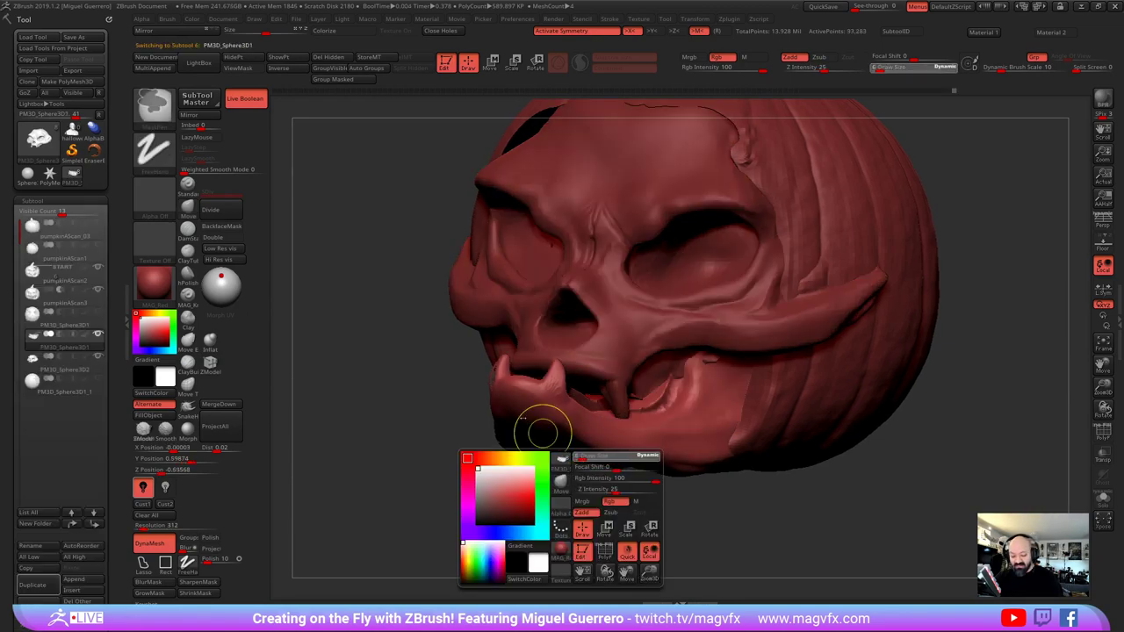
pyautogui.press('f')
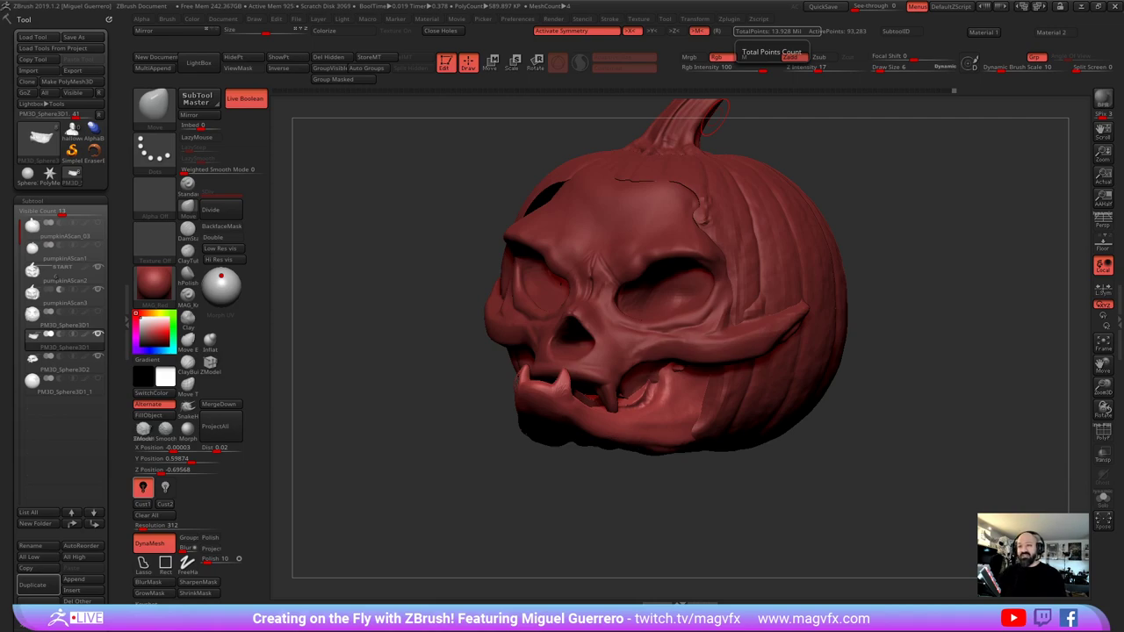
pyautogui.moveTo(414, 356); pyautogui.dragTo(381, 362)
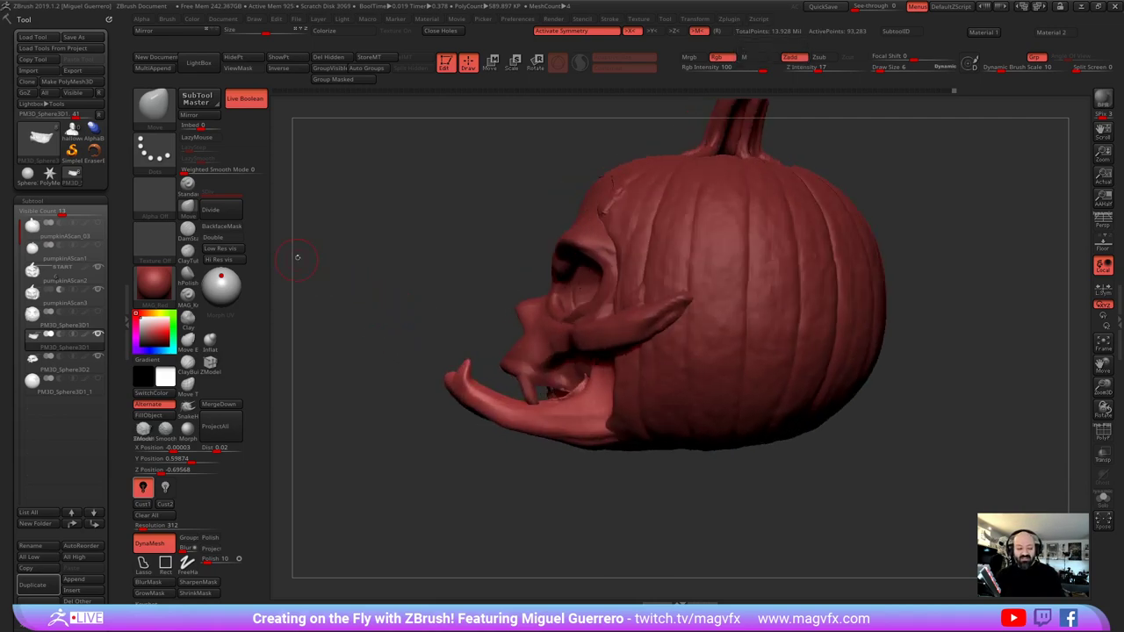
# Make the skull the active subtool, try several materials on the model and settle on zbro_Realtime_Gray
pyautogui.moveTo(513, 290); pyautogui.dragTo(363, 251)
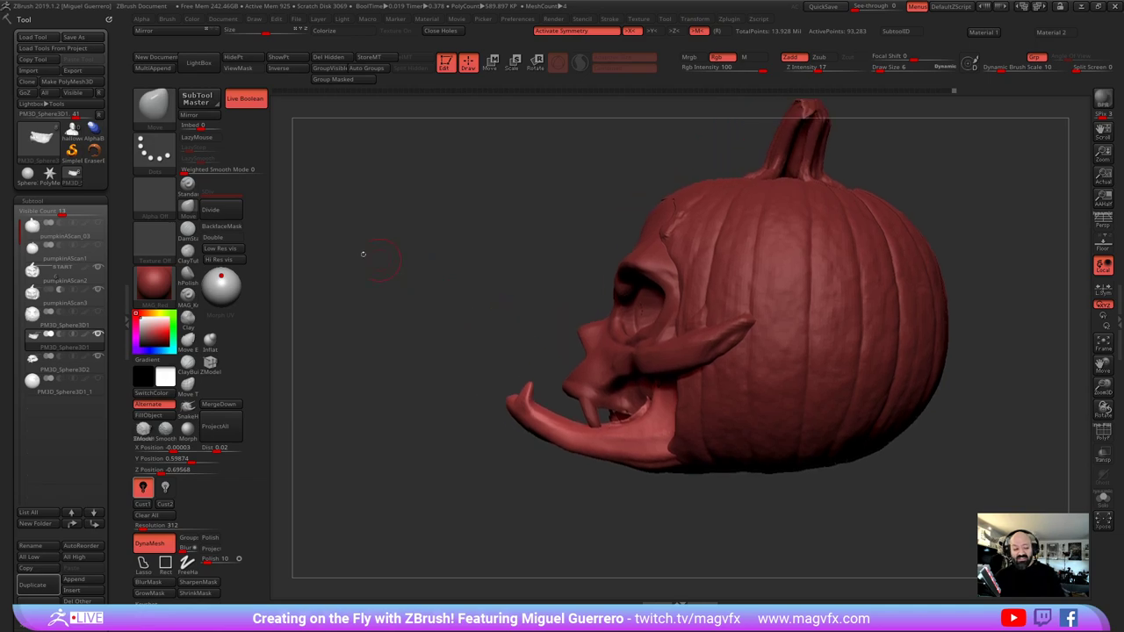
pyautogui.keyDown('alt'); pyautogui.click(621, 270); pyautogui.keyUp('alt')
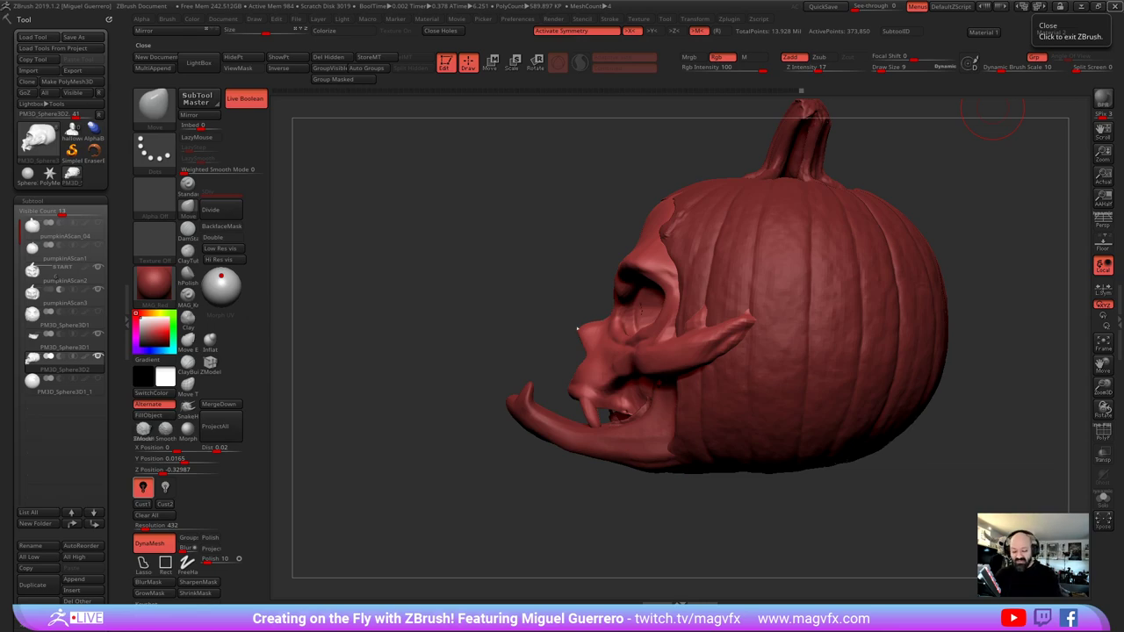
pyautogui.click(413, 613)
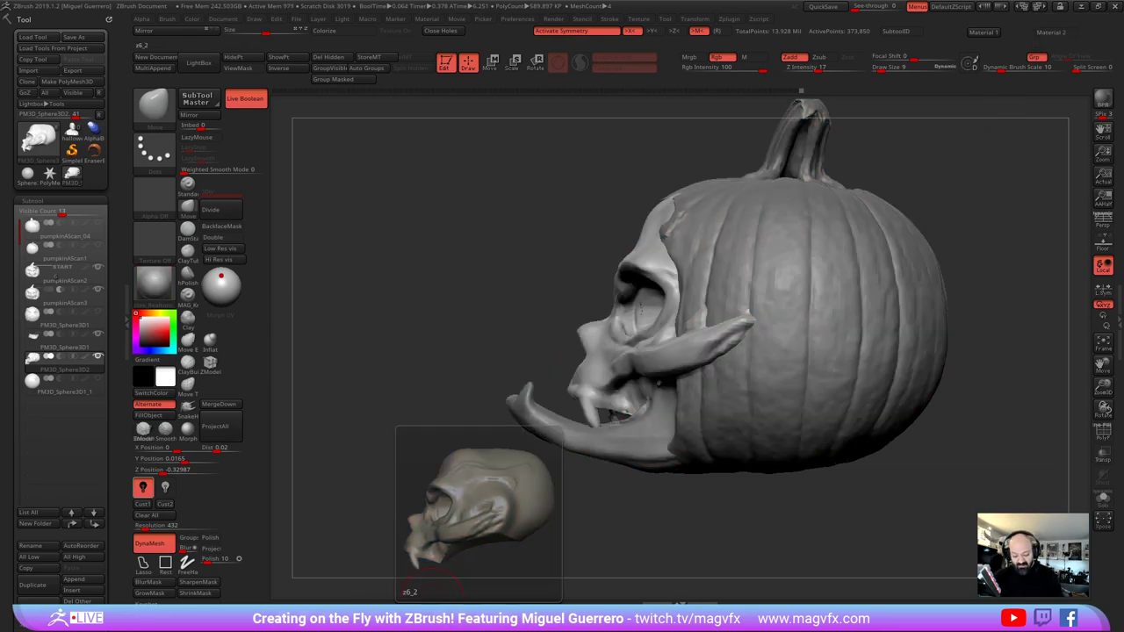
pyautogui.click(422, 613)
pyautogui.click(435, 610)
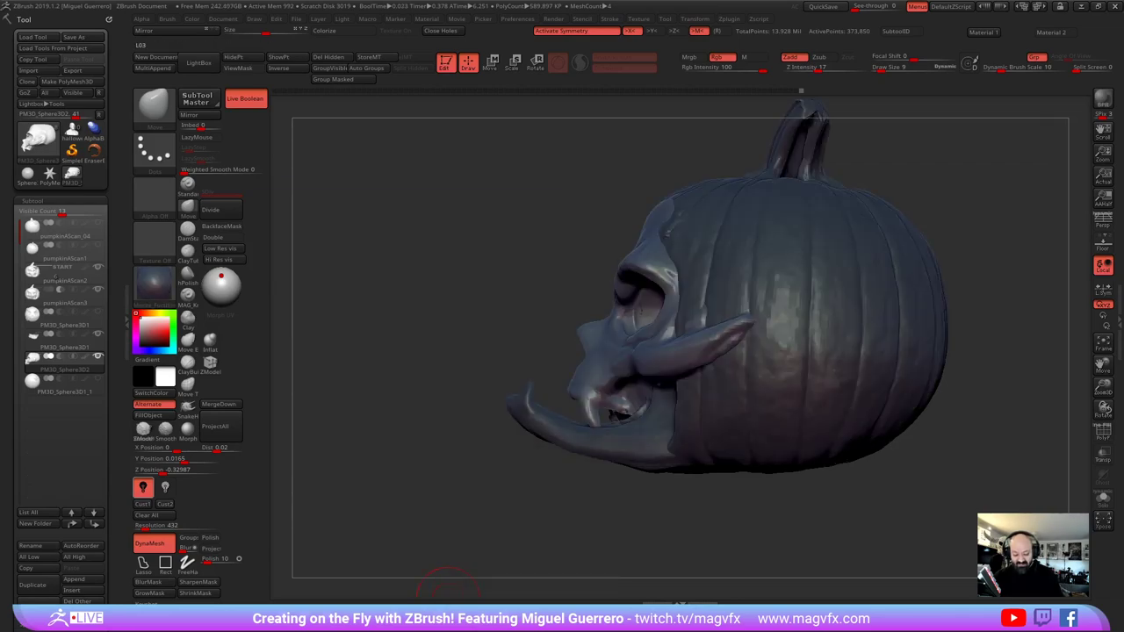
pyautogui.click(447, 611)
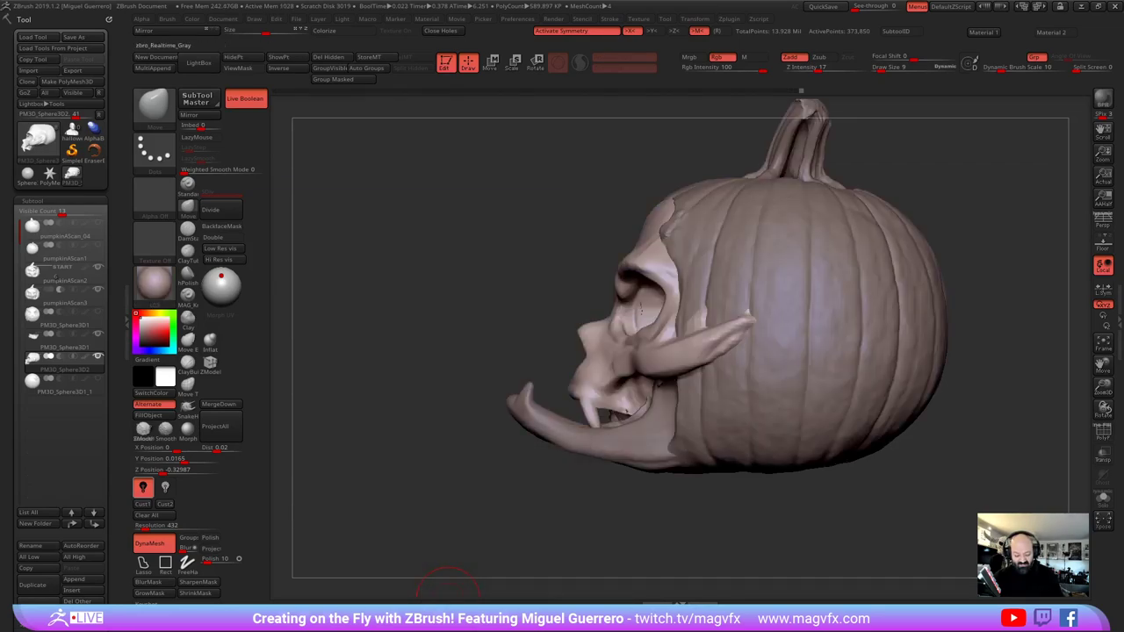
pyautogui.click(452, 610)
# Turn on perspective for the pumpkin skull and set the camera's focal length to 85 mm
pyautogui.moveTo(459, 482); pyautogui.dragTo(579, 481)
pyautogui.keyDown('ctrl'); pyautogui.moveTo(396, 487); pyautogui.dragTo(391, 422, button='right'); pyautogui.keyUp('ctrl')
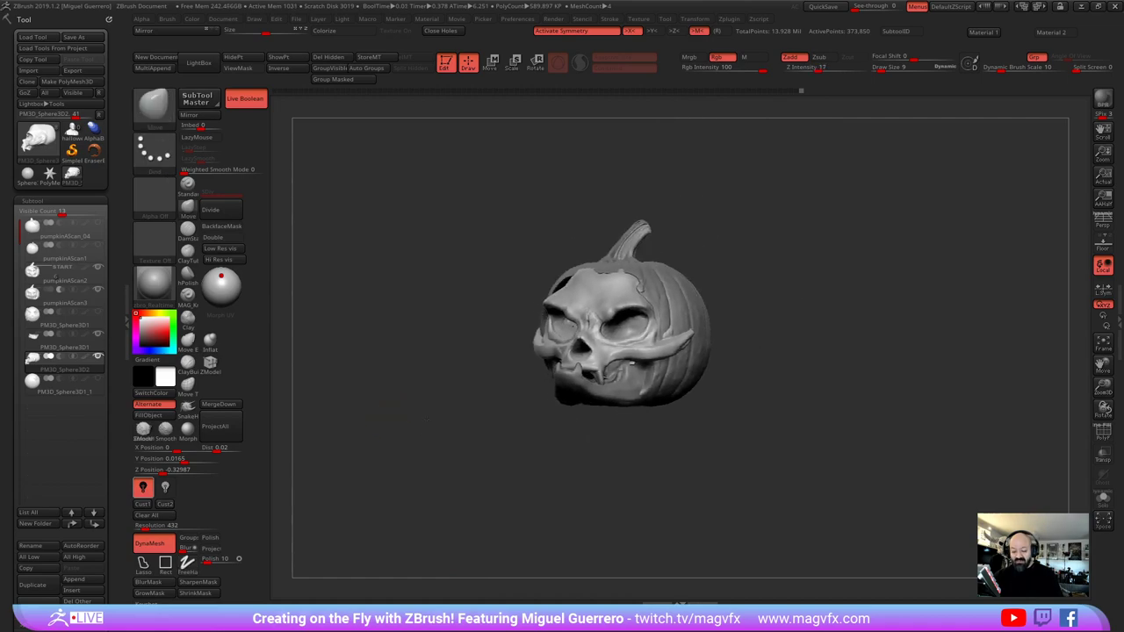
pyautogui.moveTo(391, 423); pyautogui.dragTo(450, 442)
pyautogui.press('p')
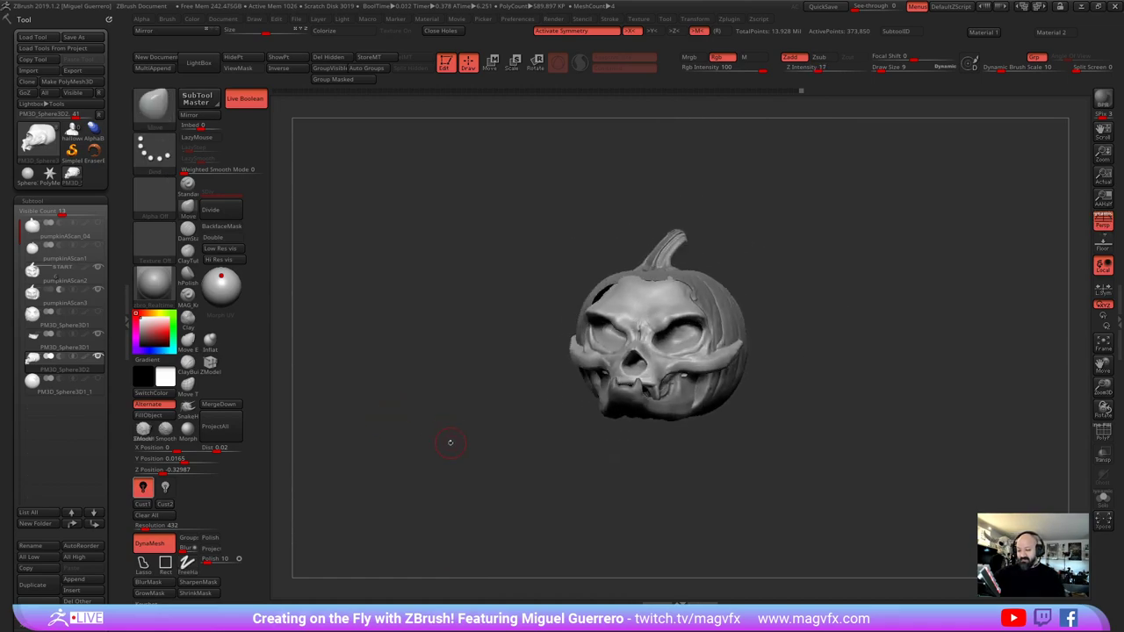
pyautogui.click(298, 22)
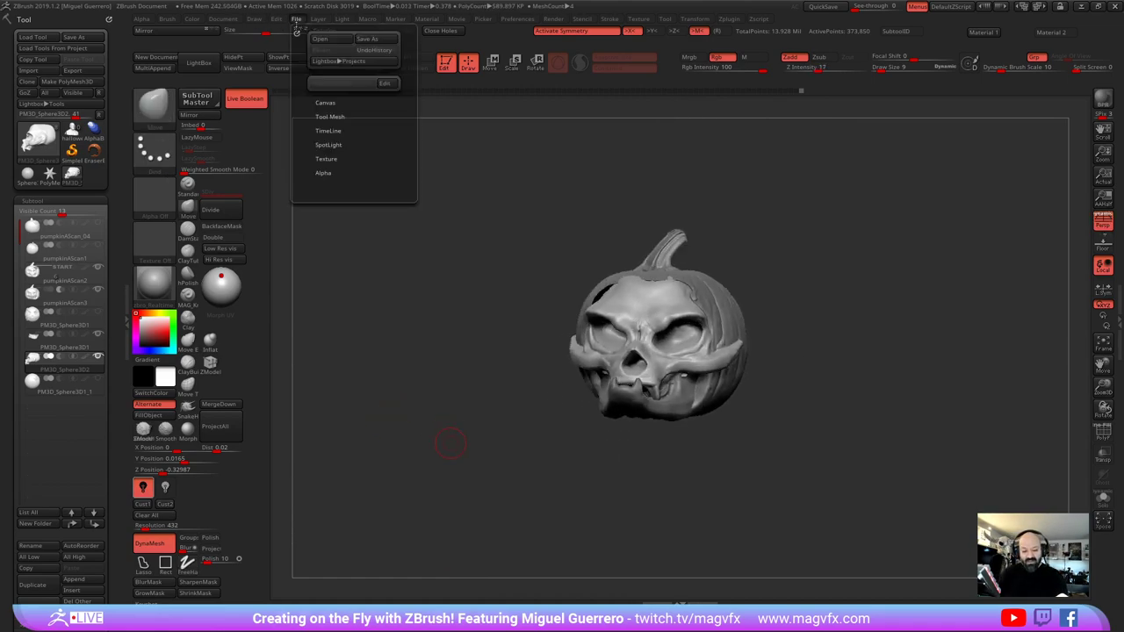
pyautogui.moveTo(256, 21)
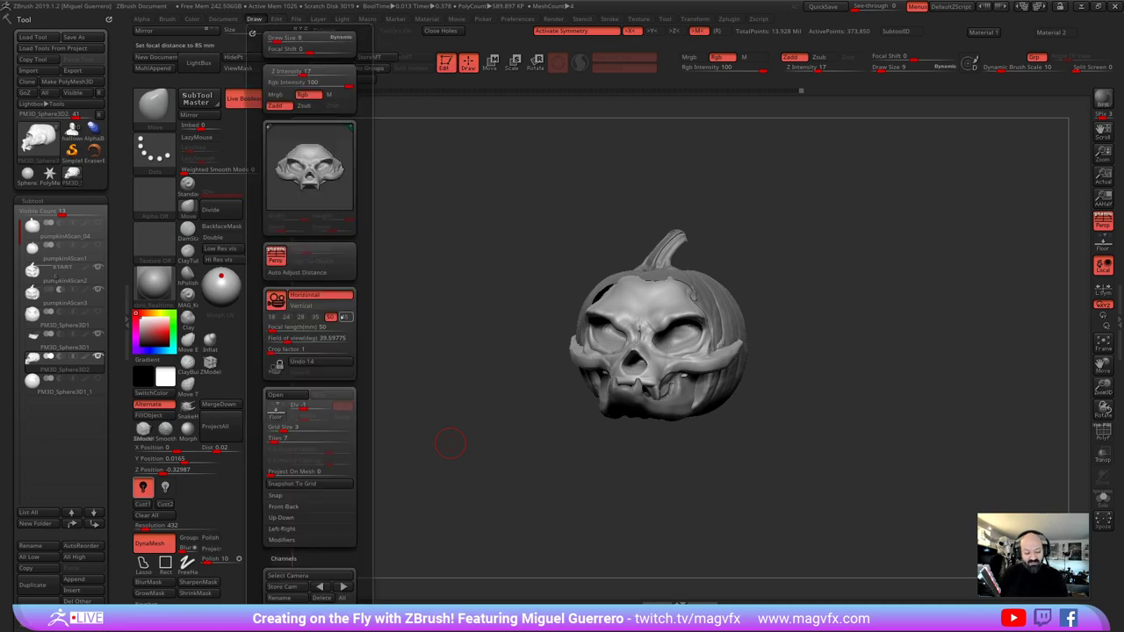
pyautogui.click(345, 317)
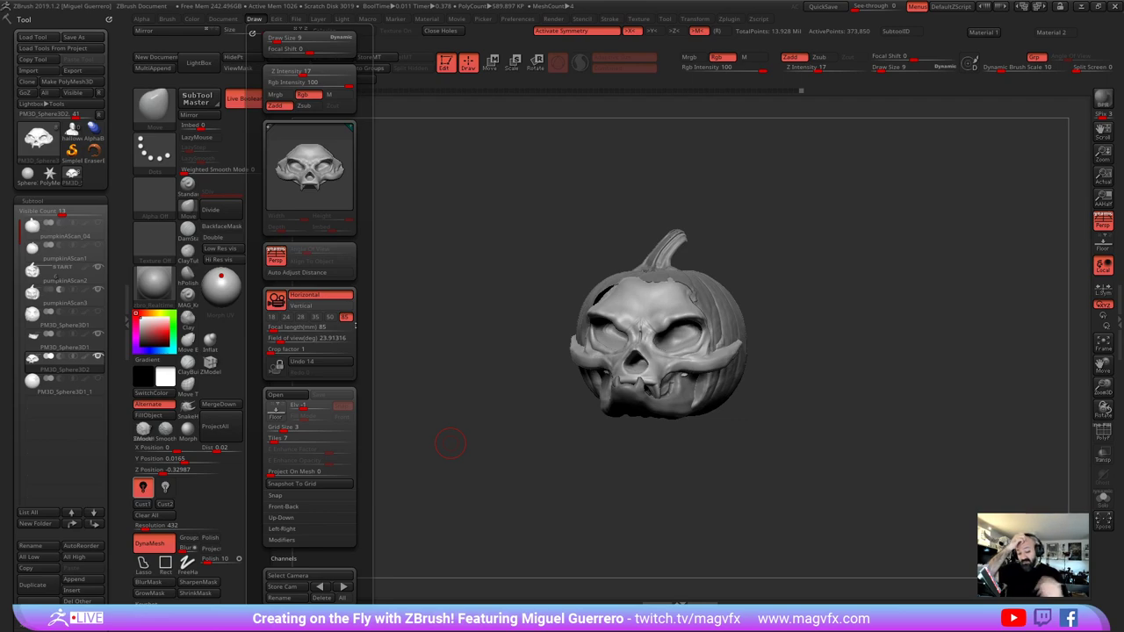
# Reshape the inner corners and upper rims of the eye sockets symmetrically from the front with the Move brush
pyautogui.moveTo(449, 443)
pyautogui.mouseDown()
pyautogui.moveTo(484, 395)
pyautogui.moveTo(421, 395)
pyautogui.mouseUp()
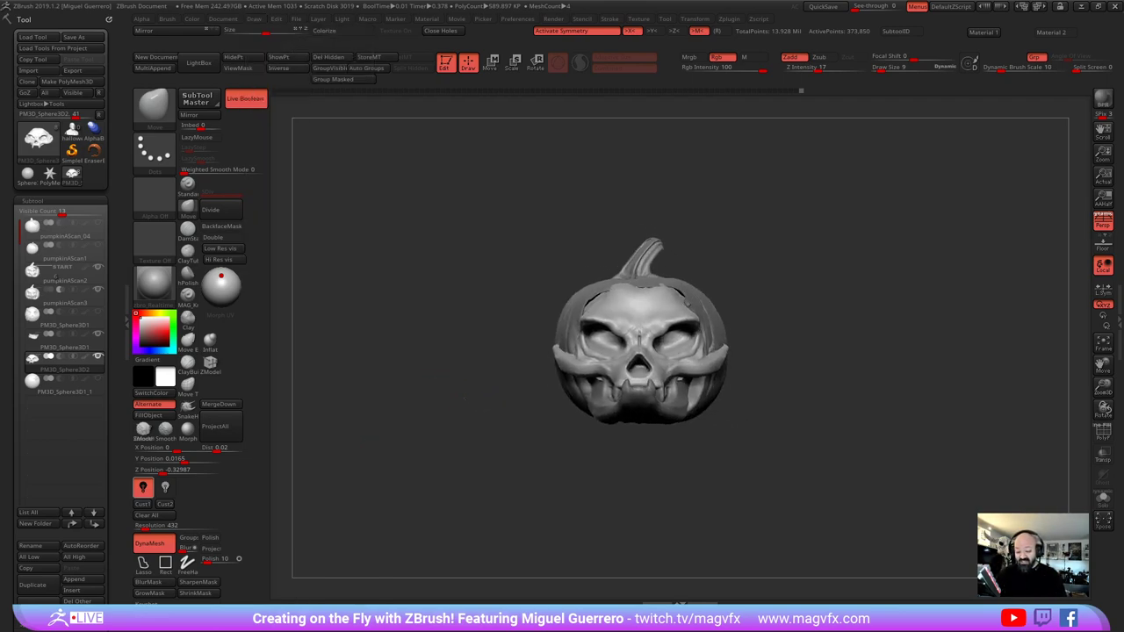
pyautogui.keyDown('alt'); pyautogui.moveTo(456, 367); pyautogui.dragTo(468, 387, button='right'); pyautogui.keyUp('alt')
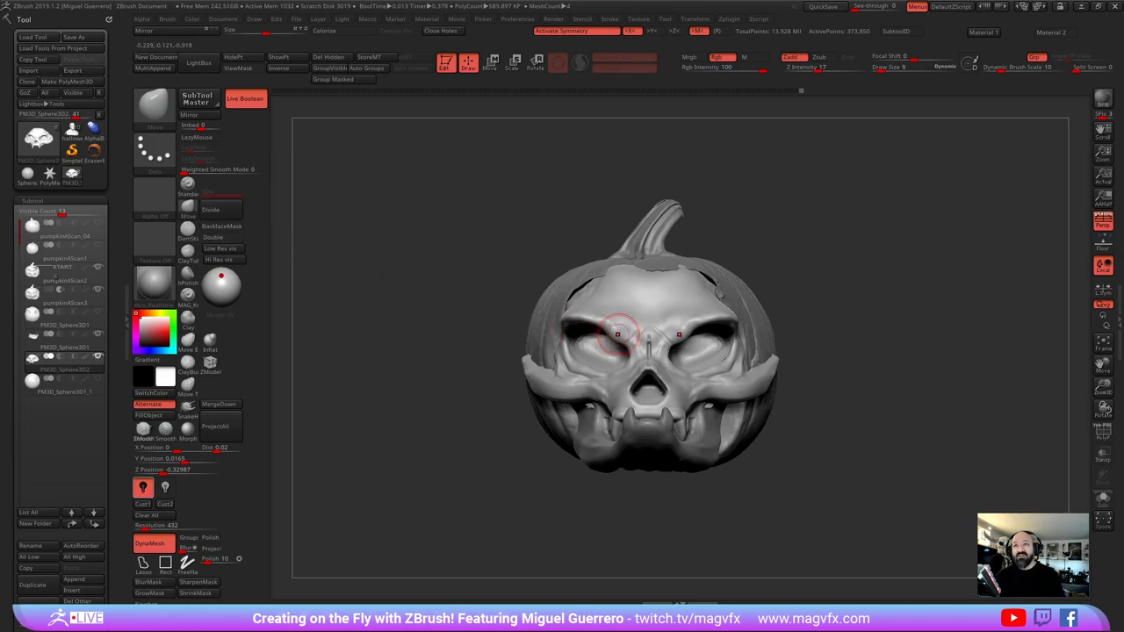
pyautogui.moveTo(631, 359); pyautogui.dragTo(623, 358)
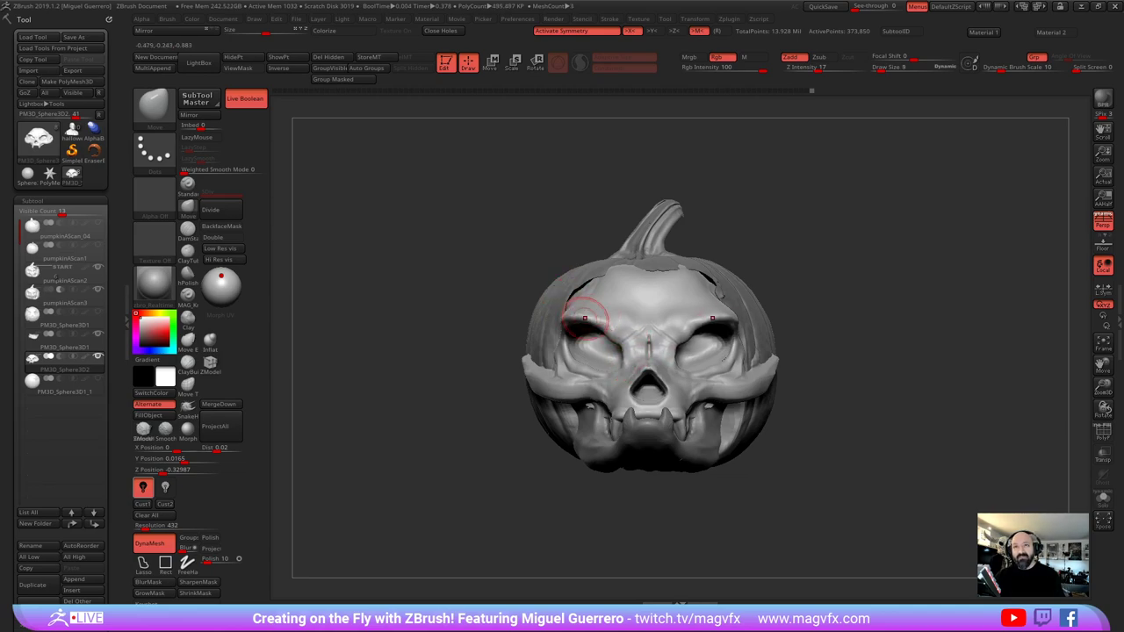
pyautogui.moveTo(592, 326)
pyautogui.mouseDown()
pyautogui.moveTo(586, 300)
pyautogui.moveTo(605, 332)
pyautogui.mouseUp()
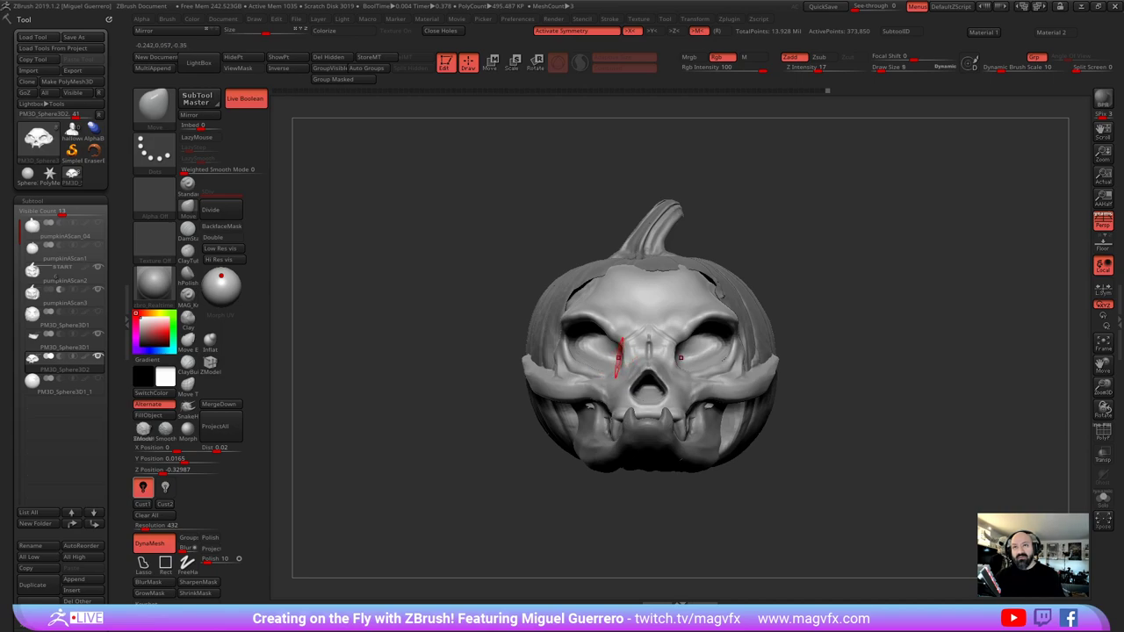
# Reshape the sides of the nose bridge and widen the nasal cavity's upper edge with a small Move brush
pyautogui.moveTo(620, 366); pyautogui.dragTo(620, 372)
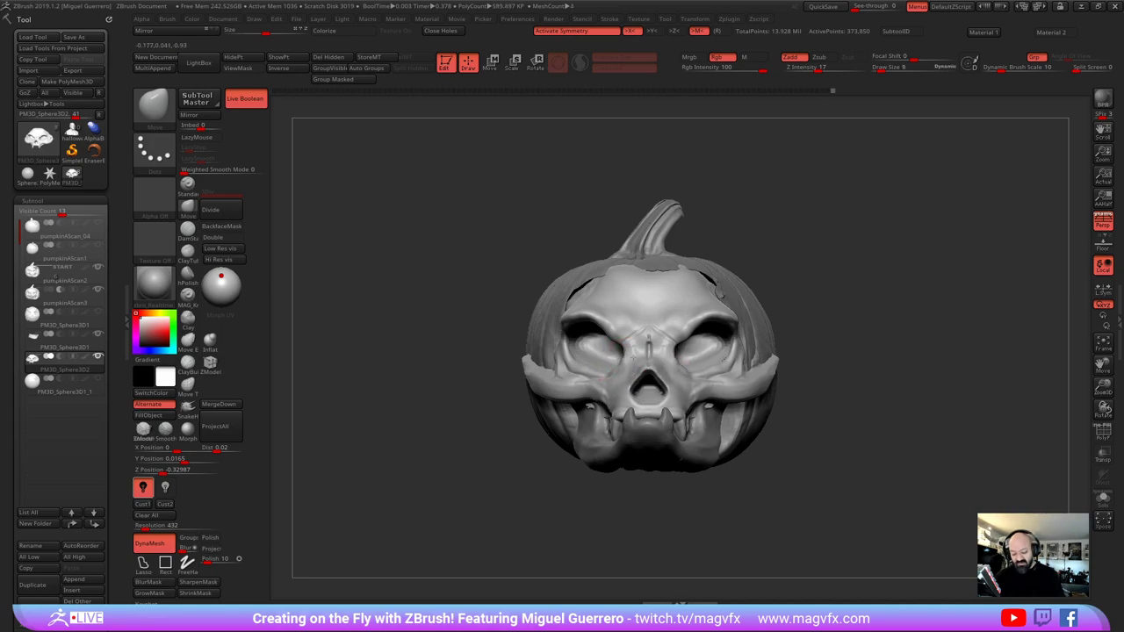
pyautogui.moveTo(636, 384); pyautogui.dragTo(657, 360)
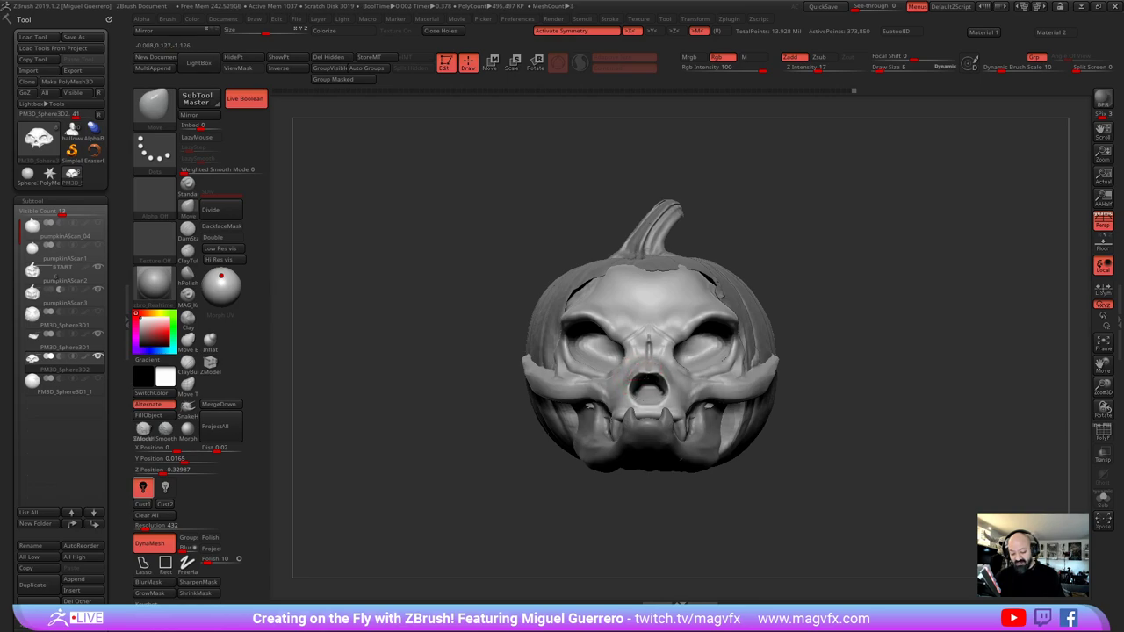
pyautogui.moveTo(635, 400); pyautogui.dragTo(659, 400)
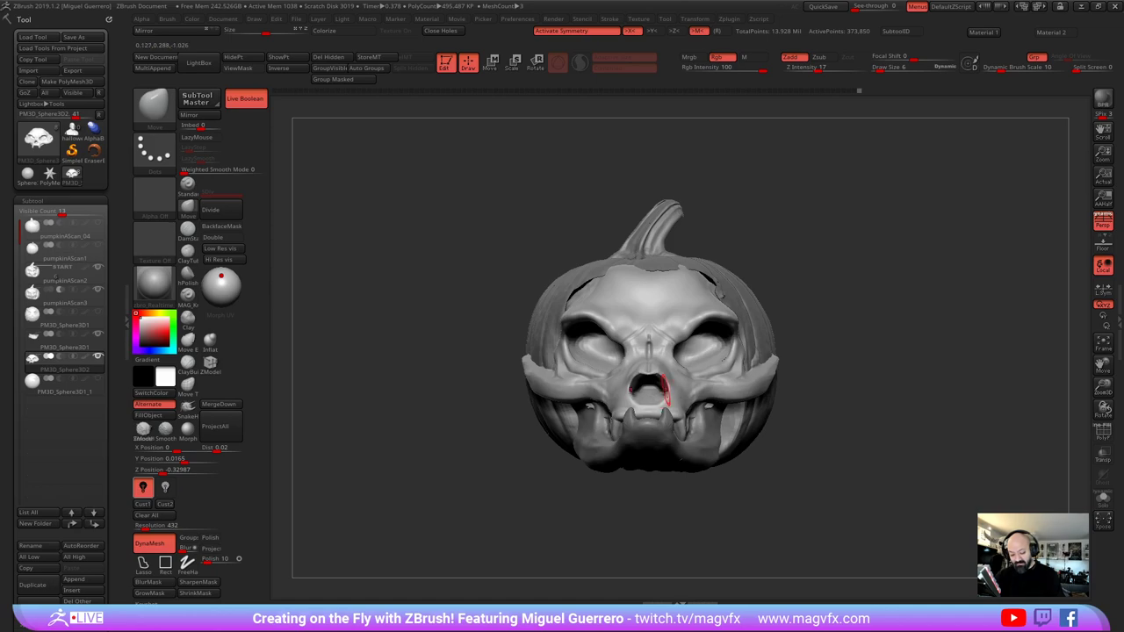
pyautogui.moveTo(665, 392); pyautogui.dragTo(668, 386)
# Smooth the skull between nose bridge and eye socket, and inflate the ragged side edge of the forehead at draw size 7
pyautogui.moveTo(457, 377)
pyautogui.mouseDown()
pyautogui.moveTo(438, 377)
pyautogui.moveTo(463, 356)
pyautogui.moveTo(479, 375)
pyautogui.moveTo(488, 353)
pyautogui.mouseUp()
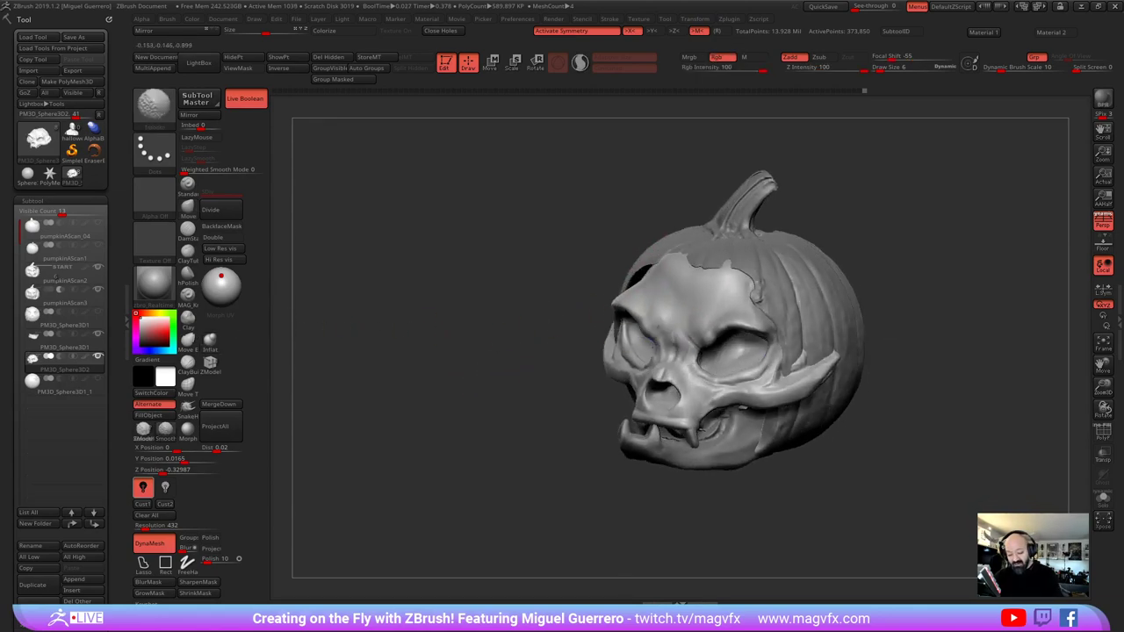
pyautogui.moveTo(651, 339)
pyautogui.keyDown('shift'); pyautogui.mouseDown()
pyautogui.moveTo(647, 314)
pyautogui.moveTo(669, 359)
pyautogui.mouseUp(); pyautogui.keyUp('shift')
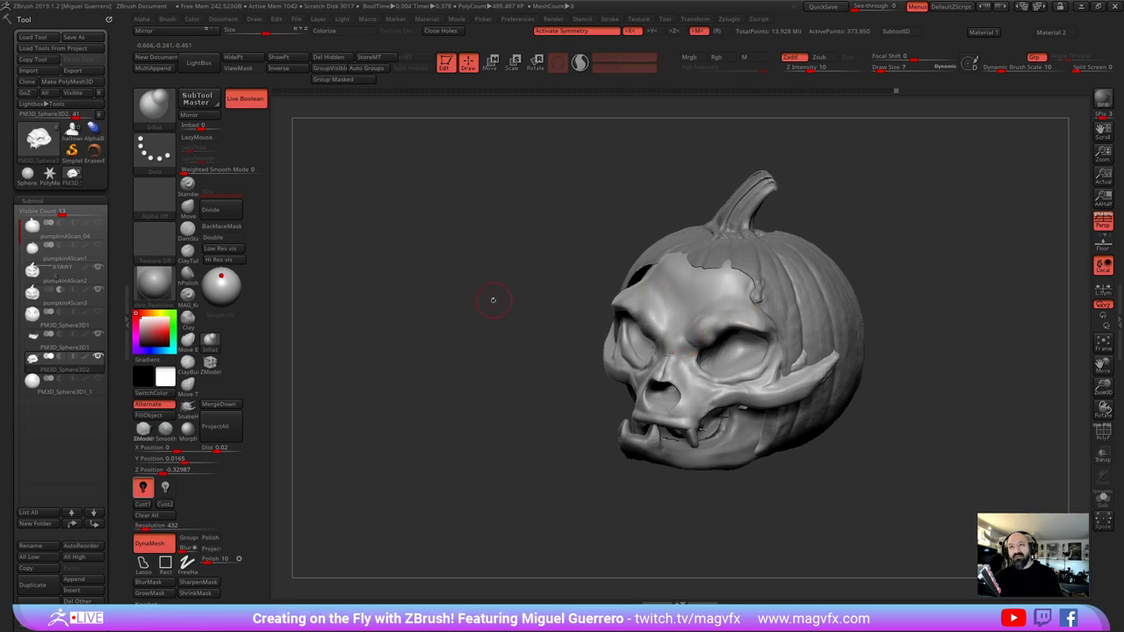
pyautogui.moveTo(493, 300); pyautogui.dragTo(535, 295)
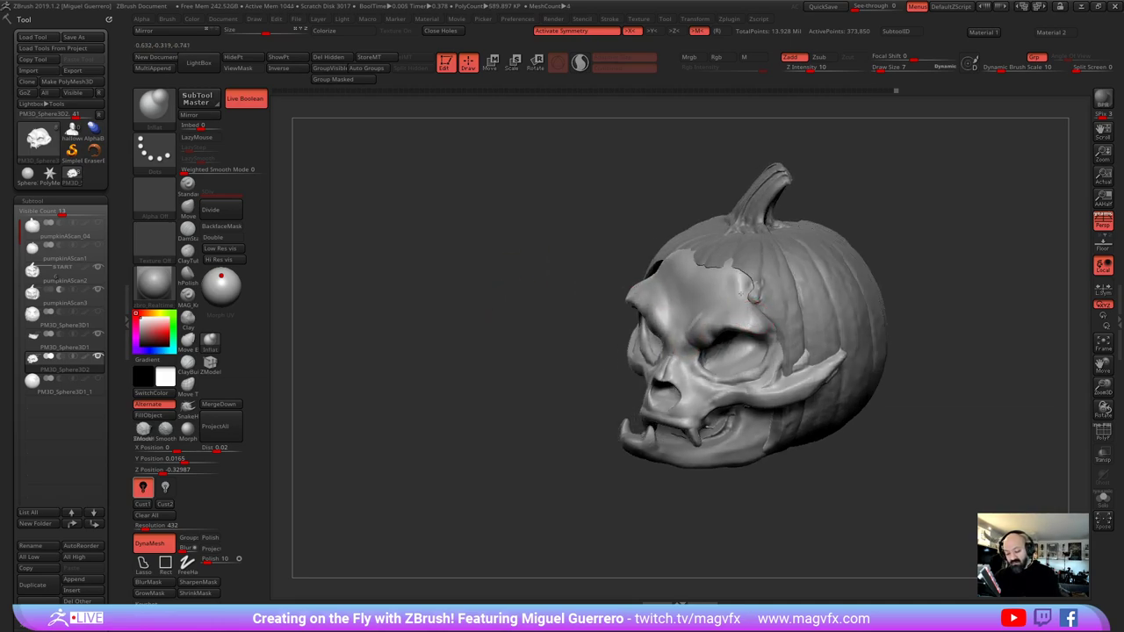
pyautogui.moveTo(736, 271); pyautogui.dragTo(751, 318)
pyautogui.keyDown('shift'); pyautogui.moveTo(482, 282); pyautogui.dragTo(524, 275); pyautogui.keyUp('shift')
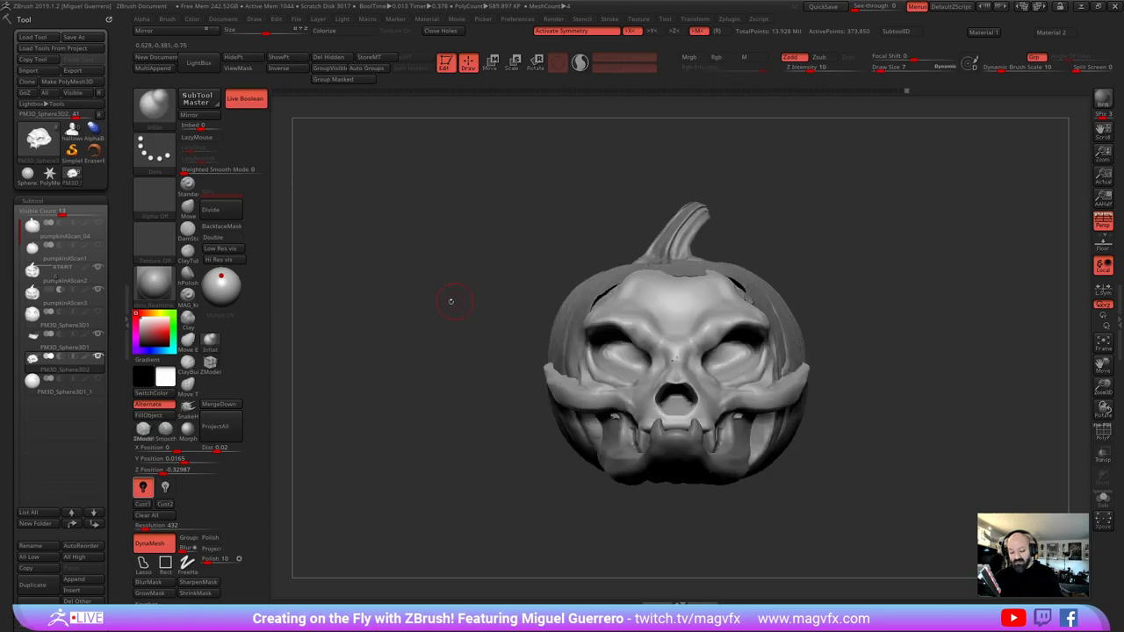
# Raise the skull face subtool slightly on the pumpkin in side view with the move gizmo
pyautogui.moveTo(450, 301)
pyautogui.mouseDown()
pyautogui.moveTo(458, 353)
pyautogui.moveTo(427, 355)
pyautogui.mouseUp()
pyautogui.moveTo(424, 389); pyautogui.dragTo(567, 351)
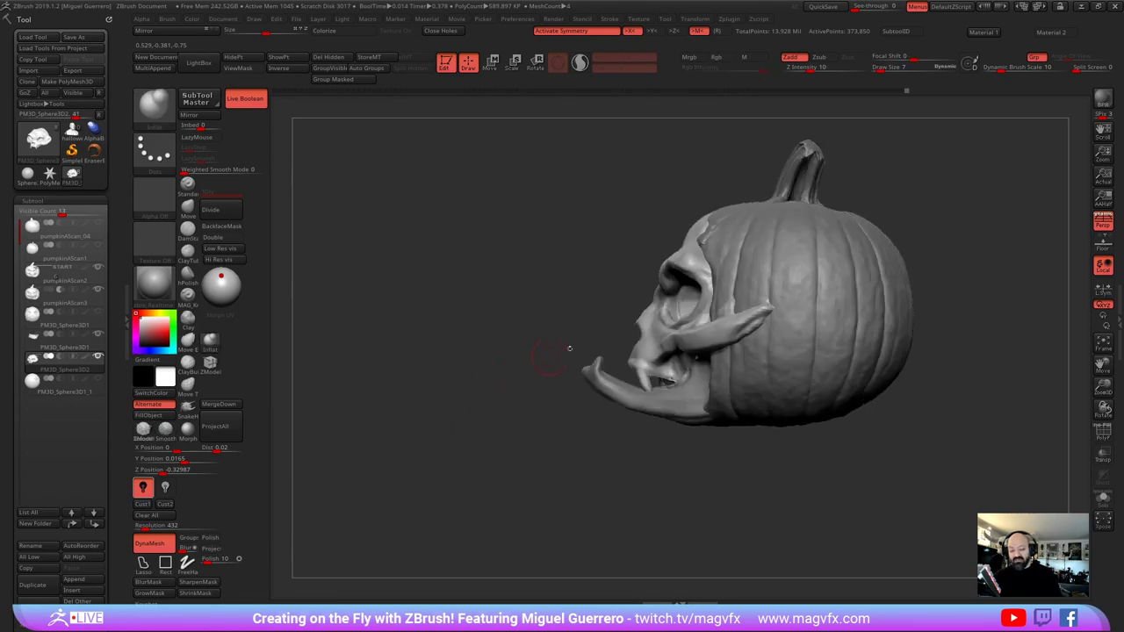
pyautogui.click(490, 62)
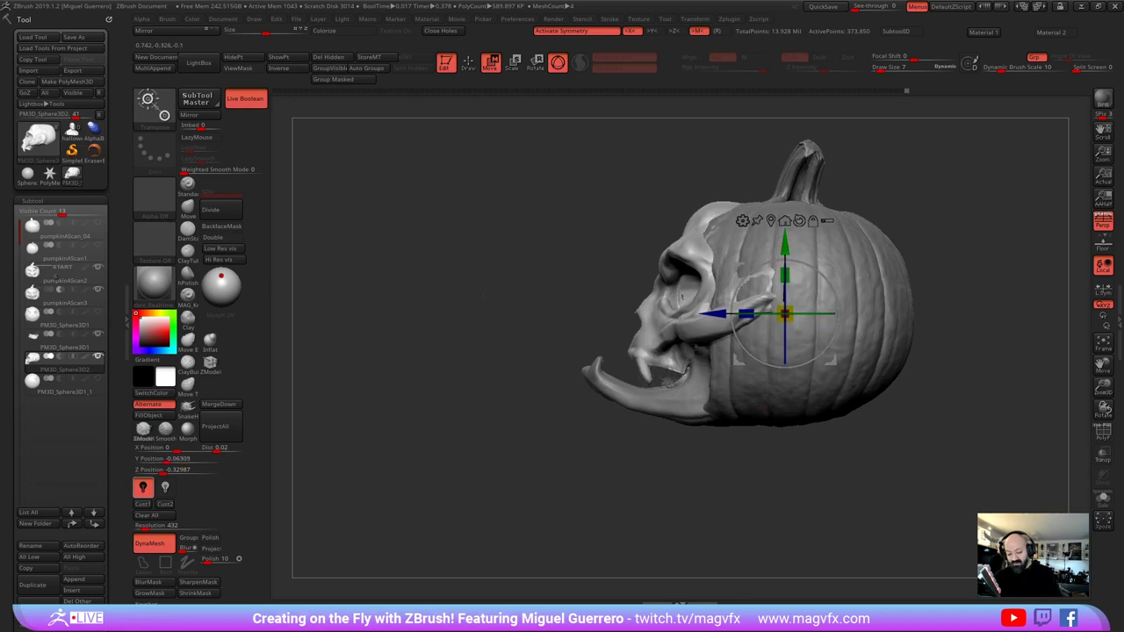
pyautogui.moveTo(922, 288)
pyautogui.mouseDown()
pyautogui.moveTo(983, 288)
pyautogui.moveTo(859, 294)
pyautogui.mouseUp()
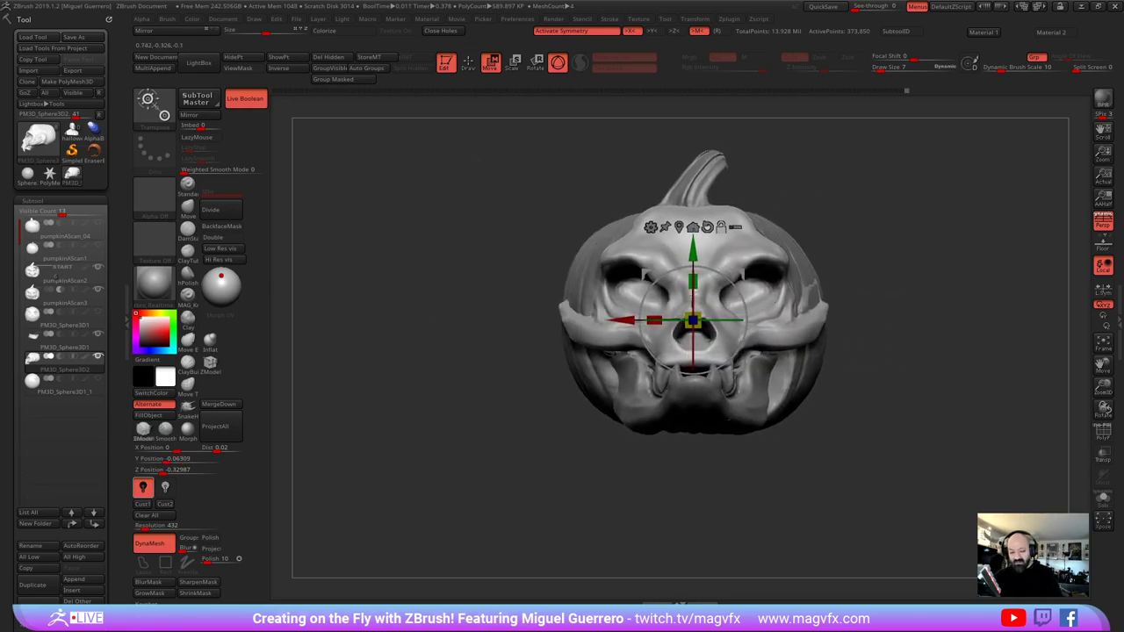
# Lengthen the skull's upper fangs downward with the Move brush
pyautogui.press('q')
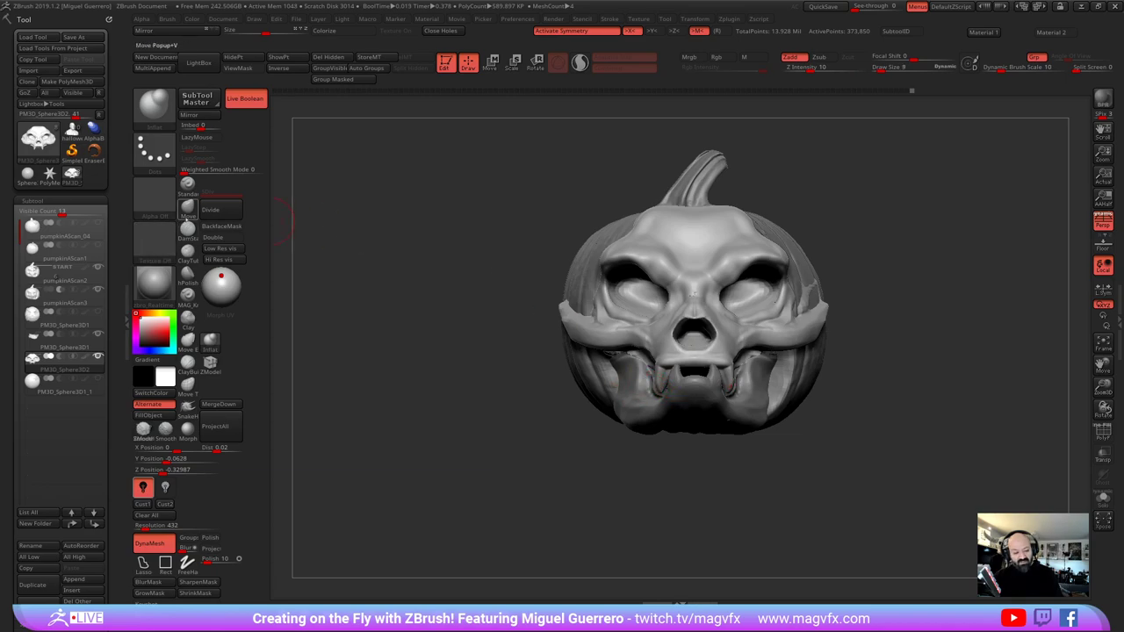
pyautogui.click(188, 209)
pyautogui.moveTo(658, 387)
pyautogui.mouseDown()
pyautogui.moveTo(639, 379)
pyautogui.moveTo(657, 374)
pyautogui.mouseUp()
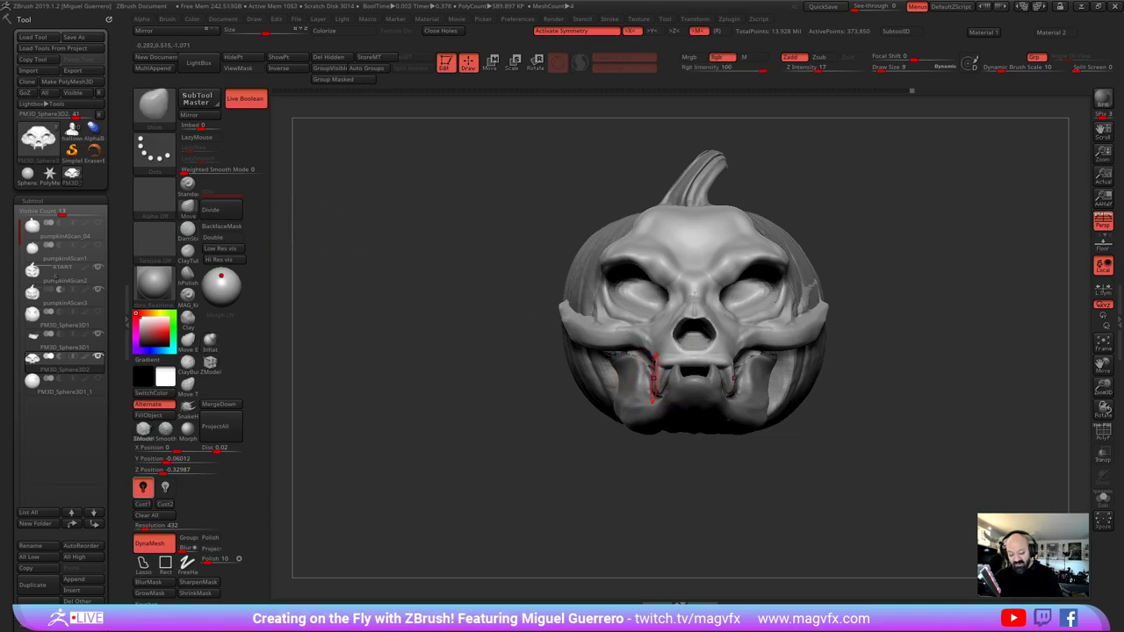
pyautogui.press(']')
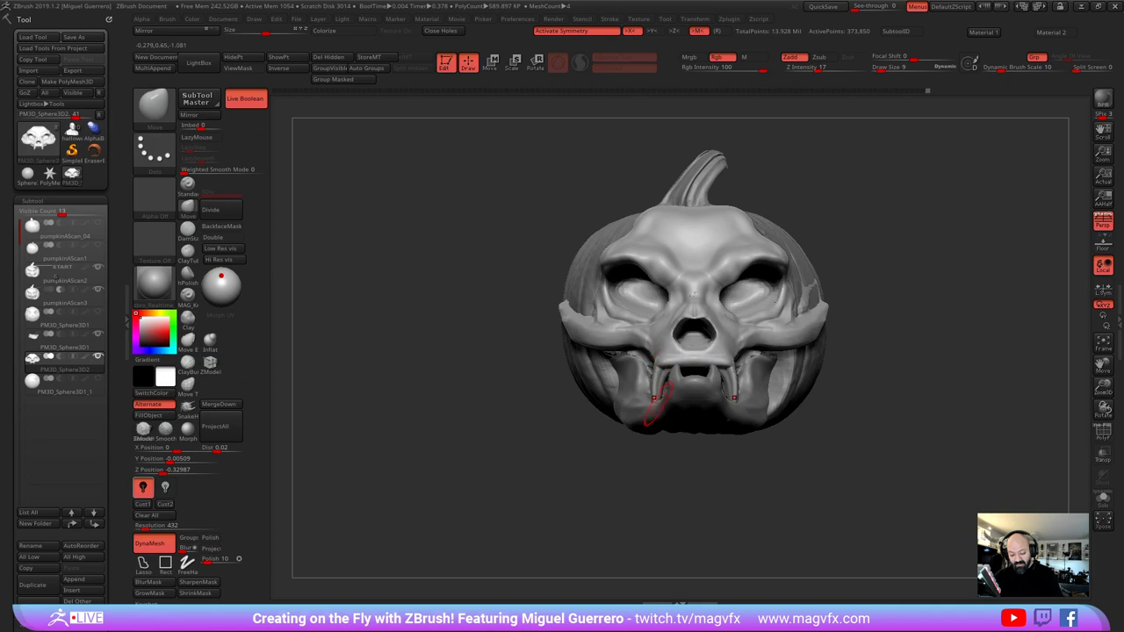
# Select the lower jaw subtool and reshape its sides from below with the Move brush, enlarging it to draw size 26
pyautogui.keyDown('alt'); pyautogui.click(632, 420); pyautogui.keyUp('alt')
pyautogui.moveTo(577, 437); pyautogui.dragTo(574, 351)
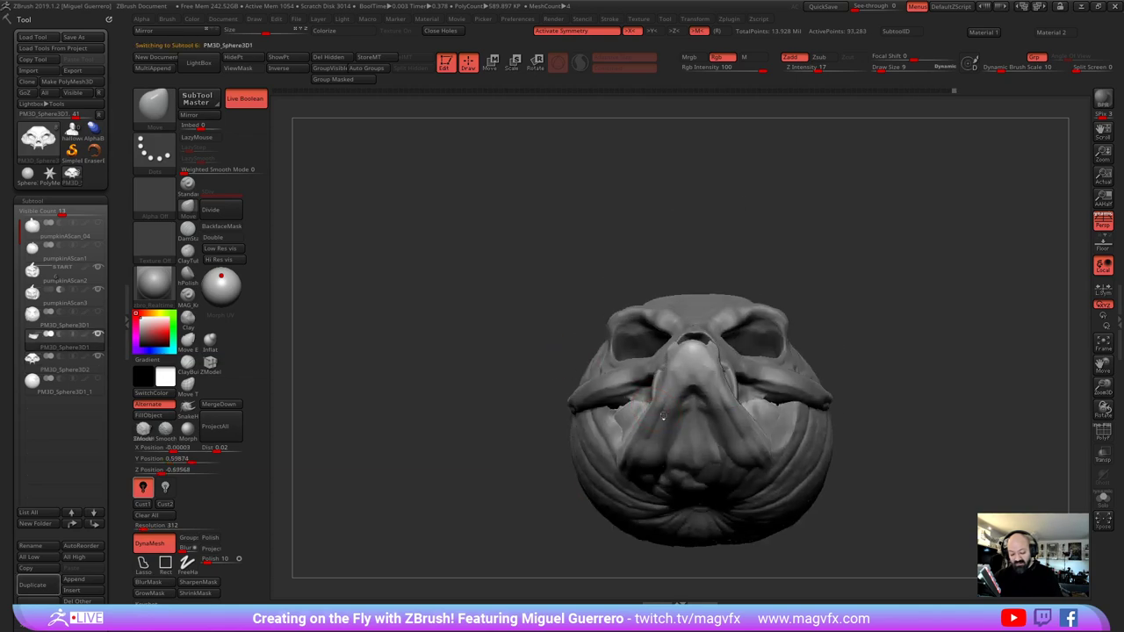
pyautogui.press(']')
pyautogui.moveTo(650, 405)
pyautogui.mouseDown()
pyautogui.moveTo(634, 398)
pyautogui.moveTo(634, 420)
pyautogui.mouseUp()
pyautogui.moveTo(528, 379); pyautogui.dragTo(527, 335)
pyautogui.press(']')
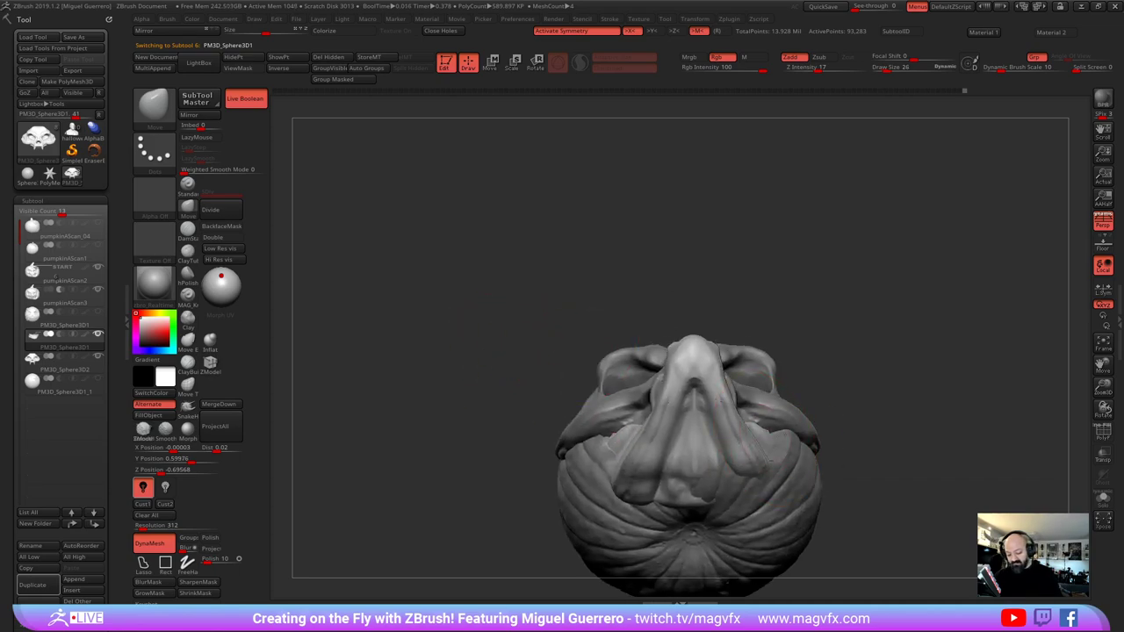
pyautogui.moveTo(618, 459); pyautogui.dragTo(613, 456)
# Refine the side contour of the lower jaw from above with the Move brush at draw size 26
pyautogui.moveTo(525, 319); pyautogui.dragTo(520, 492)
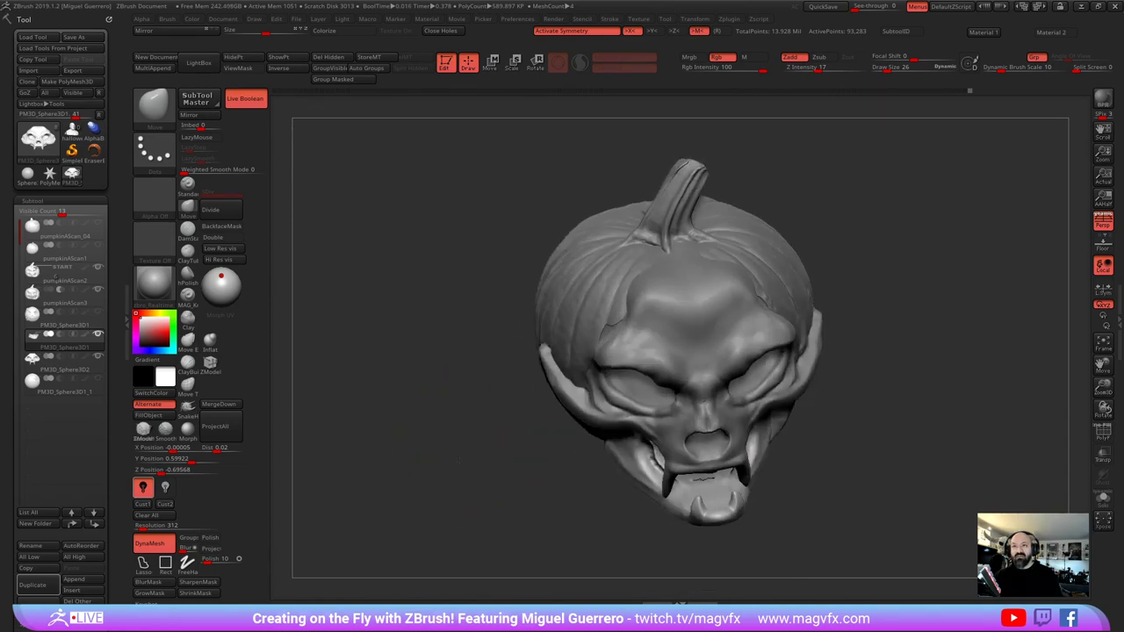
pyautogui.moveTo(455, 457)
pyautogui.mouseDown()
pyautogui.moveTo(467, 487)
pyautogui.moveTo(446, 478)
pyautogui.mouseUp()
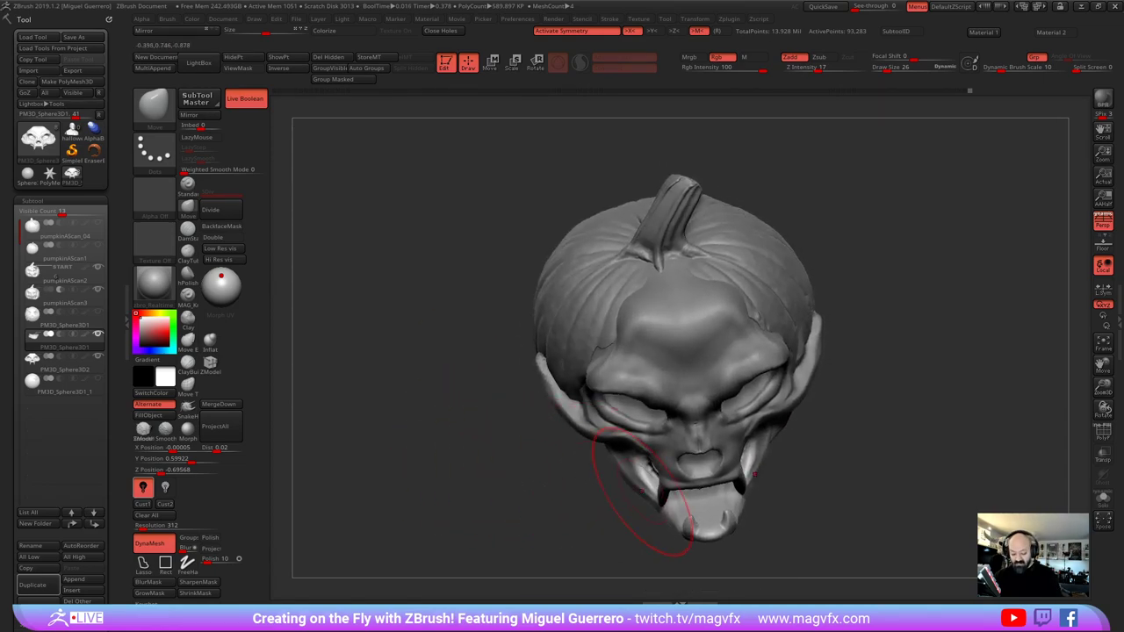
pyautogui.moveTo(652, 469)
pyautogui.mouseDown()
pyautogui.moveTo(660, 465)
pyautogui.moveTo(652, 471)
pyautogui.mouseUp()
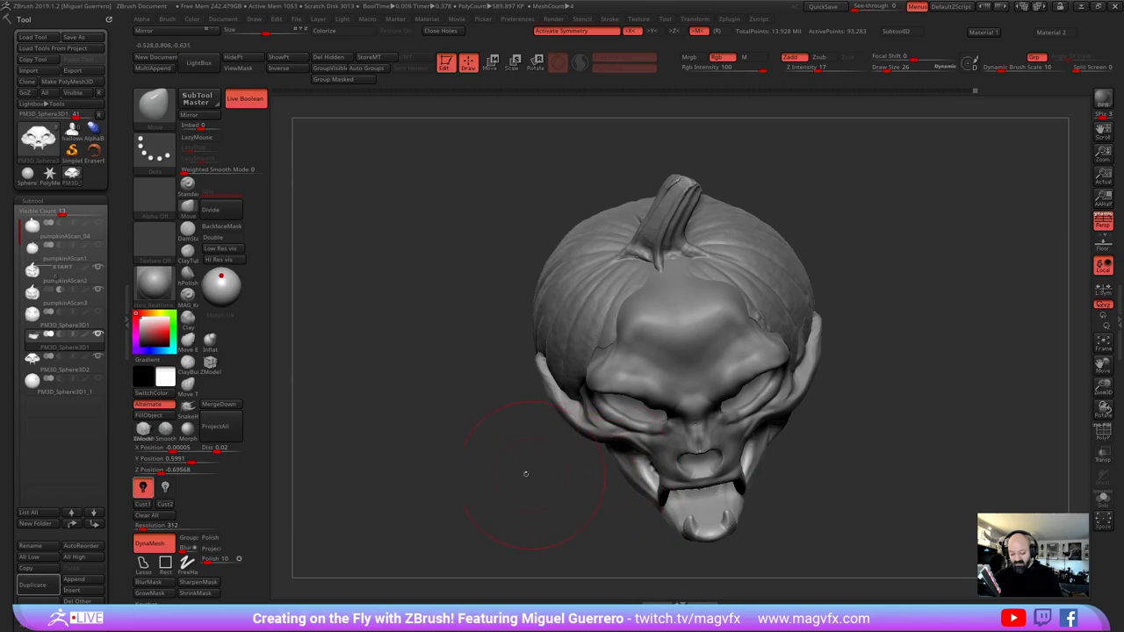
pyautogui.moveTo(524, 471)
pyautogui.mouseDown()
pyautogui.moveTo(490, 446)
pyautogui.moveTo(477, 376)
pyautogui.moveTo(470, 386)
pyautogui.mouseUp()
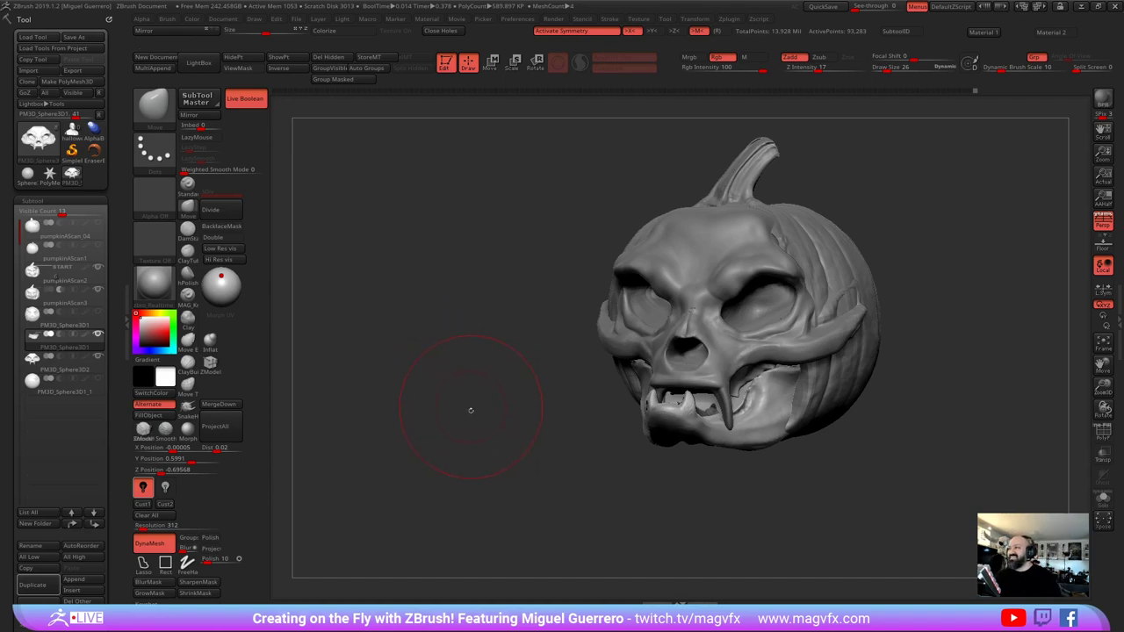
pyautogui.moveTo(466, 406)
pyautogui.mouseDown()
pyautogui.moveTo(440, 408)
pyautogui.moveTo(488, 404)
pyautogui.mouseUp()
# Select the skull face subtool and push its forehead profile back toward the pumpkin in side view with the Move brush
pyautogui.keyDown('alt'); pyautogui.click(683, 304); pyautogui.keyUp('alt')
pyautogui.keyDown('shift'); pyautogui.moveTo(587, 264); pyautogui.dragTo(555, 256); pyautogui.keyUp('shift')
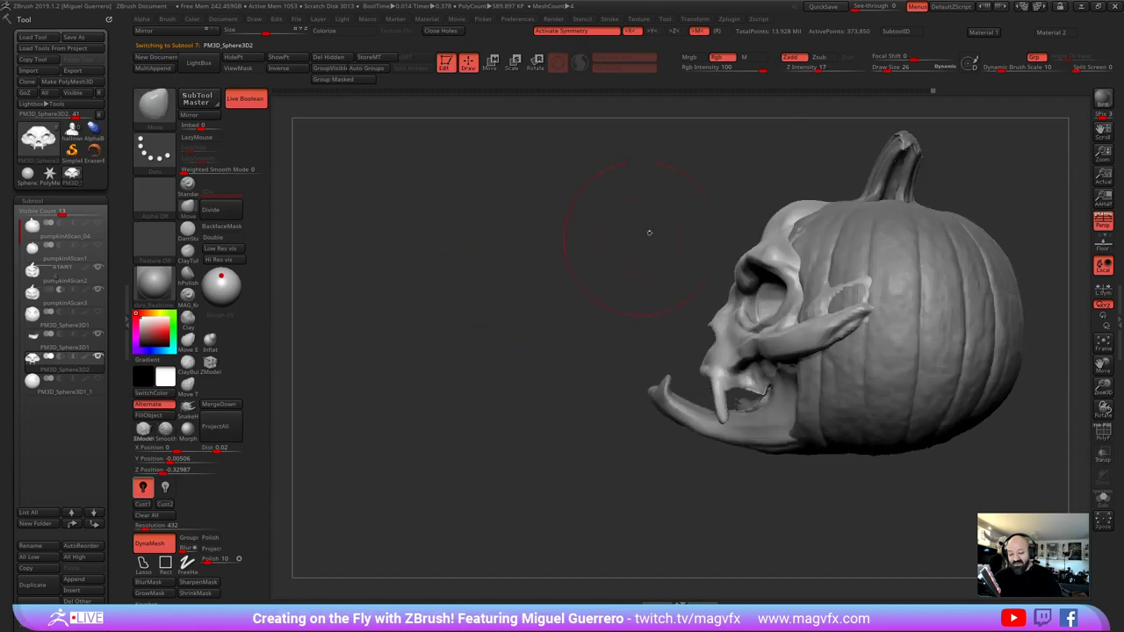
pyautogui.moveTo(769, 219); pyautogui.dragTo(793, 216)
pyautogui.press('[')
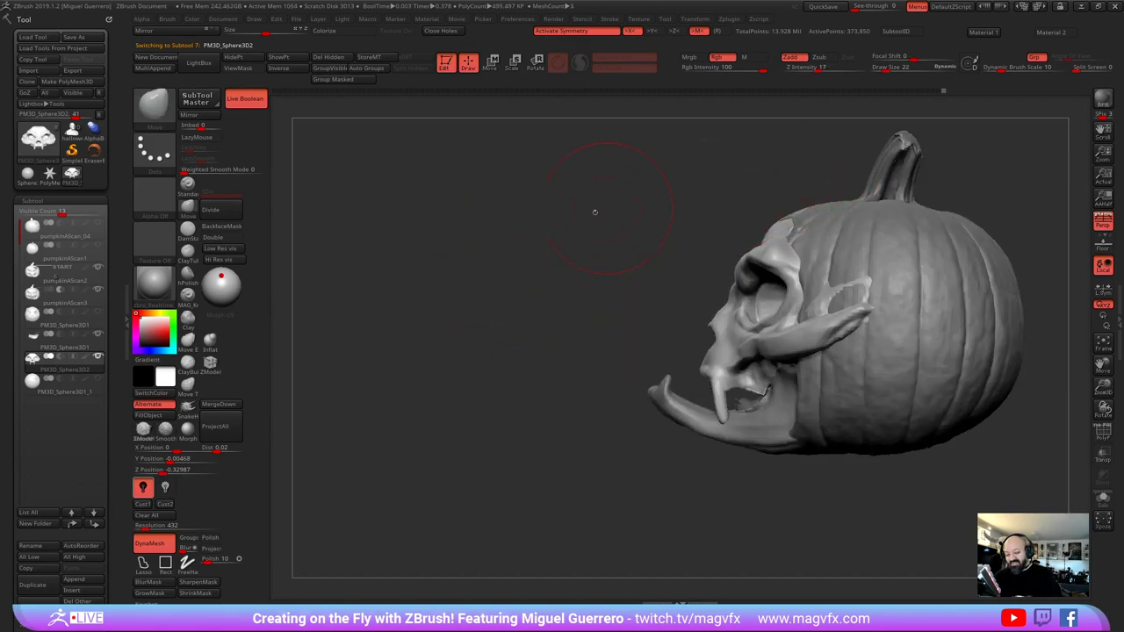
pyautogui.moveTo(592, 211); pyautogui.dragTo(744, 215)
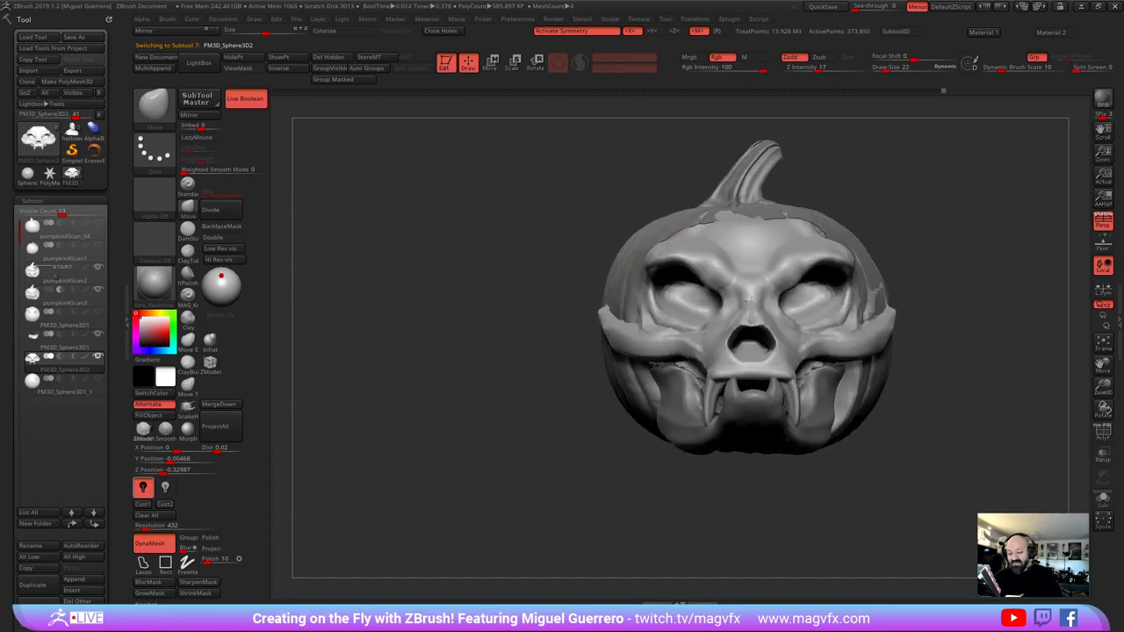
# Select the carved pumpkin subtool, invert its mask to free the upper part, and raise that part with the move gizmo
pyautogui.moveTo(525, 226); pyautogui.dragTo(912, 98)
pyautogui.keyDown('alt'); pyautogui.click(619, 279); pyautogui.keyUp('alt')
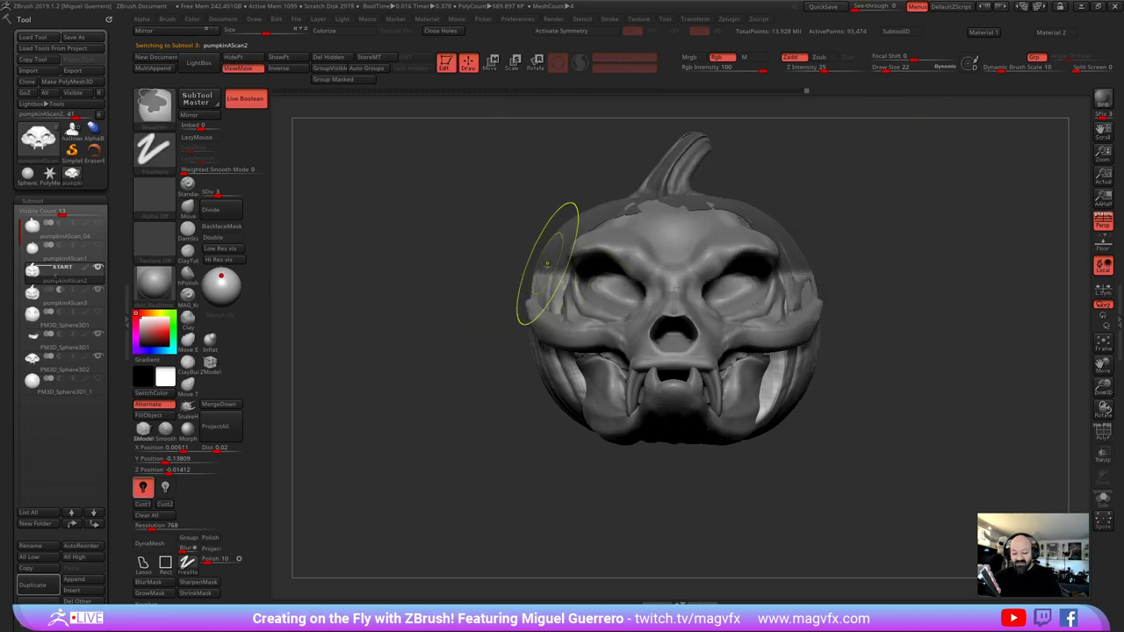
pyautogui.keyDown('ctrl'); pyautogui.click(492, 273); pyautogui.keyUp('ctrl')
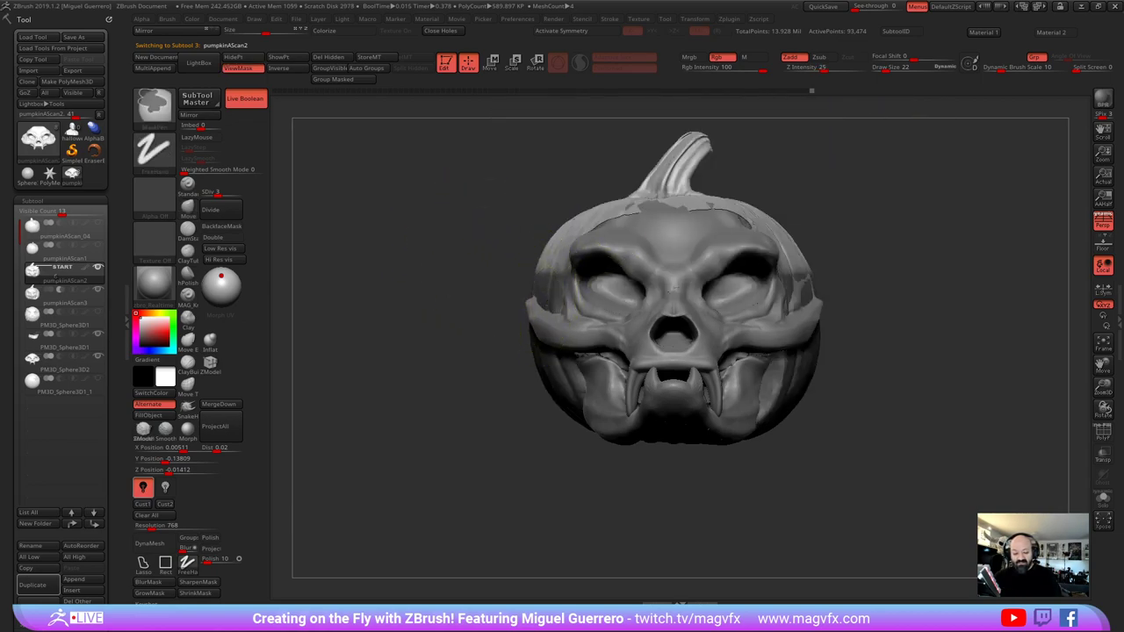
pyautogui.press('w')
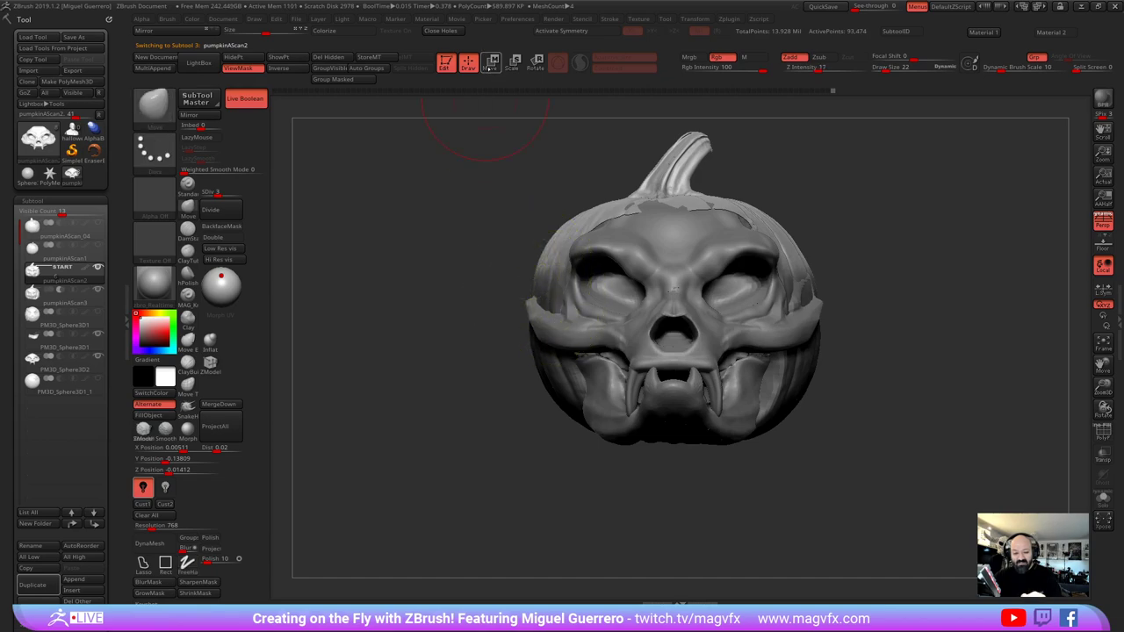
pyautogui.moveTo(674, 187); pyautogui.dragTo(675, 181)
# Adjust the pumpkin's mask with the upper part left free, and raise that part further above the skull's forehead
pyautogui.click(500, 342)
pyautogui.keyDown('ctrl'); pyautogui.click(501, 342); pyautogui.keyUp('ctrl')
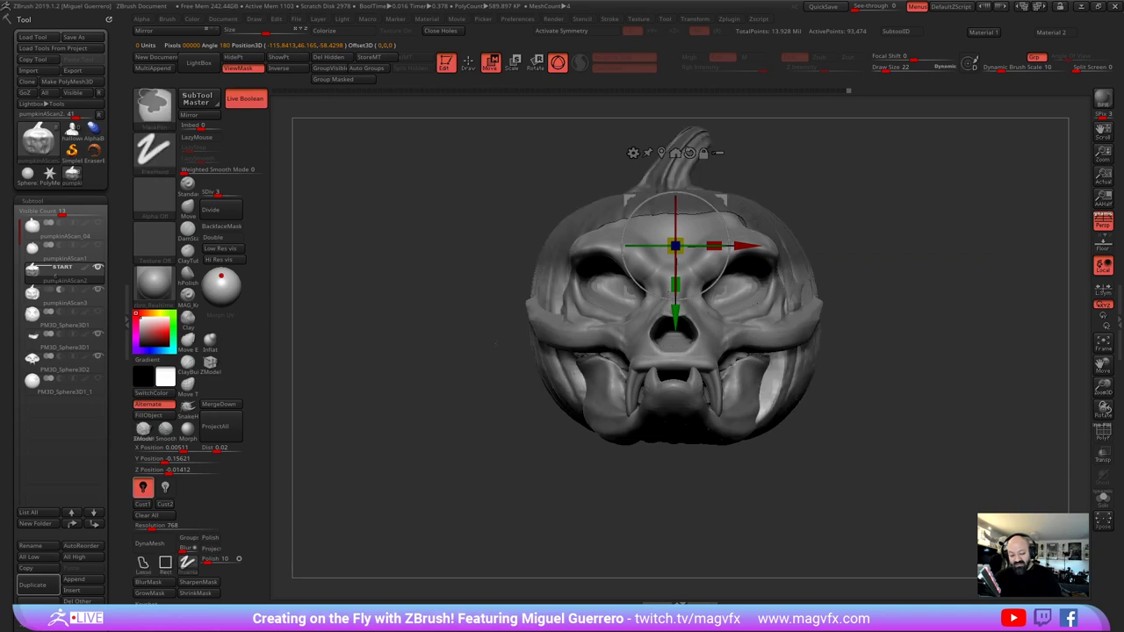
pyautogui.keyDown('ctrl'); pyautogui.click(501, 342); pyautogui.keyUp('ctrl')
pyautogui.keyDown('ctrl'); pyautogui.click(500, 342); pyautogui.keyUp('ctrl')
pyautogui.click(500, 342)
pyautogui.keyDown('ctrl'); pyautogui.click(501, 341); pyautogui.keyUp('ctrl')
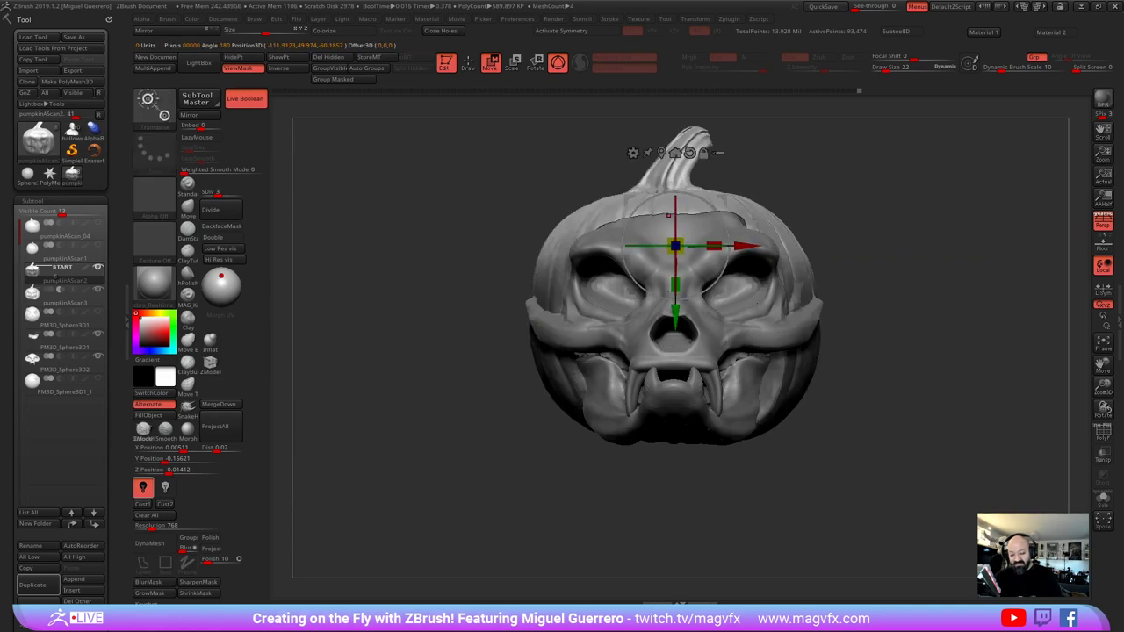
pyautogui.moveTo(675, 317); pyautogui.dragTo(675, 314)
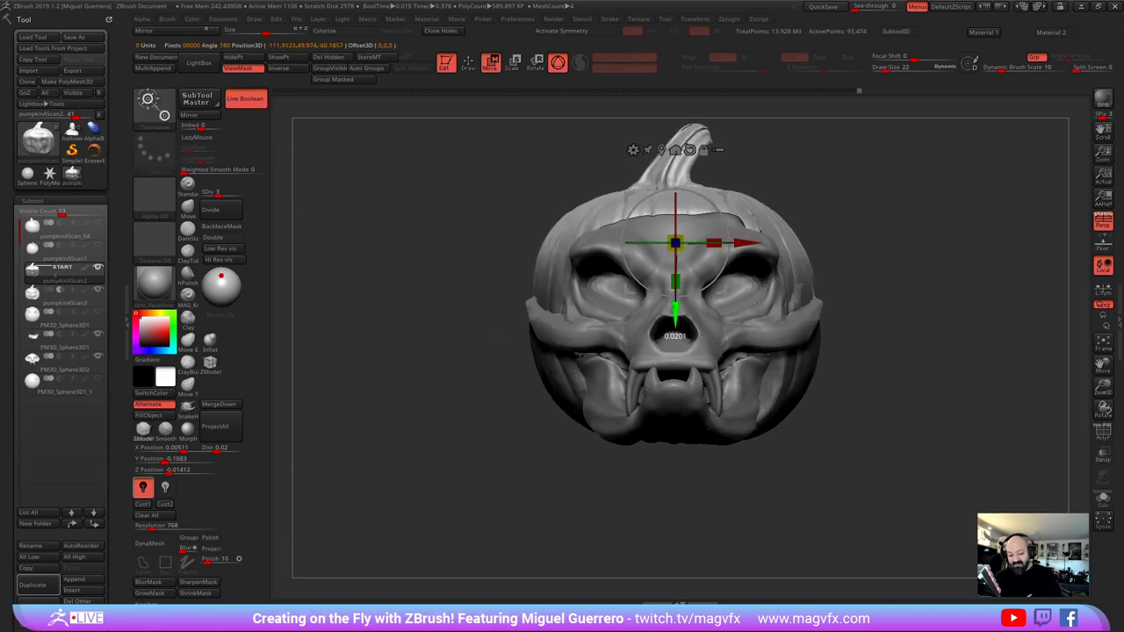
pyautogui.press('q')
# Select the lower jaw subtool and pull its side inward and downward with the Move brush
pyautogui.moveTo(427, 319)
pyautogui.mouseDown()
pyautogui.moveTo(392, 360)
pyautogui.moveTo(523, 359)
pyautogui.mouseUp()
pyautogui.moveTo(399, 358); pyautogui.dragTo(499, 424)
pyautogui.keyDown('ctrl'); pyautogui.moveTo(498, 424); pyautogui.dragTo(469, 386, button='right'); pyautogui.keyUp('ctrl')
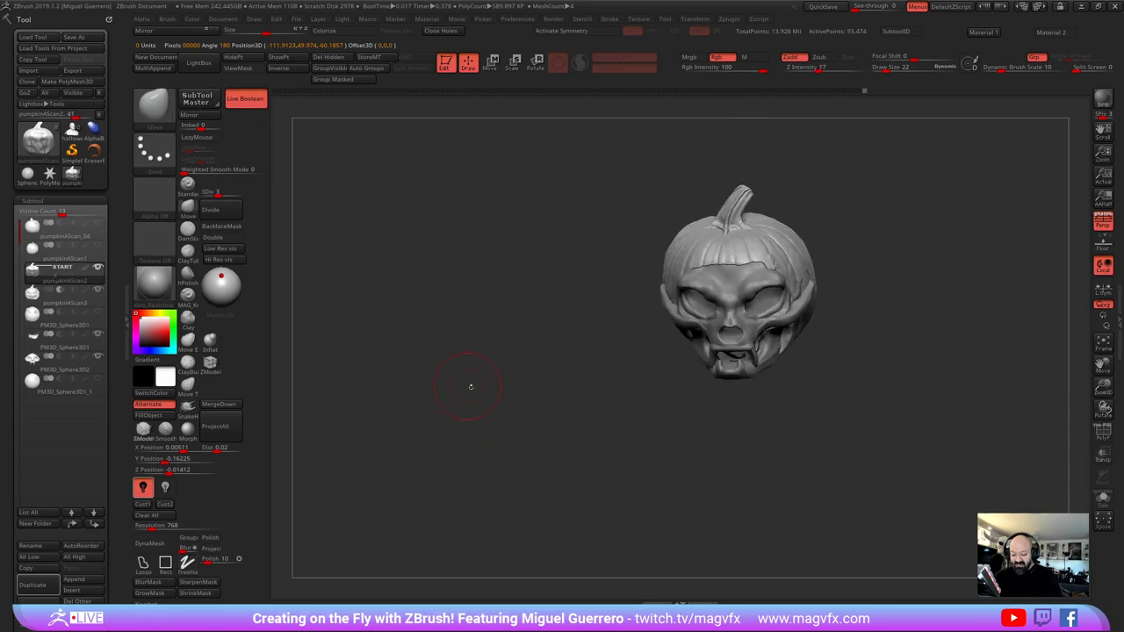
pyautogui.keyDown('alt'); pyautogui.moveTo(468, 387); pyautogui.dragTo(474, 440); pyautogui.keyUp('alt')
pyautogui.keyDown('ctrl'); pyautogui.moveTo(477, 439); pyautogui.dragTo(492, 483, button='right'); pyautogui.keyUp('ctrl')
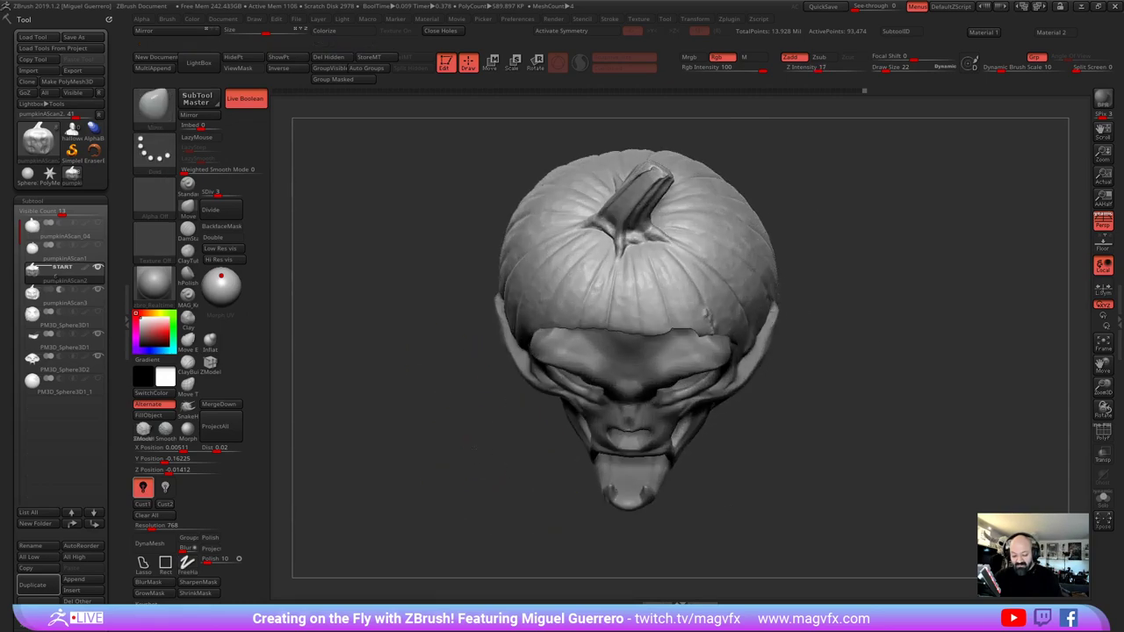
pyautogui.moveTo(492, 483)
pyautogui.mouseDown()
pyautogui.moveTo(464, 428)
pyautogui.moveTo(432, 411)
pyautogui.moveTo(455, 404)
pyautogui.moveTo(434, 395)
pyautogui.moveTo(404, 329)
pyautogui.mouseUp()
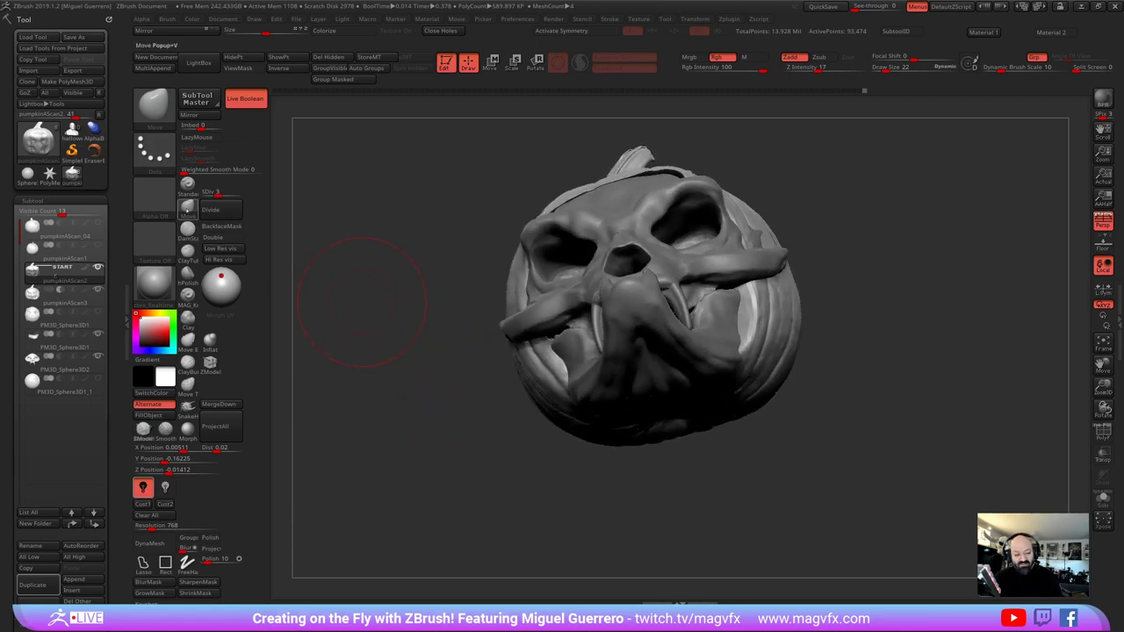
pyautogui.click(190, 210)
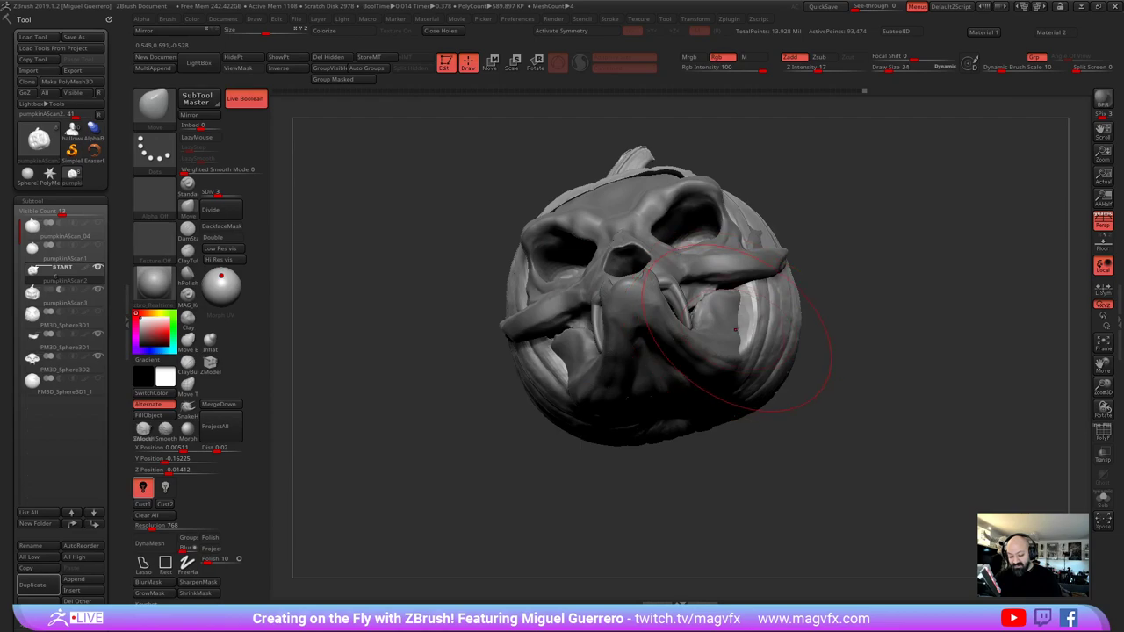
pyautogui.keyDown('alt'); pyautogui.click(732, 329); pyautogui.keyUp('alt')
pyautogui.moveTo(732, 328)
pyautogui.mouseDown()
pyautogui.moveTo(735, 313)
pyautogui.moveTo(722, 347)
pyautogui.mouseUp()
# Reshape the underside of the chin and jaw branches with the Move brush at draw size 22 and 14
pyautogui.moveTo(475, 439); pyautogui.dragTo(464, 360)
pyautogui.moveTo(757, 391); pyautogui.dragTo(664, 287, button='right')
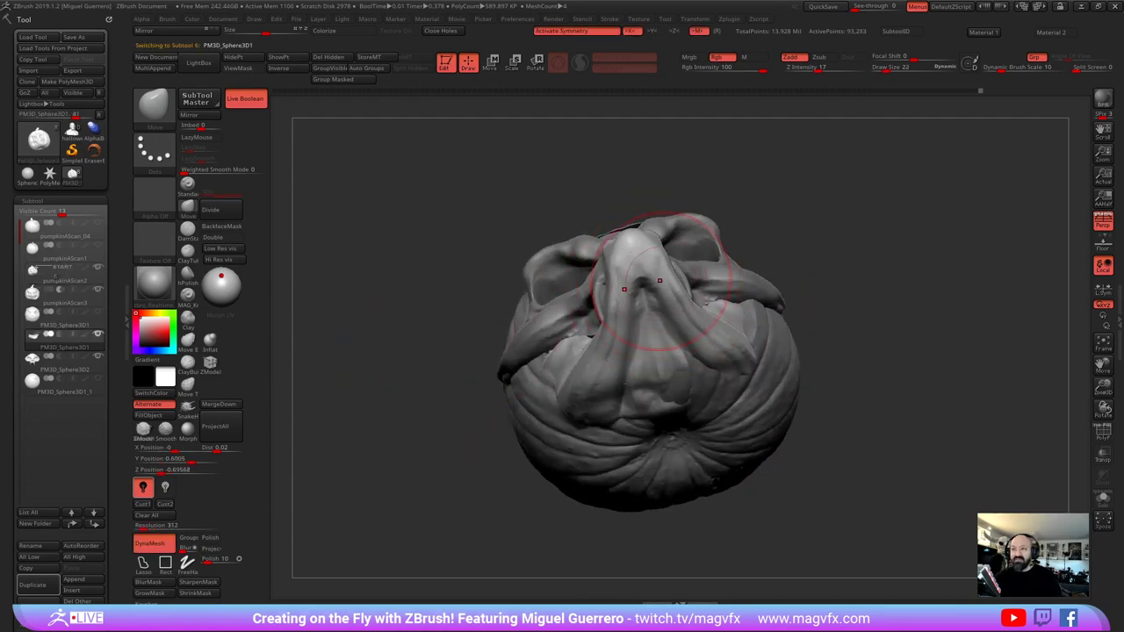
pyautogui.moveTo(670, 279); pyautogui.dragTo(675, 274)
pyautogui.press('[')
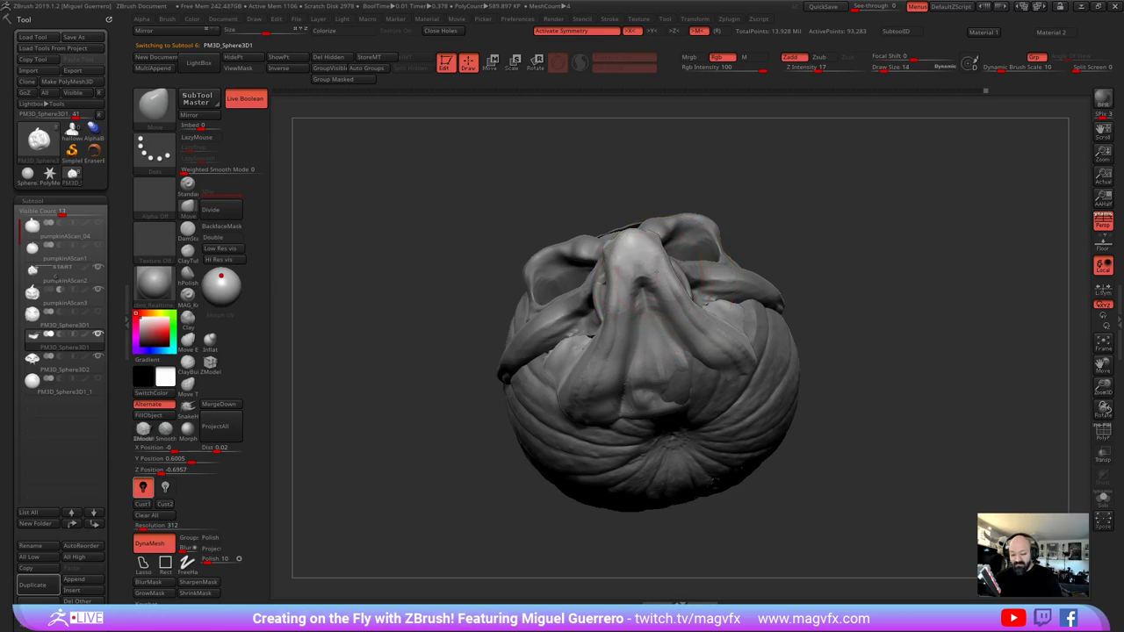
pyautogui.moveTo(699, 319); pyautogui.dragTo(685, 320)
pyautogui.keyDown('shift'); pyautogui.moveTo(440, 285); pyautogui.dragTo(441, 343); pyautogui.keyUp('shift')
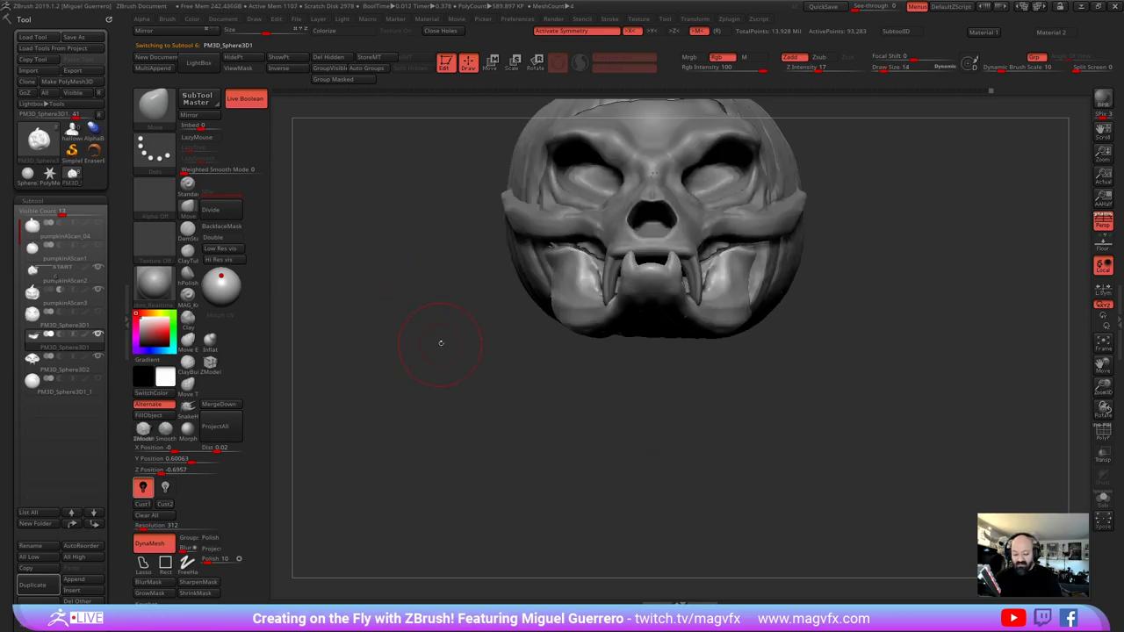
# Re-mesh the lower jaw with DynaMesh, and mask a mirrored pair of tooth spots between its fangs, inverting the mask
pyautogui.moveTo(561, 372); pyautogui.dragTo(494, 377)
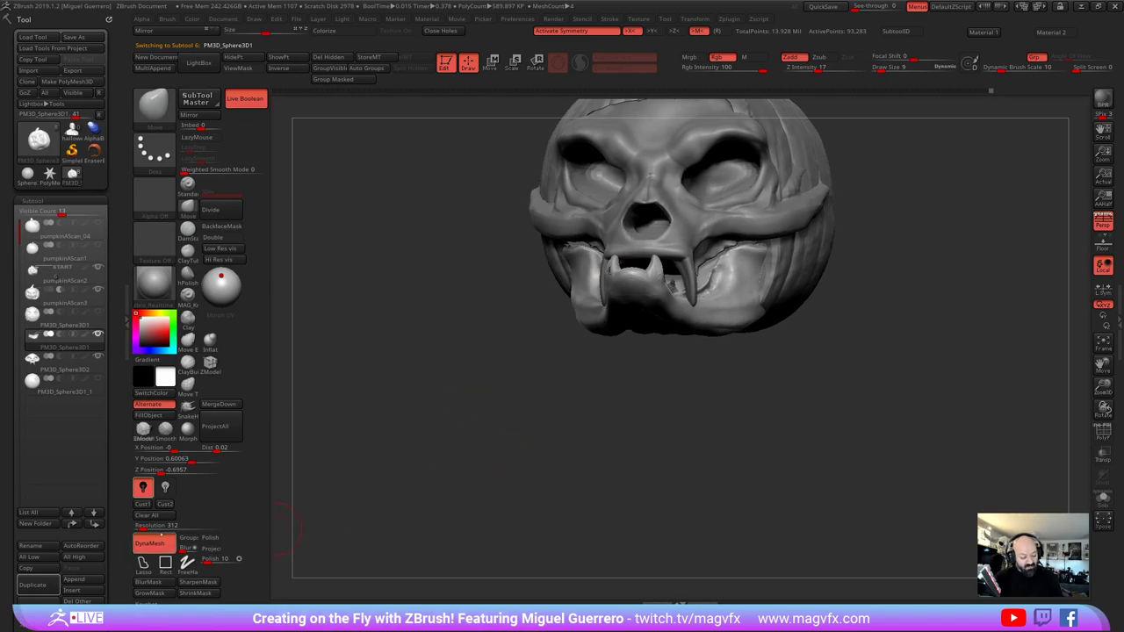
pyautogui.keyDown('ctrl'); pyautogui.moveTo(394, 368); pyautogui.dragTo(437, 425); pyautogui.keyUp('ctrl')
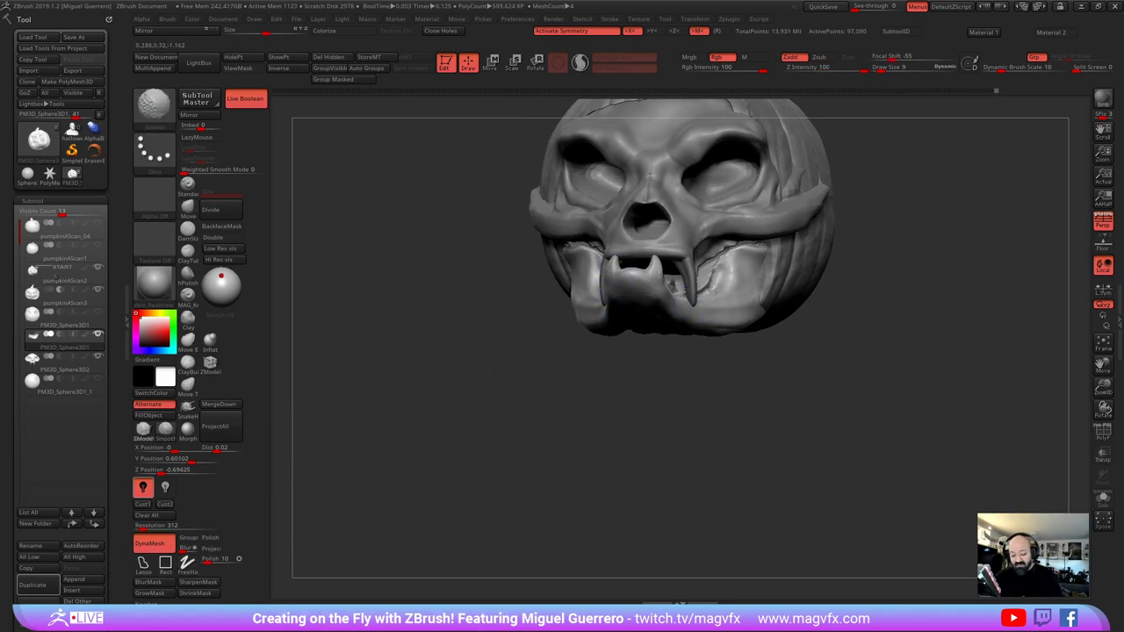
pyautogui.moveTo(489, 297)
pyautogui.mouseDown(button='right')
pyautogui.moveTo(462, 331)
pyautogui.moveTo(524, 376)
pyautogui.moveTo(547, 305)
pyautogui.moveTo(560, 331)
pyautogui.mouseUp(button='right')
pyautogui.keyDown('ctrl'); pyautogui.moveTo(595, 338); pyautogui.dragTo(598, 341); pyautogui.keyUp('ctrl')
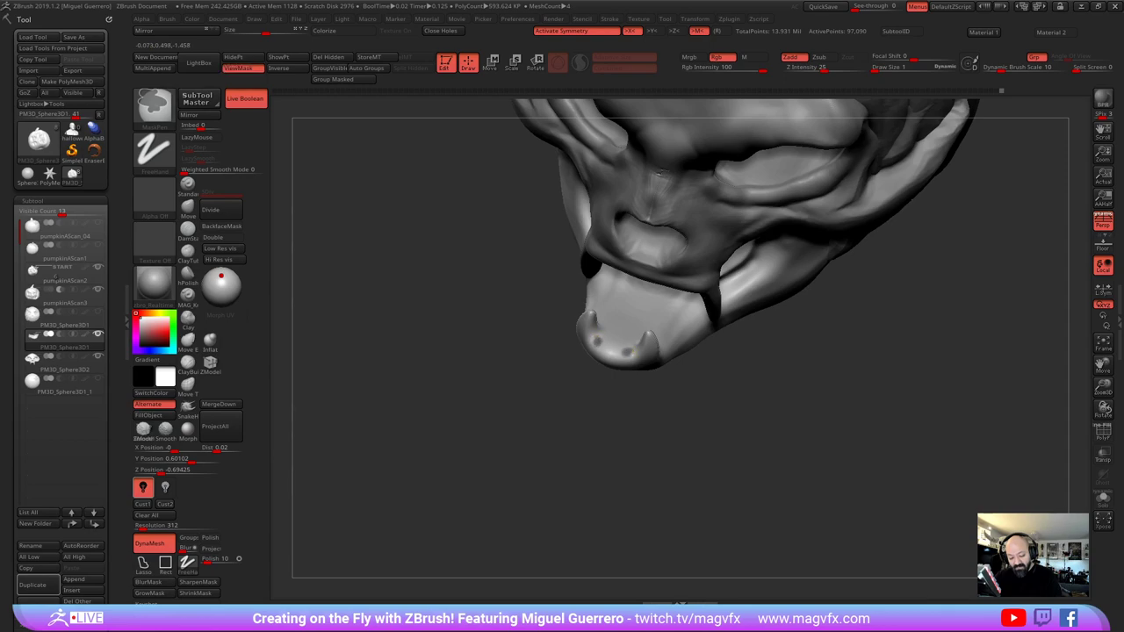
pyautogui.keyDown('ctrl'); pyautogui.click(517, 348); pyautogui.keyUp('ctrl')
# Swell the two unmasked spots between the lower fangs with the Inflat brush at draw size 3
pyautogui.moveTo(501, 361); pyautogui.dragTo(396, 276, button='right')
pyautogui.click(210, 342)
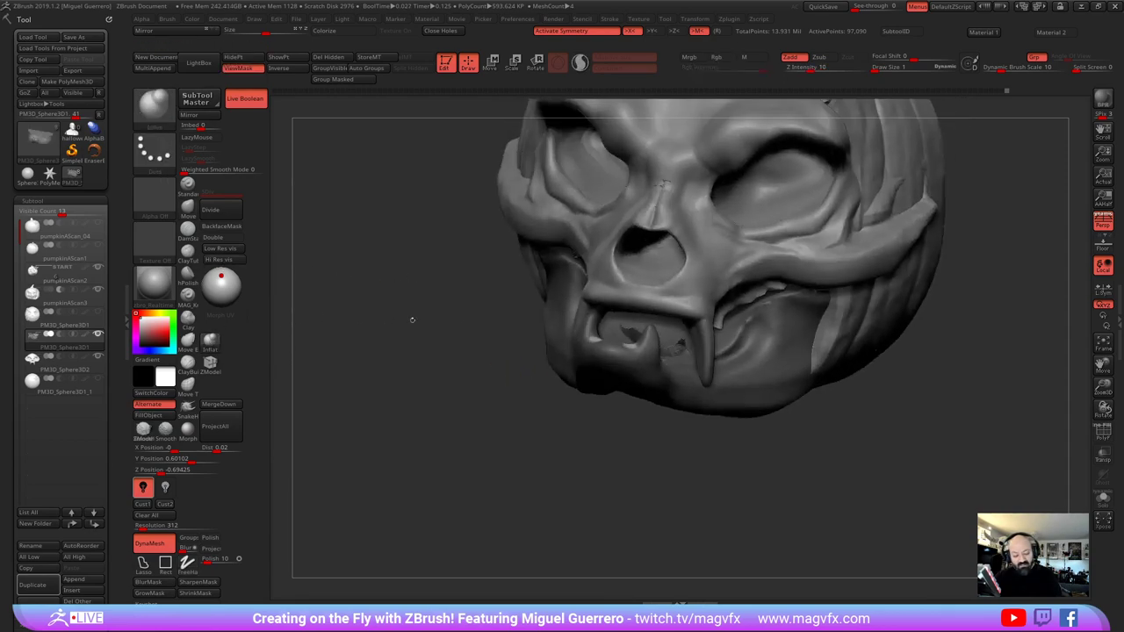
pyautogui.moveTo(412, 319); pyautogui.dragTo(544, 377, button='right')
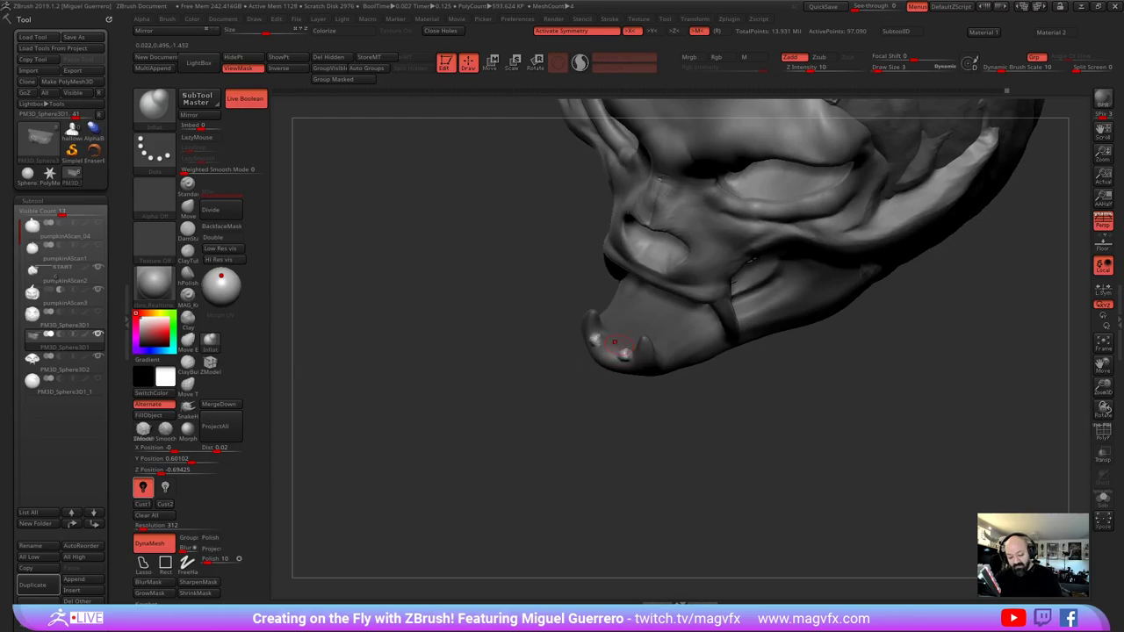
# Pull the swollen spots up into small pointed teeth beside the lower fangs with the Move brush, and free the jaw from masking
pyautogui.moveTo(615, 341); pyautogui.dragTo(506, 318, button='right')
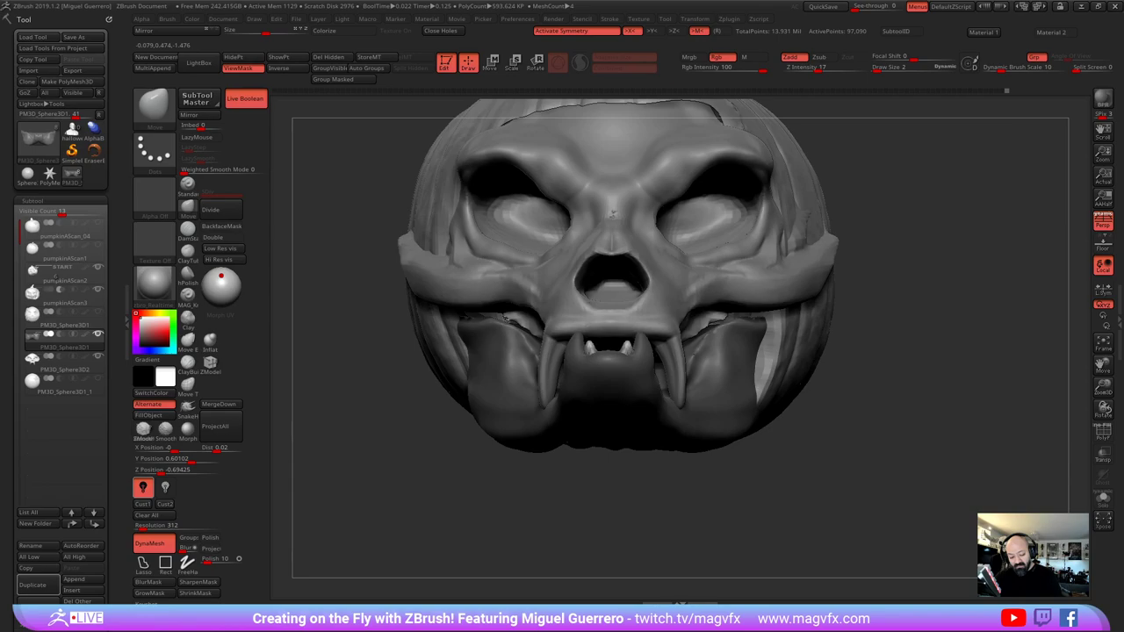
pyautogui.moveTo(389, 430)
pyautogui.keyDown('ctrl'); pyautogui.mouseDown()
pyautogui.moveTo(327, 439)
pyautogui.moveTo(381, 413)
pyautogui.moveTo(360, 405)
pyautogui.moveTo(372, 429)
pyautogui.mouseUp(); pyautogui.keyUp('ctrl')
pyautogui.keyDown('ctrl'); pyautogui.click(381, 414); pyautogui.keyUp('ctrl')
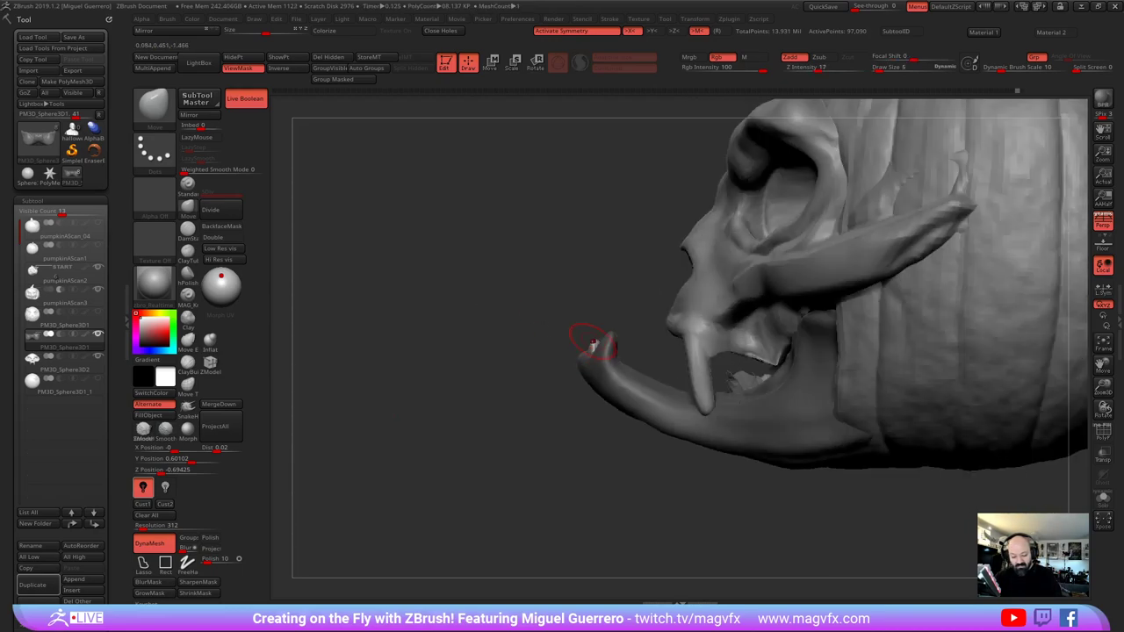
pyautogui.keyDown('ctrl'); pyautogui.click(536, 347); pyautogui.keyUp('ctrl')
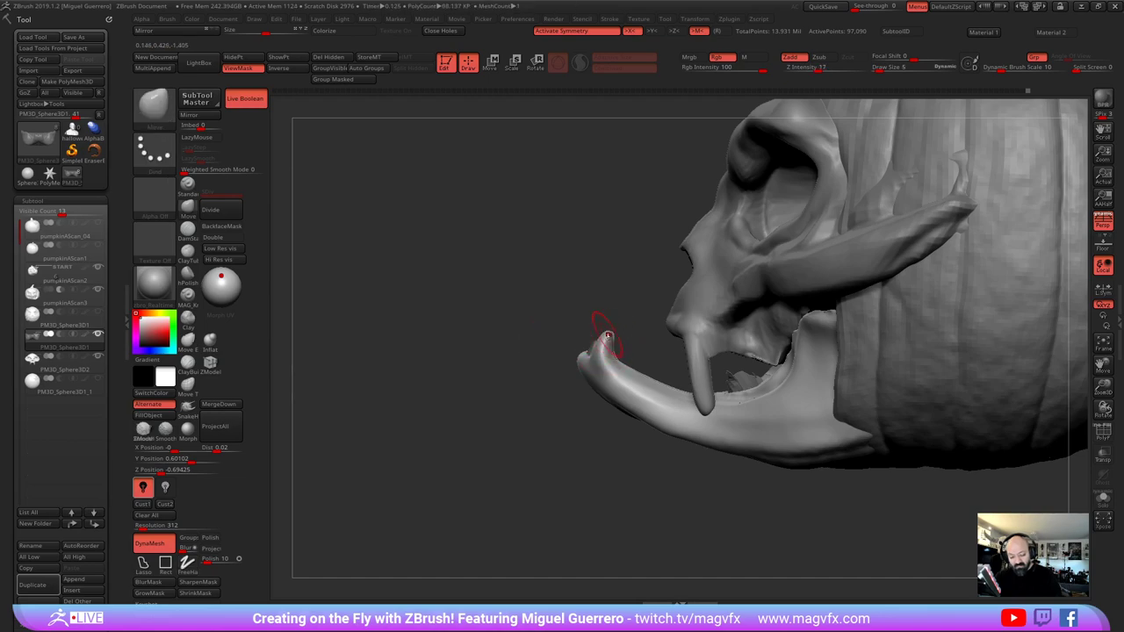
pyautogui.keyDown('shift'); pyautogui.moveTo(550, 323); pyautogui.dragTo(439, 355); pyautogui.keyUp('shift')
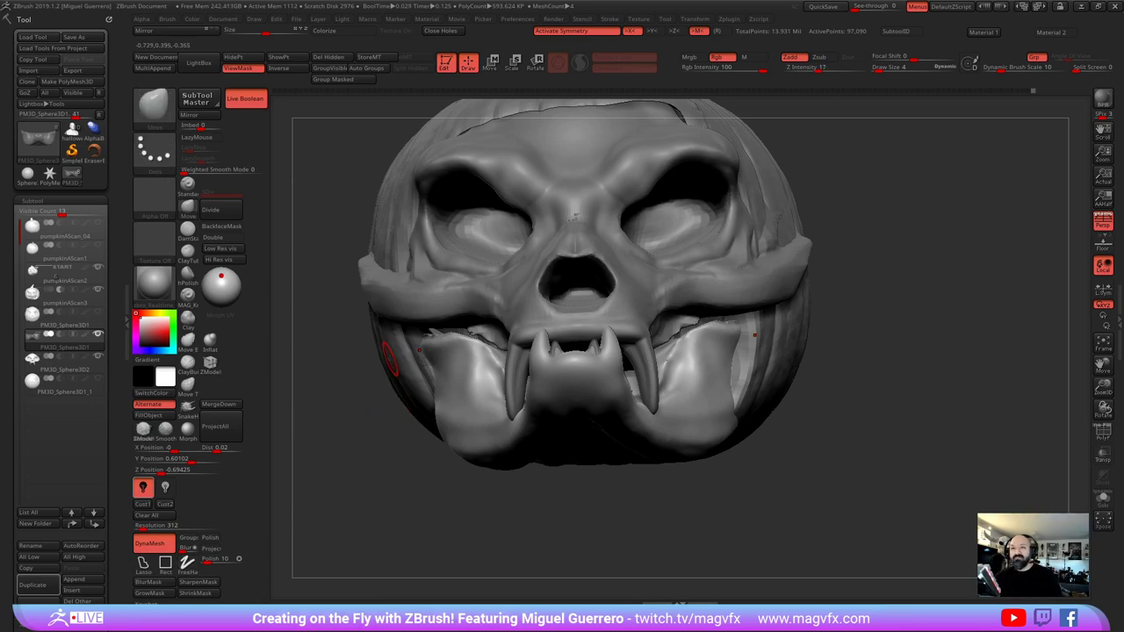
# Mask a second mirrored pair of small spots in the middle of the lower front teeth, and invert the mask
pyautogui.keyDown('alt'); pyautogui.moveTo(373, 416); pyautogui.dragTo(533, 387); pyautogui.keyUp('alt')
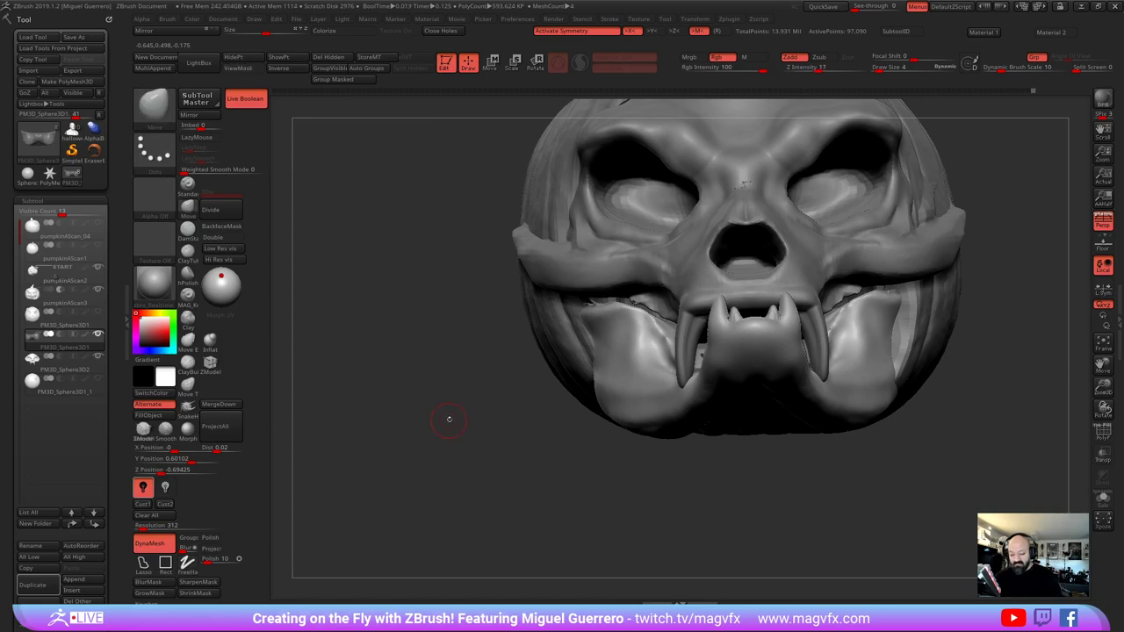
pyautogui.moveTo(449, 420); pyautogui.dragTo(446, 480)
pyautogui.moveTo(536, 404); pyautogui.dragTo(521, 469)
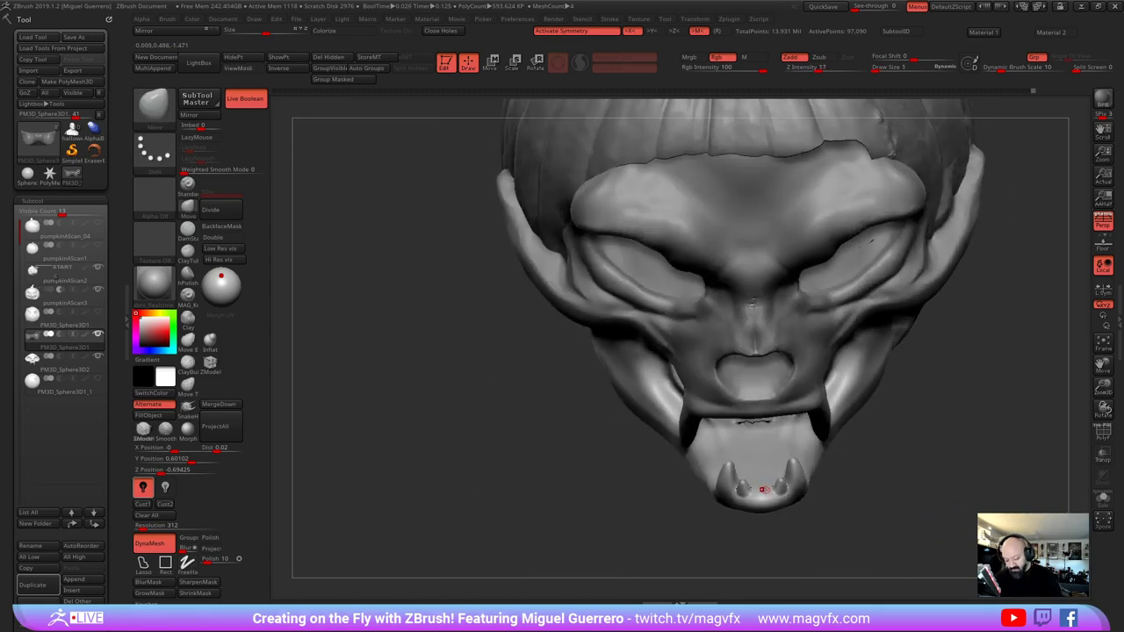
pyautogui.hotkey('ctrl', 'h')
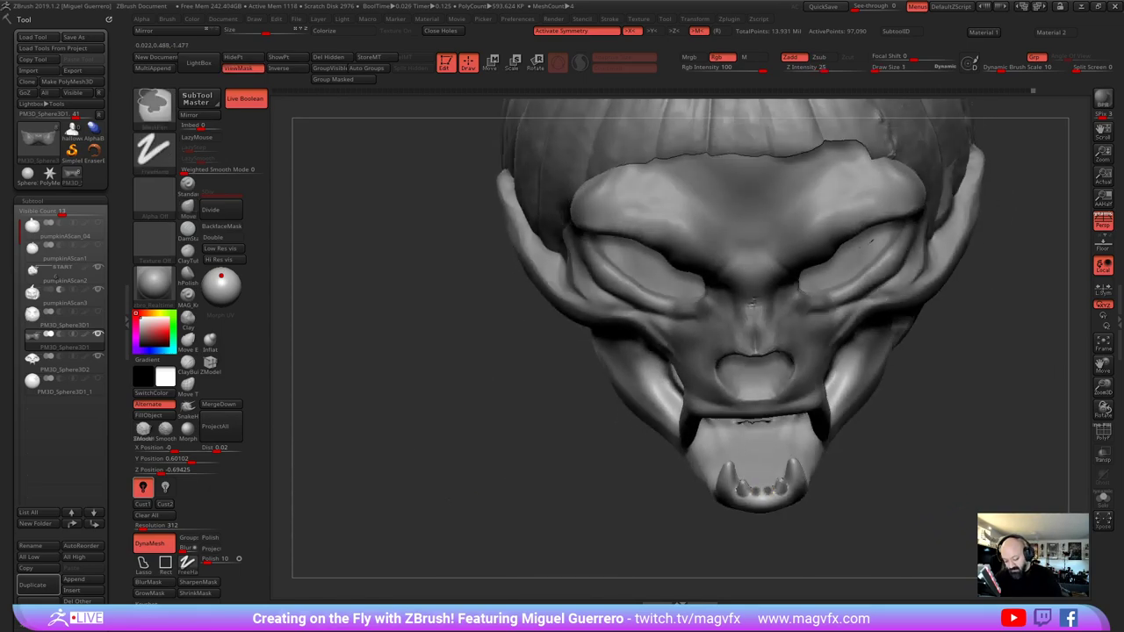
pyautogui.moveTo(640, 522); pyautogui.dragTo(470, 436)
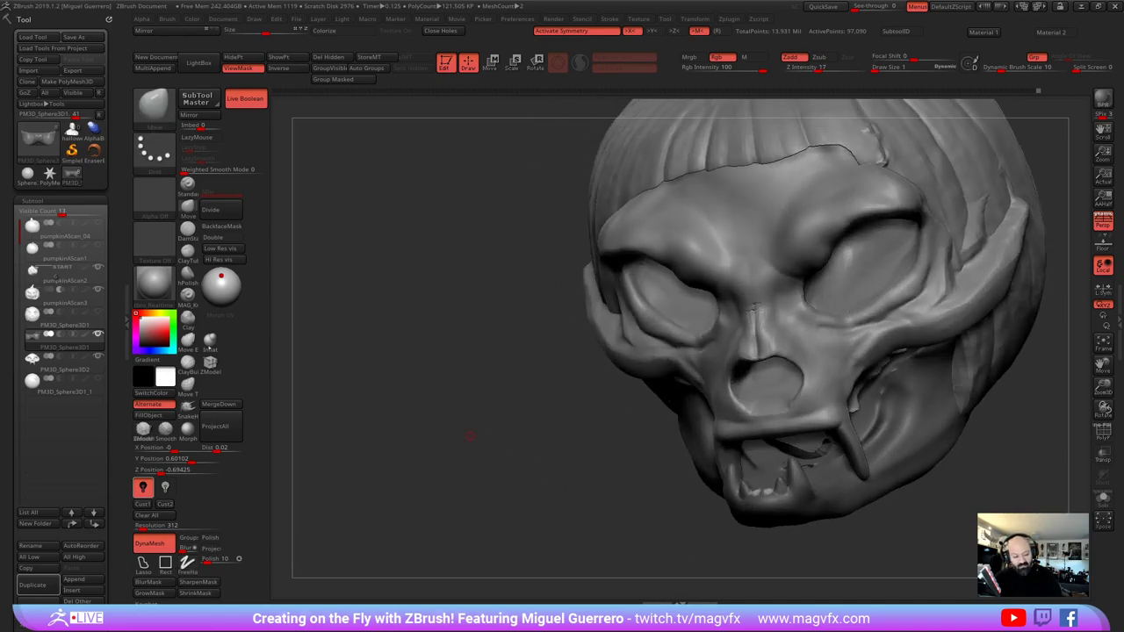
# Shape the two middle lower teeth into small points, and switch the model to a reddish-brown material
pyautogui.click(155, 106)
pyautogui.click(414, 233)
pyautogui.keyDown('alt'); pyautogui.moveTo(470, 536); pyautogui.dragTo(404, 492); pyautogui.keyUp('alt')
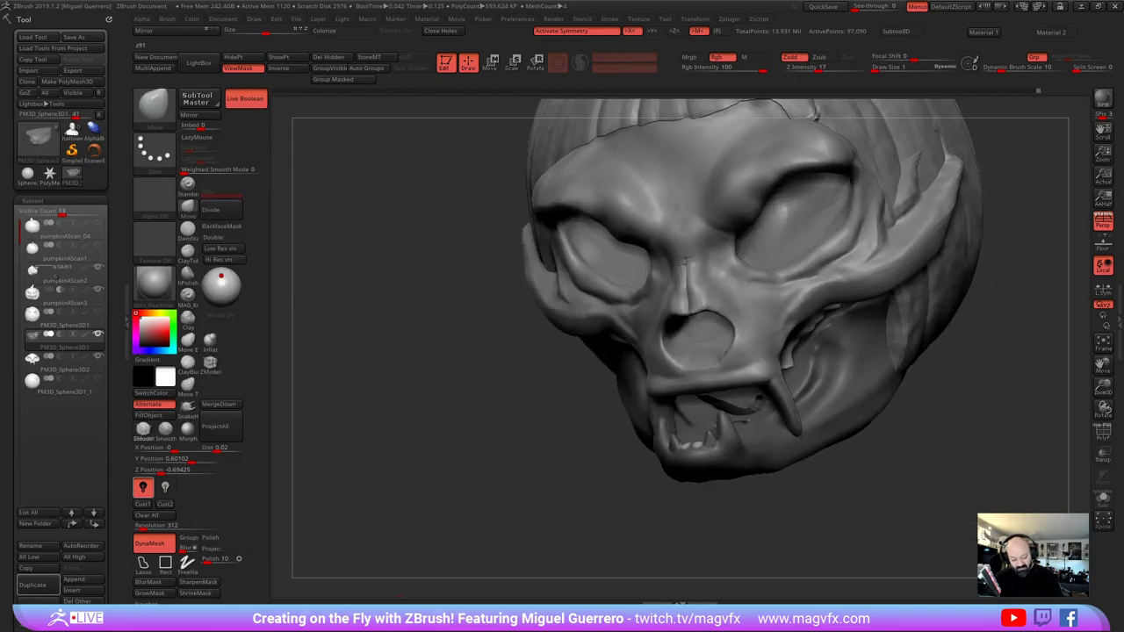
pyautogui.click(400, 612)
pyautogui.keyDown('shift'); pyautogui.moveTo(347, 456); pyautogui.dragTo(399, 433); pyautogui.keyUp('shift')
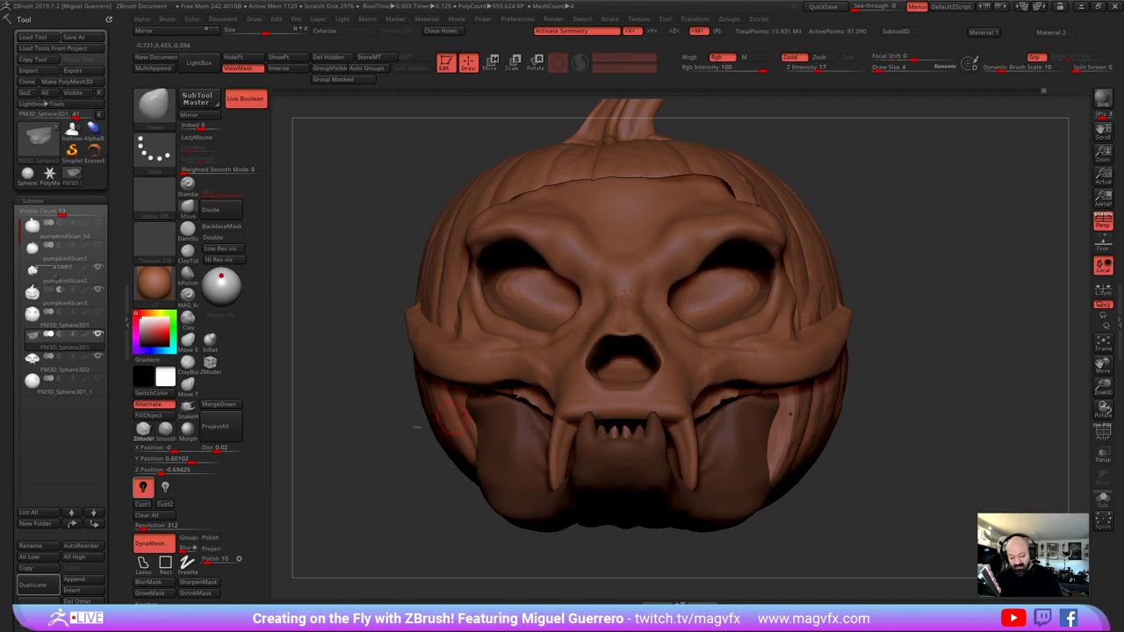
# Clear the lower jaw's mask and isolate the jaw with Solo
pyautogui.keyDown('ctrl'); pyautogui.moveTo(406, 439); pyautogui.dragTo(295, 465); pyautogui.keyUp('ctrl')
pyautogui.keyDown('alt'); pyautogui.moveTo(496, 454); pyautogui.dragTo(463, 423); pyautogui.keyUp('alt')
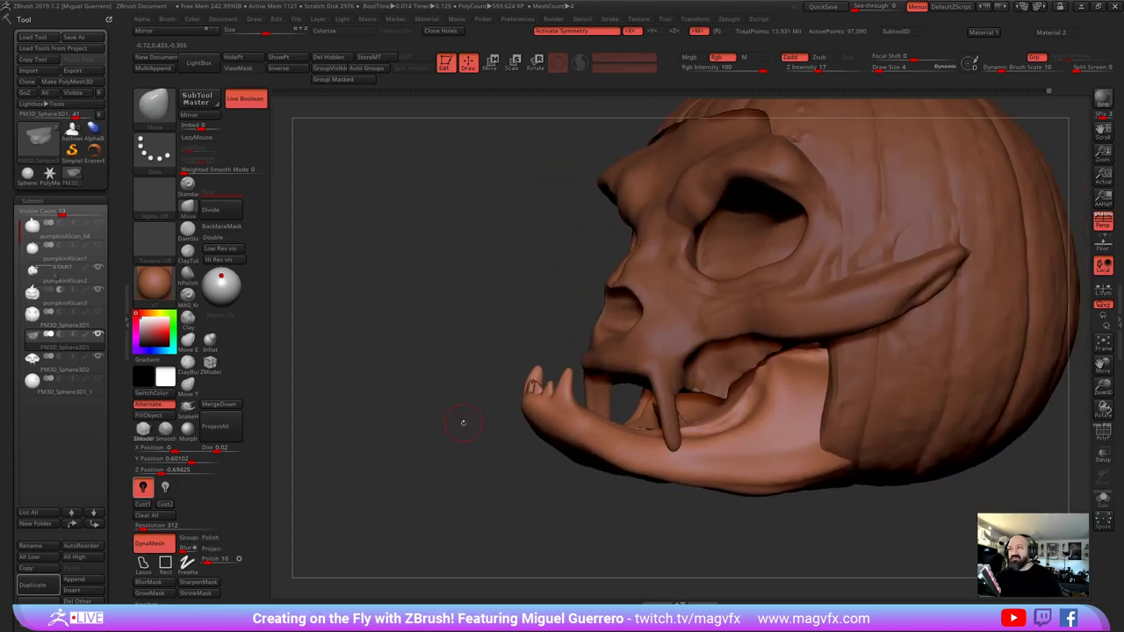
pyautogui.click(1103, 499)
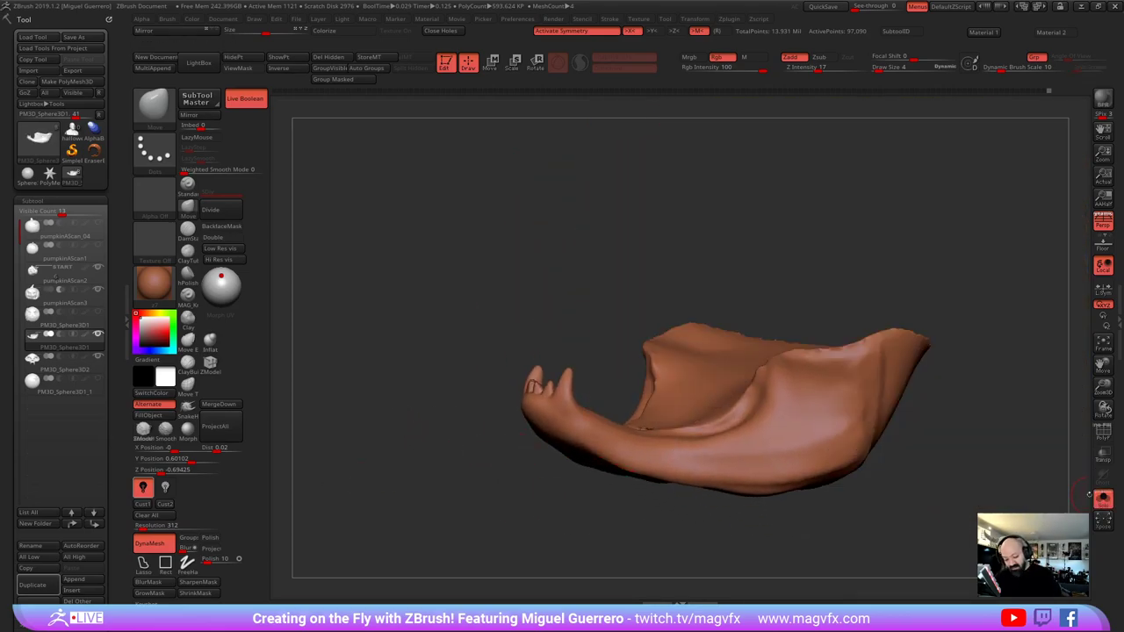
pyautogui.moveTo(992, 439); pyautogui.dragTo(922, 417)
pyautogui.moveTo(566, 502); pyautogui.dragTo(539, 488)
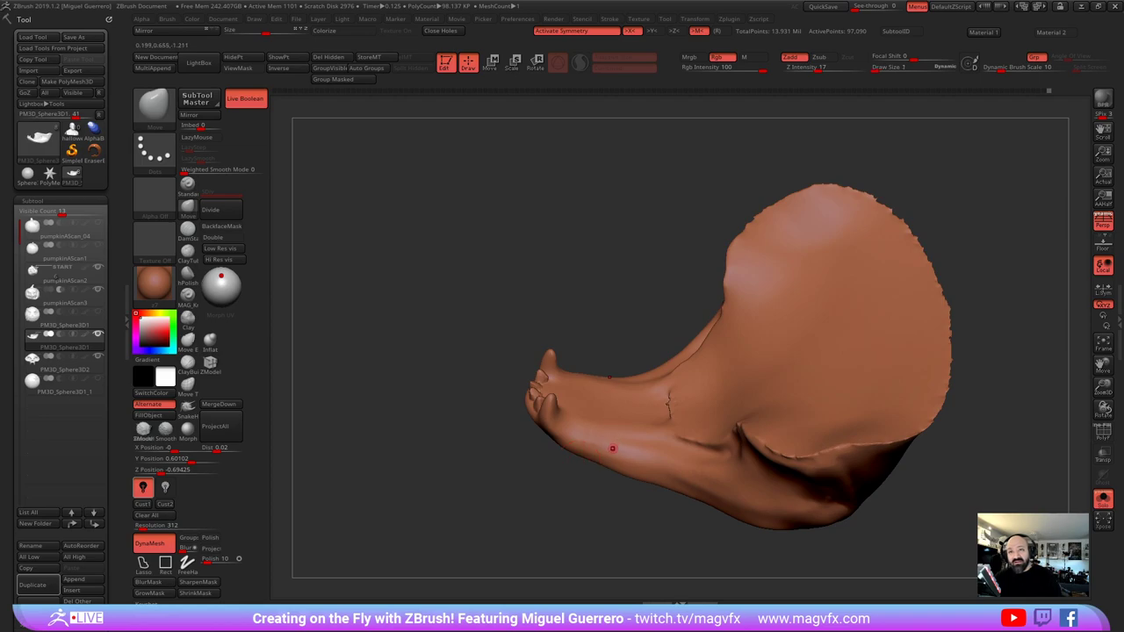
# Mask four oval tooth spots along each side of the lower jaw behind the fangs, and invert the mask
pyautogui.moveTo(586, 436)
pyautogui.keyDown('ctrl'); pyautogui.mouseDown()
pyautogui.moveTo(577, 430)
pyautogui.moveTo(627, 441)
pyautogui.mouseUp(); pyautogui.keyUp('ctrl')
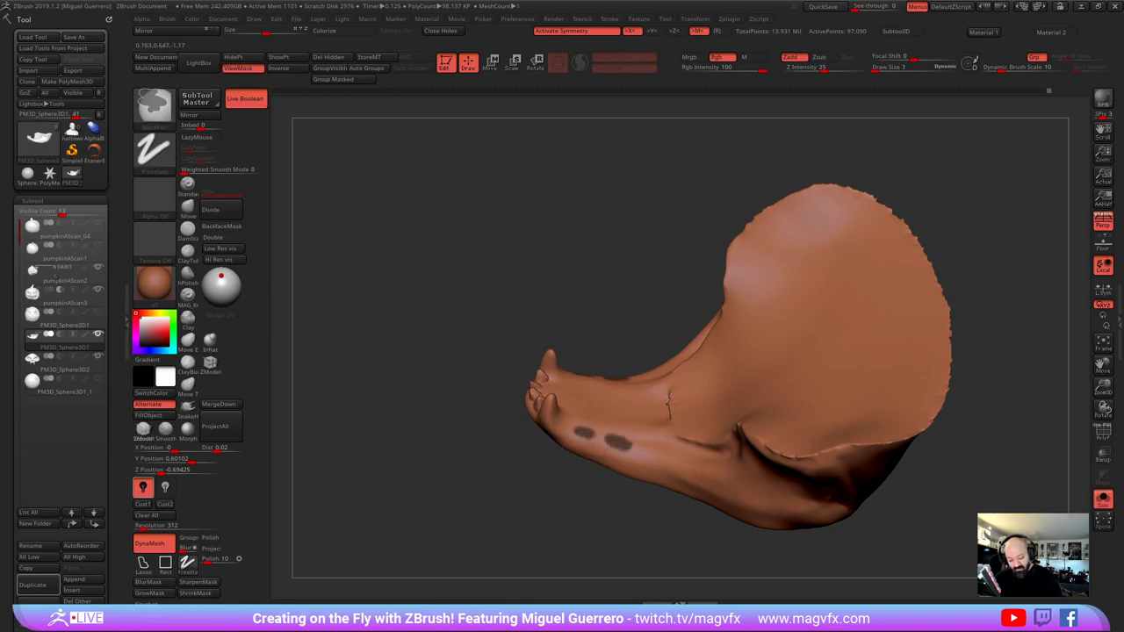
pyautogui.keyDown('ctrl'); pyautogui.moveTo(654, 452); pyautogui.dragTo(707, 467); pyautogui.keyUp('ctrl')
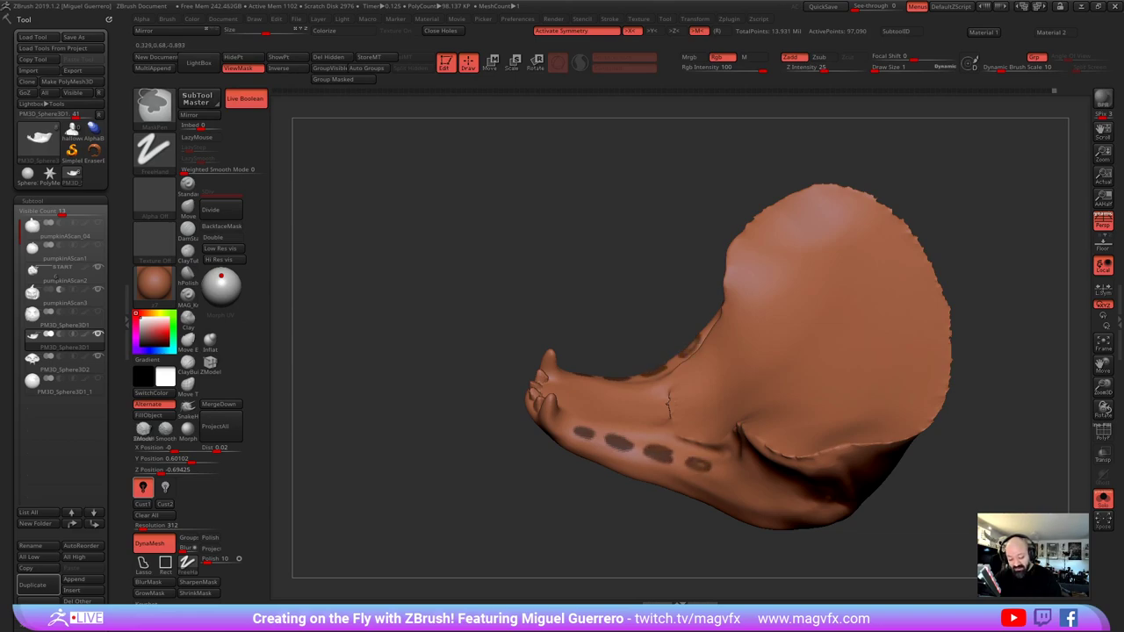
pyautogui.keyDown('ctrl'); pyautogui.click(509, 477); pyautogui.keyUp('ctrl')
pyautogui.moveTo(509, 478); pyautogui.dragTo(436, 397)
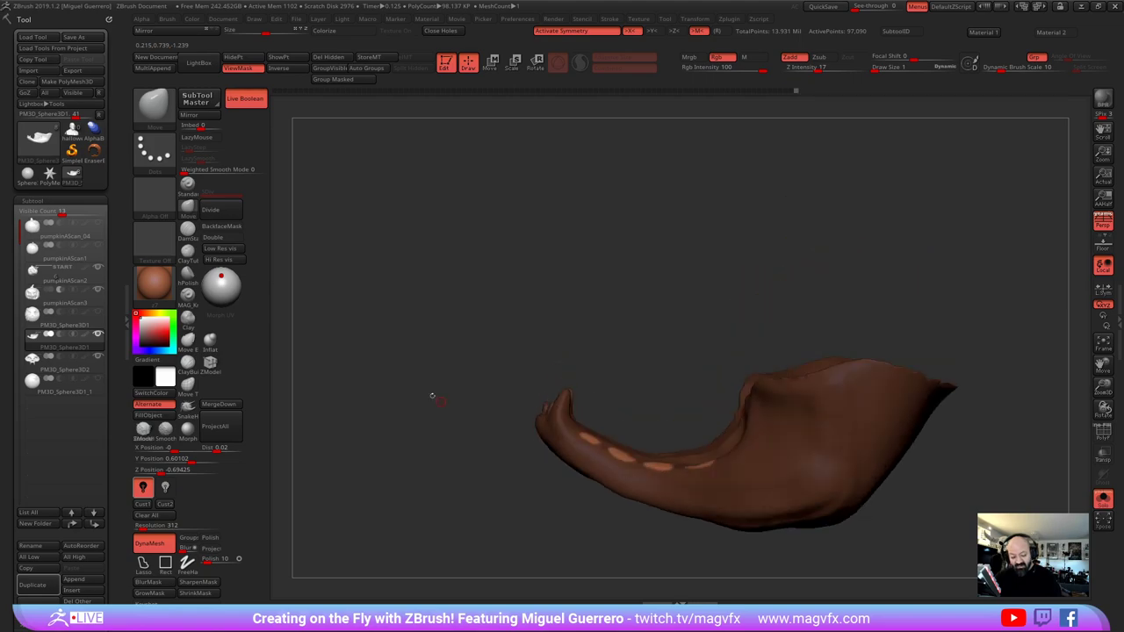
# Swell the four unmasked tooth spots on each side of the lower jaw with the Inflat brush at draw size 4
pyautogui.click(210, 340)
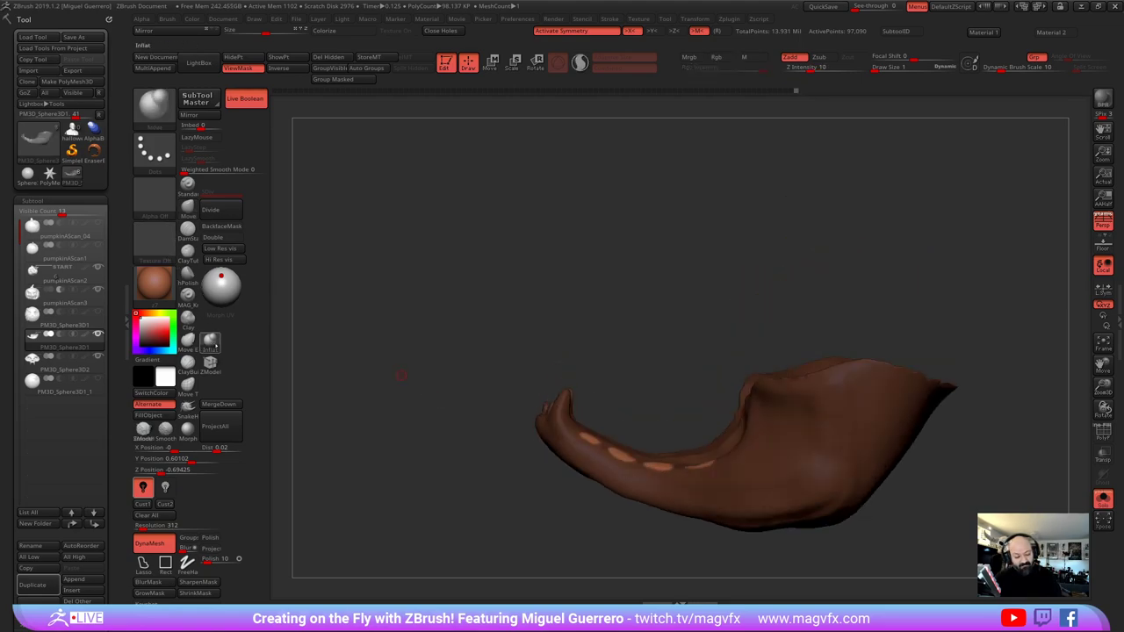
pyautogui.moveTo(395, 320); pyautogui.dragTo(417, 448)
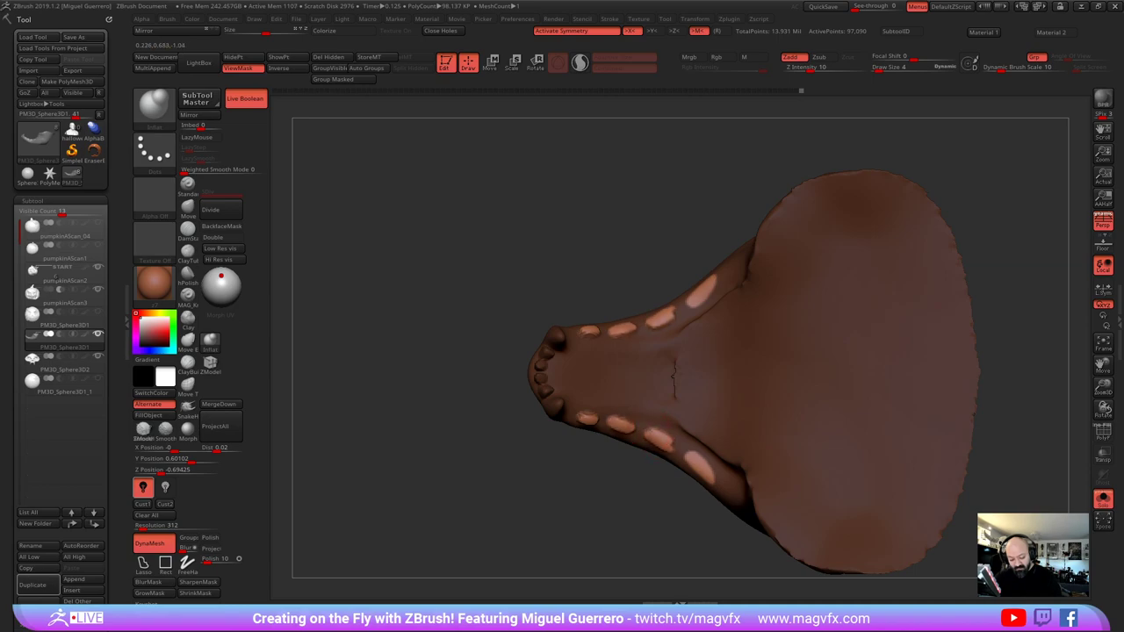
pyautogui.moveTo(700, 465); pyautogui.dragTo(690, 457)
pyautogui.moveTo(517, 492); pyautogui.dragTo(509, 381)
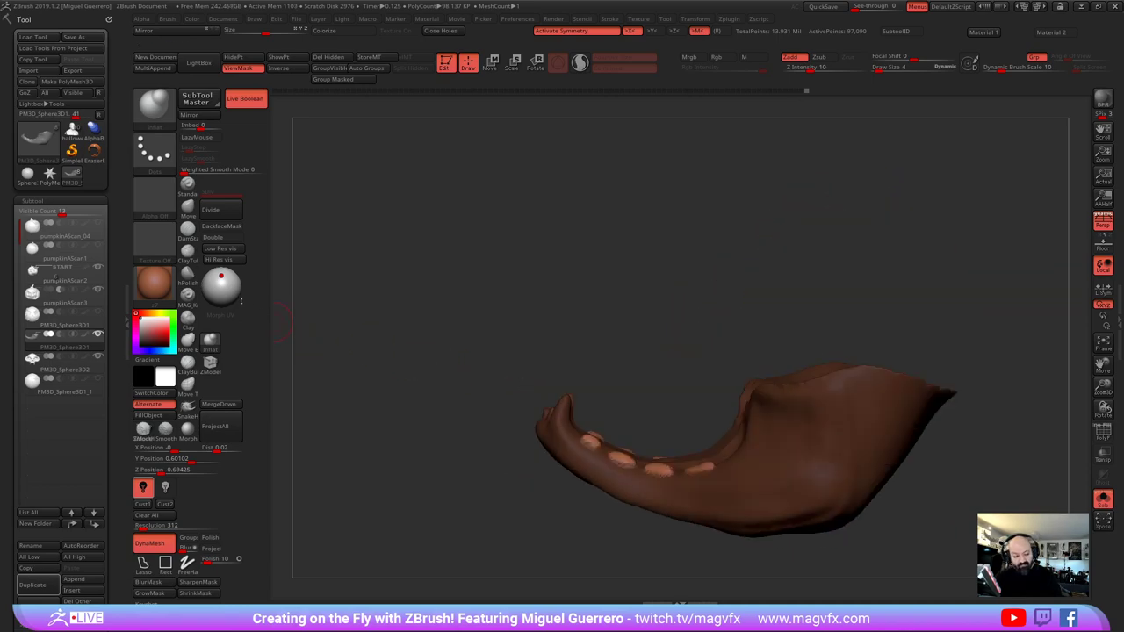
# Pull the first side tooth behind the lower fang up into a point with the Move brush
pyautogui.click(187, 208)
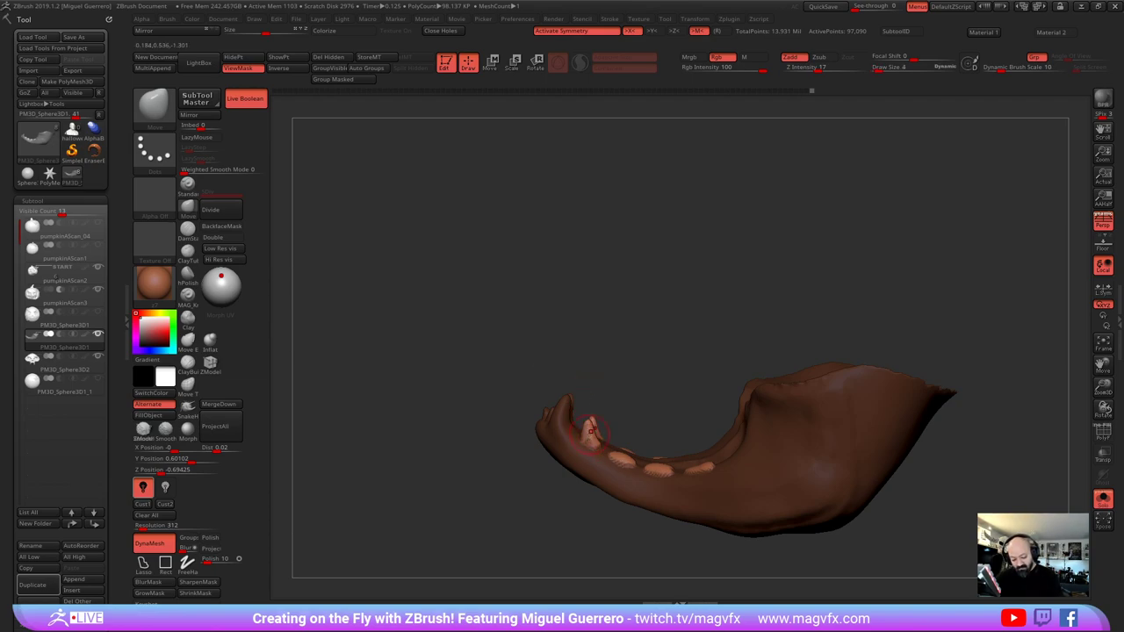
pyautogui.moveTo(439, 492); pyautogui.dragTo(520, 457)
pyautogui.moveTo(679, 512)
pyautogui.mouseDown()
pyautogui.moveTo(685, 536)
pyautogui.moveTo(571, 452)
pyautogui.mouseUp()
pyautogui.moveTo(629, 490); pyautogui.dragTo(544, 479)
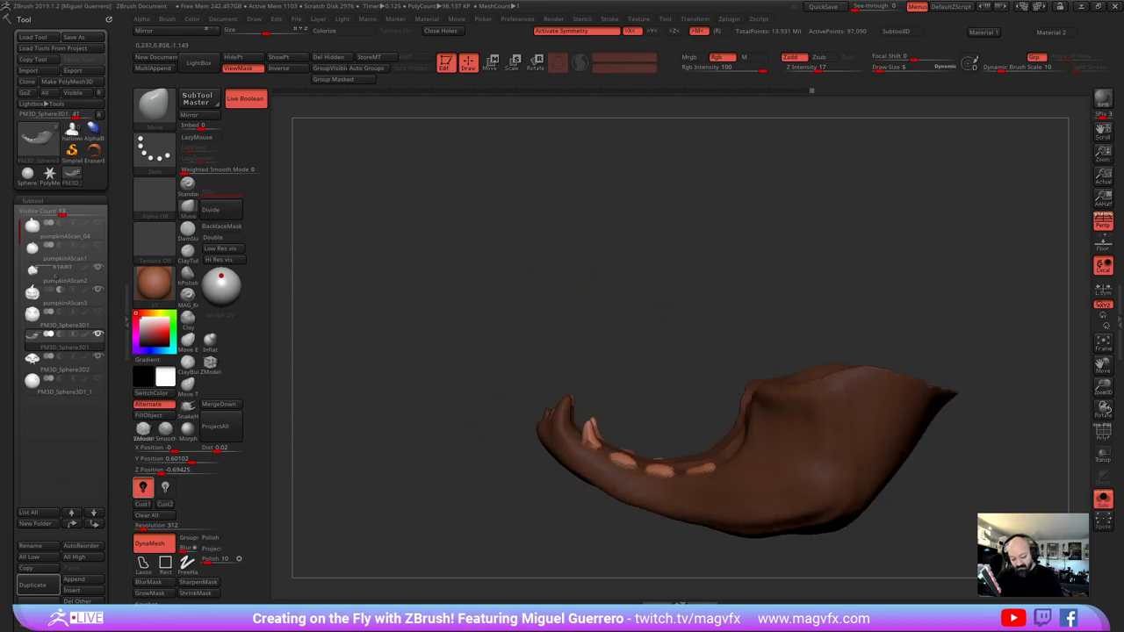
# Pull the second, third and fourth side teeth of the lower jaw up into cusped molars with the Move brush
pyautogui.moveTo(624, 455); pyautogui.dragTo(616, 434)
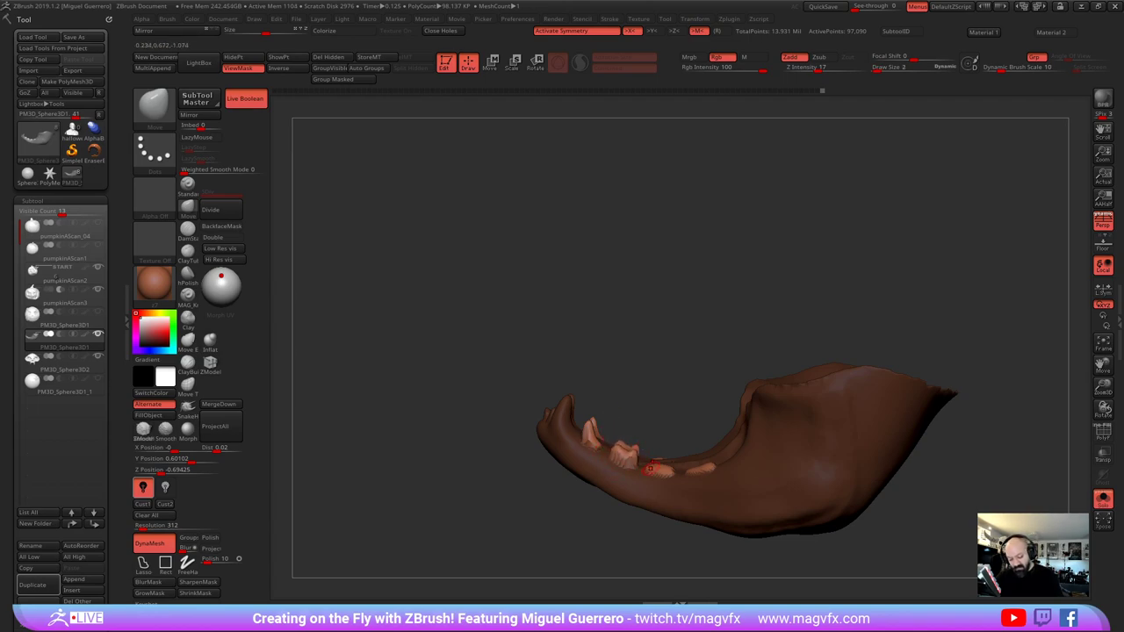
pyautogui.moveTo(657, 466); pyautogui.dragTo(659, 459)
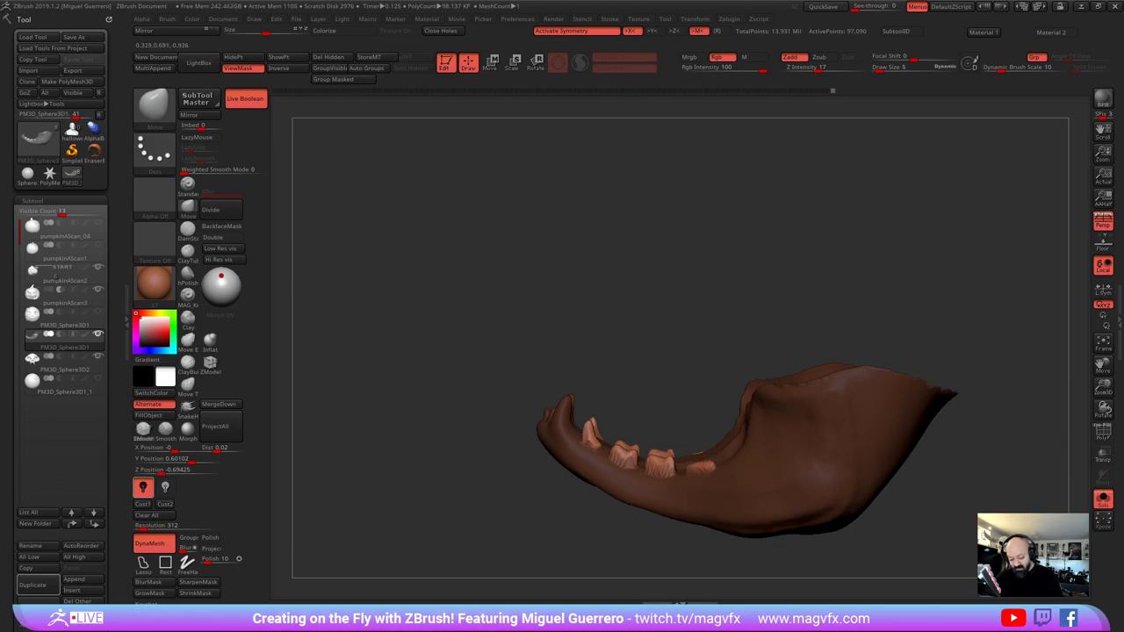
pyautogui.moveTo(673, 427)
pyautogui.mouseDown(button='right')
pyautogui.moveTo(647, 527)
pyautogui.moveTo(627, 471)
pyautogui.mouseUp(button='right')
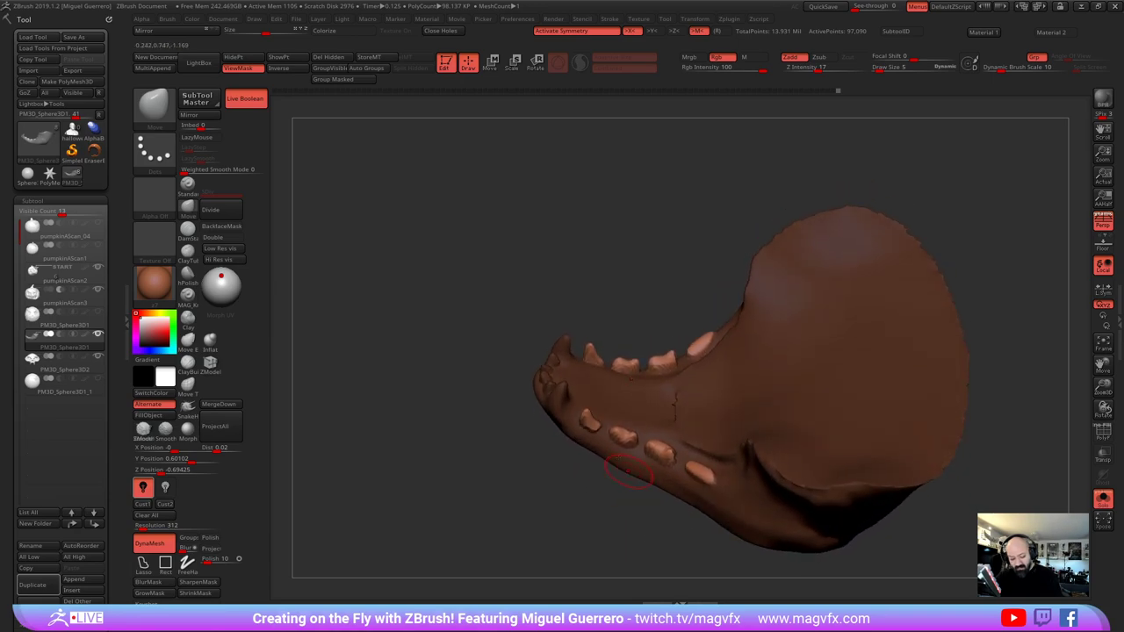
pyautogui.moveTo(501, 396); pyautogui.dragTo(710, 468, button='right')
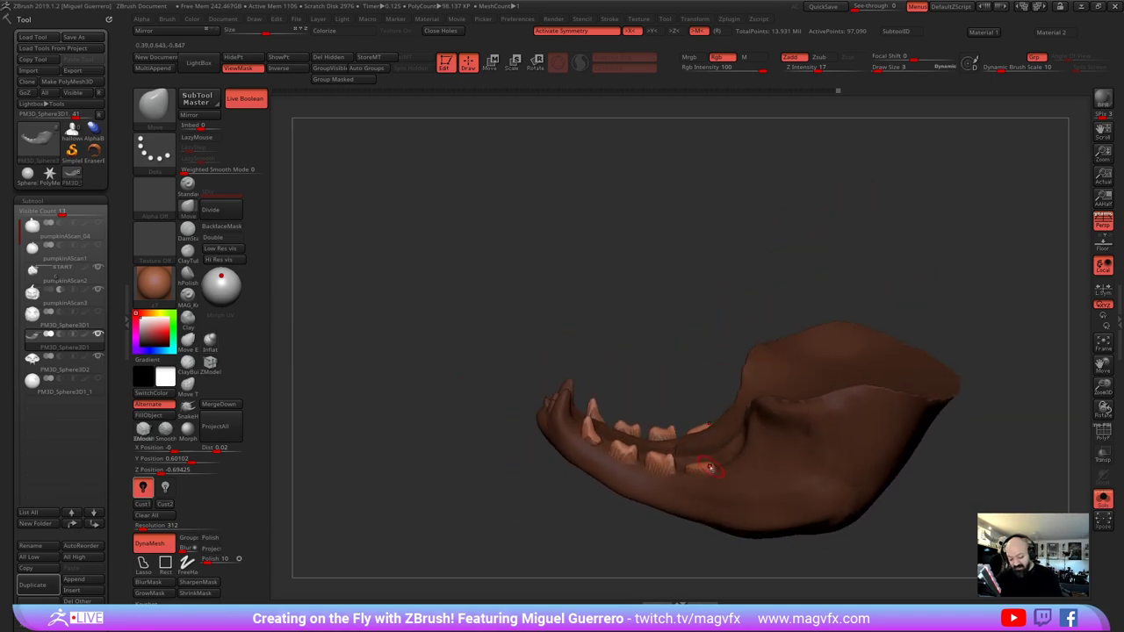
pyautogui.moveTo(687, 410); pyautogui.dragTo(663, 383, button='right')
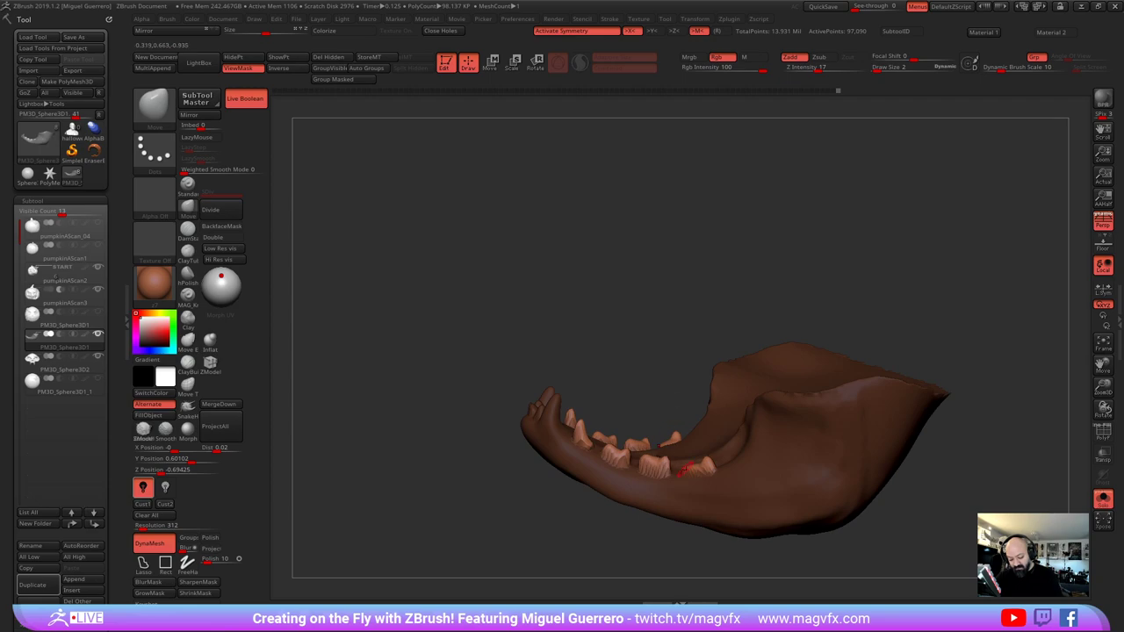
# Re-mesh the unmasked lower jaw with DynaMesh and refine its side teeth with the Move brush at draw size 2
pyautogui.keyDown('shift'); pyautogui.moveTo(427, 391); pyautogui.dragTo(428, 395); pyautogui.keyUp('shift')
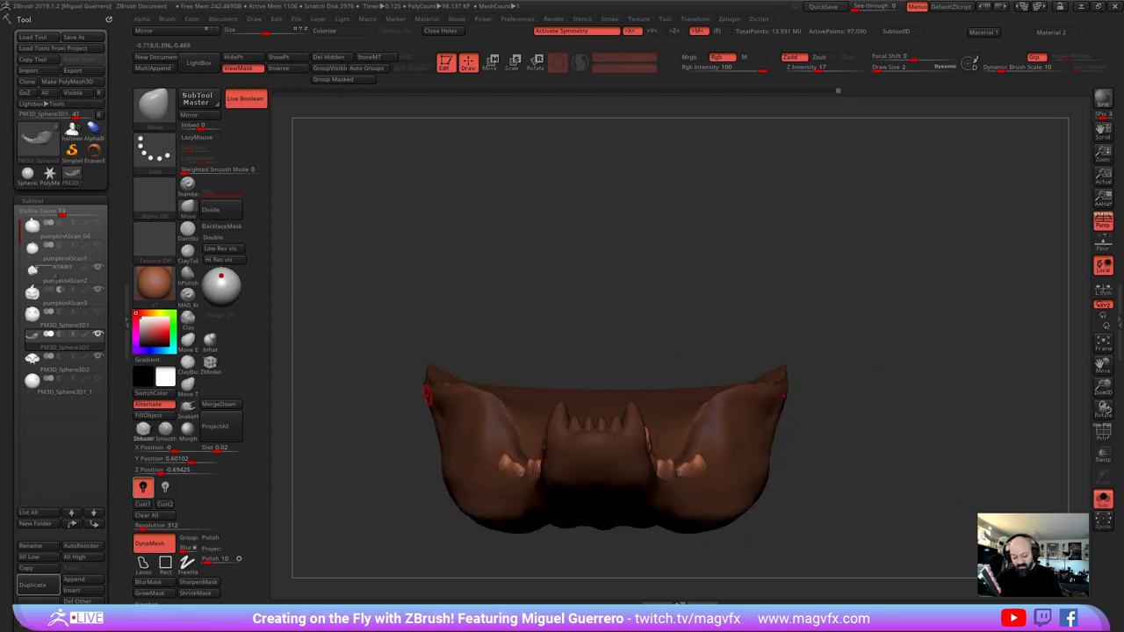
pyautogui.moveTo(357, 416); pyautogui.dragTo(340, 326, button='right')
pyautogui.moveTo(516, 403); pyautogui.dragTo(518, 360, button='right')
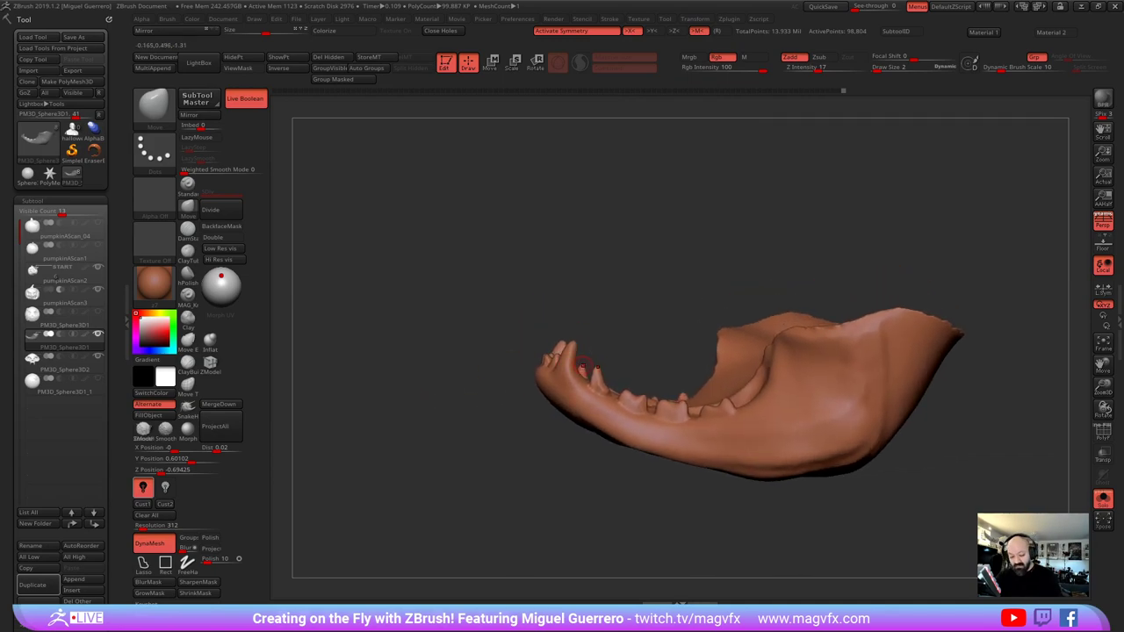
pyautogui.moveTo(464, 410); pyautogui.dragTo(551, 382, button='right')
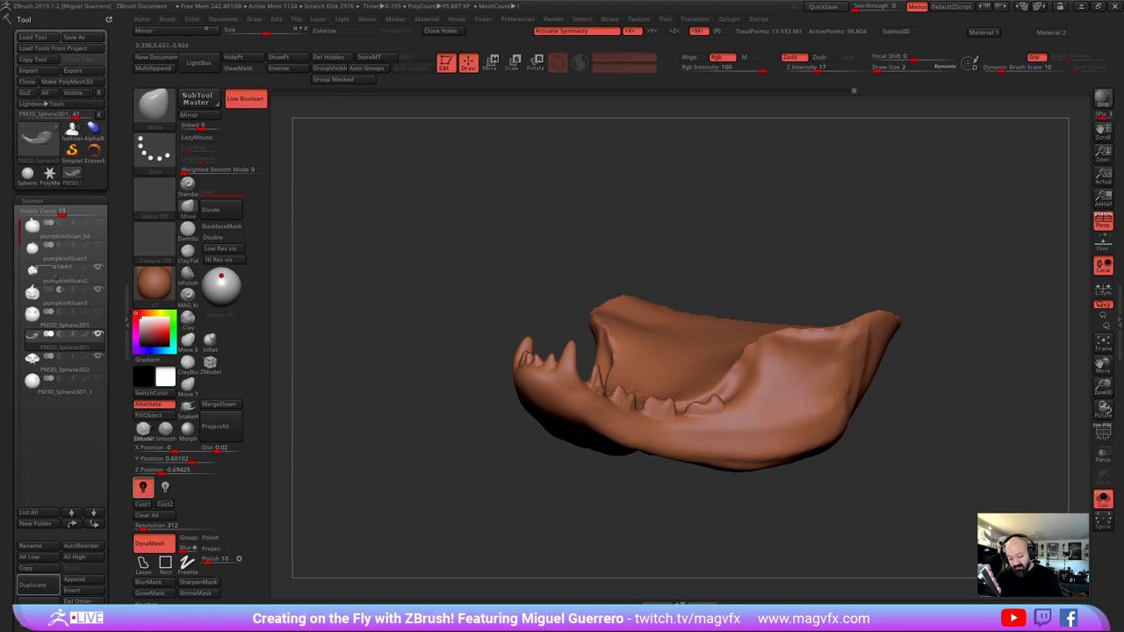
pyautogui.moveTo(492, 457)
pyautogui.mouseDown(button='right')
pyautogui.moveTo(597, 452)
pyautogui.moveTo(510, 456)
pyautogui.moveTo(474, 443)
pyautogui.mouseUp(button='right')
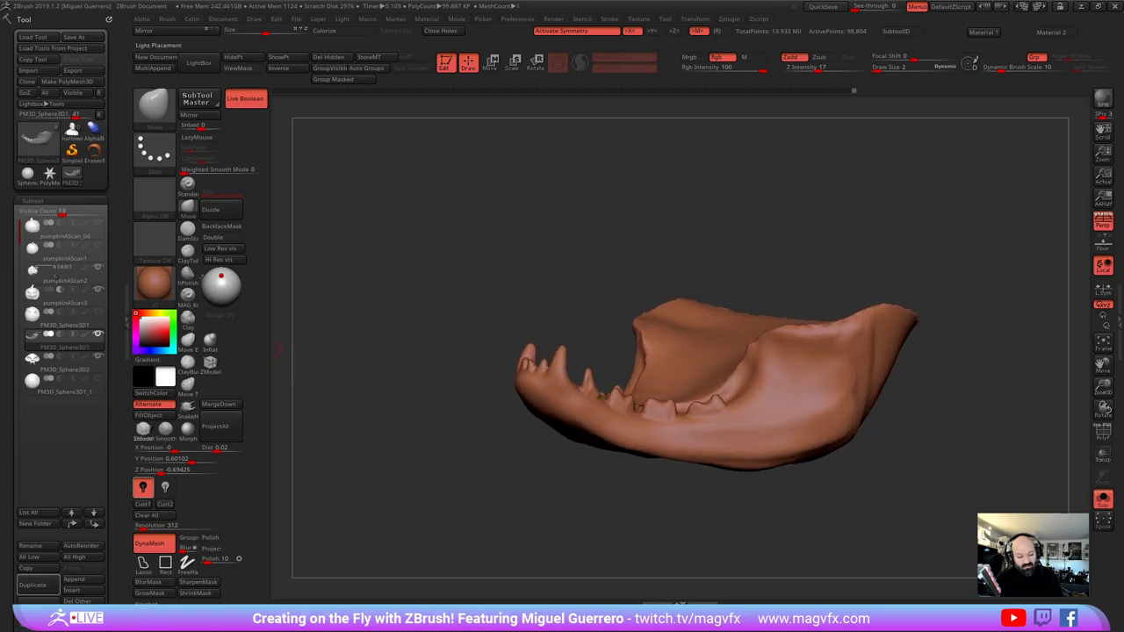
# Carve short gum lines at the base of the lower fang with the MAG_Knife brush at draw size 2
pyautogui.click(186, 237)
pyautogui.moveTo(448, 351); pyautogui.dragTo(426, 360, button='right')
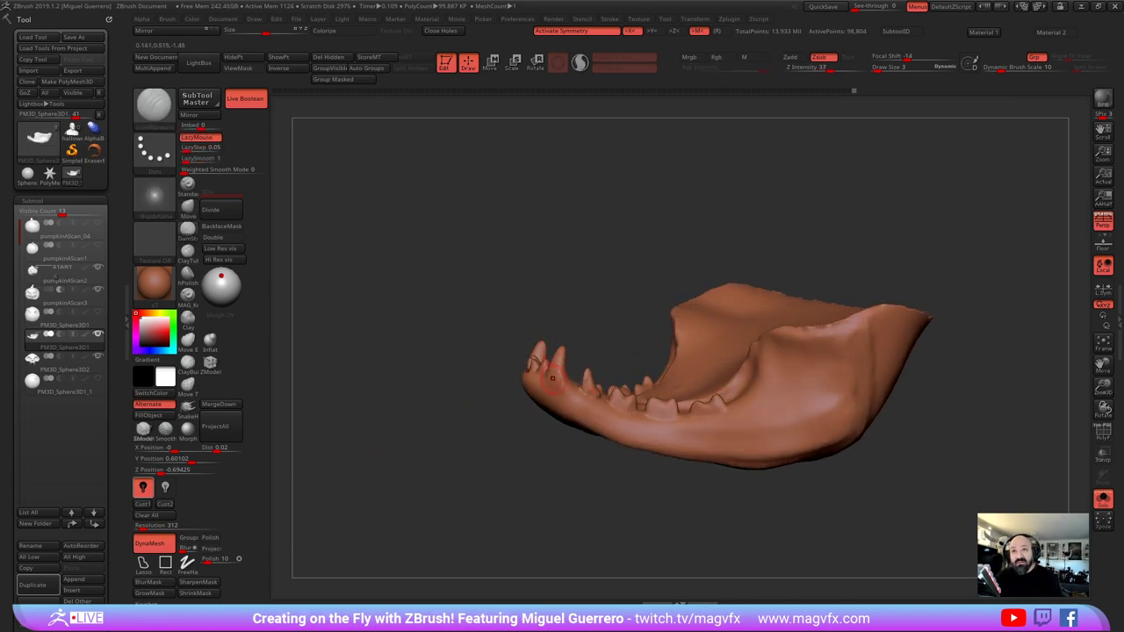
pyautogui.moveTo(541, 381)
pyautogui.mouseDown(button='right')
pyautogui.moveTo(494, 396)
pyautogui.moveTo(478, 364)
pyautogui.mouseUp(button='right')
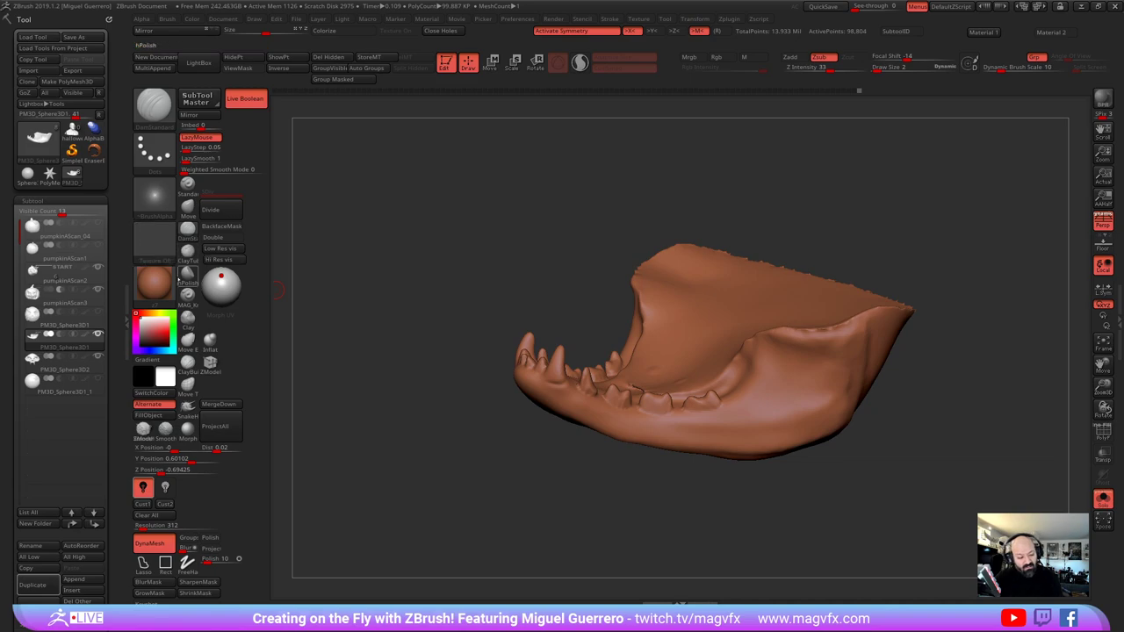
pyautogui.click(187, 252)
pyautogui.click(187, 295)
pyautogui.moveTo(562, 391); pyautogui.dragTo(549, 387, button='right')
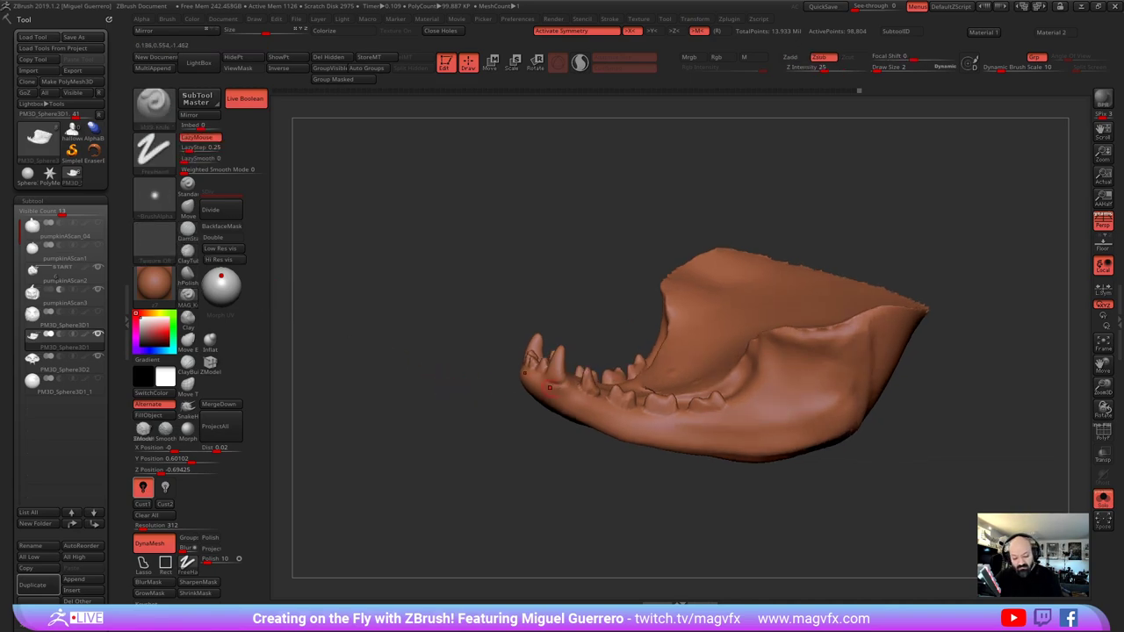
pyautogui.moveTo(538, 371); pyautogui.dragTo(543, 376)
pyautogui.moveTo(542, 376); pyautogui.dragTo(608, 386, button='right')
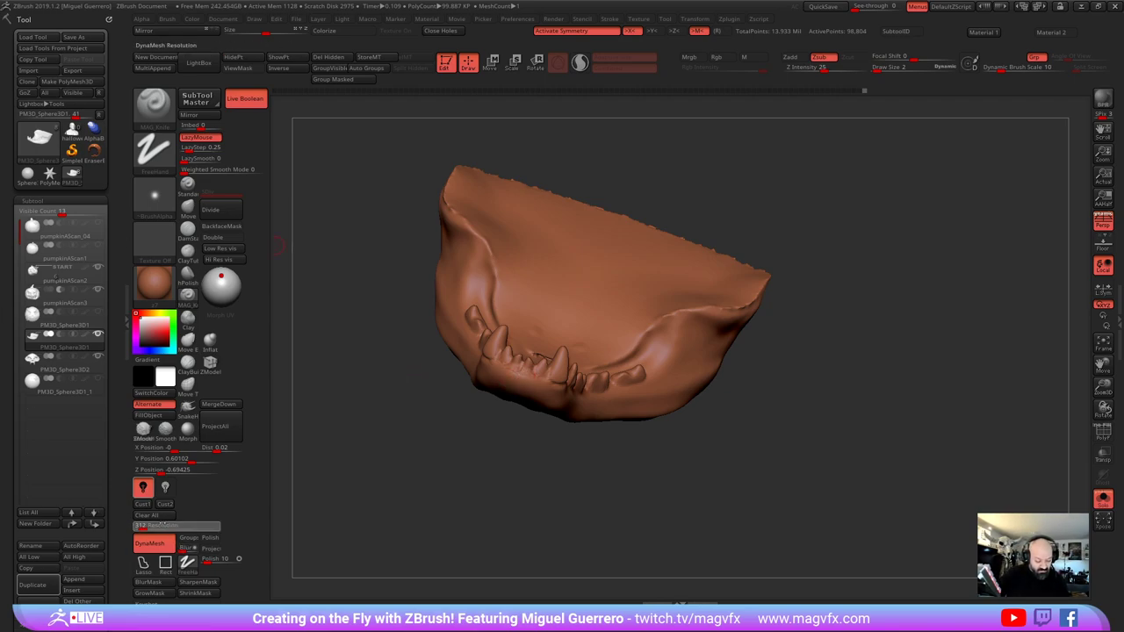
# Raise the DynaMesh resolution to 512 and re-mesh the lower jaw
pyautogui.click(162, 525)
pyautogui.write('5')
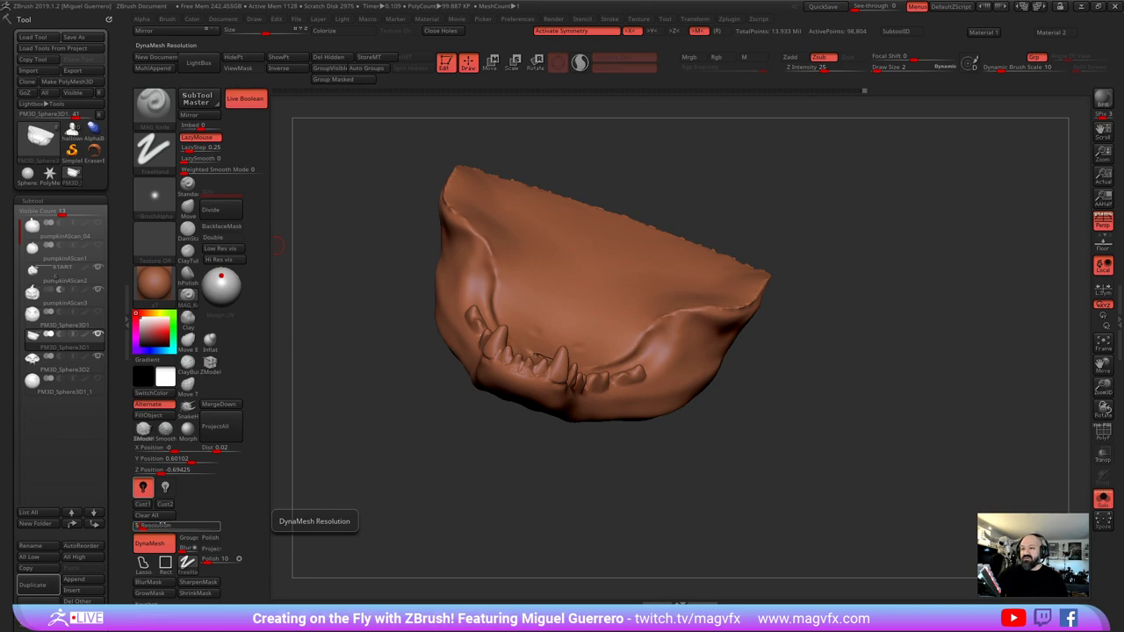
pyautogui.write('12')
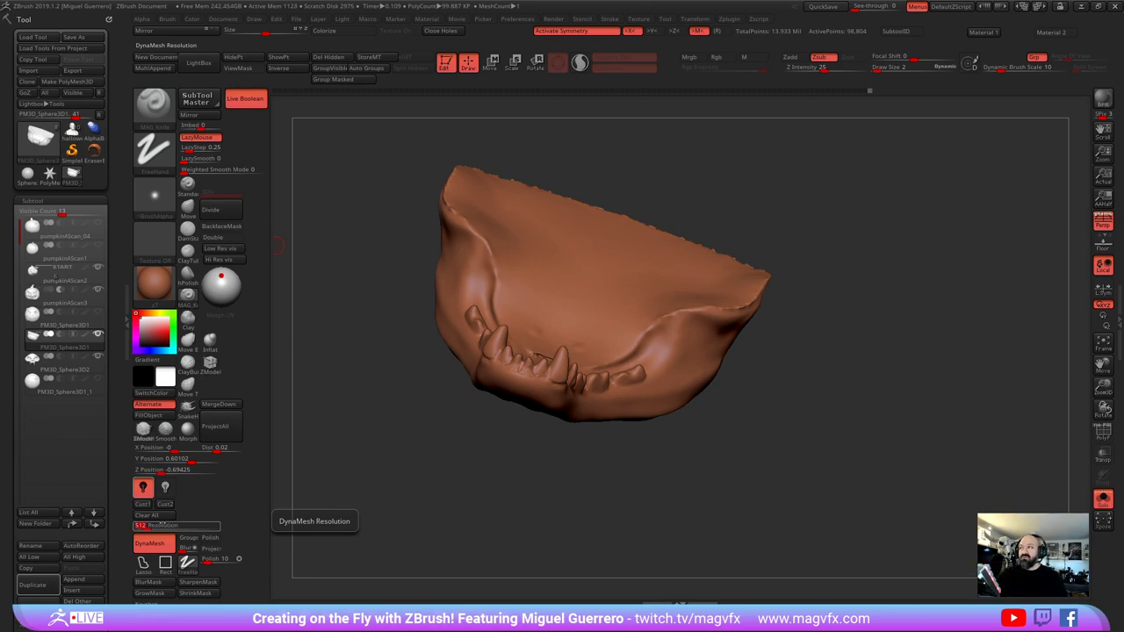
pyautogui.press('Return')
pyautogui.keyDown('ctrl'); pyautogui.moveTo(397, 446); pyautogui.dragTo(442, 482); pyautogui.keyUp('ctrl')
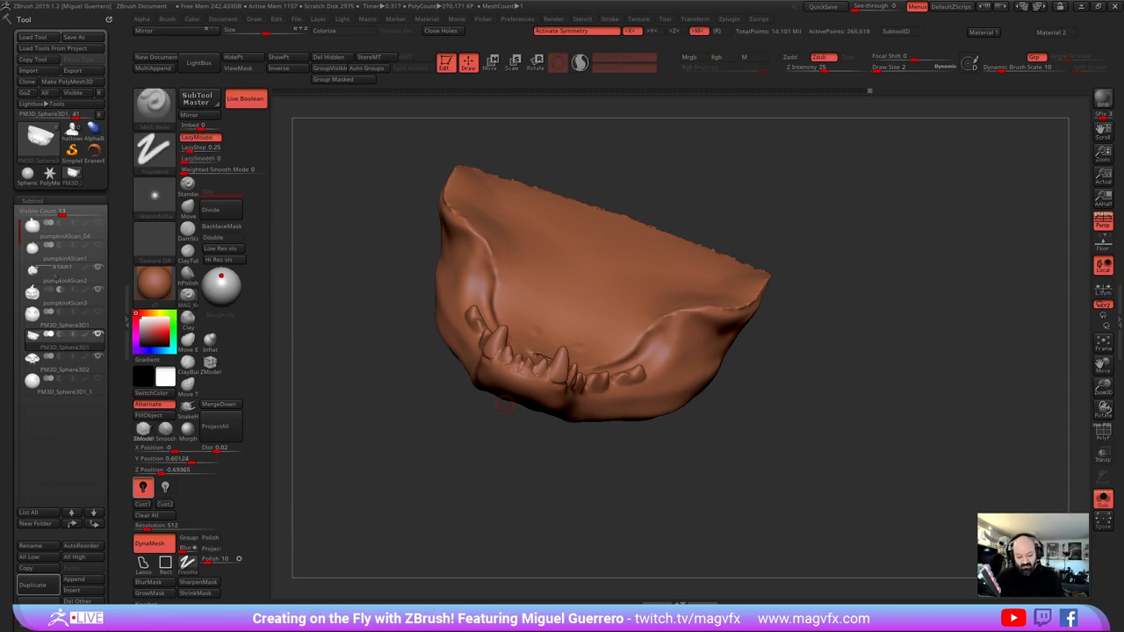
# Carve the gum line around the roots of the lower fangs and side teeth with the MAG_Knife brush
pyautogui.moveTo(506, 405); pyautogui.dragTo(449, 436)
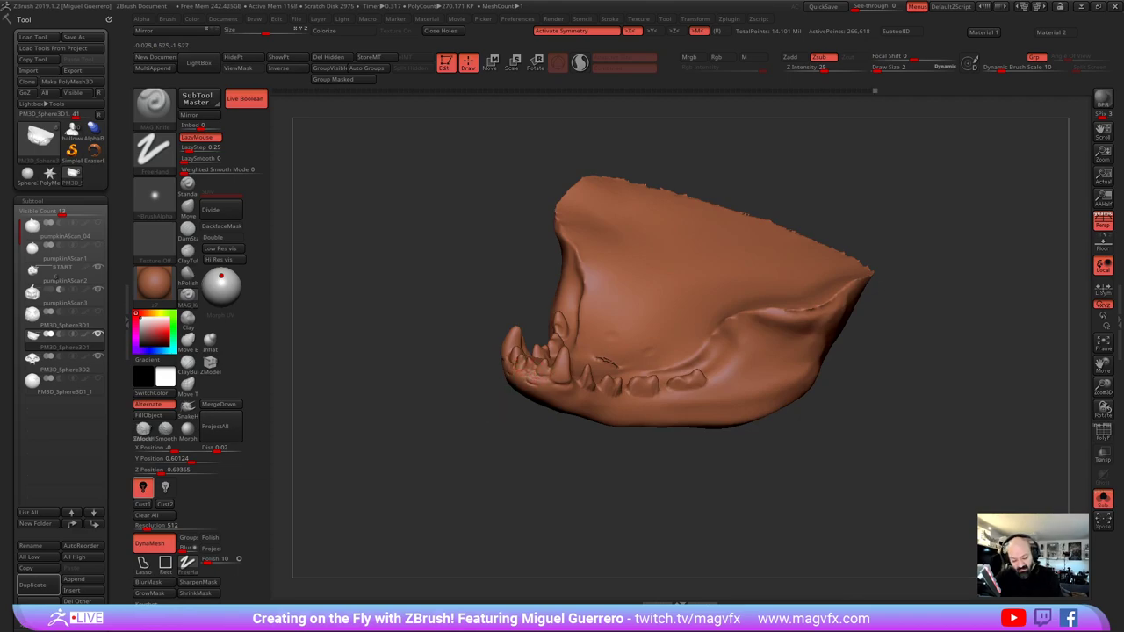
pyautogui.moveTo(479, 393)
pyautogui.mouseDown()
pyautogui.moveTo(446, 389)
pyautogui.moveTo(491, 381)
pyautogui.mouseUp()
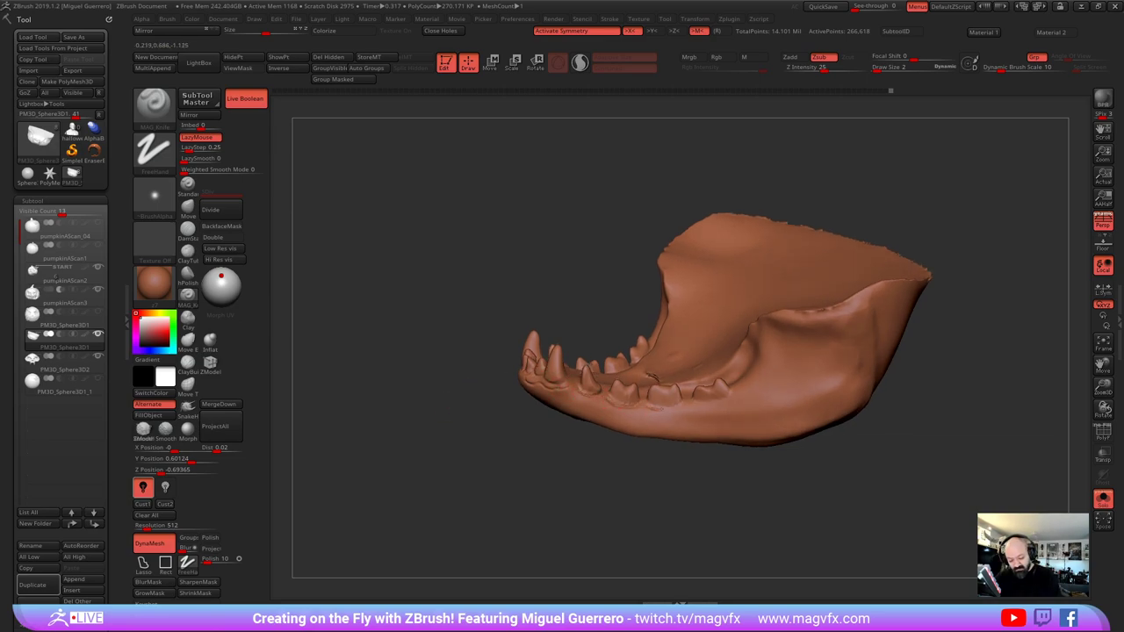
pyautogui.moveTo(566, 307); pyautogui.dragTo(564, 411)
pyautogui.moveTo(481, 448); pyautogui.dragTo(537, 410)
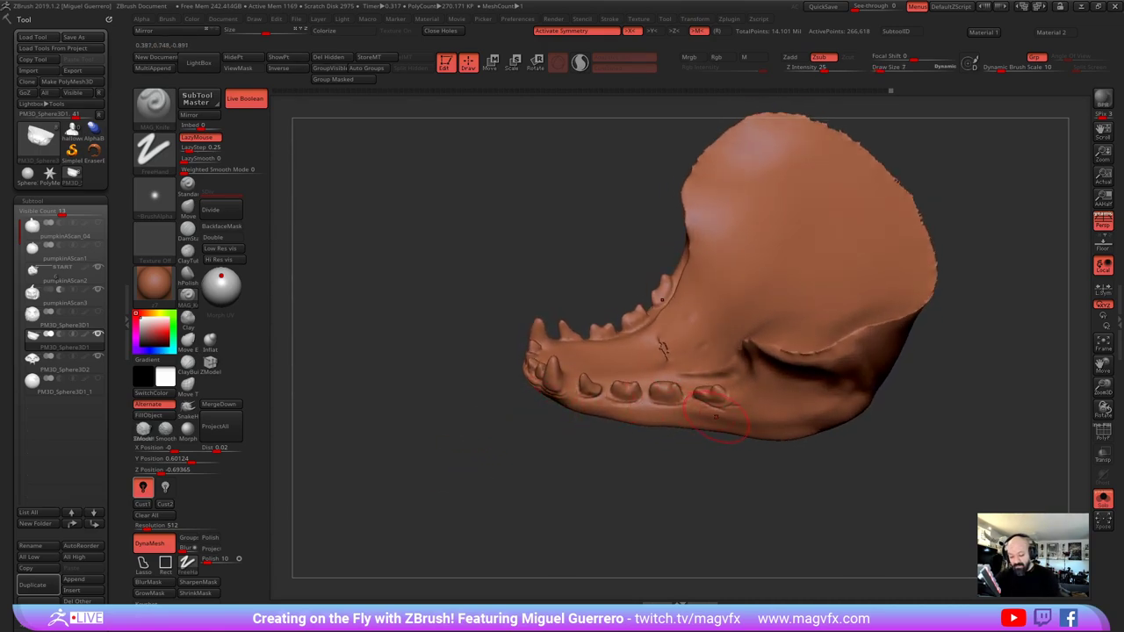
# Cut grooves below and behind the last molar of the lower jaw with the MAG_Knife brush at draw size 7
pyautogui.moveTo(731, 412); pyautogui.dragTo(821, 410)
pyautogui.moveTo(505, 505)
pyautogui.mouseDown()
pyautogui.moveTo(511, 417)
pyautogui.moveTo(426, 422)
pyautogui.moveTo(560, 404)
pyautogui.mouseUp()
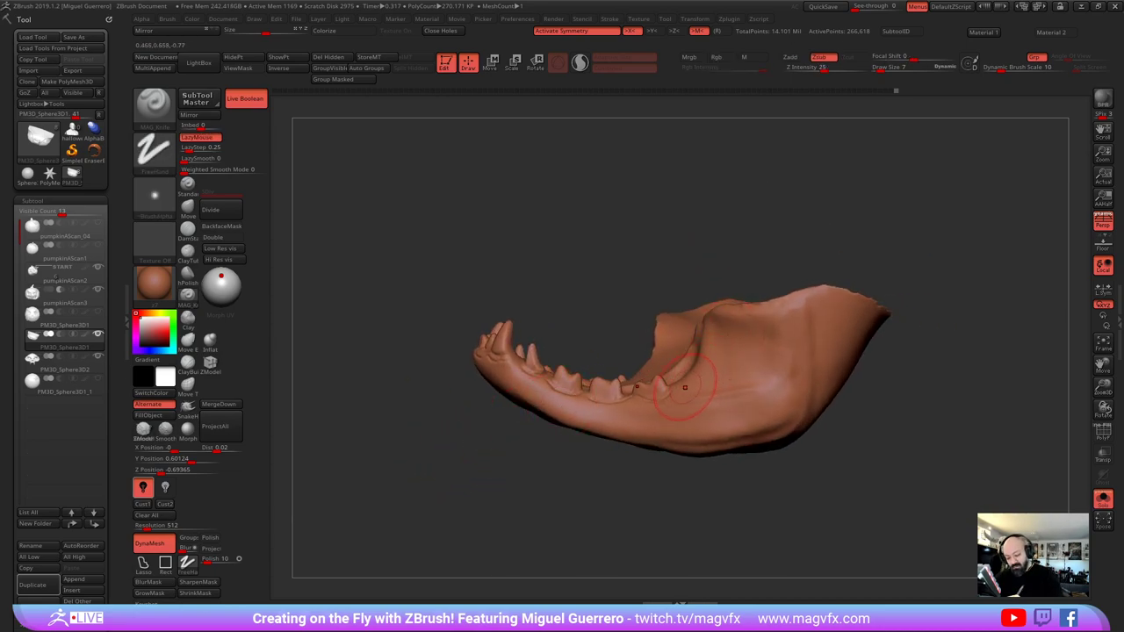
pyautogui.moveTo(688, 384)
pyautogui.mouseDown()
pyautogui.moveTo(714, 351)
pyautogui.moveTo(712, 332)
pyautogui.moveTo(714, 353)
pyautogui.mouseUp()
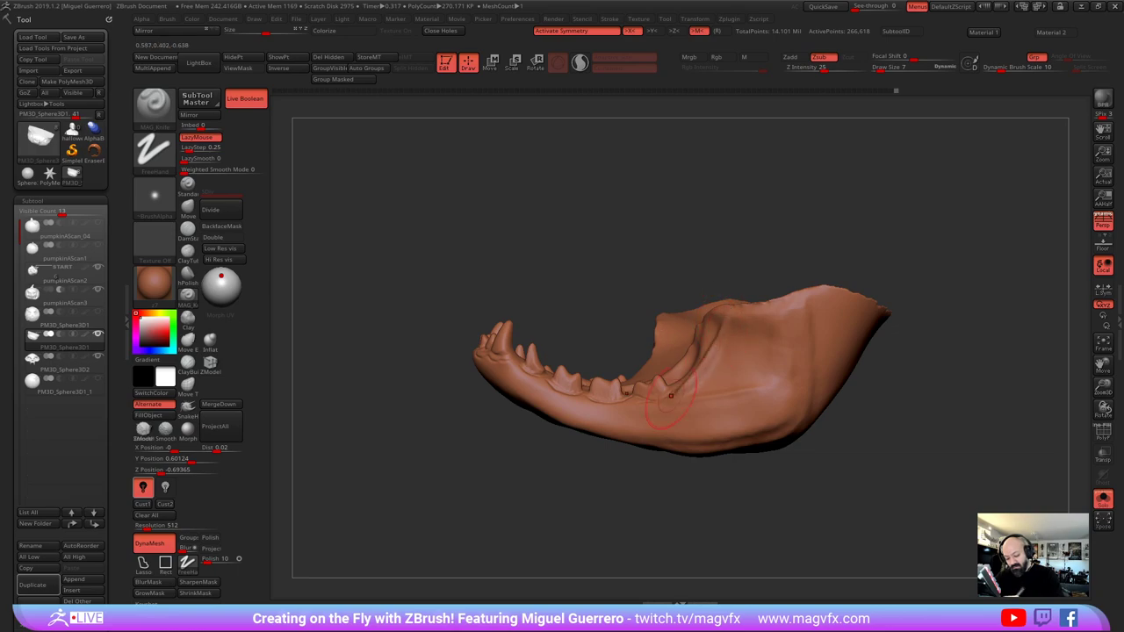
# Carve long sweeping grooves down the rear sides of the lower jaw with the MAG_Knife brush at draw size 9
pyautogui.moveTo(803, 296)
pyautogui.mouseDown()
pyautogui.moveTo(800, 336)
pyautogui.moveTo(741, 426)
pyautogui.mouseUp()
pyautogui.keyDown('alt'); pyautogui.moveTo(807, 356); pyautogui.dragTo(714, 435, button='right'); pyautogui.keyUp('alt')
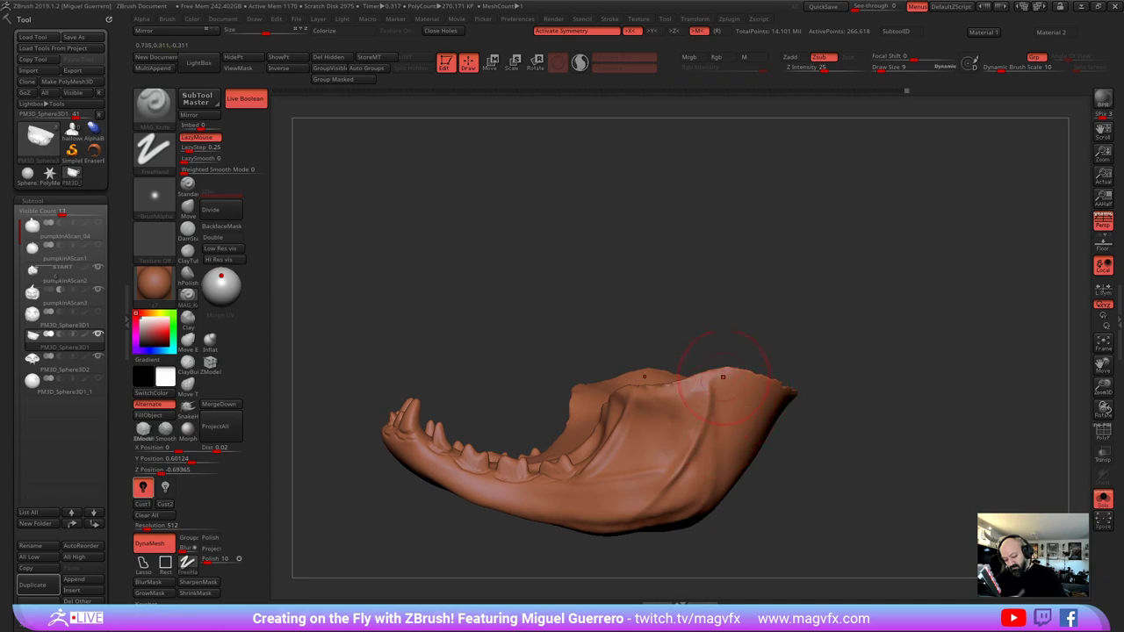
pyautogui.moveTo(723, 376); pyautogui.dragTo(730, 226, button='right')
pyautogui.moveTo(730, 282)
pyautogui.mouseDown()
pyautogui.moveTo(671, 402)
pyautogui.moveTo(639, 416)
pyautogui.mouseUp()
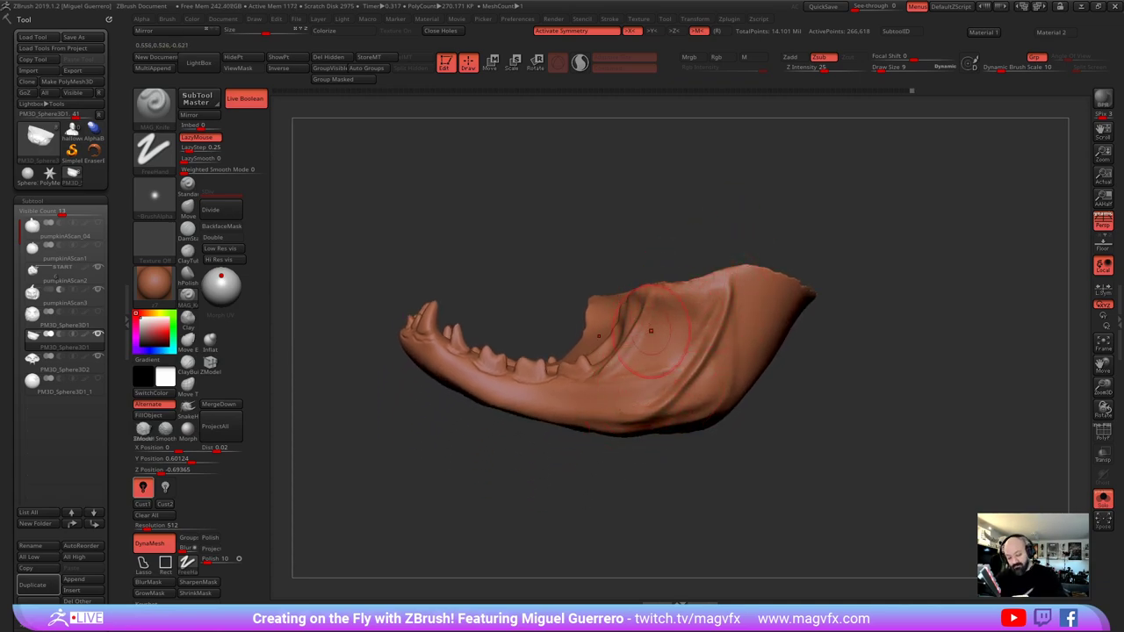
pyautogui.moveTo(648, 325); pyautogui.dragTo(620, 365)
# Cut small bone pits into the chin and the jaw sides below the fangs with the MAG_Knife brush
pyautogui.moveTo(438, 459); pyautogui.dragTo(479, 499)
pyautogui.moveTo(489, 396); pyautogui.dragTo(522, 391)
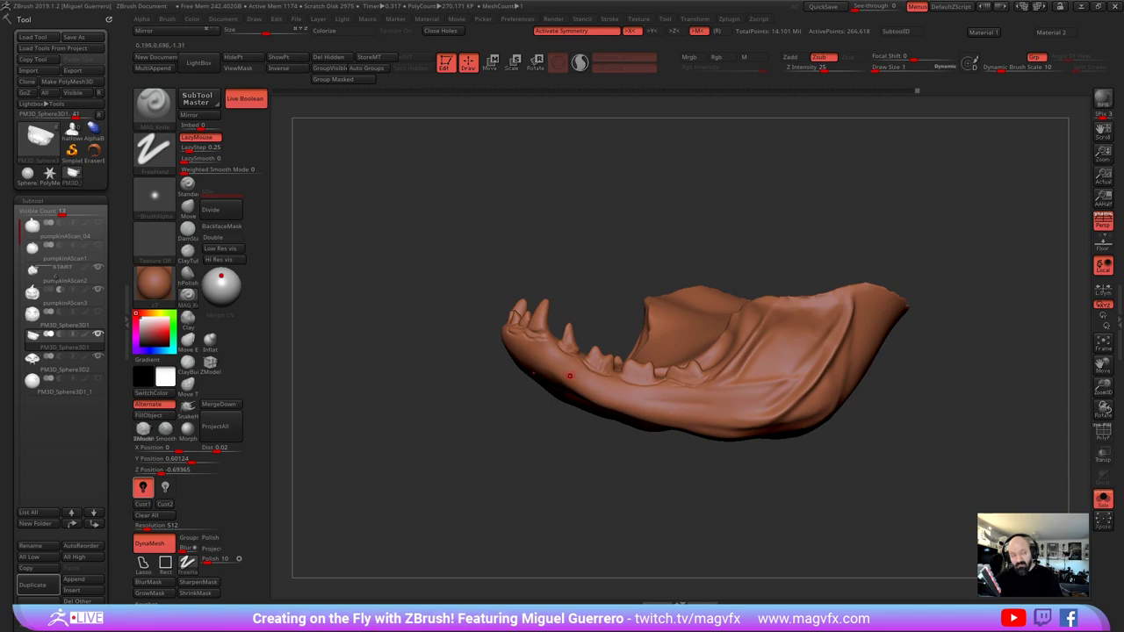
pyautogui.moveTo(570, 376); pyautogui.dragTo(563, 388, button='right')
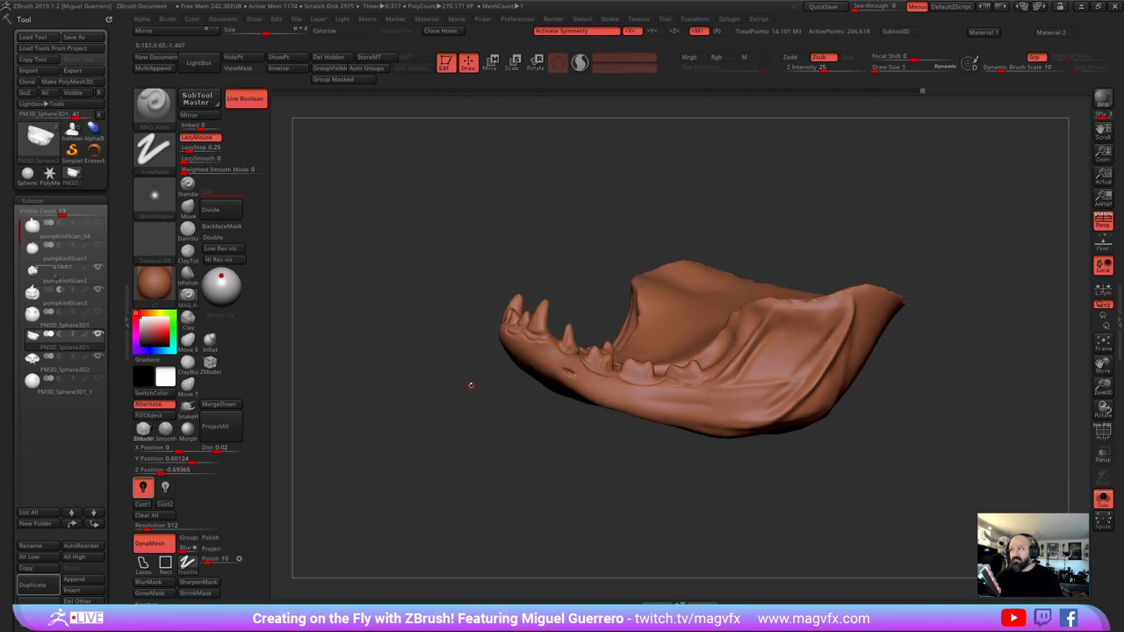
pyautogui.moveTo(471, 385); pyautogui.dragTo(552, 426)
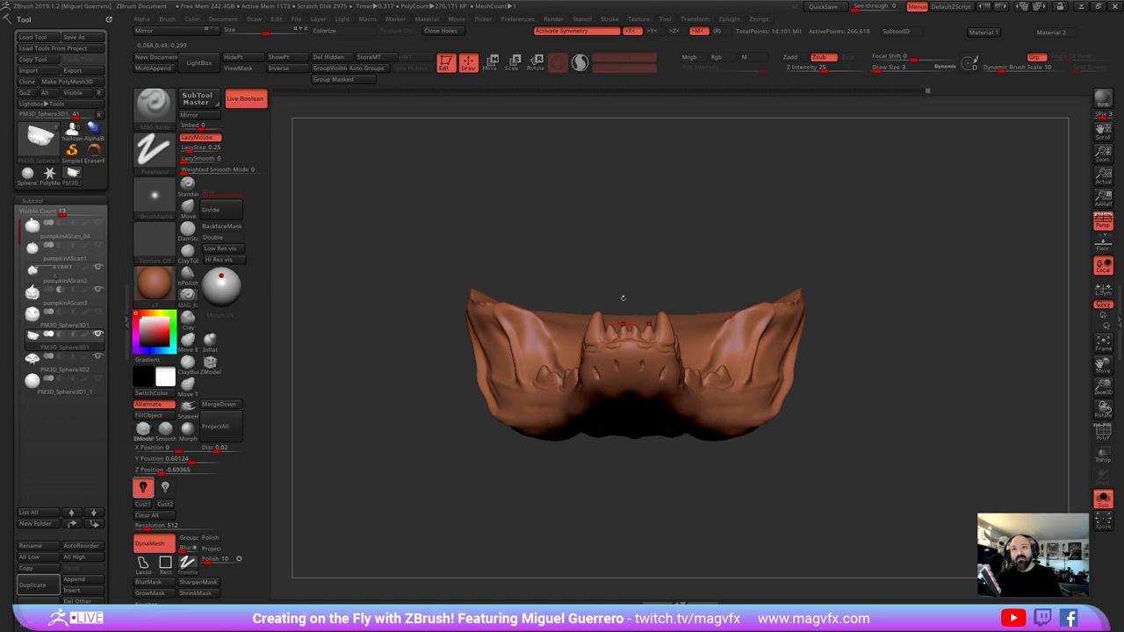
pyautogui.moveTo(657, 452)
pyautogui.mouseDown()
pyautogui.moveTo(583, 453)
pyautogui.moveTo(593, 434)
pyautogui.mouseUp()
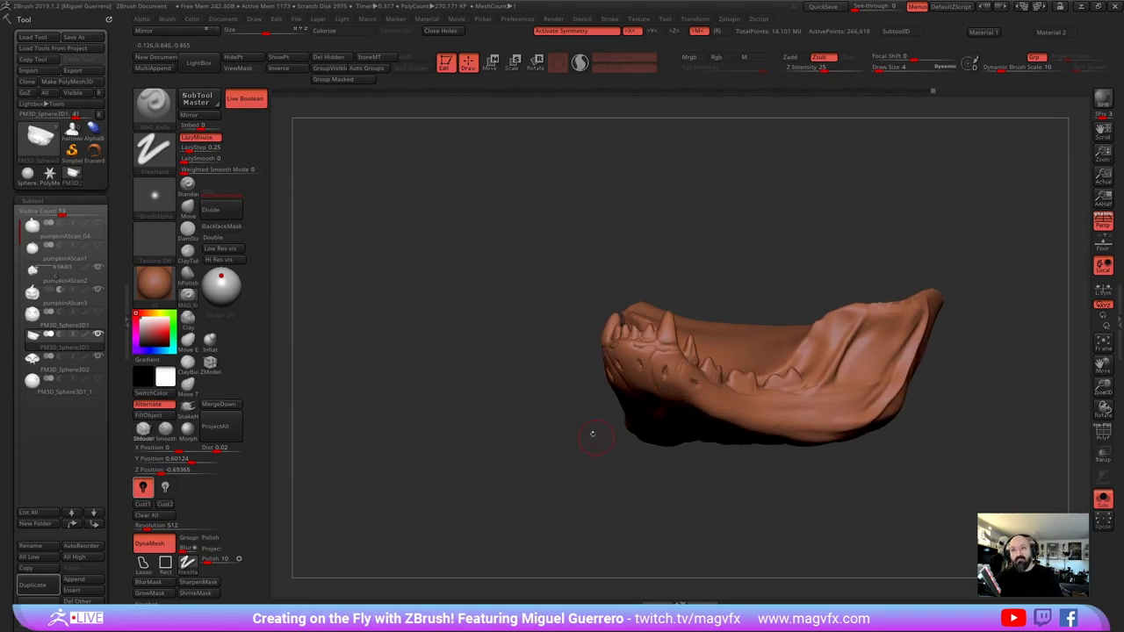
# Carve long grooves along the underside of the lower jaw with the MAG_Knife brush at draw size 8
pyautogui.moveTo(493, 409); pyautogui.dragTo(545, 344)
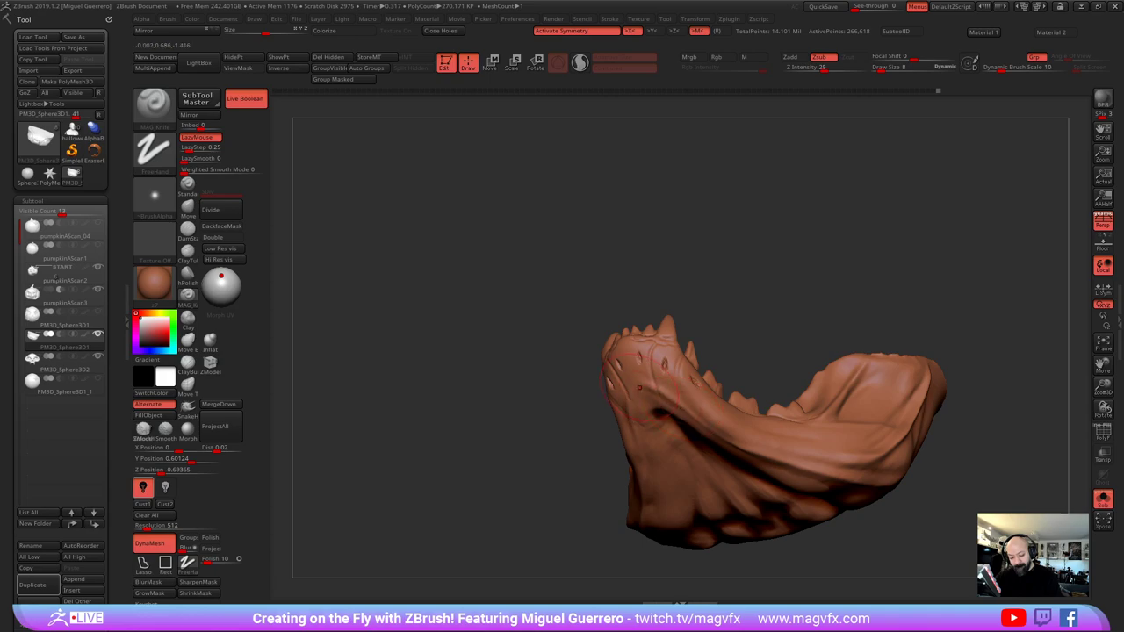
pyautogui.moveTo(660, 390)
pyautogui.mouseDown()
pyautogui.moveTo(639, 397)
pyautogui.moveTo(834, 495)
pyautogui.mouseUp()
pyautogui.moveTo(369, 395); pyautogui.dragTo(444, 381)
# Close the crack in the middle of the mouth floor with the Inflat brush at draw size 5
pyautogui.moveTo(406, 326)
pyautogui.mouseDown()
pyautogui.moveTo(420, 457)
pyautogui.moveTo(471, 509)
pyautogui.moveTo(446, 520)
pyautogui.mouseUp()
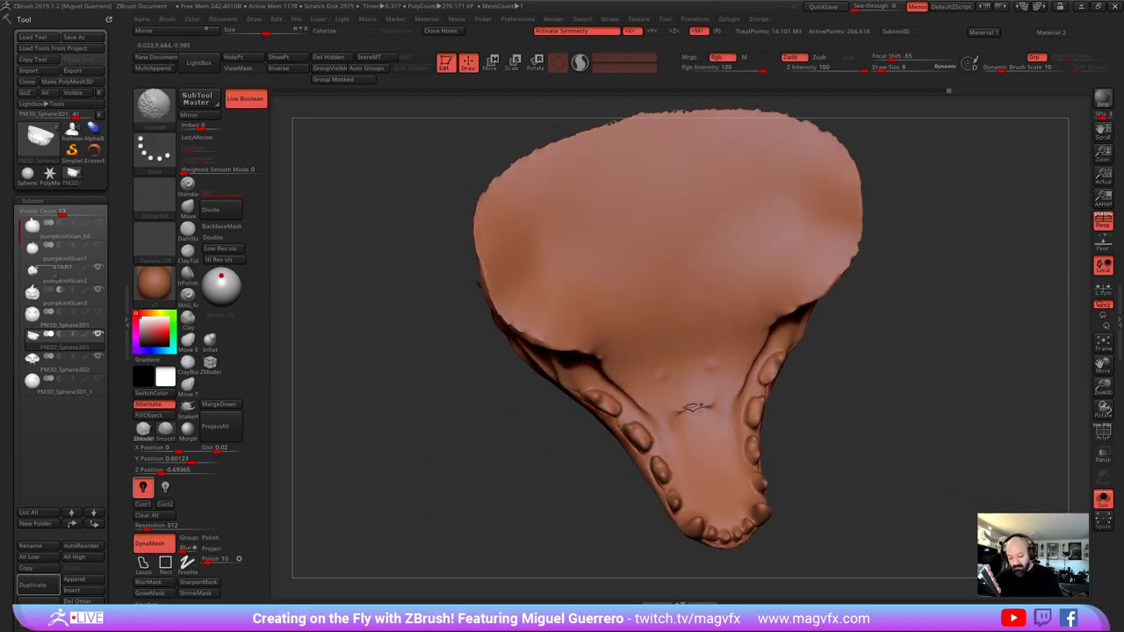
pyautogui.keyDown('shift'); pyautogui.moveTo(692, 406); pyautogui.dragTo(693, 406); pyautogui.keyUp('shift')
pyautogui.moveTo(692, 406)
pyautogui.keyDown('shift'); pyautogui.mouseDown(button='right')
pyautogui.moveTo(674, 398)
pyautogui.moveTo(678, 413)
pyautogui.mouseUp(button='right'); pyautogui.keyUp('shift')
pyautogui.moveTo(459, 439); pyautogui.dragTo(454, 356)
pyautogui.moveTo(670, 362)
pyautogui.keyDown('ctrl'); pyautogui.mouseDown(button='right')
pyautogui.moveTo(650, 327)
pyautogui.moveTo(683, 349)
pyautogui.mouseUp(button='right'); pyautogui.keyUp('ctrl')
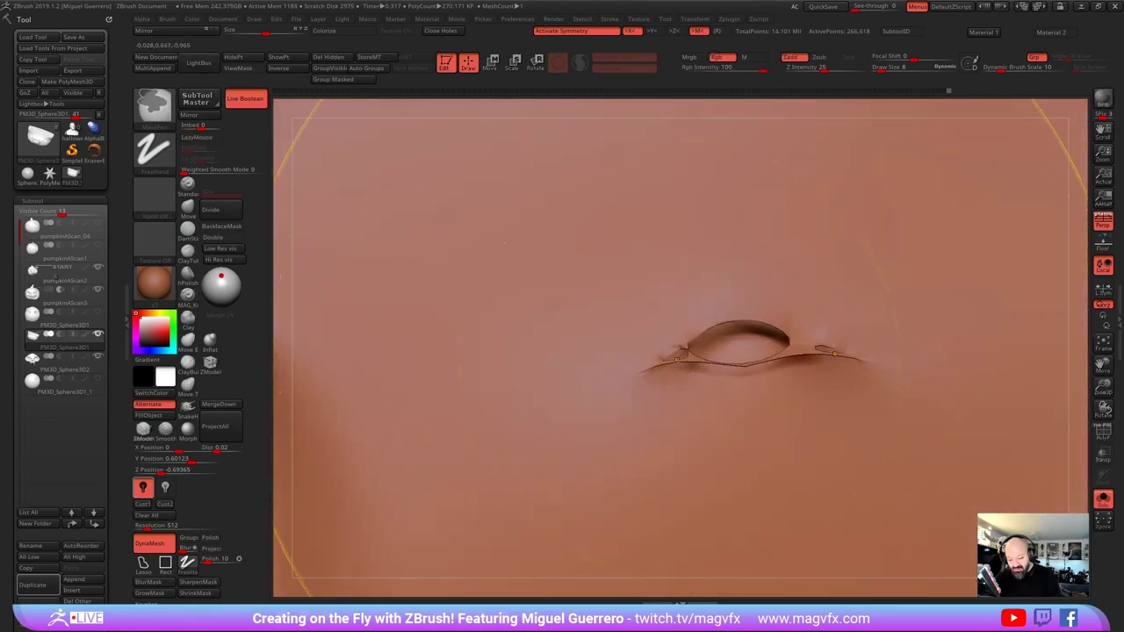
pyautogui.keyDown('ctrl'); pyautogui.moveTo(717, 395); pyautogui.dragTo(751, 442, button='right'); pyautogui.keyUp('ctrl')
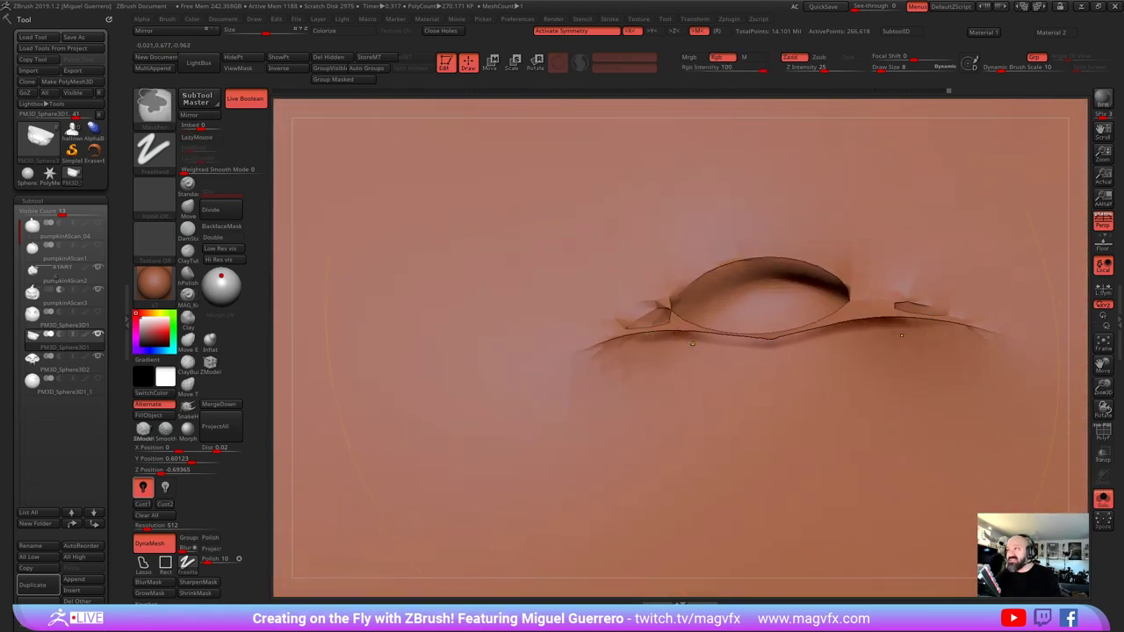
pyautogui.moveTo(692, 343)
pyautogui.keyDown('ctrl'); pyautogui.mouseDown(button='right')
pyautogui.moveTo(646, 263)
pyautogui.moveTo(657, 292)
pyautogui.mouseUp(button='right'); pyautogui.keyUp('ctrl')
pyautogui.click(210, 343)
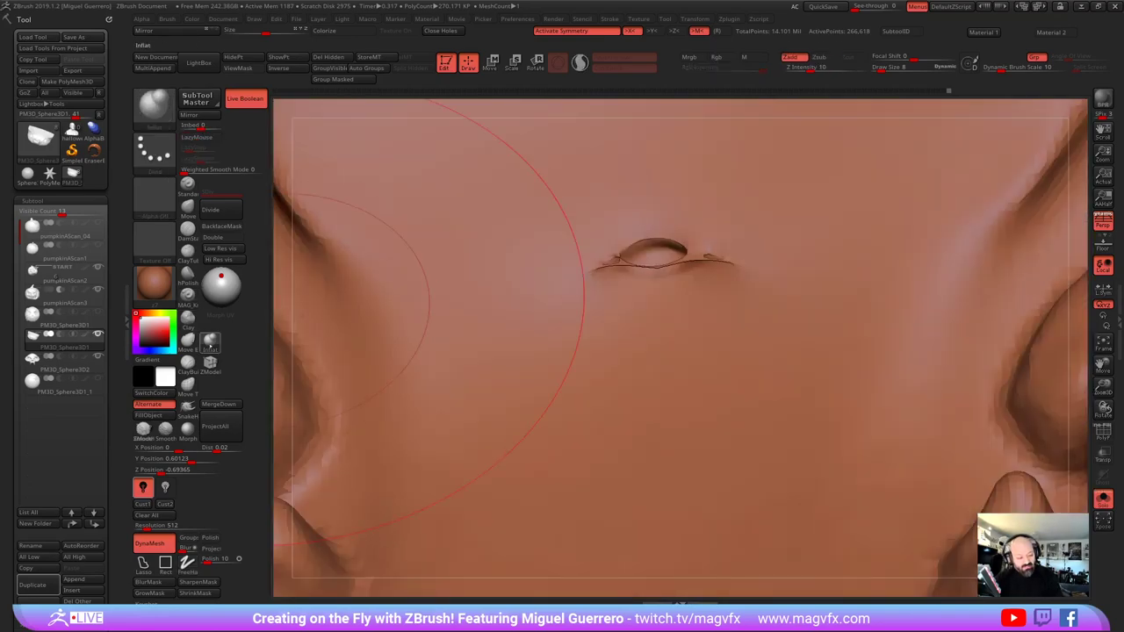
pyautogui.moveTo(597, 261)
pyautogui.mouseDown()
pyautogui.moveTo(639, 263)
pyautogui.moveTo(618, 269)
pyautogui.mouseUp()
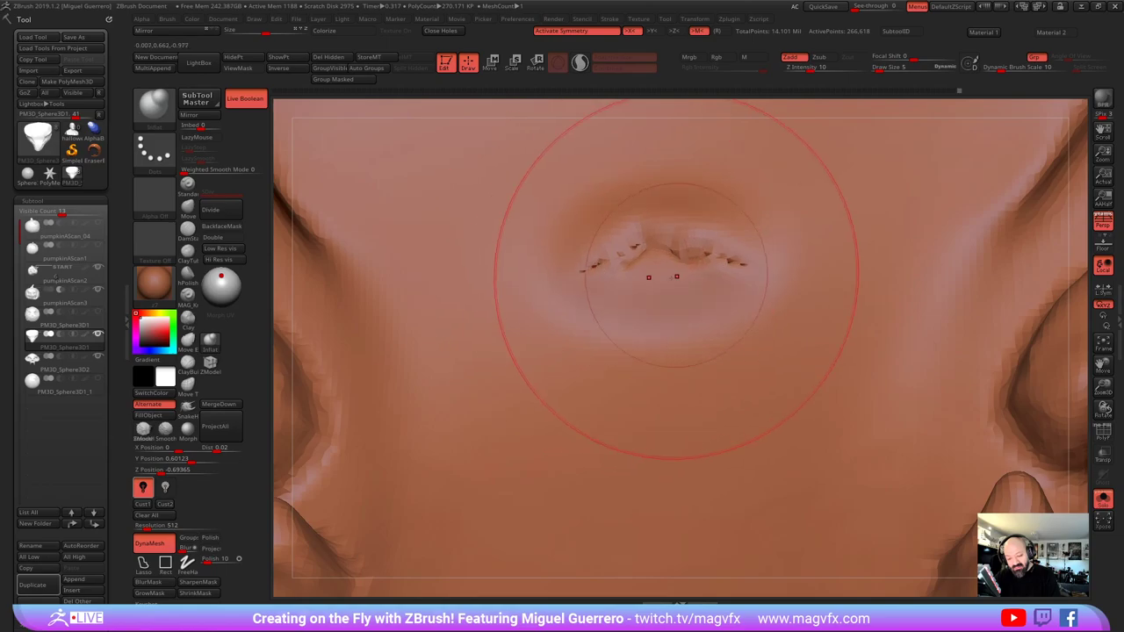
# Re-mesh the lower jaw with DynaMesh and smooth the inflated patch on the mouth floor
pyautogui.keyDown('ctrl'); pyautogui.moveTo(619, 268); pyautogui.dragTo(476, 220, button='right'); pyautogui.keyUp('ctrl')
pyautogui.moveTo(391, 409)
pyautogui.mouseDown()
pyautogui.moveTo(397, 294)
pyautogui.moveTo(321, 343)
pyautogui.moveTo(366, 339)
pyautogui.moveTo(458, 386)
pyautogui.mouseUp()
pyautogui.moveTo(607, 292)
pyautogui.keyDown('shift'); pyautogui.mouseDown()
pyautogui.moveTo(661, 318)
pyautogui.moveTo(648, 318)
pyautogui.mouseUp(); pyautogui.keyUp('shift')
pyautogui.moveTo(643, 322); pyautogui.dragTo(625, 145, button='right')
pyautogui.keyDown('ctrl'); pyautogui.moveTo(383, 422); pyautogui.dragTo(308, 399, button='right'); pyautogui.keyUp('ctrl')
# Mask the mouth floor between the tooth rows and invert the mask so only that area can be sculpted
pyautogui.moveTo(290, 403)
pyautogui.keyDown('alt'); pyautogui.mouseDown()
pyautogui.moveTo(429, 421)
pyautogui.moveTo(403, 506)
pyautogui.moveTo(431, 477)
pyautogui.moveTo(416, 316)
pyautogui.mouseUp(); pyautogui.keyUp('alt')
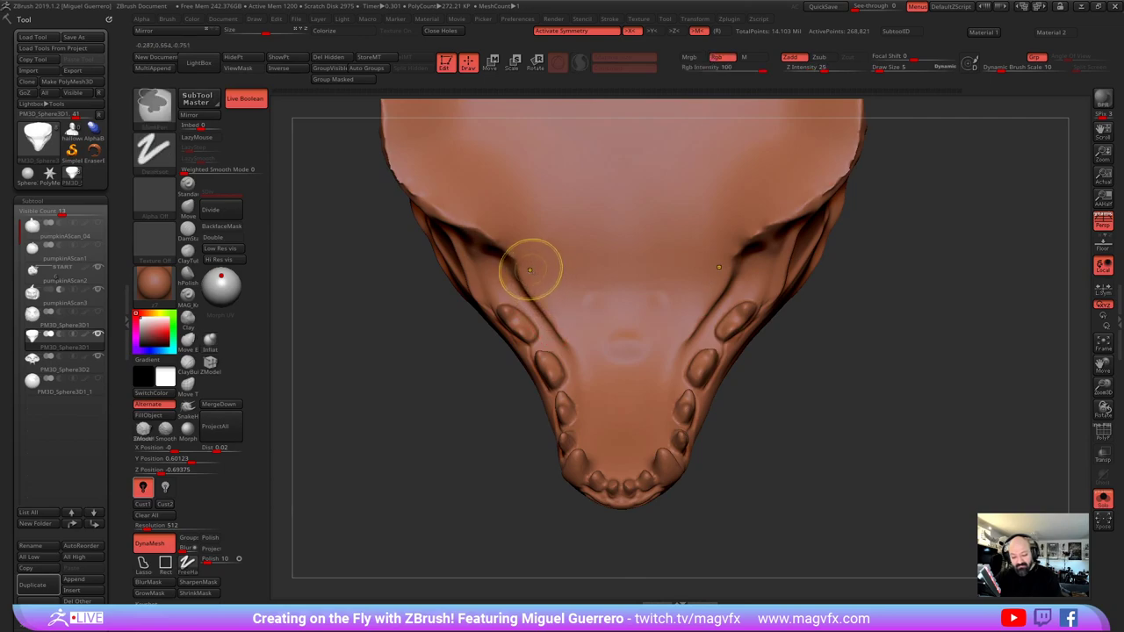
pyautogui.moveTo(530, 269)
pyautogui.keyDown('ctrl'); pyautogui.mouseDown()
pyautogui.moveTo(619, 452)
pyautogui.moveTo(625, 386)
pyautogui.moveTo(571, 290)
pyautogui.moveTo(544, 272)
pyautogui.moveTo(597, 325)
pyautogui.moveTo(562, 250)
pyautogui.moveTo(588, 202)
pyautogui.moveTo(625, 195)
pyautogui.mouseUp(); pyautogui.keyUp('ctrl')
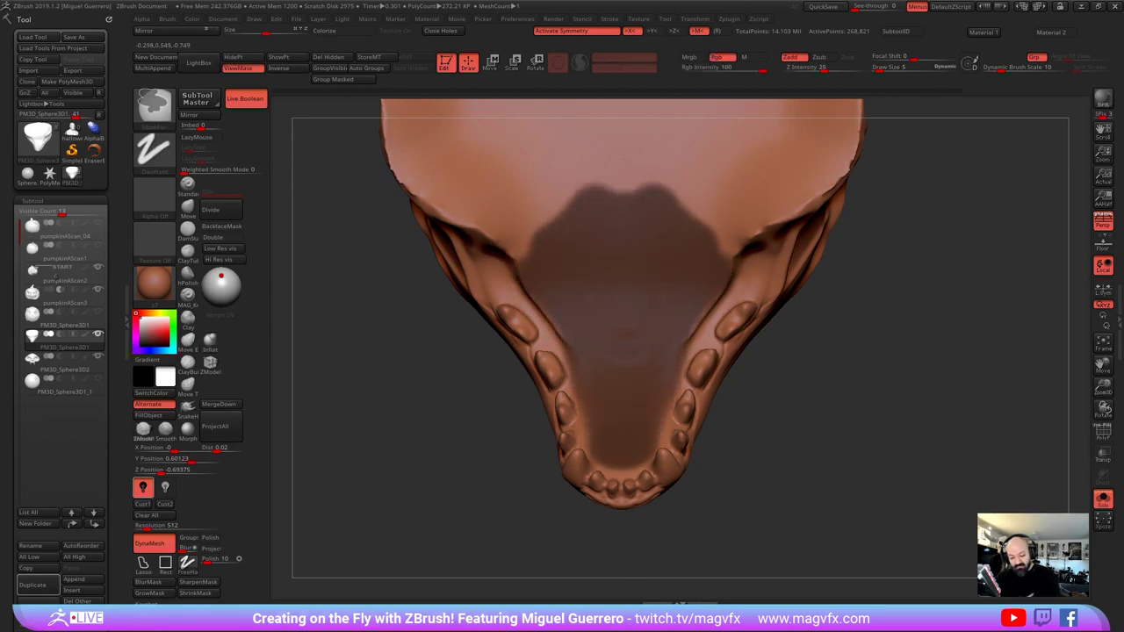
pyautogui.keyDown('ctrl'); pyautogui.click(400, 416); pyautogui.keyUp('ctrl')
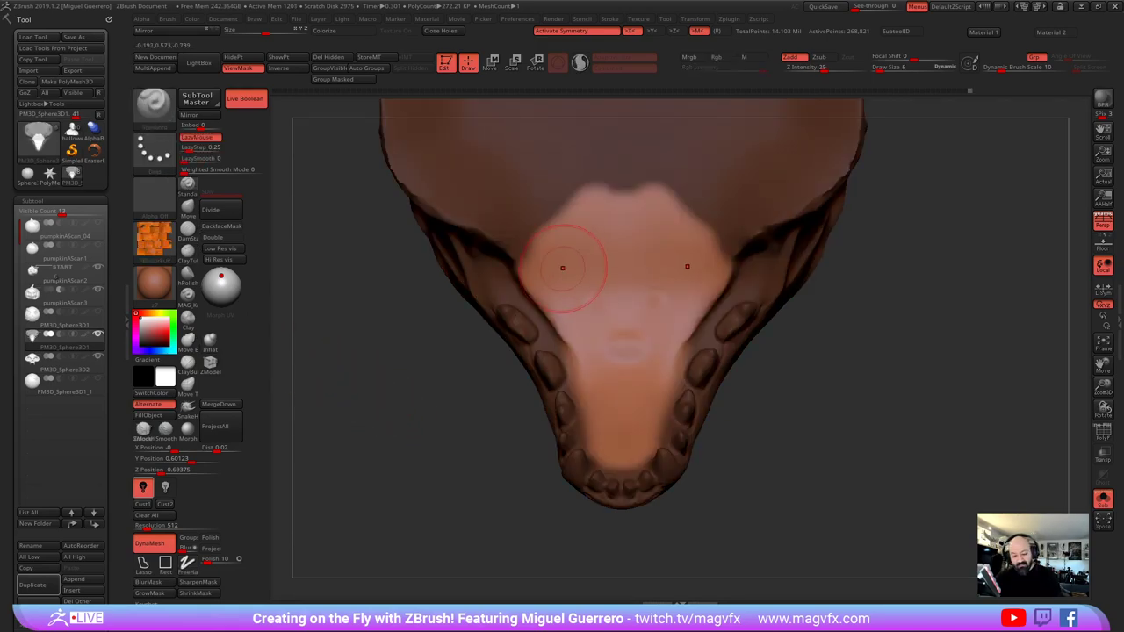
# Build up lengthwise ridges on the unmasked mouth floor with the Standard brush at draw size 9
pyautogui.press(']')
pyautogui.moveTo(612, 286)
pyautogui.mouseDown()
pyautogui.moveTo(614, 382)
pyautogui.moveTo(617, 294)
pyautogui.moveTo(593, 397)
pyautogui.moveTo(590, 382)
pyautogui.mouseUp()
pyautogui.moveTo(446, 382)
pyautogui.mouseDown()
pyautogui.moveTo(364, 329)
pyautogui.moveTo(448, 374)
pyautogui.mouseUp()
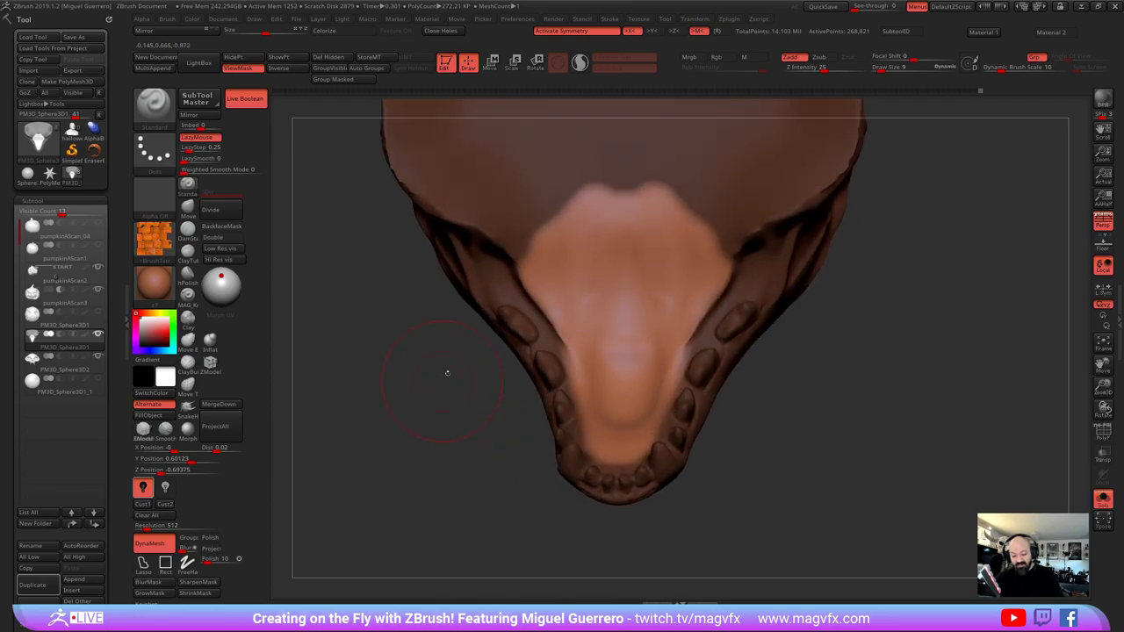
pyautogui.moveTo(602, 309)
pyautogui.mouseDown()
pyautogui.moveTo(601, 394)
pyautogui.moveTo(602, 376)
pyautogui.moveTo(617, 431)
pyautogui.mouseUp()
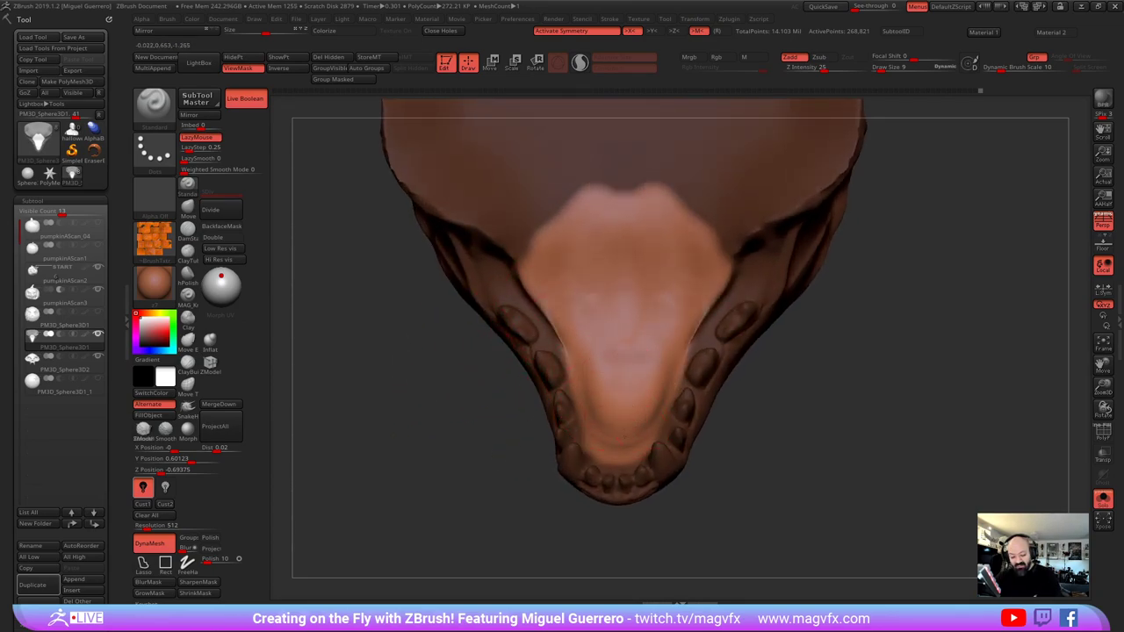
pyautogui.moveTo(612, 344)
pyautogui.mouseDown()
pyautogui.moveTo(577, 311)
pyautogui.moveTo(560, 237)
pyautogui.mouseUp()
# Extend the ridges toward the rear of the mouth floor, then clear the mask and re-mesh the jaw
pyautogui.moveTo(443, 395)
pyautogui.mouseDown()
pyautogui.moveTo(386, 369)
pyautogui.moveTo(420, 294)
pyautogui.mouseUp()
pyautogui.moveTo(444, 369)
pyautogui.mouseDown()
pyautogui.moveTo(378, 378)
pyautogui.moveTo(430, 394)
pyautogui.mouseUp()
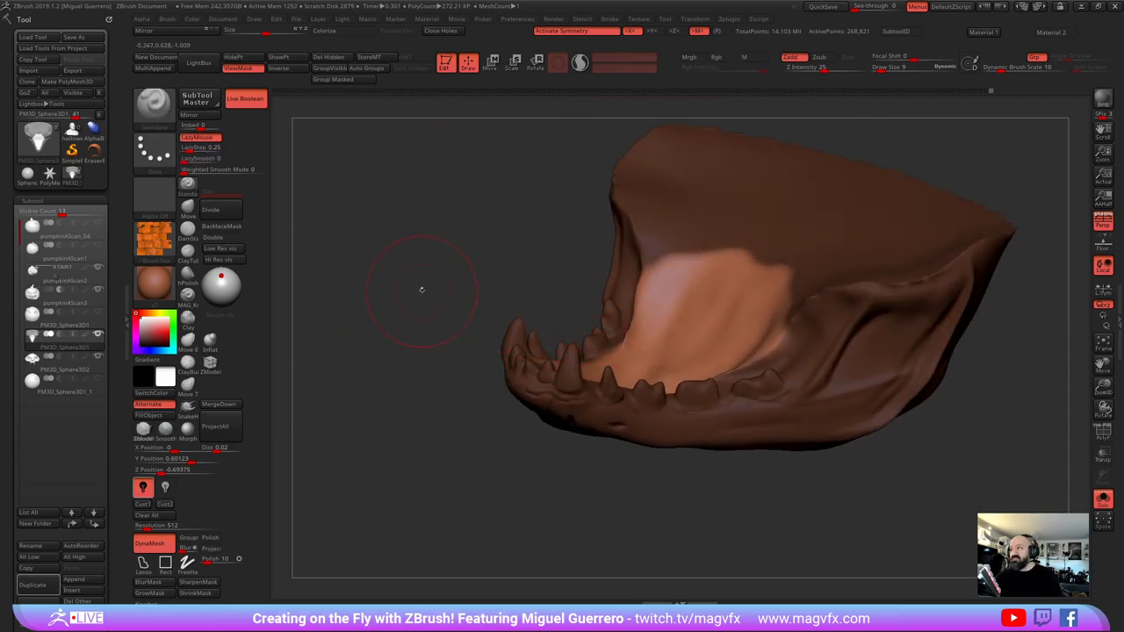
pyautogui.moveTo(421, 290)
pyautogui.mouseDown()
pyautogui.moveTo(402, 306)
pyautogui.moveTo(405, 373)
pyautogui.mouseUp()
pyautogui.moveTo(593, 422); pyautogui.dragTo(705, 287)
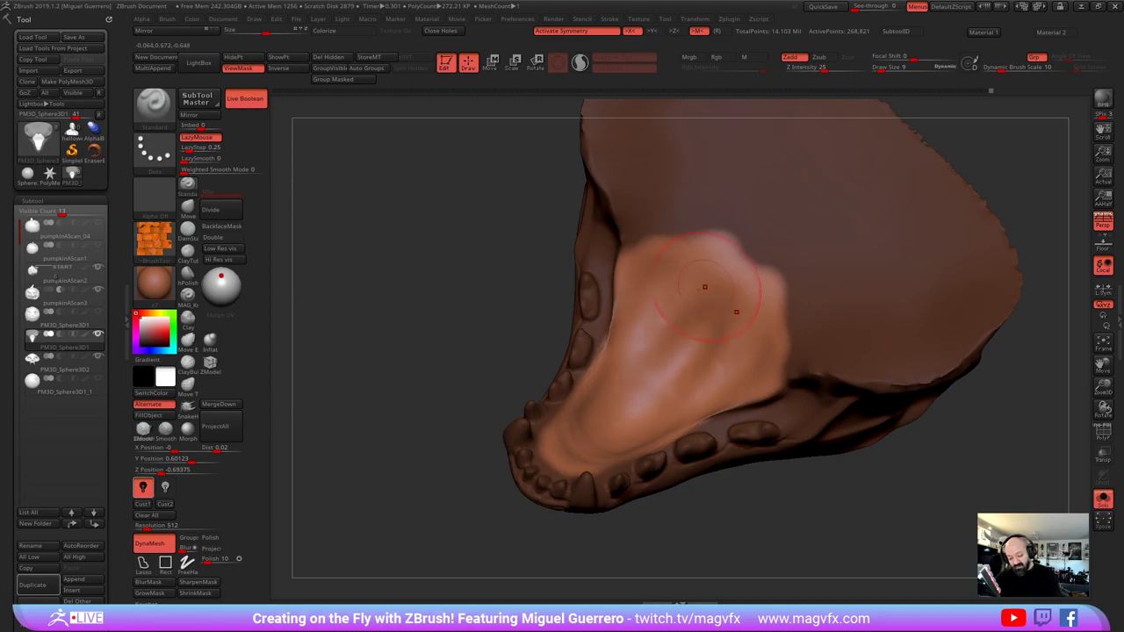
pyautogui.moveTo(422, 387)
pyautogui.keyDown('shift'); pyautogui.mouseDown()
pyautogui.moveTo(404, 342)
pyautogui.moveTo(366, 404)
pyautogui.moveTo(349, 334)
pyautogui.moveTo(364, 376)
pyautogui.mouseUp(); pyautogui.keyUp('shift')
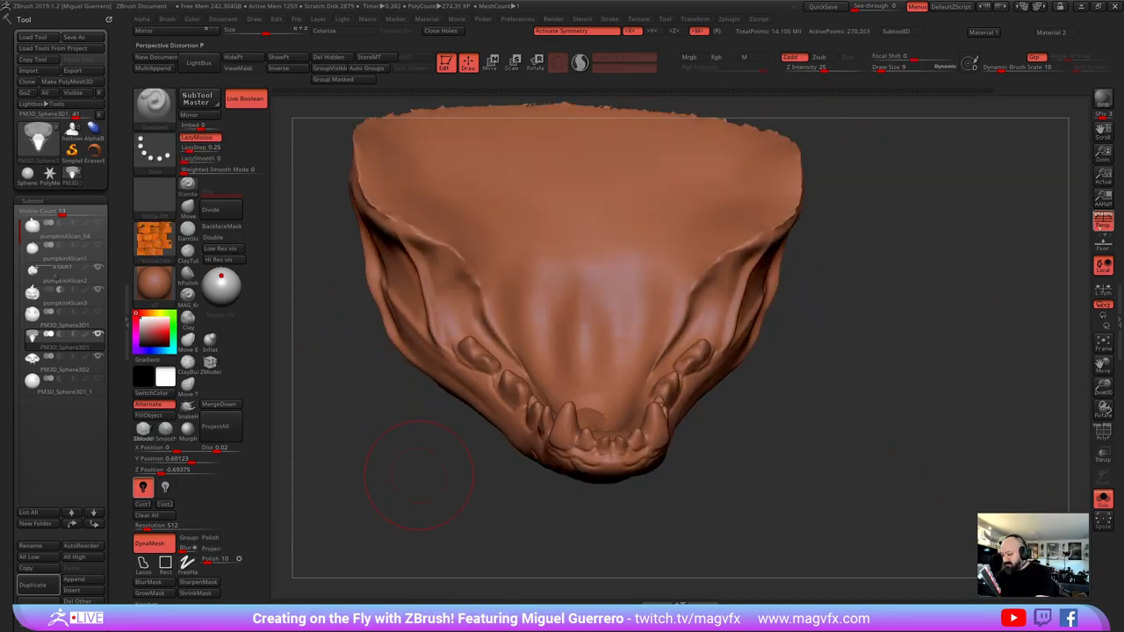
# Turn off perspective distortion and solo mode to check the jaw within the whole skull and pumpkin
pyautogui.click(1103, 222)
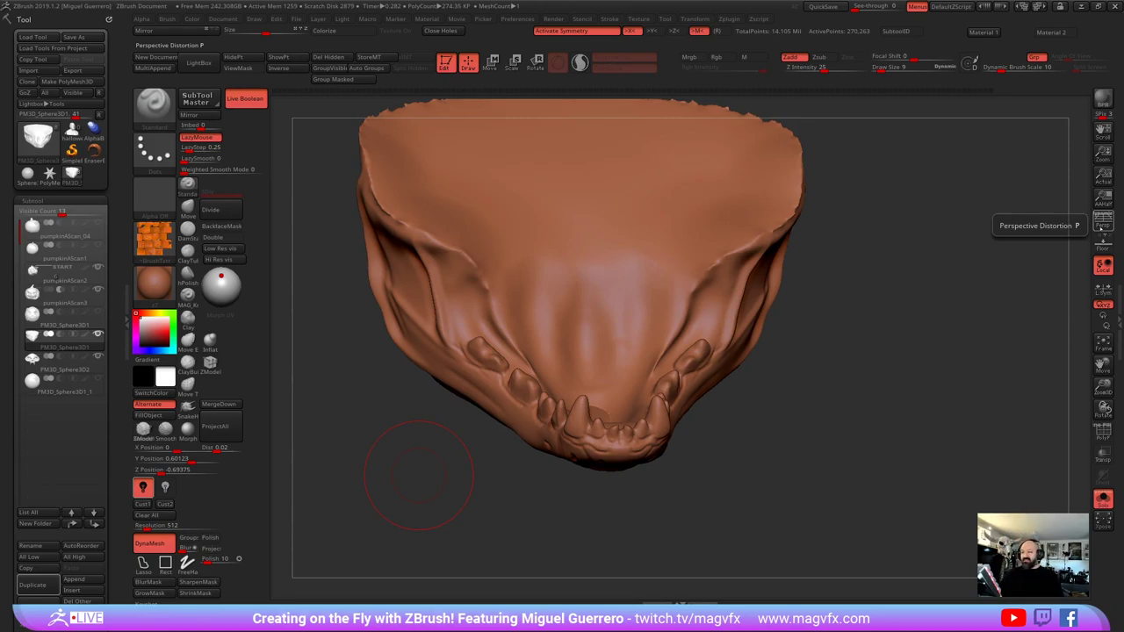
pyautogui.keyDown('alt'); pyautogui.moveTo(358, 428); pyautogui.dragTo(392, 416); pyautogui.keyUp('alt')
pyautogui.keyDown('alt'); pyautogui.moveTo(562, 502); pyautogui.dragTo(478, 431); pyautogui.keyUp('alt')
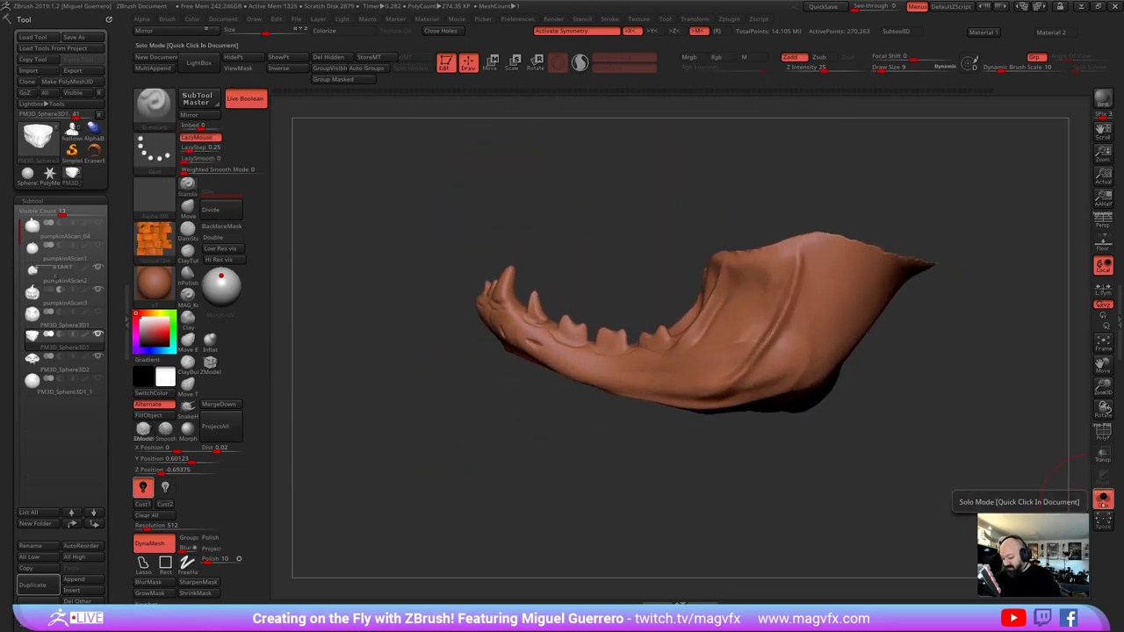
pyautogui.click(1103, 503)
pyautogui.keyDown('ctrl'); pyautogui.moveTo(480, 447); pyautogui.dragTo(484, 415, button='right'); pyautogui.keyUp('ctrl')
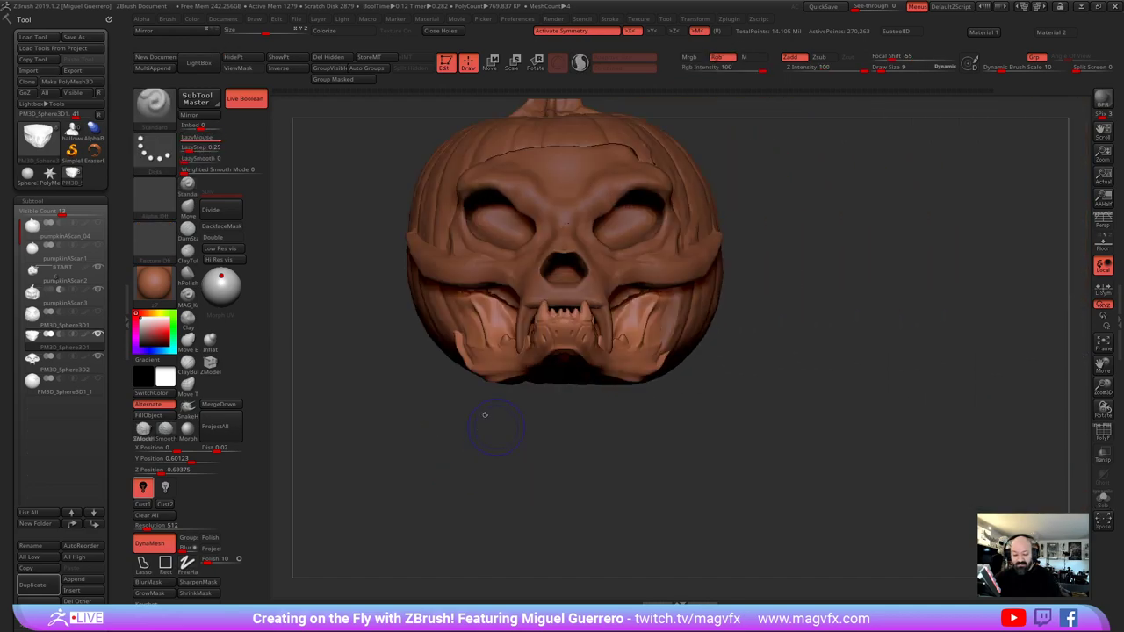
# Smooth the rear side of the lower jaw, then nudge its upright rear tip with the Move brush
pyautogui.moveTo(484, 414); pyautogui.dragTo(594, 409)
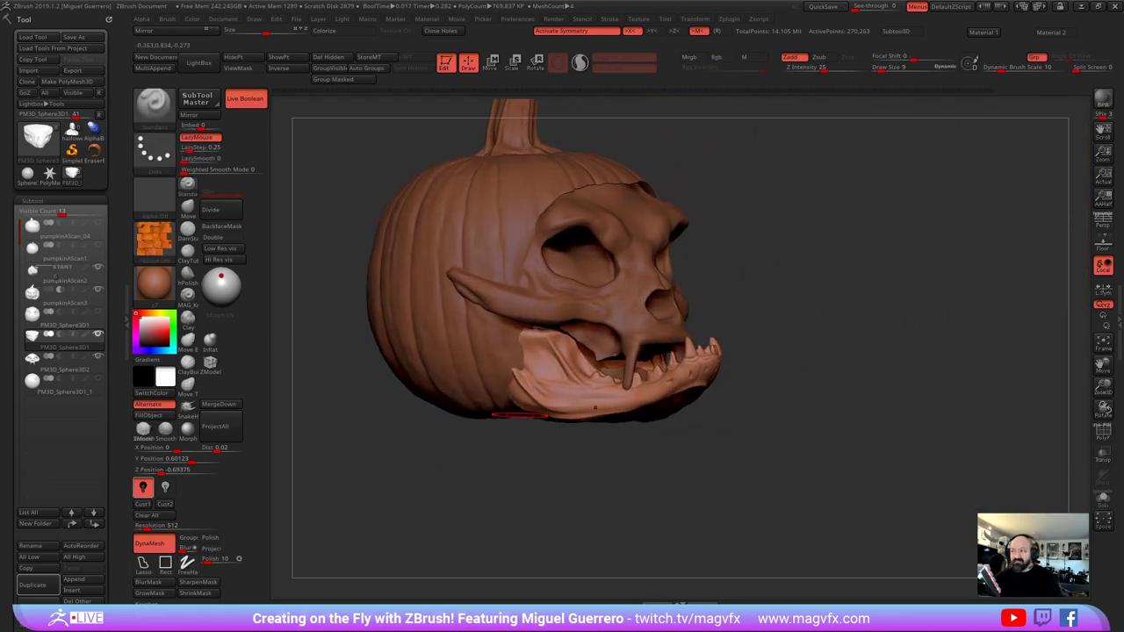
pyautogui.keyDown('shift'); pyautogui.moveTo(510, 383); pyautogui.dragTo(518, 386); pyautogui.keyUp('shift')
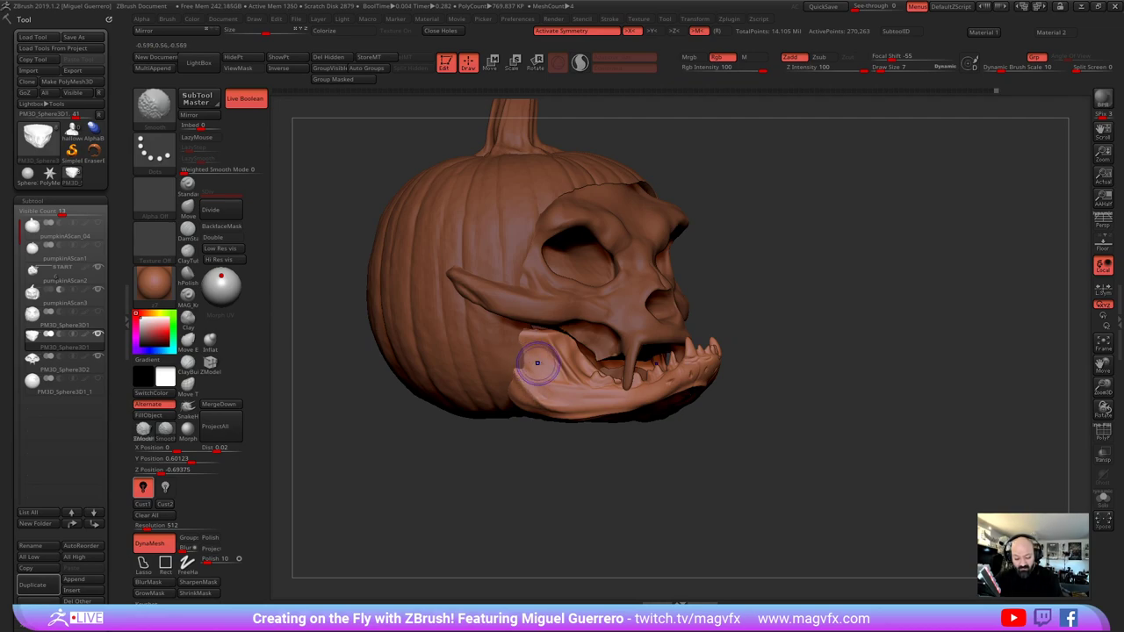
pyautogui.keyDown('alt'); pyautogui.moveTo(439, 447); pyautogui.dragTo(512, 437); pyautogui.keyUp('alt')
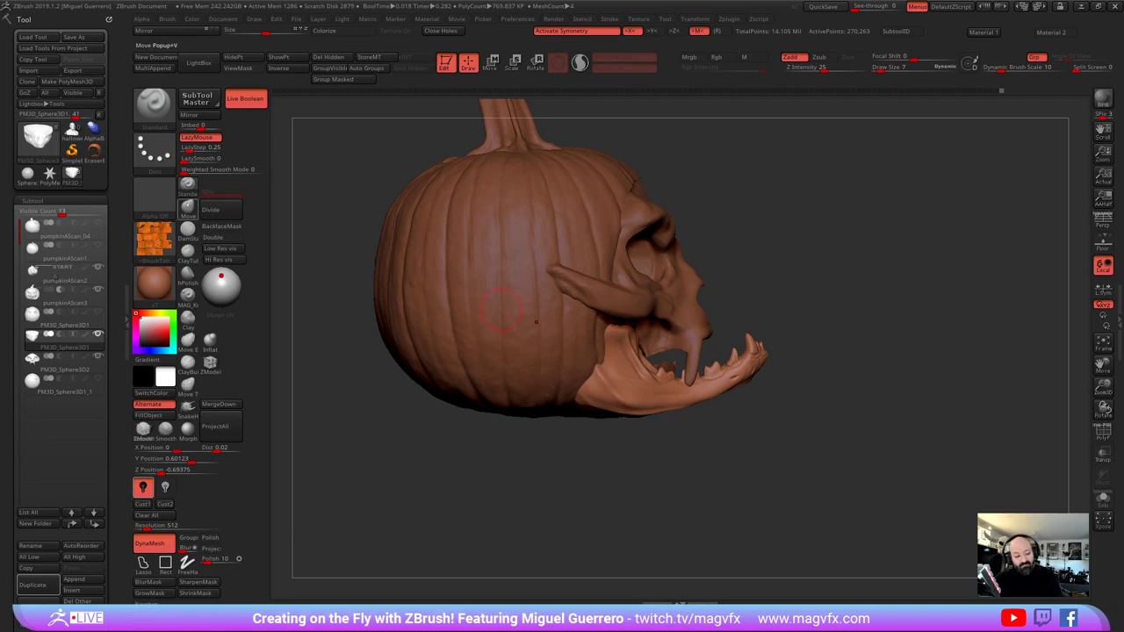
pyautogui.click(188, 209)
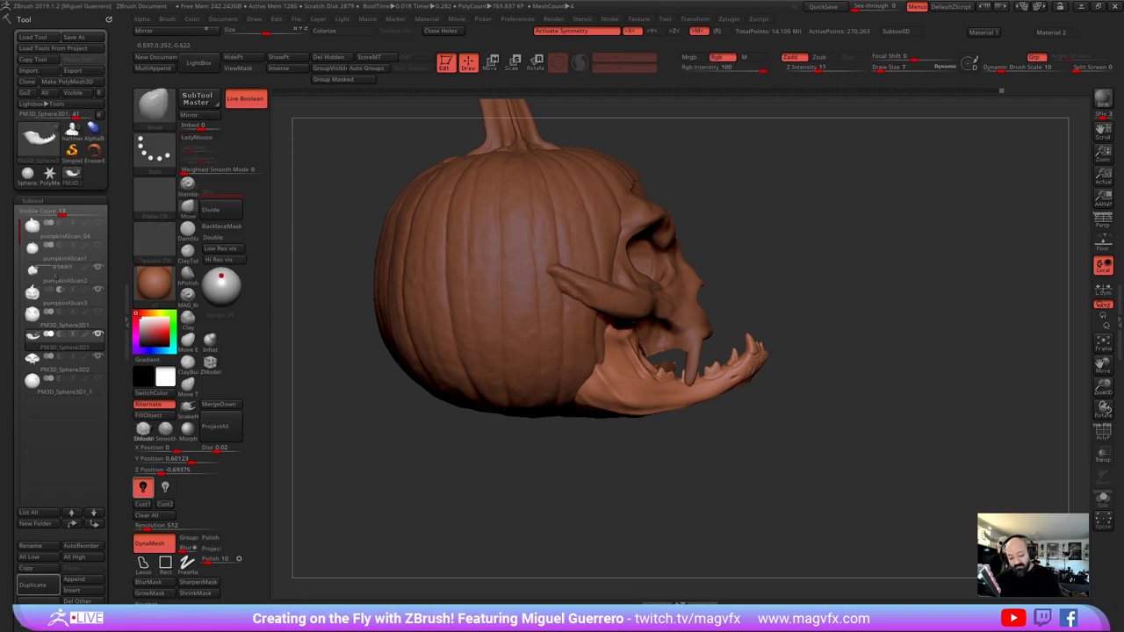
pyautogui.moveTo(619, 330); pyautogui.dragTo(621, 334)
pyautogui.press(']')
pyautogui.press(']')
# Smooth the front of the lower jaw just below the teeth with a small brush at draw size 5
pyautogui.moveTo(694, 448)
pyautogui.mouseDown(button='right')
pyautogui.moveTo(552, 434)
pyautogui.moveTo(506, 410)
pyautogui.mouseUp(button='right')
pyautogui.moveTo(506, 409)
pyautogui.mouseDown()
pyautogui.moveTo(477, 404)
pyautogui.moveTo(445, 431)
pyautogui.moveTo(509, 404)
pyautogui.mouseUp()
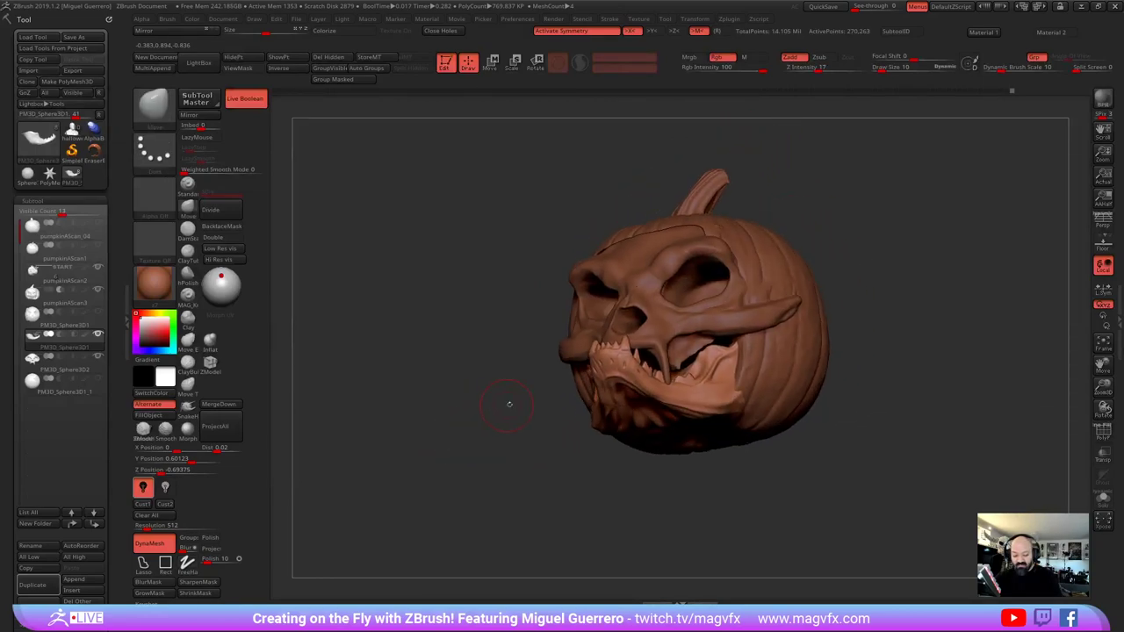
pyautogui.keyDown('shift'); pyautogui.moveTo(605, 379); pyautogui.dragTo(610, 382); pyautogui.keyUp('shift')
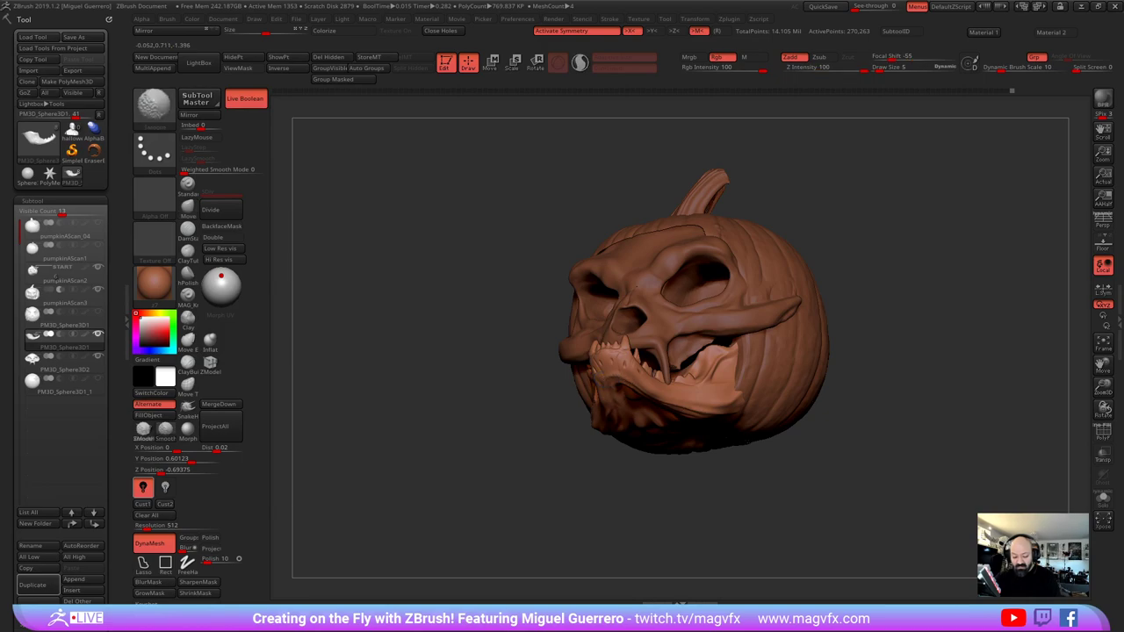
pyautogui.moveTo(373, 386); pyautogui.dragTo(432, 375)
pyautogui.moveTo(432, 376)
pyautogui.keyDown('alt'); pyautogui.mouseDown()
pyautogui.moveTo(483, 421)
pyautogui.moveTo(371, 425)
pyautogui.moveTo(380, 443)
pyautogui.mouseUp(); pyautogui.keyUp('alt')
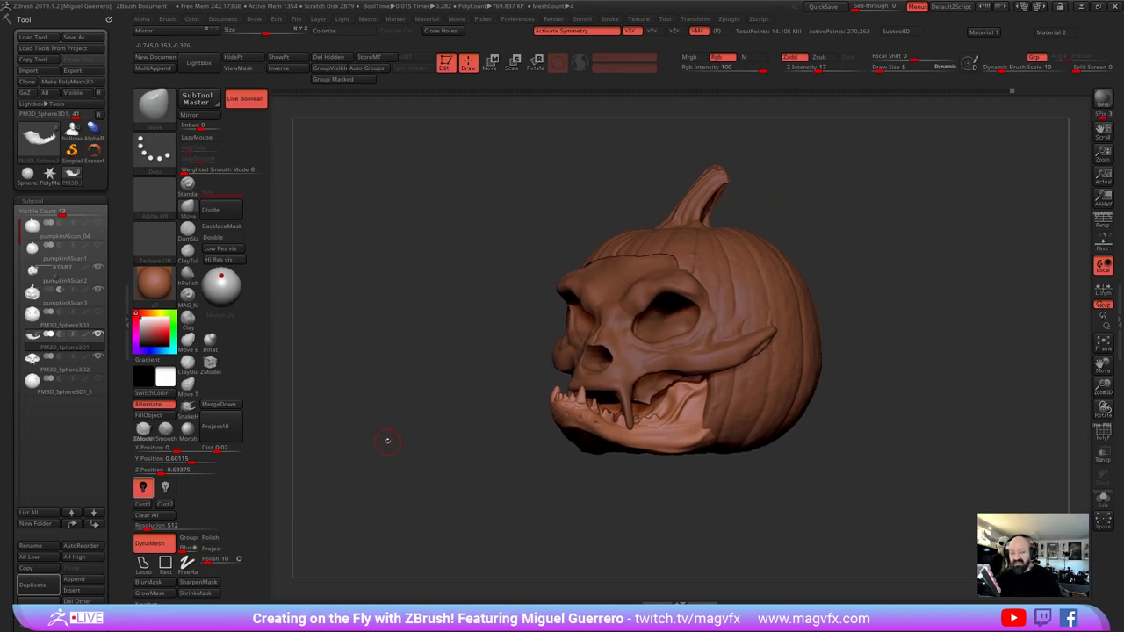
# Select the upper skull piece, mask both brow ridges symmetrically and invert the mask so only the brows can be sculpted
pyautogui.keyDown('alt'); pyautogui.click(608, 339); pyautogui.keyUp('alt')
pyautogui.moveTo(377, 350); pyautogui.dragTo(619, 386)
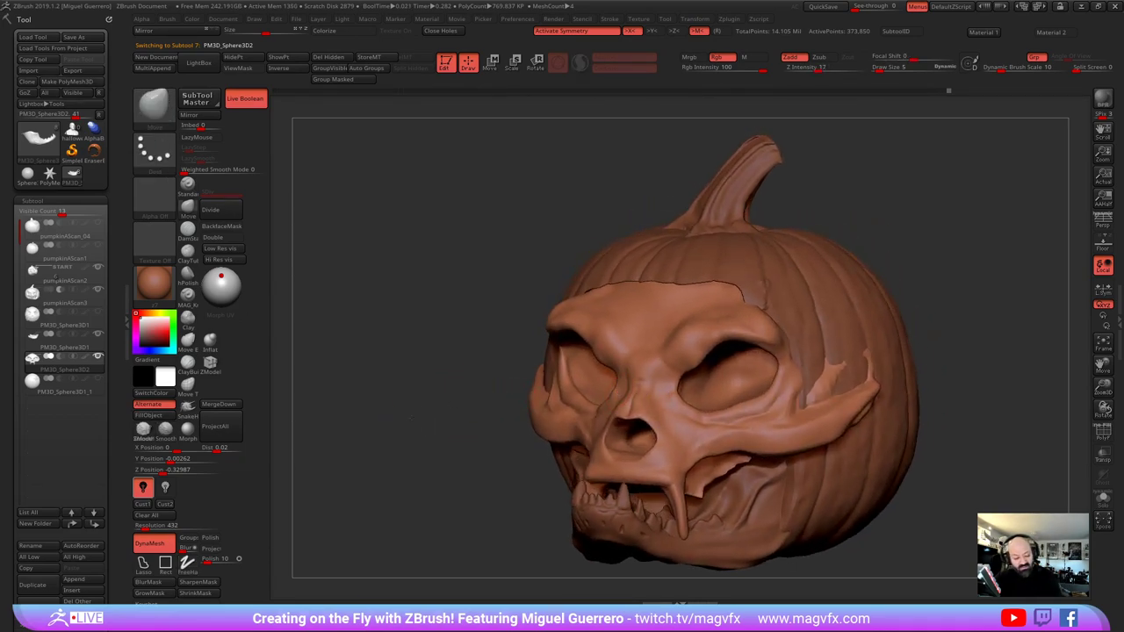
pyautogui.moveTo(502, 559); pyautogui.dragTo(597, 570)
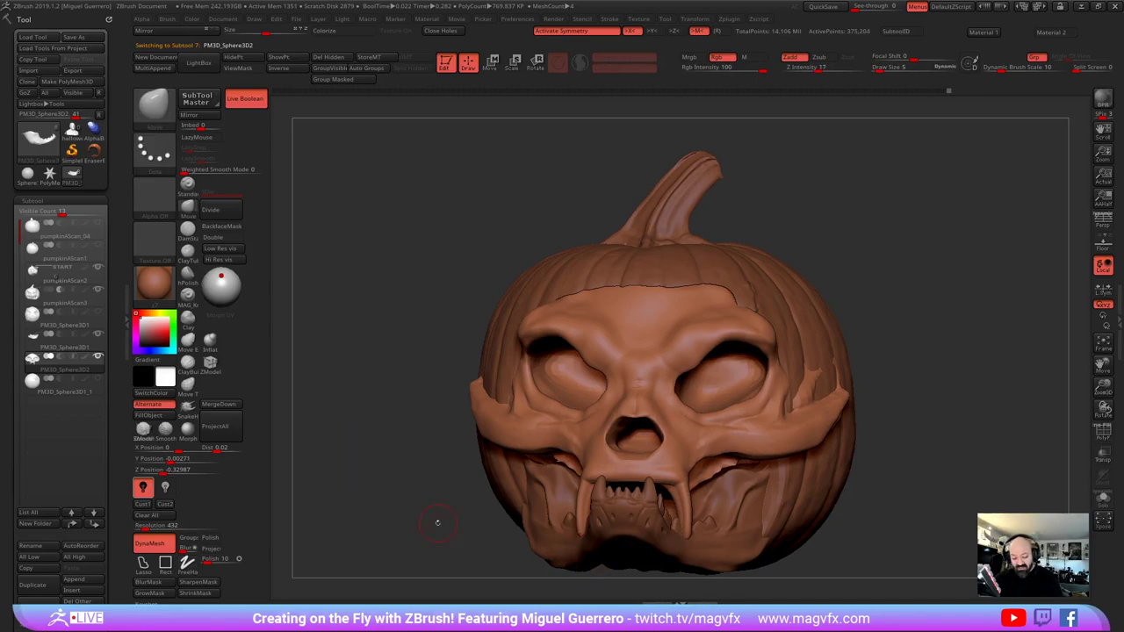
pyautogui.moveTo(438, 522); pyautogui.dragTo(644, 322)
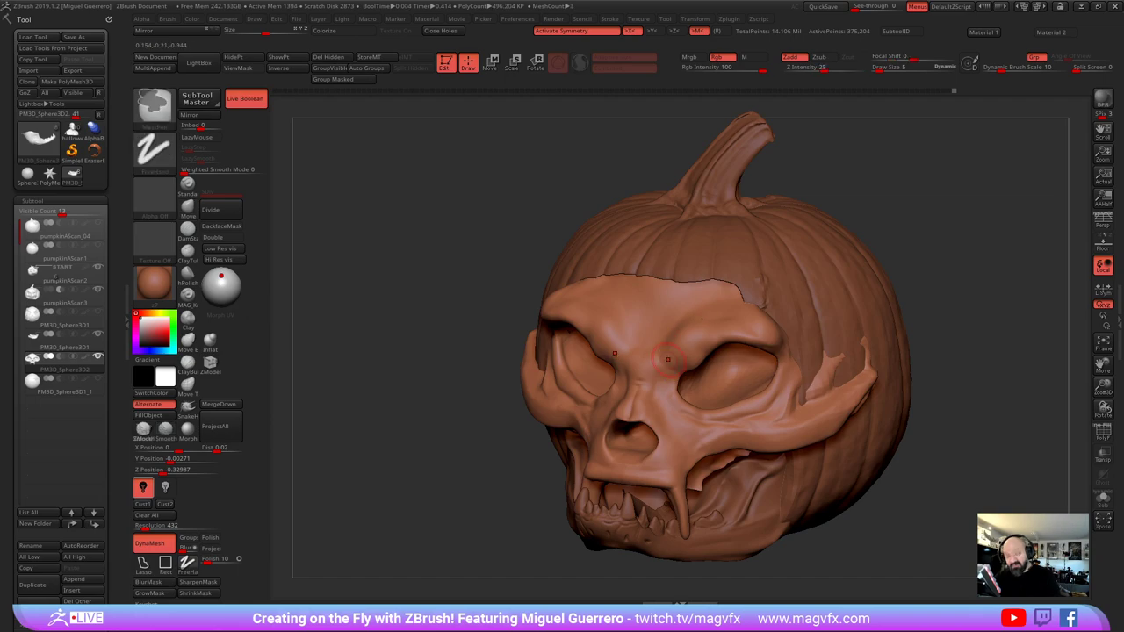
pyautogui.moveTo(671, 351)
pyautogui.mouseDown()
pyautogui.moveTo(750, 325)
pyautogui.moveTo(772, 338)
pyautogui.moveTo(704, 318)
pyautogui.moveTo(692, 323)
pyautogui.moveTo(704, 354)
pyautogui.moveTo(667, 381)
pyautogui.mouseUp()
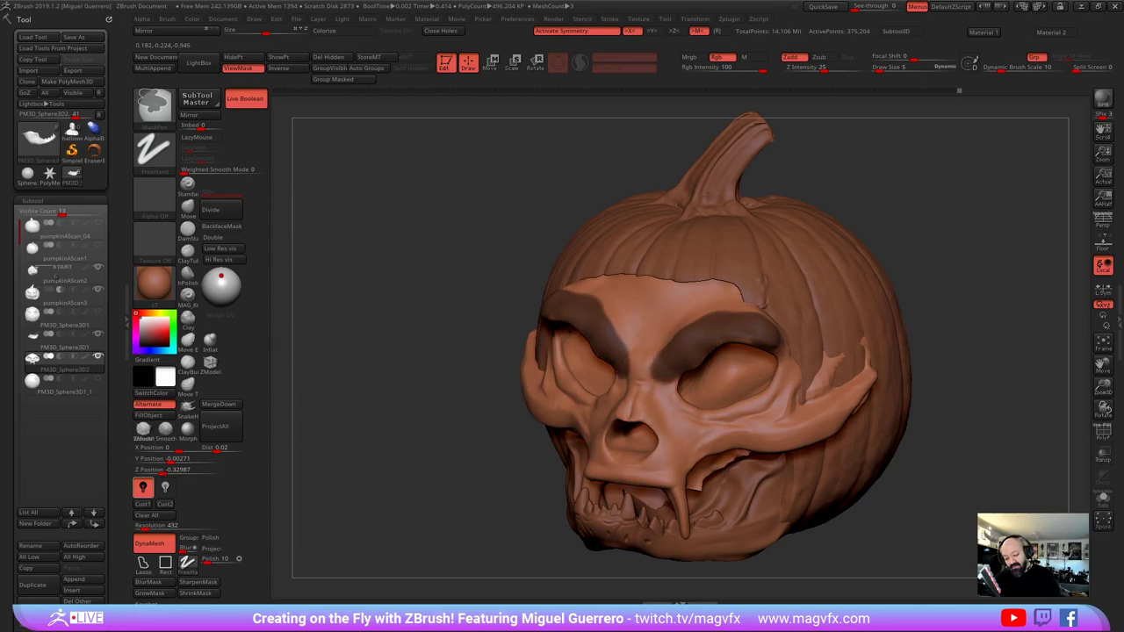
pyautogui.keyDown('ctrl'); pyautogui.moveTo(718, 339); pyautogui.dragTo(749, 341); pyautogui.keyUp('ctrl')
pyautogui.moveTo(562, 338); pyautogui.dragTo(466, 404, button='right')
pyautogui.moveTo(321, 361); pyautogui.dragTo(489, 348, button='right')
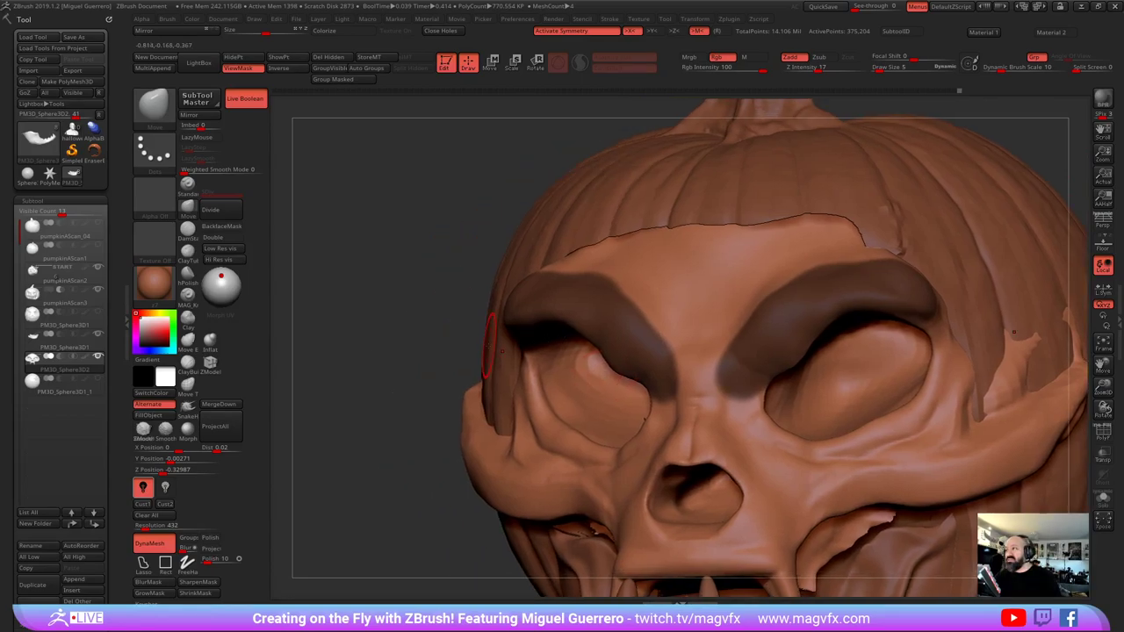
pyautogui.keyDown('ctrl'); pyautogui.click(396, 380); pyautogui.keyUp('ctrl')
# Smooth and refine the unmasked brow ridges above the eye sockets at draw size 9
pyautogui.moveTo(377, 374); pyautogui.dragTo(374, 401, button='right')
pyautogui.moveTo(380, 430); pyautogui.dragTo(465, 326)
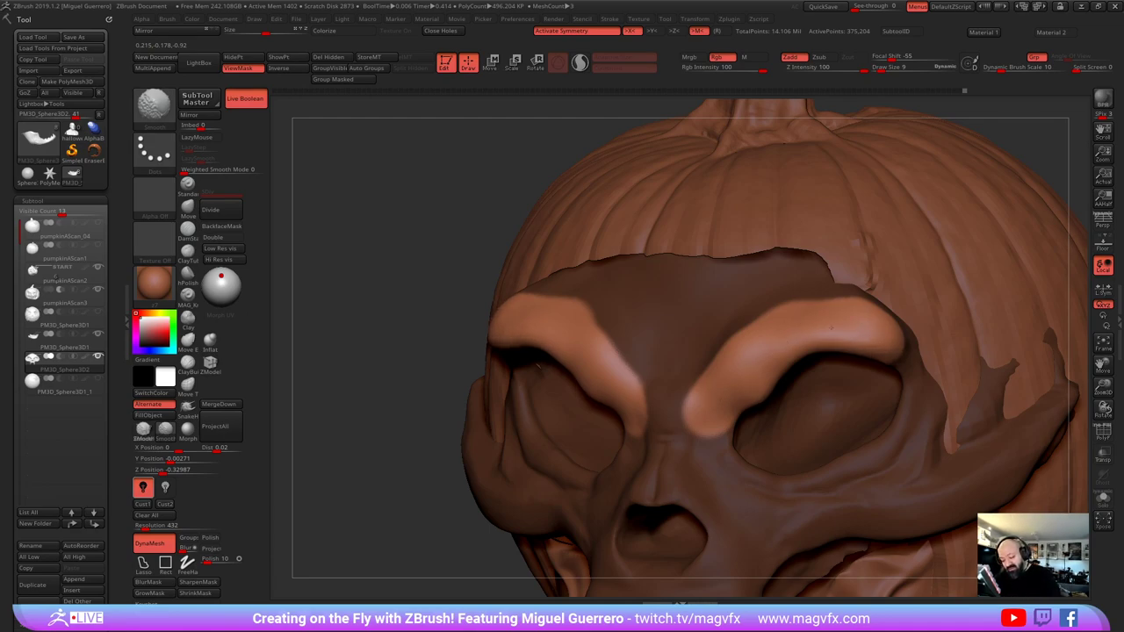
pyautogui.keyDown('shift'); pyautogui.moveTo(830, 328); pyautogui.dragTo(796, 334); pyautogui.keyUp('shift')
pyautogui.moveTo(1036, 149)
pyautogui.mouseDown()
pyautogui.moveTo(1029, 351)
pyautogui.moveTo(1023, 215)
pyautogui.mouseUp()
pyautogui.keyDown('shift'); pyautogui.moveTo(474, 283); pyautogui.dragTo(545, 316); pyautogui.keyUp('shift')
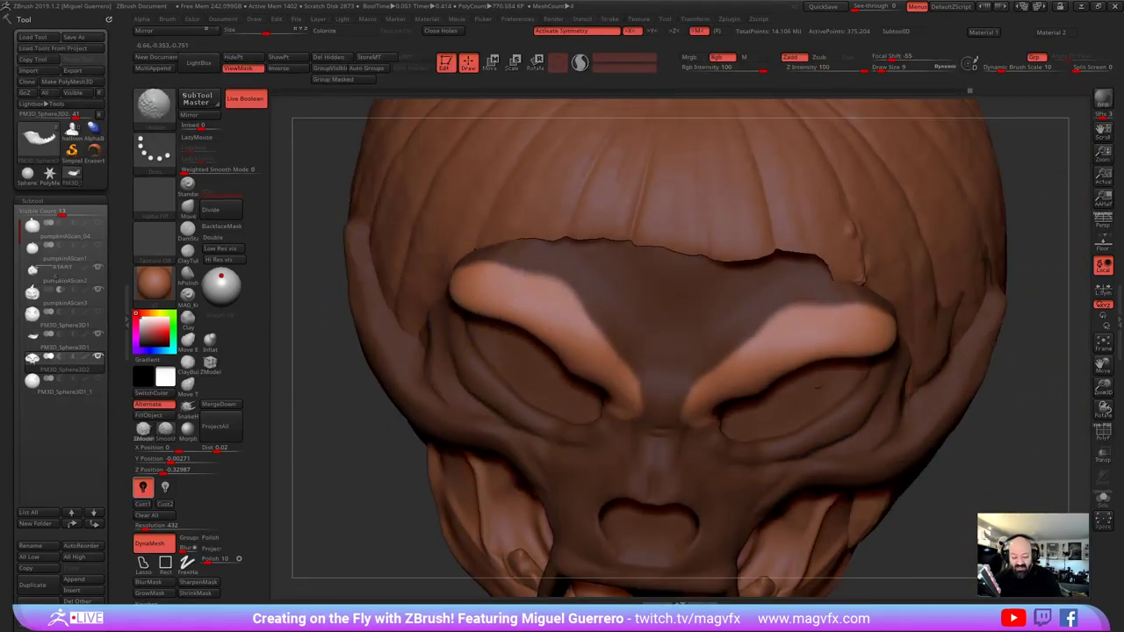
pyautogui.moveTo(458, 448)
pyautogui.mouseDown(button='right')
pyautogui.moveTo(439, 377)
pyautogui.moveTo(403, 335)
pyautogui.moveTo(402, 298)
pyautogui.moveTo(413, 302)
pyautogui.mouseUp(button='right')
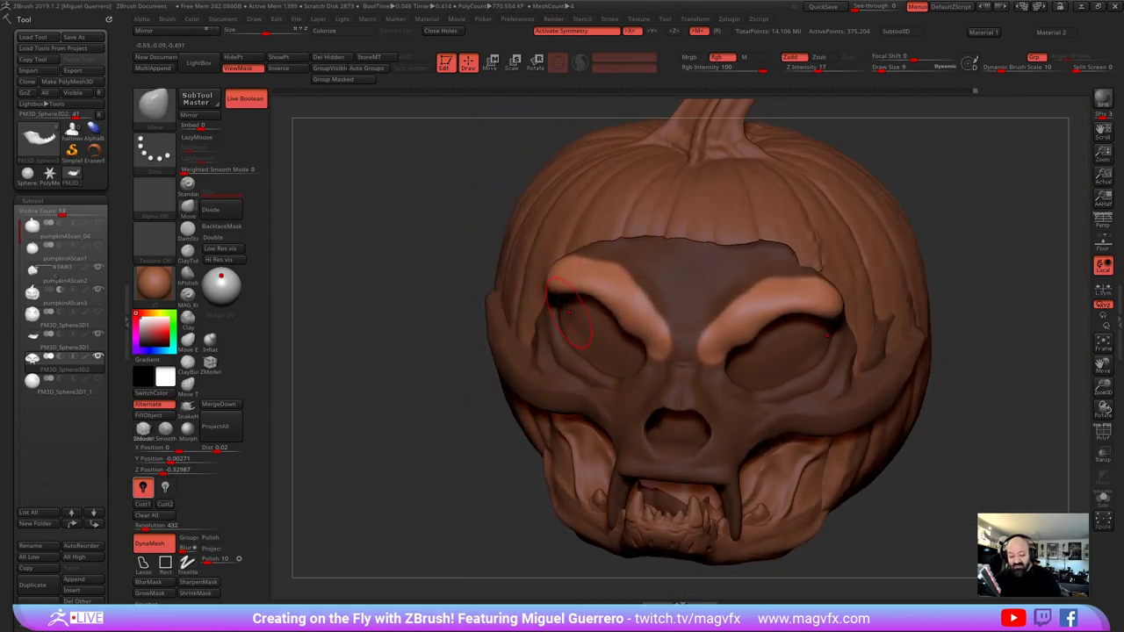
pyautogui.press('shift')
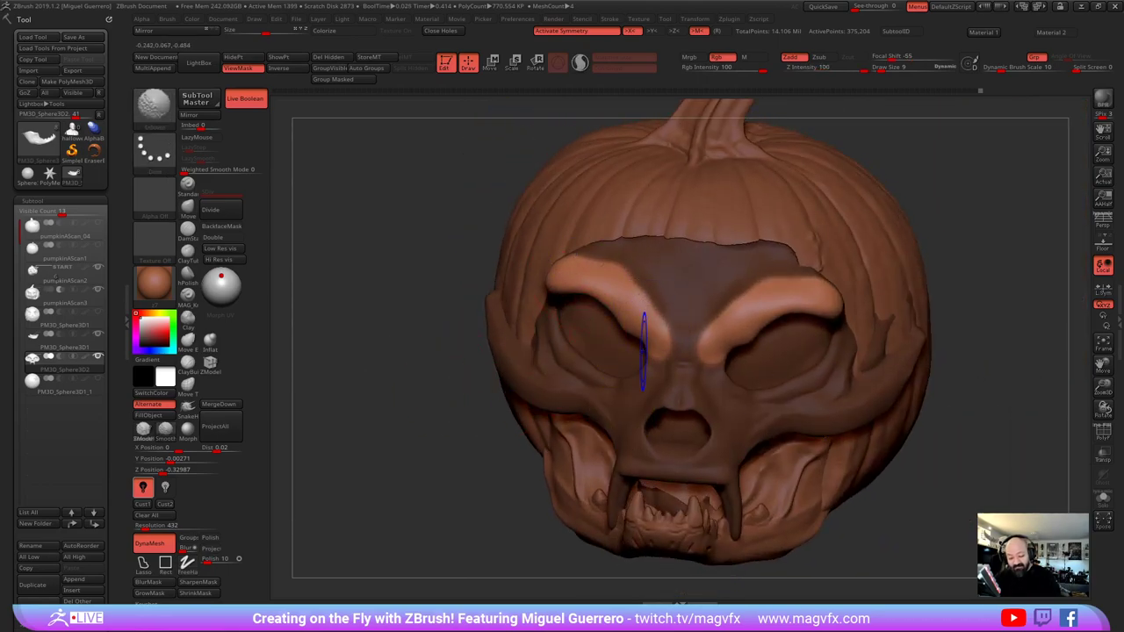
pyautogui.moveTo(422, 380); pyautogui.dragTo(387, 339, button='right')
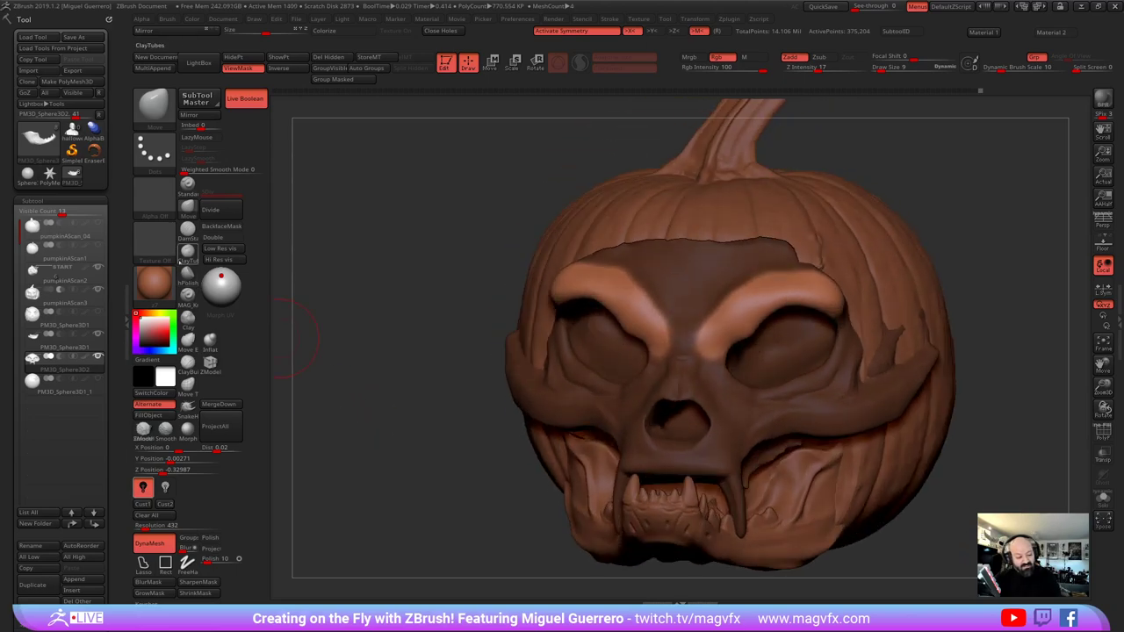
# Switch to the DamStandard brush at draw size 8, apply the grey gw_maya_blinn material and clear the skull's mask
pyautogui.click(188, 230)
pyautogui.moveTo(549, 308); pyautogui.dragTo(438, 311, button='right')
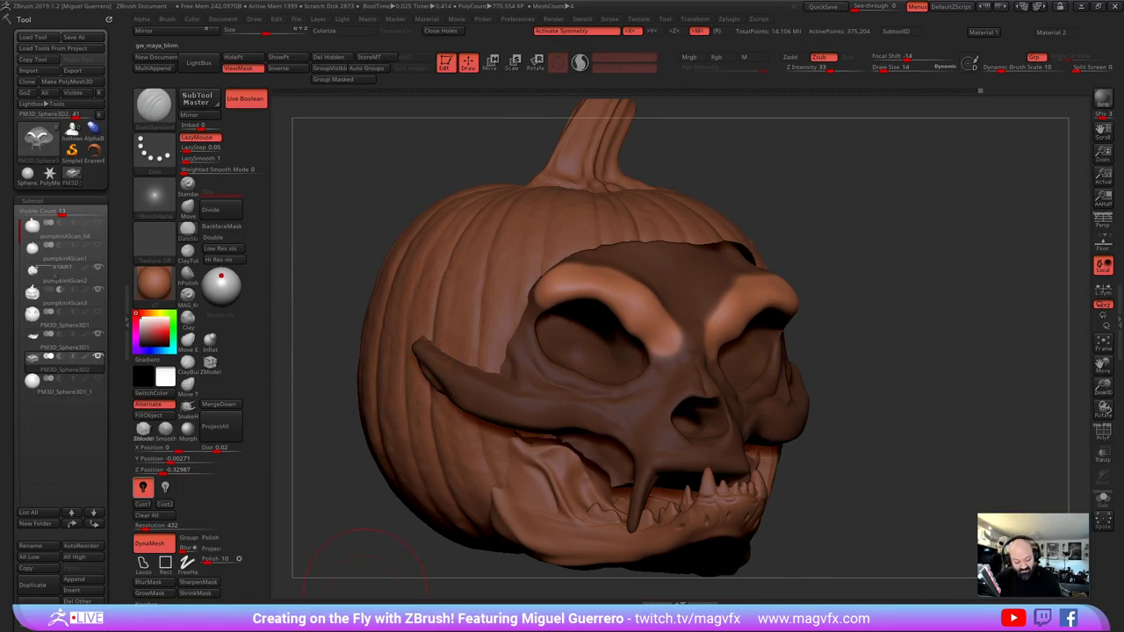
pyautogui.moveTo(302, 476)
pyautogui.mouseDown(button='right')
pyautogui.moveTo(251, 508)
pyautogui.moveTo(249, 566)
pyautogui.moveTo(253, 492)
pyautogui.moveTo(251, 540)
pyautogui.moveTo(255, 489)
pyautogui.moveTo(279, 467)
pyautogui.mouseUp(button='right')
pyautogui.press('[')
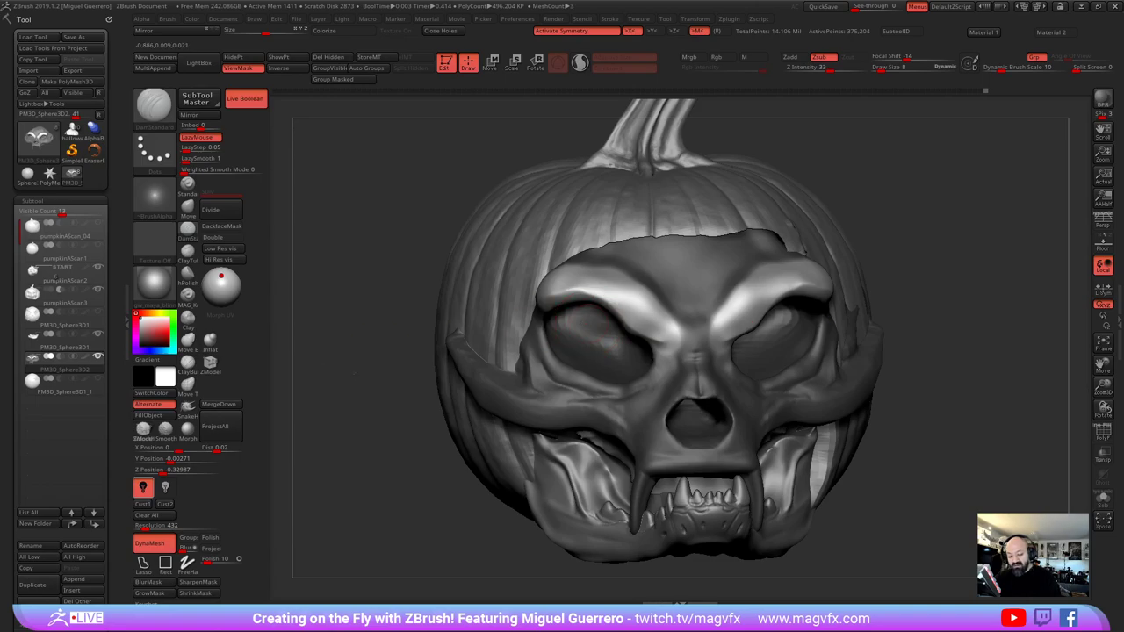
pyautogui.moveTo(391, 374); pyautogui.dragTo(391, 406, button='right')
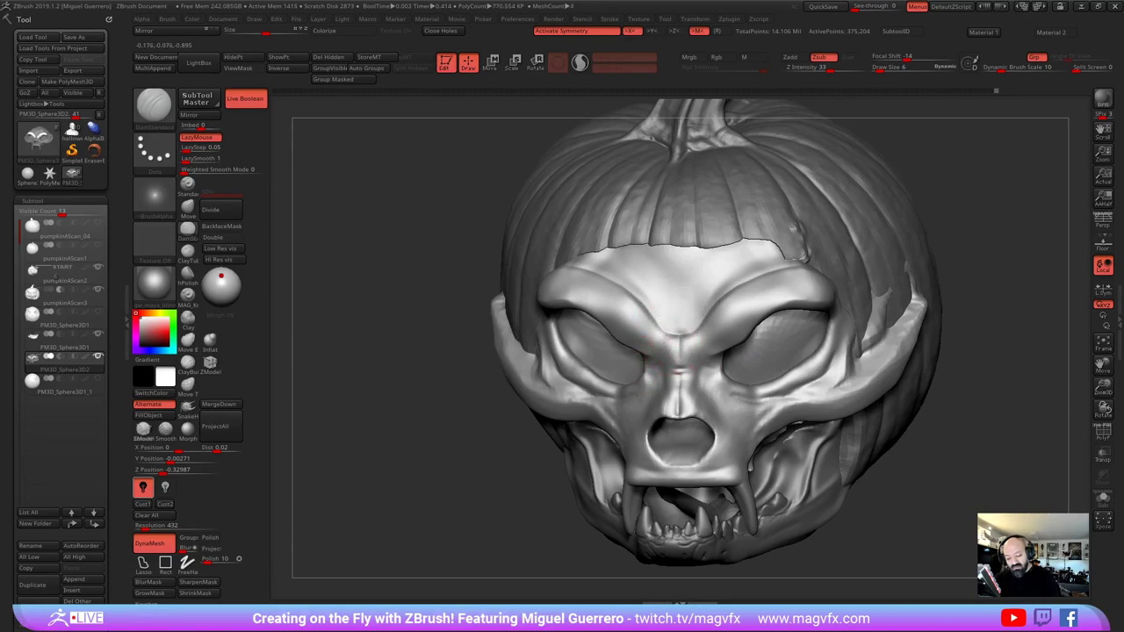
# Carve a vertical groove from between the brows up the centre of the forehead with DamStandard at draw size 6
pyautogui.moveTo(678, 370); pyautogui.dragTo(580, 338, button='right')
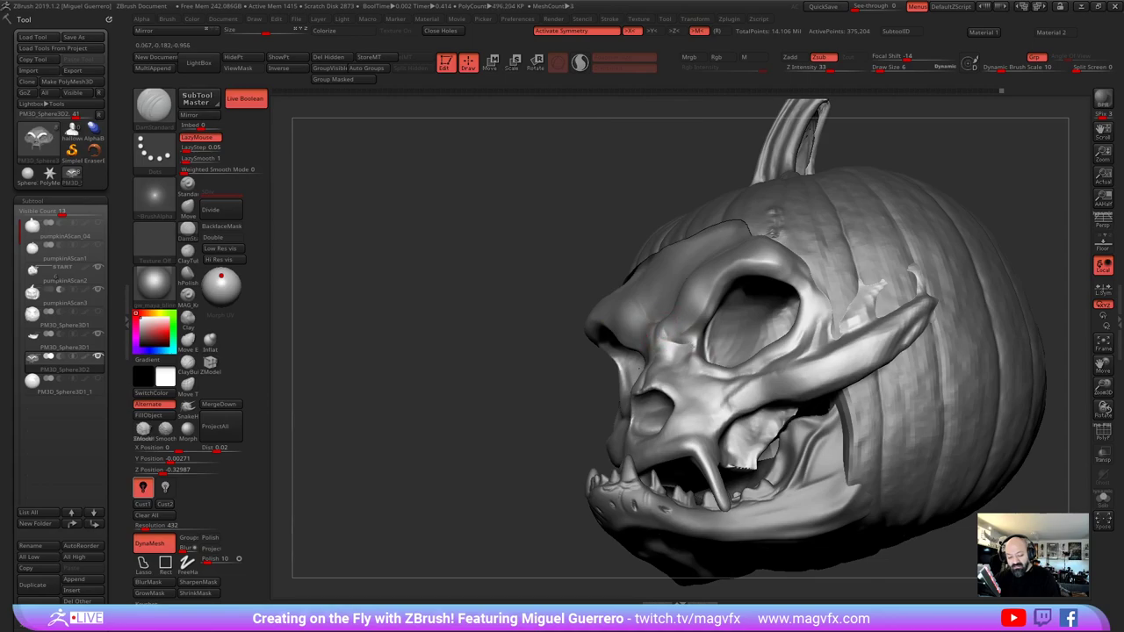
pyautogui.moveTo(672, 343); pyautogui.dragTo(584, 325, button='right')
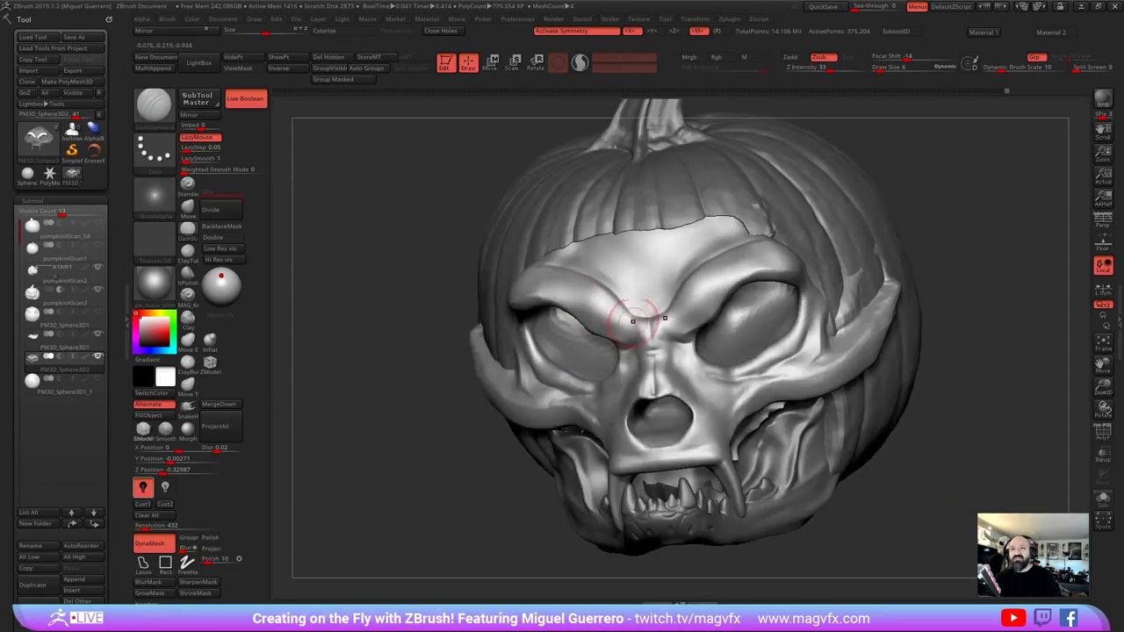
pyautogui.moveTo(649, 302)
pyautogui.mouseDown()
pyautogui.moveTo(649, 313)
pyautogui.moveTo(648, 232)
pyautogui.mouseUp()
pyautogui.moveTo(620, 254); pyautogui.dragTo(681, 255, button='right')
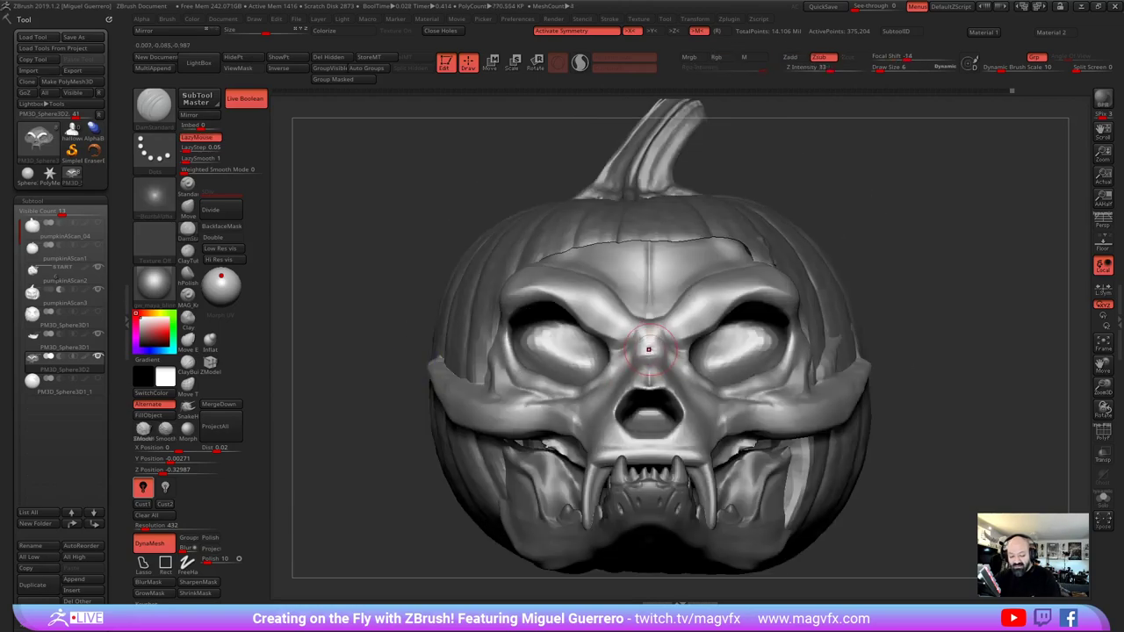
# Cut fine creases beside the nose bridge with DamStandard, reducing the draw size to 3
pyautogui.moveTo(623, 378); pyautogui.dragTo(512, 371, button='right')
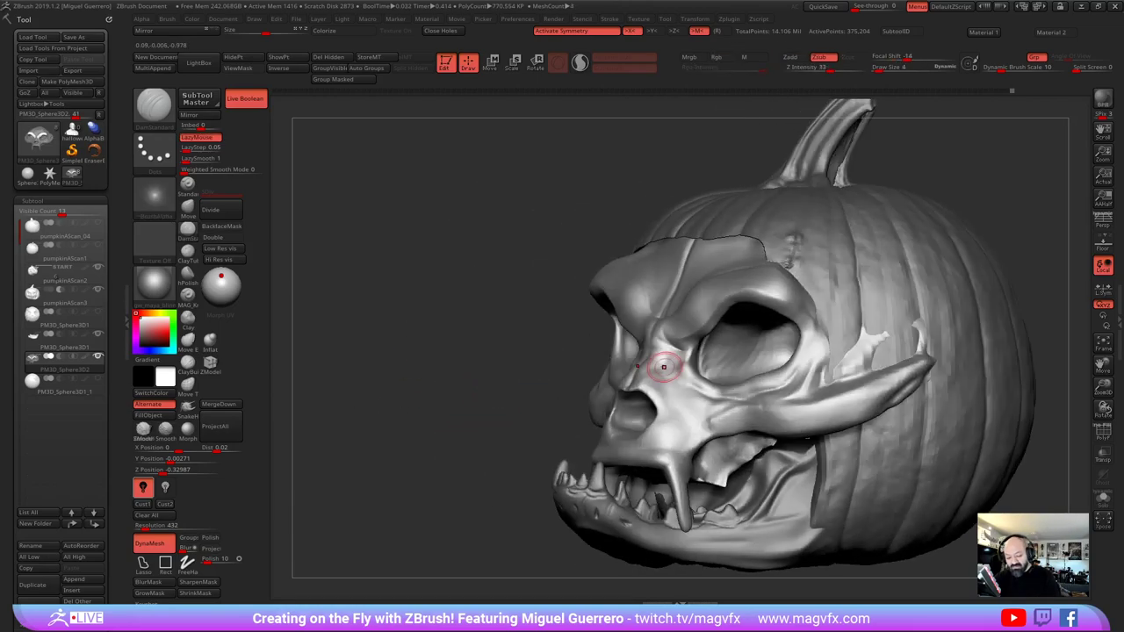
pyautogui.moveTo(663, 362); pyautogui.dragTo(673, 350)
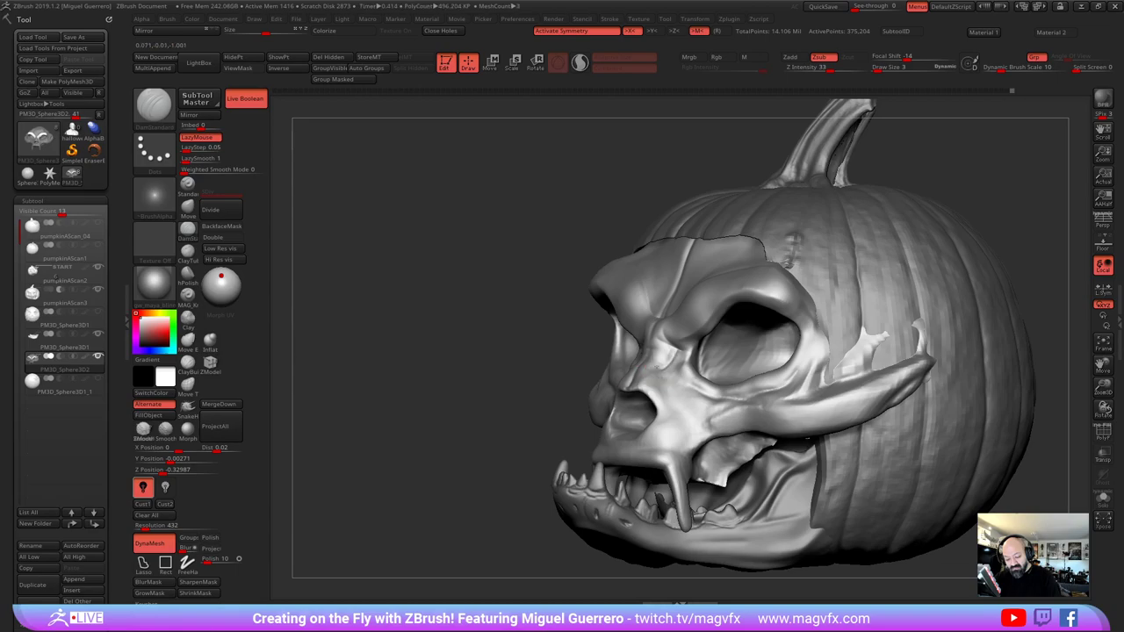
pyautogui.moveTo(557, 409); pyautogui.dragTo(439, 391, button='right')
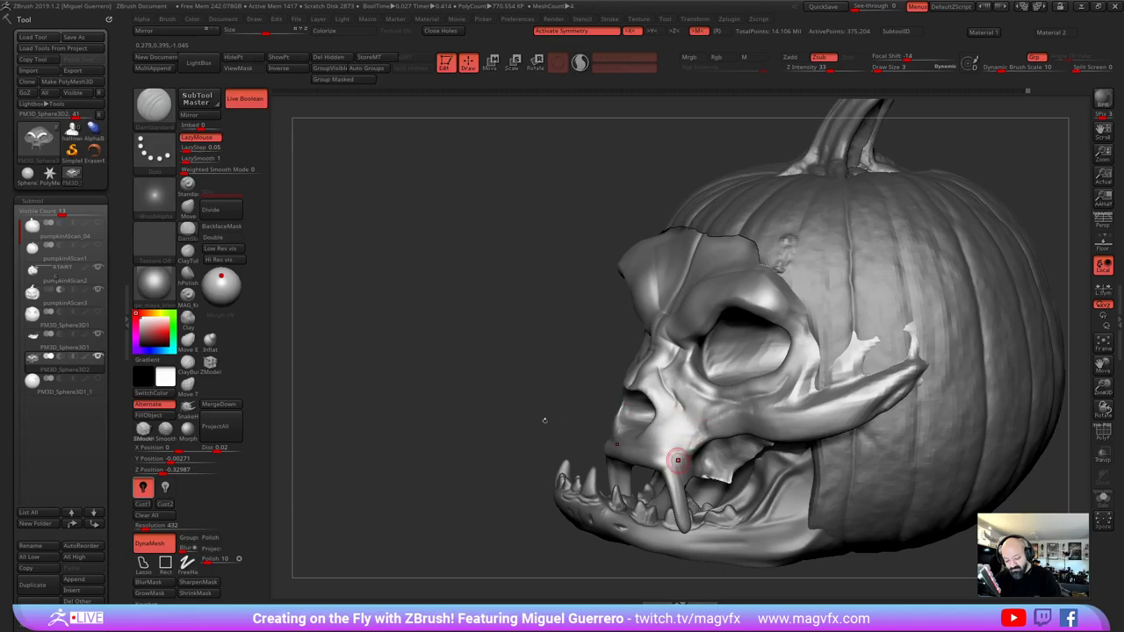
pyautogui.moveTo(544, 421); pyautogui.dragTo(446, 368, button='right')
# Reshape the long upper fang into a tapered, pointed tooth with the Move brush and smooth it at draw size 4
pyautogui.keyDown('ctrl'); pyautogui.moveTo(597, 453); pyautogui.dragTo(663, 472, button='right'); pyautogui.keyUp('ctrl')
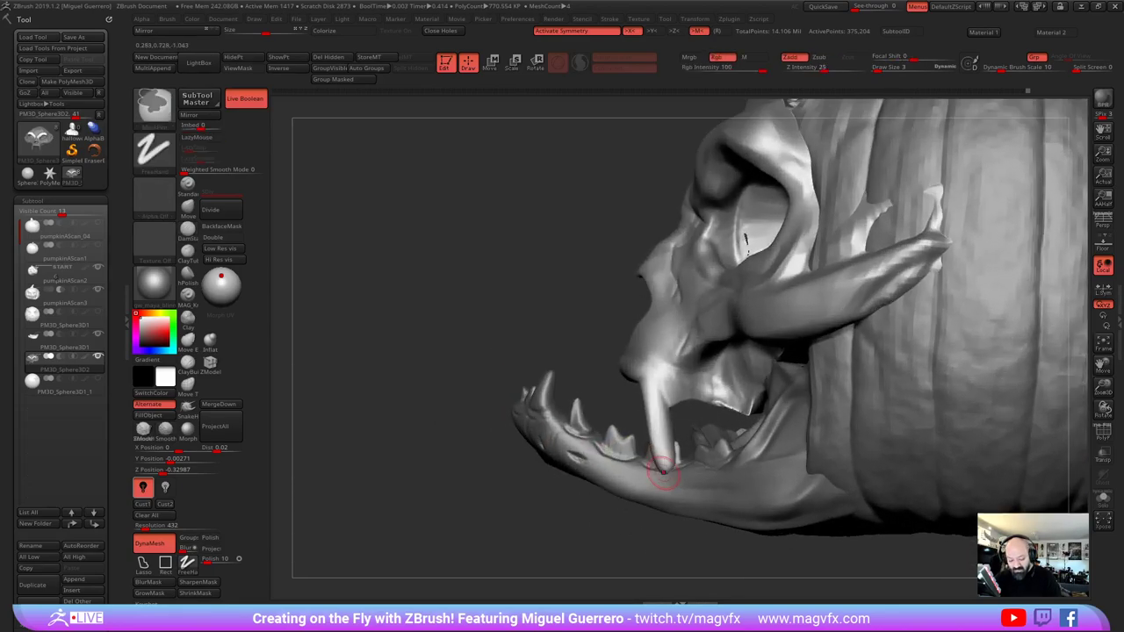
pyautogui.press('b')
pyautogui.press('m')
pyautogui.press('v')
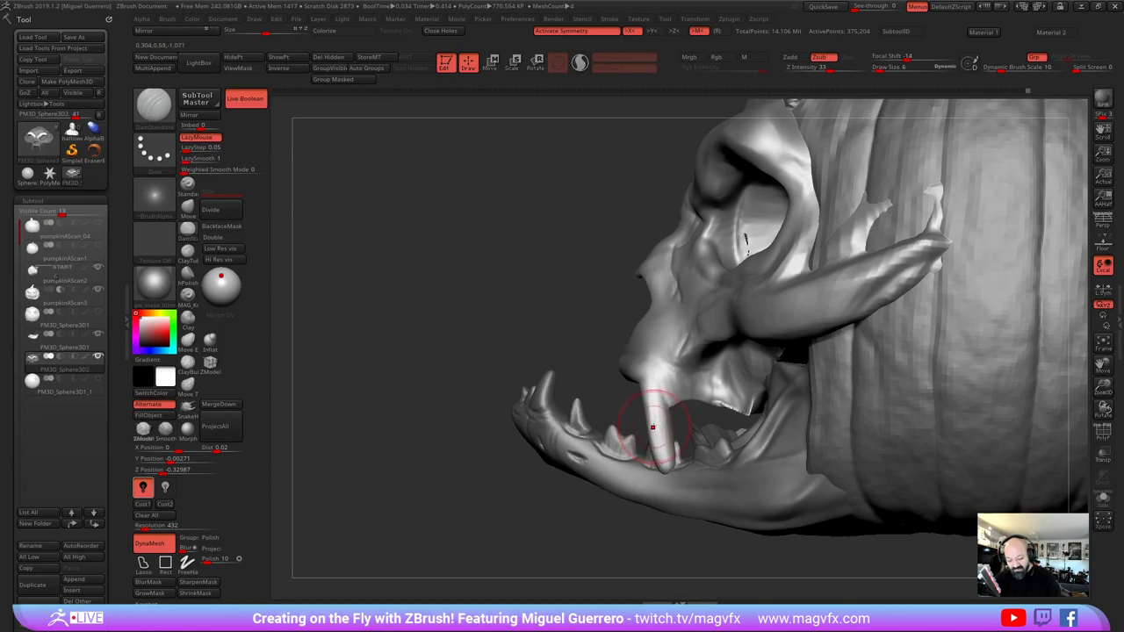
pyautogui.click(188, 208)
pyautogui.moveTo(653, 423)
pyautogui.mouseDown()
pyautogui.moveTo(644, 423)
pyautogui.moveTo(655, 423)
pyautogui.moveTo(659, 454)
pyautogui.mouseUp()
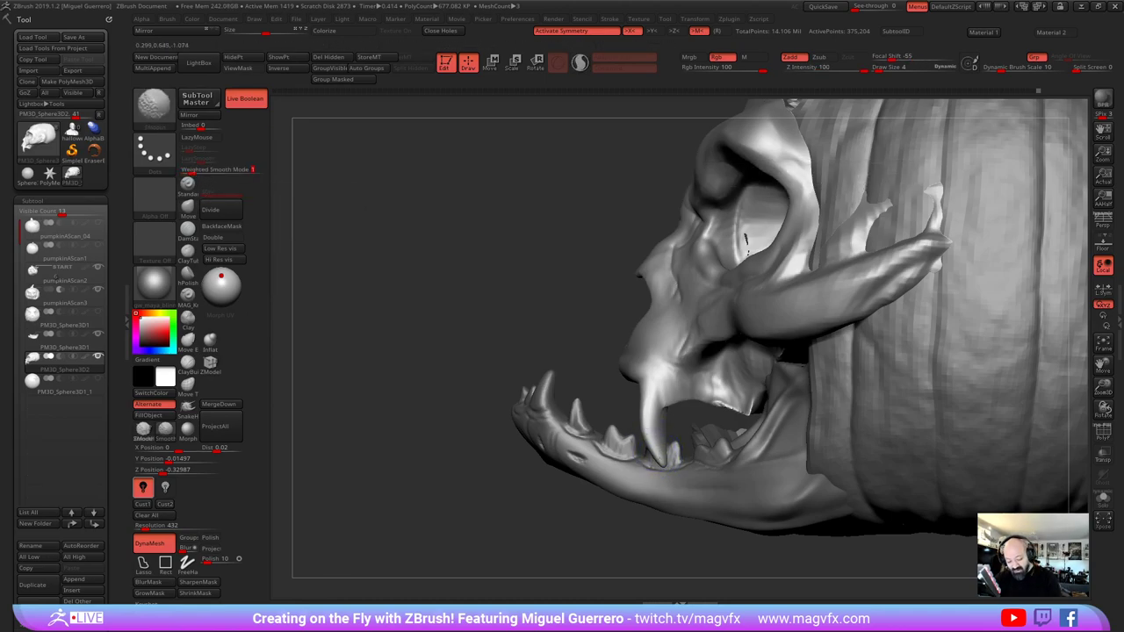
pyautogui.rightClick(648, 428)
pyautogui.moveTo(649, 426)
pyautogui.keyDown('shift'); pyautogui.mouseDown()
pyautogui.moveTo(648, 411)
pyautogui.moveTo(653, 439)
pyautogui.mouseUp(); pyautogui.keyUp('shift')
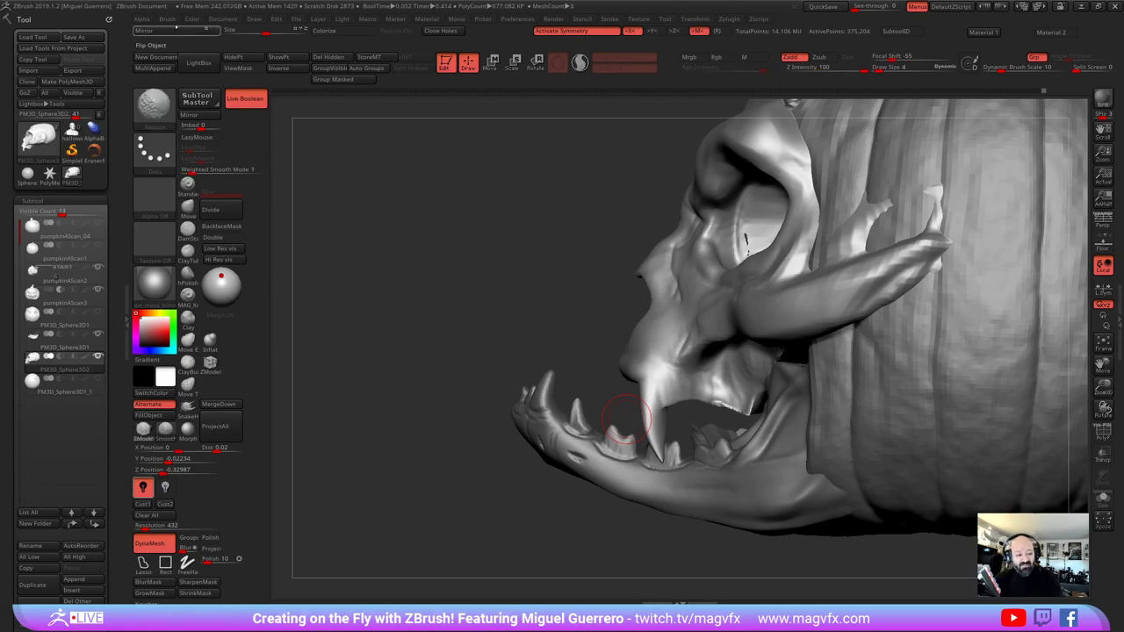
# Check the Smooth brush modifiers and the available weighted smooth modes
pyautogui.click(166, 19)
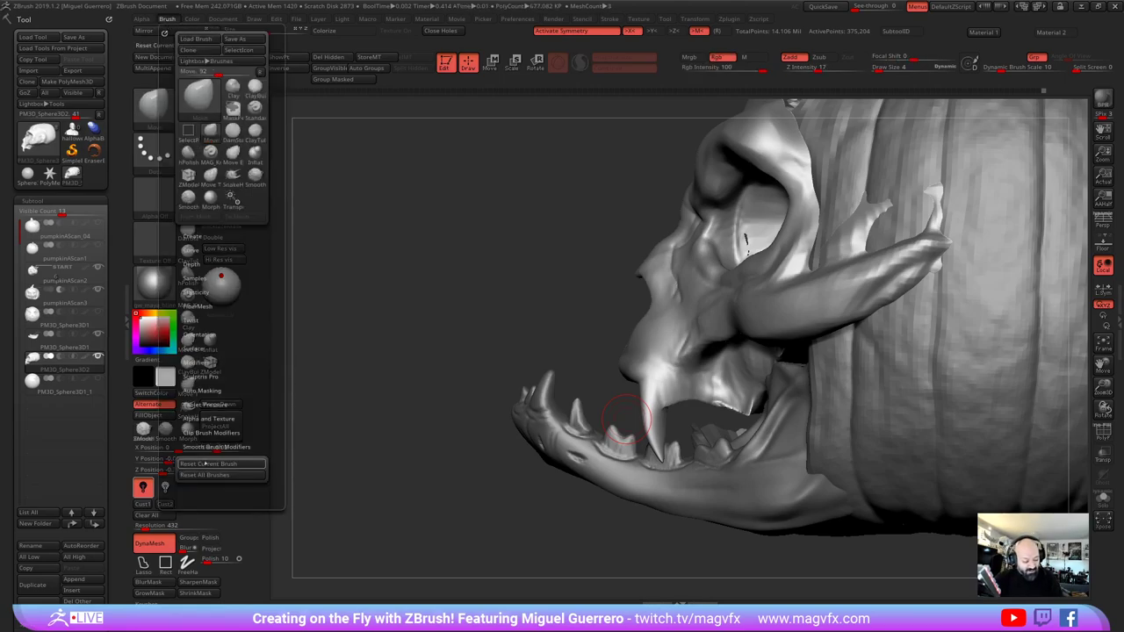
pyautogui.click(211, 447)
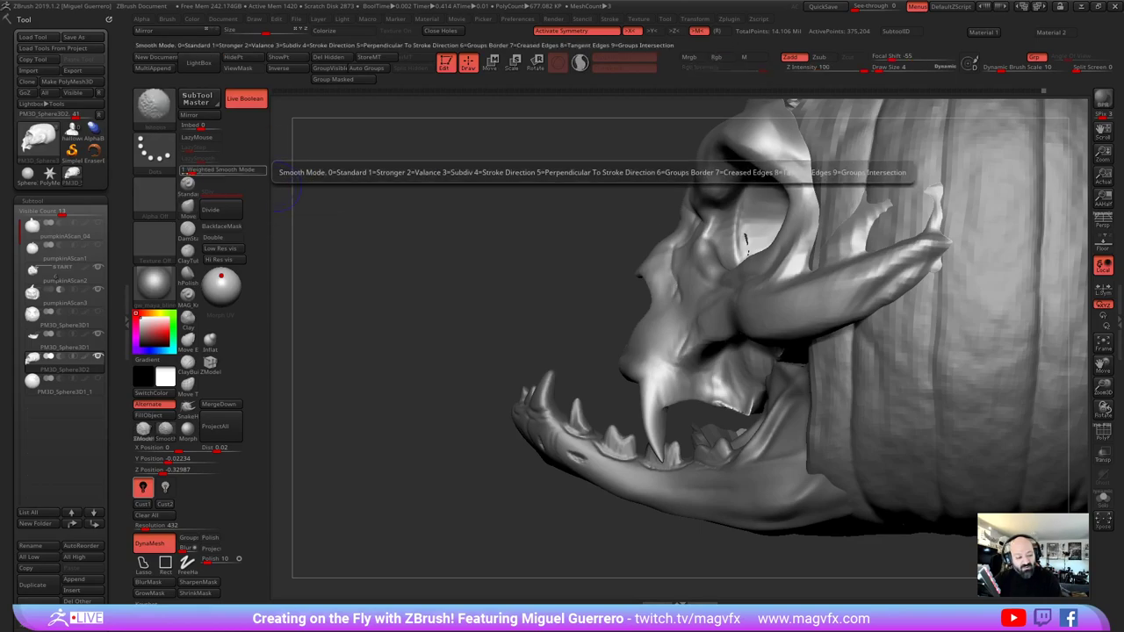
pyautogui.keyDown('shift'); pyautogui.click(188, 171); pyautogui.keyUp('shift')
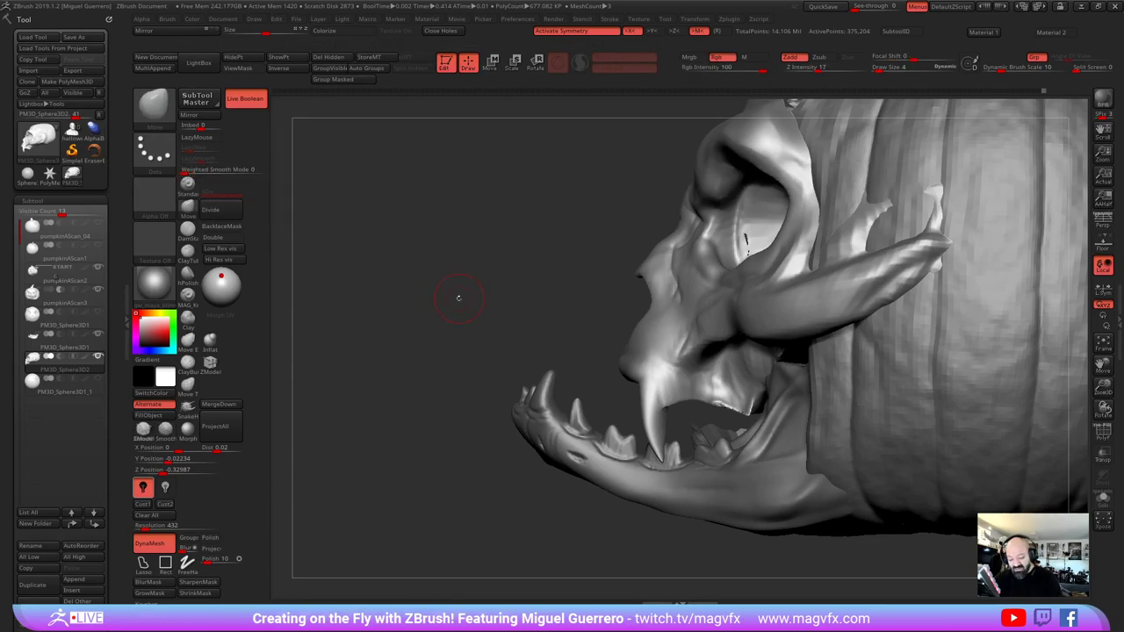
# Smooth the upper jaw's ragged lower edge behind the fang with weighted smooth mode 1 at draw size 4
pyautogui.moveTo(694, 398)
pyautogui.keyDown('shift'); pyautogui.mouseDown()
pyautogui.moveTo(748, 397)
pyautogui.moveTo(673, 372)
pyautogui.moveTo(672, 387)
pyautogui.moveTo(698, 385)
pyautogui.mouseUp(); pyautogui.keyUp('shift')
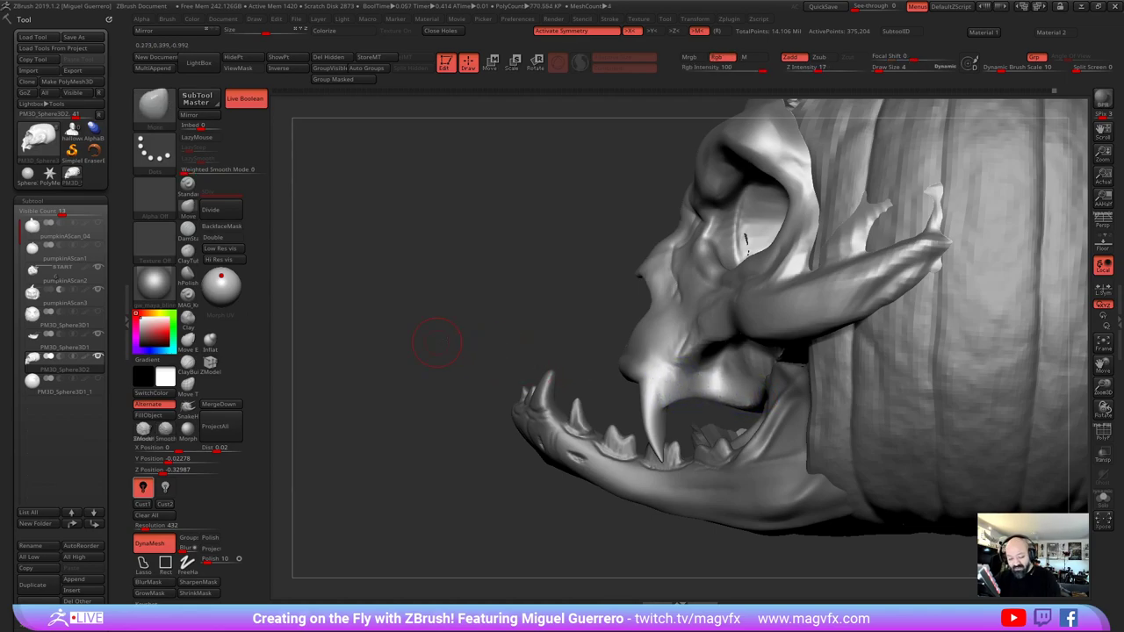
pyautogui.moveTo(303, 376)
pyautogui.mouseDown()
pyautogui.moveTo(395, 374)
pyautogui.moveTo(352, 373)
pyautogui.mouseUp()
pyautogui.moveTo(428, 372)
pyautogui.mouseDown()
pyautogui.moveTo(382, 371)
pyautogui.moveTo(458, 373)
pyautogui.mouseUp()
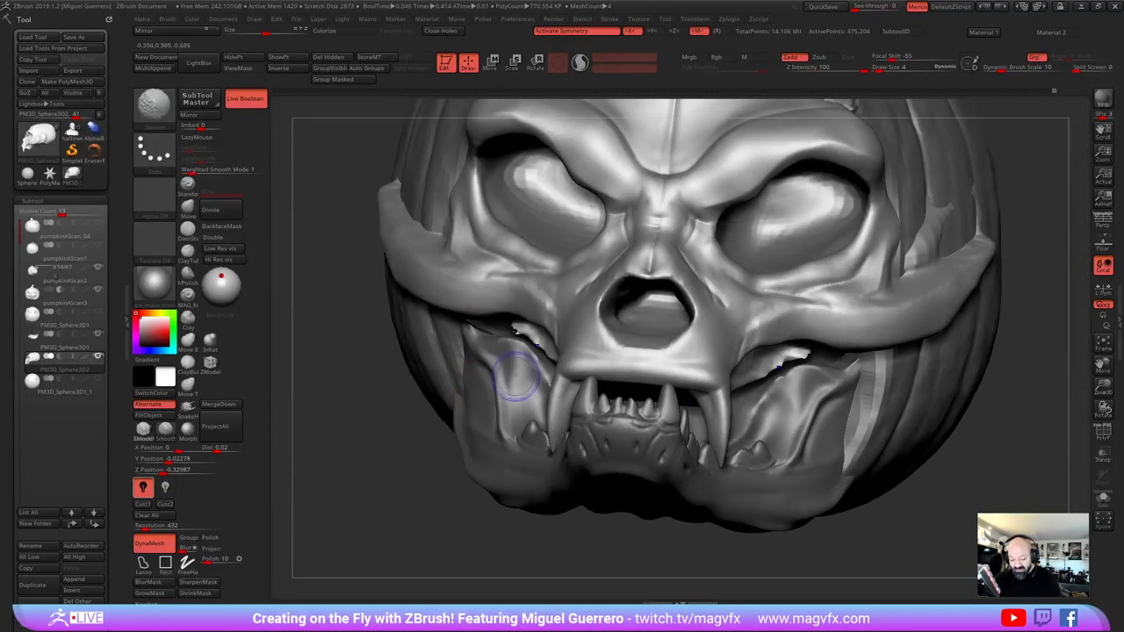
# Isolate the skull piece with Solo mode and push the upper jaw's front rim into shape with the Move brush
pyautogui.moveTo(539, 520); pyautogui.dragTo(469, 494)
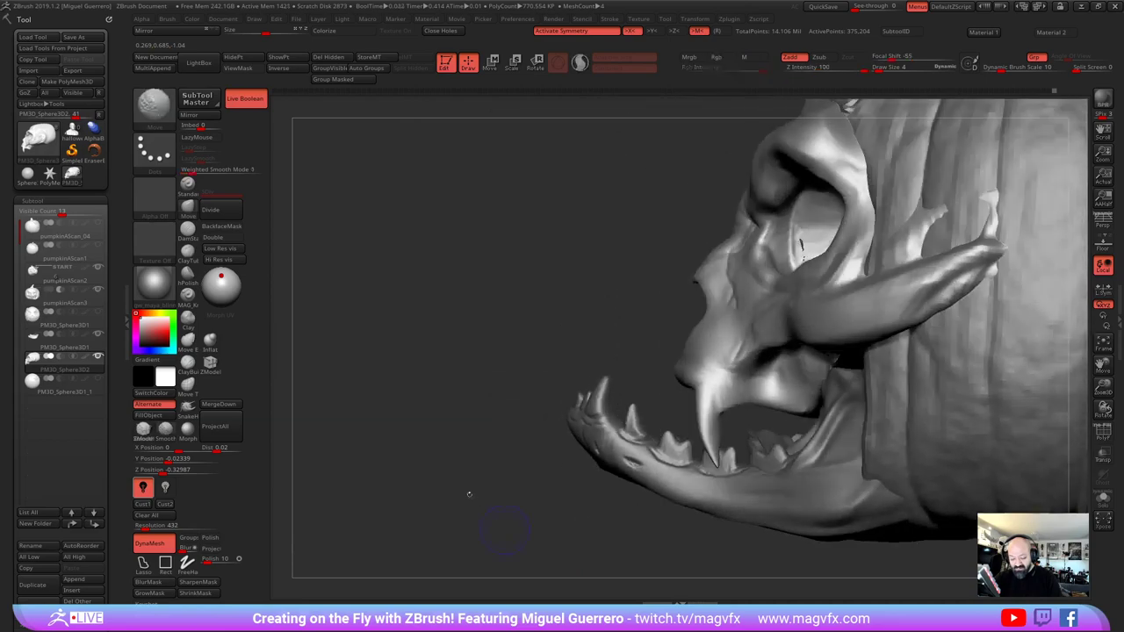
pyautogui.moveTo(393, 321); pyautogui.dragTo(425, 298)
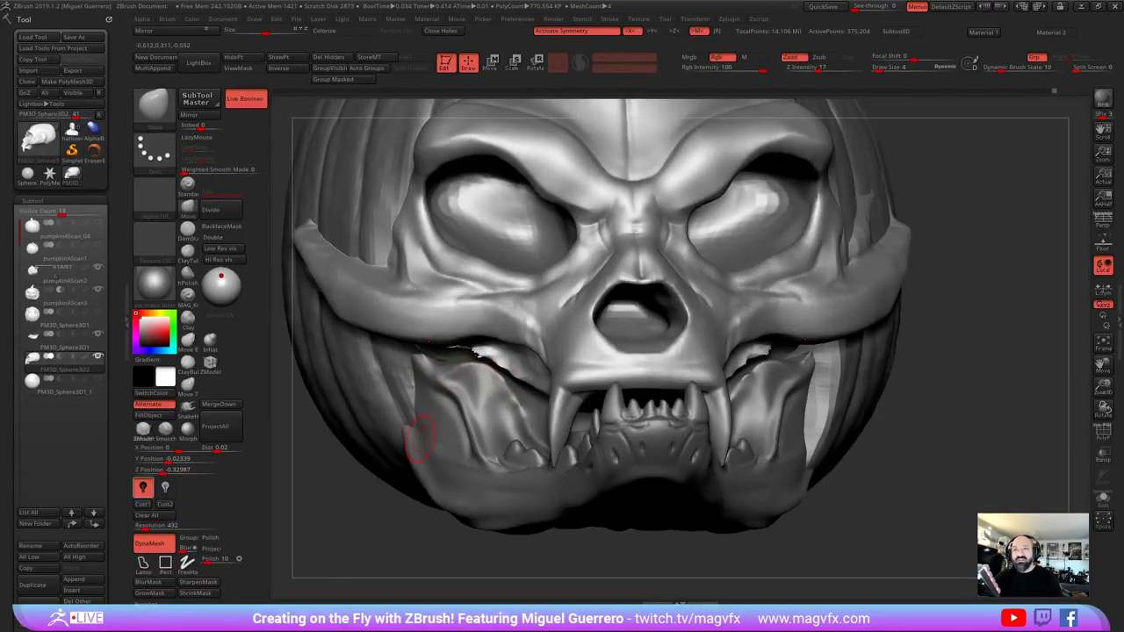
pyautogui.moveTo(364, 497); pyautogui.dragTo(634, 402, button='right')
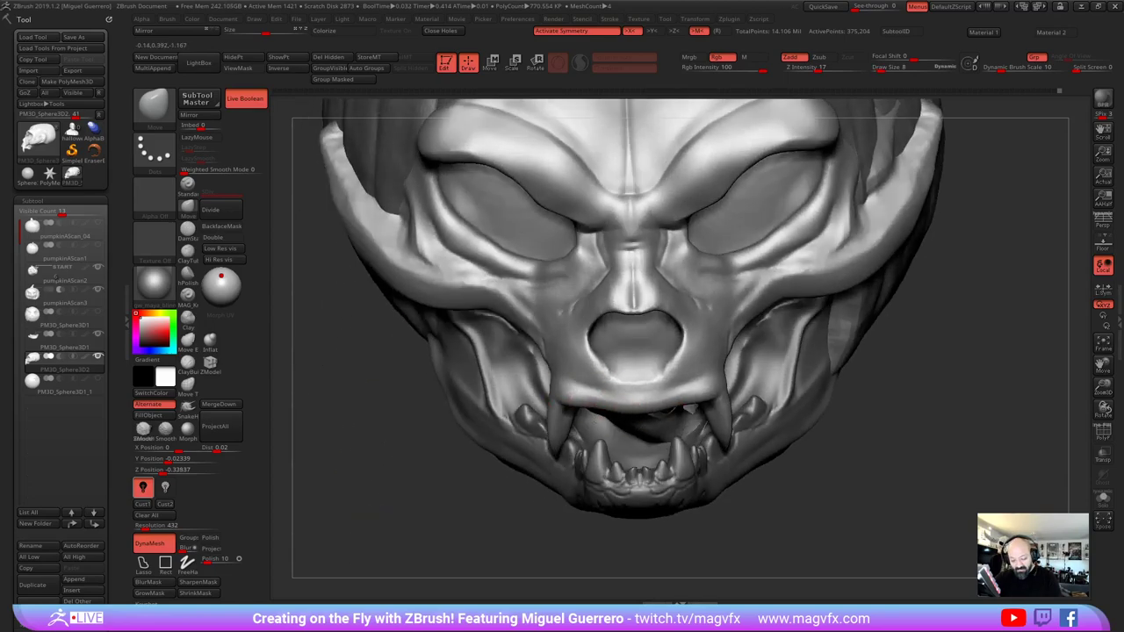
pyautogui.moveTo(466, 464); pyautogui.dragTo(436, 383)
pyautogui.hotkey('alt', 's')
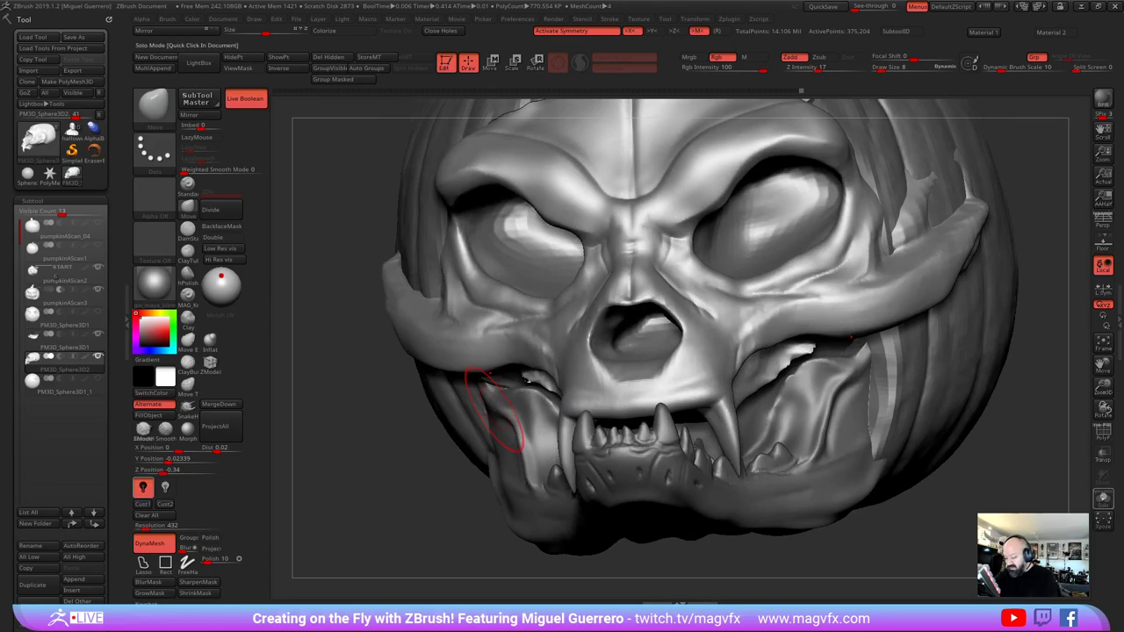
pyautogui.moveTo(563, 506); pyautogui.dragTo(571, 376, button='right')
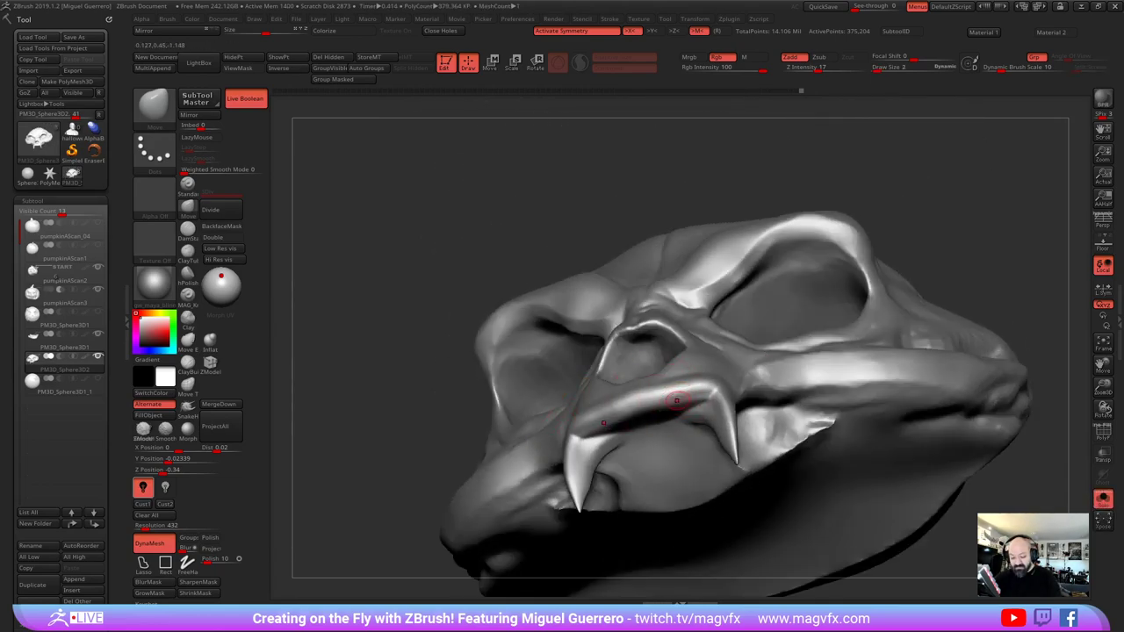
pyautogui.moveTo(471, 383); pyautogui.dragTo(393, 308, button='right')
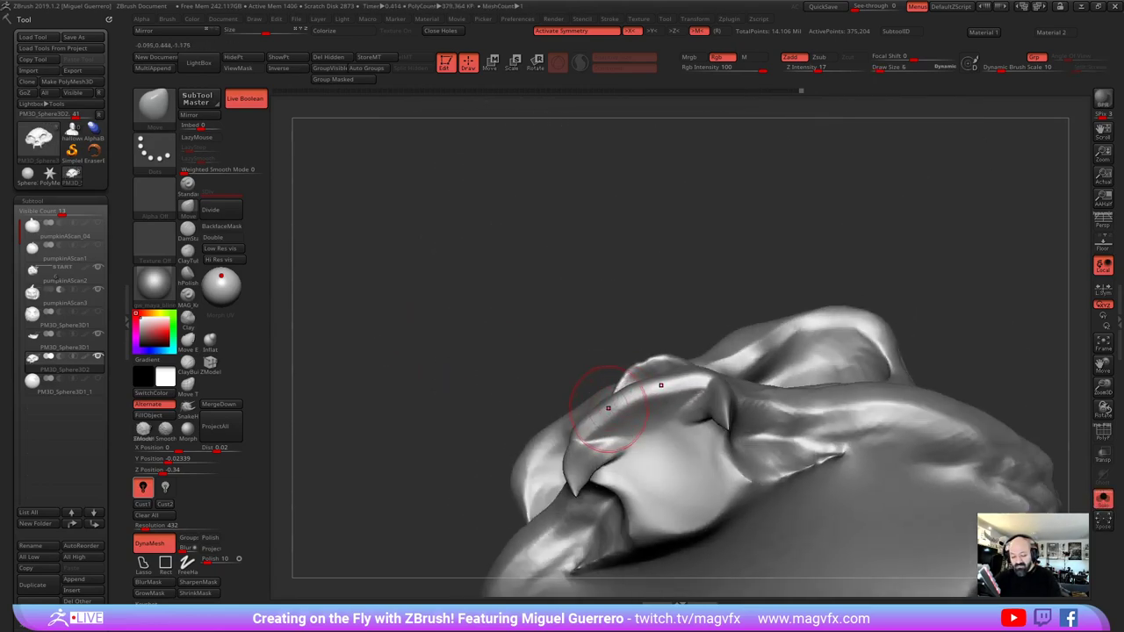
pyautogui.moveTo(608, 409); pyautogui.dragTo(633, 394)
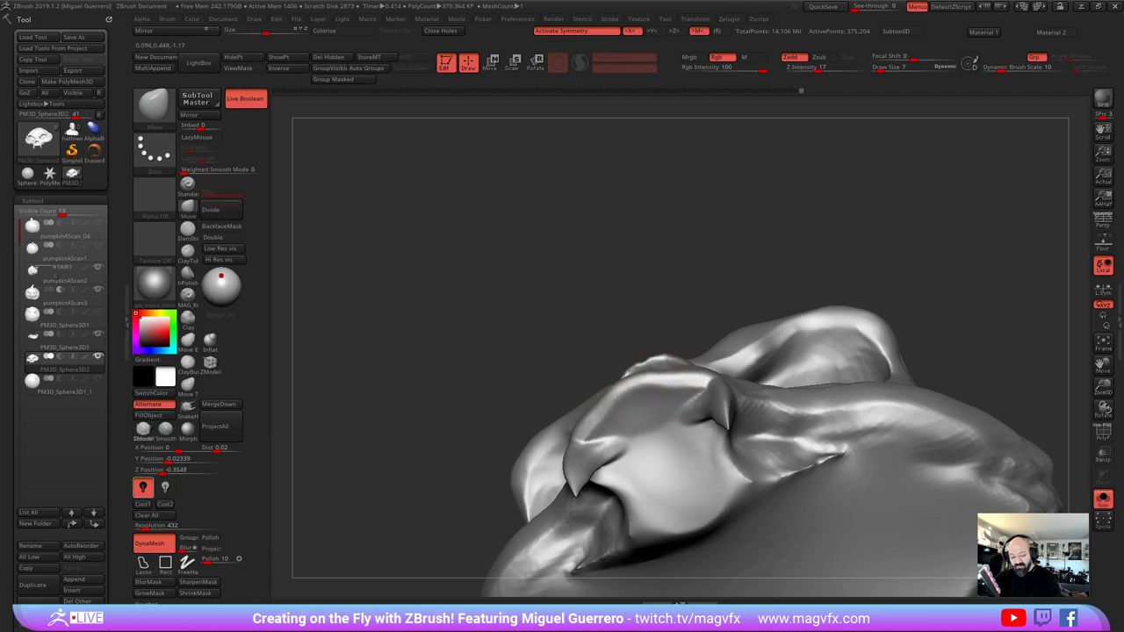
pyautogui.moveTo(477, 314); pyautogui.dragTo(580, 387, button='right')
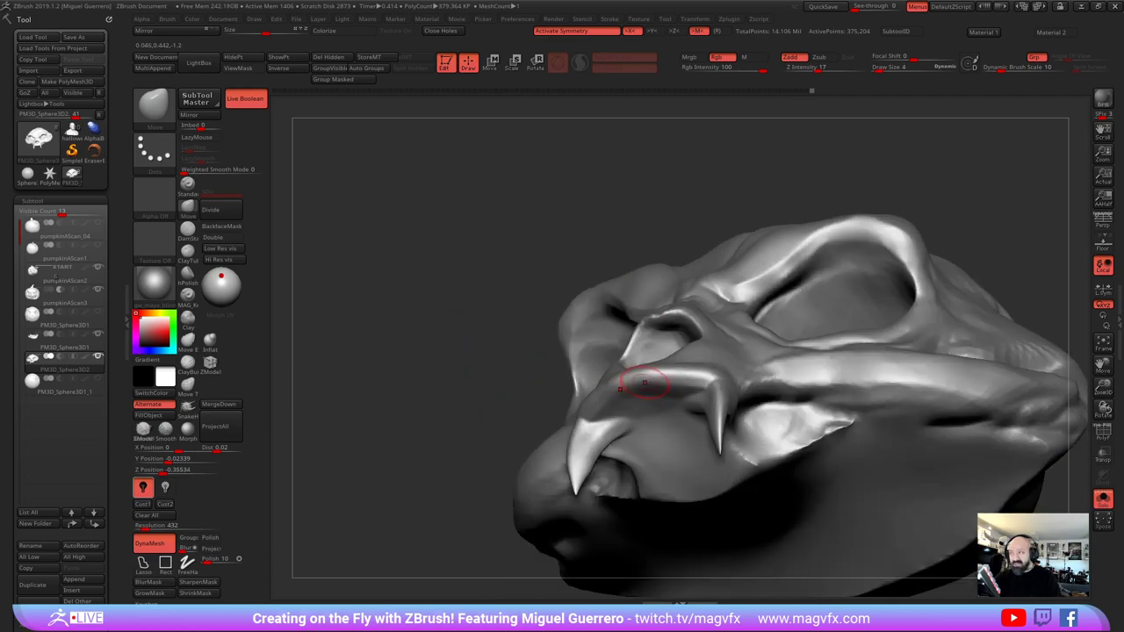
# Mask a row of round tooth spots along the upper jaw's rim between the fangs at draw size 1, and invert the mask
pyautogui.moveTo(680, 389)
pyautogui.keyDown('ctrl'); pyautogui.mouseDown()
pyautogui.moveTo(693, 390)
pyautogui.moveTo(684, 385)
pyautogui.mouseUp(); pyautogui.keyUp('ctrl')
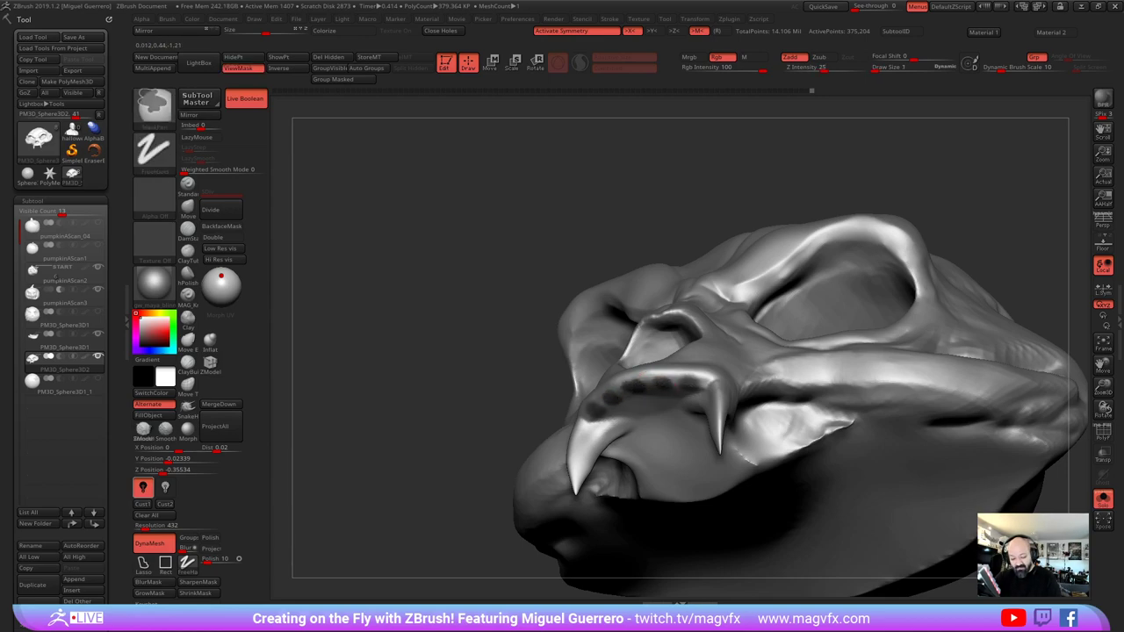
pyautogui.hotkey('ctrl', 'z')
pyautogui.moveTo(482, 377); pyautogui.dragTo(496, 342)
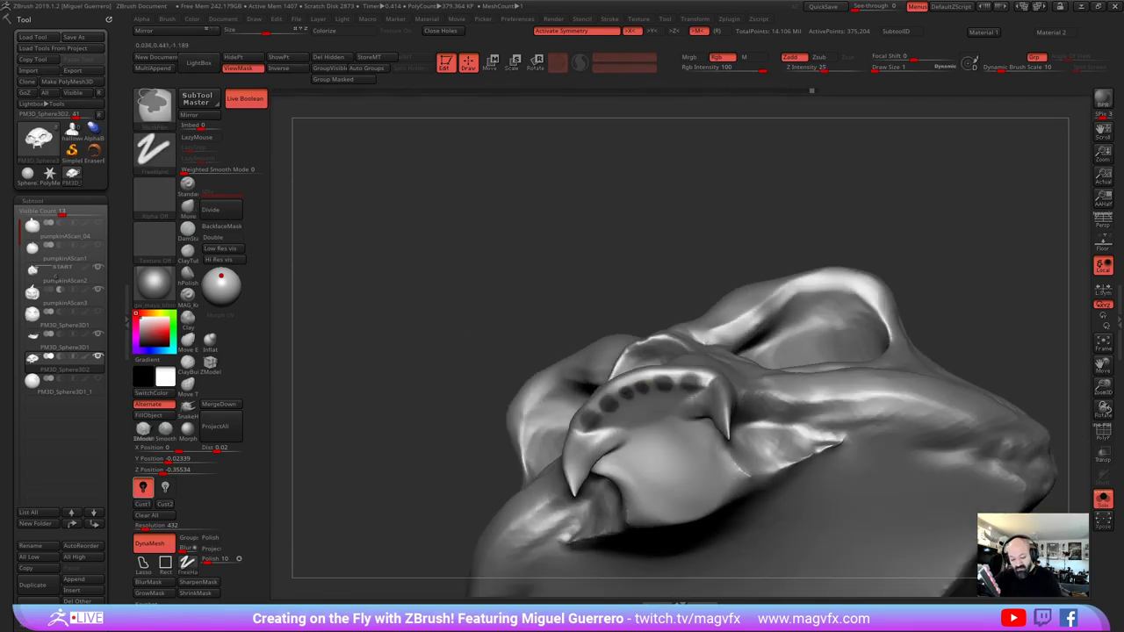
pyautogui.keyDown('ctrl'); pyautogui.click(431, 312); pyautogui.keyUp('ctrl')
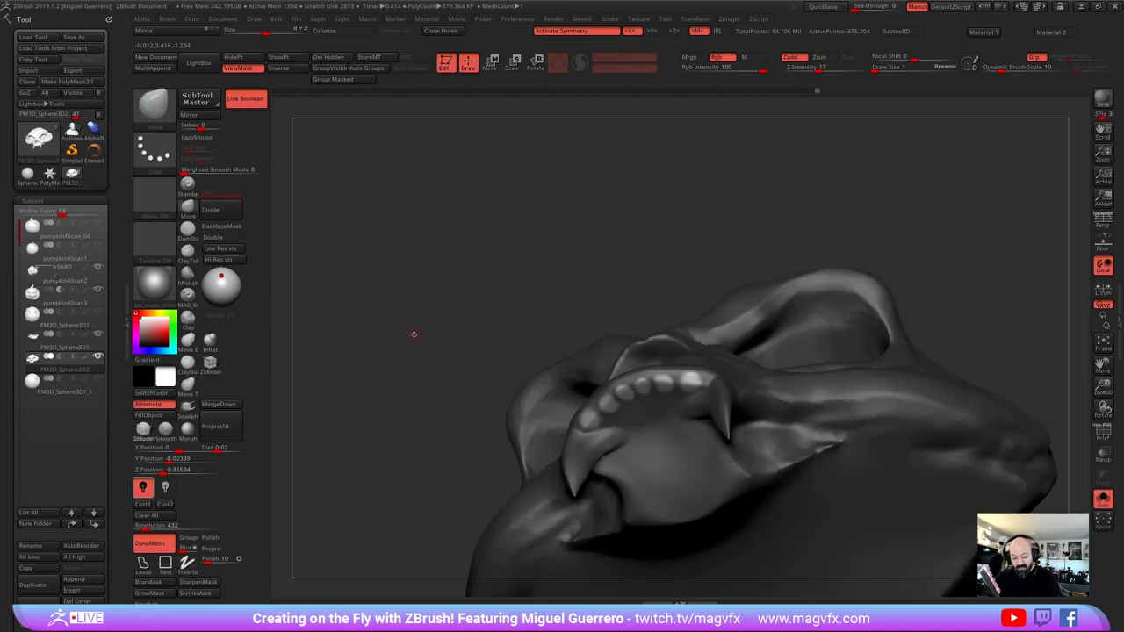
# Move the unmasked spots downward along Y to extrude a row of small upper teeth
pyautogui.moveTo(414, 334)
pyautogui.mouseDown()
pyautogui.moveTo(439, 400)
pyautogui.moveTo(505, 421)
pyautogui.mouseUp()
pyautogui.moveTo(423, 277); pyautogui.dragTo(372, 269, button='right')
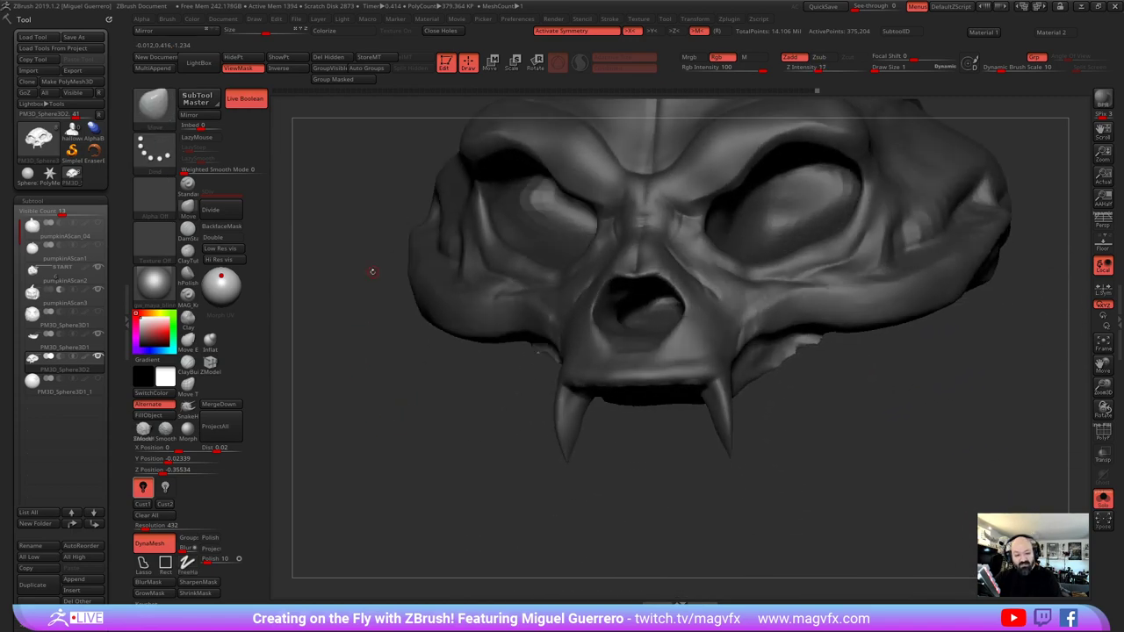
pyautogui.press('w')
pyautogui.moveTo(726, 184); pyautogui.dragTo(725, 198)
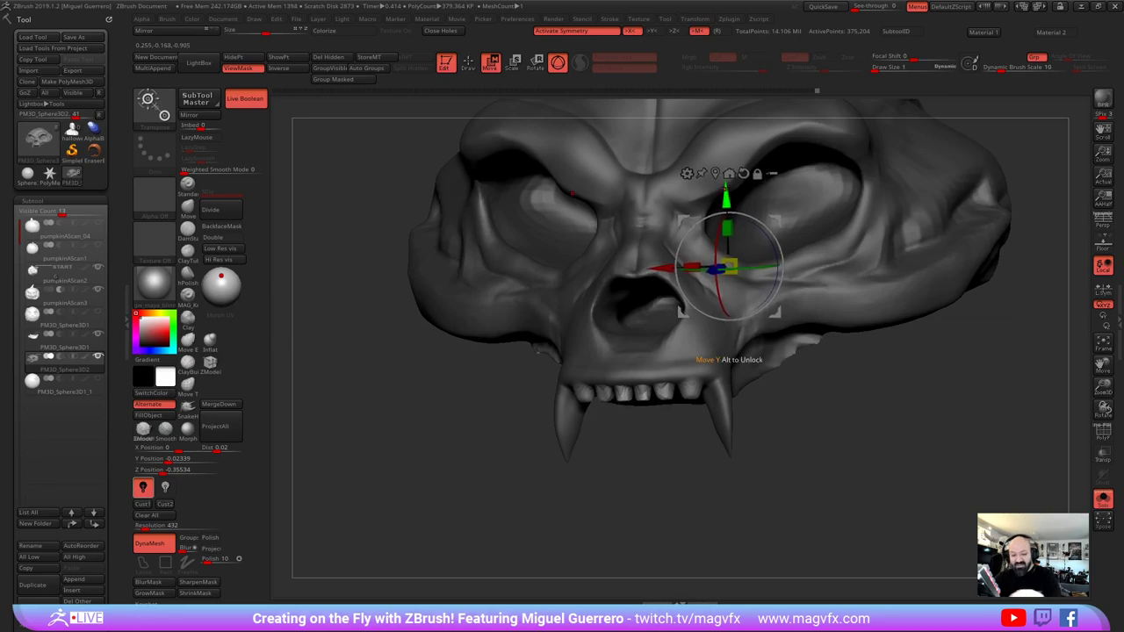
pyautogui.press('q')
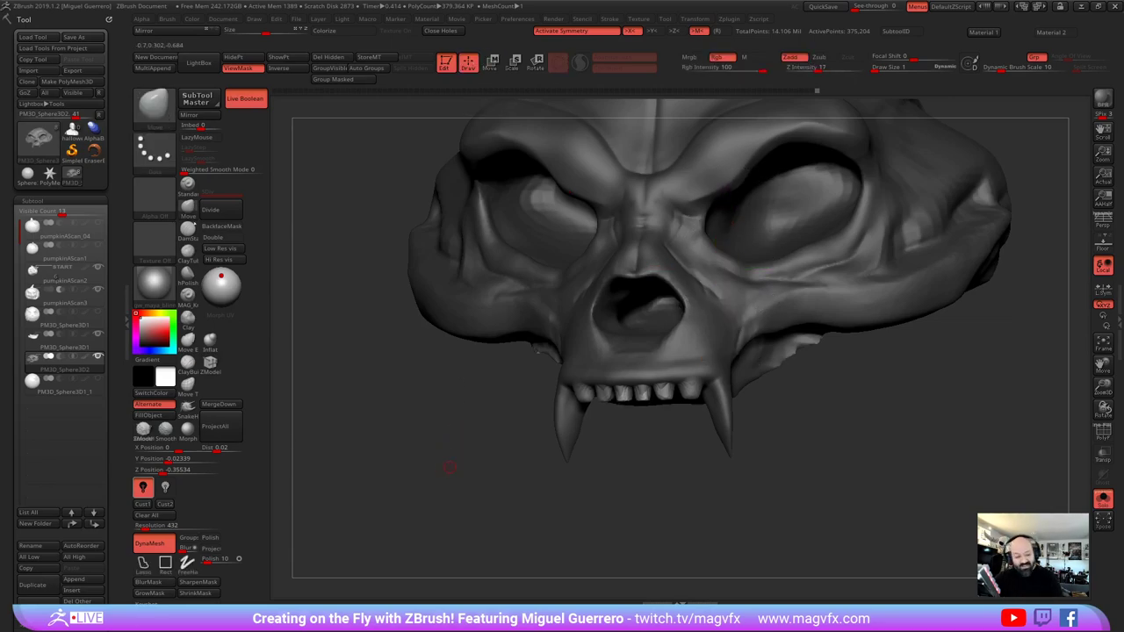
# Taper the small upper teeth with the Move brush at draw size 3, hide the mask display and remesh the skull
pyautogui.press('b')
pyautogui.press('m')
pyautogui.press('v')
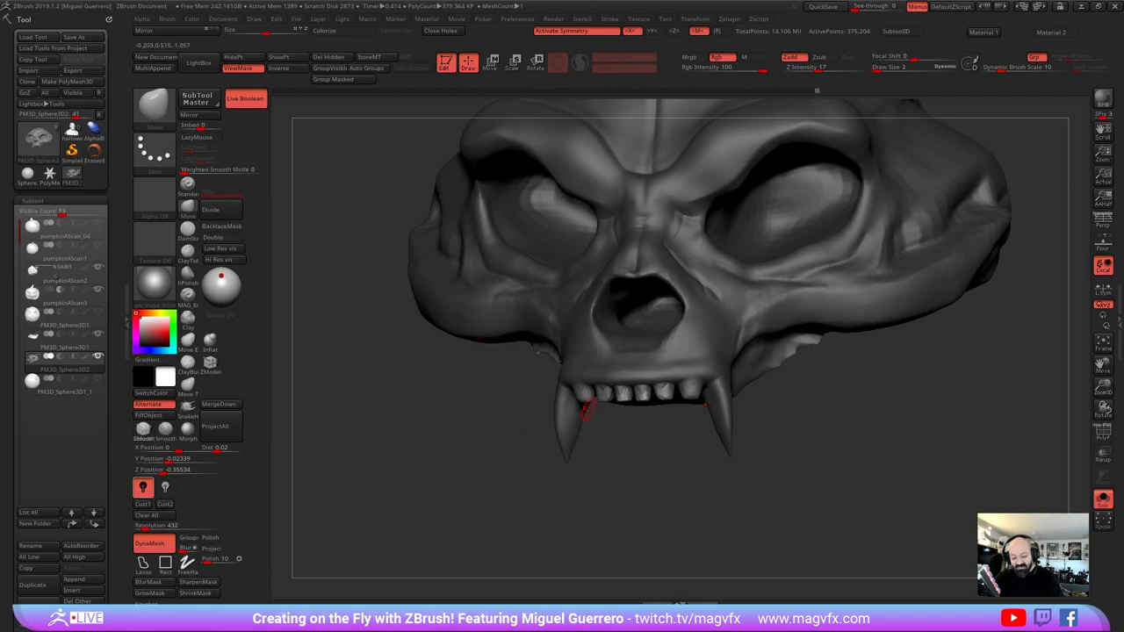
pyautogui.moveTo(588, 409)
pyautogui.mouseDown(button='right')
pyautogui.moveTo(624, 419)
pyautogui.moveTo(612, 448)
pyautogui.mouseUp(button='right')
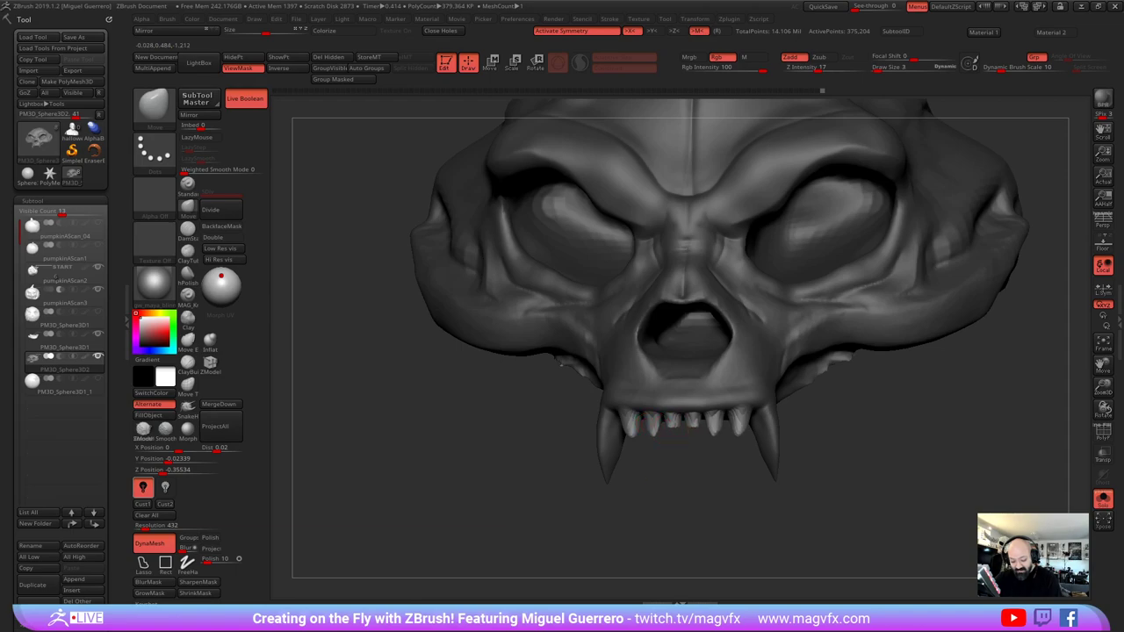
pyautogui.moveTo(655, 446)
pyautogui.keyDown('shift'); pyautogui.mouseDown()
pyautogui.moveTo(625, 430)
pyautogui.moveTo(700, 440)
pyautogui.mouseUp(); pyautogui.keyUp('shift')
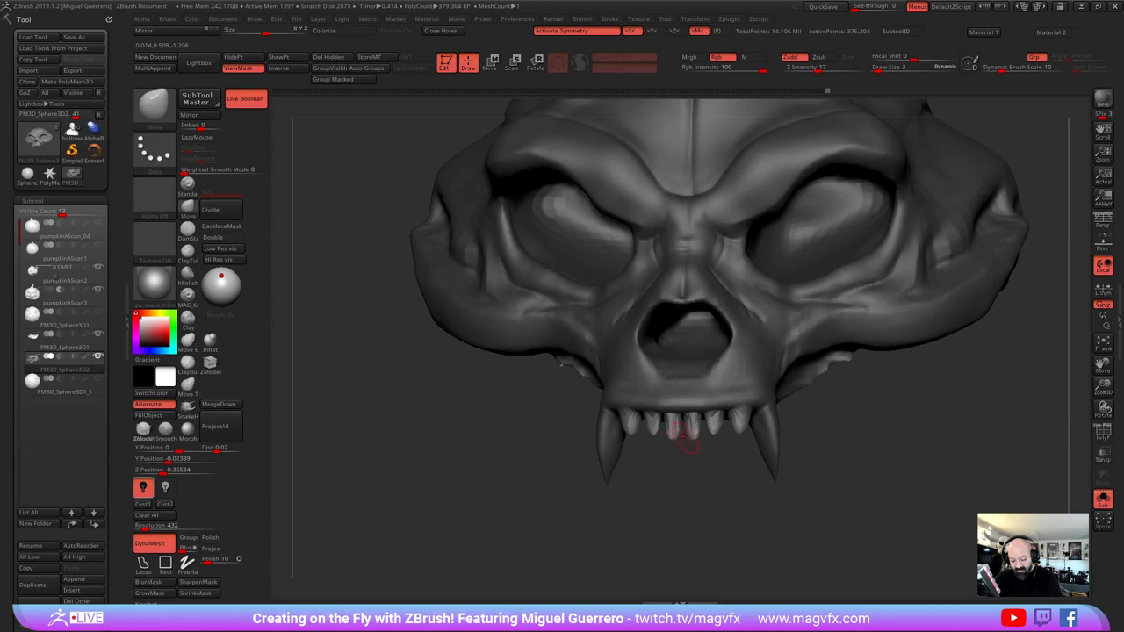
pyautogui.hotkey('ctrl', 'h')
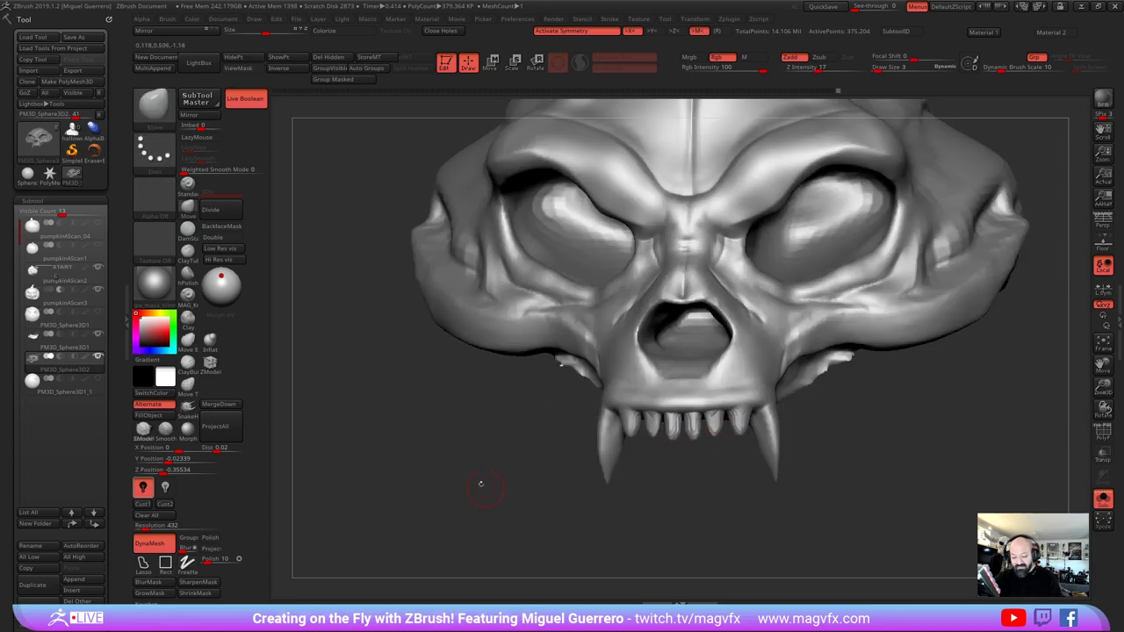
pyautogui.moveTo(490, 453); pyautogui.dragTo(552, 440)
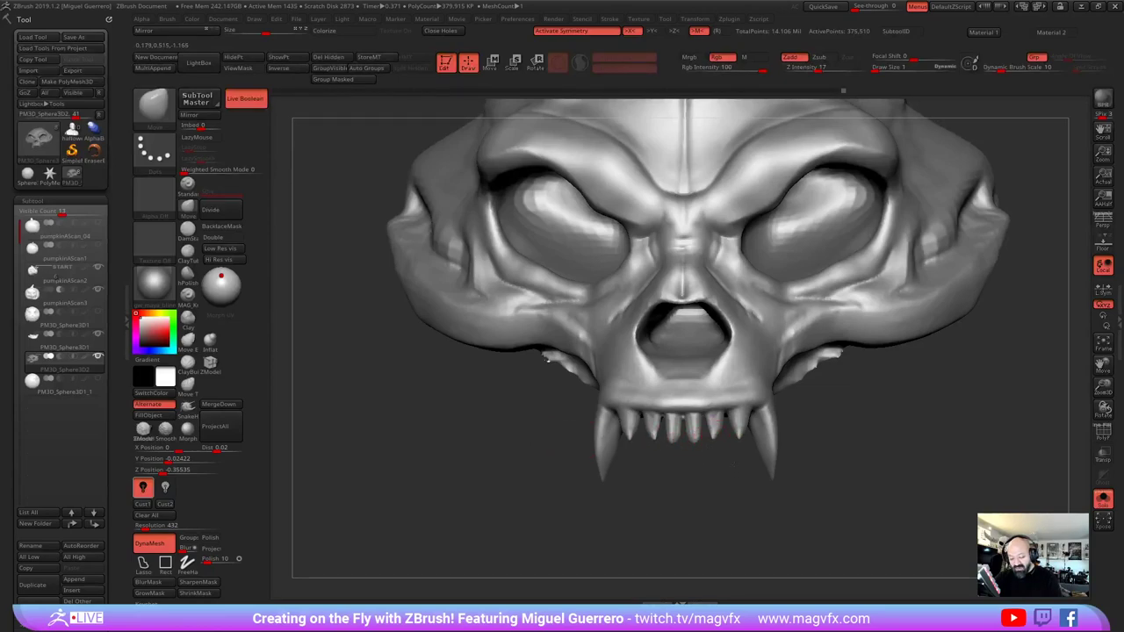
# Pull the palate's side edges outward behind the fangs with the Move brush at draw size 7
pyautogui.moveTo(543, 427)
pyautogui.mouseDown()
pyautogui.moveTo(474, 427)
pyautogui.moveTo(417, 388)
pyautogui.moveTo(434, 378)
pyautogui.moveTo(443, 304)
pyautogui.mouseUp()
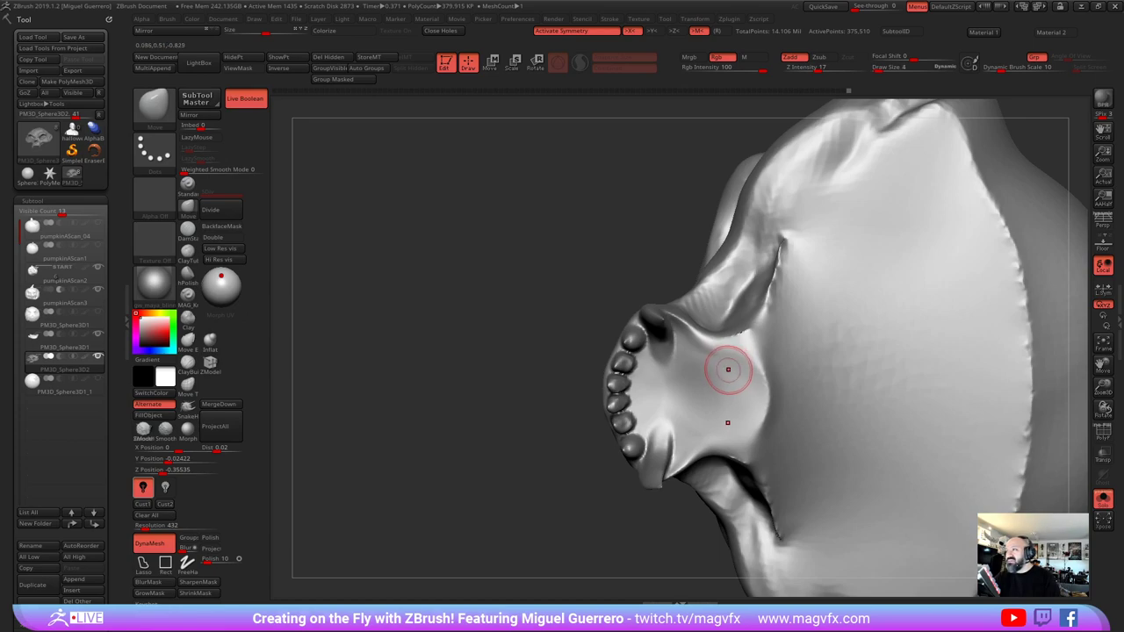
pyautogui.press(']')
pyautogui.moveTo(720, 335)
pyautogui.mouseDown()
pyautogui.moveTo(719, 320)
pyautogui.moveTo(740, 328)
pyautogui.moveTo(745, 314)
pyautogui.moveTo(703, 313)
pyautogui.moveTo(695, 290)
pyautogui.moveTo(697, 300)
pyautogui.moveTo(749, 297)
pyautogui.mouseUp()
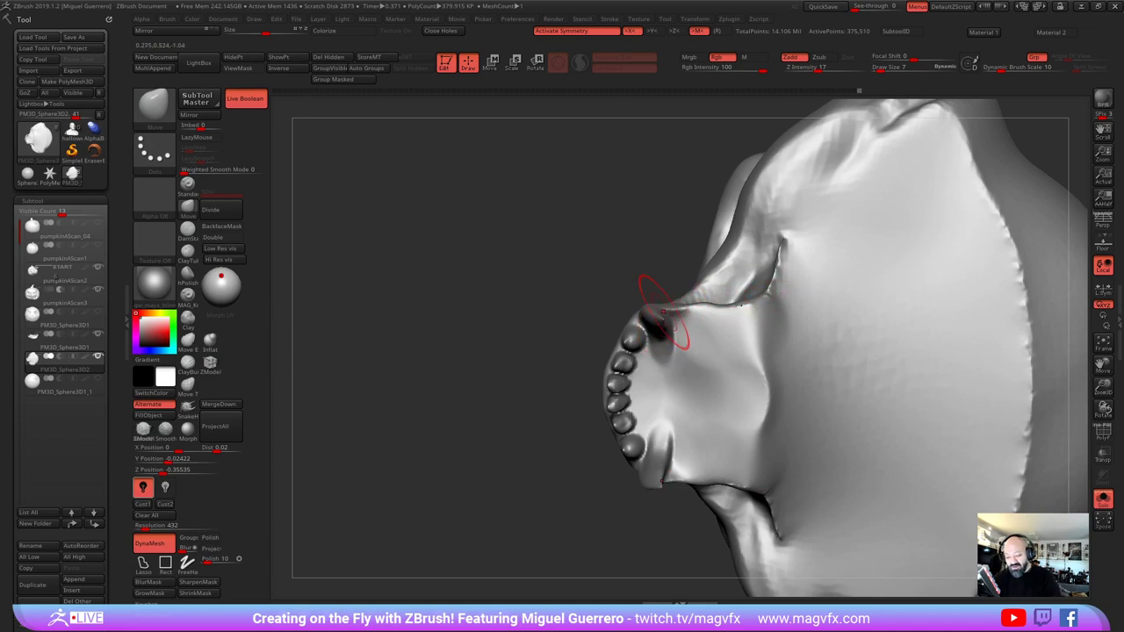
pyautogui.moveTo(688, 311)
pyautogui.mouseDown()
pyautogui.moveTo(752, 290)
pyautogui.moveTo(728, 301)
pyautogui.mouseUp()
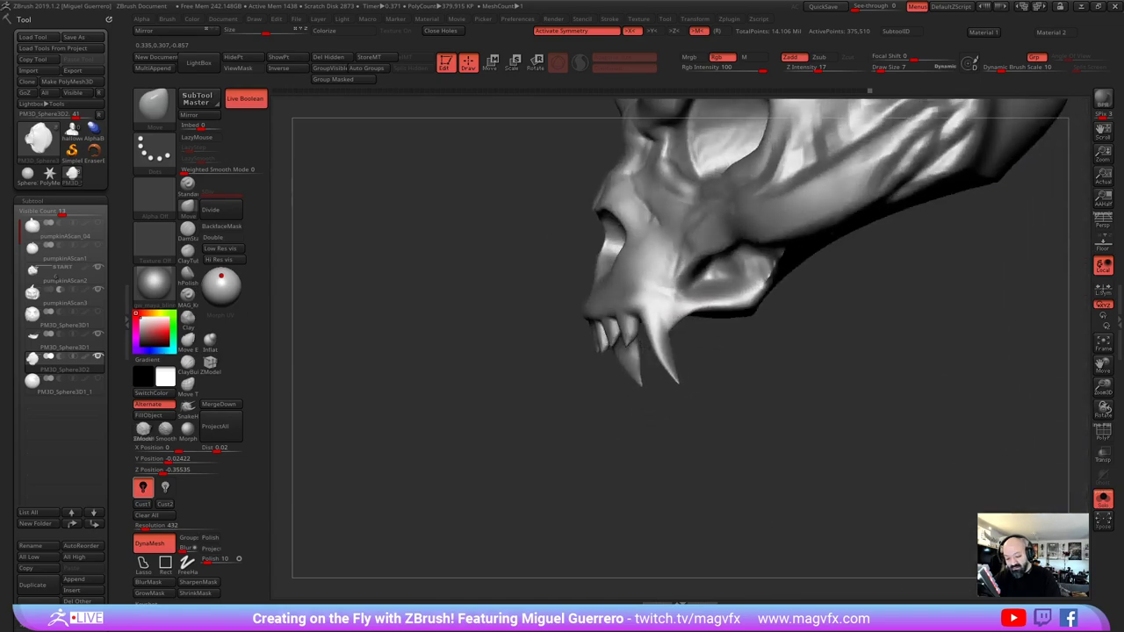
pyautogui.moveTo(733, 422)
pyautogui.mouseDown()
pyautogui.moveTo(817, 378)
pyautogui.moveTo(798, 362)
pyautogui.moveTo(780, 375)
pyautogui.moveTo(788, 369)
pyautogui.moveTo(778, 348)
pyautogui.mouseUp()
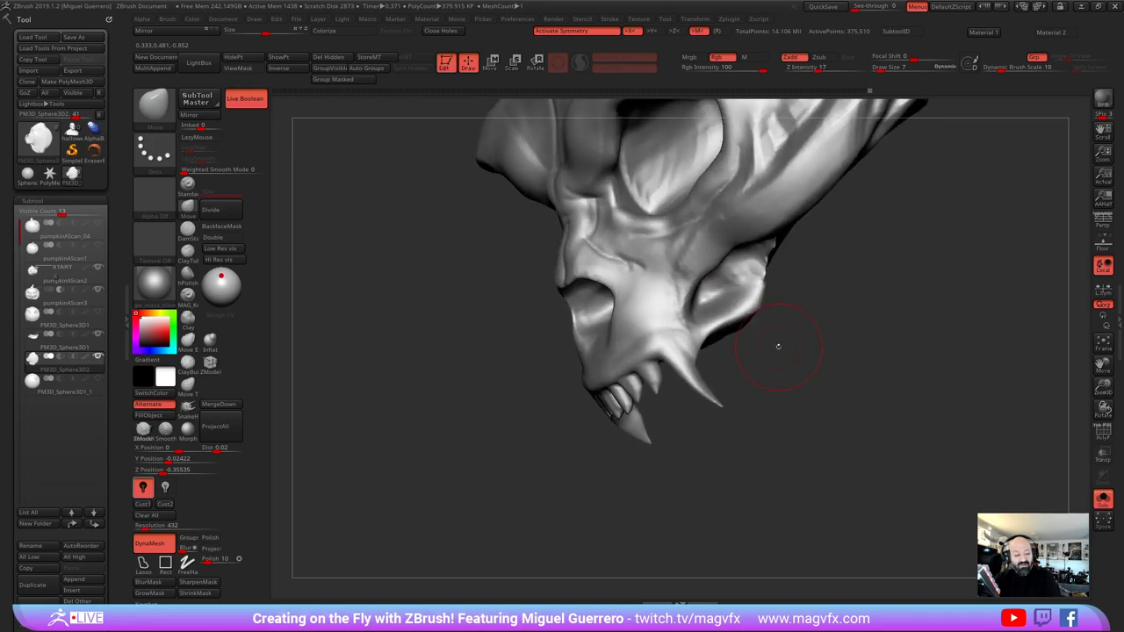
# Fill the hollow in the upper jaw's side behind the fang with the Clay brush at draw size 7
pyautogui.click(188, 320)
pyautogui.moveTo(821, 382); pyautogui.dragTo(755, 373)
pyautogui.moveTo(729, 290); pyautogui.dragTo(694, 285)
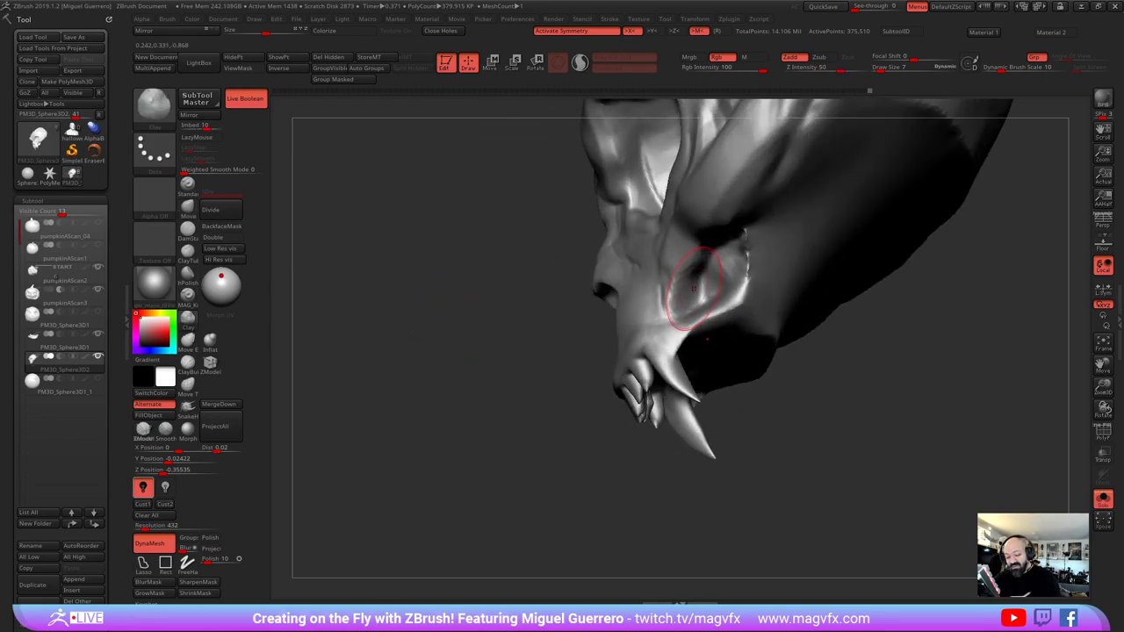
pyautogui.moveTo(698, 272); pyautogui.dragTo(715, 285, button='right')
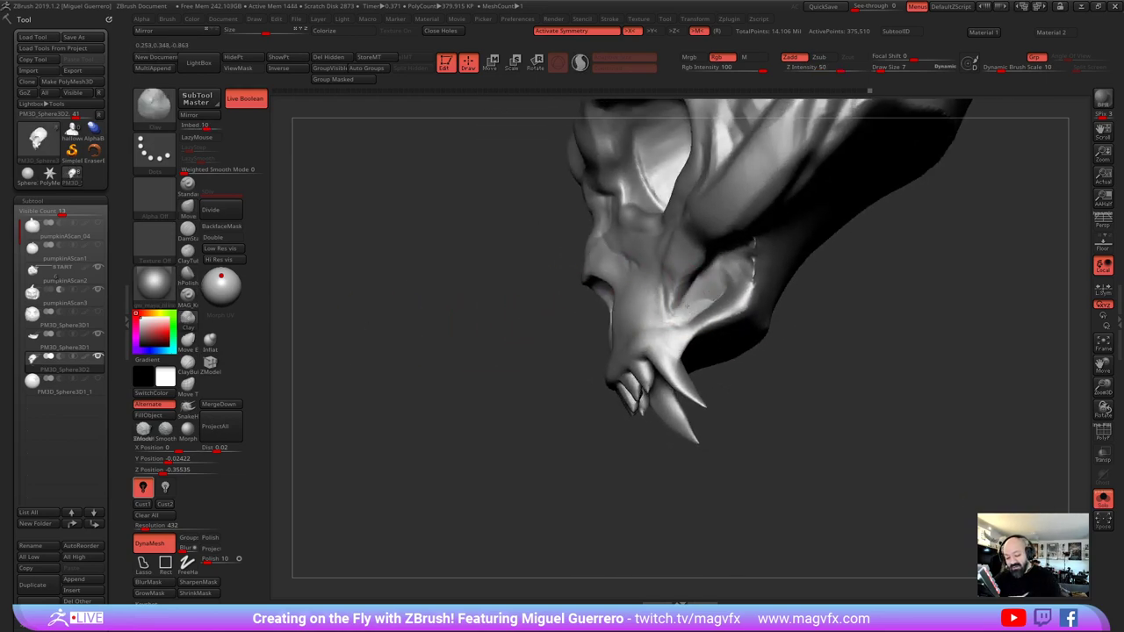
pyautogui.moveTo(703, 302); pyautogui.dragTo(693, 304)
pyautogui.keyDown('shift'); pyautogui.moveTo(466, 327); pyautogui.dragTo(615, 320); pyautogui.keyUp('shift')
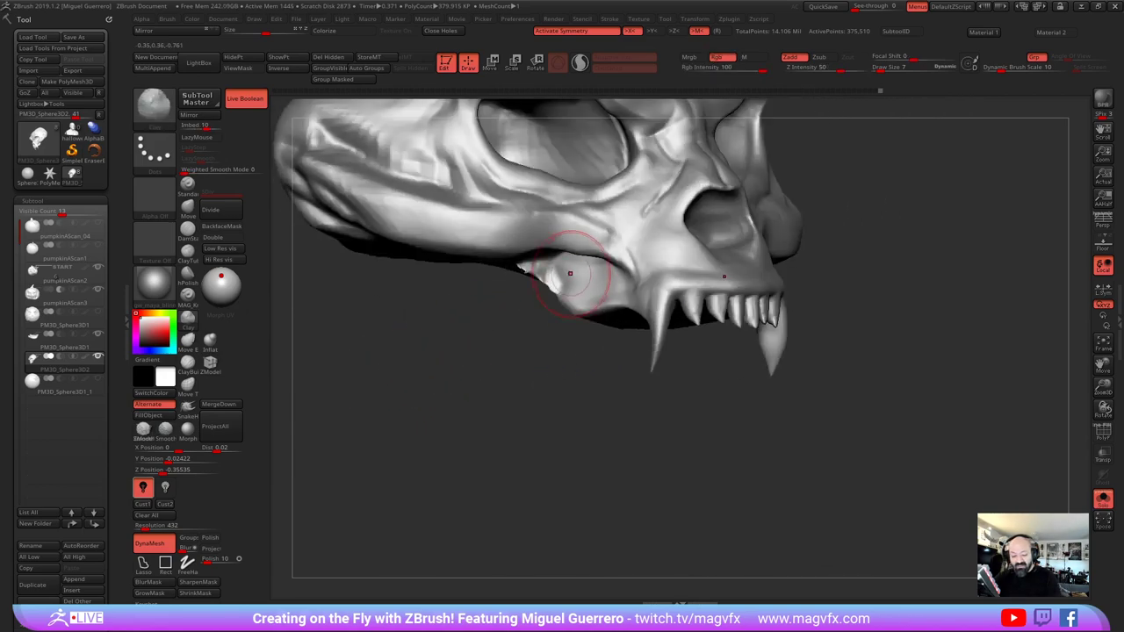
pyautogui.moveTo(562, 274); pyautogui.dragTo(582, 298)
pyautogui.moveTo(582, 299); pyautogui.dragTo(571, 276, button='right')
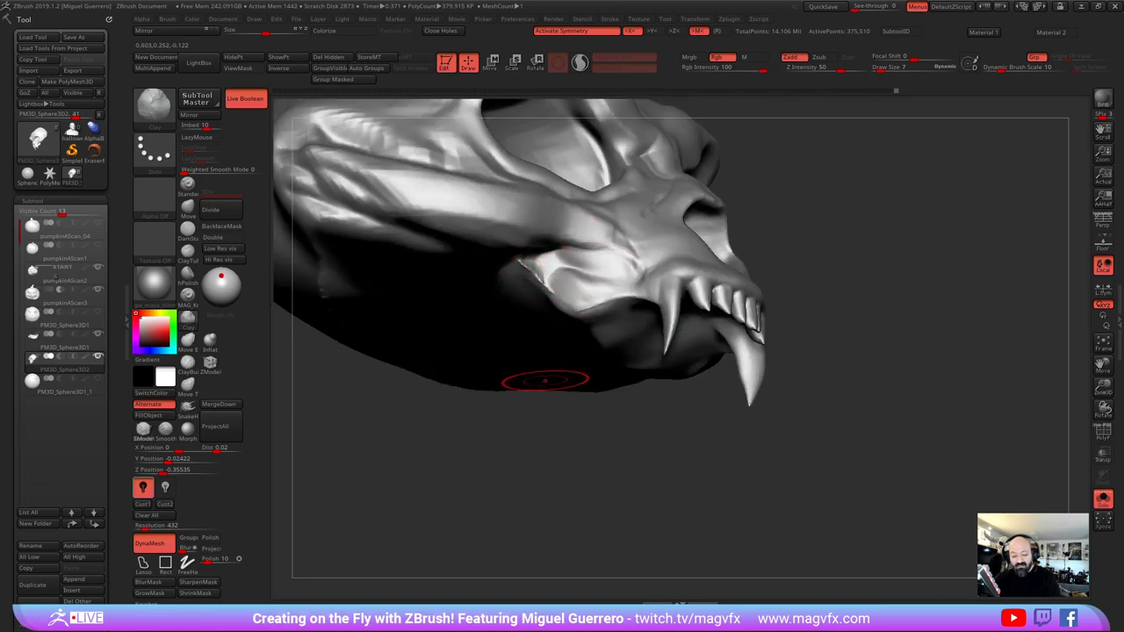
# Remesh the skull and smooth the filled upper jaw area behind the fang into a rounded form
pyautogui.moveTo(539, 382)
pyautogui.mouseDown()
pyautogui.moveTo(564, 296)
pyautogui.moveTo(518, 330)
pyautogui.moveTo(479, 381)
pyautogui.mouseUp()
pyautogui.moveTo(454, 448)
pyautogui.mouseDown()
pyautogui.moveTo(424, 436)
pyautogui.moveTo(477, 424)
pyautogui.mouseUp()
pyautogui.press('shift')
pyautogui.keyDown('shift'); pyautogui.moveTo(615, 156); pyautogui.dragTo(603, 196); pyautogui.keyUp('shift')
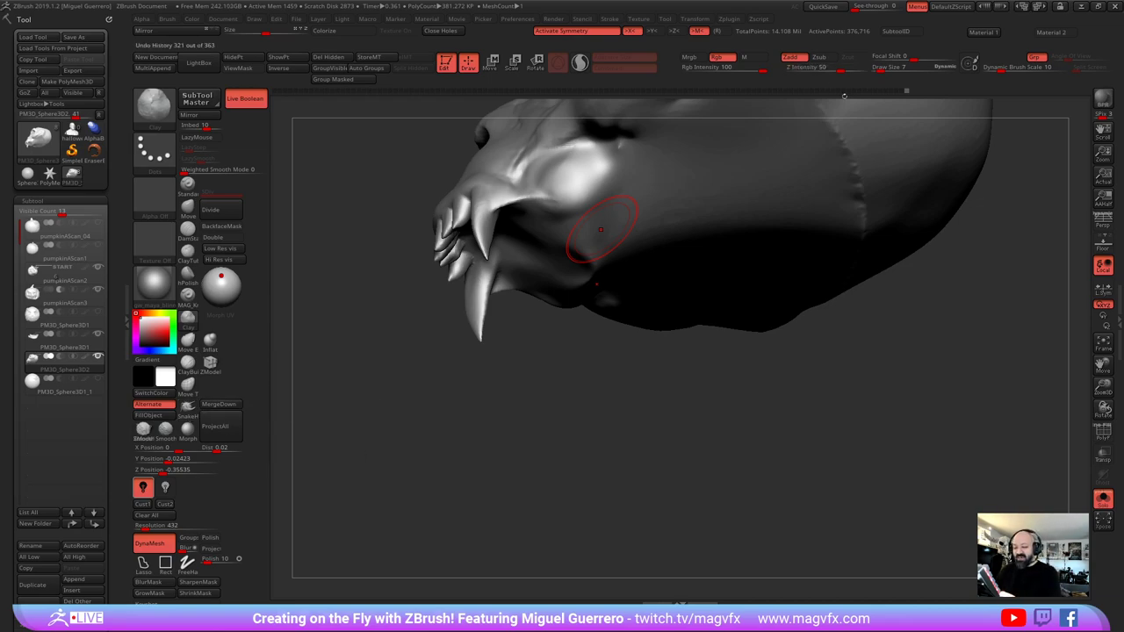
# Reposition the small front teeth between the upper fangs with the Move brush
pyautogui.press('b')
pyautogui.press('m')
pyautogui.press('v')
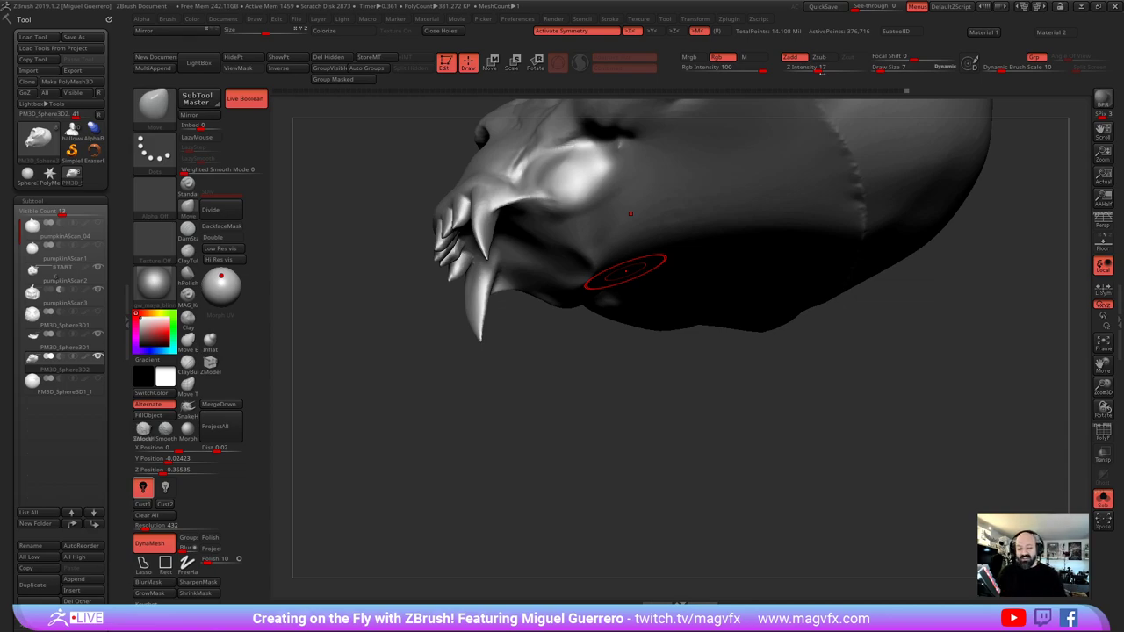
pyautogui.moveTo(625, 272); pyautogui.dragTo(430, 417, button='right')
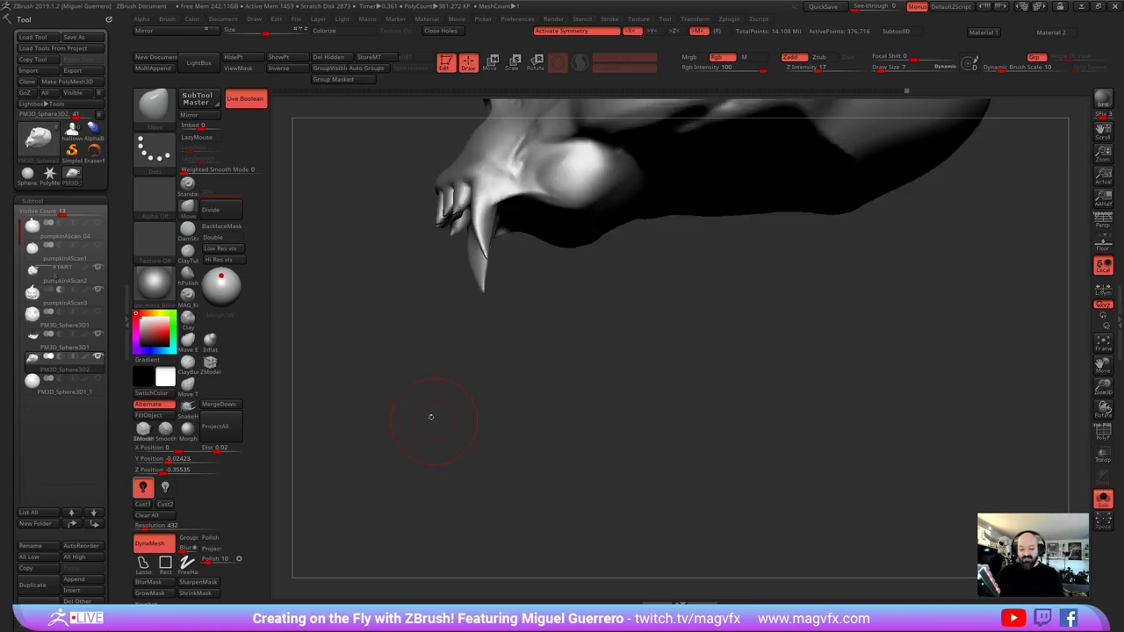
pyautogui.moveTo(412, 331)
pyautogui.mouseDown(button='right')
pyautogui.moveTo(413, 421)
pyautogui.moveTo(387, 338)
pyautogui.moveTo(606, 285)
pyautogui.moveTo(518, 285)
pyautogui.mouseUp(button='right')
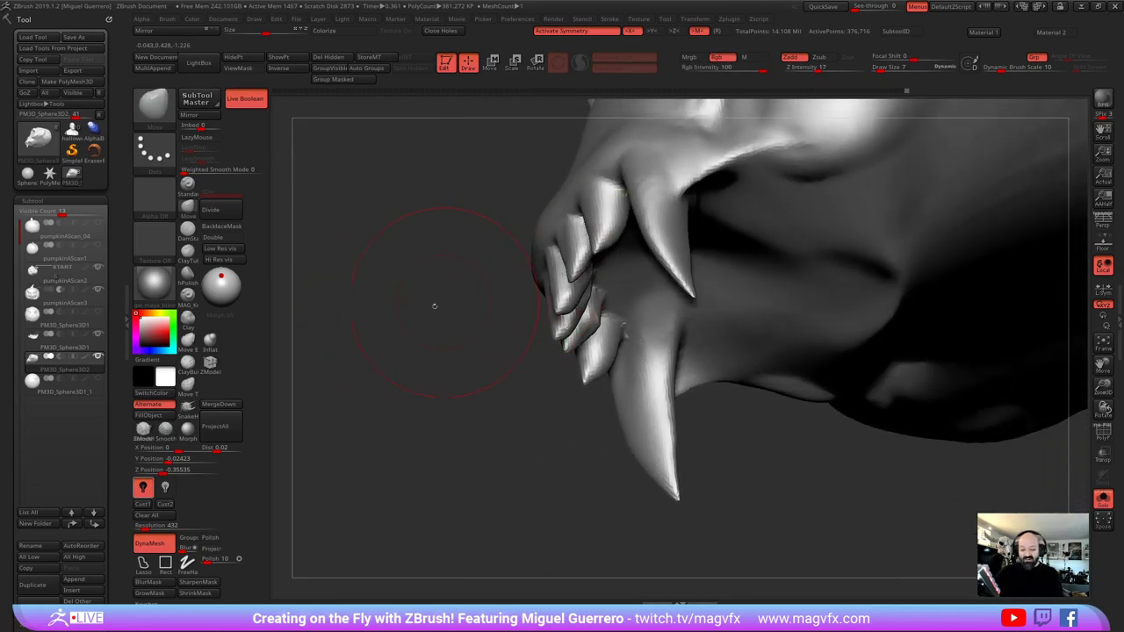
pyautogui.moveTo(434, 307); pyautogui.dragTo(441, 354, button='right')
pyautogui.press('[')
pyautogui.press('[')
pyautogui.moveTo(584, 309)
pyautogui.mouseDown()
pyautogui.moveTo(595, 314)
pyautogui.moveTo(570, 319)
pyautogui.moveTo(578, 356)
pyautogui.moveTo(570, 321)
pyautogui.moveTo(546, 319)
pyautogui.mouseUp()
# Set the draw size to 4 and adjust the frontmost upper teeth in side profile
pyautogui.press('[')
pyautogui.press(']')
pyautogui.press(']')
pyautogui.press(']')
pyautogui.moveTo(422, 338)
pyautogui.mouseDown()
pyautogui.moveTo(527, 325)
pyautogui.moveTo(410, 331)
pyautogui.mouseUp()
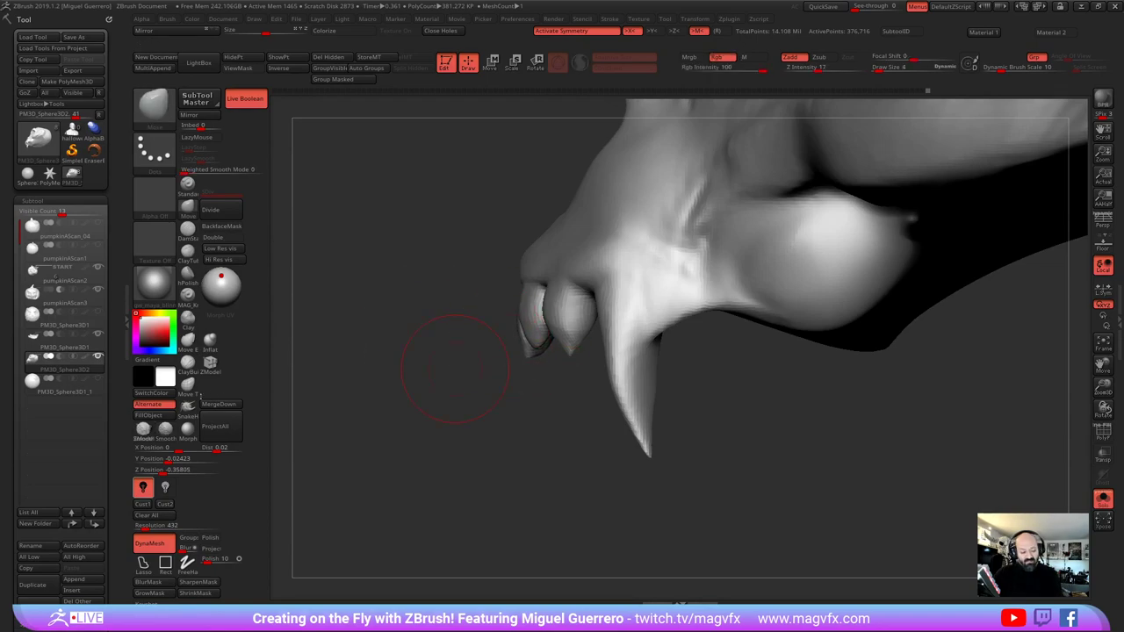
pyautogui.moveTo(523, 317); pyautogui.dragTo(520, 319)
# Refine the curve of the small teeth beside the upper fang with the Move brush at draw size 4
pyautogui.press('b')
pyautogui.press('m')
pyautogui.press('v')
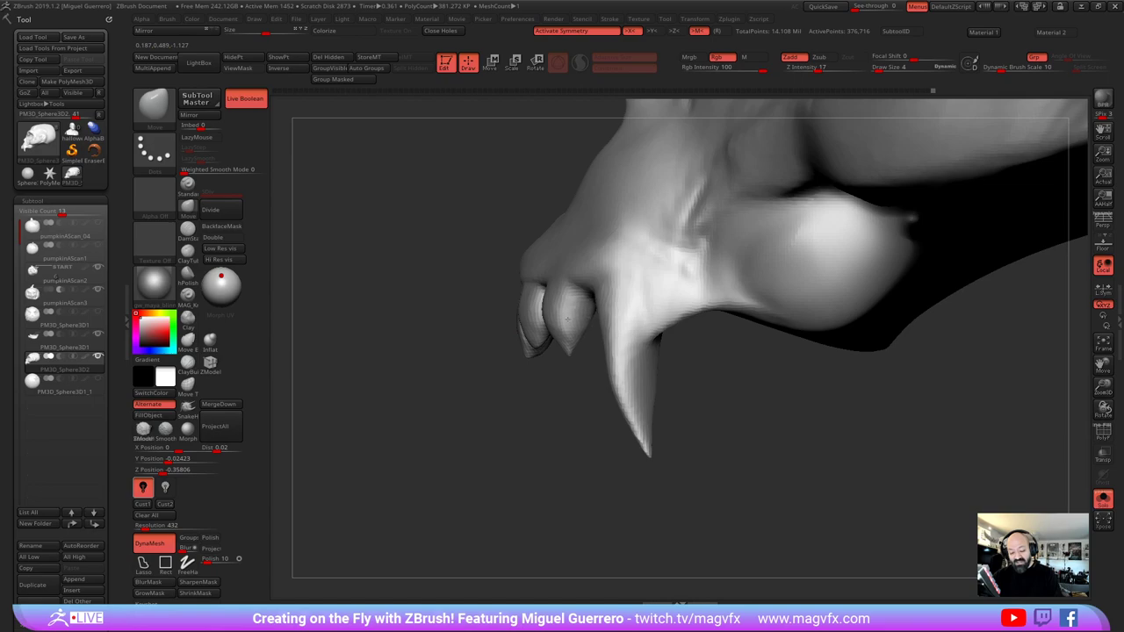
pyautogui.moveTo(579, 317); pyautogui.dragTo(572, 322)
pyautogui.moveTo(492, 378)
pyautogui.mouseDown()
pyautogui.moveTo(532, 374)
pyautogui.moveTo(549, 283)
pyautogui.mouseUp()
pyautogui.moveTo(611, 423)
pyautogui.mouseDown()
pyautogui.moveTo(596, 417)
pyautogui.moveTo(602, 448)
pyautogui.mouseUp()
pyautogui.moveTo(498, 404); pyautogui.dragTo(480, 449)
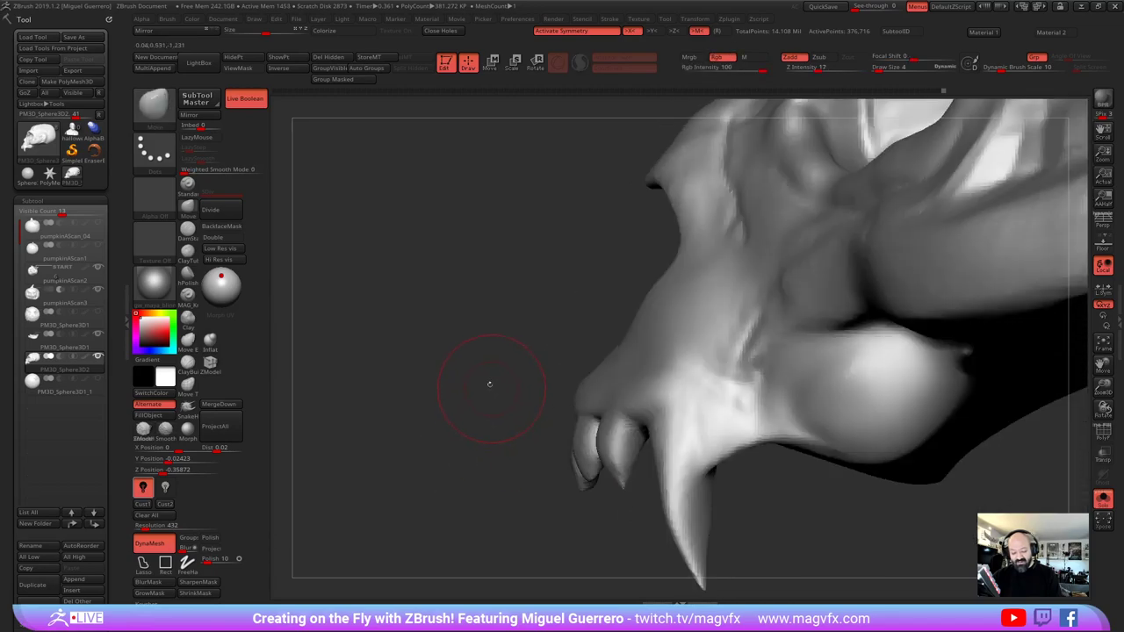
pyautogui.keyDown('alt'); pyautogui.moveTo(489, 384); pyautogui.dragTo(479, 345); pyautogui.keyUp('alt')
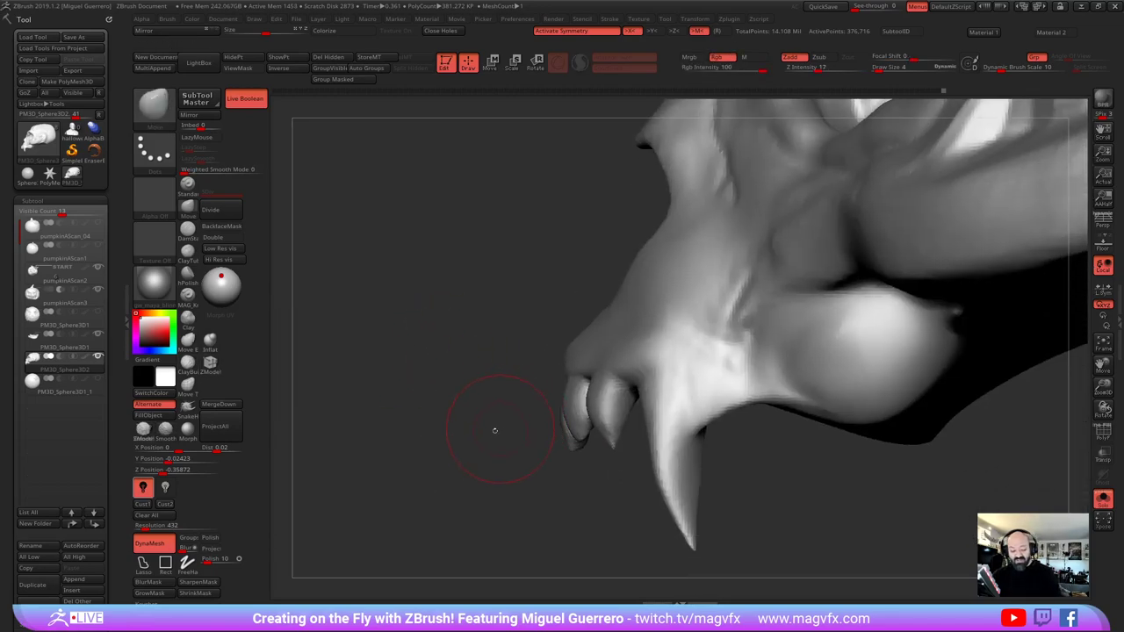
# Adjust the small front teeth with the Move Topological brush and smooth the streaks above the cheekbone
pyautogui.click(187, 384)
pyautogui.moveTo(572, 408); pyautogui.dragTo(566, 407)
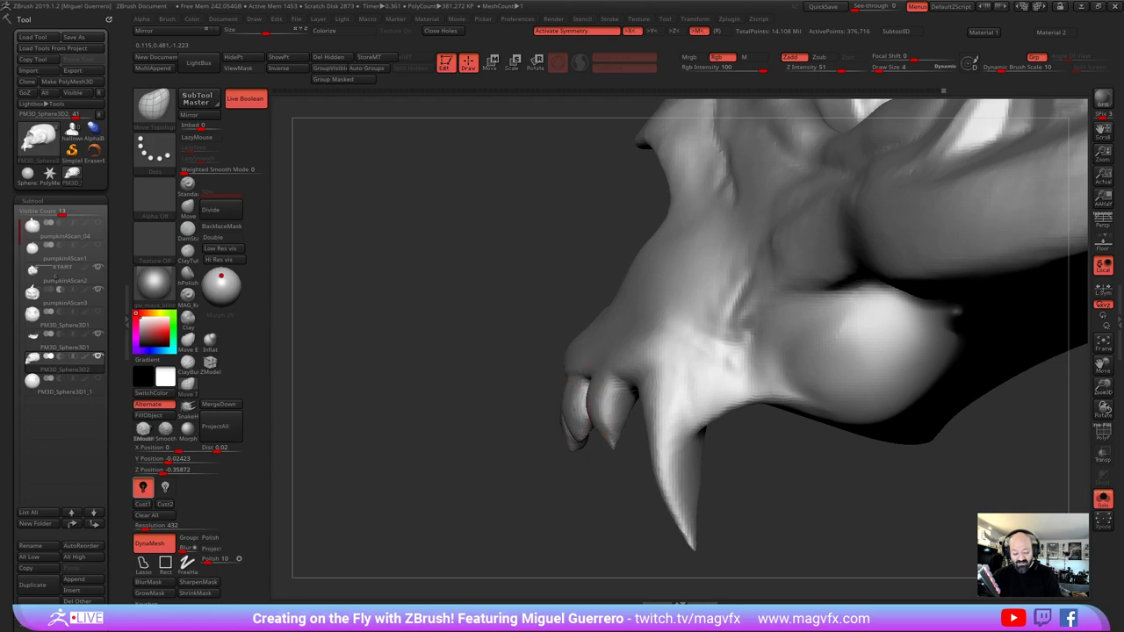
pyautogui.moveTo(492, 422)
pyautogui.mouseDown()
pyautogui.moveTo(540, 422)
pyautogui.moveTo(553, 393)
pyautogui.moveTo(538, 389)
pyautogui.mouseUp()
pyautogui.moveTo(520, 398)
pyautogui.mouseDown(button='right')
pyautogui.moveTo(474, 396)
pyautogui.moveTo(471, 344)
pyautogui.mouseUp(button='right')
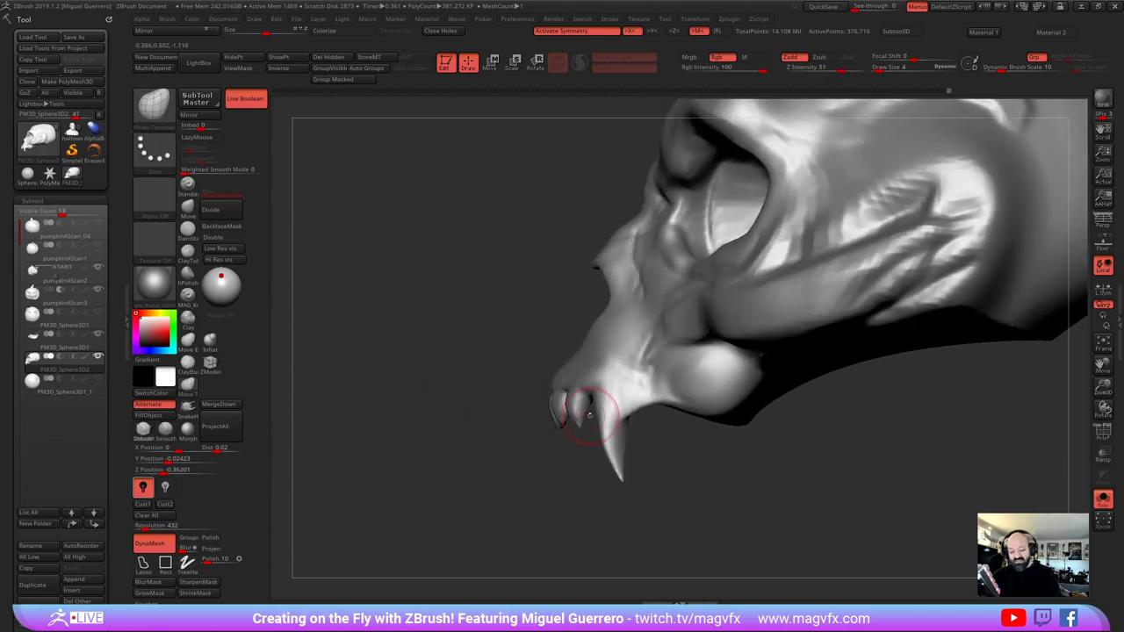
pyautogui.moveTo(618, 442)
pyautogui.mouseDown()
pyautogui.moveTo(616, 425)
pyautogui.moveTo(620, 437)
pyautogui.mouseUp()
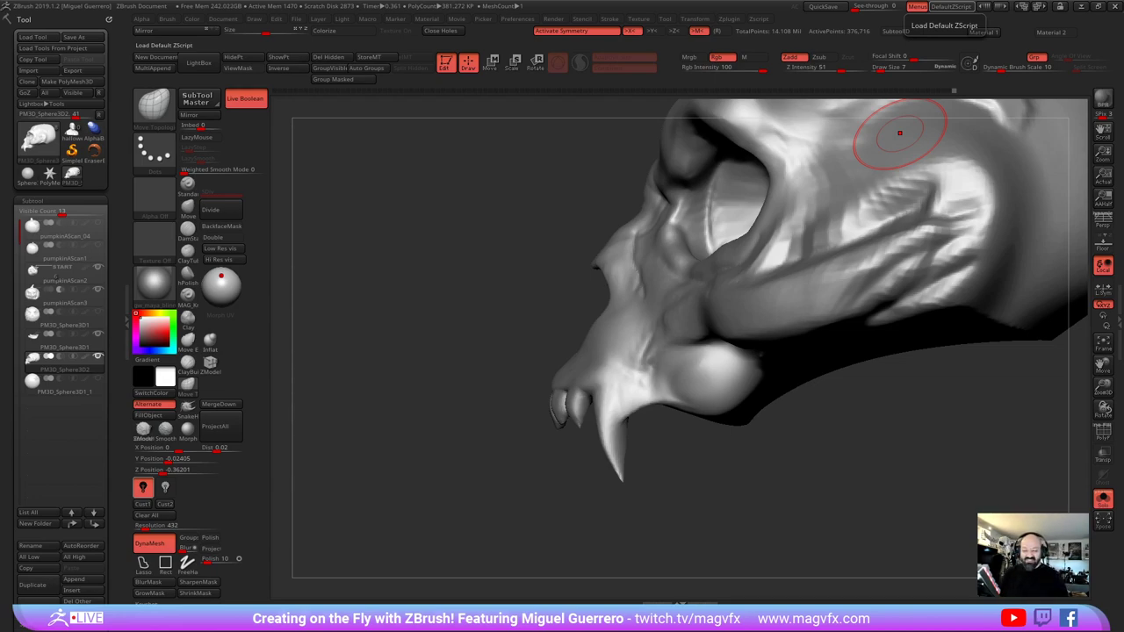
pyautogui.moveTo(788, 220)
pyautogui.mouseDown(button='right')
pyautogui.moveTo(757, 225)
pyautogui.moveTo(790, 224)
pyautogui.mouseUp(button='right')
pyautogui.moveTo(825, 238)
pyautogui.keyDown('shift'); pyautogui.mouseDown()
pyautogui.moveTo(937, 174)
pyautogui.moveTo(785, 293)
pyautogui.moveTo(808, 231)
pyautogui.moveTo(798, 146)
pyautogui.mouseUp(); pyautogui.keyUp('shift')
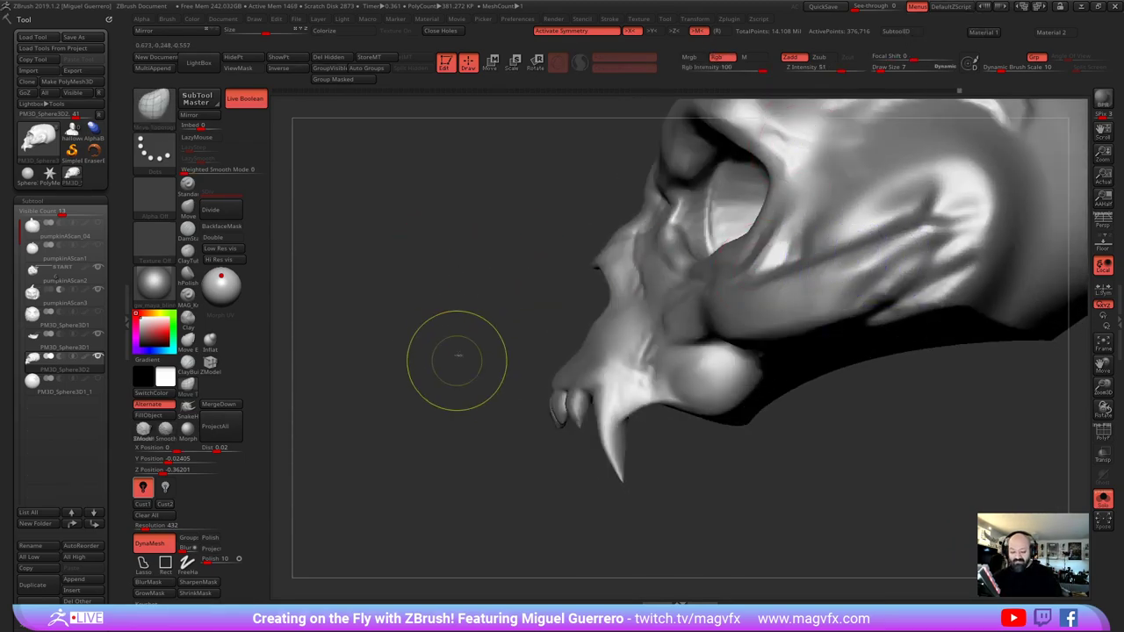
# Mask three spots along each side of the upper jaw behind the fangs at draw size 2, then invert the mask
pyautogui.moveTo(456, 356)
pyautogui.mouseDown()
pyautogui.moveTo(453, 323)
pyautogui.moveTo(496, 343)
pyautogui.moveTo(509, 334)
pyautogui.moveTo(492, 360)
pyautogui.moveTo(514, 338)
pyautogui.mouseUp()
pyautogui.moveTo(606, 421); pyautogui.dragTo(637, 376)
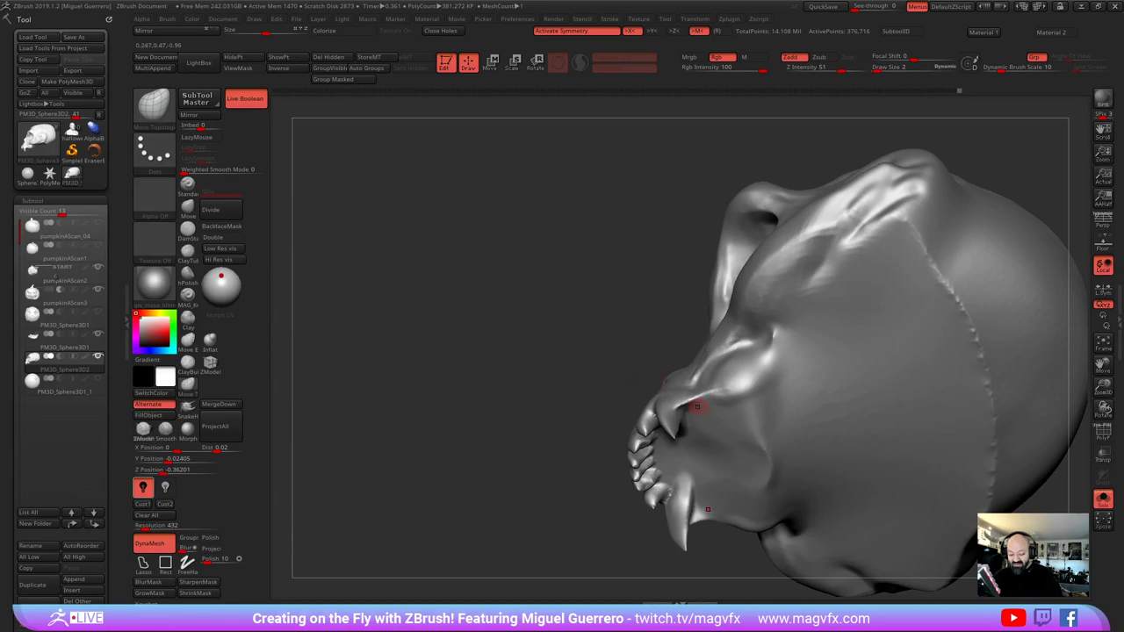
pyautogui.keyDown('ctrl'); pyautogui.moveTo(695, 407); pyautogui.dragTo(708, 404); pyautogui.keyUp('ctrl')
pyautogui.keyDown('ctrl'); pyautogui.click(744, 397); pyautogui.keyUp('ctrl')
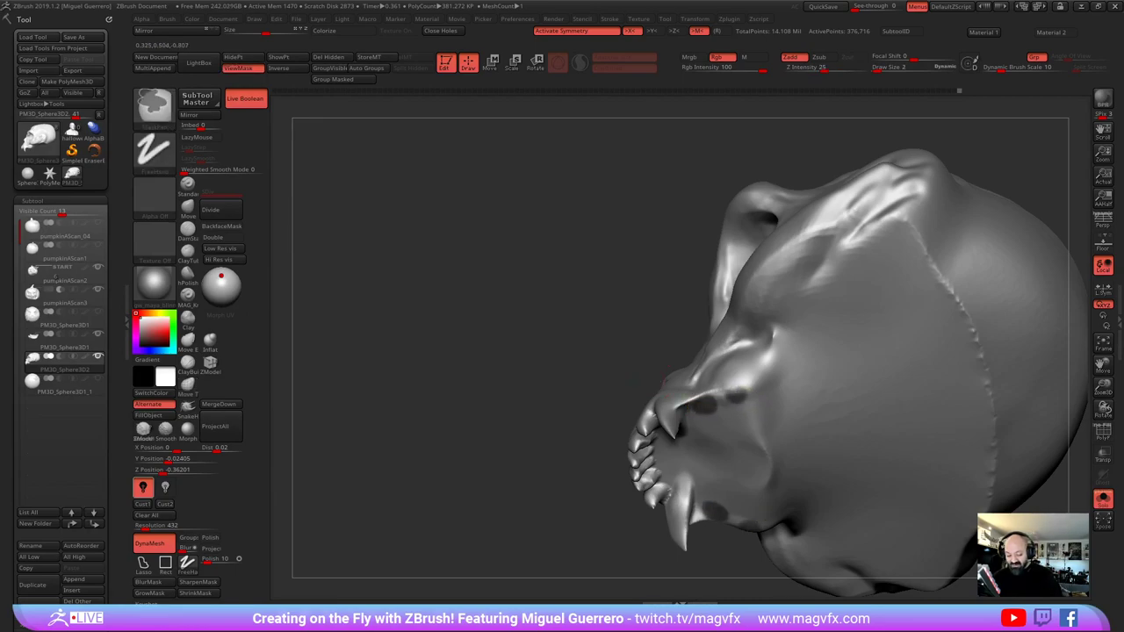
pyautogui.keyDown('ctrl'); pyautogui.click(778, 382); pyautogui.keyUp('ctrl')
pyautogui.keyDown('ctrl'); pyautogui.moveTo(779, 382); pyautogui.dragTo(782, 377); pyautogui.keyUp('ctrl')
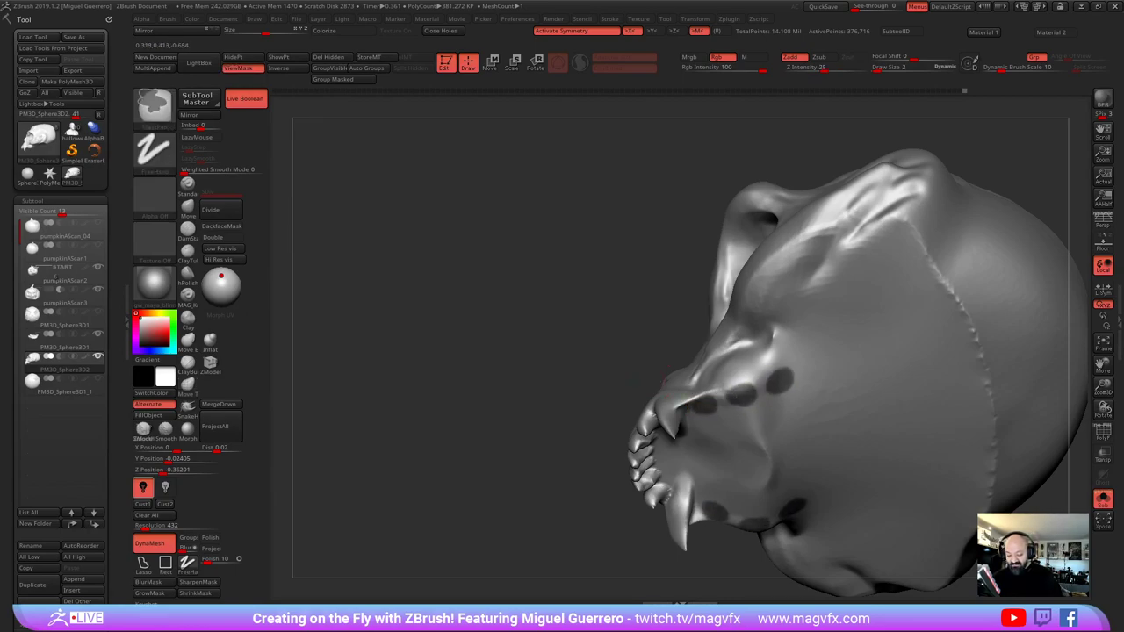
pyautogui.keyDown('ctrl'); pyautogui.click(527, 344); pyautogui.keyUp('ctrl')
# Pull the unmasked jaw spots straight down along Y into back teeth, clear the mask and remesh the skull
pyautogui.moveTo(514, 347); pyautogui.dragTo(499, 384)
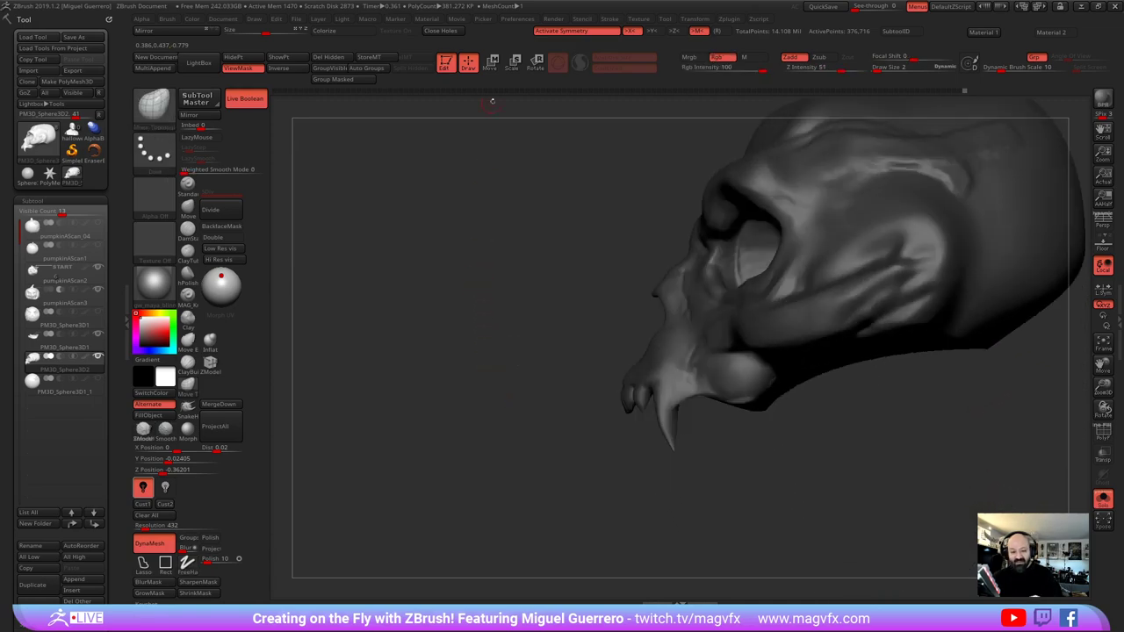
pyautogui.click(490, 61)
pyautogui.moveTo(948, 246); pyautogui.dragTo(948, 268)
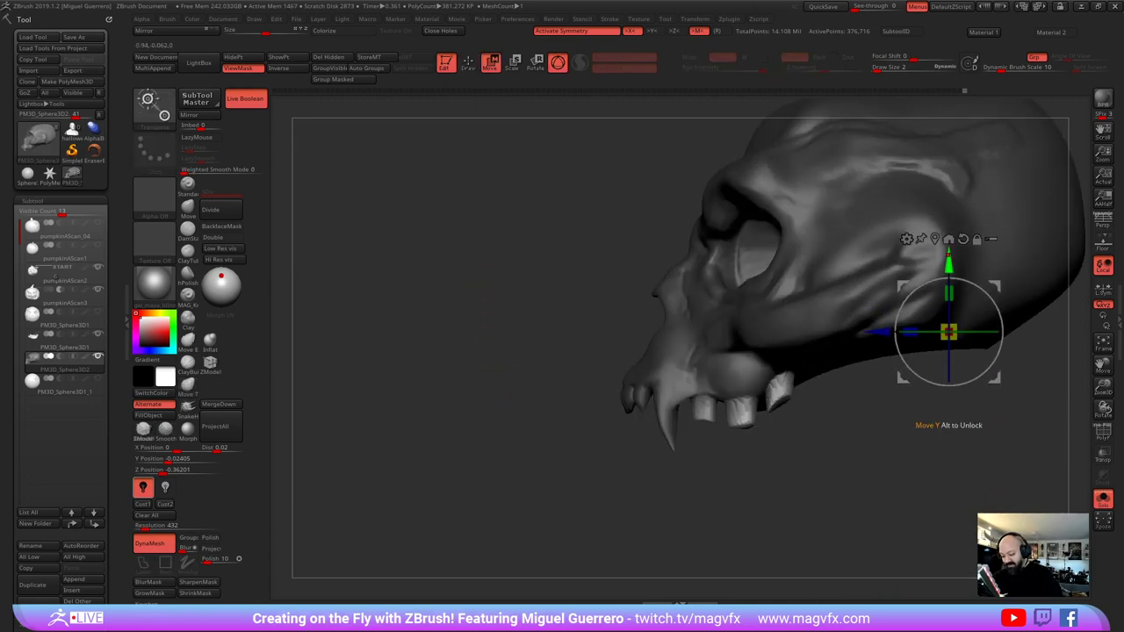
pyautogui.moveTo(505, 296)
pyautogui.mouseDown()
pyautogui.moveTo(535, 296)
pyautogui.moveTo(526, 318)
pyautogui.mouseUp()
pyautogui.click(468, 62)
pyautogui.keyDown('ctrl'); pyautogui.moveTo(501, 357); pyautogui.dragTo(533, 410); pyautogui.keyUp('ctrl')
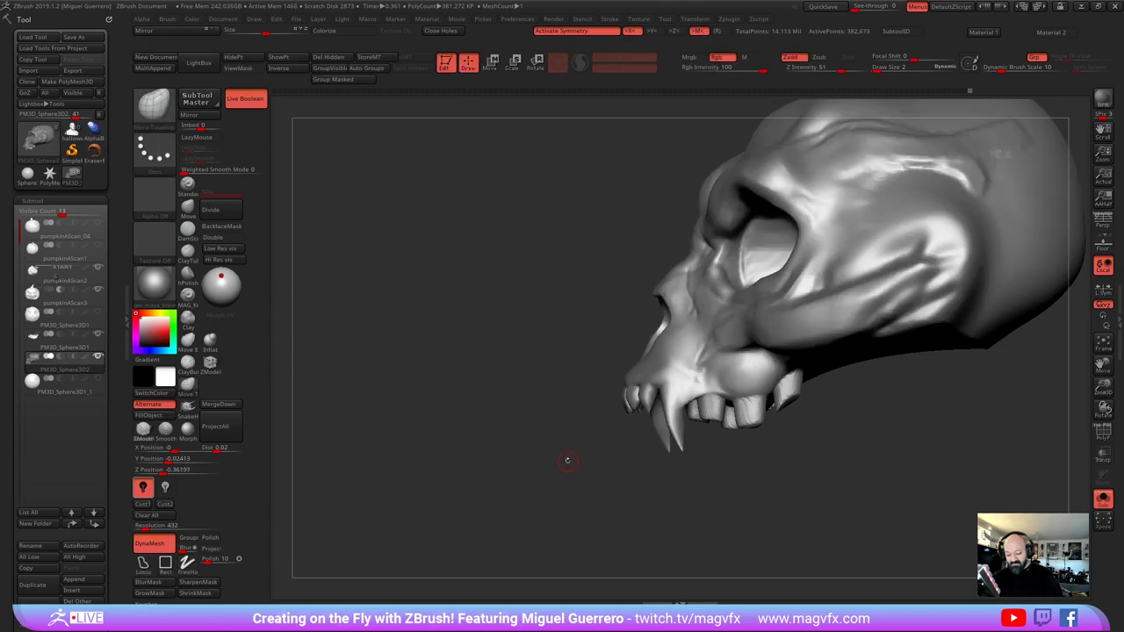
pyautogui.moveTo(564, 459); pyautogui.dragTo(702, 395)
pyautogui.moveTo(599, 380); pyautogui.dragTo(536, 383)
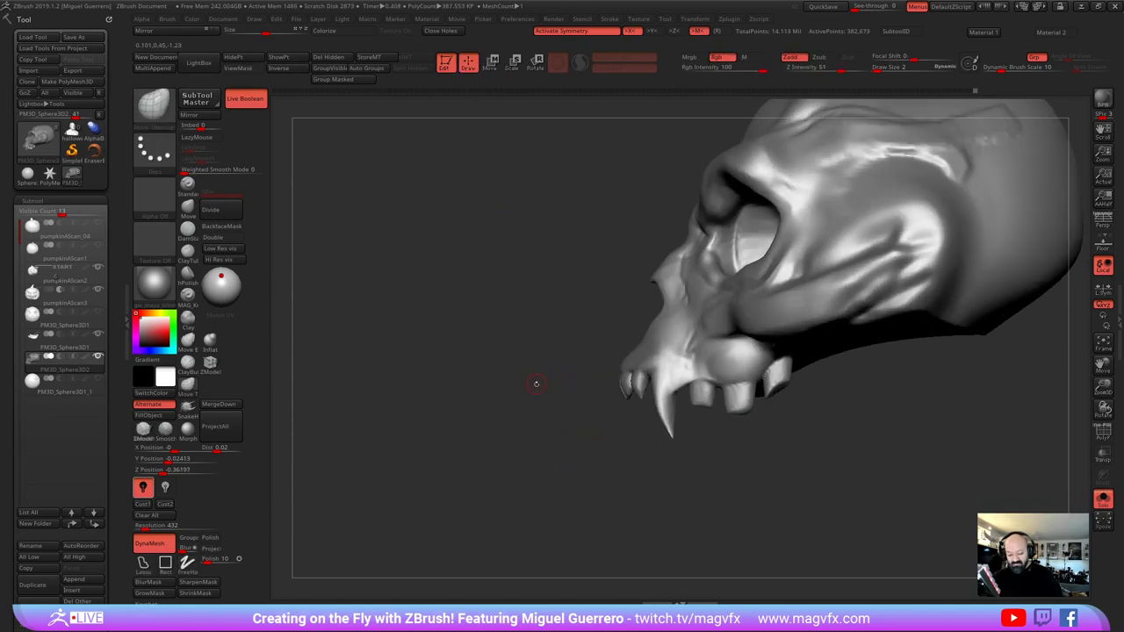
# Shape the new back teeth with the Move Topological brush at draw sizes 4 and 7, and set the Z intensity to 31
pyautogui.click(187, 208)
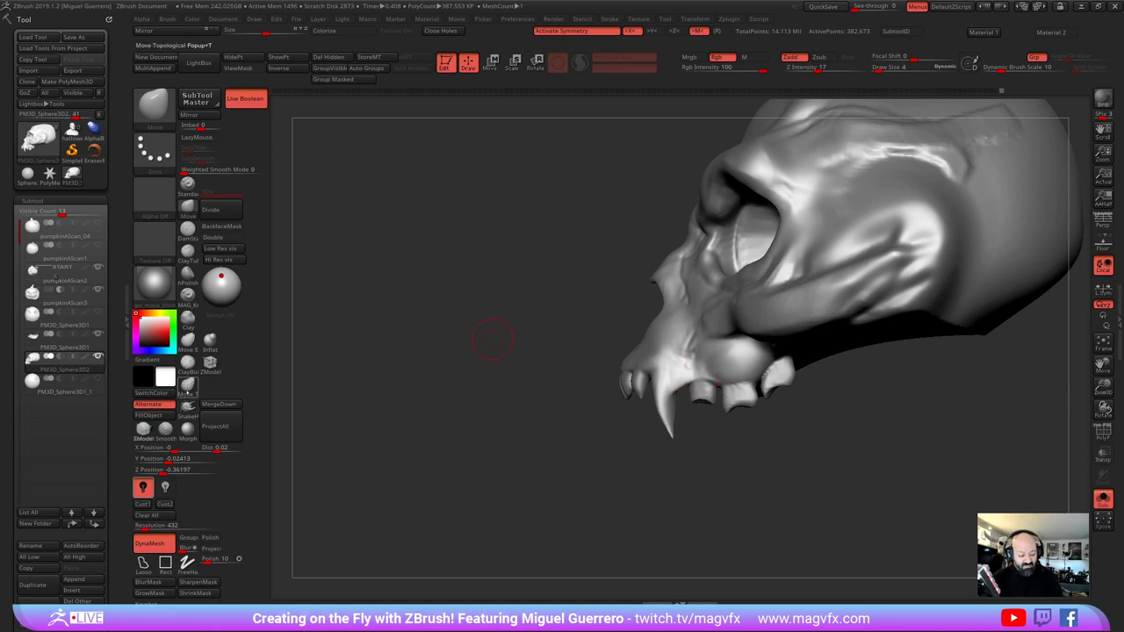
pyautogui.click(188, 385)
pyautogui.moveTo(714, 397); pyautogui.dragTo(718, 399)
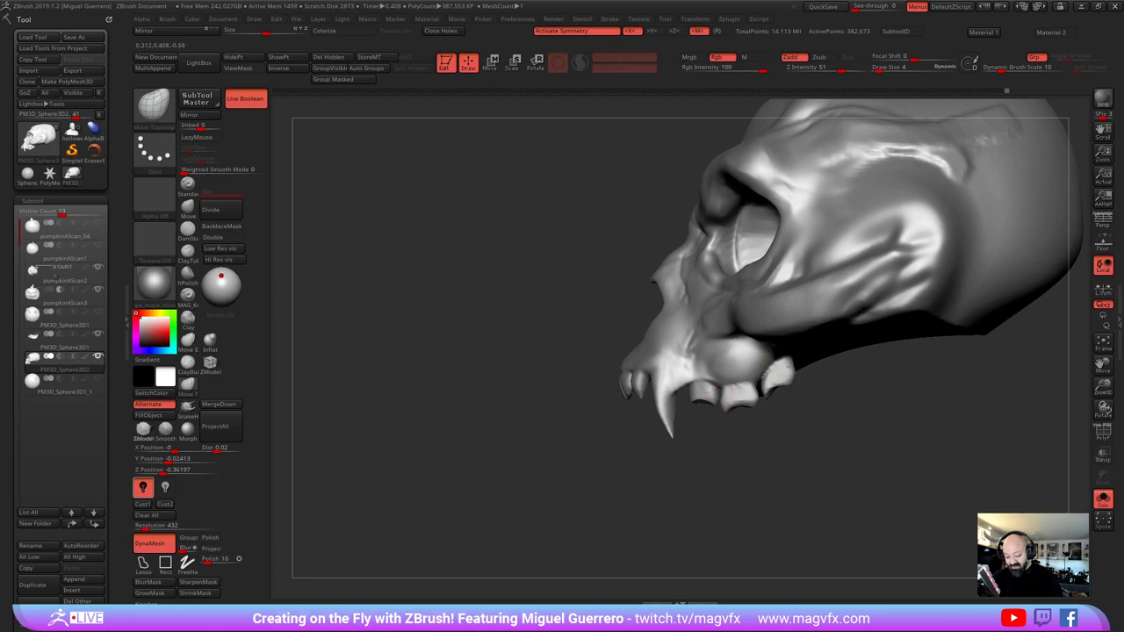
pyautogui.moveTo(797, 364); pyautogui.dragTo(764, 393)
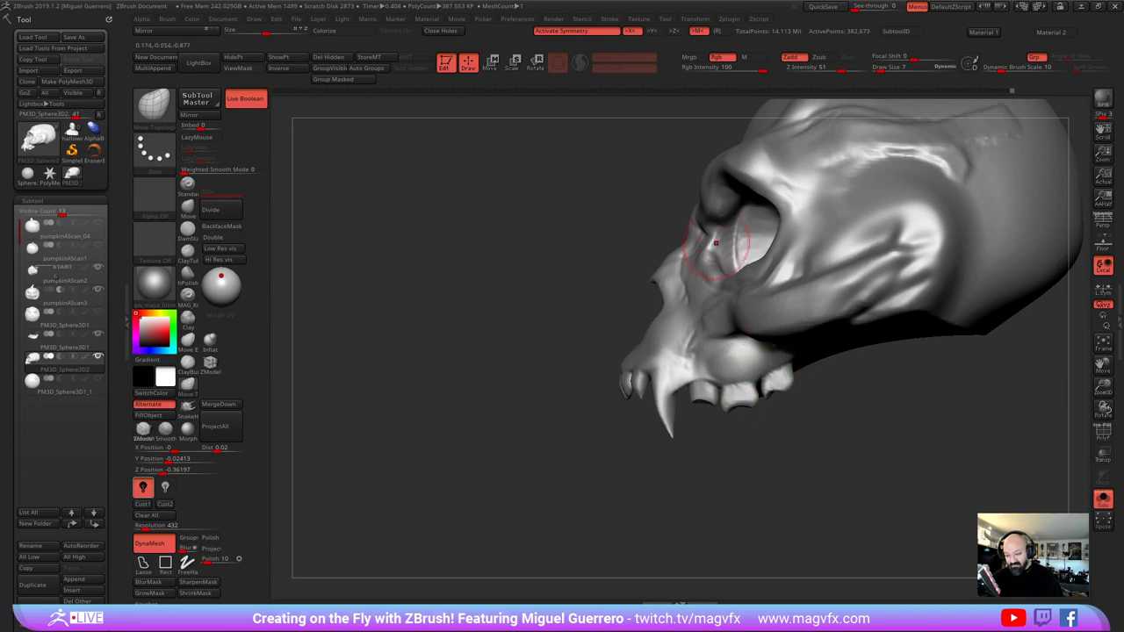
pyautogui.moveTo(828, 71); pyautogui.dragTo(836, 70)
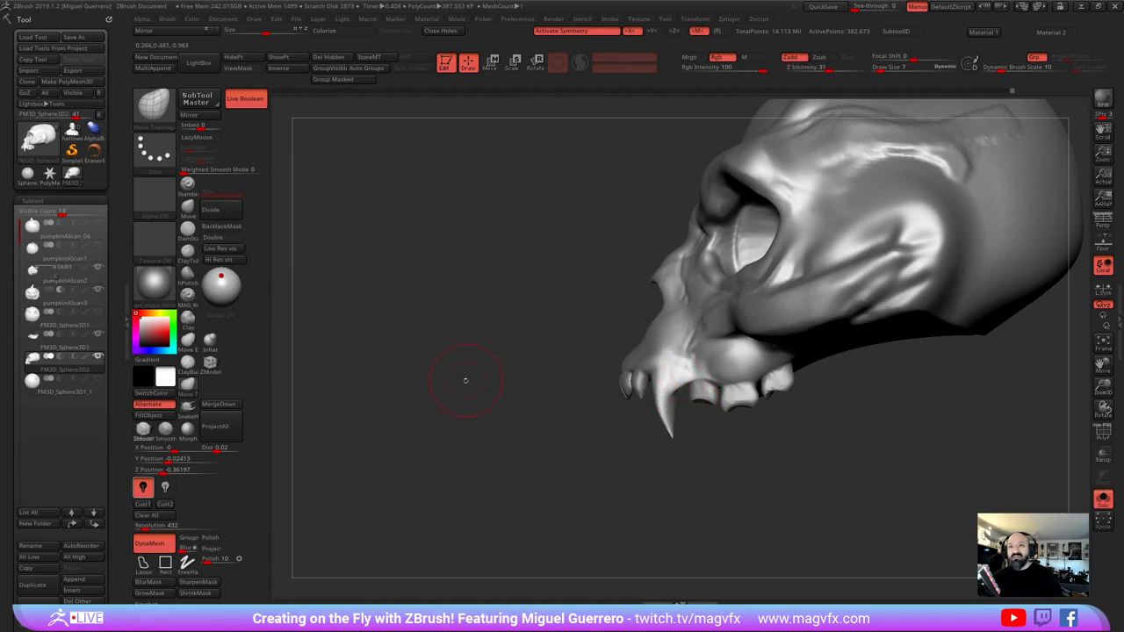
# Reposition the back teeth from the underside of the skull with the Move brush at draw size 10
pyautogui.moveTo(464, 381)
pyautogui.mouseDown()
pyautogui.moveTo(562, 378)
pyautogui.moveTo(383, 344)
pyautogui.moveTo(357, 354)
pyautogui.mouseUp()
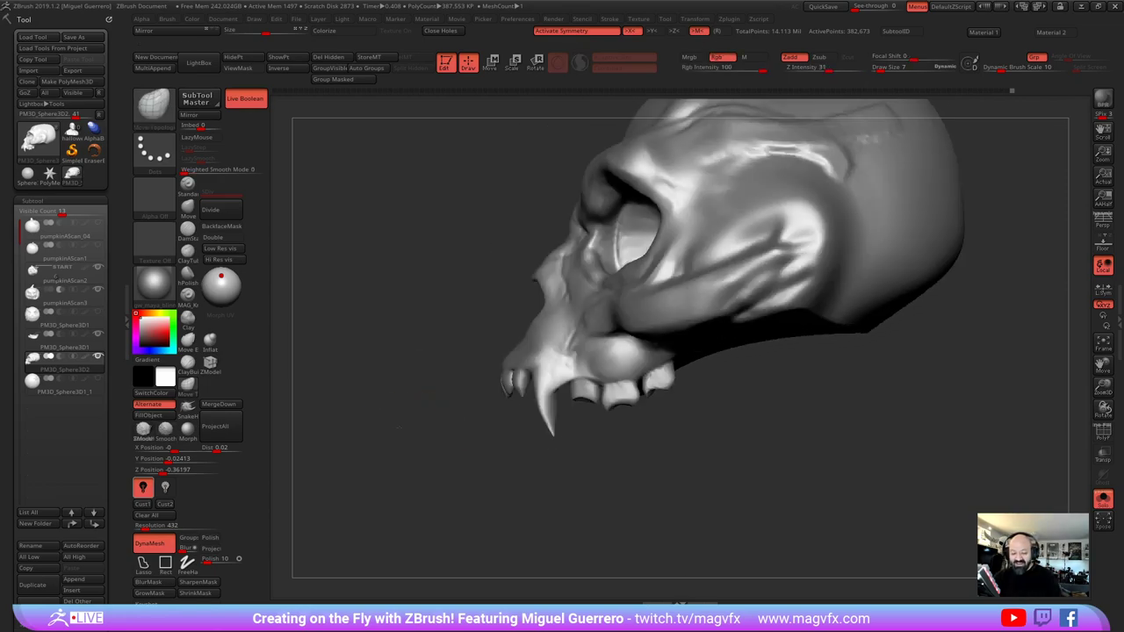
pyautogui.keyDown('shift'); pyautogui.moveTo(418, 383); pyautogui.dragTo(387, 268); pyautogui.keyUp('shift')
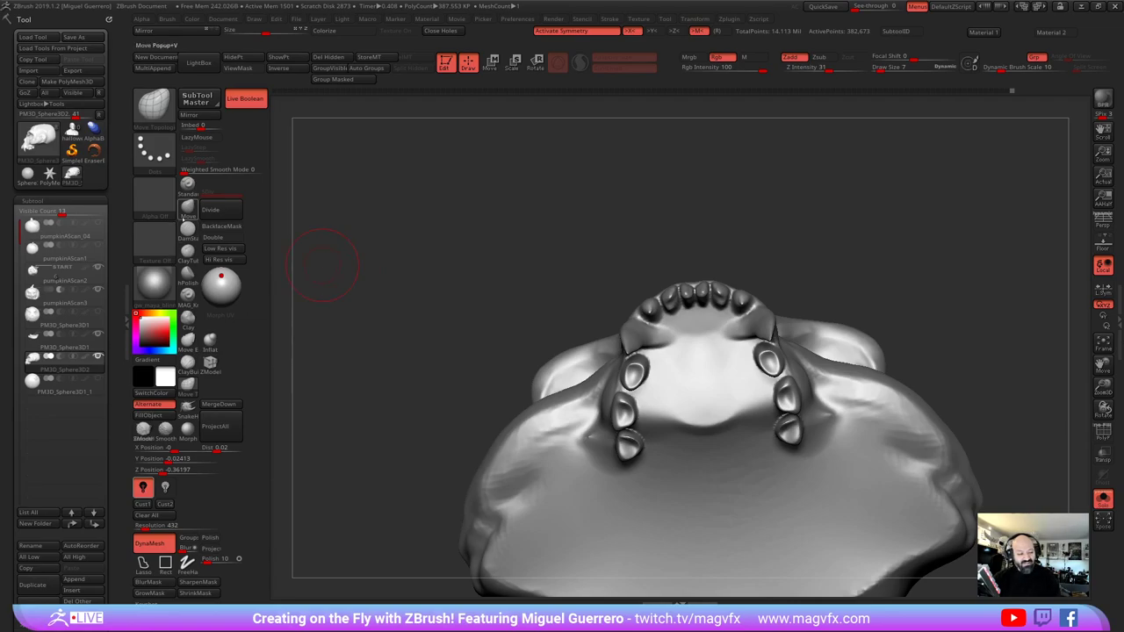
pyautogui.click(188, 209)
pyautogui.press(']')
pyautogui.moveTo(627, 431); pyautogui.dragTo(619, 409)
pyautogui.moveTo(479, 272)
pyautogui.mouseDown()
pyautogui.moveTo(439, 356)
pyautogui.moveTo(430, 282)
pyautogui.mouseUp()
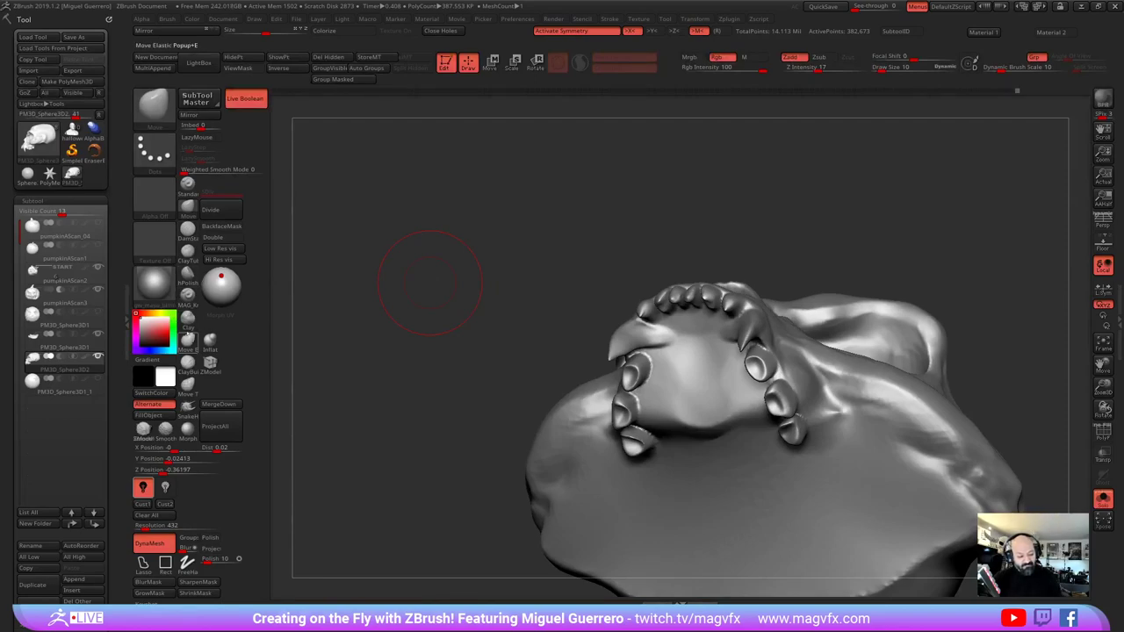
# Sculpt the hollow undersides of the upper back teeth with the Clay brush at draw sizes 1 and 2
pyautogui.click(187, 316)
pyautogui.press('[')
pyautogui.press('[')
pyautogui.press('[')
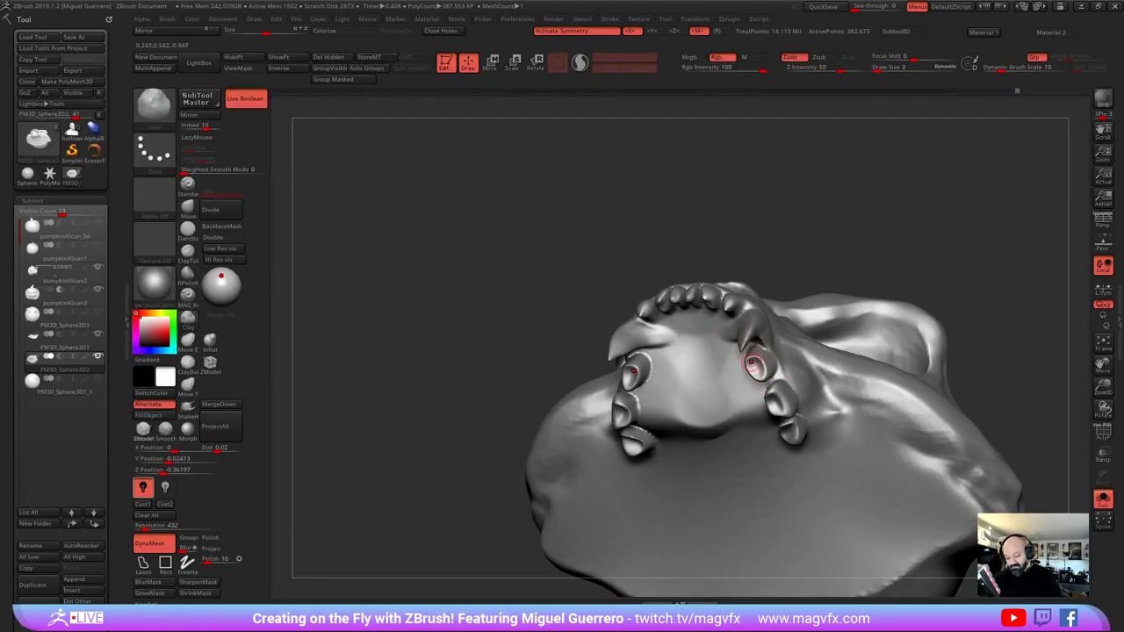
pyautogui.moveTo(751, 362); pyautogui.dragTo(775, 401)
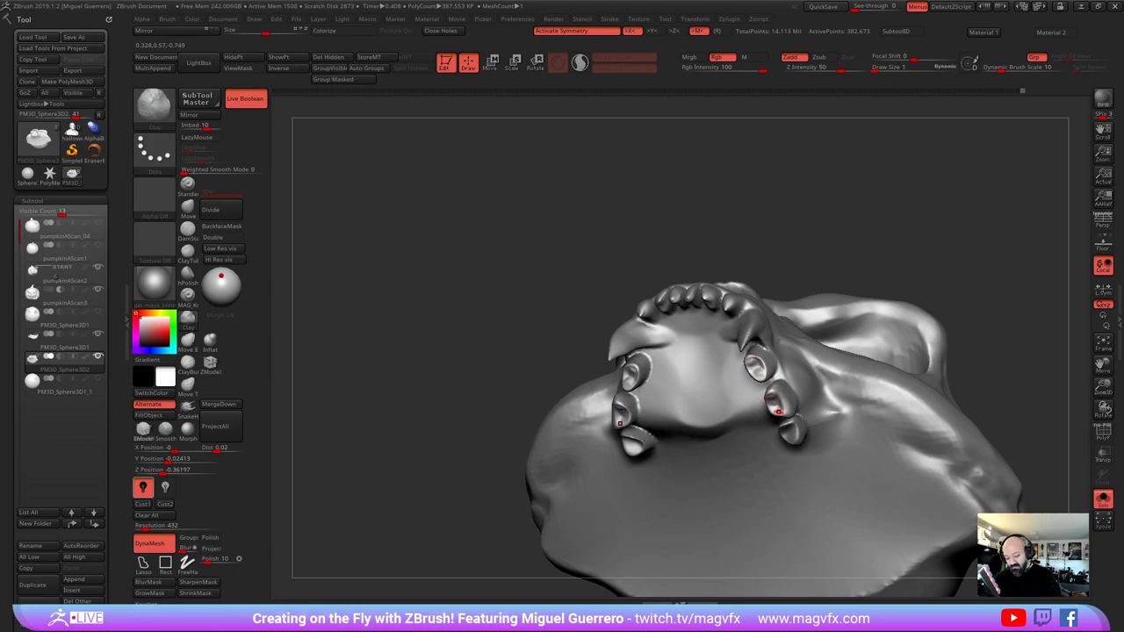
pyautogui.moveTo(784, 425); pyautogui.dragTo(794, 433)
pyautogui.moveTo(458, 335); pyautogui.dragTo(459, 404)
pyautogui.moveTo(632, 504); pyautogui.dragTo(554, 488)
pyautogui.moveTo(725, 440)
pyautogui.mouseDown()
pyautogui.moveTo(717, 435)
pyautogui.moveTo(726, 437)
pyautogui.mouseUp()
pyautogui.moveTo(746, 498); pyautogui.dragTo(689, 497)
pyautogui.moveTo(758, 434)
pyautogui.mouseDown()
pyautogui.moveTo(778, 445)
pyautogui.moveTo(809, 425)
pyautogui.mouseUp()
# Show the pumpkin and lower jaw together with the skull again and switch the model to a blue-grey material
pyautogui.moveTo(484, 429); pyautogui.dragTo(459, 426)
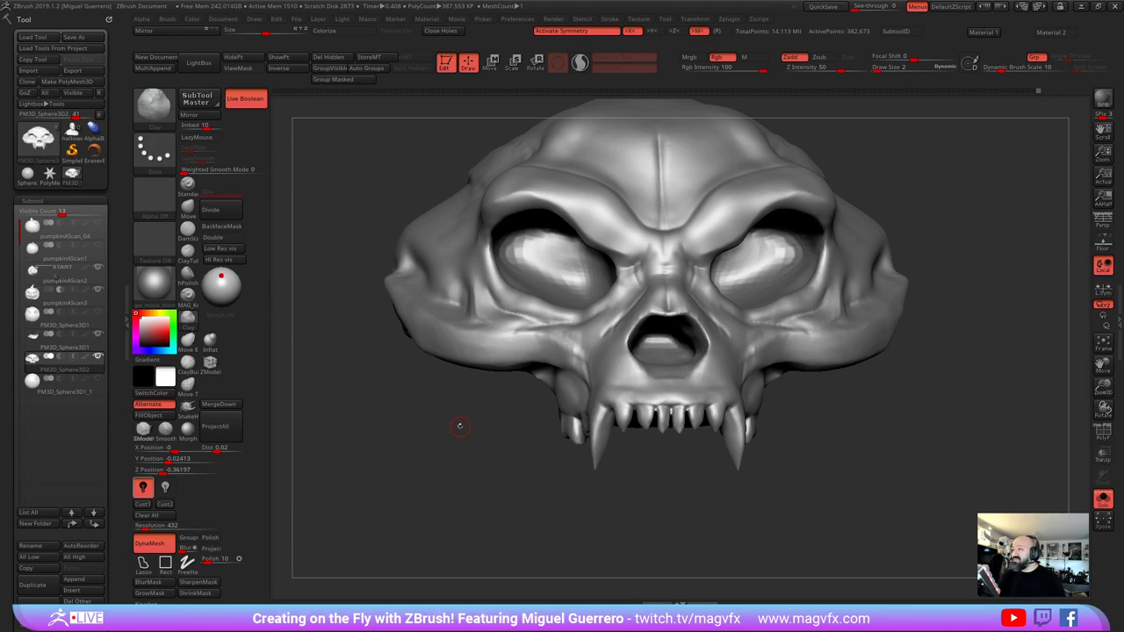
pyautogui.moveTo(413, 436); pyautogui.dragTo(446, 444)
pyautogui.click(1103, 498)
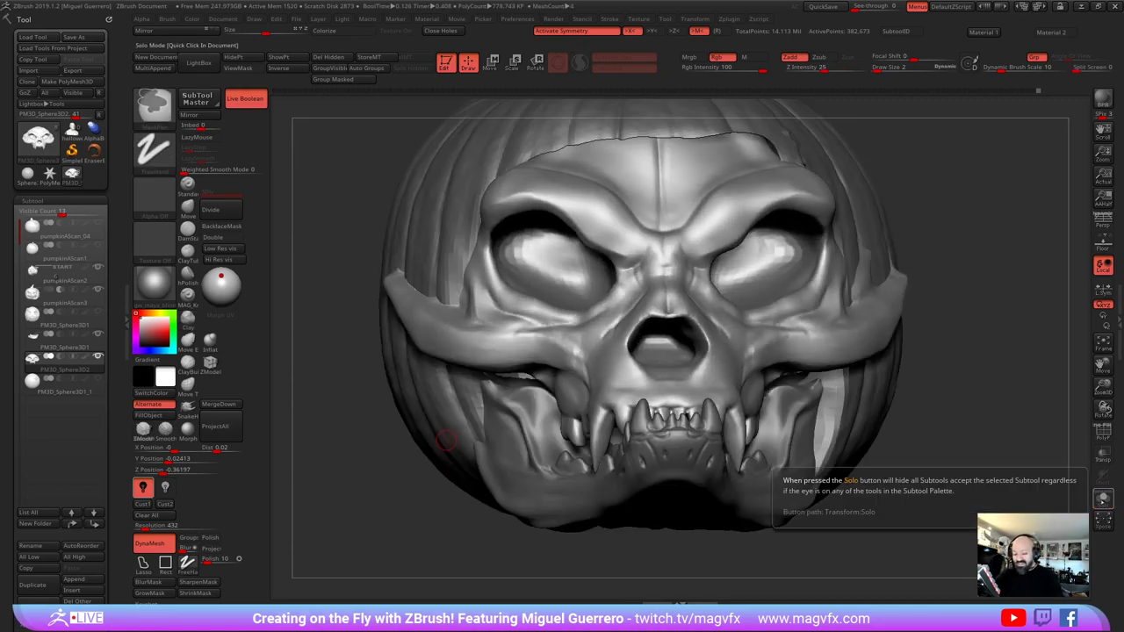
pyautogui.keyDown('ctrl'); pyautogui.moveTo(493, 411); pyautogui.dragTo(407, 364, button='right'); pyautogui.keyUp('ctrl')
pyautogui.keyDown('alt'); pyautogui.moveTo(407, 363); pyautogui.dragTo(532, 378); pyautogui.keyUp('alt')
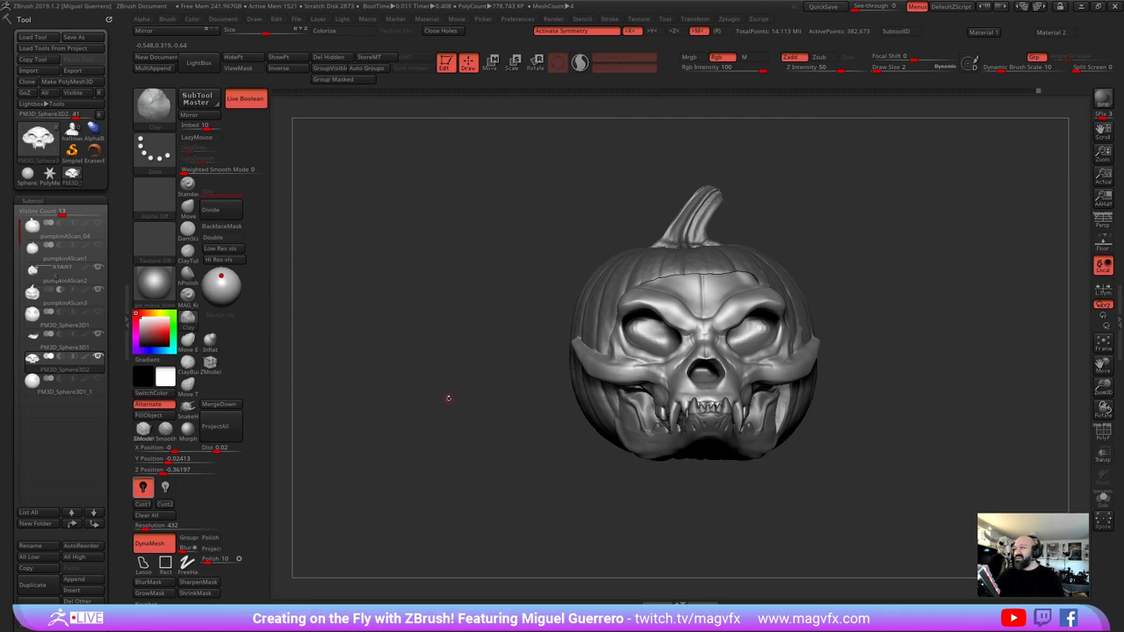
pyautogui.moveTo(447, 396); pyautogui.dragTo(403, 444)
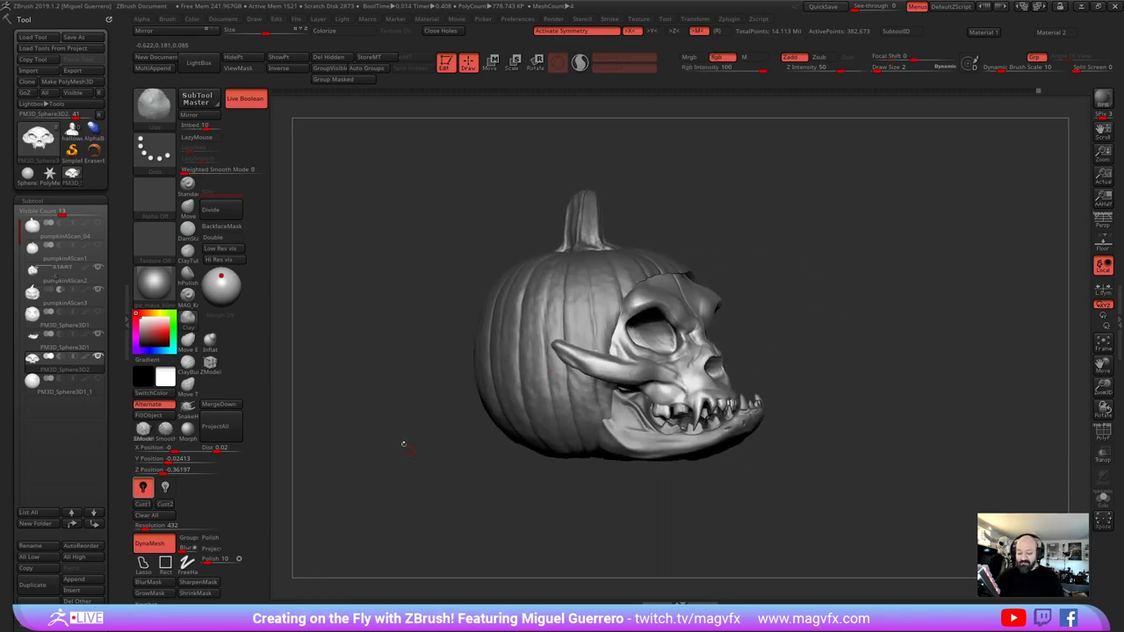
pyautogui.click(397, 615)
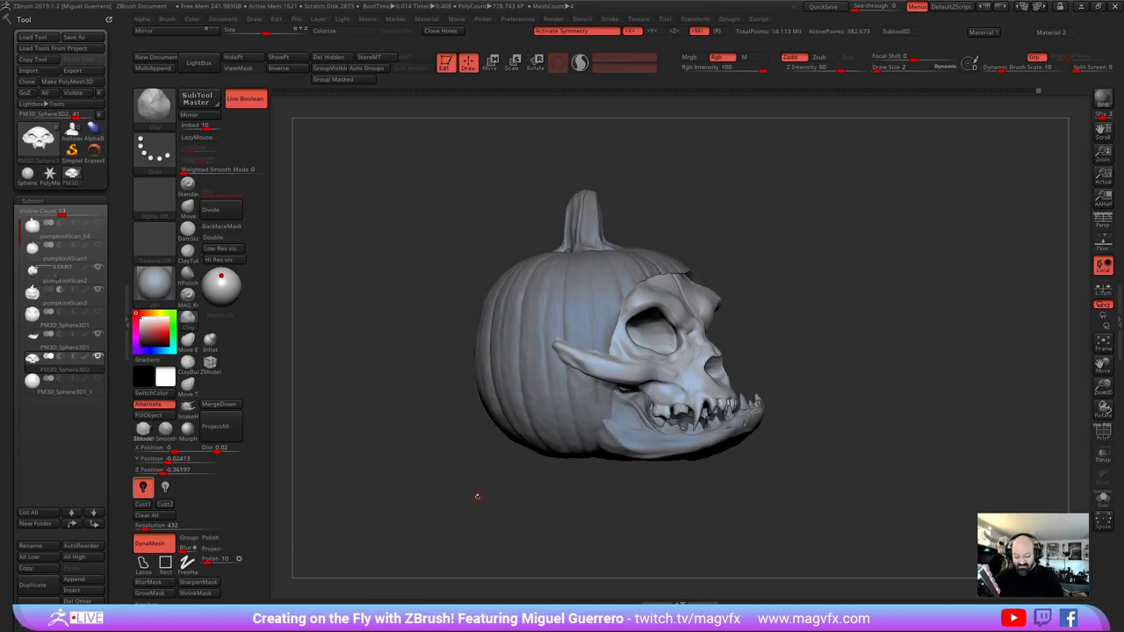
pyautogui.moveTo(494, 614)
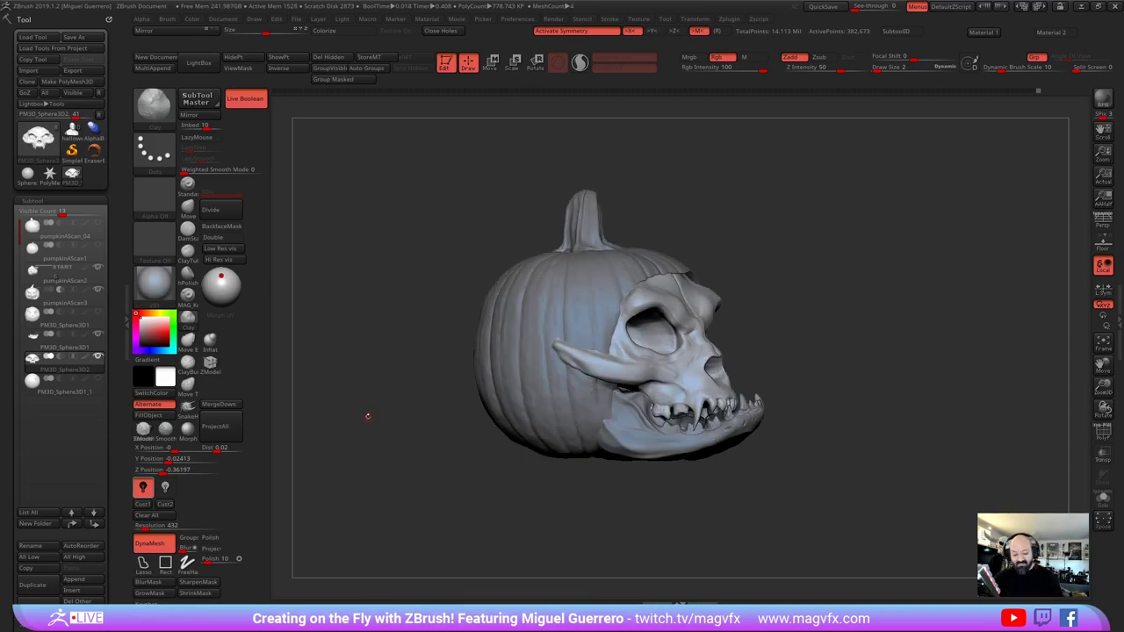
pyautogui.moveTo(368, 420); pyautogui.dragTo(360, 387)
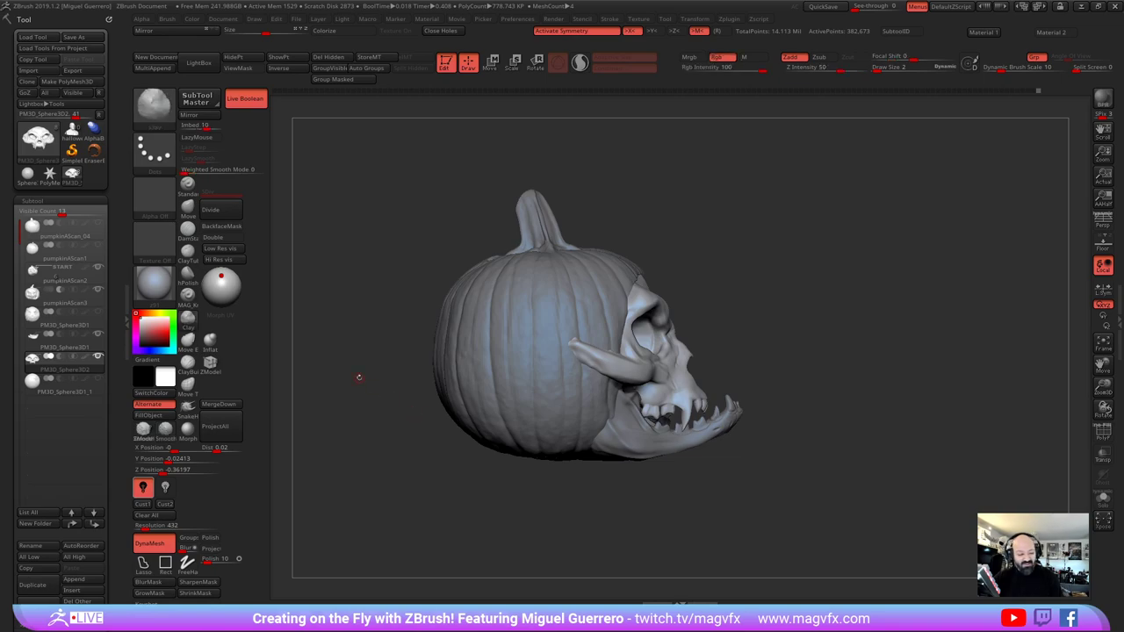
# Adjust the skull's face around the nose from several angles with the Move brush at draw sizes 4 and 7
pyautogui.click(188, 205)
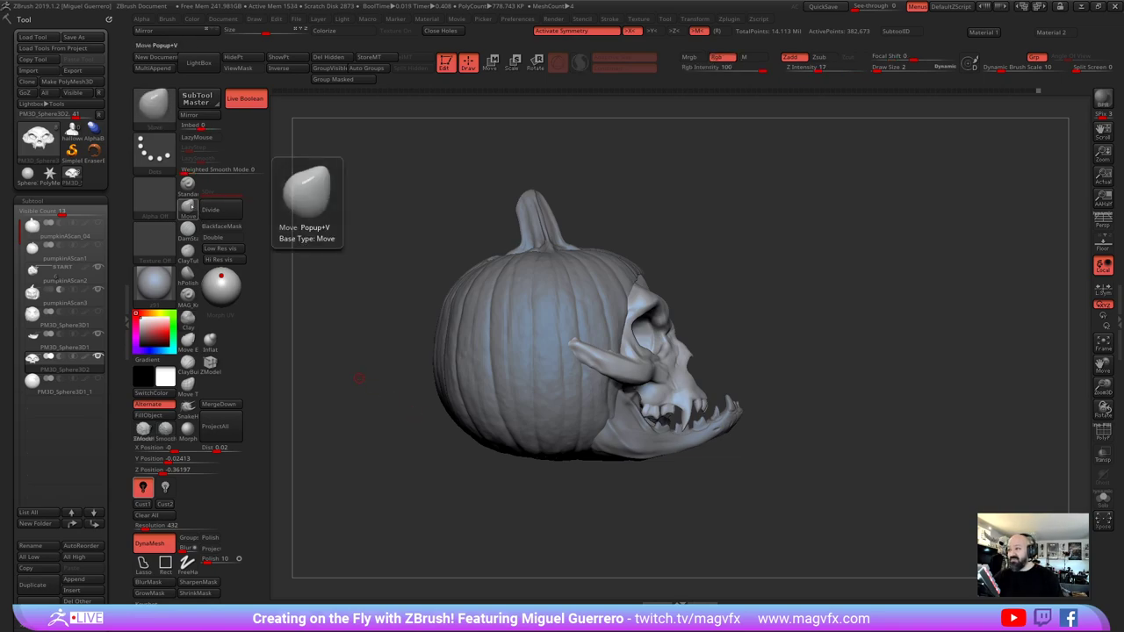
pyautogui.moveTo(791, 486); pyautogui.dragTo(532, 522)
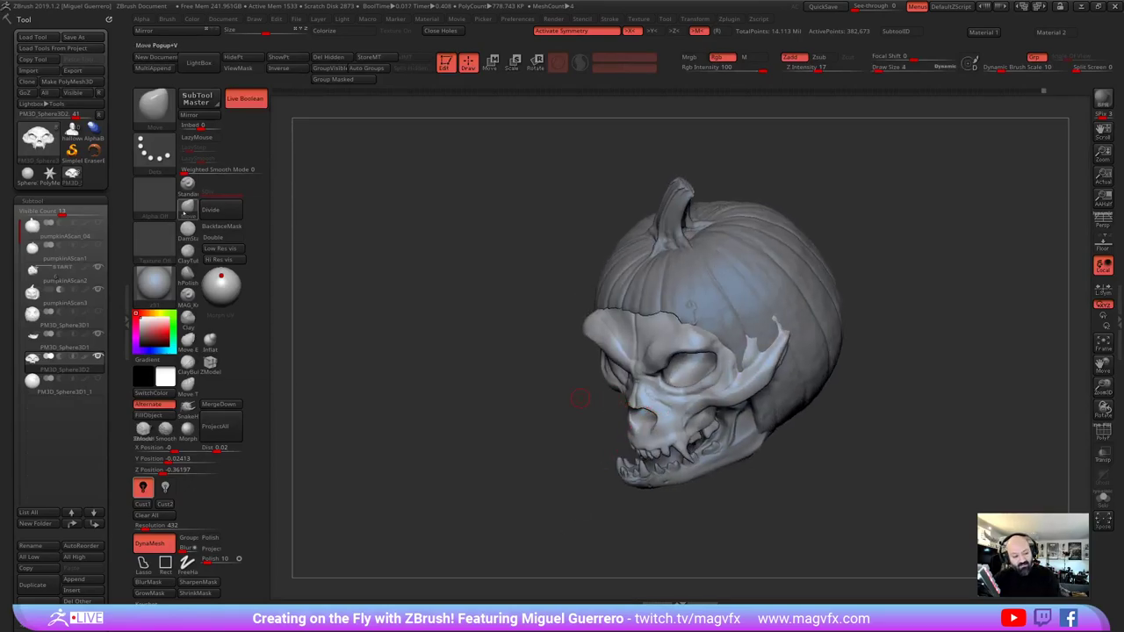
pyautogui.click(188, 208)
pyautogui.moveTo(431, 244); pyautogui.dragTo(646, 413)
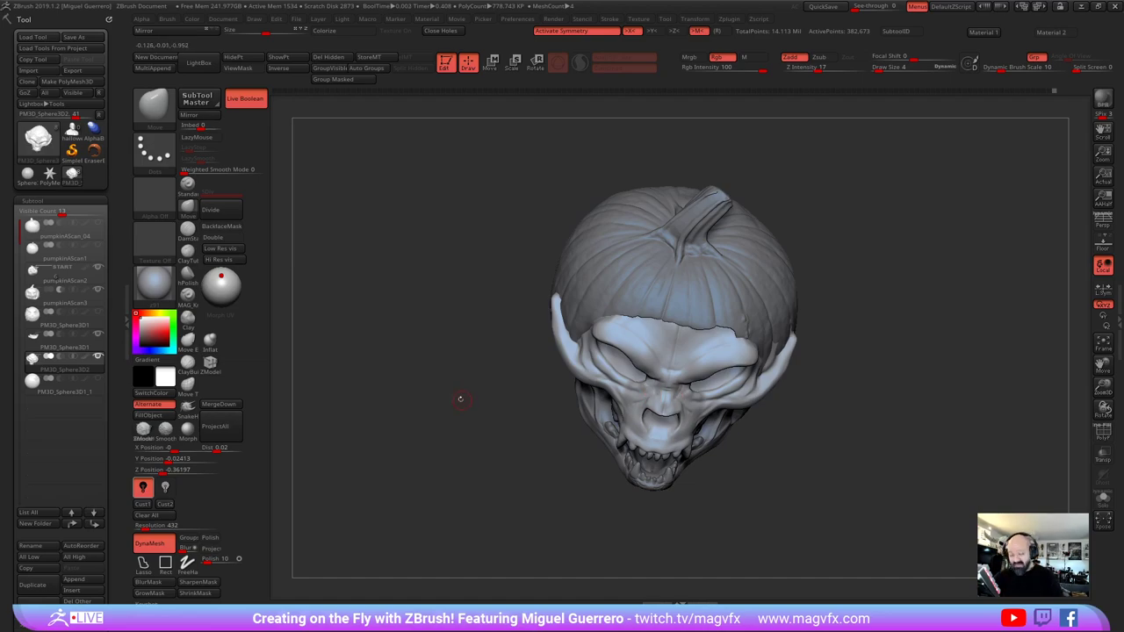
pyautogui.moveTo(460, 399); pyautogui.dragTo(365, 308)
pyautogui.moveTo(377, 420); pyautogui.dragTo(655, 387)
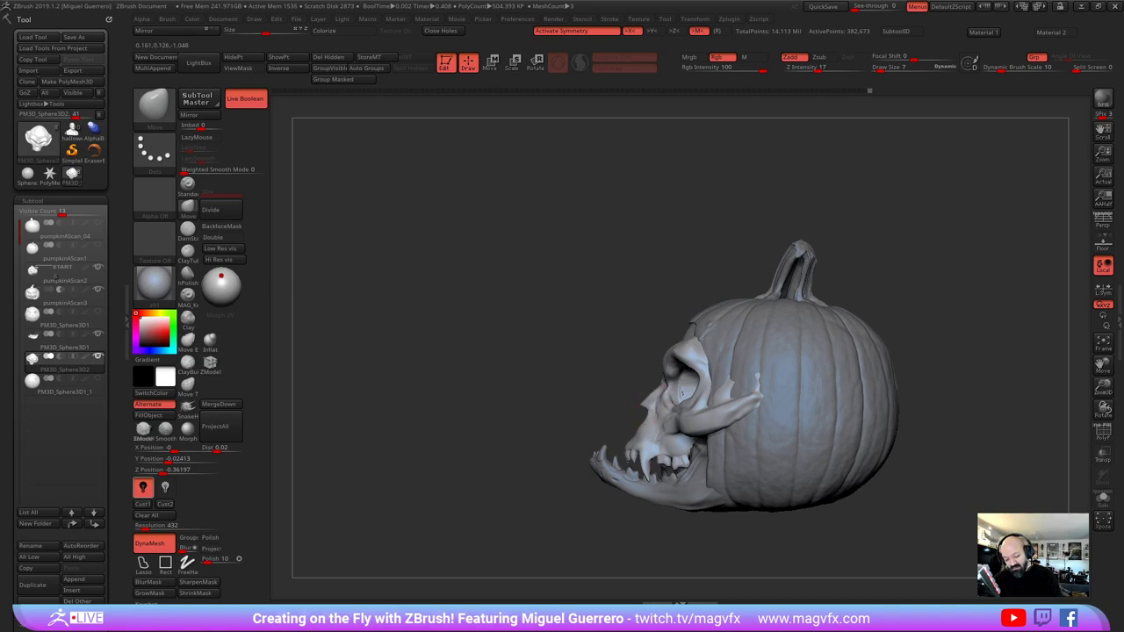
# Isolate the skull and spread the rear ends of both upper tooth rows outward with the Move brush at draw size 10
pyautogui.moveTo(617, 400)
pyautogui.mouseDown()
pyautogui.moveTo(499, 401)
pyautogui.moveTo(420, 461)
pyautogui.moveTo(459, 452)
pyautogui.moveTo(393, 457)
pyautogui.moveTo(400, 374)
pyautogui.mouseUp()
pyautogui.click(1103, 499)
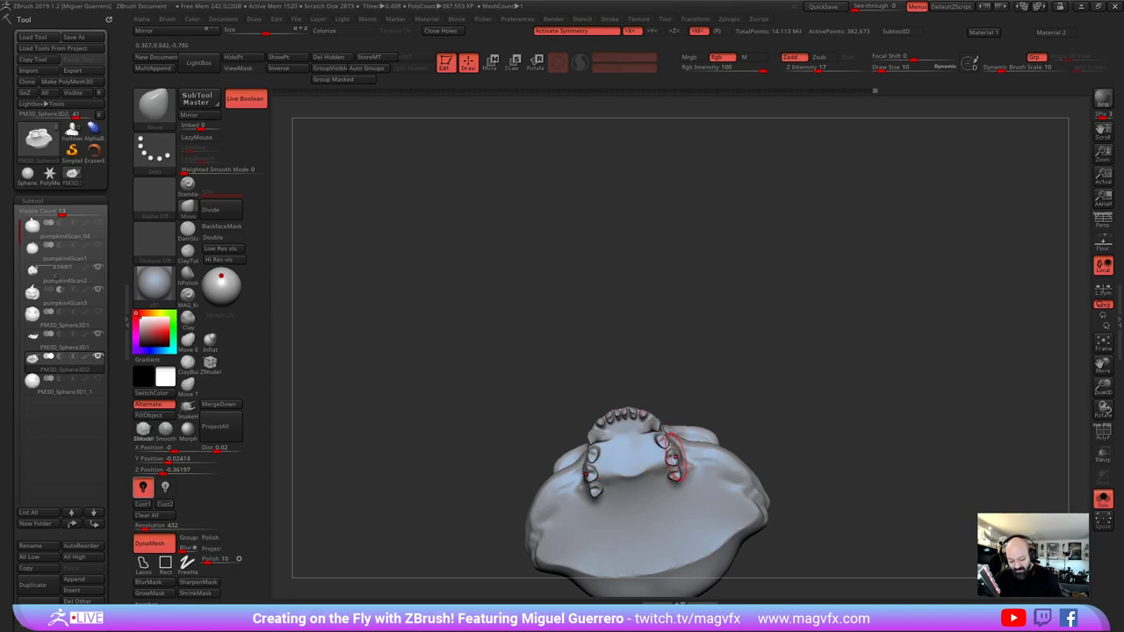
pyautogui.moveTo(669, 474)
pyautogui.mouseDown()
pyautogui.moveTo(688, 469)
pyautogui.moveTo(668, 437)
pyautogui.mouseUp()
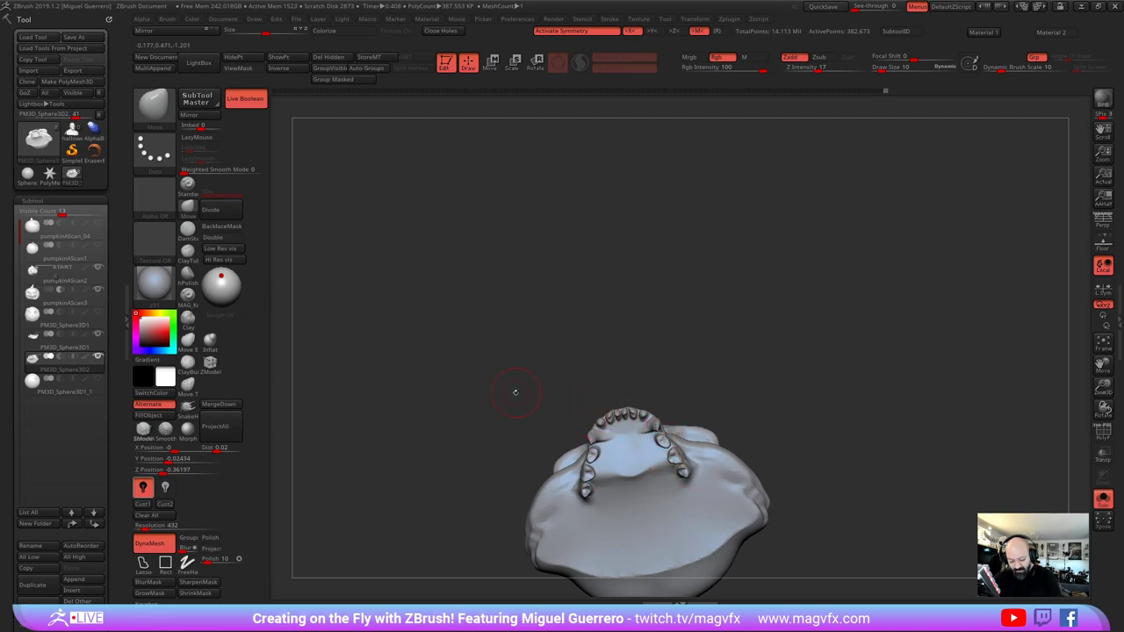
pyautogui.moveTo(515, 392); pyautogui.dragTo(525, 532)
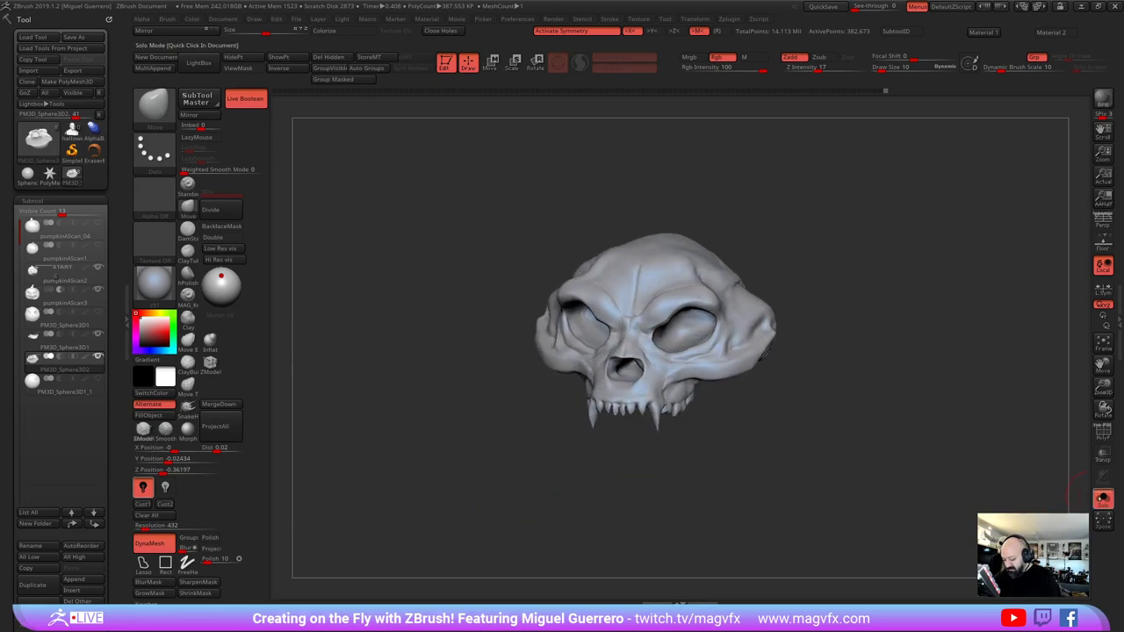
# Show all the visible subtools again and make the lower jaw the active subtool
pyautogui.click(1103, 499)
pyautogui.moveTo(479, 463)
pyautogui.mouseDown()
pyautogui.moveTo(496, 440)
pyautogui.moveTo(451, 447)
pyautogui.moveTo(575, 413)
pyautogui.mouseUp()
pyautogui.keyDown('alt'); pyautogui.click(581, 414); pyautogui.keyUp('alt')
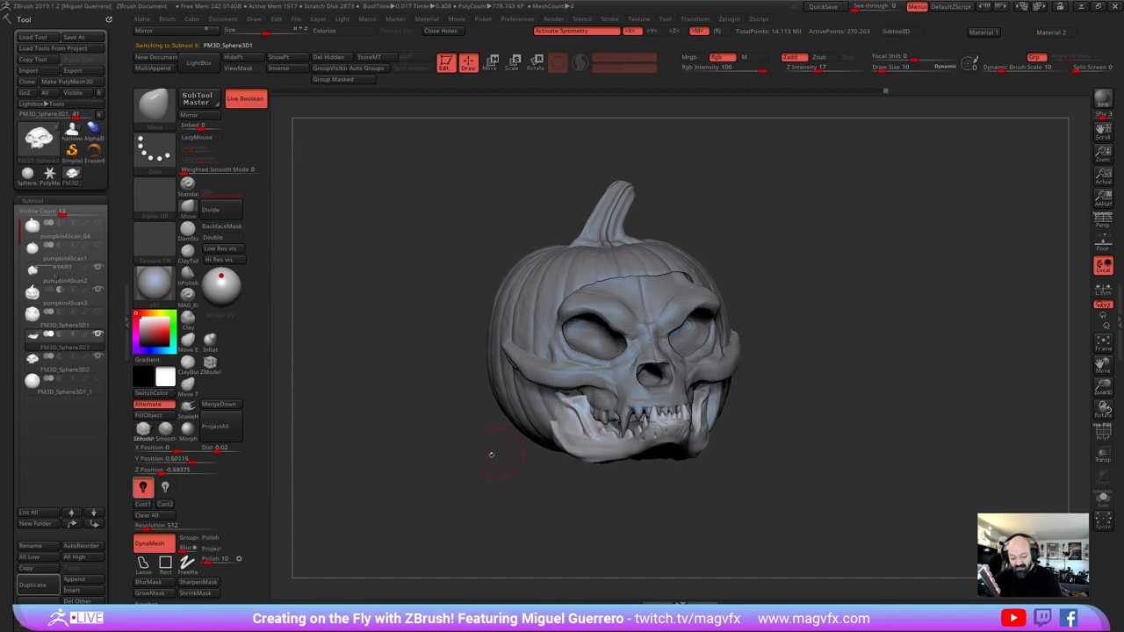
# Adjust the rear branches of the lower jaw against the pumpkin with the Move brush at draw sizes 22 and 18
pyautogui.moveTo(491, 454); pyautogui.dragTo(488, 442)
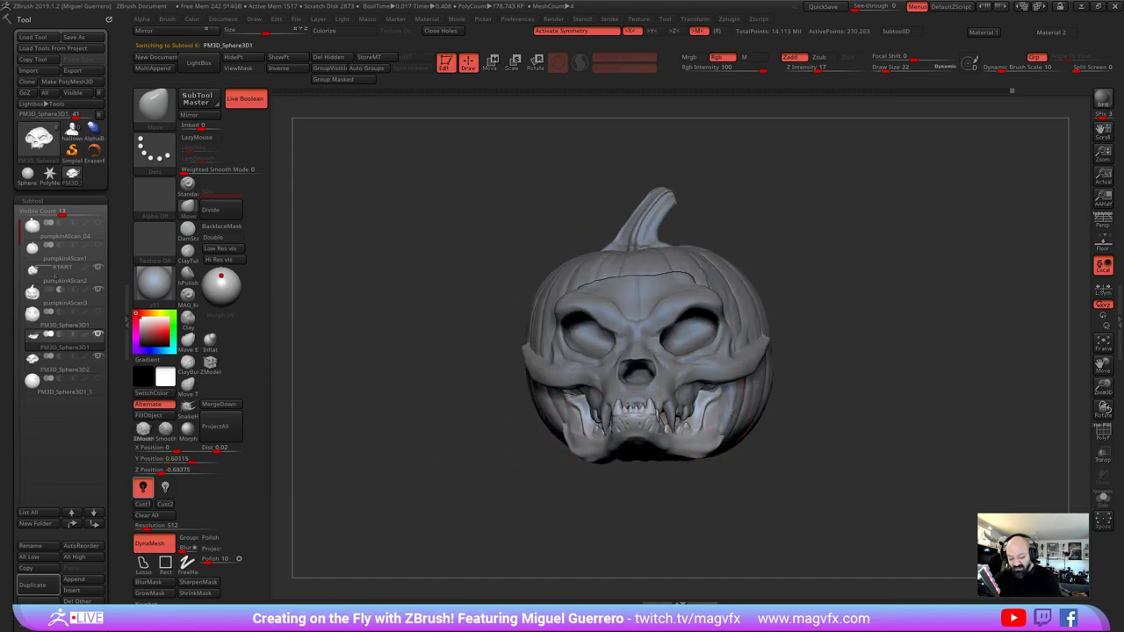
pyautogui.moveTo(827, 503); pyautogui.dragTo(703, 397)
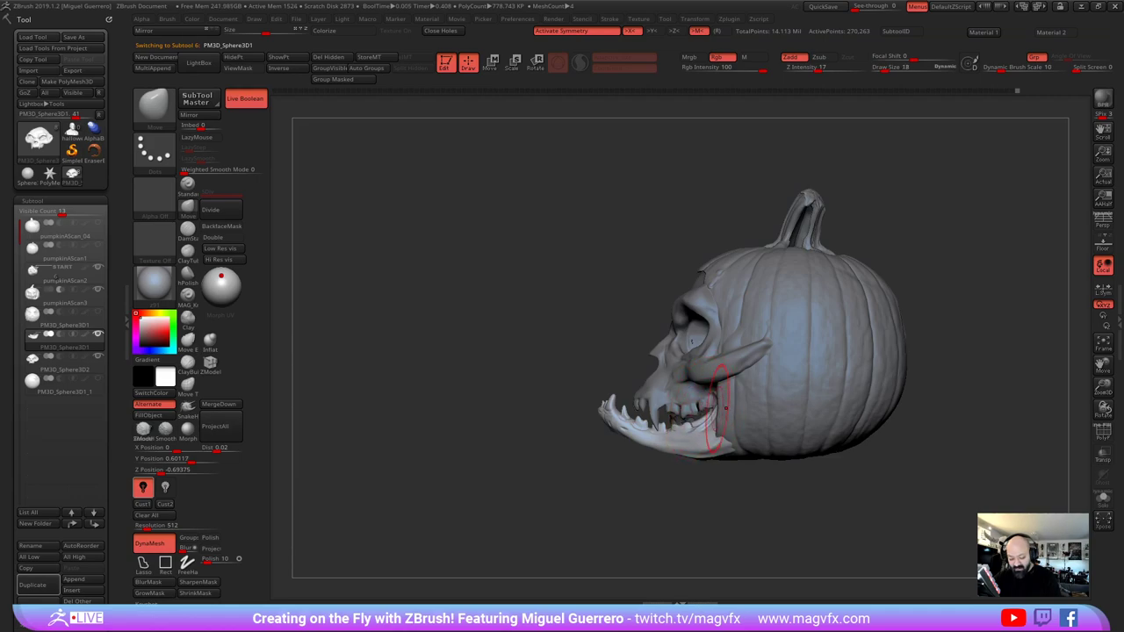
pyautogui.moveTo(692, 340); pyautogui.dragTo(790, 360)
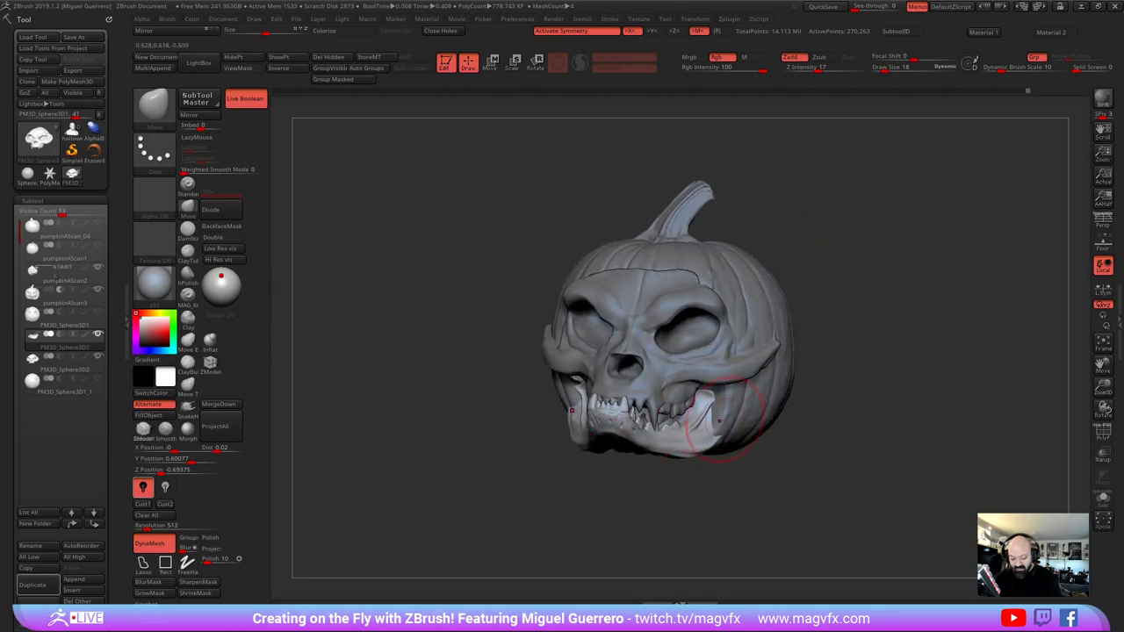
pyautogui.moveTo(719, 421)
pyautogui.mouseDown()
pyautogui.moveTo(525, 411)
pyautogui.moveTo(557, 415)
pyautogui.mouseUp()
pyautogui.moveTo(773, 436); pyautogui.dragTo(627, 429)
pyautogui.moveTo(482, 451)
pyautogui.mouseDown()
pyautogui.moveTo(424, 454)
pyautogui.moveTo(512, 463)
pyautogui.mouseUp()
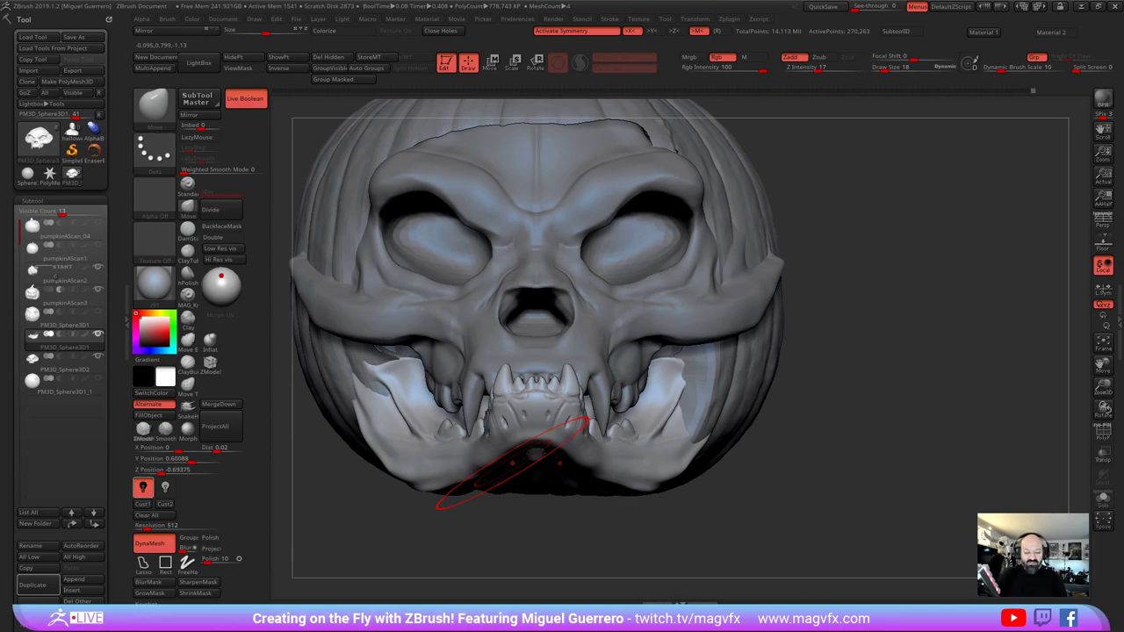
pyautogui.press('f')
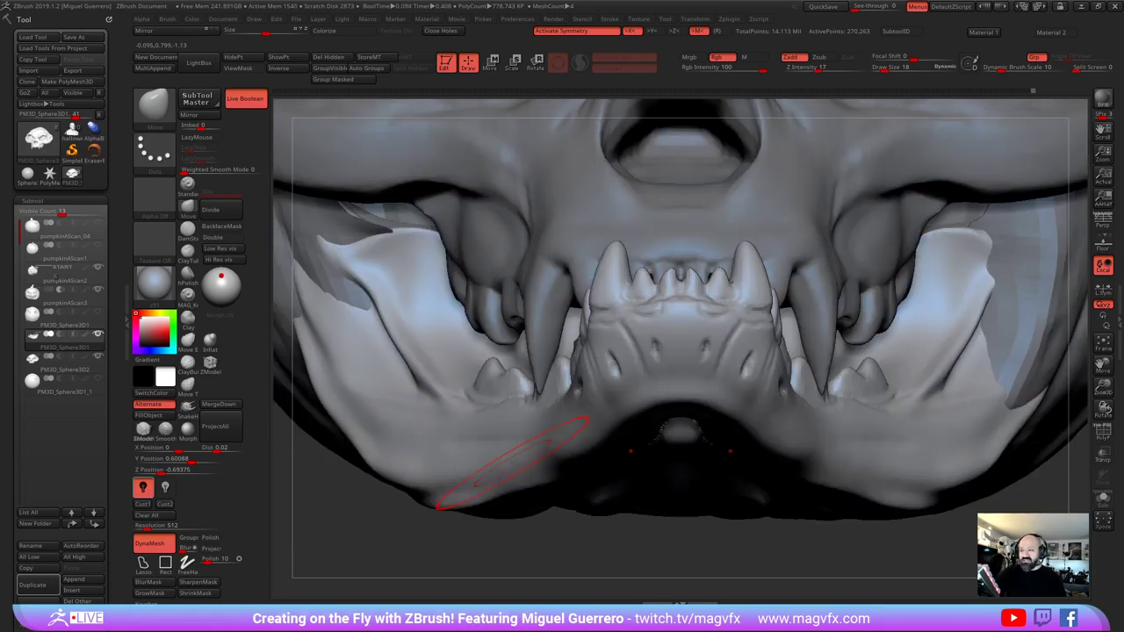
pyautogui.press('f')
# Make the pumpkin body the active subtool and raise it to subdivision level 5
pyautogui.moveTo(497, 413)
pyautogui.mouseDown(button='right')
pyautogui.moveTo(431, 406)
pyautogui.moveTo(404, 304)
pyautogui.mouseUp(button='right')
pyautogui.moveTo(404, 304); pyautogui.dragTo(470, 307, button='right')
pyautogui.moveTo(454, 349); pyautogui.dragTo(440, 349, button='right')
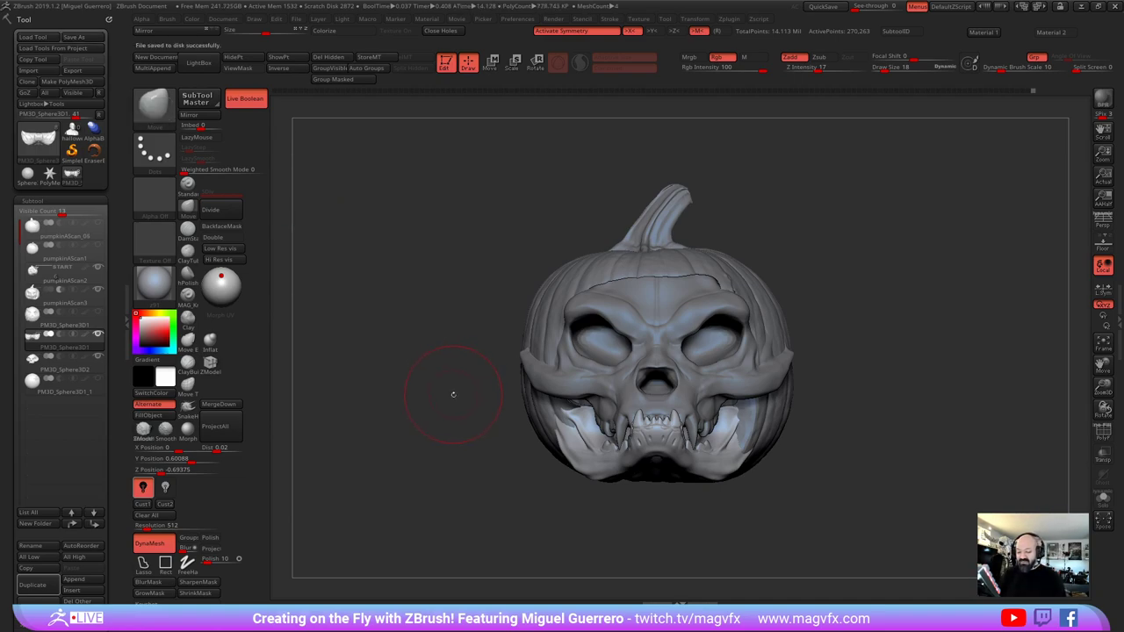
pyautogui.moveTo(492, 387); pyautogui.dragTo(324, 309)
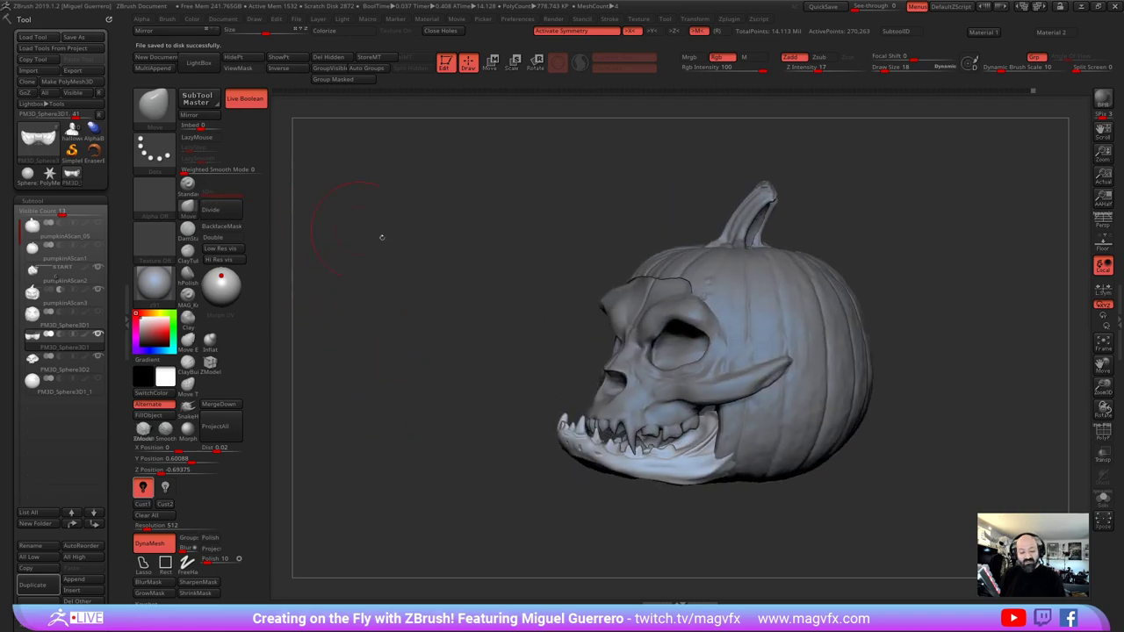
pyautogui.keyDown('alt'); pyautogui.click(751, 253); pyautogui.keyUp('alt')
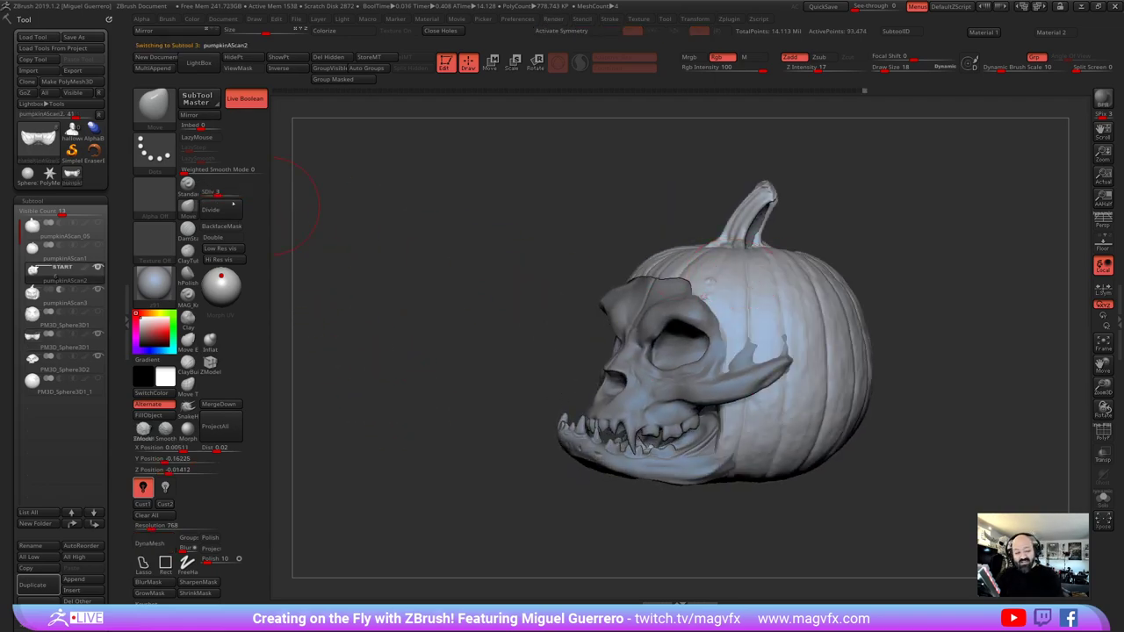
pyautogui.hotkey('ctrl', 'd')
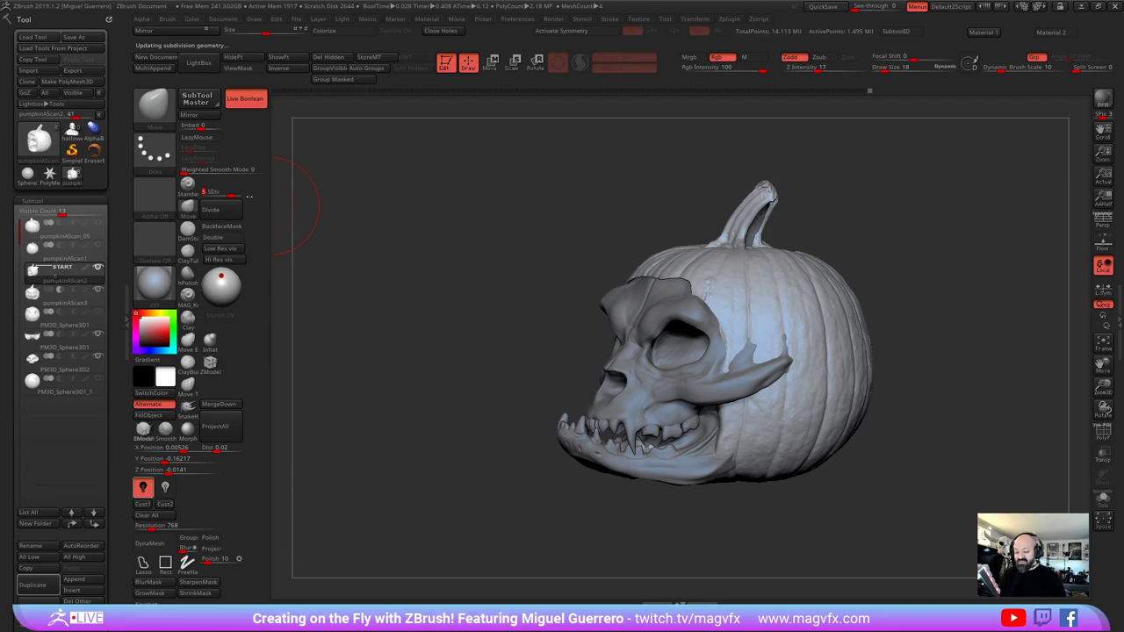
# Switch the whole model to a reddish-brown material and view it from both sides
pyautogui.moveTo(338, 285); pyautogui.dragTo(463, 337)
pyautogui.keyDown('ctrl'); pyautogui.moveTo(446, 332); pyautogui.dragTo(440, 274, button='right'); pyautogui.keyUp('ctrl')
pyautogui.keyDown('alt'); pyautogui.moveTo(440, 300); pyautogui.dragTo(498, 279); pyautogui.keyUp('alt')
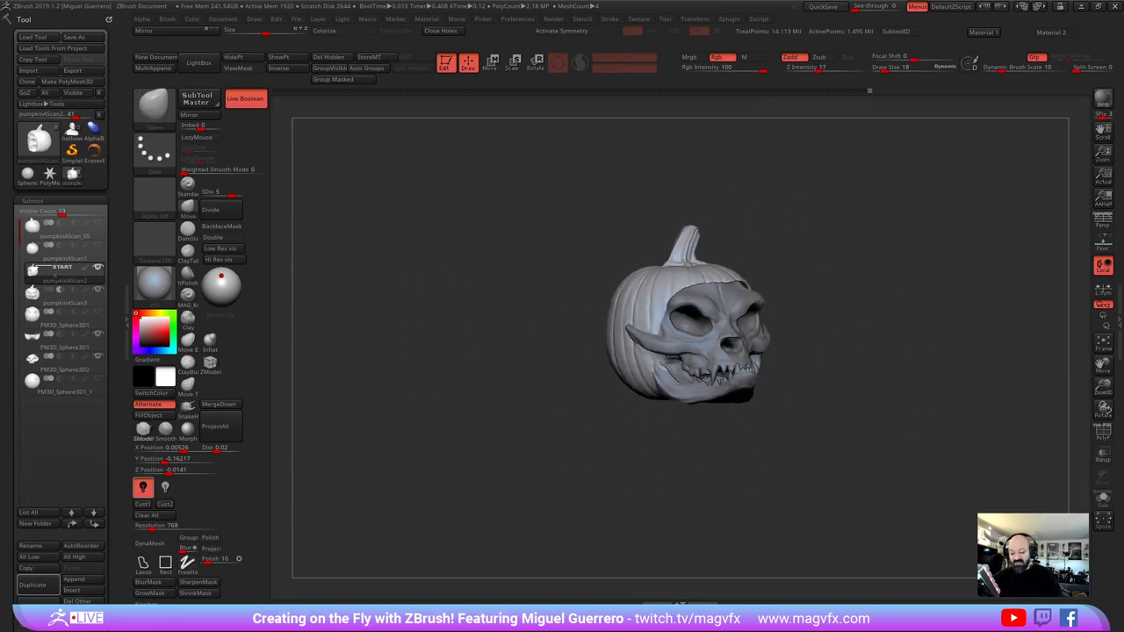
pyautogui.moveTo(488, 360); pyautogui.dragTo(447, 351)
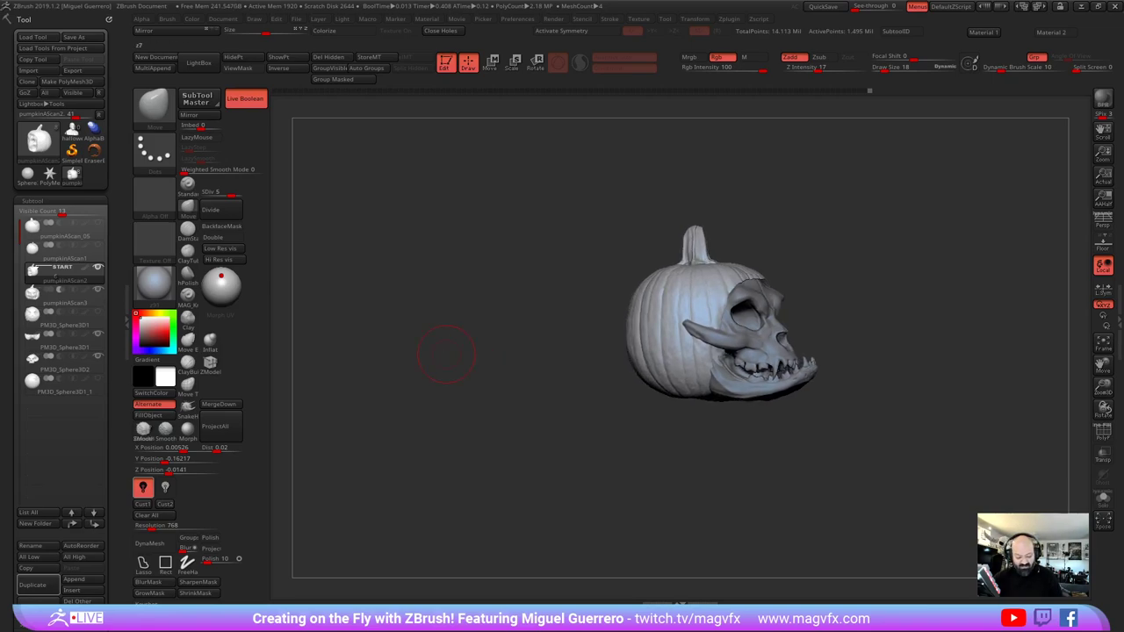
pyautogui.press('7')
pyautogui.moveTo(500, 499); pyautogui.dragTo(480, 495)
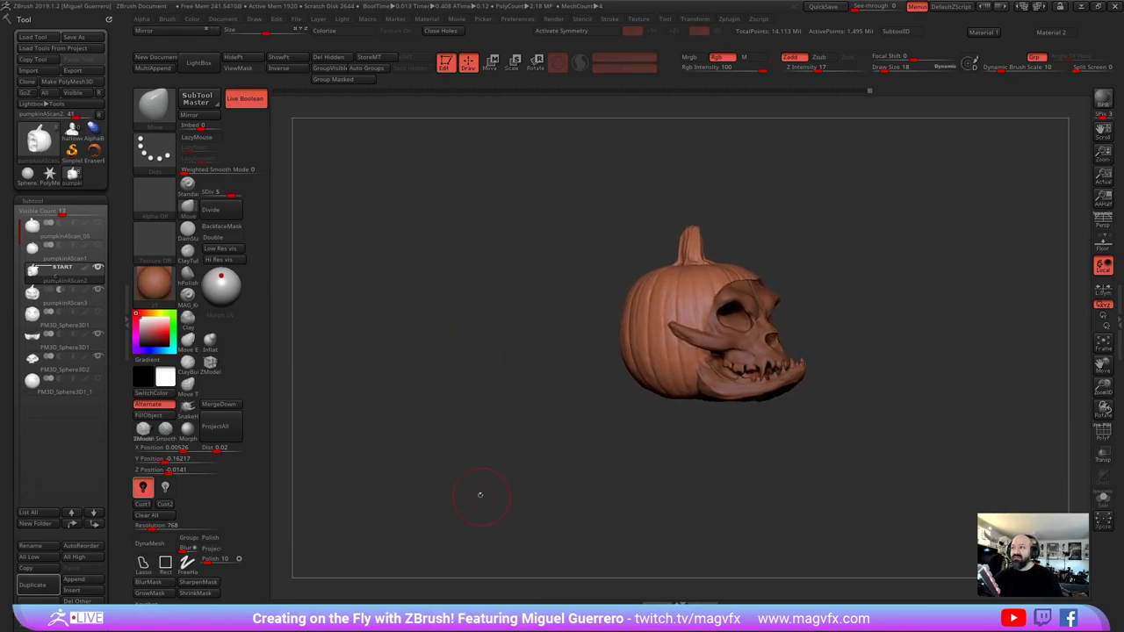
# Make the skull the active subtool and shape a raised spur on its cheekbones with the Move brush at draw size 14
pyautogui.keyDown('alt'); pyautogui.click(693, 338); pyautogui.keyUp('alt')
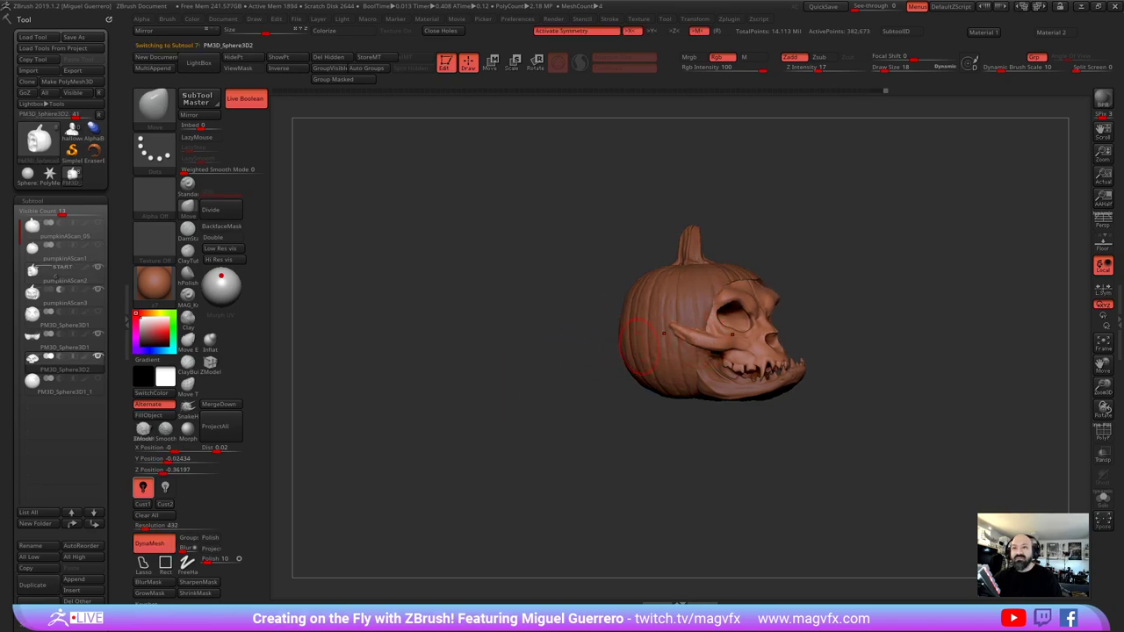
pyautogui.moveTo(603, 358); pyautogui.dragTo(456, 381)
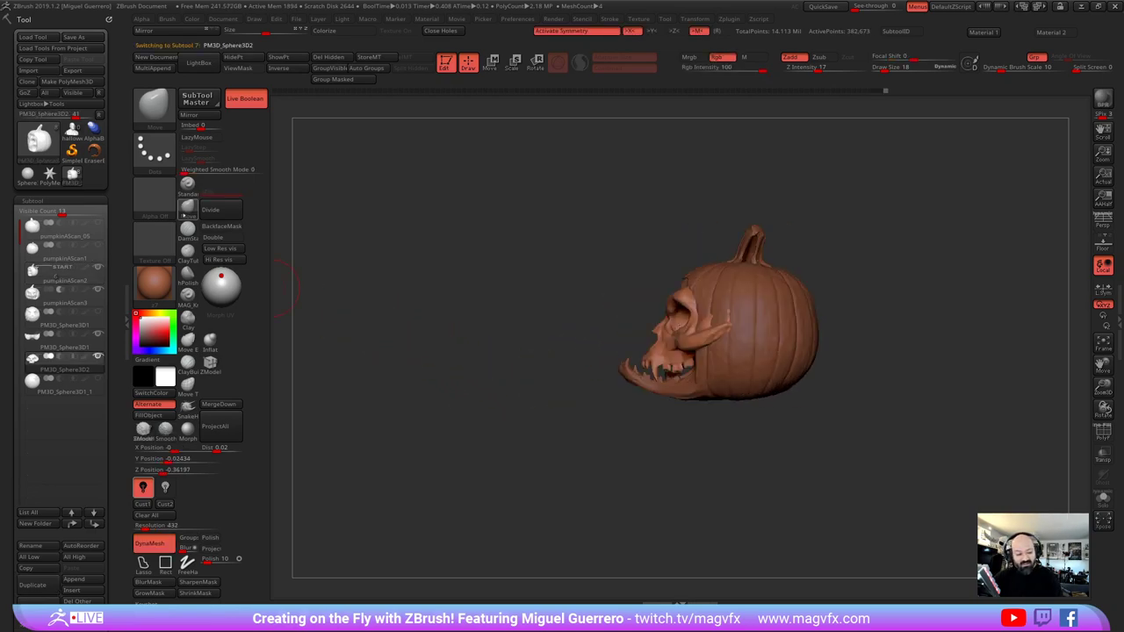
pyautogui.press('b')
pyautogui.click(681, 322)
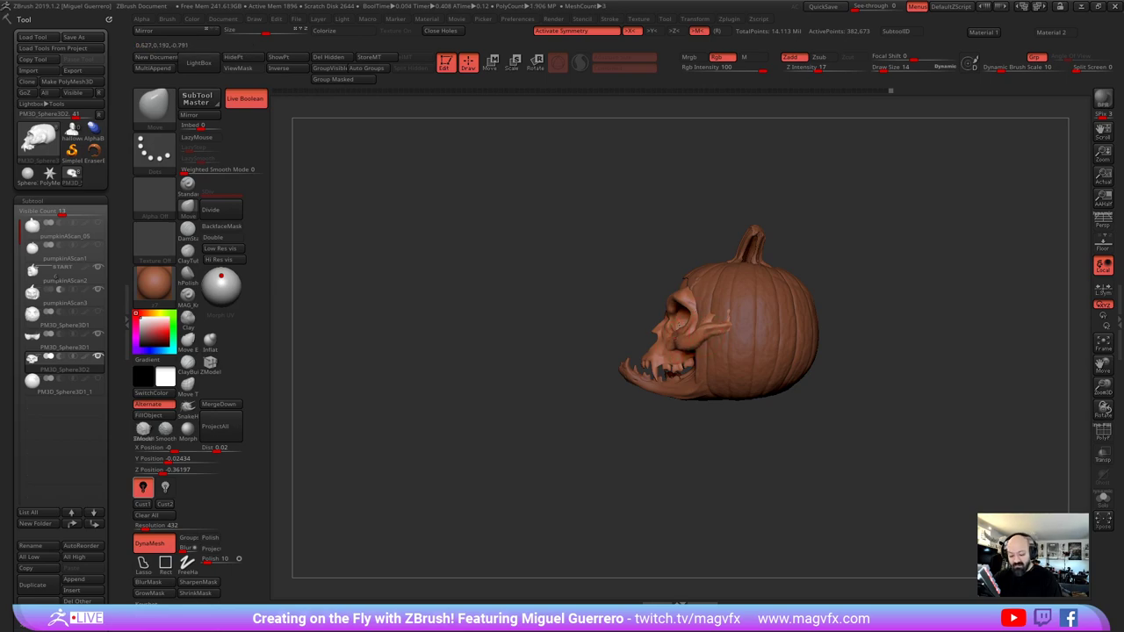
pyautogui.moveTo(680, 325); pyautogui.dragTo(693, 338)
pyautogui.moveTo(597, 434); pyautogui.dragTo(672, 435)
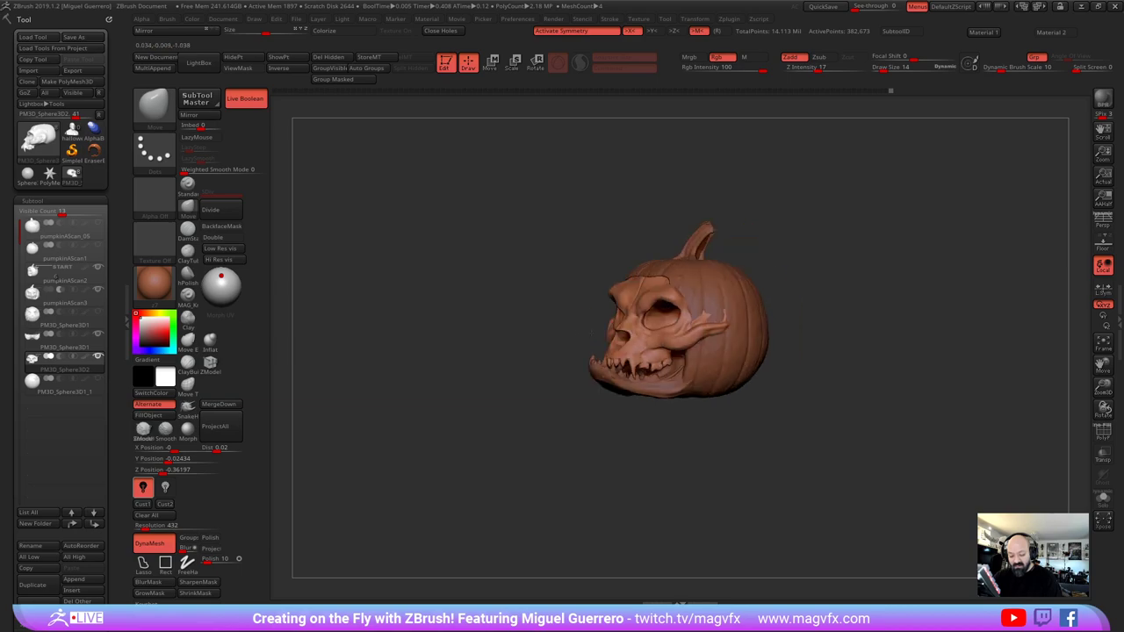
# Mask the skull's brow, eye sockets and nose area, leaving the cheekbones and upper teeth unmasked
pyautogui.moveTo(671, 279)
pyautogui.keyDown('ctrl'); pyautogui.mouseDown()
pyautogui.moveTo(691, 301)
pyautogui.moveTo(648, 329)
pyautogui.moveTo(640, 295)
pyautogui.moveTo(625, 341)
pyautogui.mouseUp(); pyautogui.keyUp('ctrl')
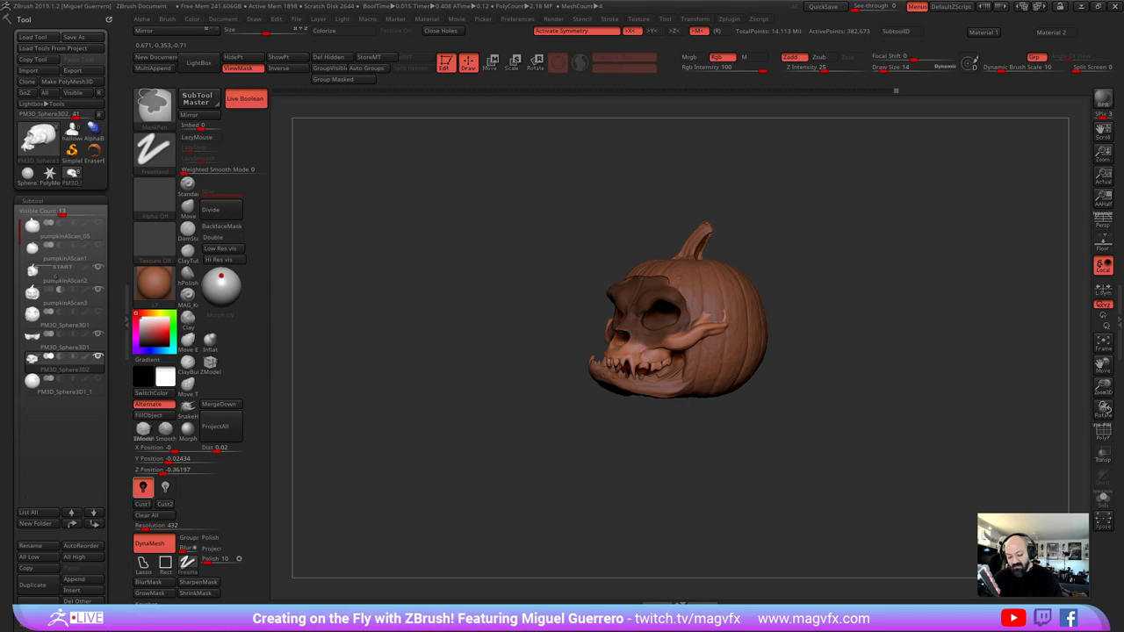
pyautogui.moveTo(545, 289); pyautogui.dragTo(513, 293)
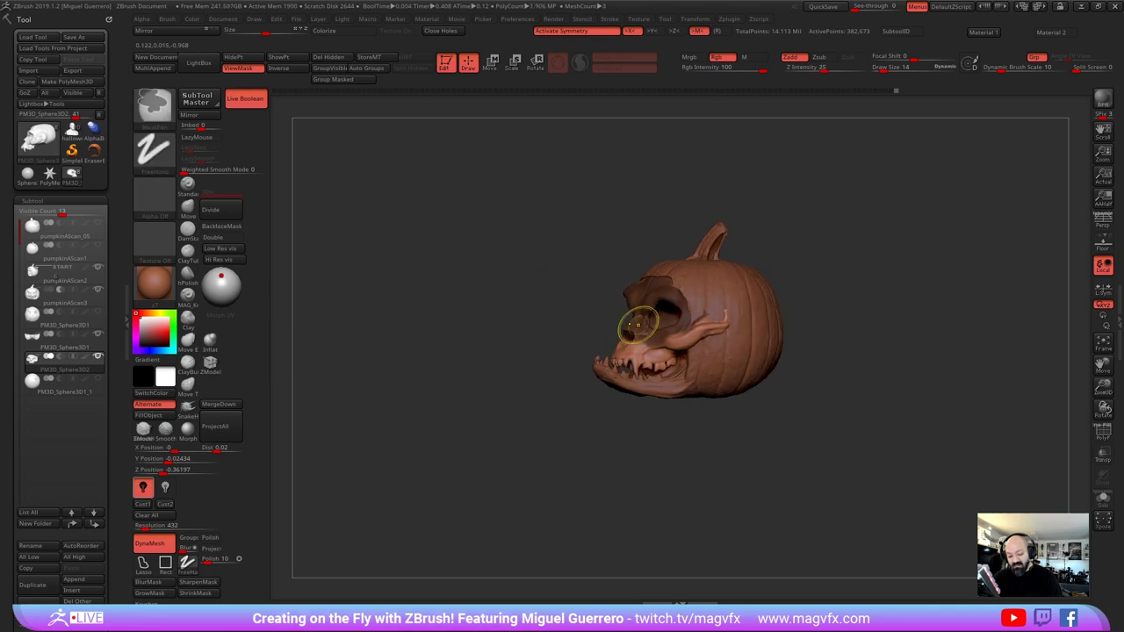
pyautogui.keyDown('ctrl'); pyautogui.moveTo(635, 324); pyautogui.dragTo(647, 328); pyautogui.keyUp('ctrl')
pyautogui.moveTo(567, 303); pyautogui.dragTo(550, 305)
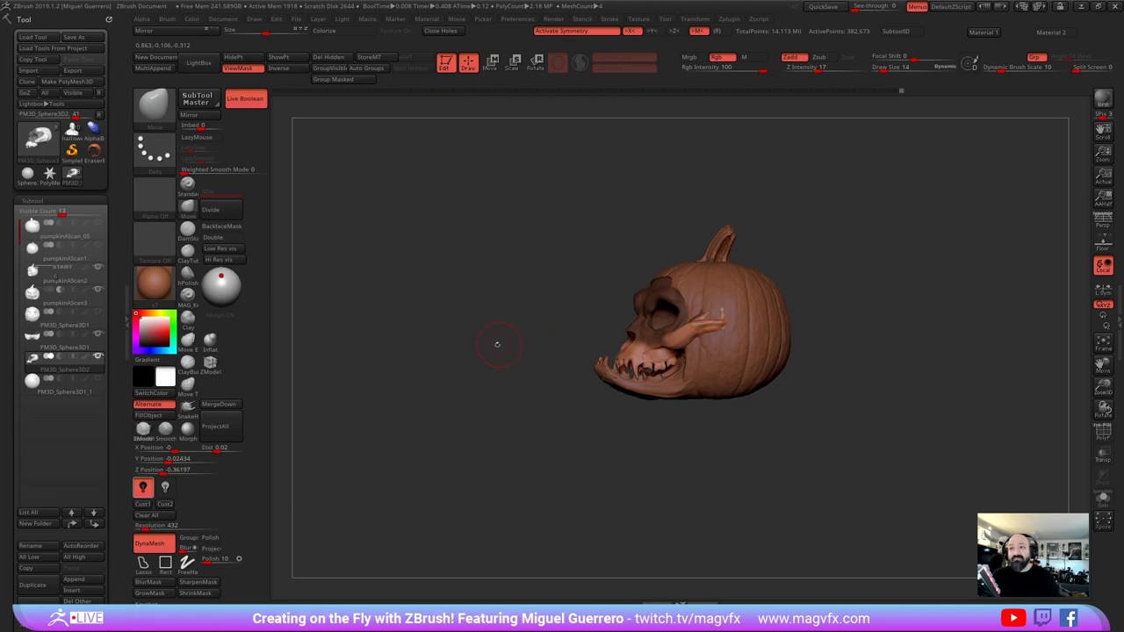
# Adjust how the unmasked cheekbones wrap around the pumpkin, viewed from above, with the Move brush at draw sizes 10 and 14
pyautogui.moveTo(567, 323); pyautogui.dragTo(559, 324)
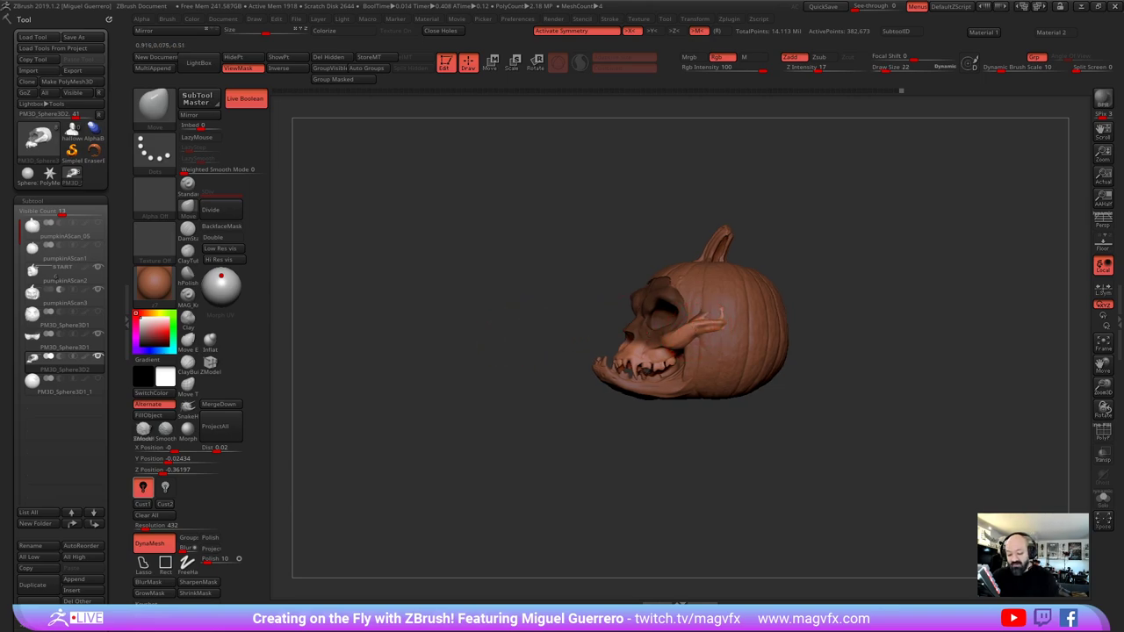
pyautogui.moveTo(483, 303); pyautogui.dragTo(495, 422)
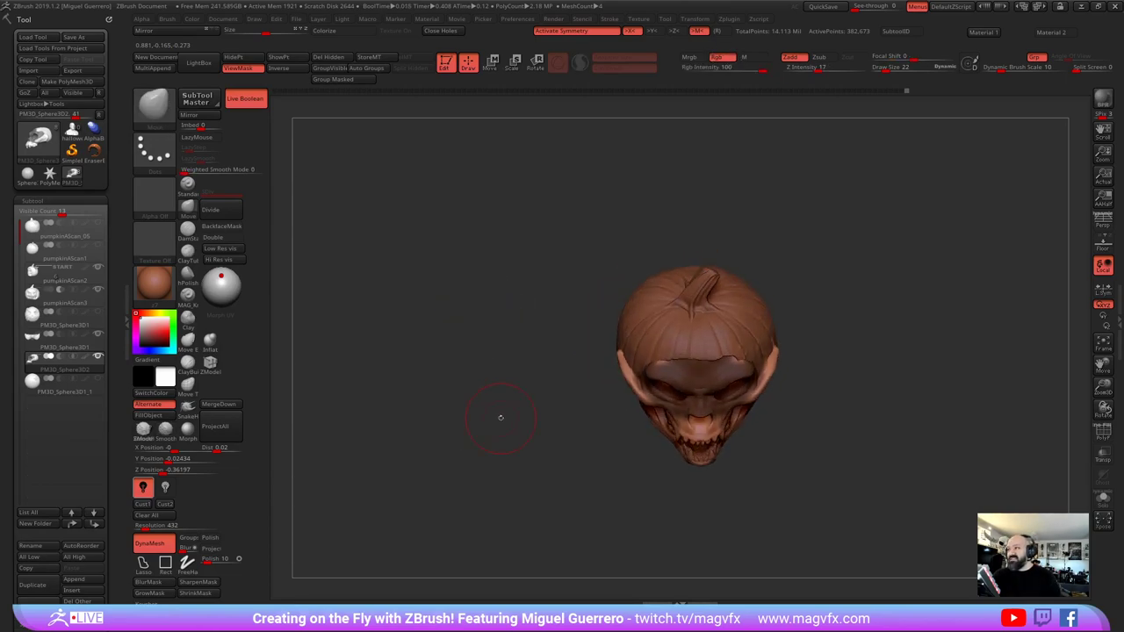
pyautogui.moveTo(500, 419); pyautogui.dragTo(535, 439)
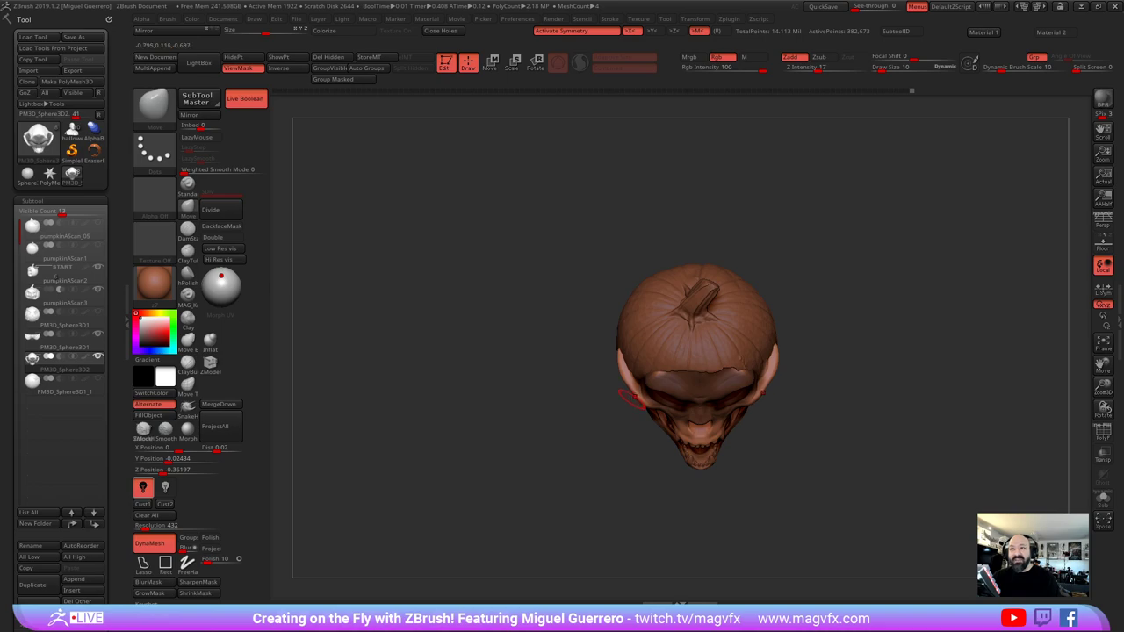
pyautogui.moveTo(605, 402); pyautogui.dragTo(605, 421)
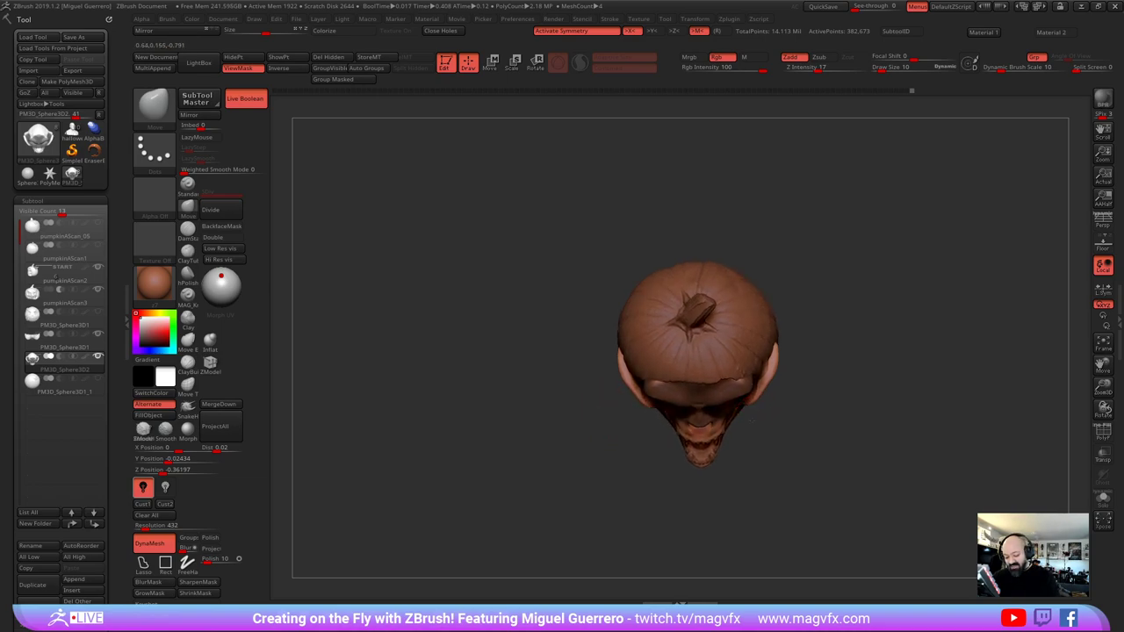
pyautogui.moveTo(766, 384); pyautogui.dragTo(771, 361)
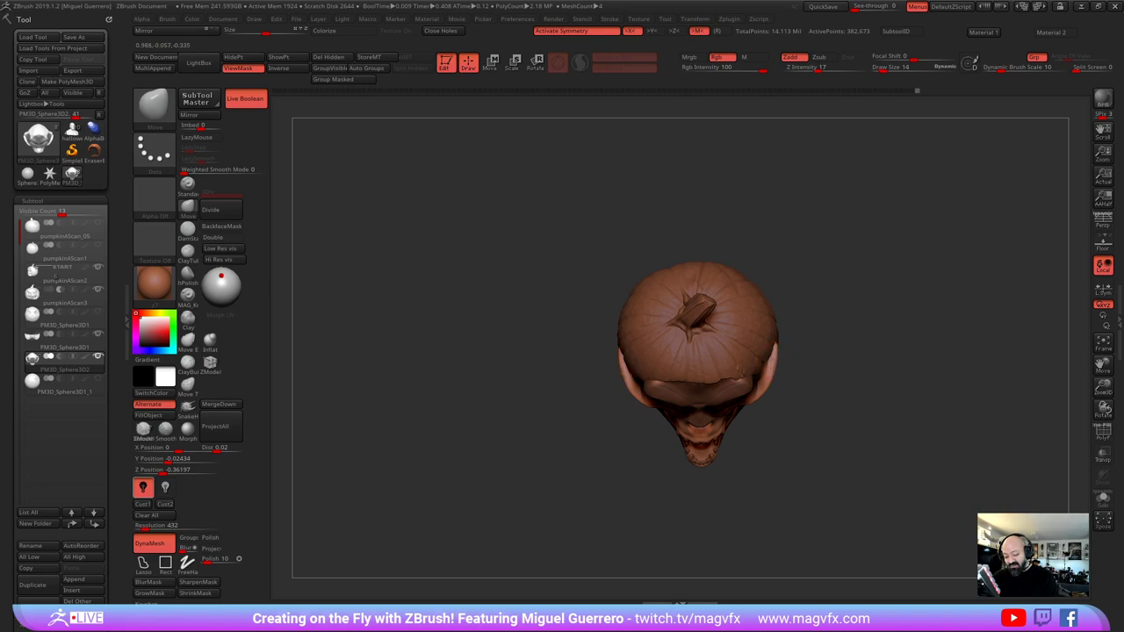
# Clear the skull's mask and refine the cheekbone spur from the side with the Move brush at draw size 14
pyautogui.moveTo(532, 376); pyautogui.dragTo(527, 308)
pyautogui.moveTo(518, 391); pyautogui.dragTo(572, 389)
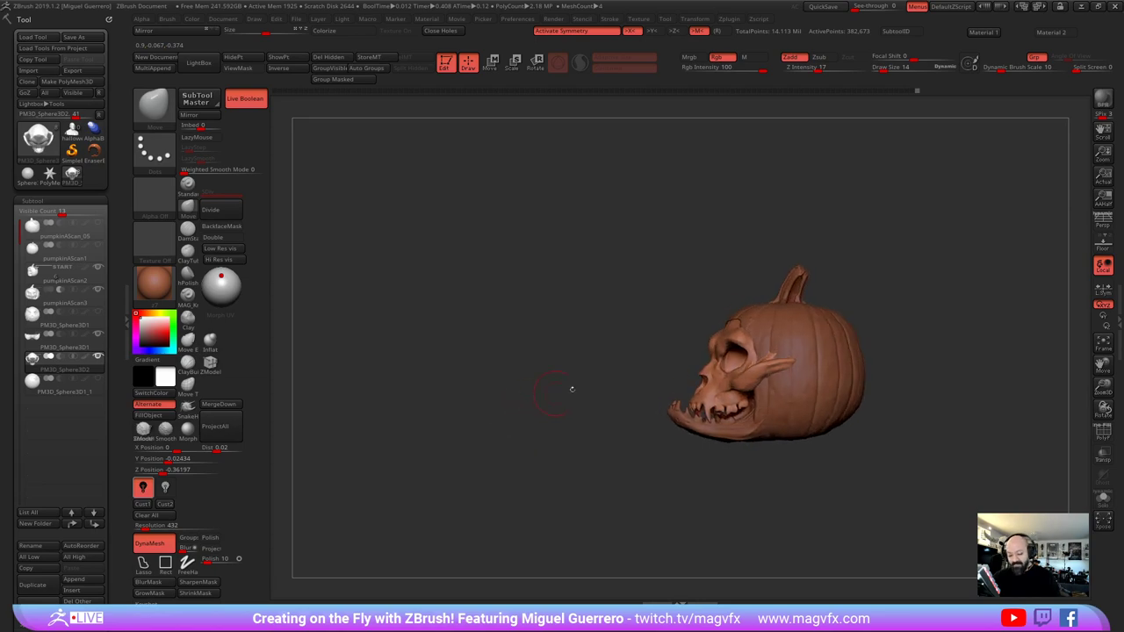
pyautogui.moveTo(773, 373); pyautogui.dragTo(770, 367)
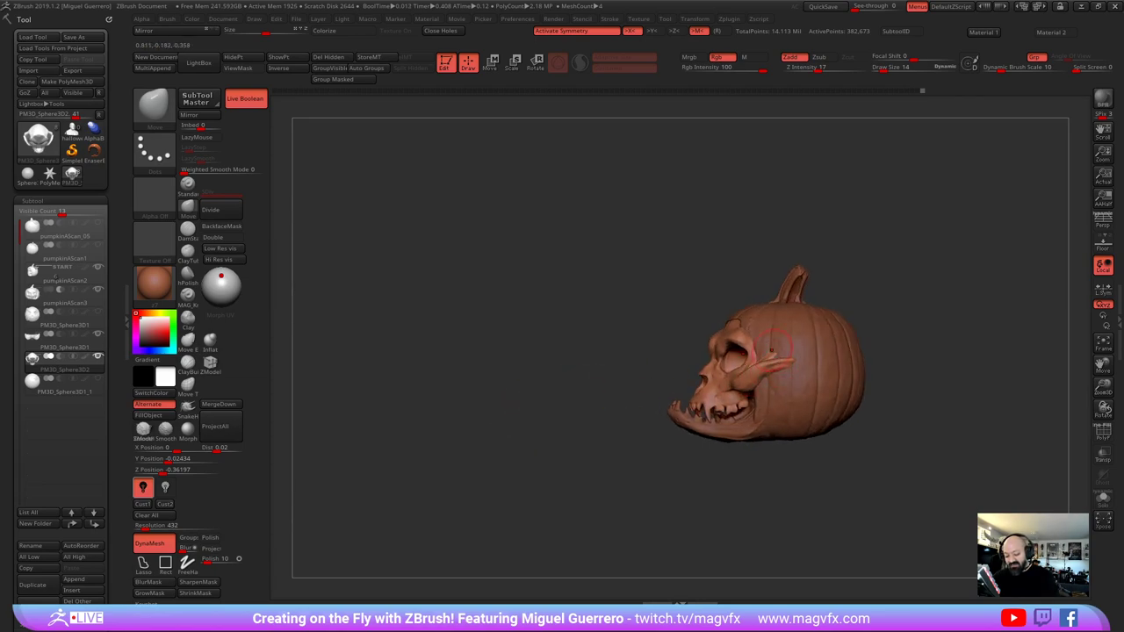
pyautogui.moveTo(501, 351)
pyautogui.mouseDown()
pyautogui.moveTo(479, 342)
pyautogui.moveTo(486, 361)
pyautogui.moveTo(539, 376)
pyautogui.mouseUp()
# Choose the DamStandard brush at draw size 9 and examine the skull, jaws and pumpkin from the front and both sides
pyautogui.click(188, 231)
pyautogui.moveTo(516, 359); pyautogui.dragTo(501, 376, button='right')
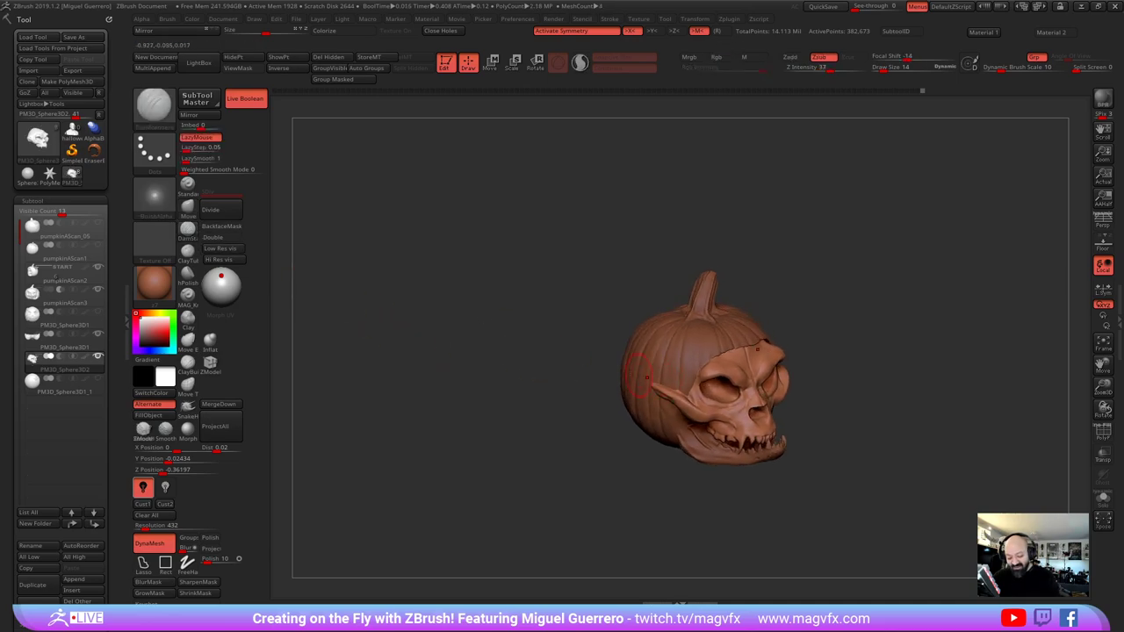
pyautogui.moveTo(625, 369)
pyautogui.keyDown('ctrl'); pyautogui.mouseDown(button='right')
pyautogui.moveTo(615, 405)
pyautogui.moveTo(607, 362)
pyautogui.mouseUp(button='right'); pyautogui.keyUp('ctrl')
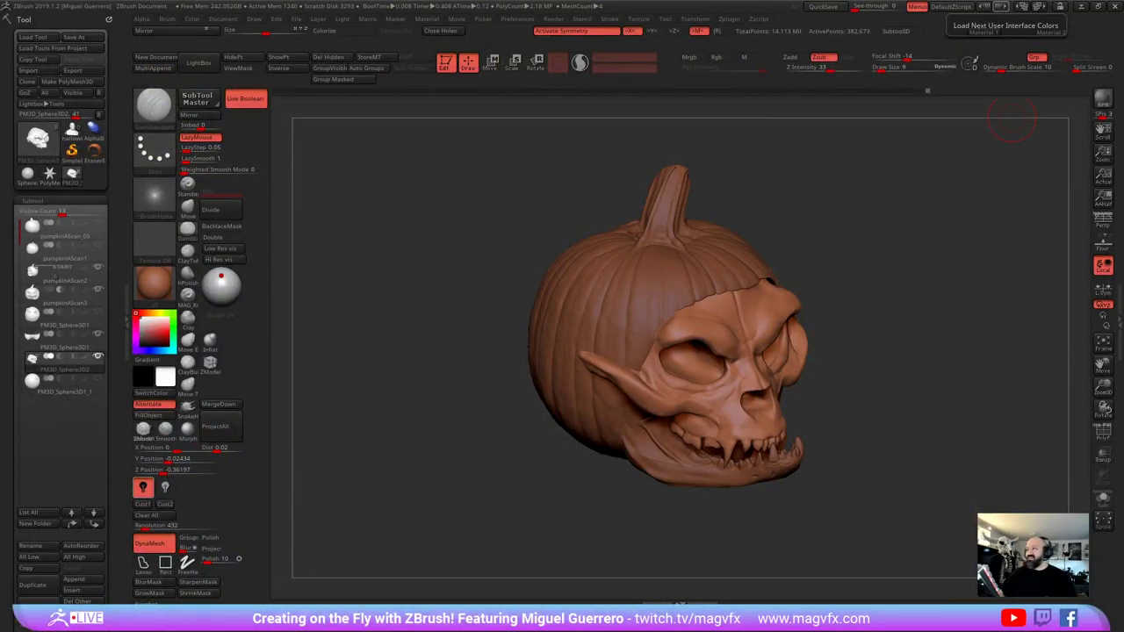
pyautogui.moveTo(420, 303); pyautogui.dragTo(389, 301)
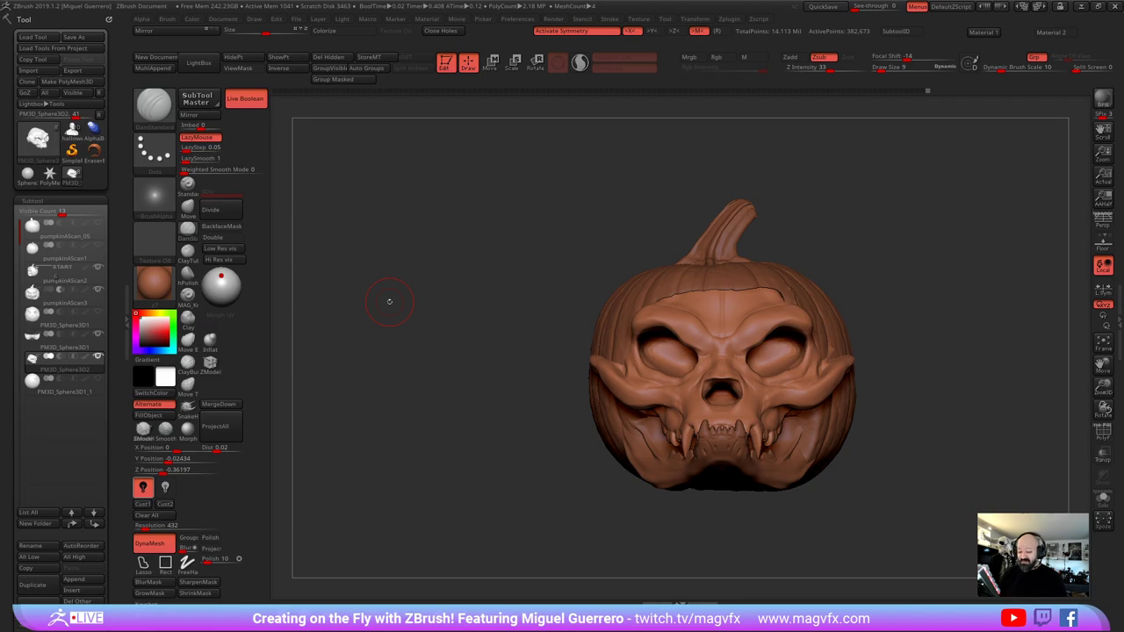
pyautogui.moveTo(457, 375); pyautogui.dragTo(419, 375)
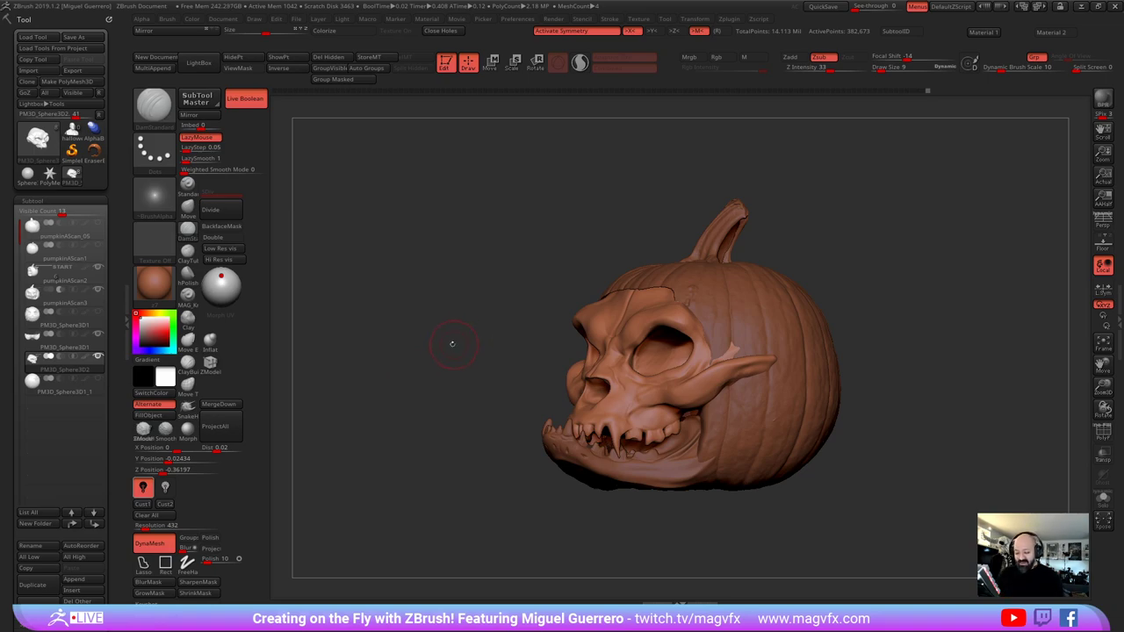
pyautogui.moveTo(452, 344); pyautogui.dragTo(448, 288)
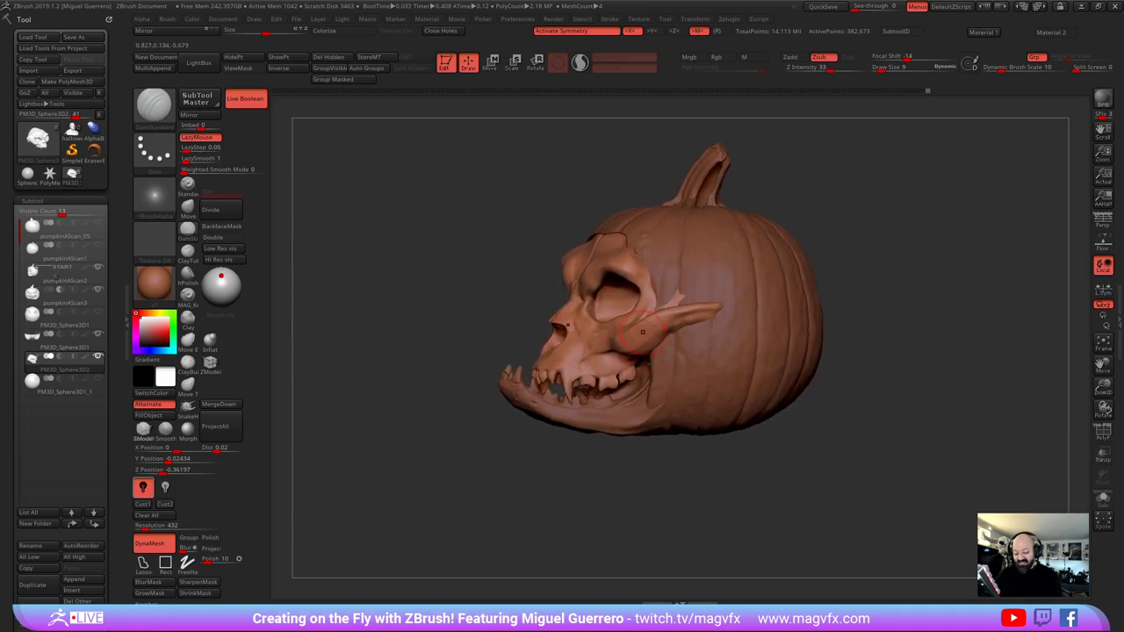
pyautogui.moveTo(419, 324); pyautogui.dragTo(441, 342)
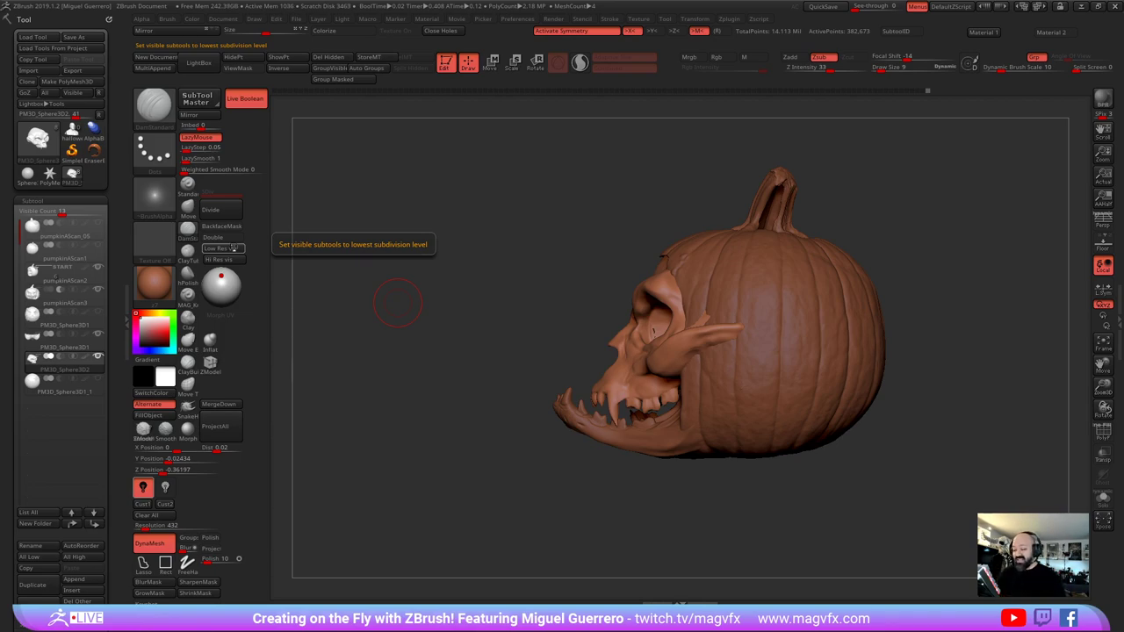
pyautogui.keyDown('alt'); pyautogui.moveTo(480, 381); pyautogui.dragTo(464, 364); pyautogui.keyUp('alt')
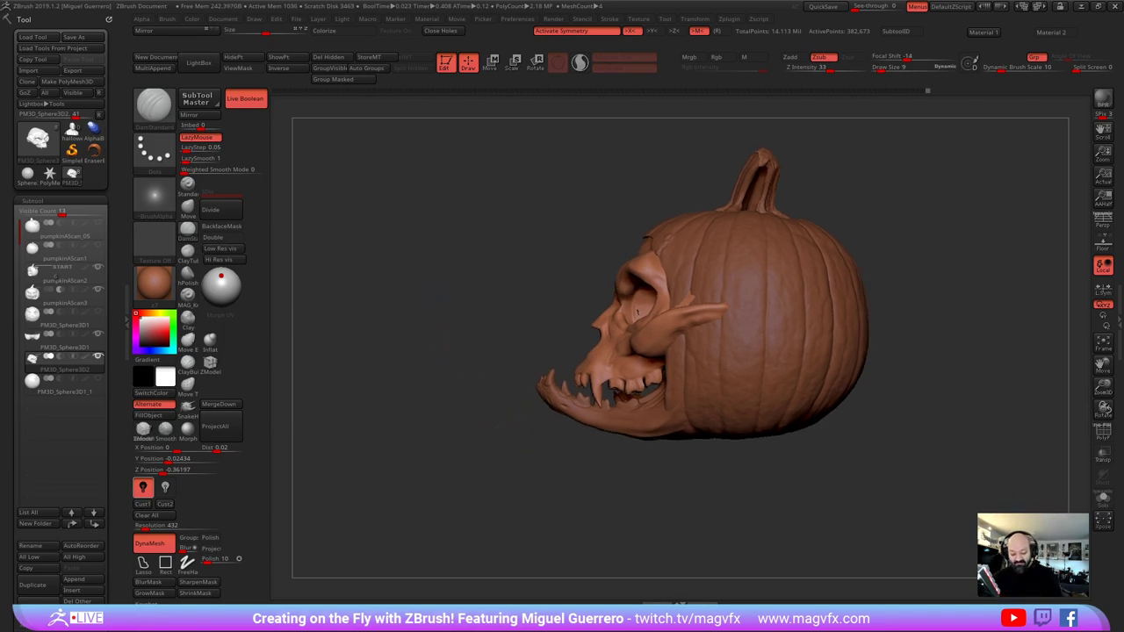
# Select the lower jaw and adjust its rear end where it meets the pumpkin with the Move brush at draw size 14
pyautogui.keyDown('alt'); pyautogui.click(600, 407); pyautogui.keyUp('alt')
pyautogui.press(']')
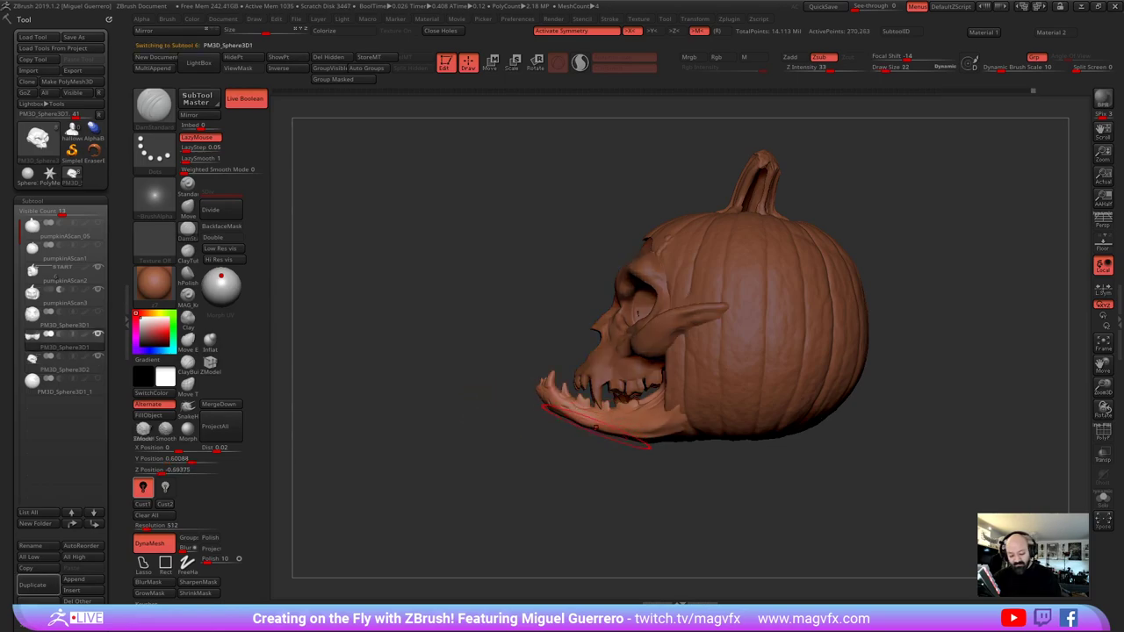
pyautogui.click(187, 208)
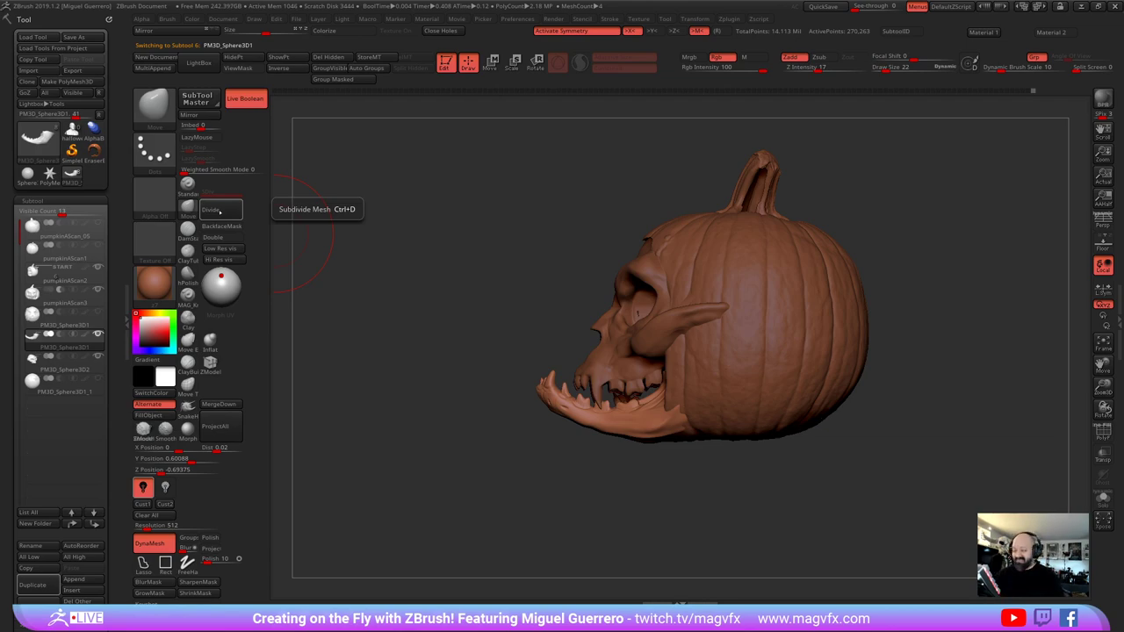
pyautogui.press('[')
pyautogui.moveTo(604, 432); pyautogui.dragTo(606, 438)
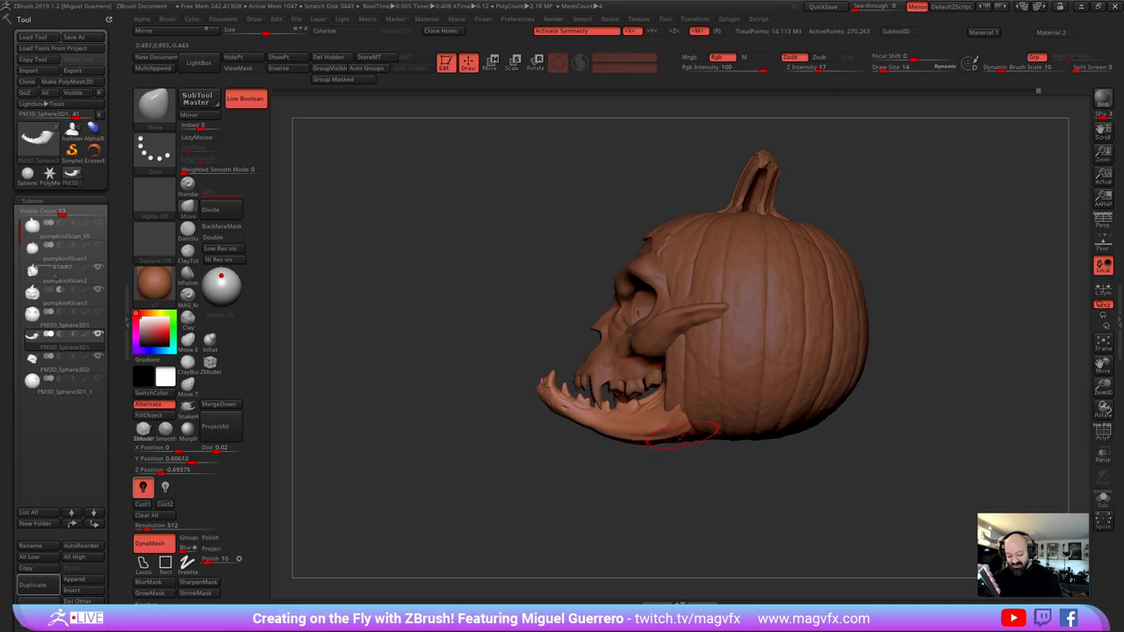
pyautogui.moveTo(682, 414); pyautogui.dragTo(680, 410)
pyautogui.moveTo(591, 452); pyautogui.dragTo(611, 455)
# Select the pumpkin and carve its cut edge around the jaw, cheekbone and outer eye socket with DamStandard at draw size 14
pyautogui.keyDown('alt'); pyautogui.click(708, 399); pyautogui.keyUp('alt')
pyautogui.moveTo(473, 341); pyautogui.dragTo(416, 308)
pyautogui.click(185, 233)
pyautogui.moveTo(409, 367); pyautogui.dragTo(509, 360)
pyautogui.moveTo(595, 359)
pyautogui.mouseDown()
pyautogui.moveTo(571, 340)
pyautogui.moveTo(593, 389)
pyautogui.mouseUp()
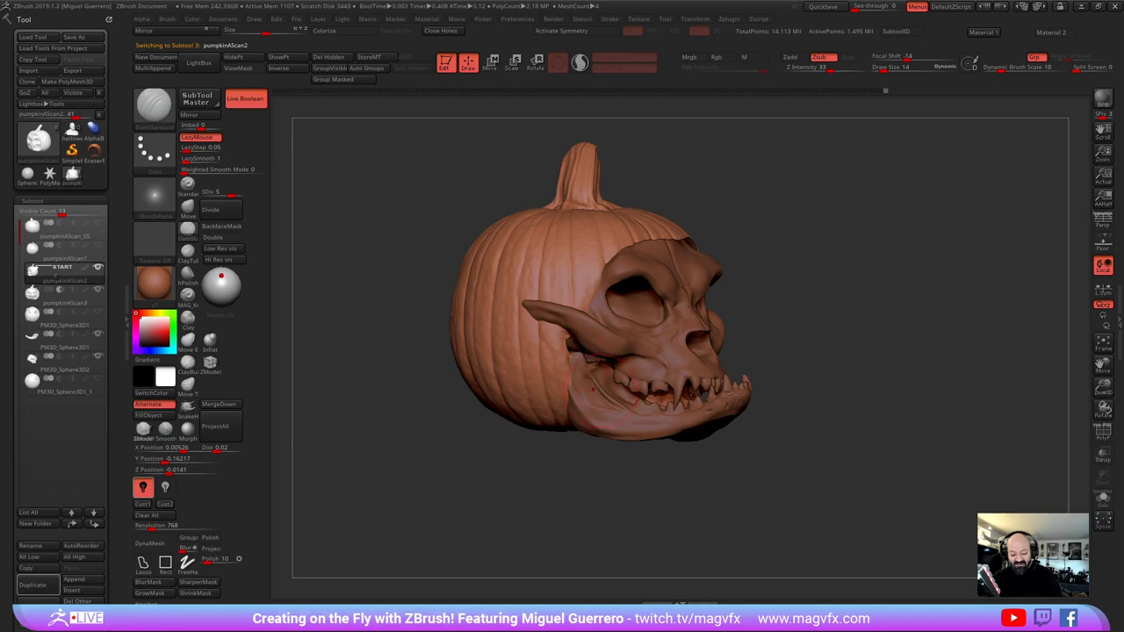
pyautogui.moveTo(479, 430); pyautogui.dragTo(369, 461)
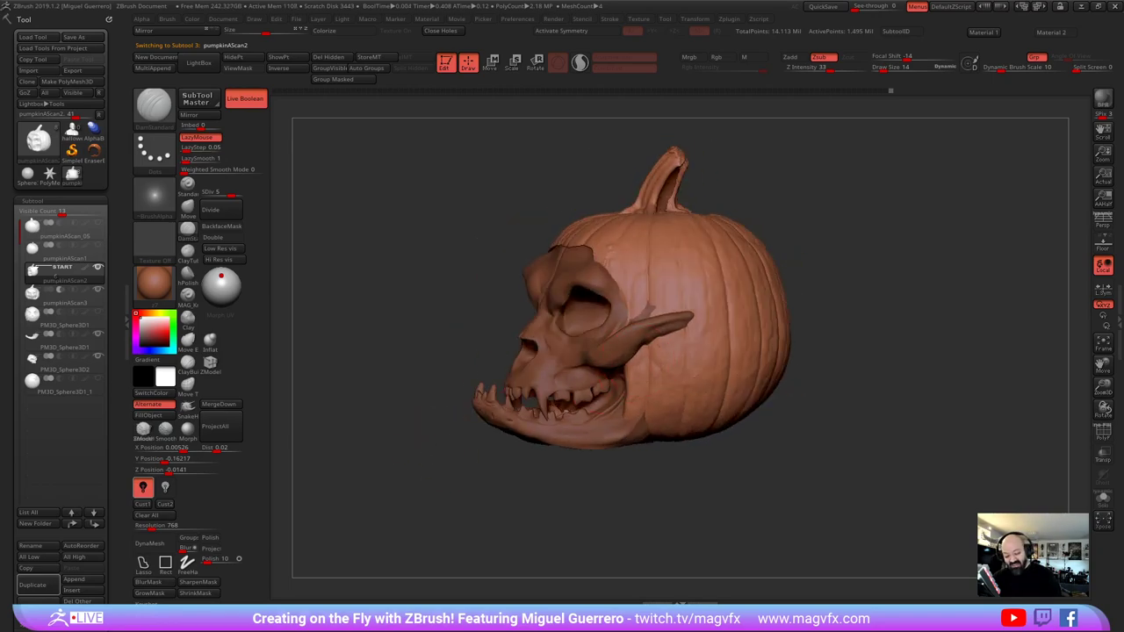
pyautogui.moveTo(634, 372)
pyautogui.mouseDown()
pyautogui.moveTo(638, 354)
pyautogui.moveTo(626, 417)
pyautogui.moveTo(639, 411)
pyautogui.moveTo(646, 360)
pyautogui.mouseUp()
pyautogui.moveTo(407, 351); pyautogui.dragTo(450, 360)
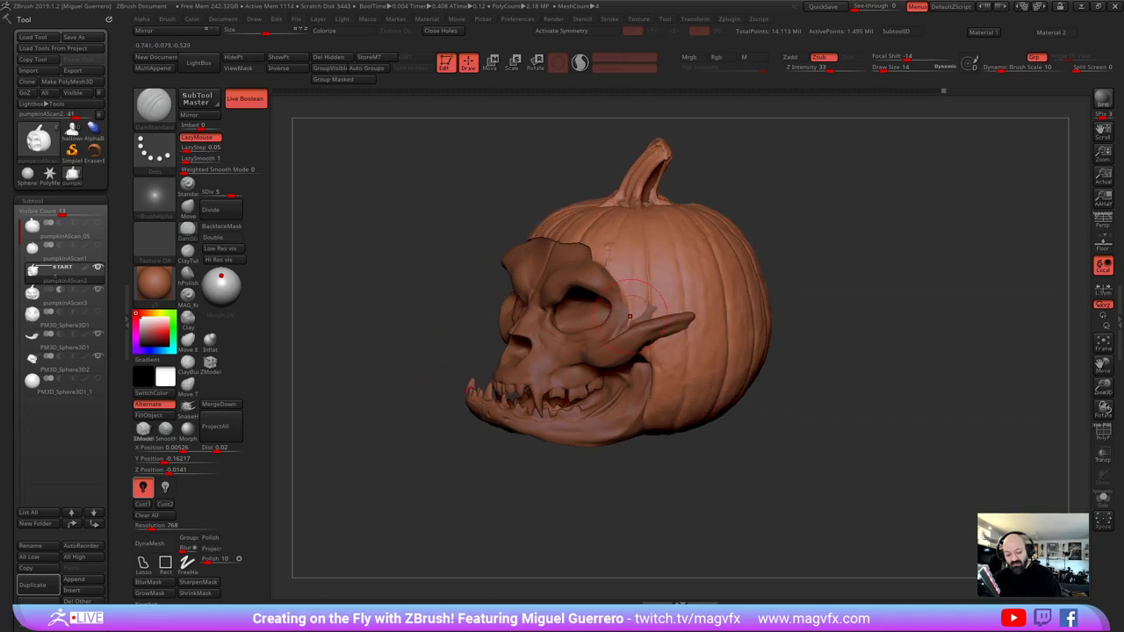
pyautogui.moveTo(620, 286); pyautogui.dragTo(640, 316)
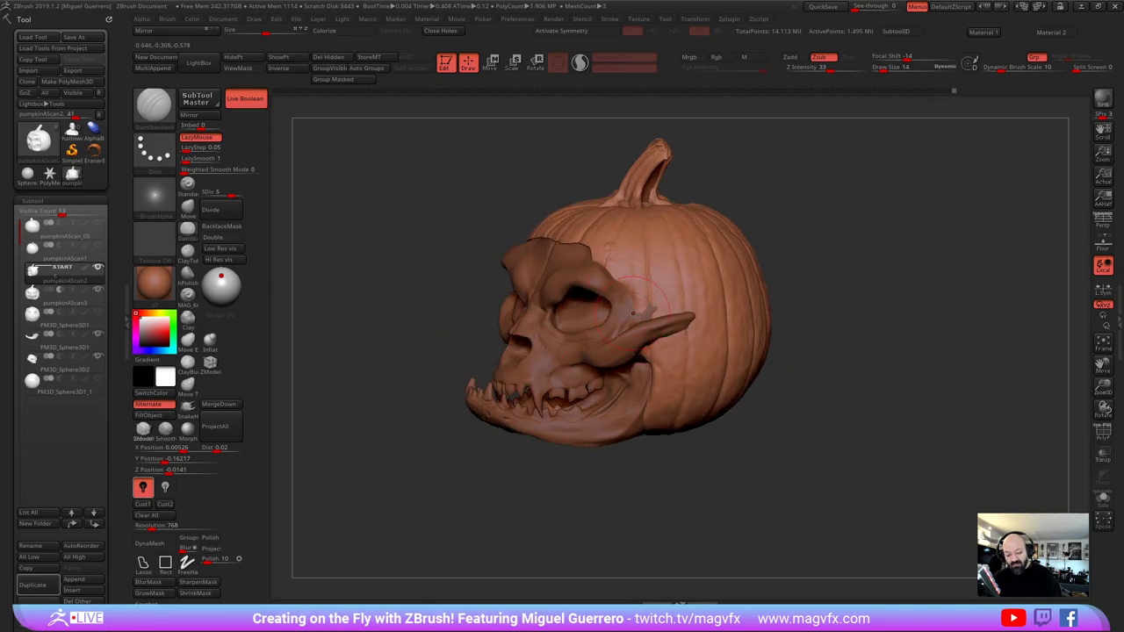
pyautogui.moveTo(605, 266); pyautogui.dragTo(620, 250)
# Carve the pumpkin's cut edge on the opposite side, beside the eye socket and behind the lower jaw
pyautogui.moveTo(408, 351)
pyautogui.mouseDown()
pyautogui.moveTo(605, 351)
pyautogui.moveTo(491, 351)
pyautogui.mouseUp()
pyautogui.moveTo(491, 351)
pyautogui.keyDown('alt'); pyautogui.mouseDown()
pyautogui.moveTo(576, 360)
pyautogui.moveTo(613, 439)
pyautogui.moveTo(537, 327)
pyautogui.mouseUp(); pyautogui.keyUp('alt')
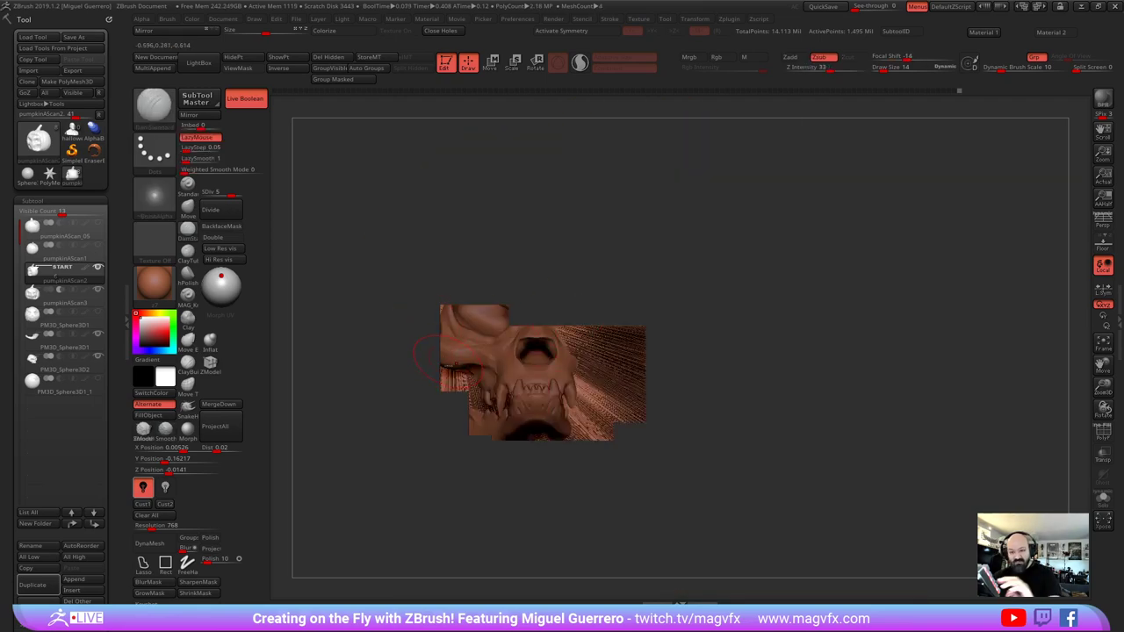
pyautogui.moveTo(316, 421)
pyautogui.mouseDown(button='right')
pyautogui.moveTo(422, 417)
pyautogui.moveTo(491, 396)
pyautogui.moveTo(444, 390)
pyautogui.mouseUp(button='right')
pyautogui.moveTo(444, 390); pyautogui.dragTo(429, 378)
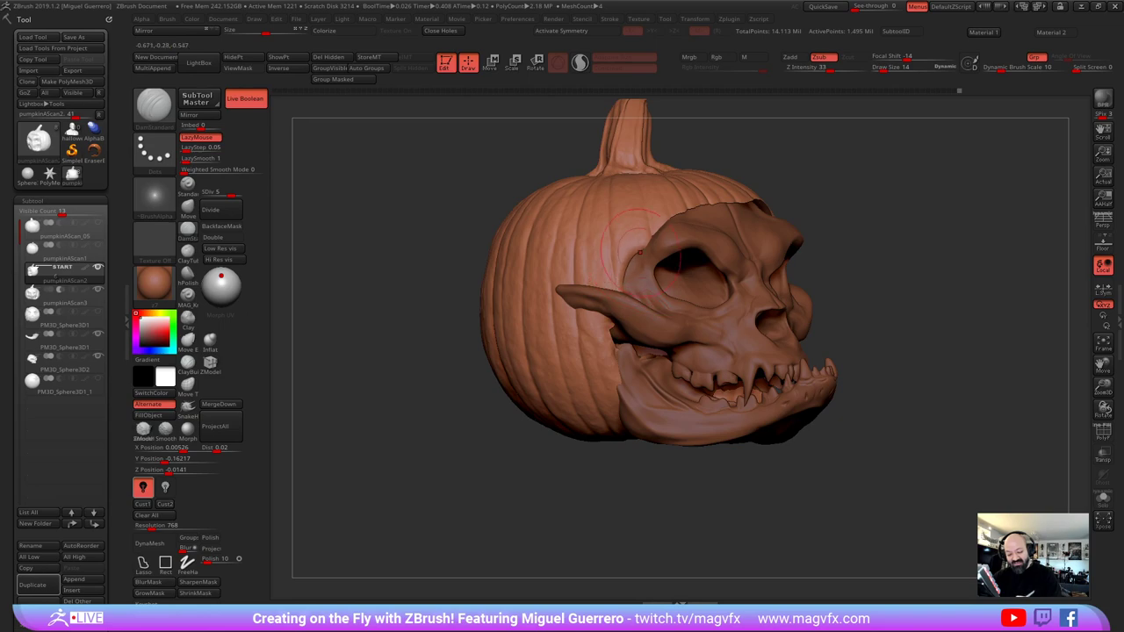
pyautogui.moveTo(395, 330); pyautogui.dragTo(370, 323)
pyautogui.moveTo(613, 352); pyautogui.dragTo(607, 408)
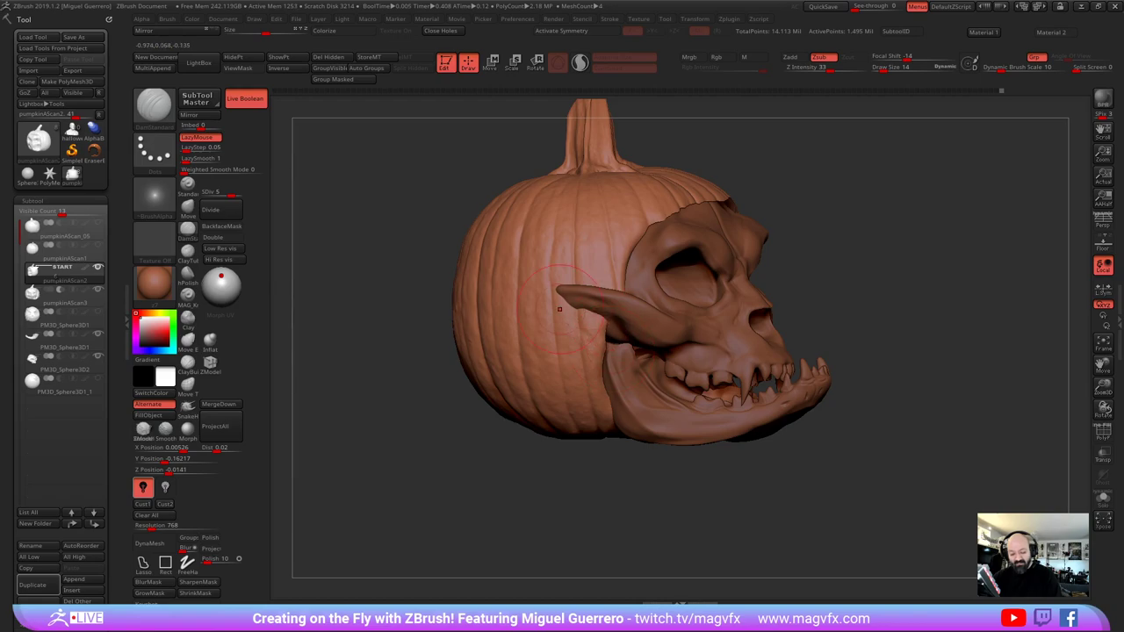
# Examine the skull and the pumpkin's carved opening from the front, in profile and in three-quarter view
pyautogui.moveTo(560, 309); pyautogui.dragTo(640, 318, button='right')
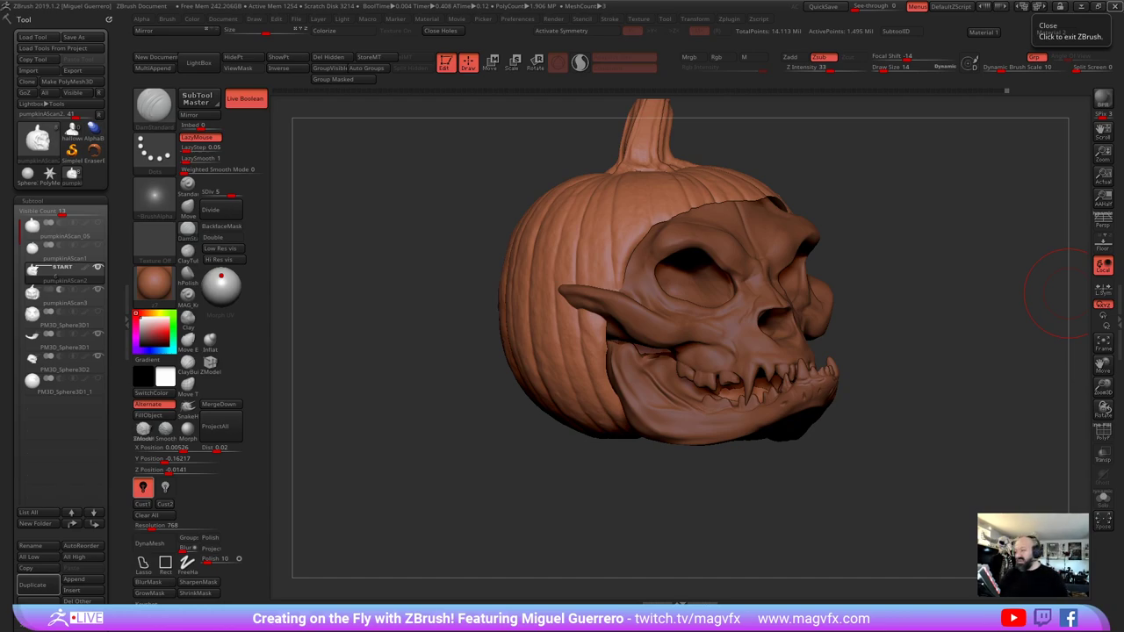
pyautogui.moveTo(436, 350)
pyautogui.mouseDown()
pyautogui.moveTo(459, 439)
pyautogui.moveTo(430, 416)
pyautogui.moveTo(443, 402)
pyautogui.moveTo(400, 395)
pyautogui.moveTo(422, 410)
pyautogui.moveTo(476, 416)
pyautogui.moveTo(425, 397)
pyautogui.moveTo(470, 411)
pyautogui.mouseUp()
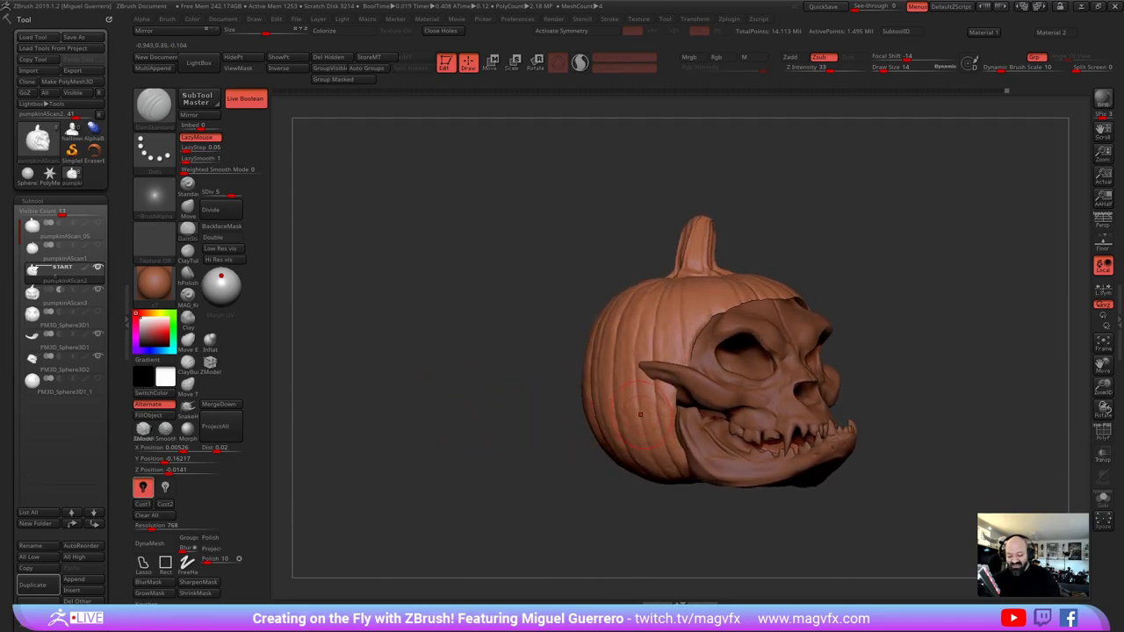
pyautogui.moveTo(395, 397); pyautogui.dragTo(504, 436)
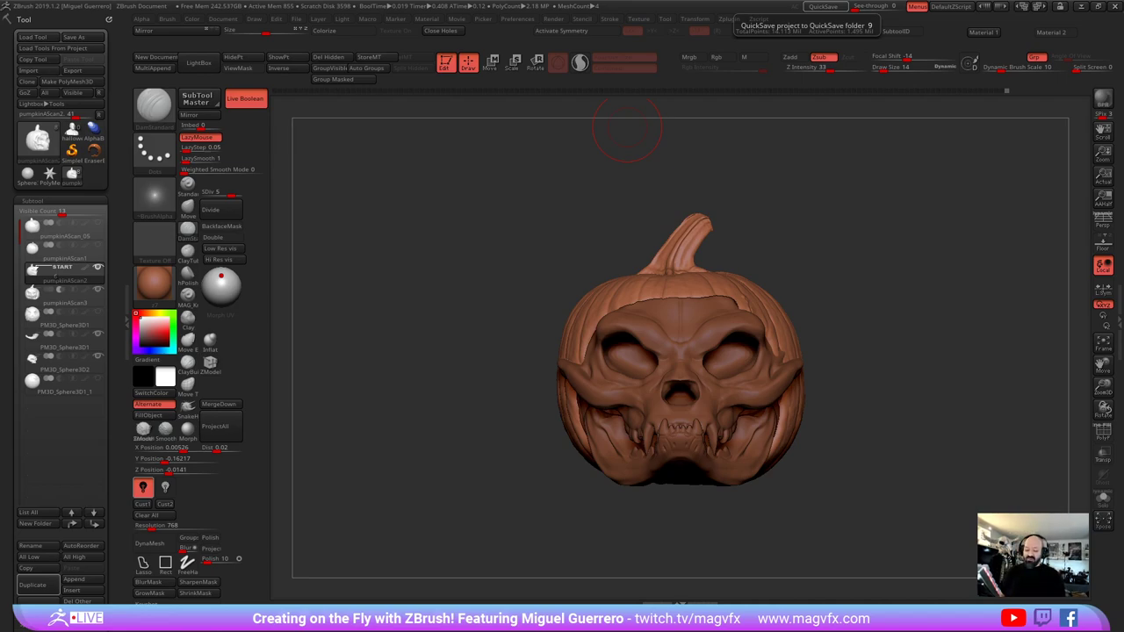
pyautogui.moveTo(459, 469); pyautogui.dragTo(434, 507)
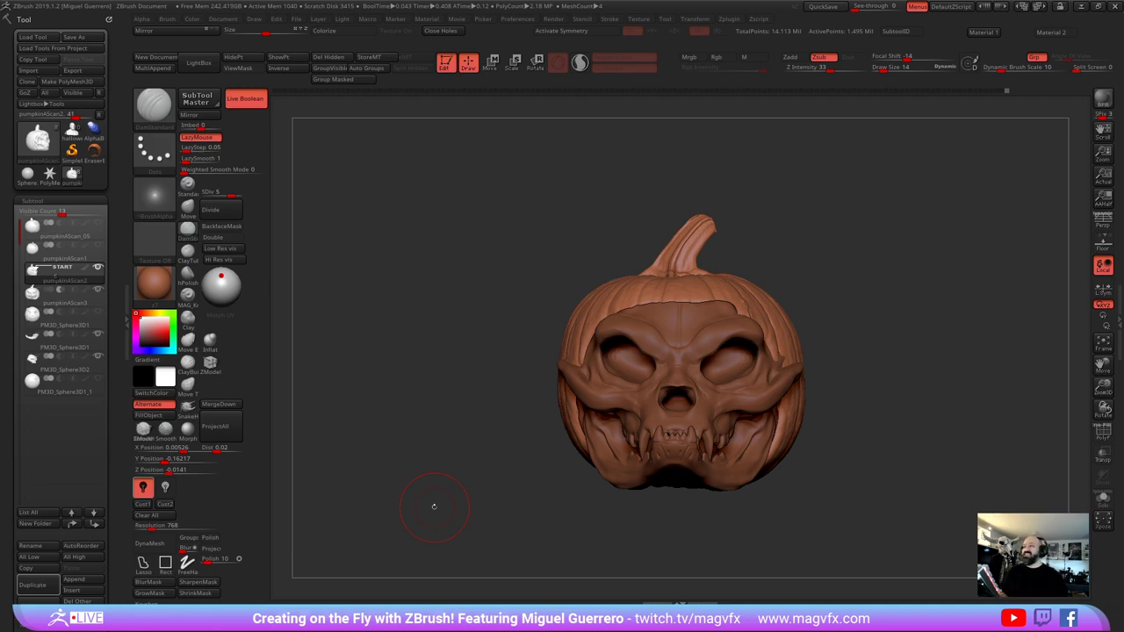
pyautogui.moveTo(931, 378); pyautogui.dragTo(843, 350)
pyautogui.moveTo(751, 370); pyautogui.dragTo(426, 336)
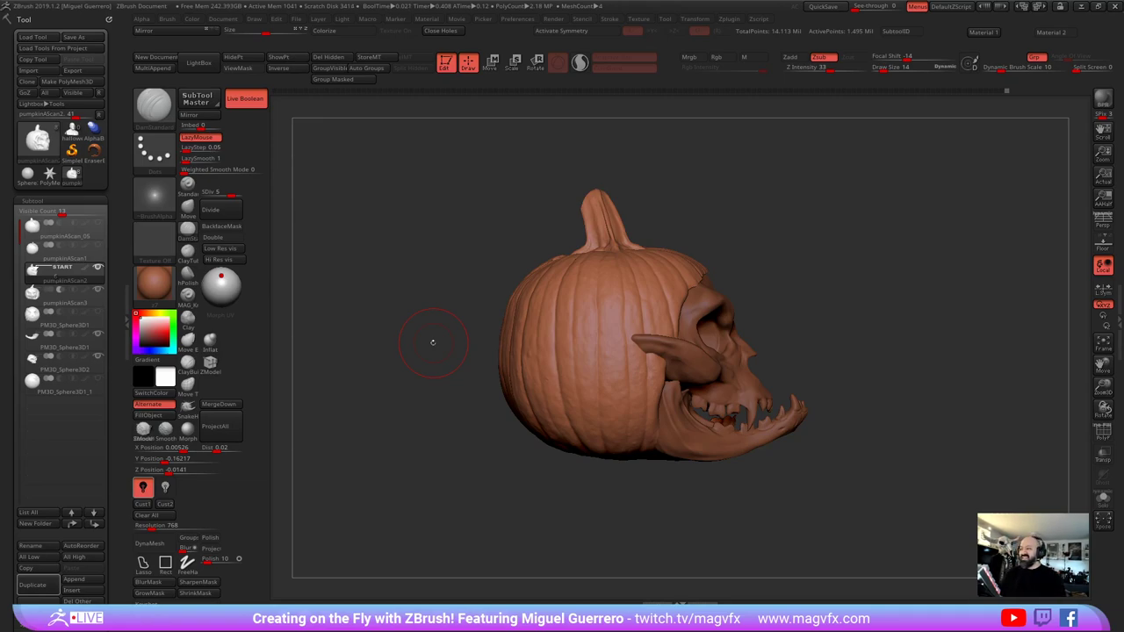
pyautogui.moveTo(432, 341); pyautogui.dragTo(398, 435)
pyautogui.moveTo(496, 397); pyautogui.dragTo(435, 352)
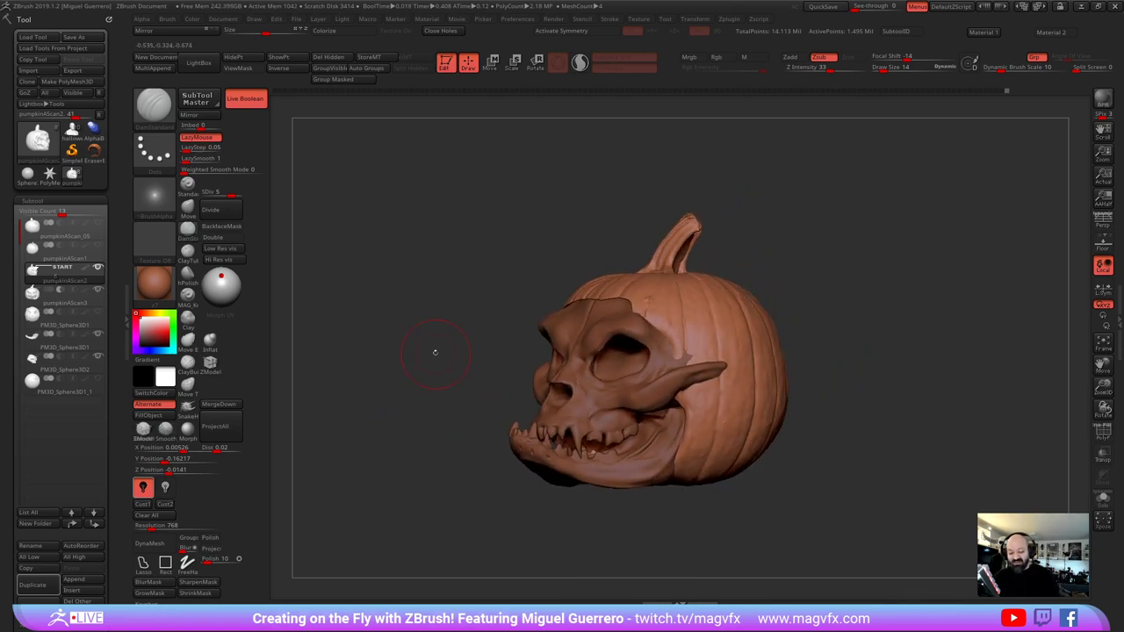
# Select the skull and refine its outer brow and temple beside the eye socket with the Move brush, reducing the draw size to 6
pyautogui.click(188, 209)
pyautogui.moveTo(480, 230); pyautogui.dragTo(462, 231)
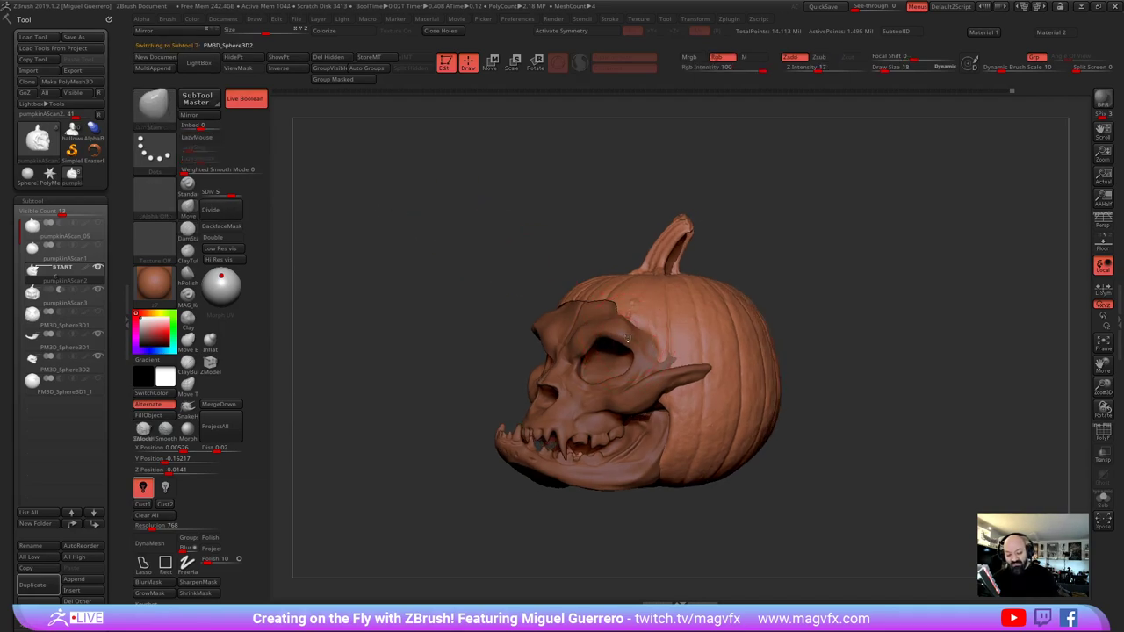
pyautogui.keyDown('alt'); pyautogui.click(630, 341); pyautogui.keyUp('alt')
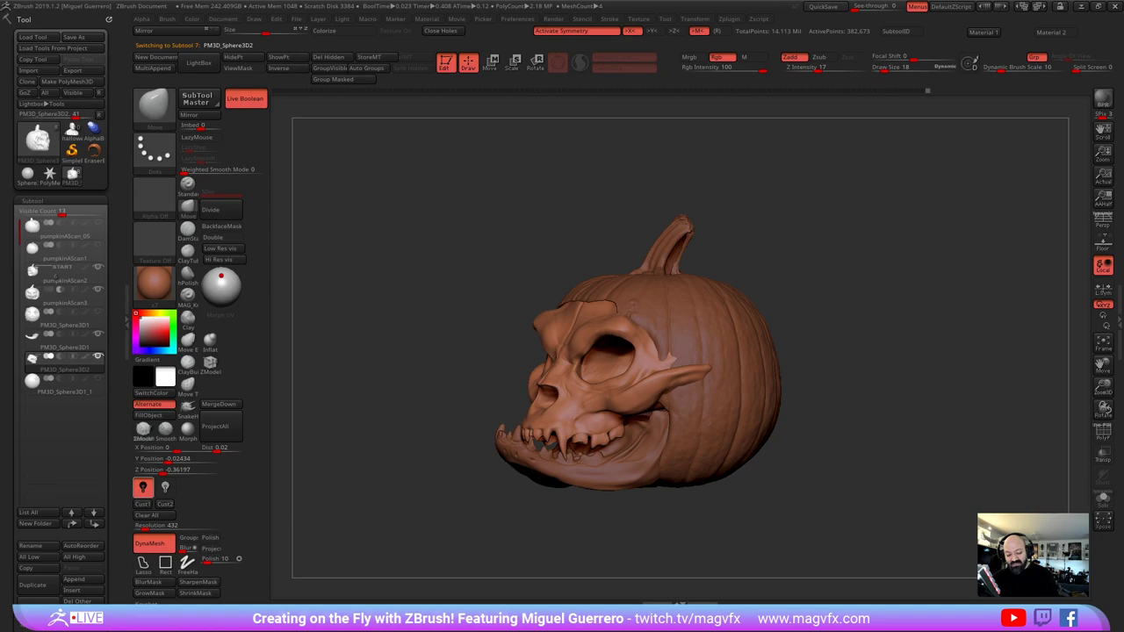
pyautogui.moveTo(553, 332); pyautogui.dragTo(619, 345, button='right')
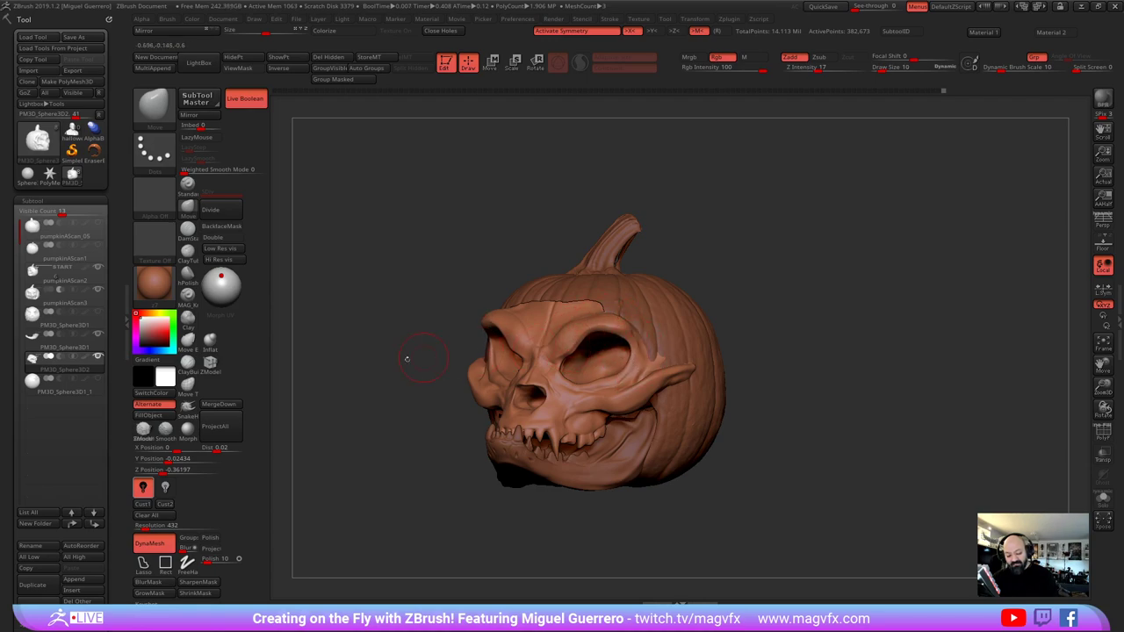
pyautogui.moveTo(407, 359)
pyautogui.mouseDown()
pyautogui.moveTo(384, 369)
pyautogui.moveTo(430, 389)
pyautogui.moveTo(418, 392)
pyautogui.mouseUp()
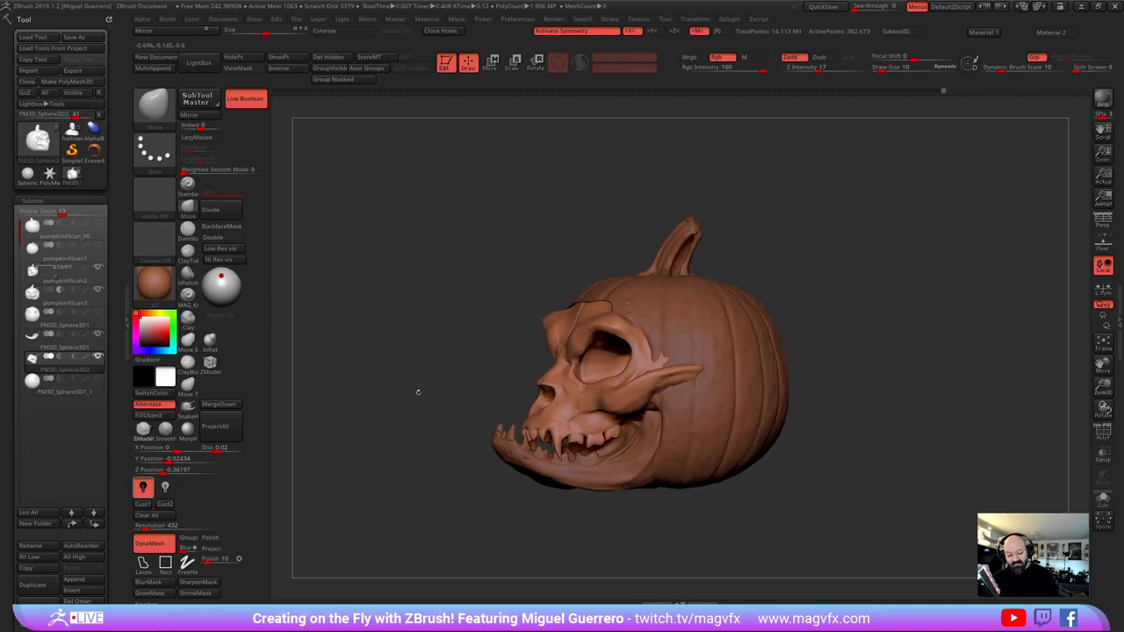
pyautogui.press('[')
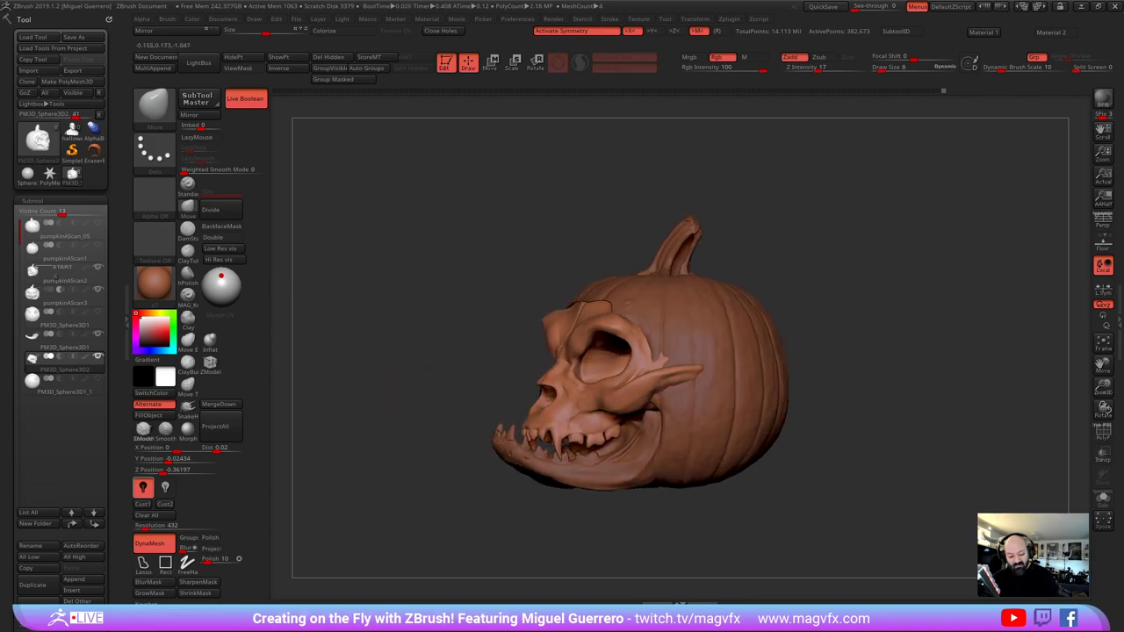
pyautogui.press('[')
pyautogui.moveTo(430, 369); pyautogui.dragTo(509, 383)
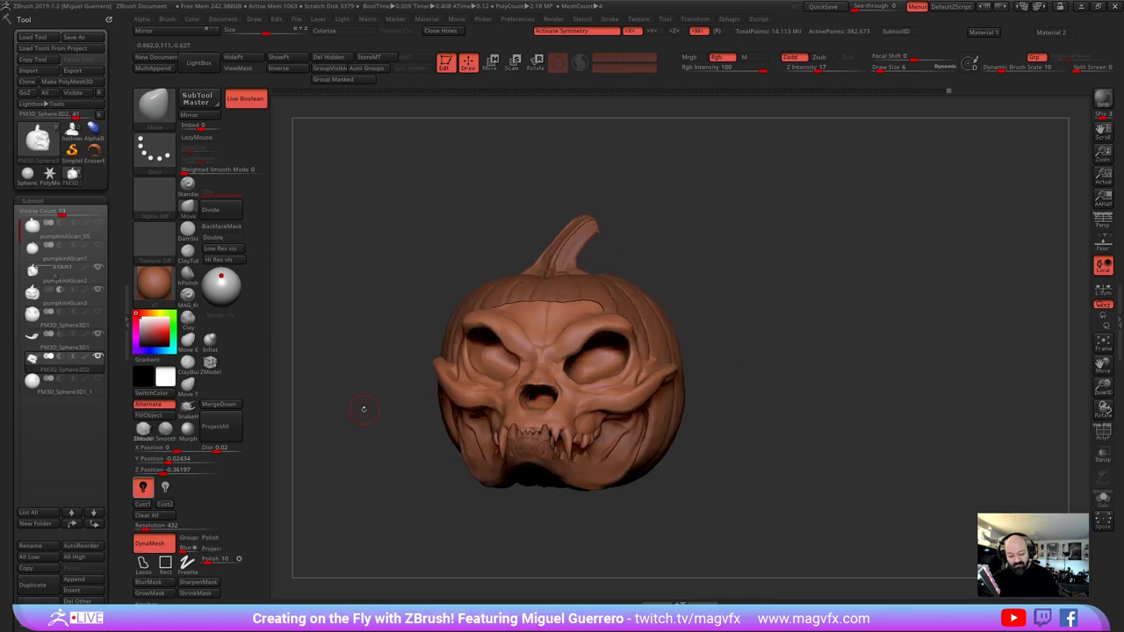
# Select the lower jaw and examine how it fits the skull and pumpkin from the front, sides and above
pyautogui.moveTo(363, 409); pyautogui.dragTo(549, 399)
pyautogui.keyDown('alt'); pyautogui.moveTo(663, 474); pyautogui.dragTo(820, 454); pyautogui.keyUp('alt')
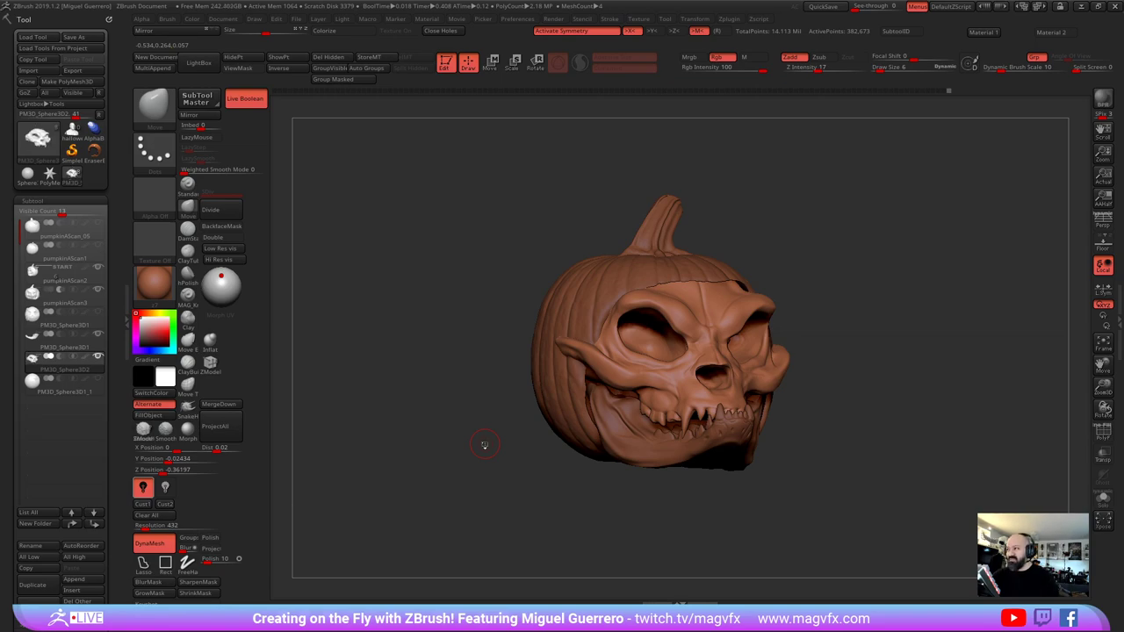
pyautogui.moveTo(453, 390); pyautogui.dragTo(401, 421)
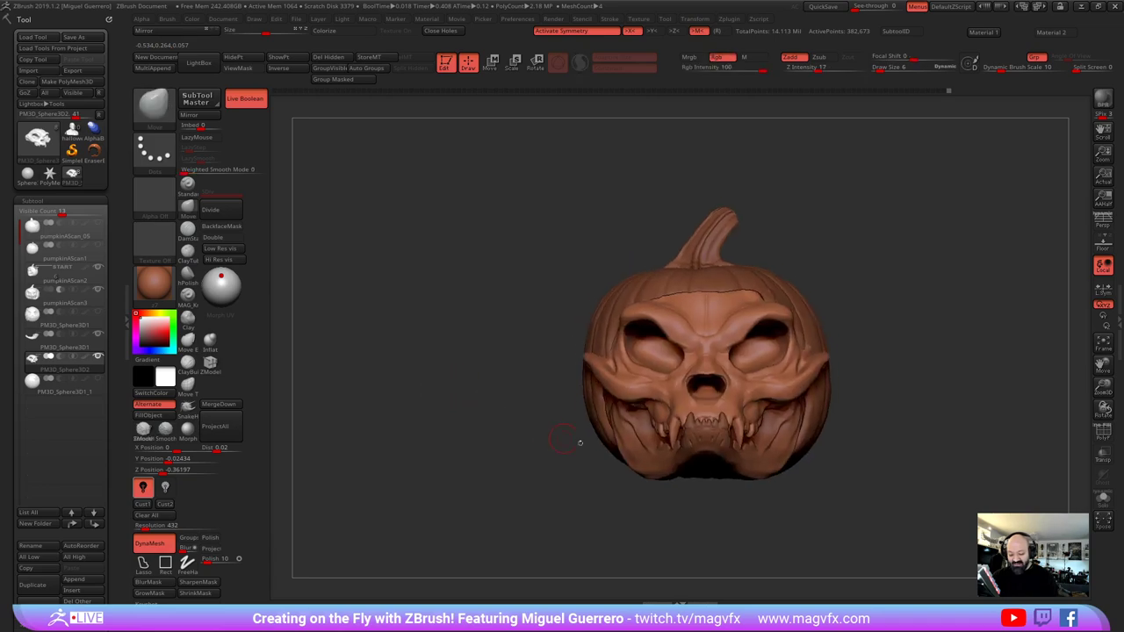
pyautogui.keyDown('alt'); pyautogui.click(637, 451); pyautogui.keyUp('alt')
pyautogui.moveTo(562, 449); pyautogui.dragTo(627, 437)
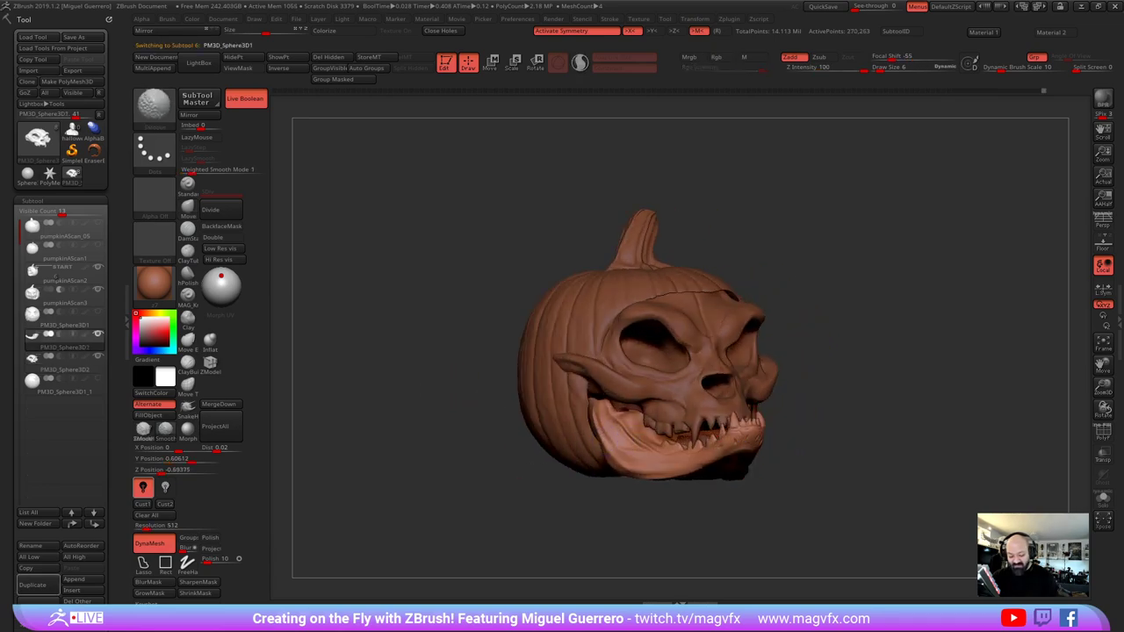
pyautogui.moveTo(501, 401); pyautogui.dragTo(413, 402)
pyautogui.moveTo(461, 331); pyautogui.dragTo(462, 384)
# Select the pumpkin and inspect its carved opening with the lower jaw hidden and shown again
pyautogui.keyDown('alt'); pyautogui.click(630, 303); pyautogui.keyUp('alt')
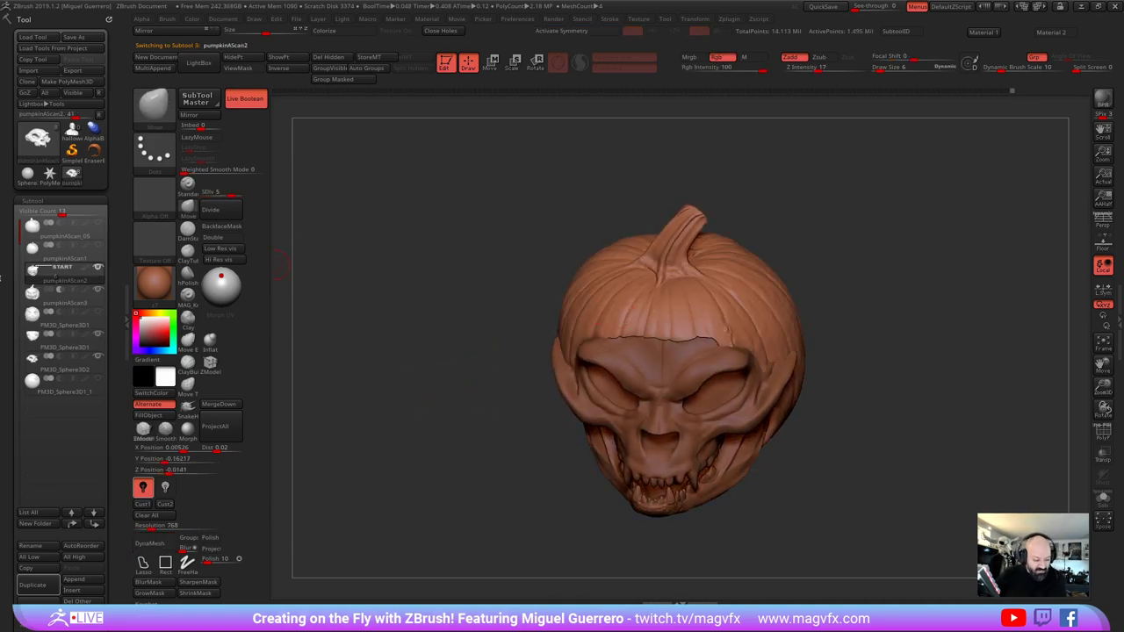
pyautogui.moveTo(308, 375); pyautogui.dragTo(339, 289)
pyautogui.moveTo(489, 332); pyautogui.dragTo(488, 380)
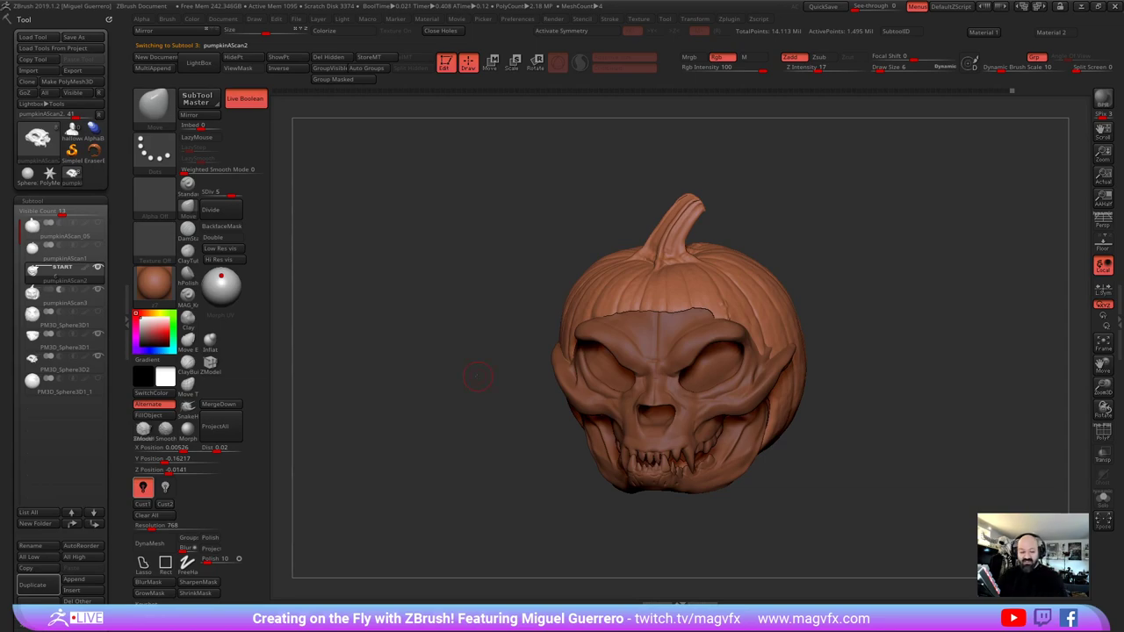
pyautogui.click(96, 335)
pyautogui.moveTo(445, 409); pyautogui.dragTo(391, 399)
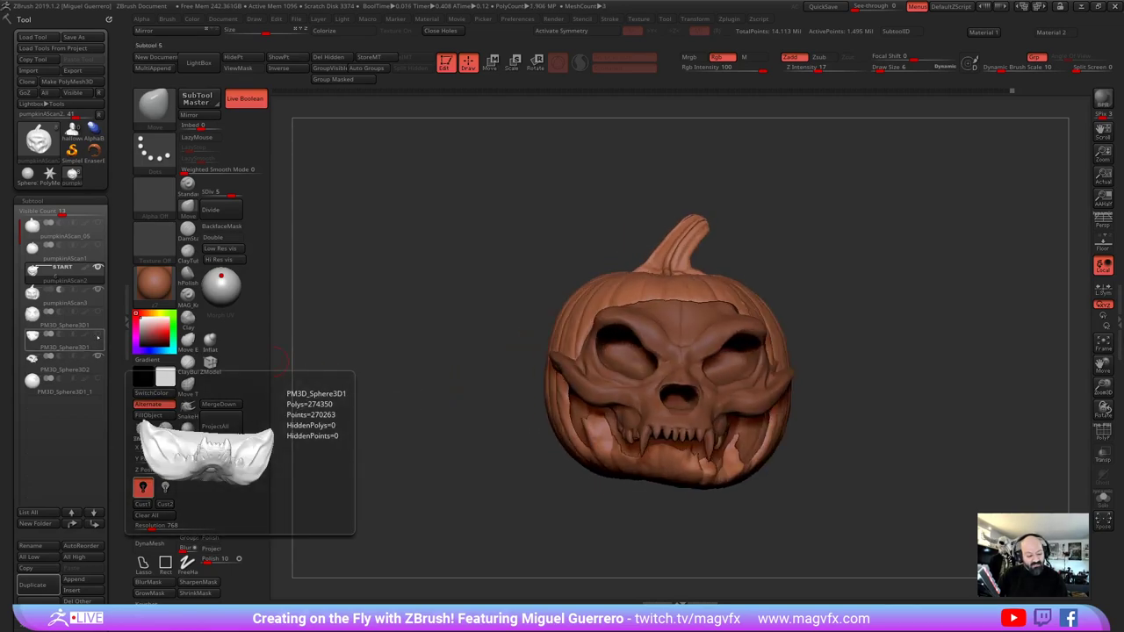
pyautogui.click(97, 338)
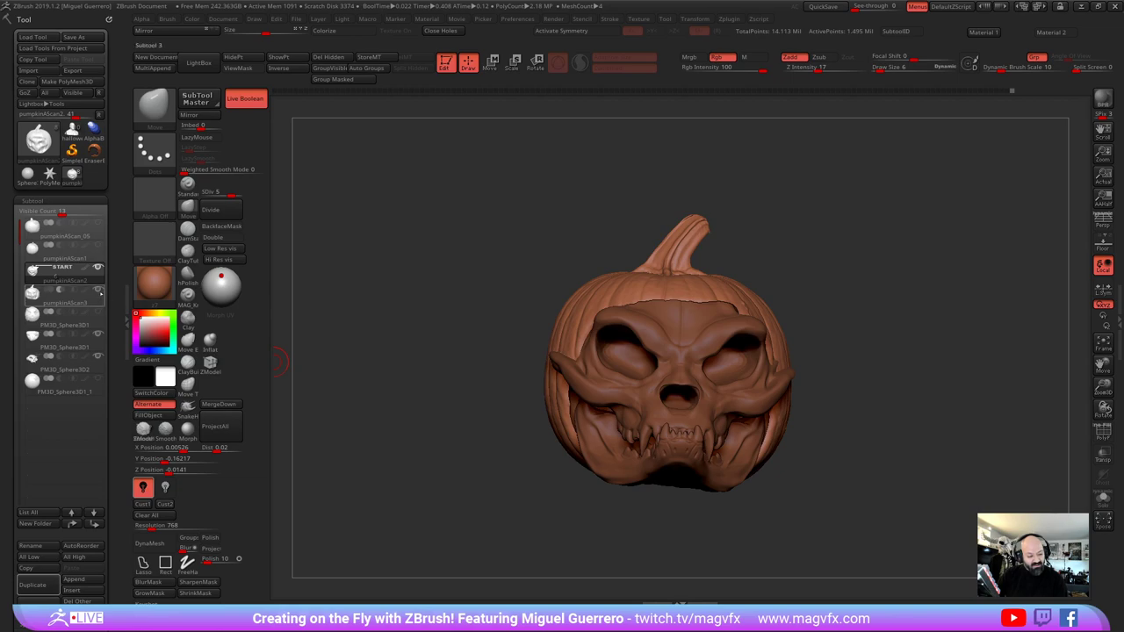
pyautogui.moveTo(389, 386)
pyautogui.mouseDown()
pyautogui.moveTo(414, 454)
pyautogui.moveTo(425, 436)
pyautogui.moveTo(406, 434)
pyautogui.moveTo(411, 394)
pyautogui.moveTo(372, 424)
pyautogui.moveTo(388, 411)
pyautogui.mouseUp()
# Reshape the pumpkin's carved rim above the skull's brow with the Move brush at draw sizes 6 and 7
pyautogui.click(188, 230)
pyautogui.click(188, 208)
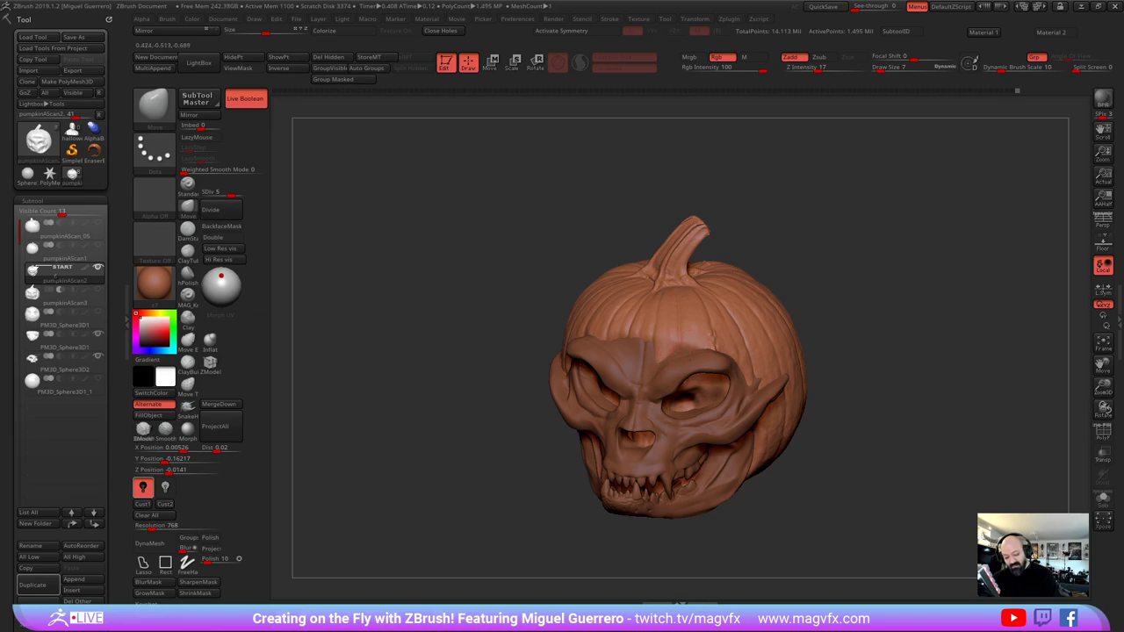
pyautogui.moveTo(694, 344); pyautogui.dragTo(691, 339)
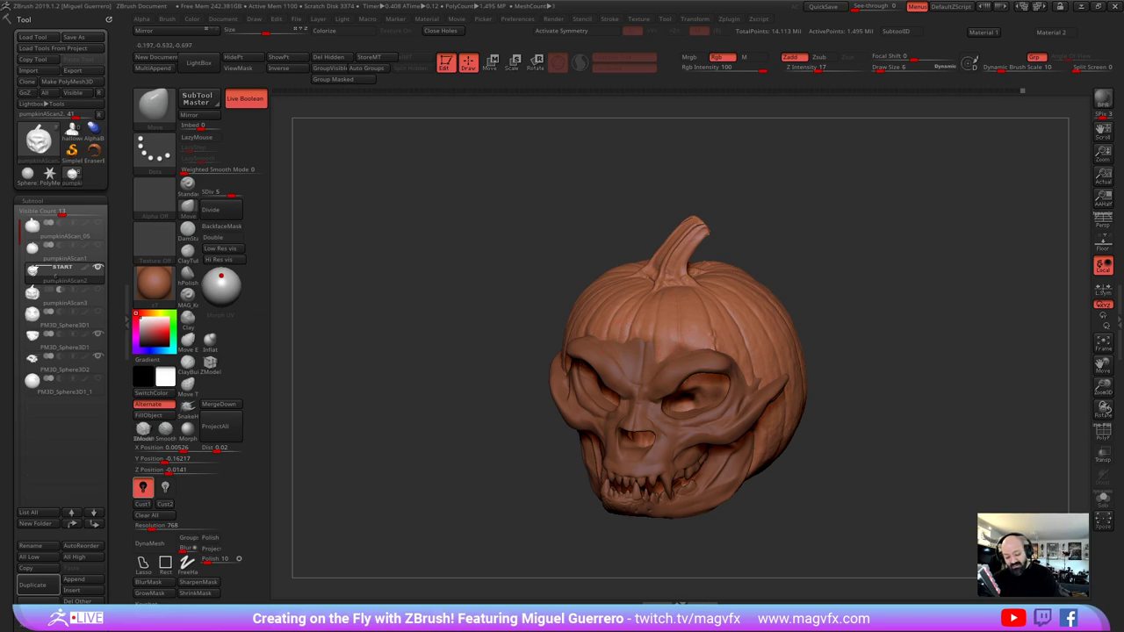
pyautogui.moveTo(504, 320); pyautogui.dragTo(531, 349)
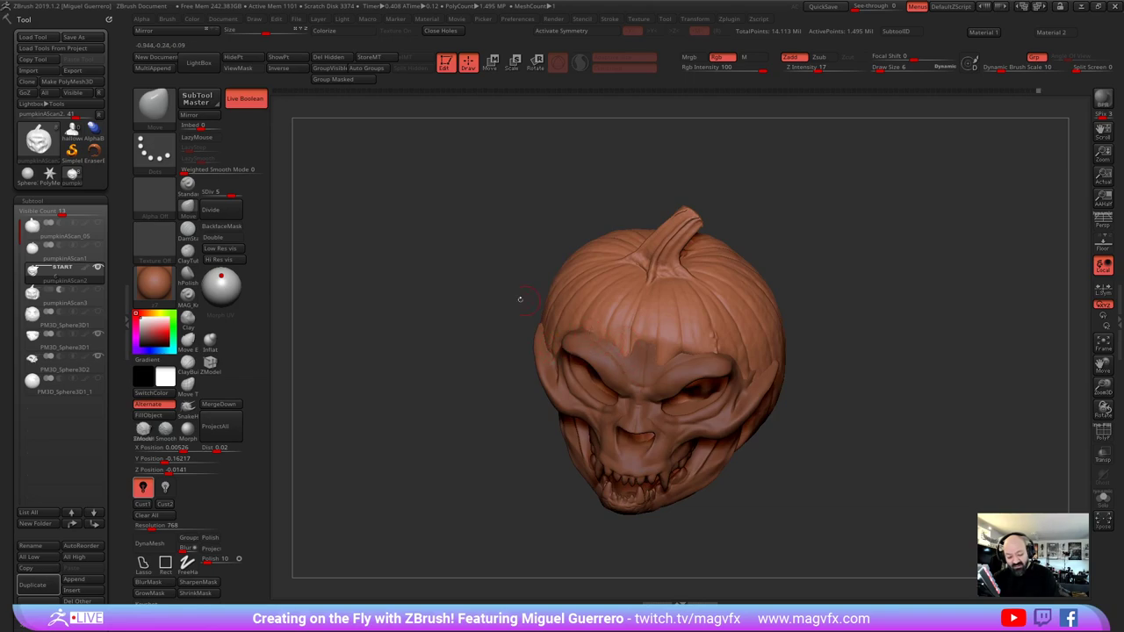
pyautogui.moveTo(519, 301); pyautogui.dragTo(515, 335)
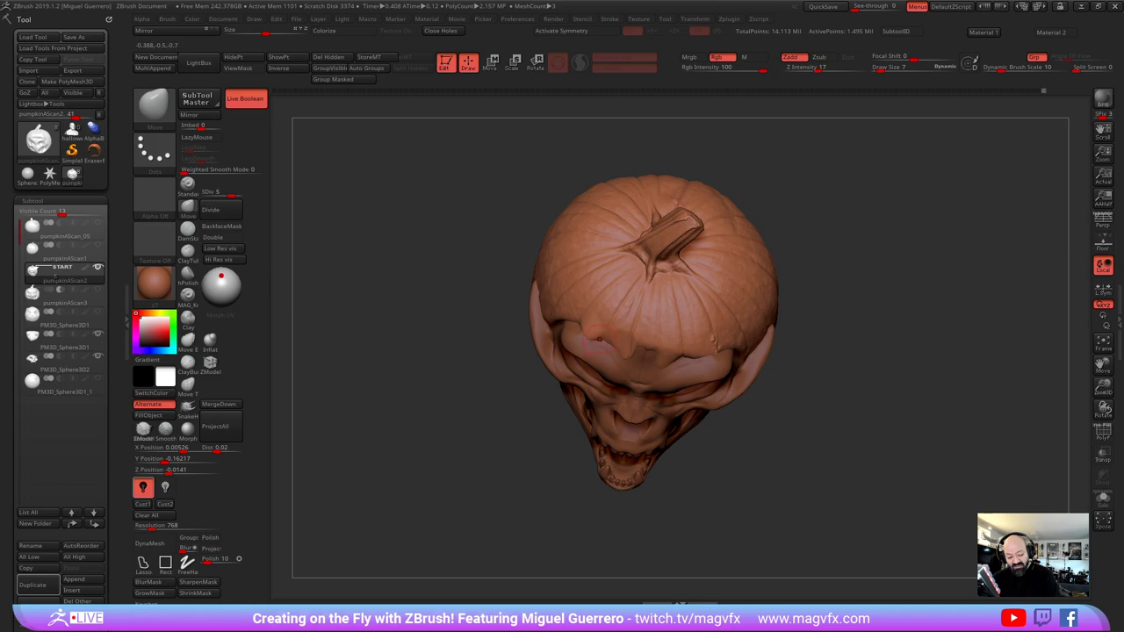
pyautogui.moveTo(612, 348); pyautogui.dragTo(613, 353)
pyautogui.moveTo(459, 307)
pyautogui.mouseDown()
pyautogui.moveTo(598, 330)
pyautogui.moveTo(530, 328)
pyautogui.moveTo(519, 314)
pyautogui.moveTo(475, 364)
pyautogui.mouseUp()
pyautogui.moveTo(469, 352); pyautogui.dragTo(509, 351)
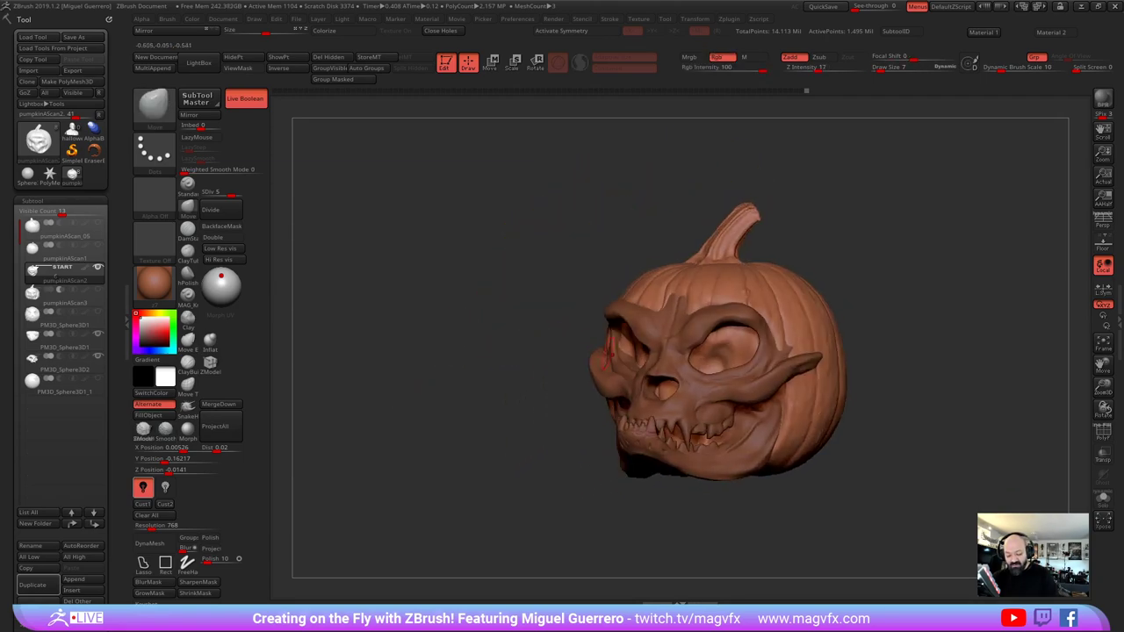
# Lower the pumpkin to subdivision level 2 and work its surface inside the skull's eye socket with the Inflat brush
pyautogui.moveTo(231, 193); pyautogui.dragTo(211, 193)
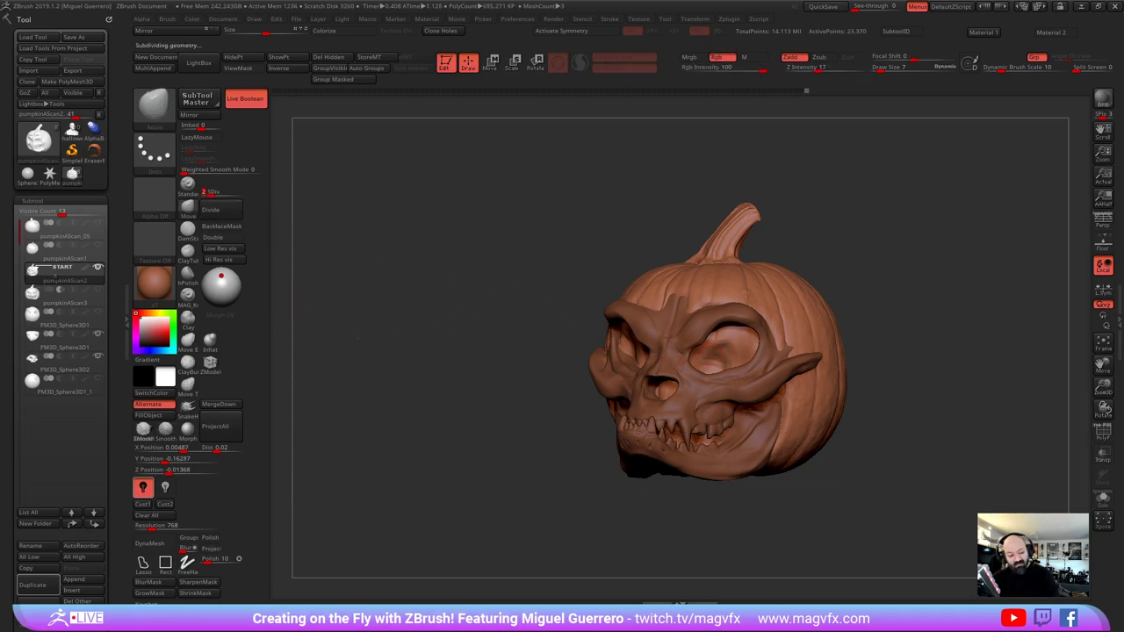
pyautogui.moveTo(357, 337); pyautogui.dragTo(395, 339)
pyautogui.click(210, 341)
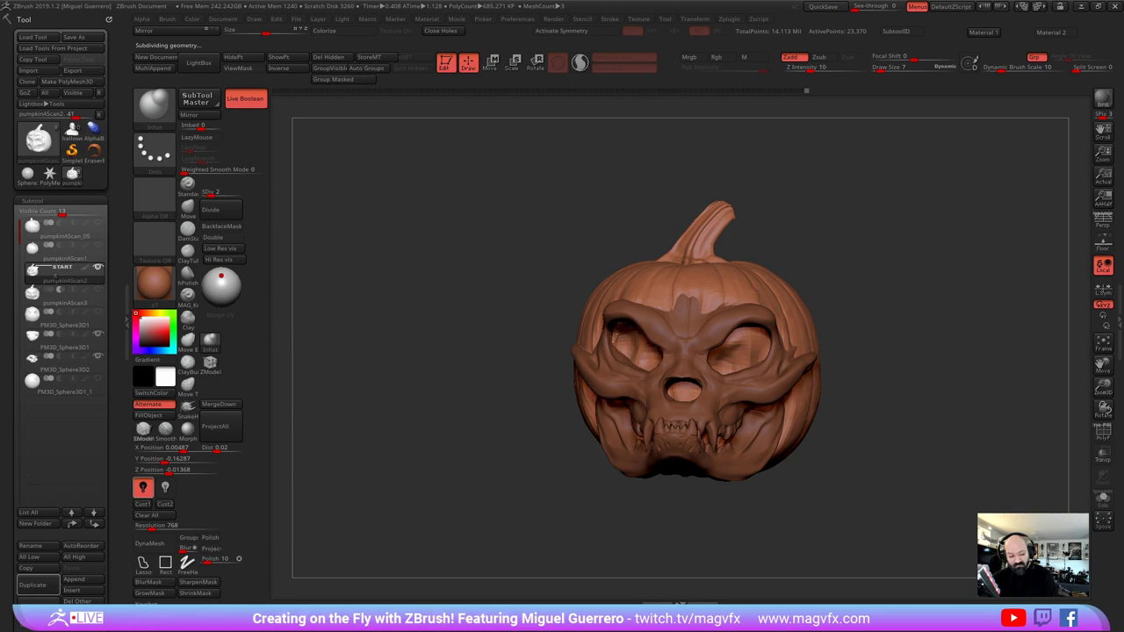
pyautogui.moveTo(728, 348); pyautogui.dragTo(739, 334)
pyautogui.moveTo(546, 342); pyautogui.dragTo(430, 343)
# Push the pumpkin's surface back inside the skull's eye sockets with the Move brush at draw size 10
pyautogui.click(189, 209)
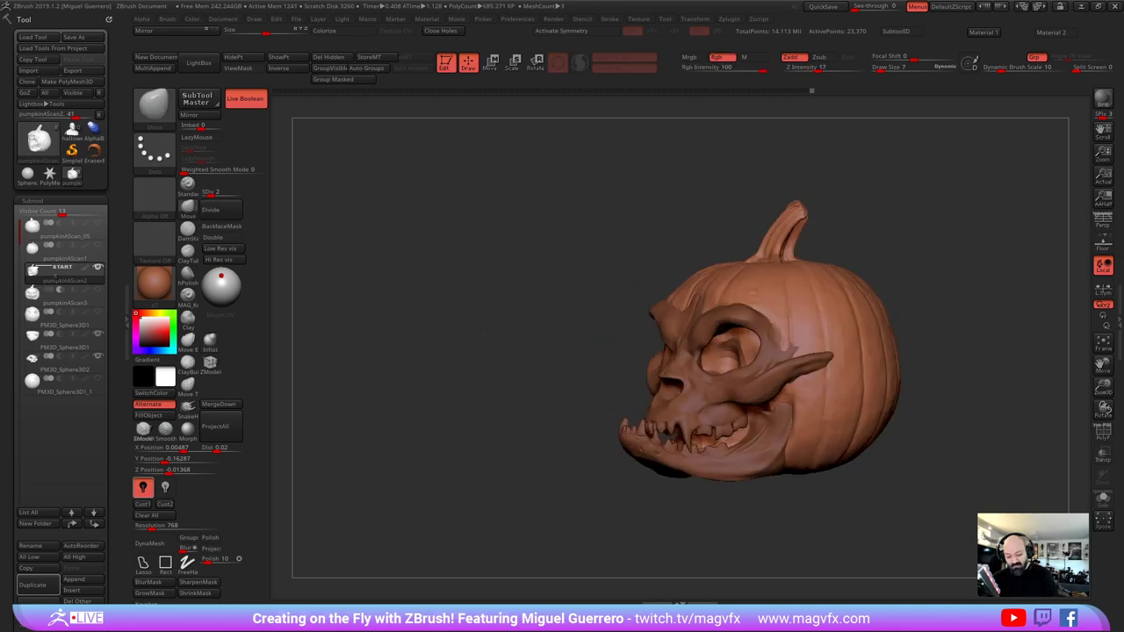
pyautogui.moveTo(545, 334); pyautogui.dragTo(474, 333)
pyautogui.moveTo(723, 346); pyautogui.dragTo(738, 348)
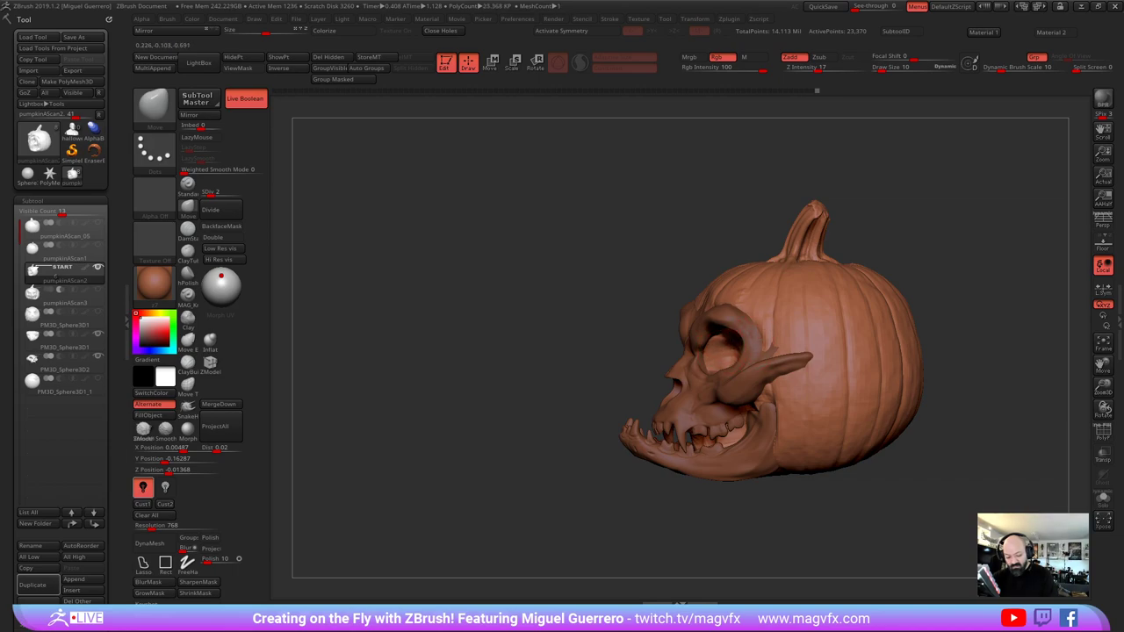
pyautogui.moveTo(527, 347); pyautogui.dragTo(606, 347)
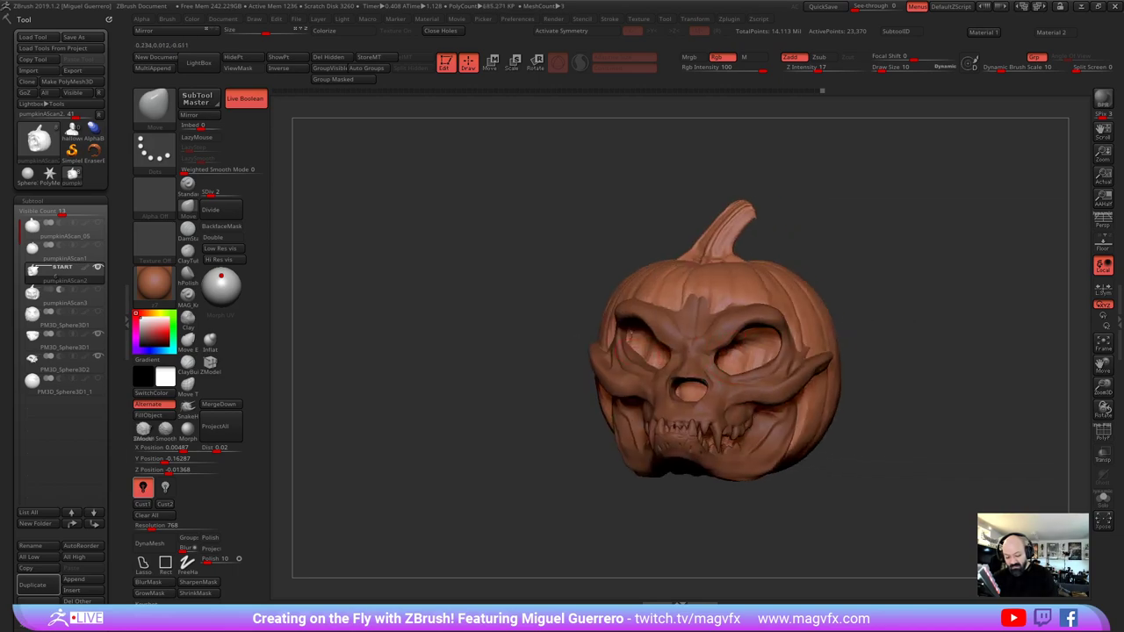
pyautogui.hotkey('shift', 'd')
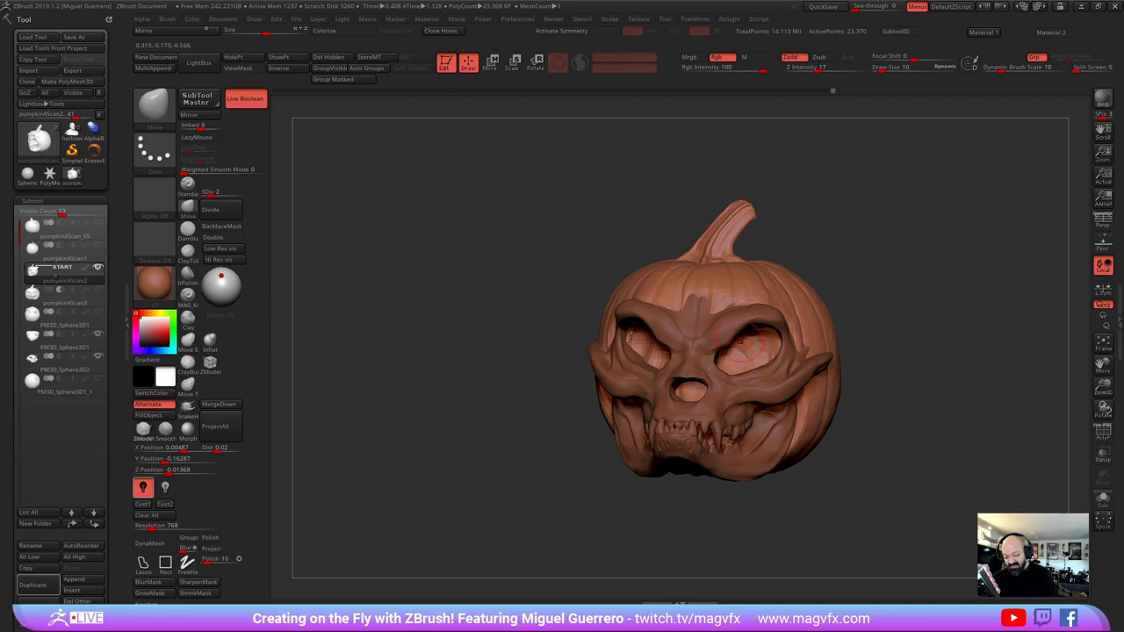
pyautogui.moveTo(580, 358); pyautogui.dragTo(522, 359)
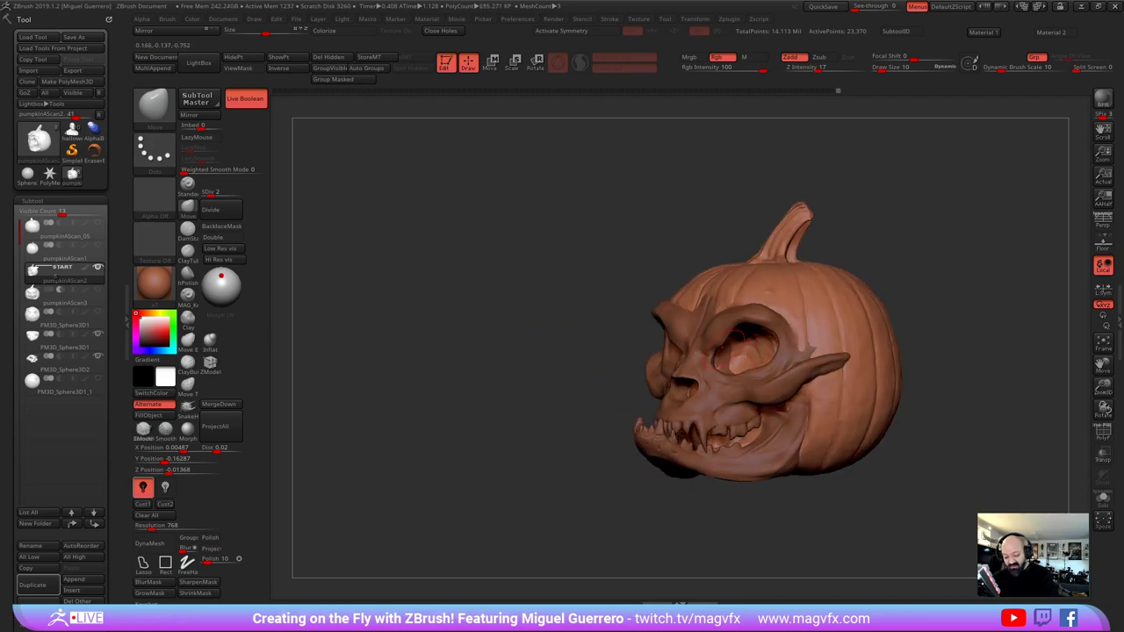
pyautogui.moveTo(646, 361); pyautogui.dragTo(623, 361)
pyautogui.moveTo(761, 351); pyautogui.dragTo(715, 356)
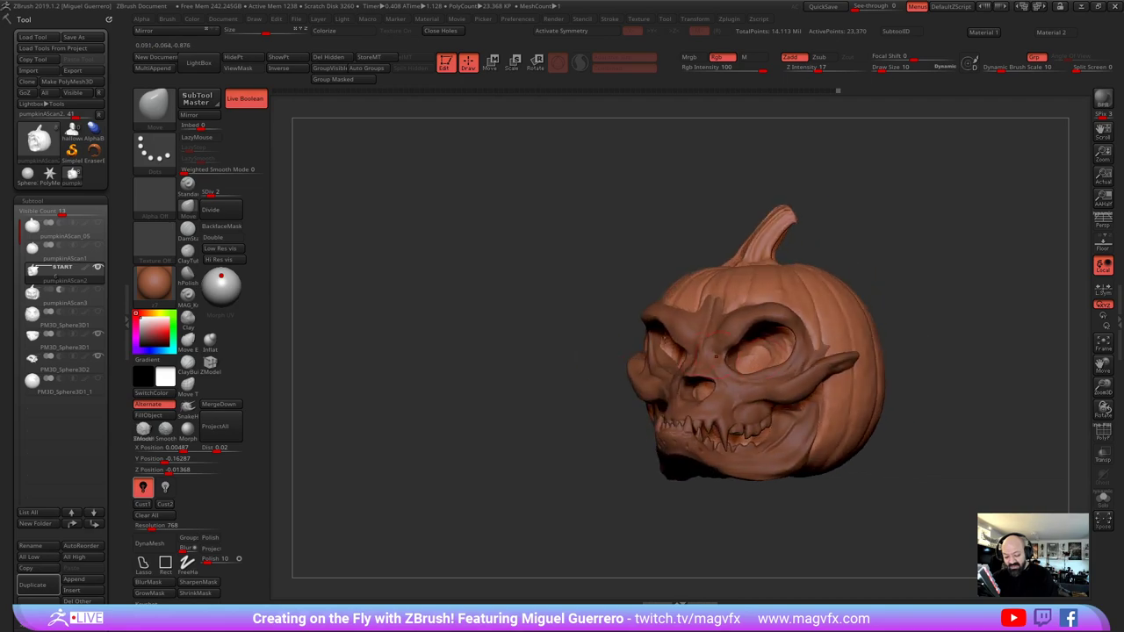
# Push the pumpkin's surface deeper behind the skull's eye sockets and nose opening with the Move brush, raising the draw size to 18
pyautogui.moveTo(549, 353); pyautogui.dragTo(768, 358)
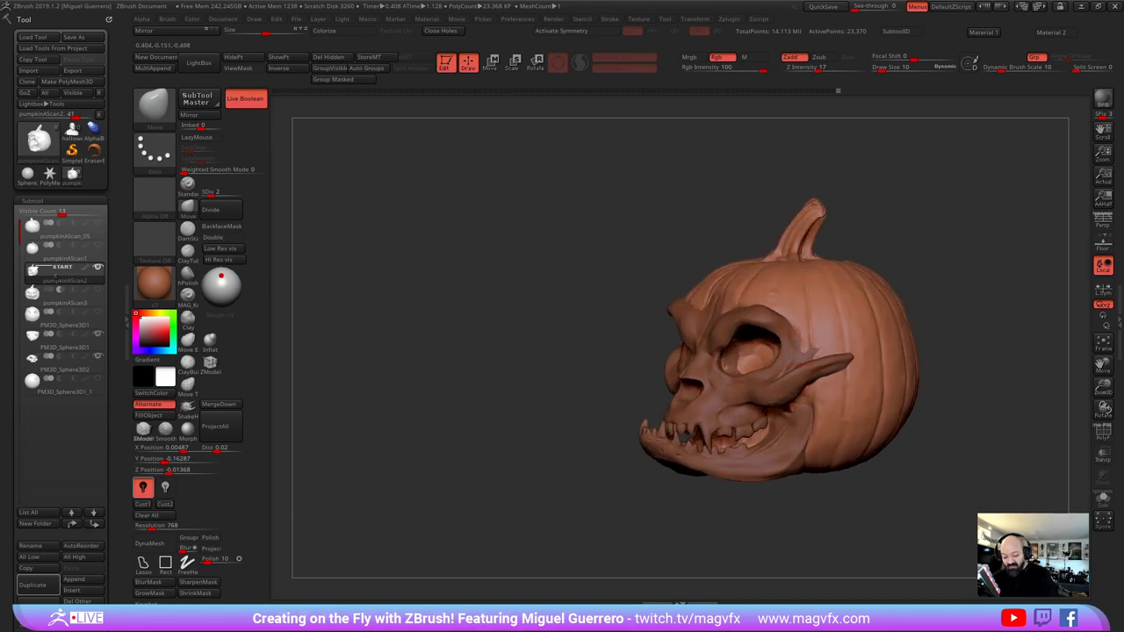
pyautogui.moveTo(562, 358); pyautogui.dragTo(813, 358)
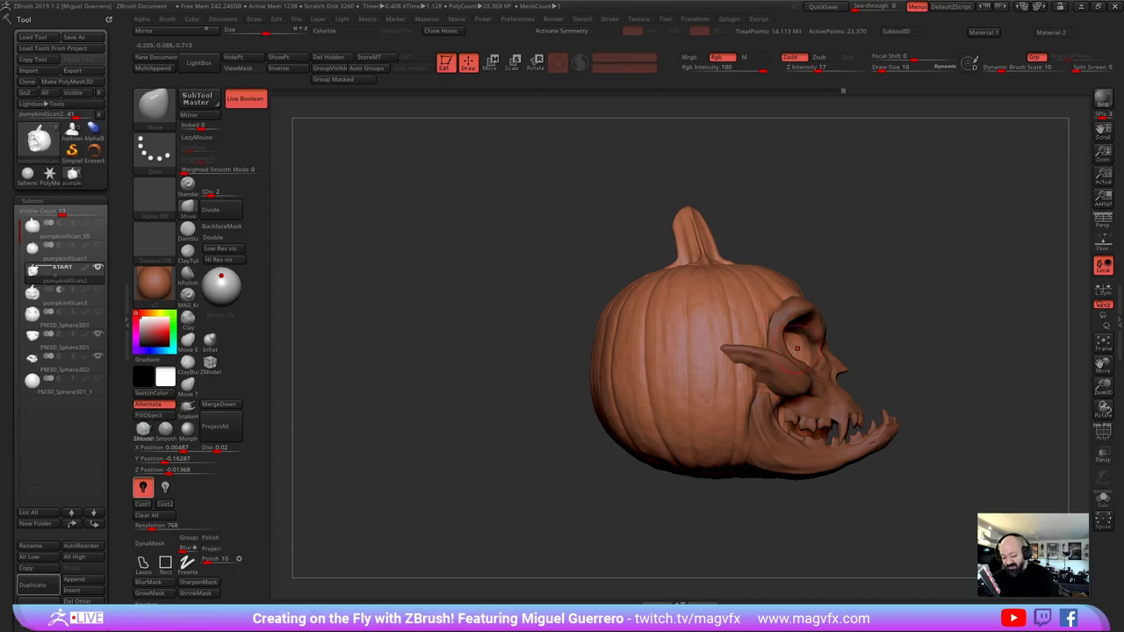
pyautogui.moveTo(932, 353); pyautogui.dragTo(797, 339)
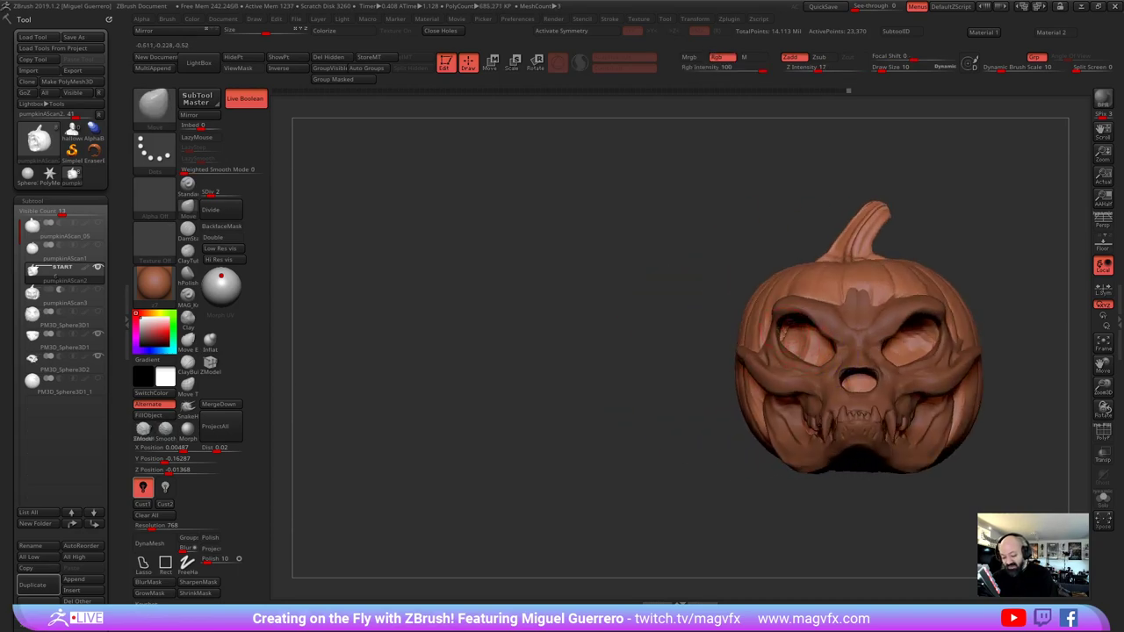
pyautogui.moveTo(638, 316); pyautogui.dragTo(729, 318)
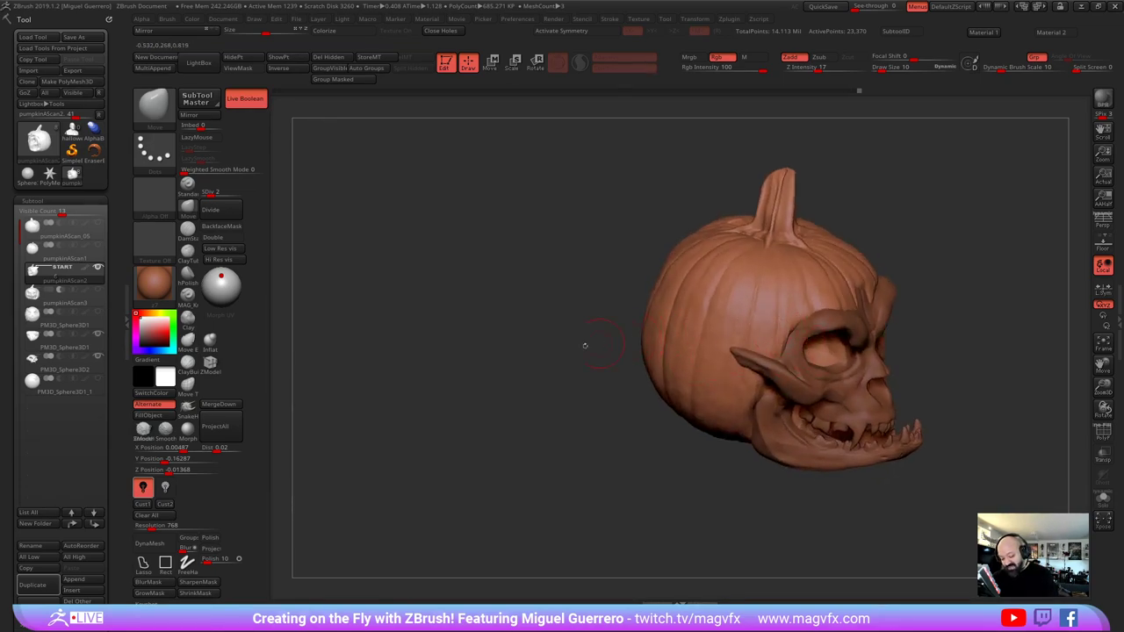
pyautogui.moveTo(583, 344); pyautogui.dragTo(654, 347)
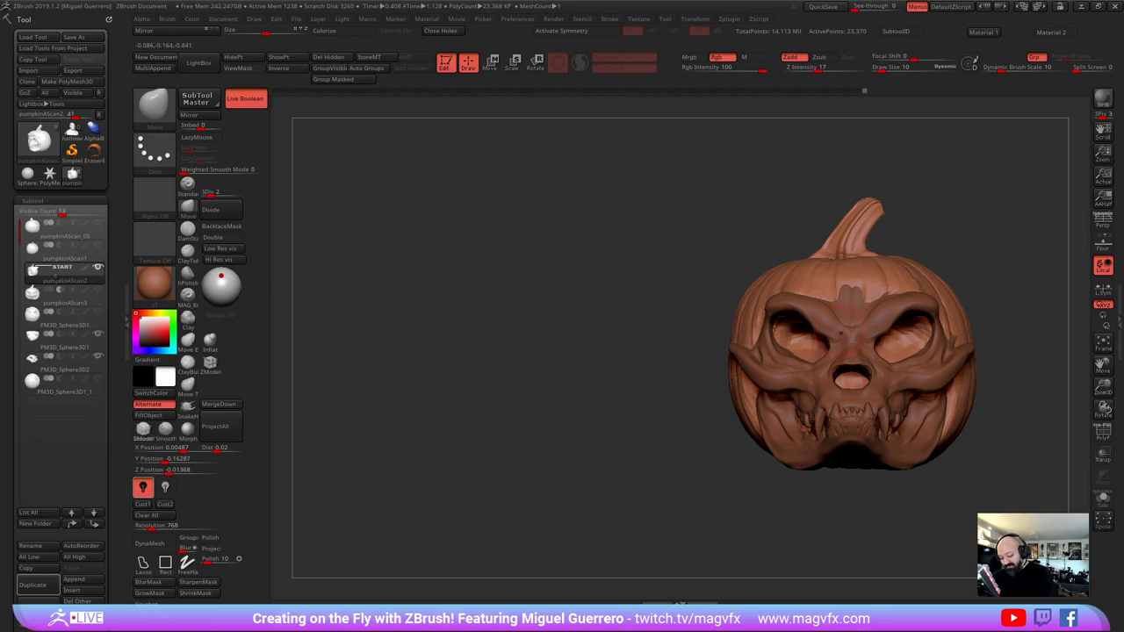
pyautogui.moveTo(672, 348); pyautogui.dragTo(509, 351)
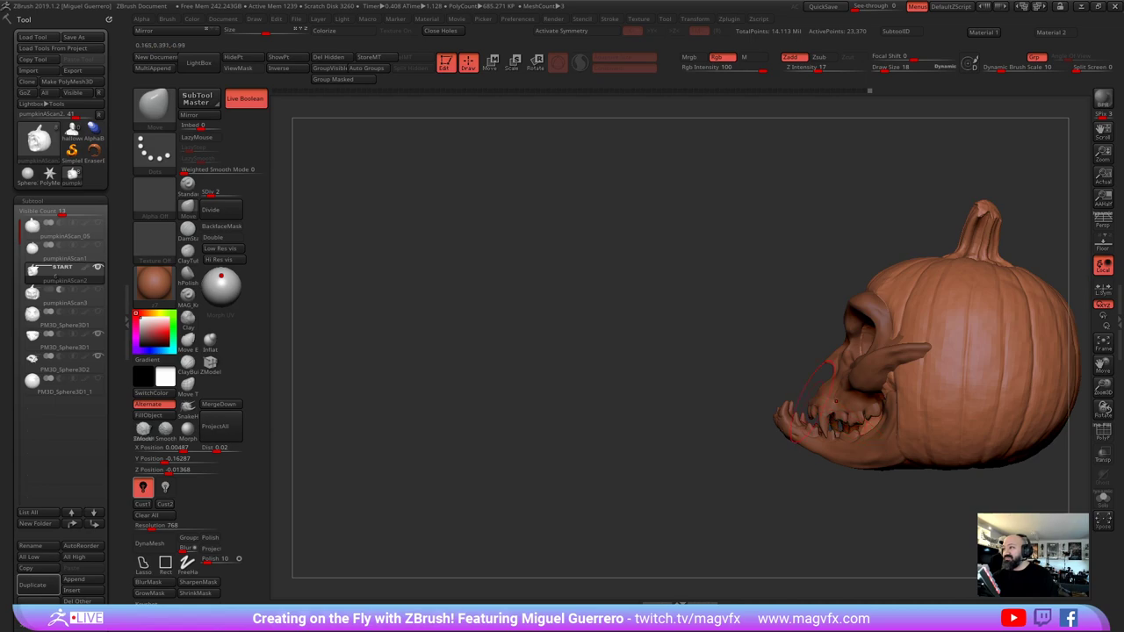
pyautogui.keyDown('alt'); pyautogui.moveTo(821, 385); pyautogui.dragTo(610, 353); pyautogui.keyUp('alt')
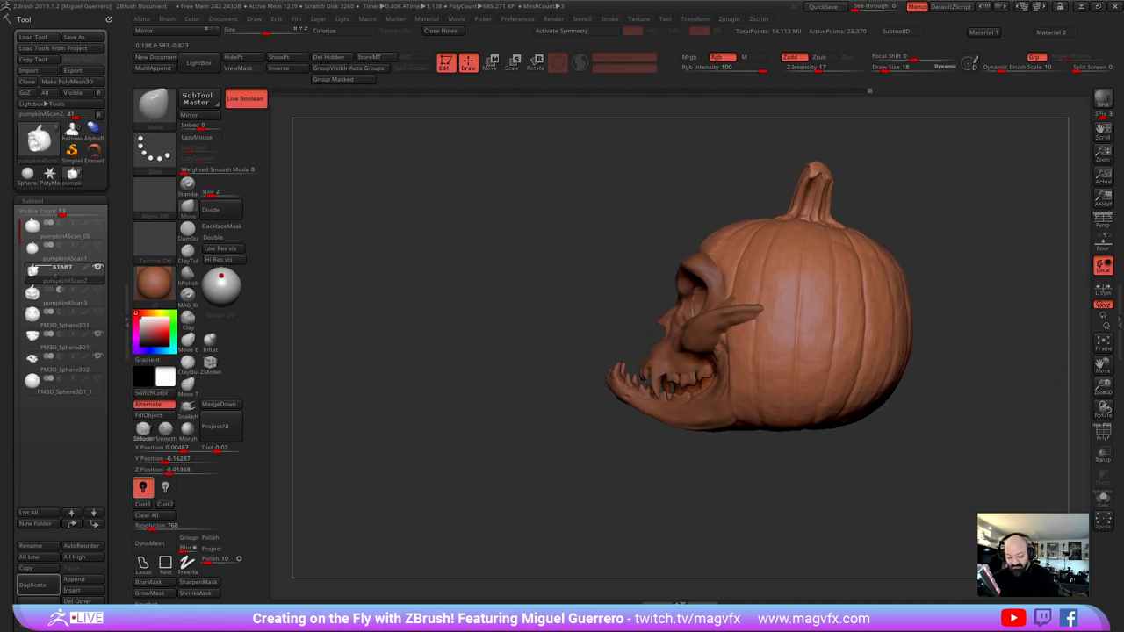
pyautogui.moveTo(539, 381); pyautogui.dragTo(657, 377)
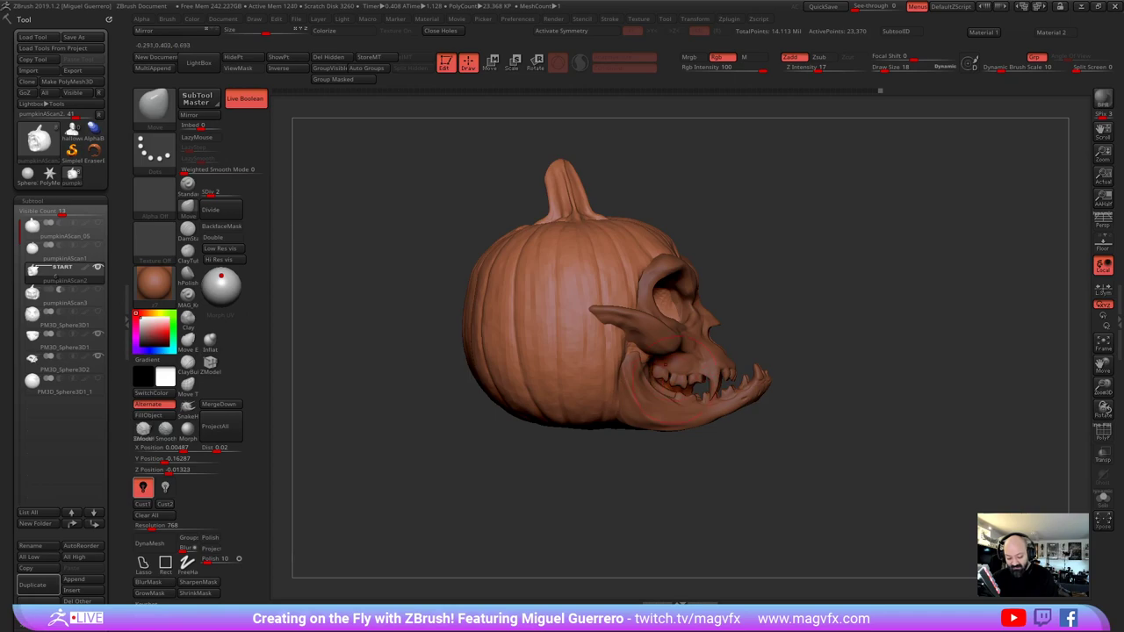
pyautogui.moveTo(769, 455); pyautogui.dragTo(695, 446)
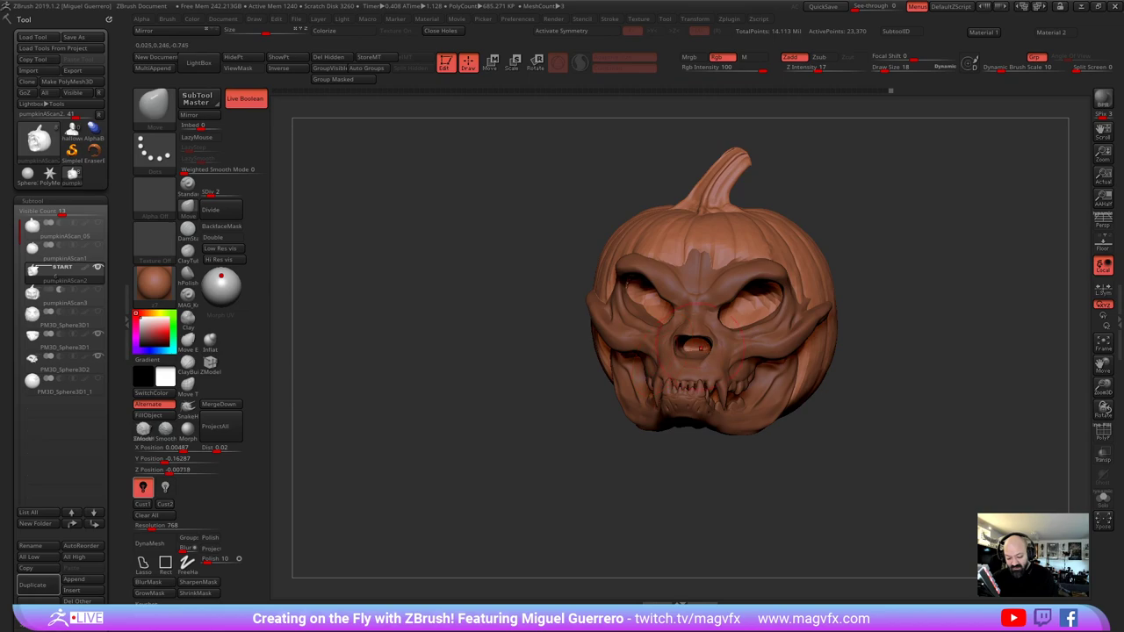
pyautogui.moveTo(699, 344); pyautogui.dragTo(698, 337)
pyautogui.moveTo(746, 322); pyautogui.dragTo(758, 295)
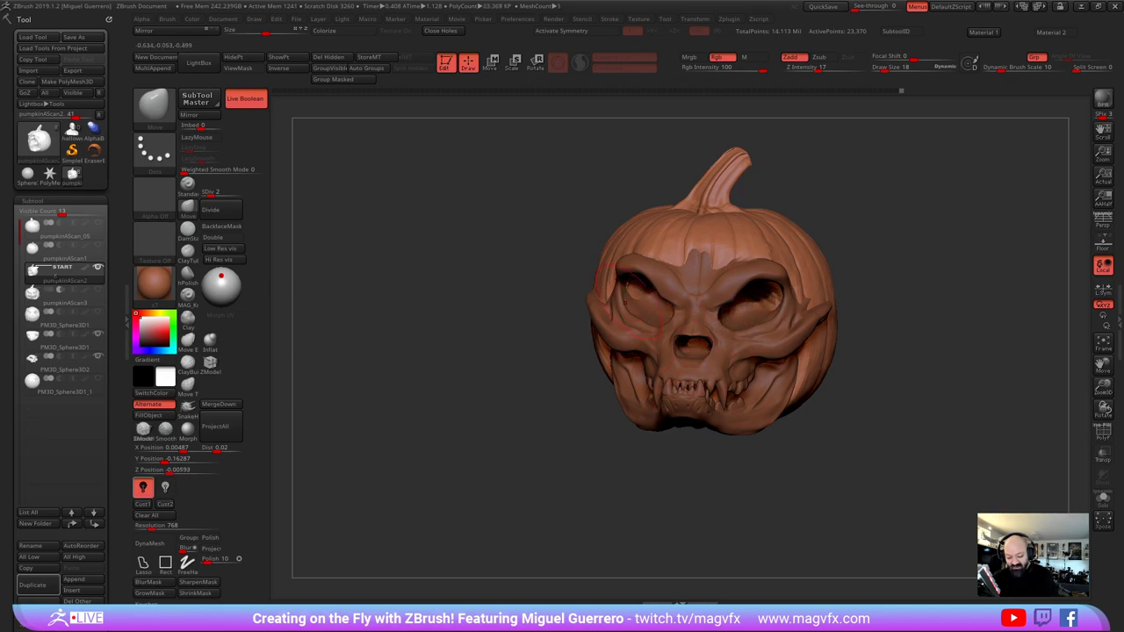
# Render BPR previews of the skull pumpkin from two opposite three-quarter views
pyautogui.moveTo(497, 352); pyautogui.dragTo(446, 372)
pyautogui.click(1103, 99)
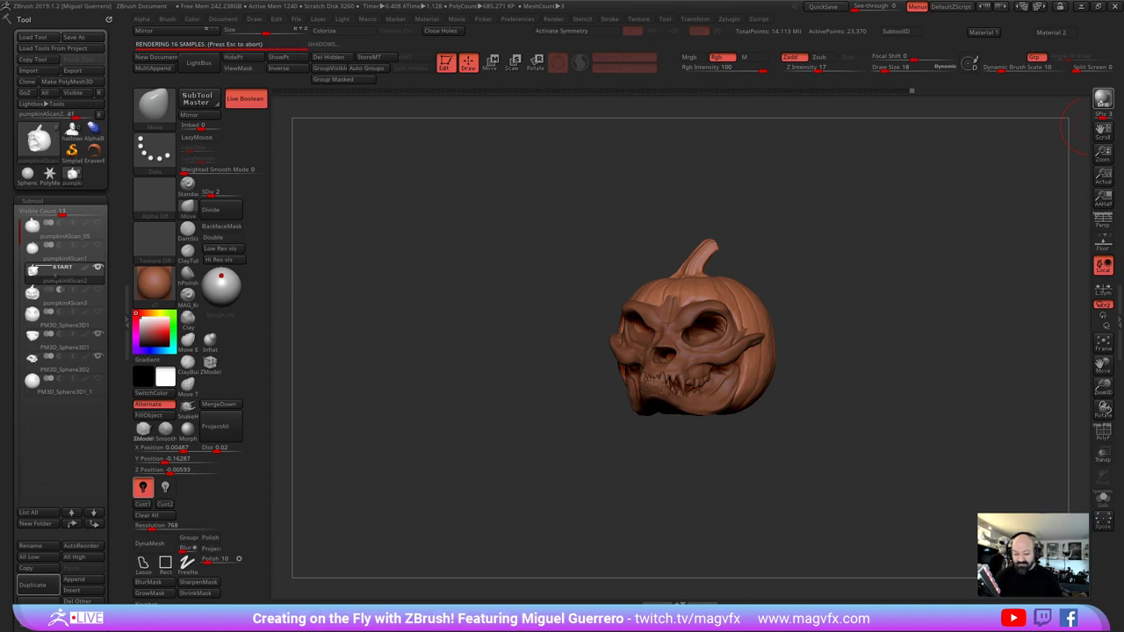
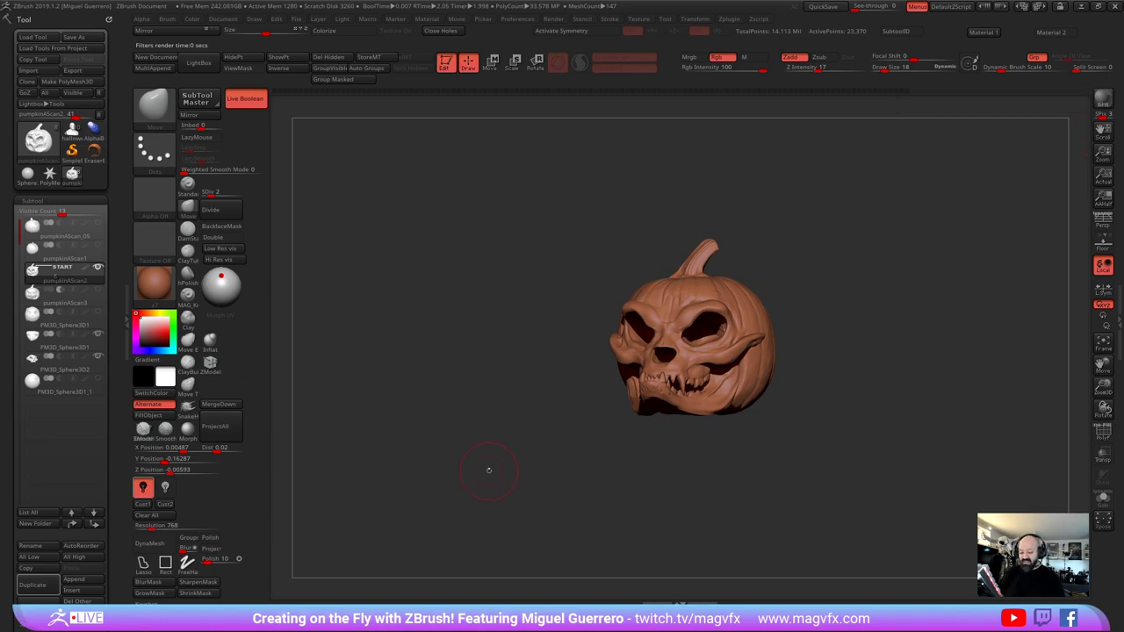
pyautogui.moveTo(446, 462)
pyautogui.mouseDown()
pyautogui.moveTo(492, 458)
pyautogui.moveTo(465, 459)
pyautogui.mouseUp()
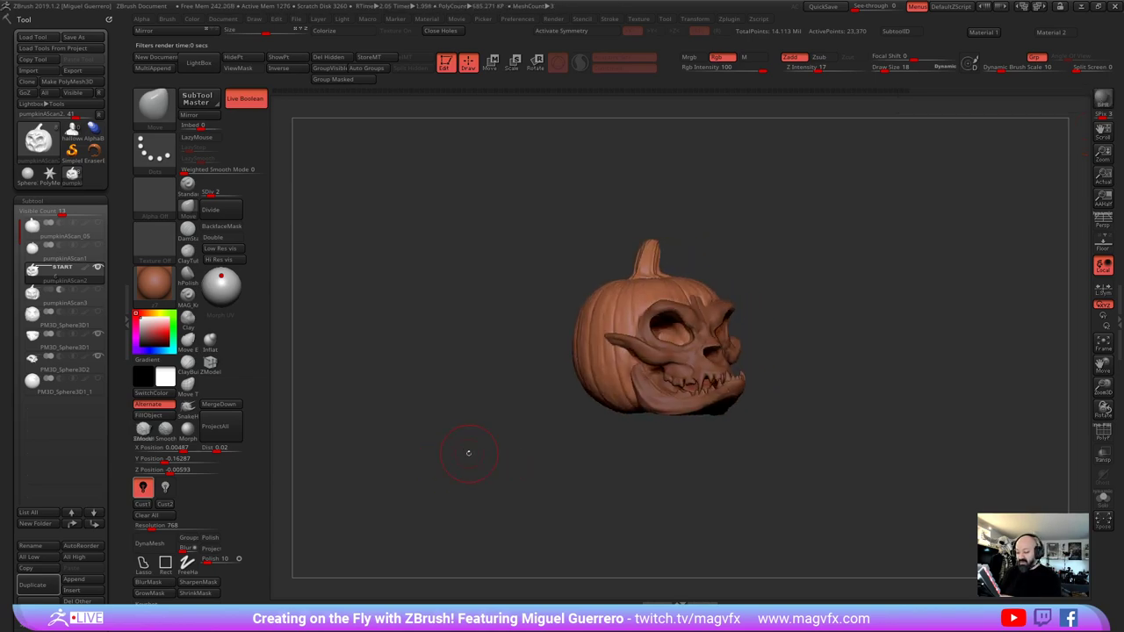
pyautogui.hotkey('shift', 'r')
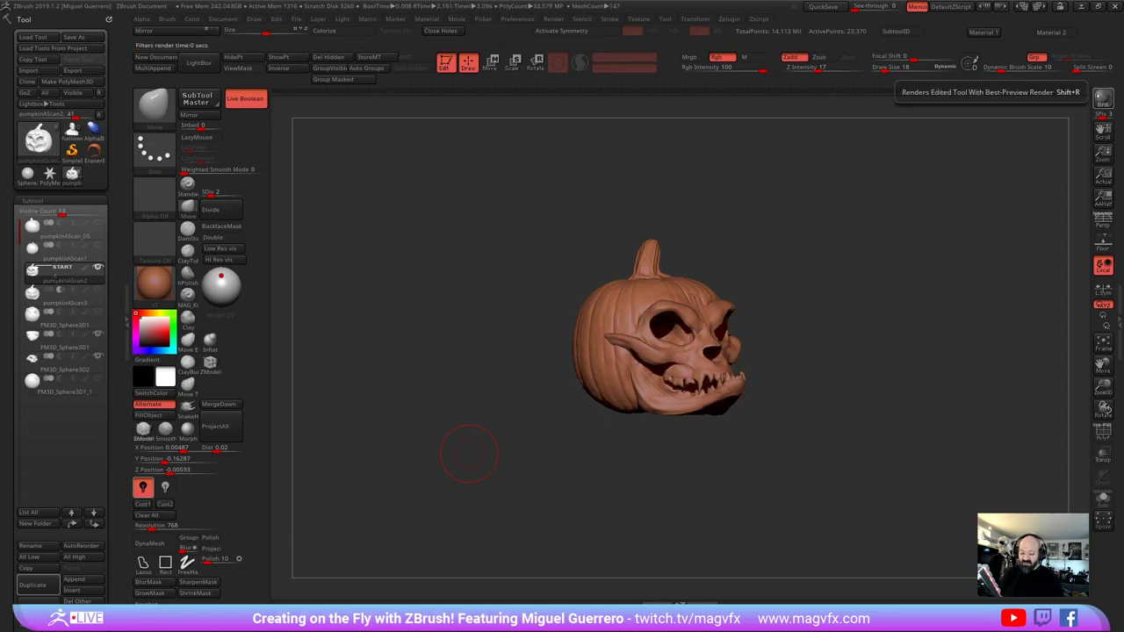
# Select the lower jaw, isolate it in Solo mode and bring its inner floor into view from above
pyautogui.moveTo(563, 452); pyautogui.dragTo(556, 500)
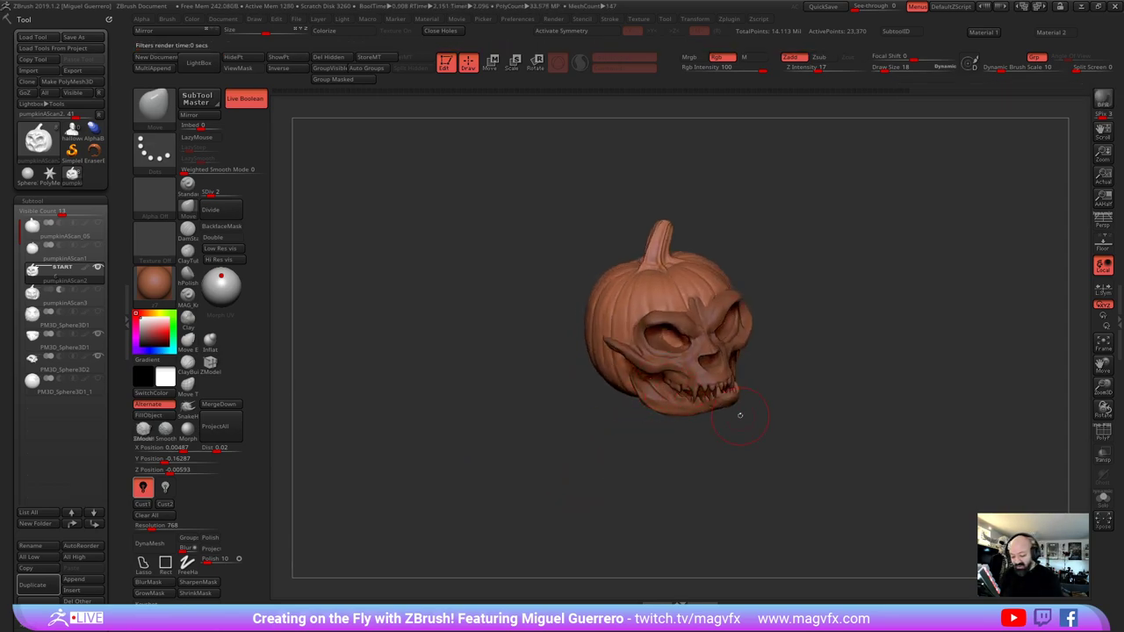
pyautogui.click(1103, 499)
pyautogui.click(1103, 500)
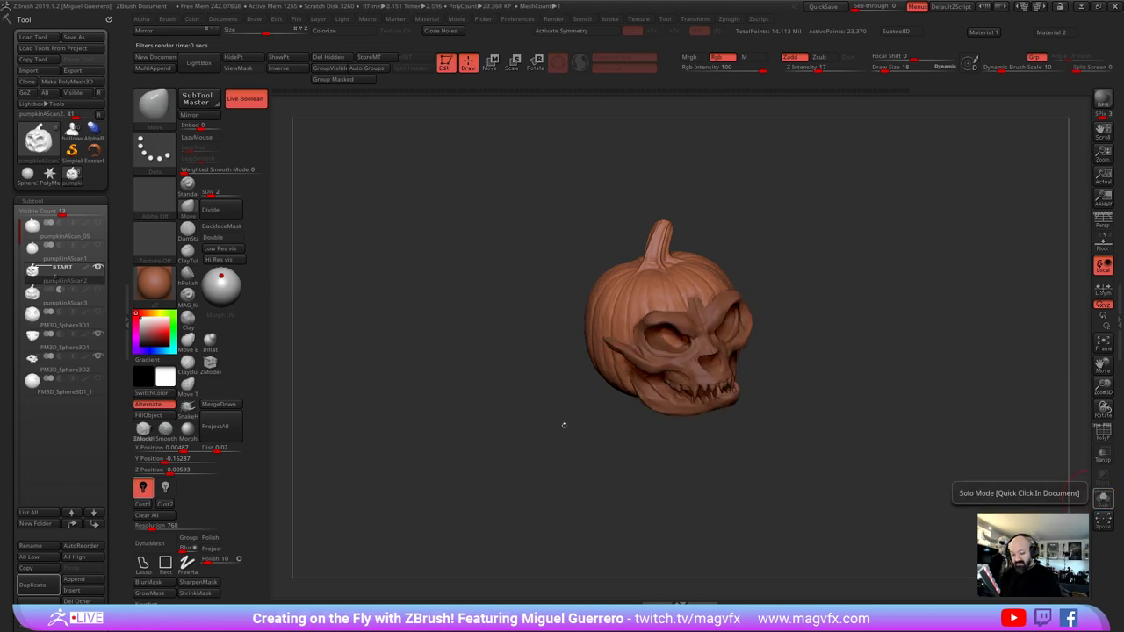
pyautogui.moveTo(564, 425); pyautogui.dragTo(548, 439)
pyautogui.keyDown('alt'); pyautogui.click(665, 401); pyautogui.keyUp('alt')
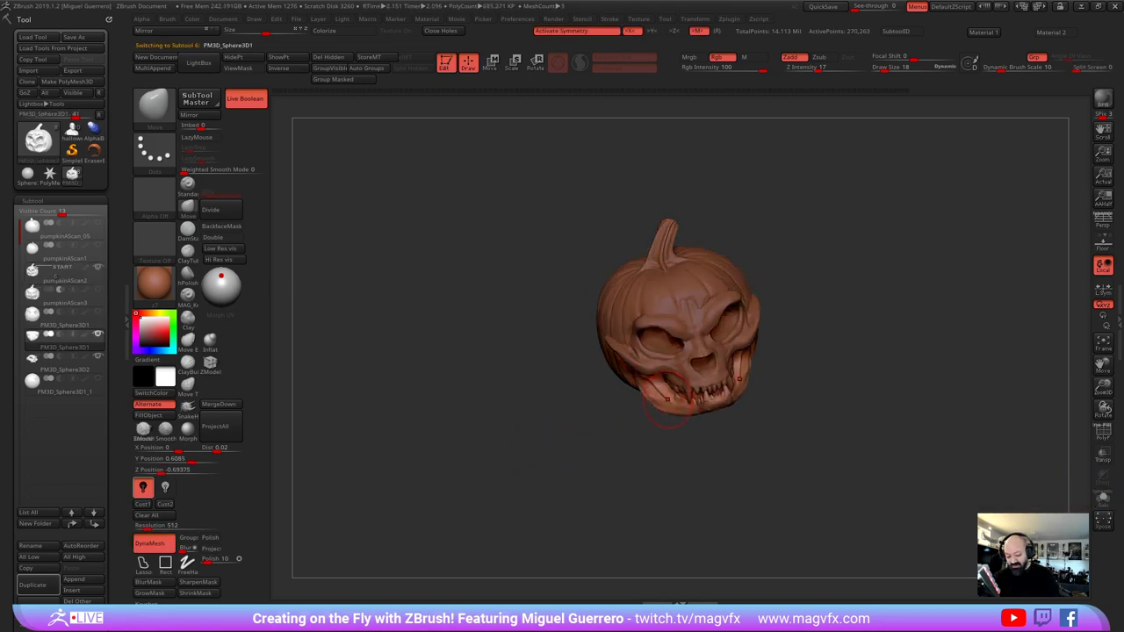
pyautogui.click(1104, 502)
pyautogui.moveTo(726, 456); pyautogui.dragTo(734, 502)
pyautogui.keyDown('ctrl'); pyautogui.moveTo(734, 502); pyautogui.dragTo(734, 549, button='right'); pyautogui.keyUp('ctrl')
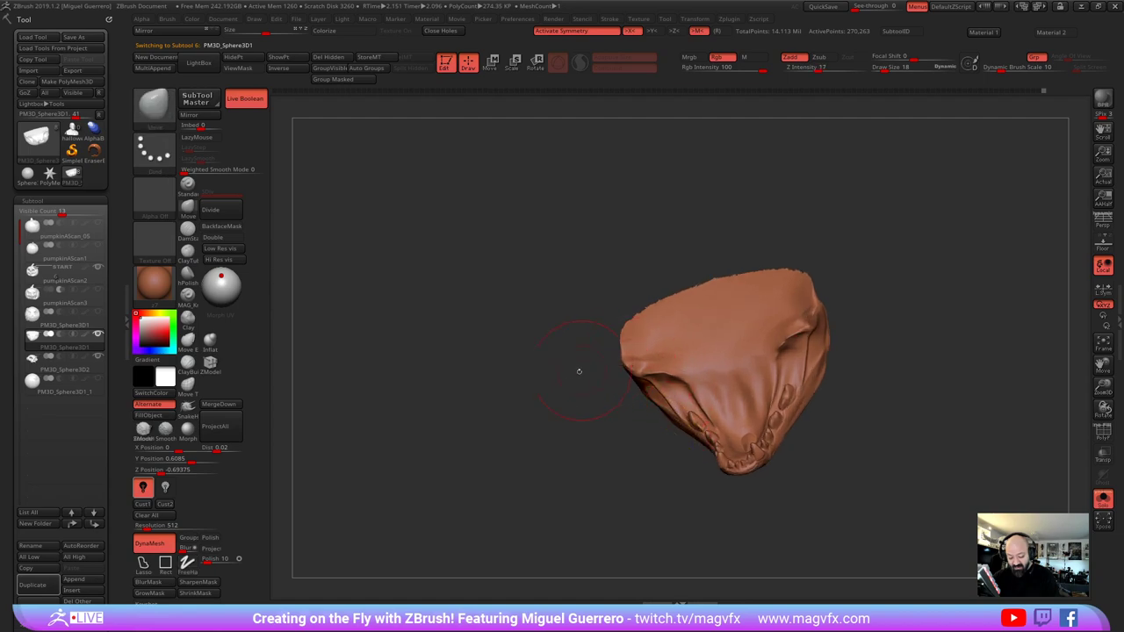
pyautogui.moveTo(577, 371); pyautogui.dragTo(577, 406)
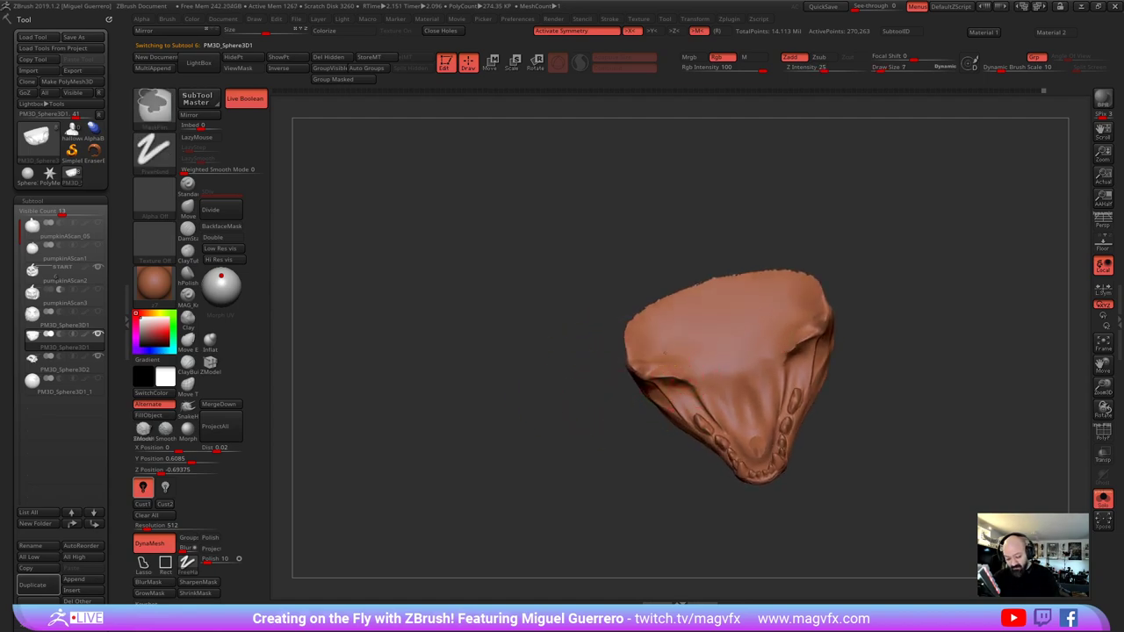
# Mask the lower jaw's inner floor between the tooth rows and invert the mask to protect the rim and teeth
pyautogui.moveTo(674, 362)
pyautogui.keyDown('ctrl'); pyautogui.mouseDown()
pyautogui.moveTo(720, 418)
pyautogui.moveTo(749, 427)
pyautogui.moveTo(710, 373)
pyautogui.moveTo(720, 346)
pyautogui.moveTo(669, 346)
pyautogui.moveTo(659, 358)
pyautogui.mouseUp(); pyautogui.keyUp('ctrl')
pyautogui.moveTo(720, 326)
pyautogui.keyDown('ctrl'); pyautogui.mouseDown()
pyautogui.moveTo(702, 325)
pyautogui.moveTo(724, 309)
pyautogui.moveTo(694, 300)
pyautogui.mouseUp(); pyautogui.keyUp('ctrl')
pyautogui.moveTo(575, 397); pyautogui.dragTo(593, 397)
pyautogui.moveTo(673, 371)
pyautogui.keyDown('ctrl'); pyautogui.mouseDown()
pyautogui.moveTo(724, 429)
pyautogui.moveTo(671, 364)
pyautogui.mouseUp(); pyautogui.keyUp('ctrl')
pyautogui.moveTo(606, 422); pyautogui.dragTo(607, 445)
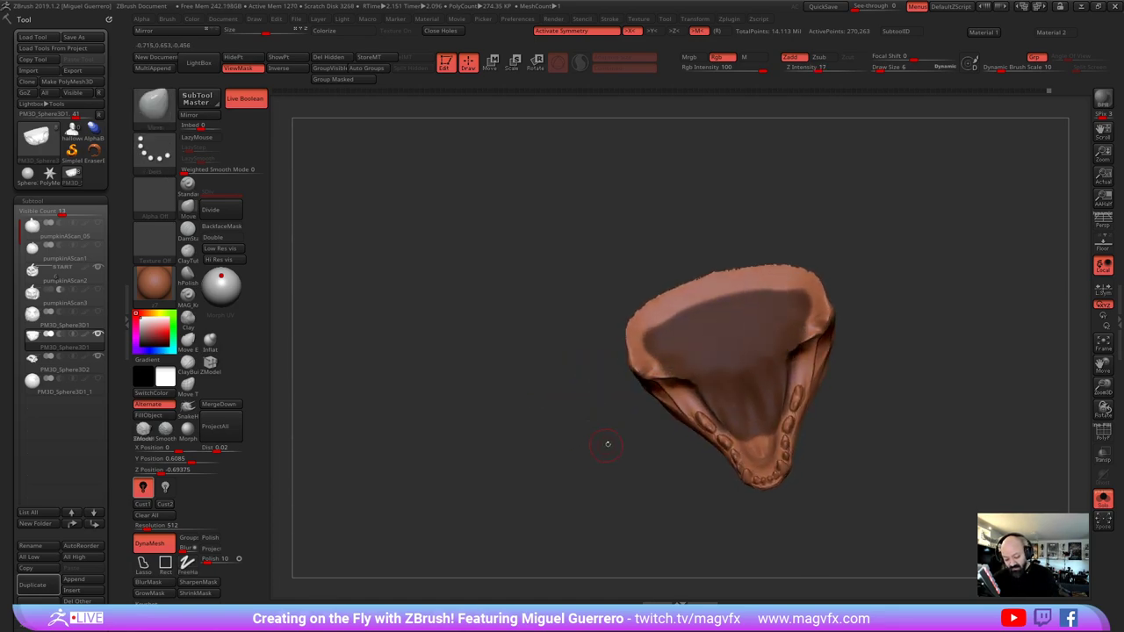
pyautogui.keyDown('ctrl'); pyautogui.click(607, 444); pyautogui.keyUp('ctrl')
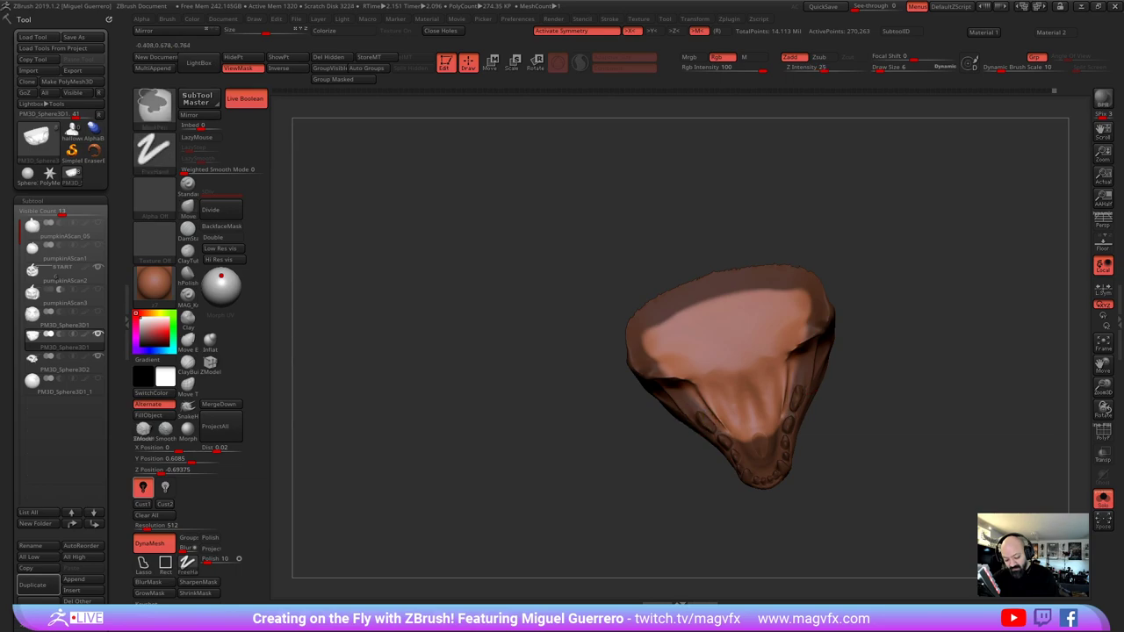
# Hollow out the jaw's unmasked inner floor with the Move brush, raising the draw size to 22 and smoothing the surface
pyautogui.moveTo(637, 430); pyautogui.dragTo(389, 301)
pyautogui.press('b')
pyautogui.press('m')
pyautogui.press('v')
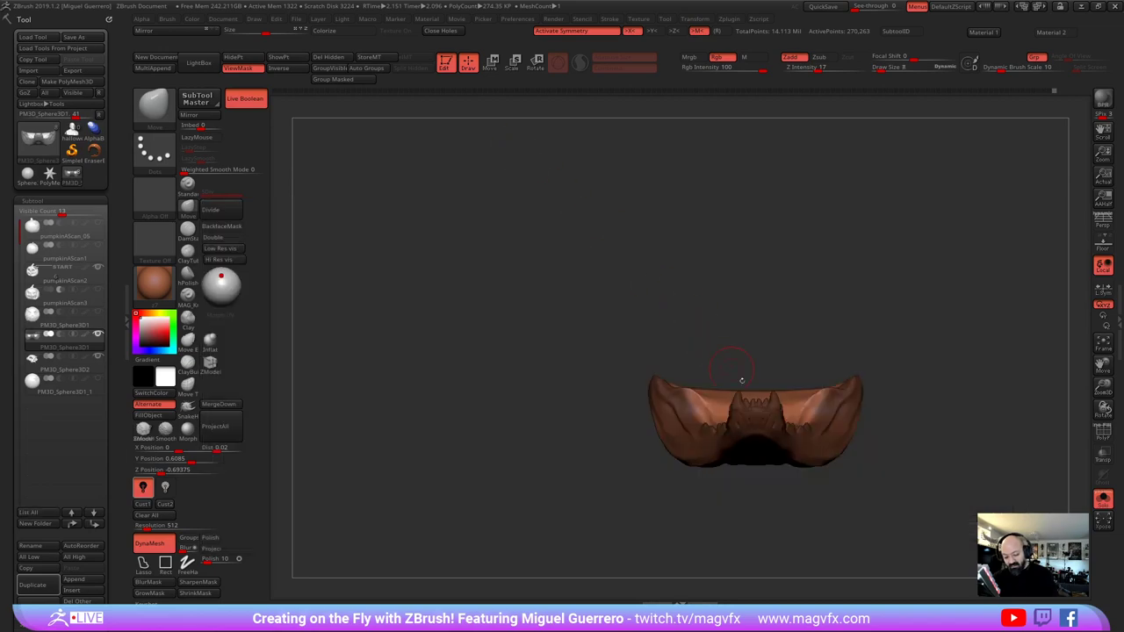
pyautogui.moveTo(699, 408)
pyautogui.mouseDown()
pyautogui.moveTo(688, 419)
pyautogui.moveTo(779, 408)
pyautogui.moveTo(757, 422)
pyautogui.moveTo(782, 444)
pyautogui.mouseUp()
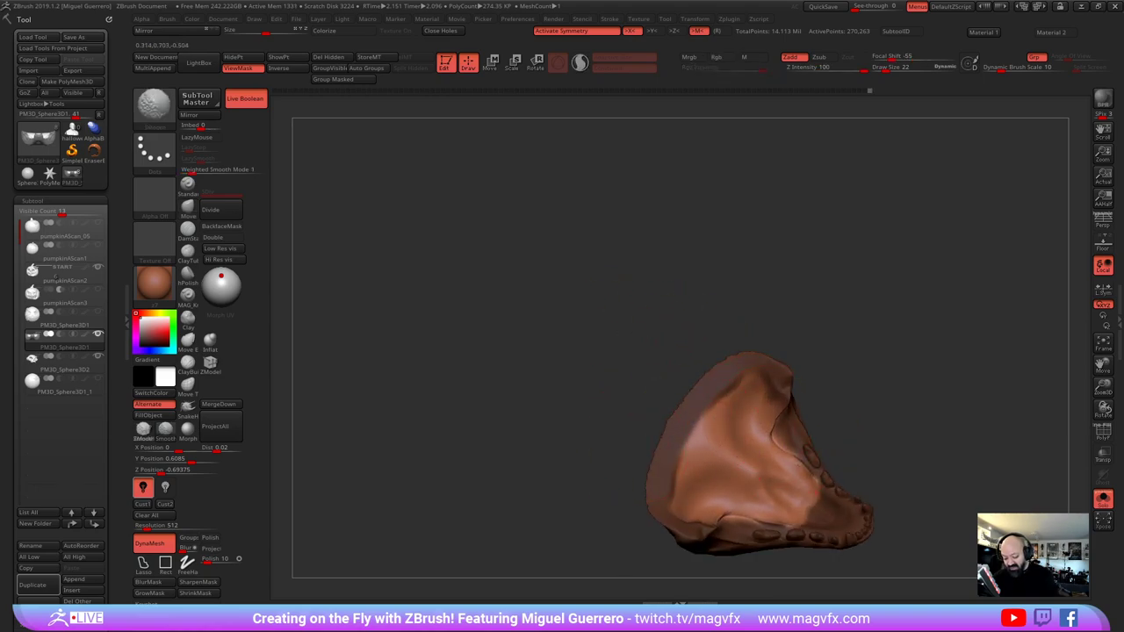
pyautogui.moveTo(529, 399); pyautogui.dragTo(521, 394)
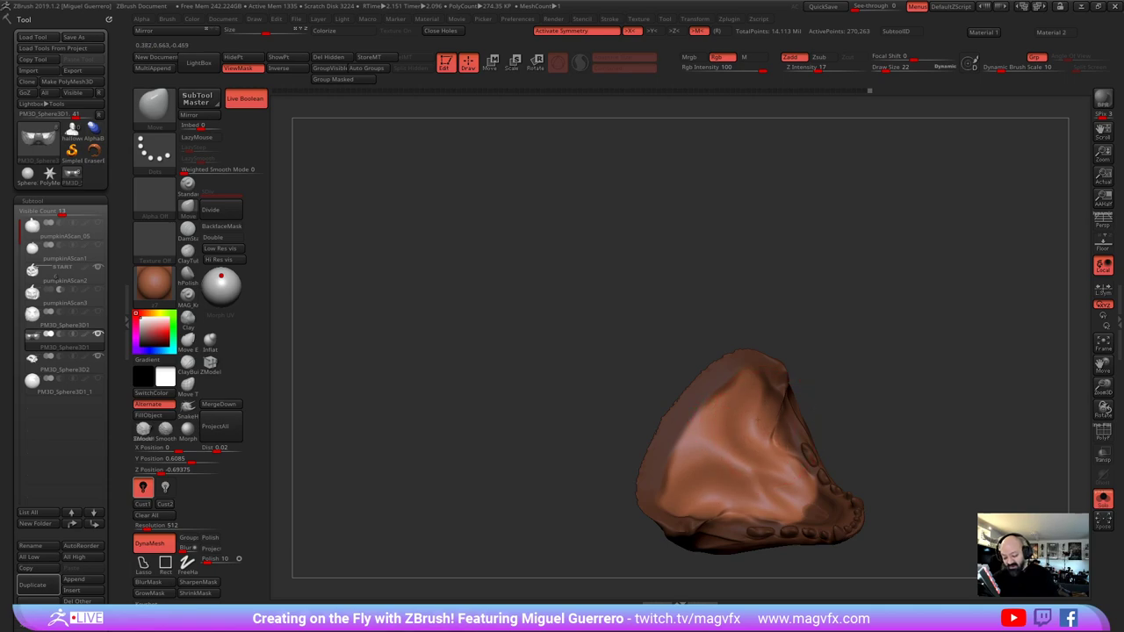
pyautogui.moveTo(599, 409)
pyautogui.mouseDown()
pyautogui.moveTo(521, 393)
pyautogui.moveTo(576, 397)
pyautogui.moveTo(527, 408)
pyautogui.moveTo(534, 426)
pyautogui.moveTo(589, 383)
pyautogui.moveTo(600, 439)
pyautogui.moveTo(618, 449)
pyautogui.mouseUp()
# Refine and smooth the hollowed jaw floor beside the tooth rows at draw size 18
pyautogui.press('[')
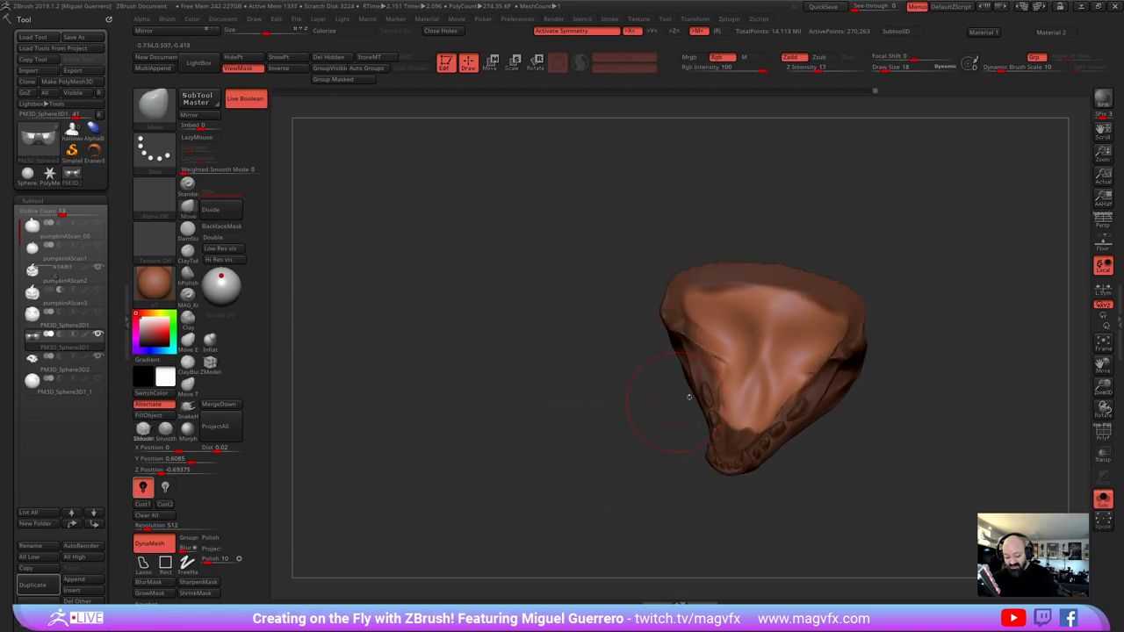
pyautogui.keyDown('shift'); pyautogui.moveTo(694, 392); pyautogui.dragTo(710, 379); pyautogui.keyUp('shift')
pyautogui.moveTo(656, 406)
pyautogui.mouseDown()
pyautogui.moveTo(682, 395)
pyautogui.moveTo(607, 411)
pyautogui.moveTo(636, 402)
pyautogui.mouseUp()
pyautogui.moveTo(726, 389); pyautogui.dragTo(711, 398)
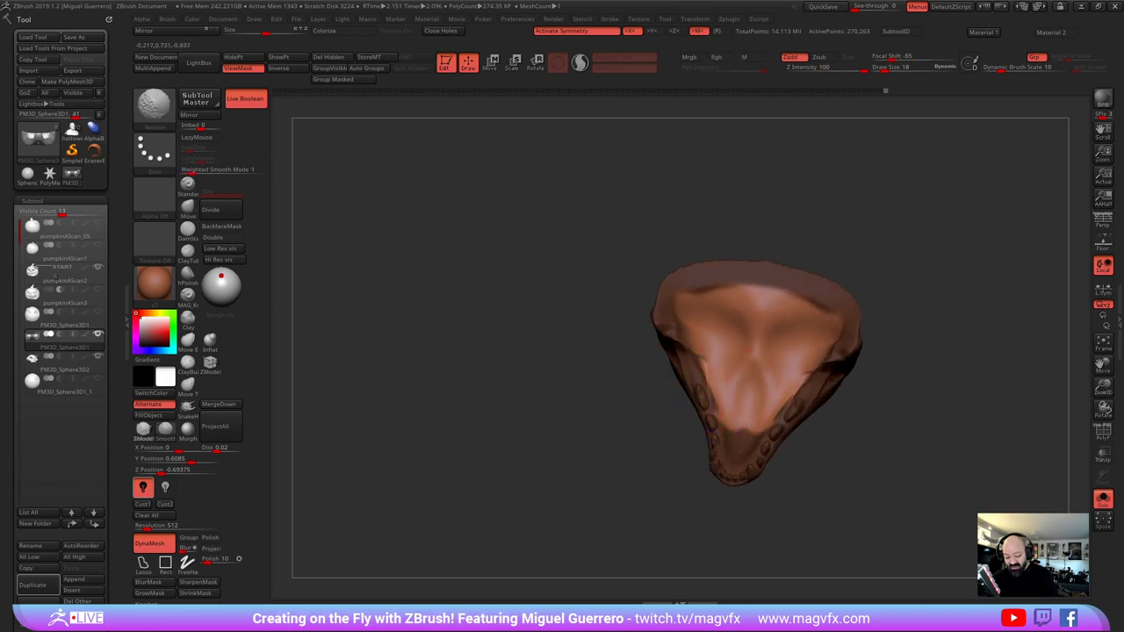
pyautogui.moveTo(615, 386)
pyautogui.mouseDown()
pyautogui.moveTo(585, 344)
pyautogui.moveTo(610, 384)
pyautogui.mouseUp()
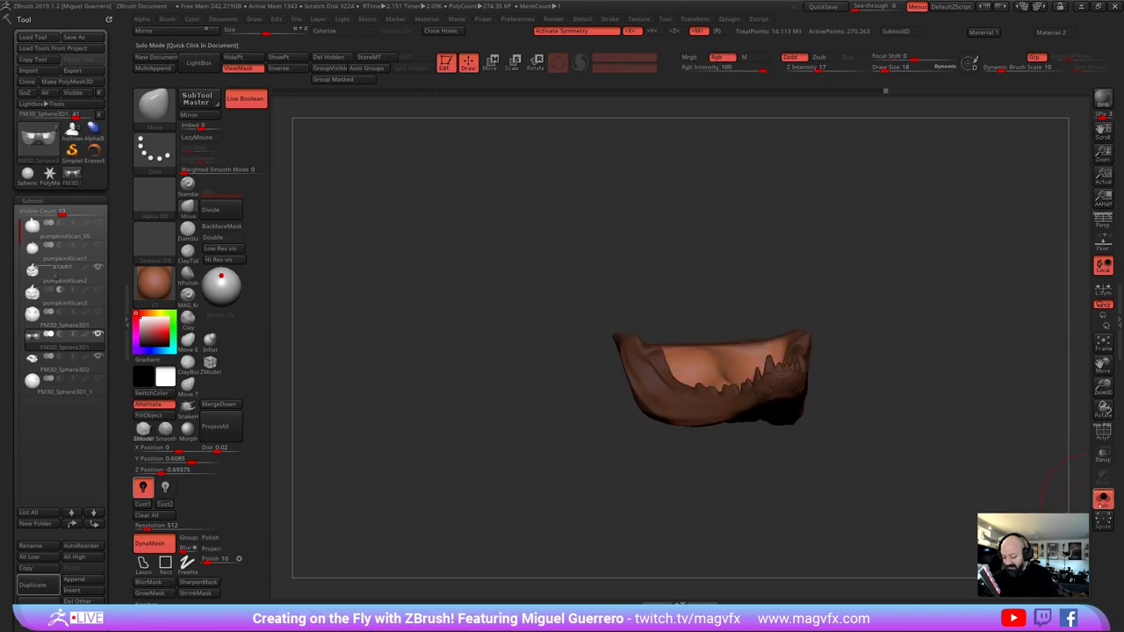
# Leave Solo mode to bring back the whole pumpkin head and select the upper skull subtool
pyautogui.click(1103, 500)
pyautogui.moveTo(928, 452); pyautogui.dragTo(922, 308)
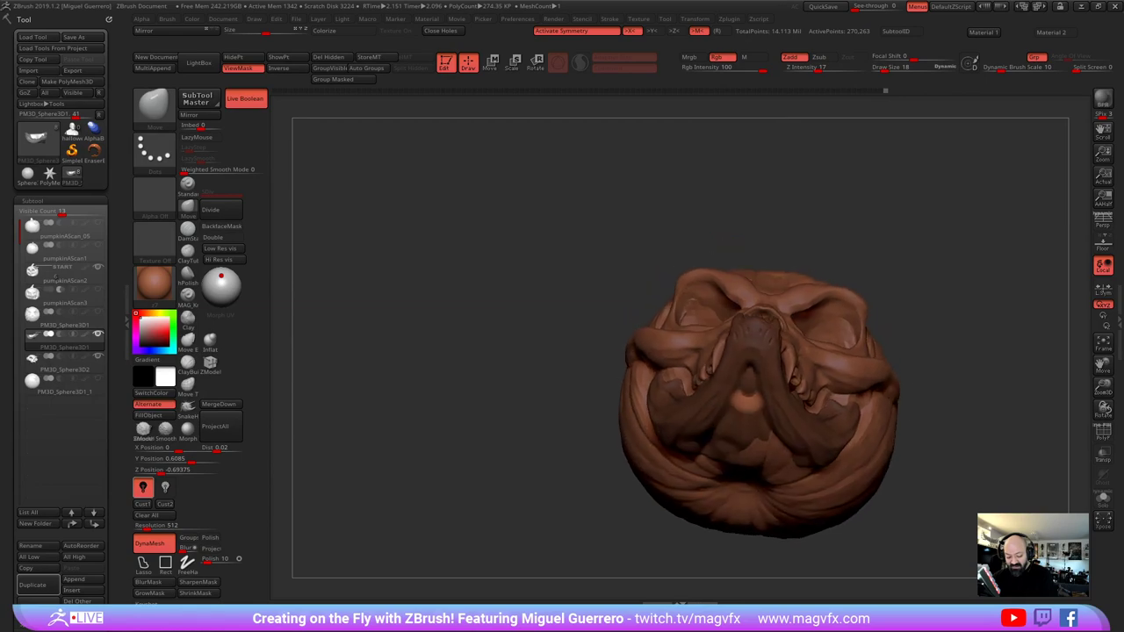
pyautogui.moveTo(997, 316)
pyautogui.mouseDown()
pyautogui.moveTo(933, 460)
pyautogui.moveTo(716, 356)
pyautogui.mouseUp()
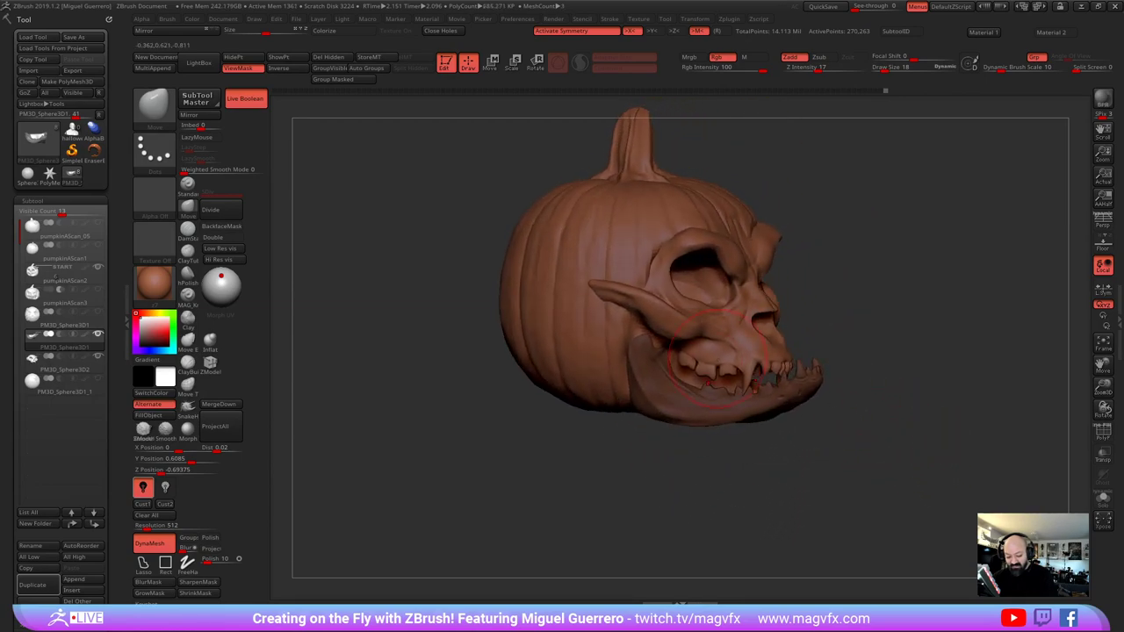
pyautogui.keyDown('alt'); pyautogui.click(715, 356); pyautogui.keyUp('alt')
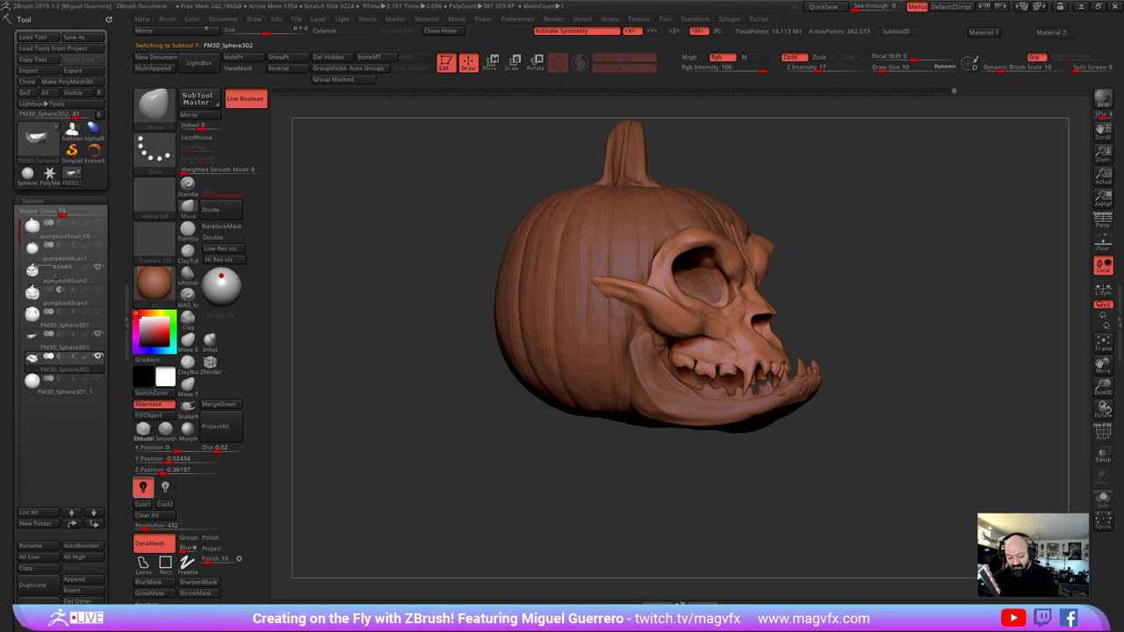
# Lengthen the skull's upper fangs downward with the Move brush at draw size 8 and choose the Inflate brush
pyautogui.moveTo(746, 404); pyautogui.dragTo(756, 399, button='right')
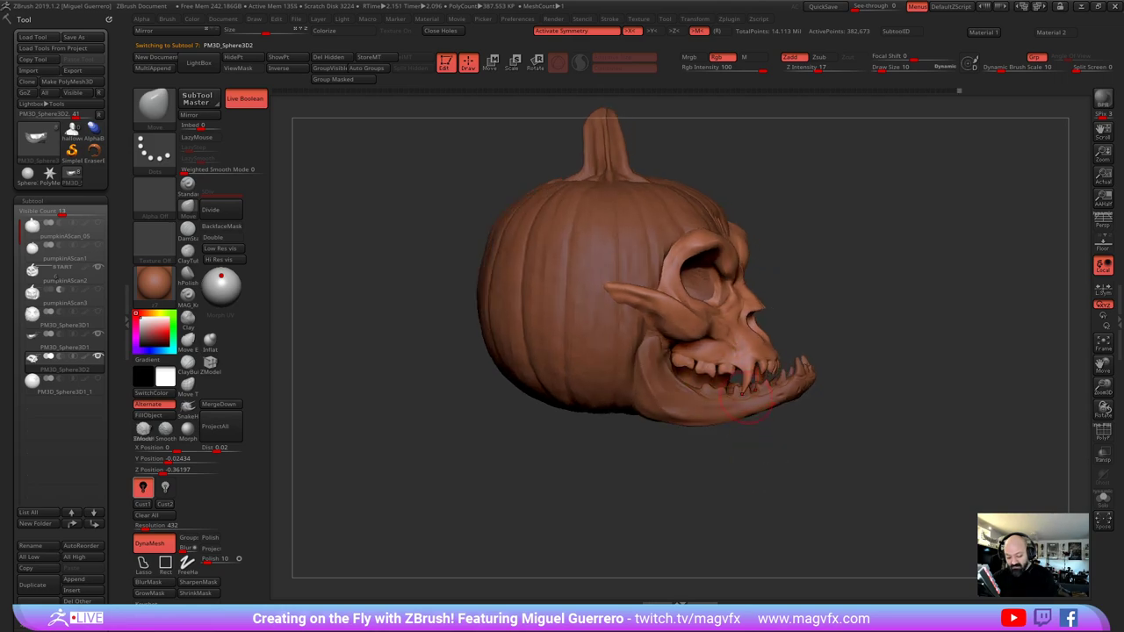
pyautogui.moveTo(744, 395)
pyautogui.mouseDown()
pyautogui.moveTo(737, 414)
pyautogui.moveTo(751, 379)
pyautogui.mouseUp()
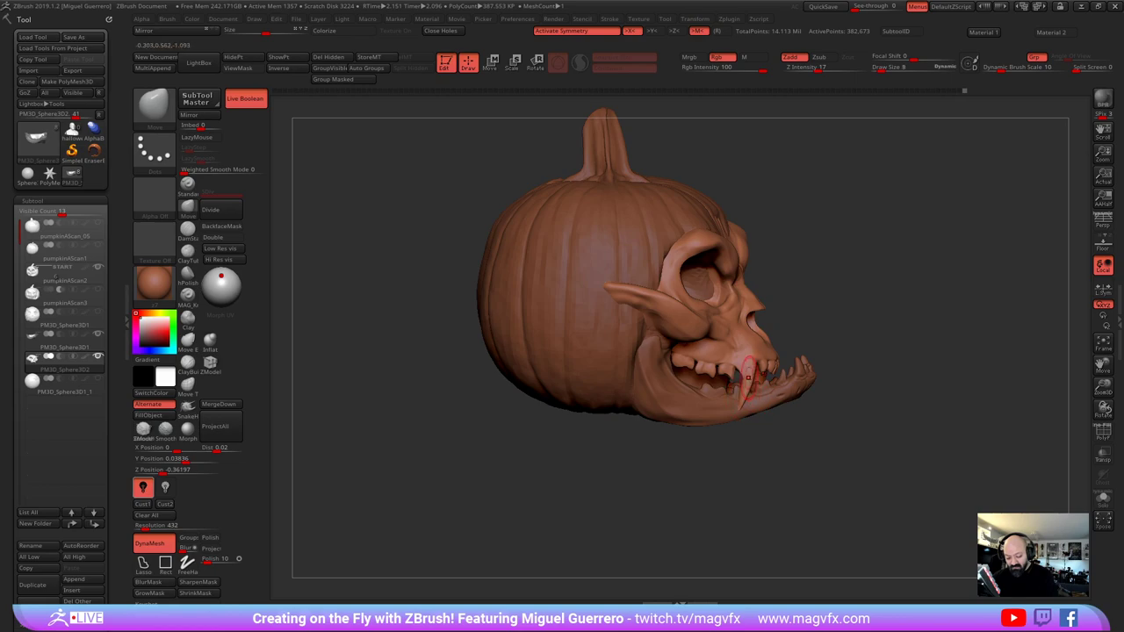
pyautogui.click(211, 342)
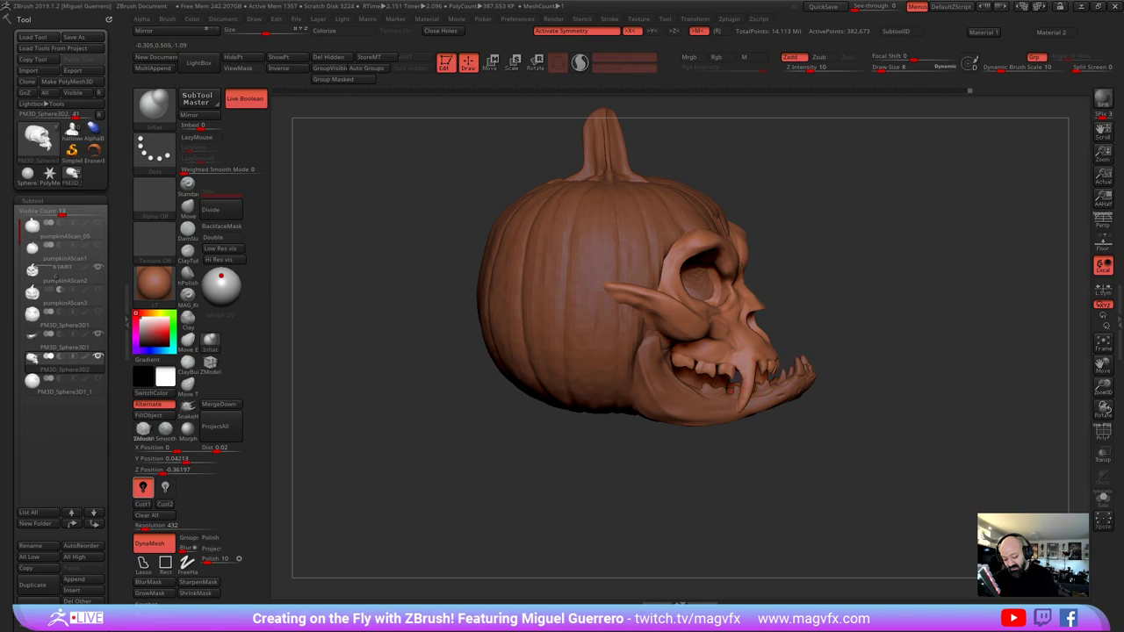
# Examine the fanged skull and pumpkin from the front and both sides, checking the fangs and jaw profile
pyautogui.moveTo(817, 439)
pyautogui.mouseDown(button='right')
pyautogui.moveTo(685, 466)
pyautogui.moveTo(672, 431)
pyautogui.moveTo(564, 459)
pyautogui.mouseUp(button='right')
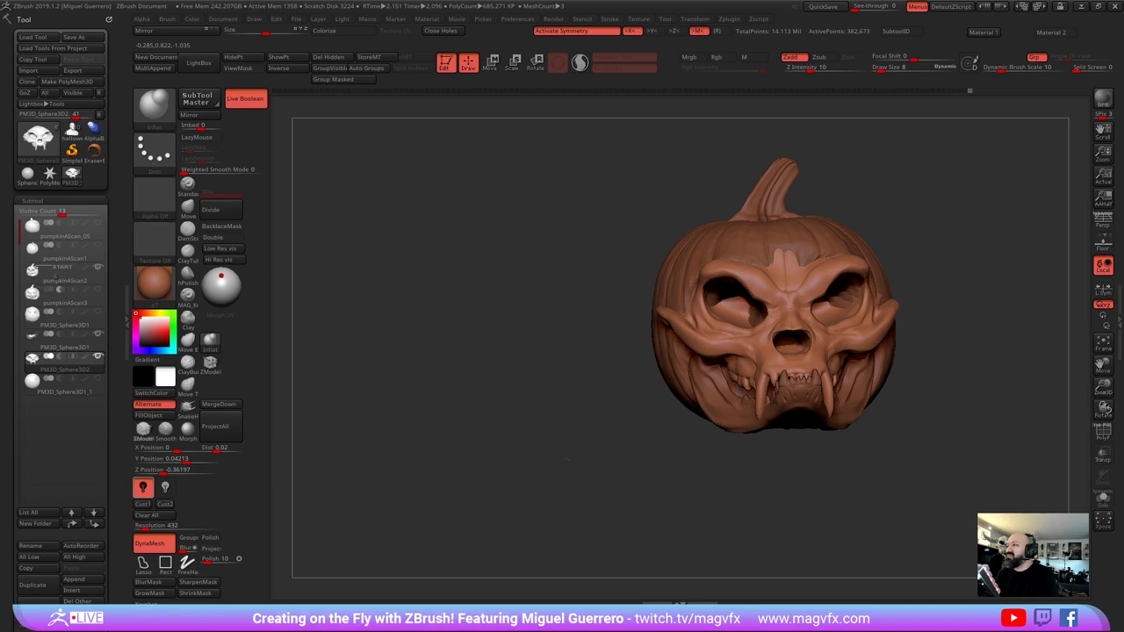
pyautogui.moveTo(694, 323); pyautogui.dragTo(585, 318, button='right')
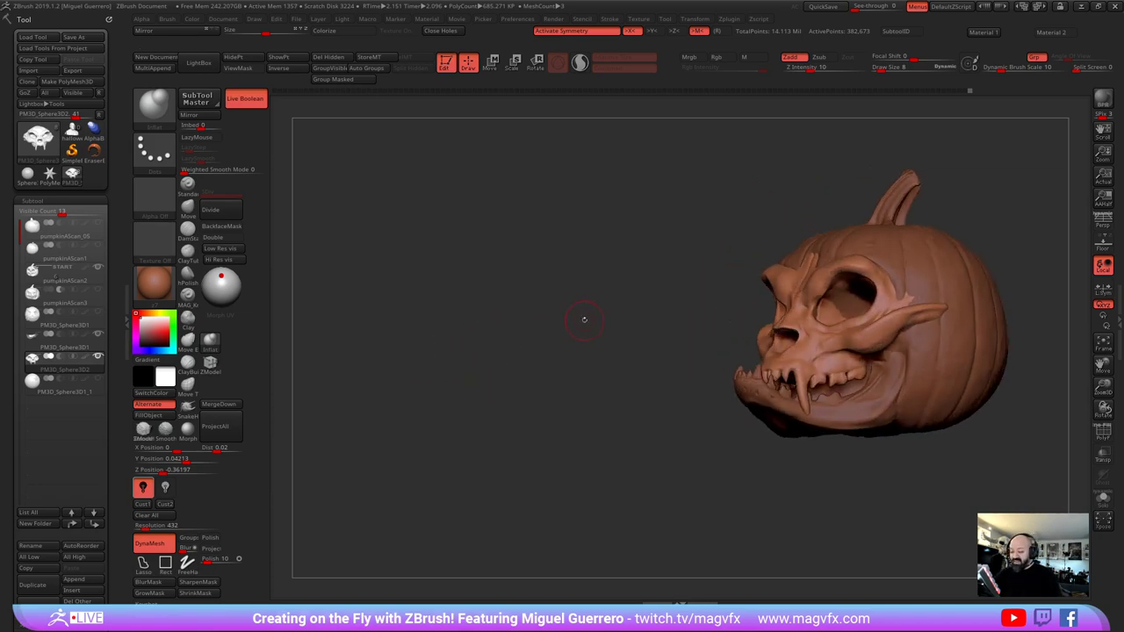
pyautogui.keyDown('alt'); pyautogui.moveTo(528, 343); pyautogui.dragTo(399, 354, button='right'); pyautogui.keyUp('alt')
pyautogui.moveTo(586, 311); pyautogui.dragTo(517, 334, button='right')
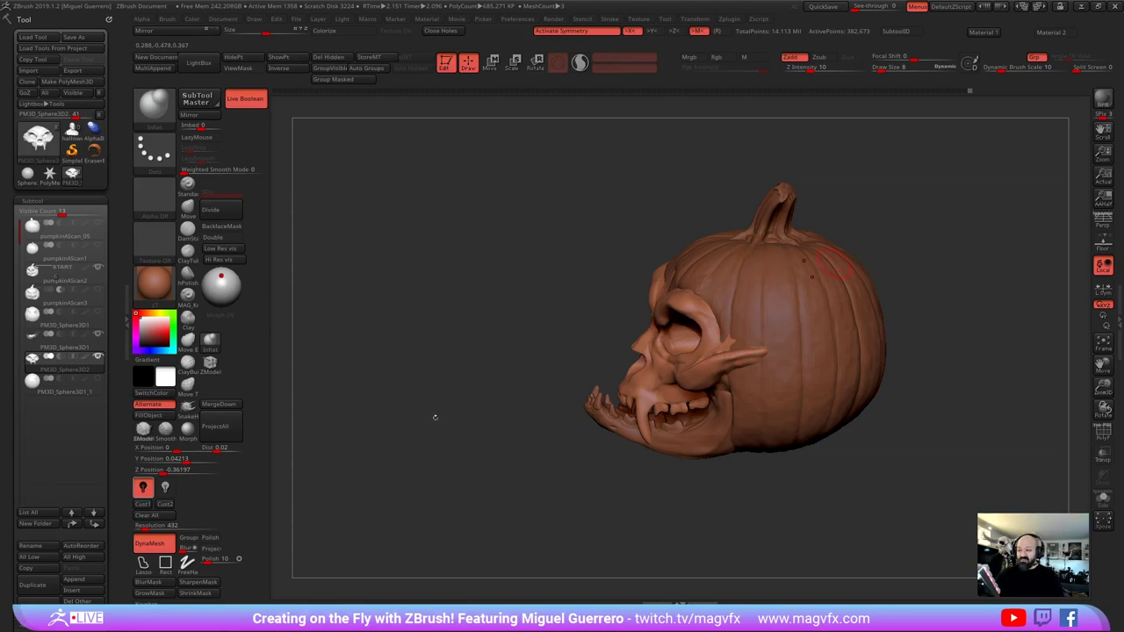
pyautogui.moveTo(435, 418); pyautogui.dragTo(483, 409)
pyautogui.moveTo(373, 402); pyautogui.dragTo(583, 404)
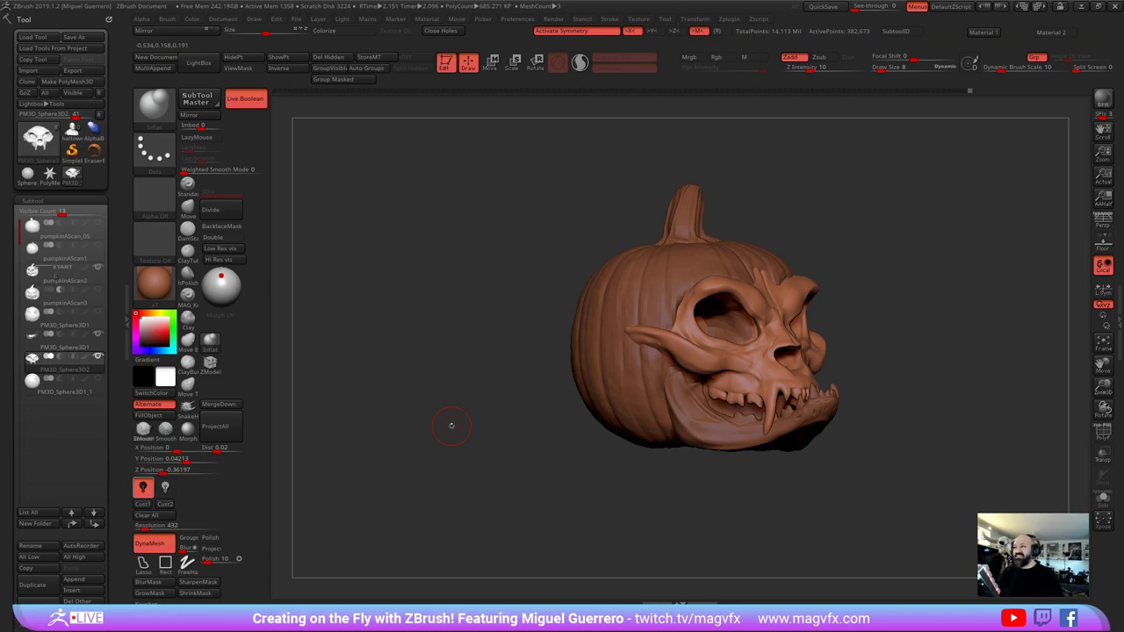
pyautogui.moveTo(470, 438)
pyautogui.mouseDown()
pyautogui.moveTo(487, 421)
pyautogui.moveTo(457, 411)
pyautogui.mouseUp()
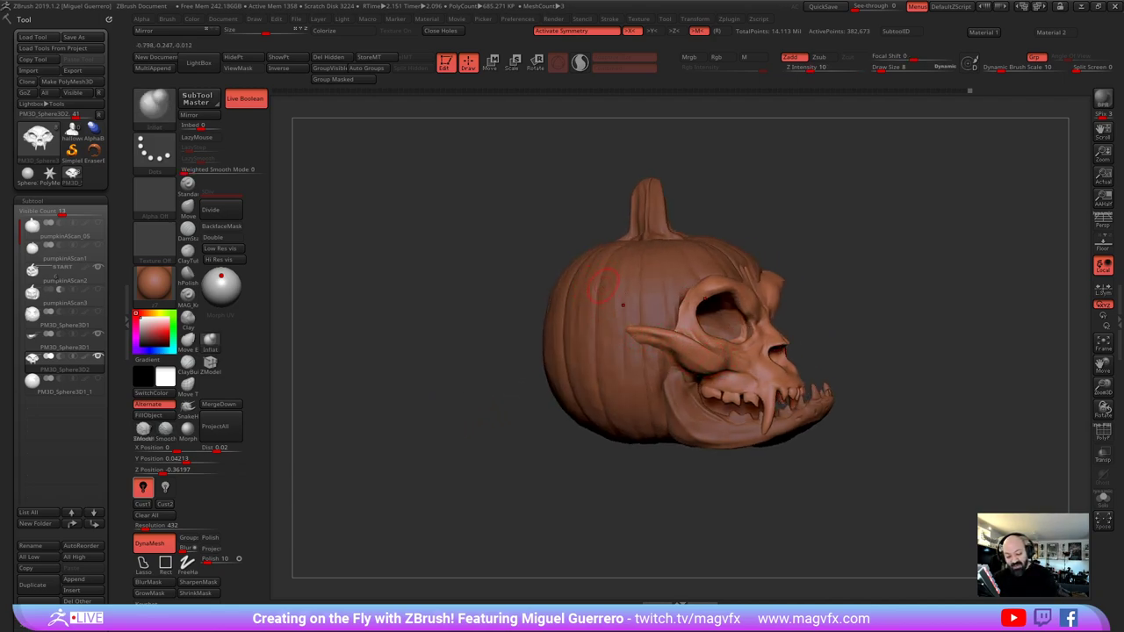
pyautogui.moveTo(474, 417); pyautogui.dragTo(510, 413)
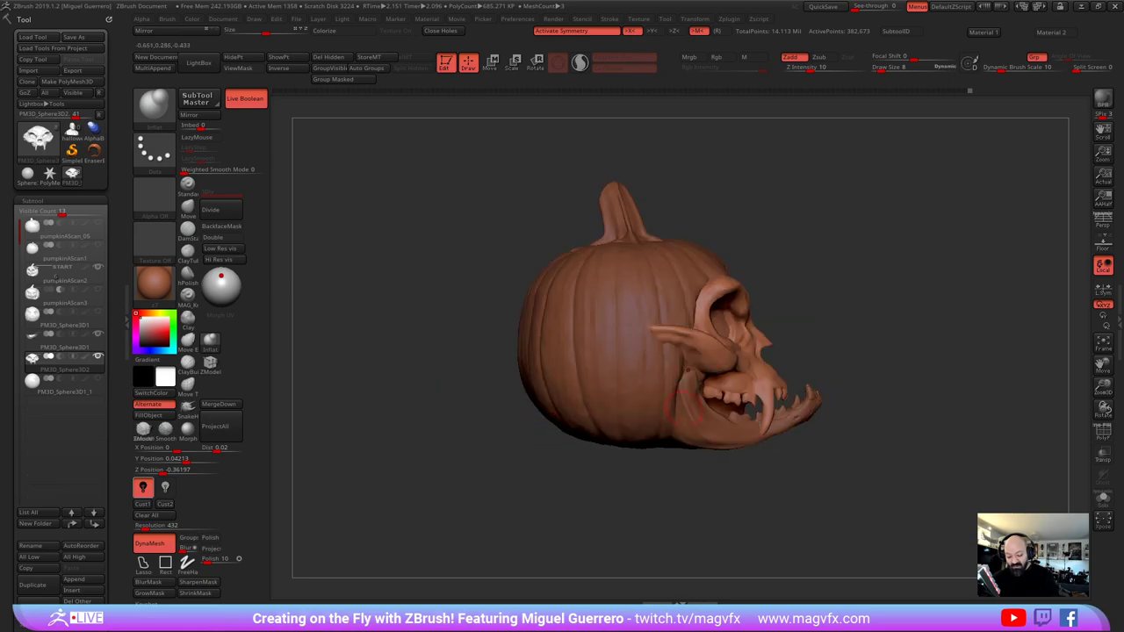
# Select the lower jaw subtool with the head seen in side profile
pyautogui.moveTo(685, 408); pyautogui.dragTo(683, 420, button='right')
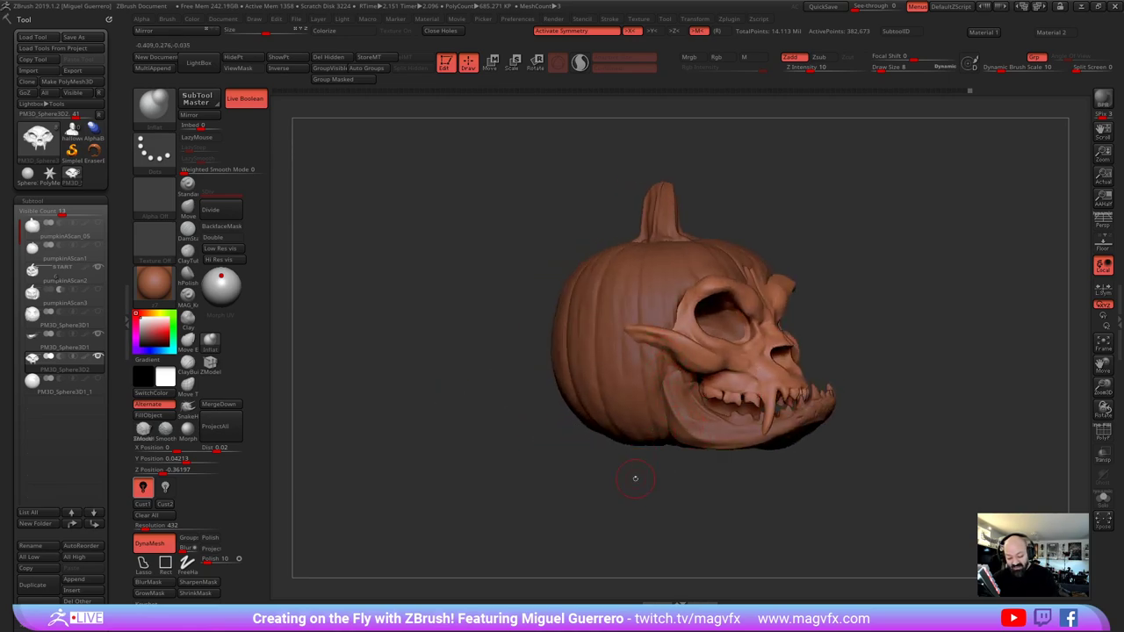
pyautogui.moveTo(635, 478); pyautogui.dragTo(676, 452)
pyautogui.keyDown('alt'); pyautogui.click(680, 449); pyautogui.keyUp('alt')
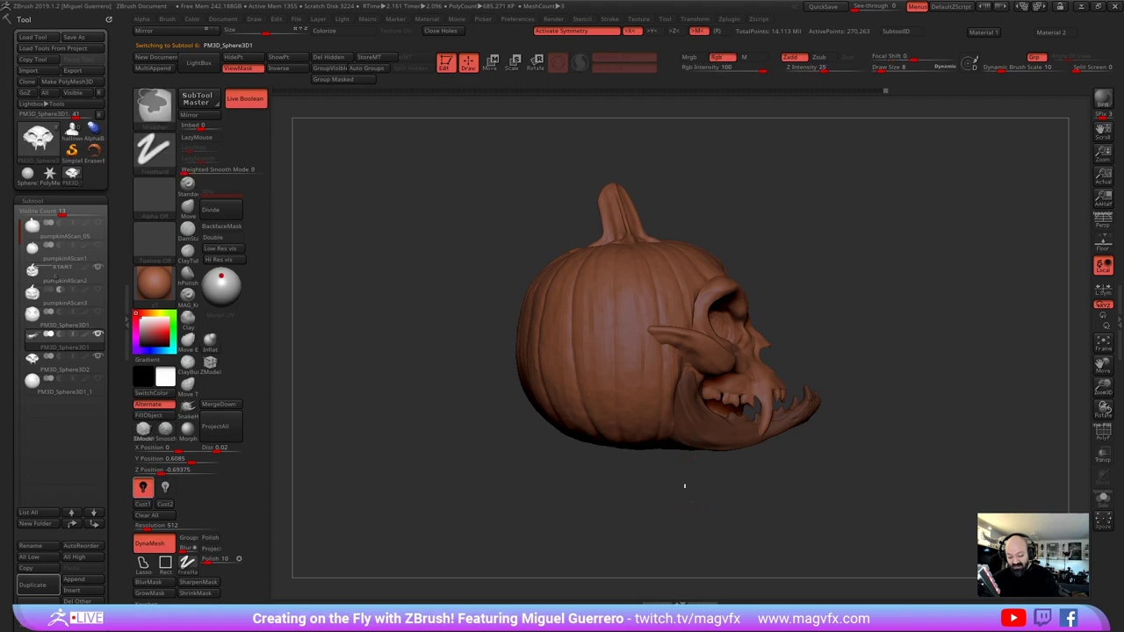
# Blend the rear of the lower jaw with the adjoining pumpkin surface using the Move brush on the jaw and pumpkinAScan2 subtools
pyautogui.keyDown('alt'); pyautogui.click(676, 386); pyautogui.keyUp('alt')
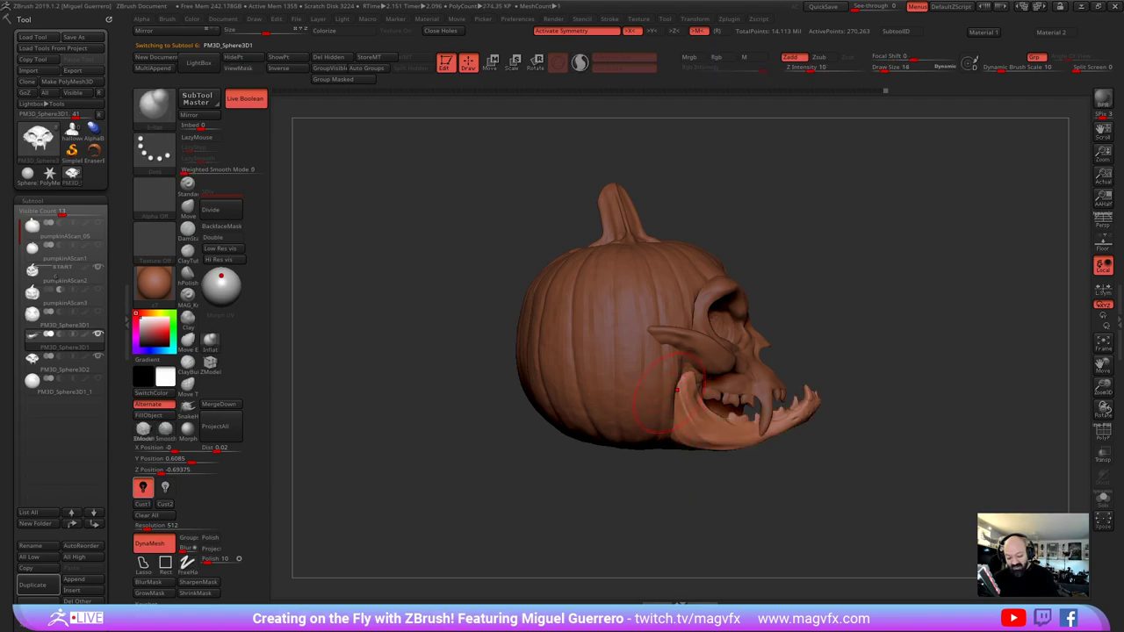
pyautogui.keyDown('alt'); pyautogui.click(620, 367); pyautogui.keyUp('alt')
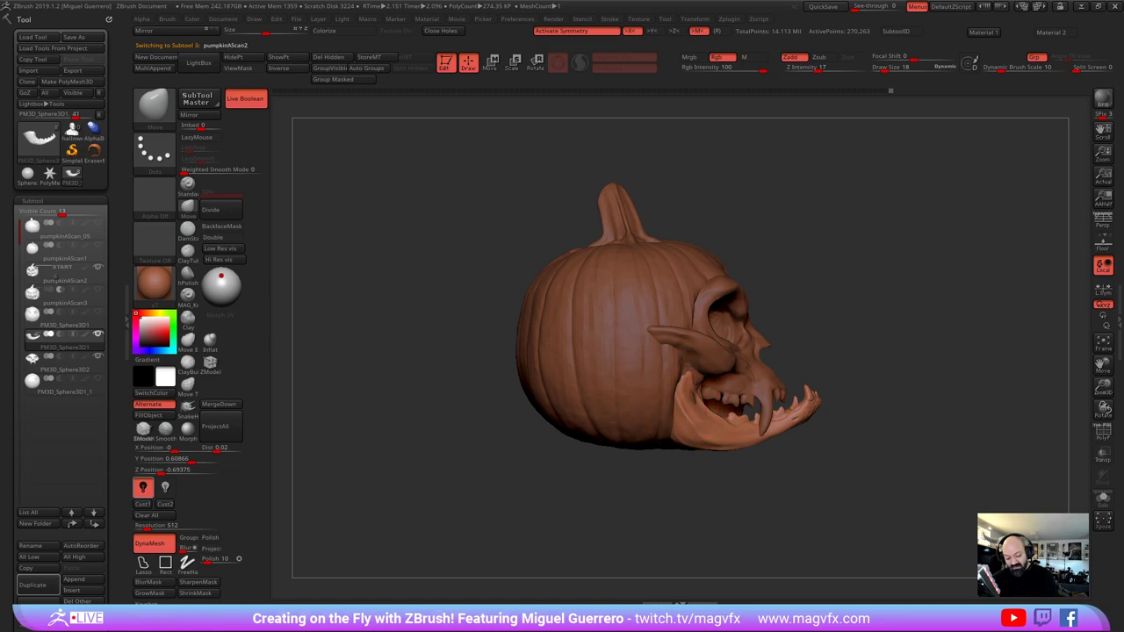
pyautogui.keyDown('alt'); pyautogui.click(672, 397); pyautogui.keyUp('alt')
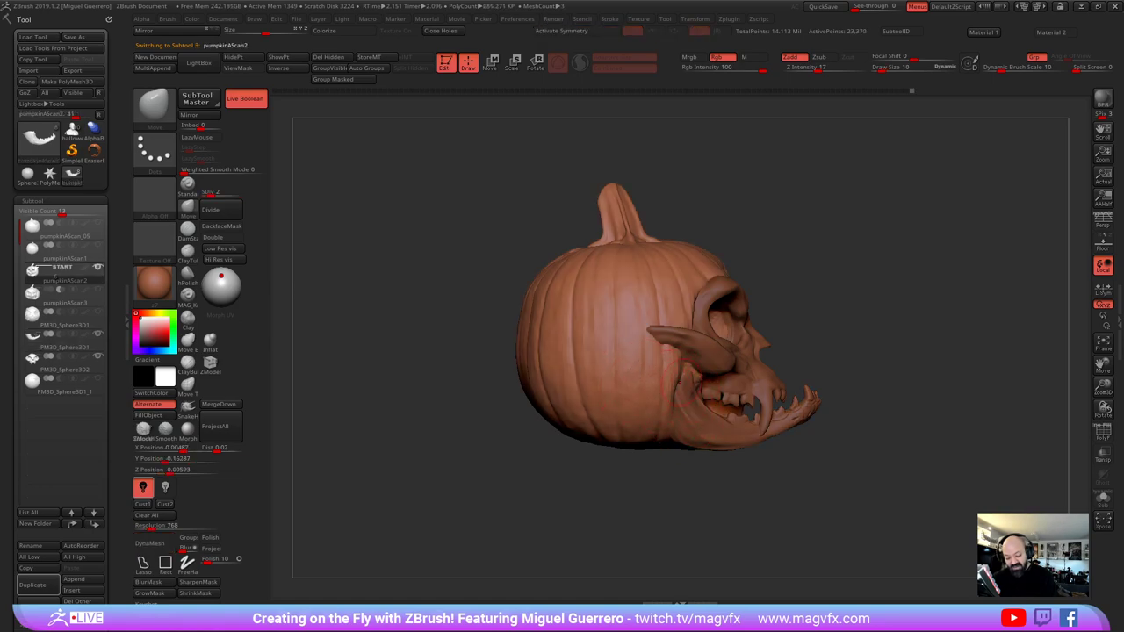
# Crease the pumpkin shell beside the rear of the jaw with the DamStandard brush and subdivide pumpkinAScan2 to level 3
pyautogui.moveTo(500, 369); pyautogui.dragTo(430, 364)
pyautogui.click(190, 231)
pyautogui.press('[')
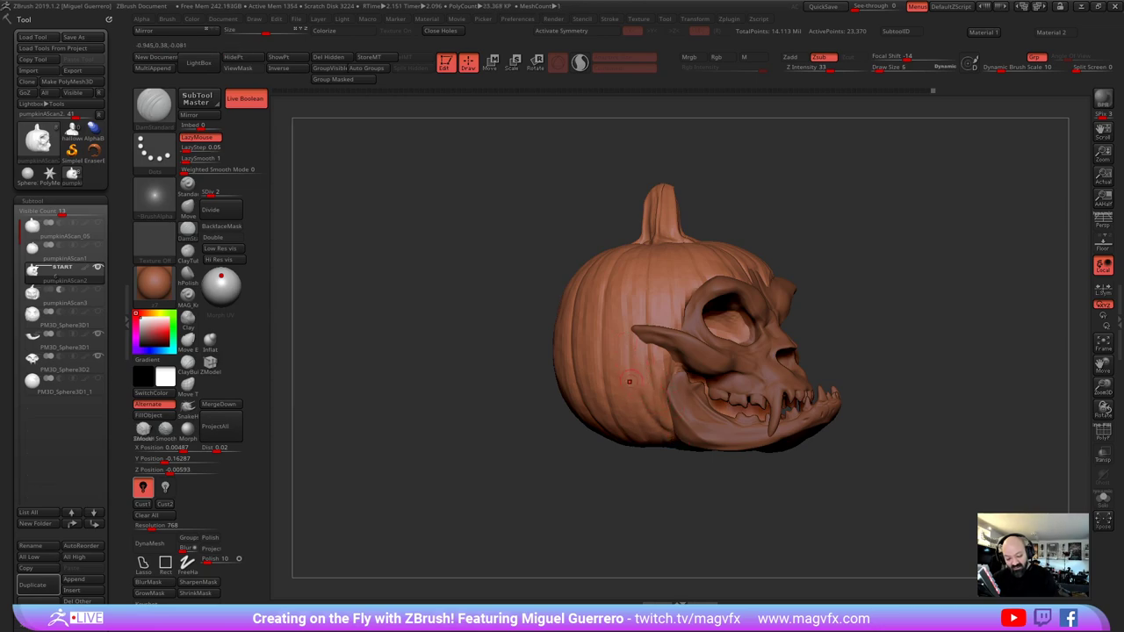
pyautogui.moveTo(667, 365); pyautogui.dragTo(664, 372)
pyautogui.moveTo(452, 327); pyautogui.dragTo(455, 322)
pyautogui.hotkey('ctrl', 'd')
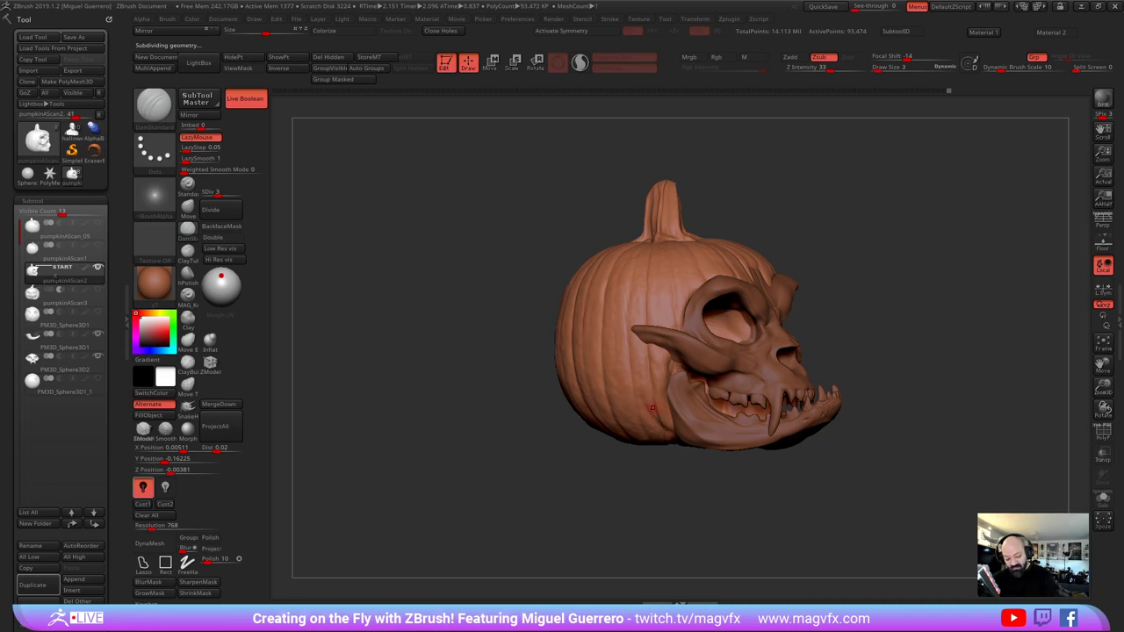
pyautogui.keyDown('alt'); pyautogui.click(665, 400); pyautogui.keyUp('alt')
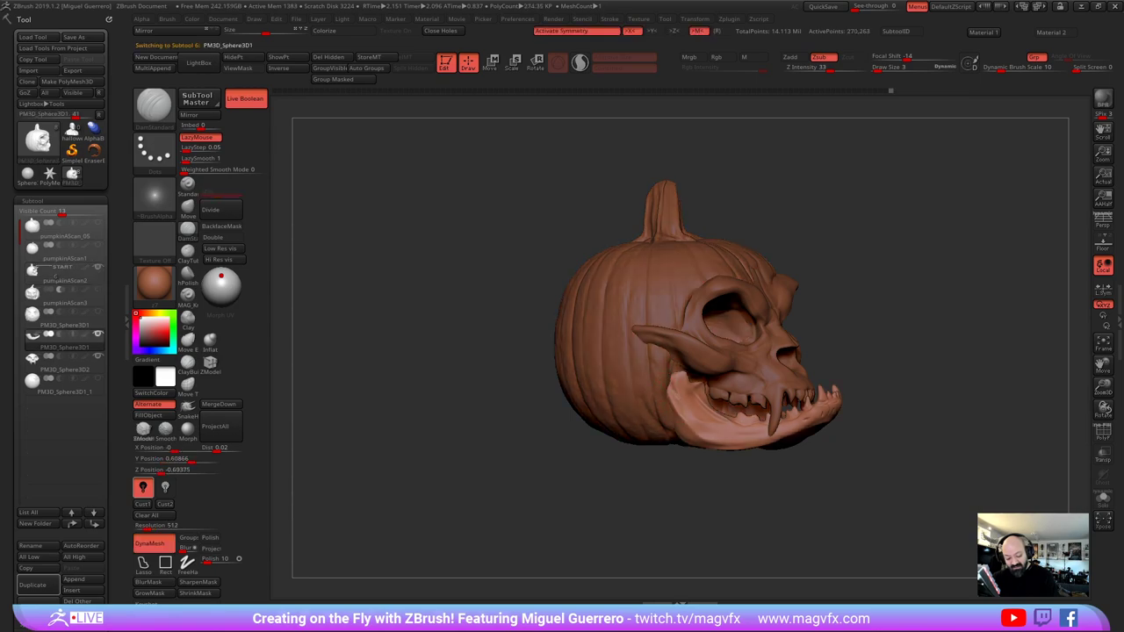
pyautogui.keyDown('alt'); pyautogui.click(666, 382); pyautogui.keyUp('alt')
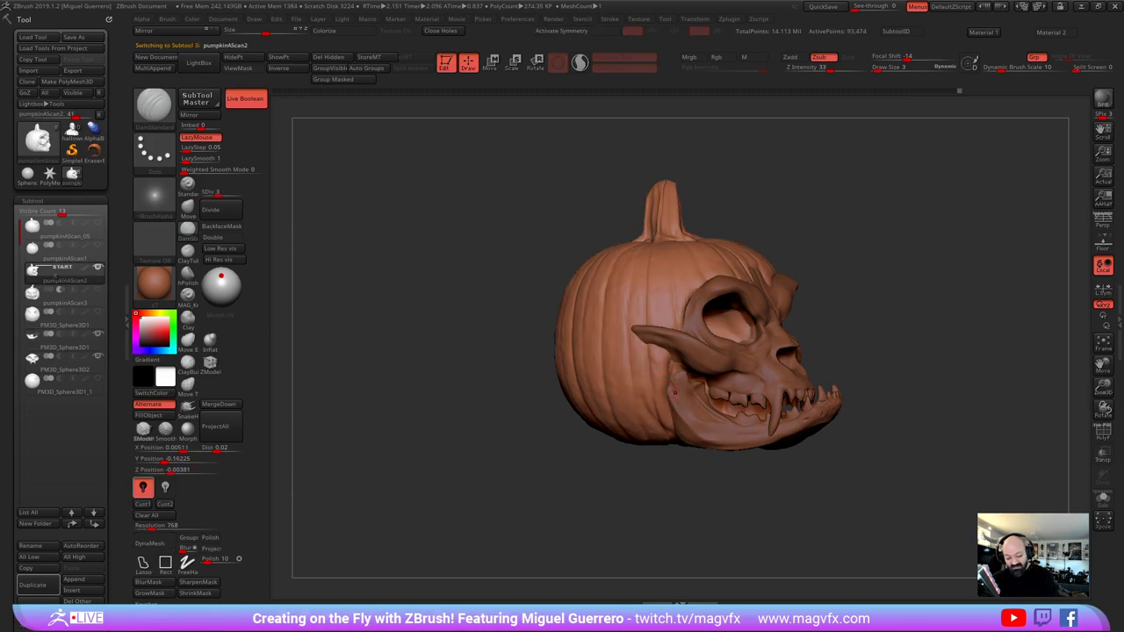
pyautogui.moveTo(515, 381)
pyautogui.mouseDown()
pyautogui.moveTo(466, 420)
pyautogui.moveTo(676, 376)
pyautogui.moveTo(689, 353)
pyautogui.mouseUp()
# Pull the rear tips of the skull's cheekbones upward into sharp curved points with the Move brush
pyautogui.keyDown('alt'); pyautogui.click(687, 346); pyautogui.keyUp('alt')
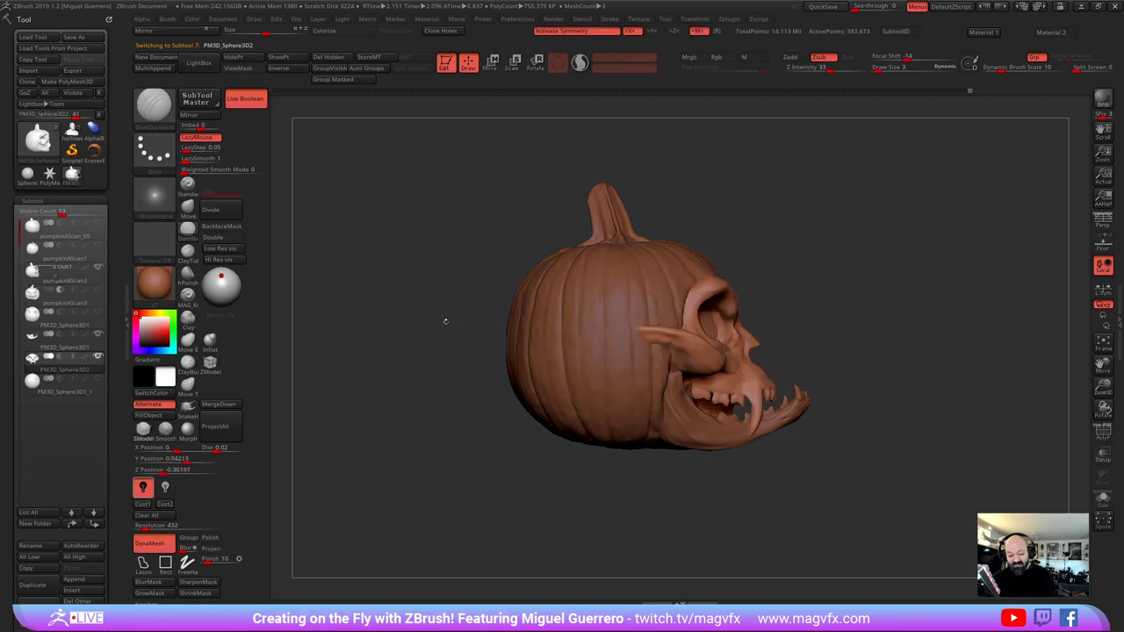
pyautogui.click(185, 210)
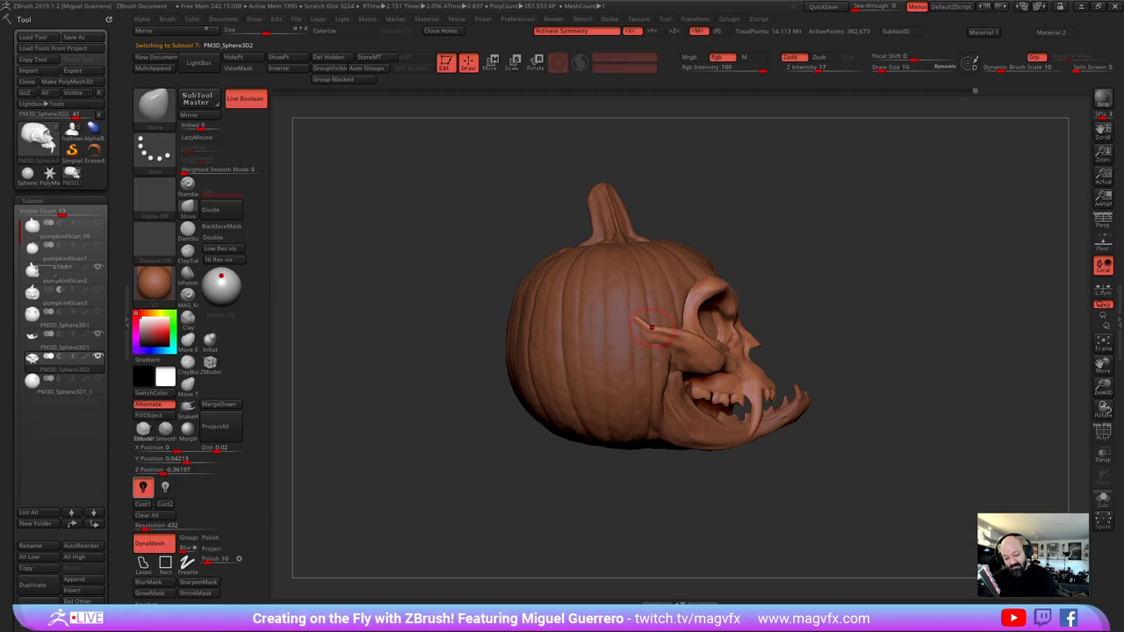
pyautogui.moveTo(651, 327); pyautogui.dragTo(644, 323)
pyautogui.press(']')
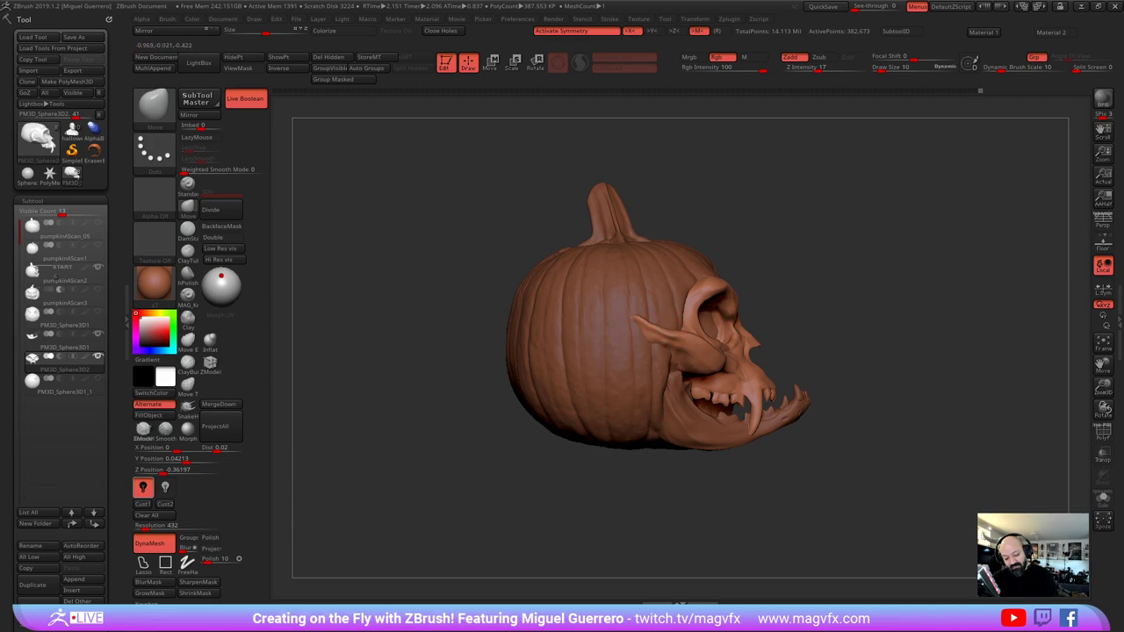
pyautogui.press('[')
pyautogui.moveTo(618, 312); pyautogui.dragTo(534, 326, button='right')
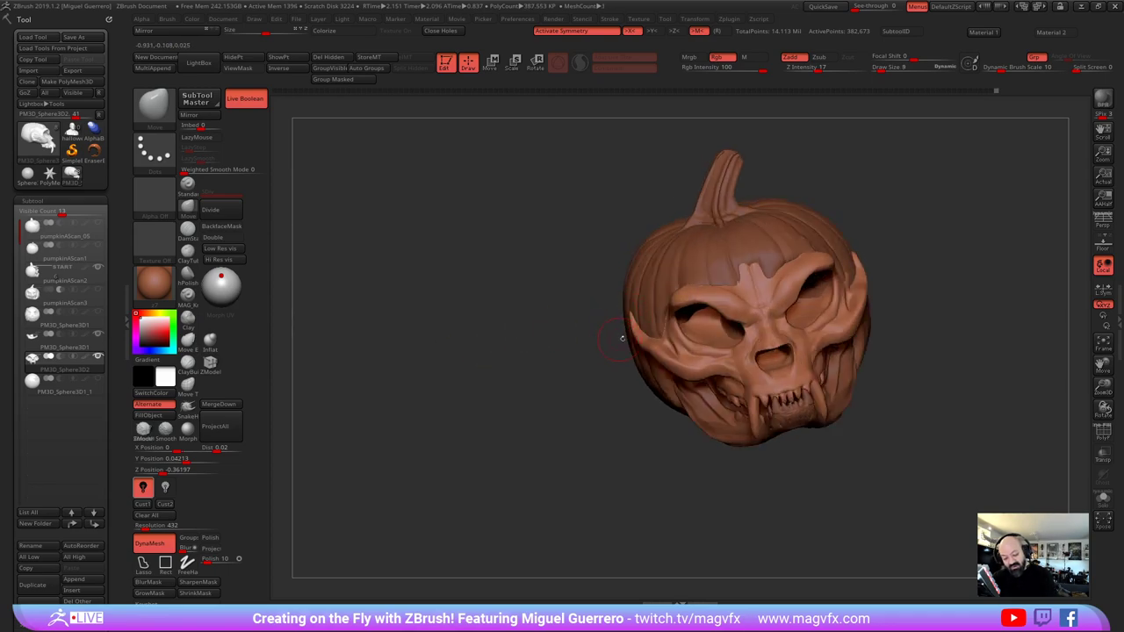
pyautogui.moveTo(597, 307); pyautogui.dragTo(683, 295, button='right')
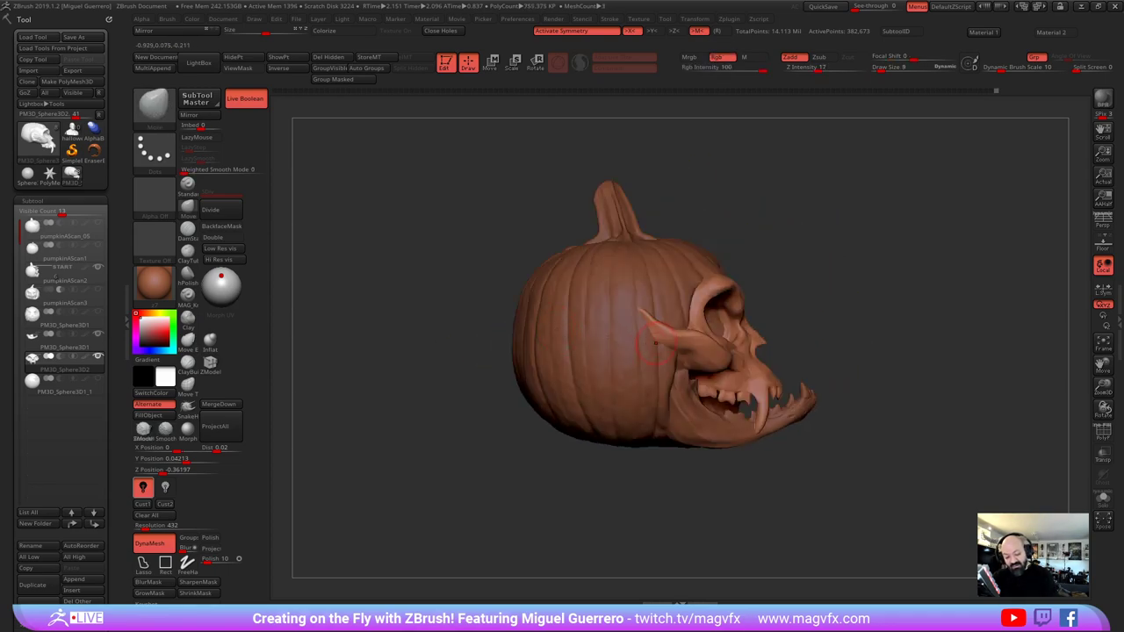
# Smooth the cheekbone spikes and refine their curve where they join the cheeks with the Move brush
pyautogui.moveTo(593, 326)
pyautogui.mouseDown()
pyautogui.moveTo(421, 349)
pyautogui.moveTo(457, 351)
pyautogui.moveTo(425, 361)
pyautogui.moveTo(588, 347)
pyautogui.mouseUp()
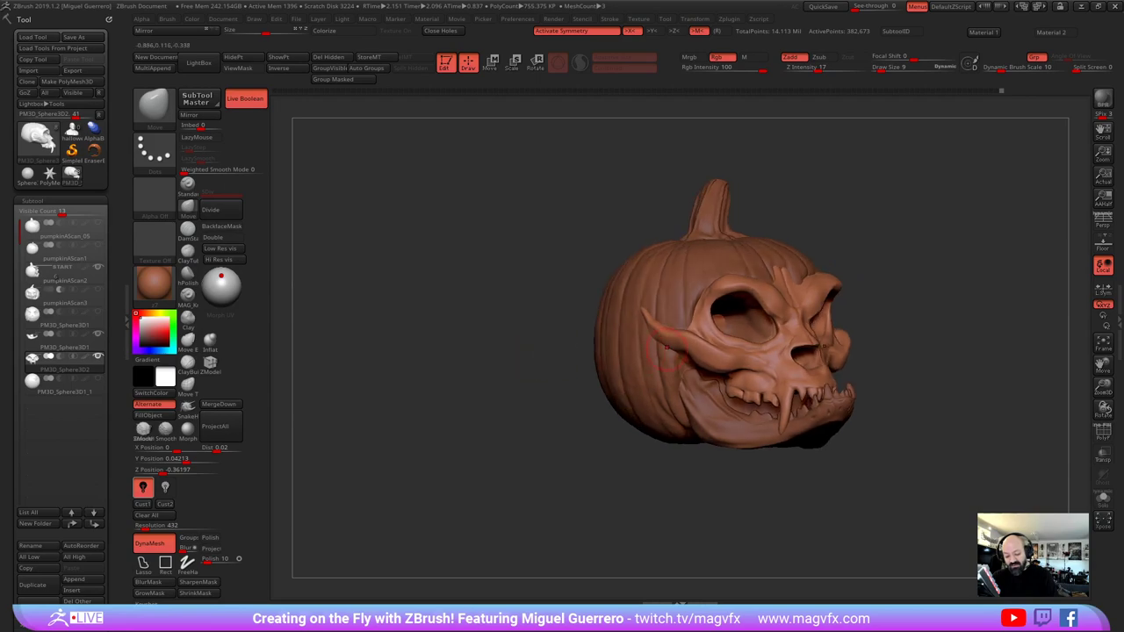
pyautogui.keyDown('shift'); pyautogui.moveTo(660, 330); pyautogui.dragTo(671, 335); pyautogui.keyUp('shift')
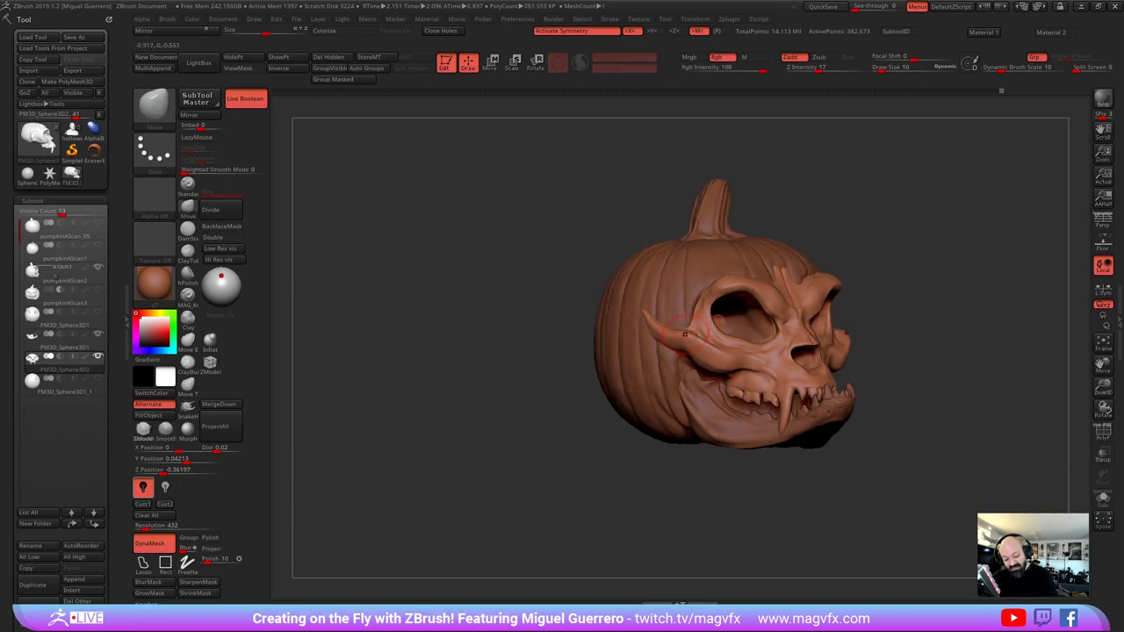
pyautogui.moveTo(696, 335); pyautogui.dragTo(689, 333)
pyautogui.moveTo(504, 348)
pyautogui.mouseDown()
pyautogui.moveTo(441, 353)
pyautogui.moveTo(530, 352)
pyautogui.moveTo(521, 348)
pyautogui.mouseUp()
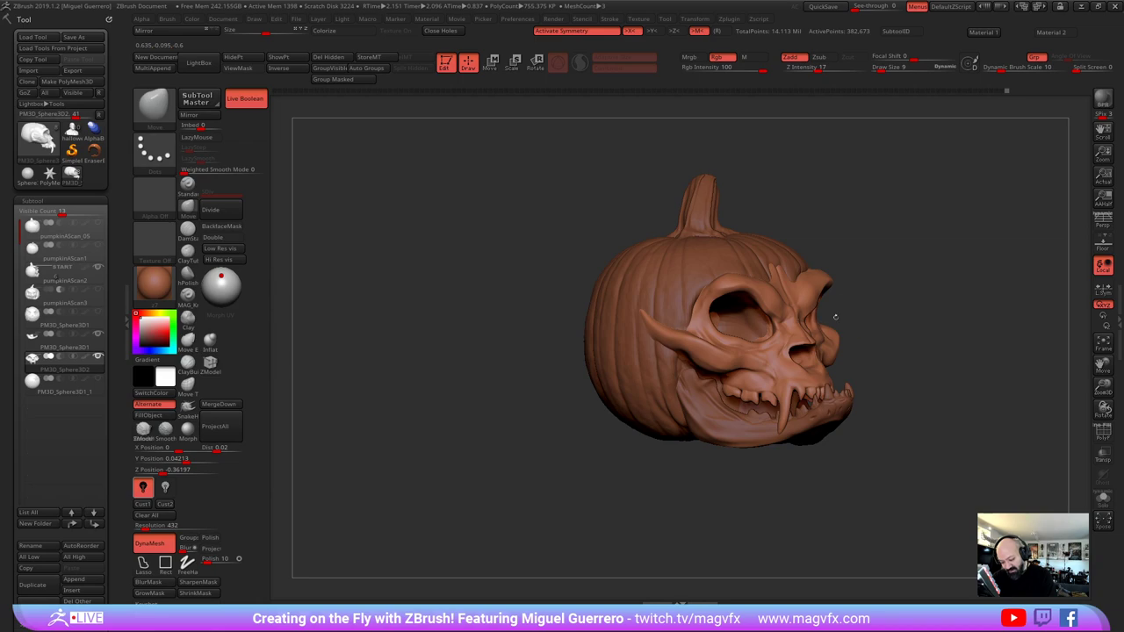
pyautogui.moveTo(835, 317)
pyautogui.mouseDown()
pyautogui.moveTo(628, 307)
pyautogui.moveTo(648, 307)
pyautogui.mouseUp()
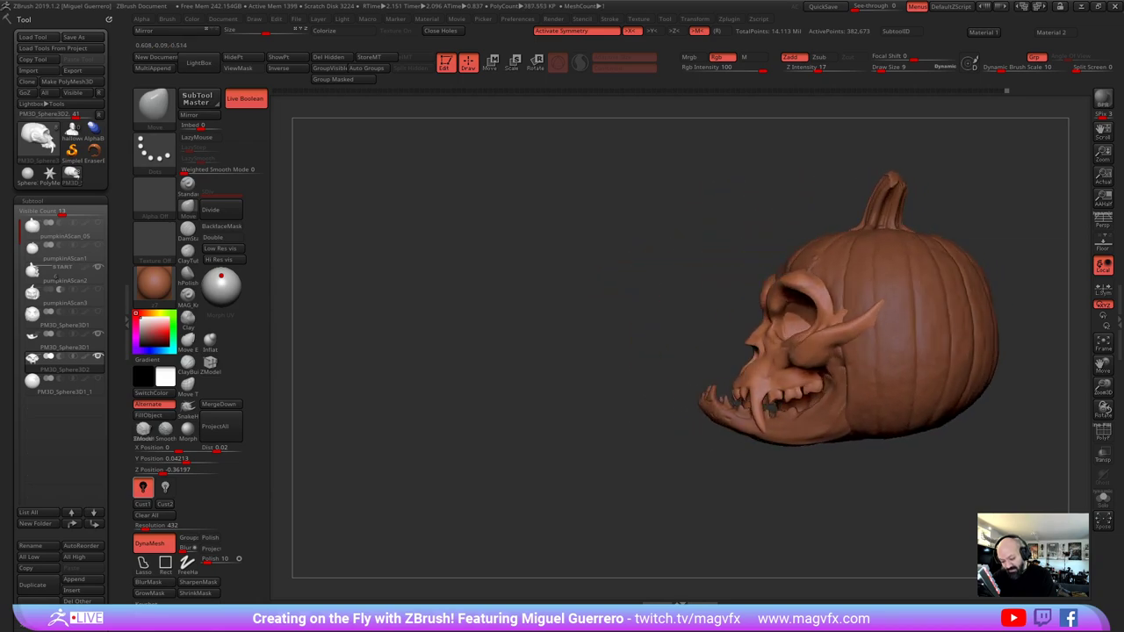
pyautogui.moveTo(717, 323); pyautogui.dragTo(821, 329)
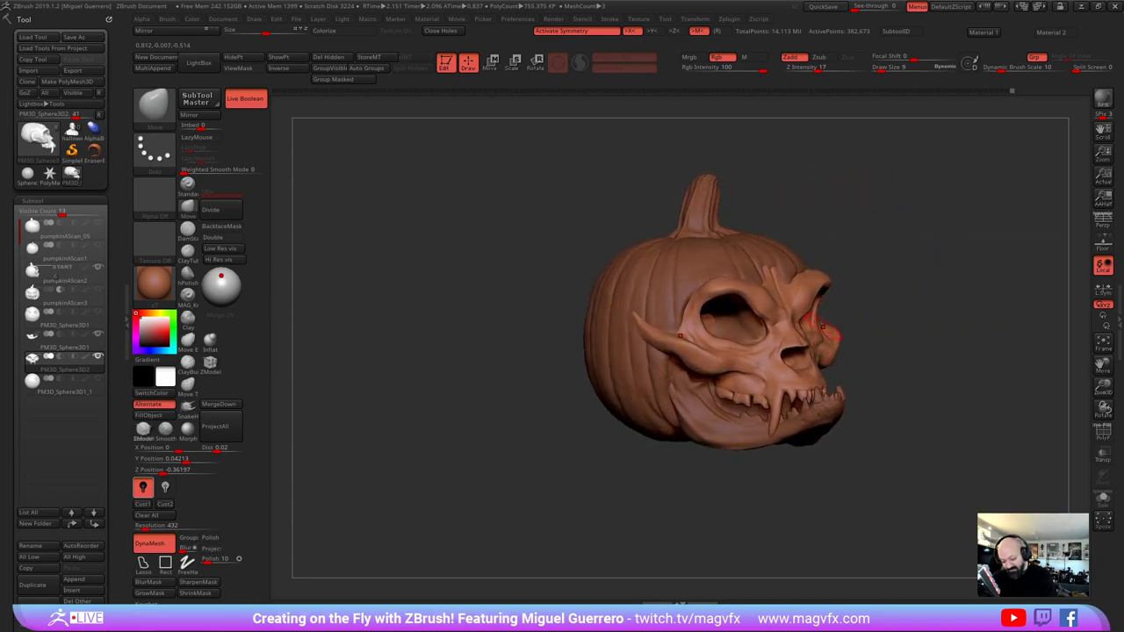
# Carve the pumpkin's grooves between the stem and the brow with the DamStandard brush on pumpkinAScan2
pyautogui.moveTo(899, 439)
pyautogui.mouseDown()
pyautogui.moveTo(833, 462)
pyautogui.moveTo(483, 421)
pyautogui.moveTo(459, 401)
pyautogui.moveTo(447, 409)
pyautogui.moveTo(496, 426)
pyautogui.mouseUp()
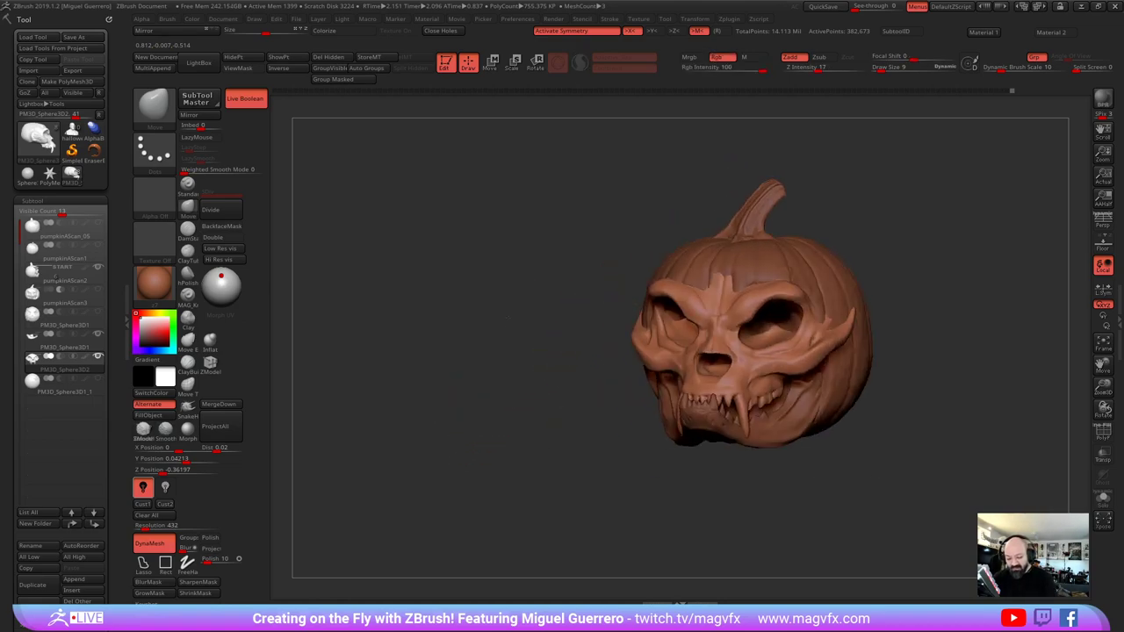
pyautogui.moveTo(510, 318); pyautogui.dragTo(562, 330)
pyautogui.keyDown('alt'); pyautogui.click(664, 271); pyautogui.keyUp('alt')
pyautogui.moveTo(453, 305)
pyautogui.mouseDown()
pyautogui.moveTo(465, 307)
pyautogui.moveTo(470, 367)
pyautogui.mouseUp()
pyautogui.click(188, 230)
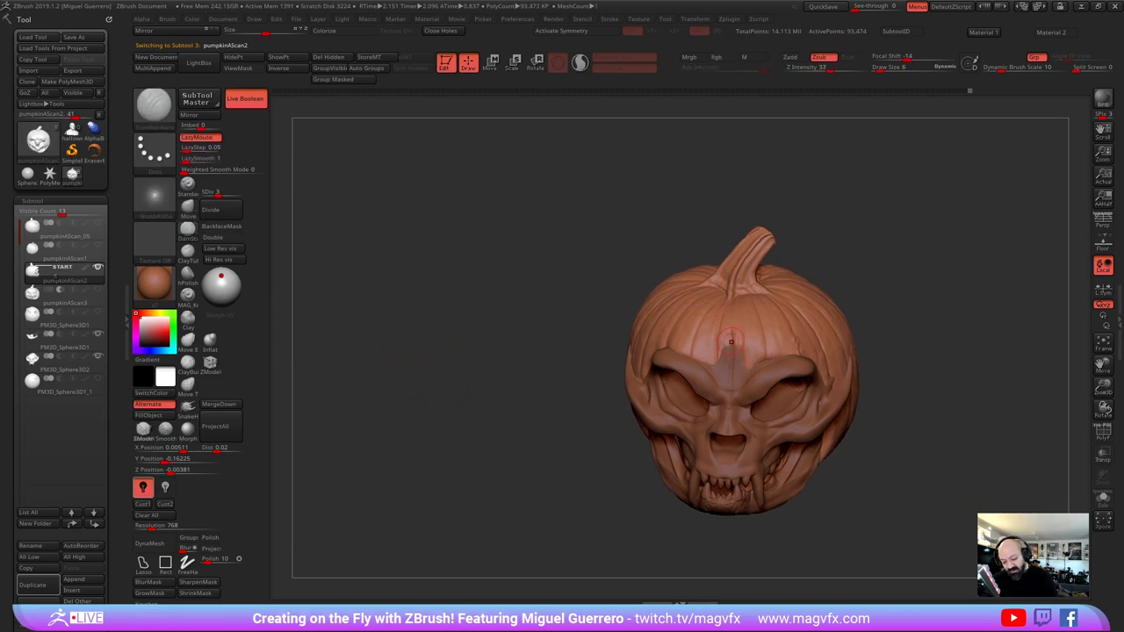
pyautogui.moveTo(605, 331); pyautogui.dragTo(626, 321)
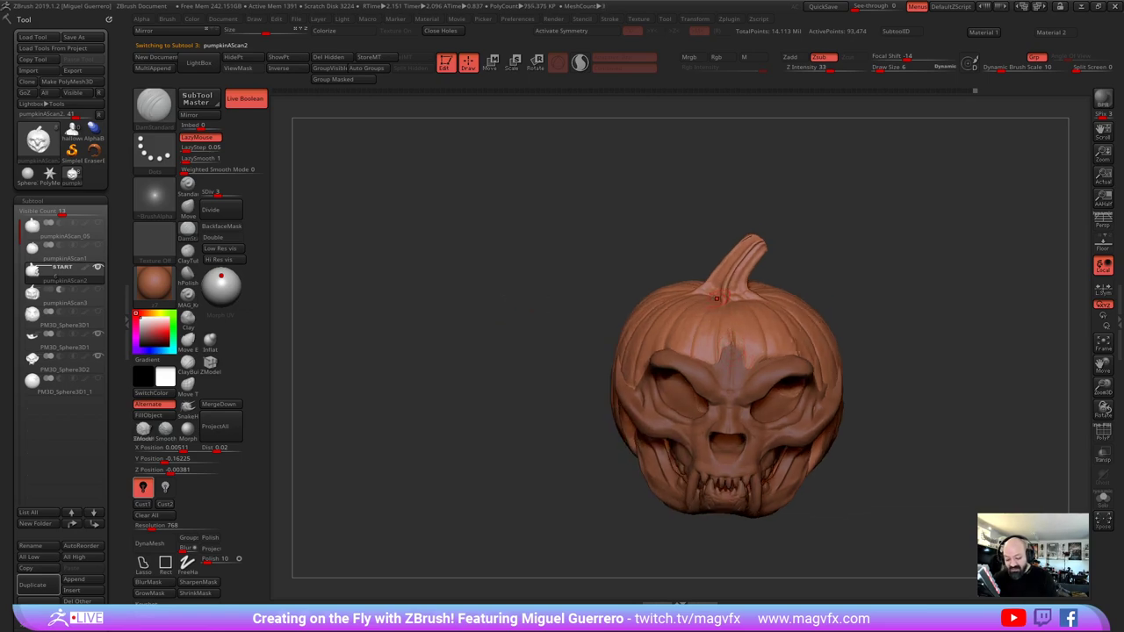
pyautogui.moveTo(716, 299); pyautogui.dragTo(555, 327, button='right')
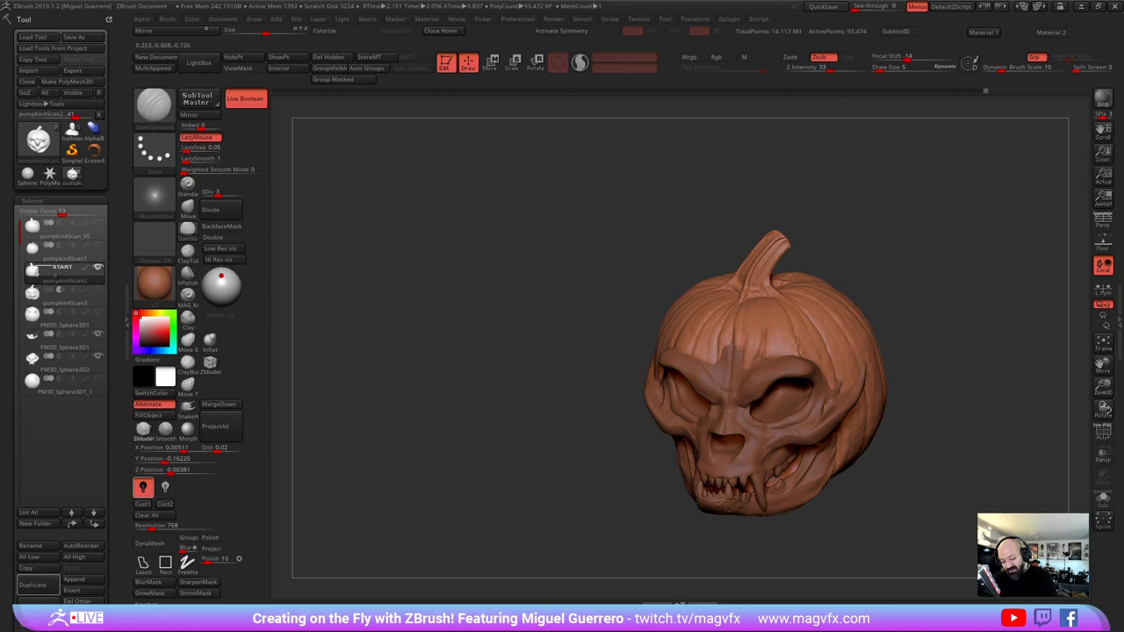
pyautogui.moveTo(566, 302); pyautogui.dragTo(590, 317)
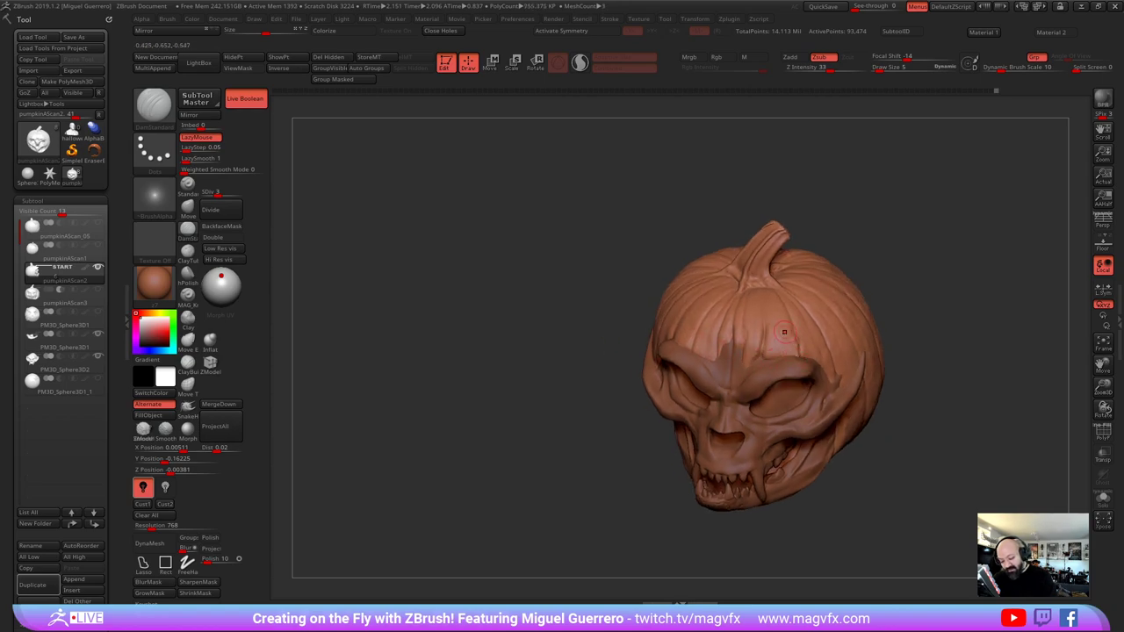
pyautogui.moveTo(517, 314); pyautogui.dragTo(572, 319)
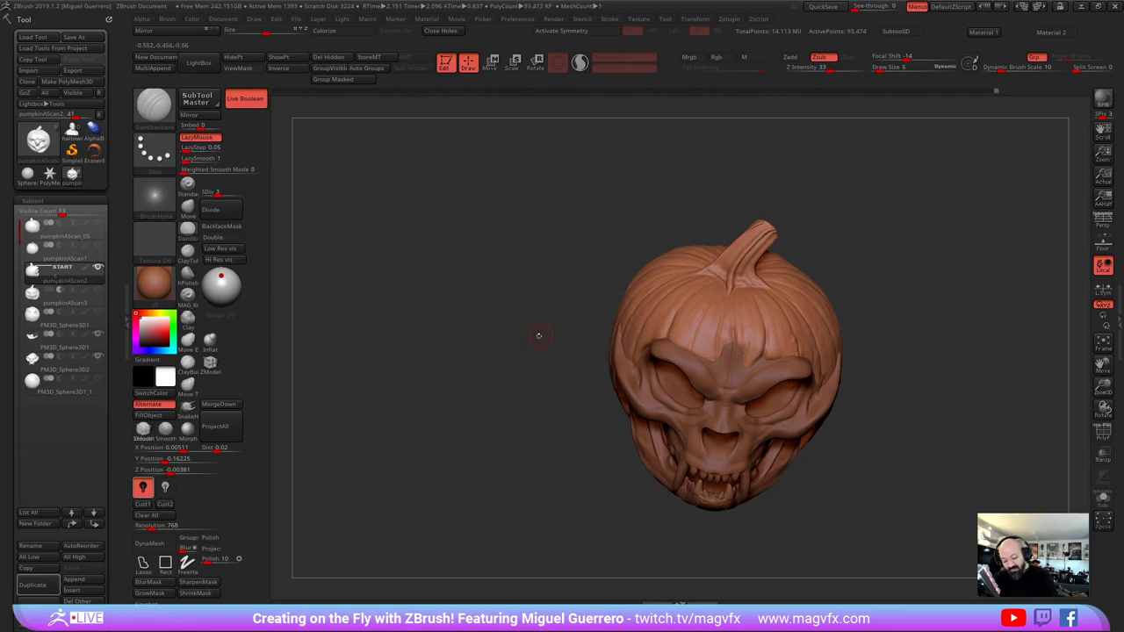
pyautogui.moveTo(539, 335); pyautogui.dragTo(622, 346, button='right')
# Mask the inner ends of both brows on the skull face subtool and invert the mask so only those areas are editable
pyautogui.keyDown('alt'); pyautogui.click(736, 384); pyautogui.keyUp('alt')
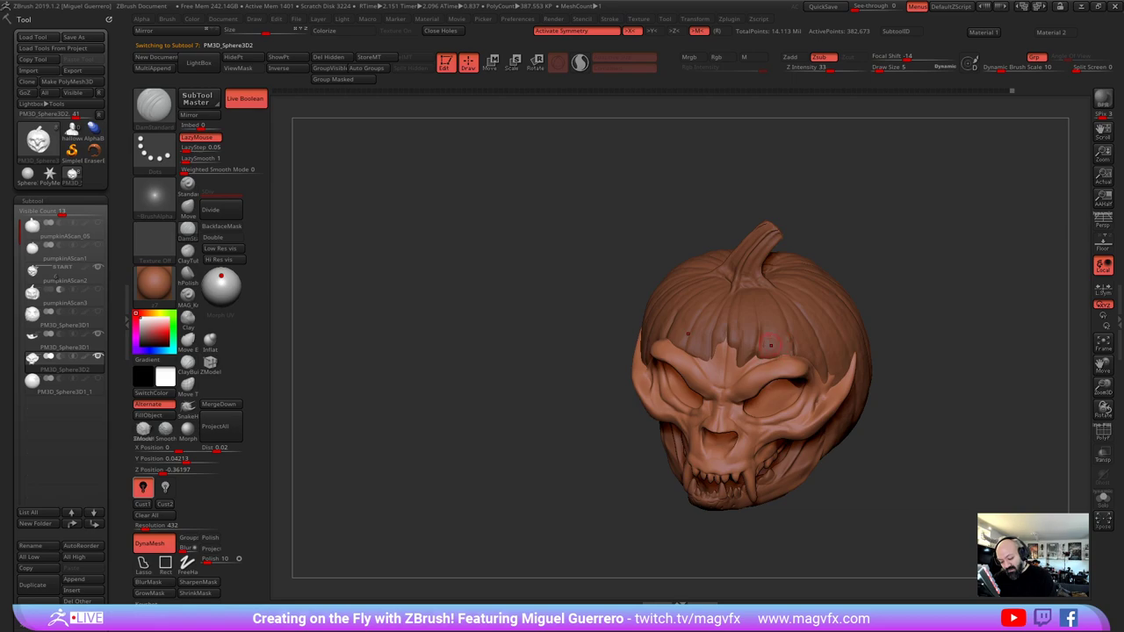
pyautogui.moveTo(546, 393); pyautogui.dragTo(636, 337, button='right')
pyautogui.moveTo(510, 356)
pyautogui.mouseDown(button='right')
pyautogui.moveTo(554, 375)
pyautogui.moveTo(502, 370)
pyautogui.mouseUp(button='right')
pyautogui.click(210, 341)
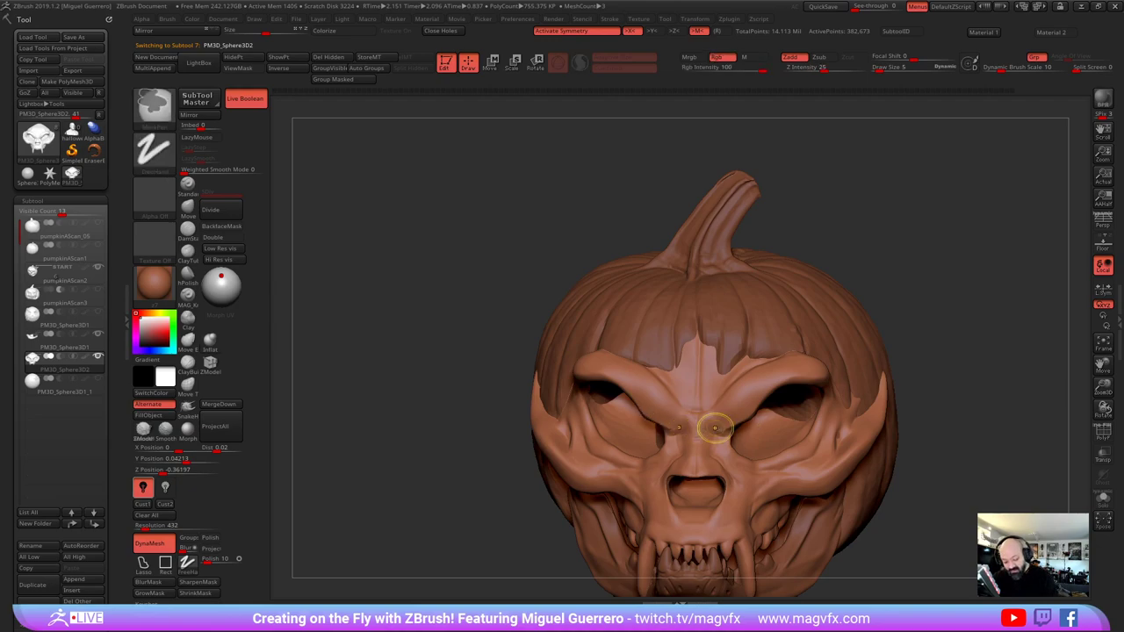
pyautogui.moveTo(717, 422)
pyautogui.keyDown('ctrl'); pyautogui.mouseDown()
pyautogui.moveTo(716, 395)
pyautogui.moveTo(716, 408)
pyautogui.moveTo(729, 408)
pyautogui.mouseUp(); pyautogui.keyUp('ctrl')
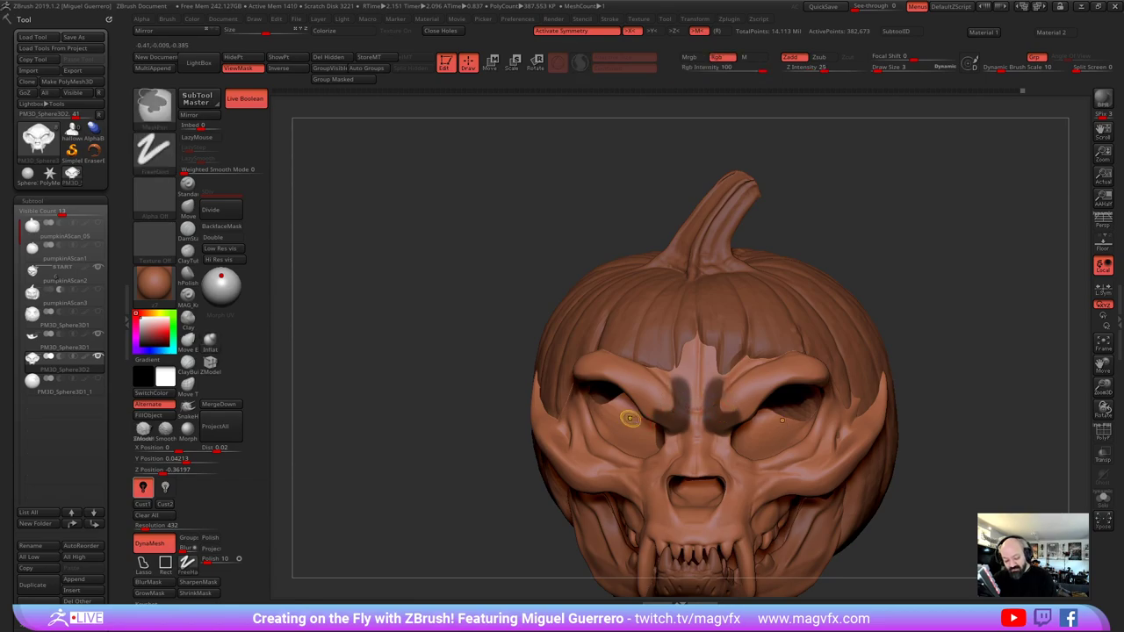
pyautogui.keyDown('ctrl'); pyautogui.click(475, 425); pyautogui.keyUp('ctrl')
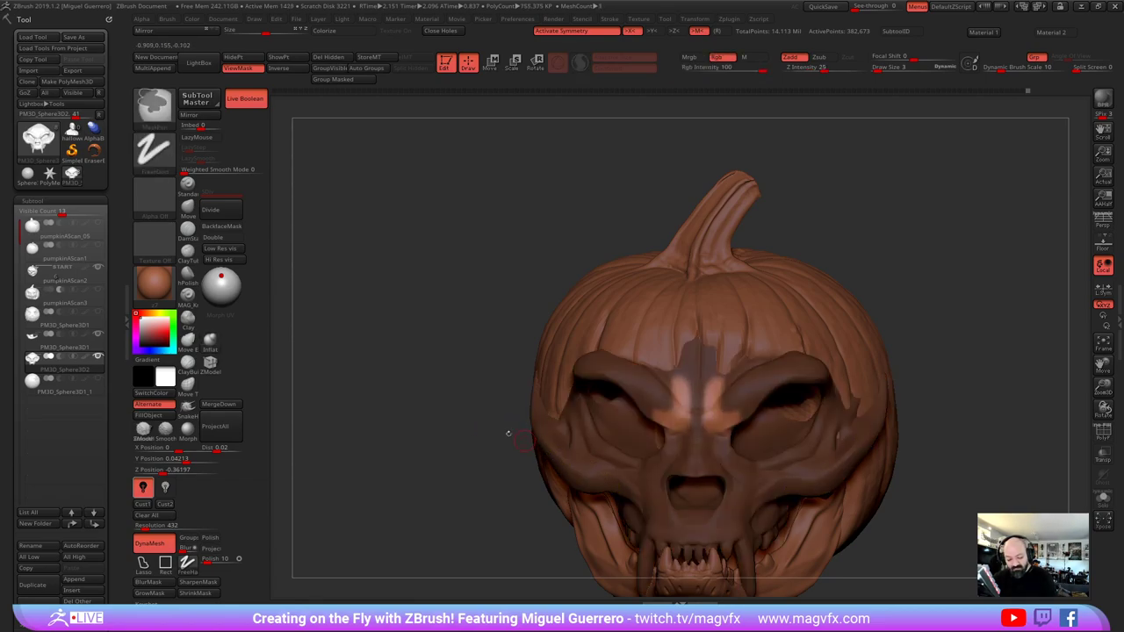
# Swell the unmasked inner brows with the Inflat brush and clear the mask
pyautogui.press('b')
pyautogui.click(619, 320)
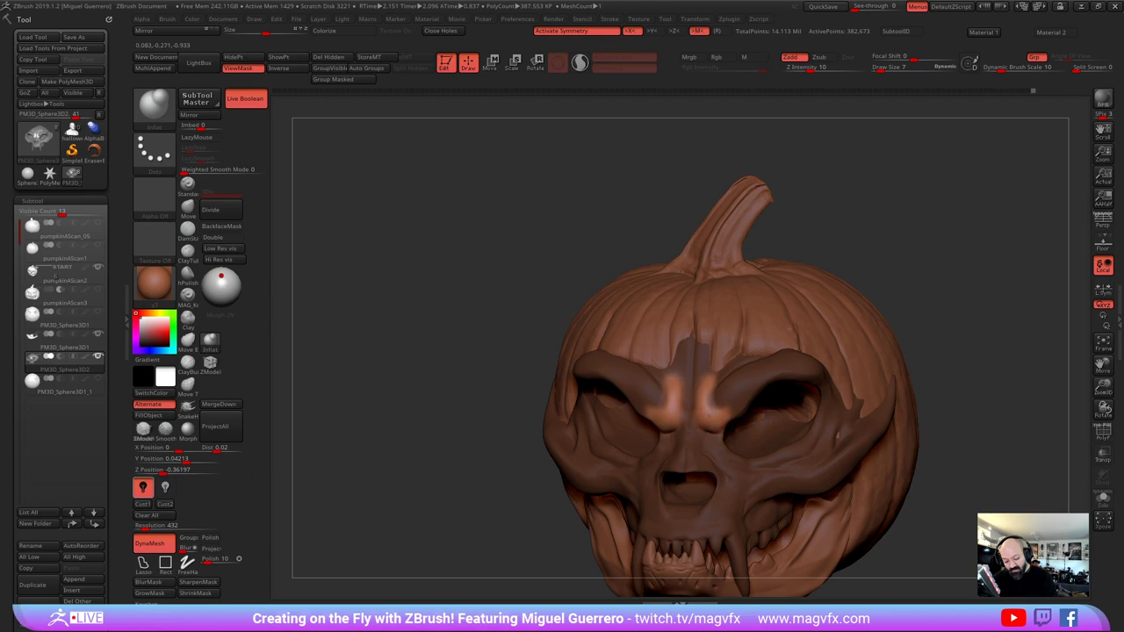
pyautogui.moveTo(466, 405)
pyautogui.mouseDown()
pyautogui.moveTo(394, 407)
pyautogui.moveTo(360, 367)
pyautogui.mouseUp()
# Carve fine creases around the swollen inner brows with the DamStandard brush at draw size 3
pyautogui.click(187, 230)
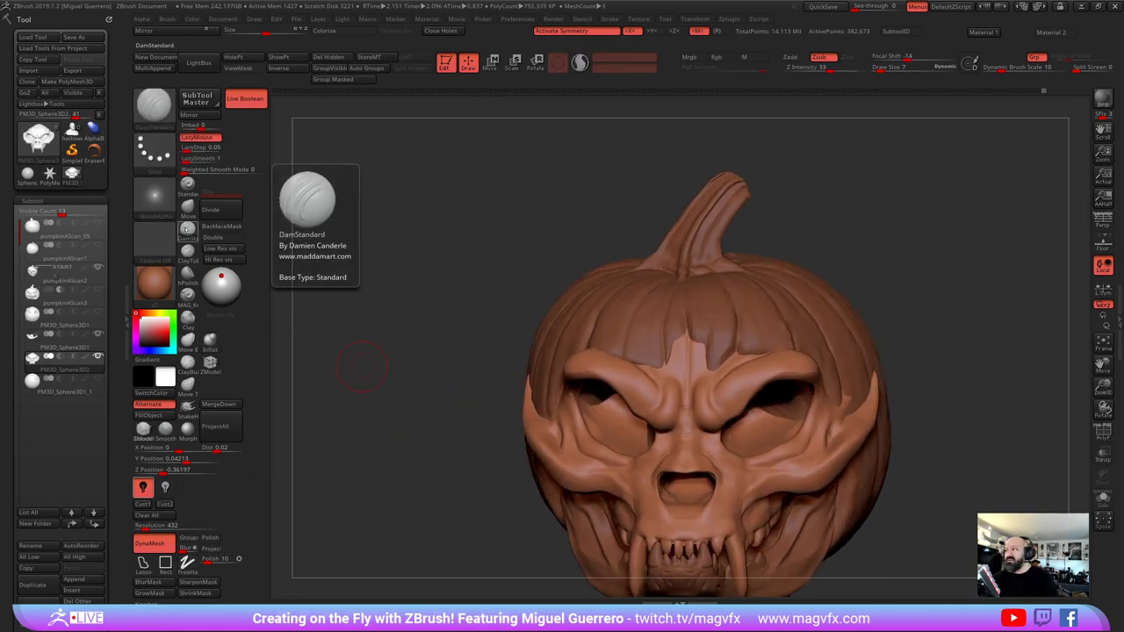
pyautogui.press('[')
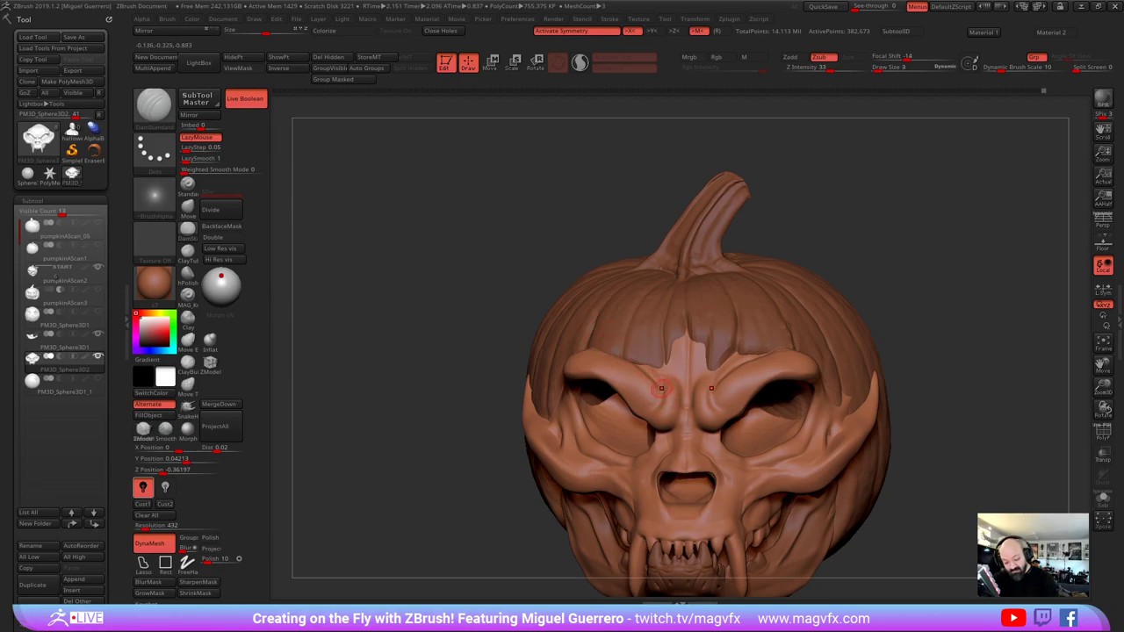
pyautogui.moveTo(665, 373); pyautogui.dragTo(682, 386)
pyautogui.moveTo(485, 386); pyautogui.dragTo(447, 381)
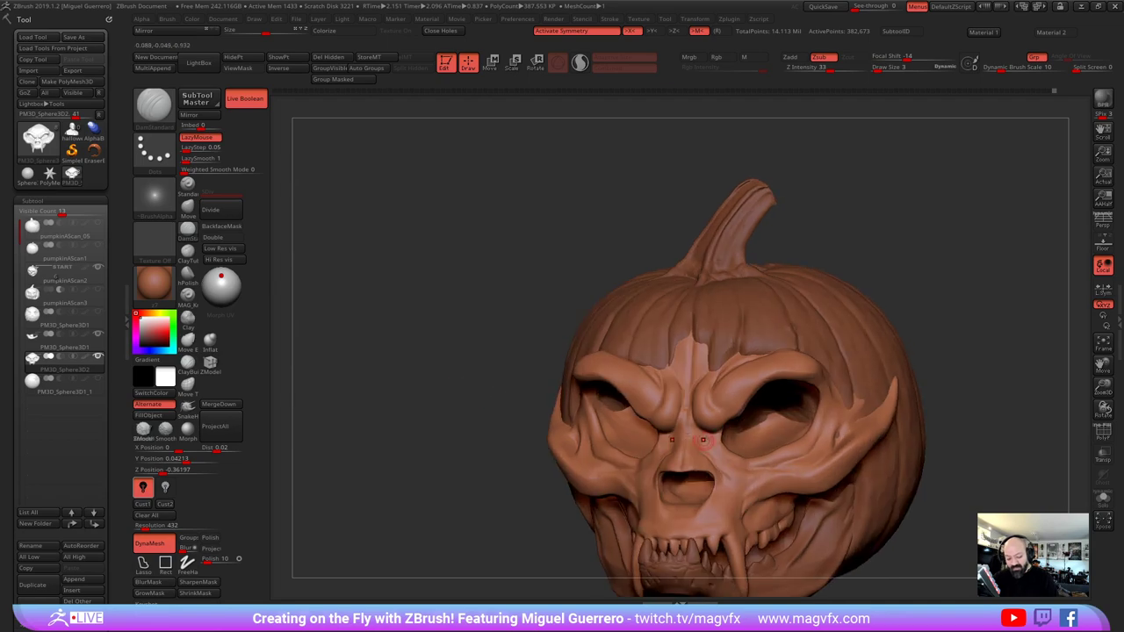
# Carve fine creases across the nose bridge and below the inner eye sockets with the DamStandard brush at draw size 3
pyautogui.moveTo(699, 442); pyautogui.dragTo(716, 442)
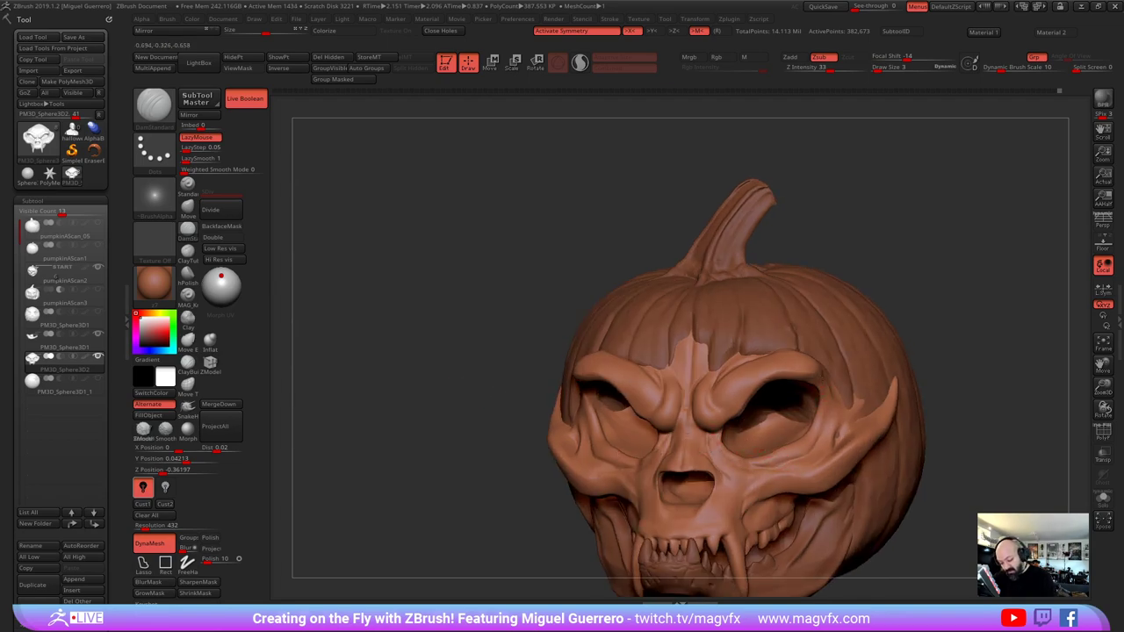
pyautogui.moveTo(790, 451); pyautogui.dragTo(773, 457)
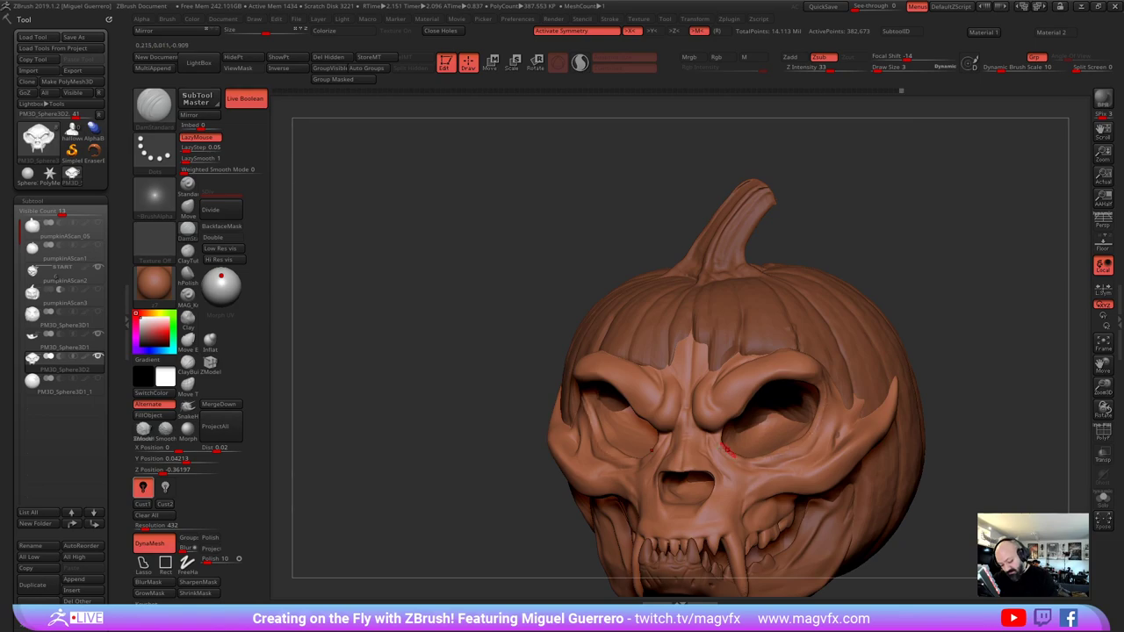
pyautogui.moveTo(459, 381)
pyautogui.mouseDown()
pyautogui.moveTo(445, 385)
pyautogui.moveTo(405, 304)
pyautogui.moveTo(414, 329)
pyautogui.moveTo(479, 367)
pyautogui.mouseUp()
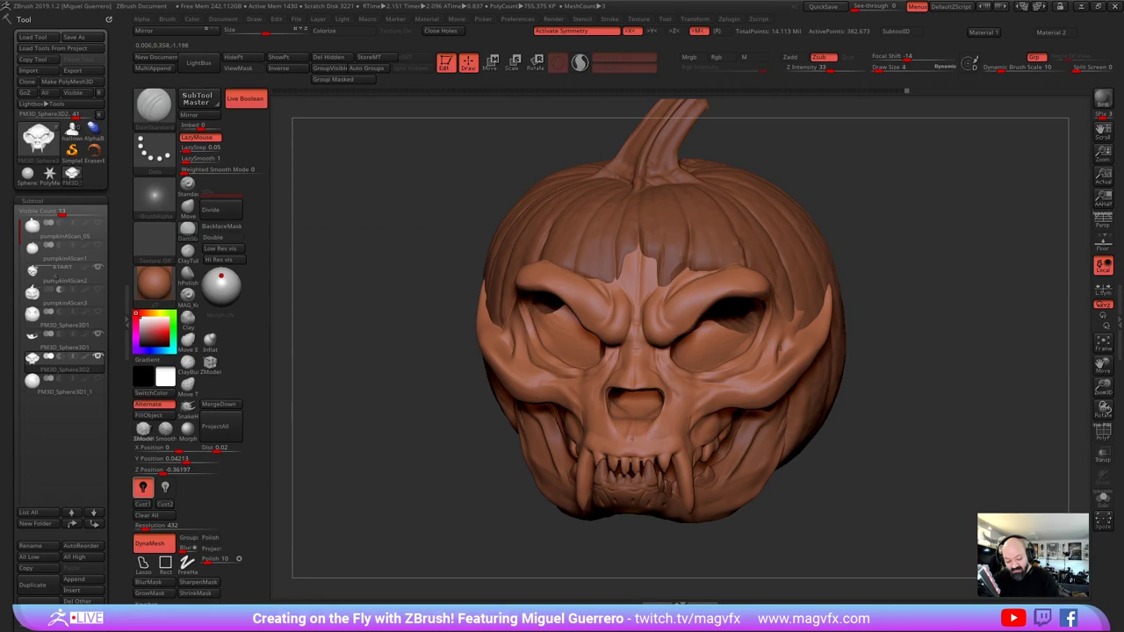
pyautogui.moveTo(424, 439); pyautogui.dragTo(491, 431)
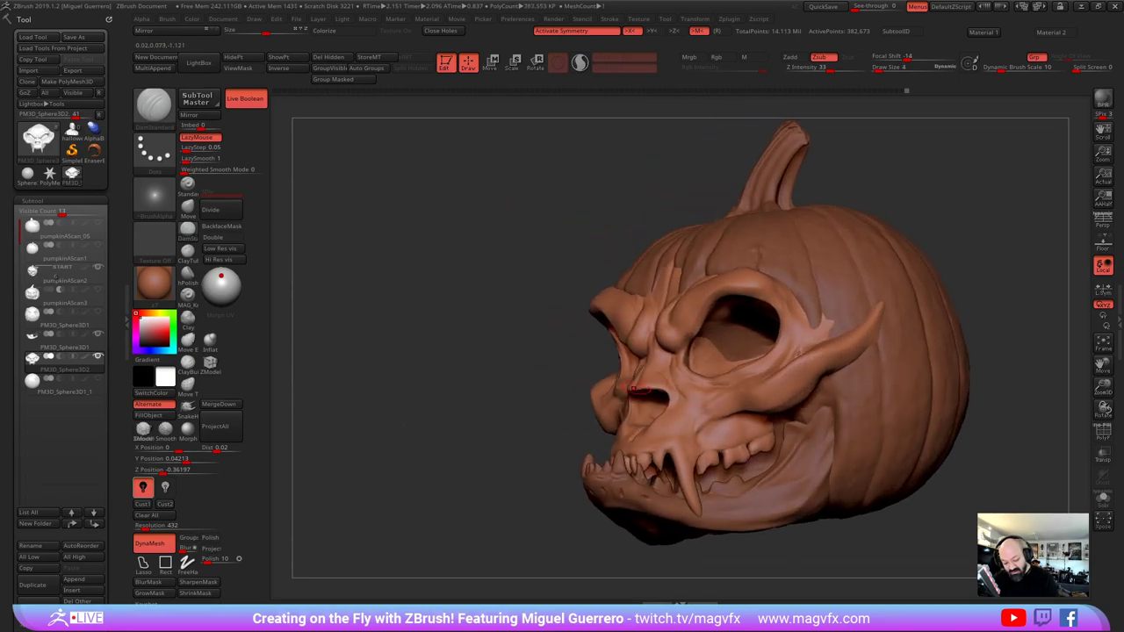
# Sharpen the rim of the nasal opening and crease the bone beneath it with the DamStandard brush at draw size 4
pyautogui.moveTo(425, 395)
pyautogui.keyDown('alt'); pyautogui.mouseDown()
pyautogui.moveTo(433, 440)
pyautogui.moveTo(470, 436)
pyautogui.mouseUp(); pyautogui.keyUp('alt')
pyautogui.moveTo(470, 437)
pyautogui.keyDown('alt'); pyautogui.mouseDown()
pyautogui.moveTo(439, 386)
pyautogui.moveTo(439, 446)
pyautogui.mouseUp(); pyautogui.keyUp('alt')
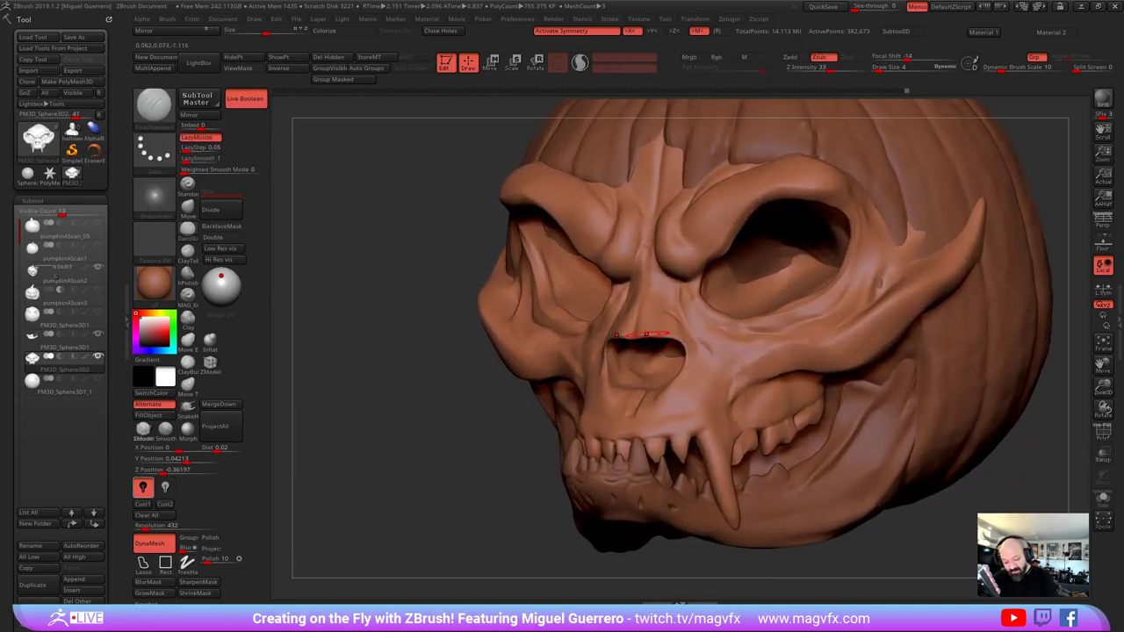
pyautogui.moveTo(669, 342); pyautogui.dragTo(686, 354)
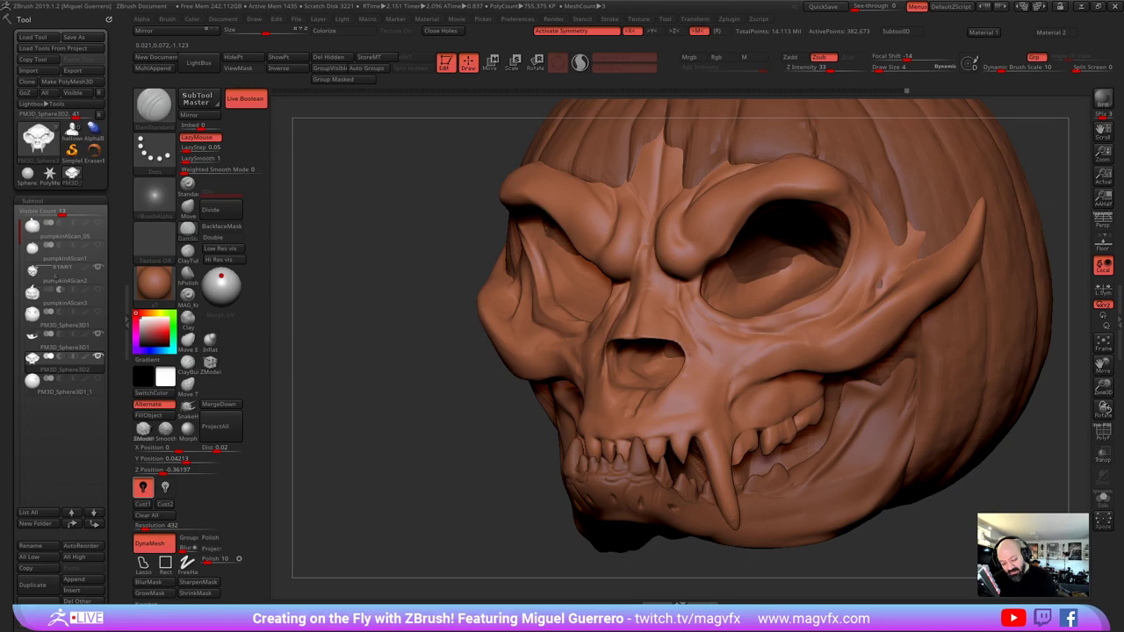
pyautogui.moveTo(659, 392); pyautogui.dragTo(664, 415)
pyautogui.moveTo(413, 404); pyautogui.dragTo(504, 396)
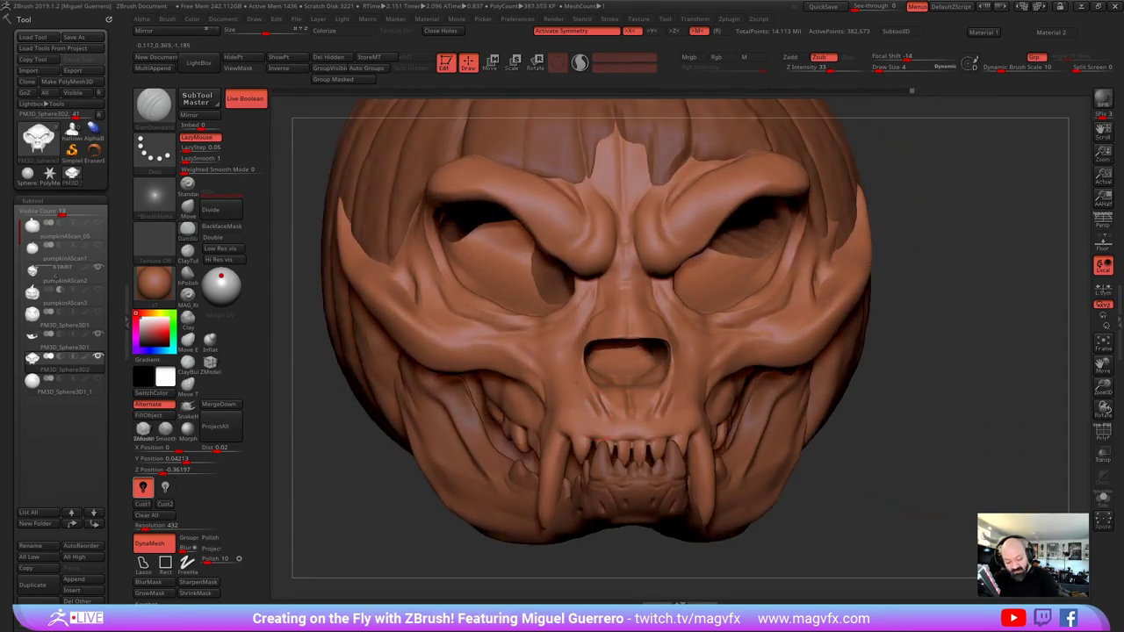
pyautogui.moveTo(353, 447); pyautogui.dragTo(381, 444)
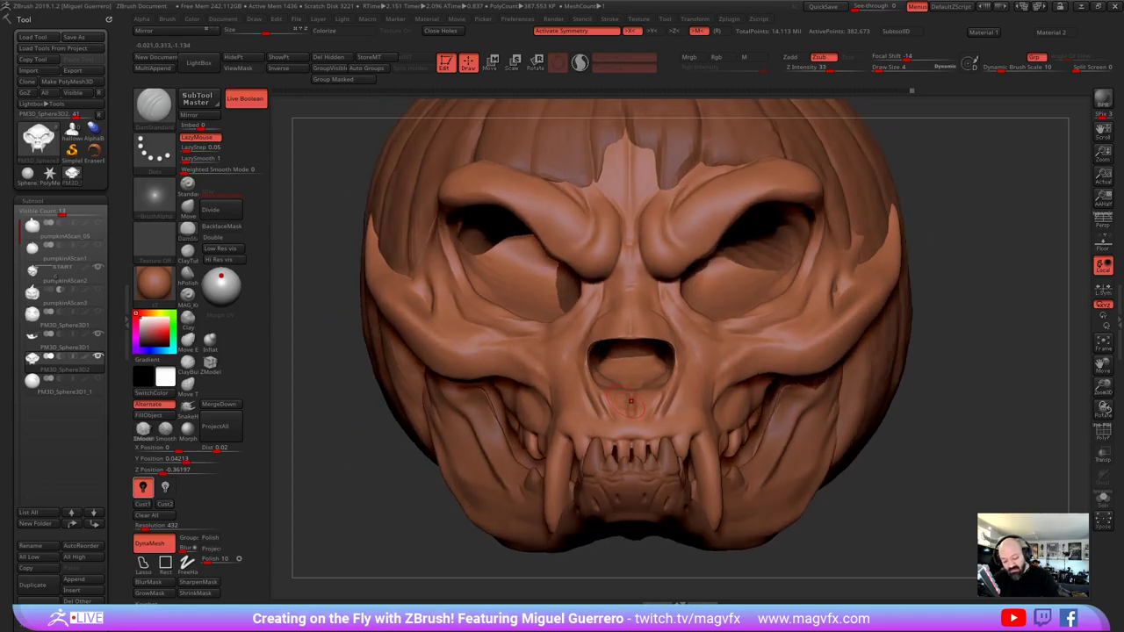
pyautogui.moveTo(630, 401); pyautogui.dragTo(471, 372, button='right')
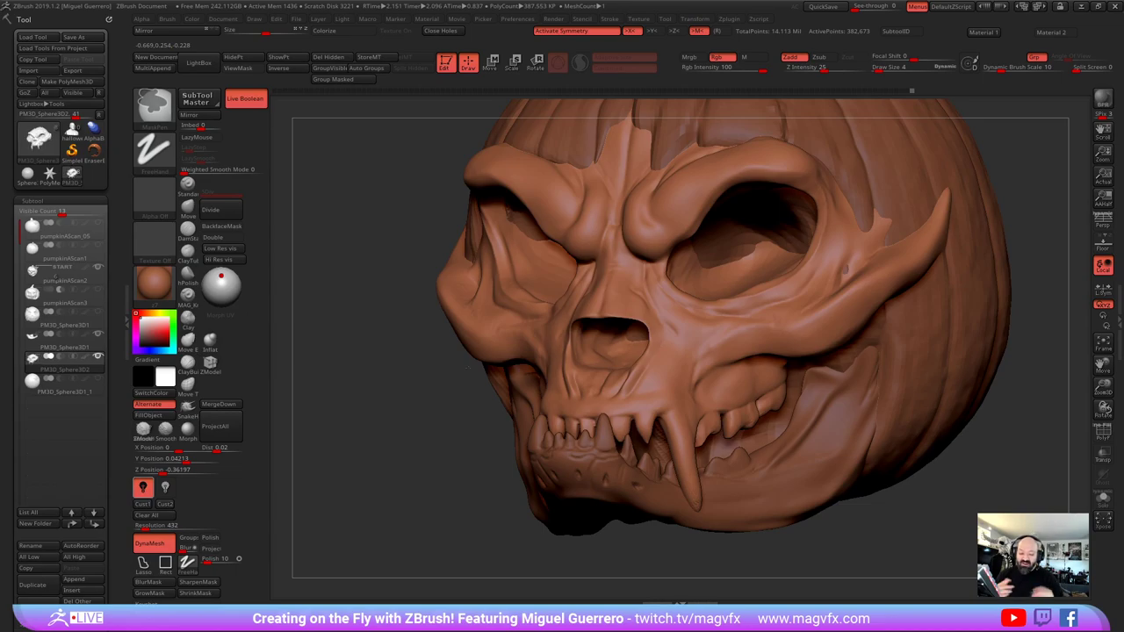
# Reshape the outer rims of the eye sockets with the Move brush, varying the draw size between 5 and 8
pyautogui.press('shift')
pyautogui.moveTo(381, 403)
pyautogui.mouseDown(button='right')
pyautogui.moveTo(427, 427)
pyautogui.moveTo(358, 425)
pyautogui.moveTo(371, 424)
pyautogui.mouseUp(button='right')
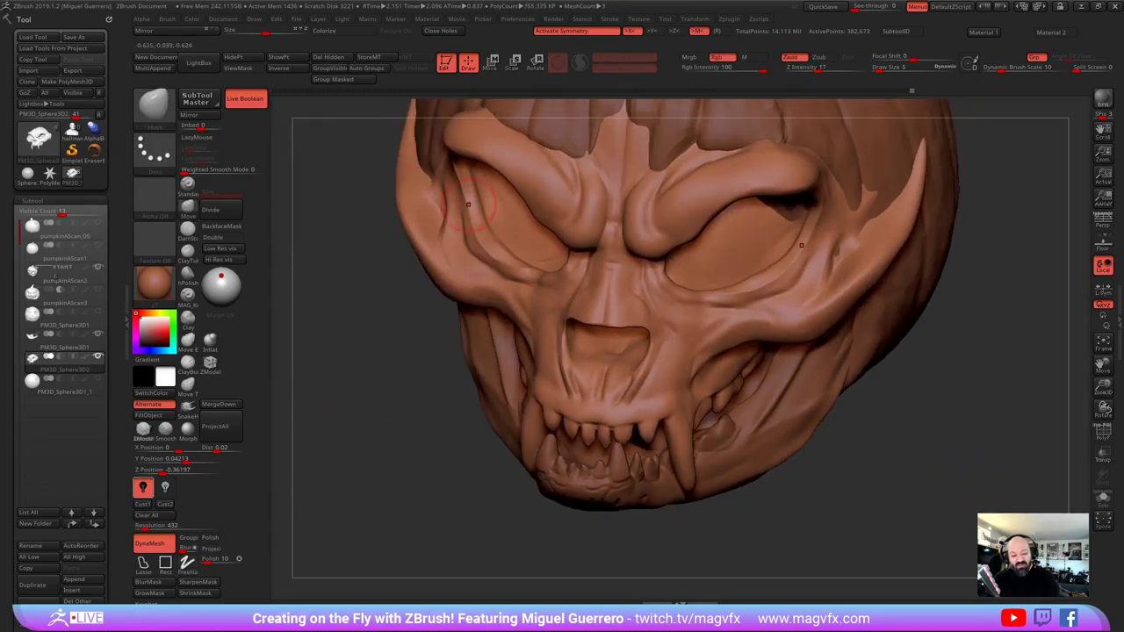
pyautogui.moveTo(468, 214)
pyautogui.mouseDown()
pyautogui.moveTo(477, 209)
pyautogui.moveTo(460, 197)
pyautogui.mouseUp()
pyautogui.press(']')
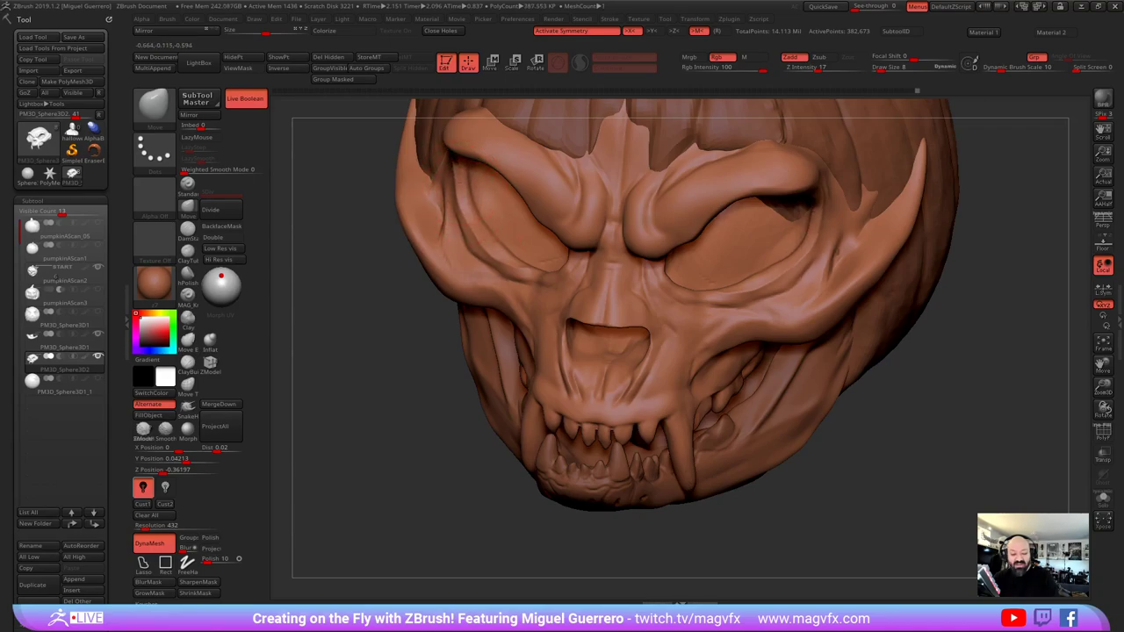
pyautogui.moveTo(472, 246); pyautogui.dragTo(473, 261)
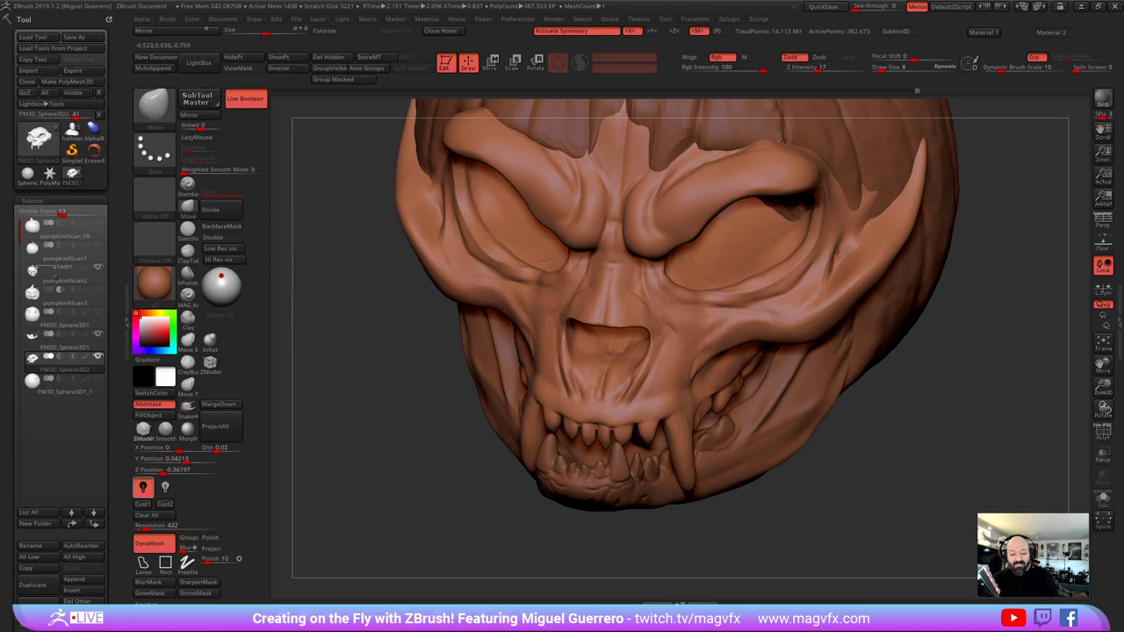
pyautogui.press('[')
pyautogui.moveTo(459, 199); pyautogui.dragTo(449, 181)
pyautogui.moveTo(458, 235); pyautogui.dragTo(440, 222)
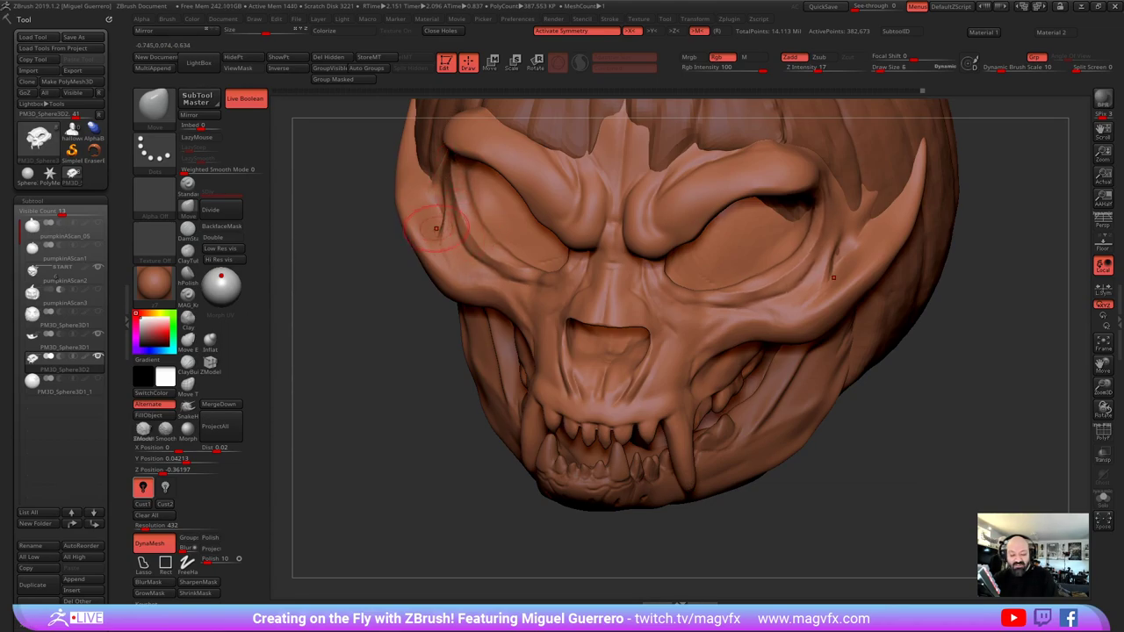
pyautogui.moveTo(365, 360)
pyautogui.mouseDown()
pyautogui.moveTo(408, 309)
pyautogui.moveTo(409, 340)
pyautogui.moveTo(446, 357)
pyautogui.mouseUp()
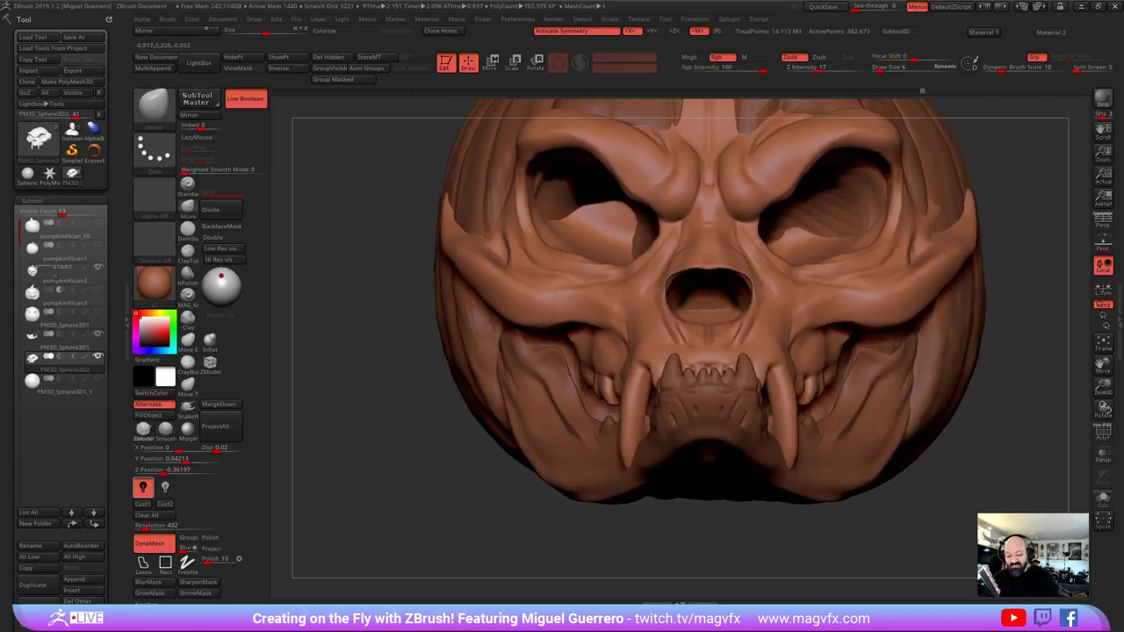
# Cut the gum line around the fang and upper teeth with the MAG_Knife brush at draw size 2
pyautogui.moveTo(386, 378)
pyautogui.mouseDown()
pyautogui.moveTo(479, 369)
pyautogui.moveTo(538, 347)
pyautogui.mouseUp()
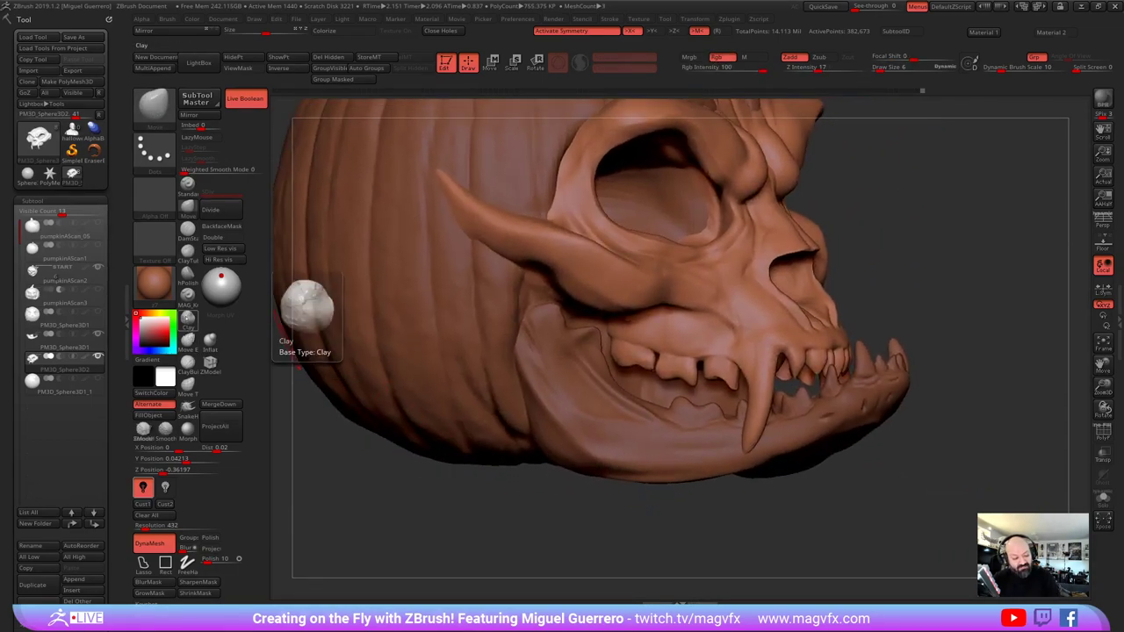
pyautogui.click(187, 251)
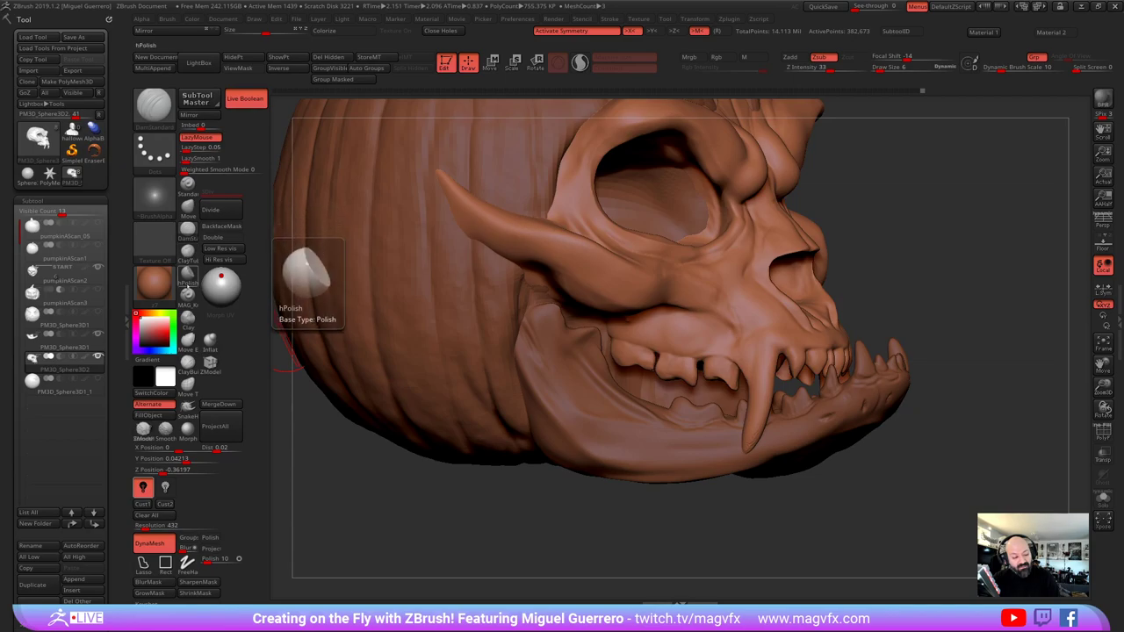
pyautogui.click(187, 295)
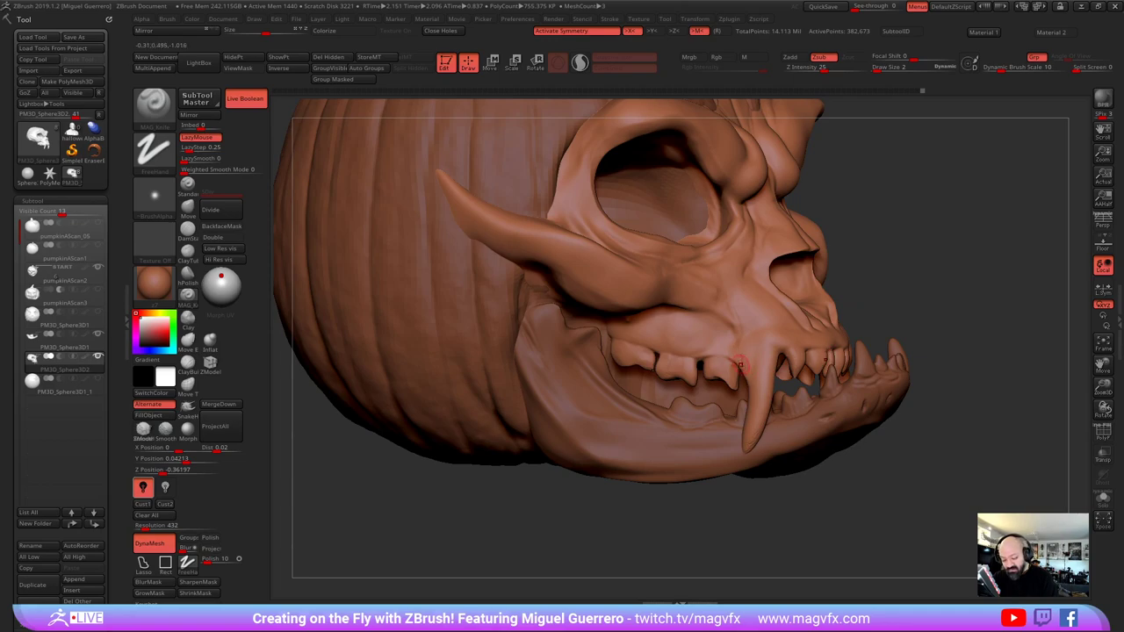
pyautogui.moveTo(740, 364); pyautogui.dragTo(730, 371)
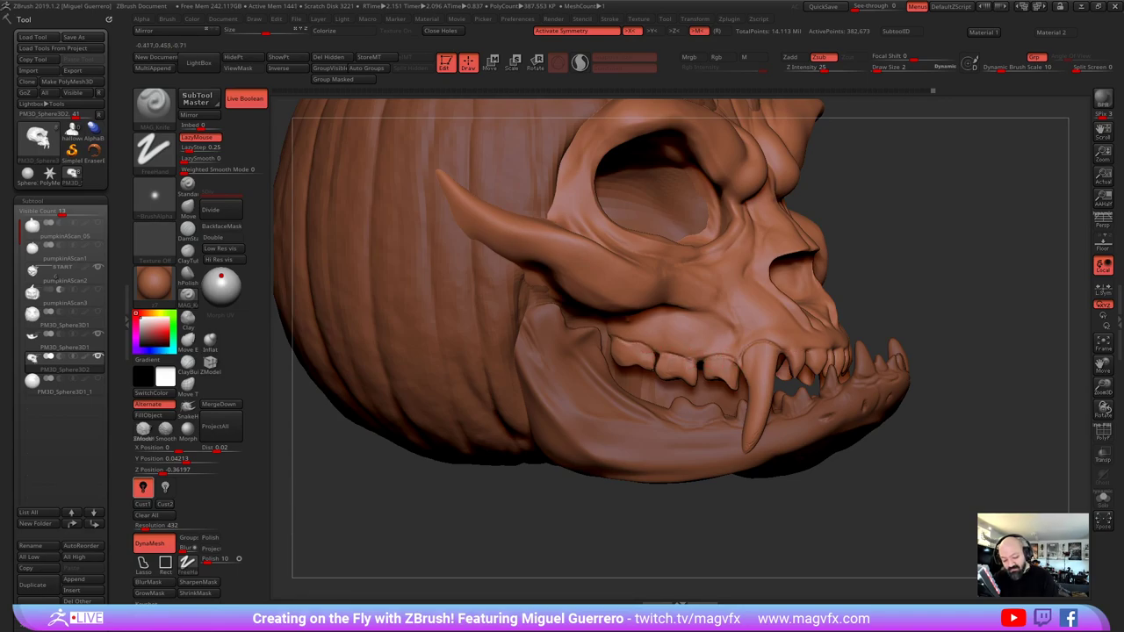
pyautogui.moveTo(834, 356)
pyautogui.mouseDown(button='right')
pyautogui.moveTo(773, 358)
pyautogui.moveTo(799, 354)
pyautogui.mouseUp(button='right')
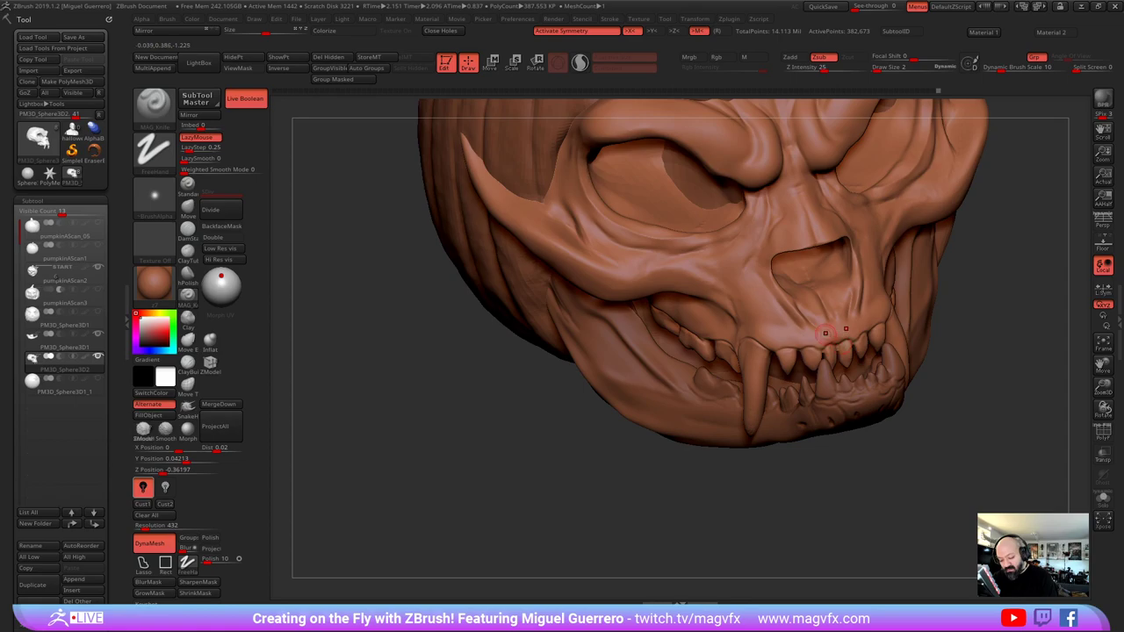
pyautogui.moveTo(825, 333); pyautogui.dragTo(668, 457, button='right')
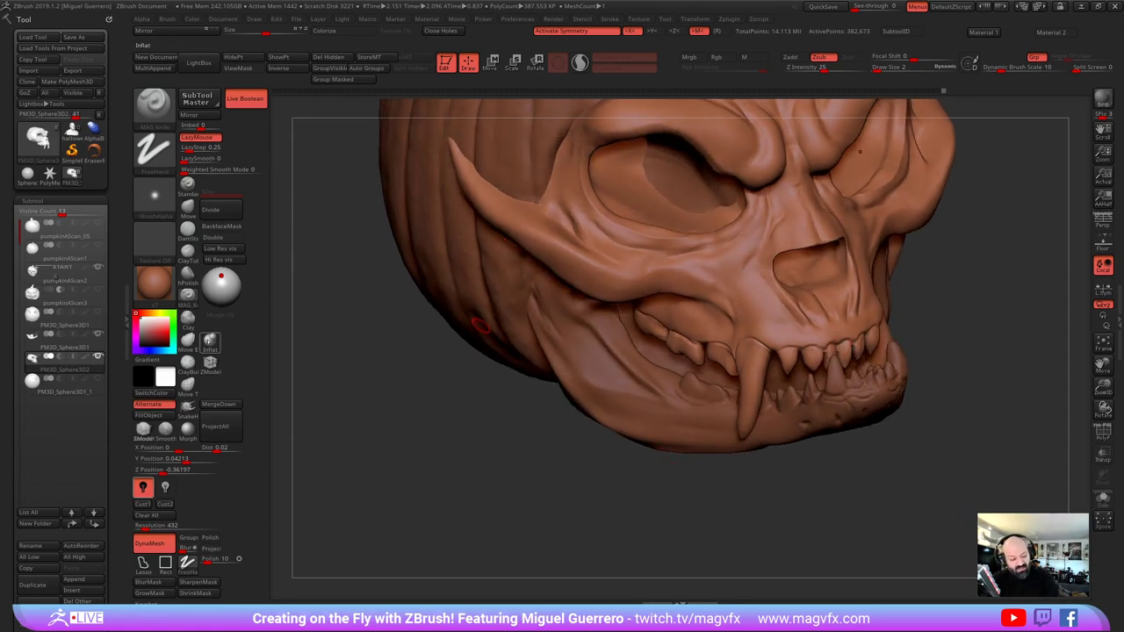
# Swell the fangs and upper teeth with the Inflat brush at draw sizes 2 to 4
pyautogui.click(210, 343)
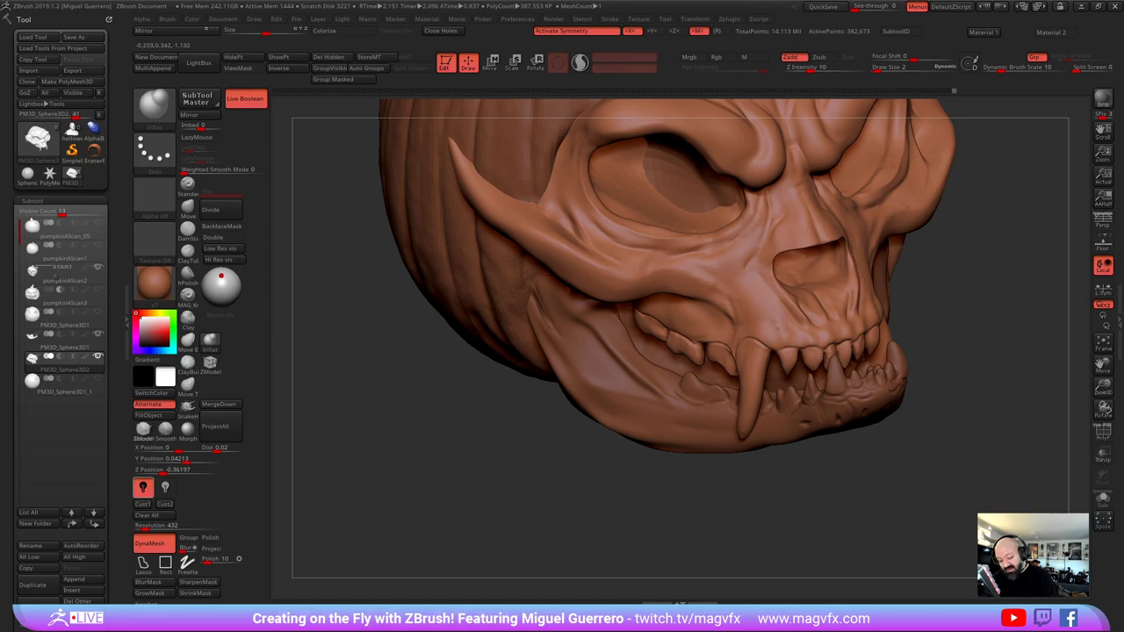
pyautogui.press(']')
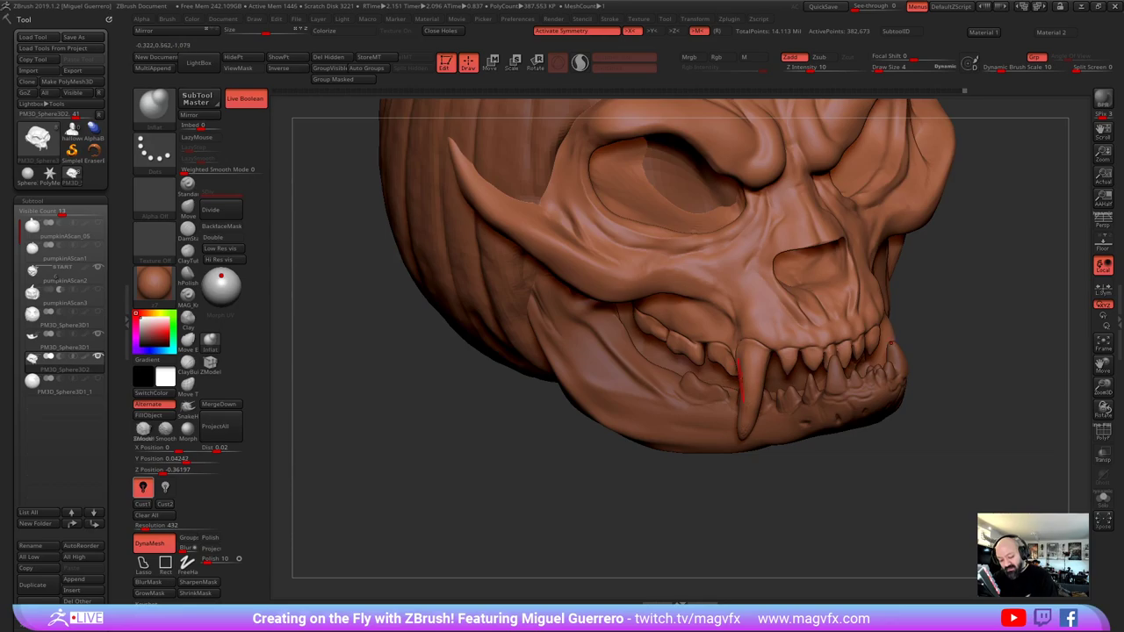
pyautogui.moveTo(896, 492); pyautogui.dragTo(532, 384)
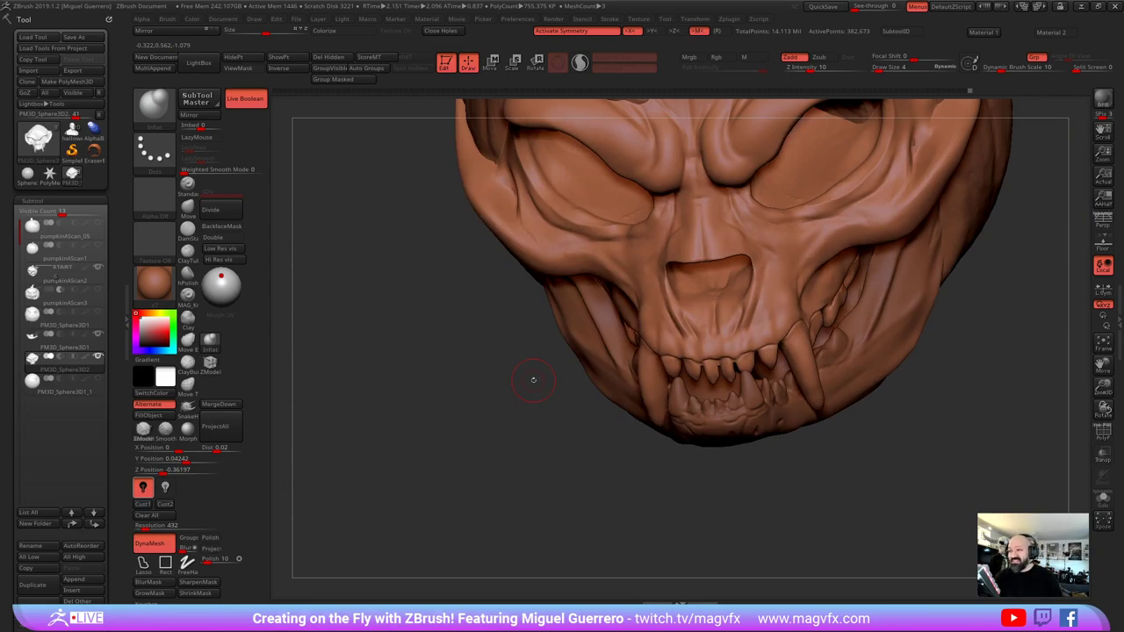
pyautogui.moveTo(510, 461); pyautogui.dragTo(534, 422)
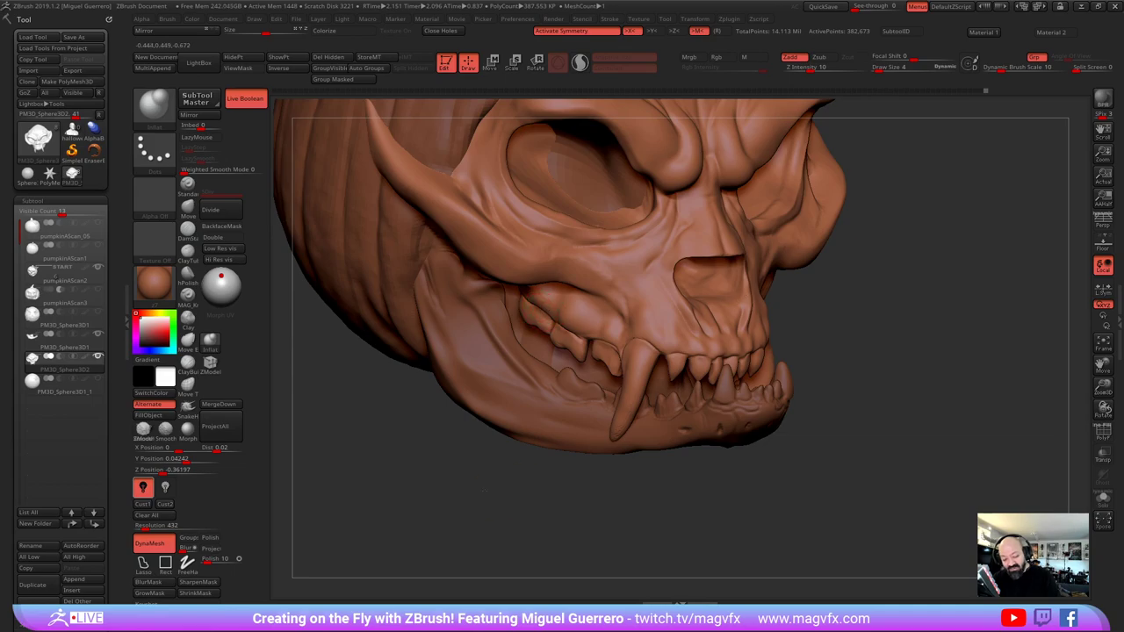
pyautogui.moveTo(484, 490); pyautogui.dragTo(423, 488)
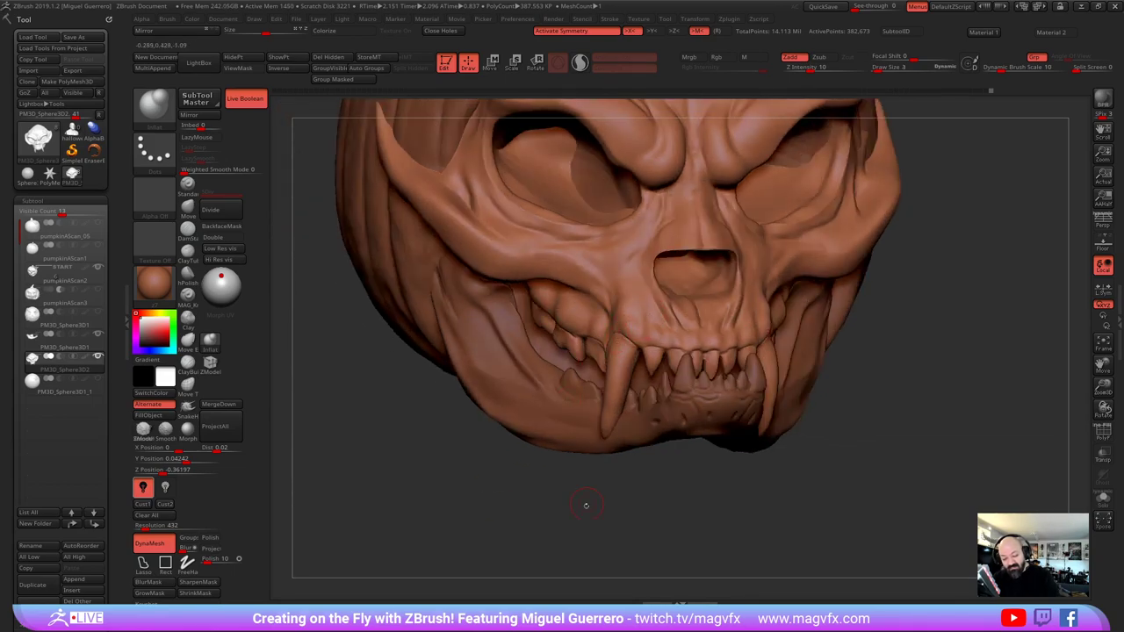
pyautogui.moveTo(587, 504)
pyautogui.mouseDown()
pyautogui.moveTo(521, 500)
pyautogui.moveTo(598, 491)
pyautogui.mouseUp()
# Adjust the shape of the gums and side teeth behind the fangs with the Move brush at draw size 3
pyautogui.click(188, 209)
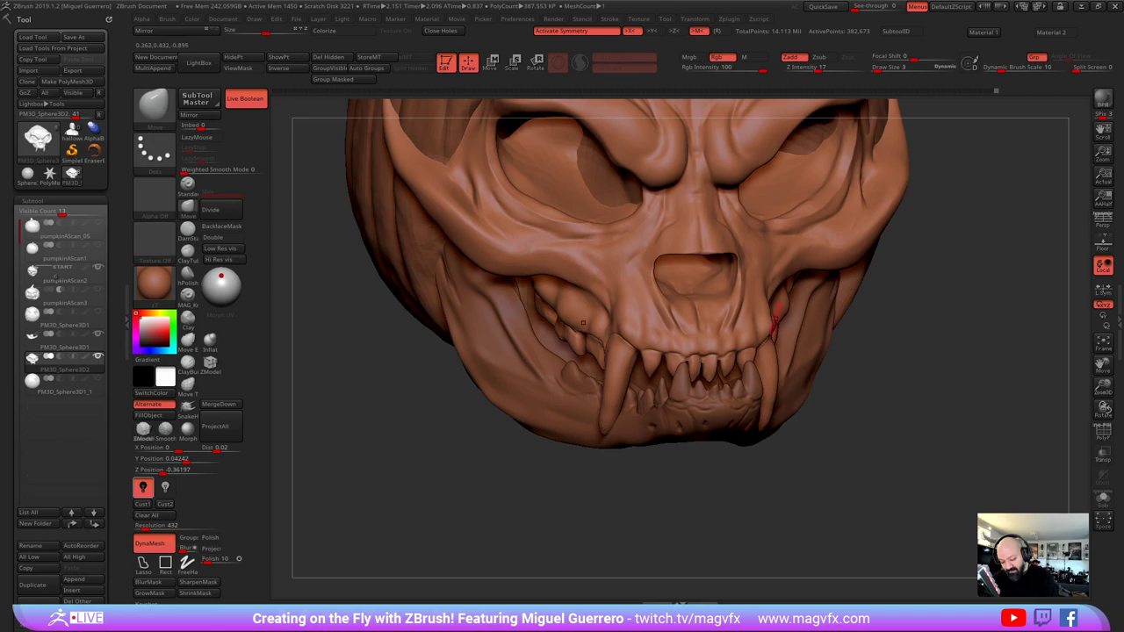
pyautogui.moveTo(859, 338); pyautogui.dragTo(661, 305)
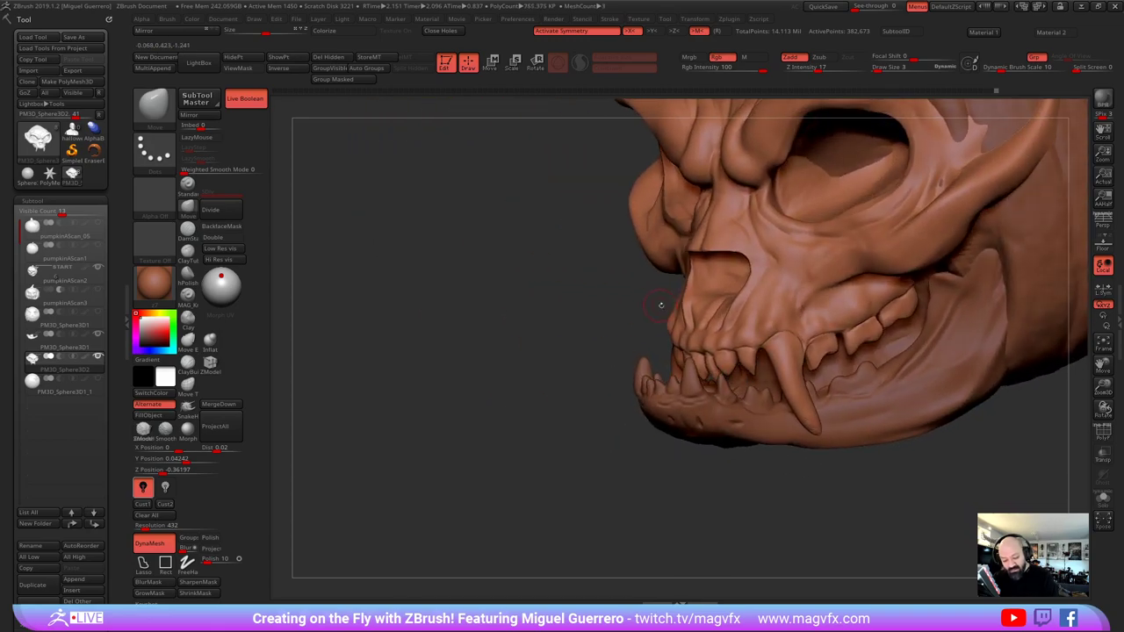
pyautogui.moveTo(447, 314)
pyautogui.mouseDown()
pyautogui.moveTo(511, 325)
pyautogui.moveTo(532, 402)
pyautogui.mouseUp()
# Carve root grooves into the gums above the fangs and front teeth with the DamStandard brush at draw size 2
pyautogui.click(185, 228)
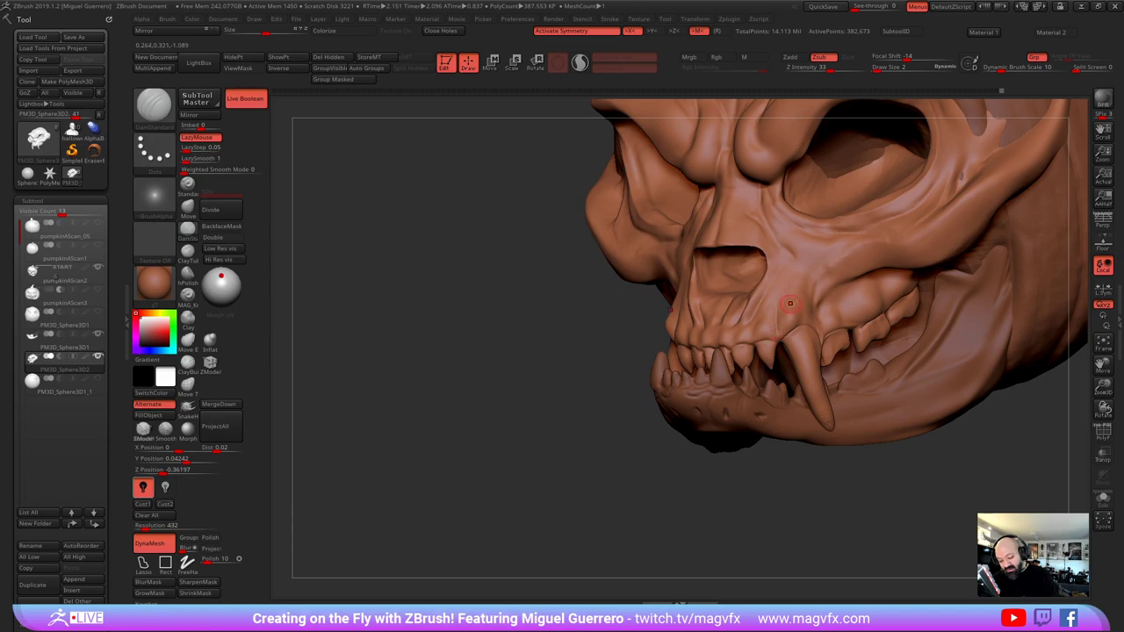
pyautogui.moveTo(801, 320); pyautogui.dragTo(752, 333, button='right')
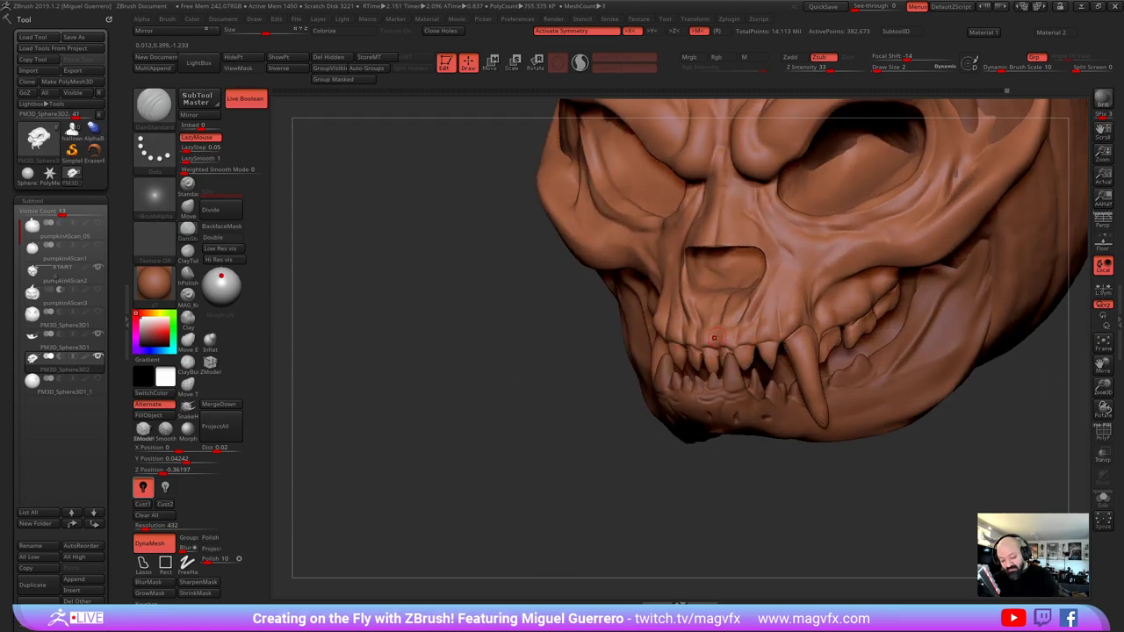
pyautogui.moveTo(522, 367); pyautogui.dragTo(460, 360, button='right')
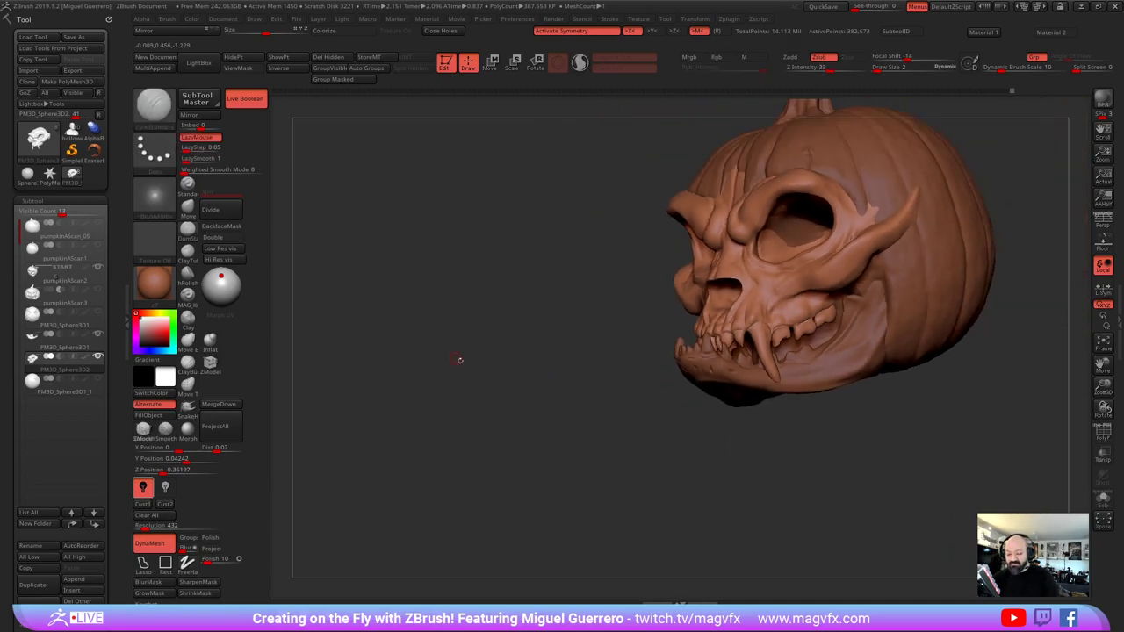
pyautogui.keyDown('ctrl'); pyautogui.moveTo(592, 359); pyautogui.dragTo(658, 397, button='right'); pyautogui.keyUp('ctrl')
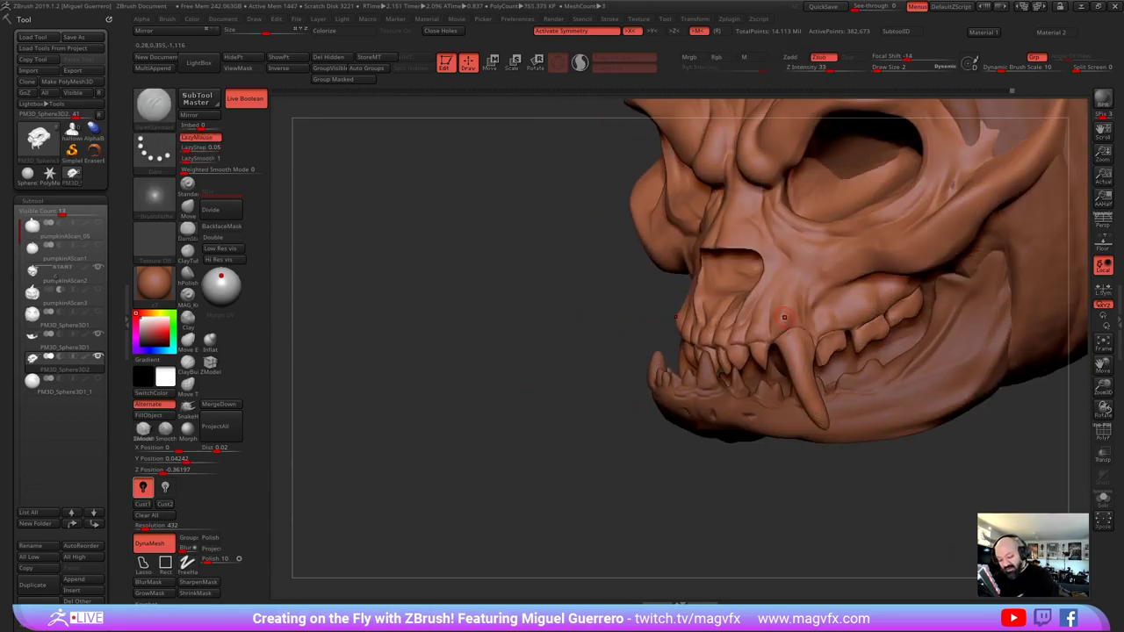
# Build up the gums at the fang roots with the Clay brush and flatten them with hPolish, both at draw size 4
pyautogui.click(187, 317)
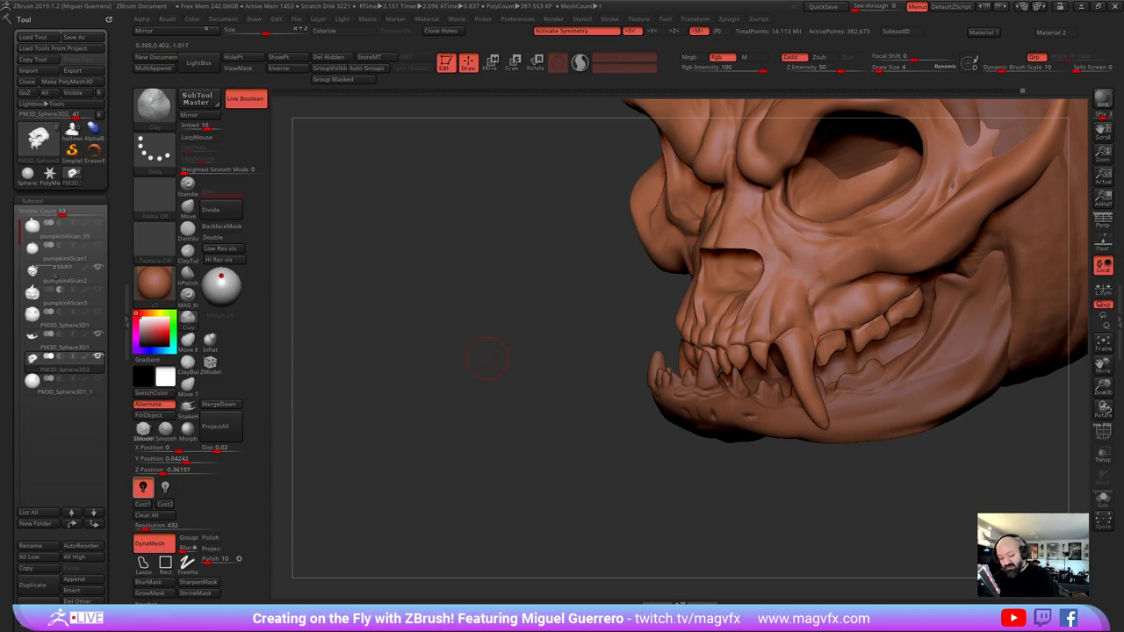
pyautogui.moveTo(492, 358); pyautogui.dragTo(577, 342)
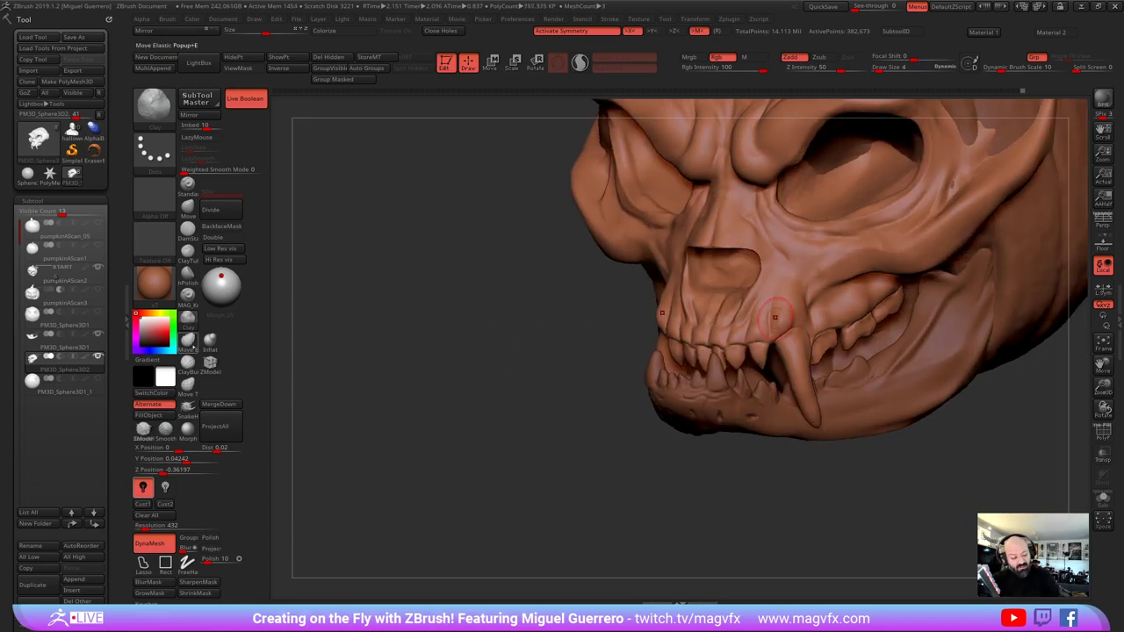
pyautogui.click(187, 272)
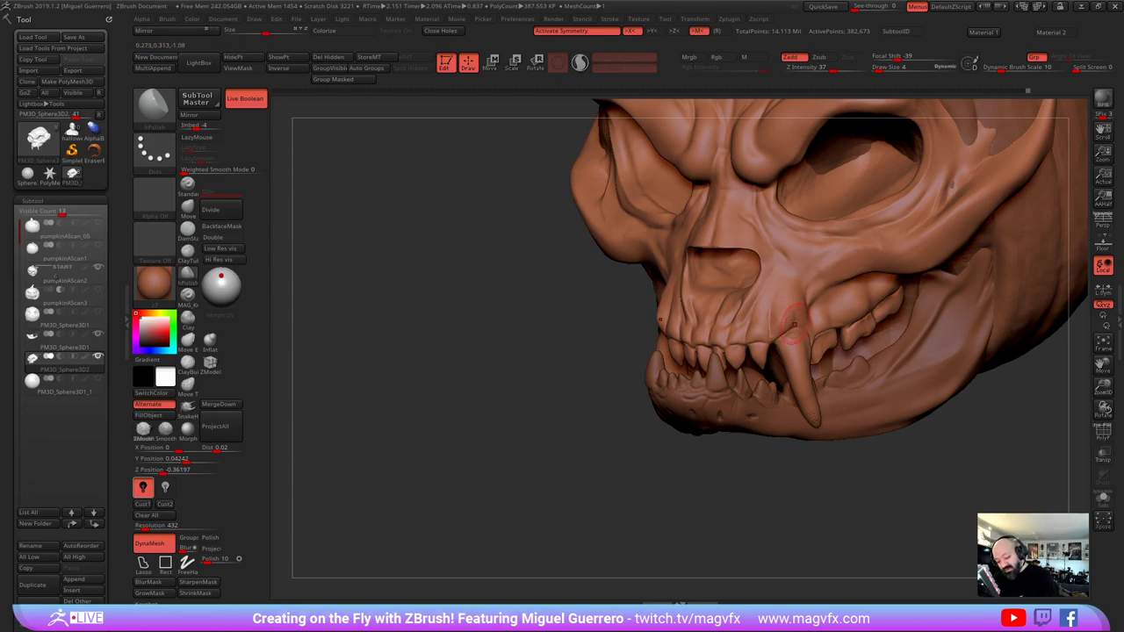
pyautogui.moveTo(571, 352); pyautogui.dragTo(505, 362)
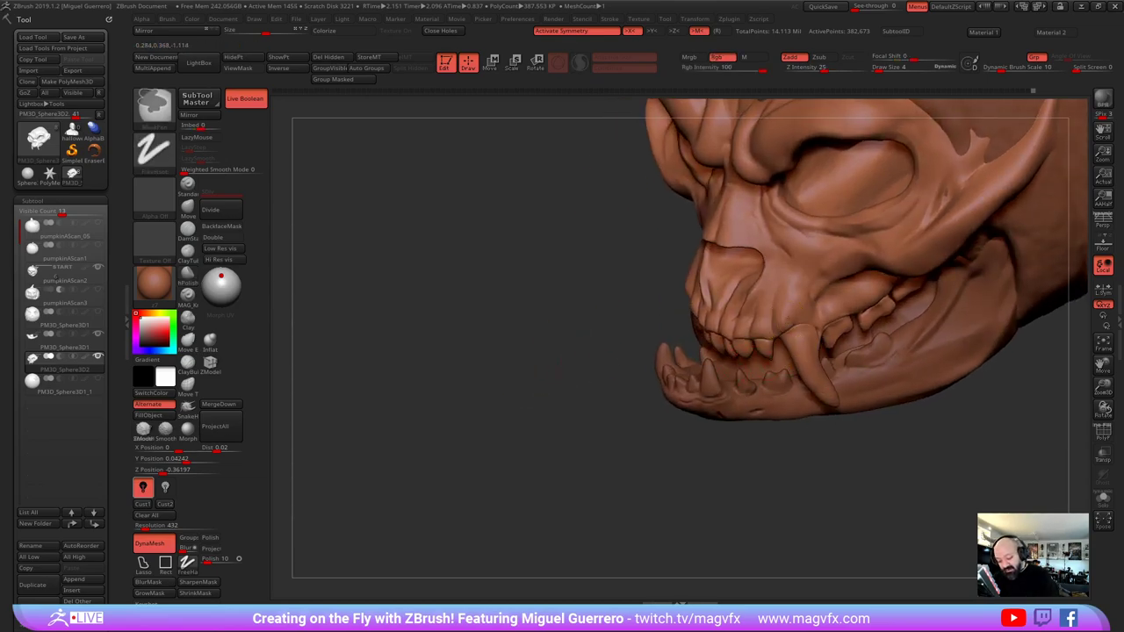
# Mask the gums above the fang roots and invert the mask so only that area stays editable
pyautogui.moveTo(801, 318)
pyautogui.keyDown('ctrl'); pyautogui.mouseDown()
pyautogui.moveTo(781, 321)
pyautogui.moveTo(809, 311)
pyautogui.moveTo(788, 316)
pyautogui.mouseUp(); pyautogui.keyUp('ctrl')
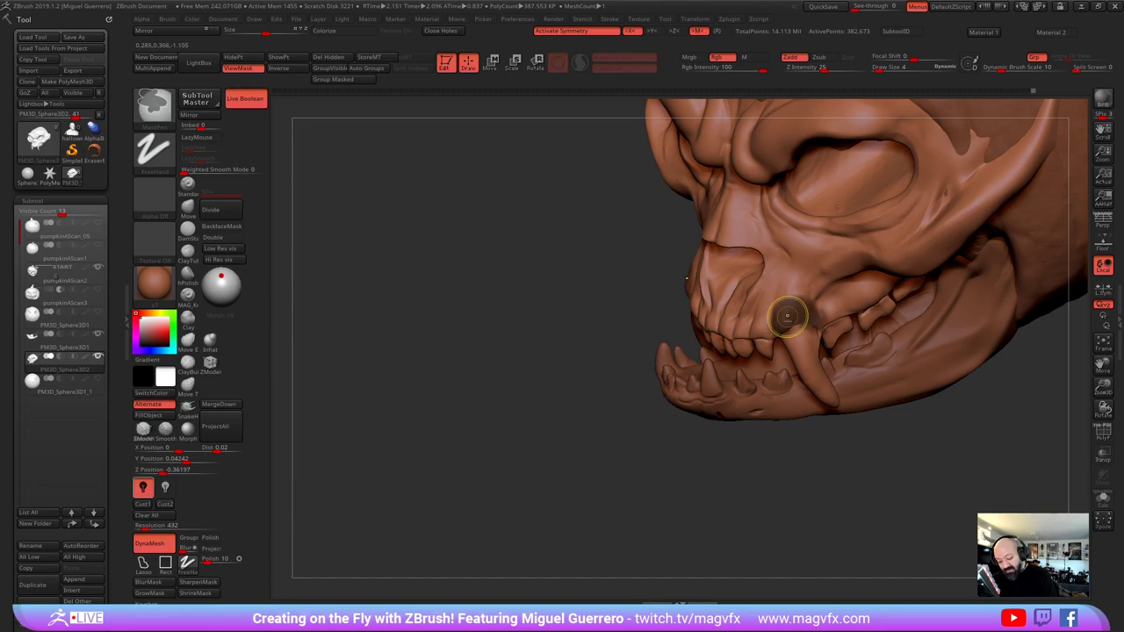
pyautogui.moveTo(548, 374); pyautogui.dragTo(565, 378)
pyautogui.keyDown('ctrl'); pyautogui.click(702, 329); pyautogui.keyUp('ctrl')
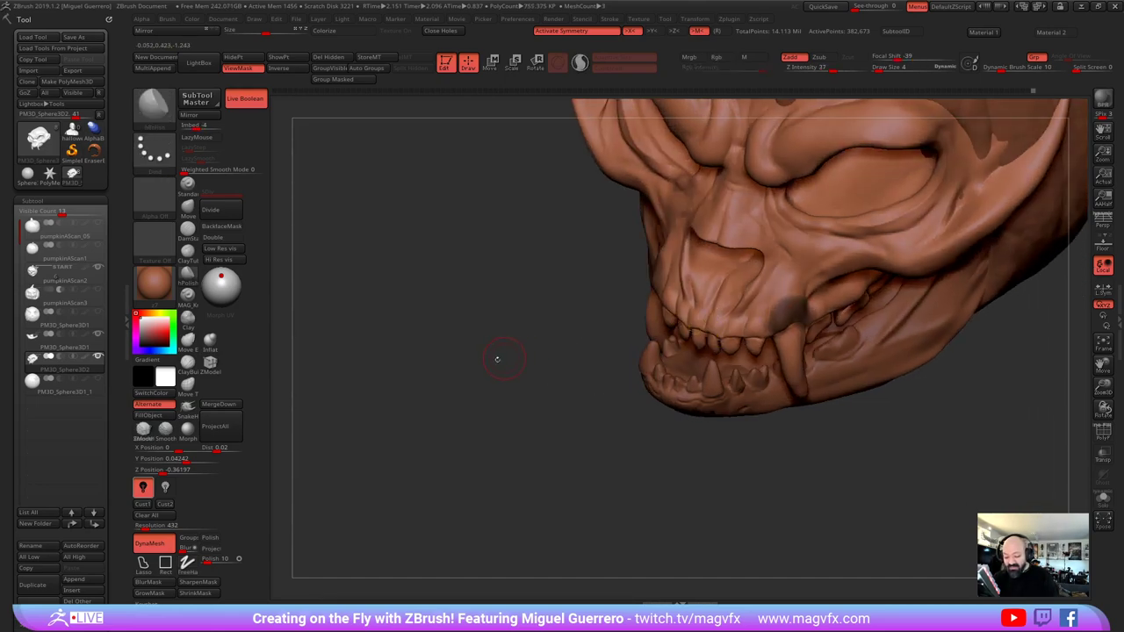
pyautogui.moveTo(497, 359); pyautogui.dragTo(476, 335)
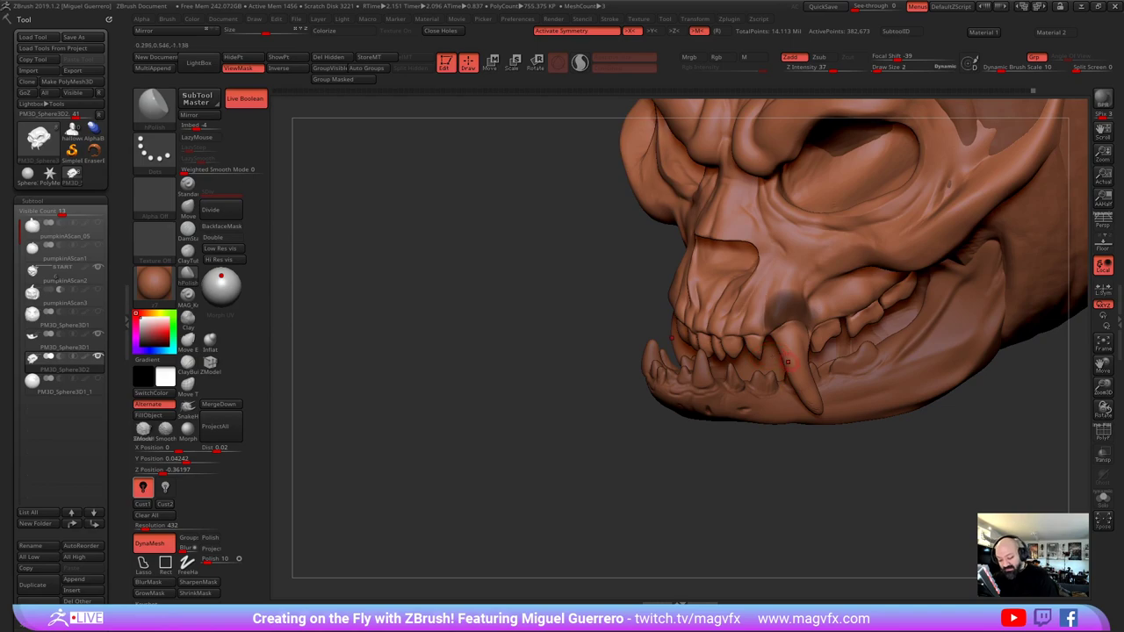
pyautogui.keyDown('ctrl'); pyautogui.click(808, 440); pyautogui.keyUp('ctrl')
pyautogui.moveTo(806, 448); pyautogui.dragTo(780, 446)
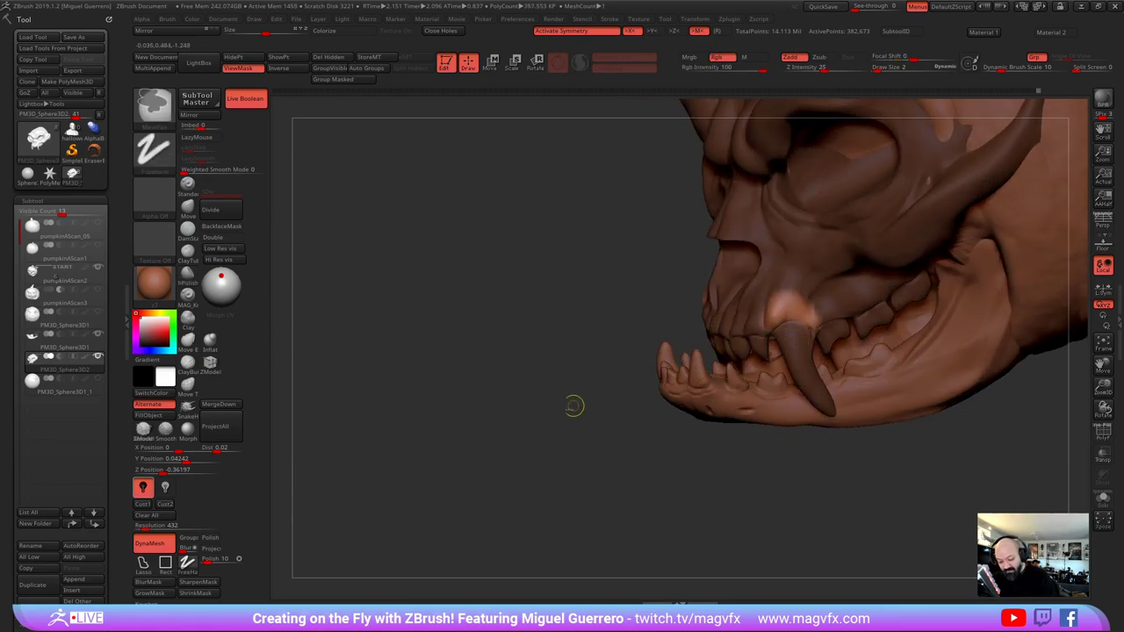
# Reshape the unmasked gums at the fang roots with the Move brush at draw sizes 2 to 4 and clear the mask
pyautogui.moveTo(574, 404); pyautogui.dragTo(466, 389)
pyautogui.click(183, 230)
pyautogui.click(187, 209)
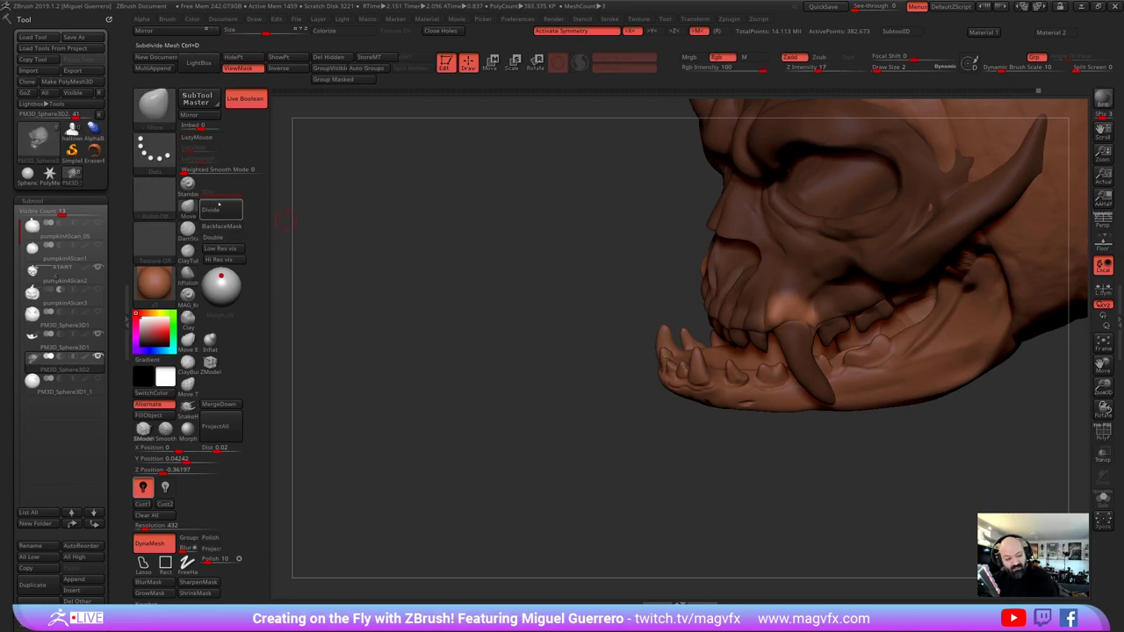
pyautogui.moveTo(520, 309); pyautogui.dragTo(536, 351)
pyautogui.moveTo(788, 325)
pyautogui.mouseDown(button='right')
pyautogui.moveTo(779, 328)
pyautogui.moveTo(806, 446)
pyautogui.moveTo(808, 386)
pyautogui.mouseUp(button='right')
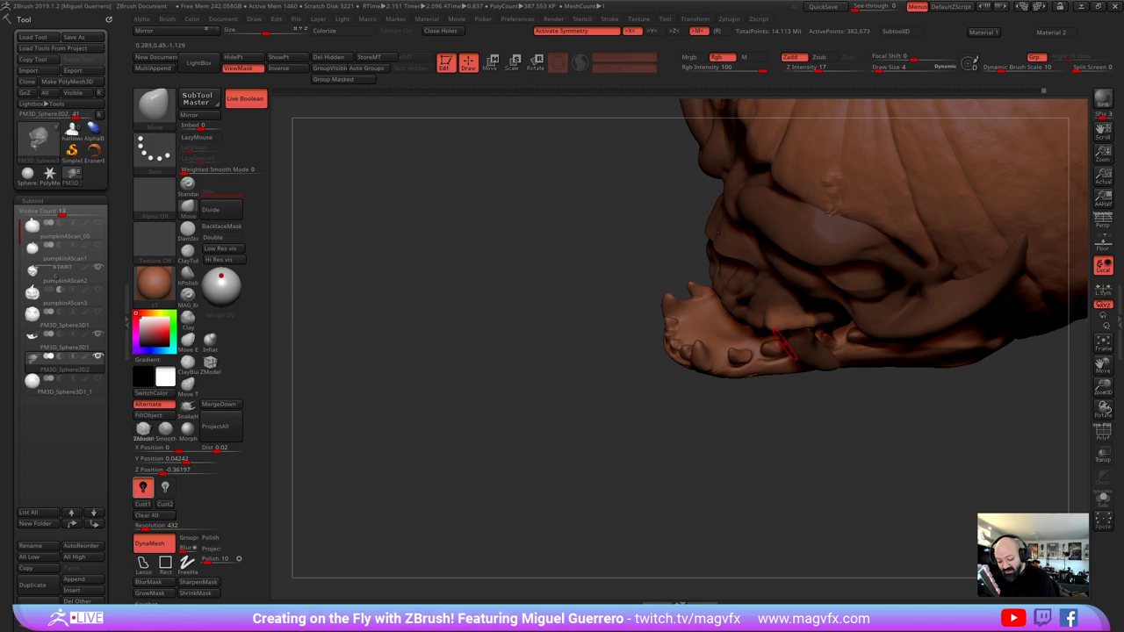
pyautogui.moveTo(789, 348); pyautogui.dragTo(793, 373, button='right')
pyautogui.press('b')
pyautogui.press('s')
pyautogui.press('t')
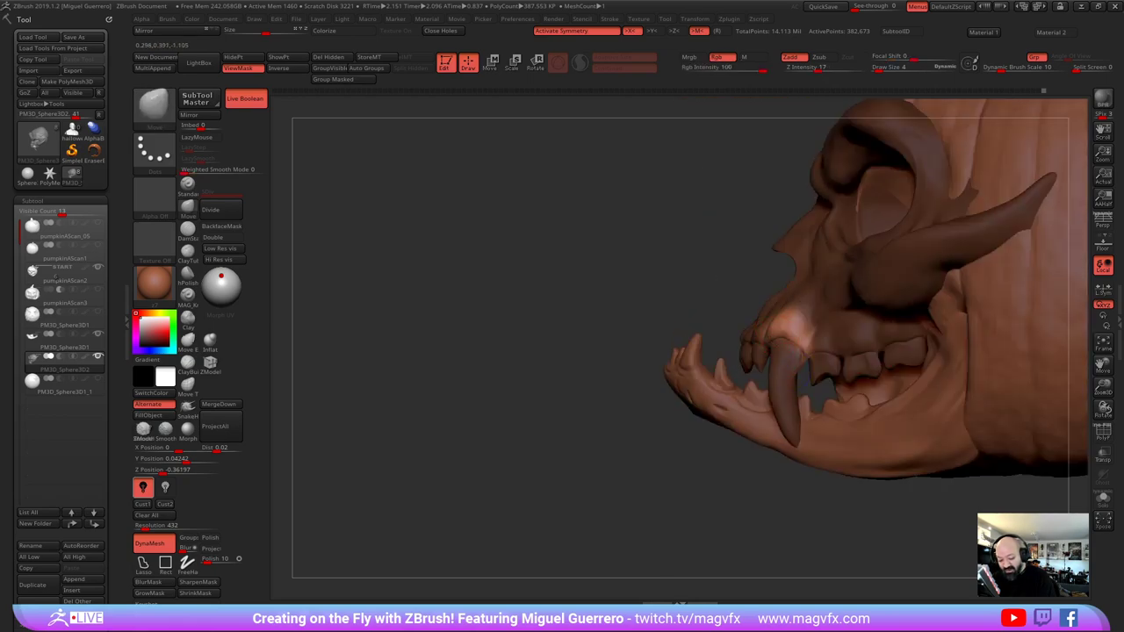
pyautogui.moveTo(673, 312); pyautogui.dragTo(793, 343, button='right')
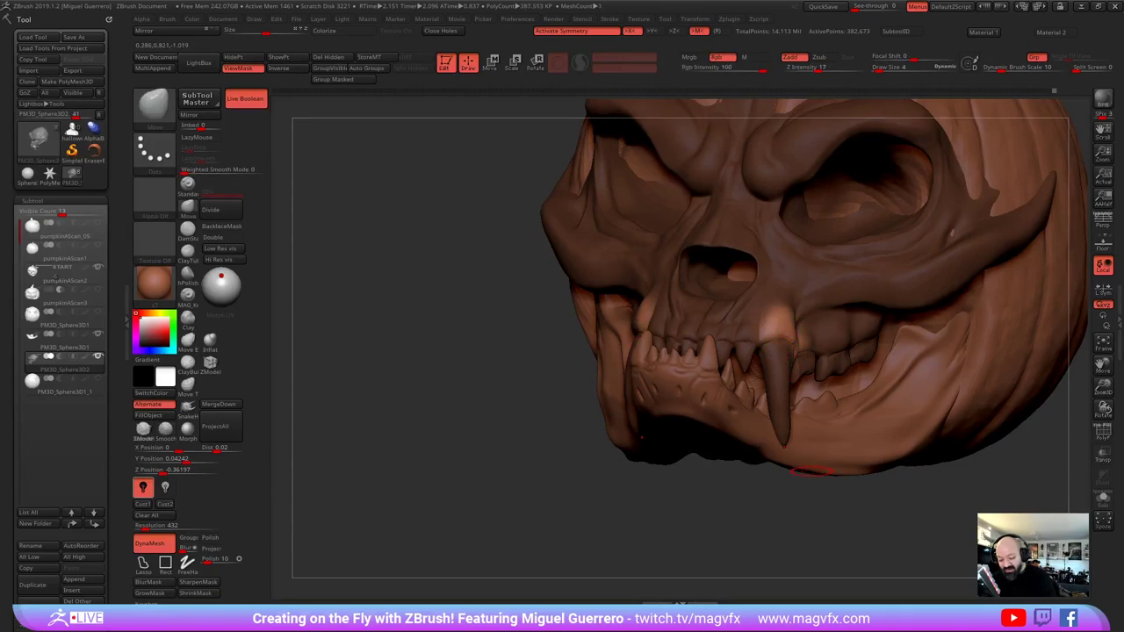
pyautogui.moveTo(780, 356)
pyautogui.mouseDown(button='right')
pyautogui.moveTo(798, 481)
pyautogui.moveTo(770, 459)
pyautogui.moveTo(798, 389)
pyautogui.moveTo(781, 343)
pyautogui.mouseUp(button='right')
pyautogui.press('[')
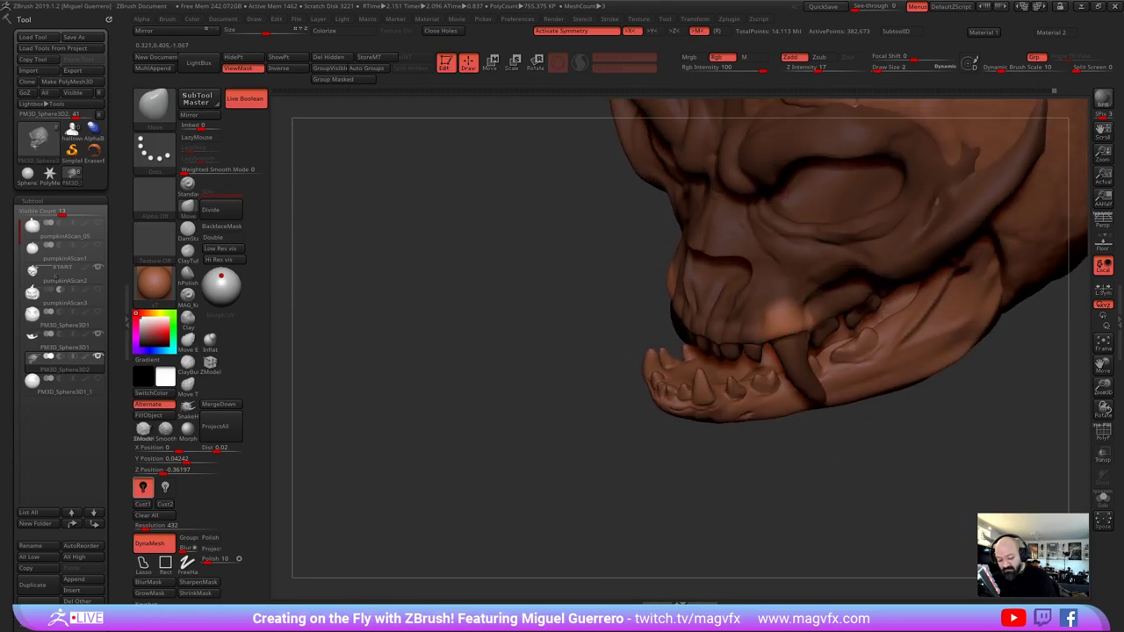
pyautogui.keyDown('ctrl'); pyautogui.moveTo(540, 374); pyautogui.dragTo(501, 404); pyautogui.keyUp('ctrl')
# Adjust the gums above and beside the fangs with the Move brush at draw size 5
pyautogui.moveTo(439, 387); pyautogui.dragTo(538, 346, button='right')
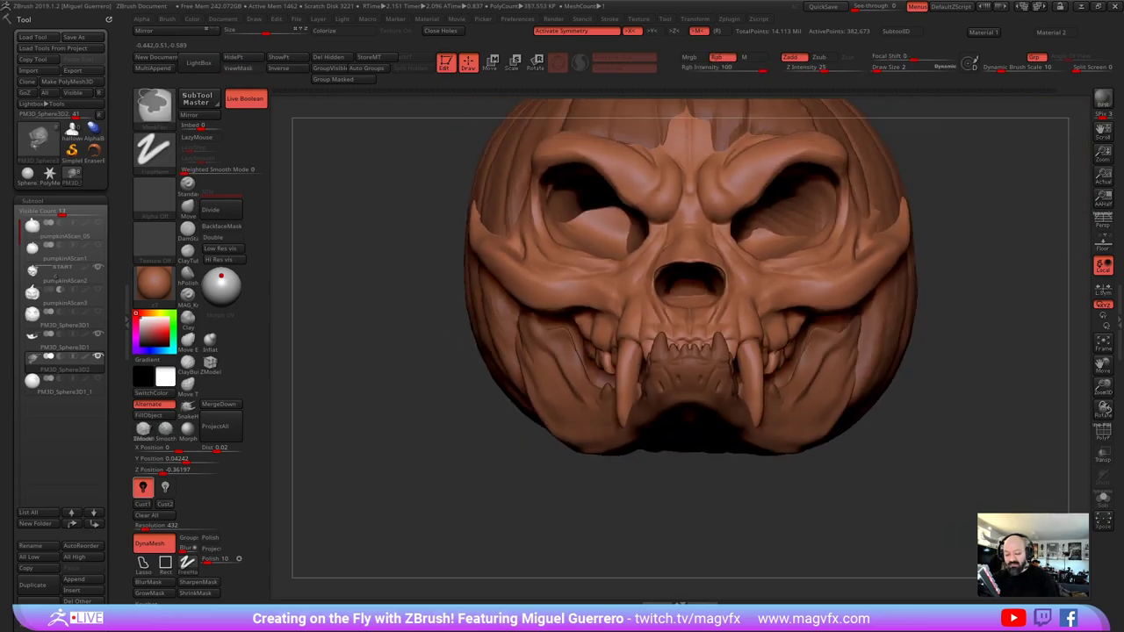
pyautogui.press('shift')
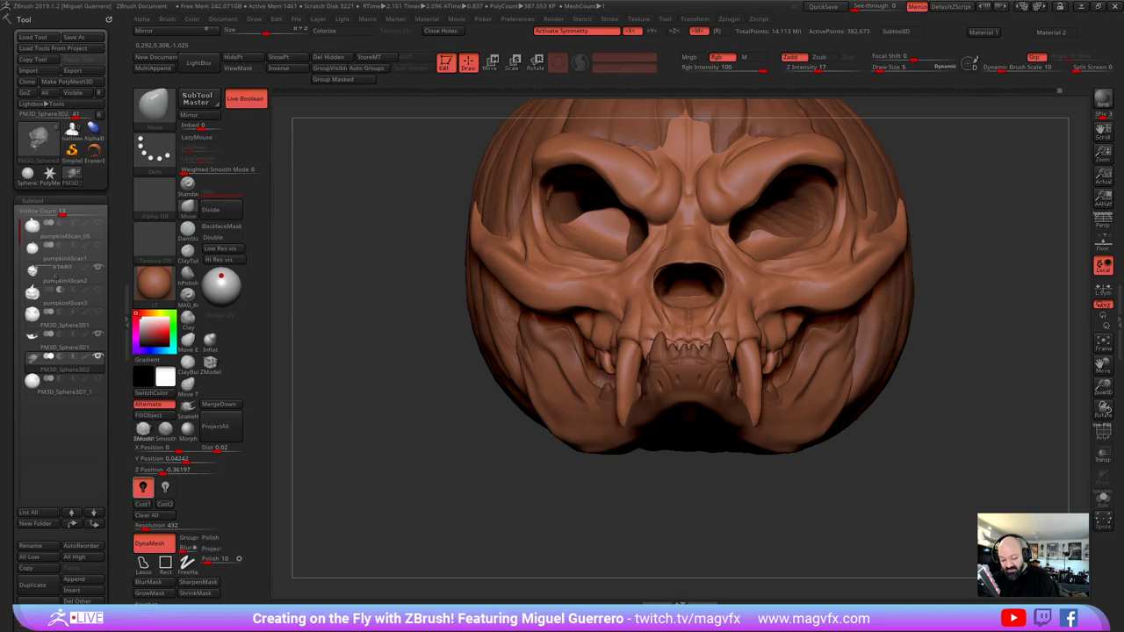
pyautogui.moveTo(752, 319); pyautogui.dragTo(774, 324, button='right')
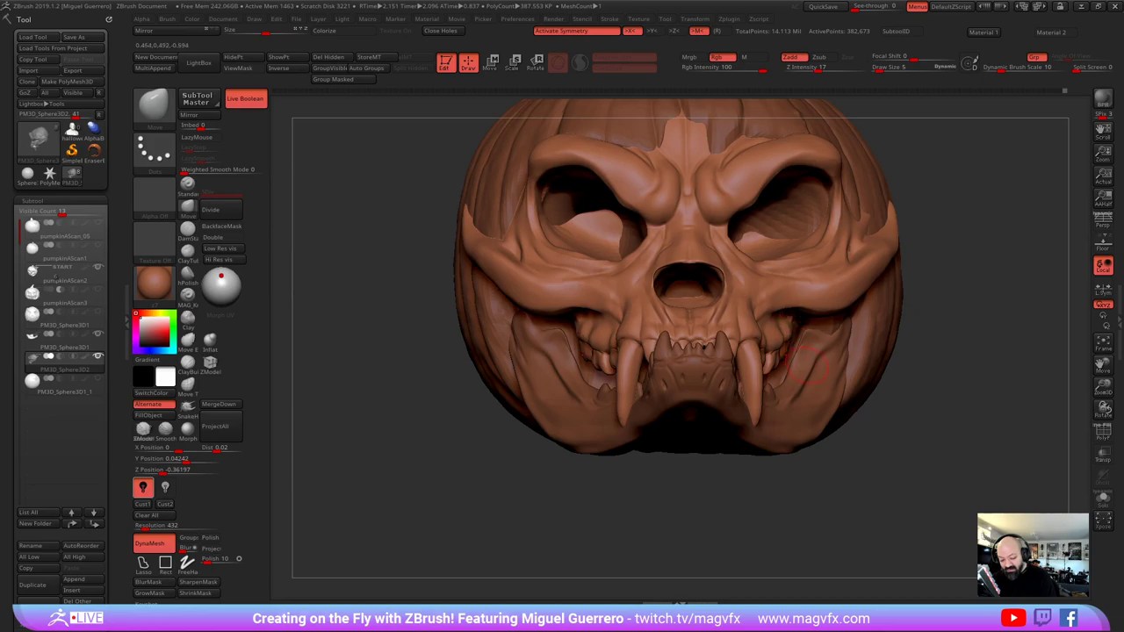
pyautogui.moveTo(788, 335); pyautogui.dragTo(717, 351, button='right')
pyautogui.moveTo(840, 452); pyautogui.dragTo(815, 413, button='right')
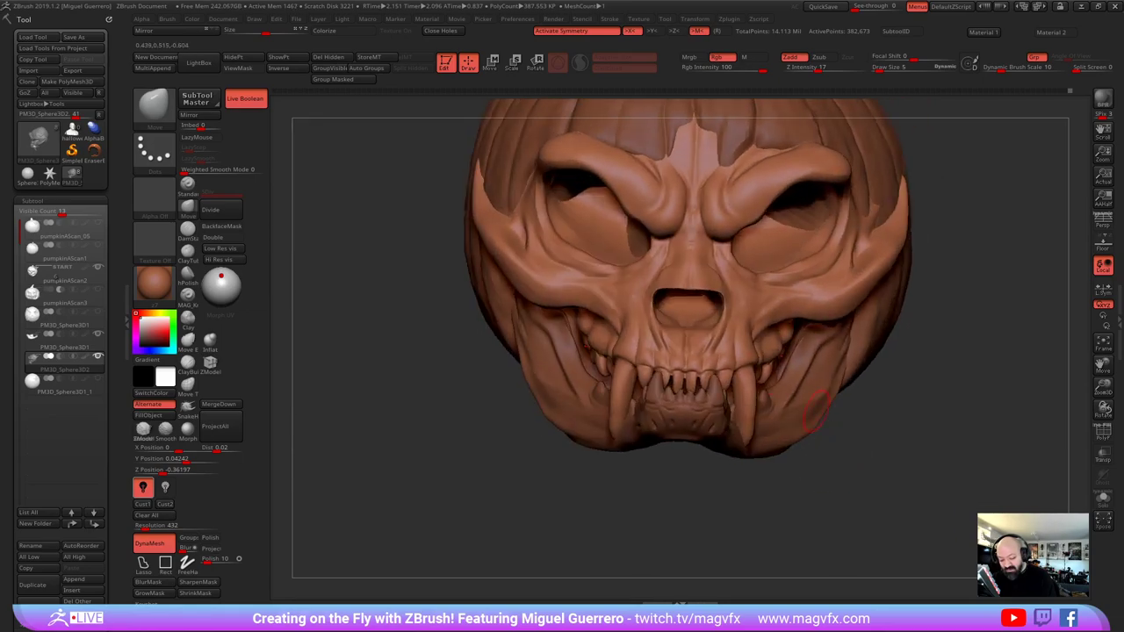
pyautogui.moveTo(766, 365); pyautogui.dragTo(768, 316, button='right')
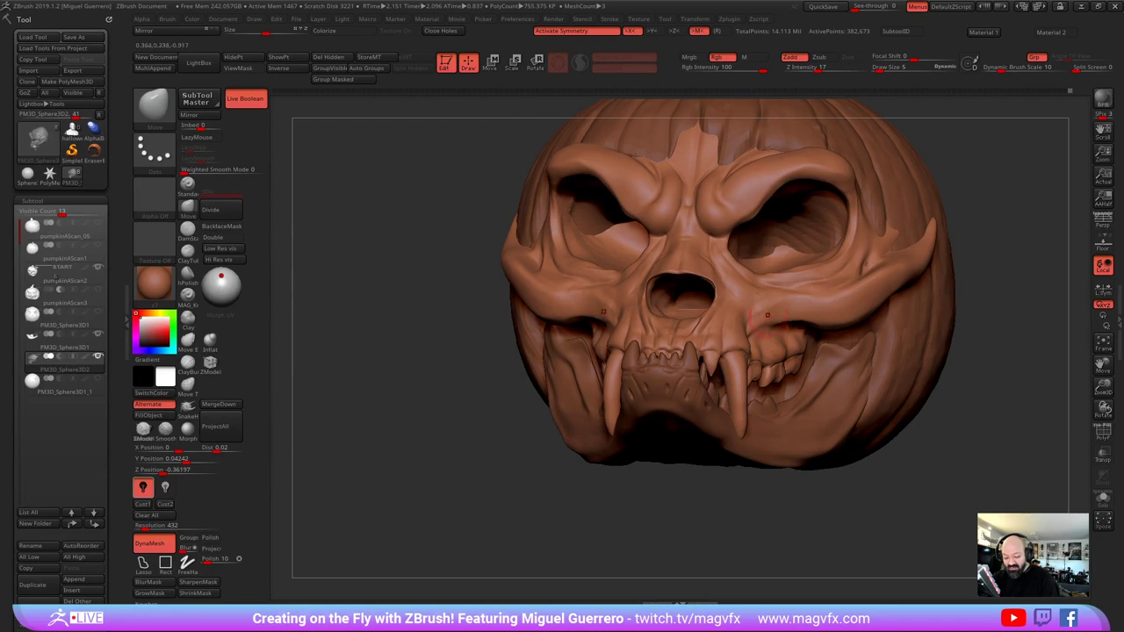
pyautogui.moveTo(606, 476)
pyautogui.mouseDown(button='right')
pyautogui.moveTo(527, 474)
pyautogui.moveTo(538, 475)
pyautogui.mouseUp(button='right')
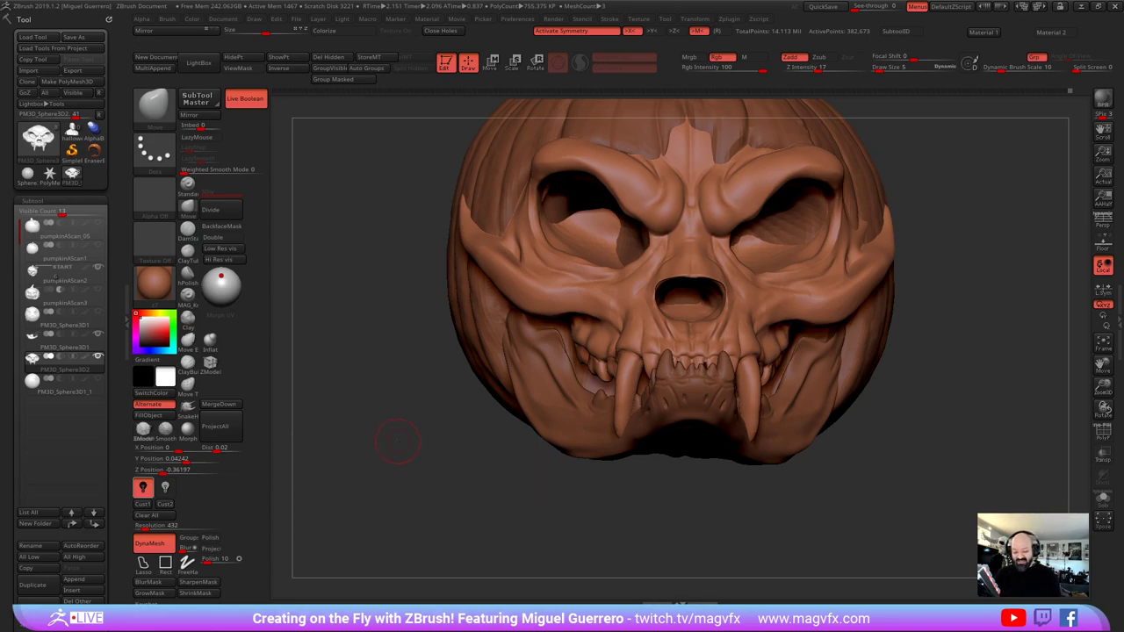
pyautogui.moveTo(398, 441); pyautogui.dragTo(401, 439)
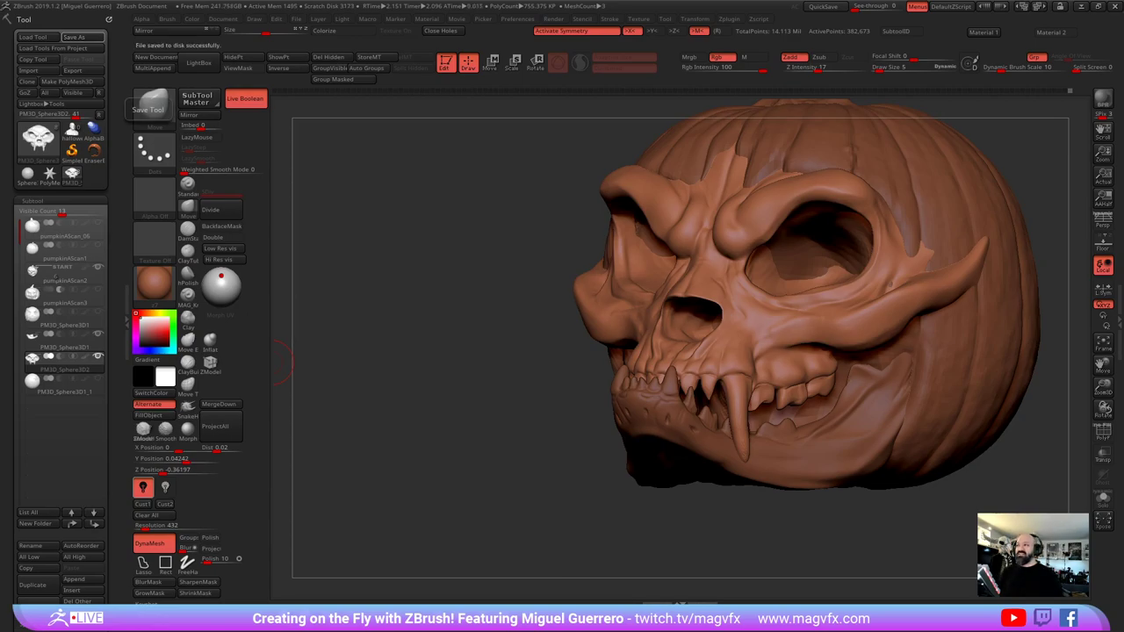
# Select the pumpkin subtool and push its surface back inside the skull's left eye socket with the DamStandard brush at draw size 8
pyautogui.rightClick(492, 389)
pyautogui.click(496, 385)
pyautogui.keyDown('alt'); pyautogui.moveTo(478, 320); pyautogui.dragTo(397, 364); pyautogui.keyUp('alt')
pyautogui.keyDown('alt'); pyautogui.click(681, 304); pyautogui.keyUp('alt')
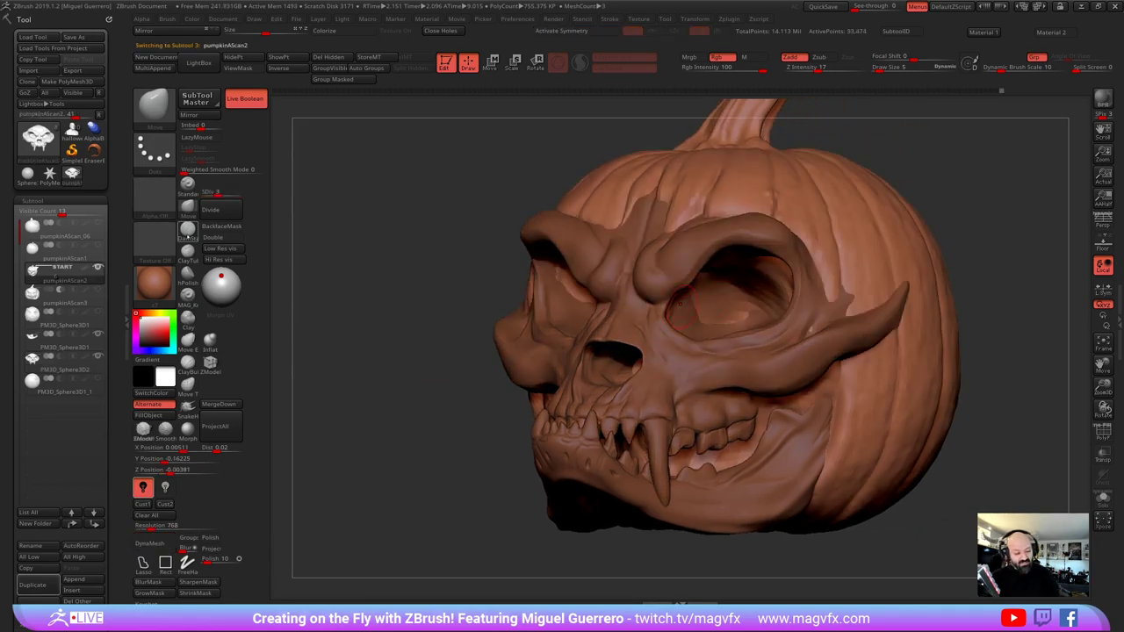
pyautogui.click(187, 231)
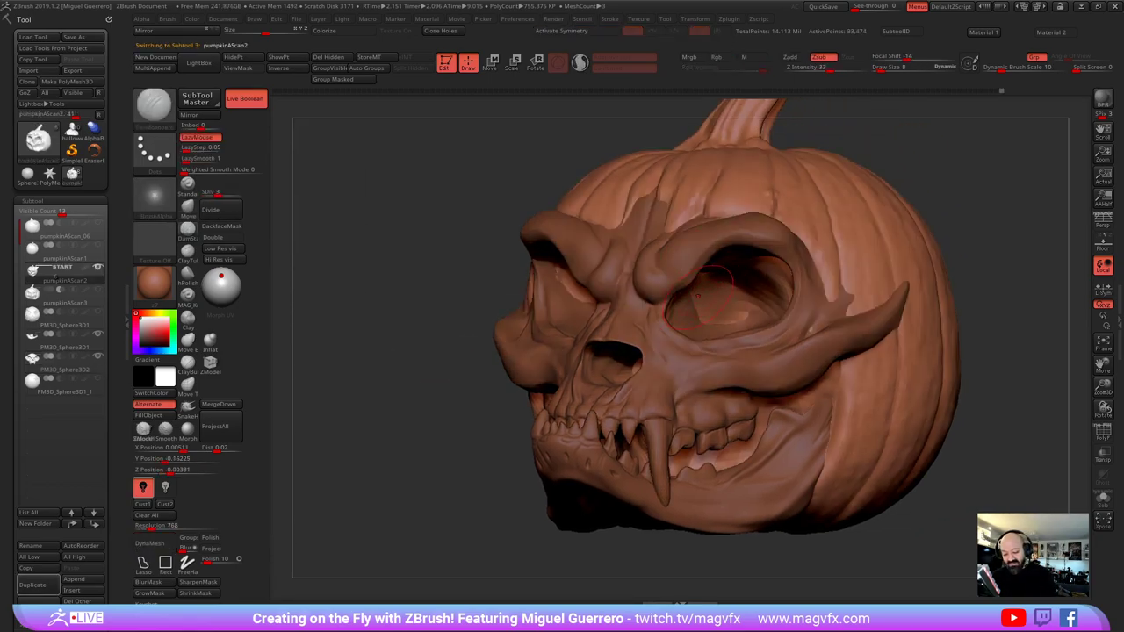
pyautogui.moveTo(698, 296)
pyautogui.mouseDown()
pyautogui.moveTo(713, 312)
pyautogui.moveTo(786, 276)
pyautogui.moveTo(746, 309)
pyautogui.mouseUp()
pyautogui.moveTo(780, 269)
pyautogui.mouseDown()
pyautogui.moveTo(703, 317)
pyautogui.moveTo(756, 304)
pyautogui.moveTo(764, 288)
pyautogui.moveTo(747, 299)
pyautogui.moveTo(769, 303)
pyautogui.moveTo(712, 285)
pyautogui.mouseUp()
pyautogui.moveTo(378, 292); pyautogui.dragTo(475, 293)
pyautogui.moveTo(600, 284)
pyautogui.mouseDown()
pyautogui.moveTo(552, 274)
pyautogui.moveTo(576, 295)
pyautogui.moveTo(592, 288)
pyautogui.mouseUp()
pyautogui.moveTo(569, 272); pyautogui.dragTo(615, 295)
# Push the pumpkin surface back inside the skull's right eye socket with the DamStandard brush at draw size 9
pyautogui.moveTo(351, 258); pyautogui.dragTo(448, 258)
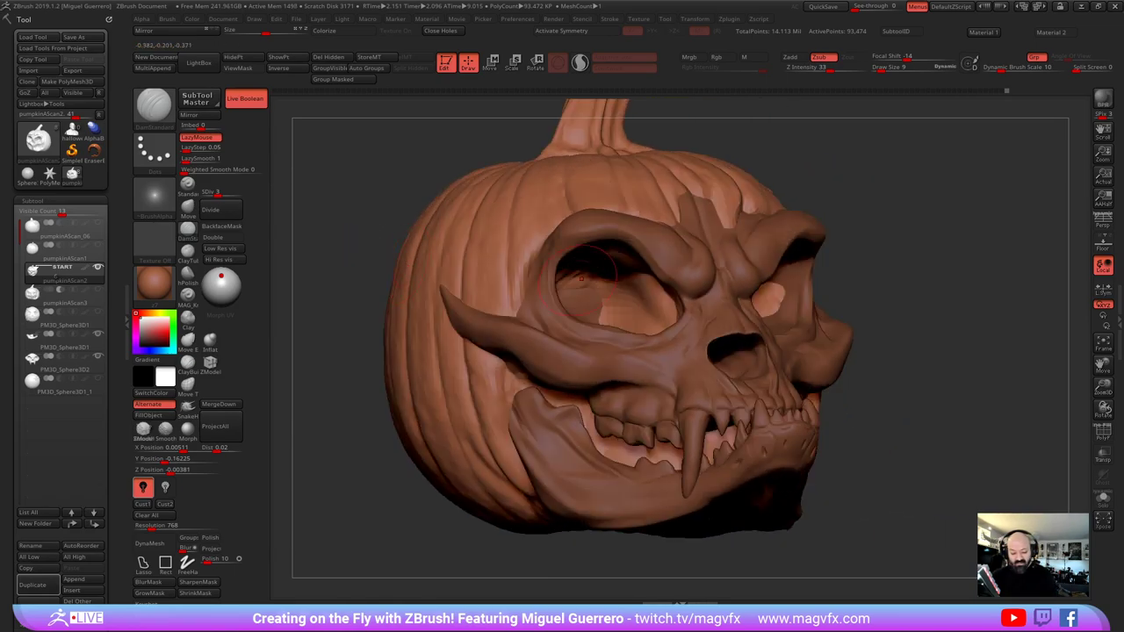
pyautogui.moveTo(599, 274)
pyautogui.mouseDown()
pyautogui.moveTo(562, 279)
pyautogui.moveTo(622, 317)
pyautogui.mouseUp()
pyautogui.moveTo(618, 288)
pyautogui.mouseDown()
pyautogui.moveTo(638, 327)
pyautogui.moveTo(648, 321)
pyautogui.mouseUp()
pyautogui.moveTo(643, 279)
pyautogui.mouseDown()
pyautogui.moveTo(673, 316)
pyautogui.moveTo(641, 327)
pyautogui.mouseUp()
pyautogui.moveTo(642, 316); pyautogui.dragTo(658, 330)
pyautogui.moveTo(465, 156); pyautogui.dragTo(381, 163)
pyautogui.moveTo(544, 272); pyautogui.dragTo(558, 285)
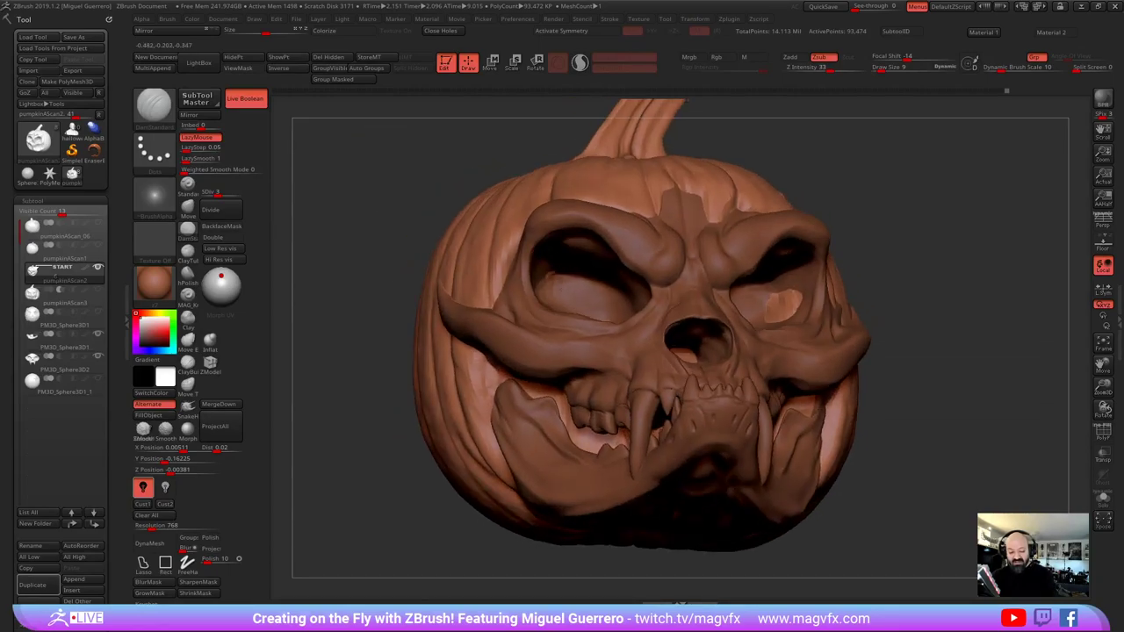
pyautogui.moveTo(381, 211)
pyautogui.mouseDown()
pyautogui.moveTo(339, 199)
pyautogui.moveTo(381, 289)
pyautogui.mouseUp()
pyautogui.moveTo(605, 351); pyautogui.dragTo(615, 321)
# Deepen the pumpkin surface at the outer corner of the skull's left eye socket and raise the pumpkin to subdivision level 4
pyautogui.moveTo(460, 387); pyautogui.dragTo(412, 369)
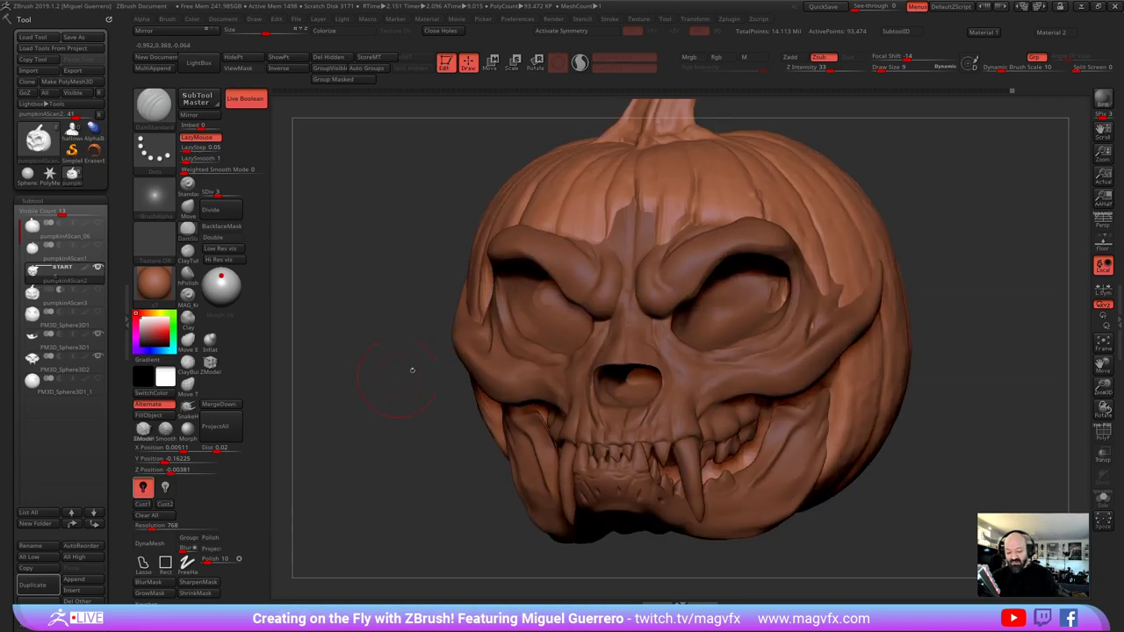
pyautogui.moveTo(774, 283)
pyautogui.mouseDown()
pyautogui.moveTo(776, 311)
pyautogui.moveTo(784, 305)
pyautogui.mouseUp()
pyautogui.moveTo(372, 382); pyautogui.dragTo(461, 399)
pyautogui.keyDown('alt'); pyautogui.moveTo(396, 411); pyautogui.dragTo(465, 351); pyautogui.keyUp('alt')
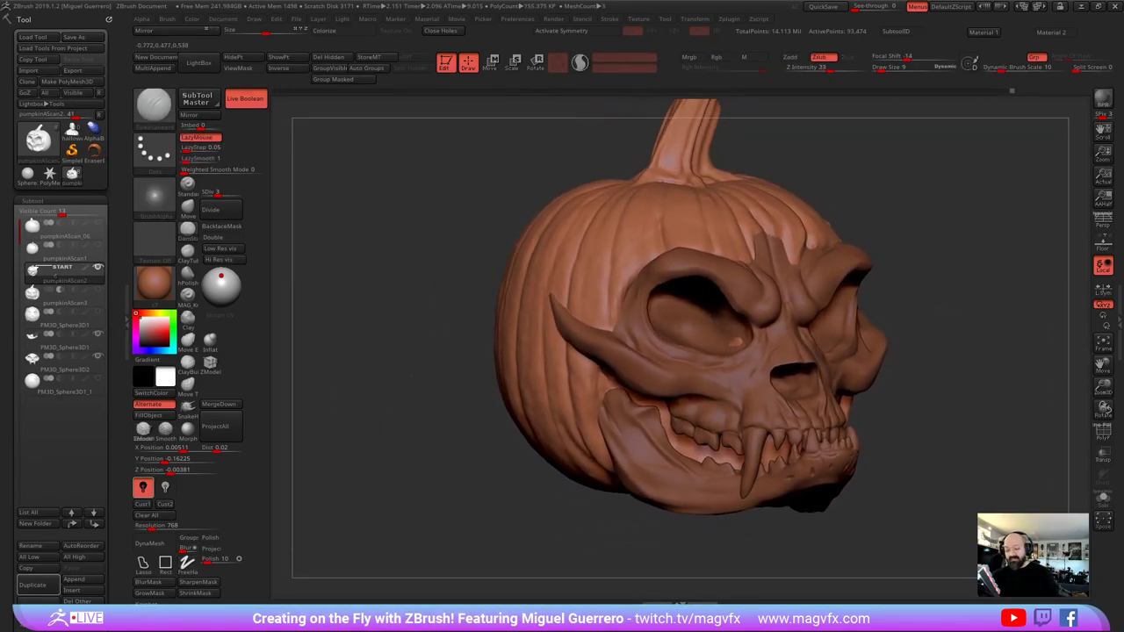
pyautogui.moveTo(580, 364); pyautogui.dragTo(505, 376)
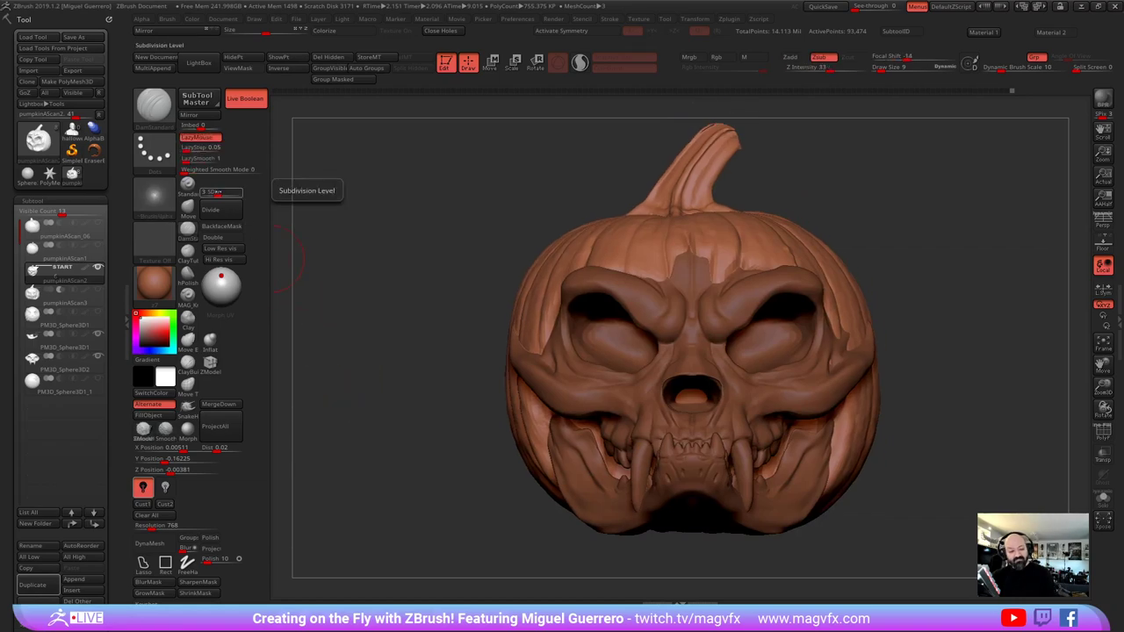
pyautogui.click(227, 192)
pyautogui.press('d')
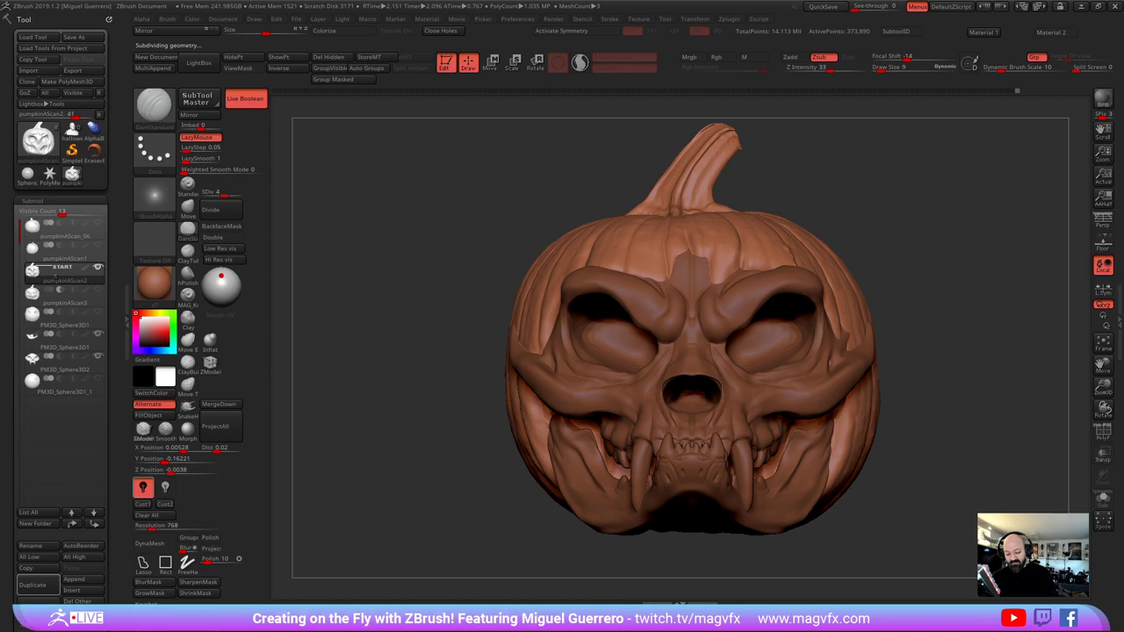
# Select the skull face subtool and adjust the upper brow edge against the pumpkin with the Move brush at draw size 3
pyautogui.moveTo(431, 419); pyautogui.dragTo(416, 435)
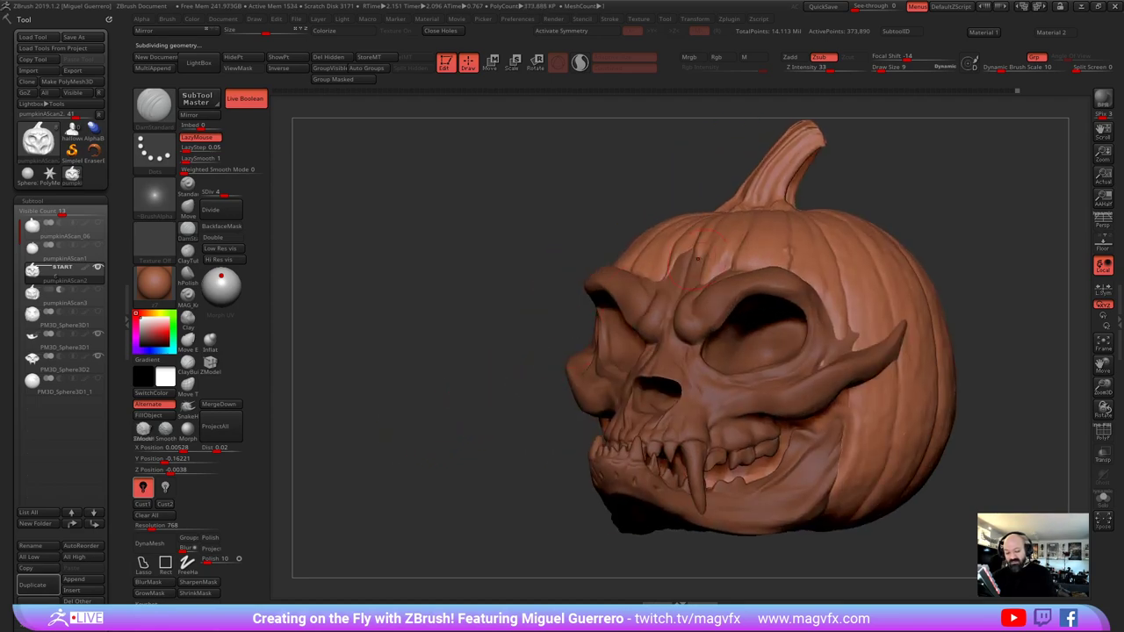
pyautogui.moveTo(724, 256)
pyautogui.mouseDown(button='right')
pyautogui.moveTo(736, 254)
pyautogui.moveTo(765, 313)
pyautogui.mouseUp(button='right')
pyautogui.keyDown('alt'); pyautogui.click(774, 279); pyautogui.keyUp('alt')
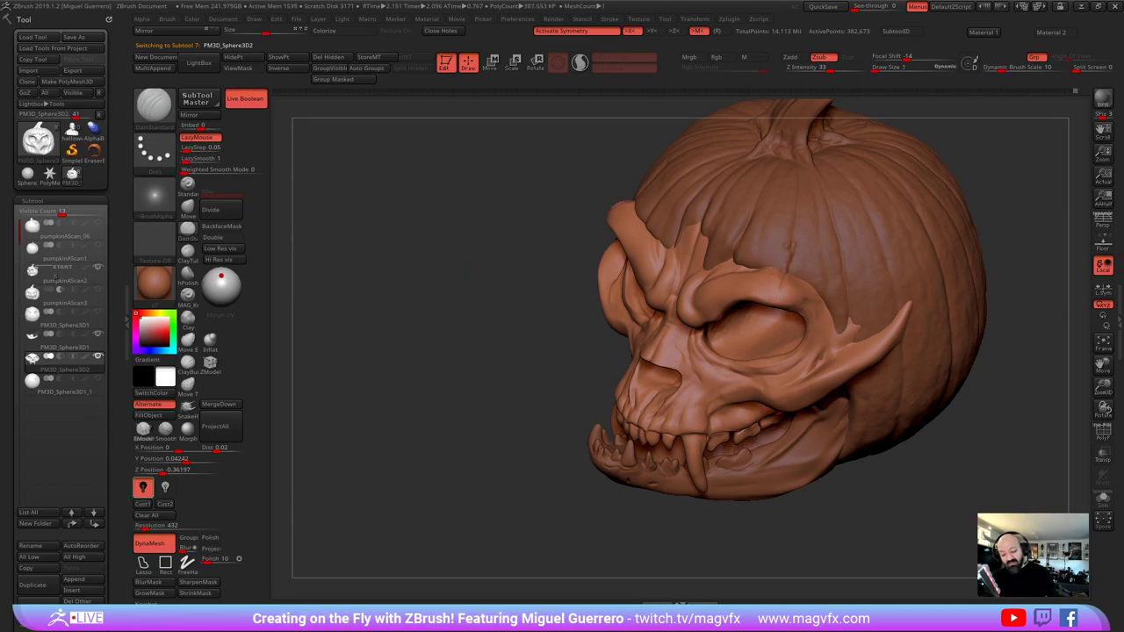
pyautogui.moveTo(369, 293); pyautogui.dragTo(768, 275)
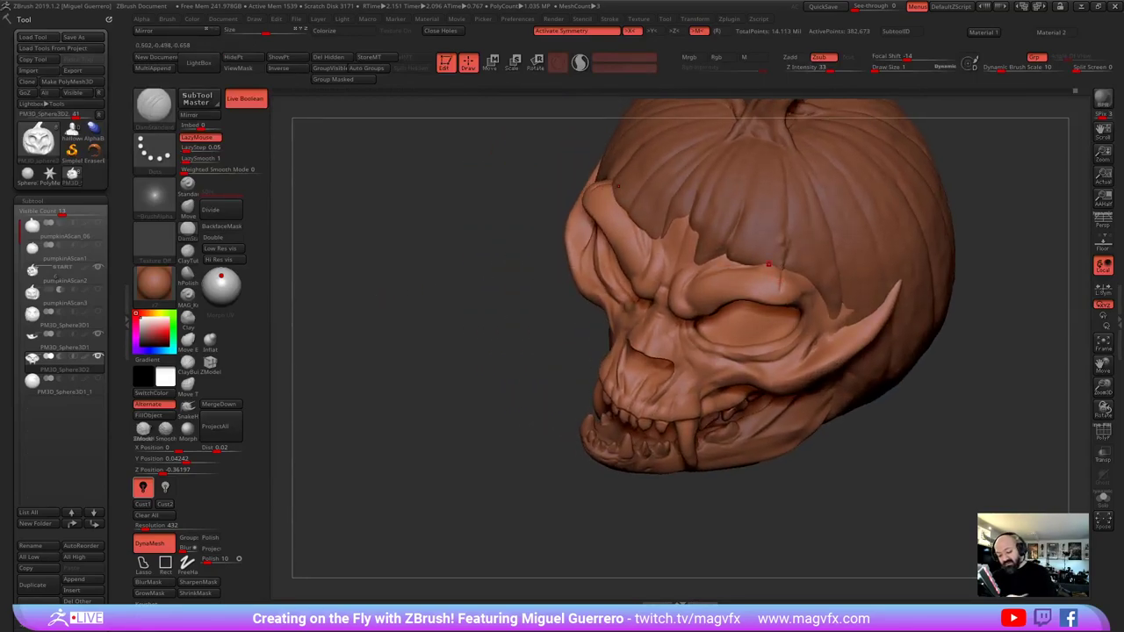
pyautogui.moveTo(527, 307)
pyautogui.mouseDown()
pyautogui.moveTo(491, 264)
pyautogui.moveTo(448, 276)
pyautogui.moveTo(431, 261)
pyautogui.mouseUp()
pyautogui.click(188, 208)
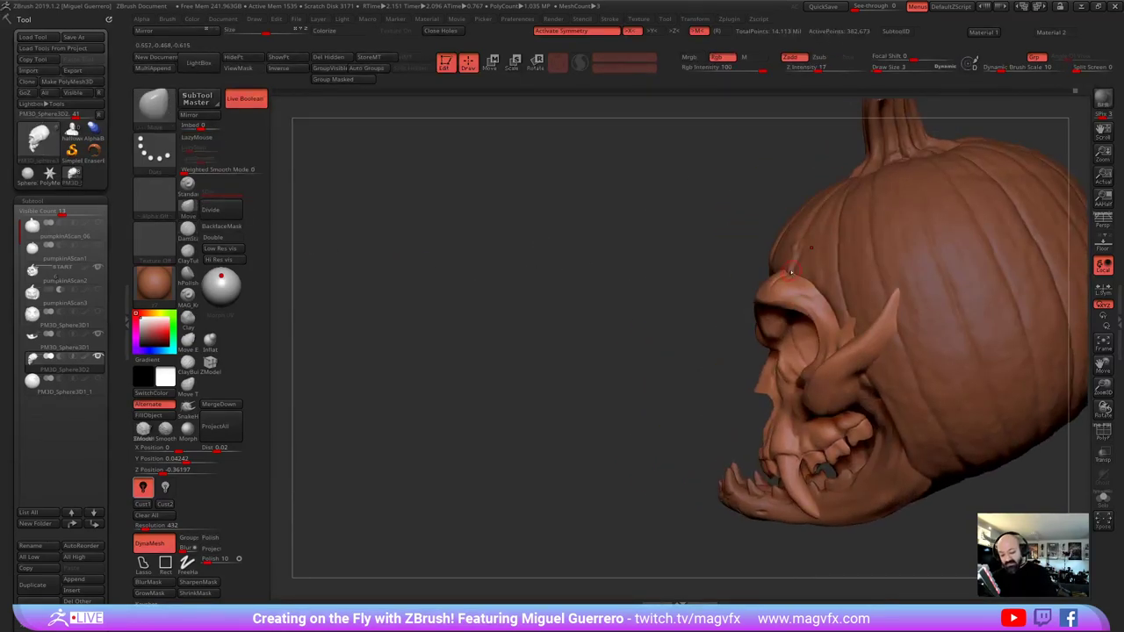
pyautogui.moveTo(748, 266); pyautogui.dragTo(786, 288)
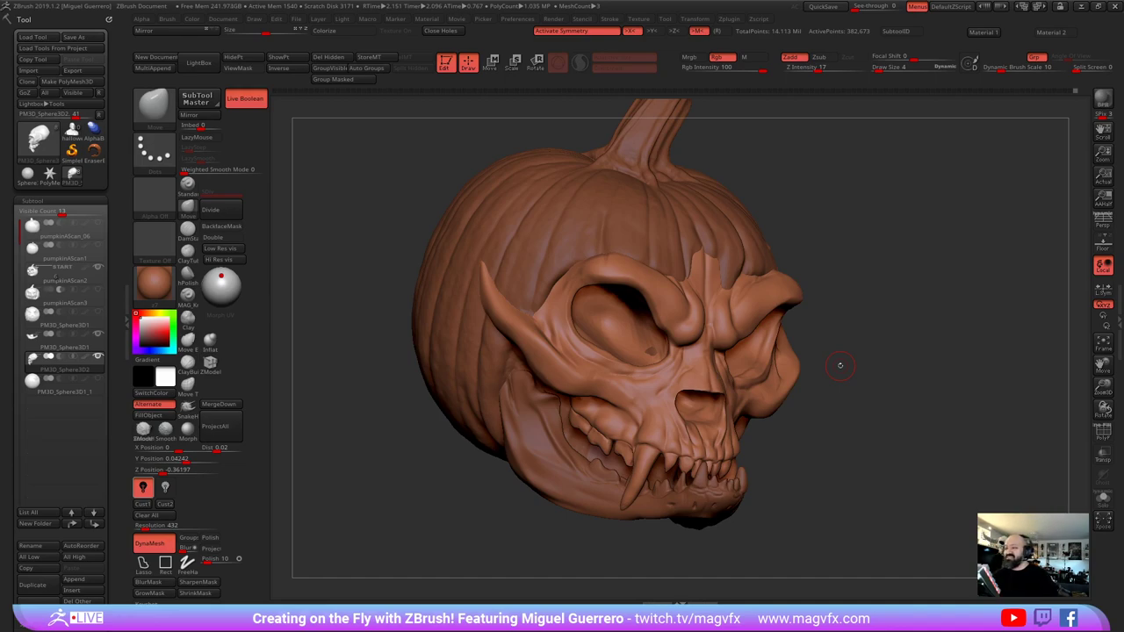
# Reshape the top of the brow ridge in side view with the Move brush at draw size 7
pyautogui.moveTo(839, 365); pyautogui.dragTo(602, 326)
pyautogui.moveTo(445, 331); pyautogui.dragTo(785, 271)
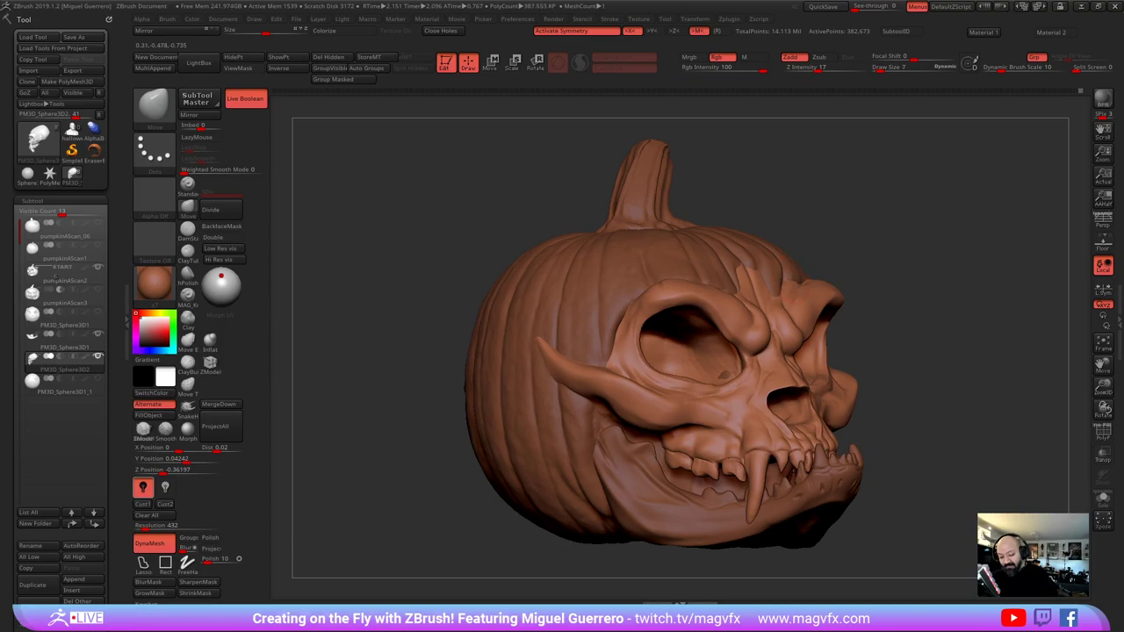
pyautogui.moveTo(931, 325); pyautogui.dragTo(492, 329)
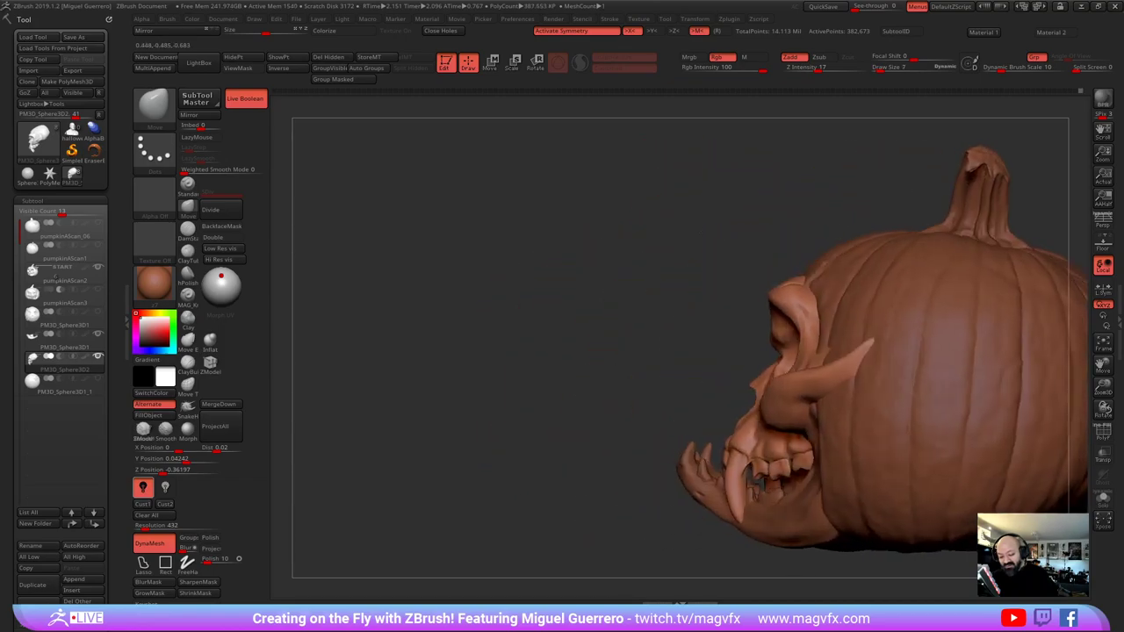
pyautogui.moveTo(725, 254)
pyautogui.mouseDown(button='right')
pyautogui.moveTo(671, 233)
pyautogui.moveTo(702, 233)
pyautogui.moveTo(748, 285)
pyautogui.mouseUp(button='right')
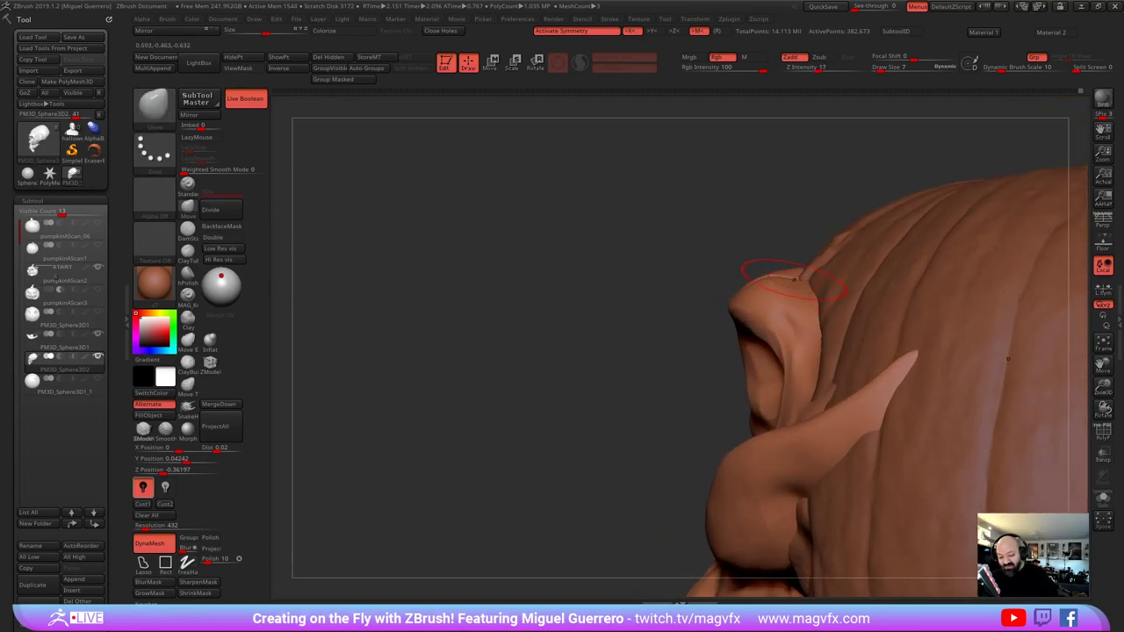
pyautogui.moveTo(780, 281)
pyautogui.mouseDown()
pyautogui.moveTo(799, 266)
pyautogui.moveTo(784, 291)
pyautogui.mouseUp()
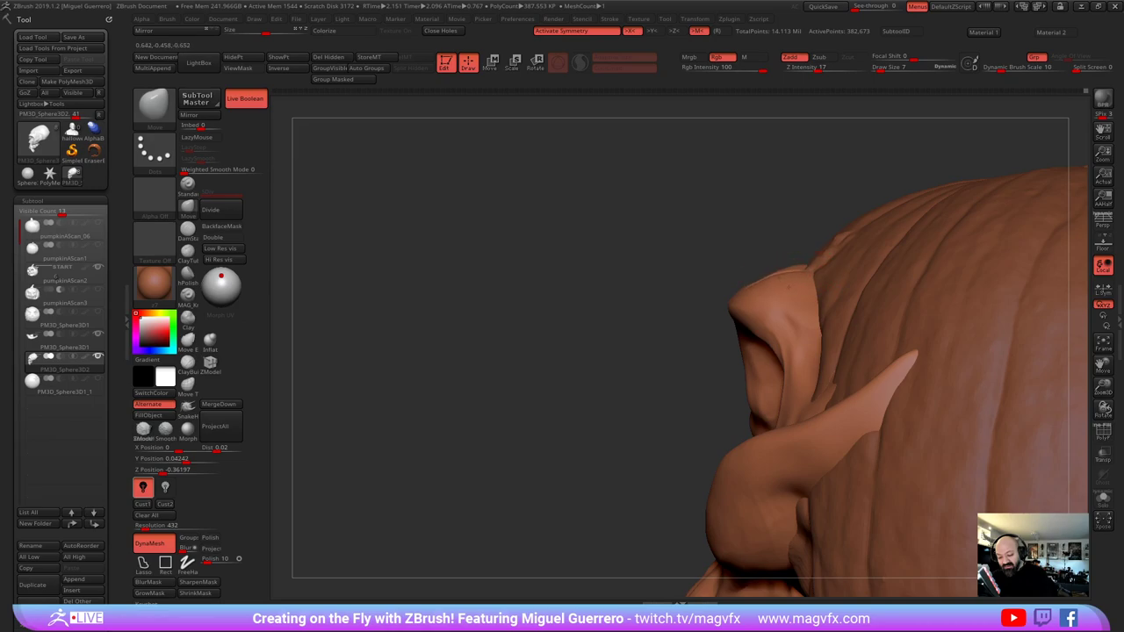
pyautogui.moveTo(702, 329); pyautogui.dragTo(757, 244)
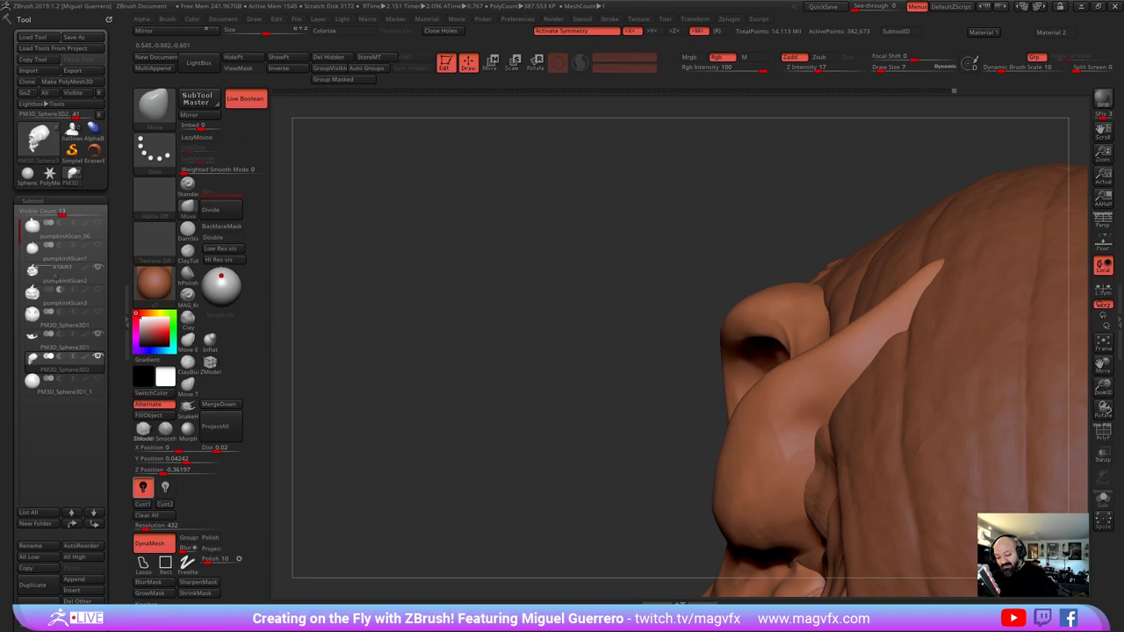
pyautogui.moveTo(728, 264); pyautogui.dragTo(770, 272)
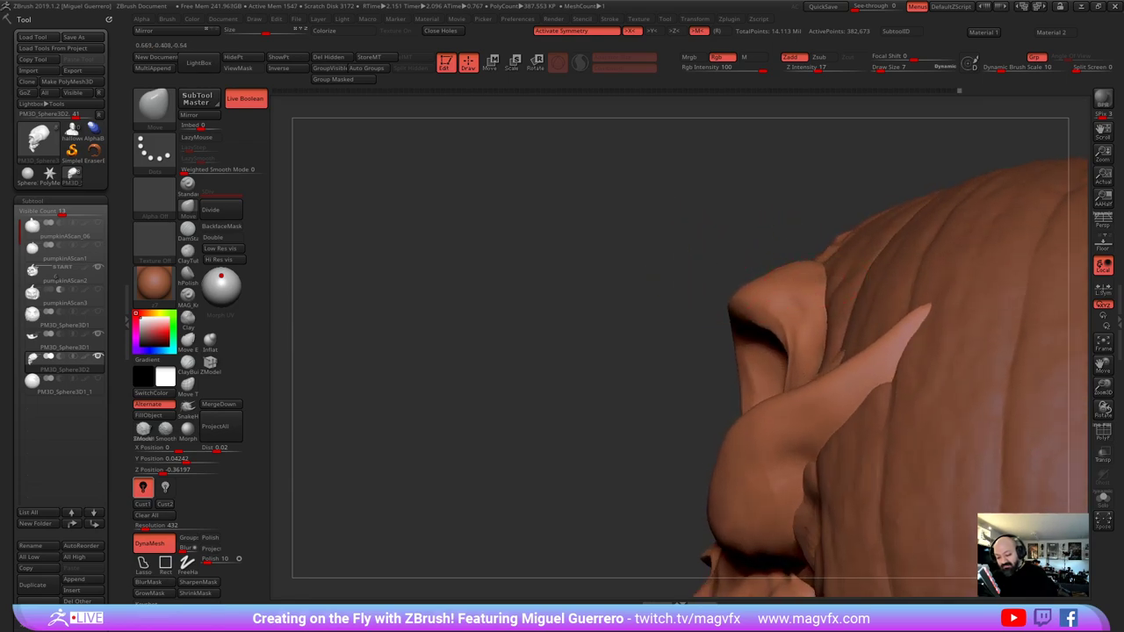
# Fit the skull's brow ridges and forehead edge against the pumpkin with the Move brush at draw size 7
pyautogui.moveTo(606, 279); pyautogui.dragTo(715, 271)
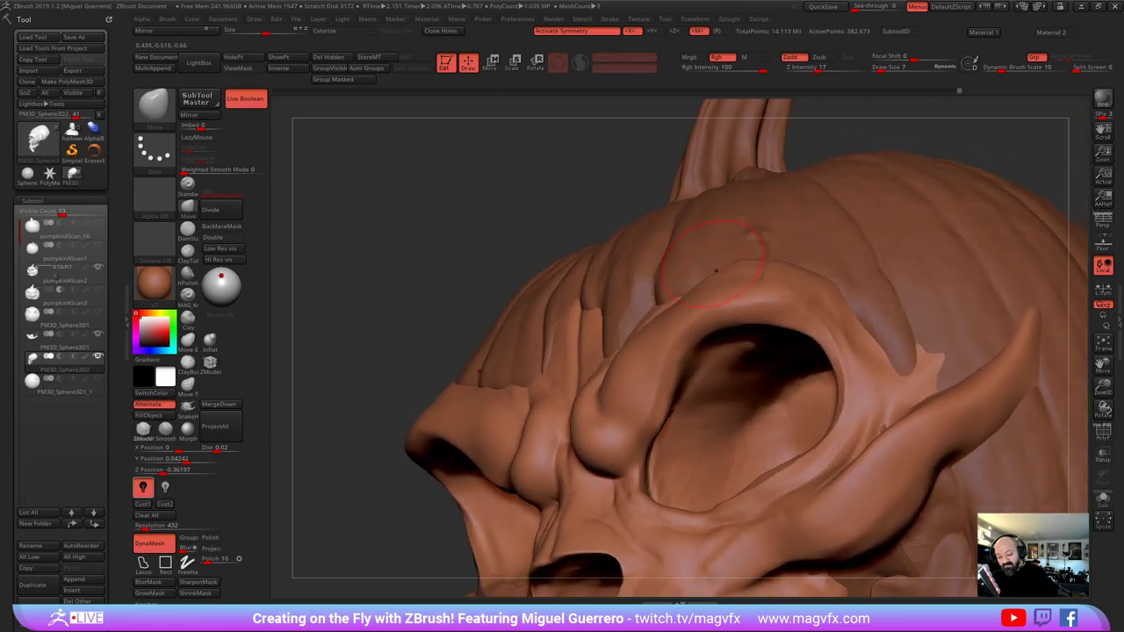
pyautogui.moveTo(551, 197); pyautogui.dragTo(605, 172)
pyautogui.moveTo(682, 286); pyautogui.dragTo(709, 307, button='right')
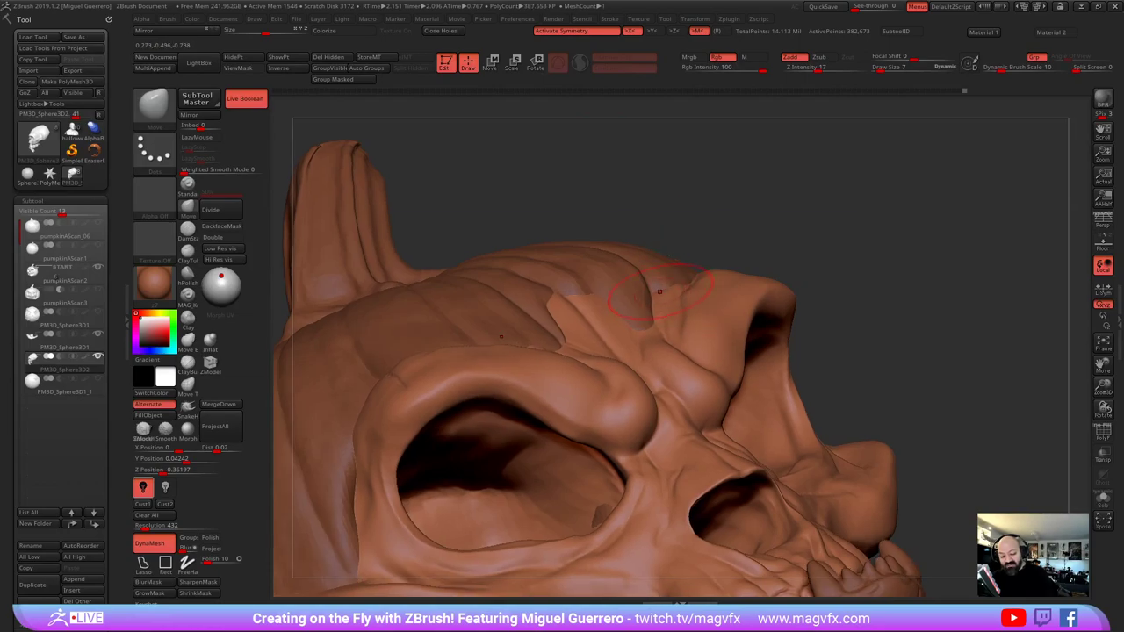
pyautogui.moveTo(548, 295); pyautogui.dragTo(594, 266)
pyautogui.moveTo(439, 296)
pyautogui.mouseDown()
pyautogui.moveTo(500, 300)
pyautogui.moveTo(536, 327)
pyautogui.moveTo(571, 263)
pyautogui.mouseUp()
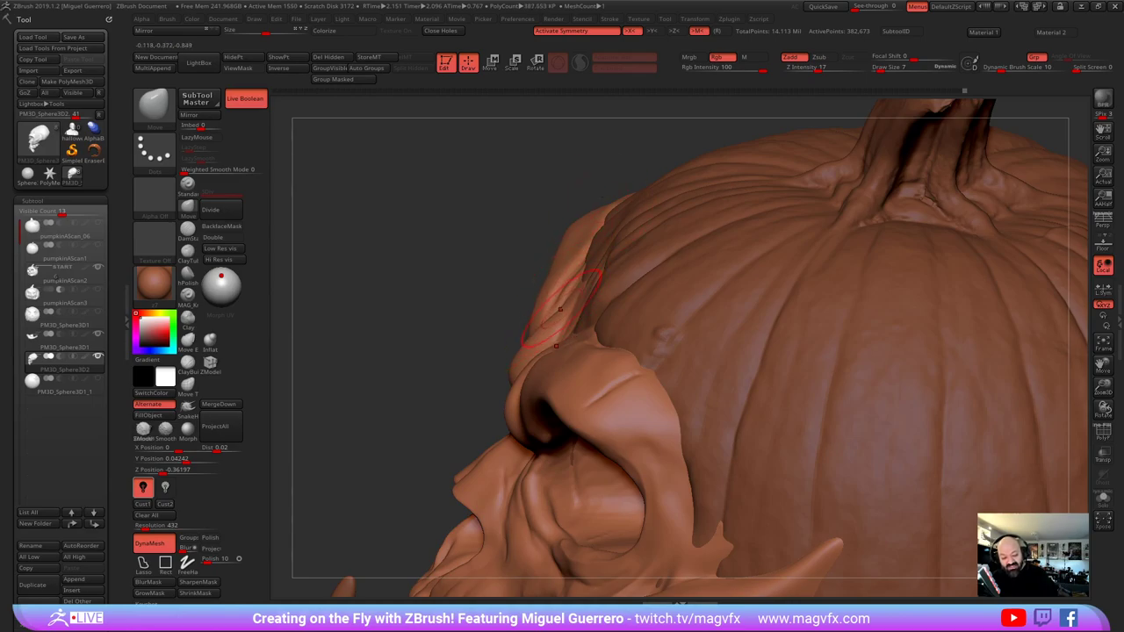
pyautogui.keyDown('ctrl'); pyautogui.keyDown('alt'); pyautogui.keyDown('shift'); pyautogui.moveTo(539, 357); pyautogui.dragTo(547, 291); pyautogui.keyUp('shift'); pyautogui.keyUp('alt'); pyautogui.keyUp('ctrl')
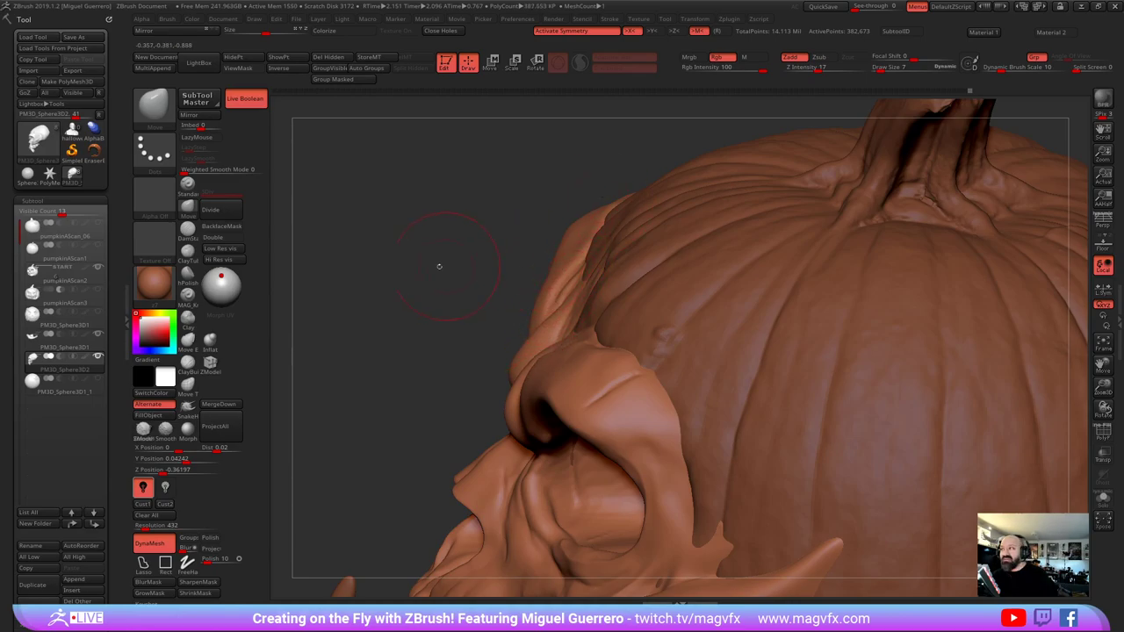
# Adjust the skull's pointed cheekbone against the side of the pumpkin with the Move brush at draw size 7
pyautogui.moveTo(442, 274)
pyautogui.mouseDown()
pyautogui.moveTo(490, 306)
pyautogui.moveTo(575, 282)
pyautogui.moveTo(492, 316)
pyautogui.moveTo(492, 263)
pyautogui.moveTo(505, 272)
pyautogui.moveTo(439, 321)
pyautogui.moveTo(417, 318)
pyautogui.mouseUp()
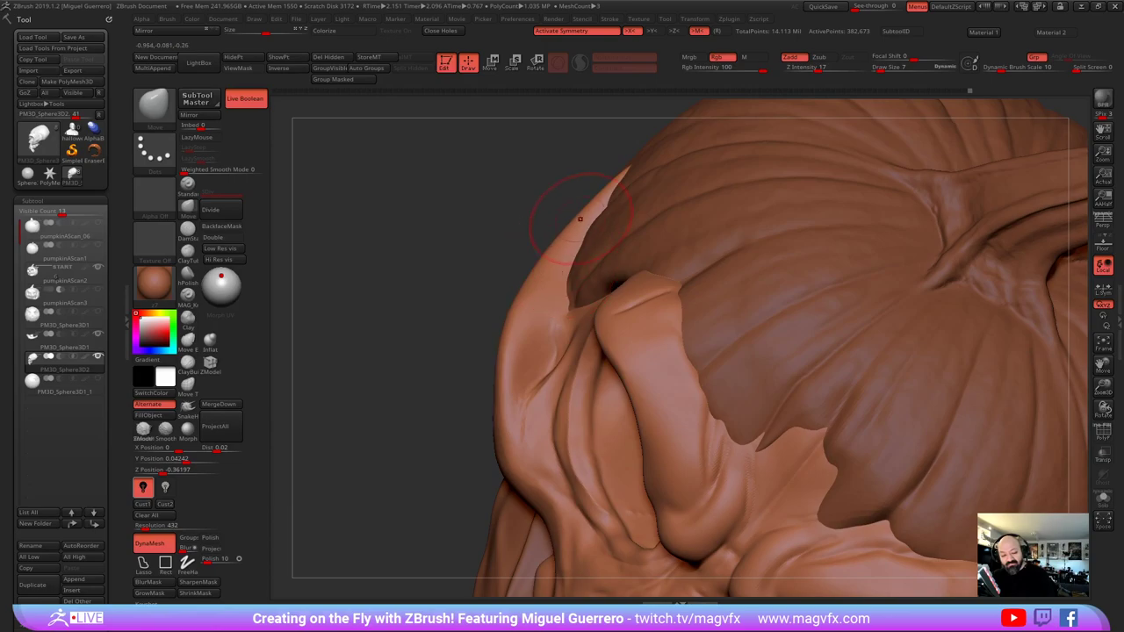
pyautogui.moveTo(582, 216)
pyautogui.mouseDown()
pyautogui.moveTo(441, 241)
pyautogui.moveTo(422, 338)
pyautogui.moveTo(449, 236)
pyautogui.moveTo(465, 311)
pyautogui.mouseUp()
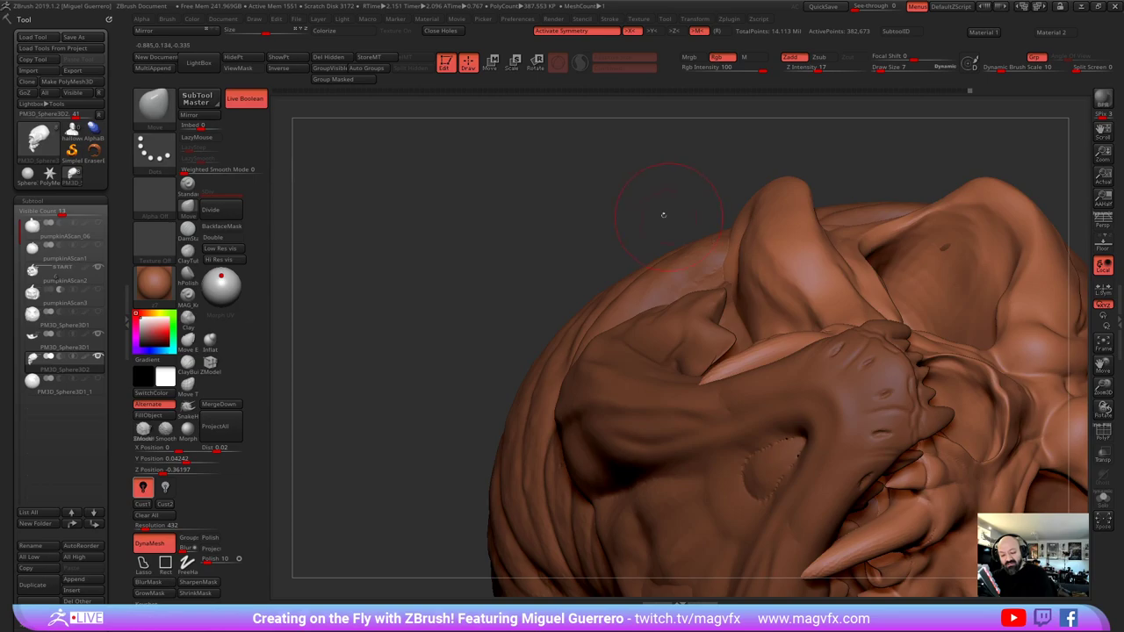
pyautogui.moveTo(663, 215)
pyautogui.mouseDown()
pyautogui.moveTo(699, 181)
pyautogui.moveTo(804, 191)
pyautogui.mouseUp()
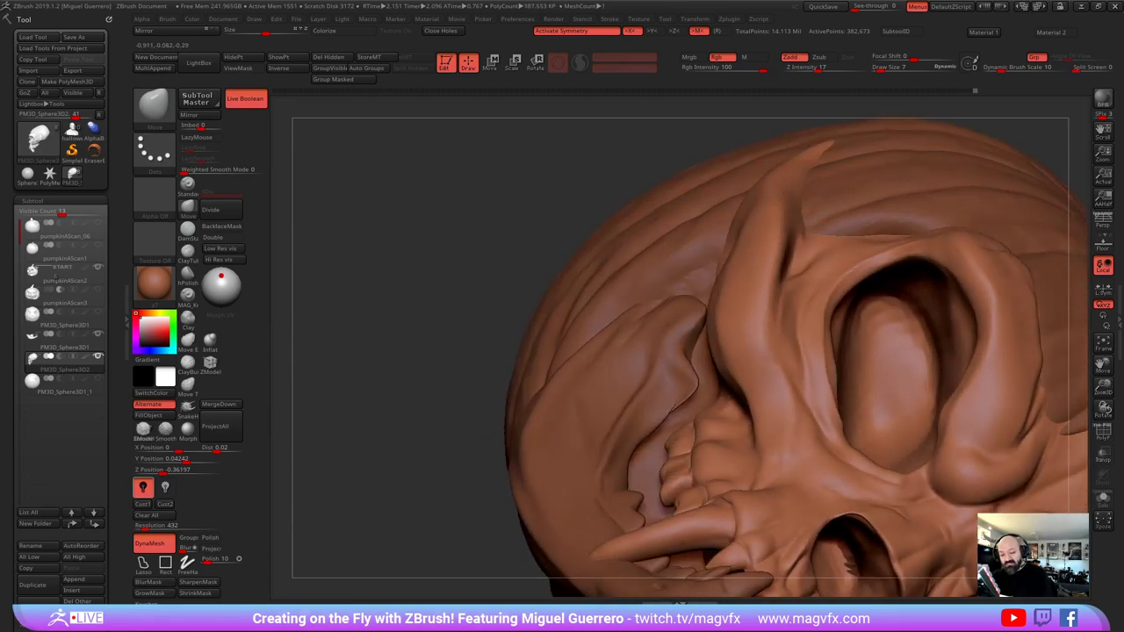
pyautogui.moveTo(757, 221); pyautogui.dragTo(775, 139)
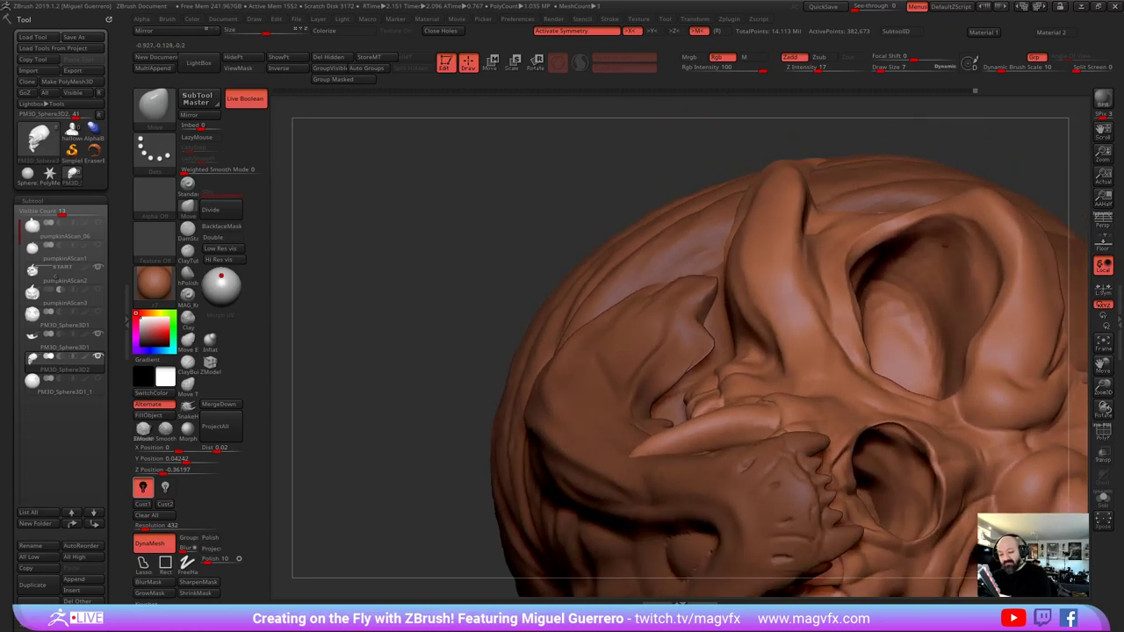
pyautogui.moveTo(597, 229)
pyautogui.mouseDown()
pyautogui.moveTo(618, 186)
pyautogui.moveTo(600, 230)
pyautogui.moveTo(641, 272)
pyautogui.mouseUp()
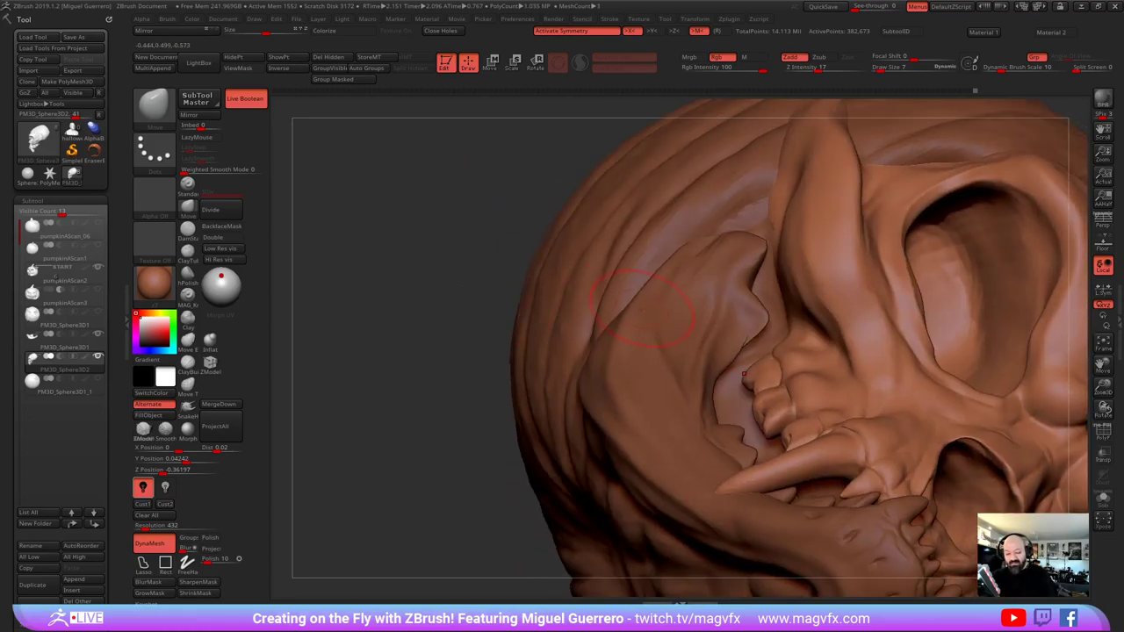
# Select the lower jaw subtool and fit its rear upper end against the pumpkin with the Move brush at draw size 7
pyautogui.moveTo(434, 271); pyautogui.dragTo(399, 238)
pyautogui.keyDown('alt'); pyautogui.click(627, 326); pyautogui.keyUp('alt')
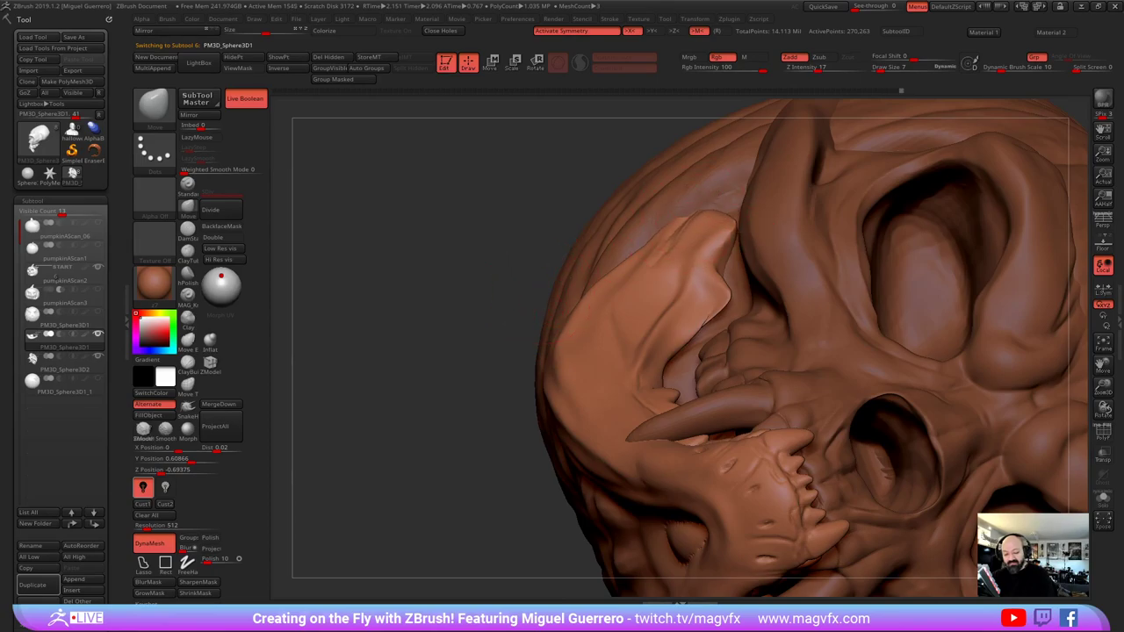
pyautogui.moveTo(687, 226); pyautogui.dragTo(680, 219)
pyautogui.moveTo(447, 264); pyautogui.dragTo(551, 234)
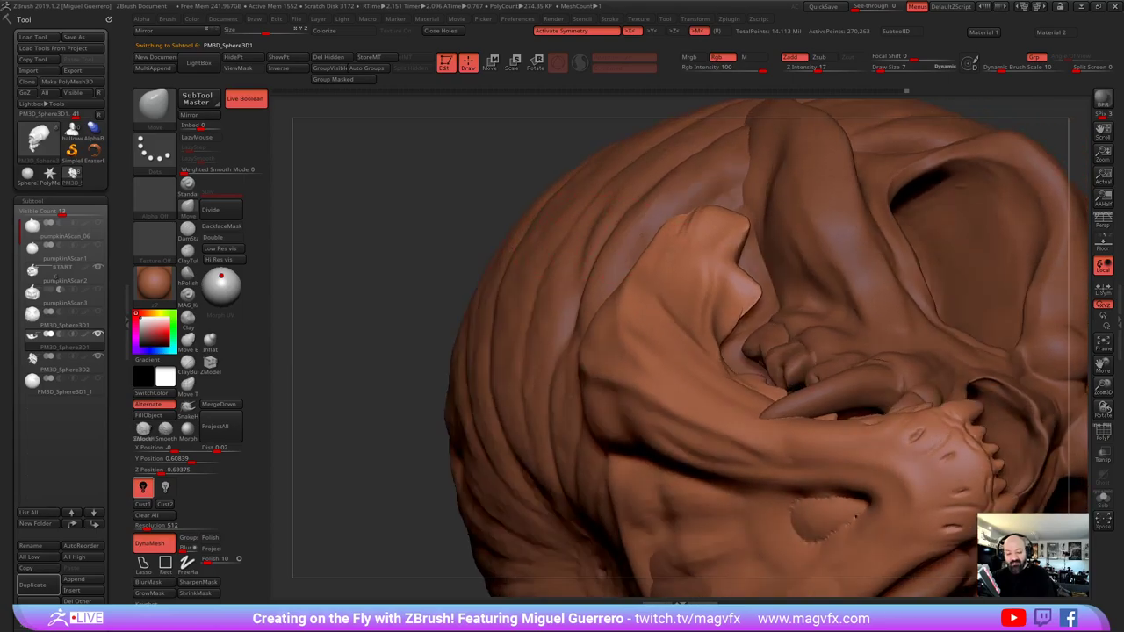
pyautogui.moveTo(441, 217)
pyautogui.mouseDown()
pyautogui.moveTo(492, 236)
pyautogui.moveTo(428, 254)
pyautogui.moveTo(439, 256)
pyautogui.mouseUp()
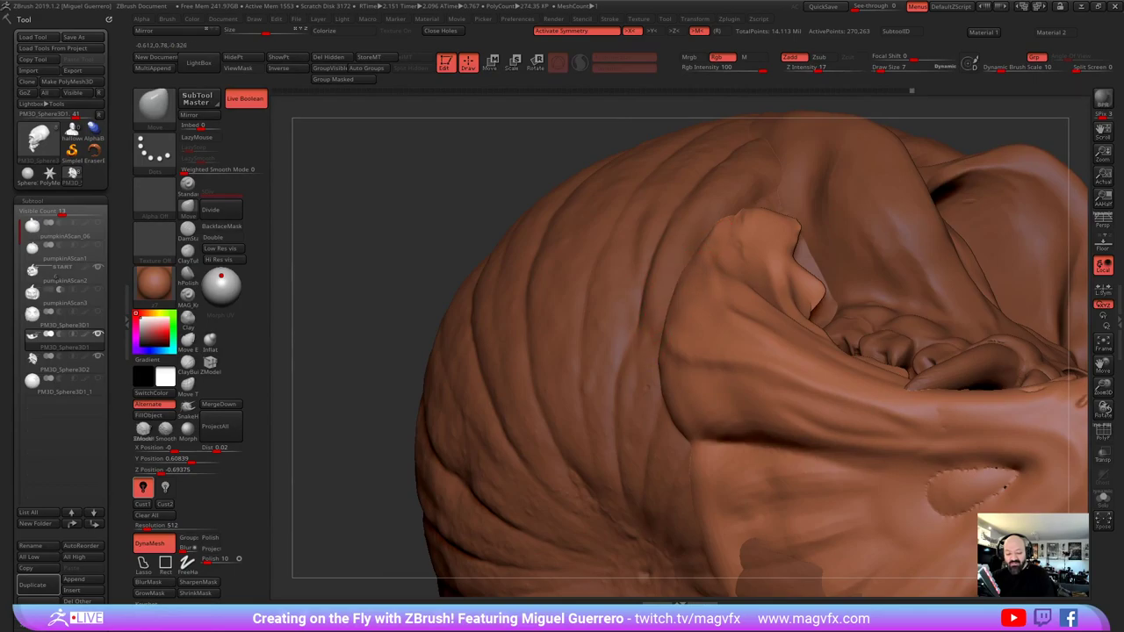
pyautogui.moveTo(476, 250)
pyautogui.mouseDown()
pyautogui.moveTo(505, 221)
pyautogui.moveTo(542, 211)
pyautogui.mouseUp()
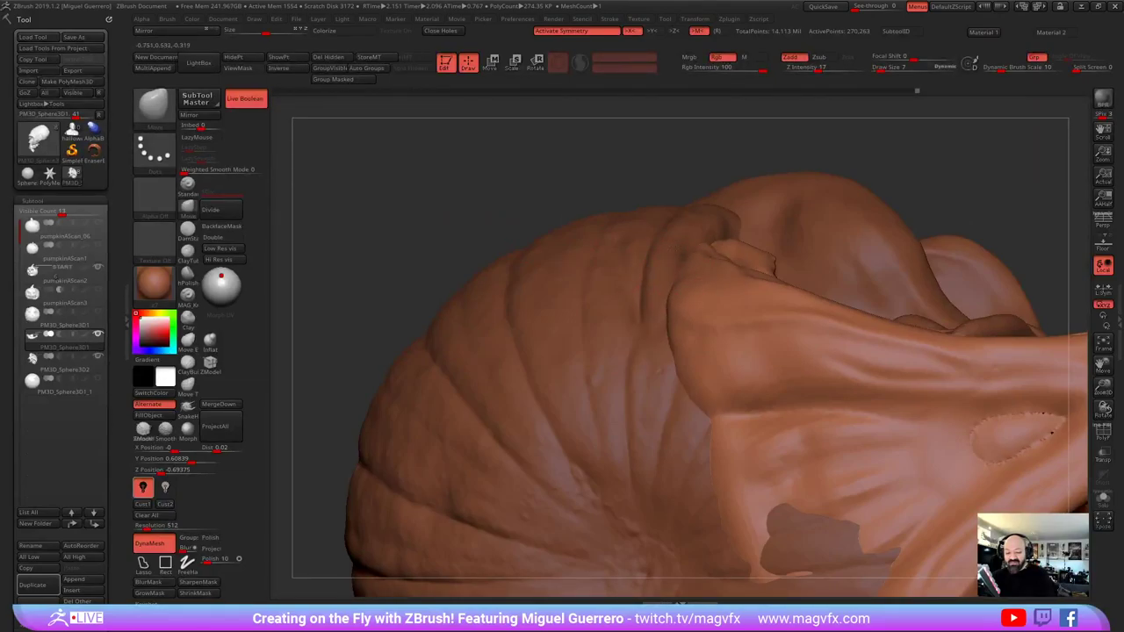
pyautogui.moveTo(677, 230)
pyautogui.mouseDown(button='right')
pyautogui.moveTo(648, 270)
pyautogui.moveTo(672, 266)
pyautogui.mouseUp(button='right')
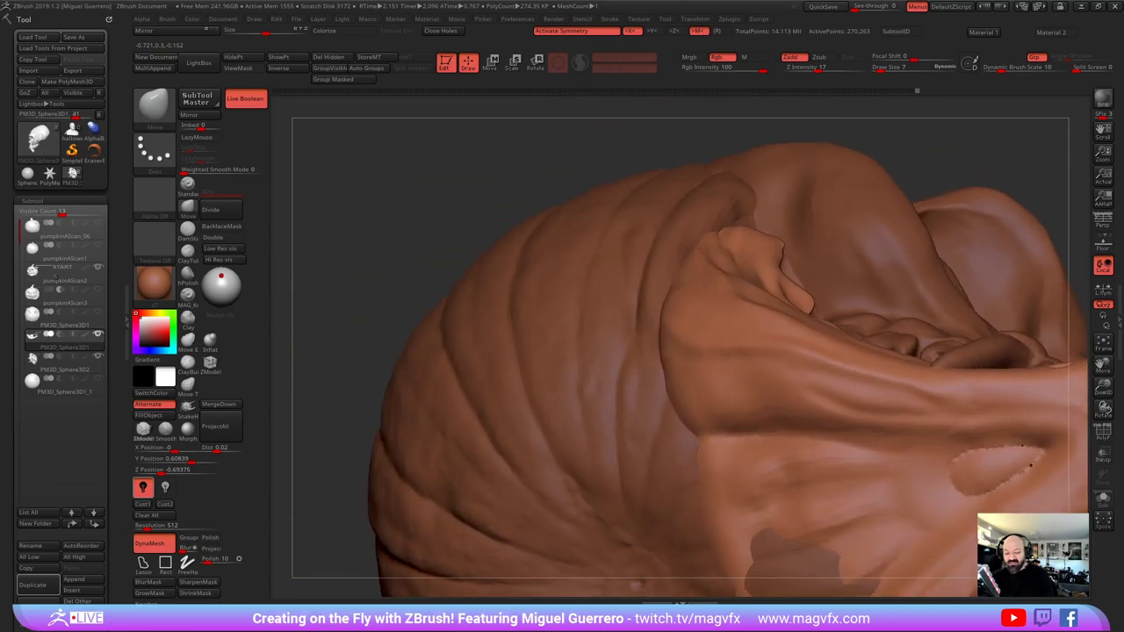
pyautogui.moveTo(664, 347); pyautogui.dragTo(660, 289)
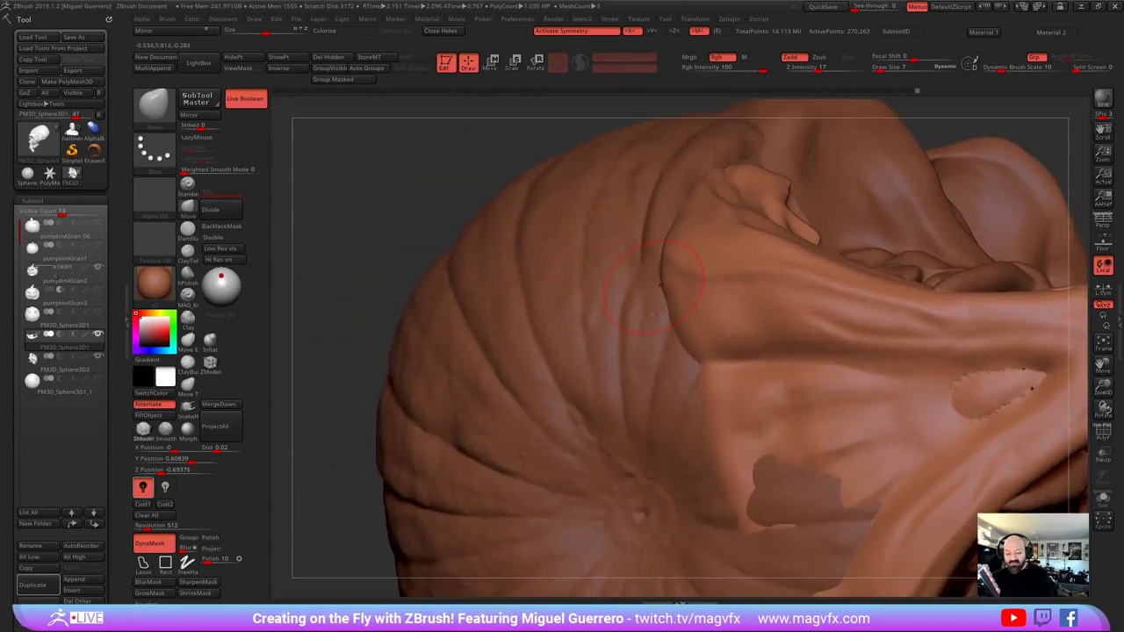
pyautogui.moveTo(661, 284)
pyautogui.keyDown('ctrl'); pyautogui.mouseDown(button='right')
pyautogui.moveTo(582, 263)
pyautogui.moveTo(606, 316)
pyautogui.moveTo(606, 408)
pyautogui.mouseUp(button='right'); pyautogui.keyUp('ctrl')
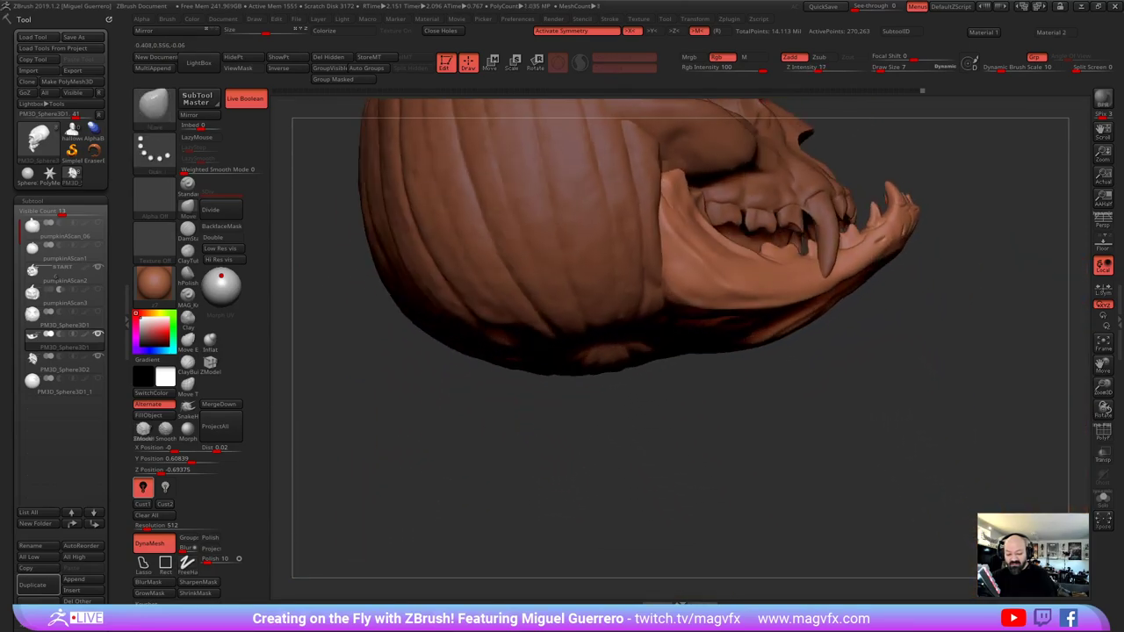
# Reshape the back edge of the lower jaw where it meets the pumpkin with the Move brush at draw size 10
pyautogui.moveTo(790, 426); pyautogui.dragTo(530, 414)
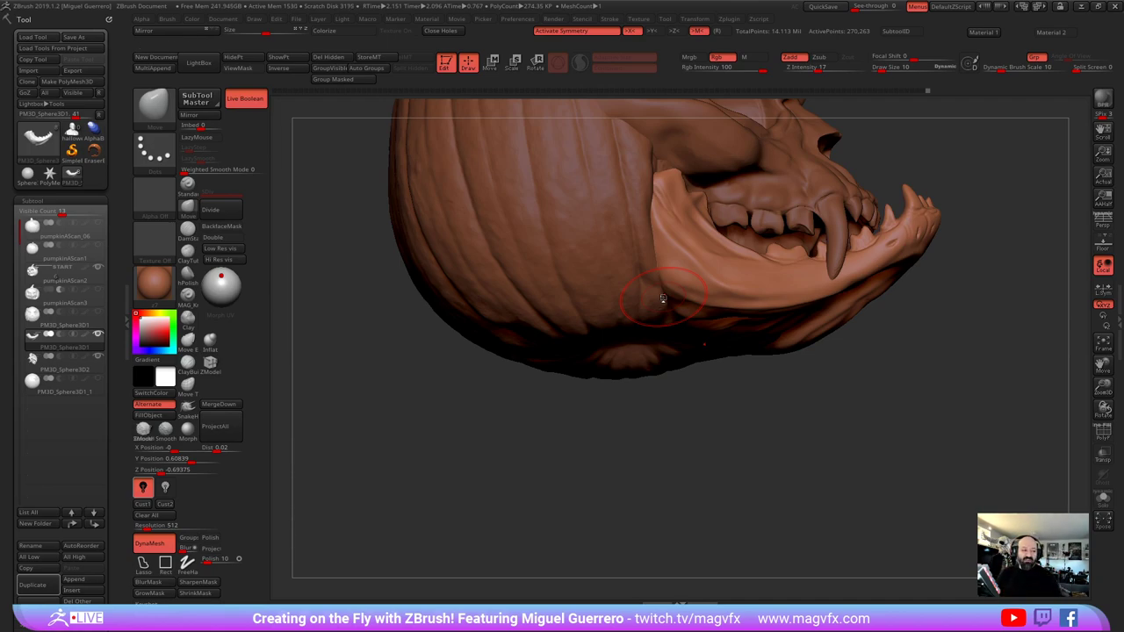
pyautogui.moveTo(663, 299); pyautogui.dragTo(637, 145, button='right')
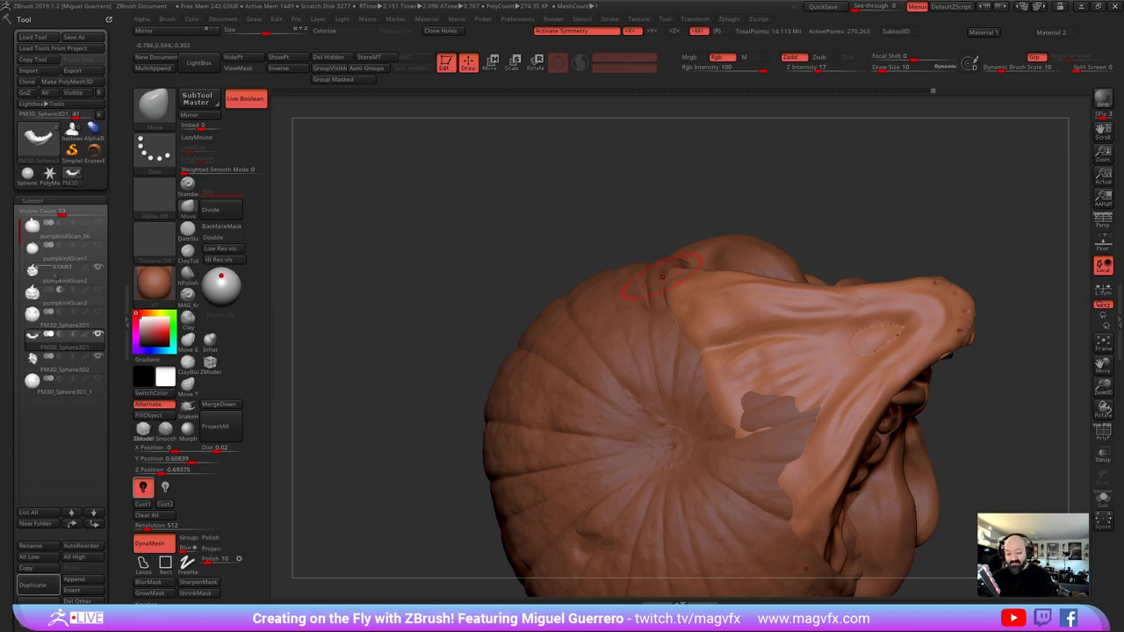
pyautogui.moveTo(544, 207)
pyautogui.mouseDown()
pyautogui.moveTo(469, 384)
pyautogui.moveTo(338, 373)
pyautogui.moveTo(364, 360)
pyautogui.mouseUp()
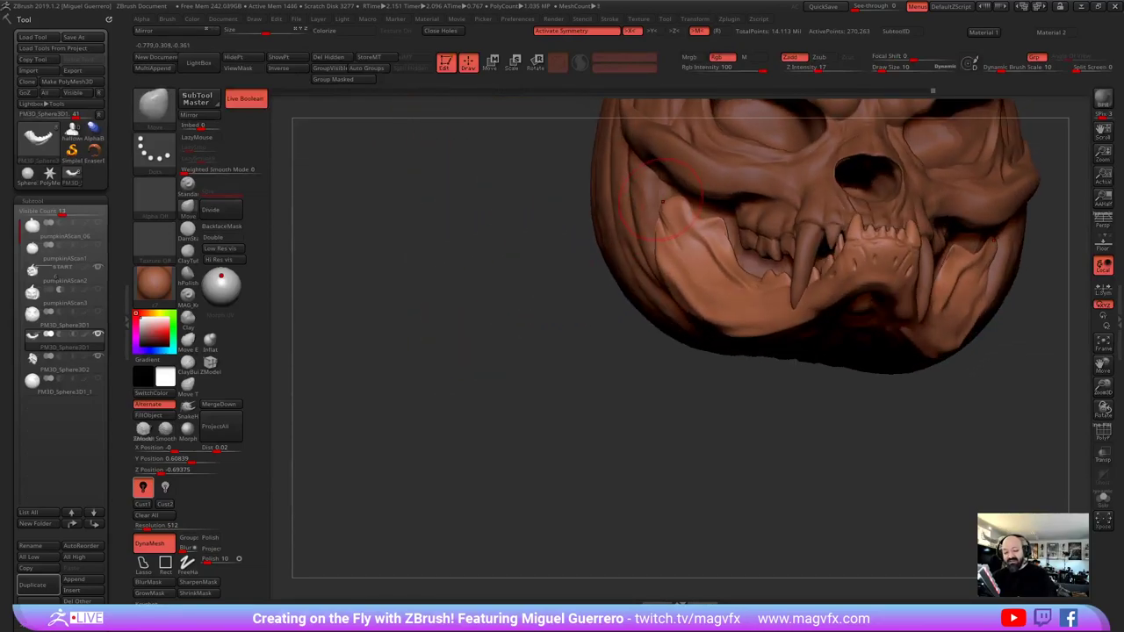
pyautogui.moveTo(611, 262)
pyautogui.mouseDown(button='right')
pyautogui.moveTo(672, 193)
pyautogui.moveTo(592, 281)
pyautogui.mouseUp(button='right')
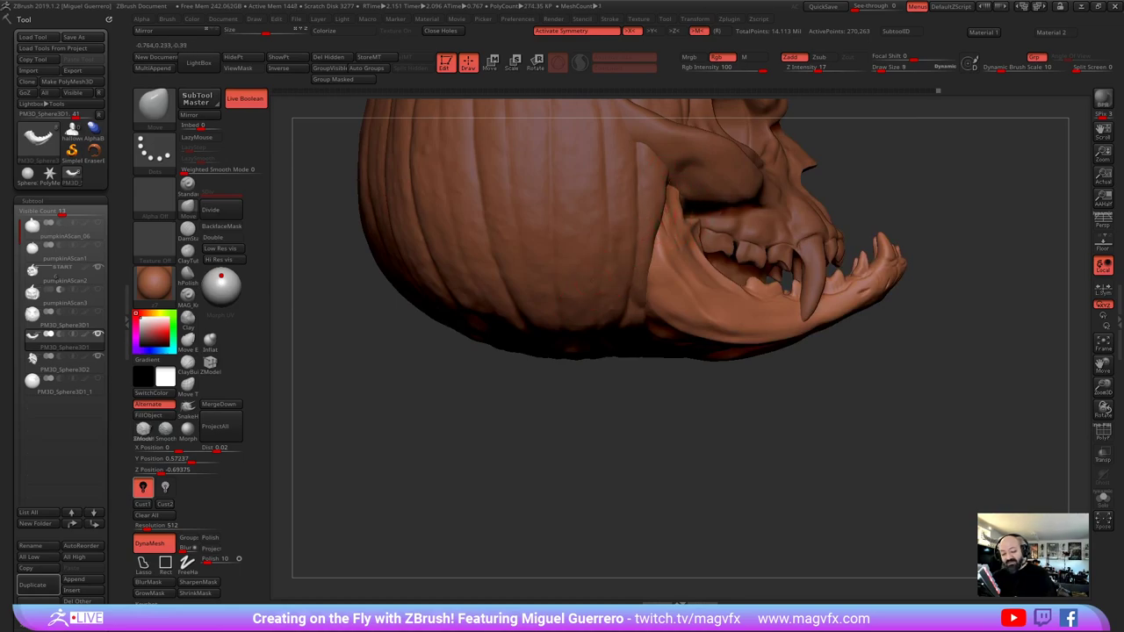
# Refine the outer contour of both jaw corners in front view with the Move brush at draw size 9 and smooth them
pyautogui.moveTo(755, 343); pyautogui.dragTo(562, 381, button='right')
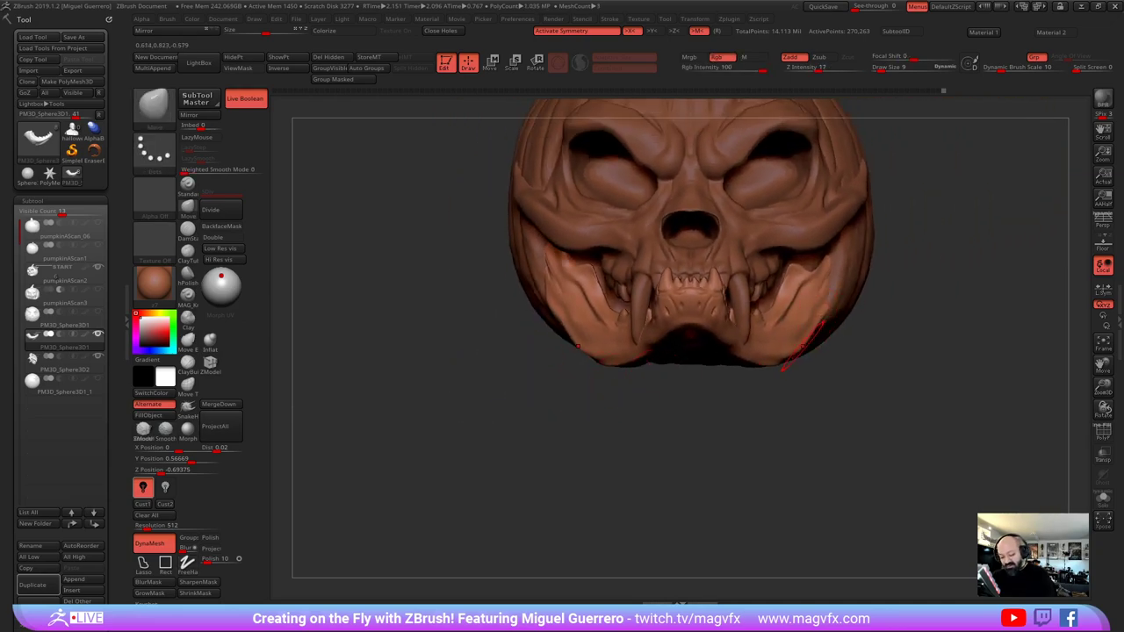
pyautogui.moveTo(803, 346); pyautogui.dragTo(794, 339)
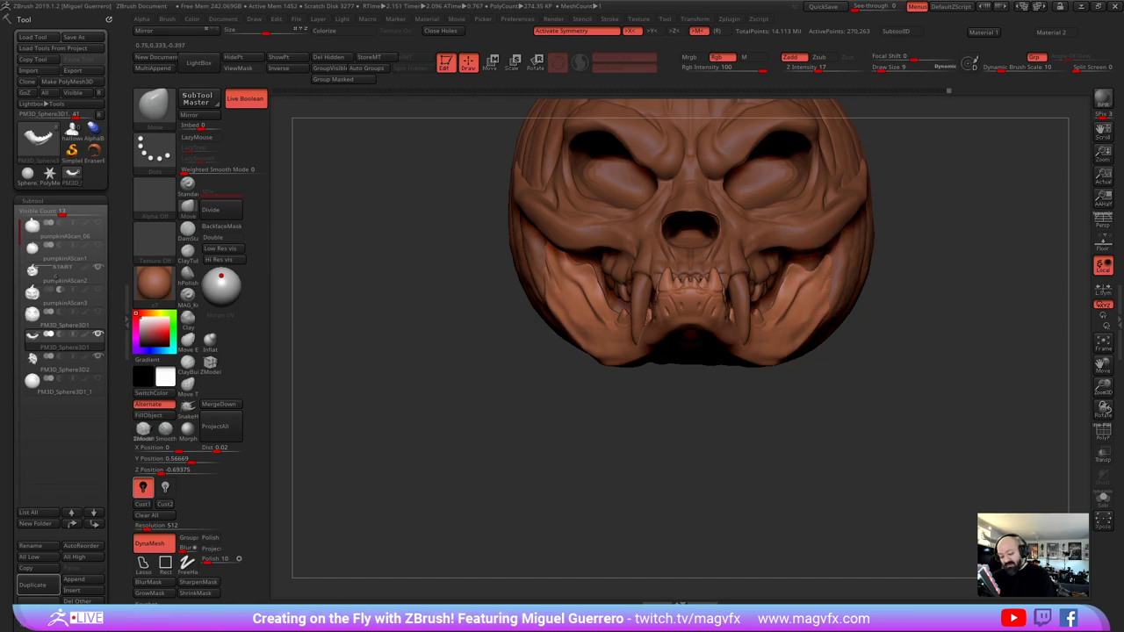
pyautogui.moveTo(827, 259); pyautogui.dragTo(829, 251)
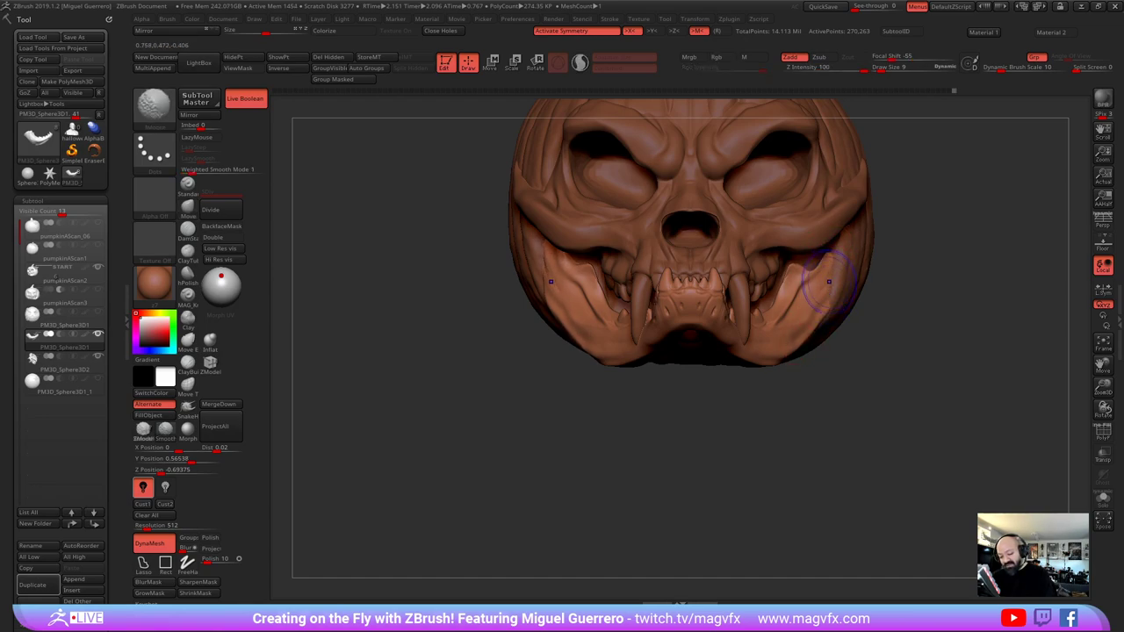
pyautogui.keyDown('alt'); pyautogui.moveTo(553, 349); pyautogui.dragTo(524, 431); pyautogui.keyUp('alt')
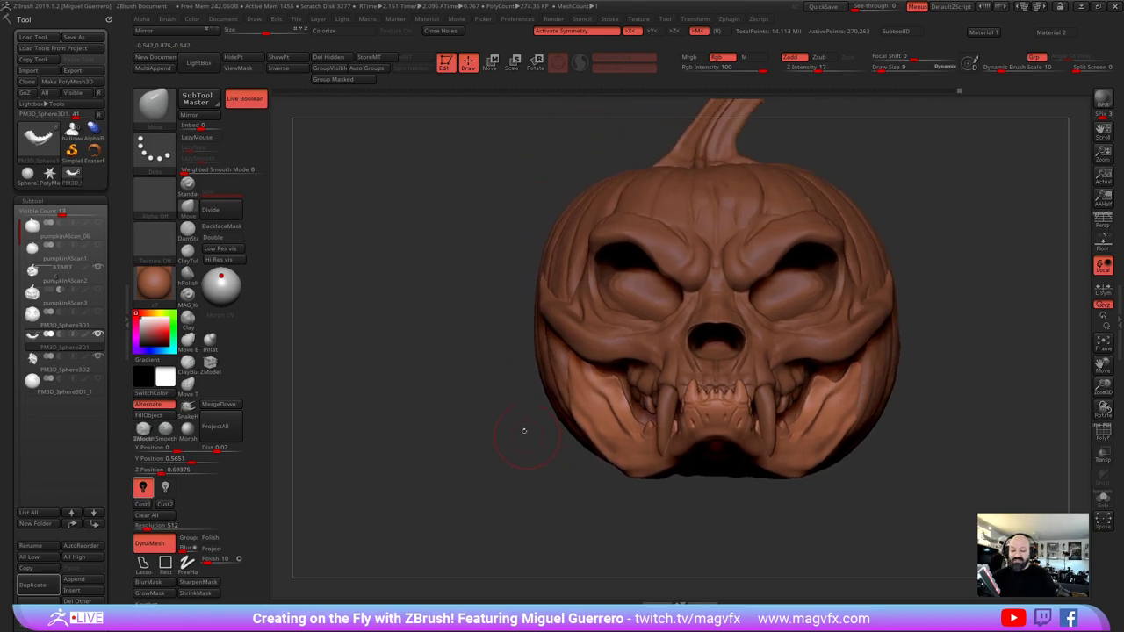
# Select the pumpkin subtool and work its surface beside the skull's cheekbone with the Clay and hPolish brushes
pyautogui.moveTo(492, 380)
pyautogui.keyDown('ctrl'); pyautogui.mouseDown(button='right')
pyautogui.moveTo(478, 351)
pyautogui.moveTo(484, 396)
pyautogui.moveTo(523, 379)
pyautogui.mouseUp(button='right'); pyautogui.keyUp('ctrl')
pyautogui.keyDown('alt'); pyautogui.click(643, 328); pyautogui.keyUp('alt')
pyautogui.moveTo(439, 356); pyautogui.dragTo(454, 381, button='right')
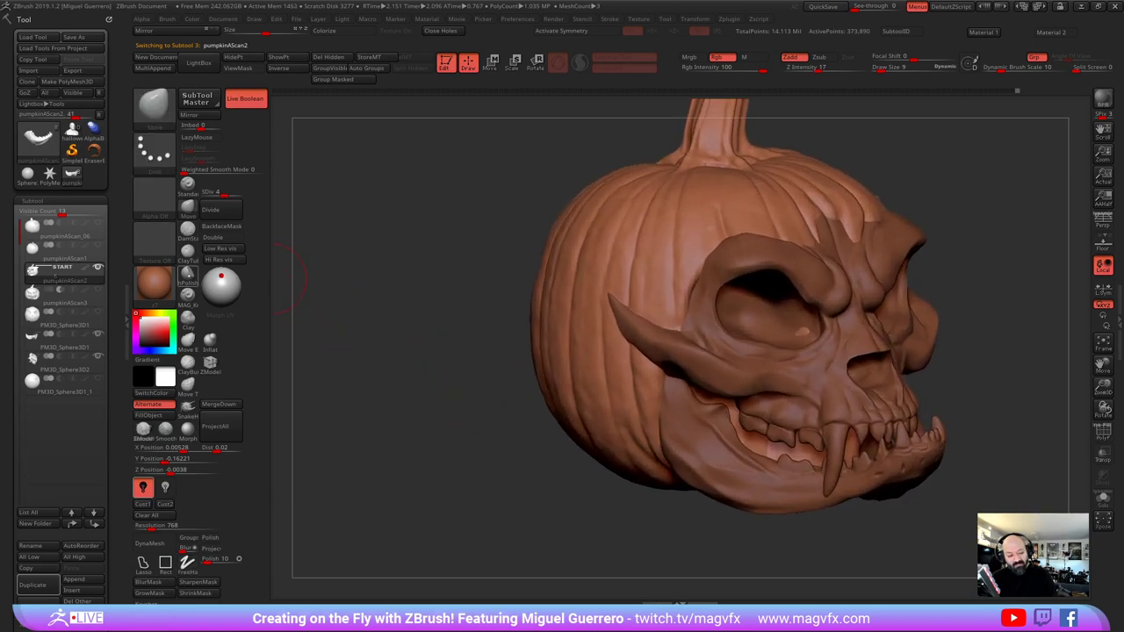
pyautogui.click(187, 317)
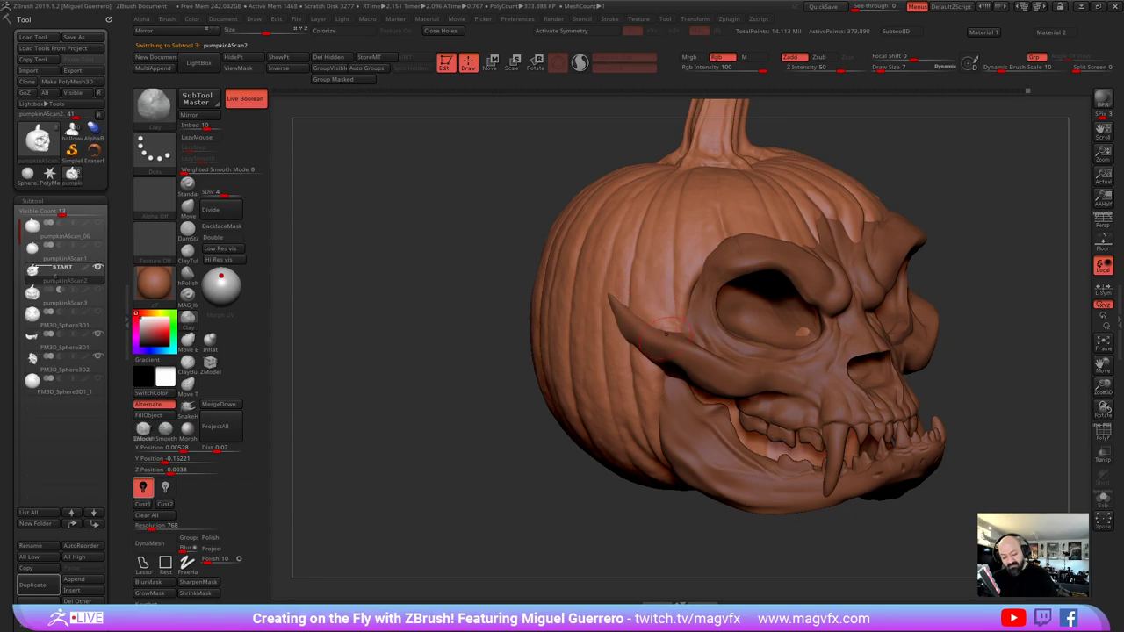
pyautogui.moveTo(413, 279)
pyautogui.mouseDown()
pyautogui.moveTo(337, 258)
pyautogui.moveTo(343, 283)
pyautogui.mouseUp()
pyautogui.click(191, 277)
pyautogui.moveTo(376, 330); pyautogui.dragTo(402, 338)
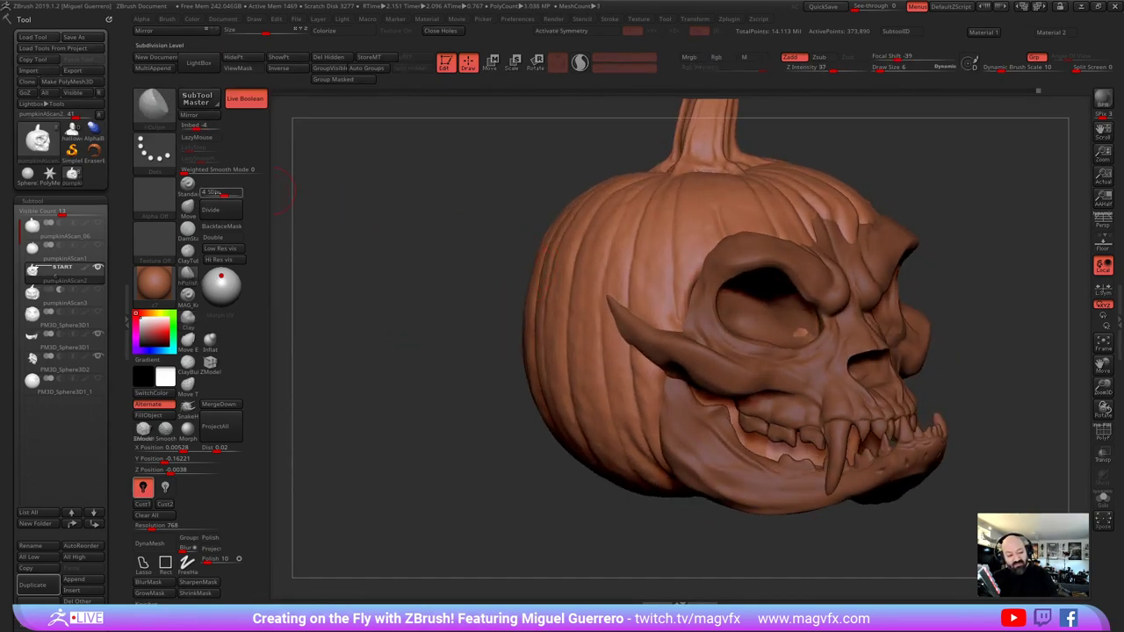
# Set the pumpkin to subdivision level 3 and polish its surface around the cheekbone with hPolish at draw size 6
pyautogui.click(216, 193)
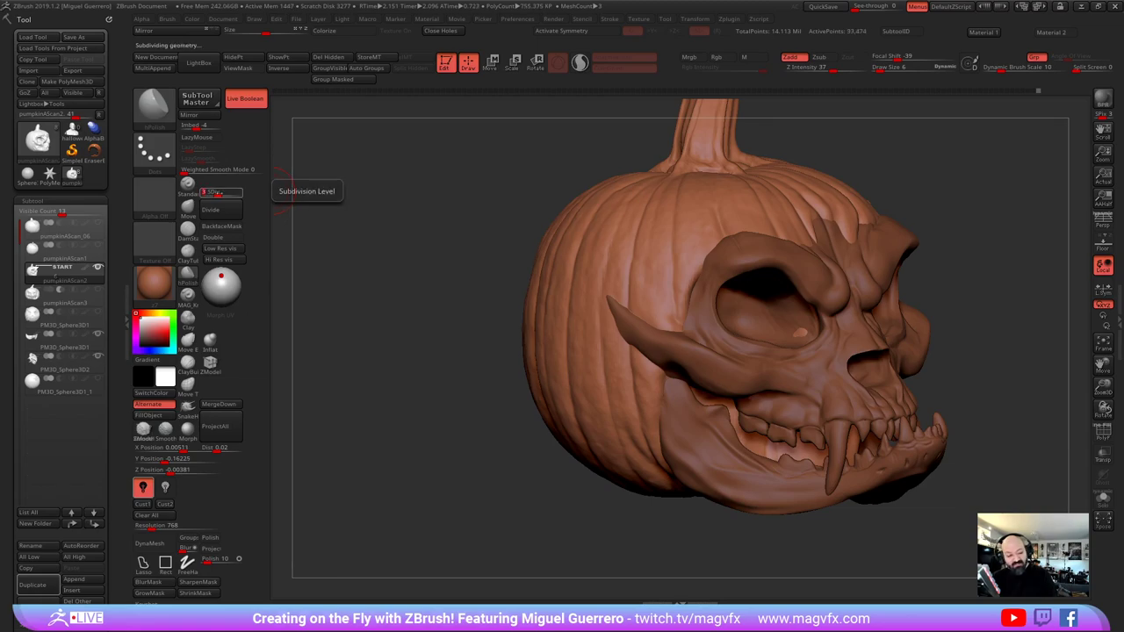
pyautogui.click(210, 192)
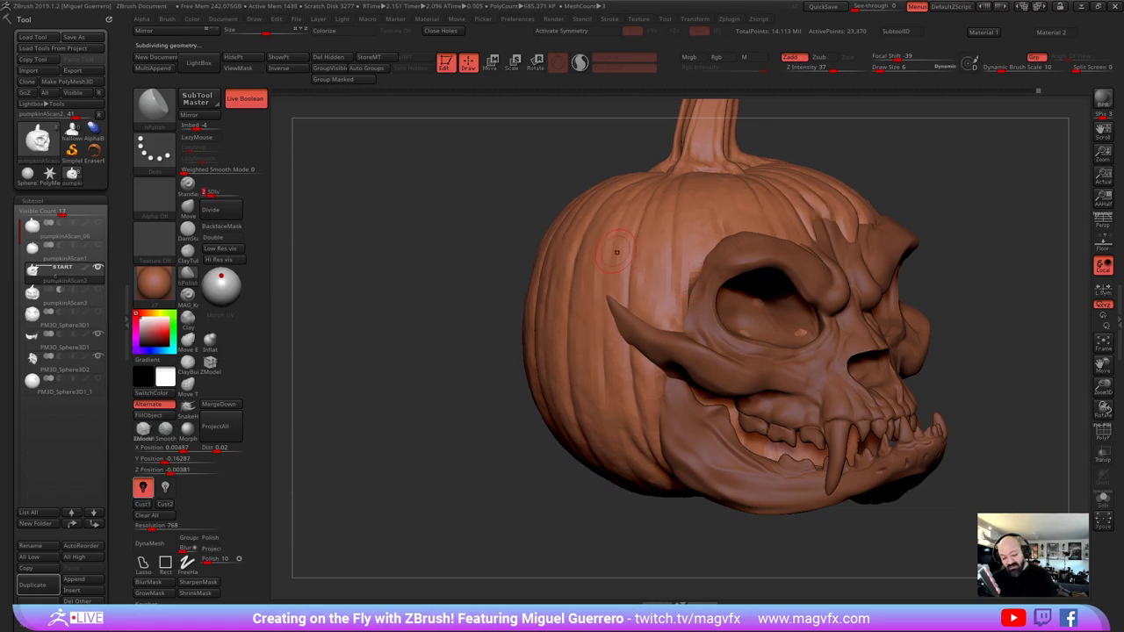
pyautogui.click(233, 210)
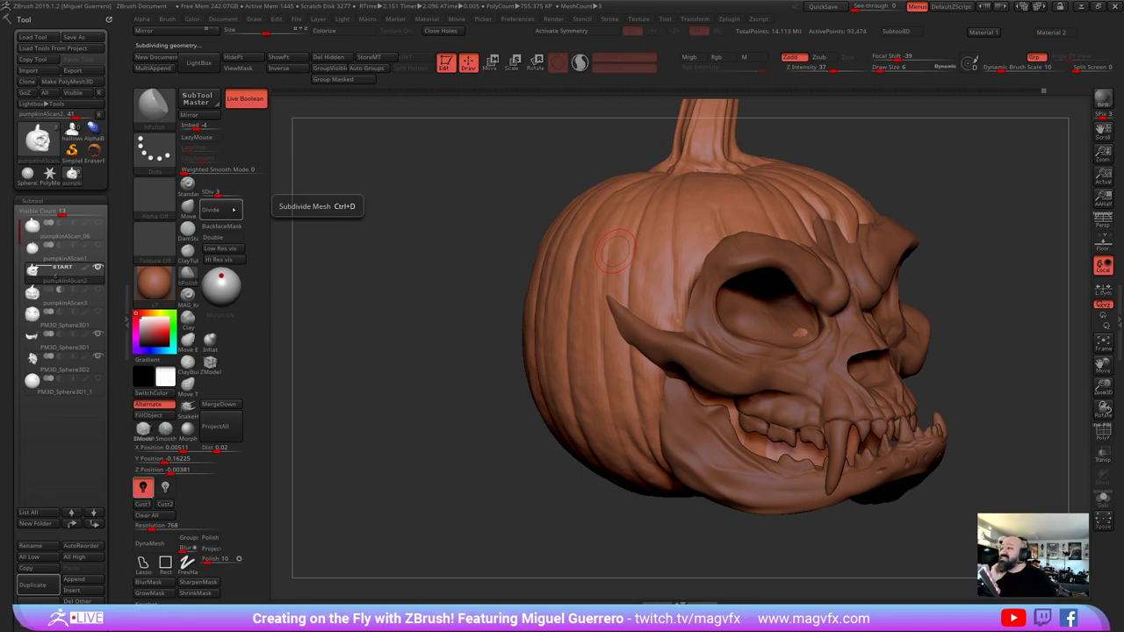
pyautogui.moveTo(441, 297)
pyautogui.mouseDown()
pyautogui.moveTo(500, 303)
pyautogui.moveTo(426, 304)
pyautogui.mouseUp()
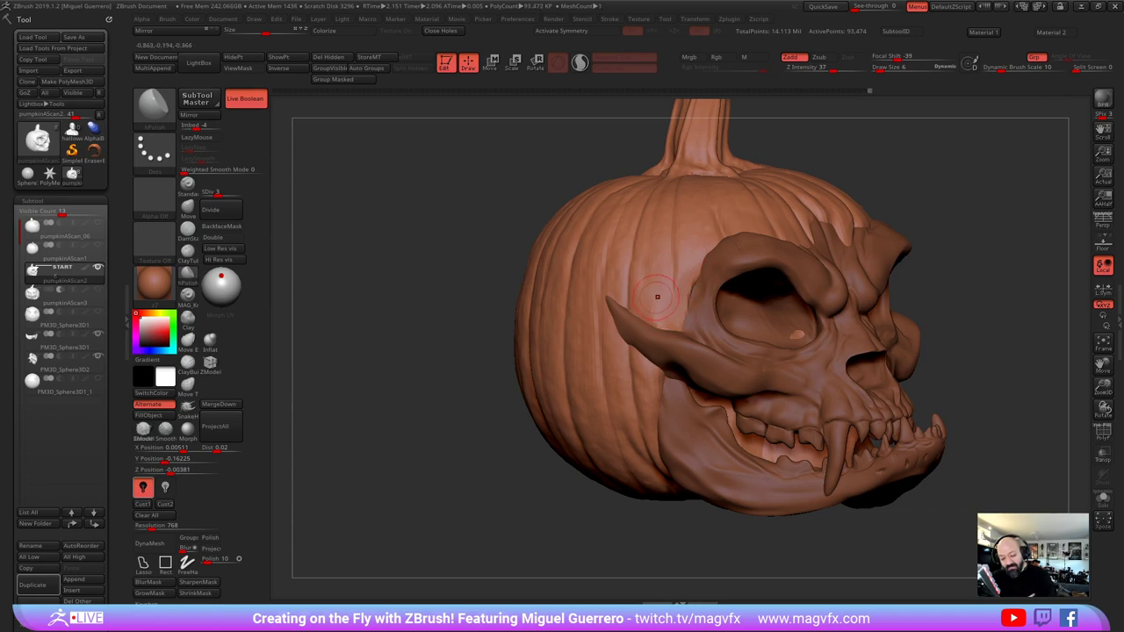
pyautogui.moveTo(654, 298); pyautogui.dragTo(579, 294, button='right')
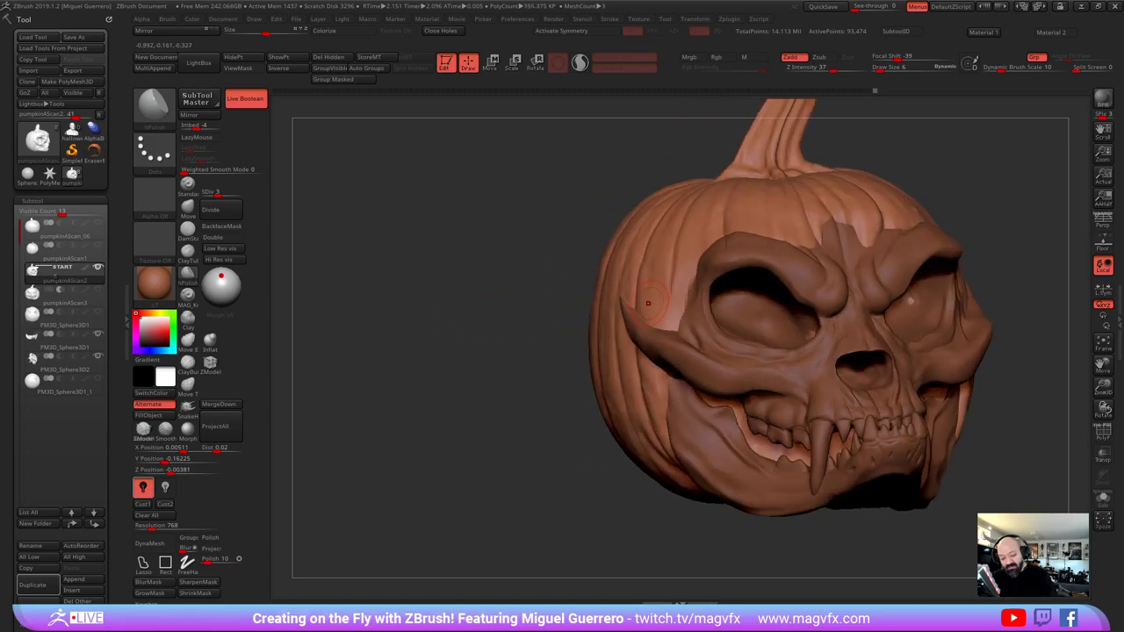
pyautogui.moveTo(648, 301); pyautogui.dragTo(657, 322, button='right')
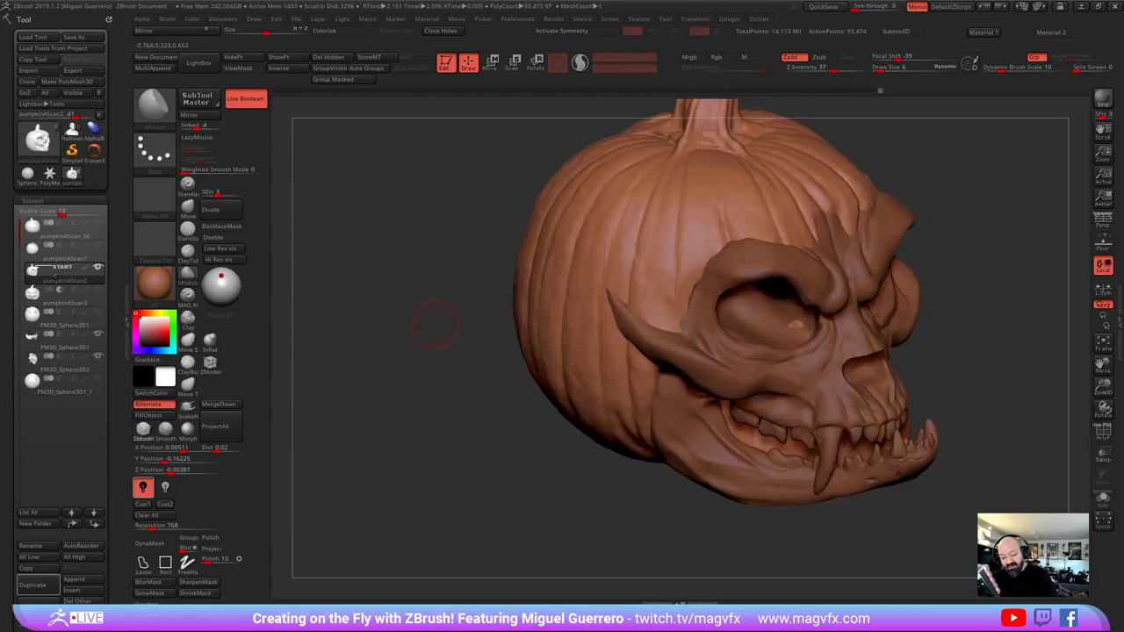
pyautogui.keyDown('shift'); pyautogui.moveTo(456, 311); pyautogui.dragTo(416, 307); pyautogui.keyUp('shift')
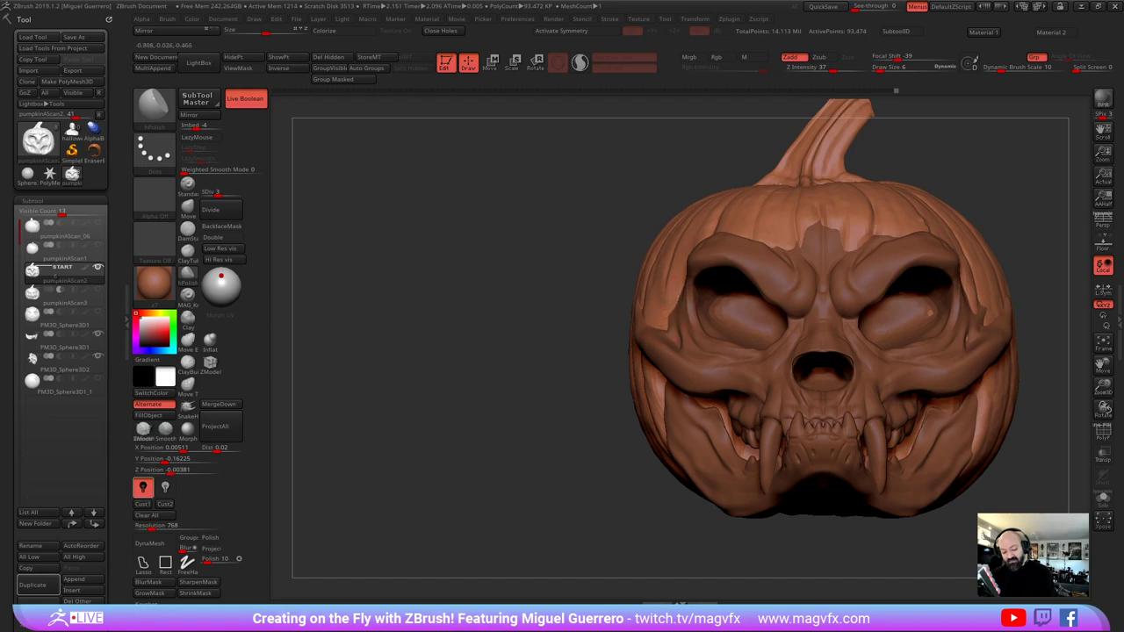
# Adjust the pumpkin surface beside the skull's cheekbone with the Move brush at draw size 5
pyautogui.keyDown('alt'); pyautogui.click(665, 333); pyautogui.keyUp('alt')
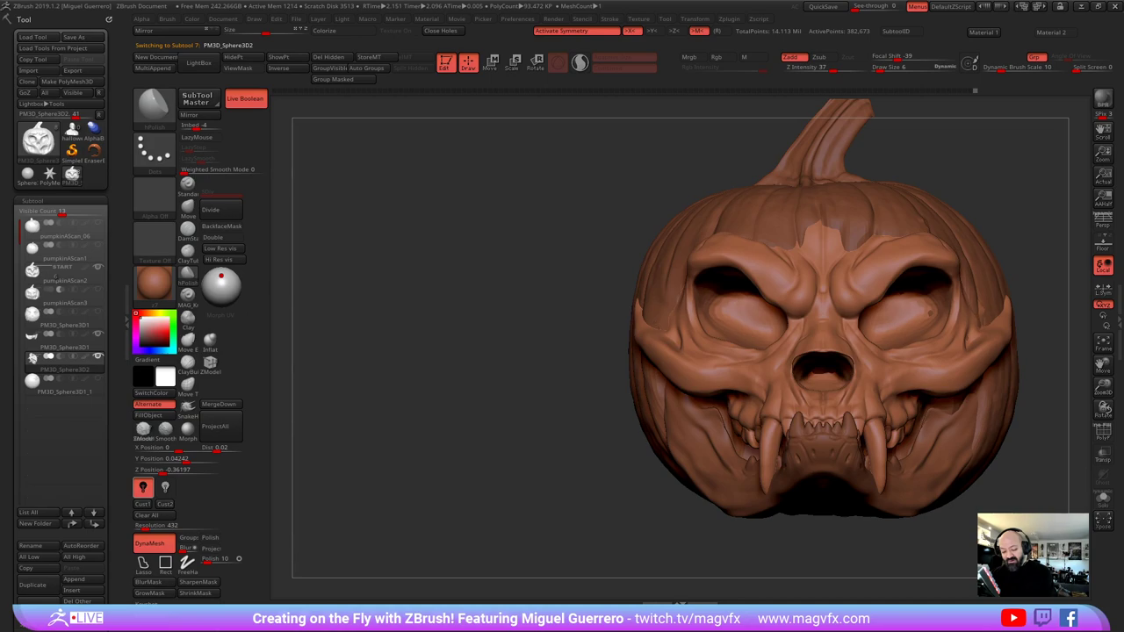
pyautogui.click(187, 209)
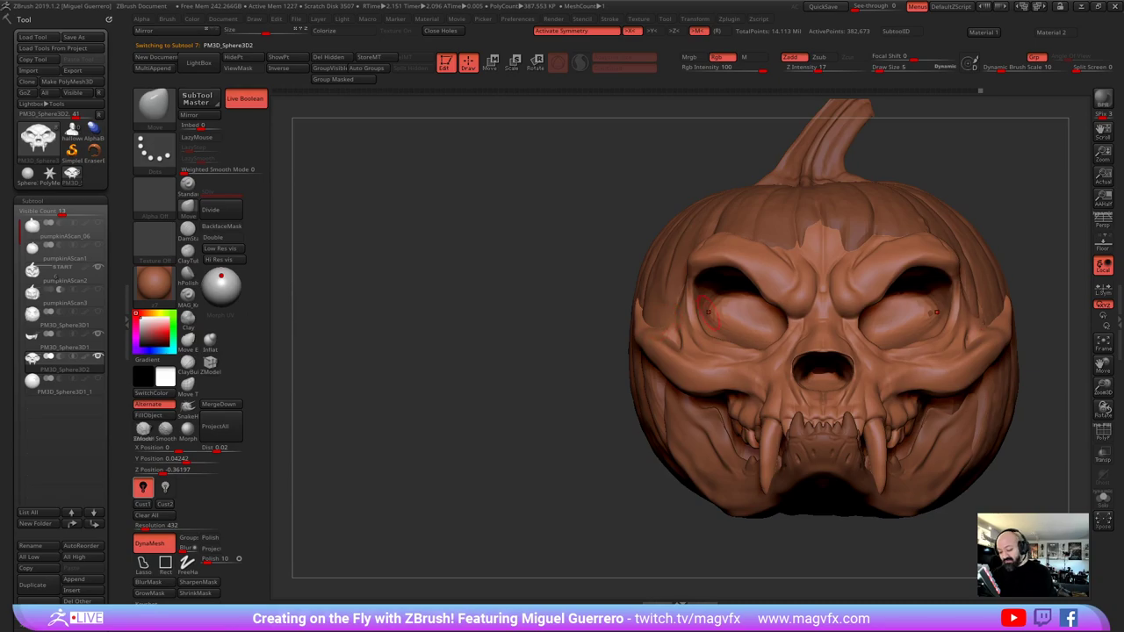
pyautogui.keyDown('alt'); pyautogui.click(973, 308); pyautogui.keyUp('alt')
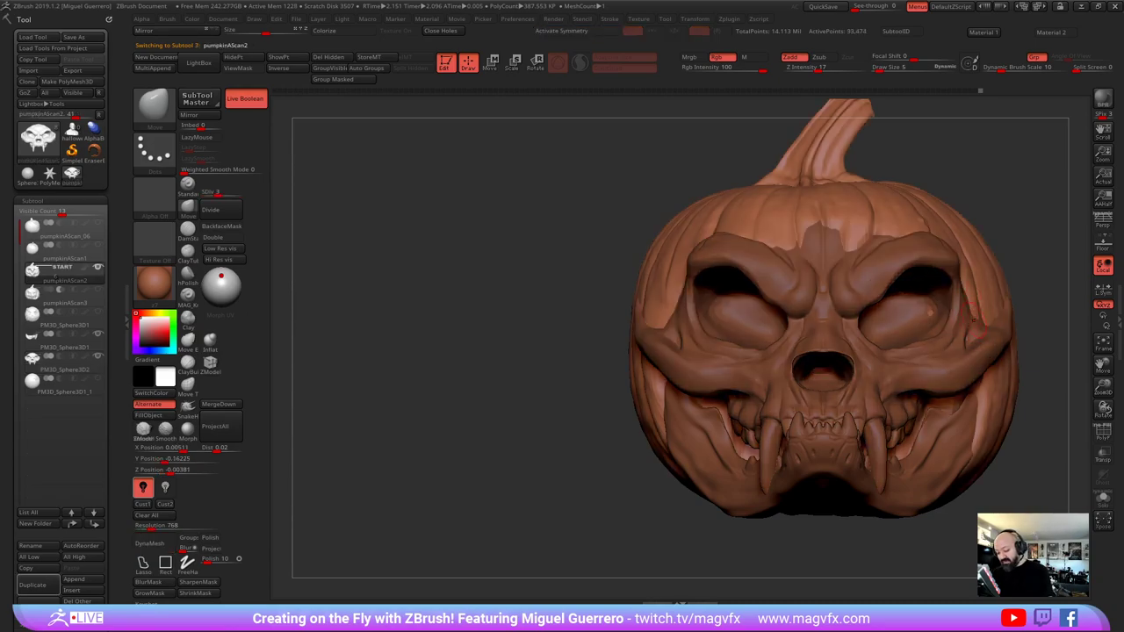
pyautogui.moveTo(978, 318); pyautogui.dragTo(976, 330)
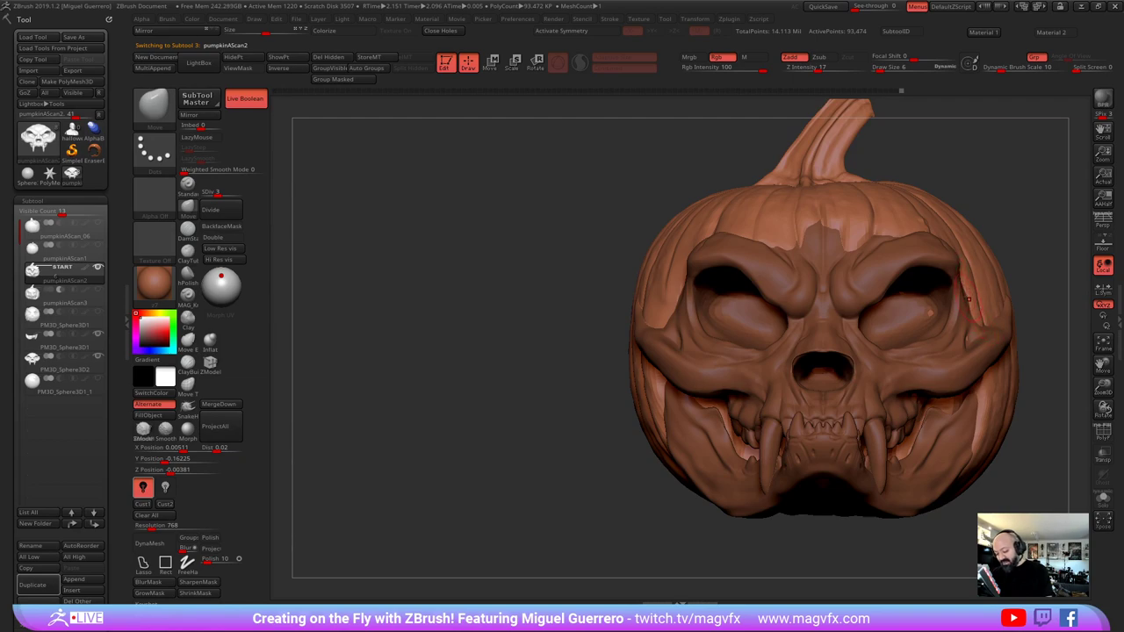
pyautogui.moveTo(609, 316); pyautogui.dragTo(493, 302)
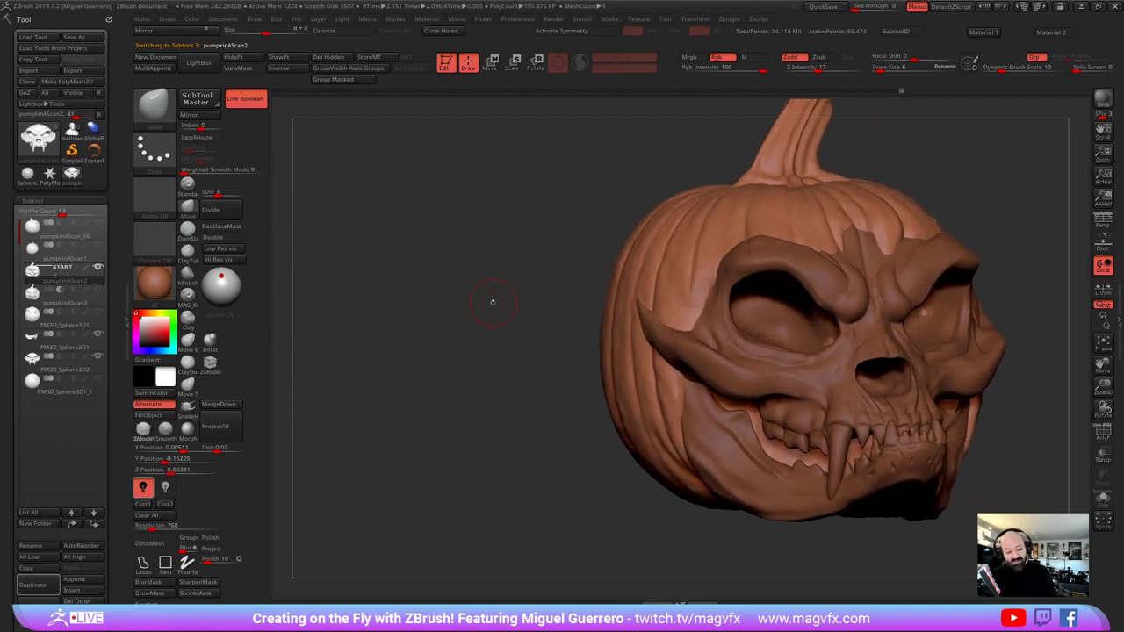
# Choose the DamStandard brush at draw size 5 and raise the pumpkin subtool to subdivision level 4
pyautogui.click(187, 230)
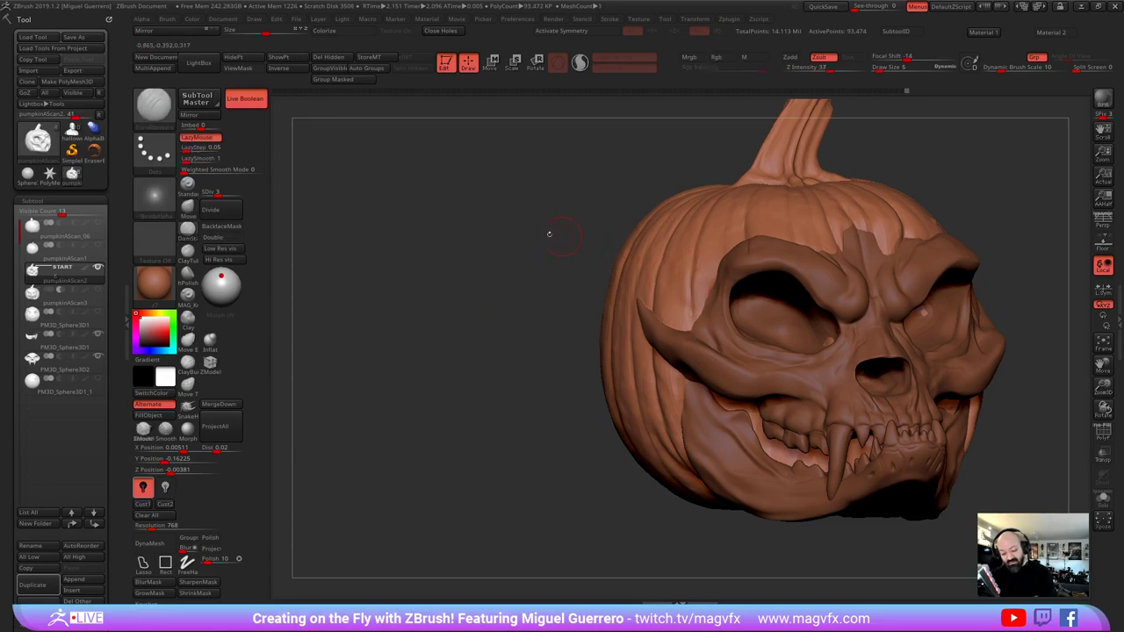
pyautogui.moveTo(550, 234)
pyautogui.mouseDown()
pyautogui.moveTo(587, 241)
pyautogui.moveTo(532, 251)
pyautogui.mouseUp()
pyautogui.keyDown('alt'); pyautogui.click(597, 246); pyautogui.keyUp('alt')
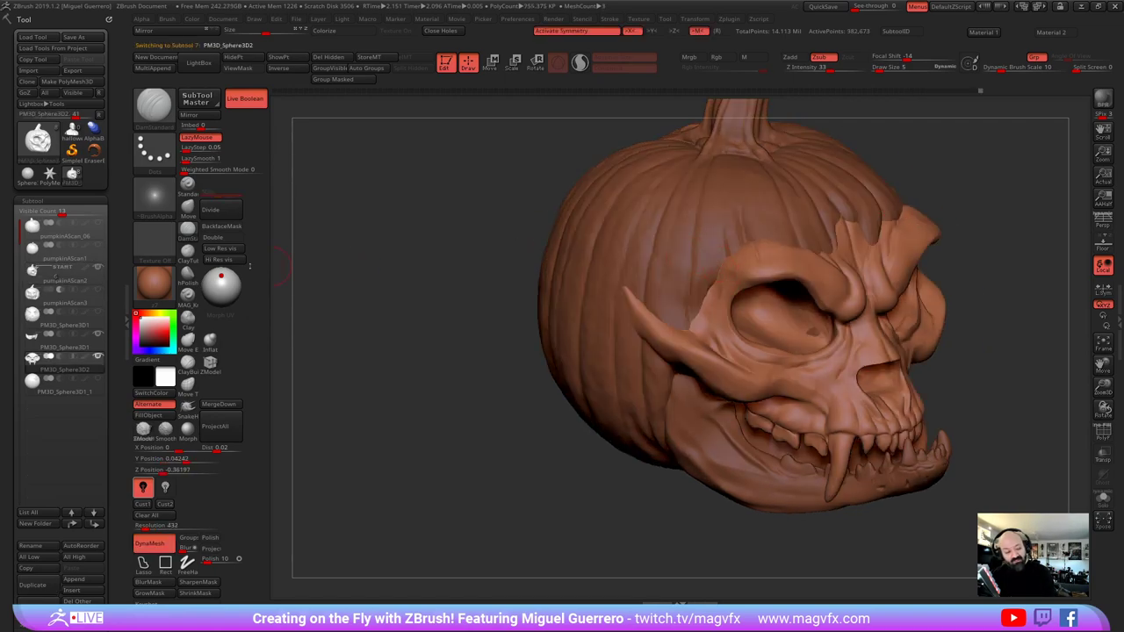
pyautogui.keyDown('alt'); pyautogui.click(597, 247); pyautogui.keyUp('alt')
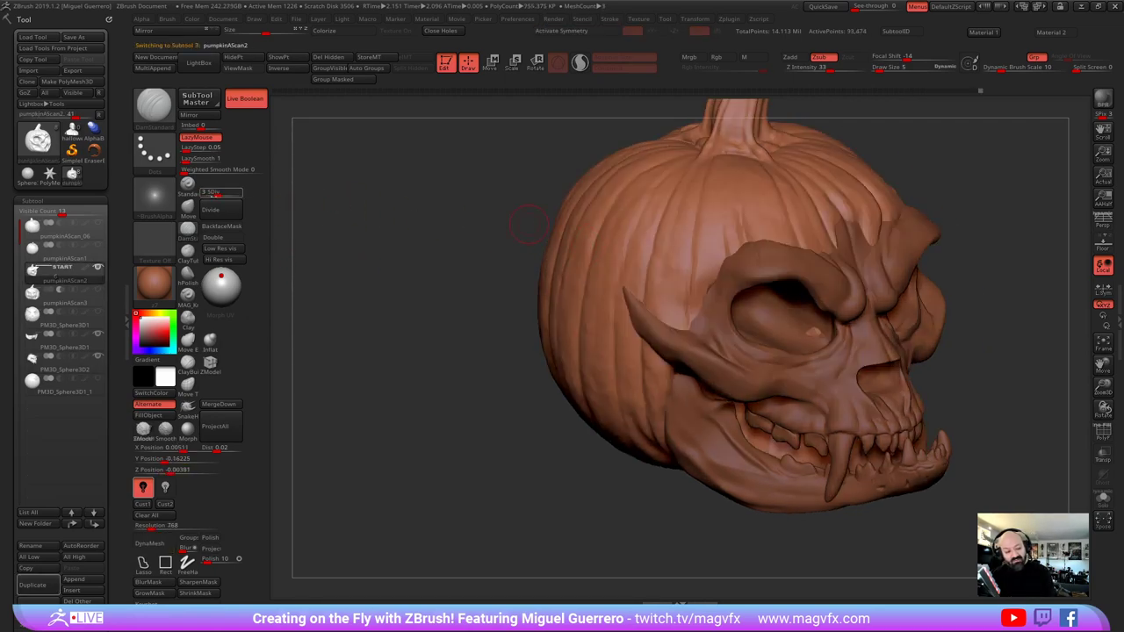
pyautogui.moveTo(224, 193); pyautogui.dragTo(395, 211)
pyautogui.press('d')
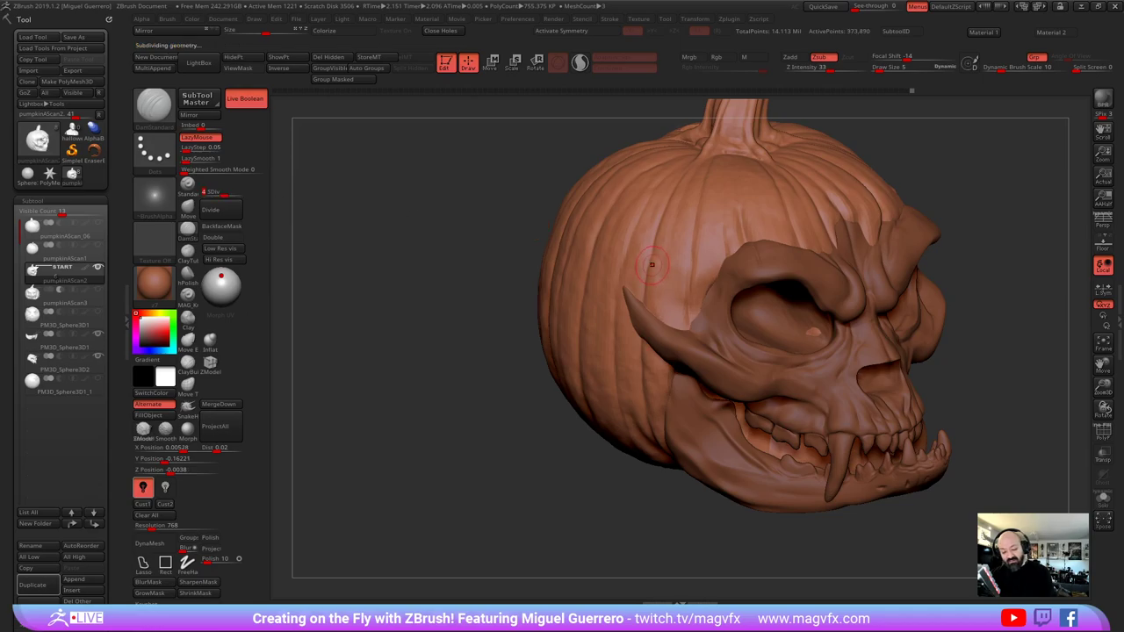
# Select the skull subtool, turn off symmetry, and carve its brow and forehead edges with the DamStandard brush at draw size 3
pyautogui.keyDown('alt'); pyautogui.click(736, 263); pyautogui.keyUp('alt')
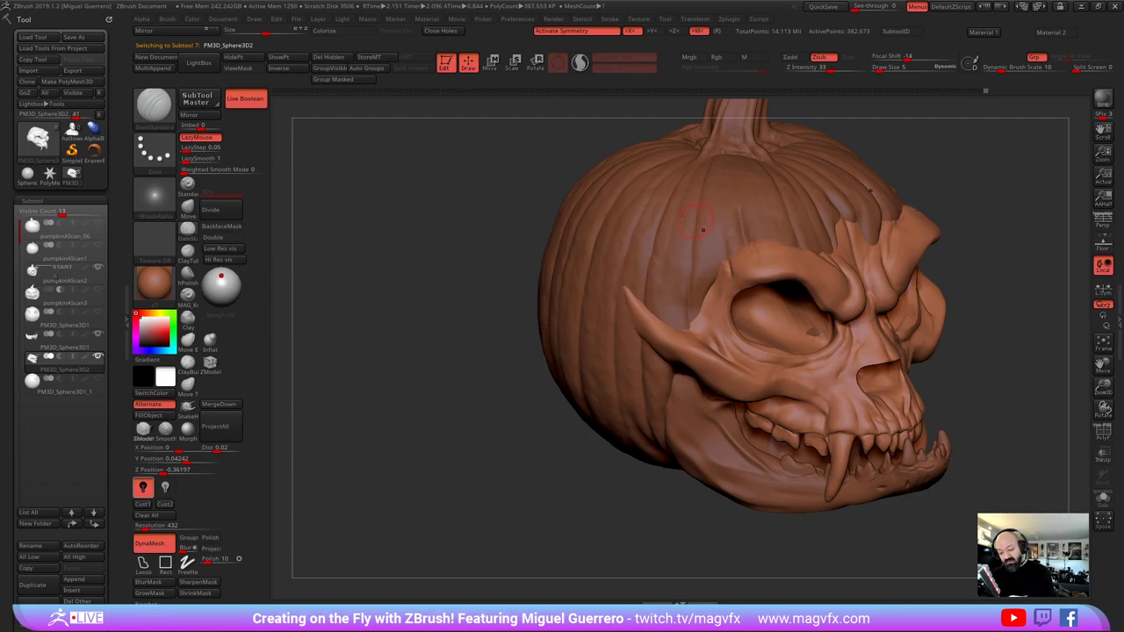
pyautogui.moveTo(401, 326); pyautogui.dragTo(414, 296)
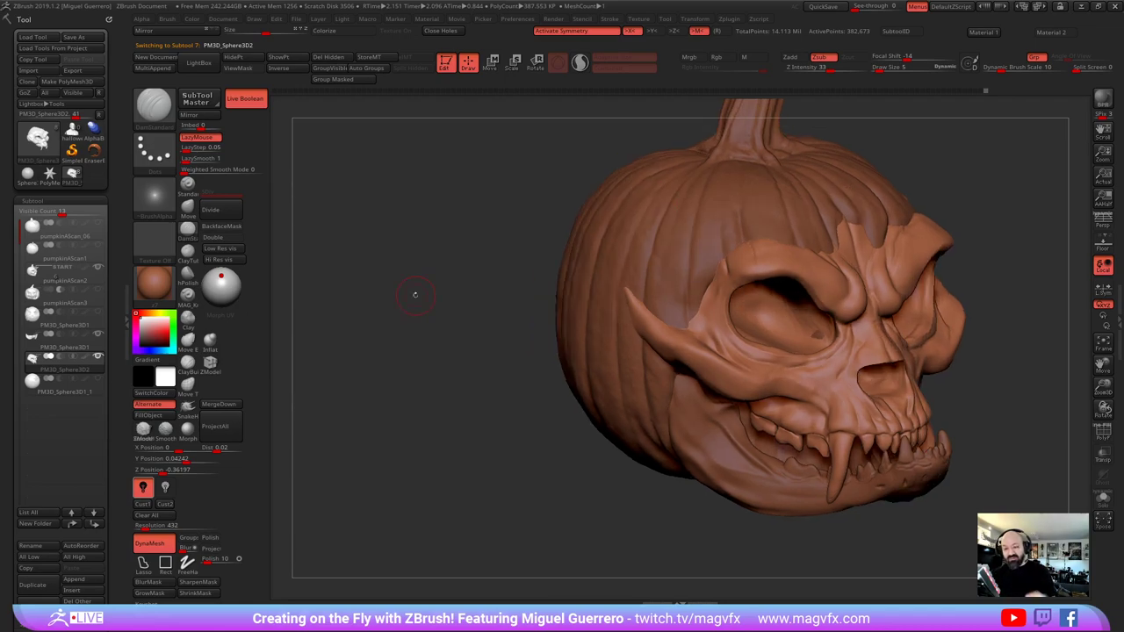
pyautogui.press('x')
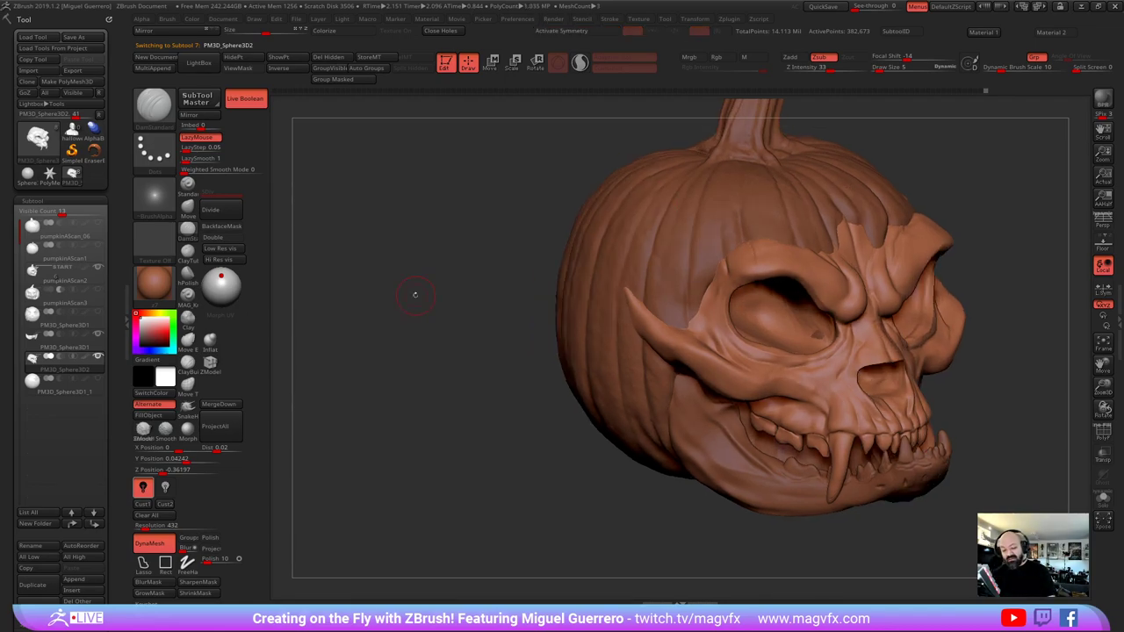
pyautogui.moveTo(481, 254); pyautogui.dragTo(466, 240)
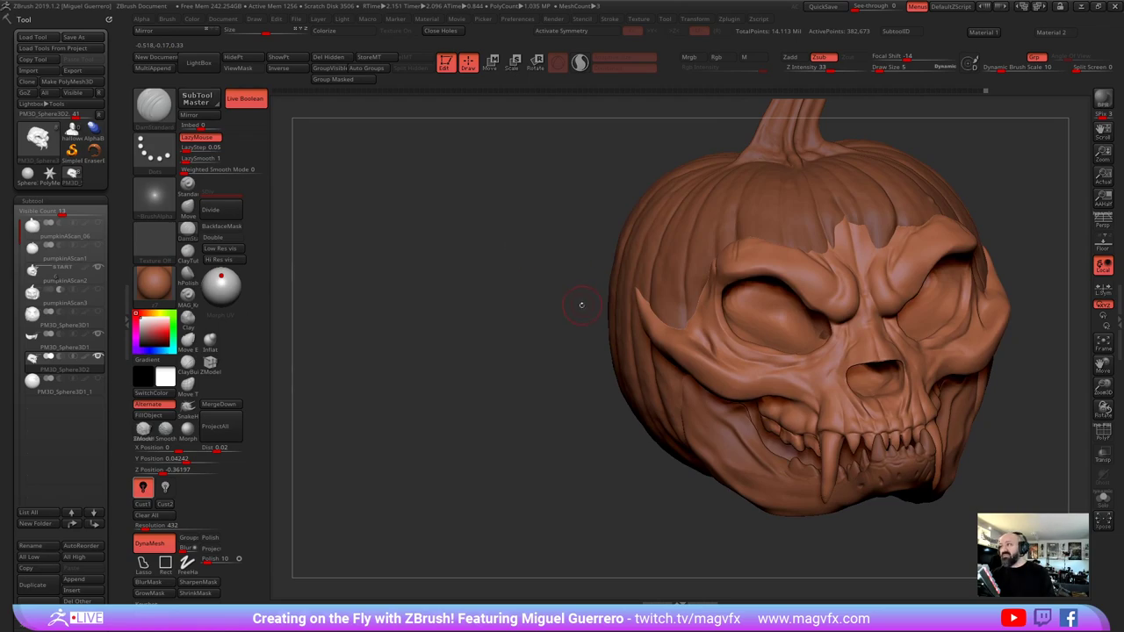
pyautogui.moveTo(581, 304); pyautogui.dragTo(502, 356)
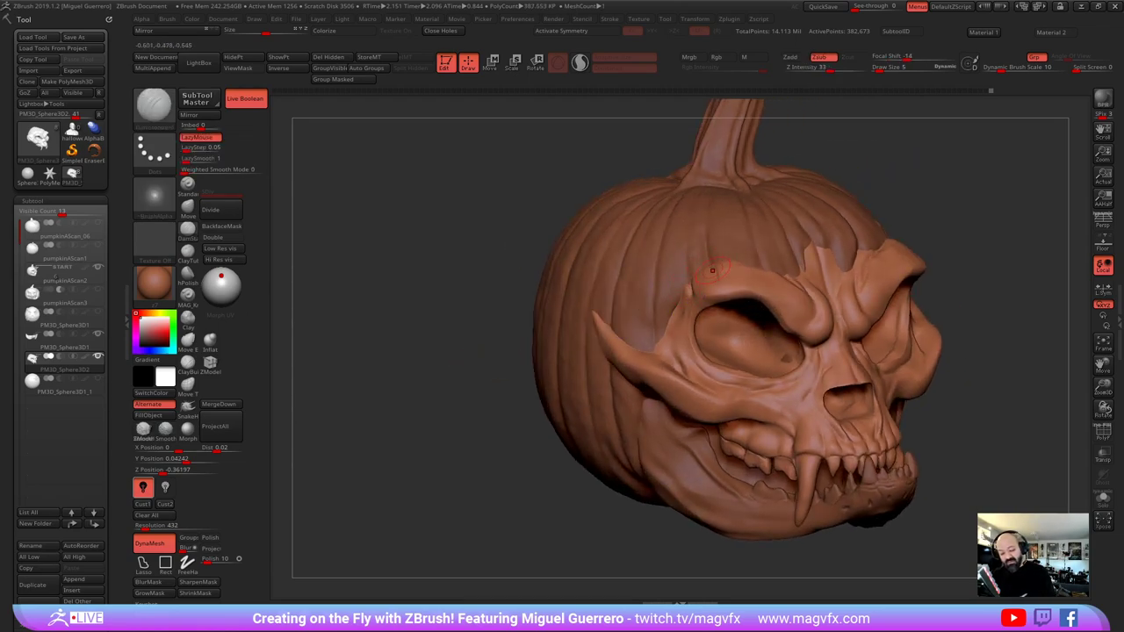
pyautogui.moveTo(506, 260); pyautogui.dragTo(553, 256)
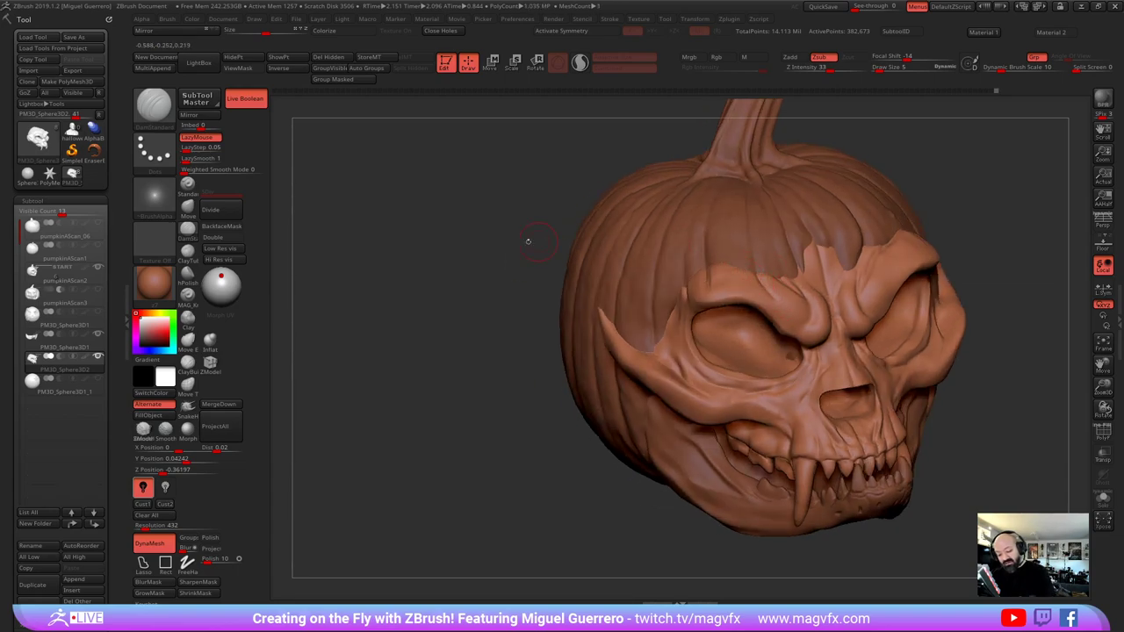
pyautogui.moveTo(529, 242); pyautogui.dragTo(719, 260)
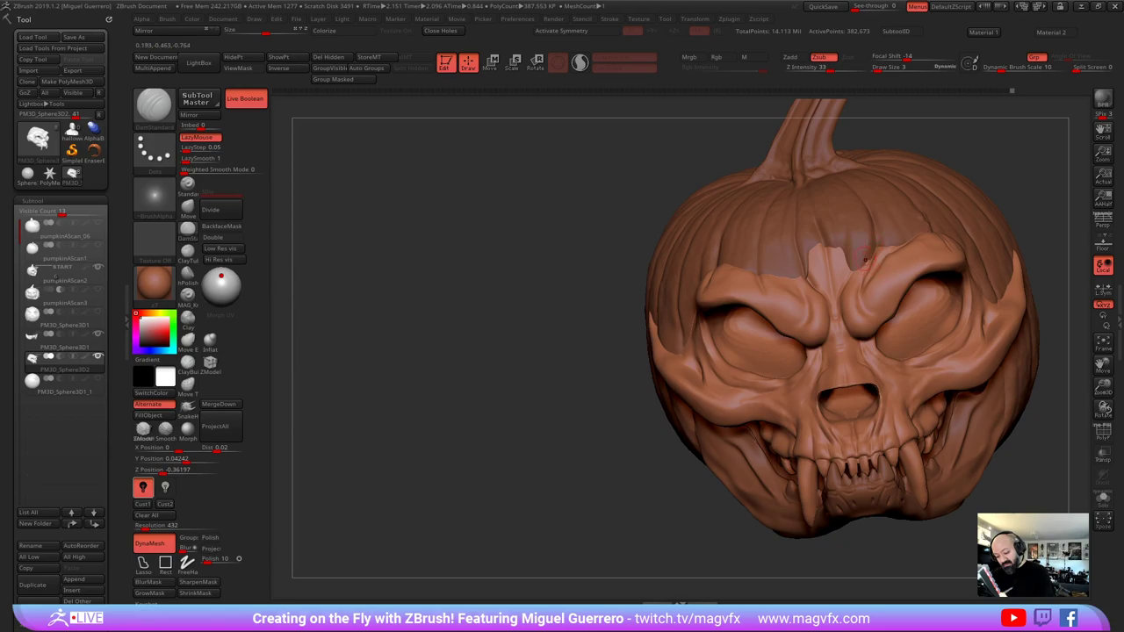
pyautogui.moveTo(852, 214); pyautogui.dragTo(897, 235, button='right')
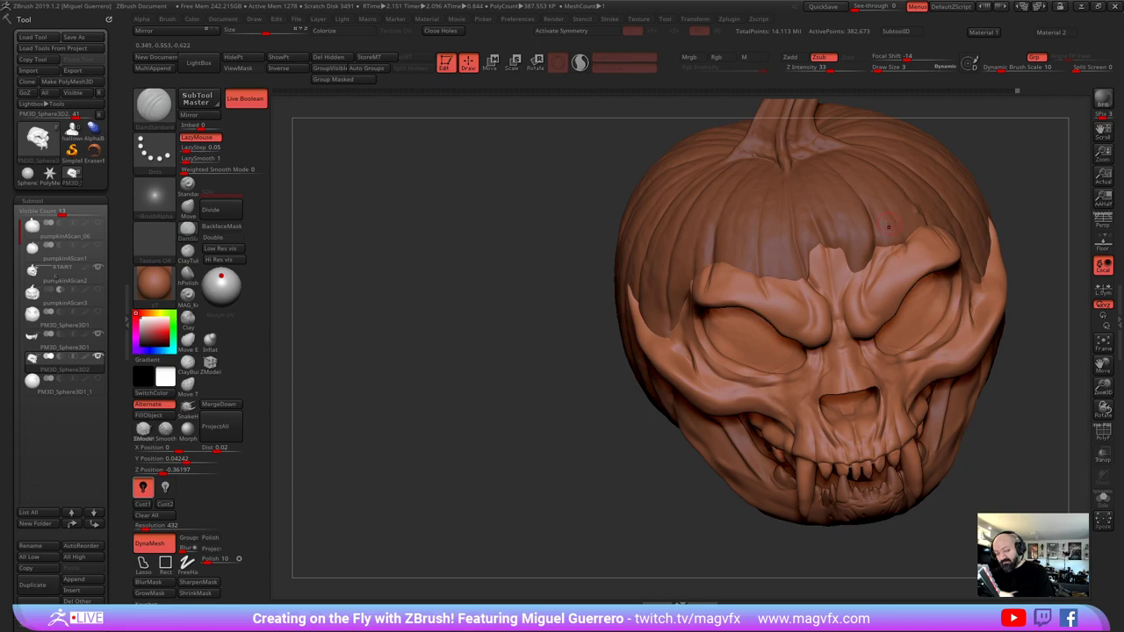
pyautogui.moveTo(505, 289); pyautogui.dragTo(404, 360)
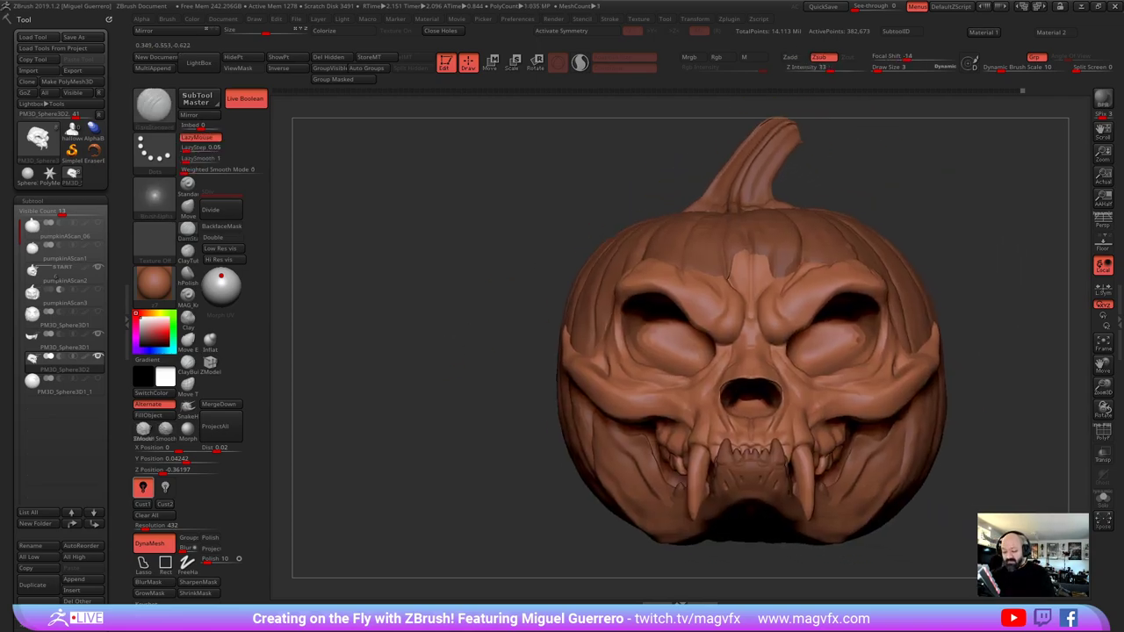
# Carve the outer rim of the skull's left eye socket and cheekbone with DamStandard at draw size 3
pyautogui.moveTo(702, 352); pyautogui.dragTo(545, 334)
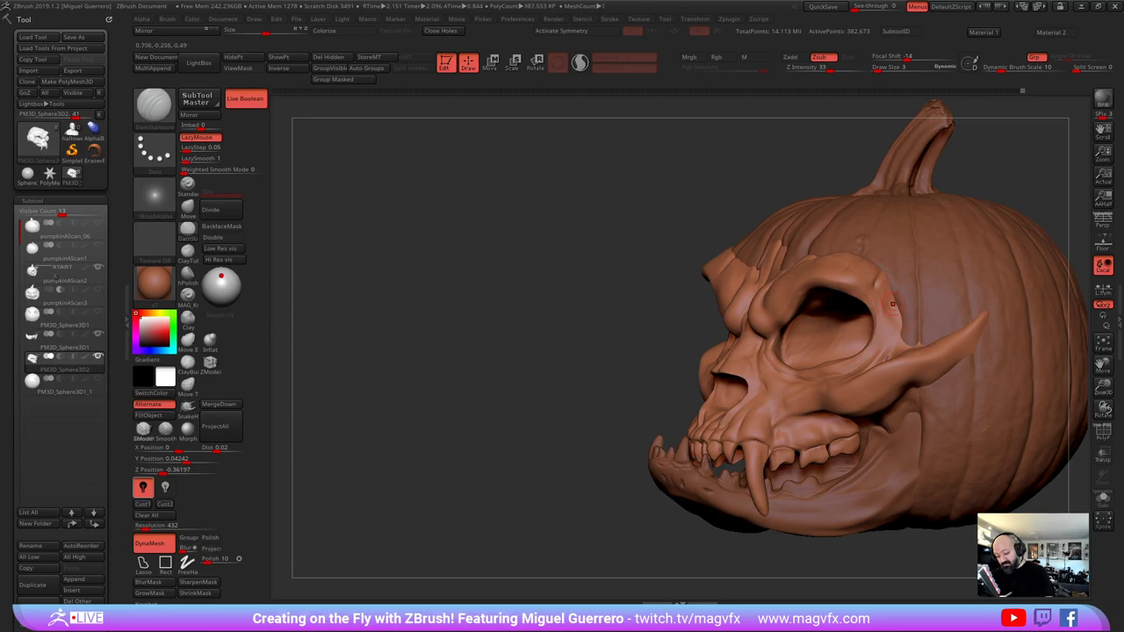
pyautogui.moveTo(895, 309); pyautogui.dragTo(893, 336)
pyautogui.moveTo(616, 292); pyautogui.dragTo(604, 292)
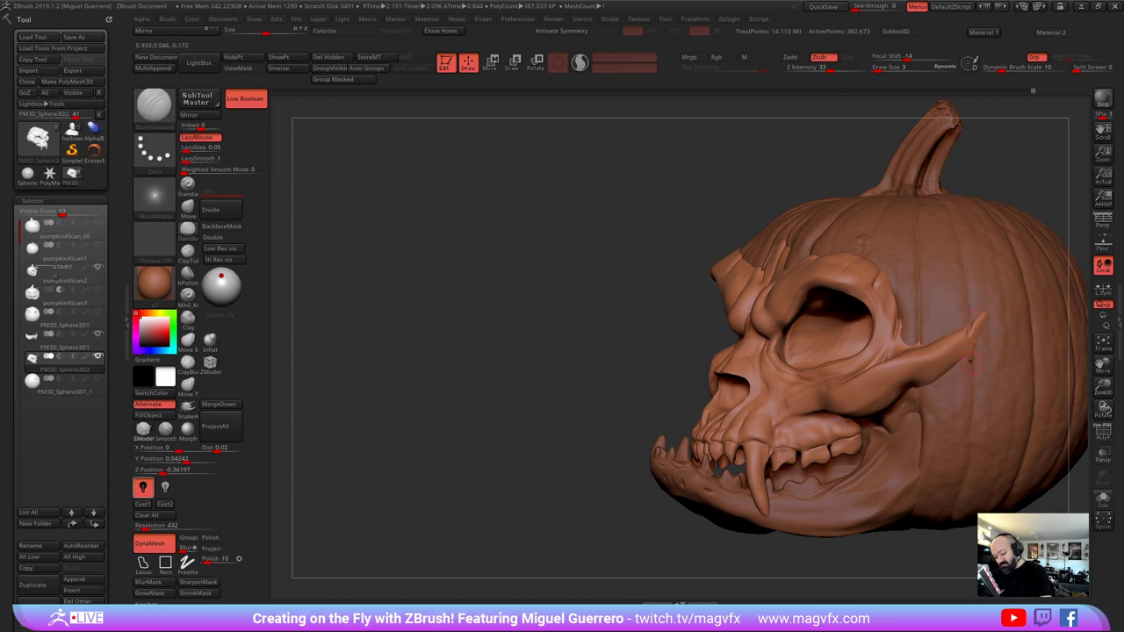
pyautogui.moveTo(606, 307); pyautogui.dragTo(636, 310)
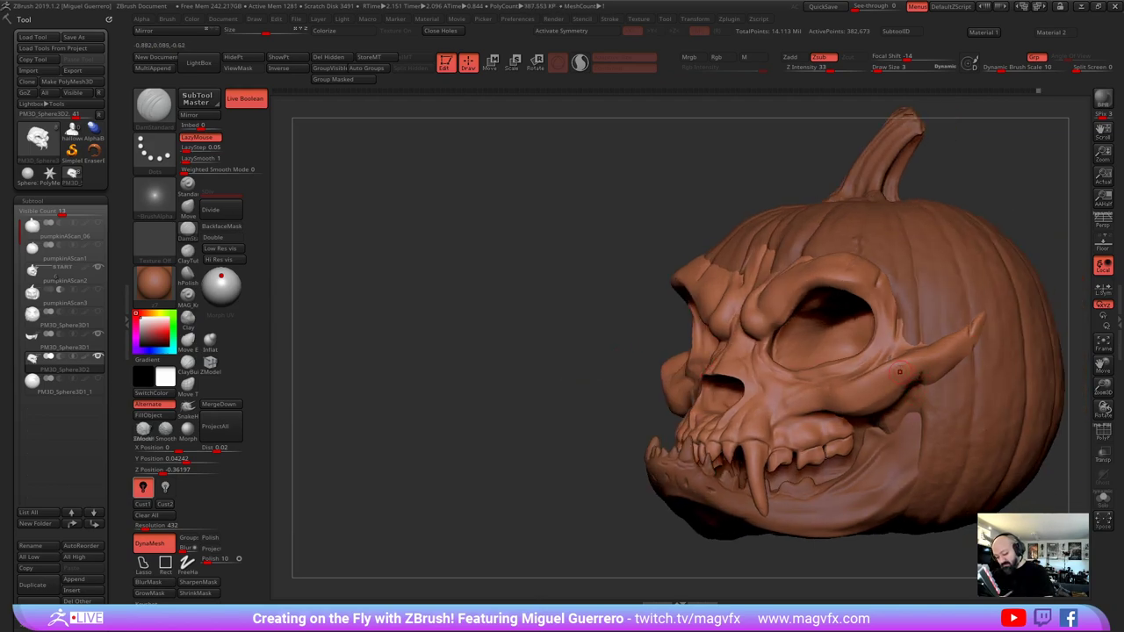
# Carve irregular detail into the skull's right cheekbone where it meets the pumpkin, and work the underside of the opposite cheekbone
pyautogui.moveTo(344, 362); pyautogui.dragTo(456, 369)
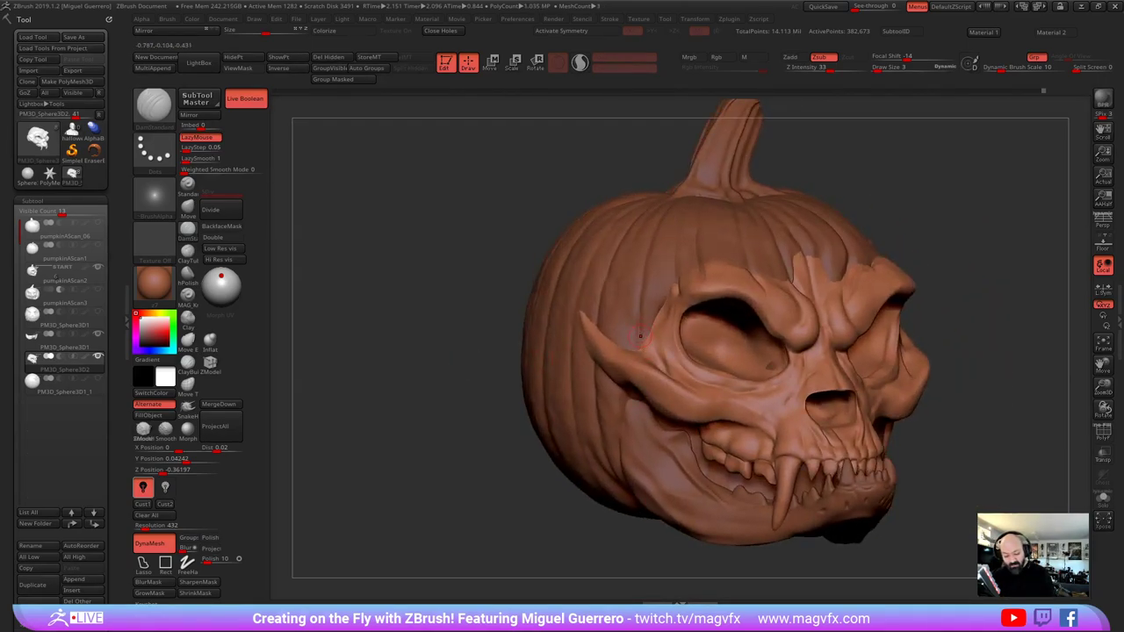
pyautogui.moveTo(629, 339); pyautogui.dragTo(594, 360, button='right')
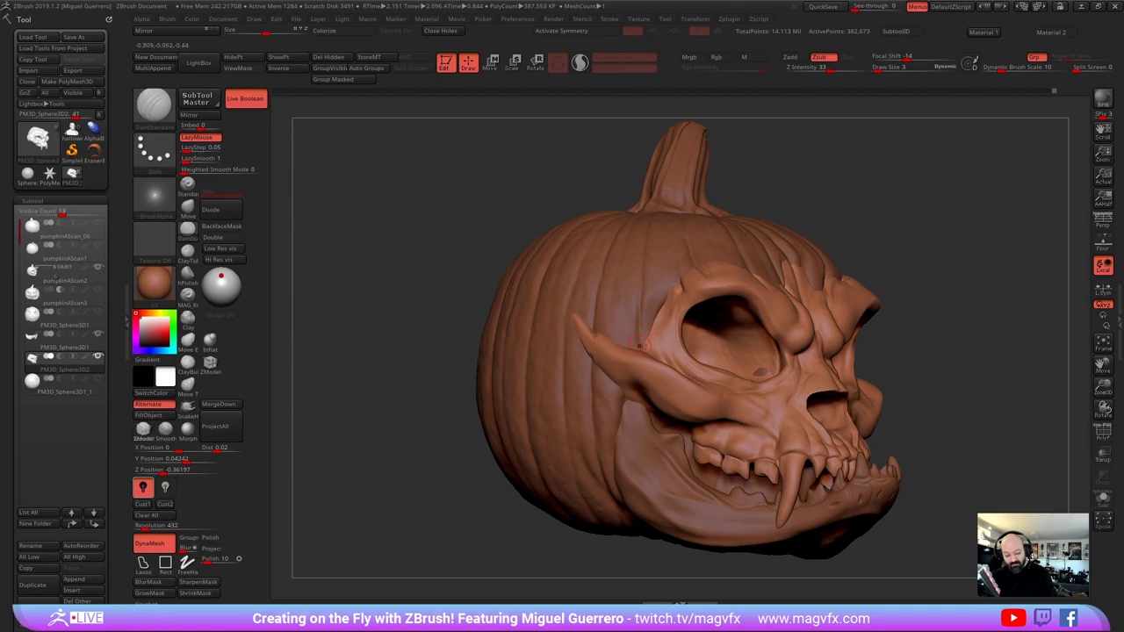
pyautogui.moveTo(411, 404); pyautogui.dragTo(392, 392)
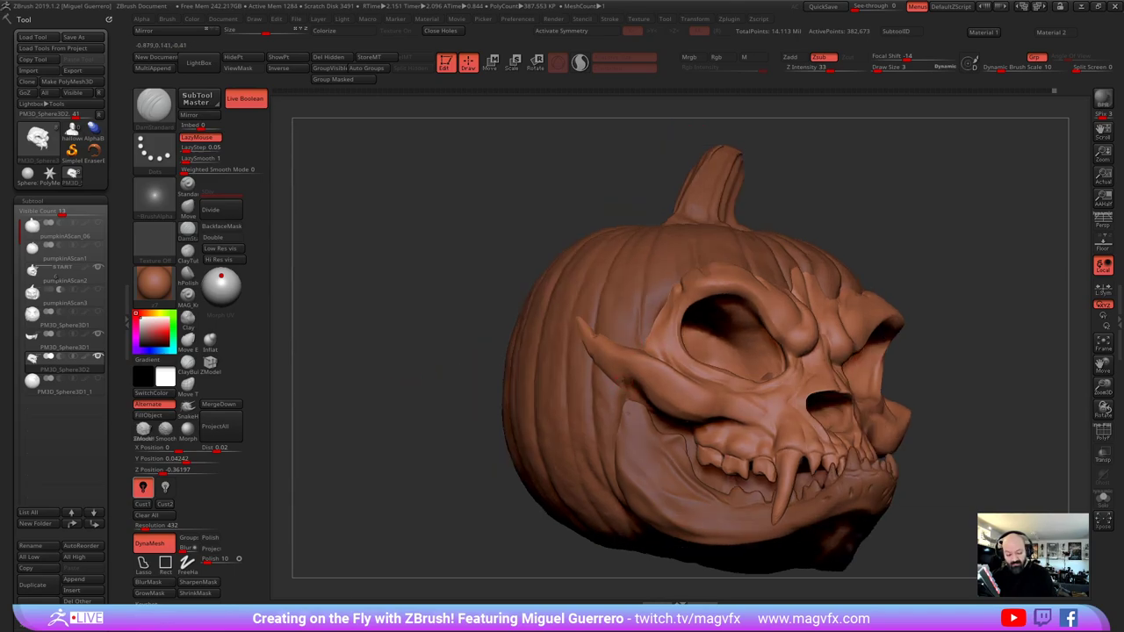
pyautogui.moveTo(483, 439); pyautogui.dragTo(318, 420)
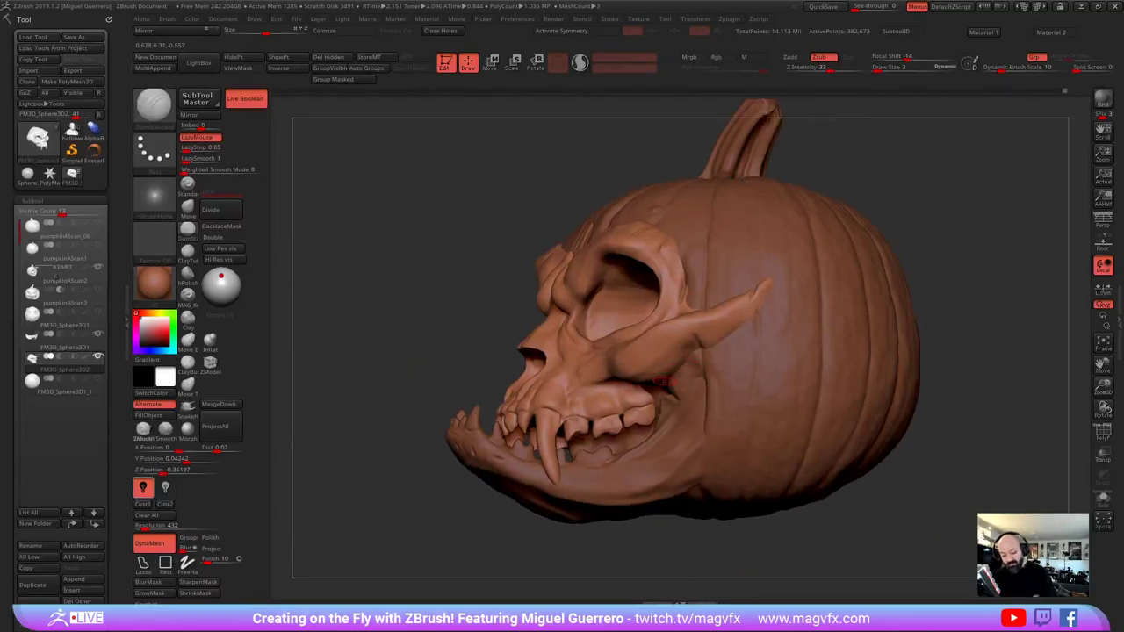
pyautogui.moveTo(670, 370); pyautogui.dragTo(696, 364, button='right')
# Select the lower jaw, turn off symmetry, and break up its rear corner with DamStandard and the Move brush
pyautogui.keyDown('alt'); pyautogui.click(698, 363); pyautogui.keyUp('alt')
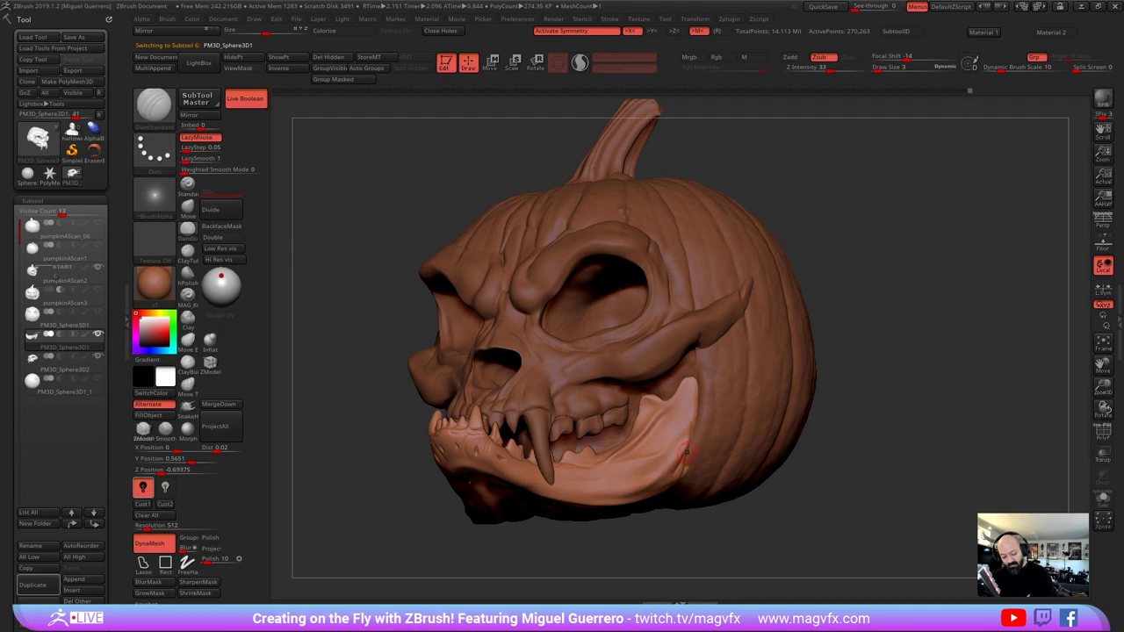
pyautogui.moveTo(677, 474); pyautogui.dragTo(862, 445, button='right')
pyautogui.press('x')
pyautogui.moveTo(455, 418)
pyautogui.mouseDown(button='right')
pyautogui.moveTo(545, 387)
pyautogui.moveTo(836, 380)
pyautogui.mouseUp(button='right')
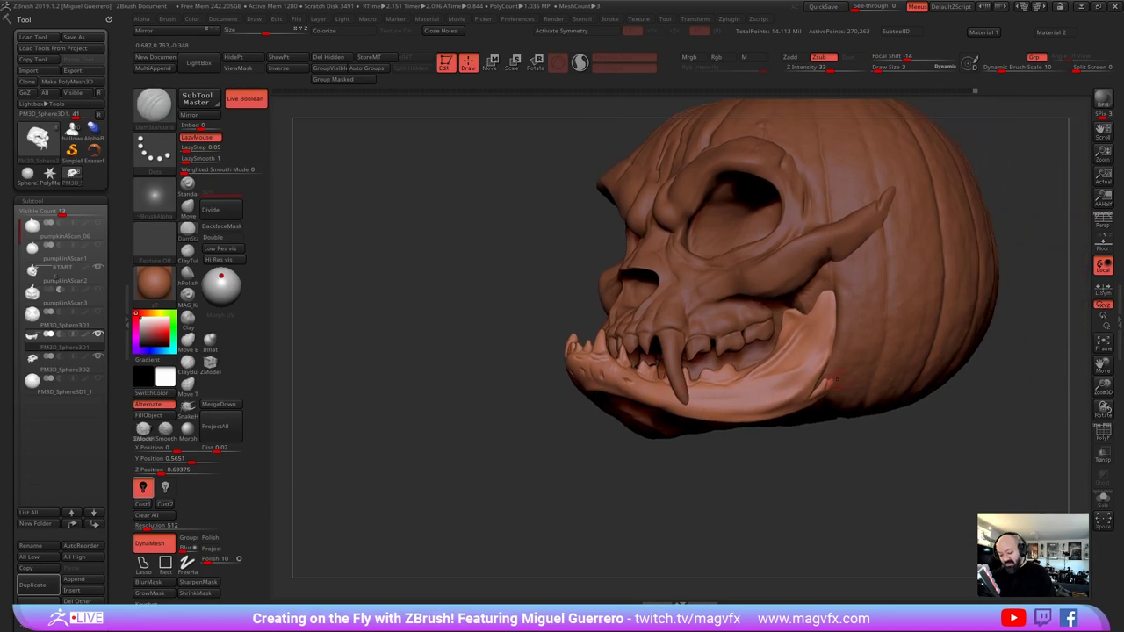
pyautogui.click(187, 209)
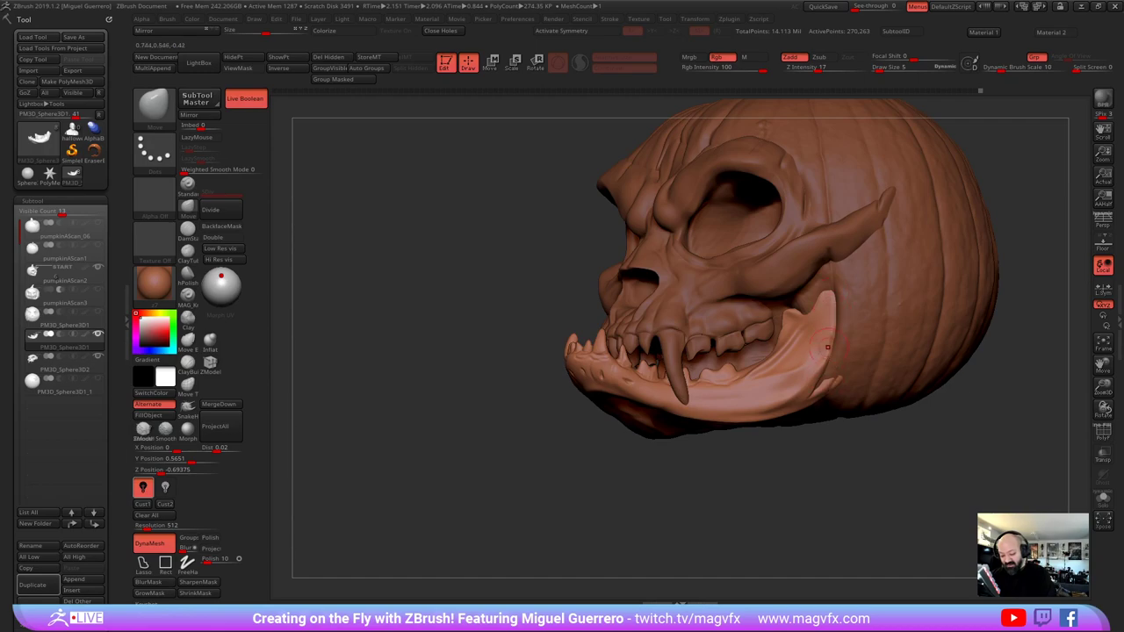
pyautogui.moveTo(610, 470); pyautogui.dragTo(773, 443)
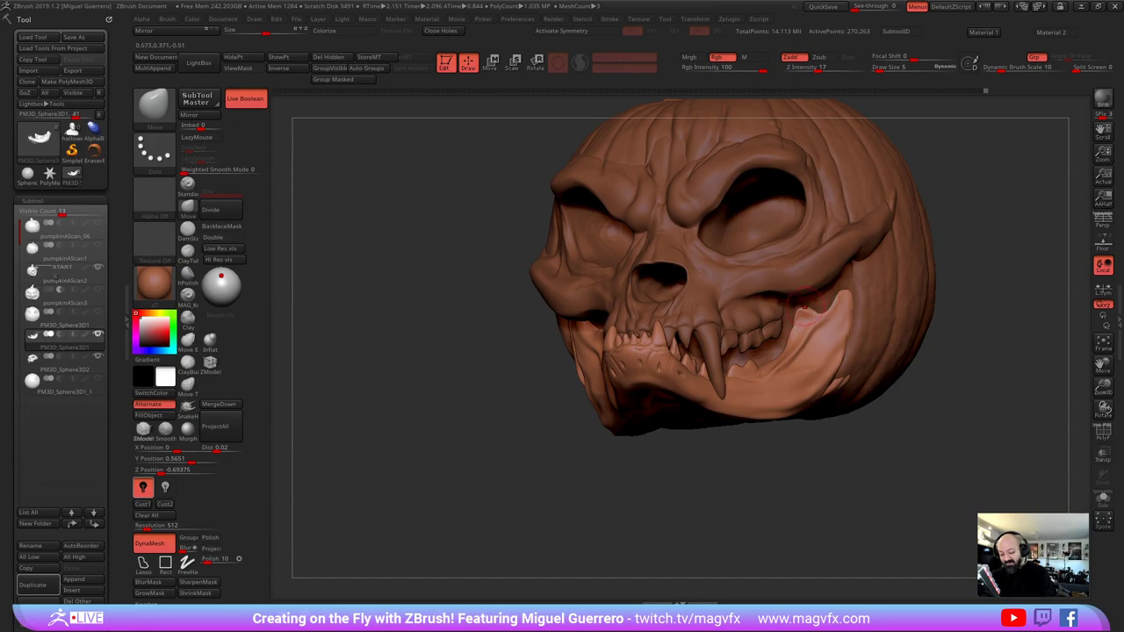
# Select the pumpkin subtool and carve its surface around both mouth corners with the DamStandard brush at draw size 5
pyautogui.keyDown('alt'); pyautogui.click(788, 335); pyautogui.keyUp('alt')
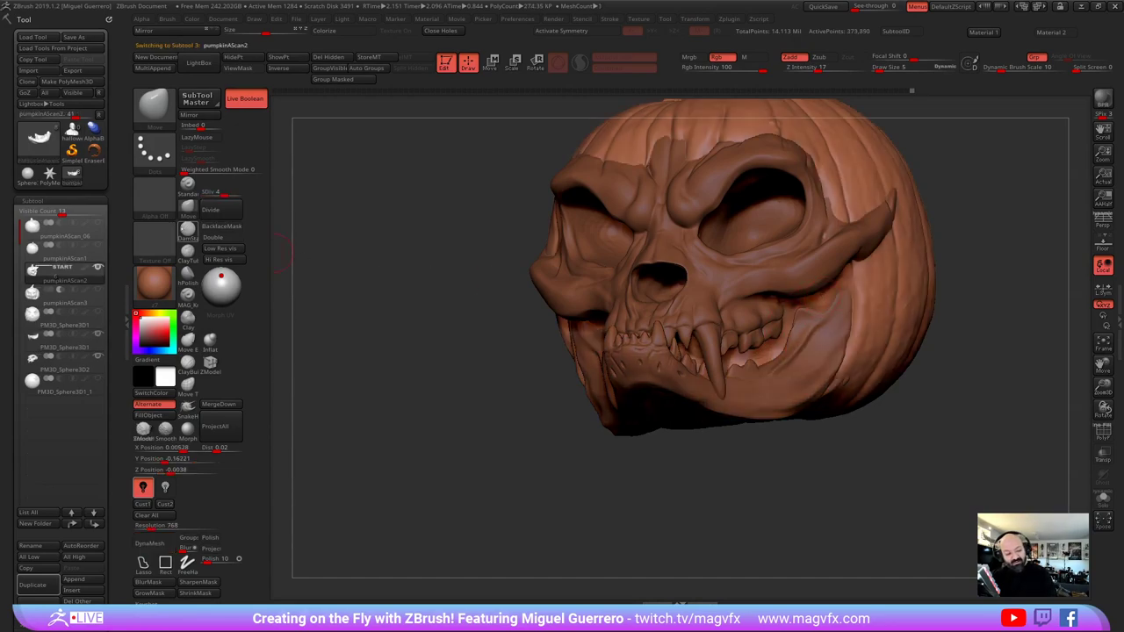
pyautogui.click(188, 230)
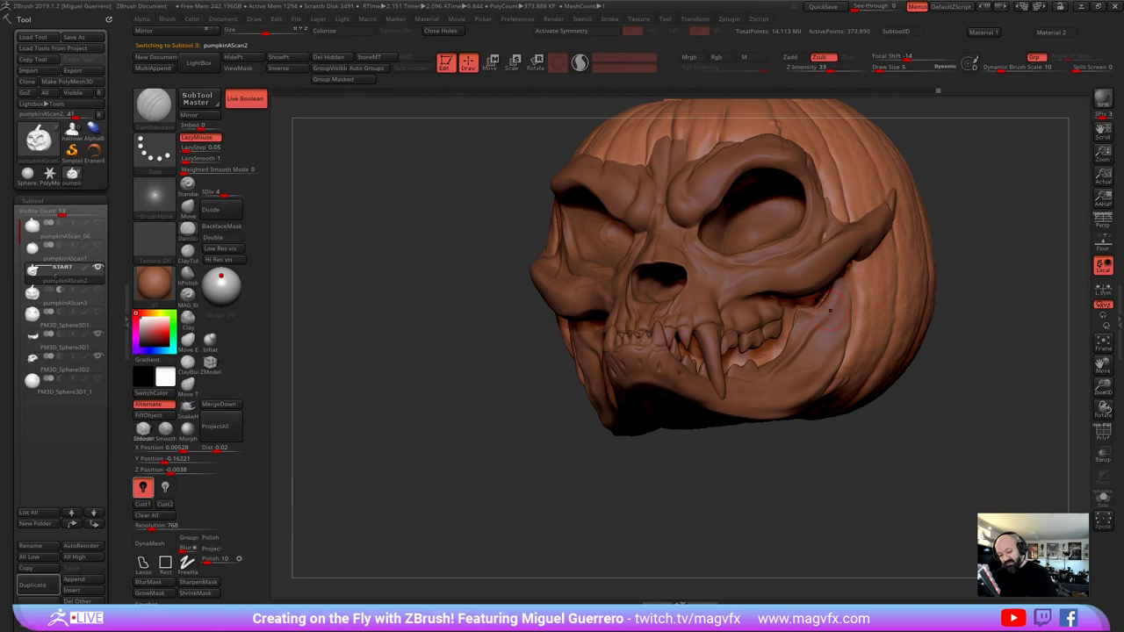
pyautogui.moveTo(830, 310); pyautogui.dragTo(757, 311, button='right')
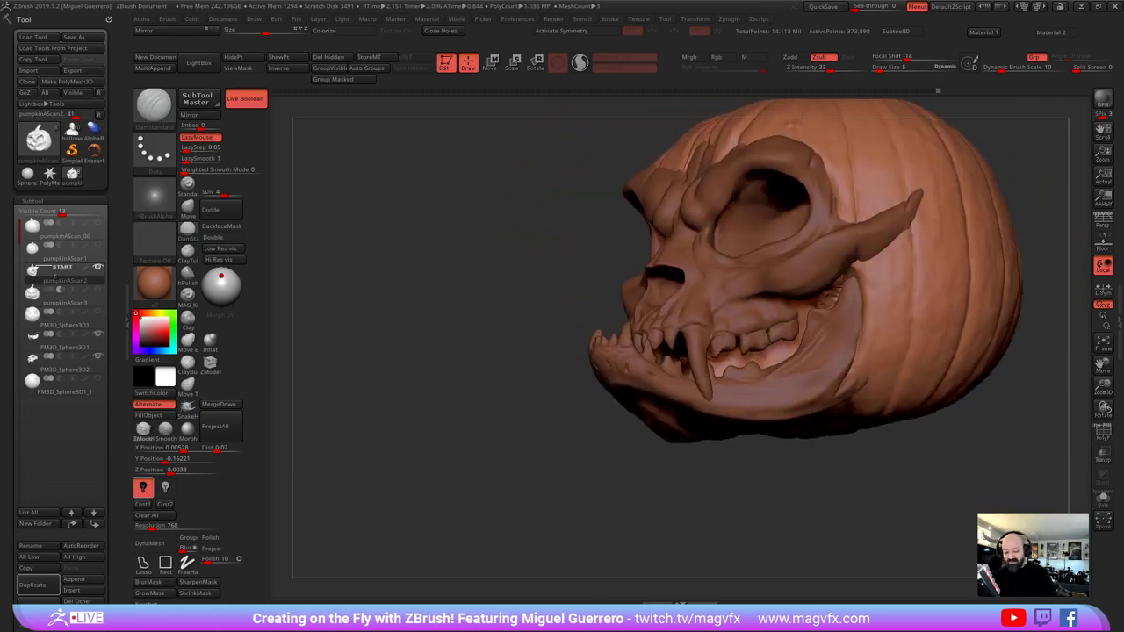
pyautogui.moveTo(790, 309); pyautogui.dragTo(815, 304)
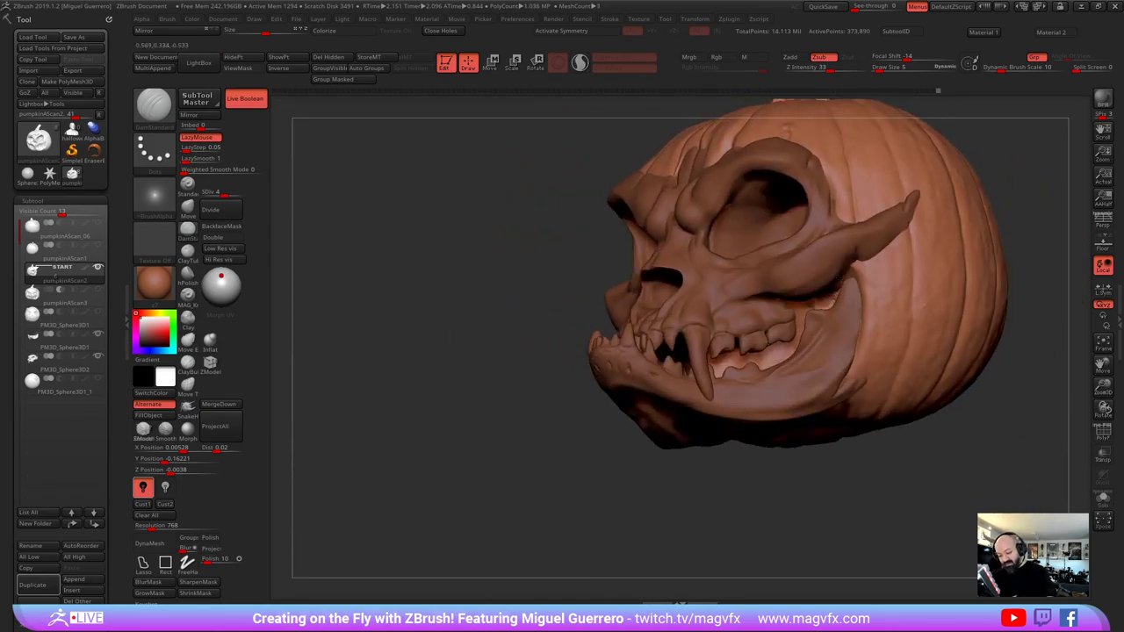
pyautogui.moveTo(790, 299); pyautogui.dragTo(924, 303, button='right')
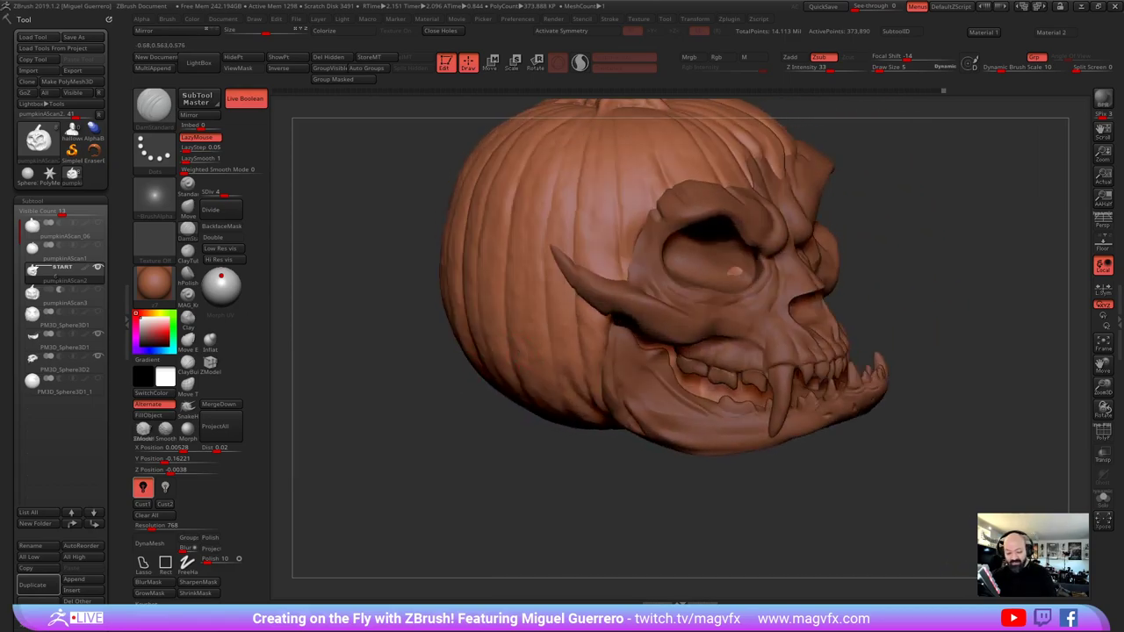
pyautogui.moveTo(790, 264); pyautogui.dragTo(648, 335)
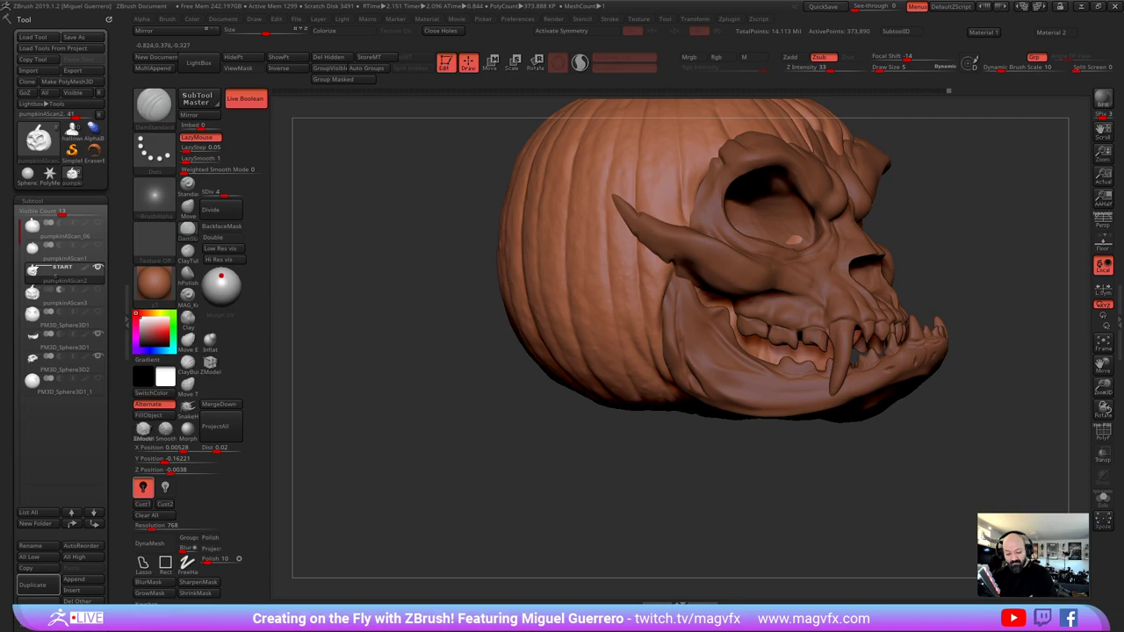
# Adjust the pumpkin surface where the skull's cheekbone meets the rear of the lower jaw, using the Move brush at draw size 6
pyautogui.moveTo(651, 500); pyautogui.dragTo(662, 392)
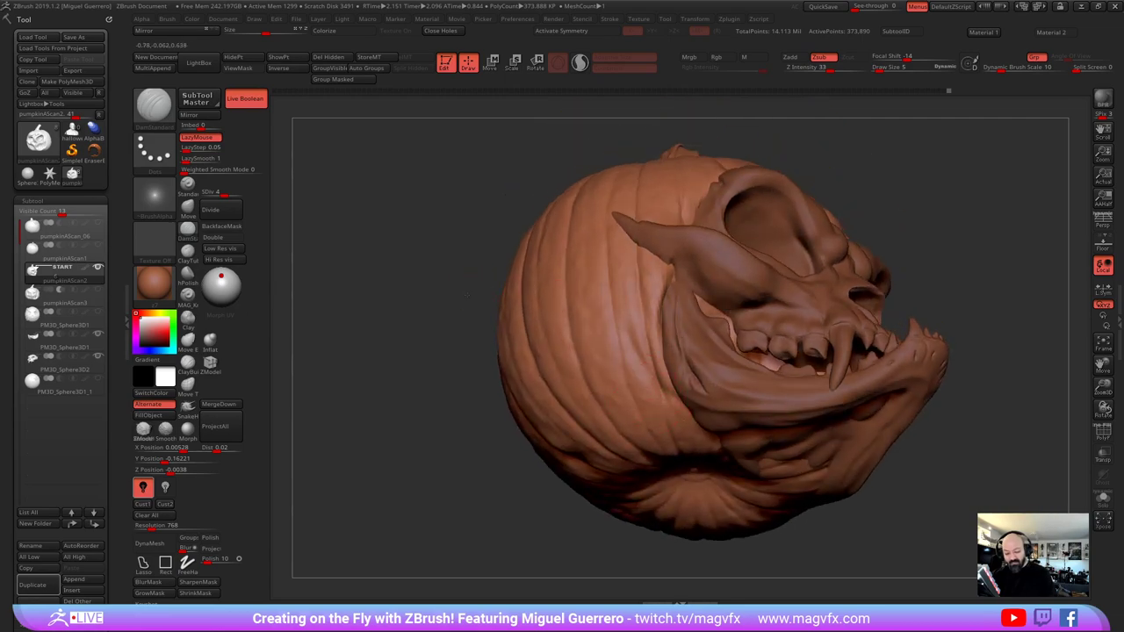
pyautogui.moveTo(514, 211); pyautogui.dragTo(527, 314)
pyautogui.click(187, 209)
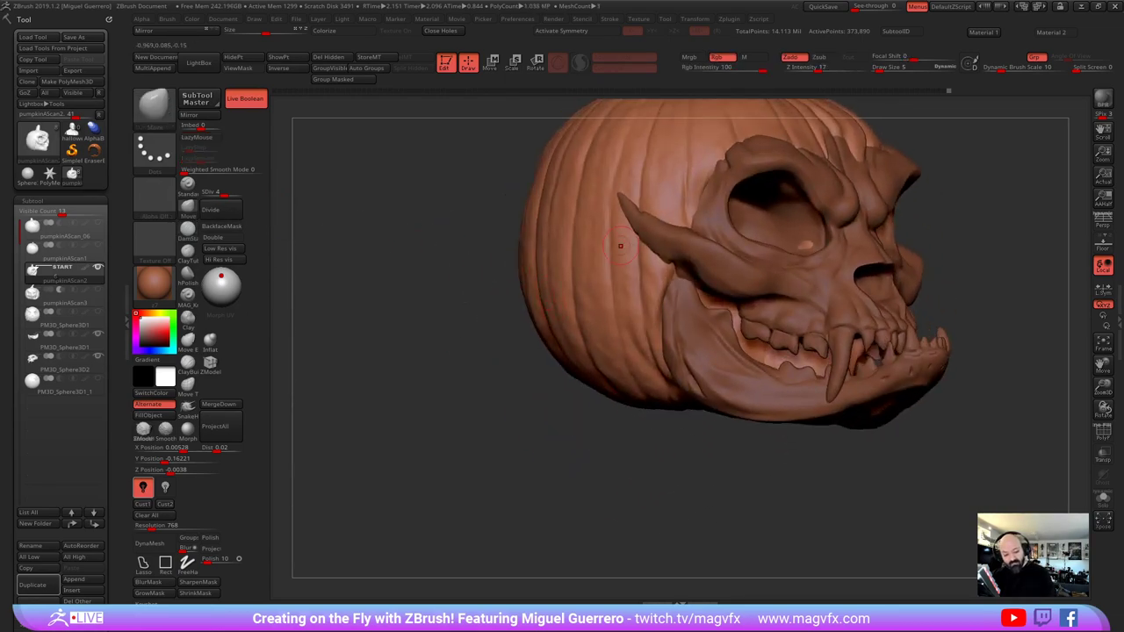
pyautogui.moveTo(672, 275); pyautogui.dragTo(669, 279)
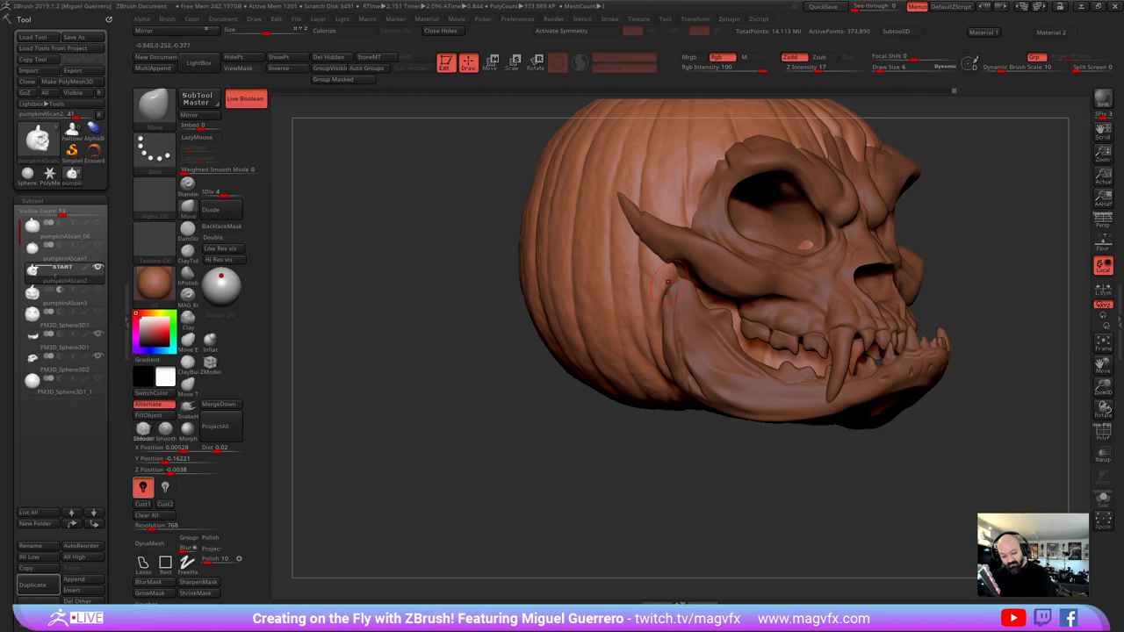
pyautogui.keyDown('shift'); pyautogui.moveTo(426, 307); pyautogui.dragTo(549, 299); pyautogui.keyUp('shift')
pyautogui.moveTo(838, 468); pyautogui.dragTo(791, 454)
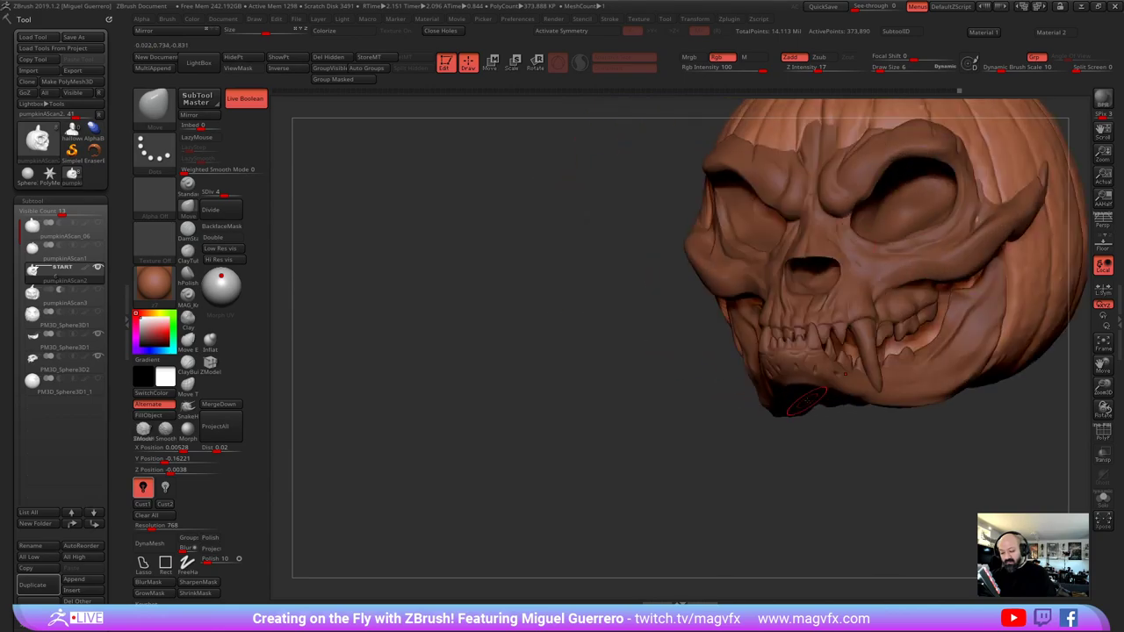
pyautogui.moveTo(662, 346); pyautogui.dragTo(597, 351)
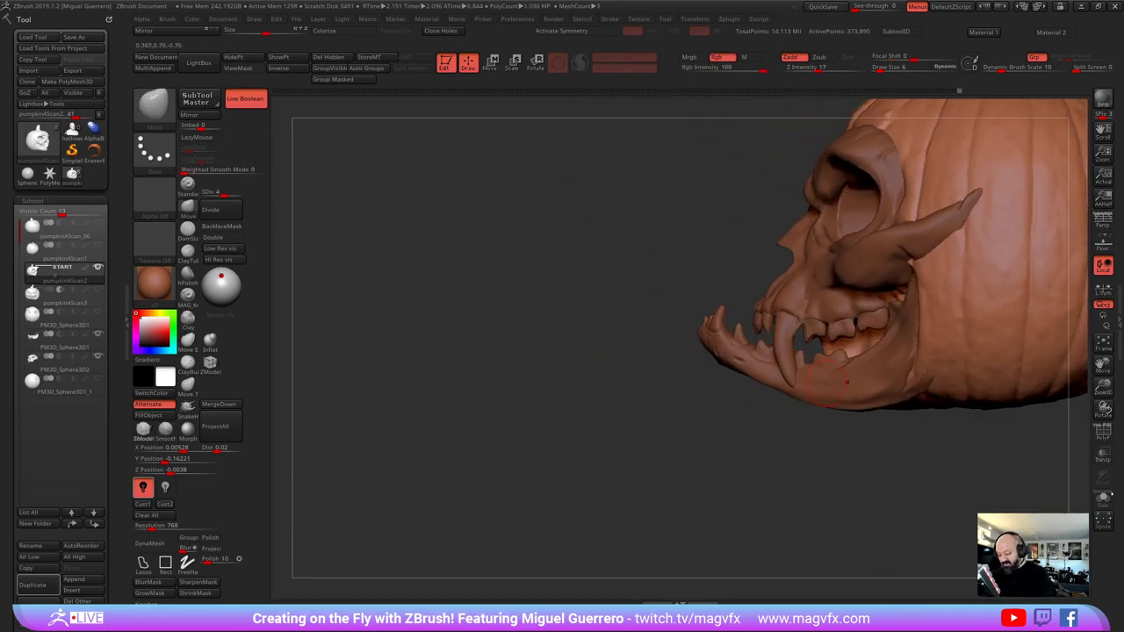
# Isolate the pumpkin subtool and mask everything except its protruding mouth area
pyautogui.click(1103, 499)
pyautogui.moveTo(783, 299)
pyautogui.keyDown('ctrl'); pyautogui.mouseDown()
pyautogui.moveTo(853, 309)
pyautogui.moveTo(858, 413)
pyautogui.moveTo(886, 364)
pyautogui.mouseUp(); pyautogui.keyUp('ctrl')
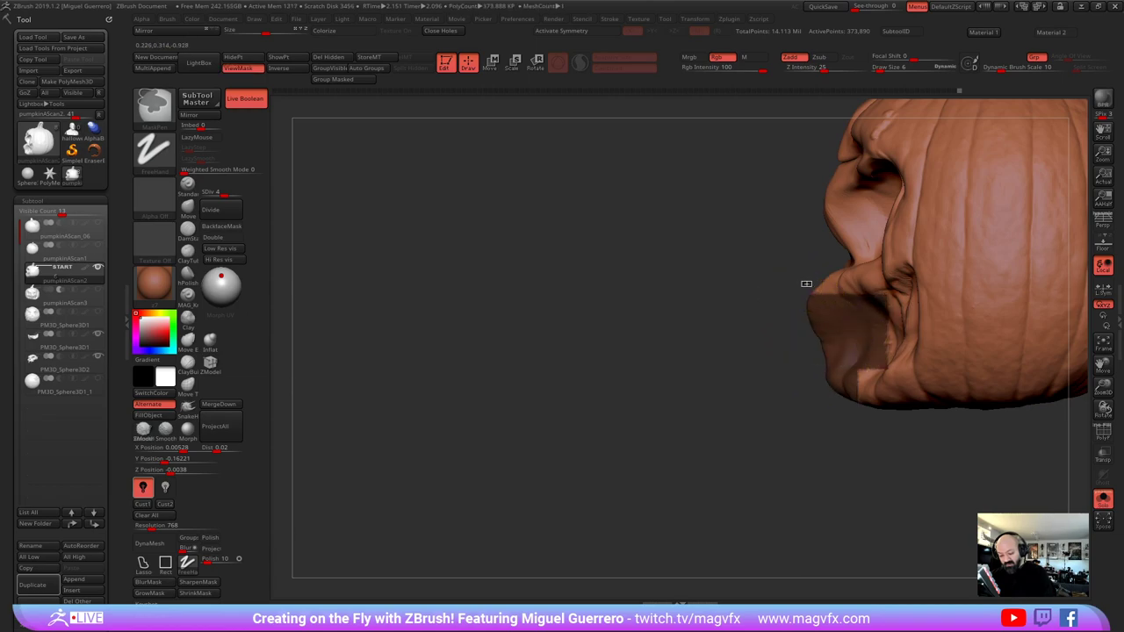
pyautogui.keyDown('ctrl'); pyautogui.moveTo(804, 283); pyautogui.dragTo(877, 361); pyautogui.keyUp('ctrl')
pyautogui.keyDown('ctrl'); pyautogui.click(868, 363); pyautogui.keyUp('ctrl')
pyautogui.keyDown('ctrl'); pyautogui.click(863, 360); pyautogui.keyUp('ctrl')
pyautogui.keyDown('ctrl'); pyautogui.click(698, 366); pyautogui.keyUp('ctrl')
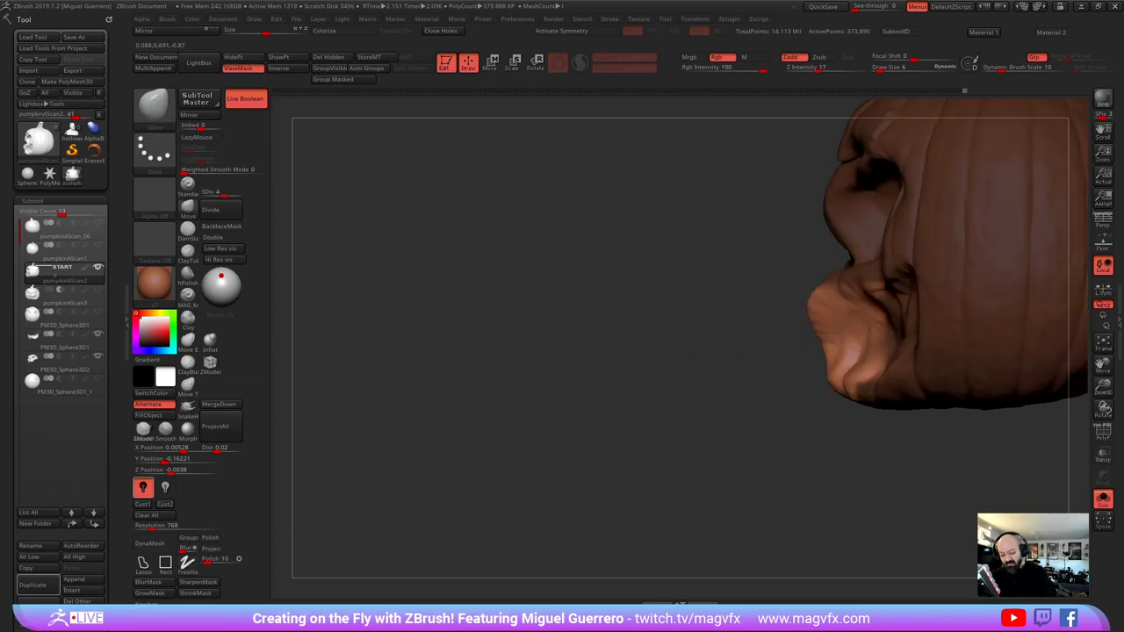
# Push the unmasked mouth area back into the pumpkin with the Move brush at draw size 22, and show all subtools
pyautogui.moveTo(308, 242); pyautogui.dragTo(428, 250)
pyautogui.press('b')
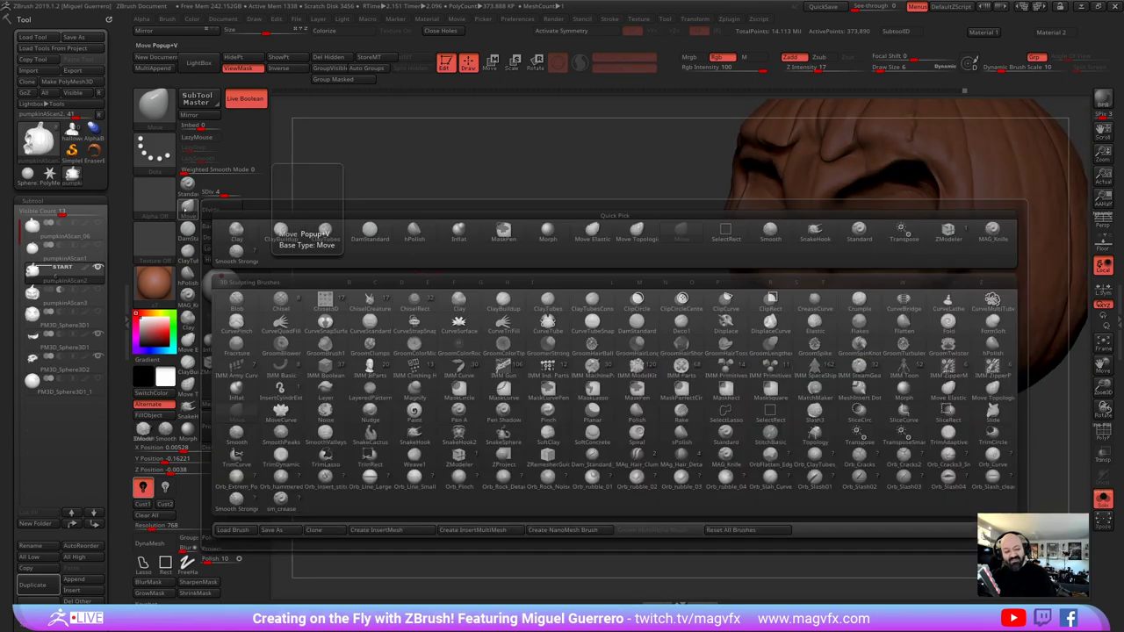
pyautogui.press('m')
pyautogui.press('v')
pyautogui.moveTo(604, 192); pyautogui.dragTo(568, 343)
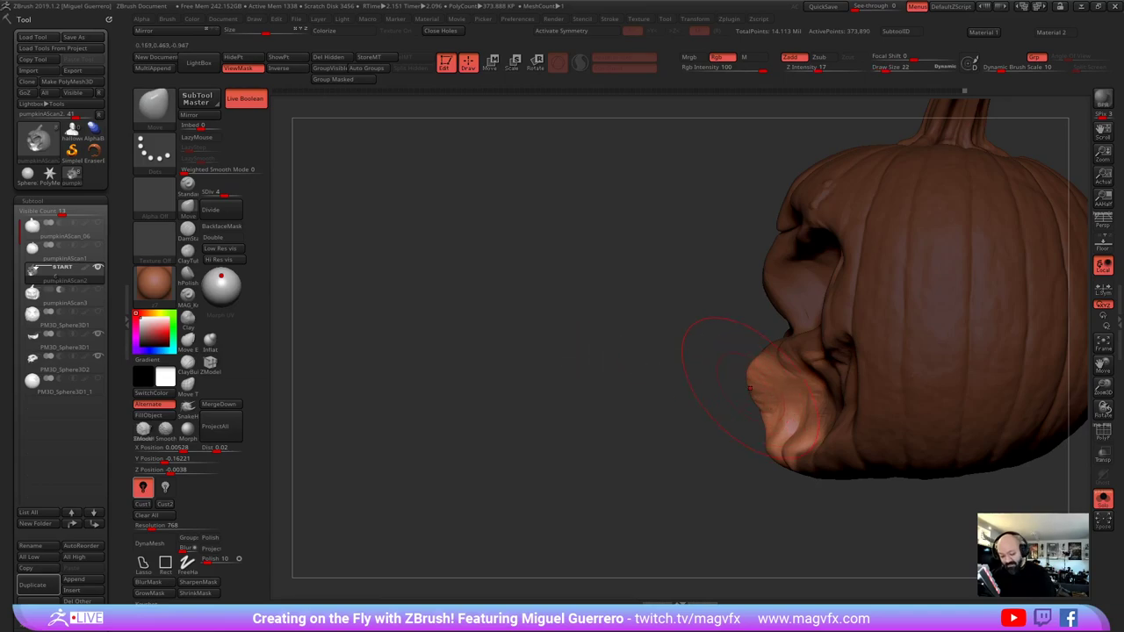
pyautogui.moveTo(752, 385); pyautogui.dragTo(809, 411)
pyautogui.click(1103, 500)
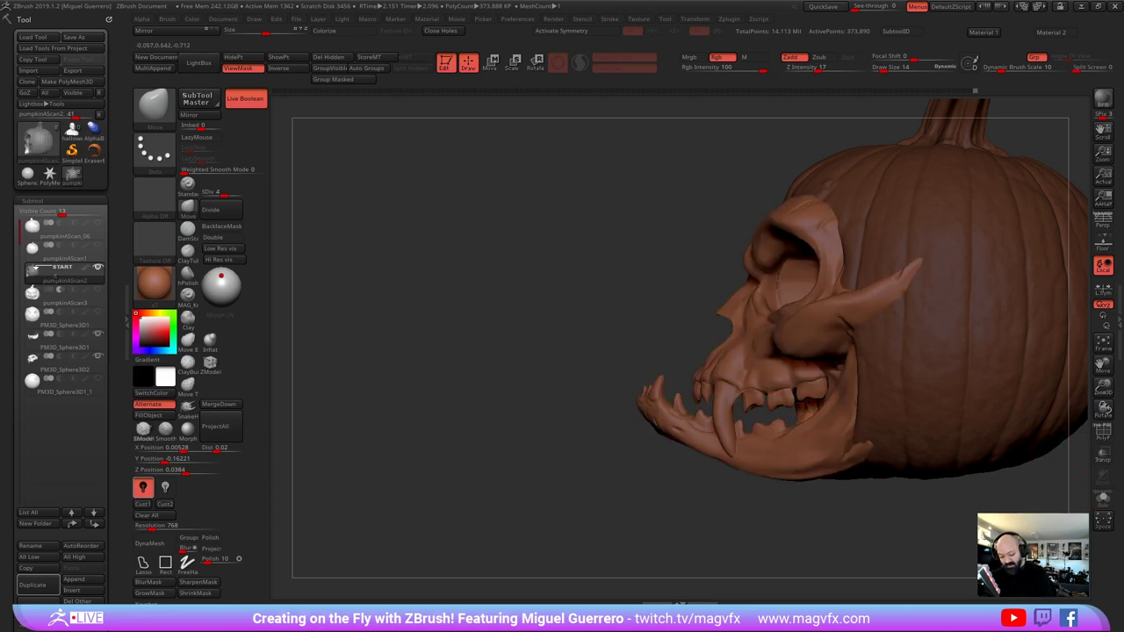
# Reshape the pumpkin's mouth interior behind the teeth on both sides with the Move brush at draw size 14, and clear the mask
pyautogui.moveTo(676, 514); pyautogui.dragTo(926, 502)
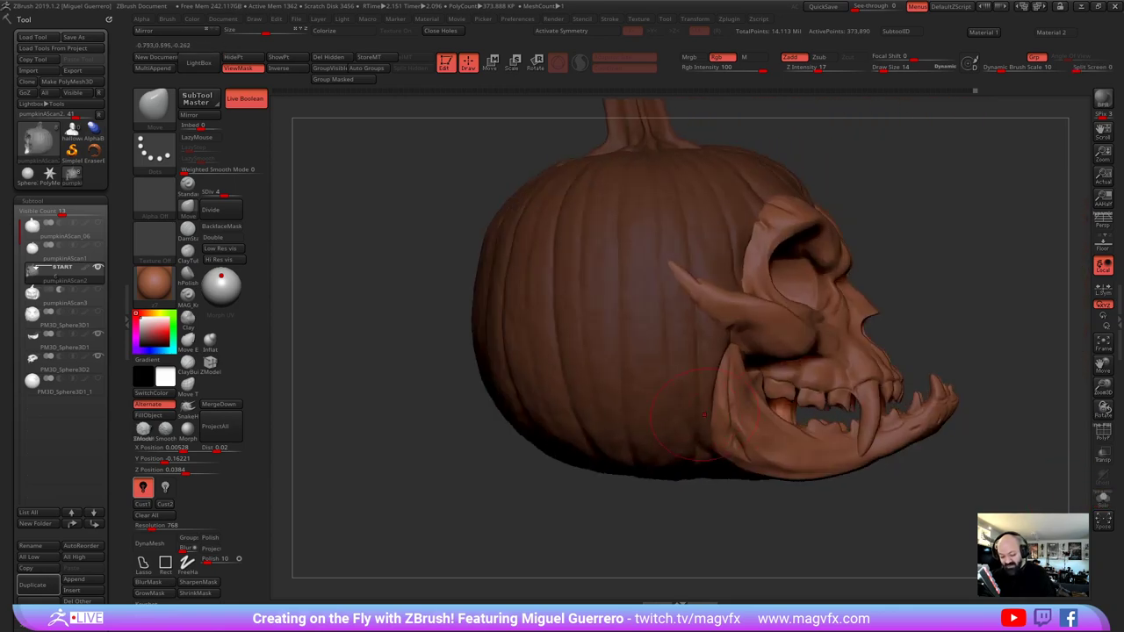
pyautogui.moveTo(789, 388)
pyautogui.mouseDown()
pyautogui.moveTo(771, 389)
pyautogui.moveTo(773, 407)
pyautogui.mouseUp()
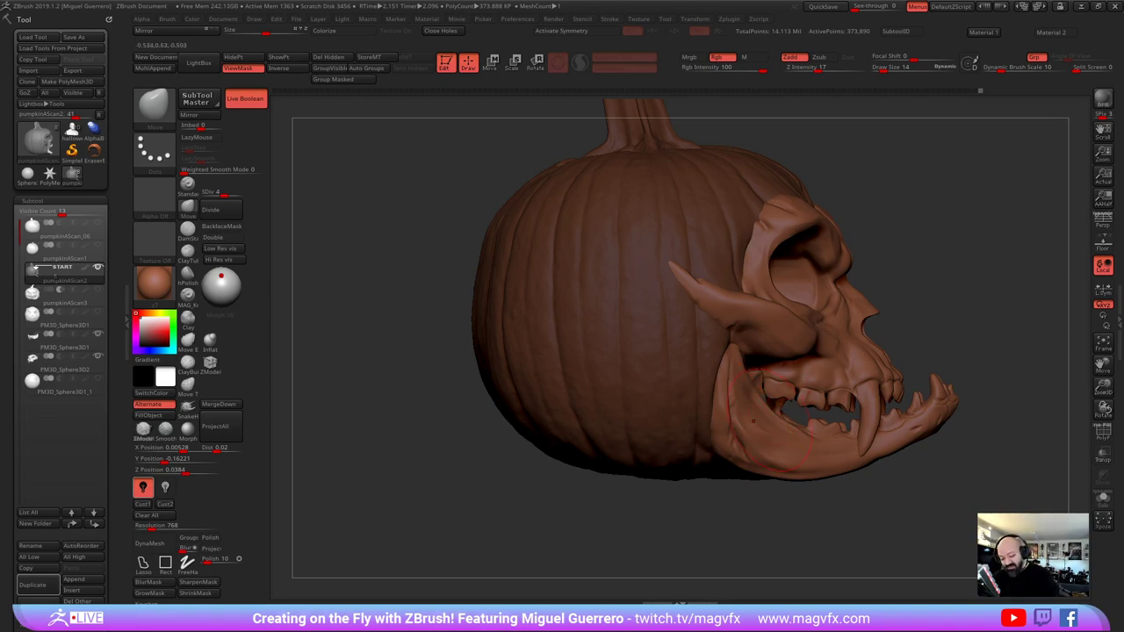
pyautogui.moveTo(776, 407); pyautogui.dragTo(785, 417)
pyautogui.moveTo(887, 526); pyautogui.dragTo(576, 527)
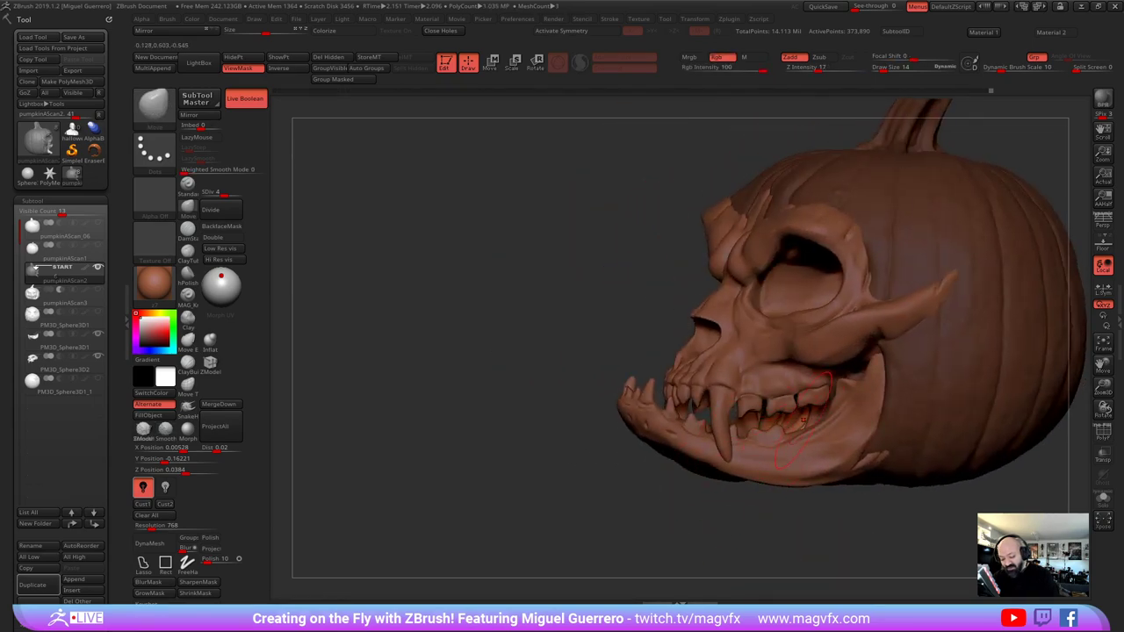
pyautogui.moveTo(803, 420); pyautogui.dragTo(800, 415)
pyautogui.moveTo(562, 527); pyautogui.dragTo(848, 527)
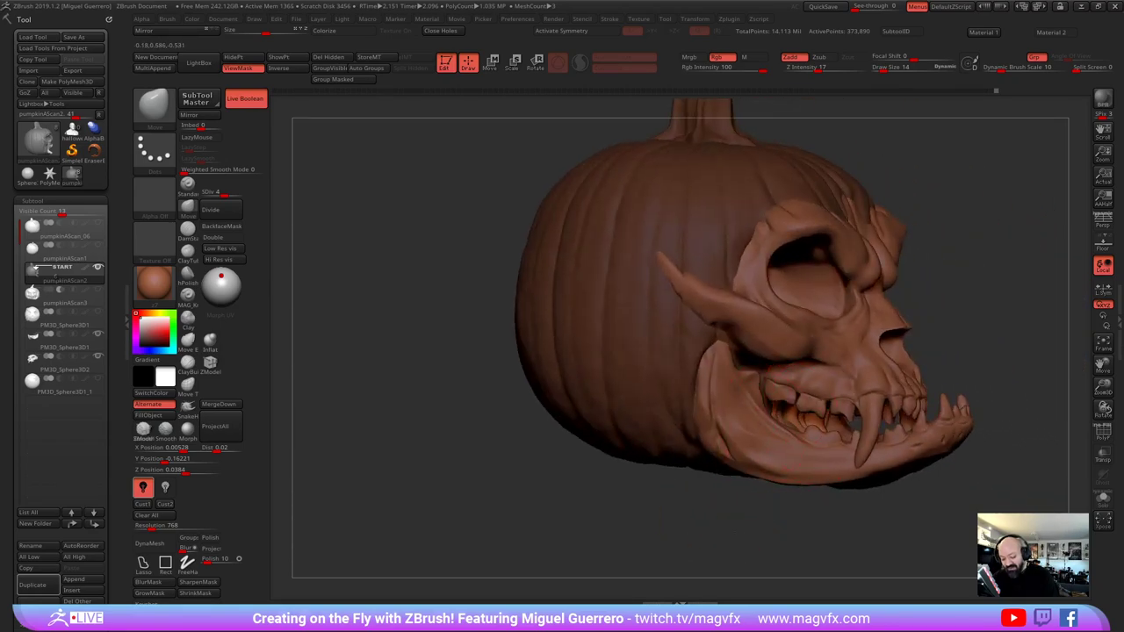
pyautogui.moveTo(803, 420); pyautogui.dragTo(800, 424)
pyautogui.moveTo(789, 523); pyautogui.dragTo(618, 510)
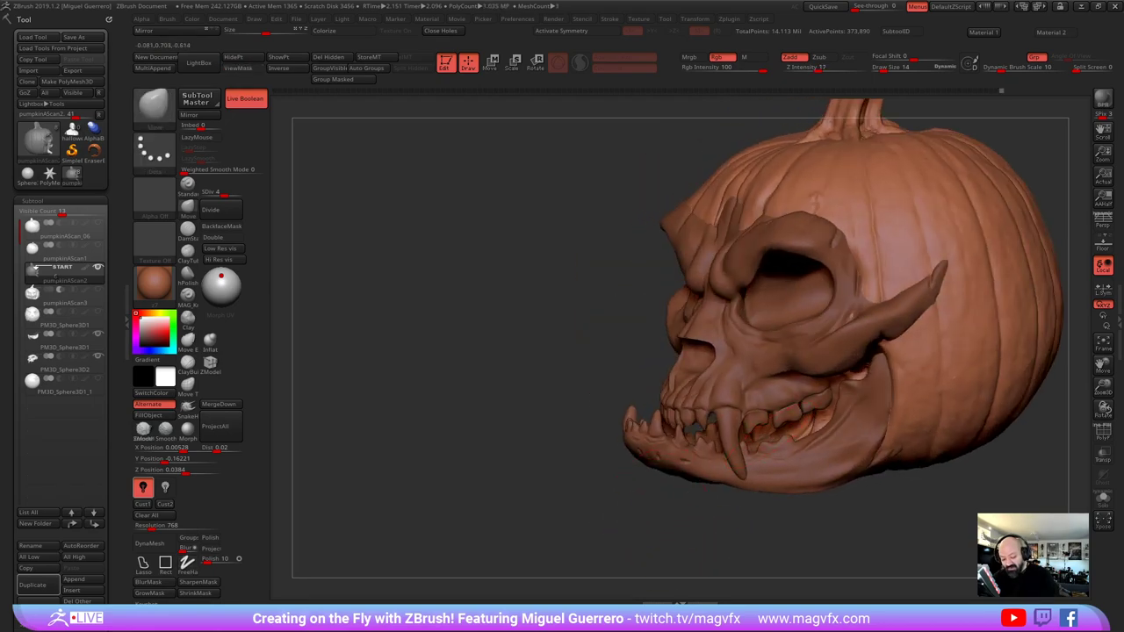
# Isolate the lower jaw, flatten its inner floor with the hPolish brush at draw size 10, and show all subtools again
pyautogui.keyDown('alt'); pyautogui.click(812, 463); pyautogui.keyUp('alt')
pyautogui.moveTo(932, 491); pyautogui.dragTo(1005, 511)
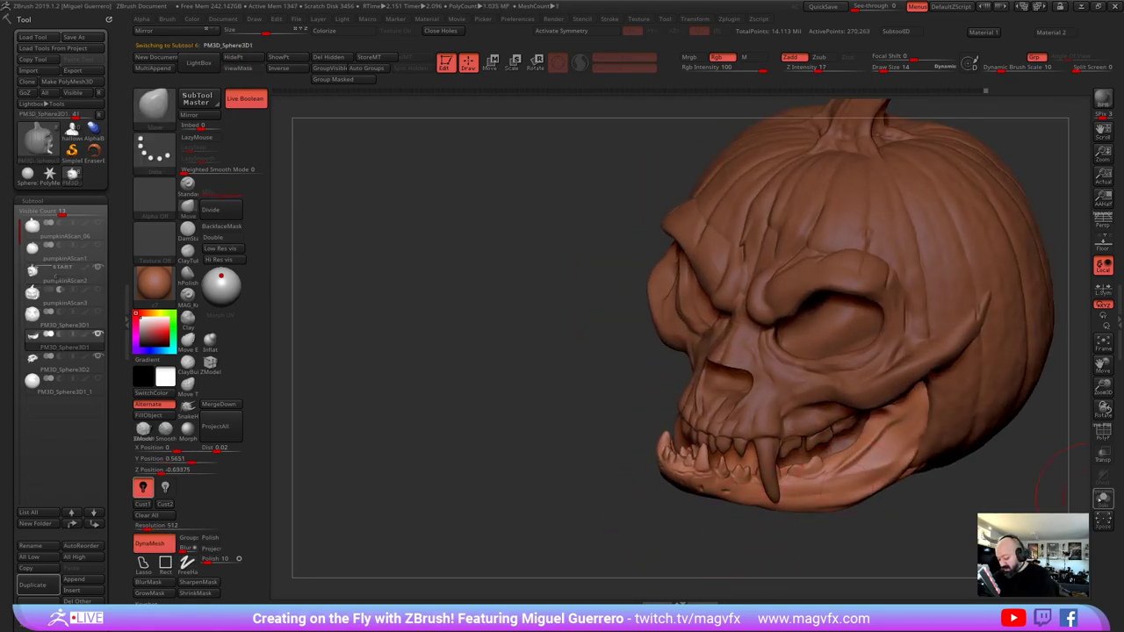
pyautogui.click(1103, 498)
pyautogui.moveTo(554, 442); pyautogui.dragTo(638, 452)
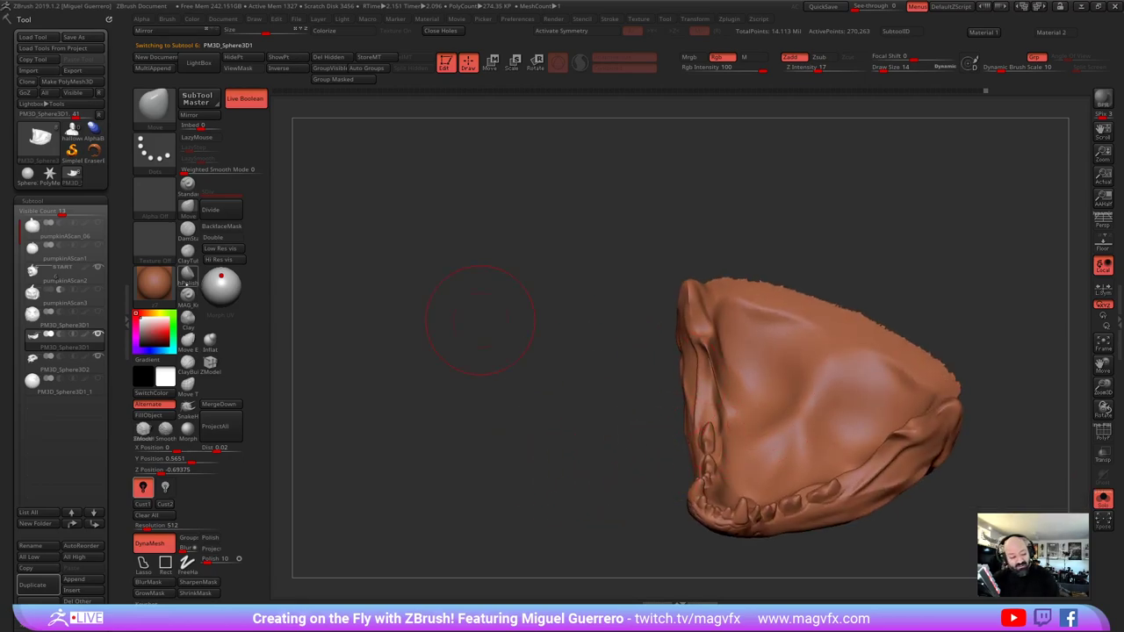
pyautogui.click(188, 276)
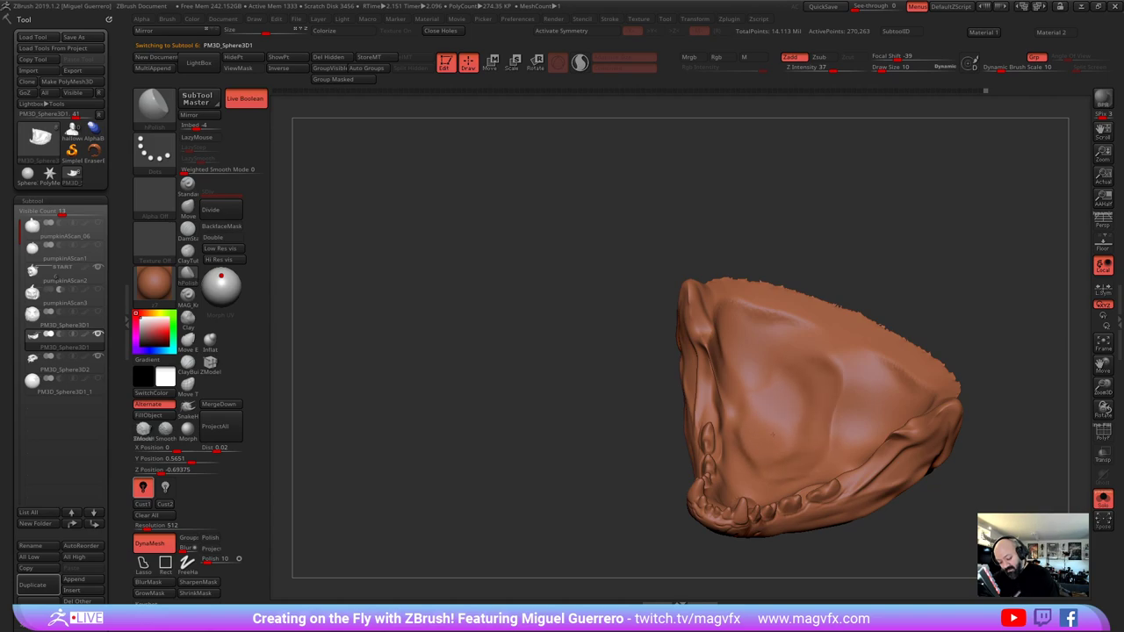
pyautogui.click(1103, 498)
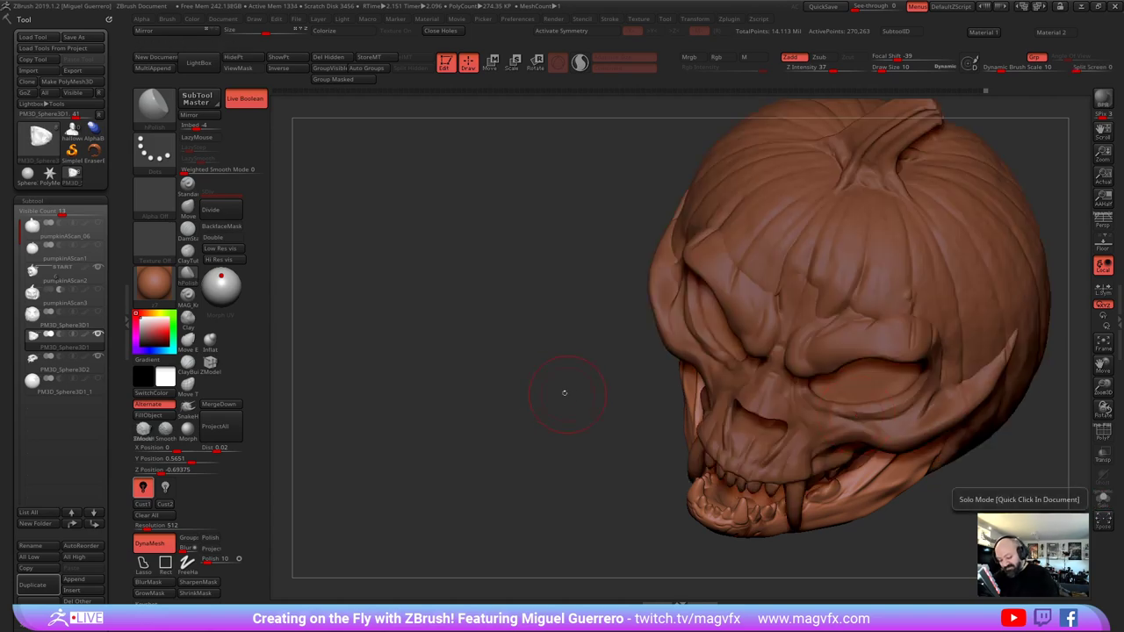
pyautogui.moveTo(565, 392)
pyautogui.mouseDown()
pyautogui.moveTo(539, 326)
pyautogui.moveTo(499, 433)
pyautogui.moveTo(538, 387)
pyautogui.moveTo(566, 373)
pyautogui.mouseUp()
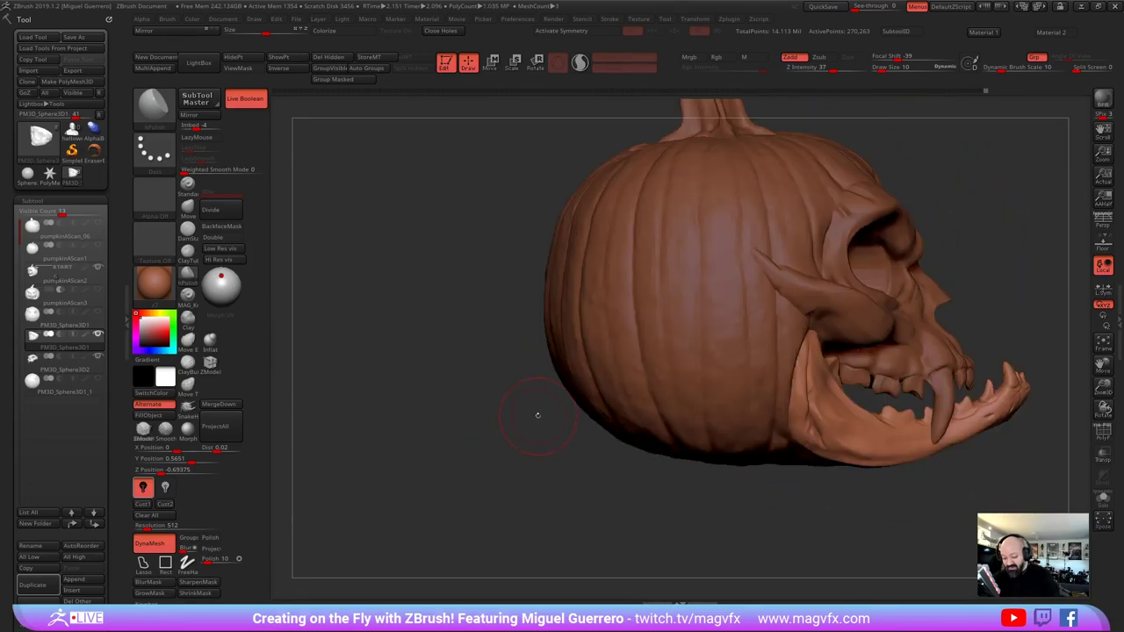
pyautogui.moveTo(538, 414)
pyautogui.mouseDown()
pyautogui.moveTo(527, 446)
pyautogui.moveTo(509, 431)
pyautogui.moveTo(457, 446)
pyautogui.moveTo(505, 421)
pyautogui.moveTo(449, 426)
pyautogui.moveTo(494, 434)
pyautogui.mouseUp()
pyautogui.keyDown('ctrl'); pyautogui.moveTo(494, 435); pyautogui.dragTo(478, 395, button='right'); pyautogui.keyUp('ctrl')
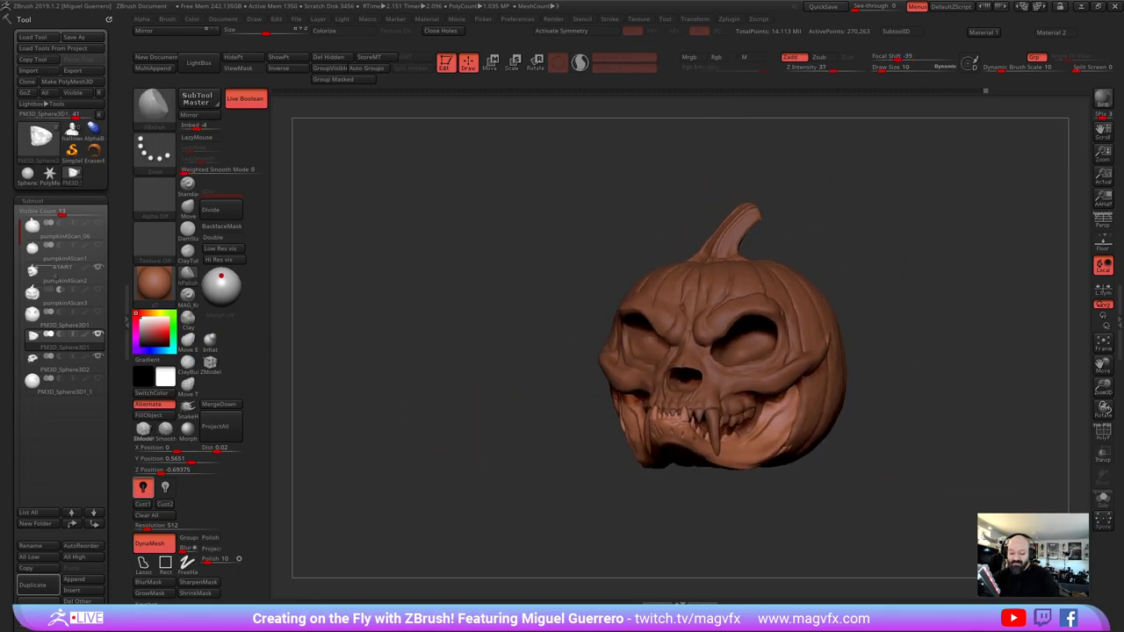
# Select the sphere inside the pumpkin and examine its placement and the overall face from the front and three-quarter views
pyautogui.moveTo(492, 419); pyautogui.dragTo(435, 425)
pyautogui.click(64, 387)
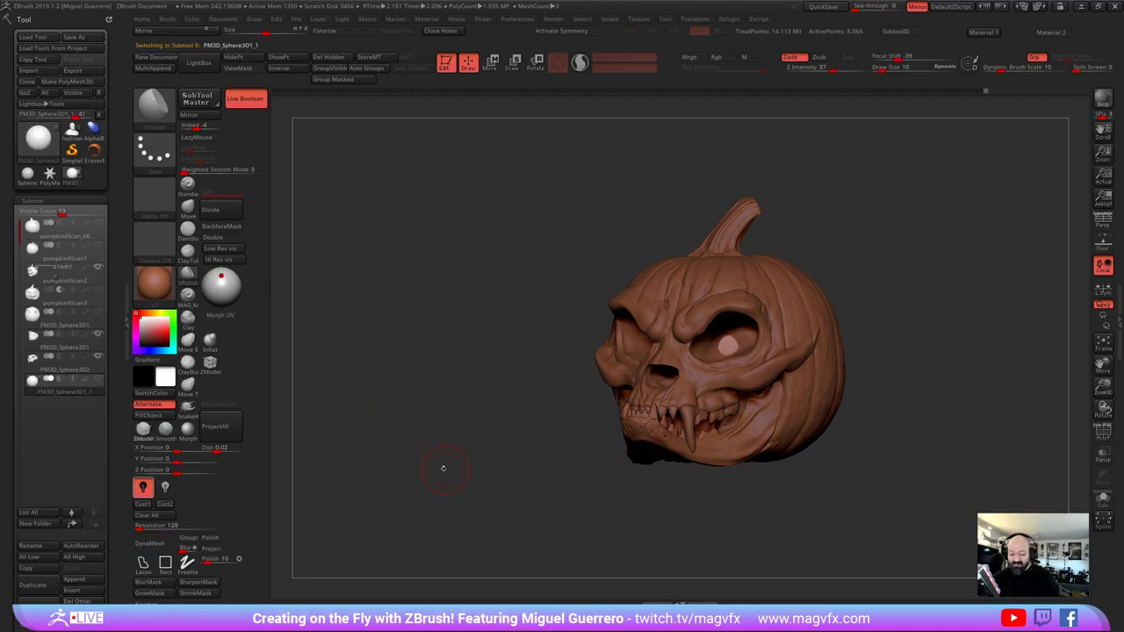
pyautogui.press('w')
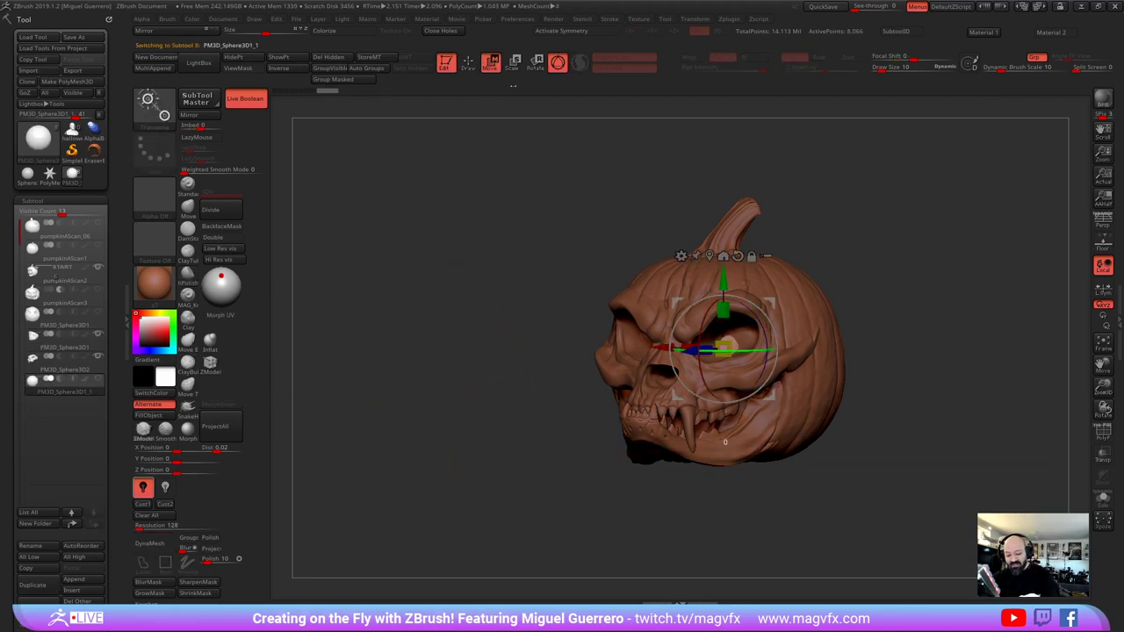
pyautogui.press('q')
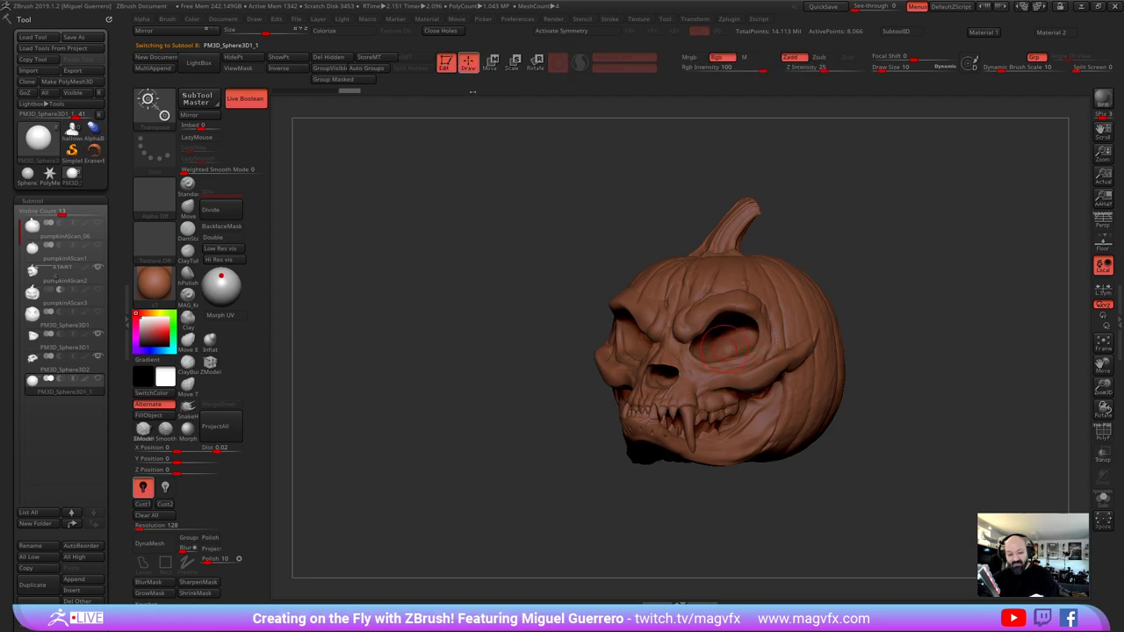
pyautogui.moveTo(439, 388); pyautogui.dragTo(522, 394)
pyautogui.moveTo(482, 438); pyautogui.dragTo(413, 483)
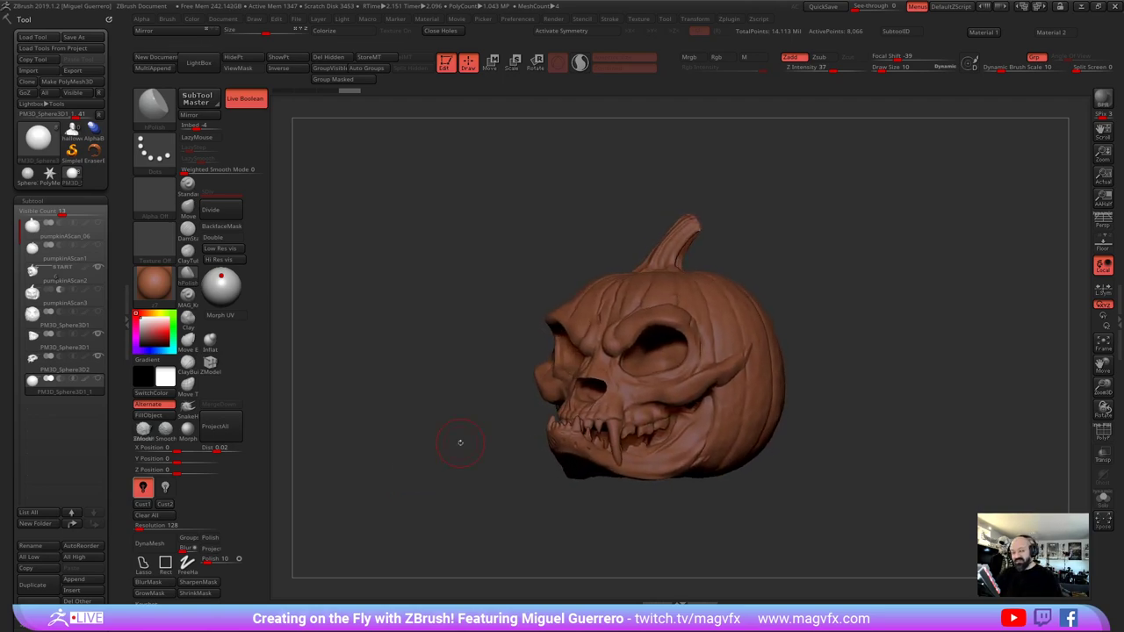
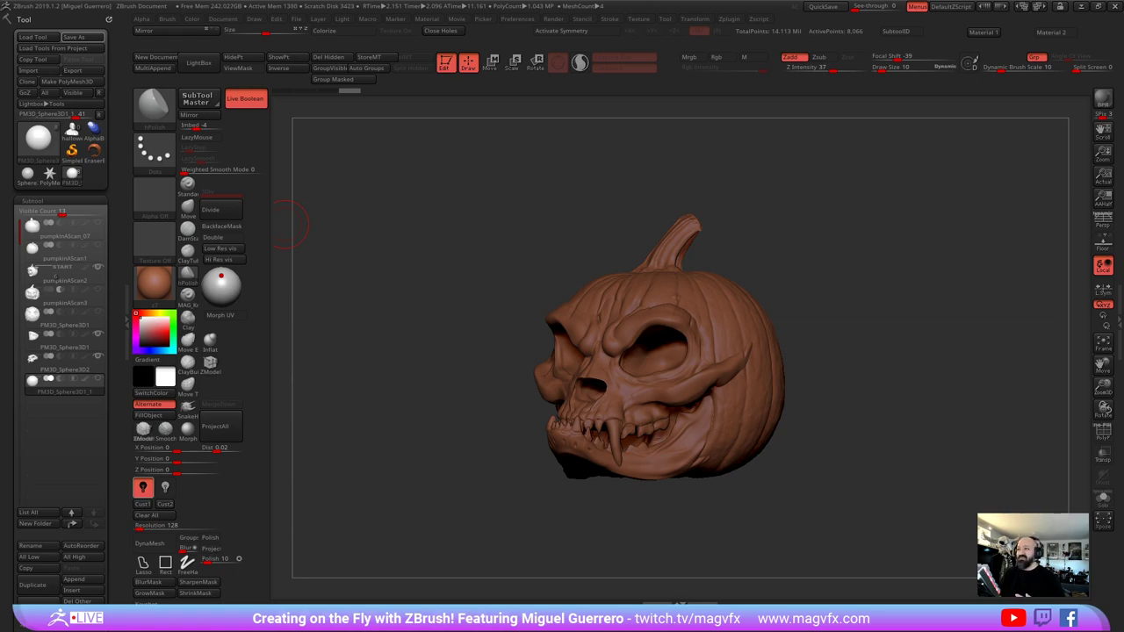
pyautogui.keyDown('shift'); pyautogui.moveTo(431, 451); pyautogui.dragTo(456, 445); pyautogui.keyUp('shift')
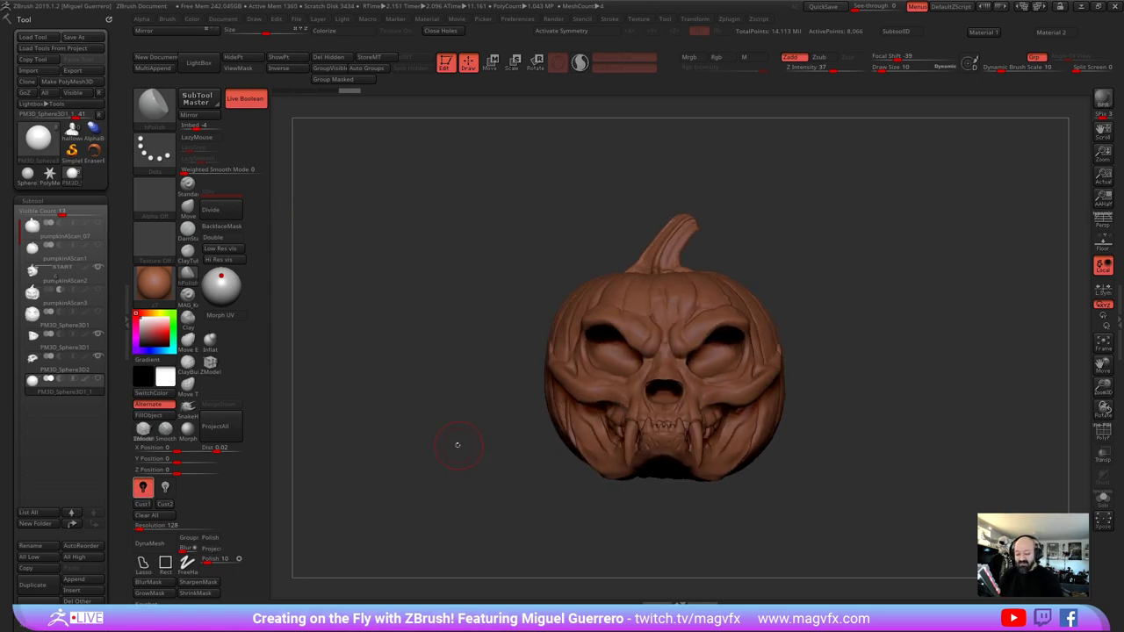
pyautogui.moveTo(429, 402)
pyautogui.keyDown('alt'); pyautogui.mouseDown()
pyautogui.moveTo(459, 378)
pyautogui.moveTo(477, 399)
pyautogui.moveTo(453, 400)
pyautogui.moveTo(423, 377)
pyautogui.moveTo(425, 415)
pyautogui.mouseUp(); pyautogui.keyUp('alt')
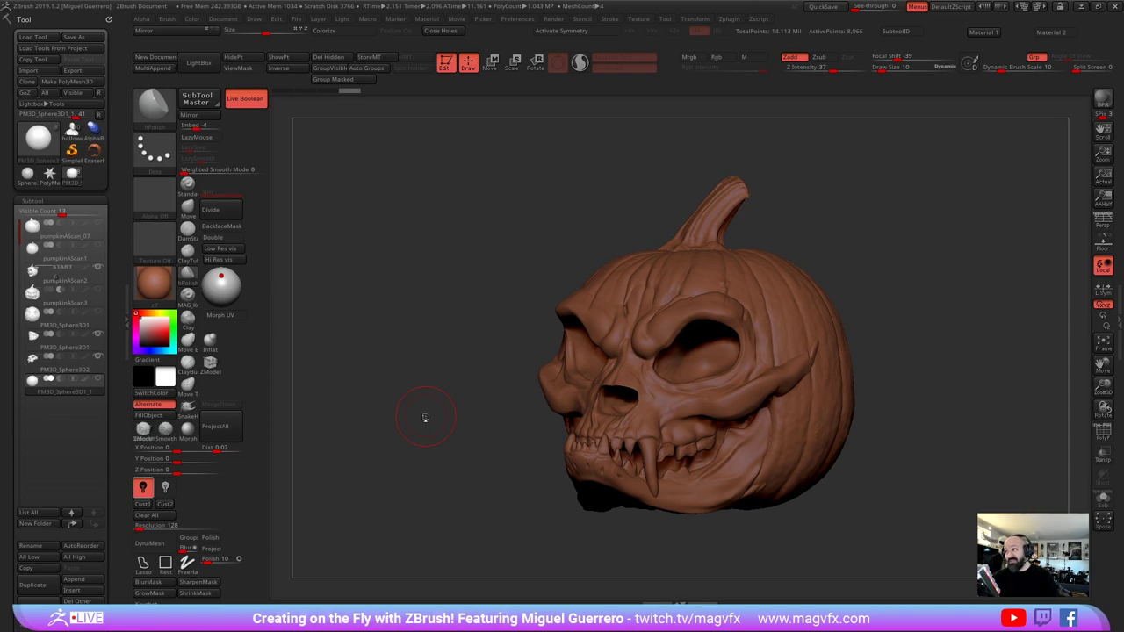
pyautogui.moveTo(425, 437)
pyautogui.mouseDown()
pyautogui.moveTo(598, 438)
pyautogui.moveTo(517, 451)
pyautogui.moveTo(498, 433)
pyautogui.moveTo(419, 431)
pyautogui.mouseUp()
# Select the pumpkin subtool and carve jagged edges around the skull's left eye socket and cheekbone with DamStandard, reducing the draw size from 7 to 4
pyautogui.keyDown('alt'); pyautogui.click(621, 420); pyautogui.keyUp('alt')
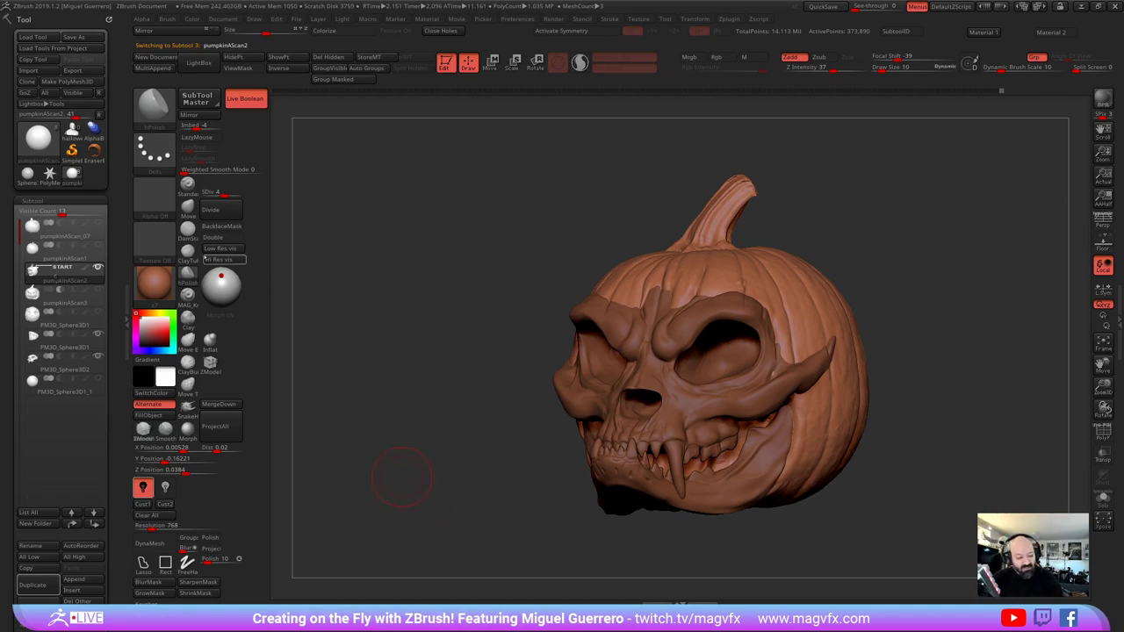
pyautogui.press('b')
pyautogui.press('d')
pyautogui.press('s')
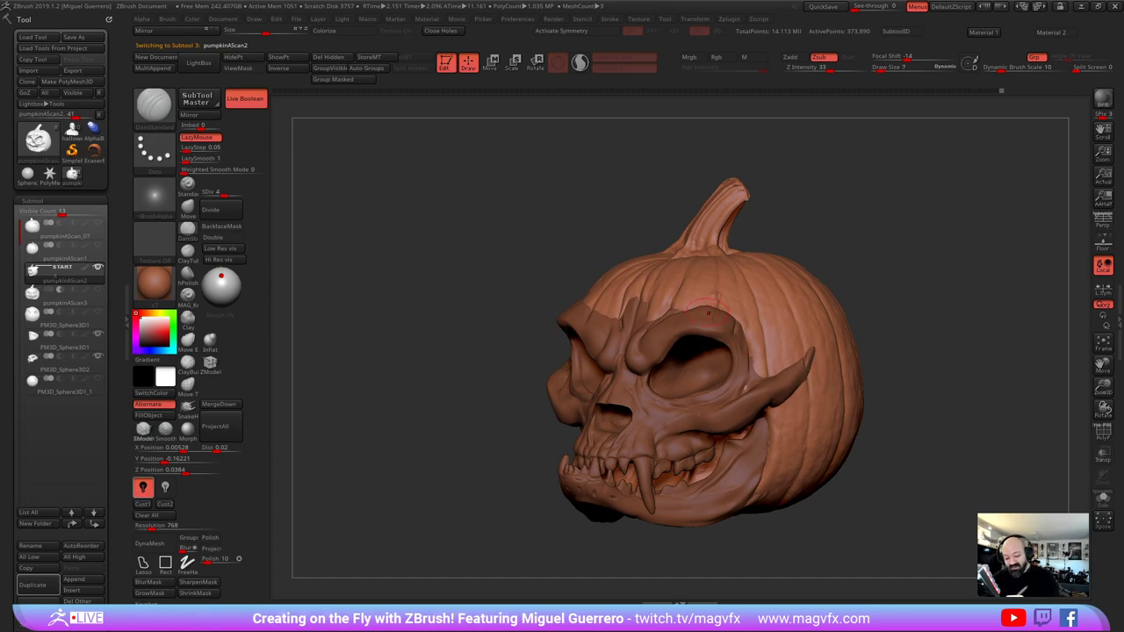
pyautogui.moveTo(564, 309); pyautogui.dragTo(547, 310)
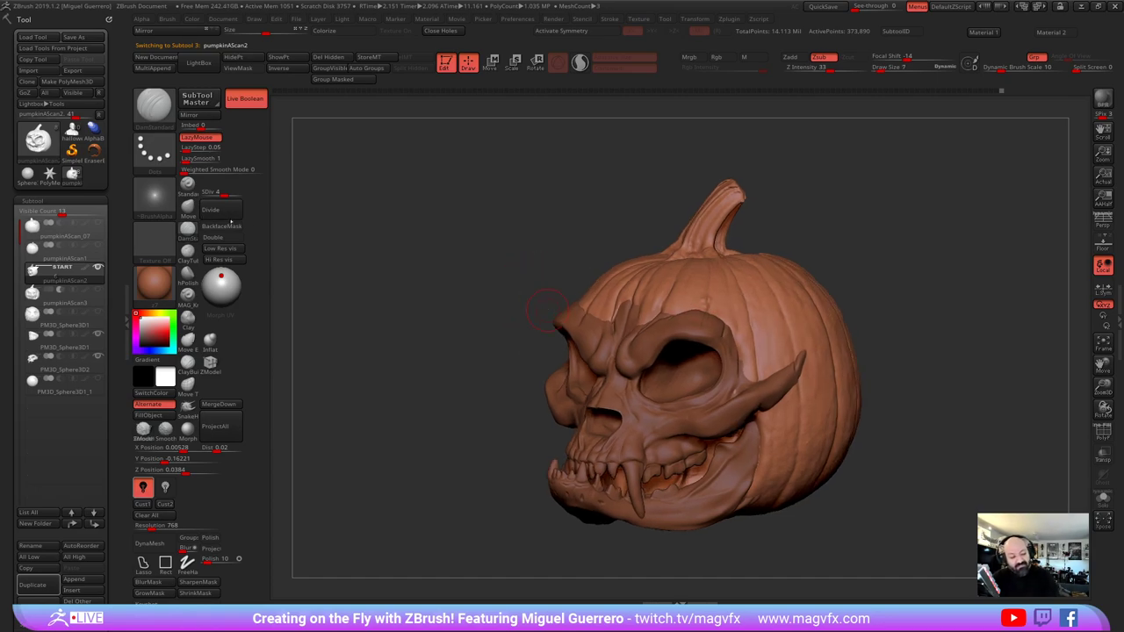
pyautogui.moveTo(713, 312); pyautogui.dragTo(676, 321, button='right')
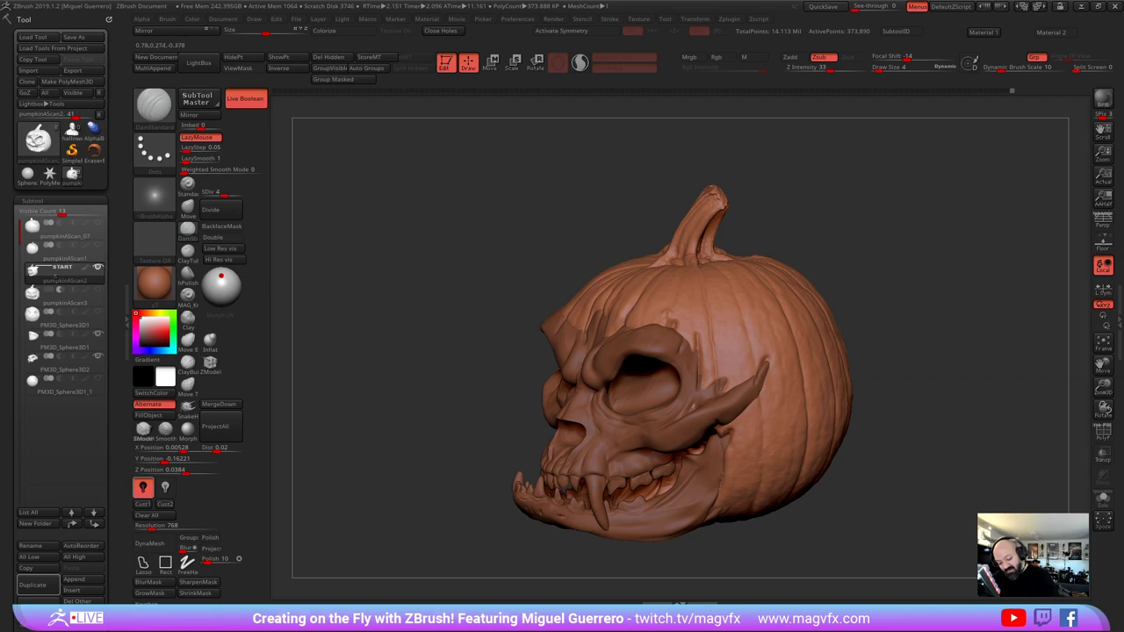
# Carve the pumpkin surface along the upper edges of both brows with the DamStandard brush at draw size 4
pyautogui.moveTo(700, 441); pyautogui.dragTo(757, 444, button='right')
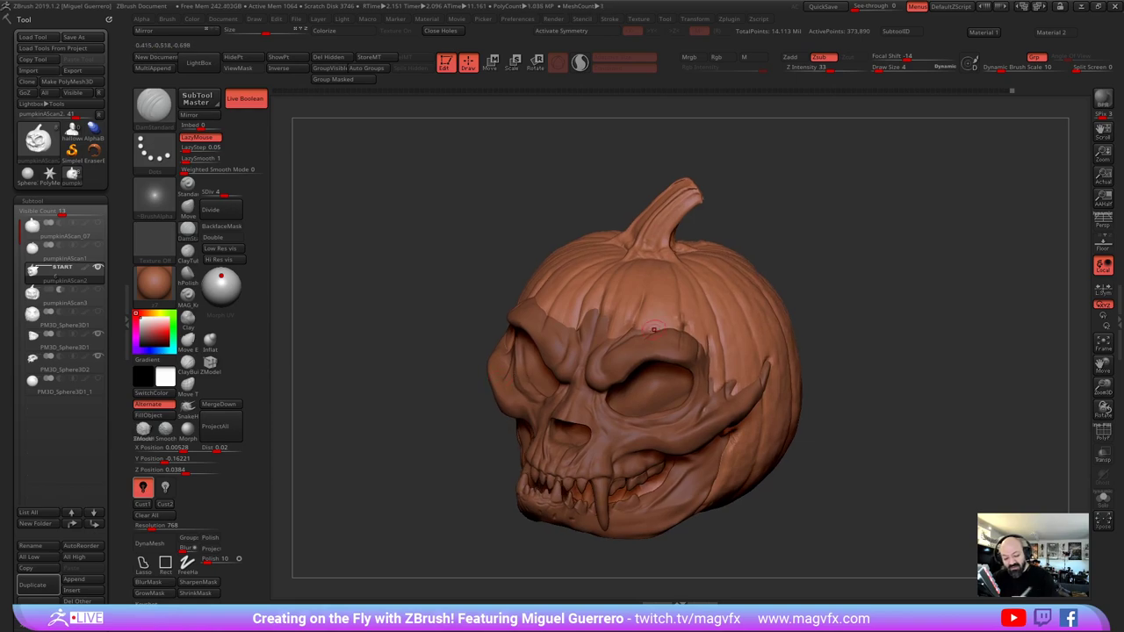
pyautogui.moveTo(645, 328); pyautogui.dragTo(662, 318)
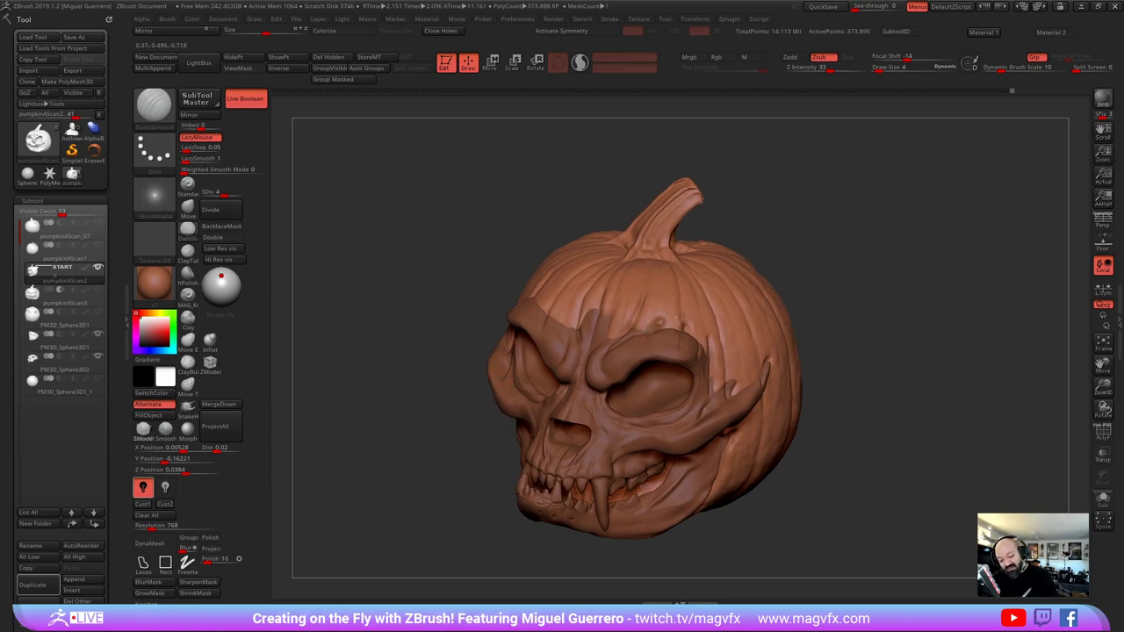
pyautogui.moveTo(413, 316); pyautogui.dragTo(475, 360, button='right')
pyautogui.moveTo(665, 331); pyautogui.dragTo(678, 346)
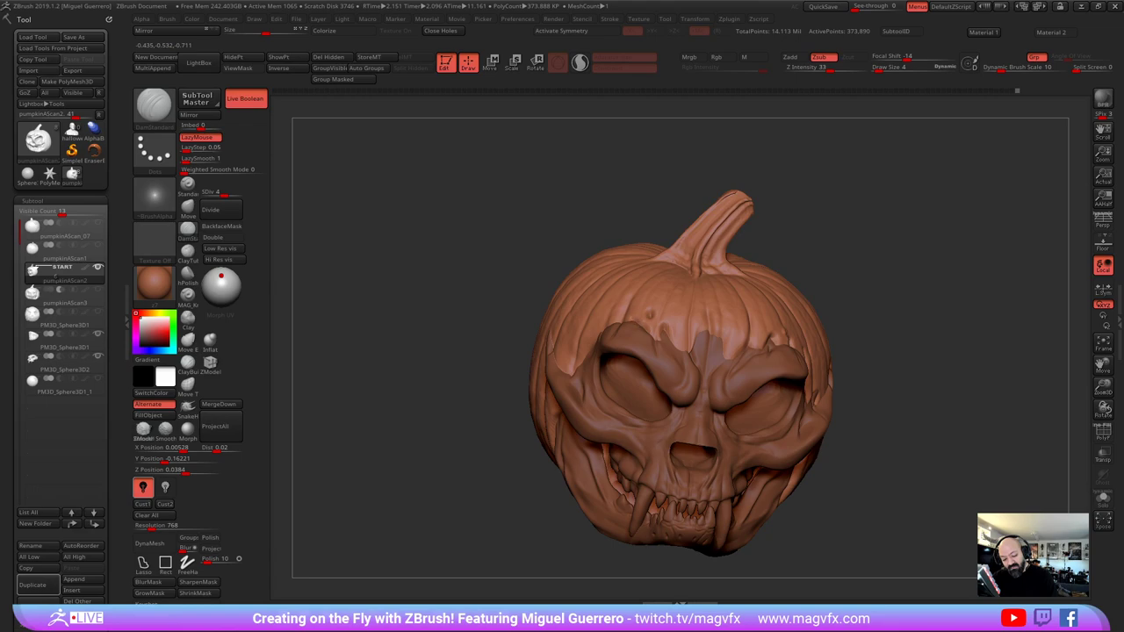
# Carve pits and grooves into the pumpkin rind beside the left cheekbone tip with the DamStandard brush at draw size 4
pyautogui.moveTo(443, 321); pyautogui.dragTo(561, 292)
pyautogui.moveTo(560, 293); pyautogui.dragTo(641, 336, button='right')
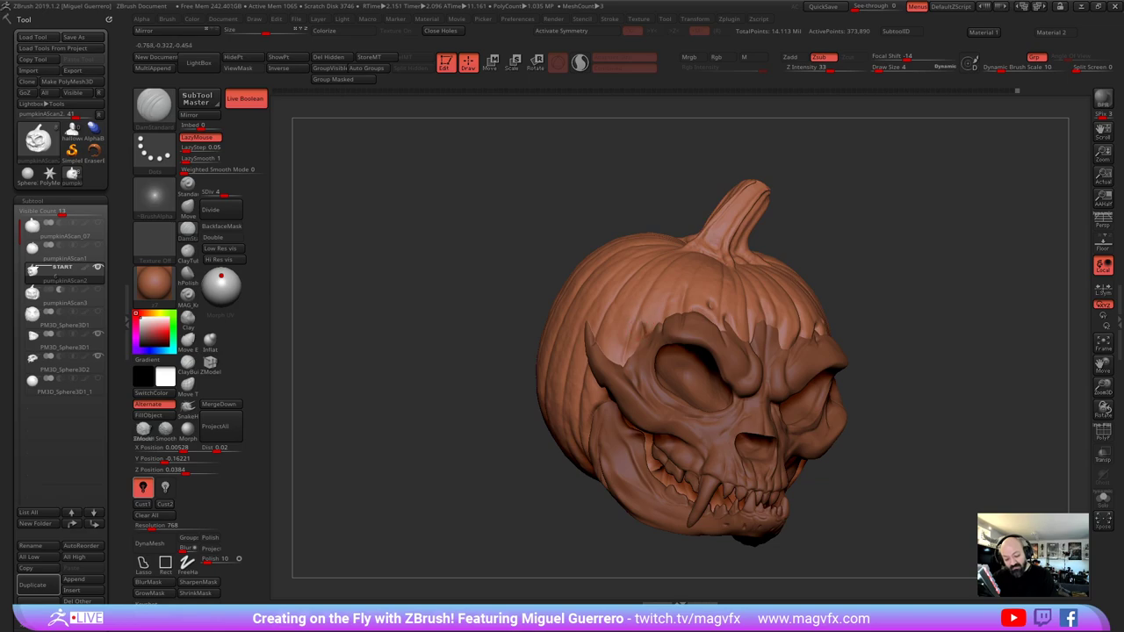
pyautogui.moveTo(637, 351); pyautogui.dragTo(616, 419, button='right')
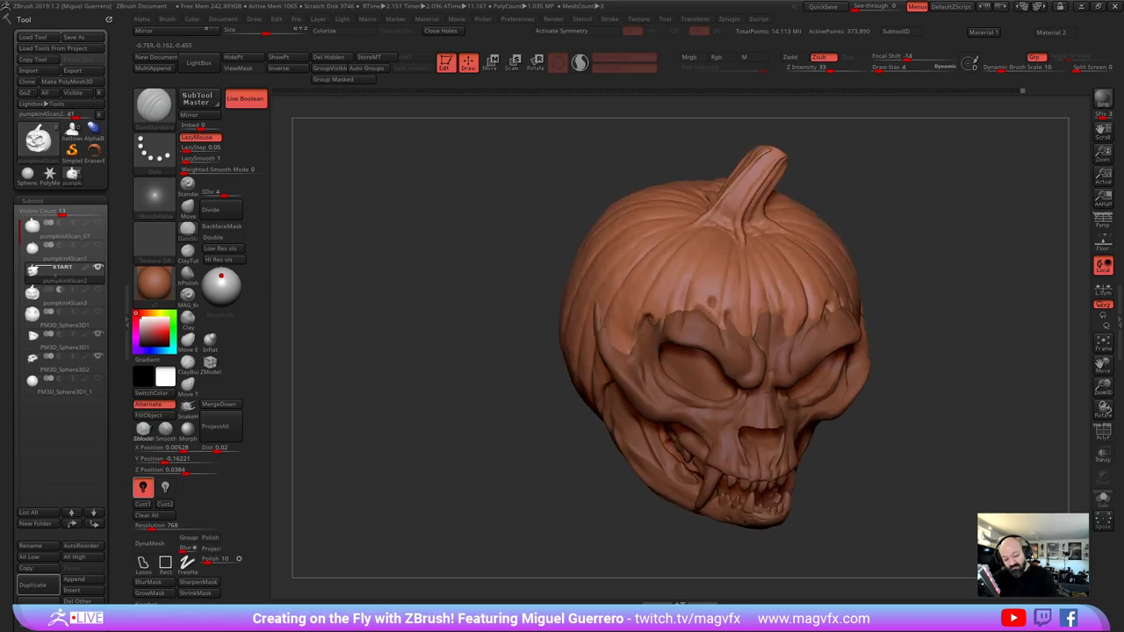
pyautogui.moveTo(638, 321); pyautogui.dragTo(603, 335, button='right')
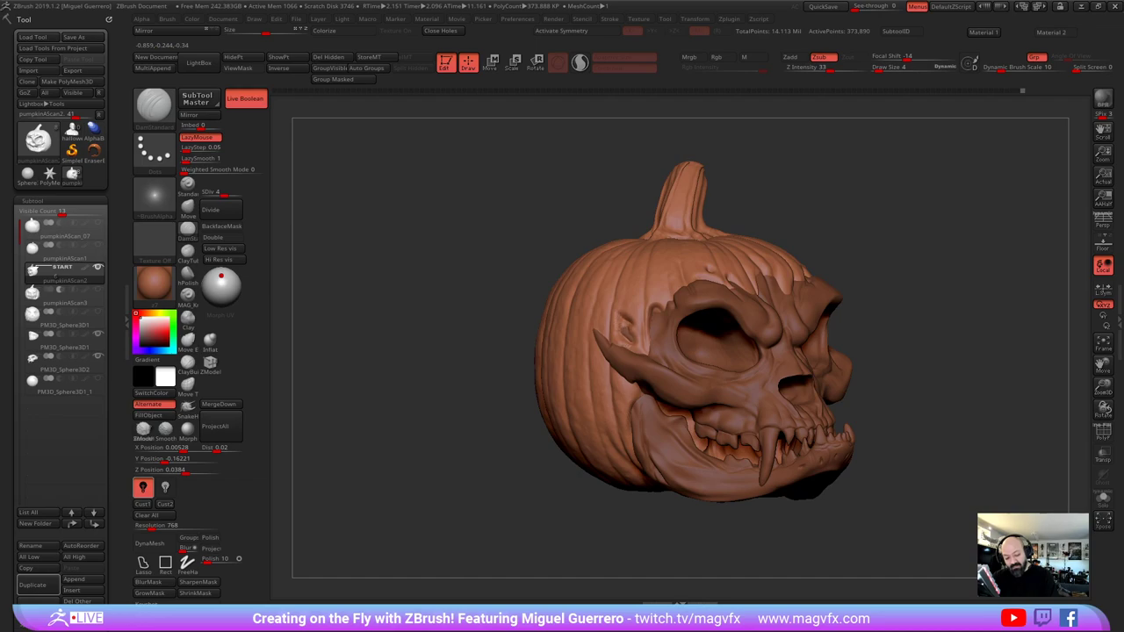
pyautogui.moveTo(477, 359); pyautogui.dragTo(620, 392)
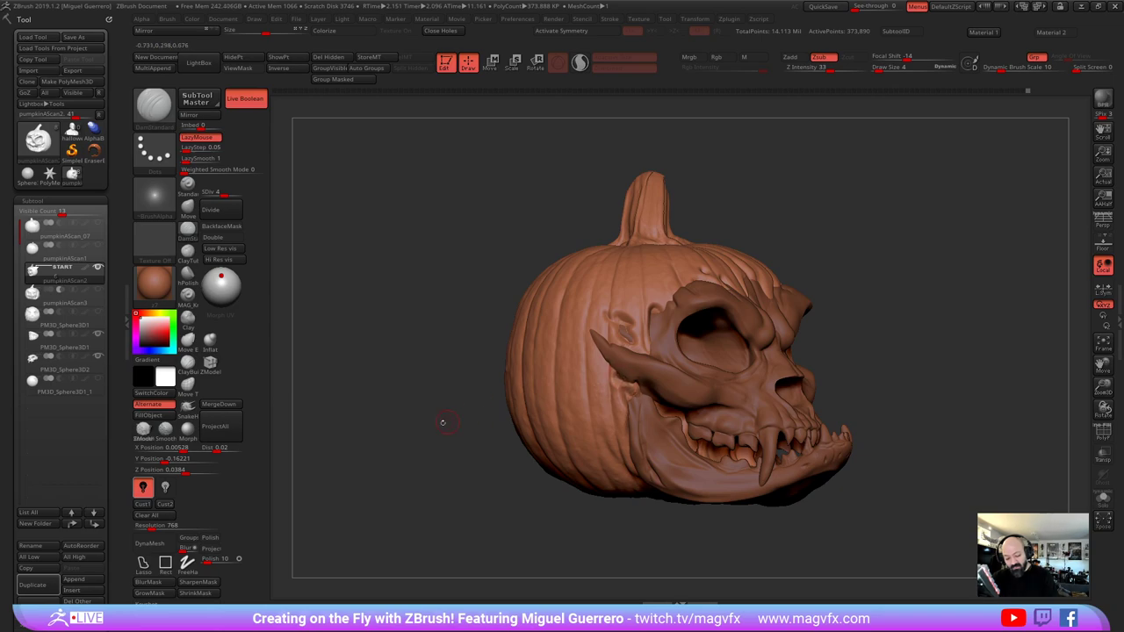
pyautogui.moveTo(442, 421); pyautogui.dragTo(618, 428)
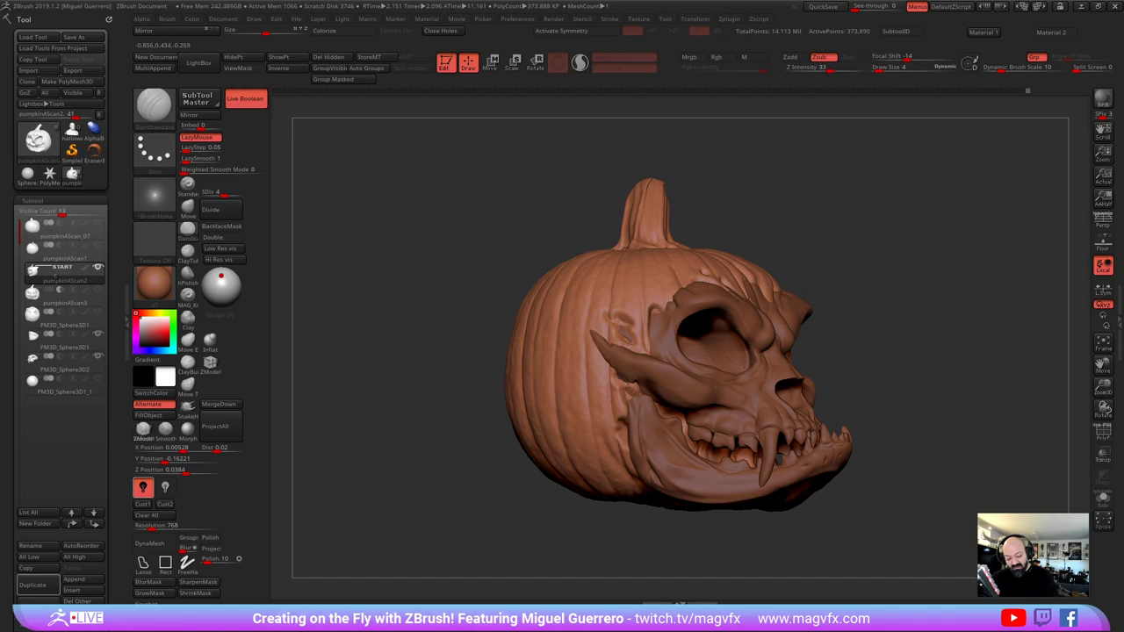
pyautogui.moveTo(591, 417)
pyautogui.mouseDown(button='right')
pyautogui.moveTo(446, 418)
pyautogui.moveTo(469, 406)
pyautogui.moveTo(539, 424)
pyautogui.mouseUp(button='right')
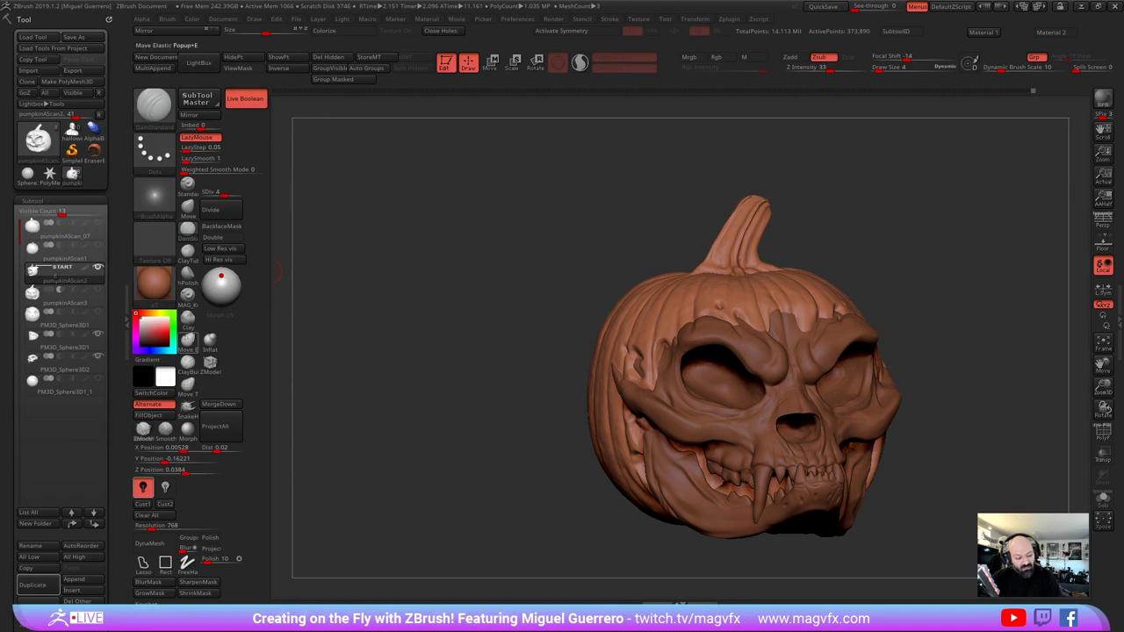
# Build up the pumpkin rind around the left temple with the Clay brush at draw size 2, reducing it to 1
pyautogui.click(189, 320)
pyautogui.moveTo(275, 273); pyautogui.dragTo(654, 332)
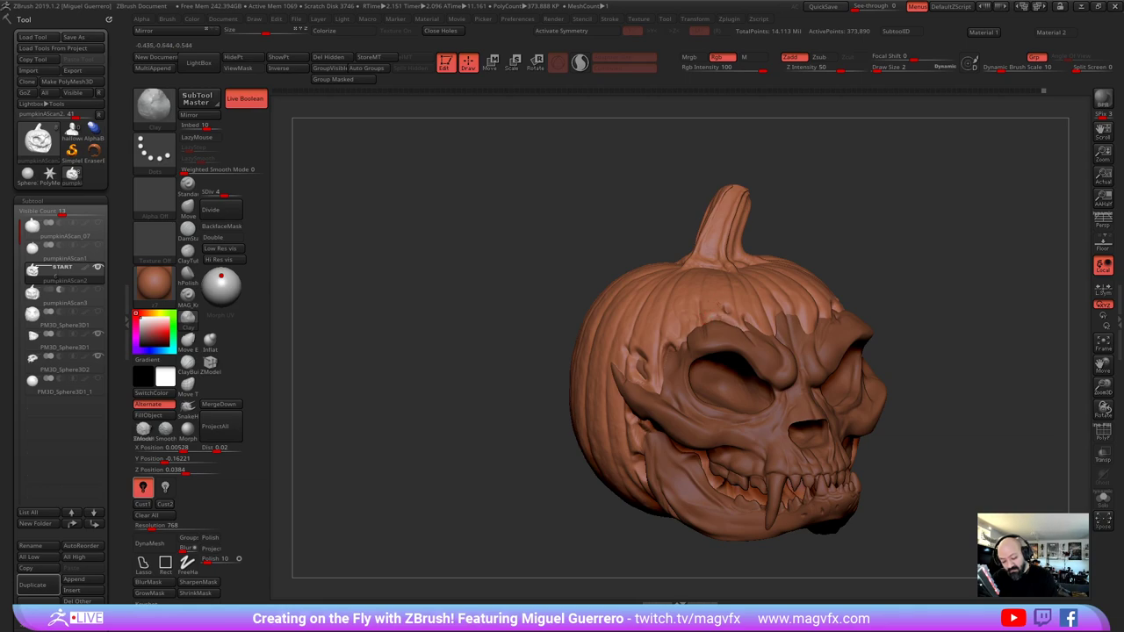
pyautogui.moveTo(622, 266); pyautogui.dragTo(574, 246)
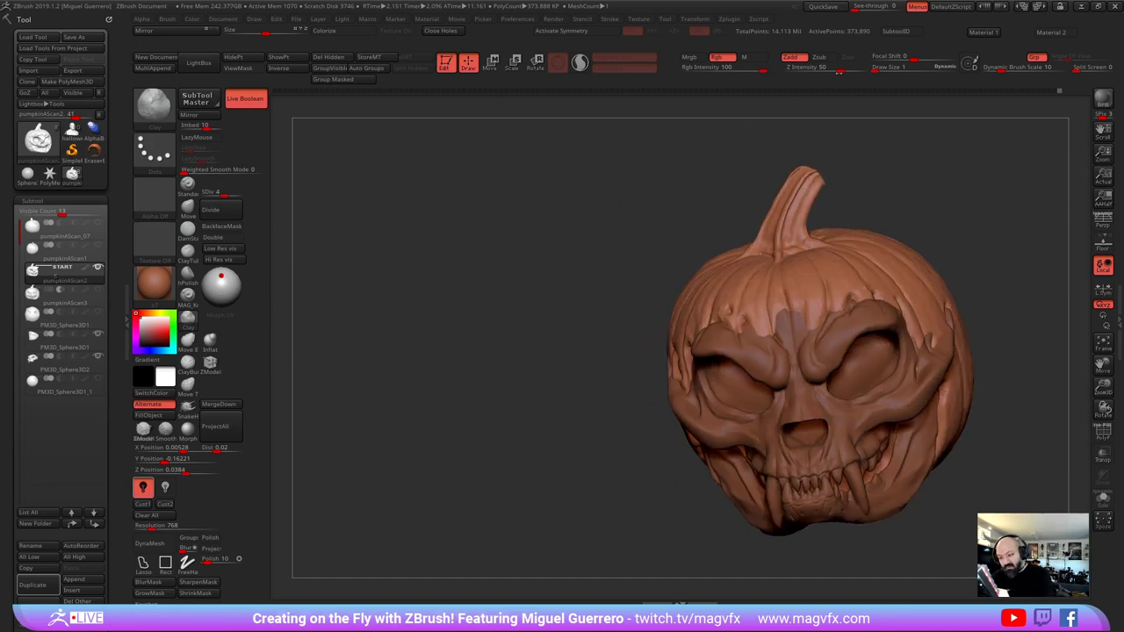
# Build up the rind edges around the right brow and cheekbone with Clay at Z intensity 57, raising the draw size to 3
pyautogui.moveTo(855, 181); pyautogui.dragTo(863, 292)
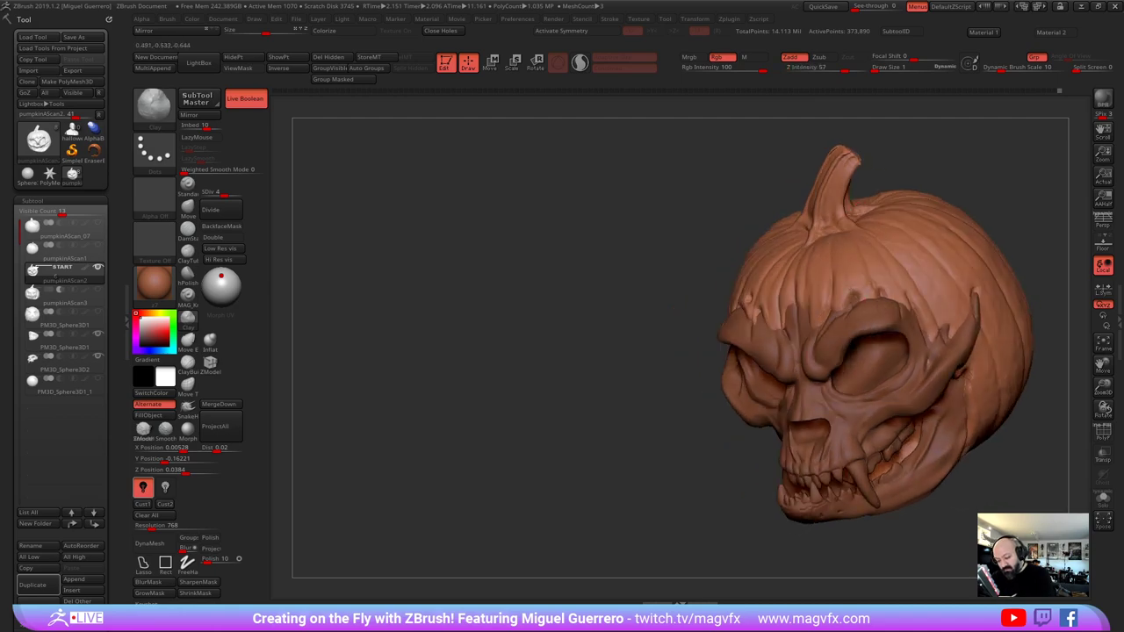
pyautogui.moveTo(650, 422); pyautogui.dragTo(637, 444)
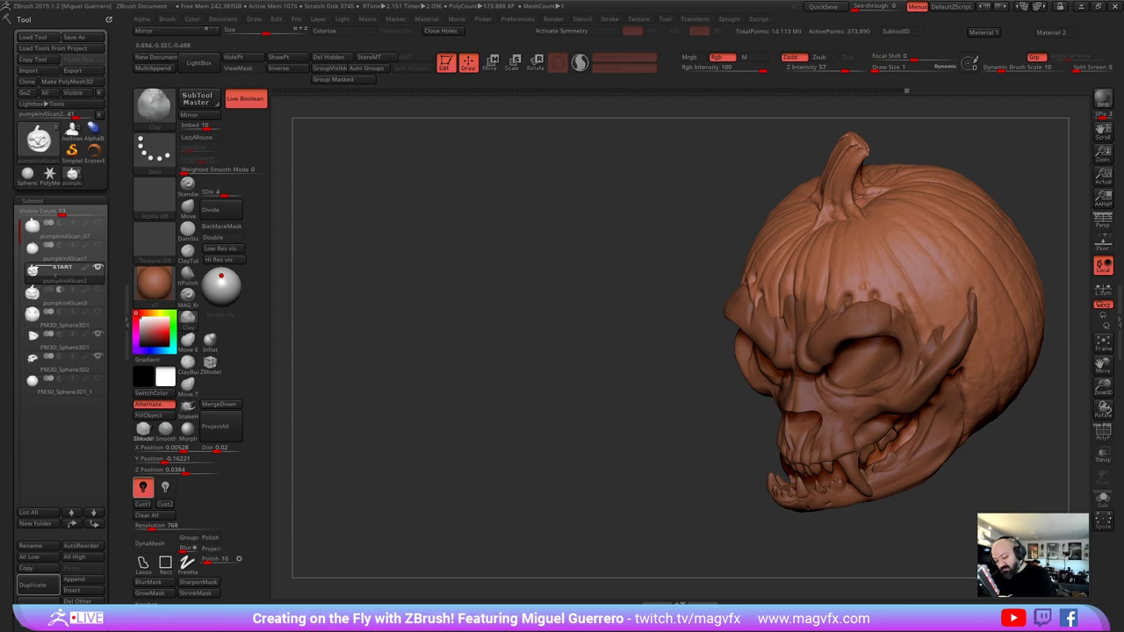
pyautogui.keyDown('alt'); pyautogui.moveTo(542, 378); pyautogui.dragTo(499, 313); pyautogui.keyUp('alt')
pyautogui.keyDown('alt'); pyautogui.moveTo(865, 286); pyautogui.dragTo(753, 346, button='right'); pyautogui.keyUp('alt')
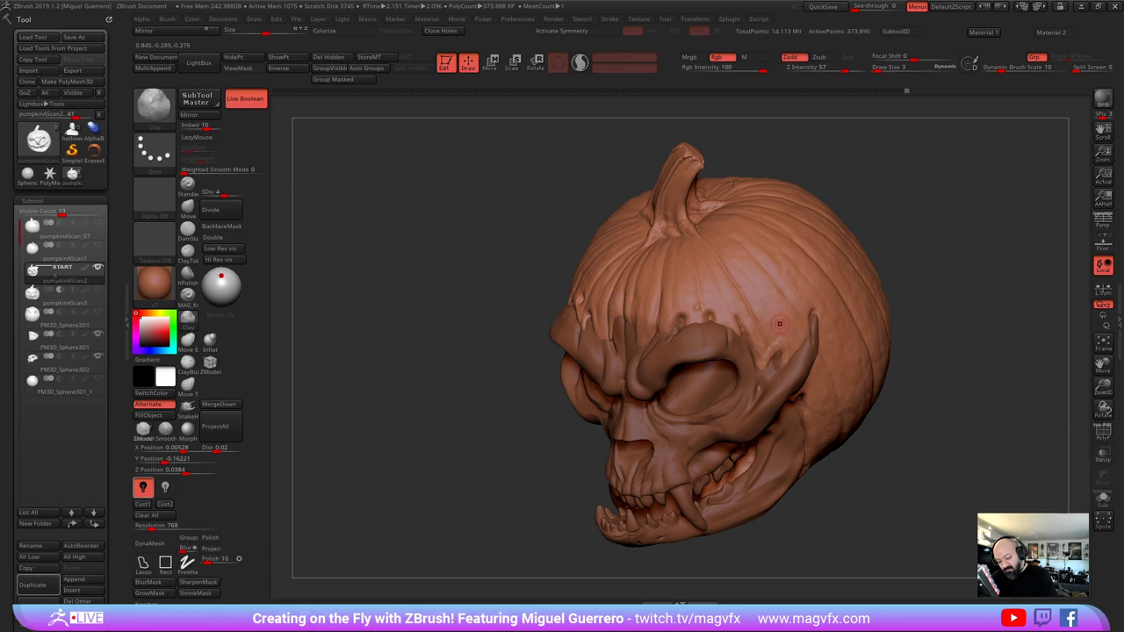
pyautogui.moveTo(783, 367); pyautogui.dragTo(791, 348, button='right')
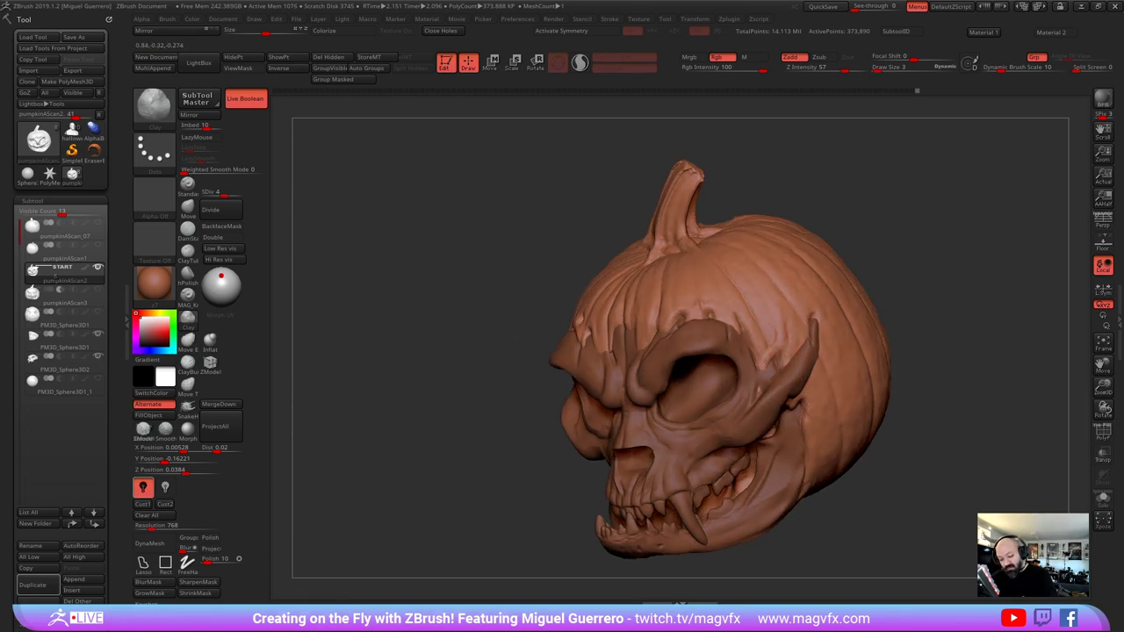
pyautogui.moveTo(474, 360); pyautogui.dragTo(457, 363, button='right')
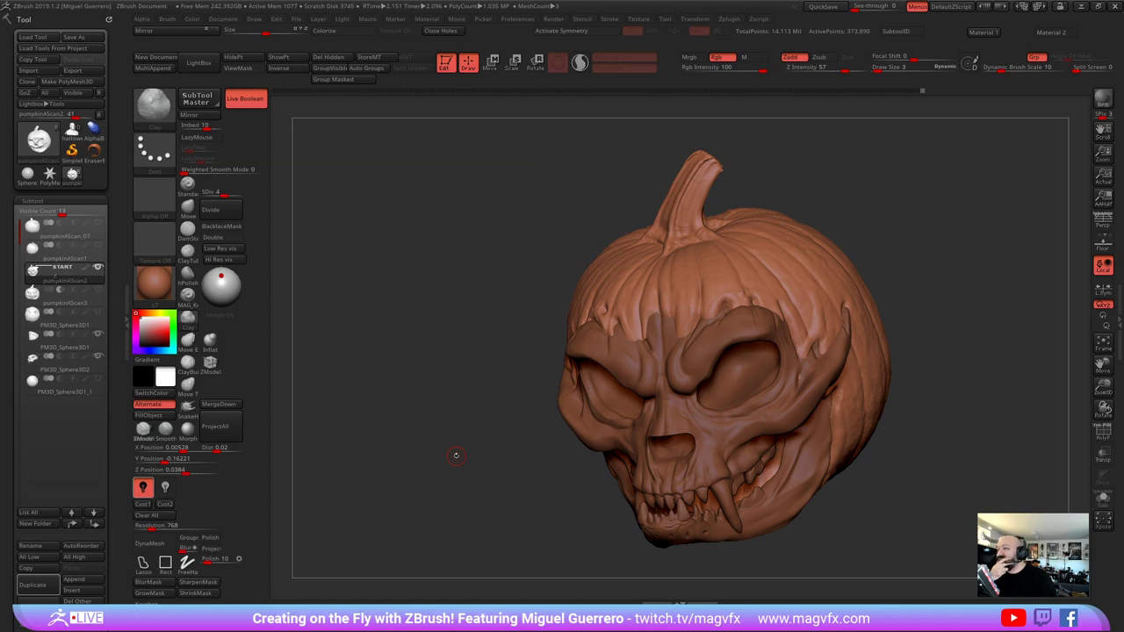
# Refine the rind around the left cheekbone tip and jaw hinge with the Clay brush, reducing the draw size from 3 to 2
pyautogui.moveTo(419, 448); pyautogui.dragTo(499, 420)
pyautogui.keyDown('alt'); pyautogui.moveTo(443, 477); pyautogui.dragTo(493, 475); pyautogui.keyUp('alt')
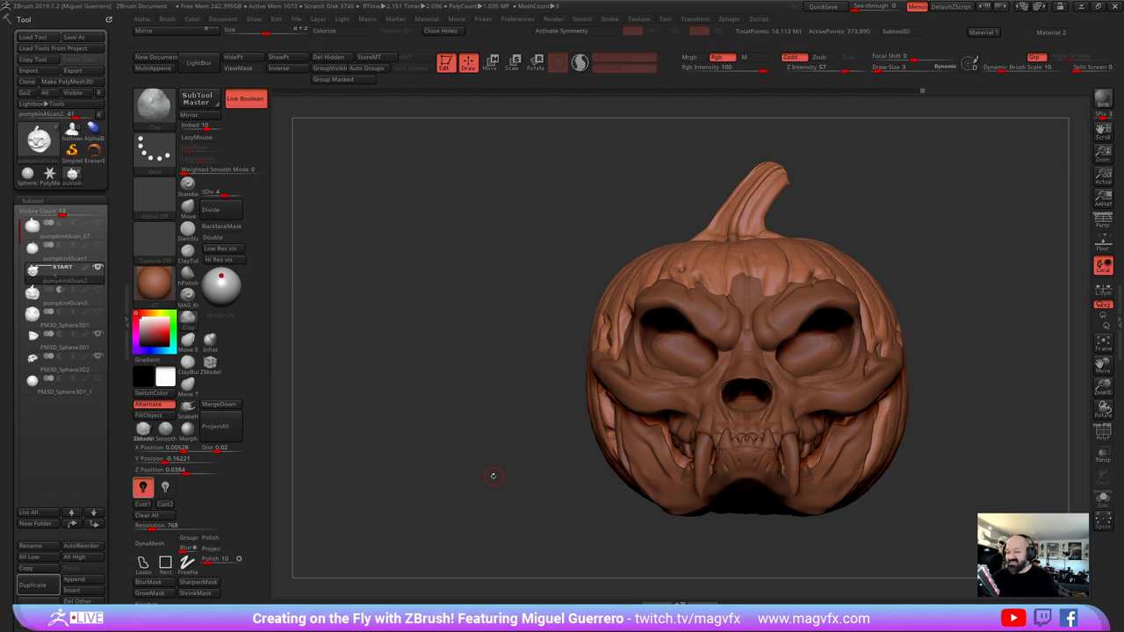
pyautogui.moveTo(492, 475); pyautogui.dragTo(477, 432)
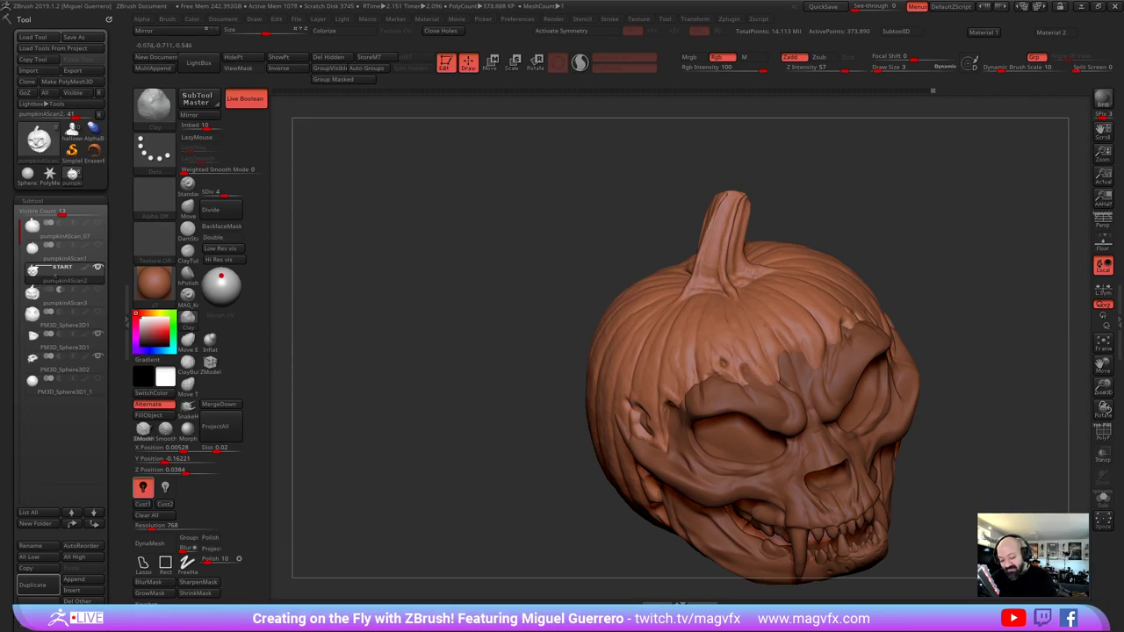
pyautogui.moveTo(480, 412); pyautogui.dragTo(650, 380)
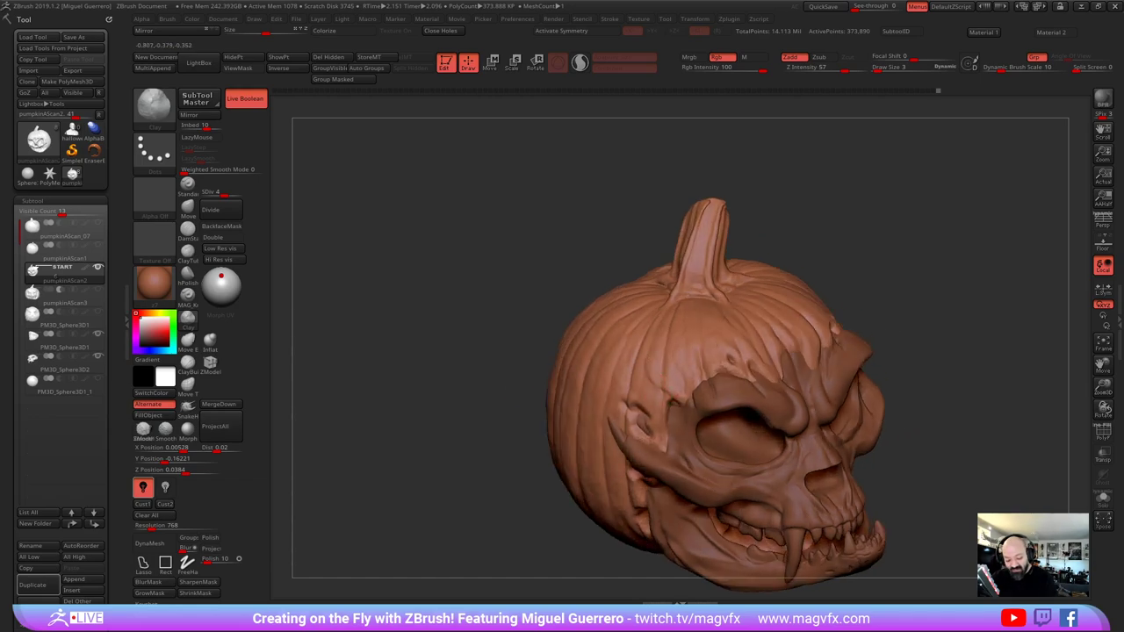
pyautogui.moveTo(513, 399); pyautogui.dragTo(645, 386)
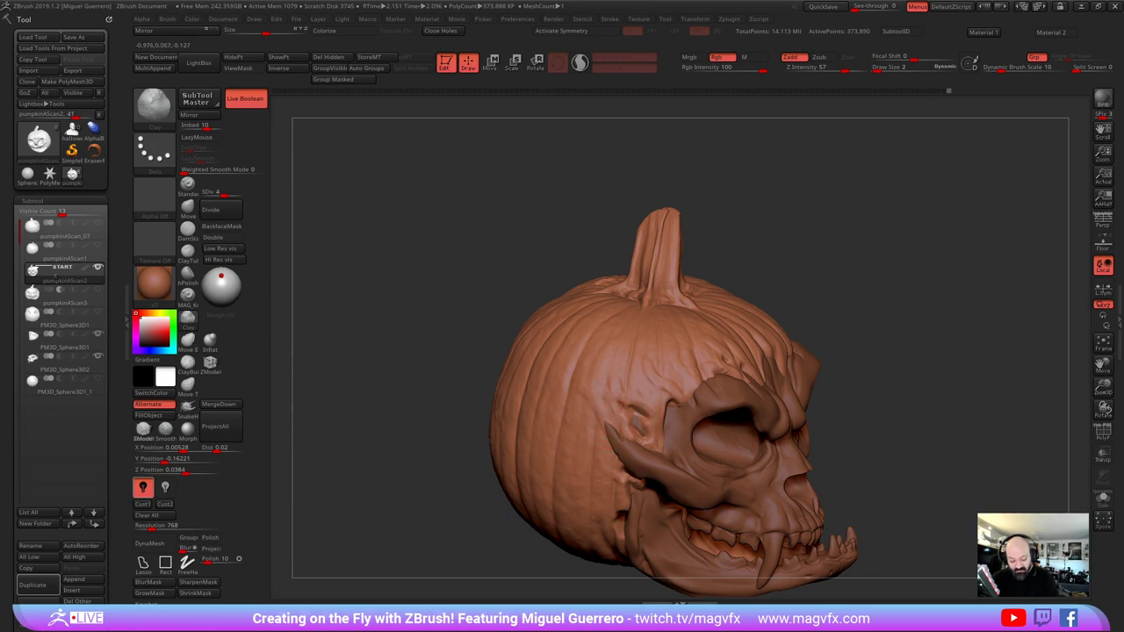
pyautogui.moveTo(396, 460); pyautogui.dragTo(400, 413)
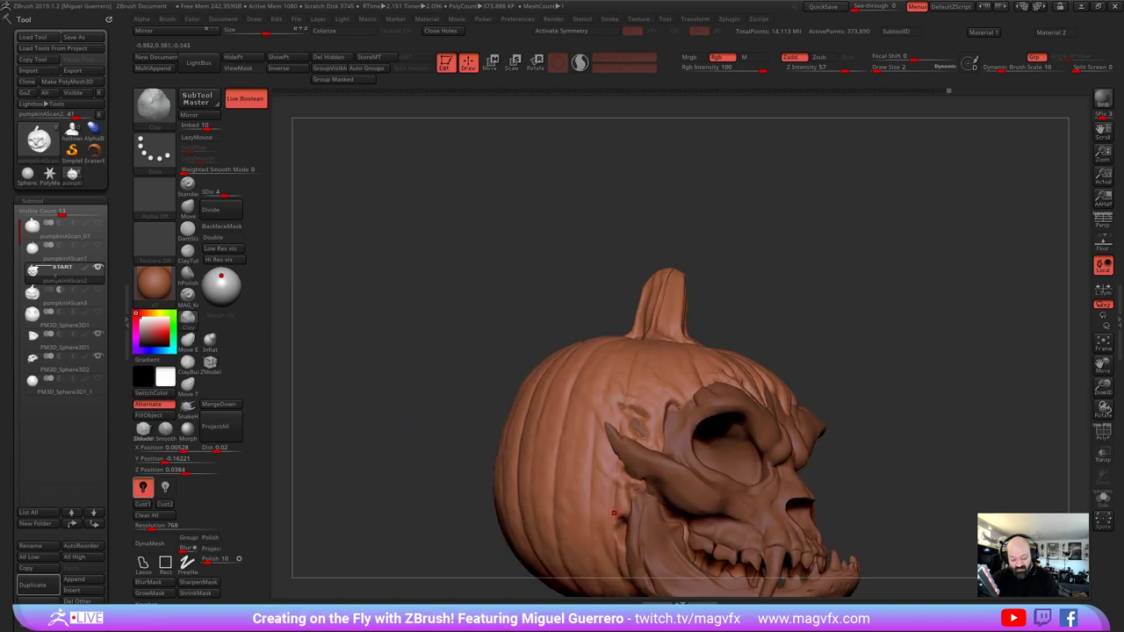
pyautogui.moveTo(476, 472); pyautogui.dragTo(643, 406)
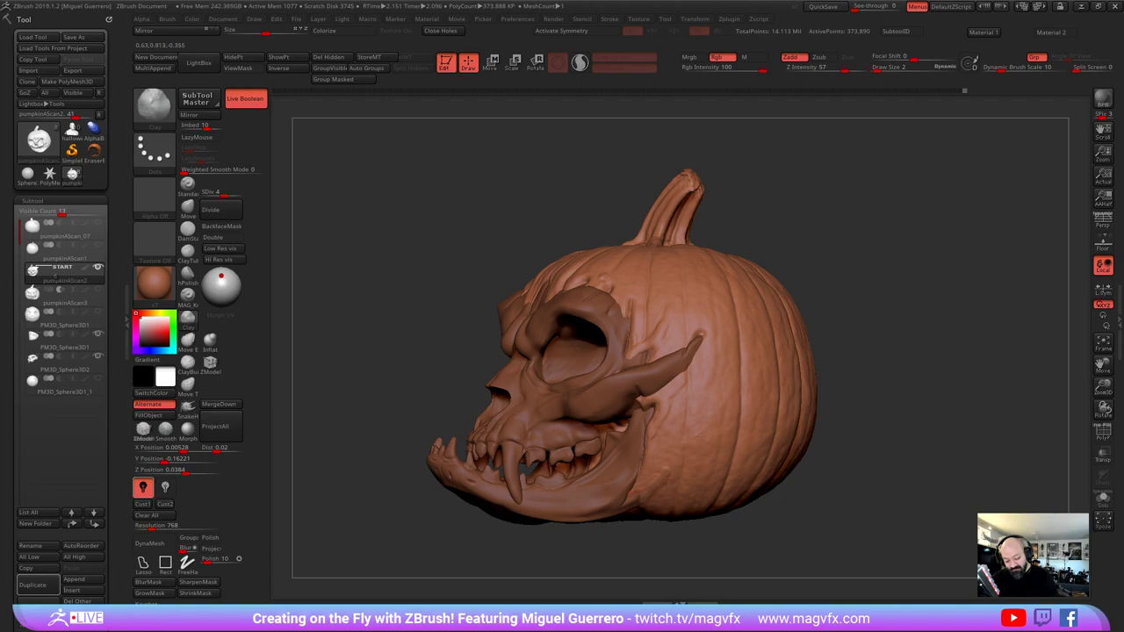
pyautogui.moveTo(457, 536); pyautogui.dragTo(747, 514)
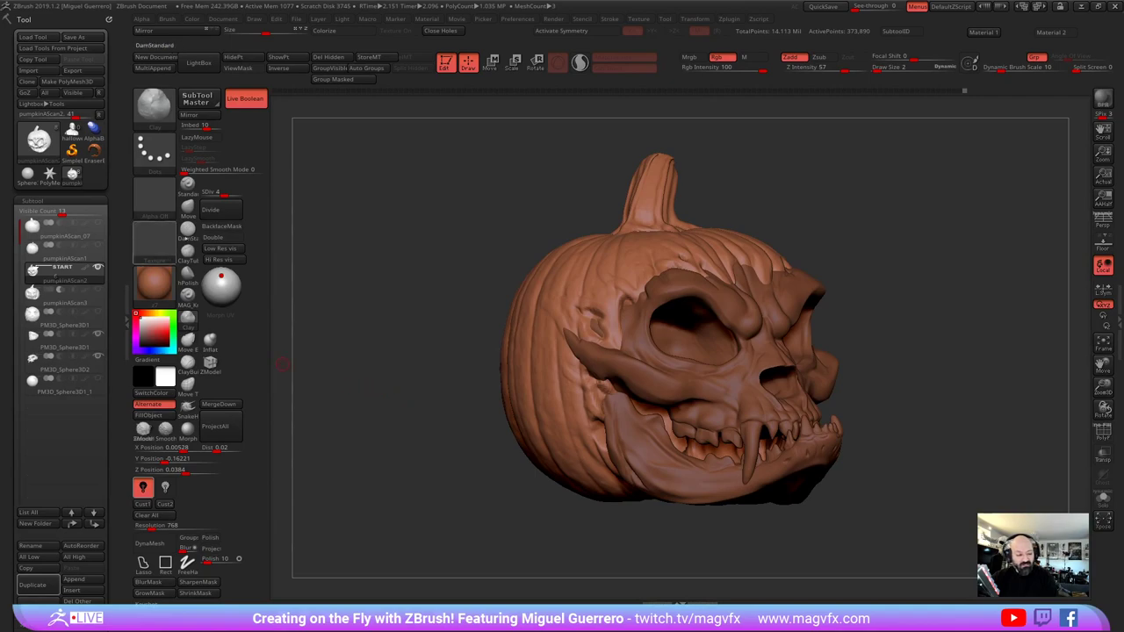
# Switch to the DamStandard brush at draw size 3 and carve wrinkles into the rind behind the left cheekbone and jaw hinge
pyautogui.click(187, 209)
pyautogui.moveTo(429, 434); pyautogui.dragTo(465, 432)
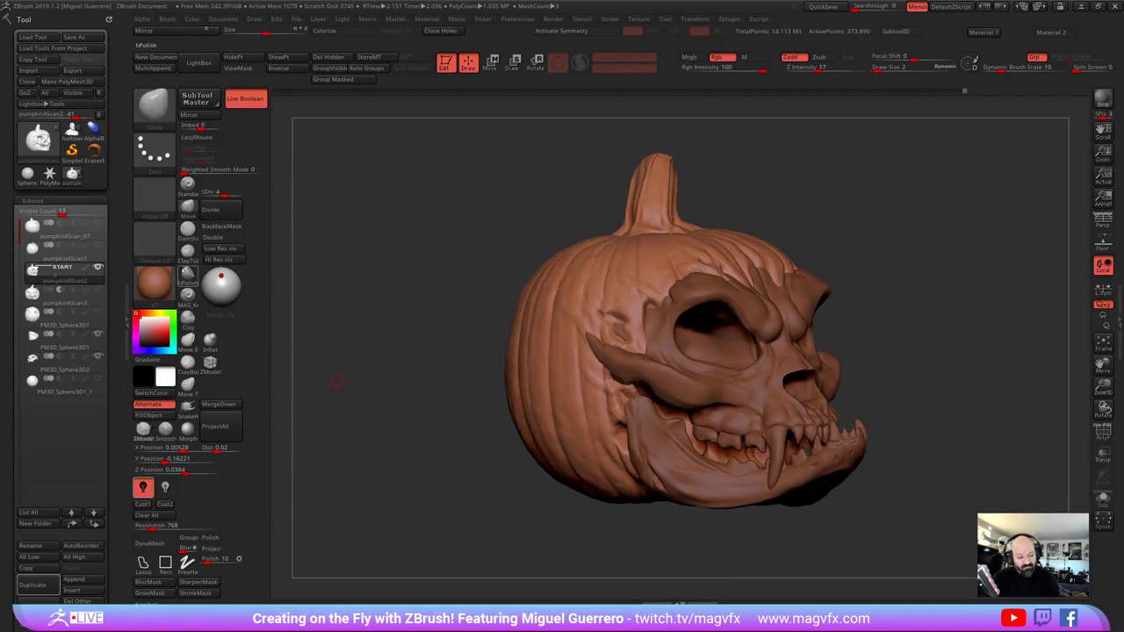
pyautogui.click(191, 272)
pyautogui.press('b')
pyautogui.press('d')
pyautogui.press('s')
pyautogui.moveTo(465, 421); pyautogui.dragTo(499, 434, button='right')
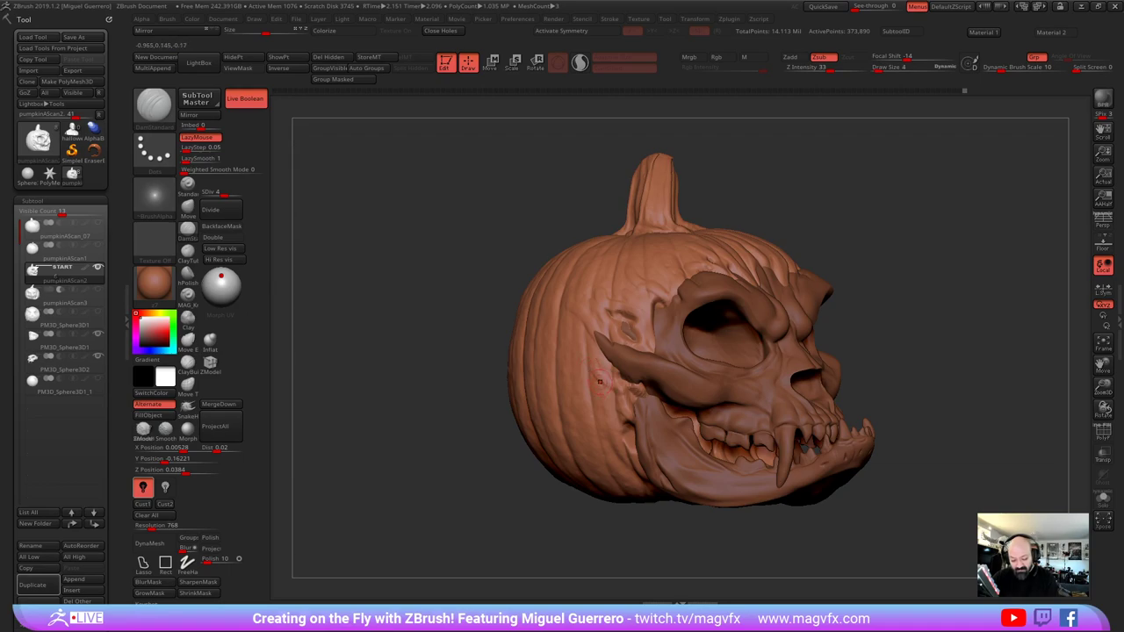
pyautogui.press('[')
pyautogui.moveTo(540, 314); pyautogui.dragTo(557, 326, button='right')
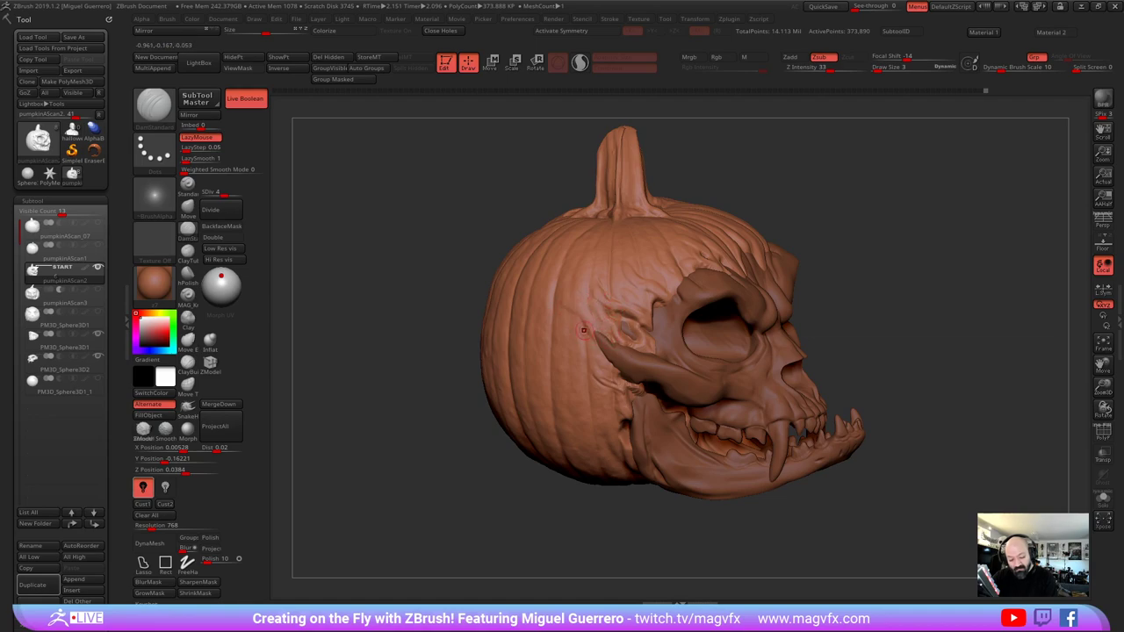
pyautogui.moveTo(430, 324)
pyautogui.mouseDown()
pyautogui.moveTo(461, 322)
pyautogui.moveTo(481, 341)
pyautogui.mouseUp()
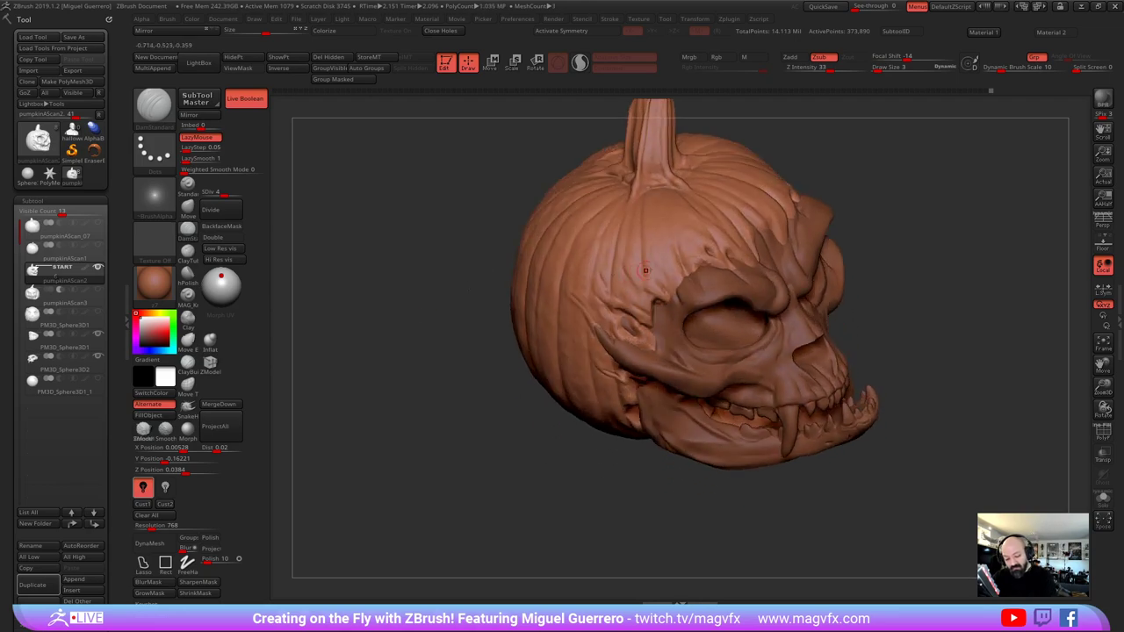
# Carve fine grooves into the rind above the left brow and forehead center with DamStandard at draw size 3
pyautogui.moveTo(673, 284); pyautogui.dragTo(664, 269)
pyautogui.moveTo(472, 239)
pyautogui.mouseDown()
pyautogui.moveTo(704, 280)
pyautogui.moveTo(697, 242)
pyautogui.mouseUp()
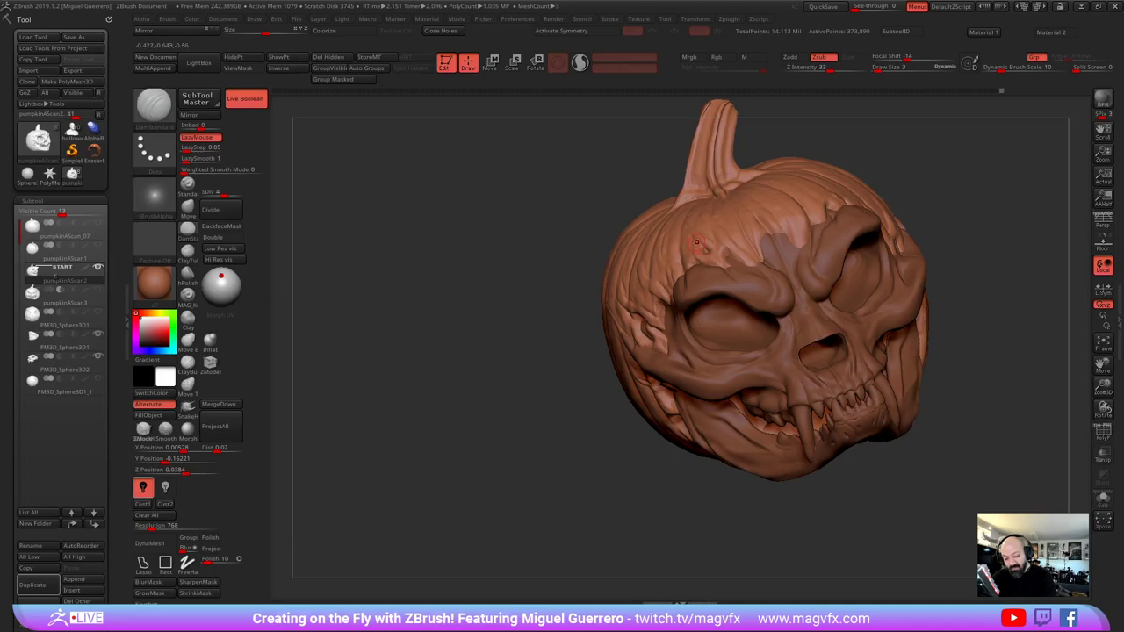
pyautogui.moveTo(474, 264)
pyautogui.mouseDown()
pyautogui.moveTo(482, 291)
pyautogui.moveTo(495, 292)
pyautogui.mouseUp()
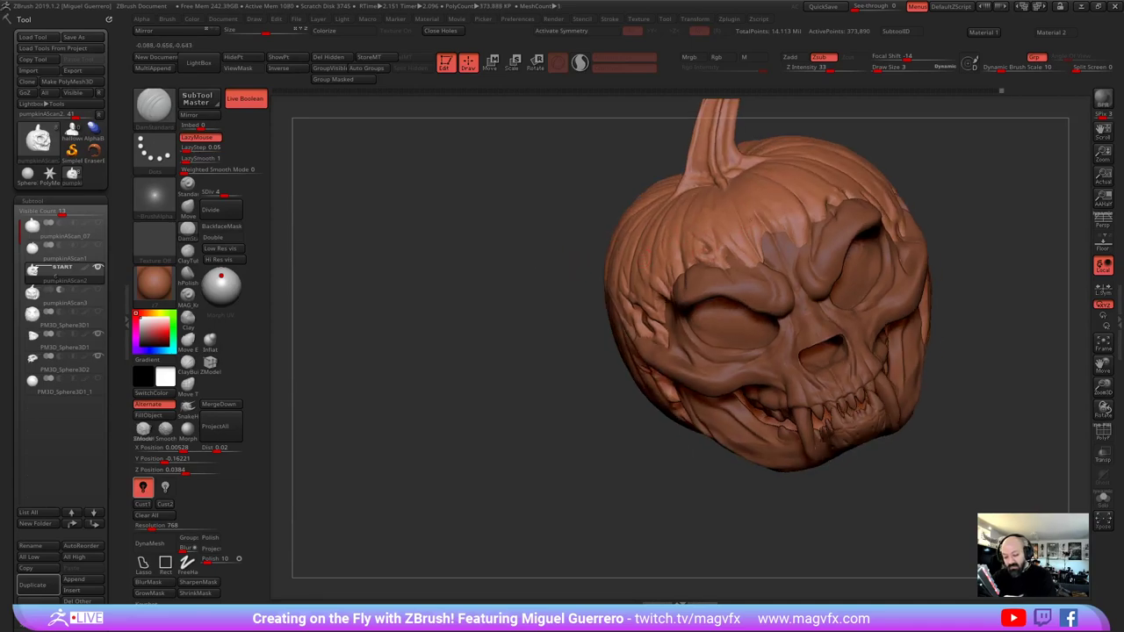
pyautogui.moveTo(753, 246); pyautogui.dragTo(758, 232)
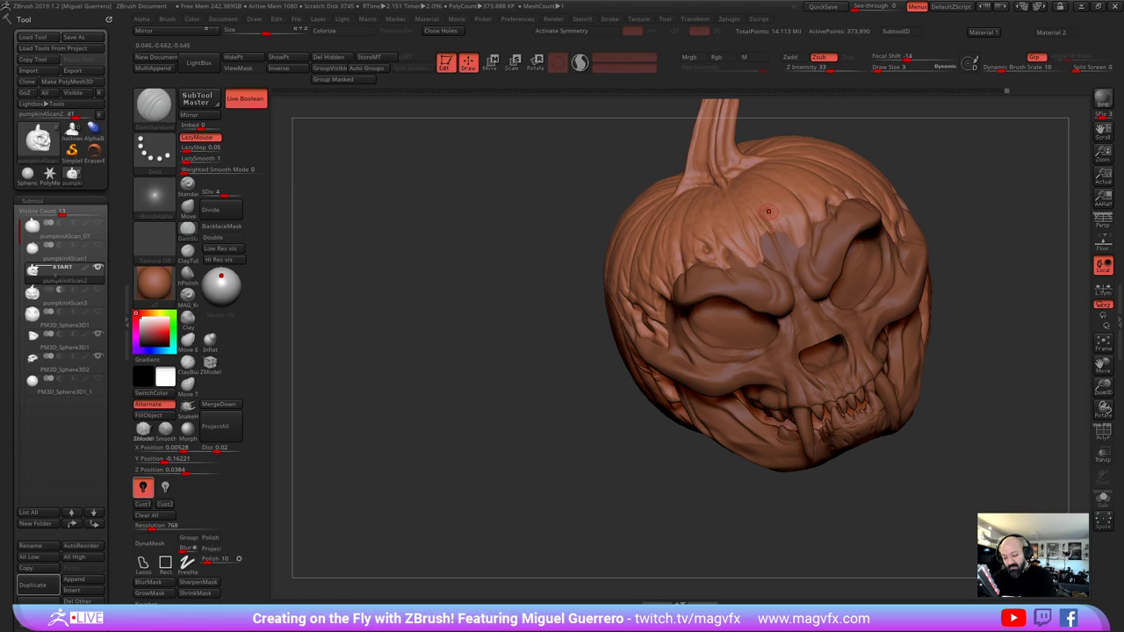
# Carve creases into the rind around the right cheekbone tip and jaw hinge with DamStandard at draw size 3
pyautogui.moveTo(740, 271); pyautogui.dragTo(442, 354, button='right')
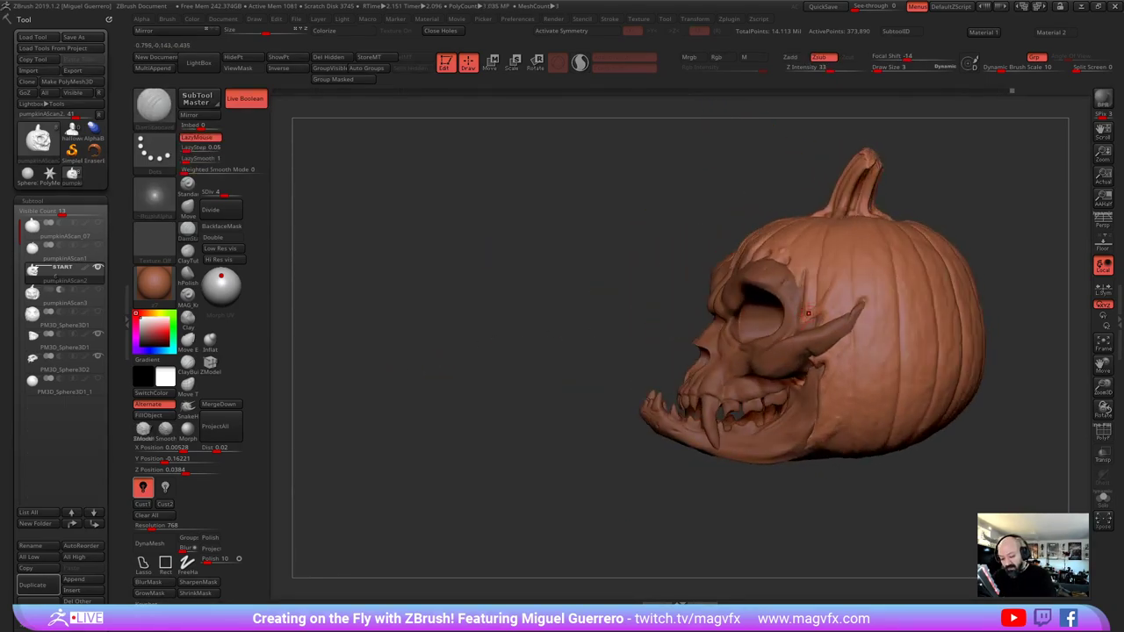
pyautogui.moveTo(748, 304)
pyautogui.keyDown('alt'); pyautogui.mouseDown(button='right')
pyautogui.moveTo(706, 320)
pyautogui.moveTo(727, 367)
pyautogui.mouseUp(button='right'); pyautogui.keyUp('alt')
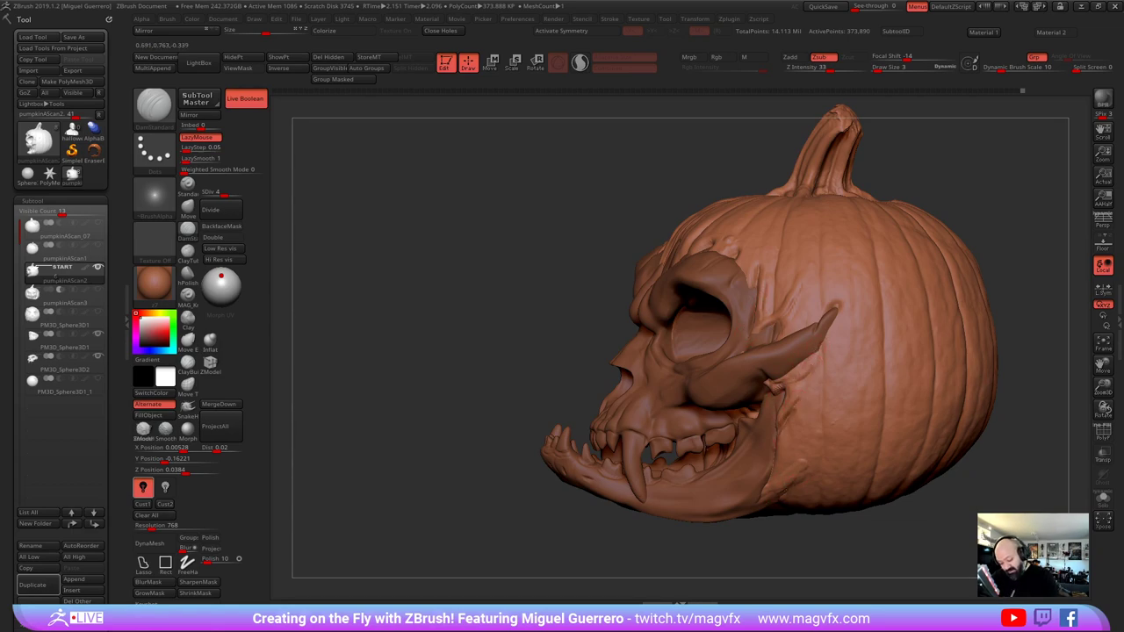
pyautogui.moveTo(445, 420)
pyautogui.mouseDown()
pyautogui.moveTo(404, 394)
pyautogui.moveTo(457, 396)
pyautogui.moveTo(535, 357)
pyautogui.mouseUp()
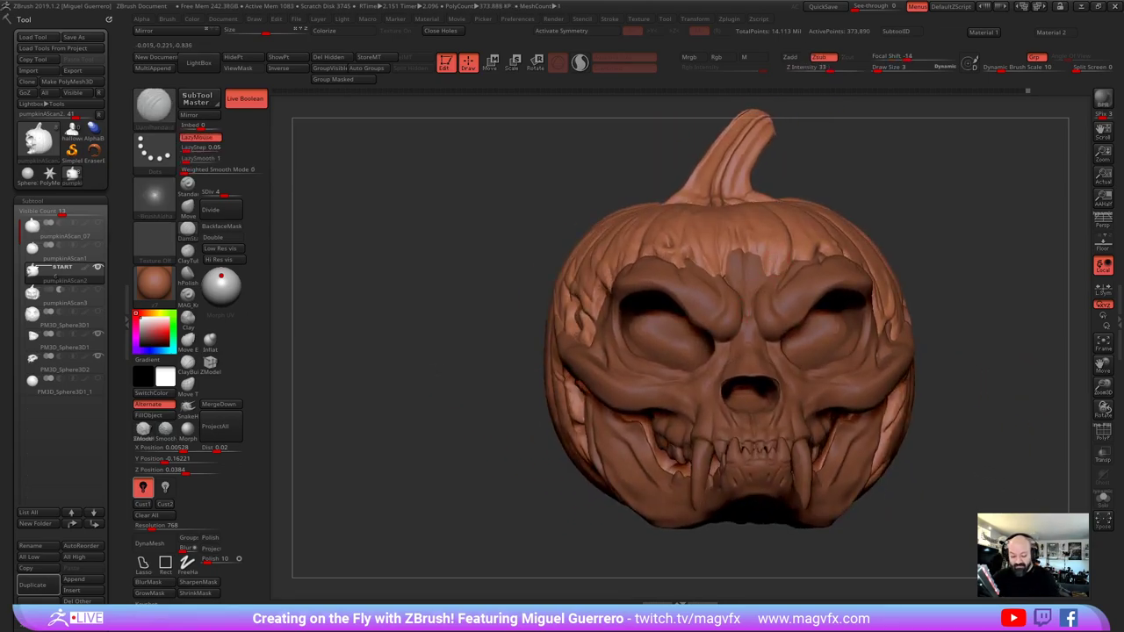
# Check the face from a three-quarter view and save the tool as a new file version numbered 08
pyautogui.moveTo(396, 414); pyautogui.dragTo(457, 422)
pyautogui.keyDown('ctrl'); pyautogui.moveTo(417, 413); pyautogui.dragTo(395, 392, button='right'); pyautogui.keyUp('ctrl')
pyautogui.keyDown('alt'); pyautogui.moveTo(395, 391); pyautogui.dragTo(427, 409); pyautogui.keyUp('alt')
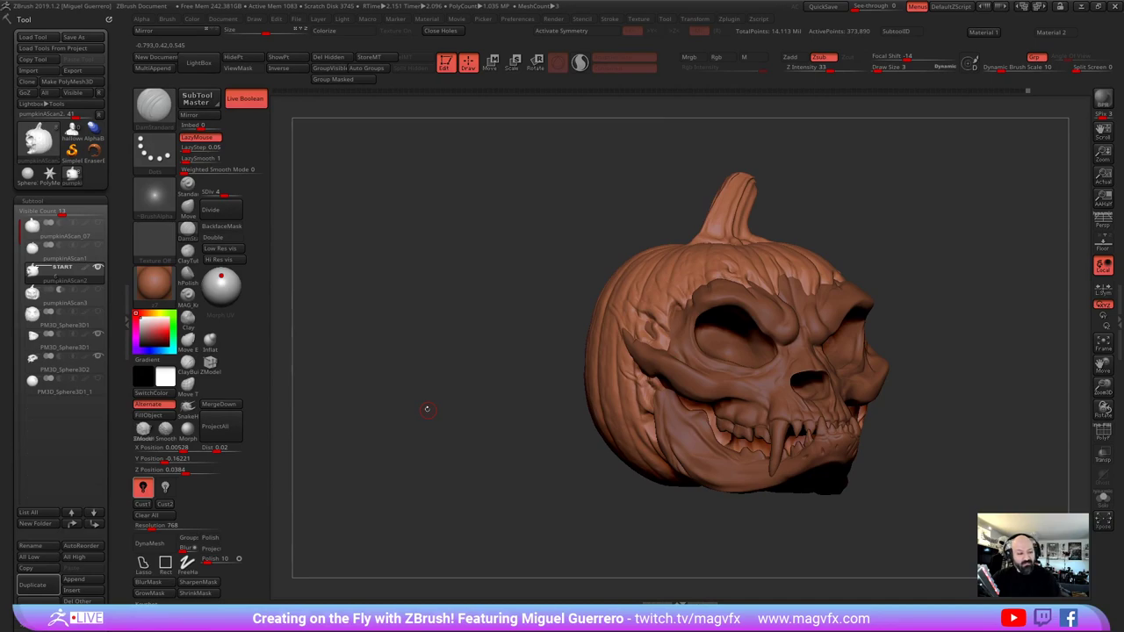
pyautogui.click(77, 38)
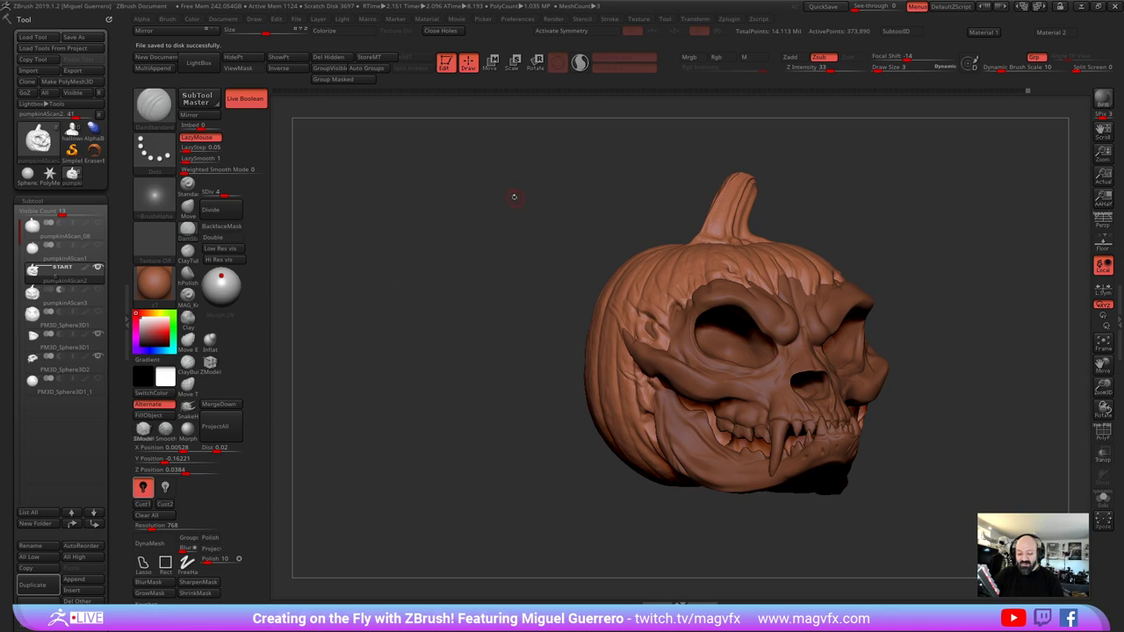
# Move the carved pumpkin subtool to the top of the subtool list
pyautogui.moveTo(515, 197); pyautogui.dragTo(417, 201)
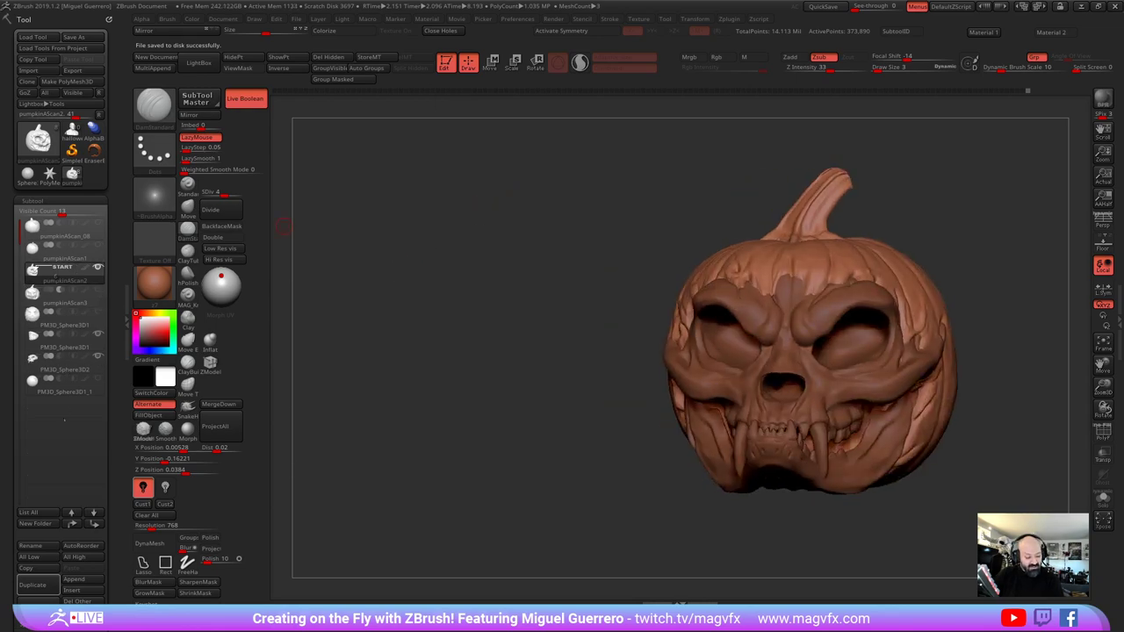
pyautogui.click(76, 526)
pyautogui.click(75, 526)
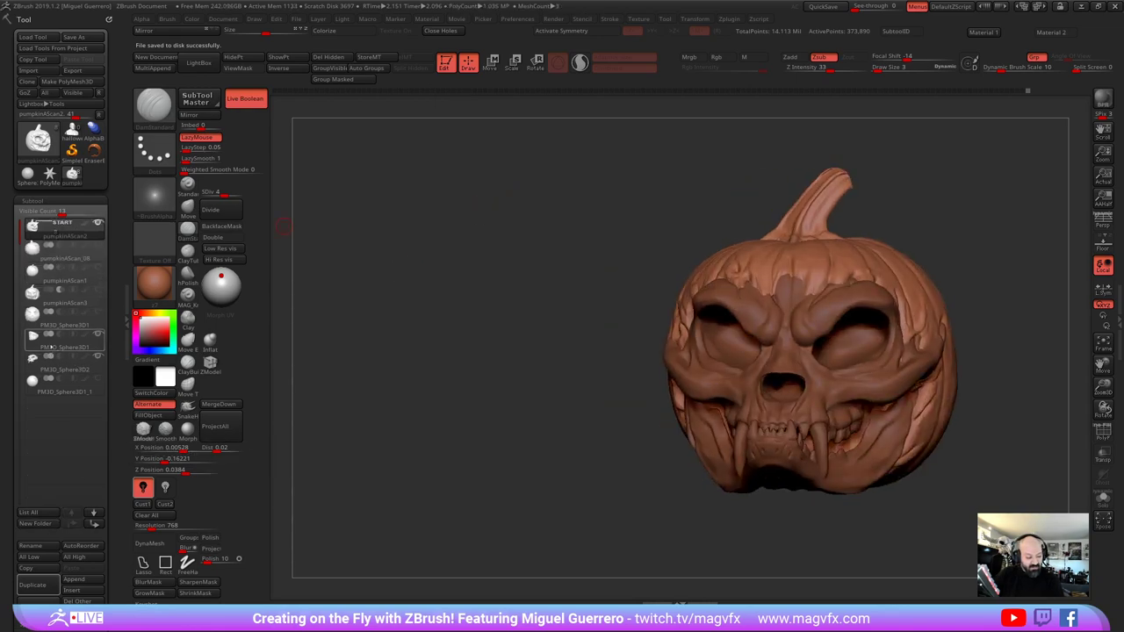
# Select the lower jaw subtool and move it to the top of the subtool list, above the carved pumpkin
pyautogui.click(72, 342)
pyautogui.click(72, 525)
pyautogui.click(72, 525)
pyautogui.click(72, 525)
pyautogui.click(72, 525)
pyautogui.click(72, 525)
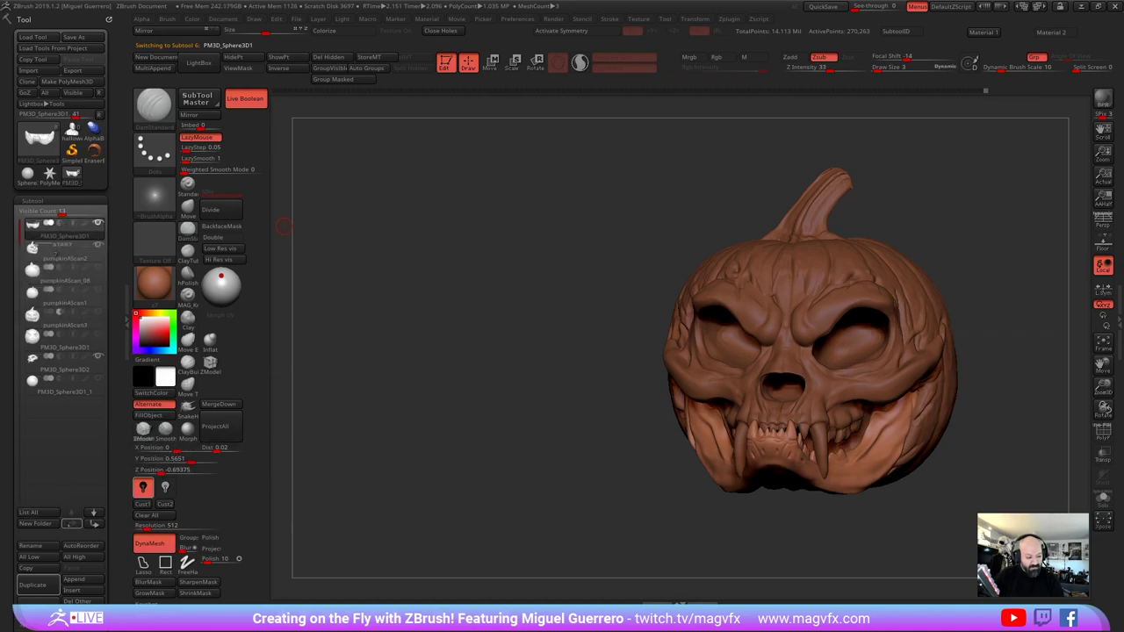
# Select the upper skull subtool and move it up the subtool list, directly below the carved pumpkin
pyautogui.click(62, 368)
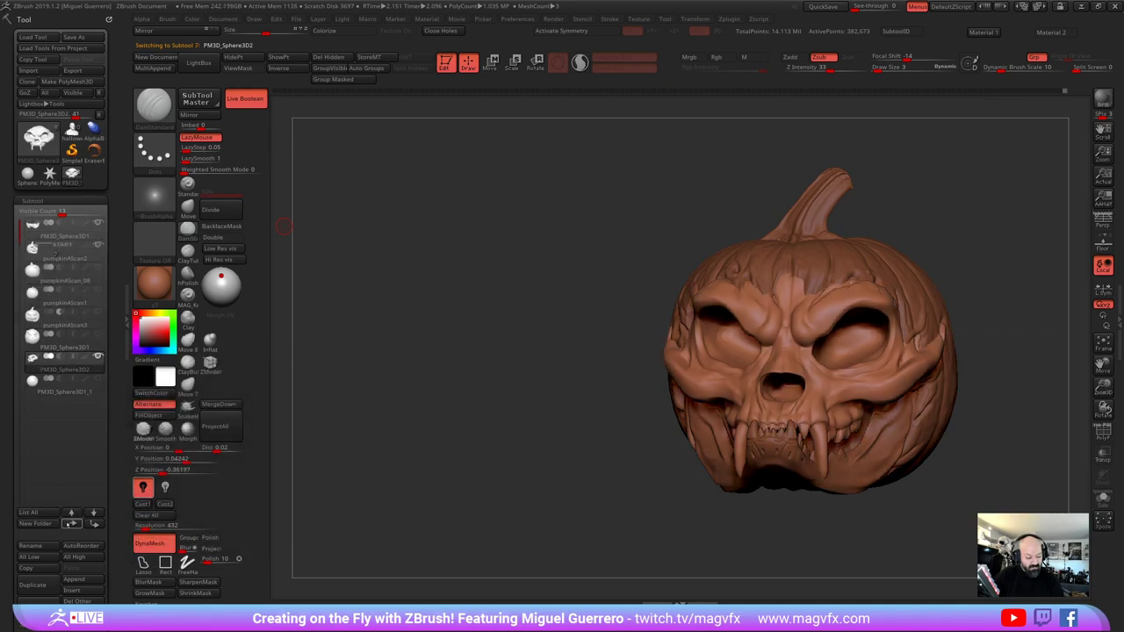
pyautogui.click(72, 523)
pyautogui.click(72, 524)
pyautogui.click(72, 523)
pyautogui.click(72, 523)
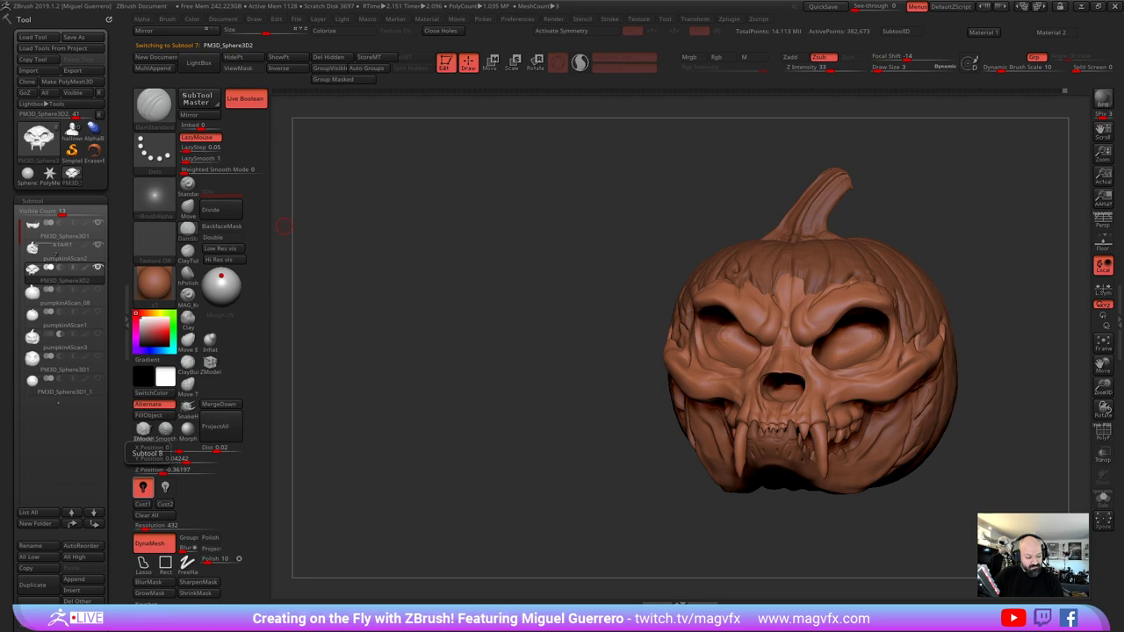
pyautogui.moveTo(451, 338); pyautogui.dragTo(298, 255)
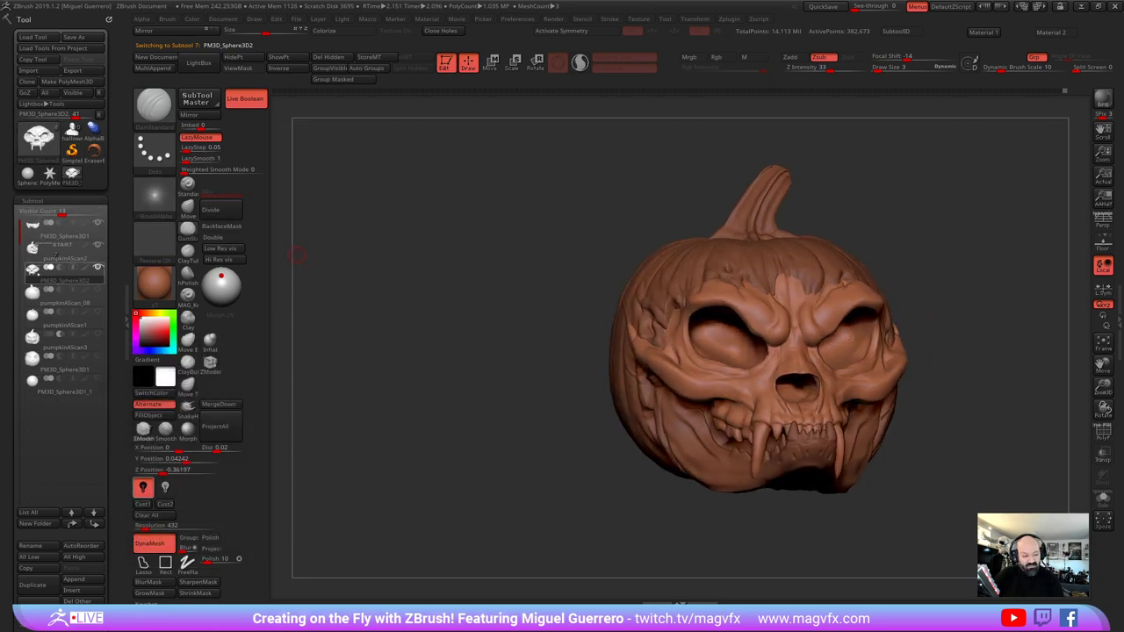
# Set the carved pumpkin subtool to subdivision level 5 and delete its lower subdivision levels
pyautogui.click(54, 254)
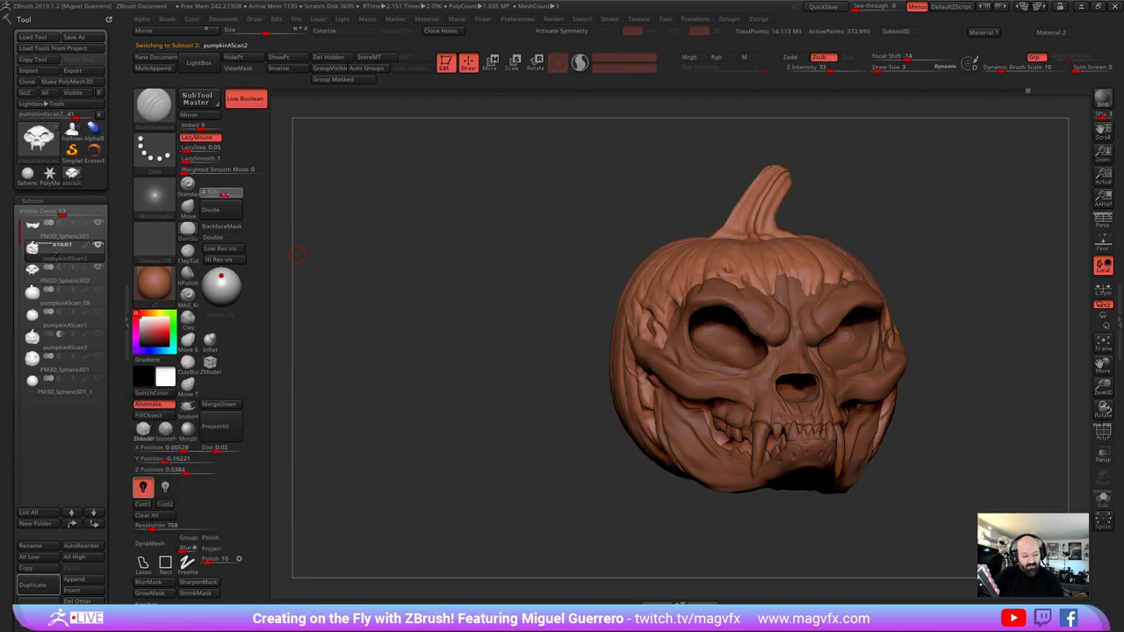
pyautogui.click(231, 194)
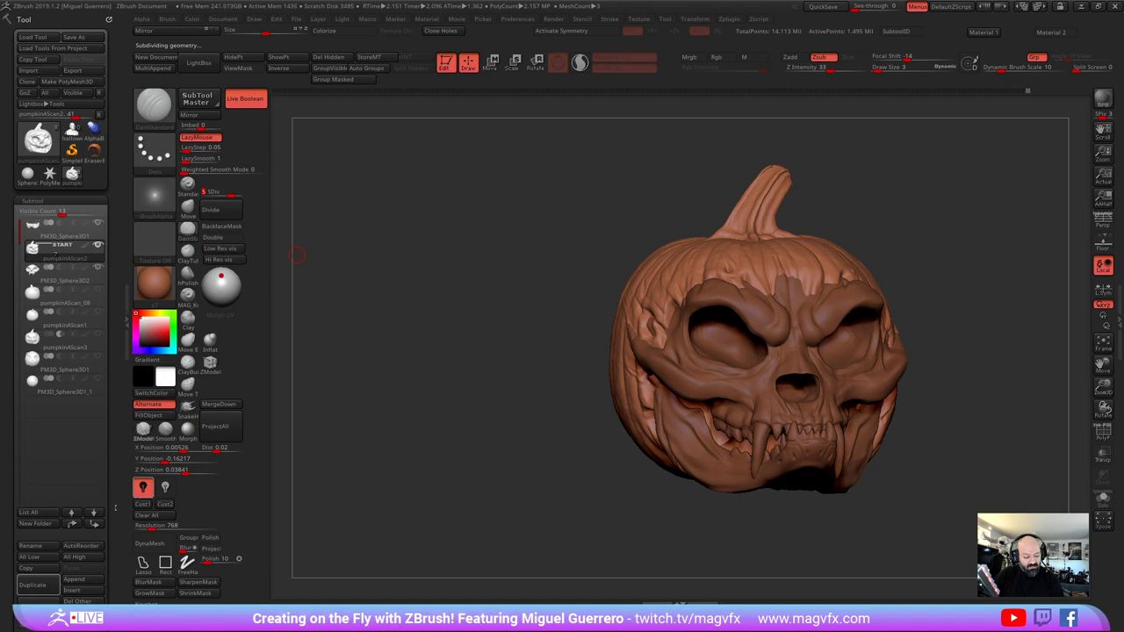
pyautogui.scroll(-4, 115, 508)
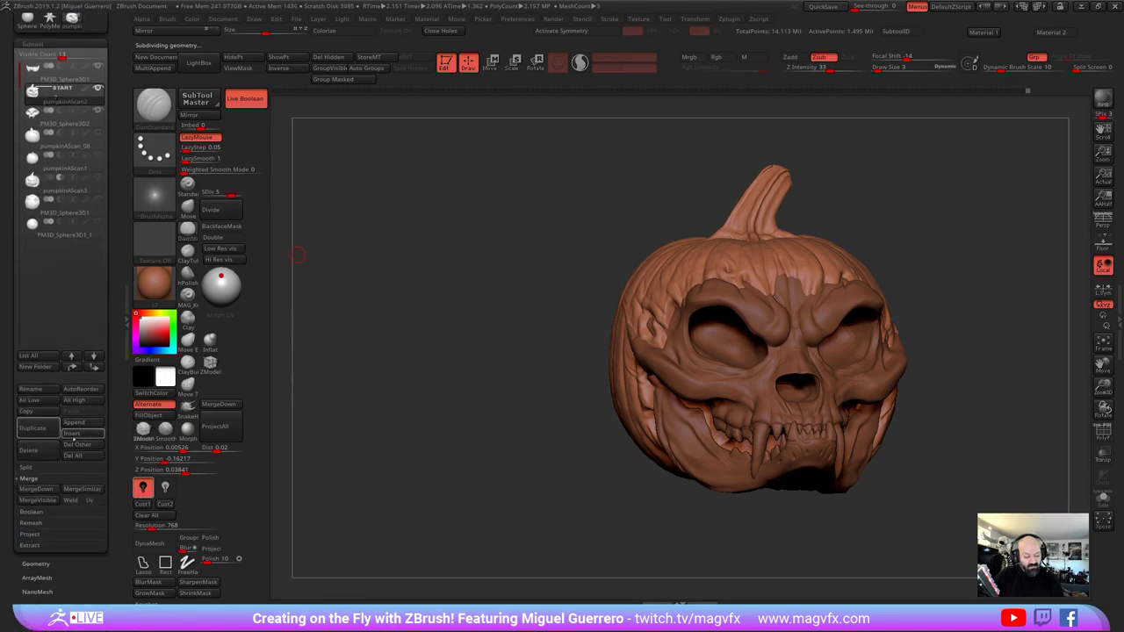
pyautogui.click(34, 565)
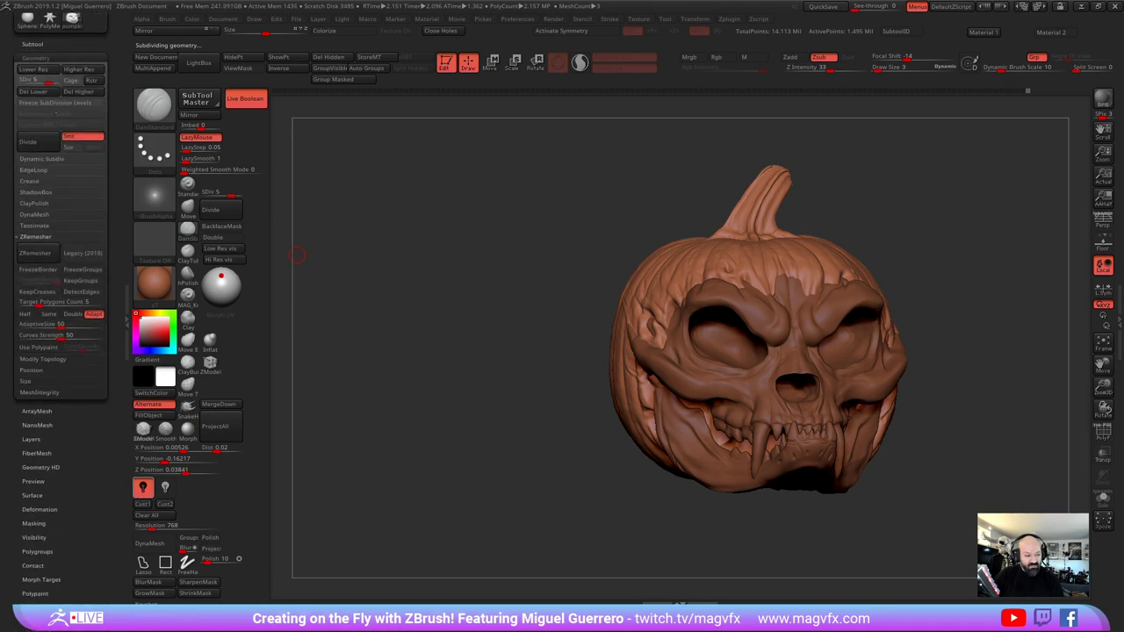
pyautogui.click(33, 91)
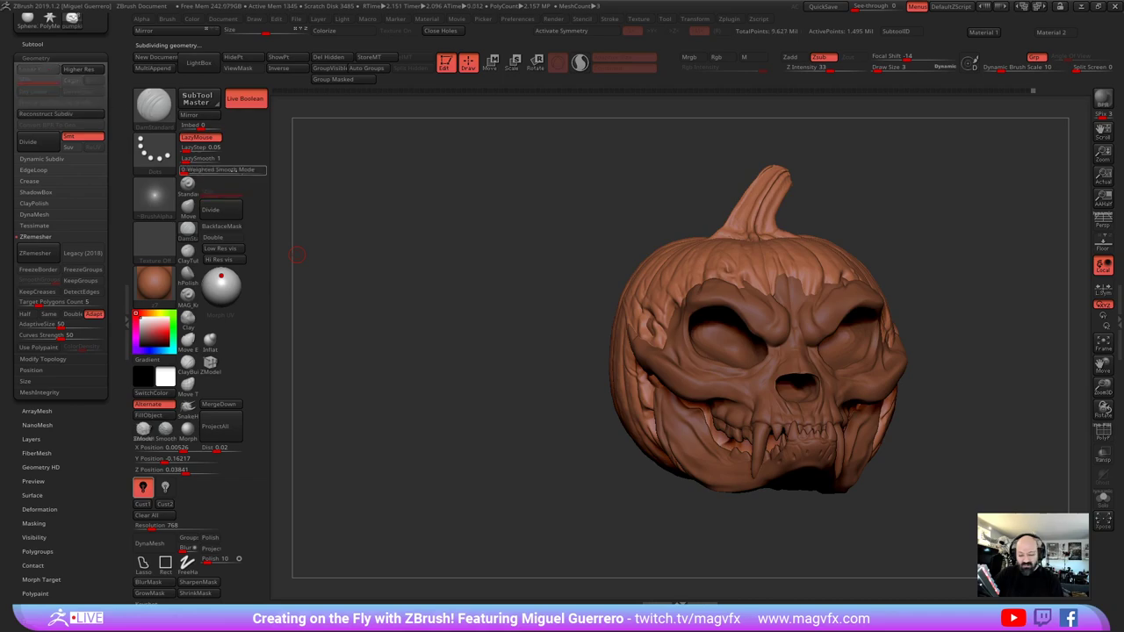
# Check the upper skull subtool's geometry settings for remaining subdivision levels
pyautogui.click(39, 45)
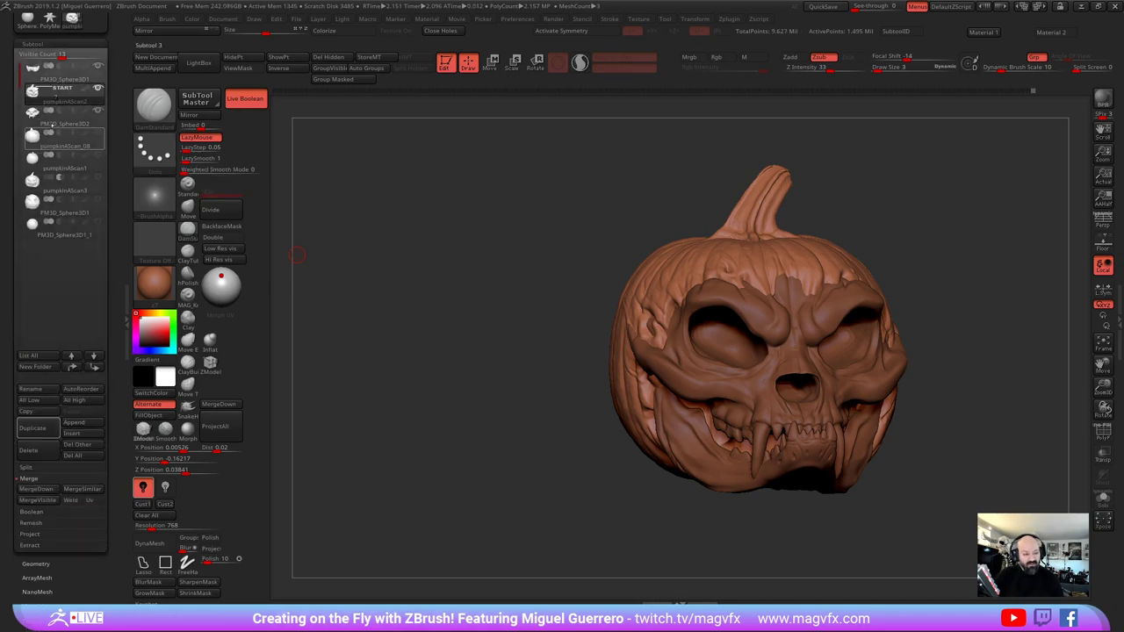
pyautogui.click(41, 116)
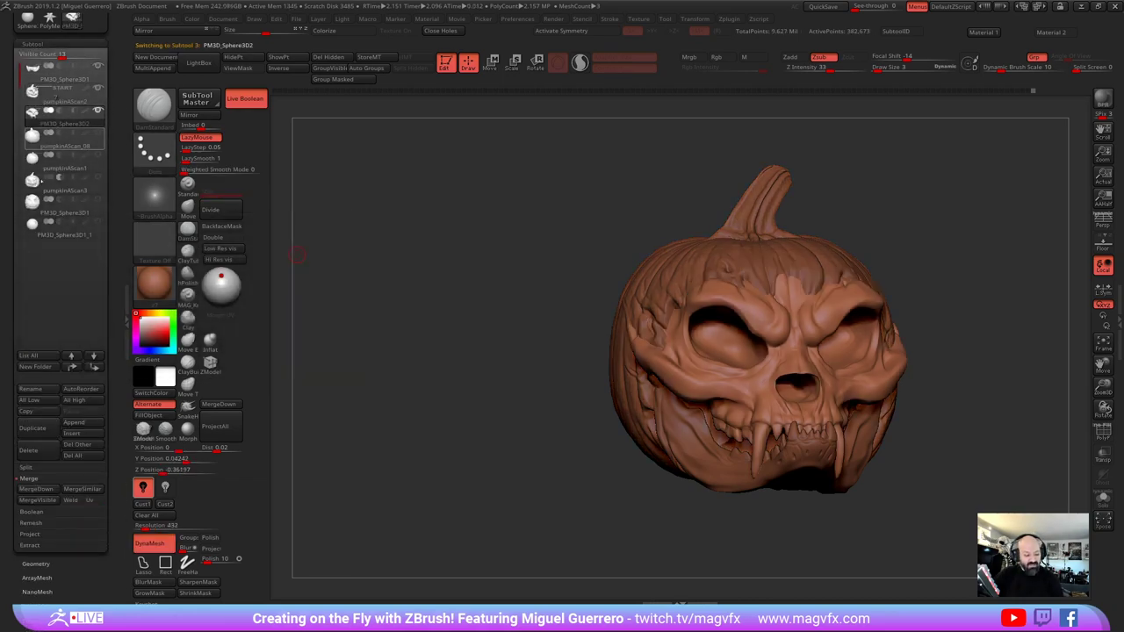
pyautogui.click(35, 564)
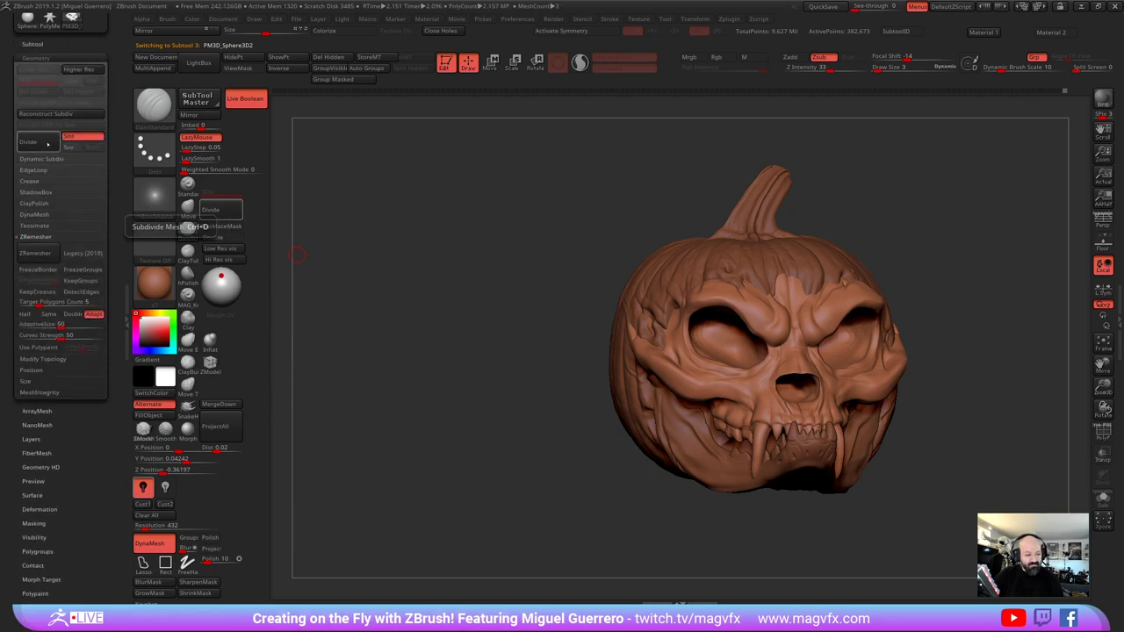
pyautogui.click(42, 45)
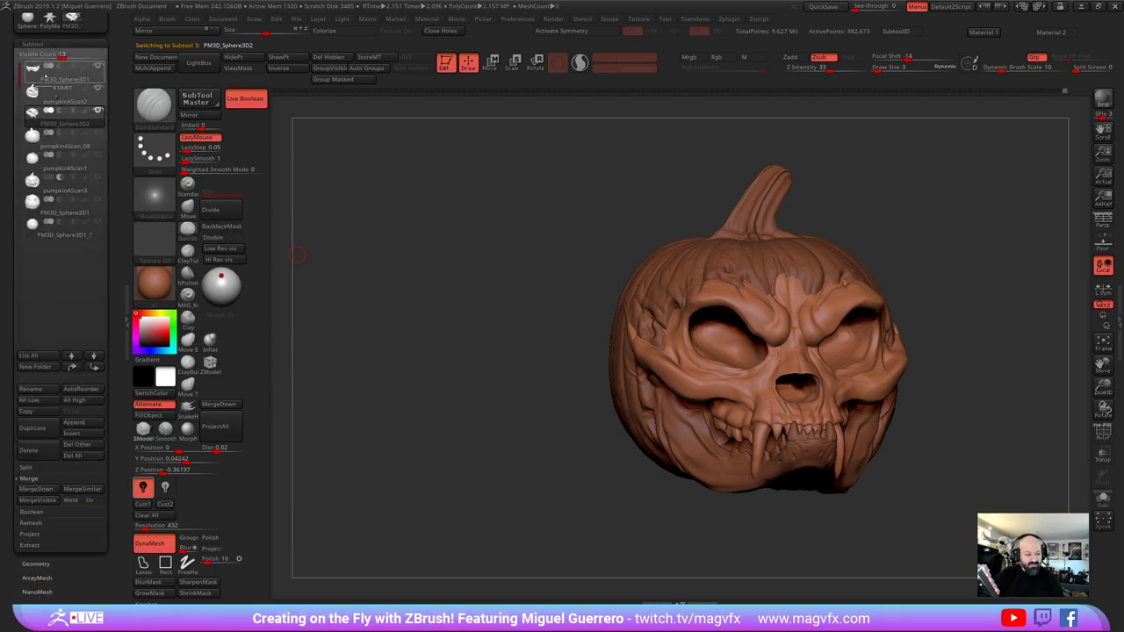
# Merge the lower jaw, carved pumpkin and upper skull into a single subtool with MergeDown
pyautogui.click(49, 77)
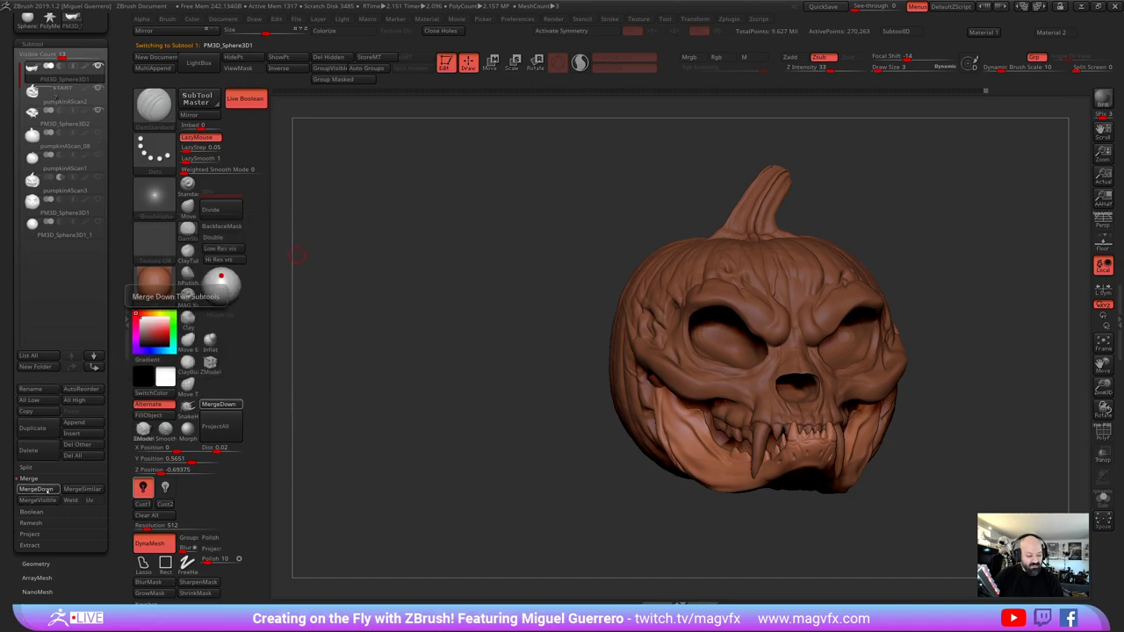
pyautogui.click(219, 404)
pyautogui.click(227, 515)
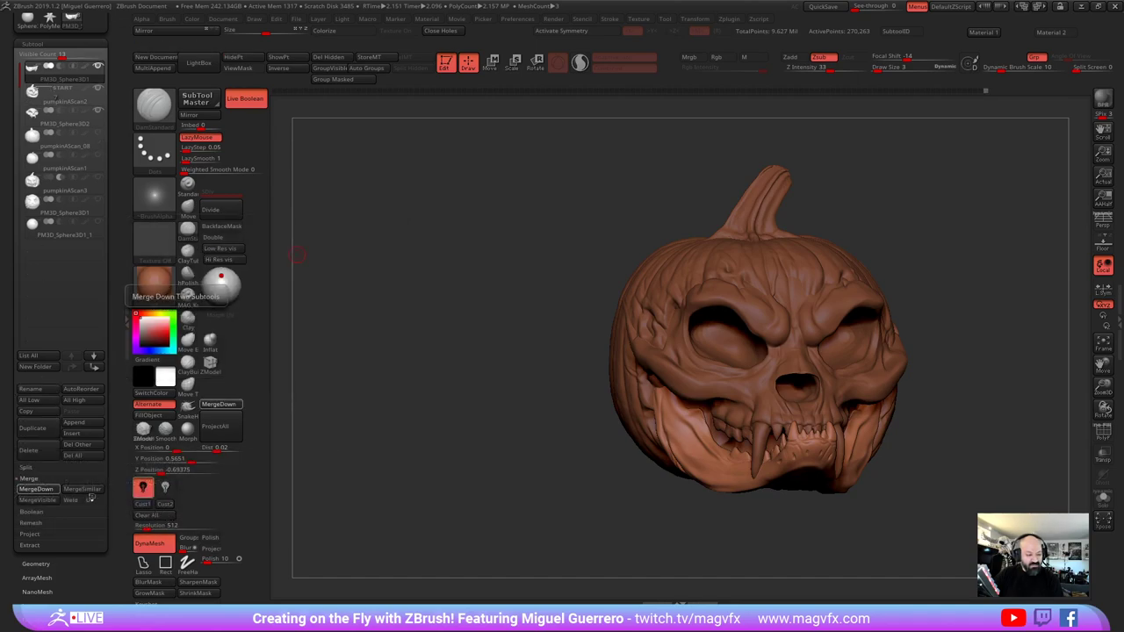
pyautogui.click(32, 490)
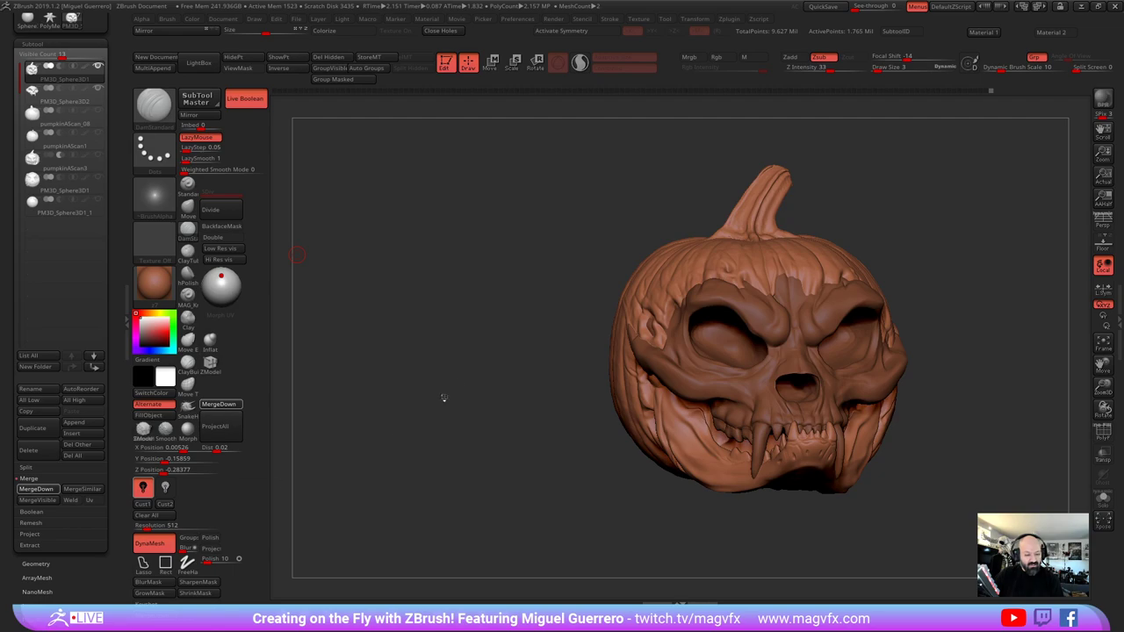
pyautogui.moveTo(462, 376)
pyautogui.mouseDown()
pyautogui.moveTo(338, 372)
pyautogui.moveTo(489, 367)
pyautogui.mouseUp()
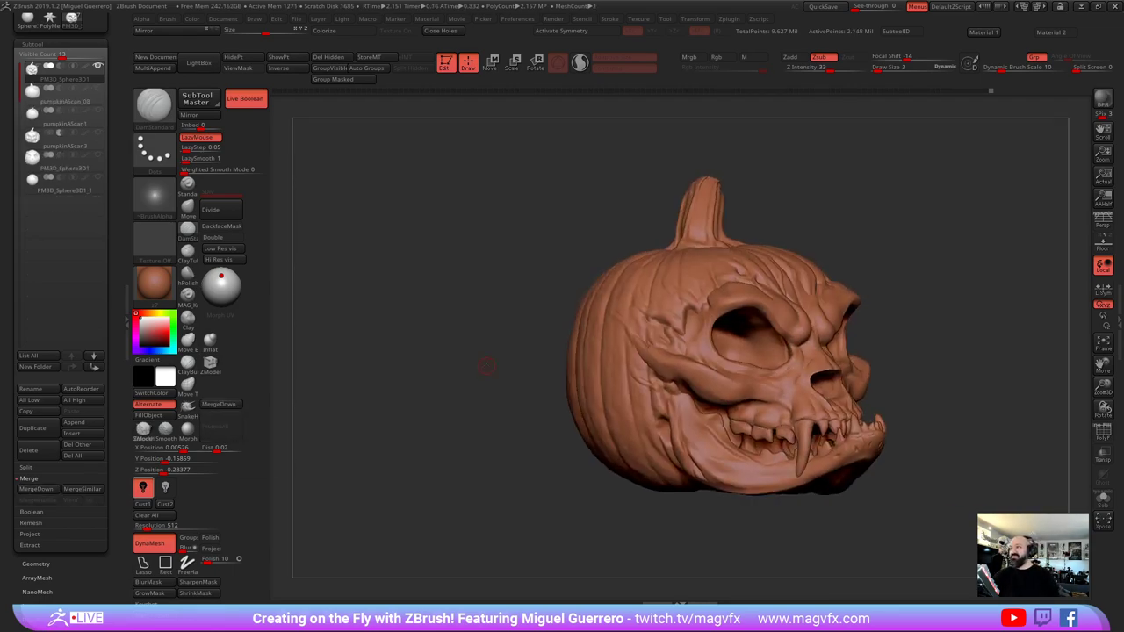
pyautogui.press('f')
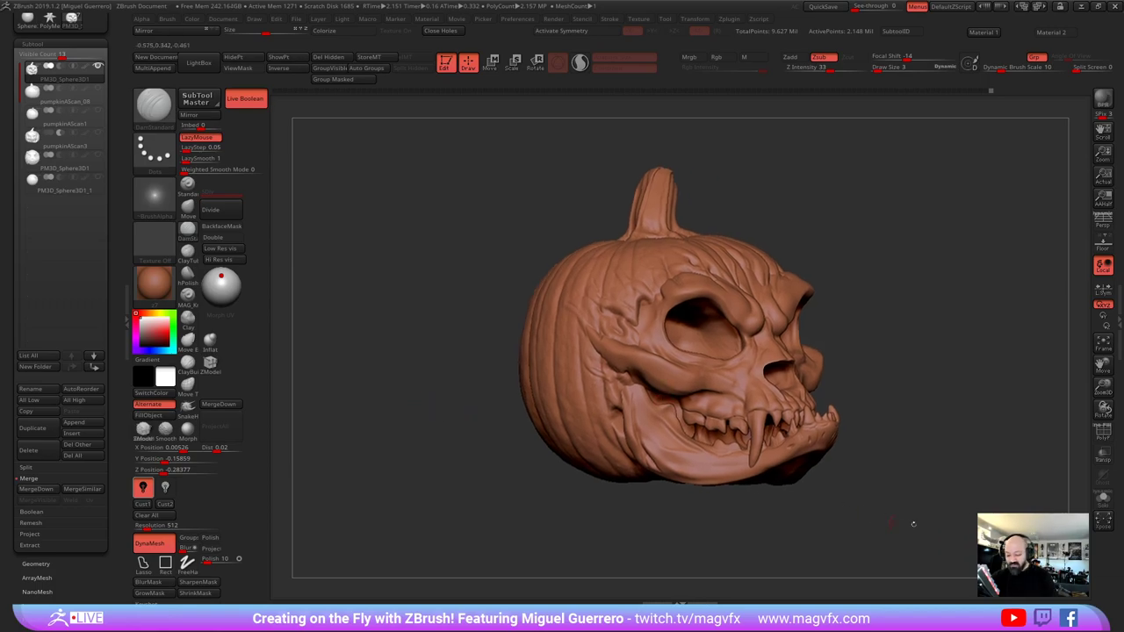
# Remesh the merged pumpkin skull with DynaMesh at resolution 1104
pyautogui.click(1101, 436)
pyautogui.moveTo(547, 325)
pyautogui.keyDown('ctrl'); pyautogui.mouseDown(button='right')
pyautogui.moveTo(556, 456)
pyautogui.moveTo(551, 338)
pyautogui.mouseUp(button='right'); pyautogui.keyUp('ctrl')
pyautogui.click(1102, 435)
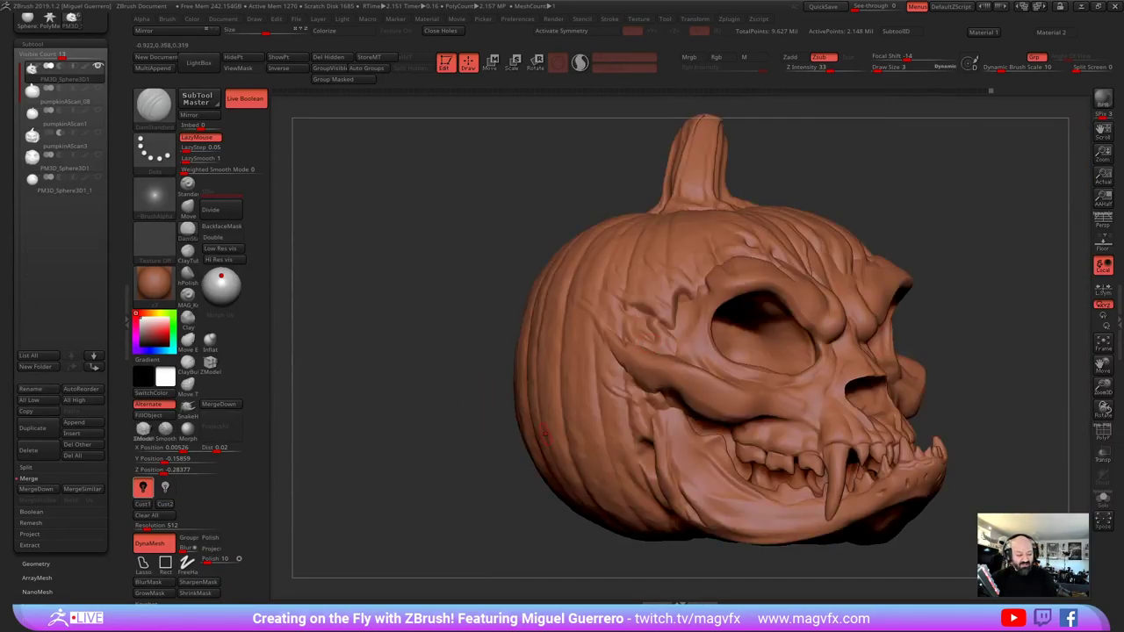
pyautogui.click(158, 527)
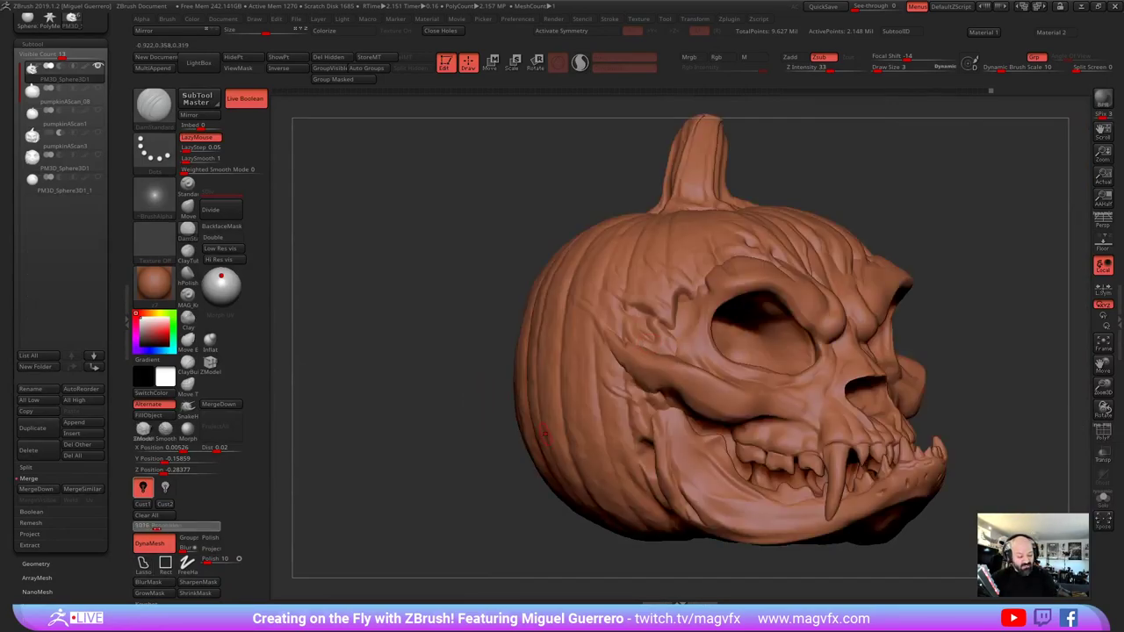
pyautogui.click(150, 546)
pyautogui.click(154, 544)
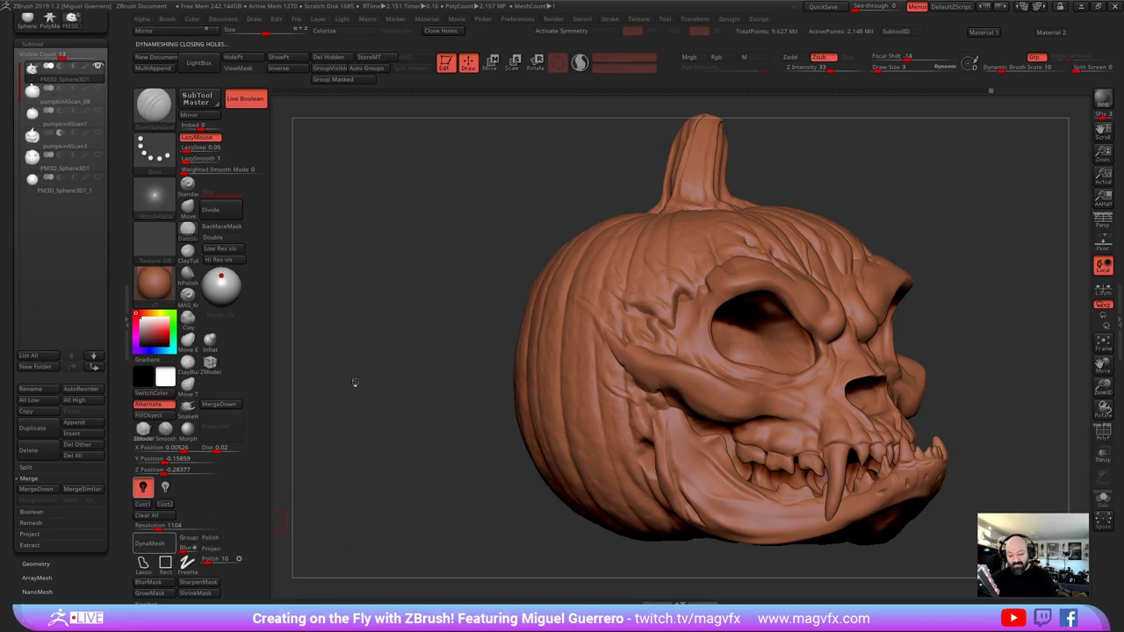
pyautogui.click(365, 69)
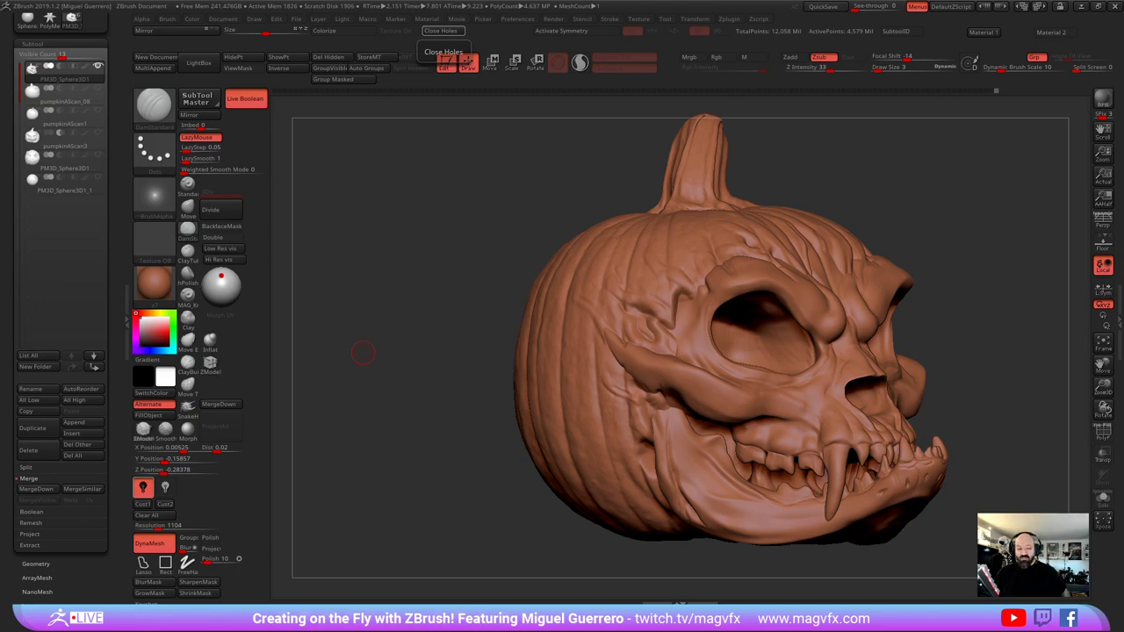
# Inspect the remeshed model's polygroups and mesh density with the polyframe display
pyautogui.moveTo(408, 414); pyautogui.dragTo(469, 411)
pyautogui.hotkey('shift', 'f')
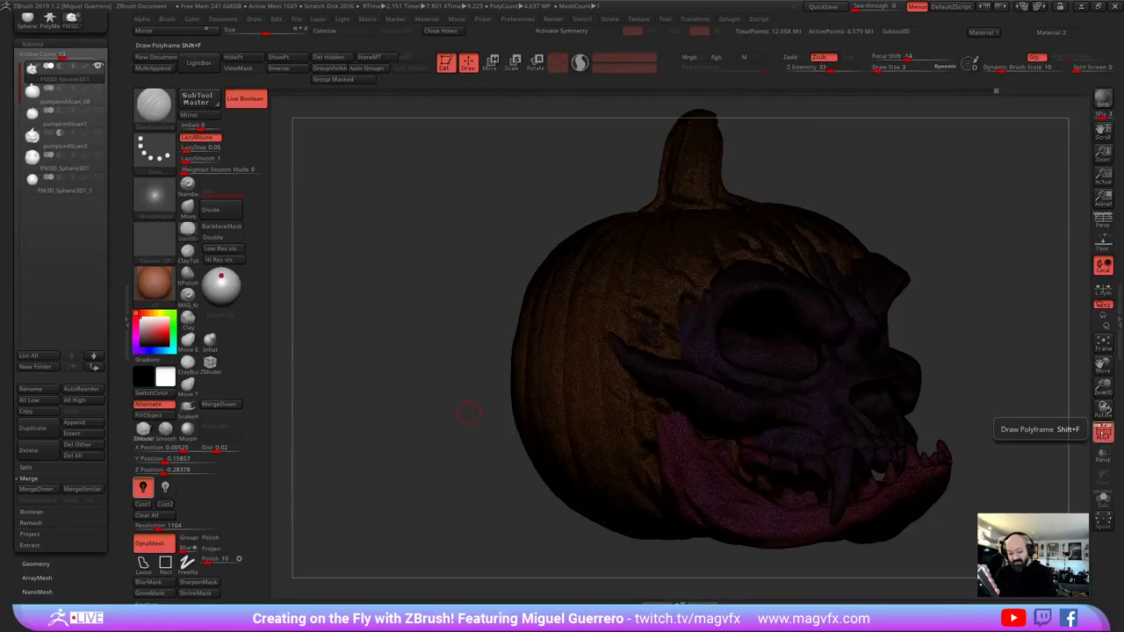
pyautogui.click(1103, 432)
# Smooth the seam between rind and skull at the temple on the viewer's left, using draw size 2
pyautogui.moveTo(415, 358); pyautogui.dragTo(509, 334)
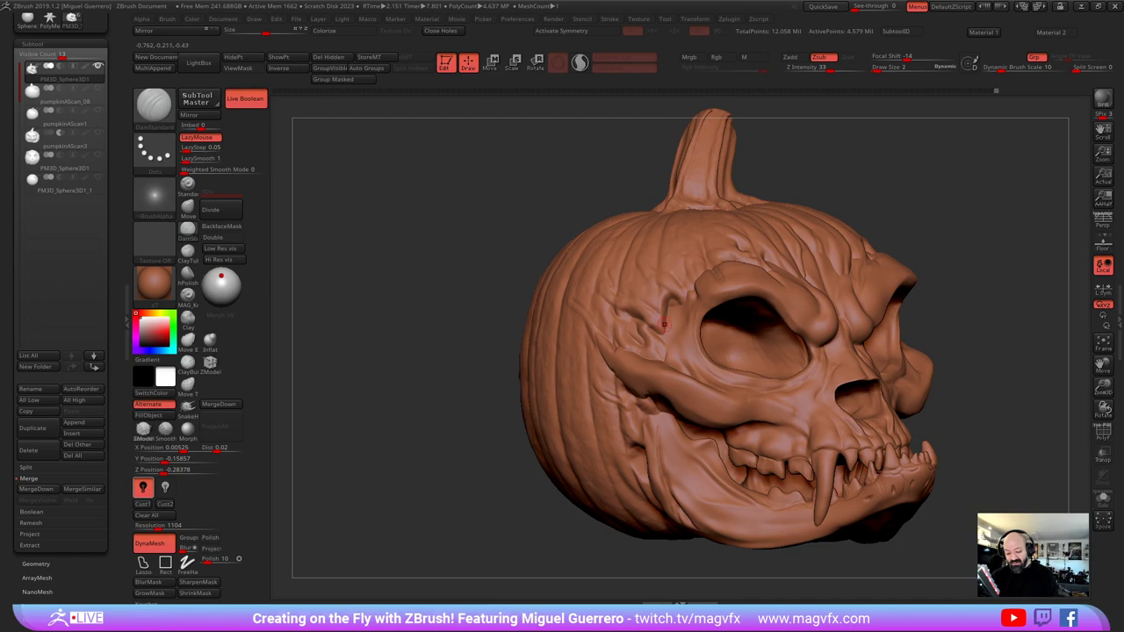
pyautogui.keyDown('shift'); pyautogui.moveTo(665, 324); pyautogui.dragTo(665, 330); pyautogui.keyUp('shift')
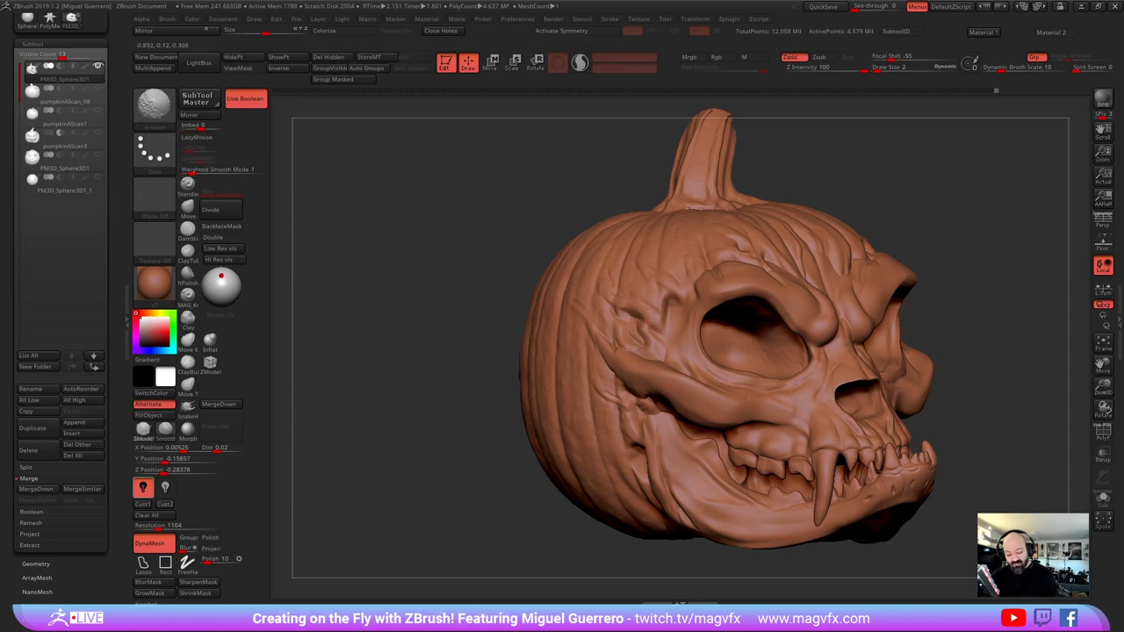
# Build up and soften the rind around the cheekbone tip on the viewer's left with the Clay brush at draw size 4
pyautogui.moveTo(343, 330); pyautogui.dragTo(396, 326)
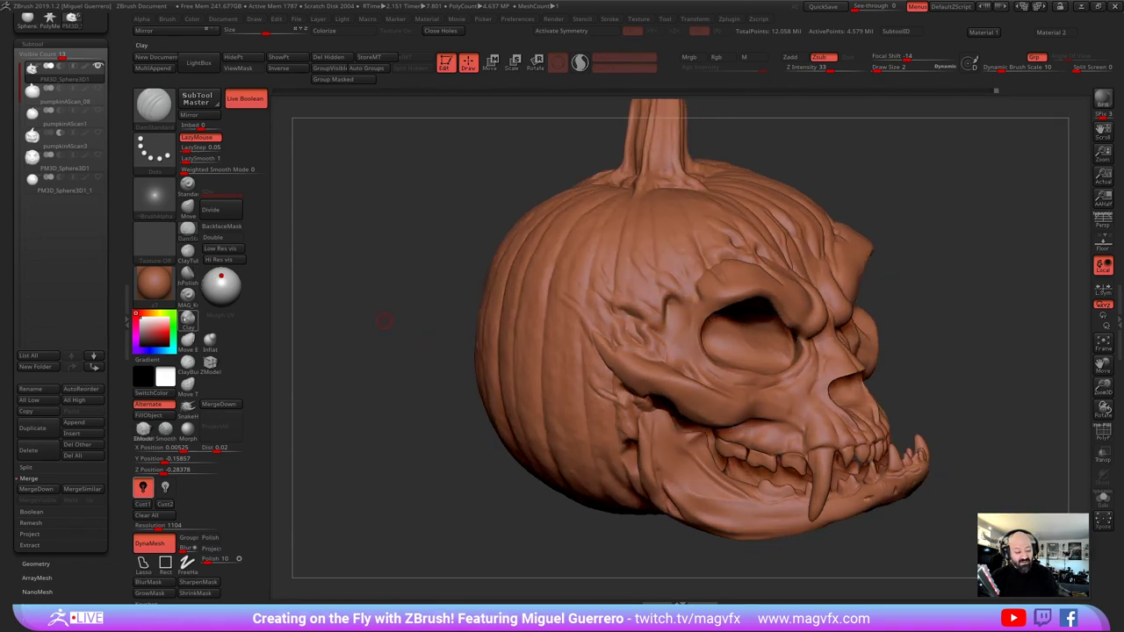
pyautogui.press('b')
pyautogui.press('c')
pyautogui.press('l')
pyautogui.moveTo(628, 351)
pyautogui.mouseDown()
pyautogui.moveTo(651, 356)
pyautogui.moveTo(618, 349)
pyautogui.mouseUp()
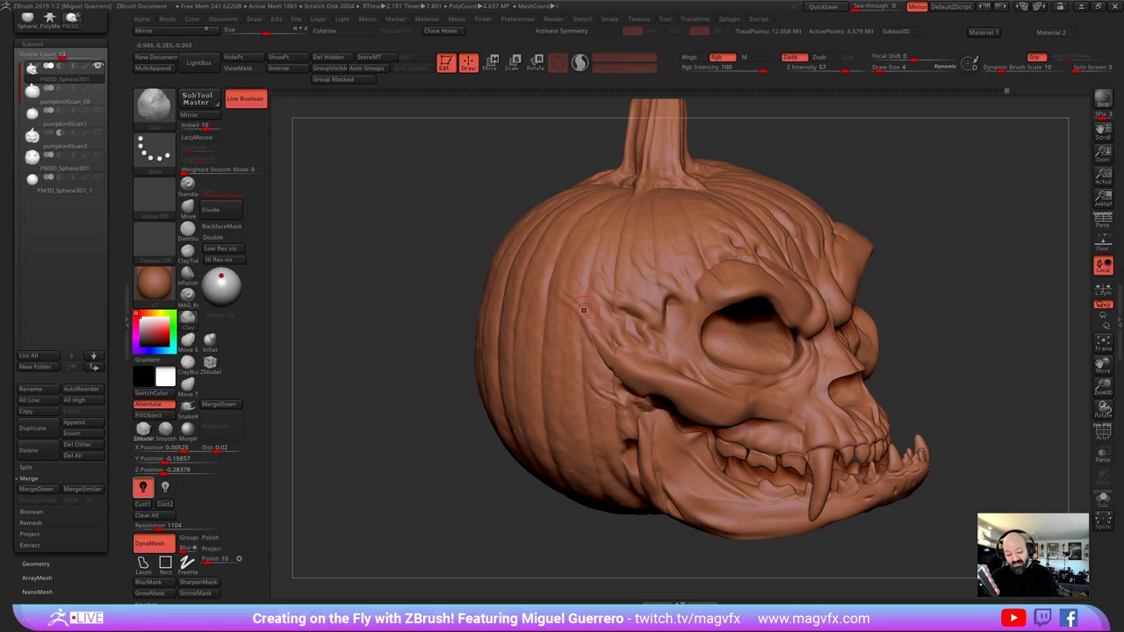
pyautogui.moveTo(585, 312)
pyautogui.mouseDown()
pyautogui.moveTo(618, 343)
pyautogui.moveTo(595, 327)
pyautogui.moveTo(612, 370)
pyautogui.mouseUp()
pyautogui.press('b')
pyautogui.press('c')
pyautogui.press('l')
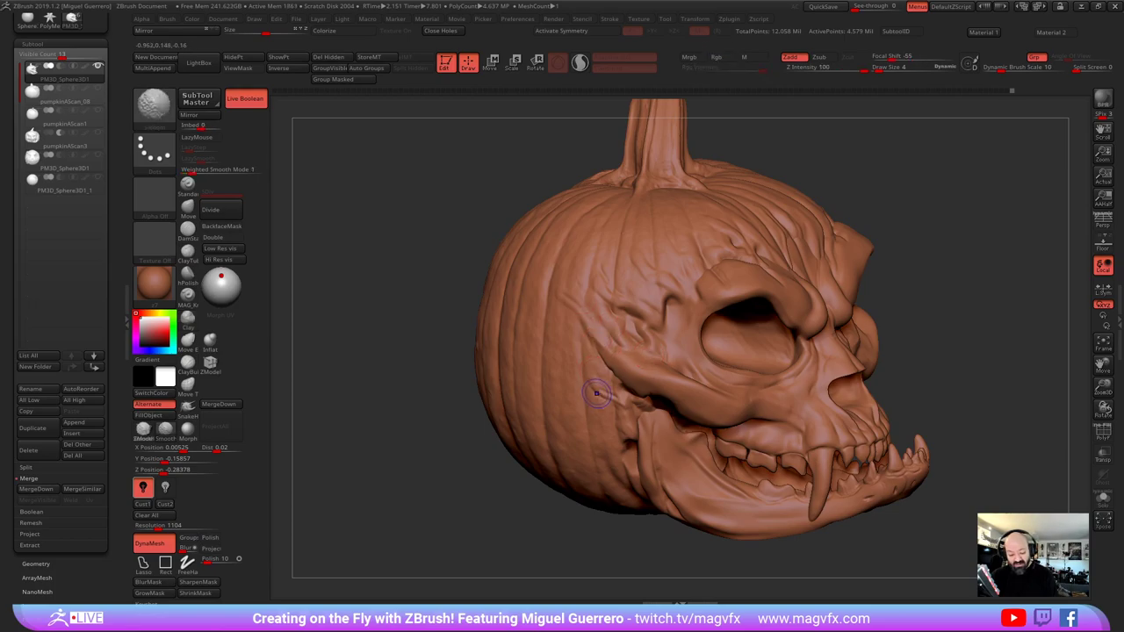
# Smooth the seam where the pumpkin rind meets the skull's forehead, above the brow on the viewer's left
pyautogui.moveTo(512, 397); pyautogui.dragTo(649, 420, button='right')
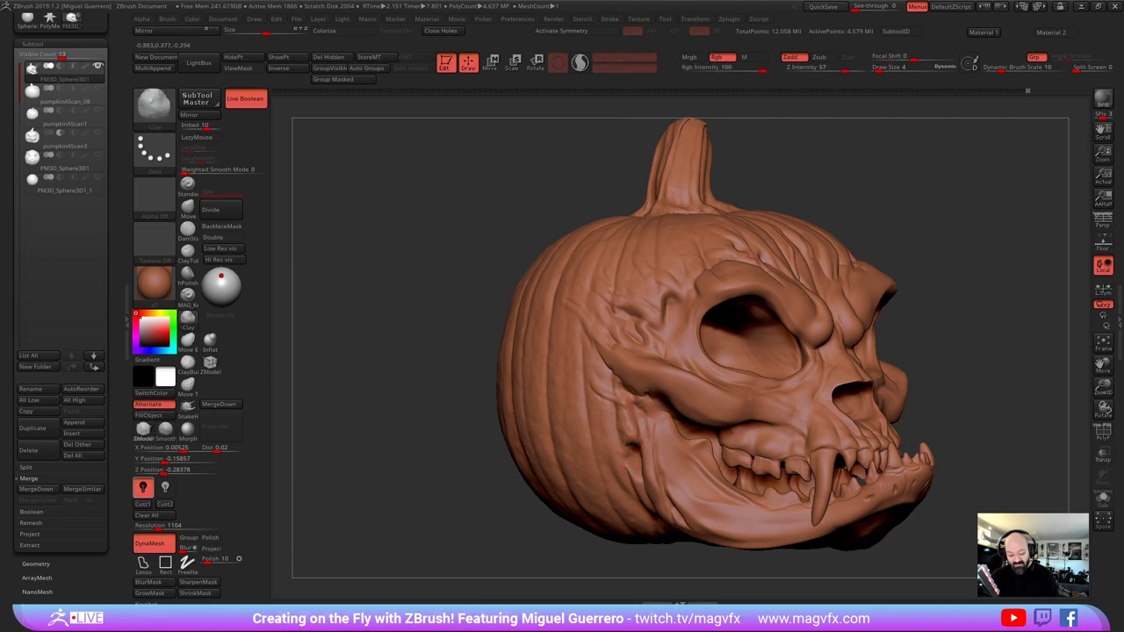
pyautogui.moveTo(621, 286)
pyautogui.mouseDown(button='right')
pyautogui.moveTo(632, 358)
pyautogui.moveTo(479, 342)
pyautogui.moveTo(723, 279)
pyautogui.mouseUp(button='right')
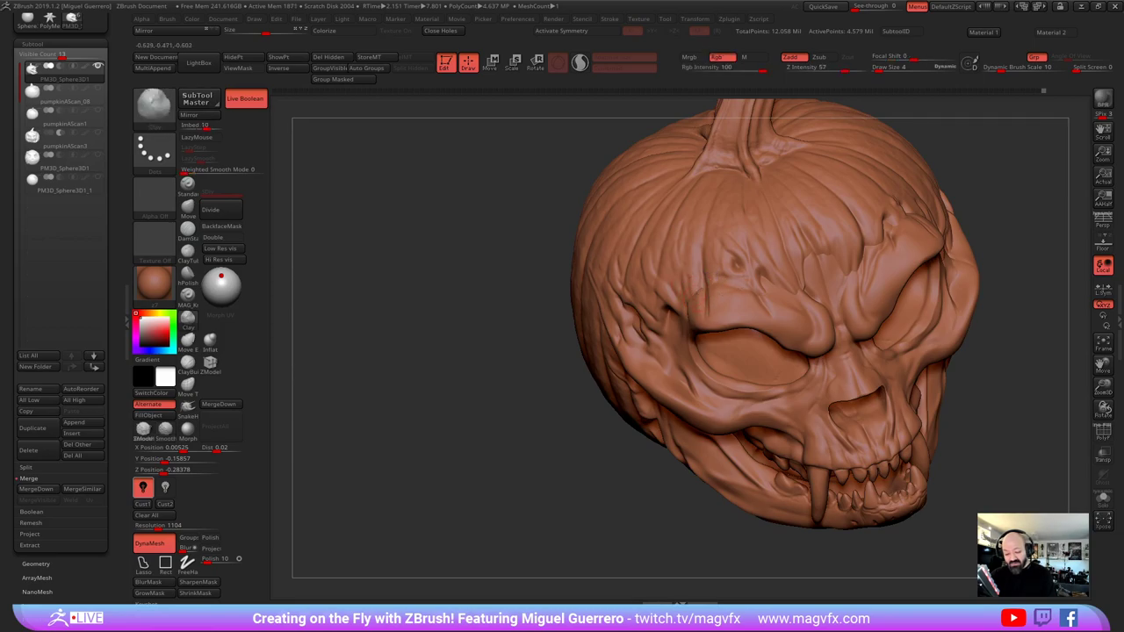
pyautogui.moveTo(509, 308)
pyautogui.mouseDown(button='right')
pyautogui.moveTo(425, 286)
pyautogui.moveTo(738, 308)
pyautogui.mouseUp(button='right')
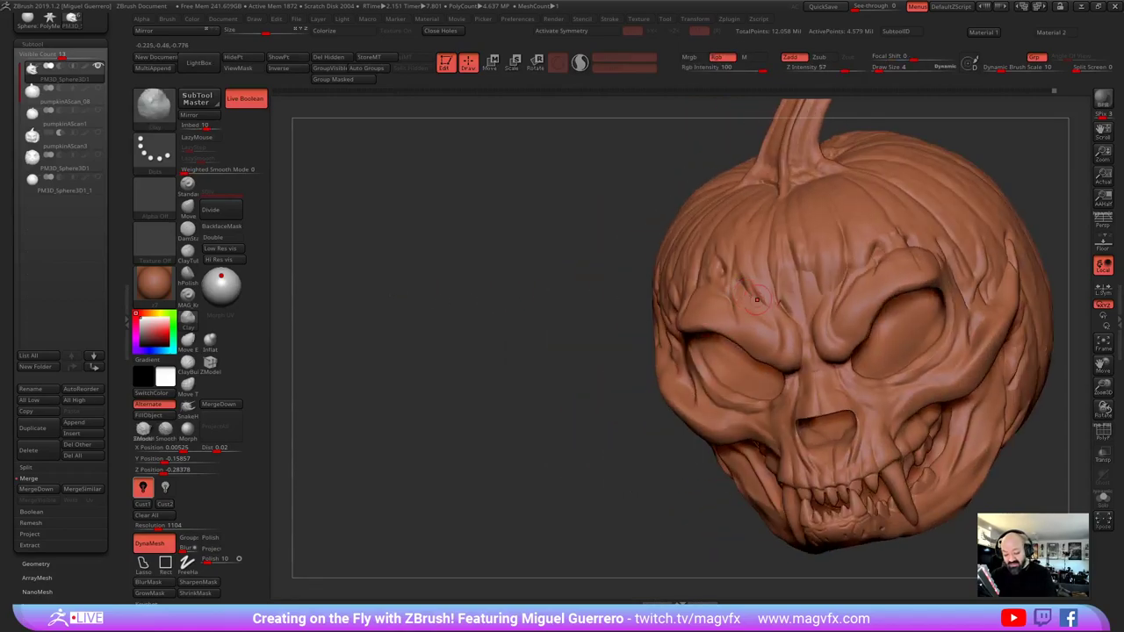
pyautogui.keyDown('shift'); pyautogui.moveTo(747, 292); pyautogui.dragTo(766, 308); pyautogui.keyUp('shift')
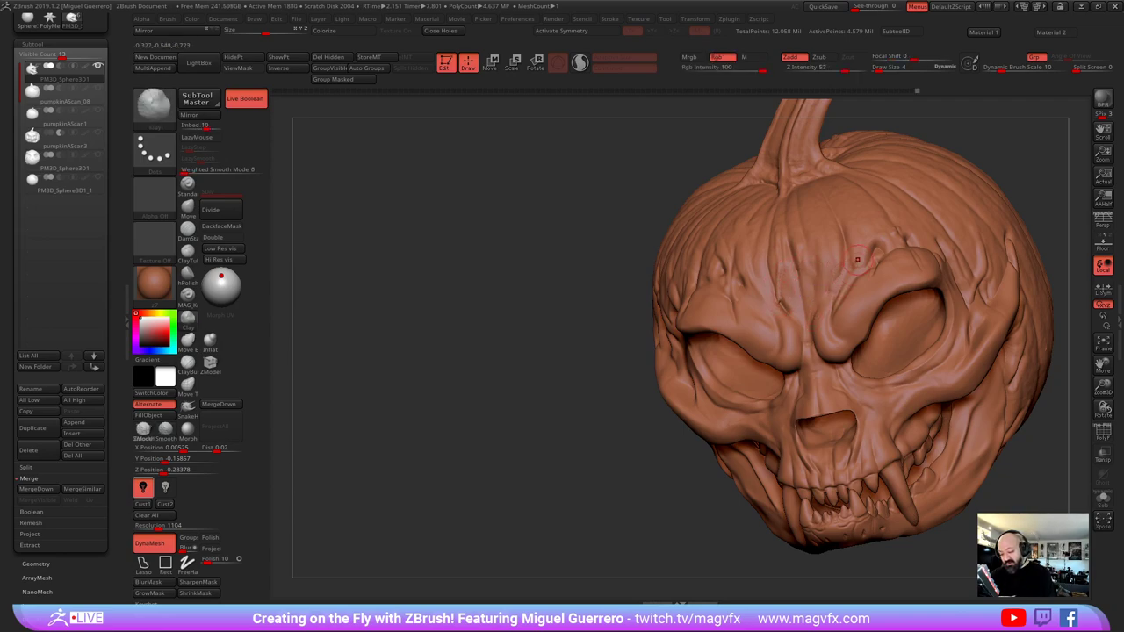
# Blend the rind into the skull above the brow on the viewer's right with the Clay brush at draw size 4
pyautogui.keyDown('alt'); pyautogui.moveTo(551, 261); pyautogui.dragTo(465, 336); pyautogui.keyUp('alt')
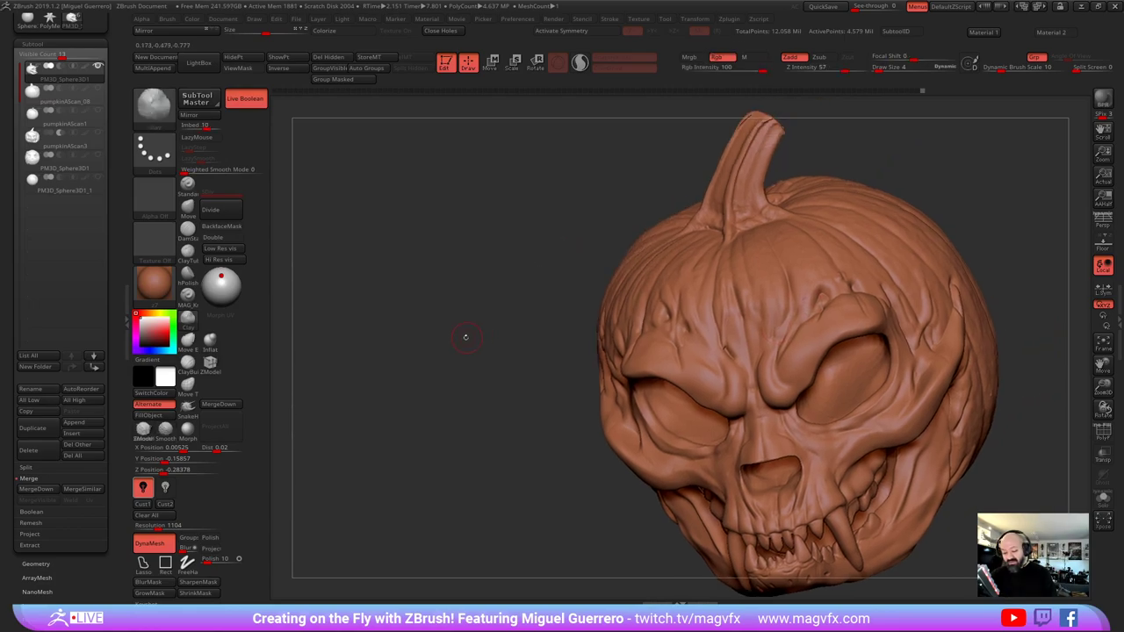
pyautogui.moveTo(570, 325)
pyautogui.mouseDown()
pyautogui.moveTo(477, 333)
pyautogui.moveTo(597, 320)
pyautogui.moveTo(519, 330)
pyautogui.mouseUp()
pyautogui.moveTo(555, 233); pyautogui.dragTo(576, 280)
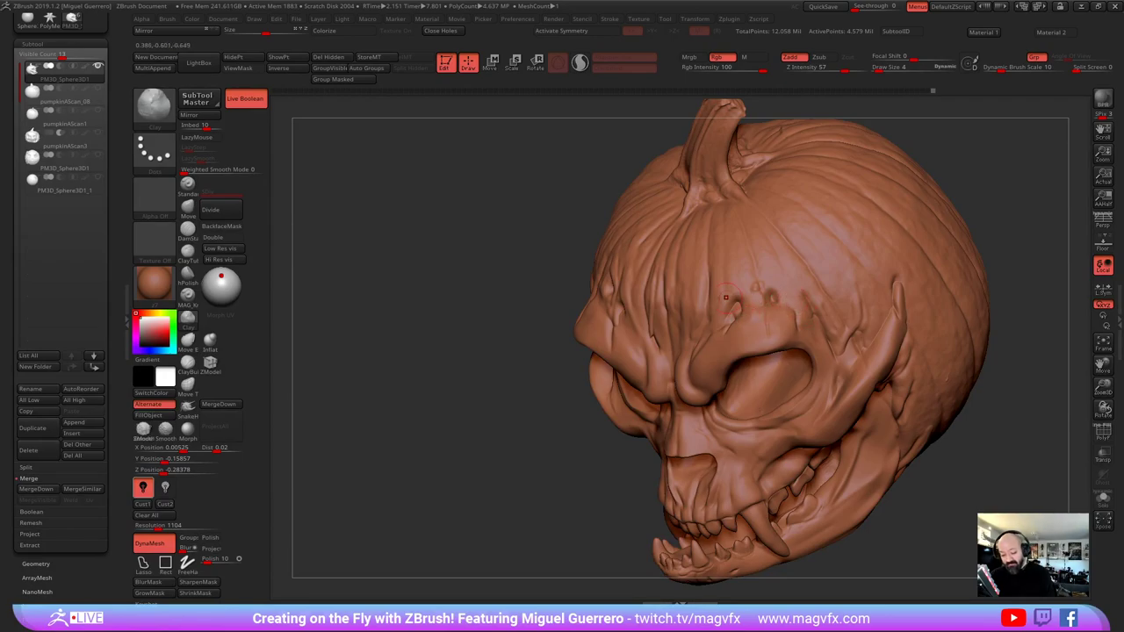
pyautogui.moveTo(567, 291); pyautogui.dragTo(523, 284)
pyautogui.moveTo(695, 294); pyautogui.dragTo(753, 308)
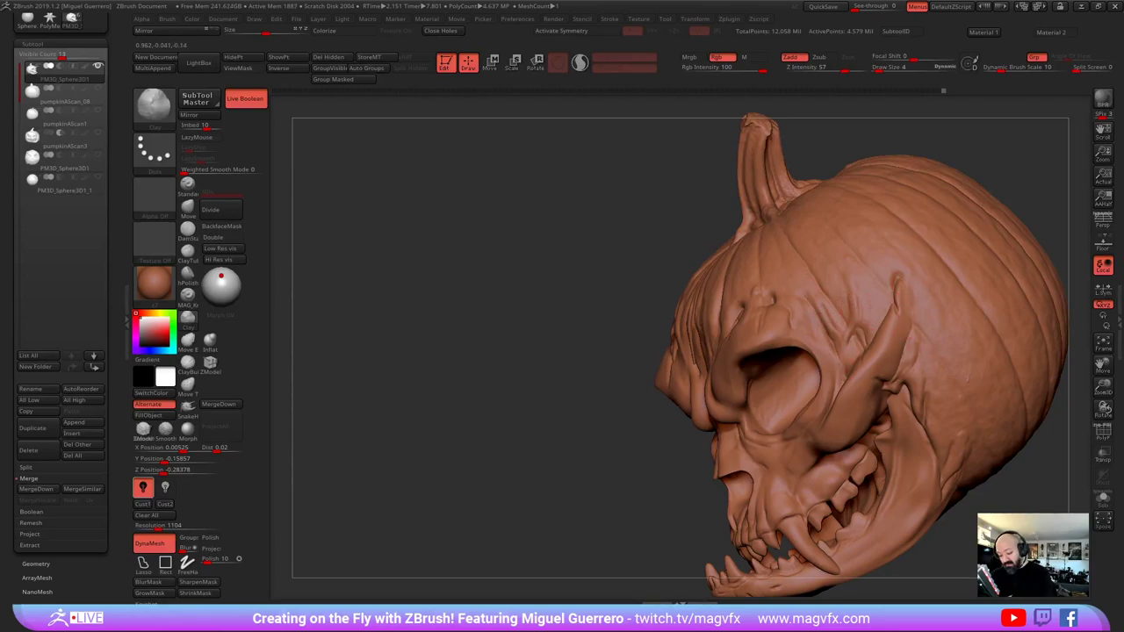
# Build up the seam between rind and cheekbone tip on the viewer's right with the Clay brush at draw size 4
pyautogui.moveTo(904, 343); pyautogui.dragTo(903, 362)
pyautogui.moveTo(614, 307); pyautogui.dragTo(747, 325)
pyautogui.moveTo(895, 317); pyautogui.dragTo(882, 335)
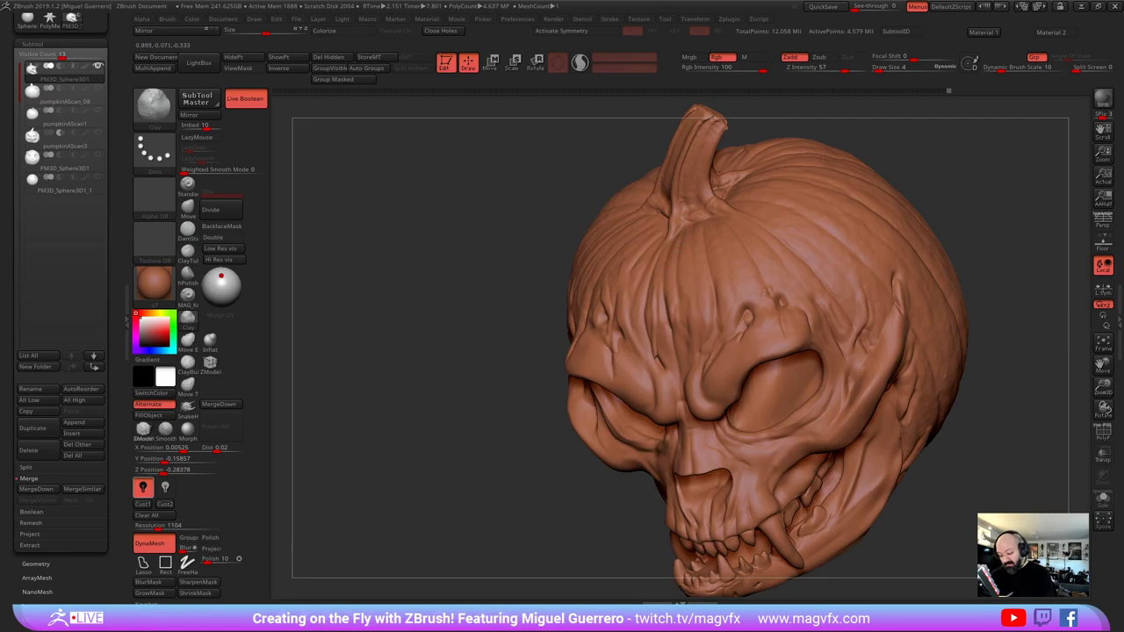
# Smooth the rind above the cheekbone tip on the viewer's right and blend the seam just behind that cheekbone
pyautogui.press('shift')
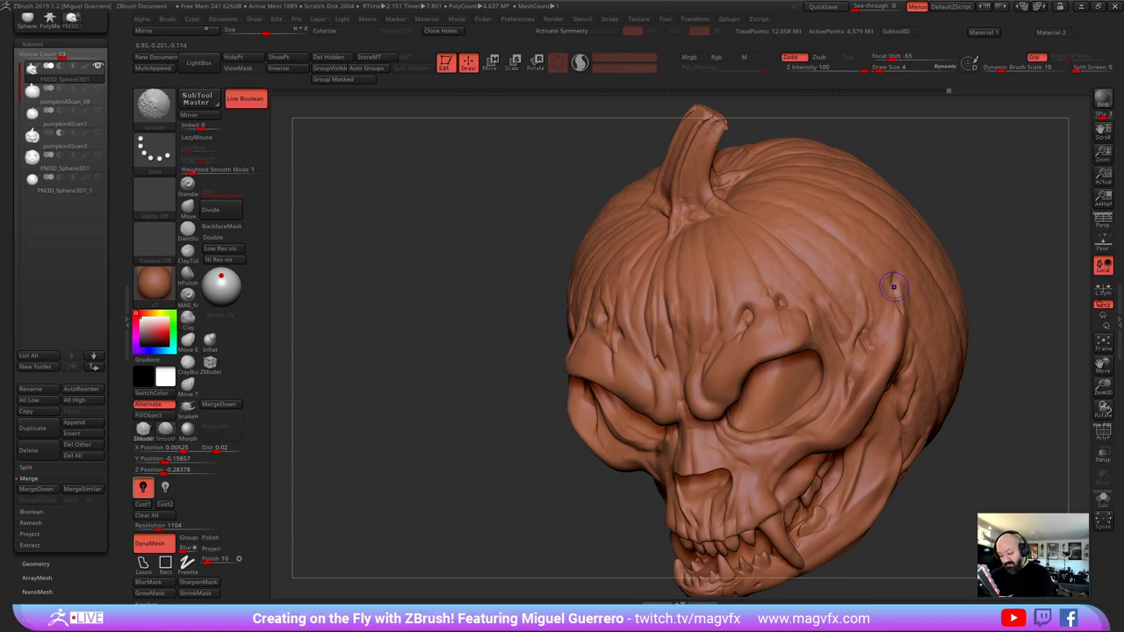
pyautogui.keyDown('shift'); pyautogui.moveTo(894, 287); pyautogui.dragTo(873, 336); pyautogui.keyUp('shift')
pyautogui.moveTo(1019, 290); pyautogui.dragTo(909, 259)
pyautogui.press('shift')
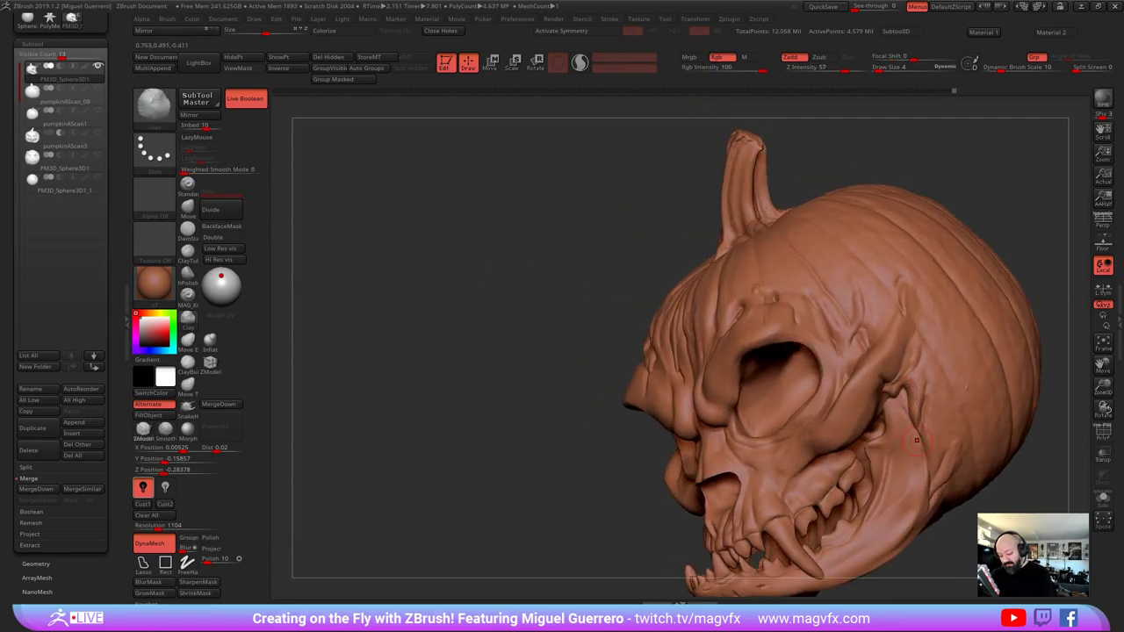
pyautogui.moveTo(904, 376); pyautogui.dragTo(902, 414)
# Render a three-quarter view of the whole pumpkin with Best-Preview Render
pyautogui.moveTo(360, 338); pyautogui.dragTo(454, 357)
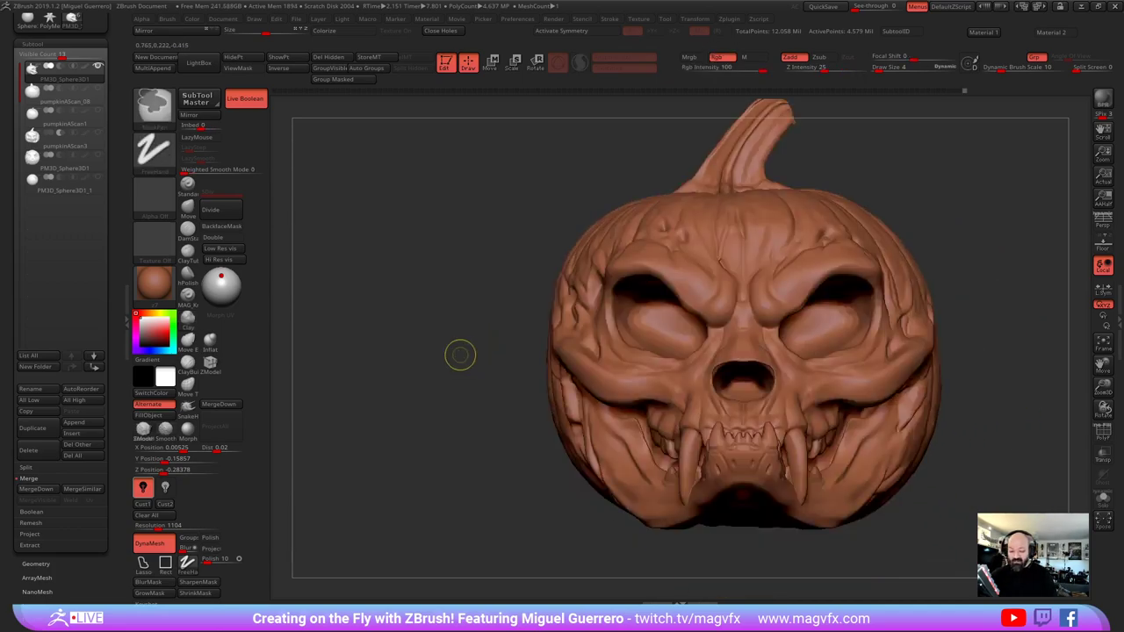
pyautogui.moveTo(461, 355)
pyautogui.keyDown('ctrl'); pyautogui.mouseDown(button='right')
pyautogui.moveTo(439, 368)
pyautogui.moveTo(375, 368)
pyautogui.mouseUp(button='right'); pyautogui.keyUp('ctrl')
pyautogui.moveTo(409, 387)
pyautogui.mouseDown()
pyautogui.moveTo(453, 385)
pyautogui.moveTo(438, 385)
pyautogui.mouseUp()
pyautogui.press('p')
pyautogui.press('p')
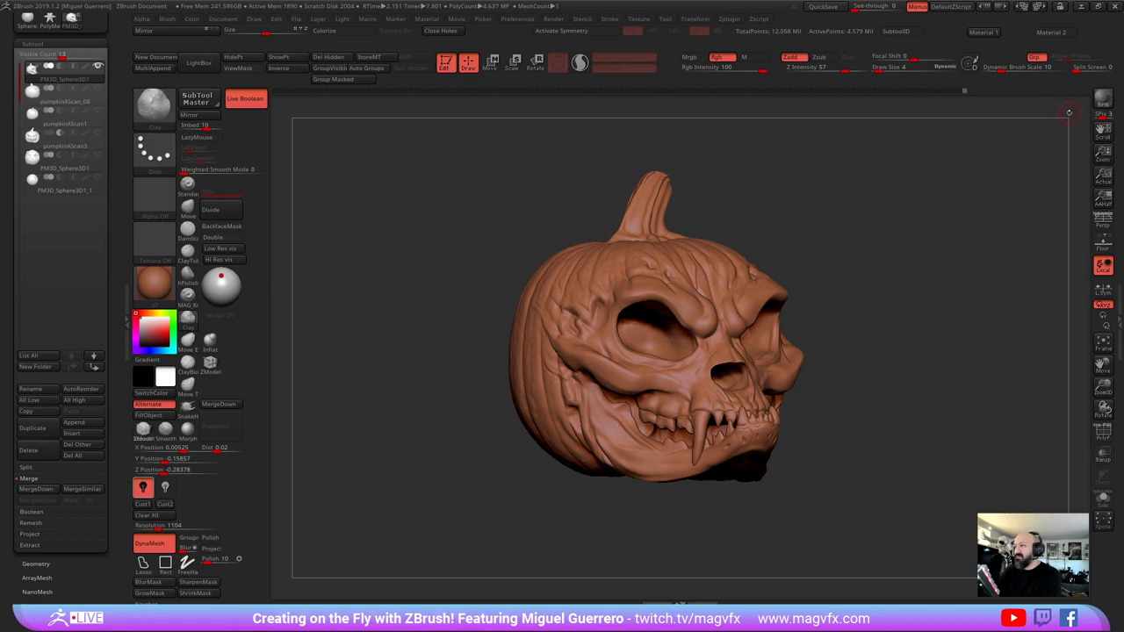
pyautogui.click(1103, 99)
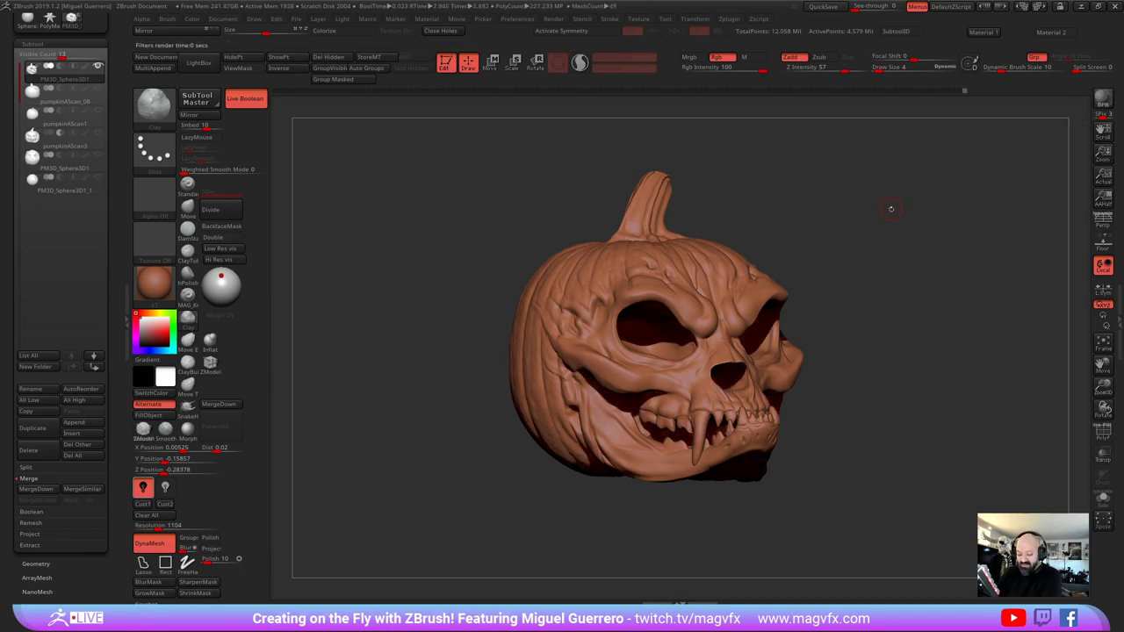
# Send the pumpkin to KeyShot for rendering and maximise the KeyShot window
pyautogui.moveTo(900, 204)
pyautogui.mouseDown()
pyautogui.moveTo(884, 193)
pyautogui.moveTo(914, 190)
pyautogui.mouseUp()
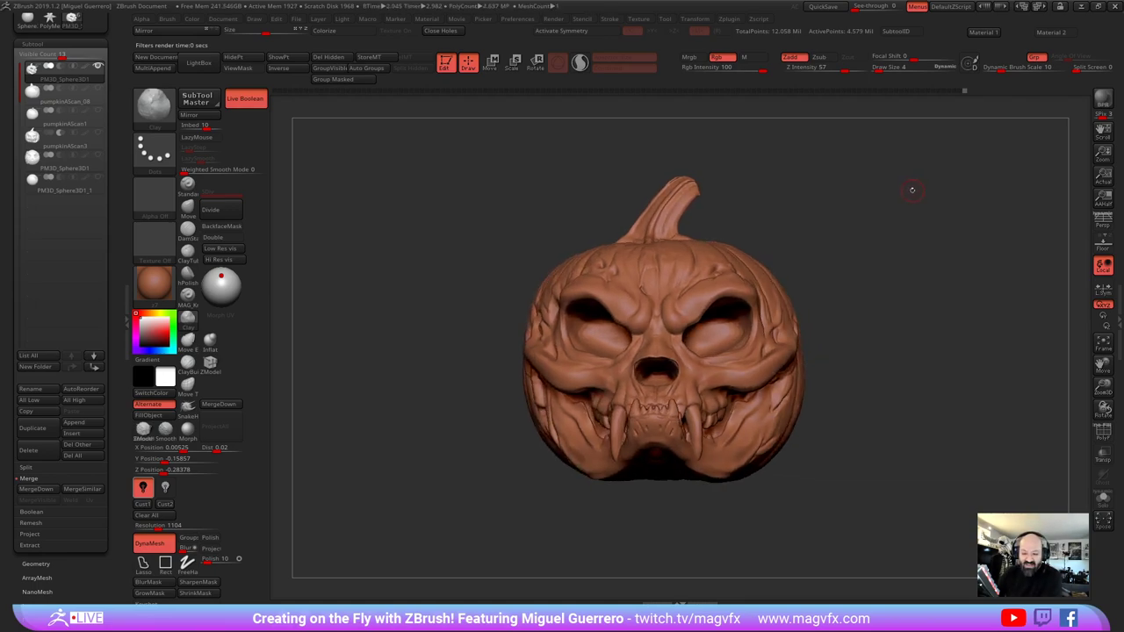
pyautogui.click(609, 19)
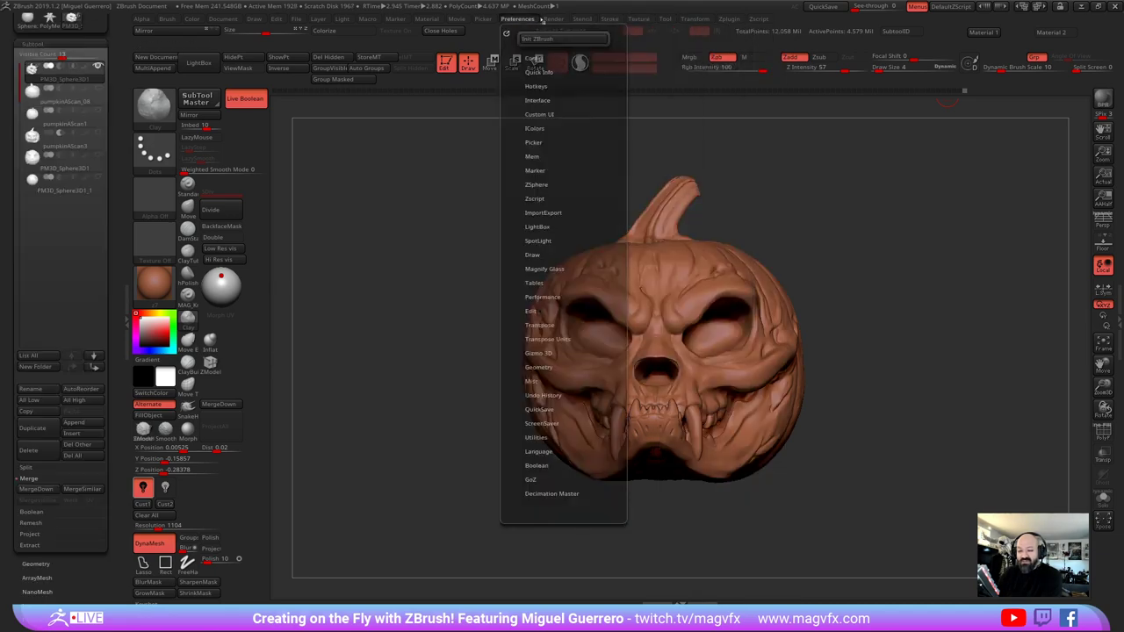
pyautogui.moveTo(553, 19)
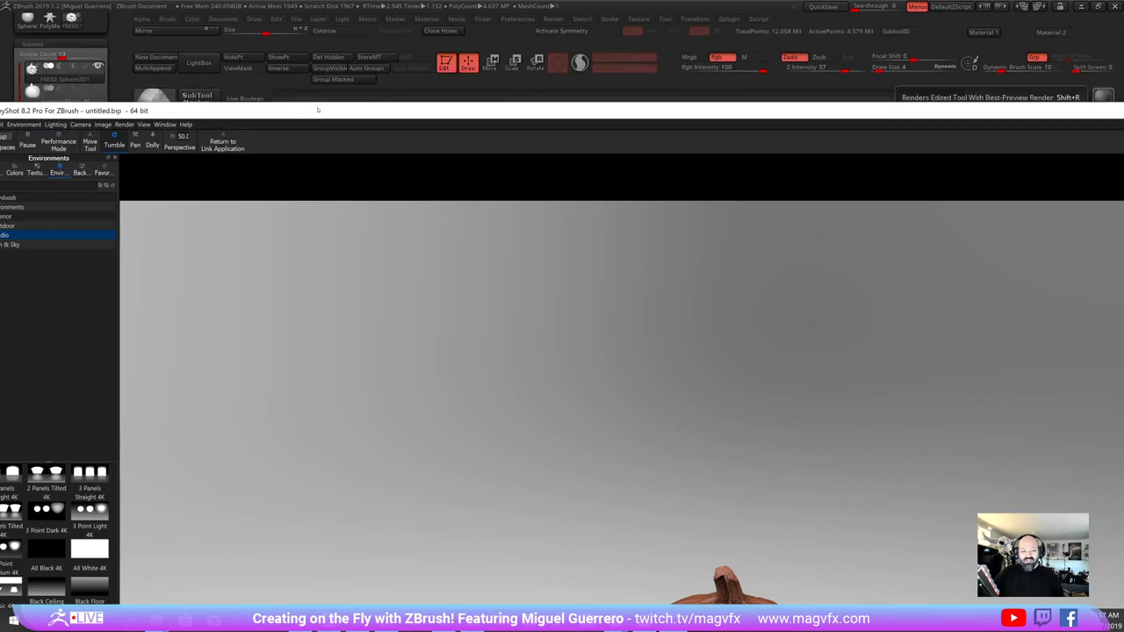
pyautogui.doubleClick(318, 110)
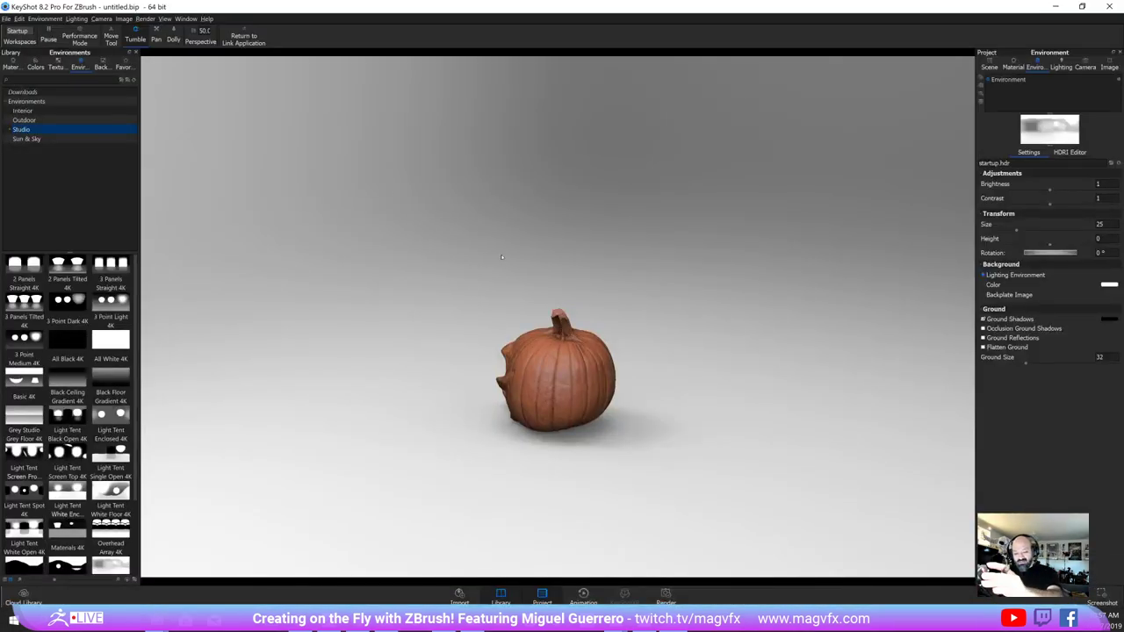
# Frame the pumpkin's fanged face larger in a three-quarter camera view with the perspective value set to 100
pyautogui.moveTo(502, 257); pyautogui.dragTo(683, 231)
pyautogui.moveTo(377, 285); pyautogui.dragTo(509, 299)
pyautogui.scroll(4, 632, 310)
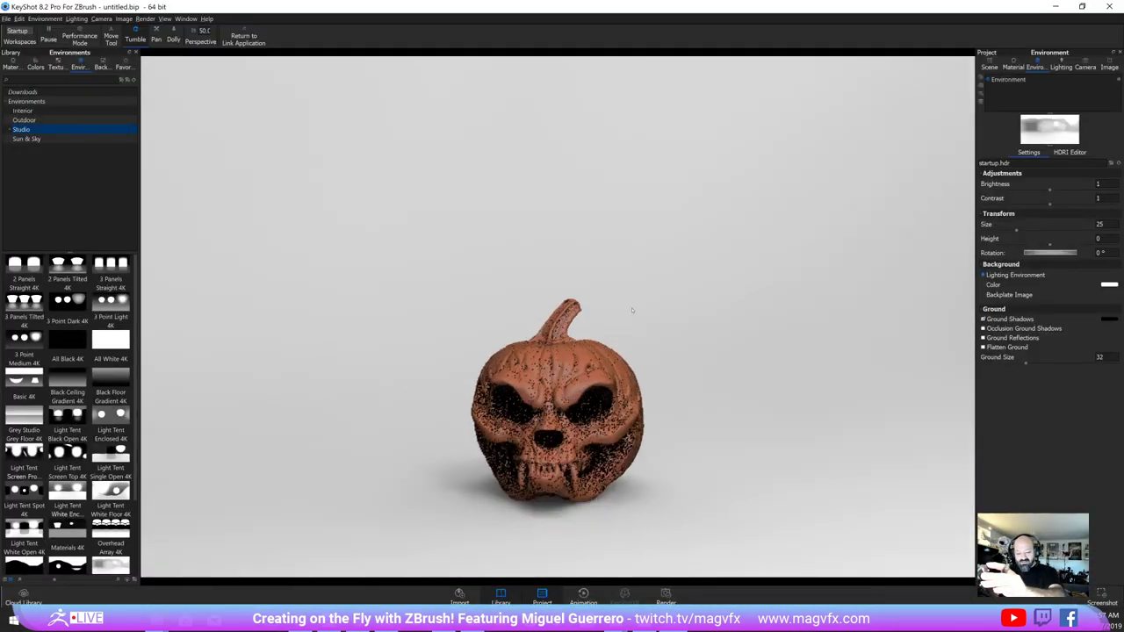
pyautogui.moveTo(542, 246); pyautogui.dragTo(581, 166, button='middle')
pyautogui.moveTo(581, 166); pyautogui.dragTo(540, 167)
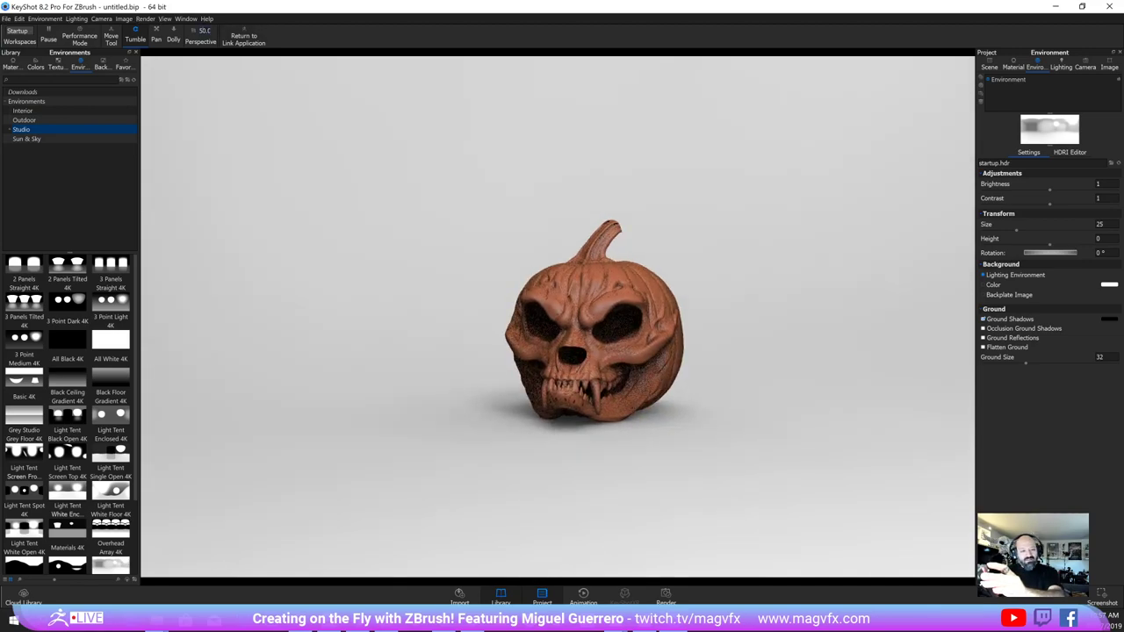
pyautogui.doubleClick(204, 31)
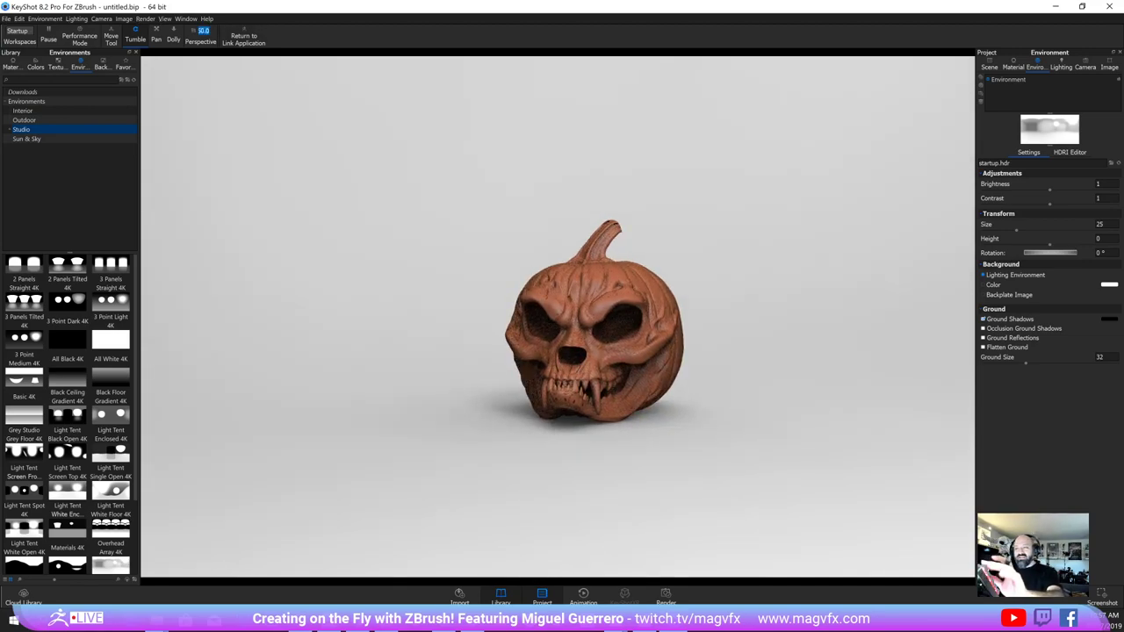
pyautogui.write('100')
pyautogui.press('Return')
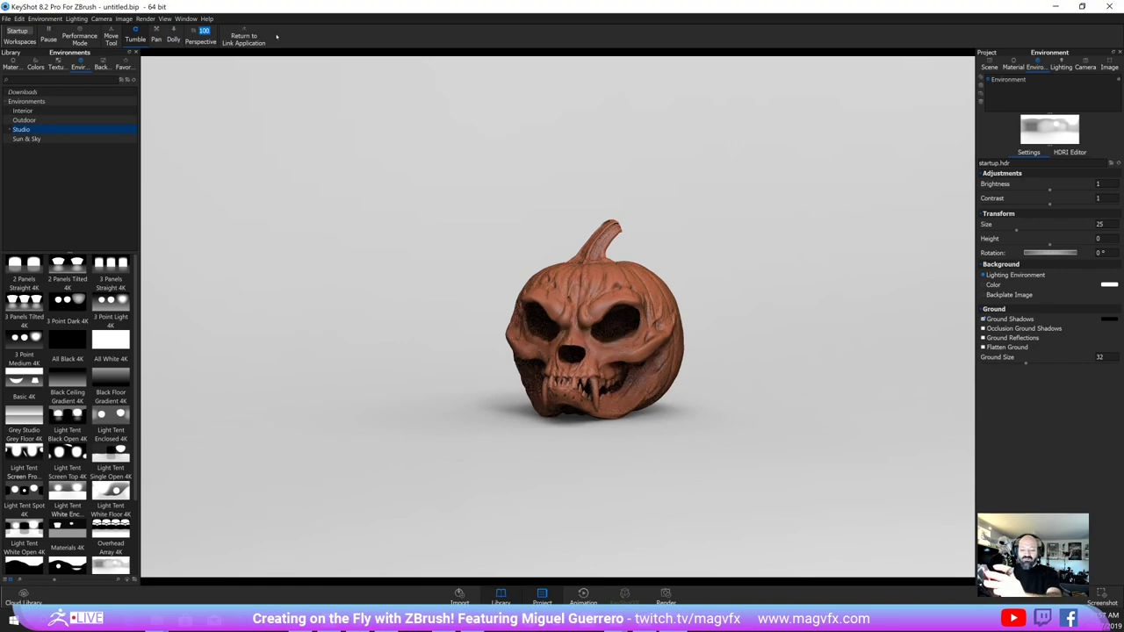
pyautogui.moveTo(404, 203); pyautogui.dragTo(494, 238)
pyautogui.scroll(5, 496, 244)
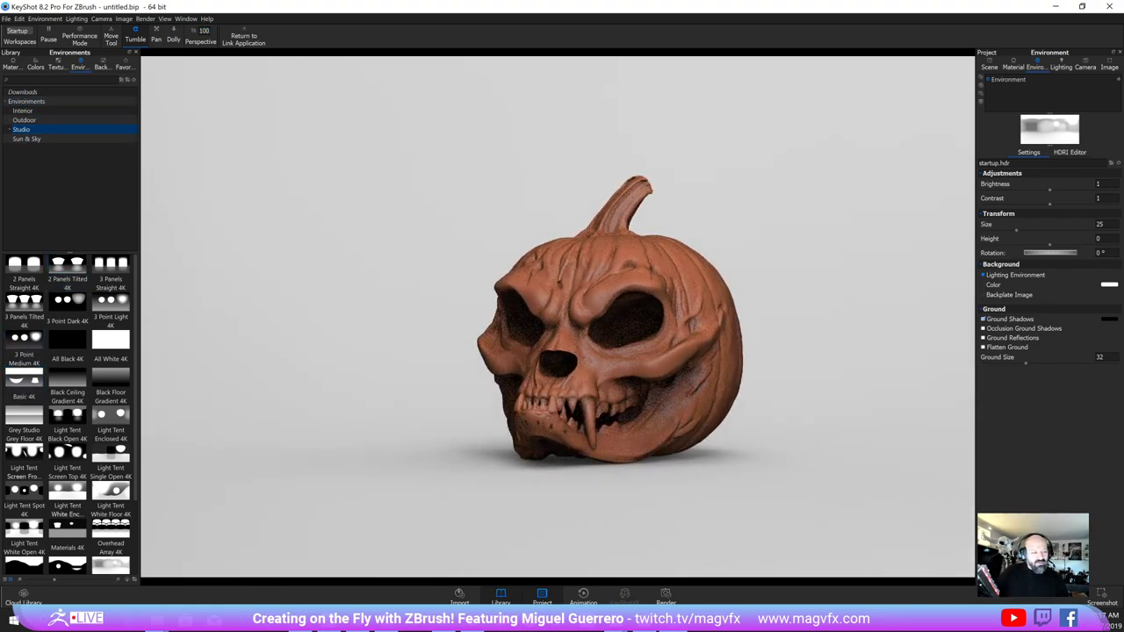
# Test the outdoor village-lawn and dirt-lot environments, and light the scene with Aversis_Industrial-port-old_3k
pyautogui.click(24, 120)
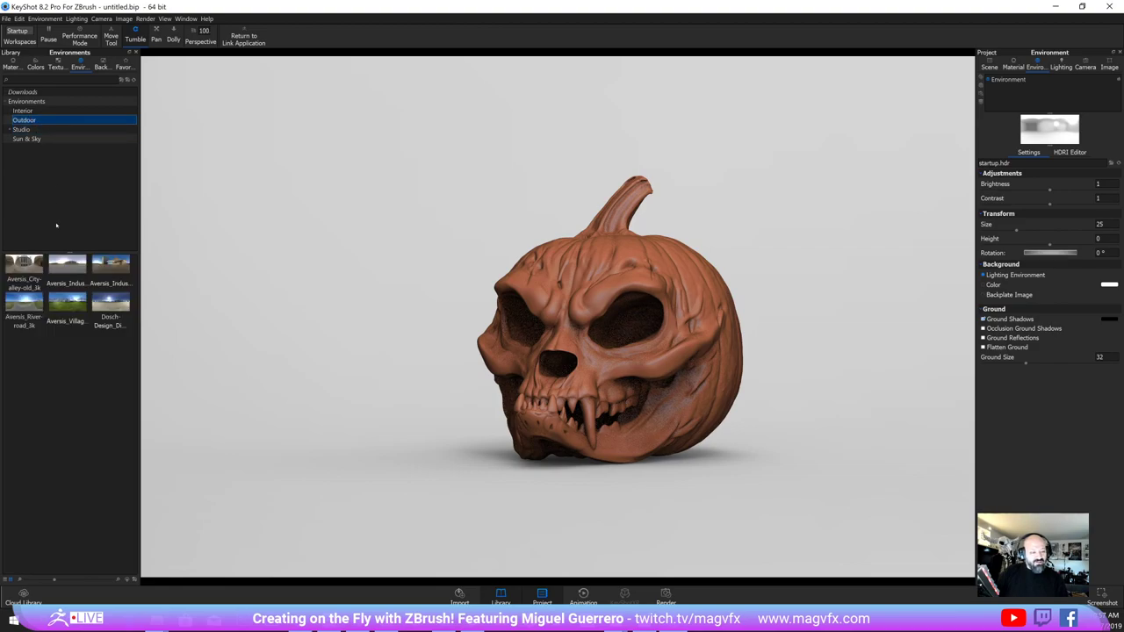
pyautogui.moveTo(68, 301); pyautogui.dragTo(296, 257)
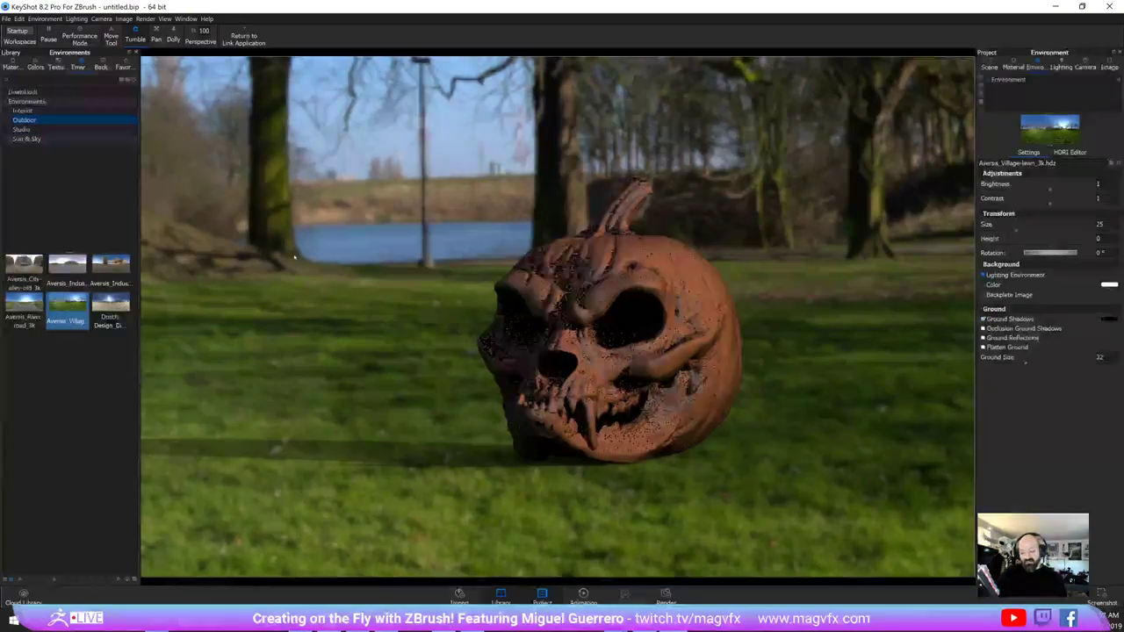
pyautogui.moveTo(110, 303); pyautogui.dragTo(261, 272)
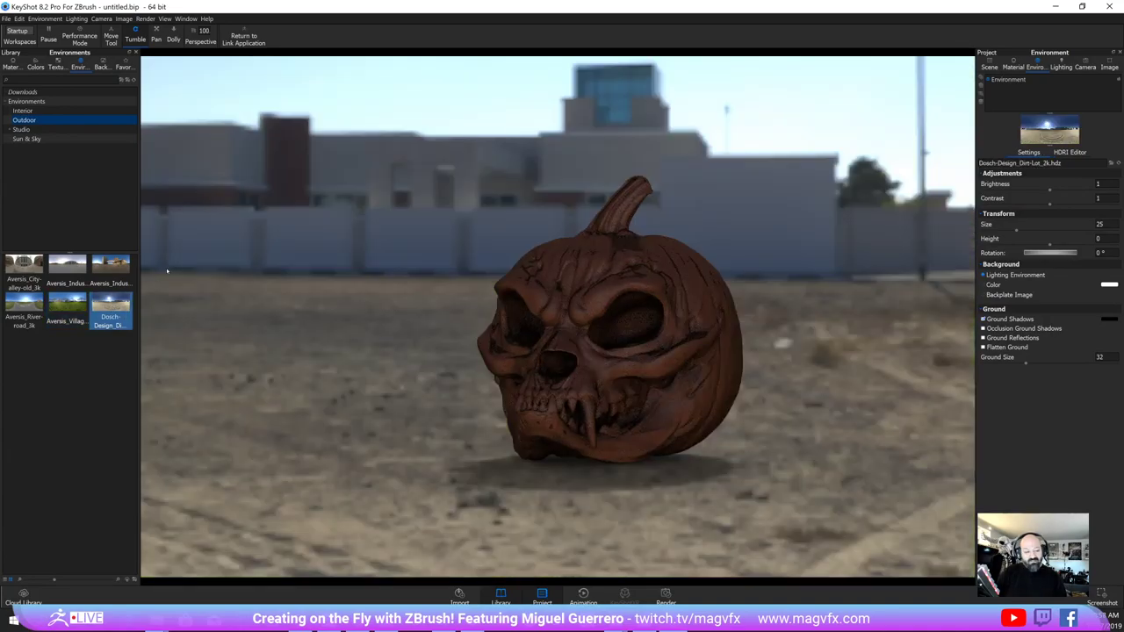
pyautogui.click(24, 303)
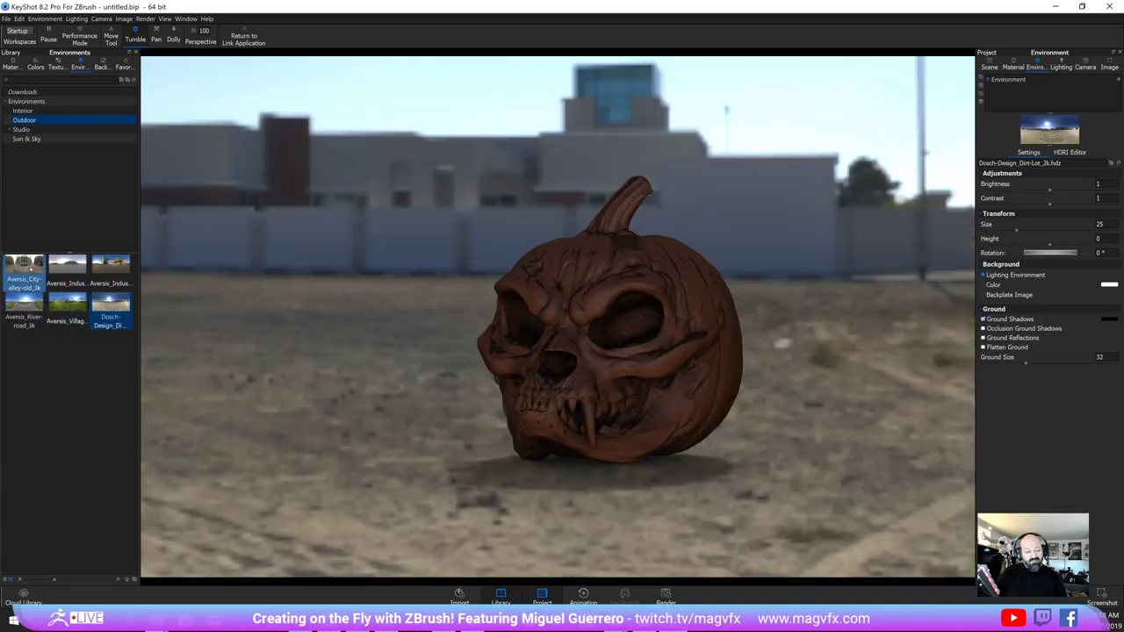
pyautogui.moveTo(111, 264); pyautogui.dragTo(267, 261)
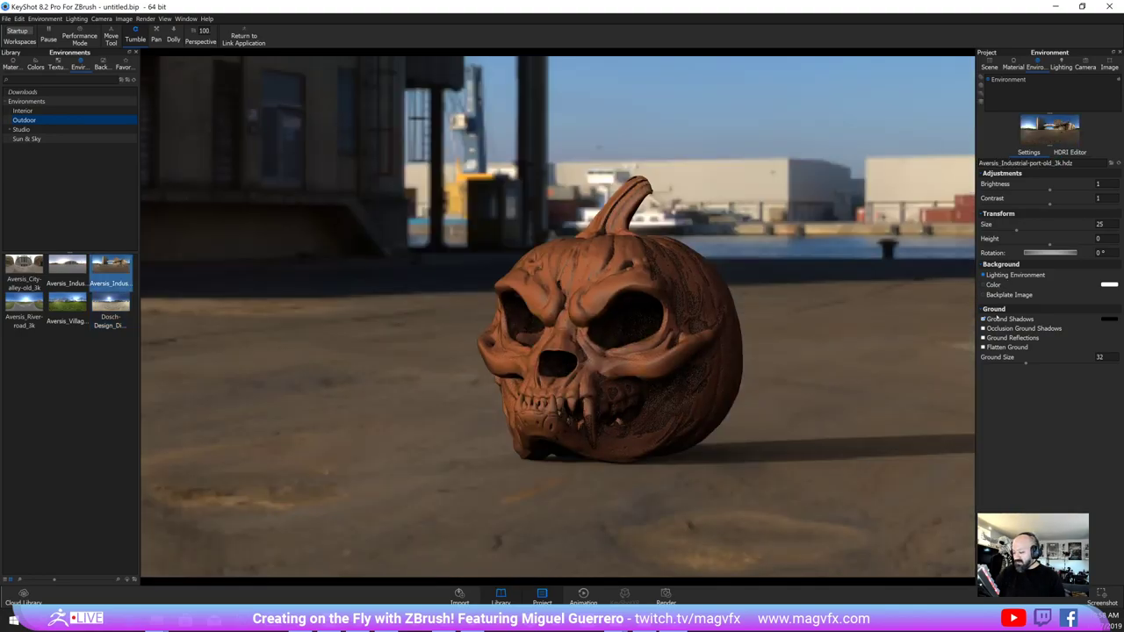
# Turn off the ground shadows and set the environment height to -0.083
pyautogui.click(997, 320)
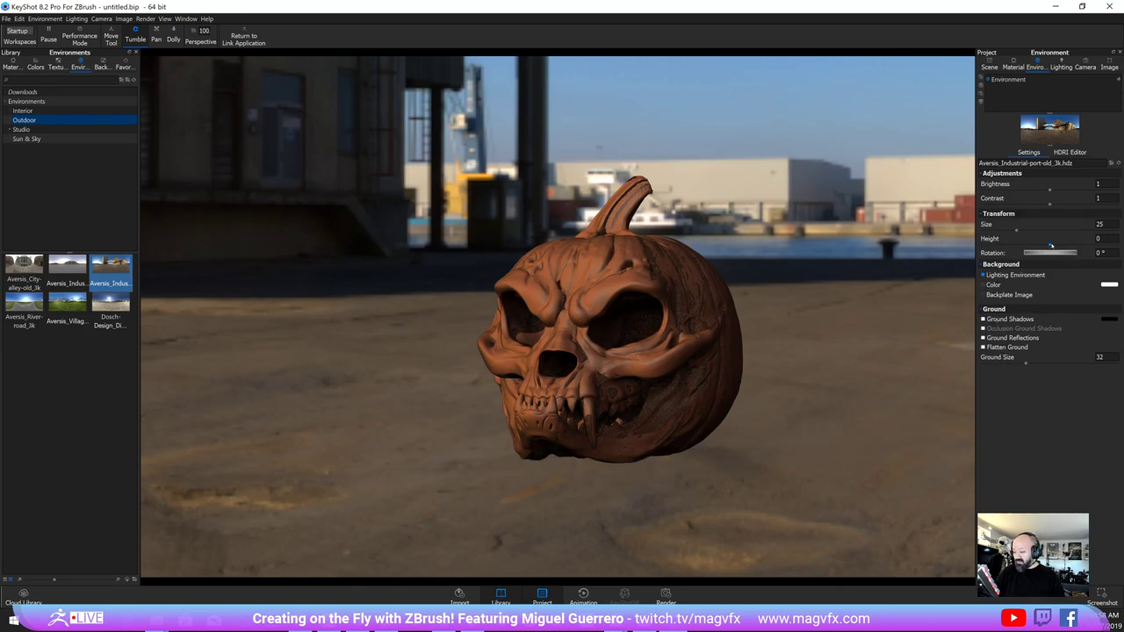
pyautogui.moveTo(1051, 246); pyautogui.dragTo(1038, 245)
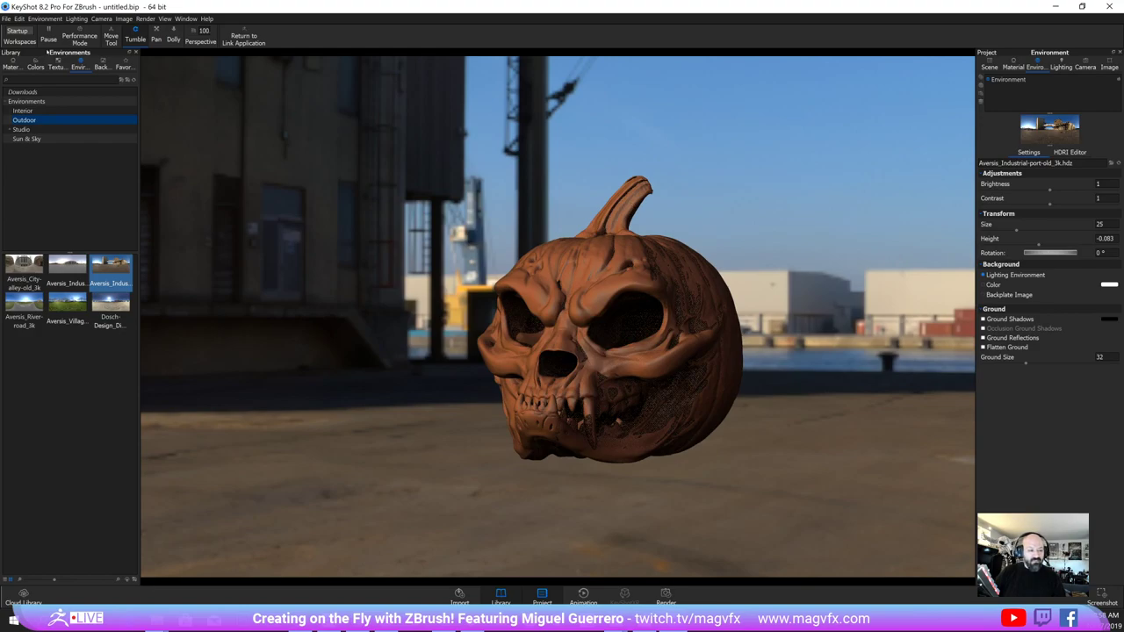
# Compare the translucent Human Skin 1 50mm and Human Skin 2 50mm materials on the pumpkin, keeping Human Skin 2 50mm applied
pyautogui.click(13, 63)
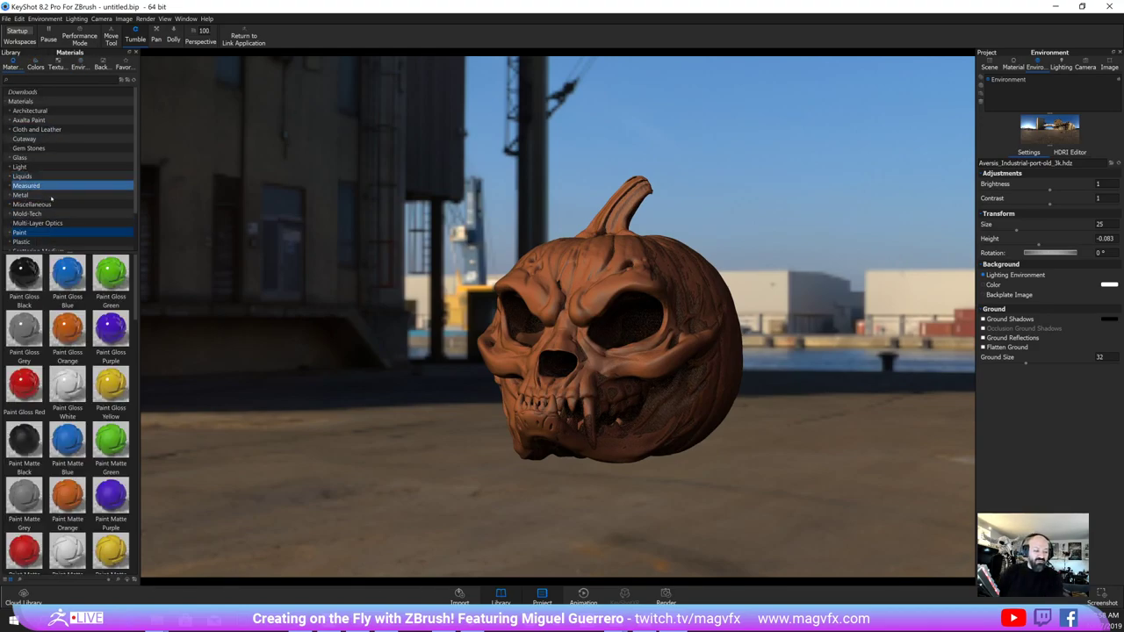
pyautogui.scroll(-2, 51, 200)
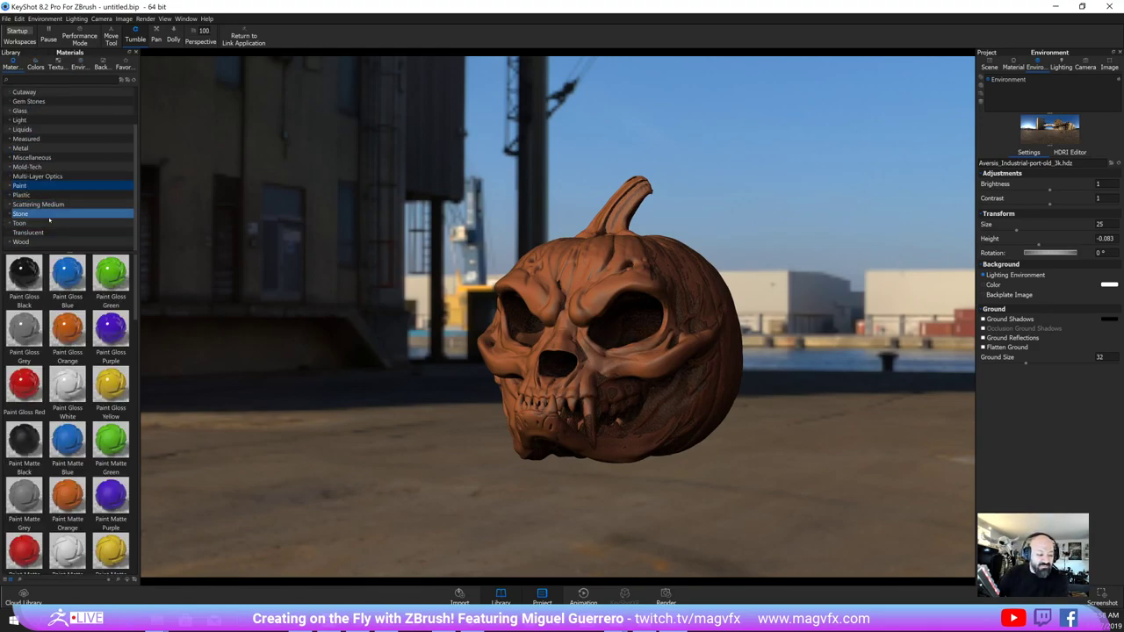
pyautogui.click(49, 232)
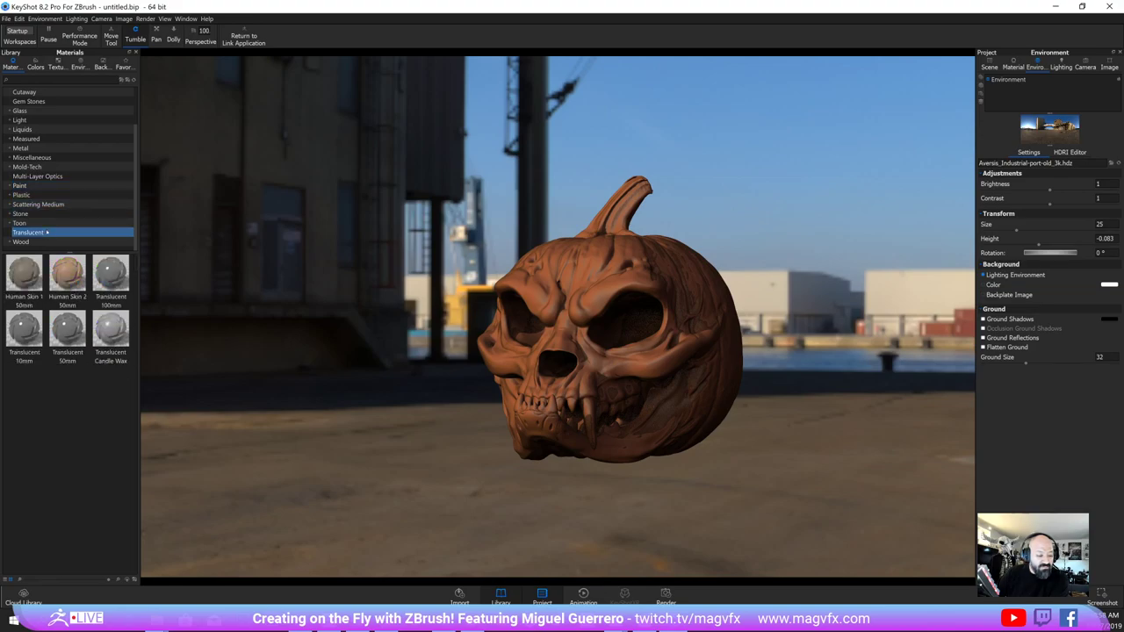
pyautogui.moveTo(67, 276); pyautogui.dragTo(645, 305)
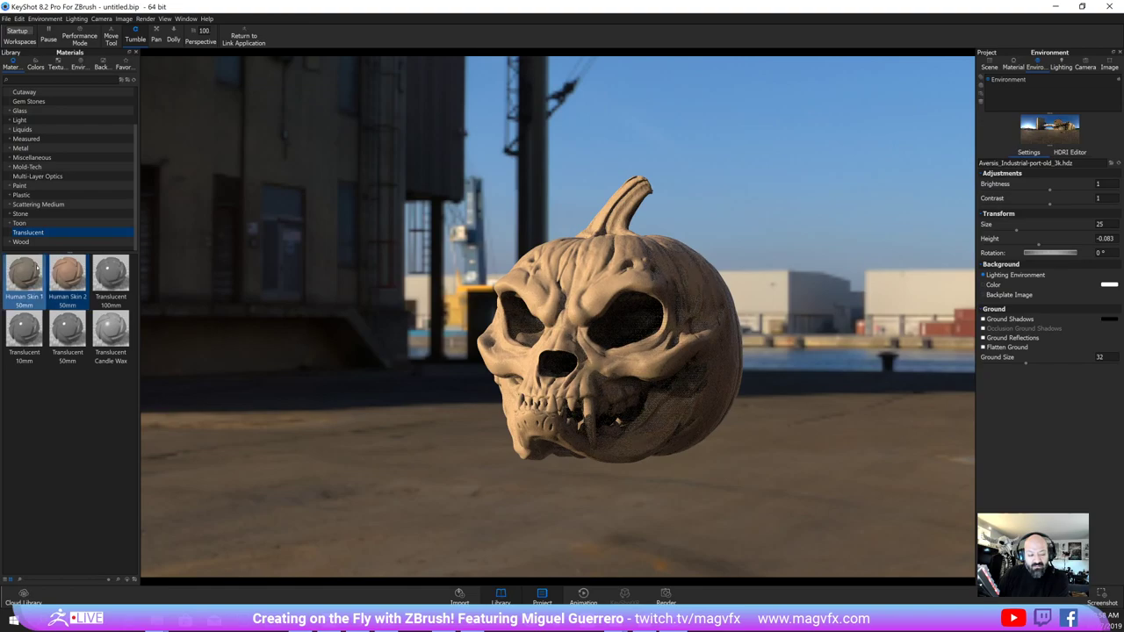
pyautogui.moveTo(24, 277); pyautogui.dragTo(564, 299)
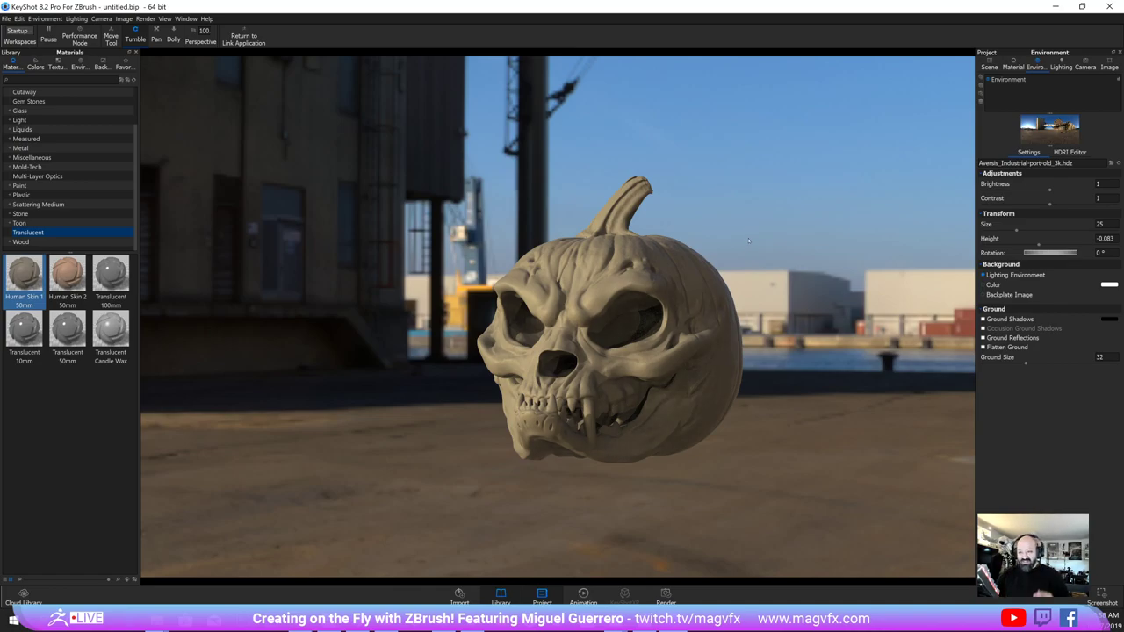
pyautogui.moveTo(749, 239)
pyautogui.mouseDown()
pyautogui.moveTo(875, 220)
pyautogui.moveTo(744, 245)
pyautogui.mouseUp()
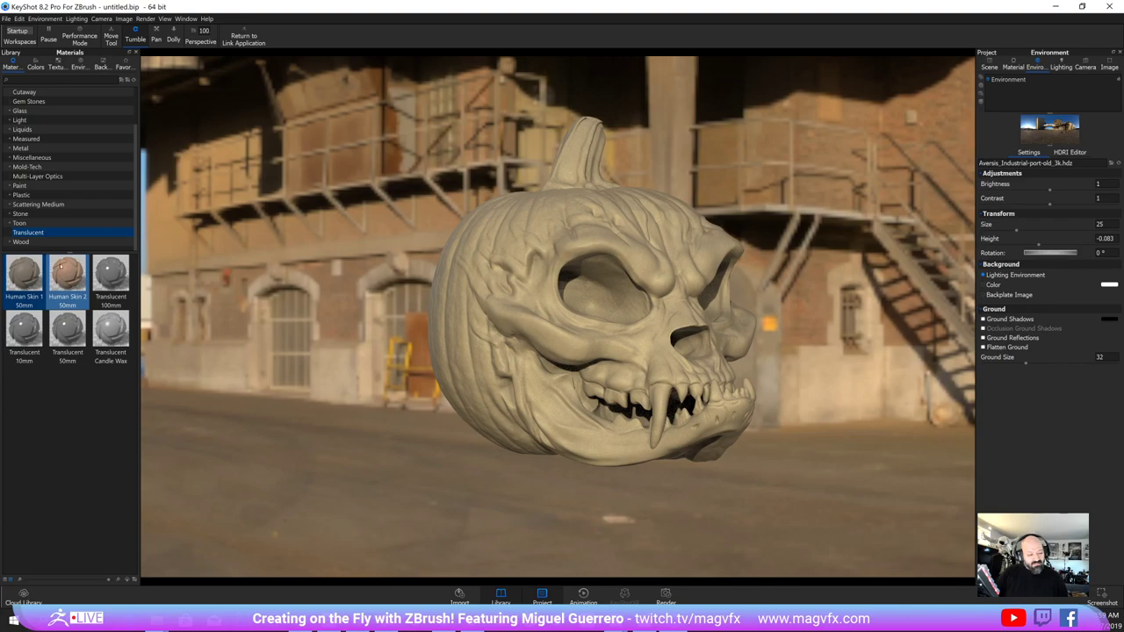
pyautogui.moveTo(62, 266); pyautogui.dragTo(645, 303)
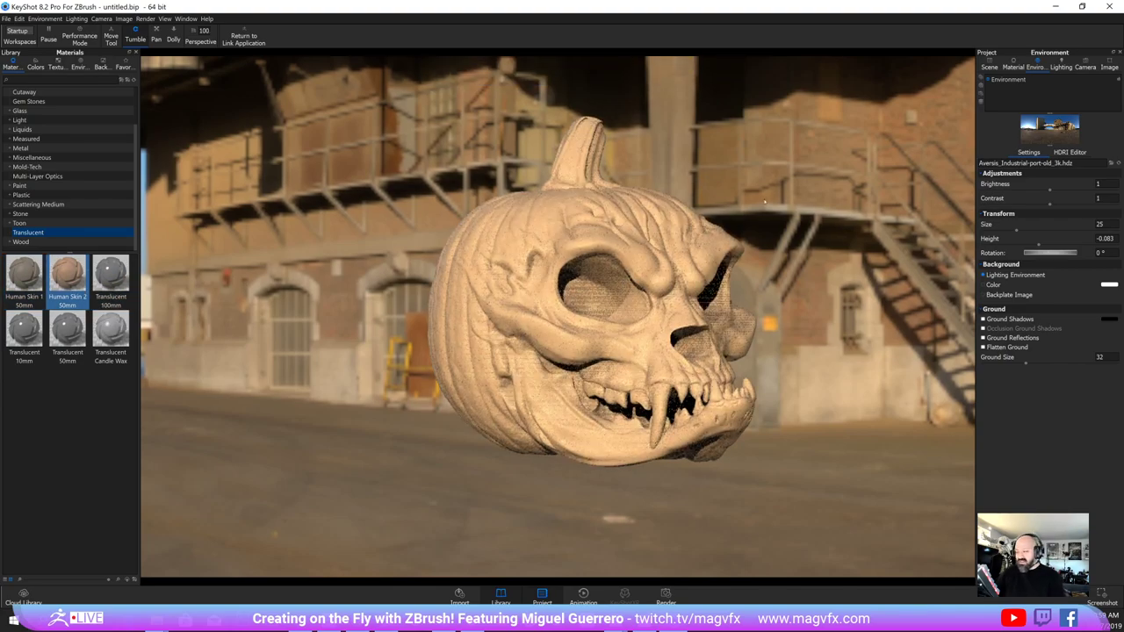
# Increase the translucency of the pumpkin's Human Skin 2 50mm material
pyautogui.click(1013, 65)
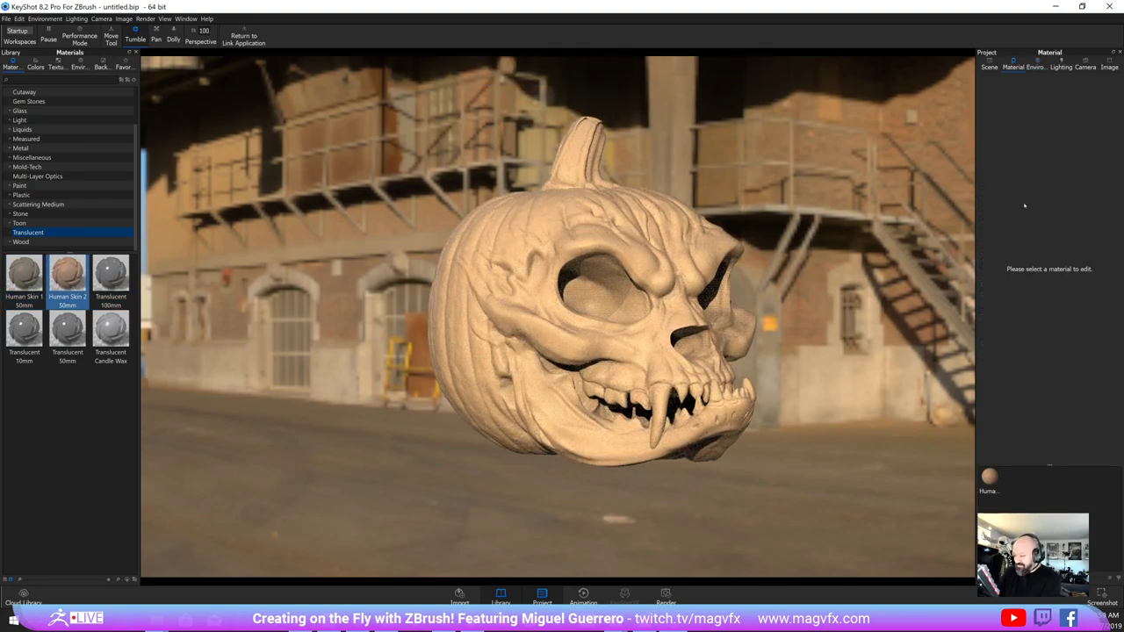
pyautogui.click(990, 480)
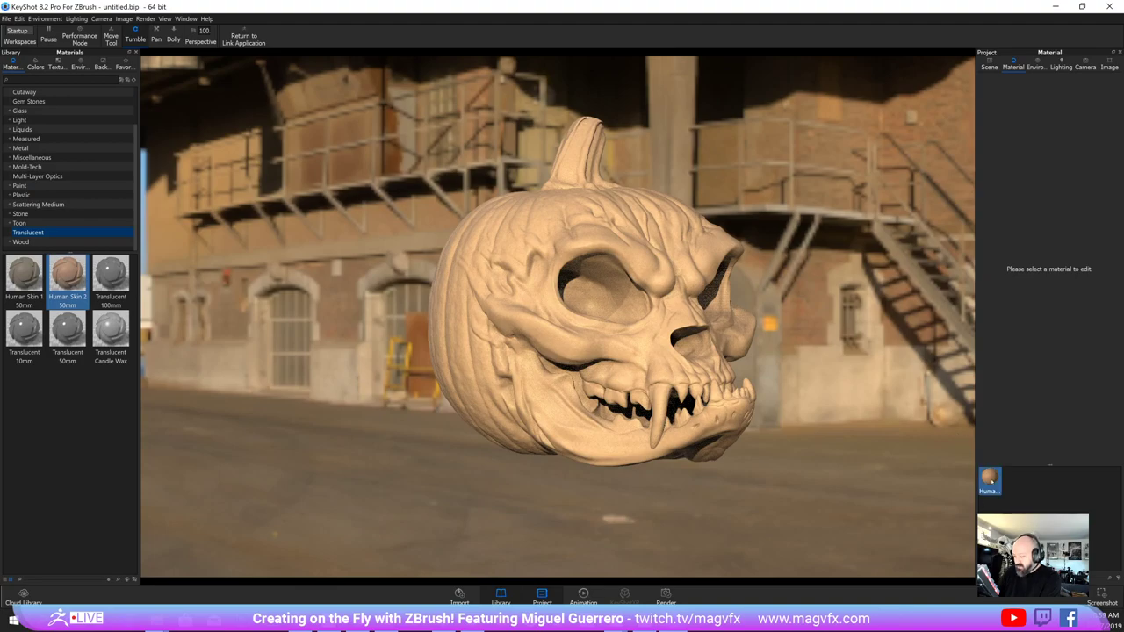
pyautogui.doubleClick(991, 480)
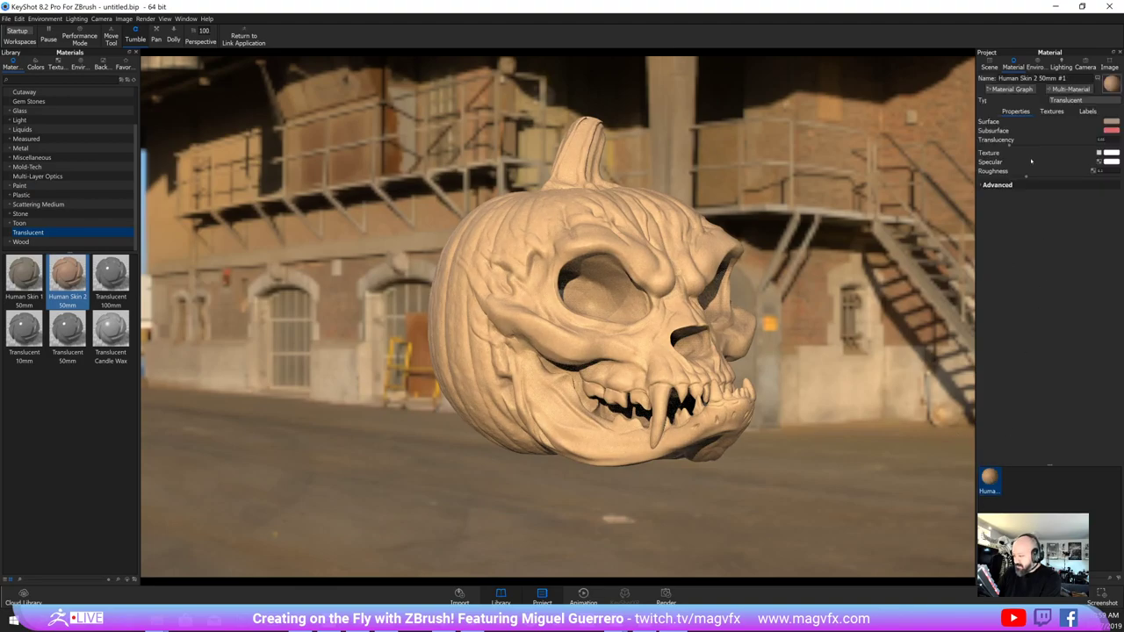
pyautogui.moveTo(1020, 146); pyautogui.dragTo(1025, 146)
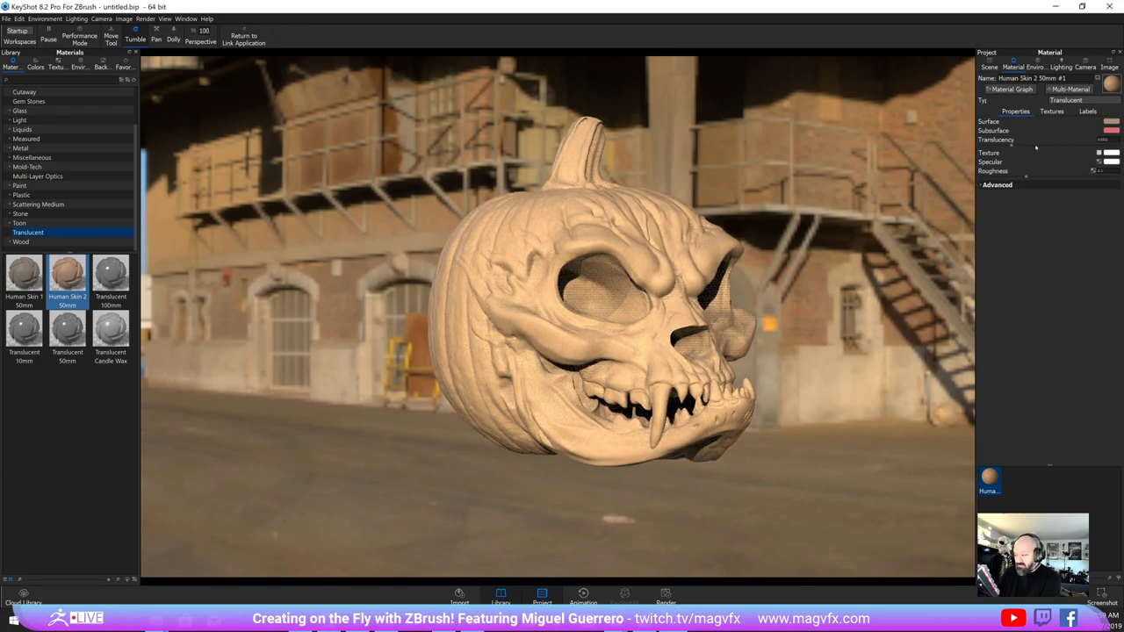
pyautogui.moveTo(1011, 147); pyautogui.dragTo(1049, 147)
# Test the studio environments Overhead Array 4K, Light Tent Screen Top 4K and Studio Backdrop 4K on the pumpkin scene
pyautogui.click(56, 64)
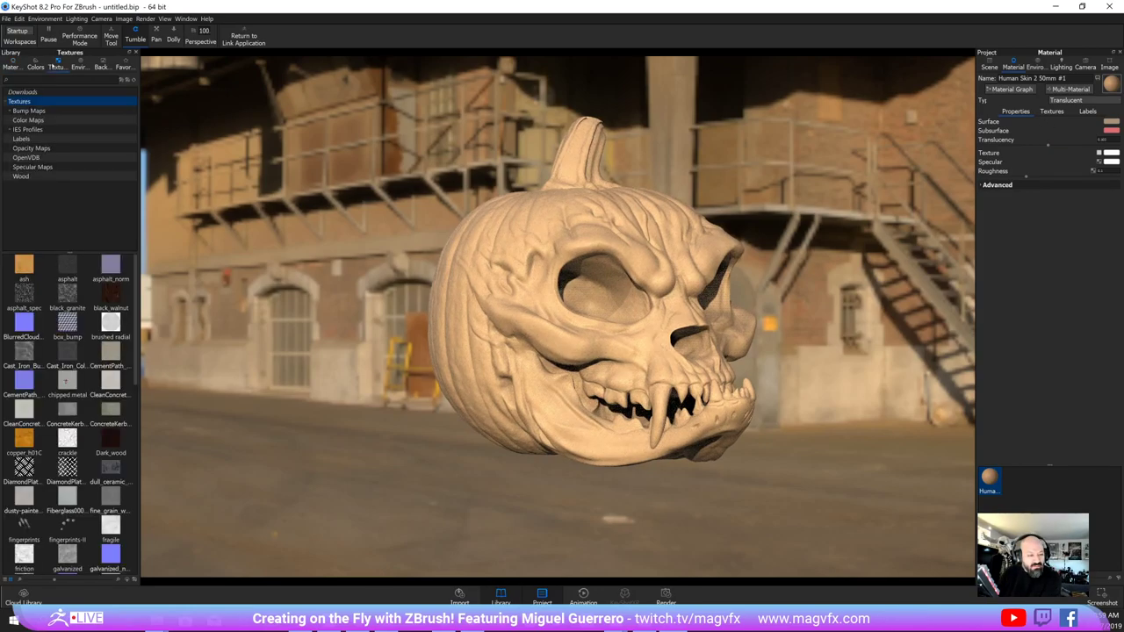
pyautogui.click(78, 67)
pyautogui.click(24, 120)
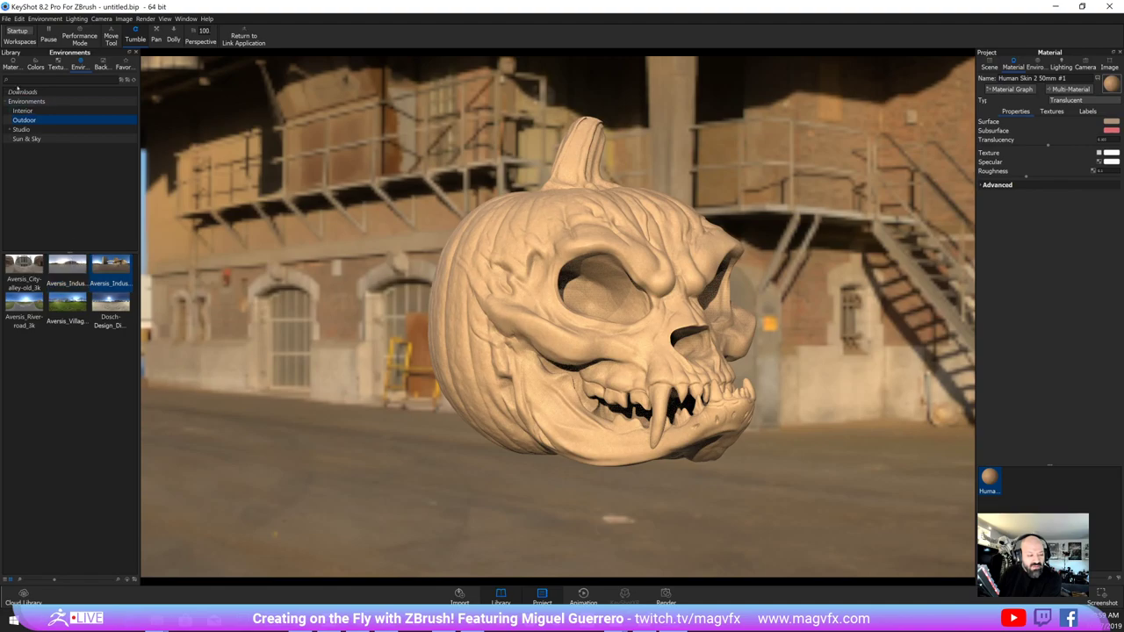
pyautogui.click(26, 131)
pyautogui.click(27, 139)
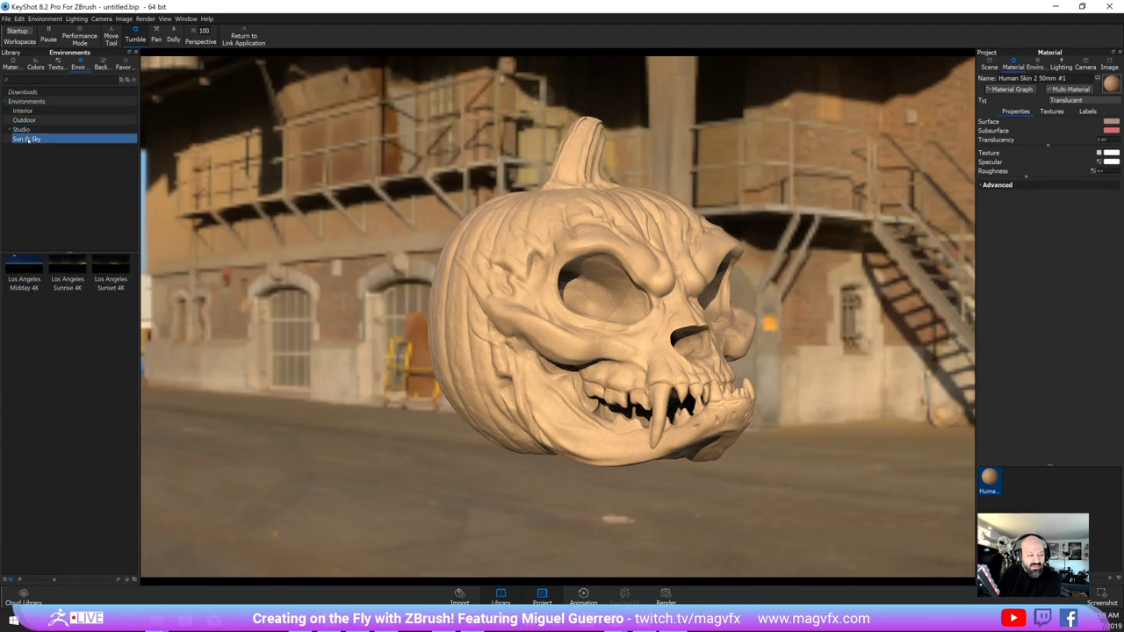
pyautogui.click(21, 129)
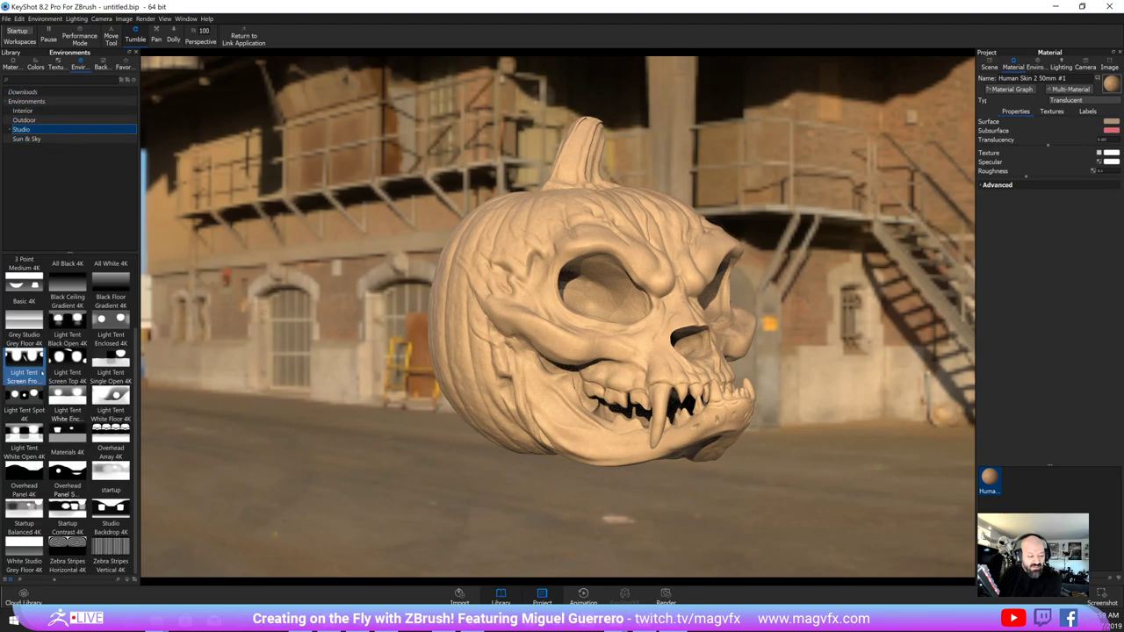
pyautogui.moveTo(95, 448); pyautogui.dragTo(209, 403)
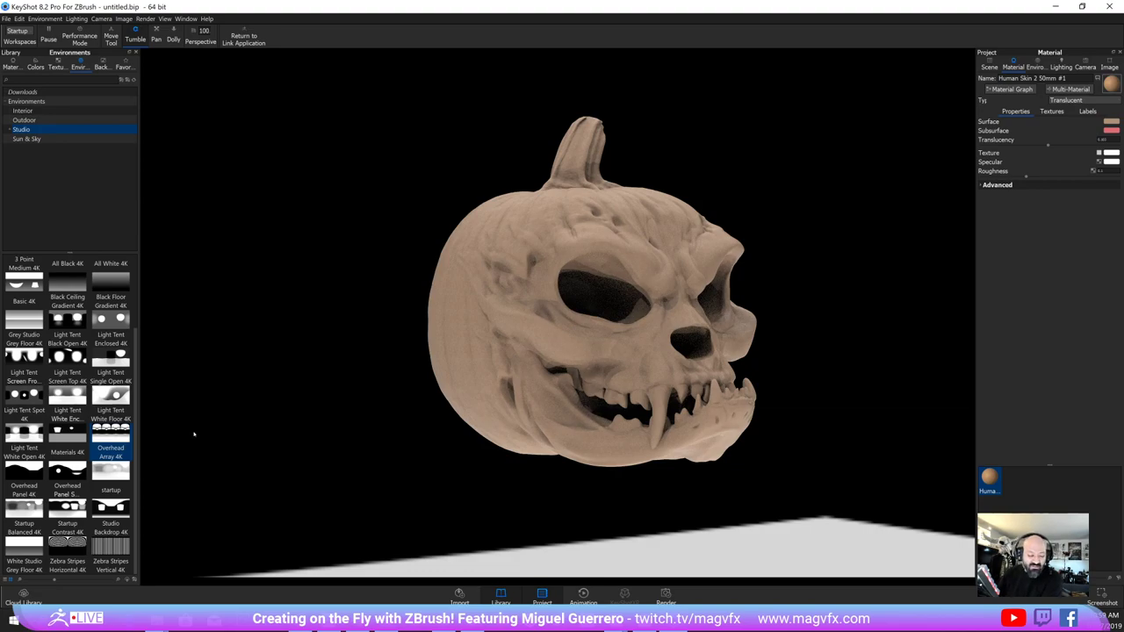
pyautogui.moveTo(67, 360); pyautogui.dragTo(294, 344)
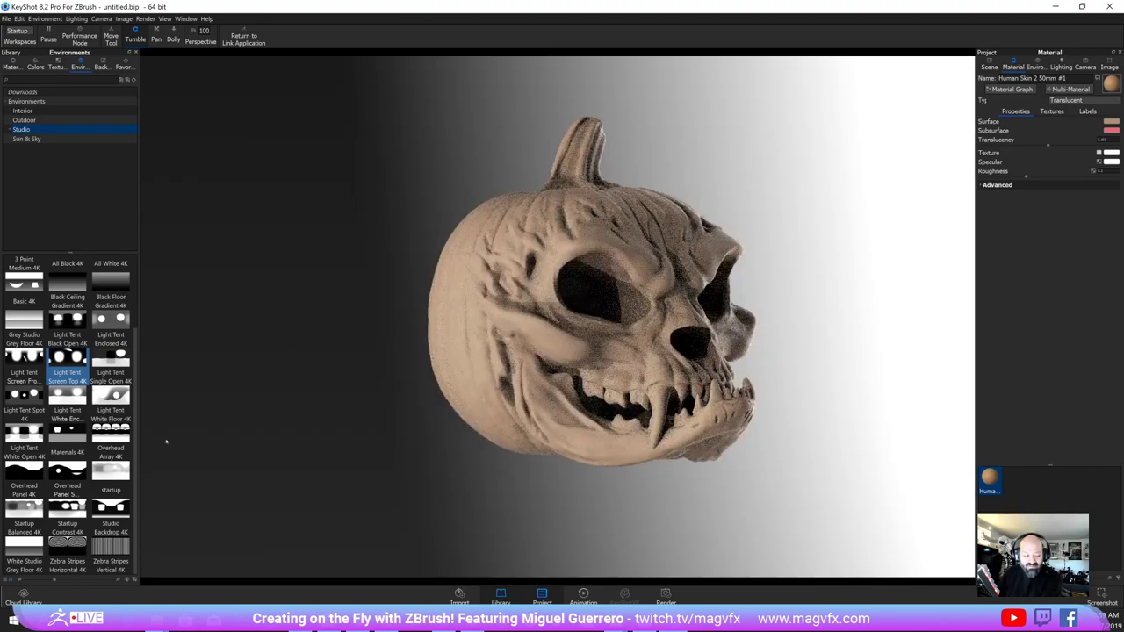
pyautogui.click(99, 510)
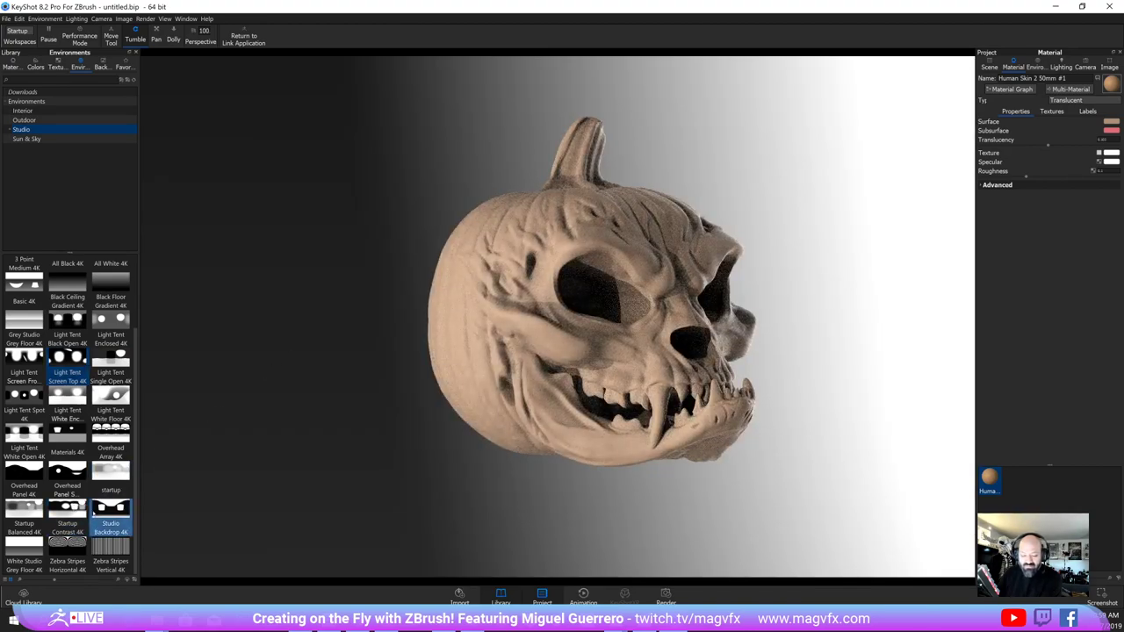
pyautogui.moveTo(97, 513); pyautogui.dragTo(344, 457)
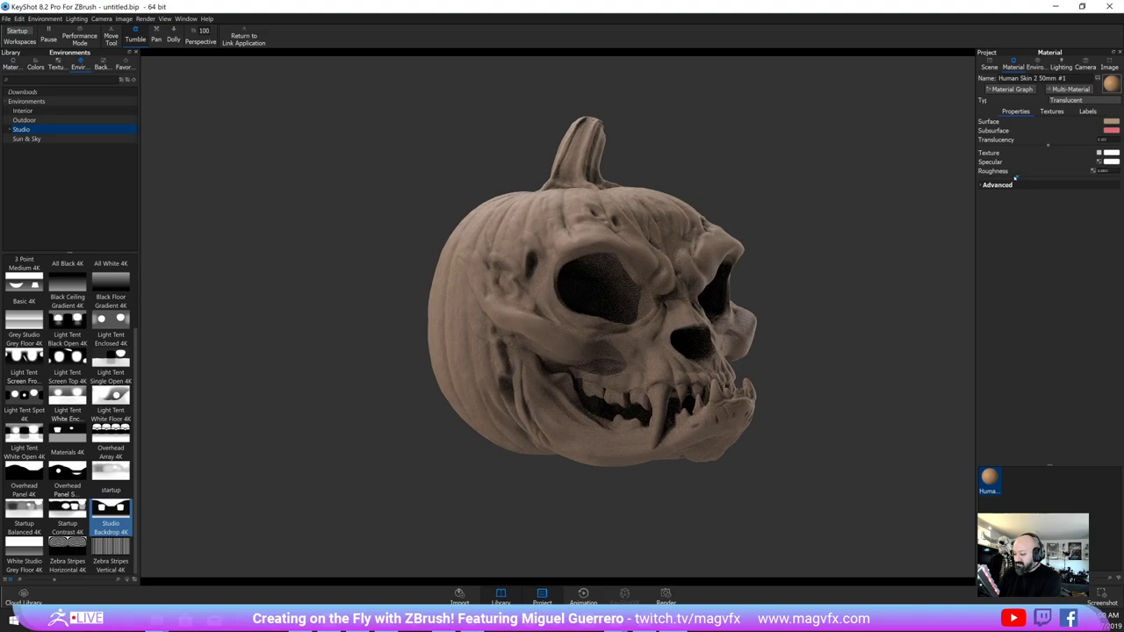
# Adjust the roughness of the pumpkin's skin material and set the environment background to solid black, #000000
pyautogui.click(1003, 178)
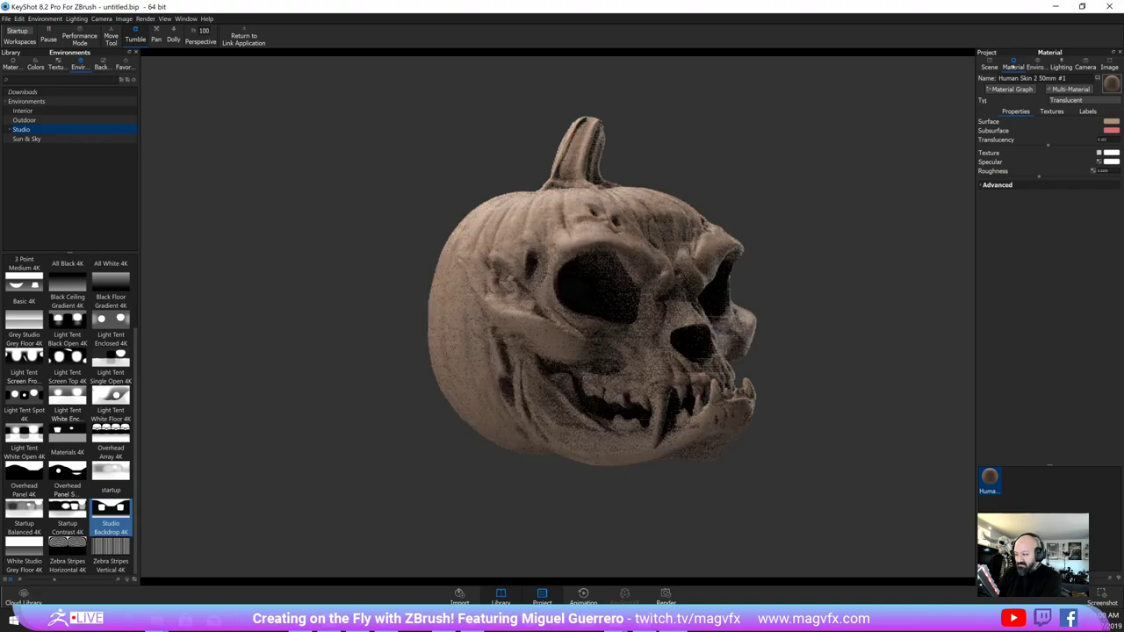
pyautogui.click(1034, 67)
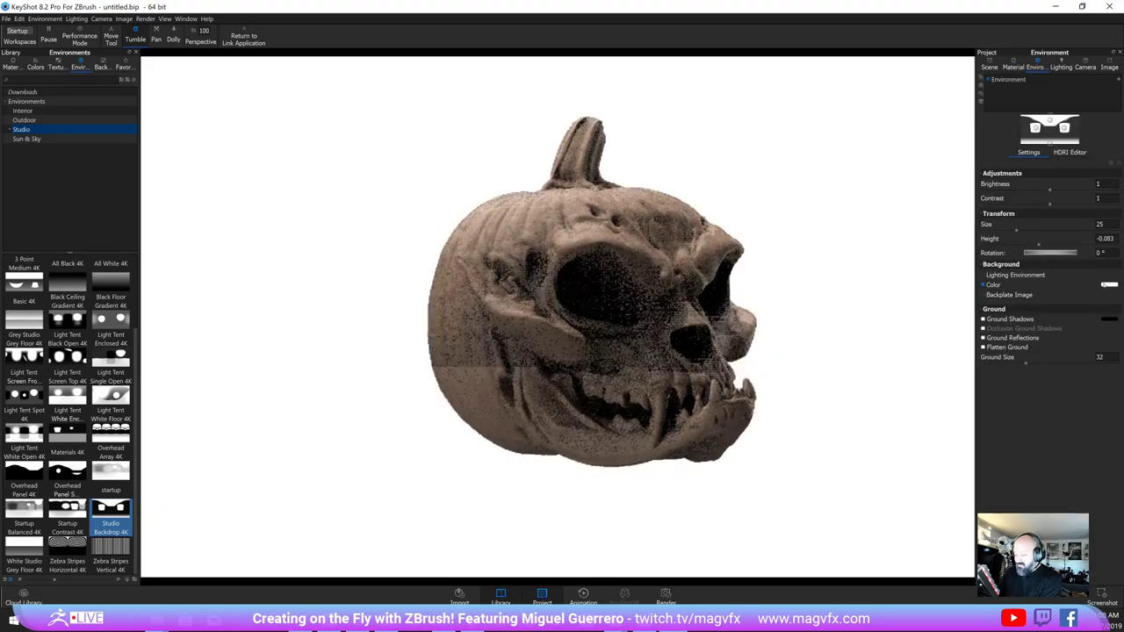
pyautogui.click(1109, 284)
pyautogui.moveTo(1030, 249); pyautogui.dragTo(1017, 270)
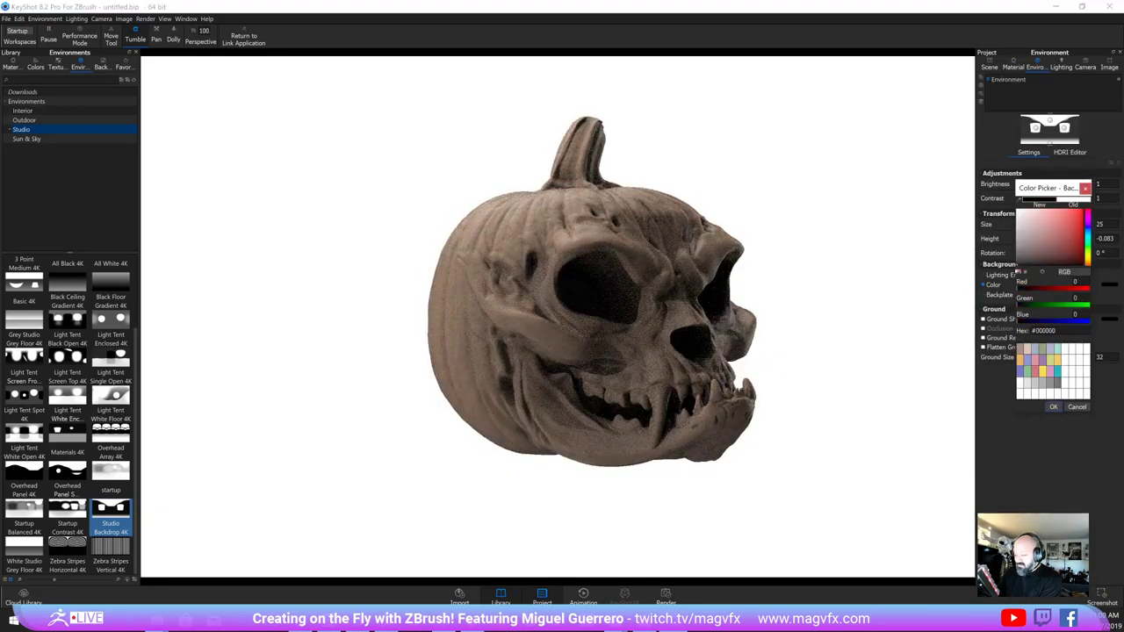
pyautogui.click(1054, 407)
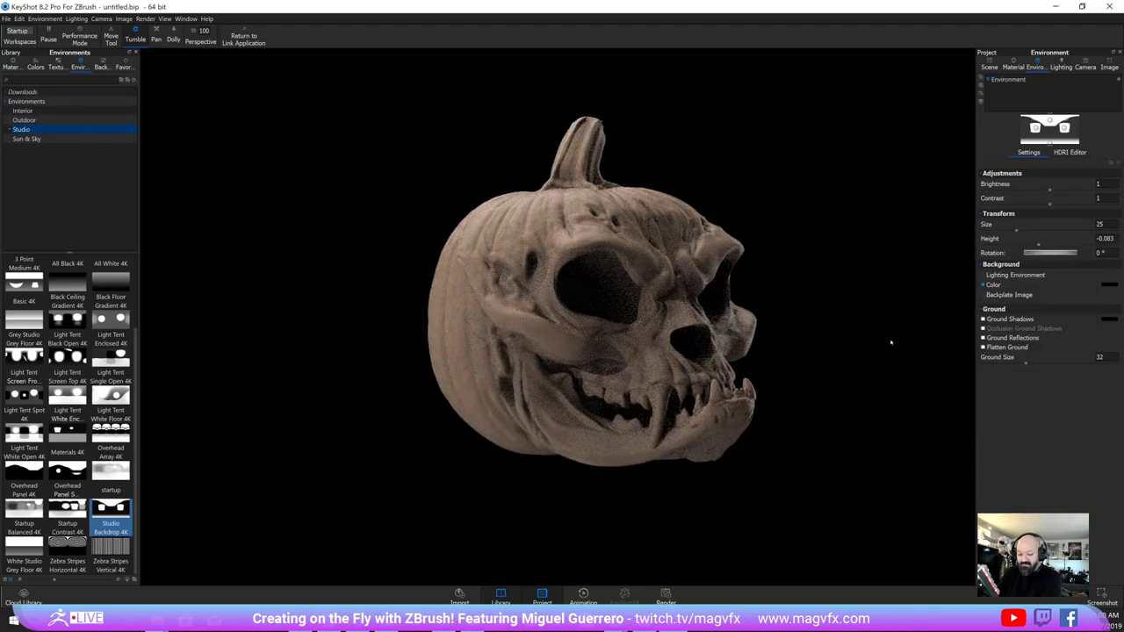
# Try the Startup Contrast 4K studio environment on the pumpkin and replace it with Materials 4K
pyautogui.moveTo(838, 325); pyautogui.dragTo(701, 329)
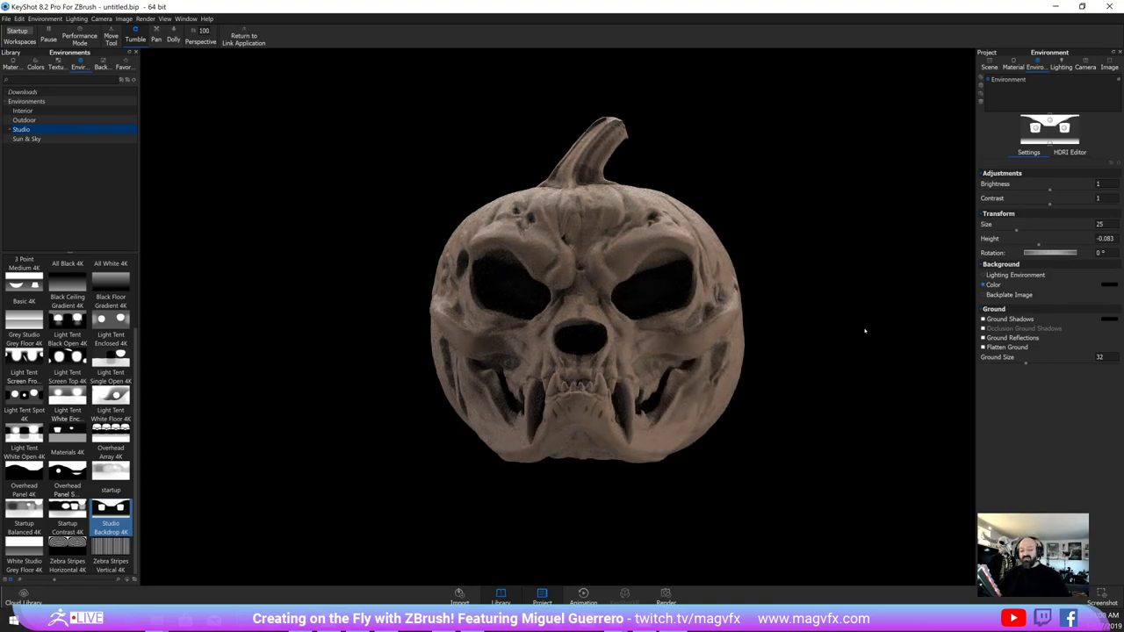
pyautogui.moveTo(865, 331); pyautogui.dragTo(744, 314)
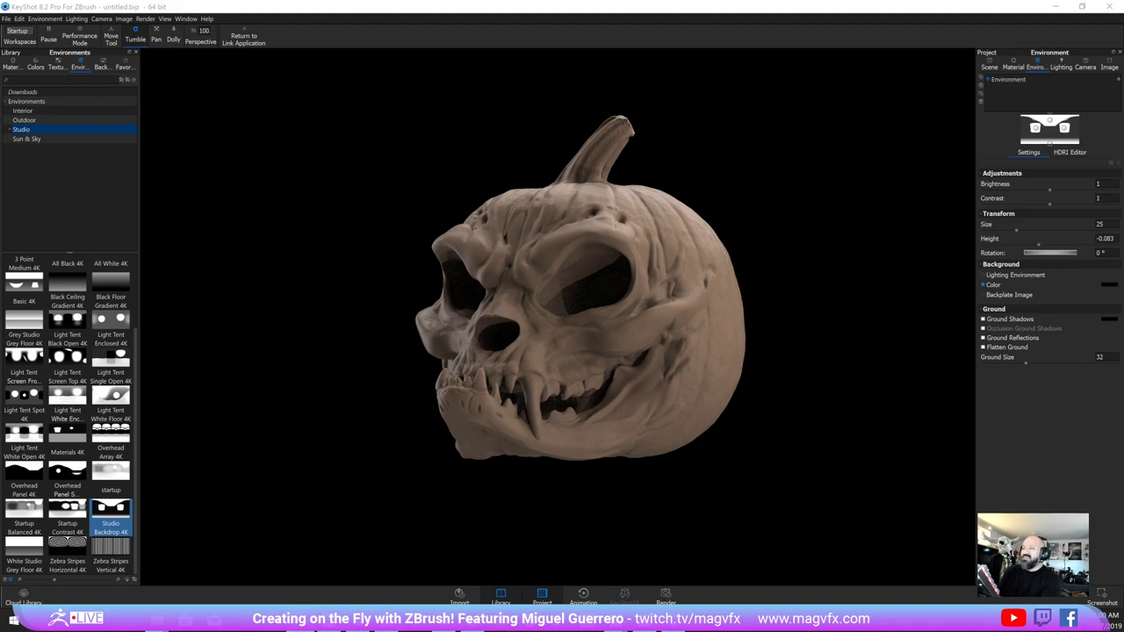
pyautogui.click(35, 64)
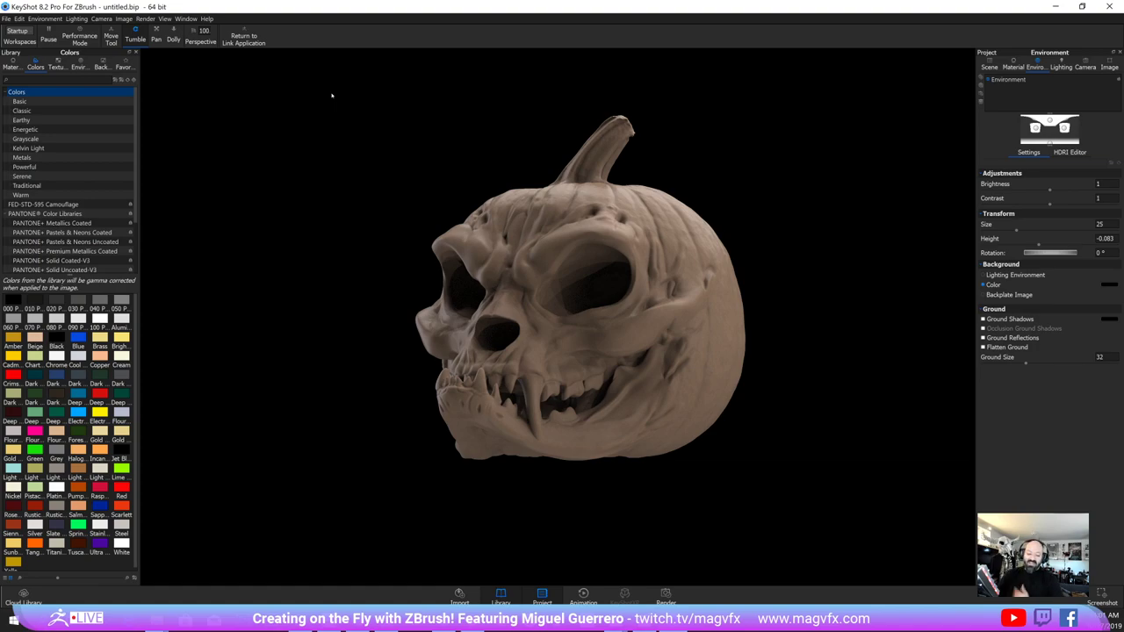
pyautogui.moveTo(382, 160); pyautogui.dragTo(644, 177)
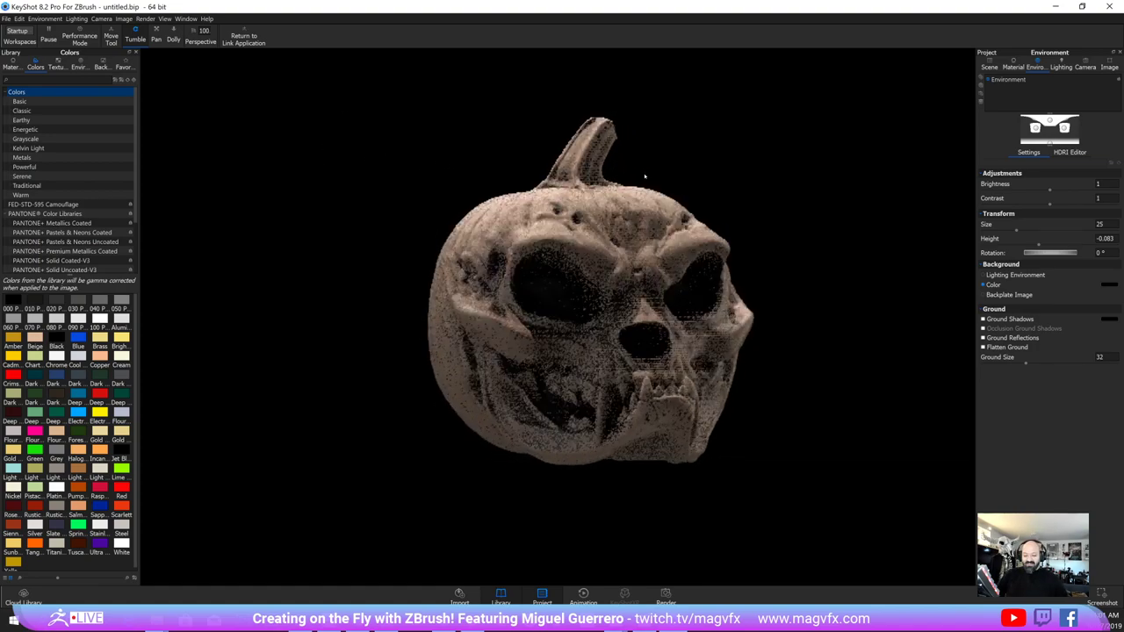
pyautogui.click(56, 67)
pyautogui.click(80, 67)
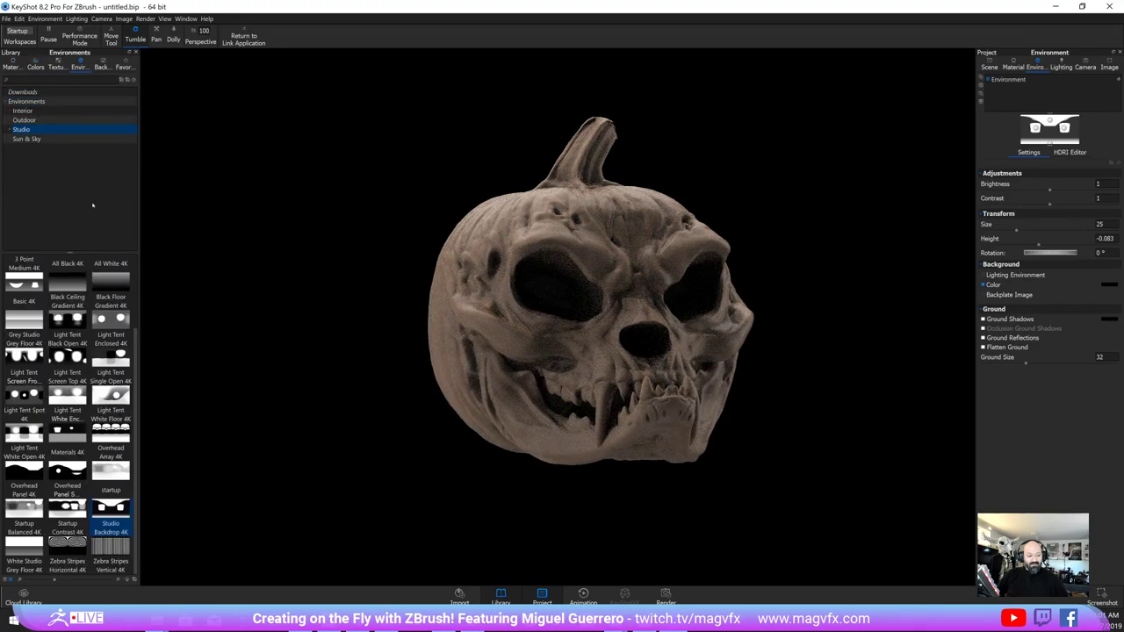
pyautogui.moveTo(73, 525); pyautogui.dragTo(211, 446)
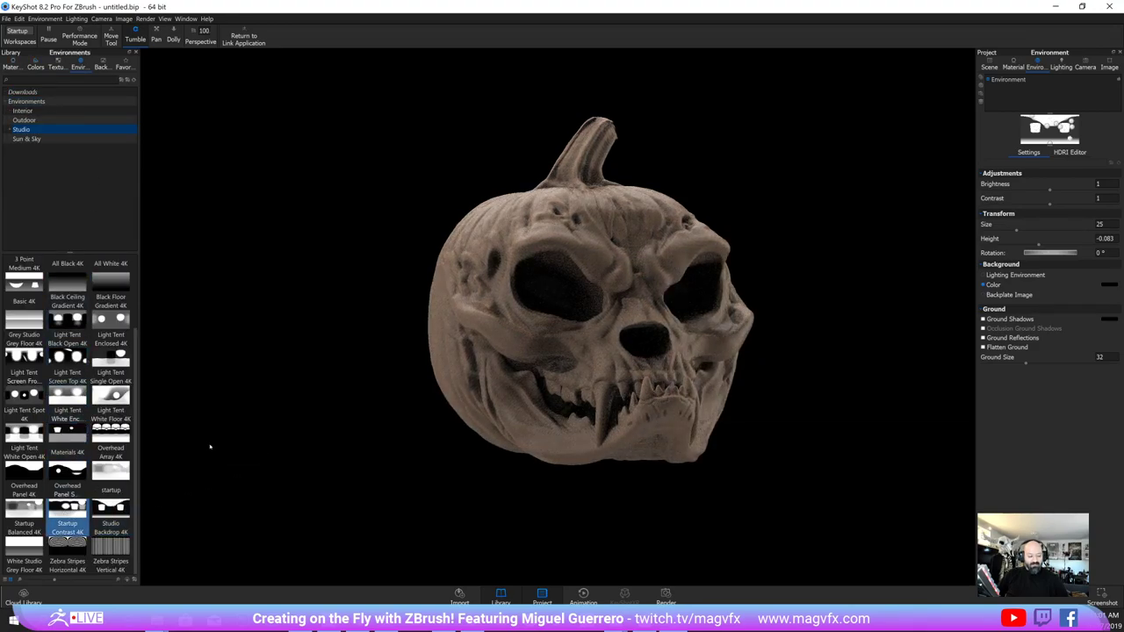
pyautogui.moveTo(66, 433); pyautogui.dragTo(237, 360)
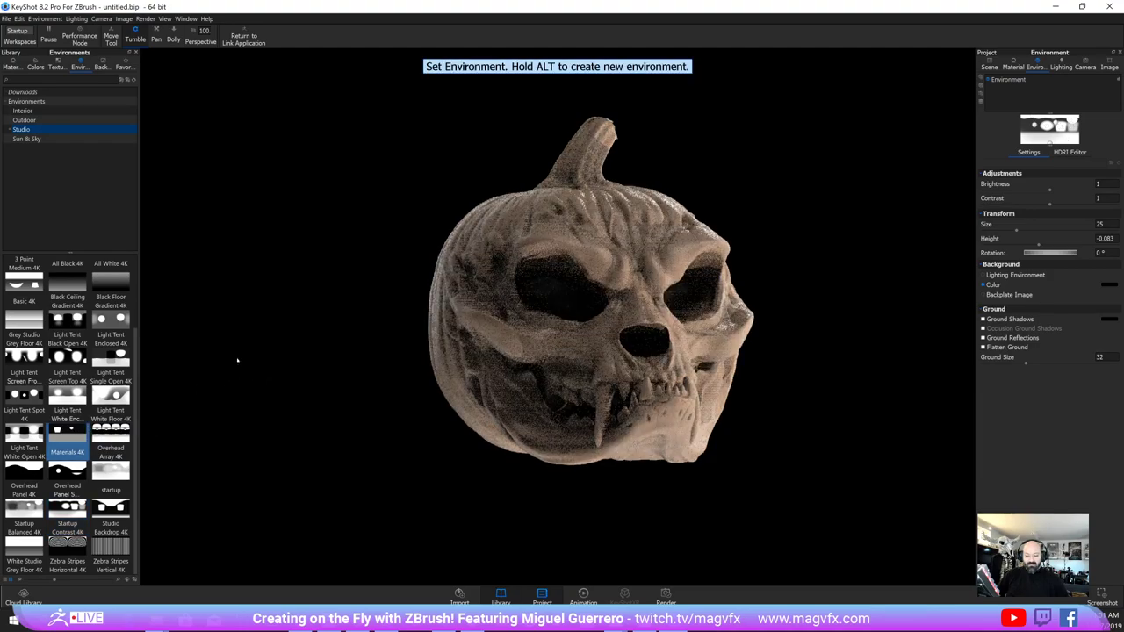